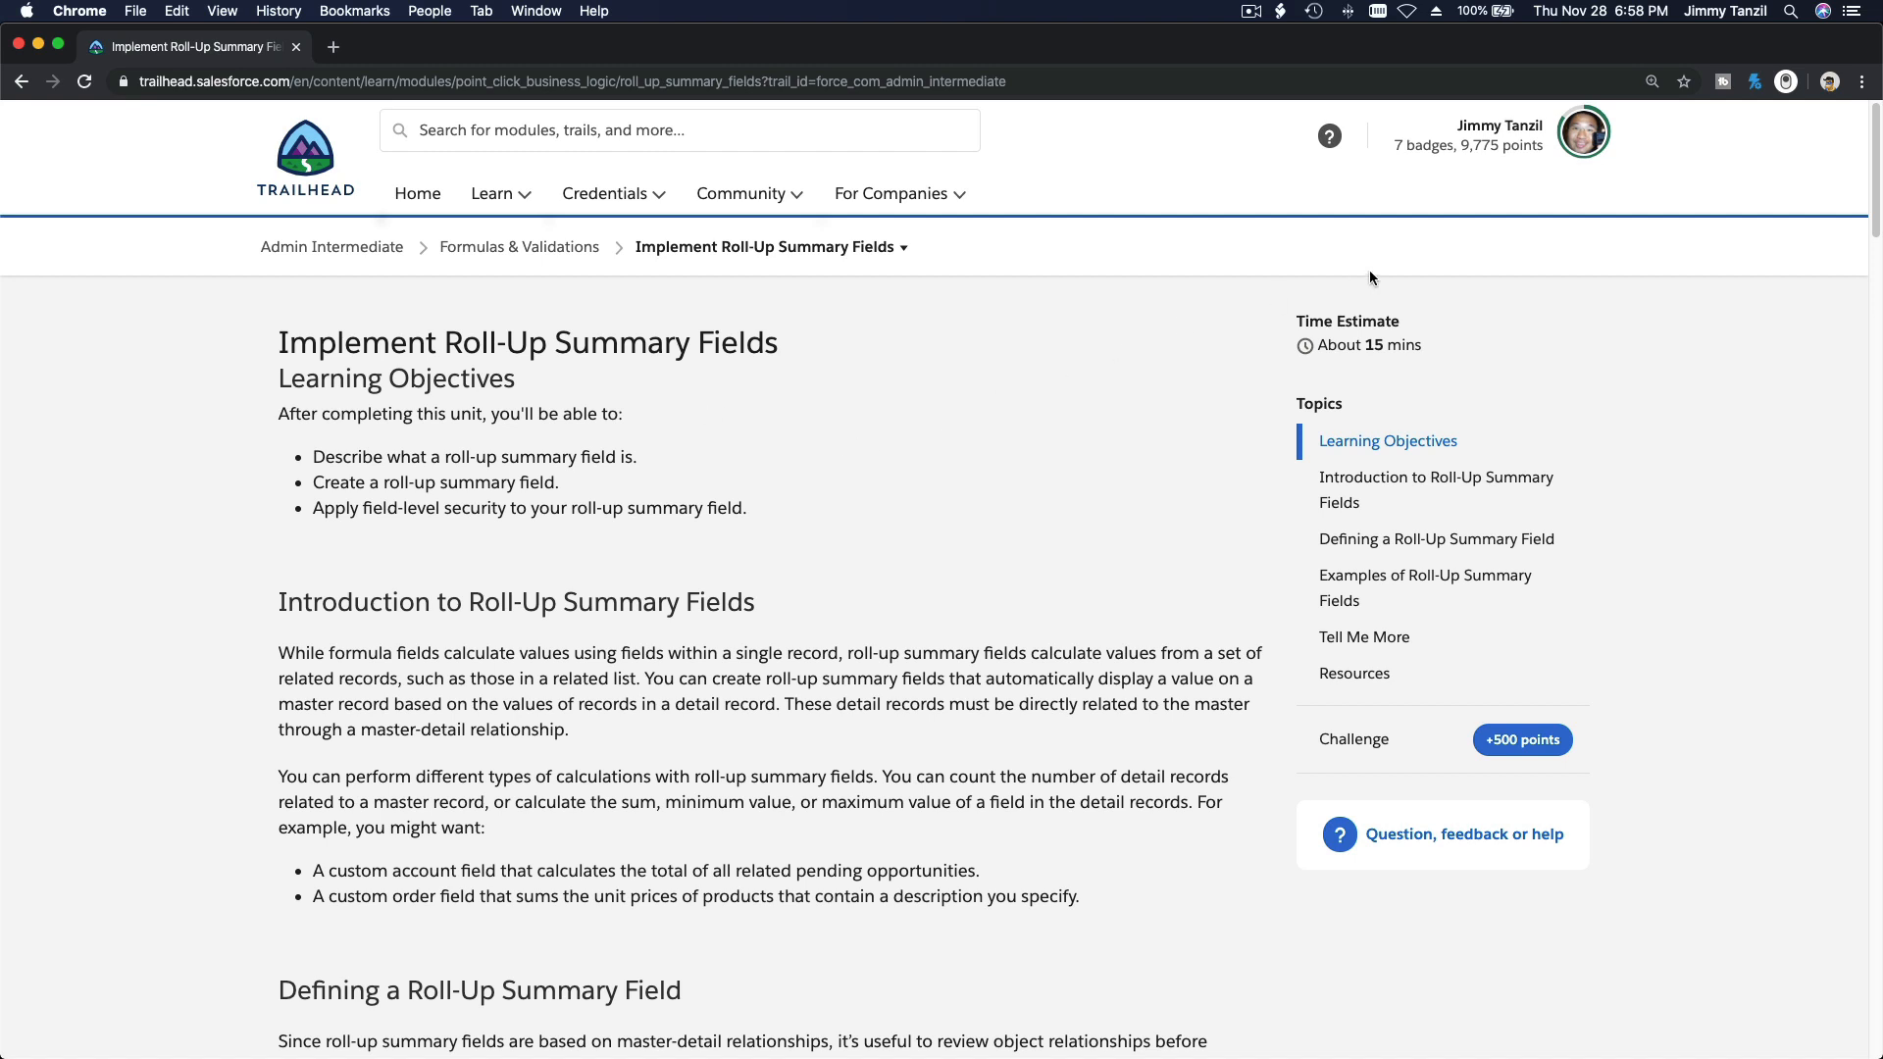
Step: Launch the Admin Intermediate playground from the Trailhead hands-on orgs, return the Trailhead page to the roll-up unit, and show the playground
click(1583, 147)
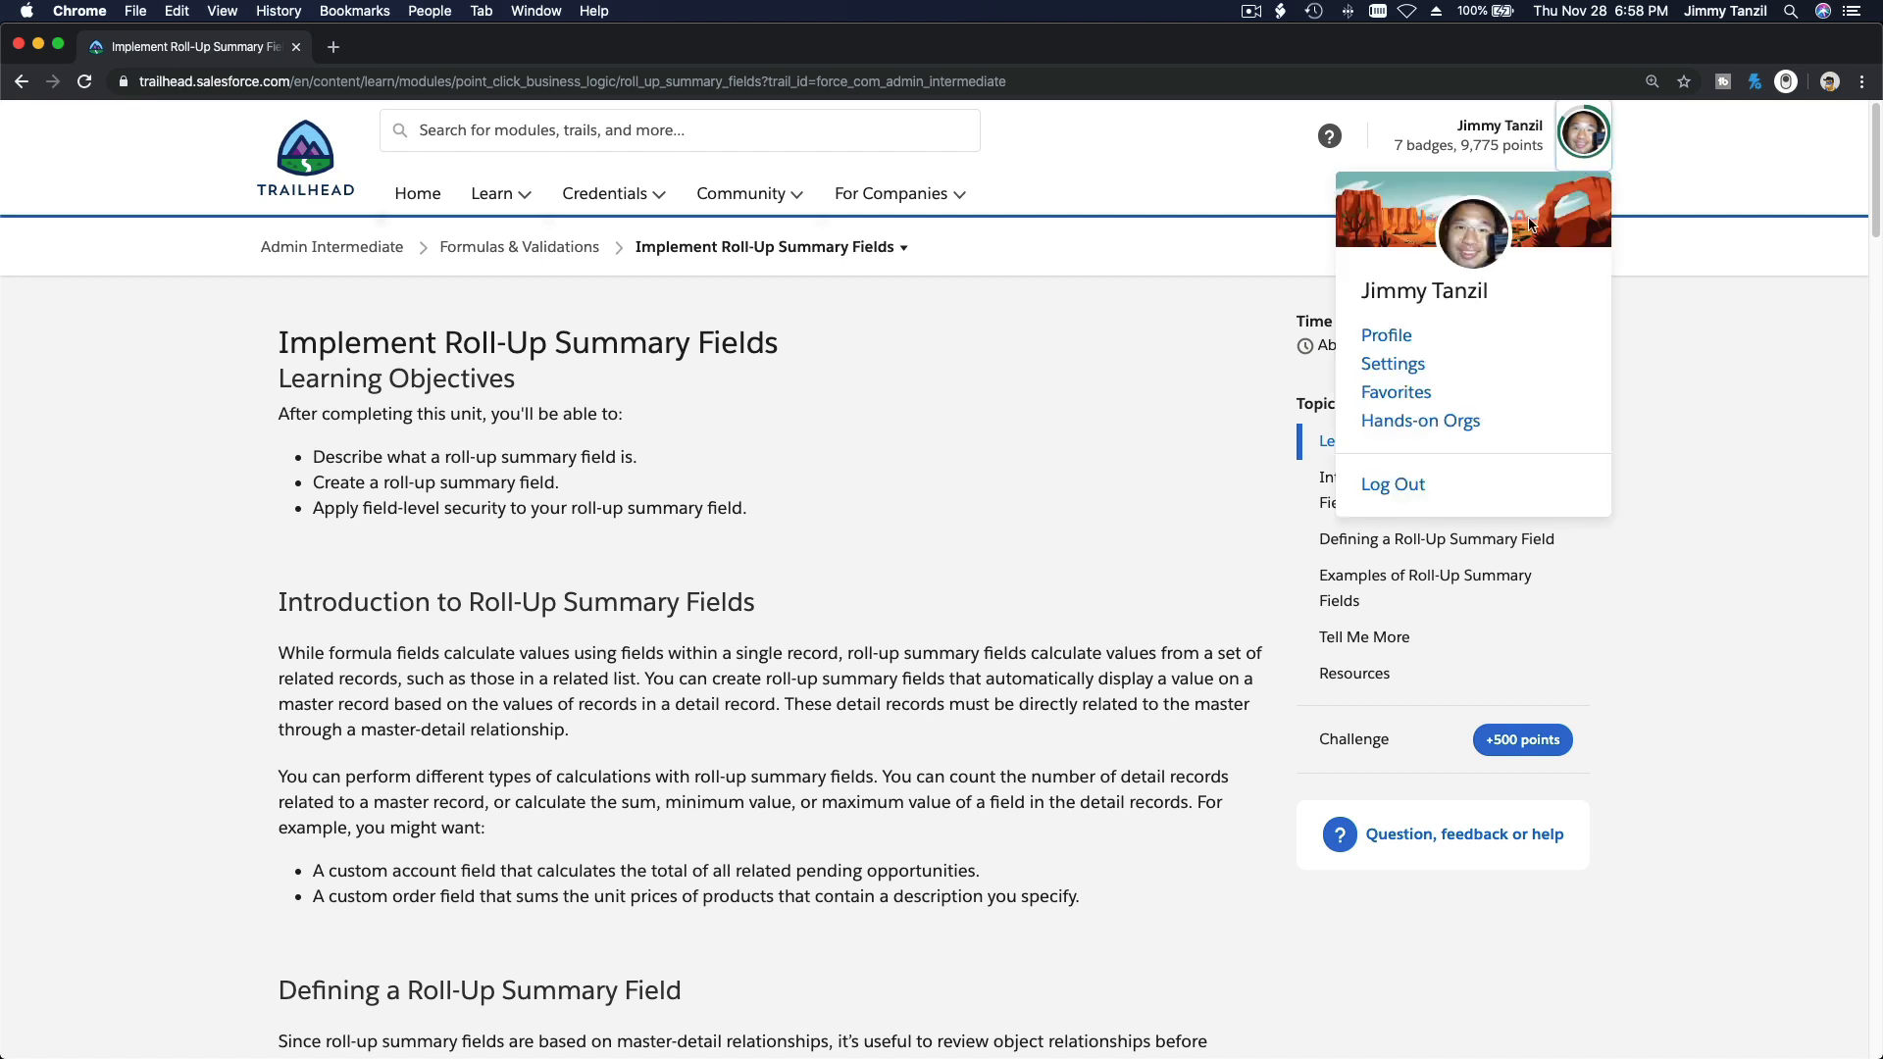
click(1459, 421)
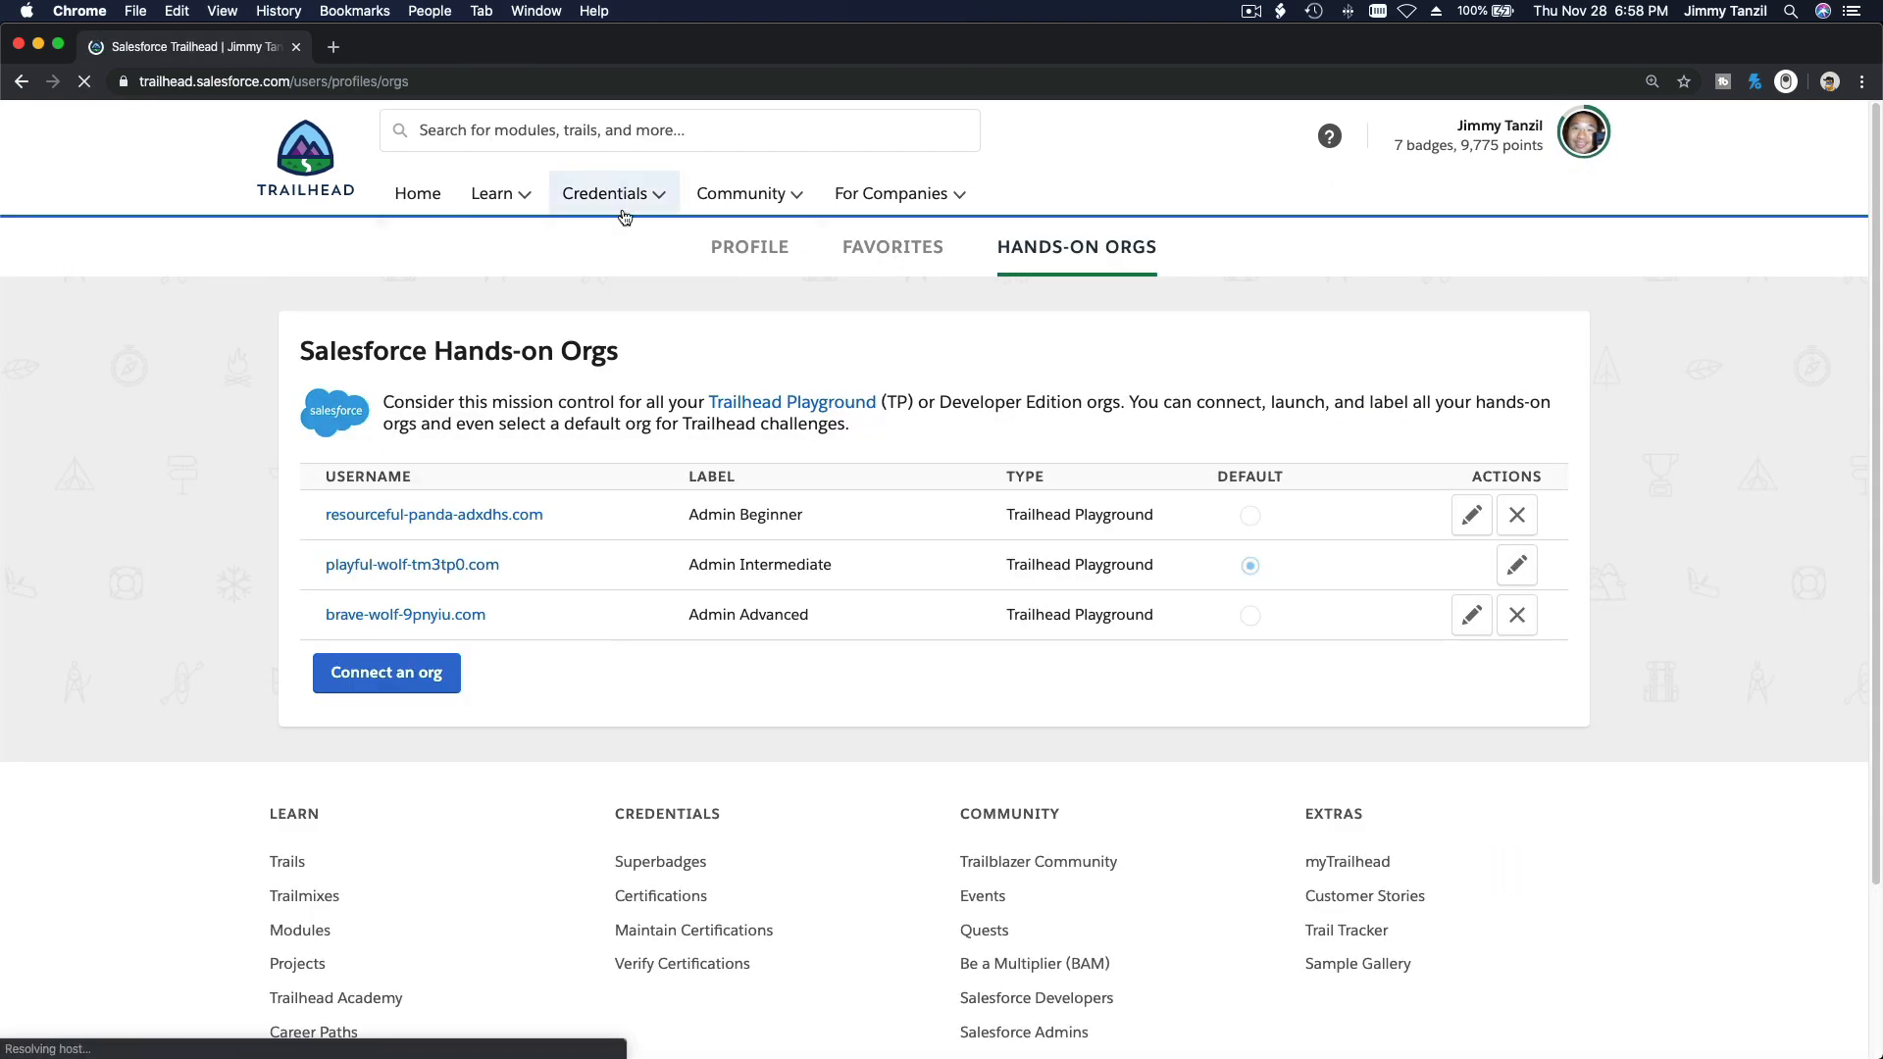
click(481, 576)
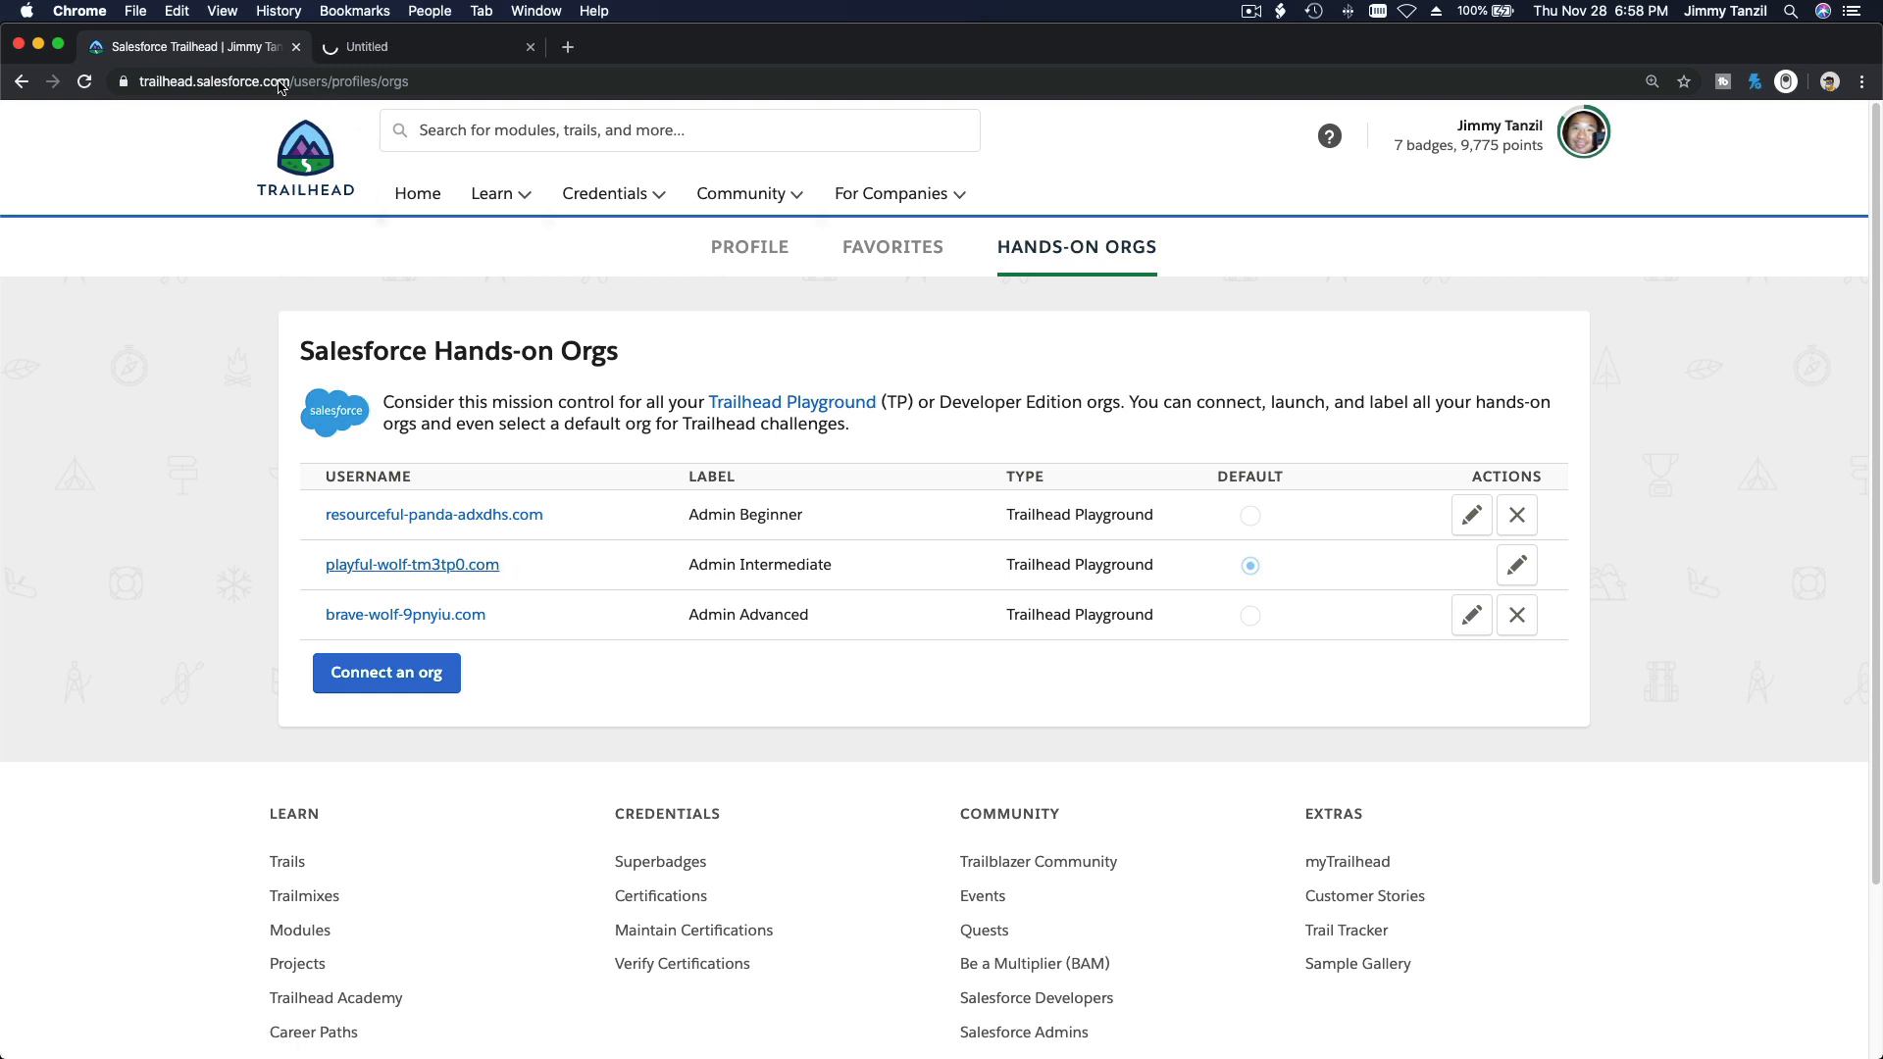
click(23, 82)
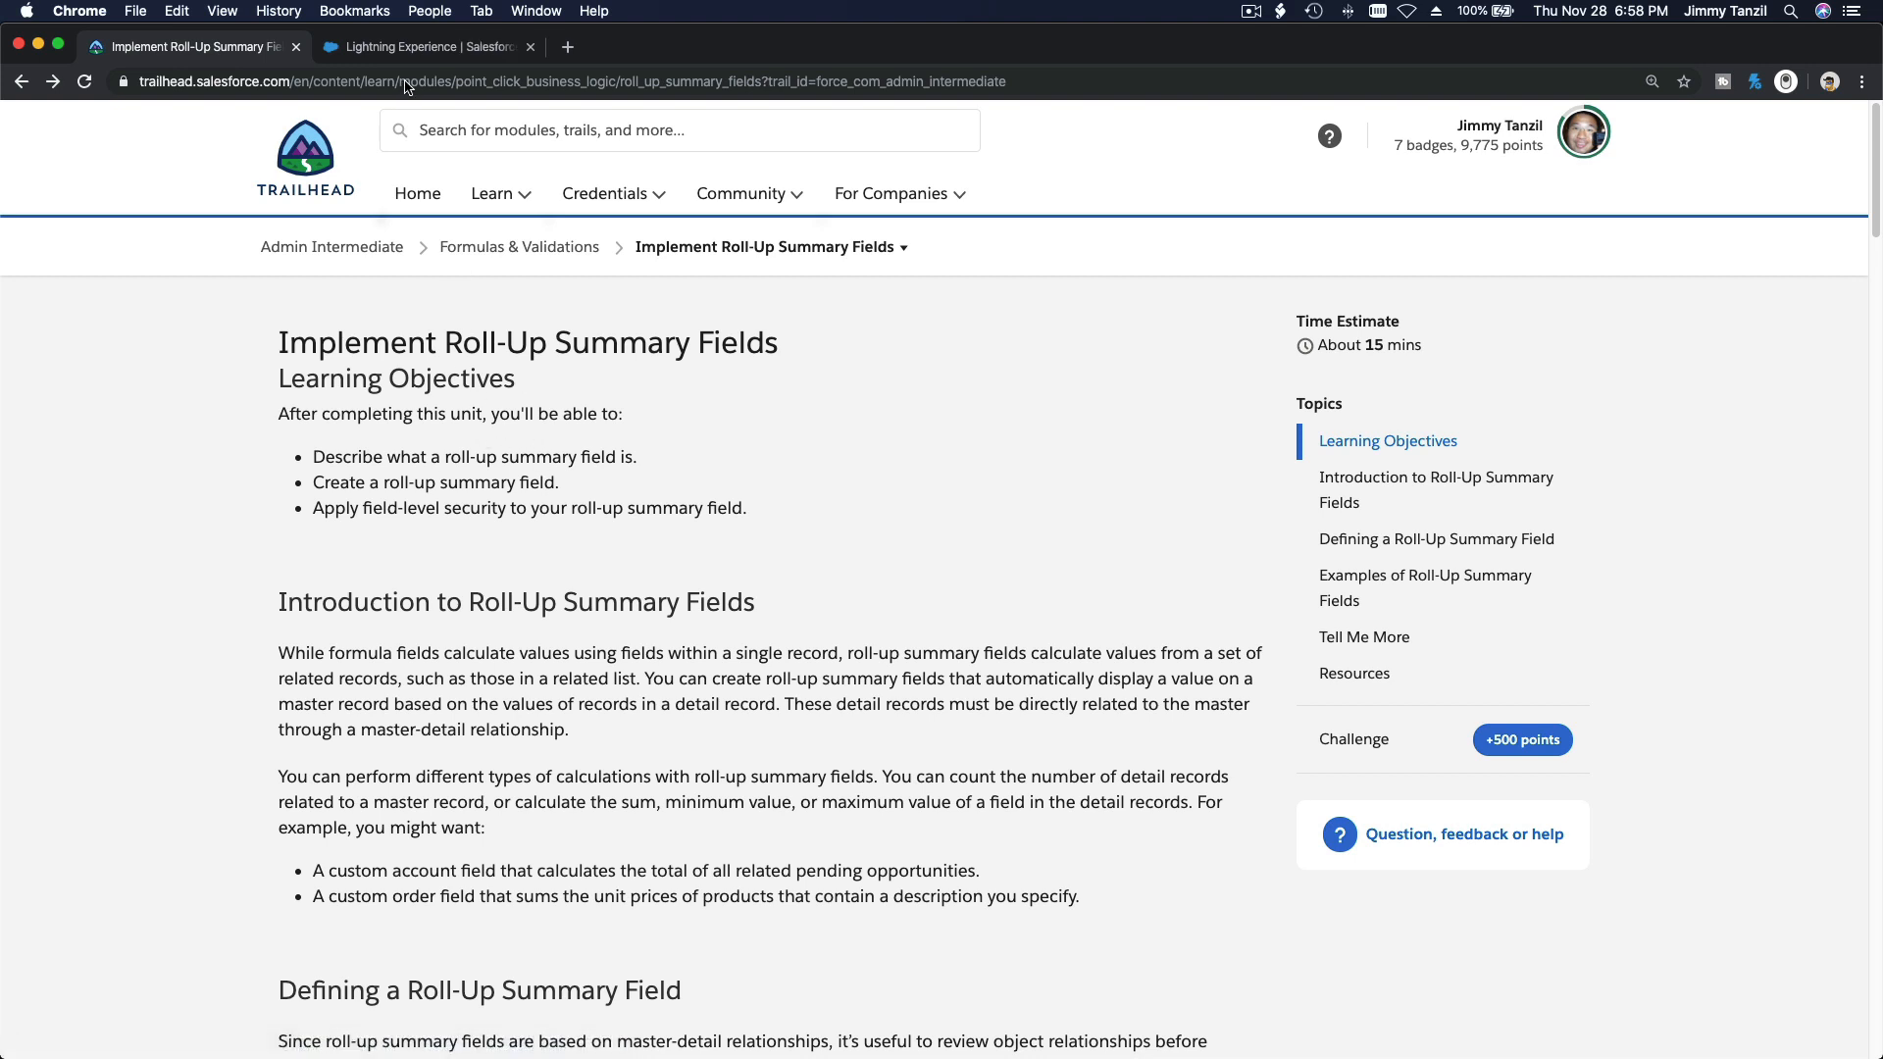
click(407, 47)
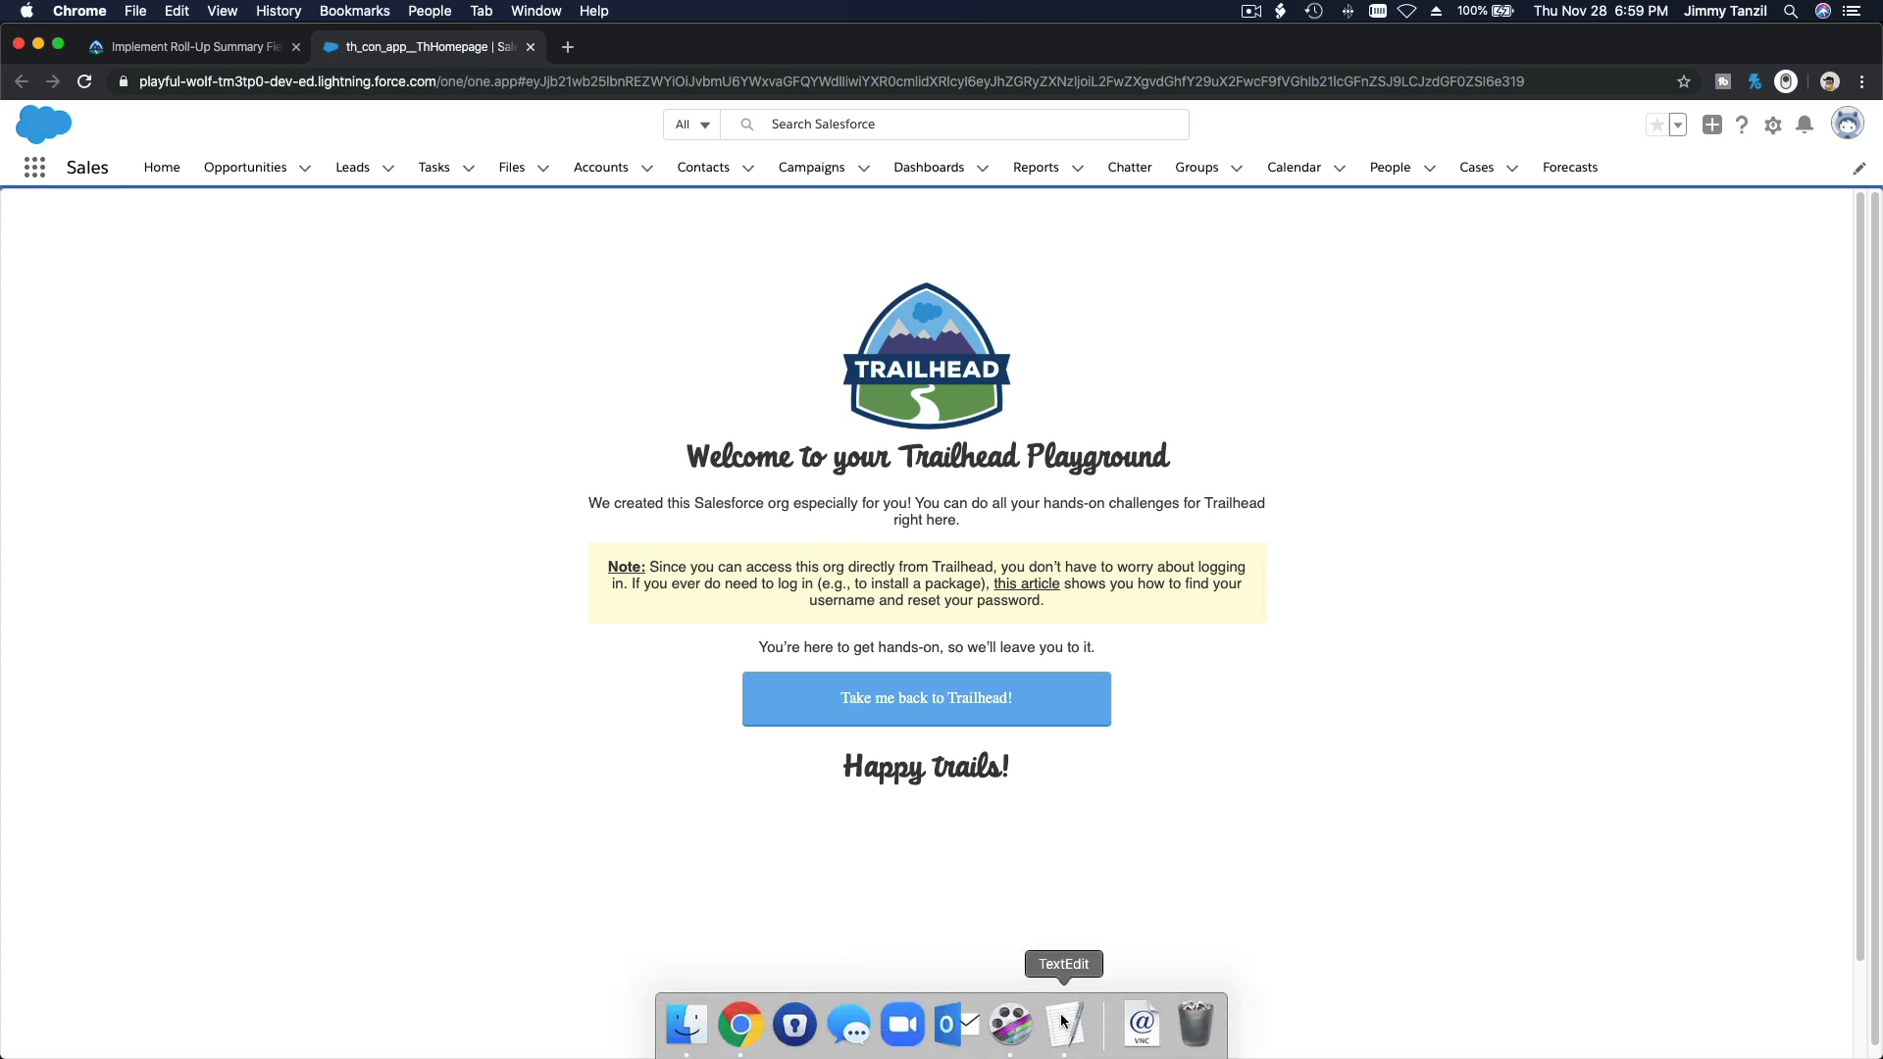
Step: Switch to the 2-Notes-Rollup notes in TextEdit and review the line relating an Opportunity to parent, swimming pool and swimming instructor accounts
click(1060, 1029)
click(949, 640)
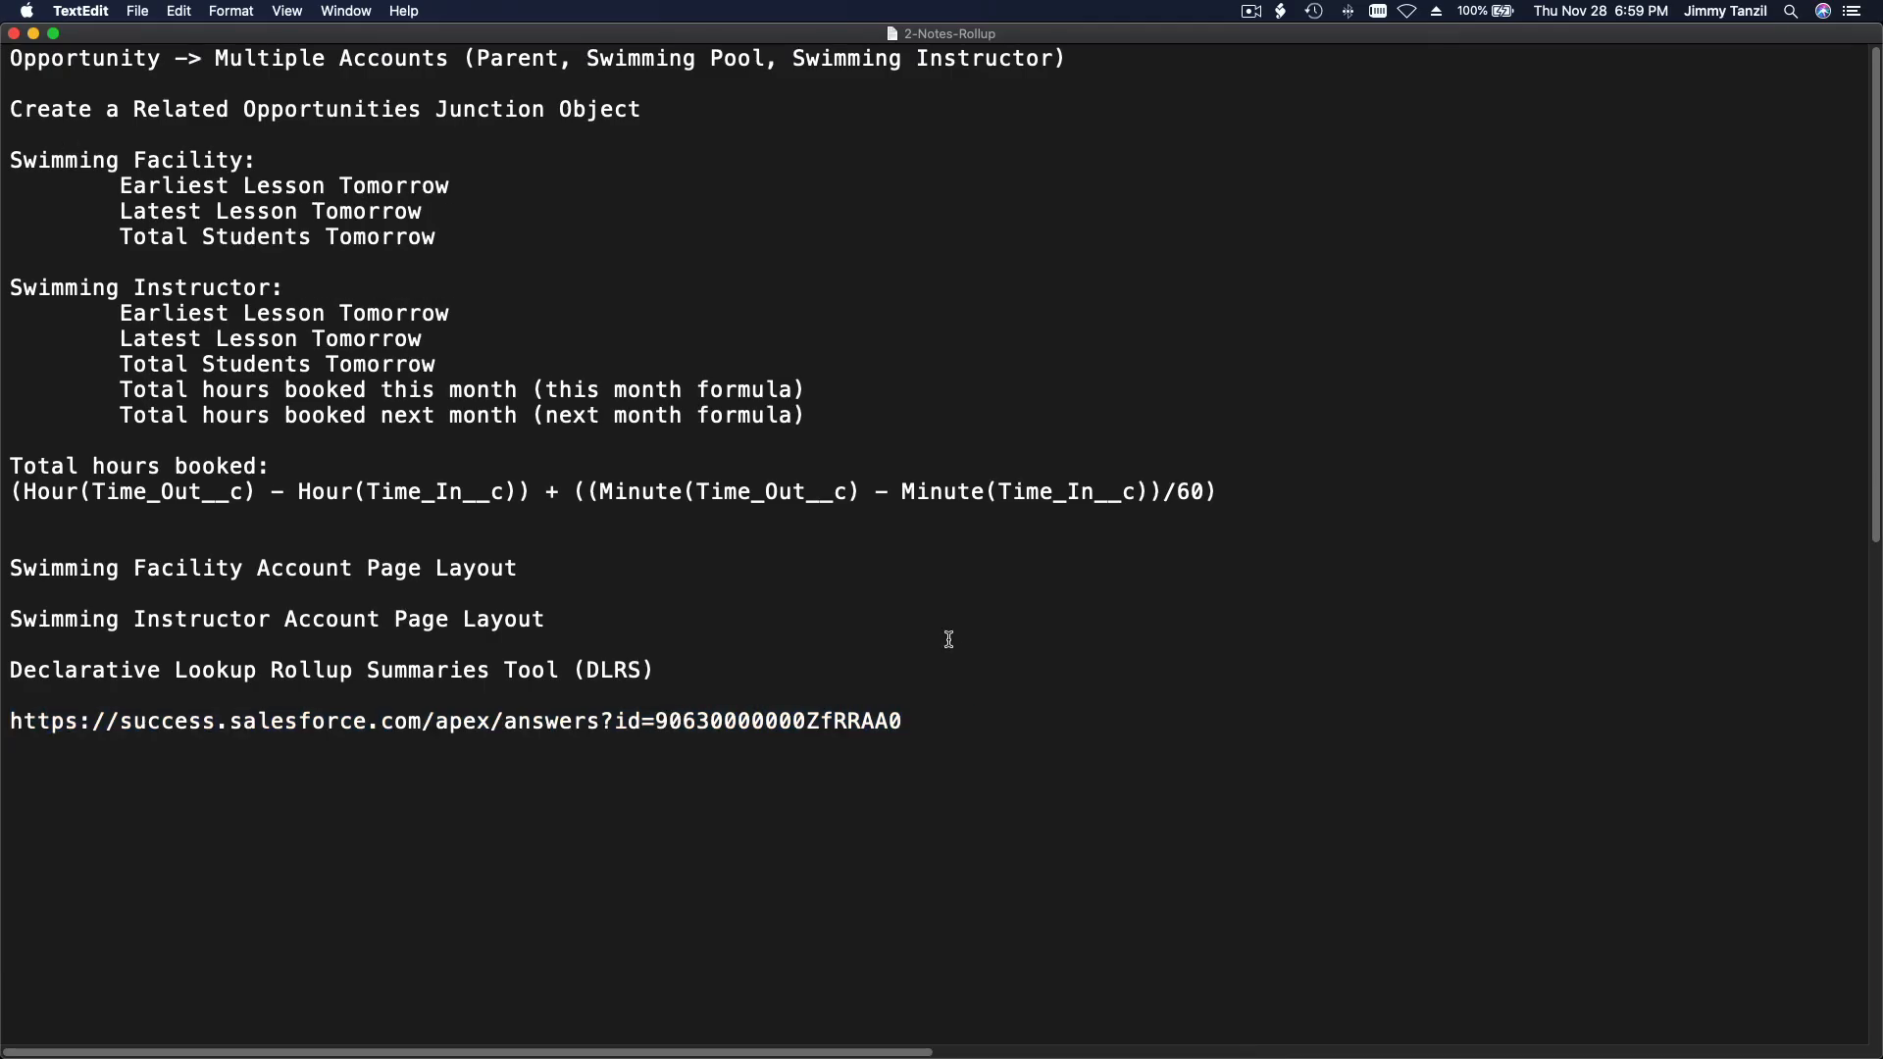
double_click(138, 56)
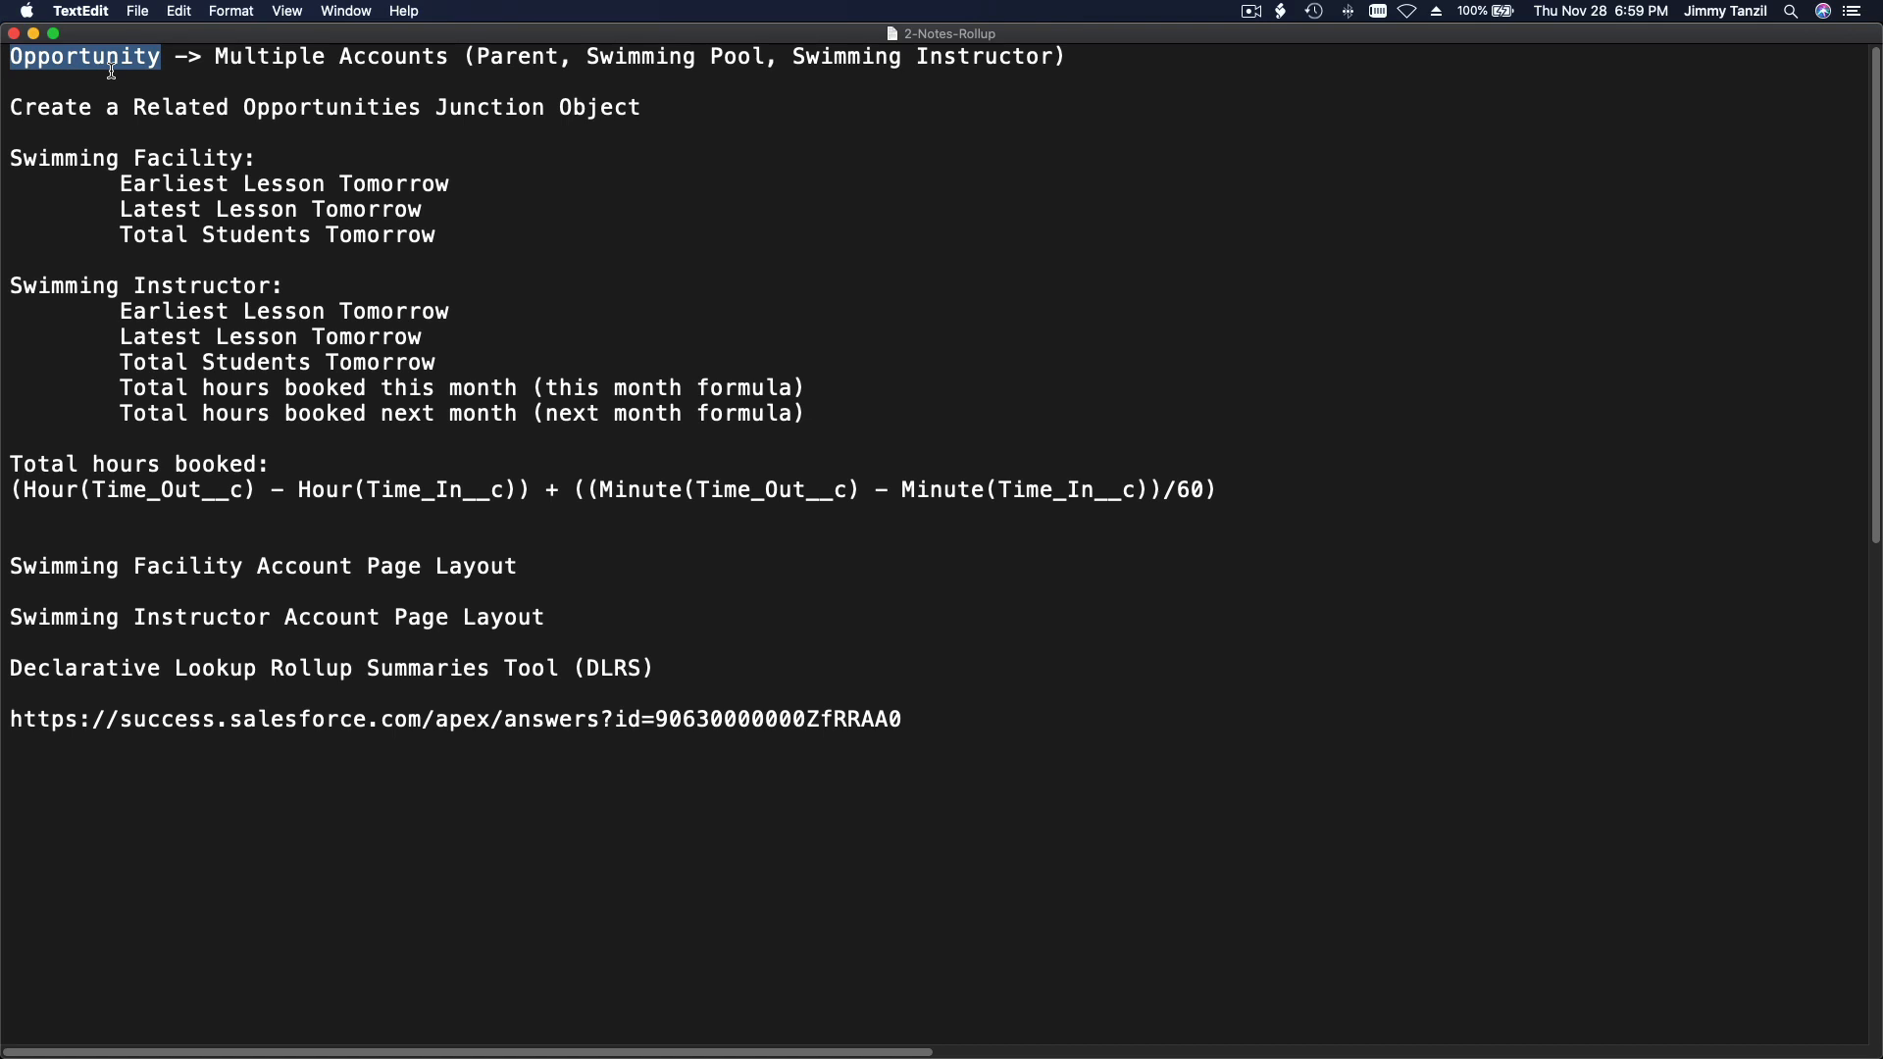
click(189, 64)
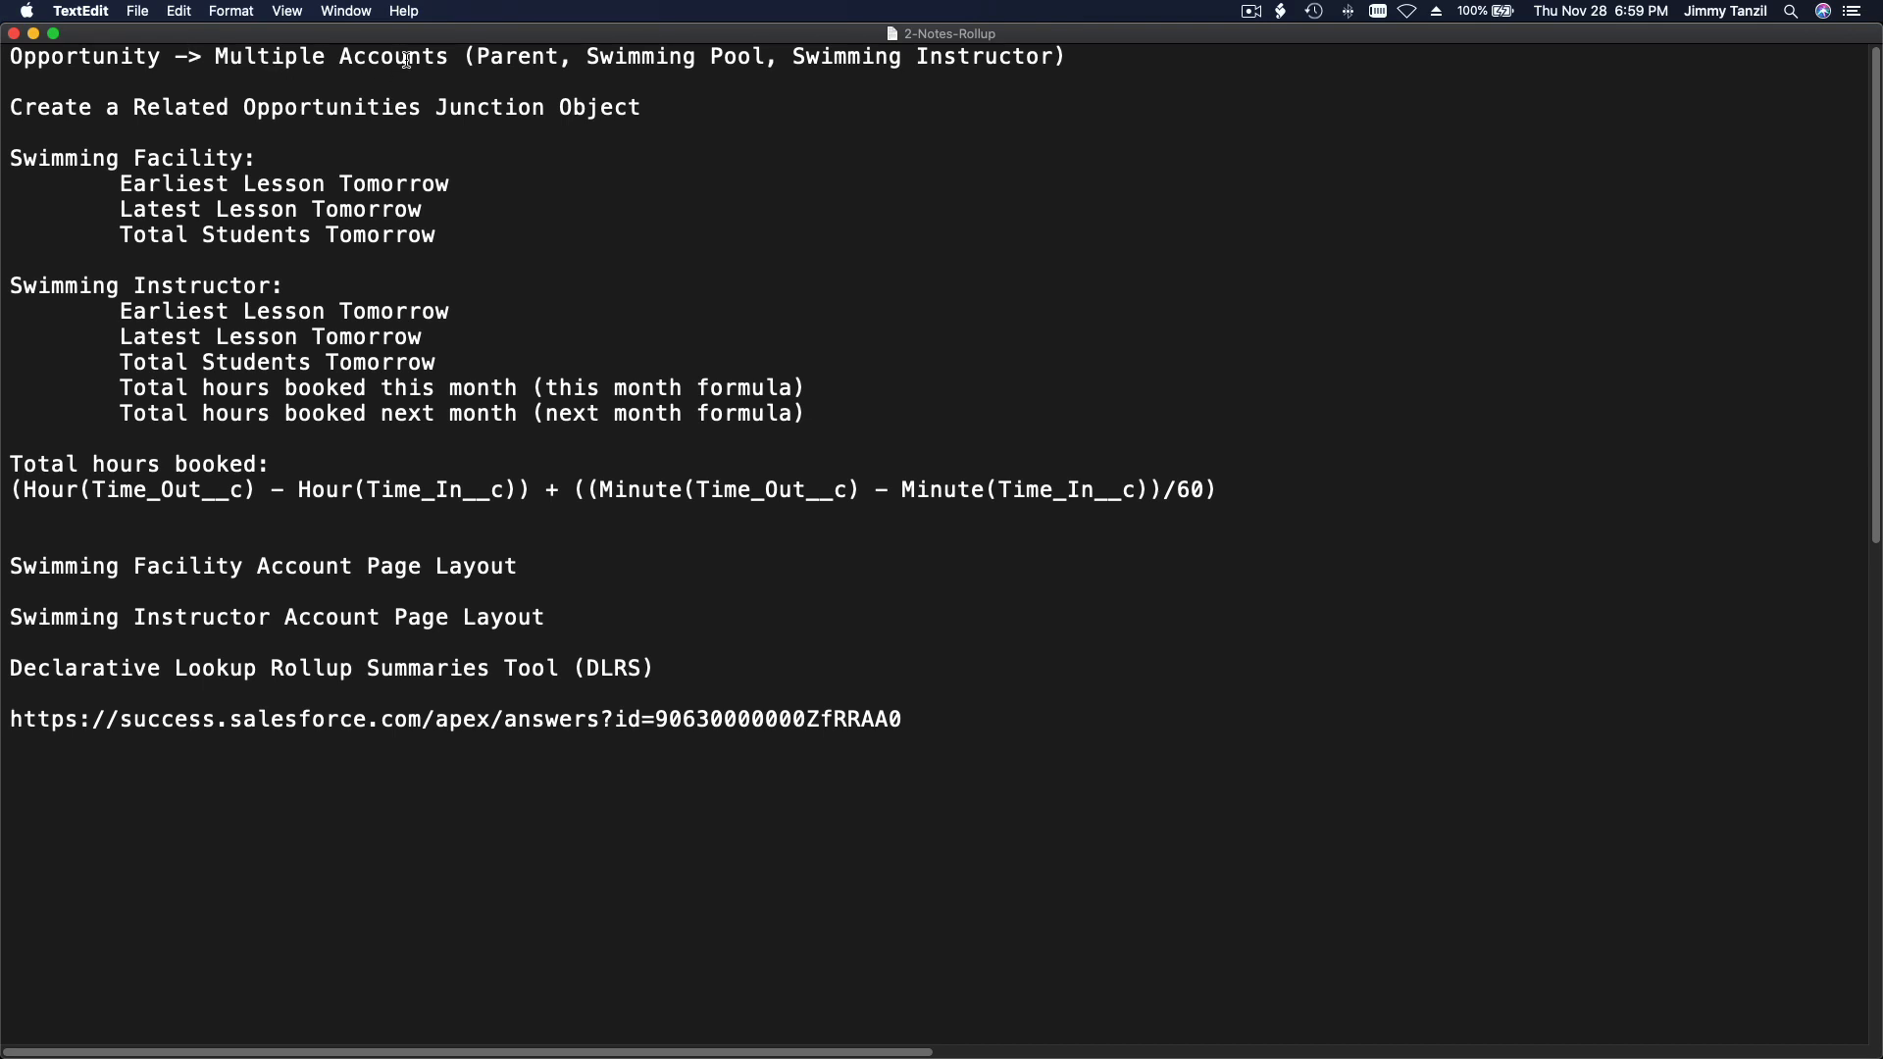
drag(162, 59, 14, 58)
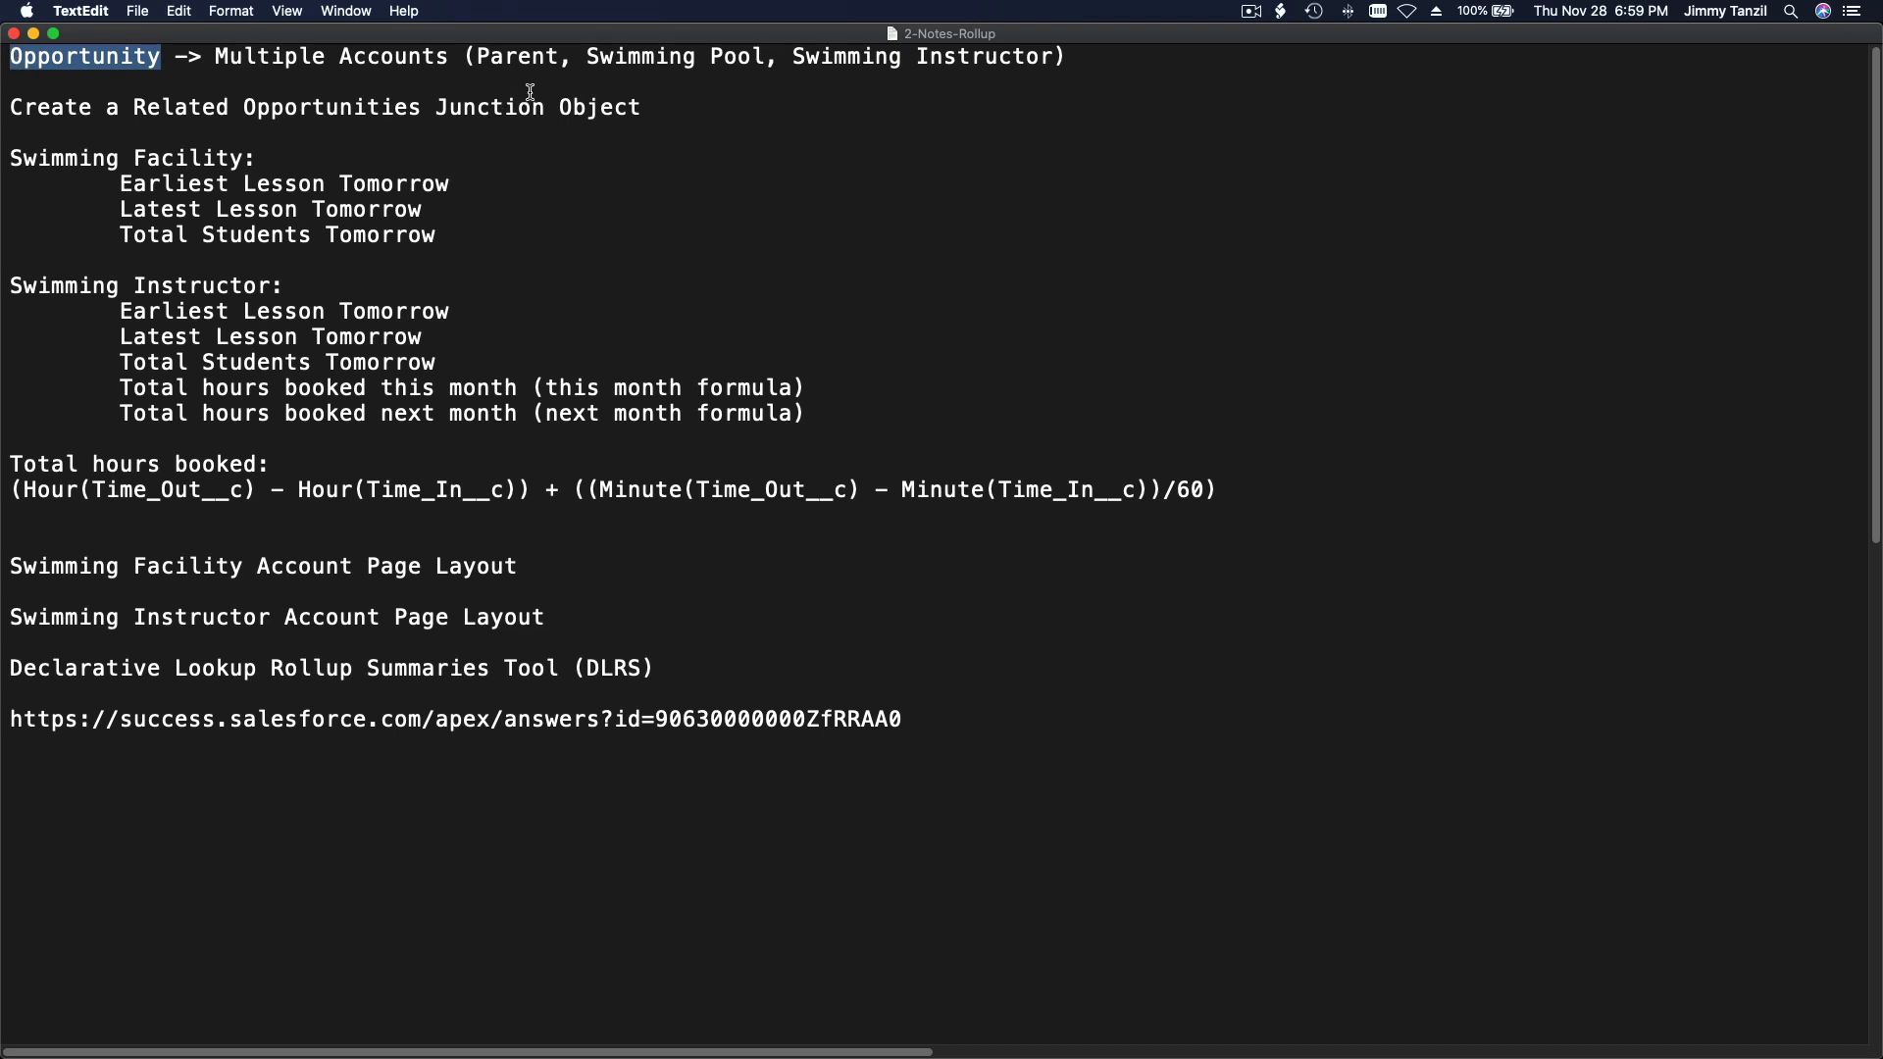
click(527, 59)
double_click(526, 59)
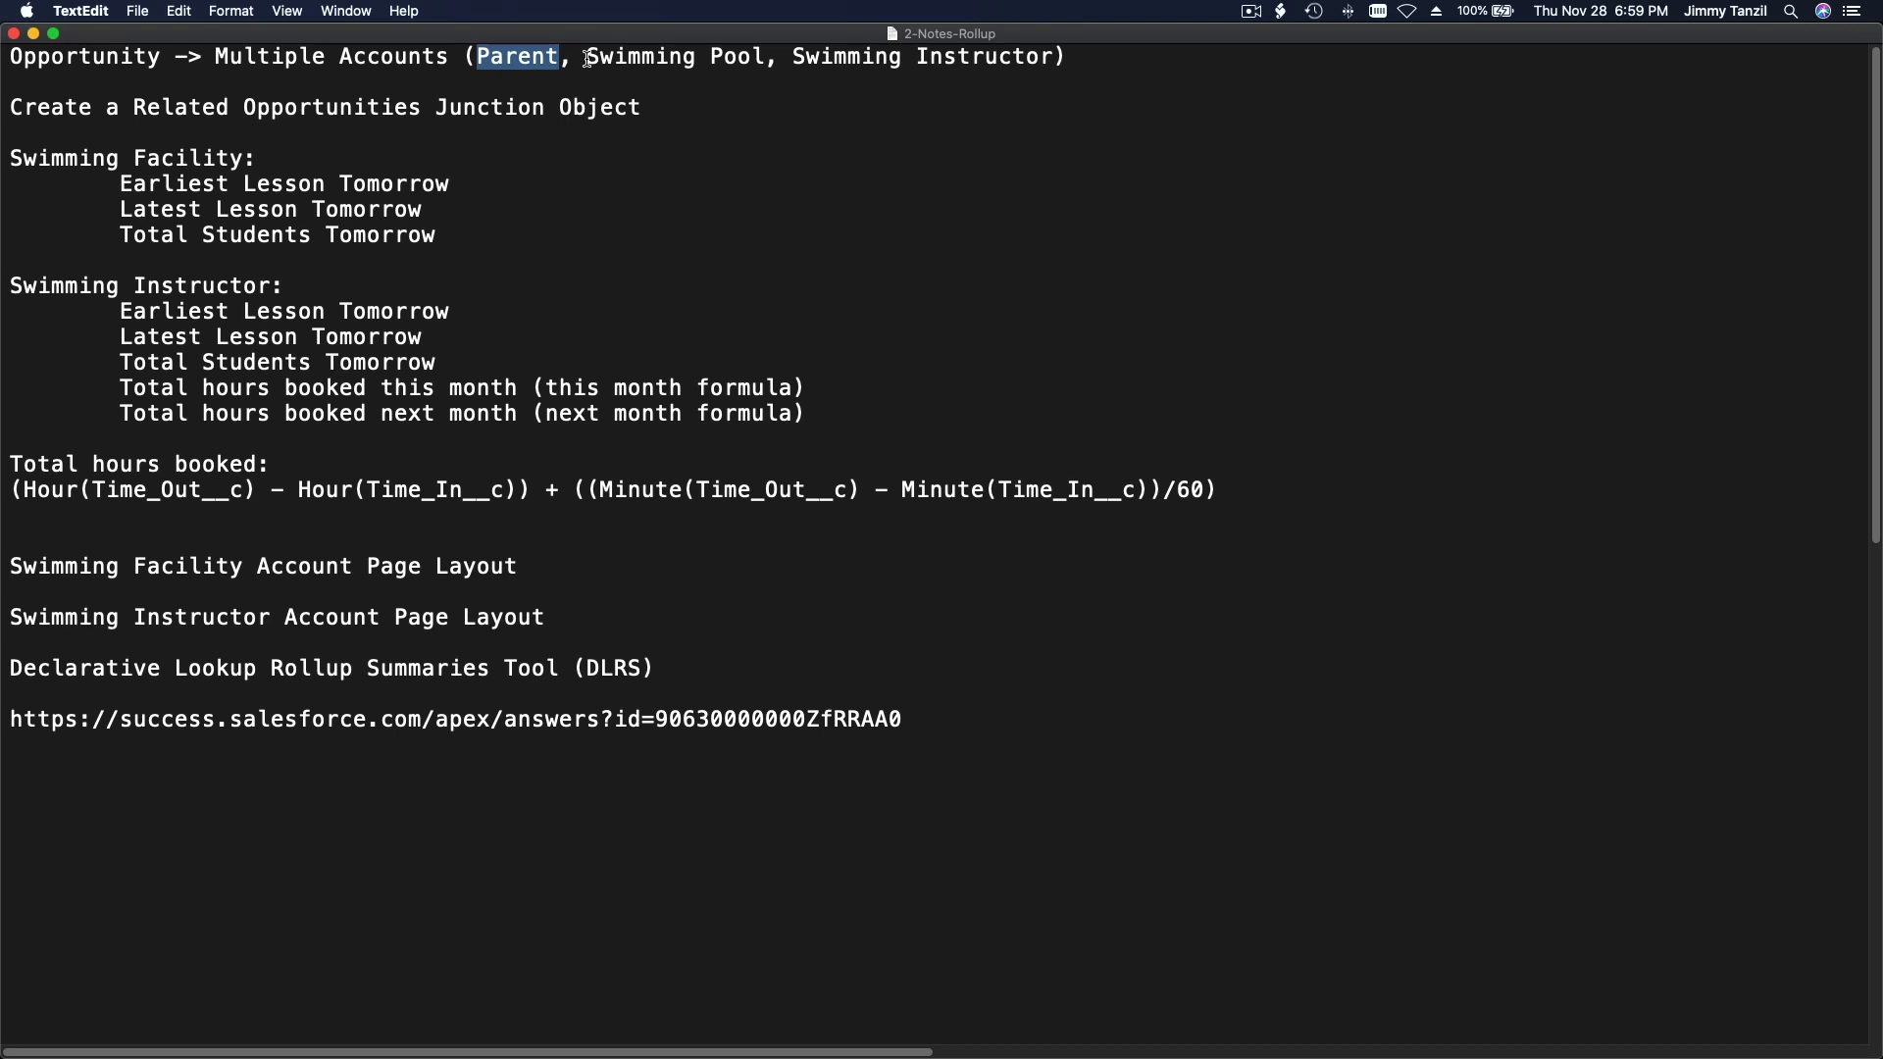
drag(587, 59, 762, 63)
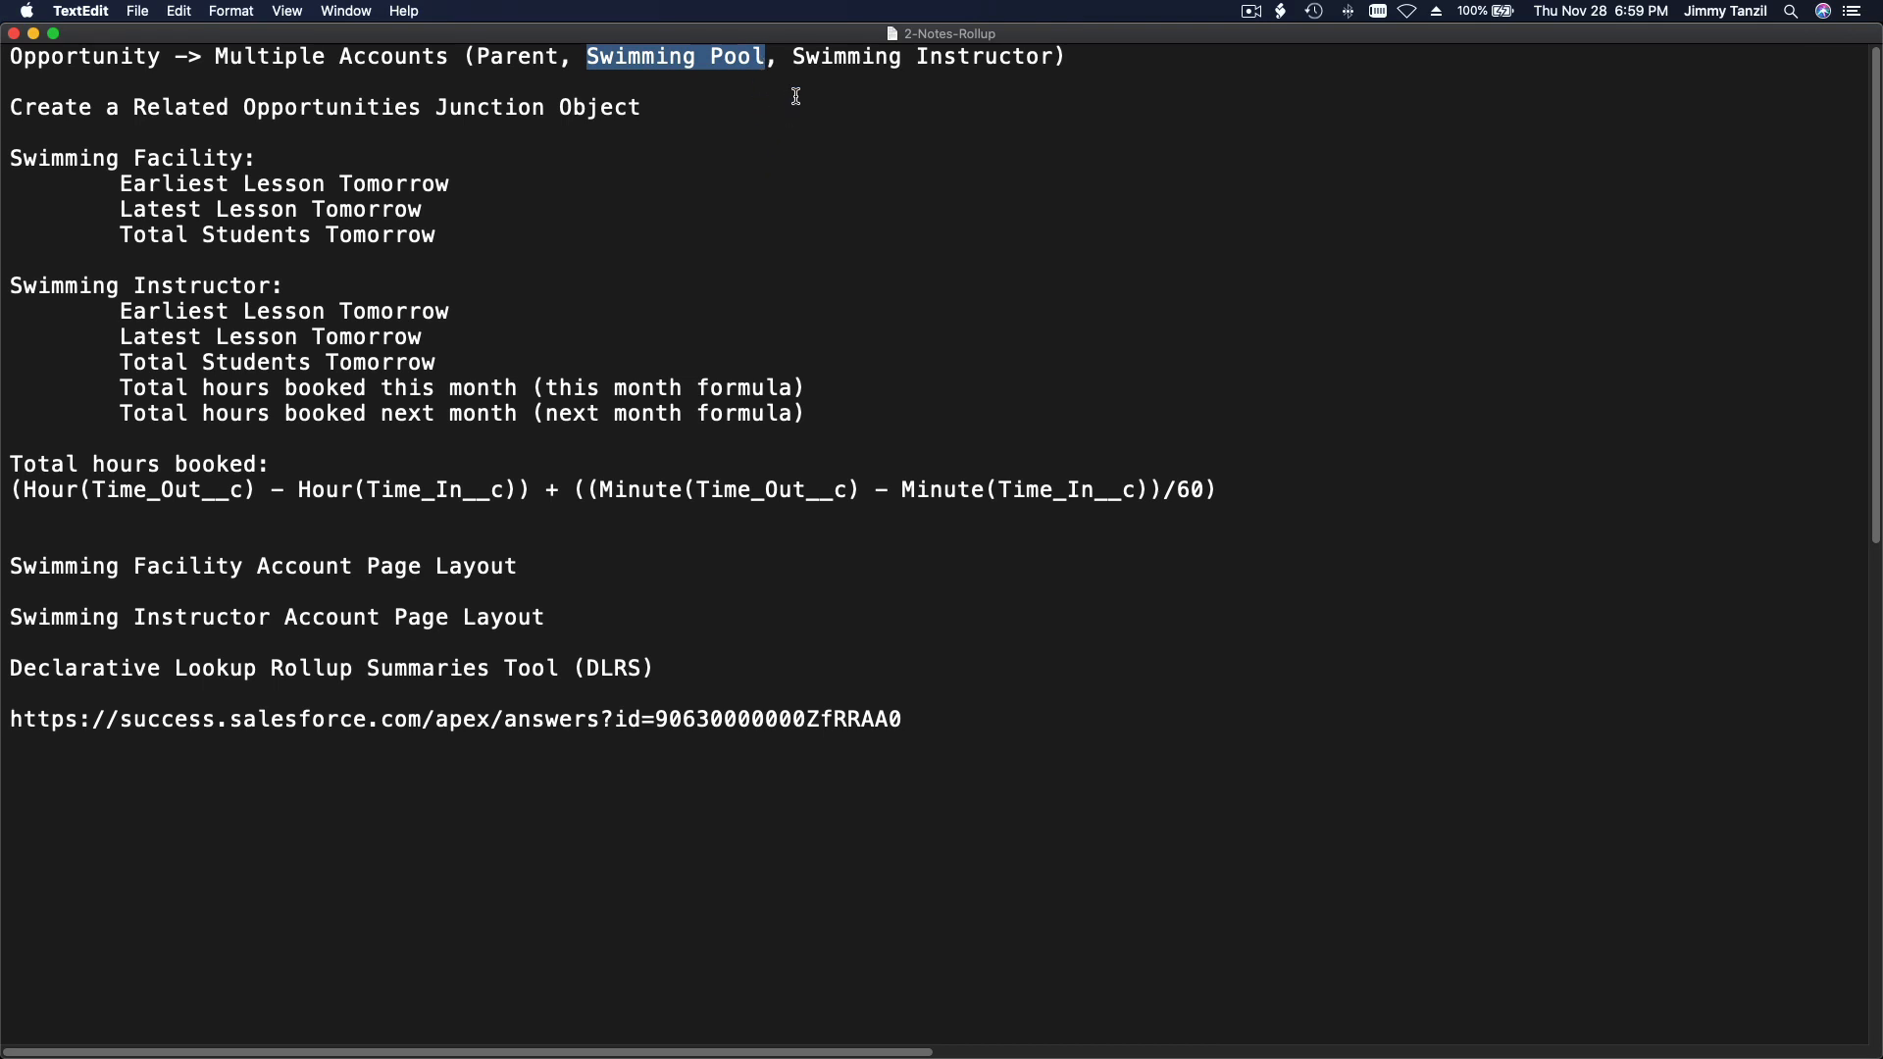
drag(794, 58, 1051, 61)
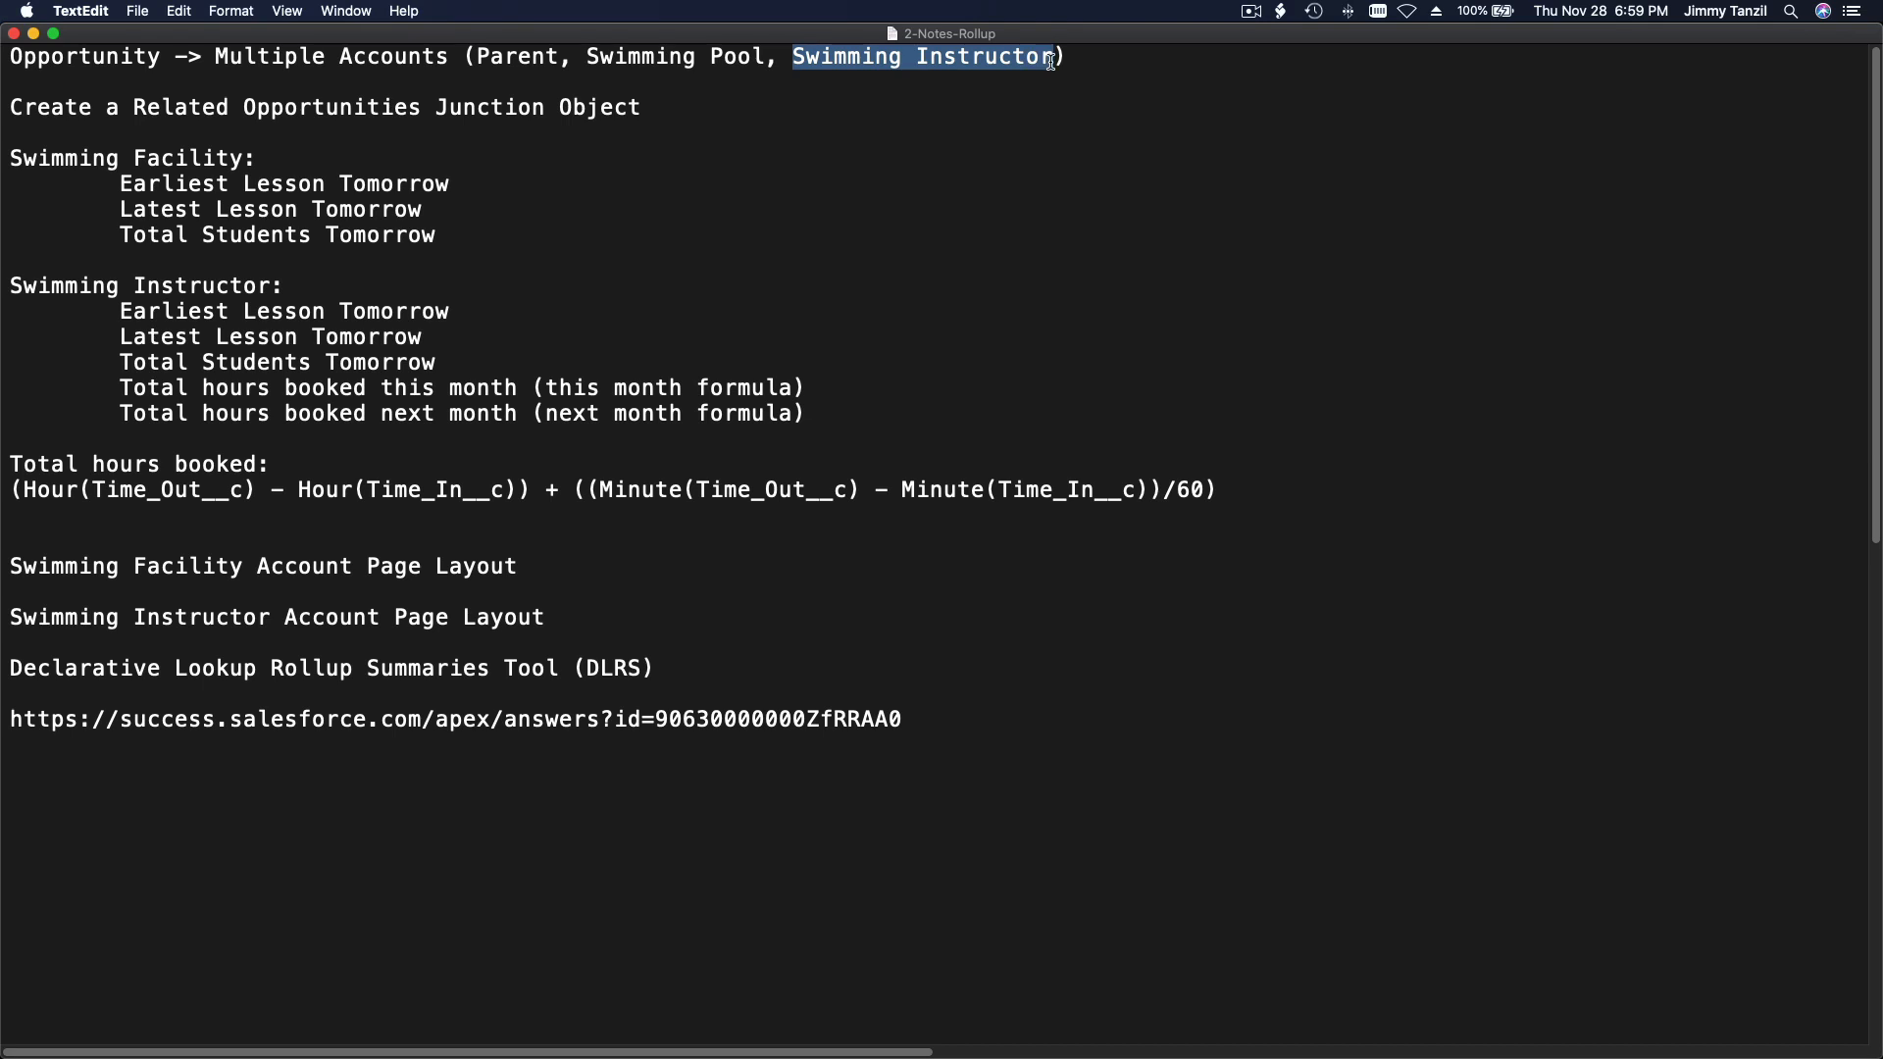
click(1003, 160)
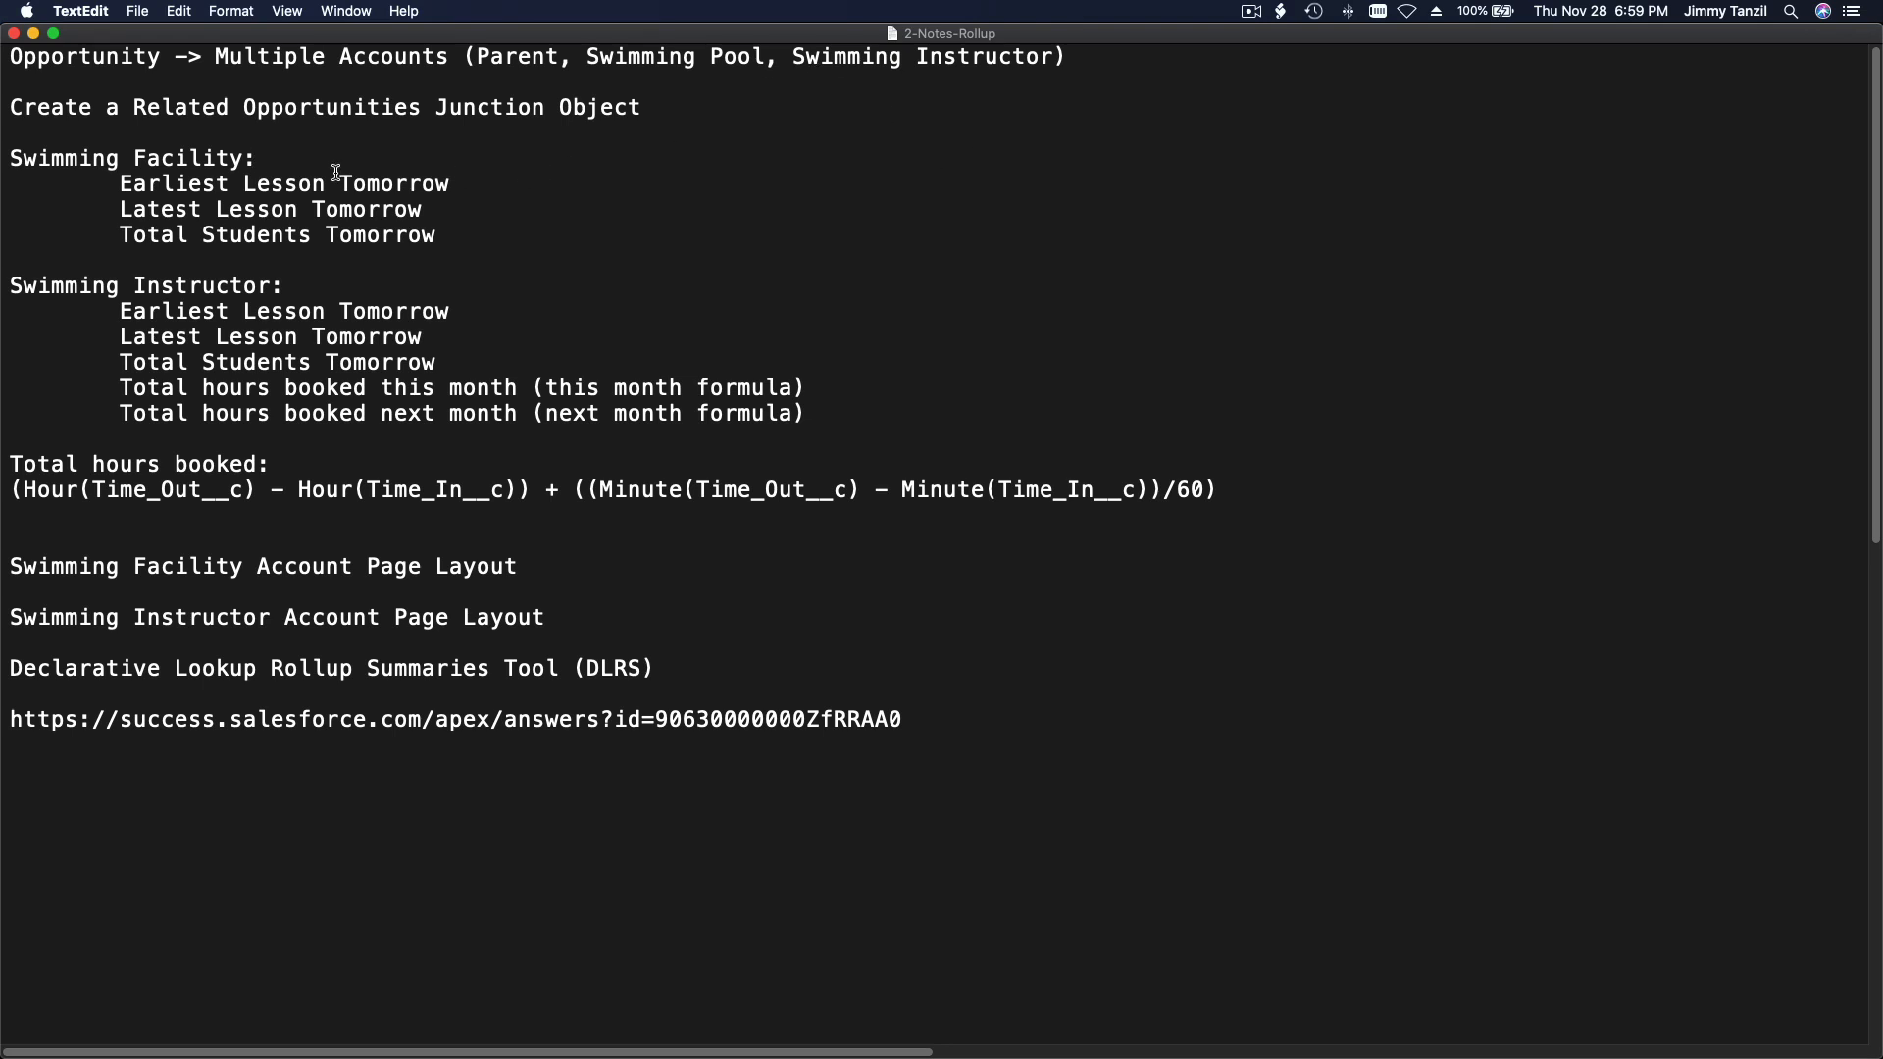
Step: Review the Swimming Facility roll-up requirements in the notes: earliest lesson, latest lesson and total students tomorrow
drag(5, 155, 104, 431)
click(104, 432)
triple_click(65, 155)
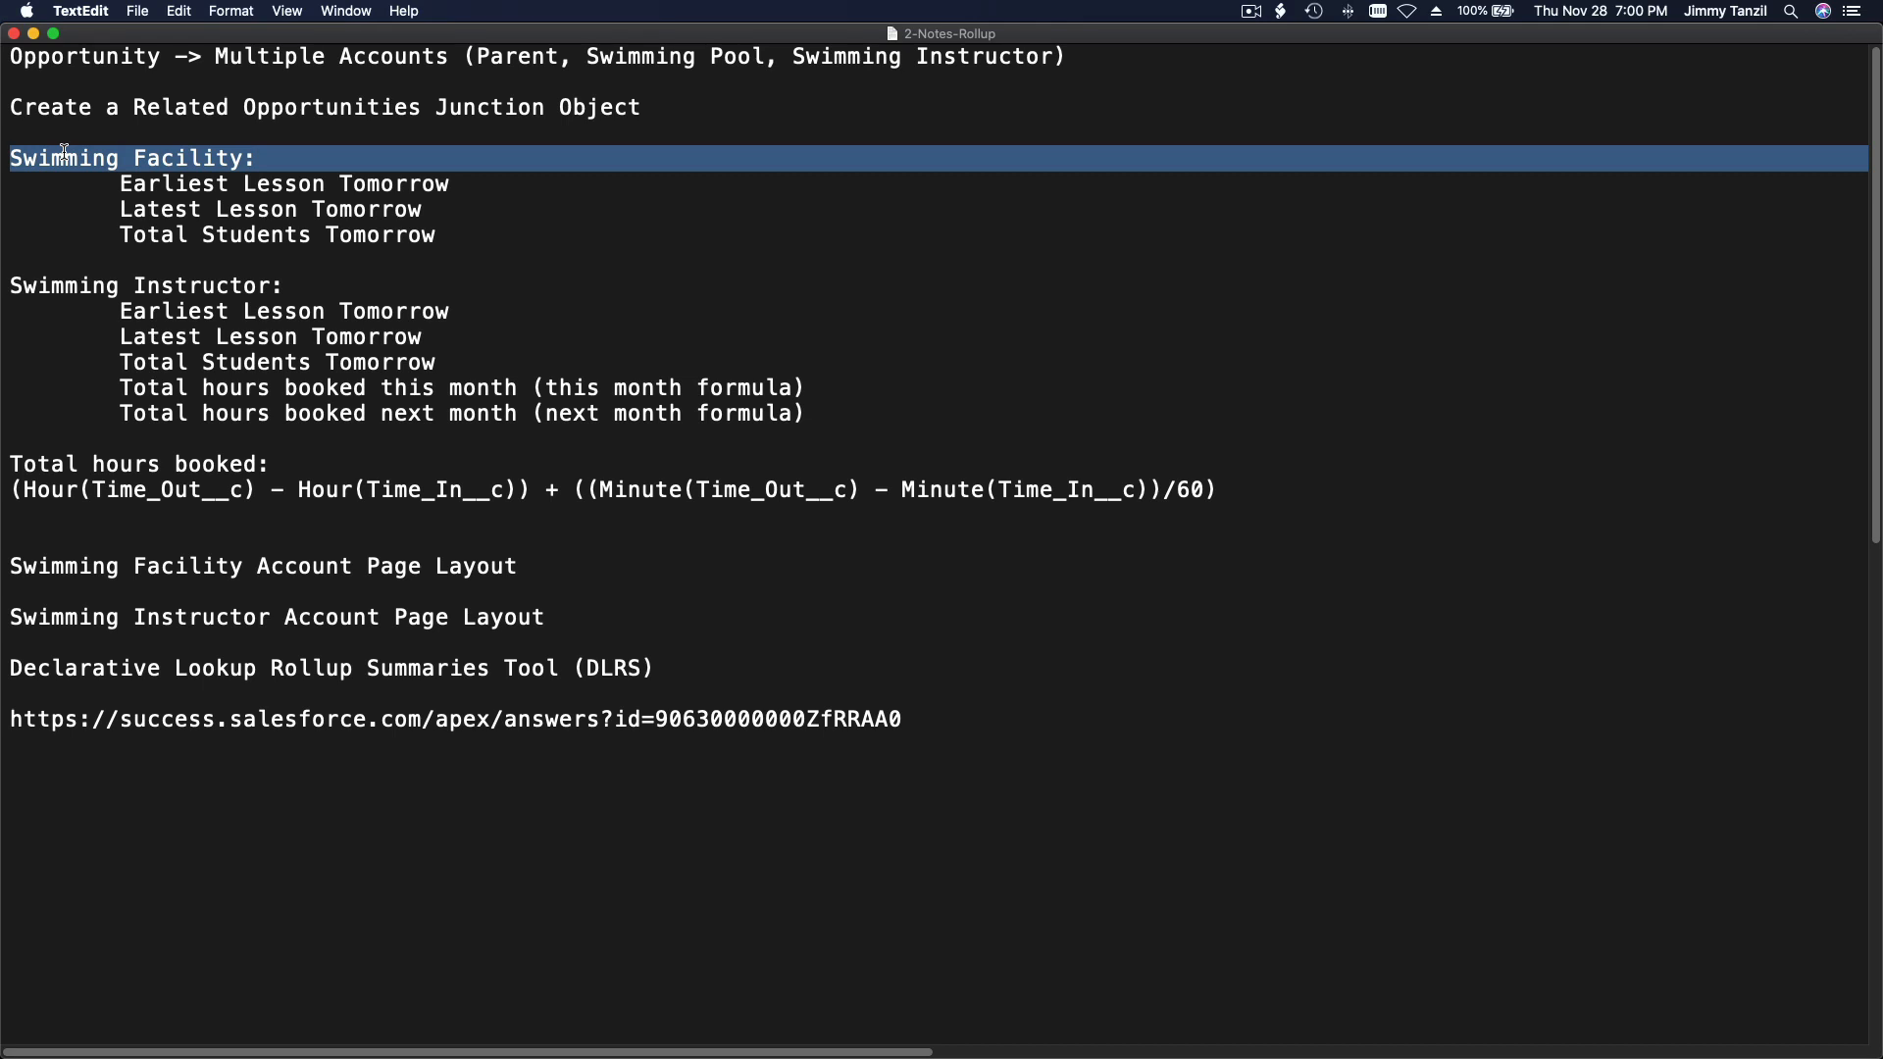
click(73, 195)
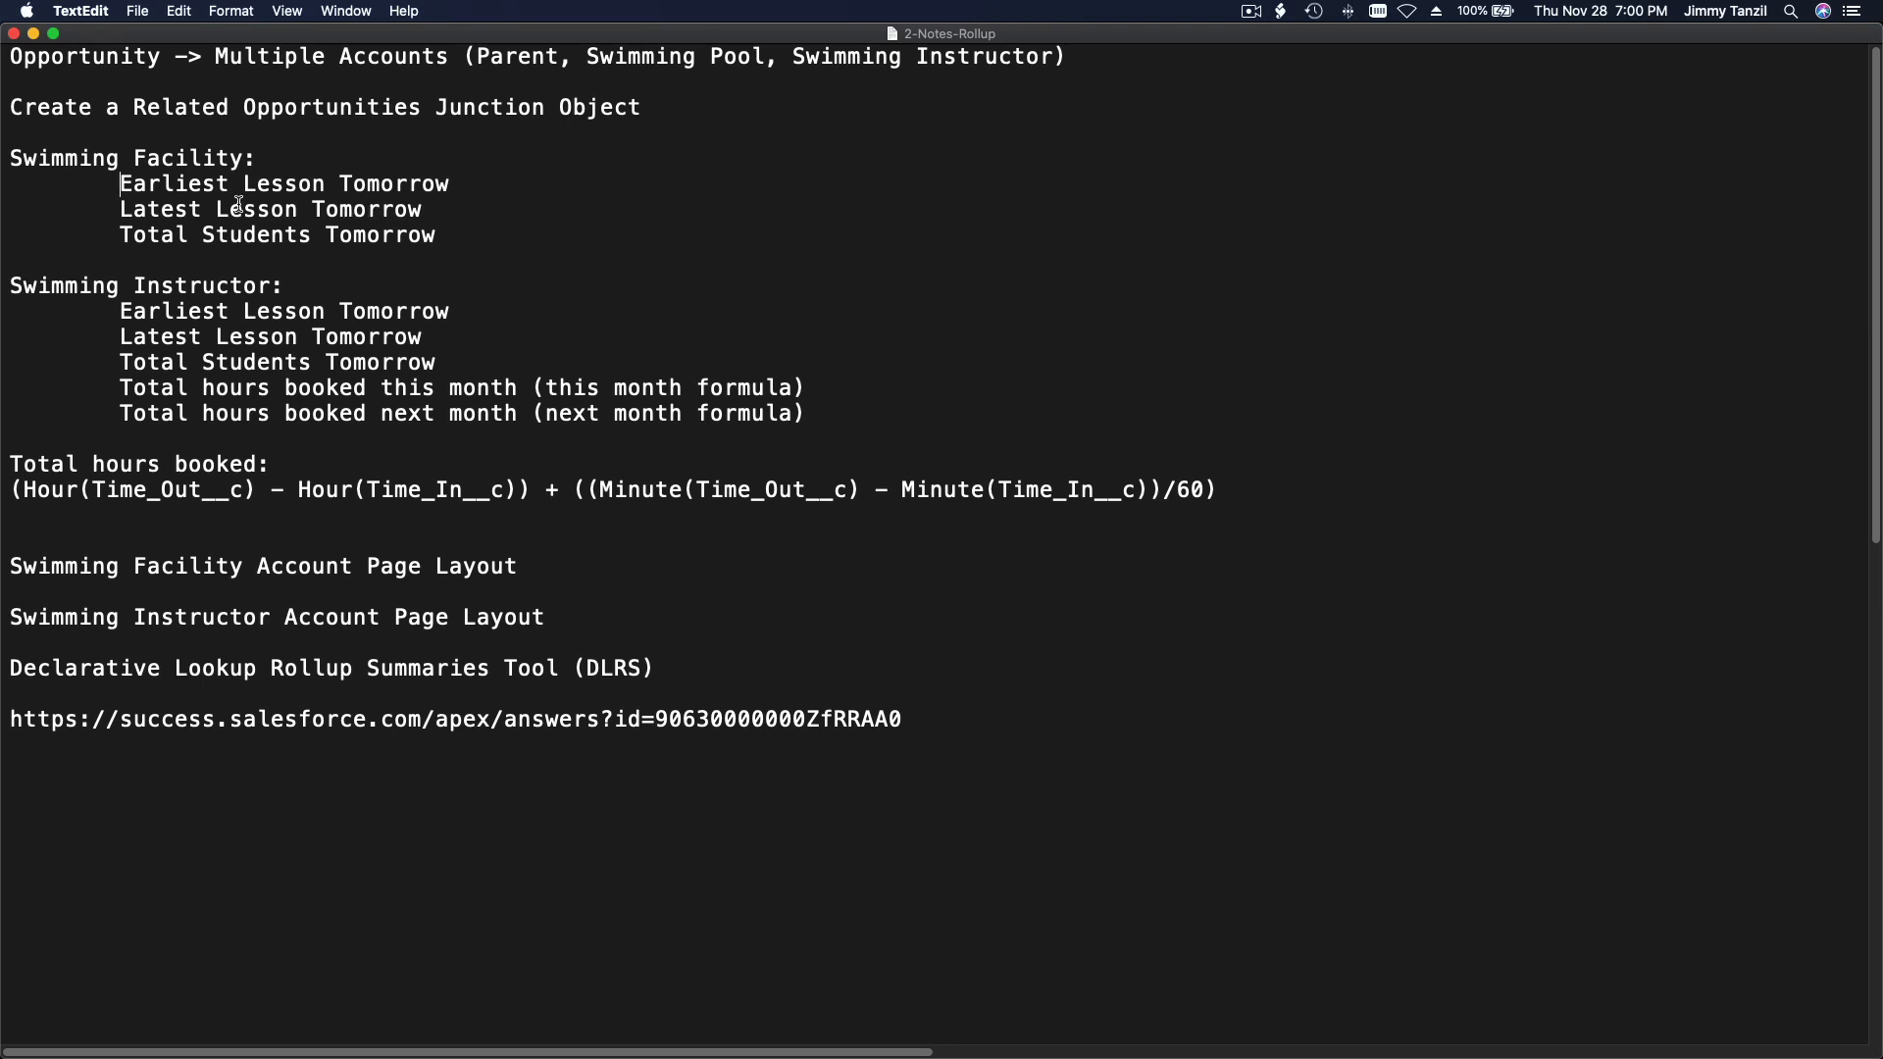
drag(120, 208, 430, 209)
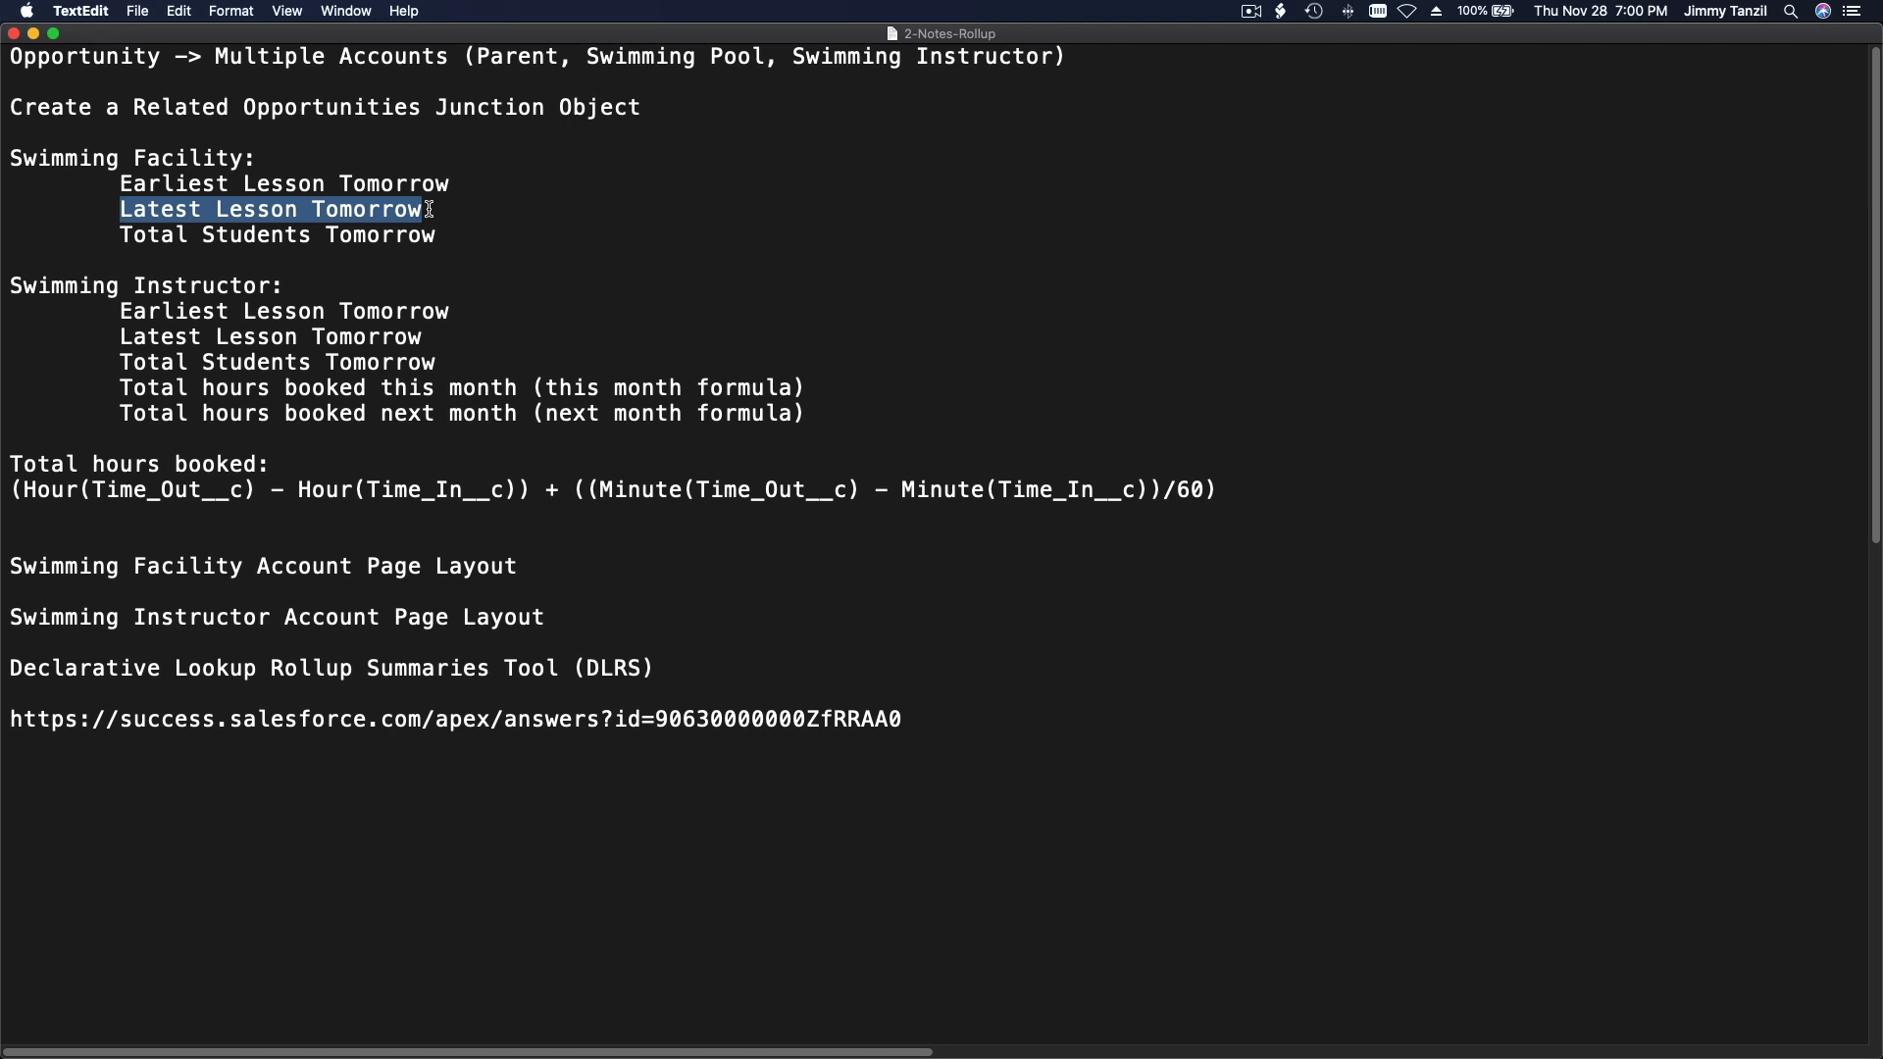
click(199, 266)
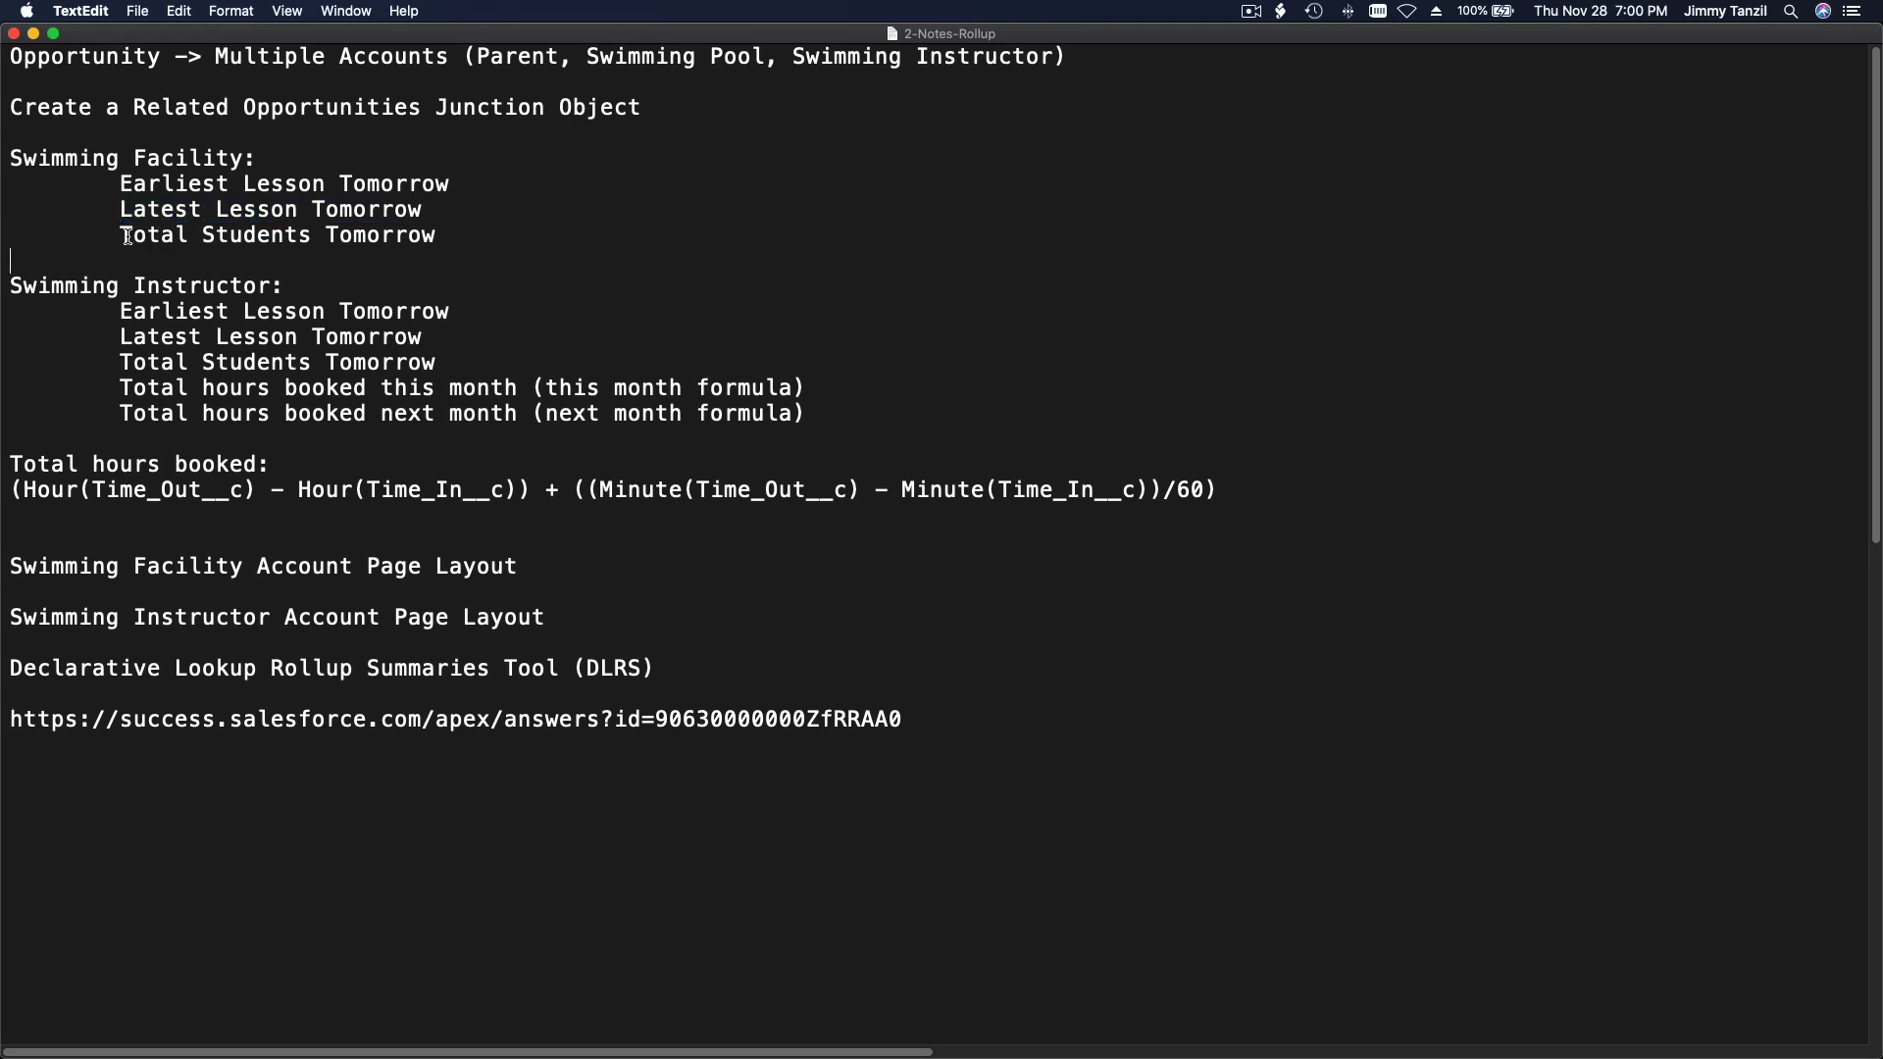
drag(120, 235, 436, 237)
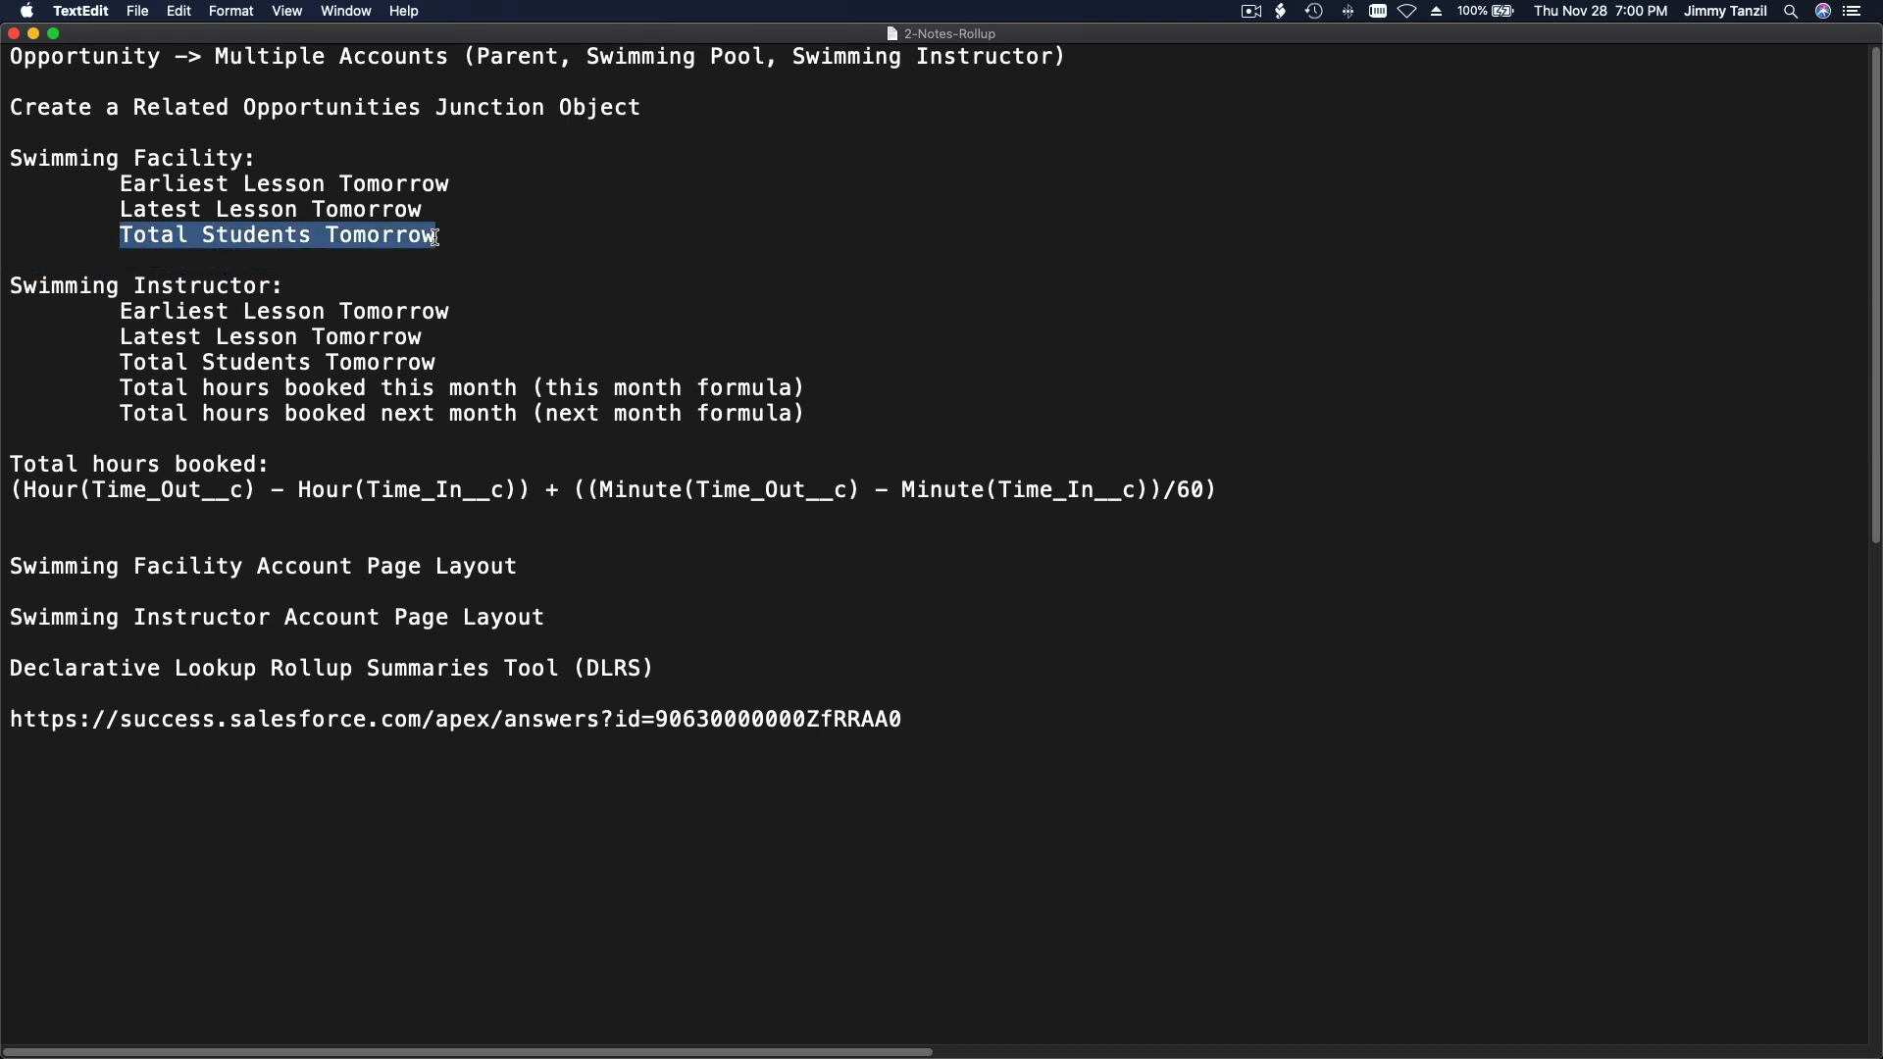
click(482, 247)
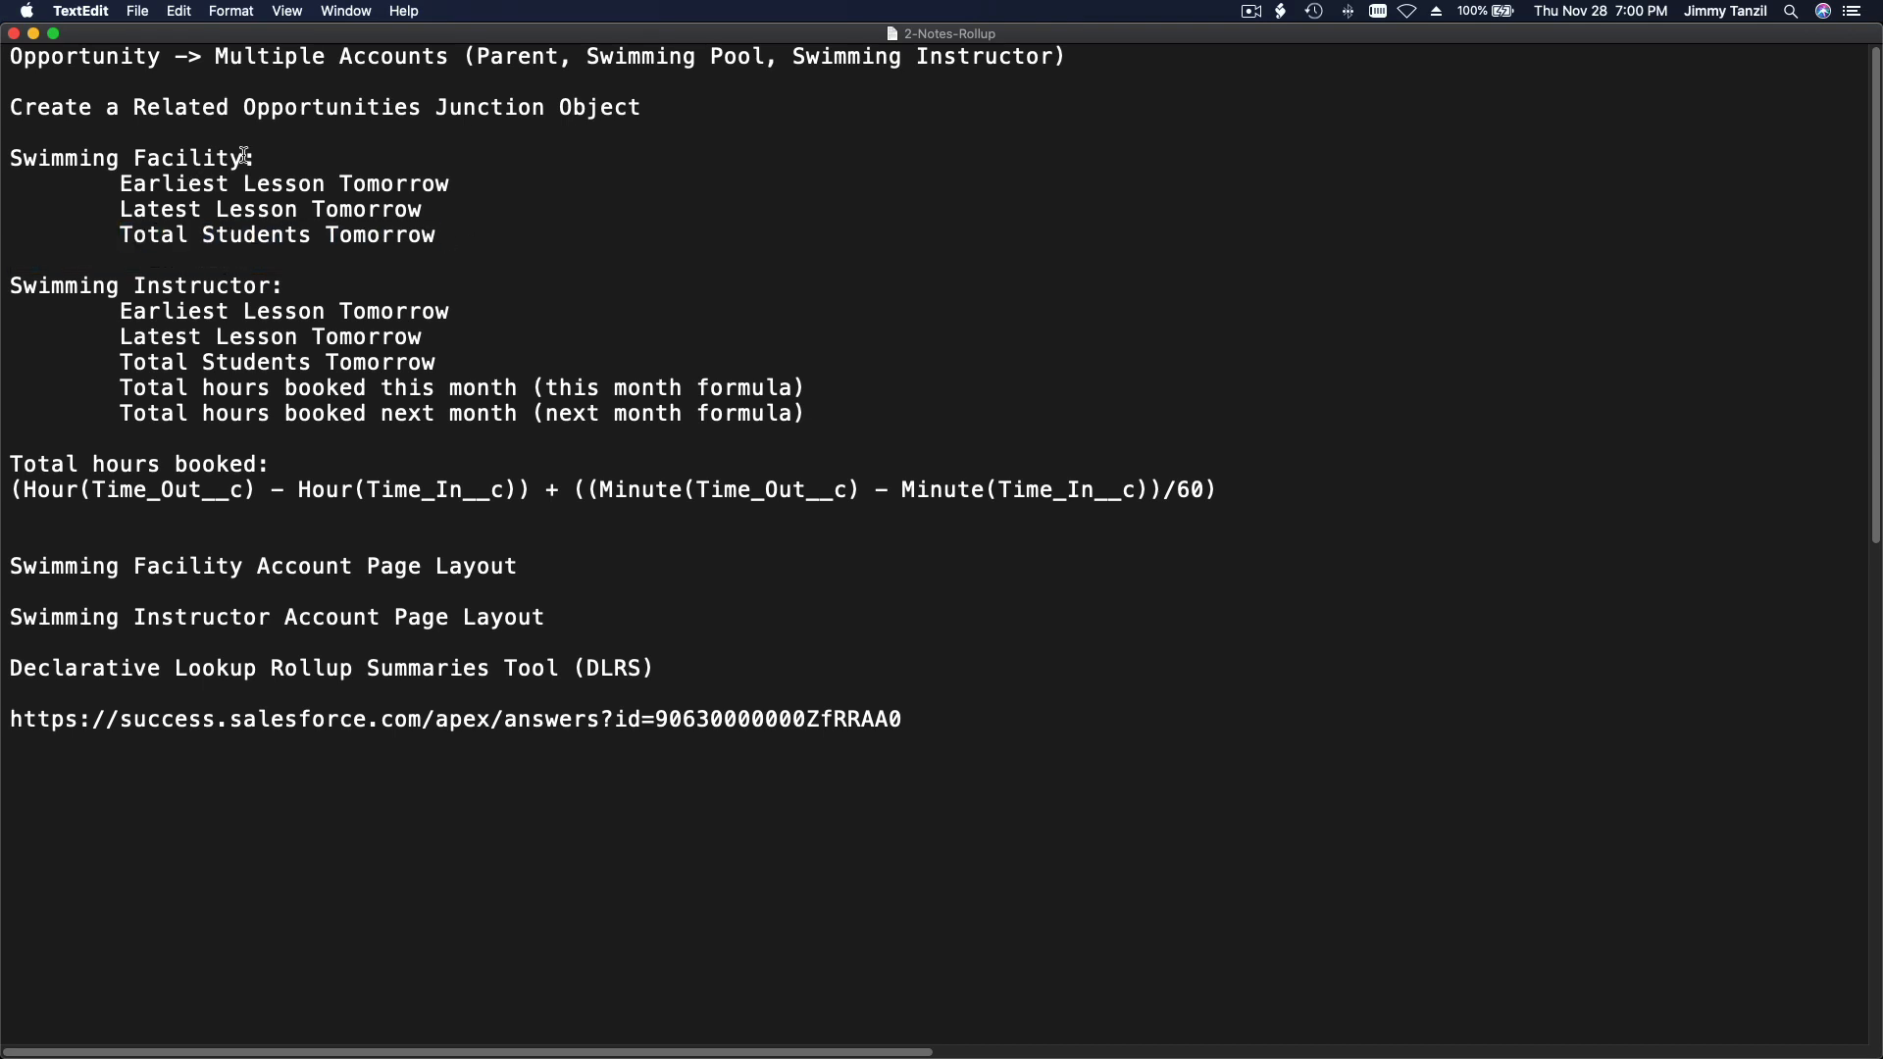
drag(257, 158, 3, 150)
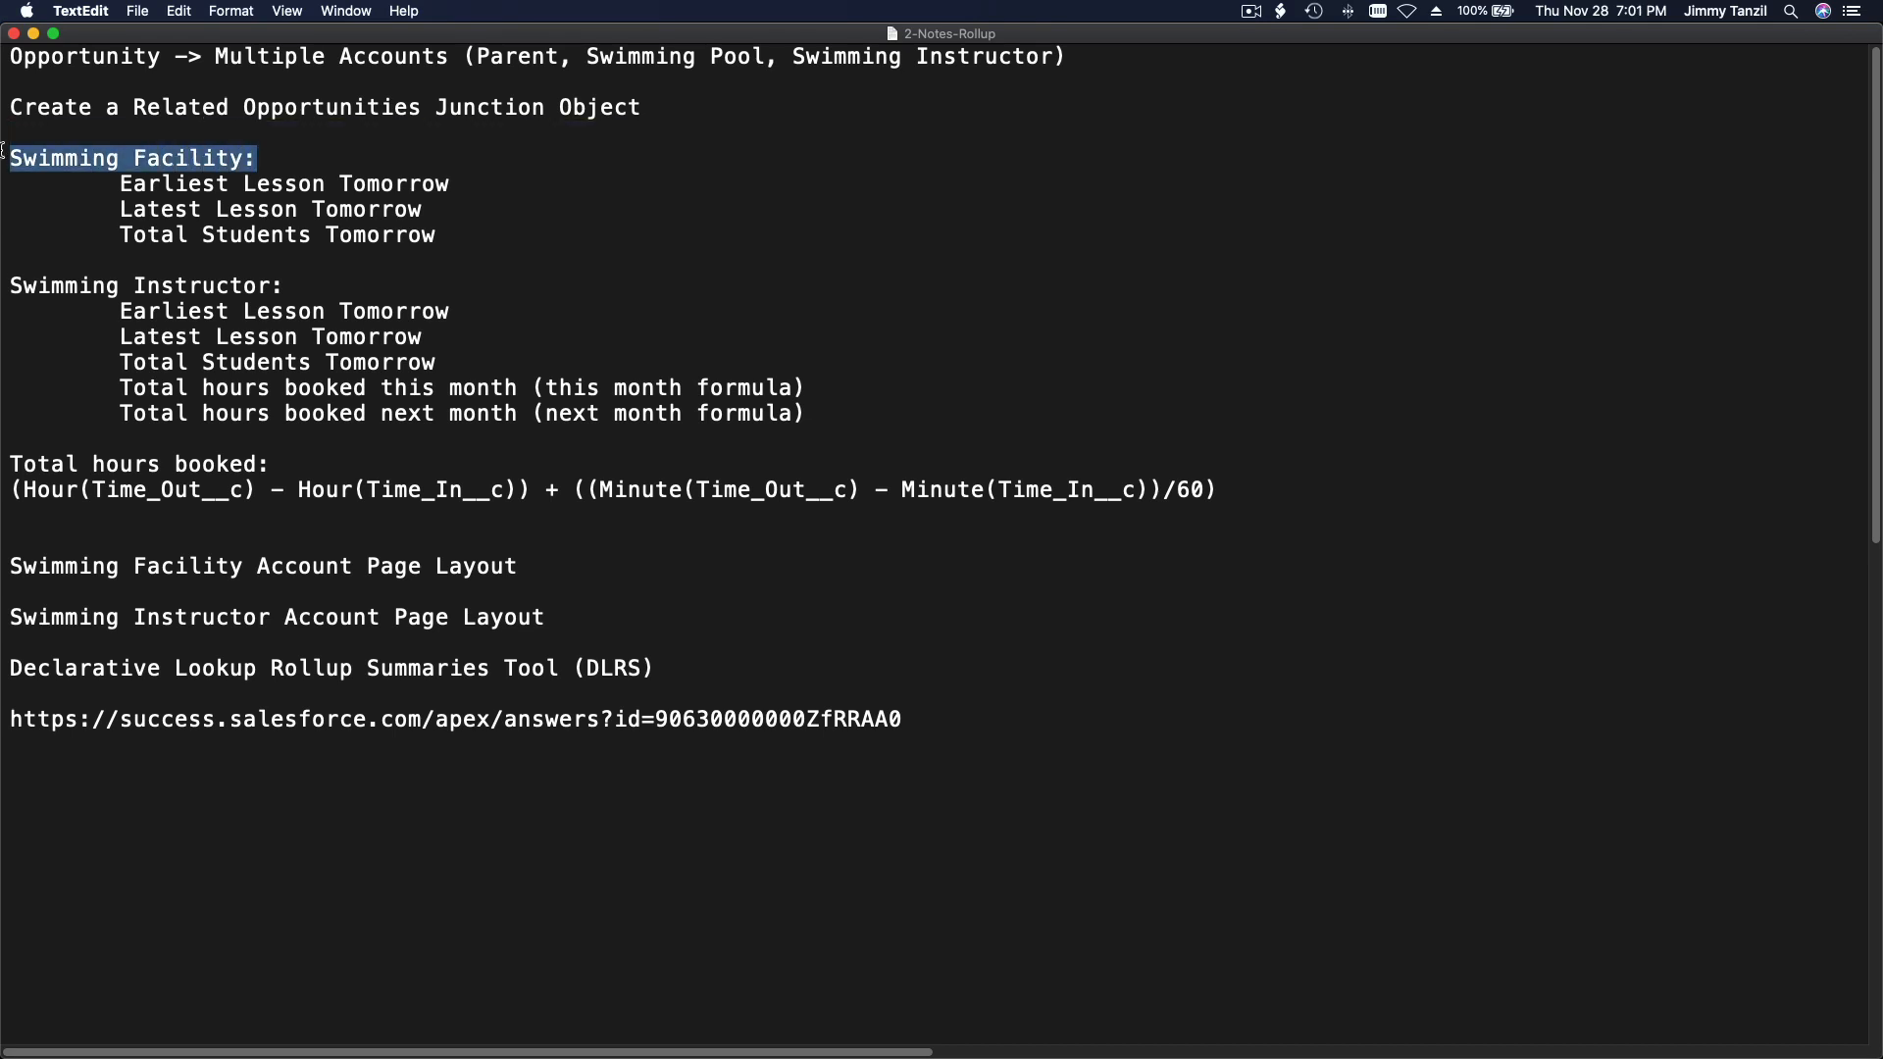
click(55, 247)
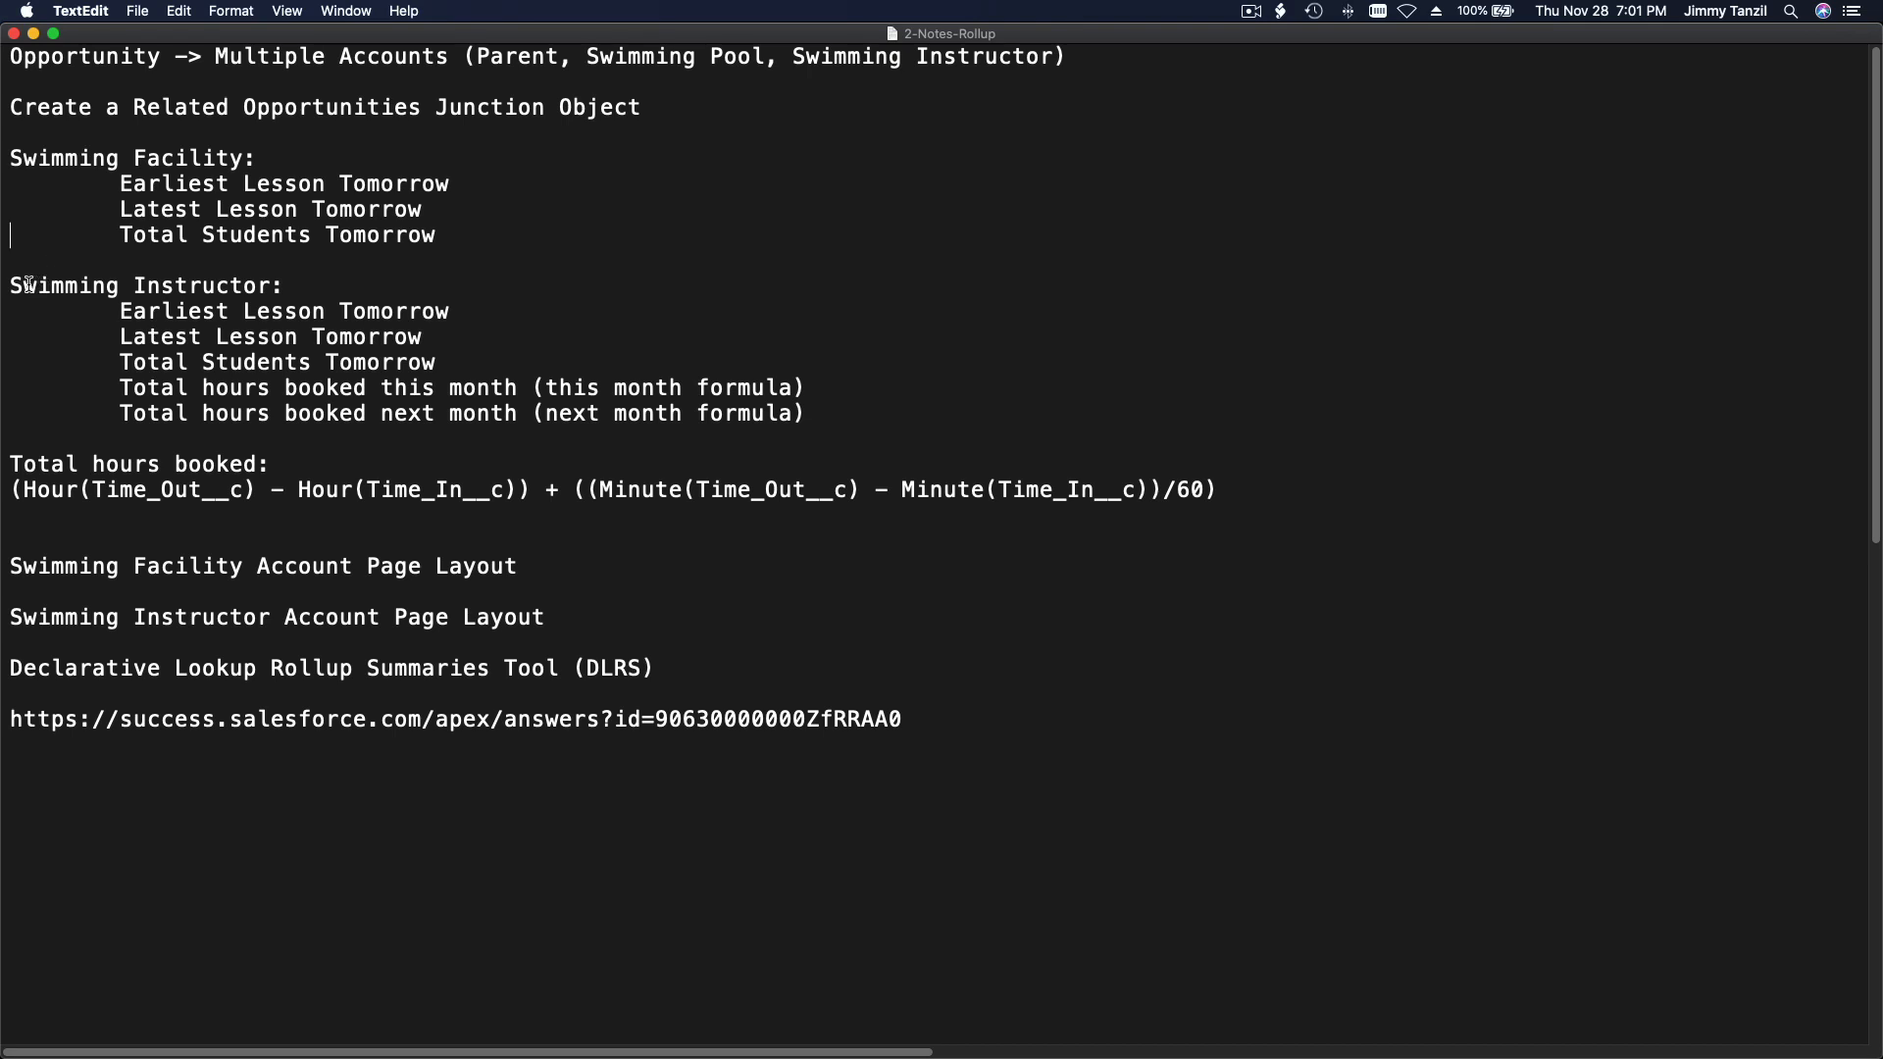
Step: Review the Swimming Instructor roll-up requirements in the notes, from tomorrow's lessons and students to hours booked this month and next month
drag(5, 287, 303, 298)
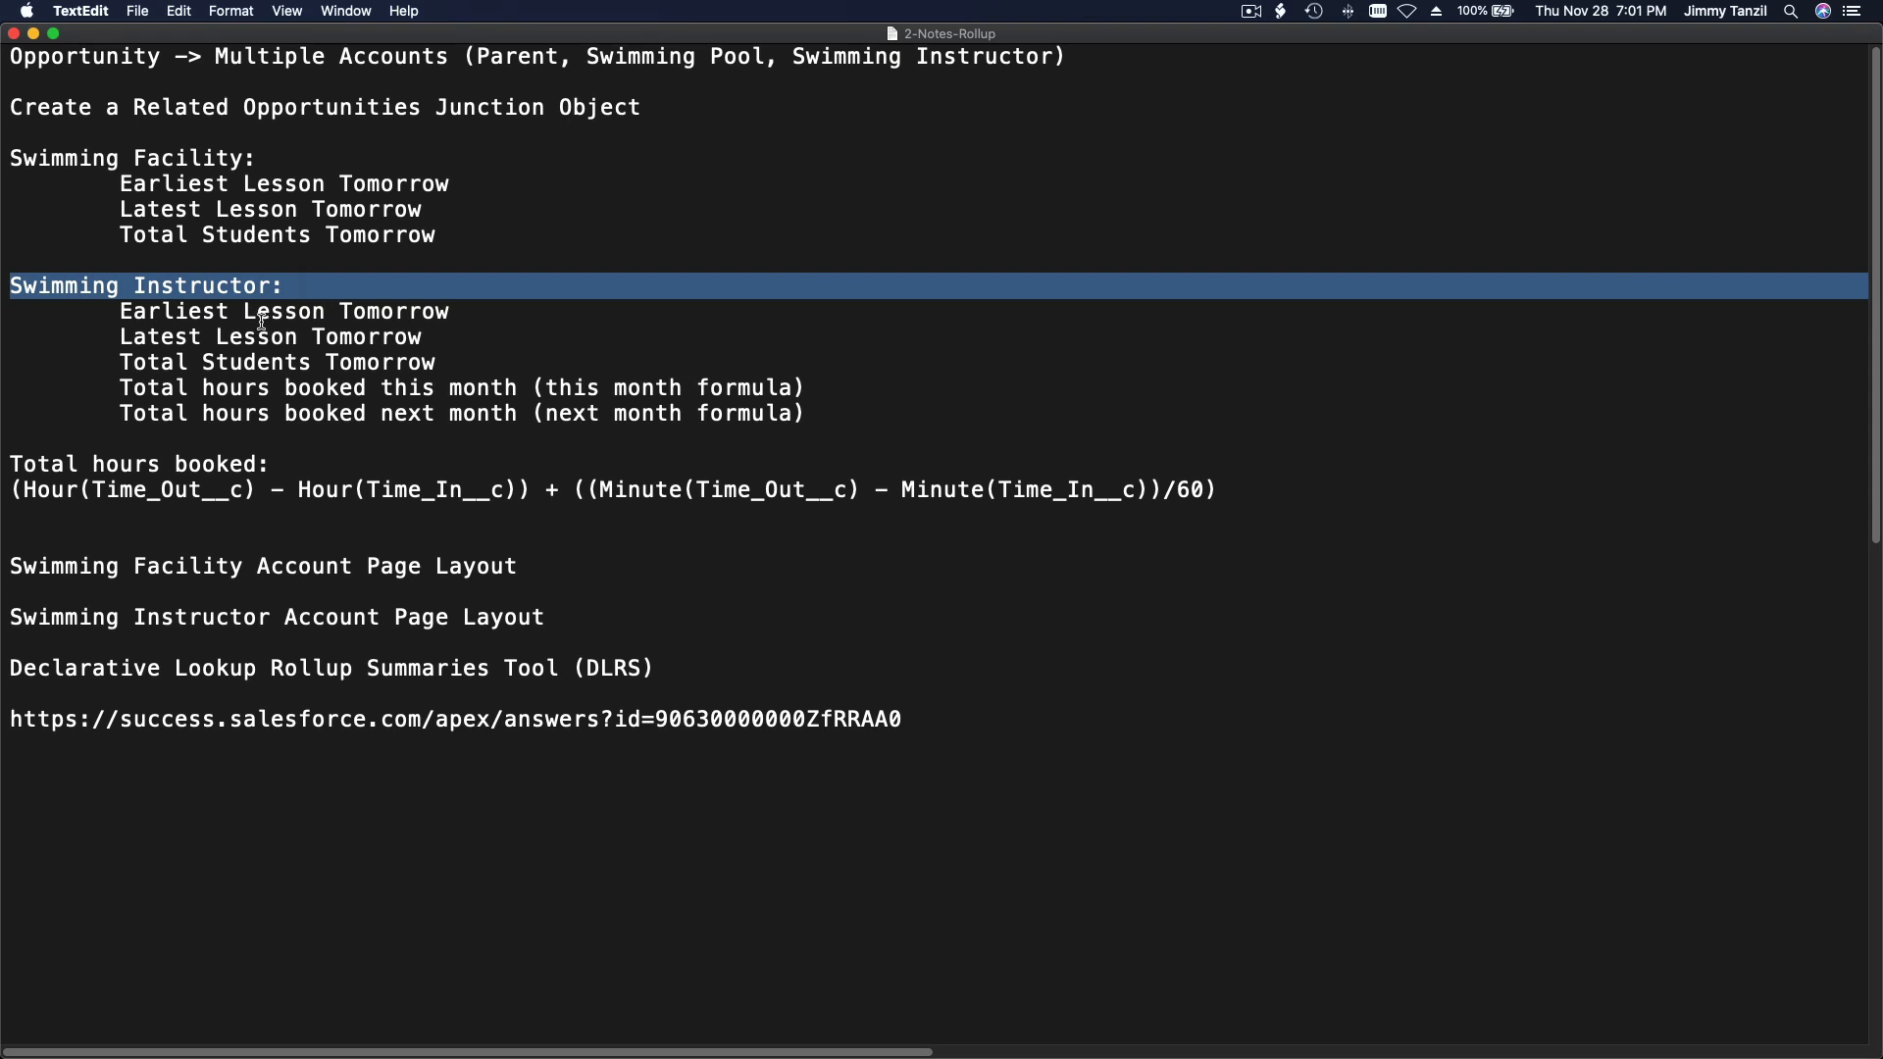
triple_click(264, 311)
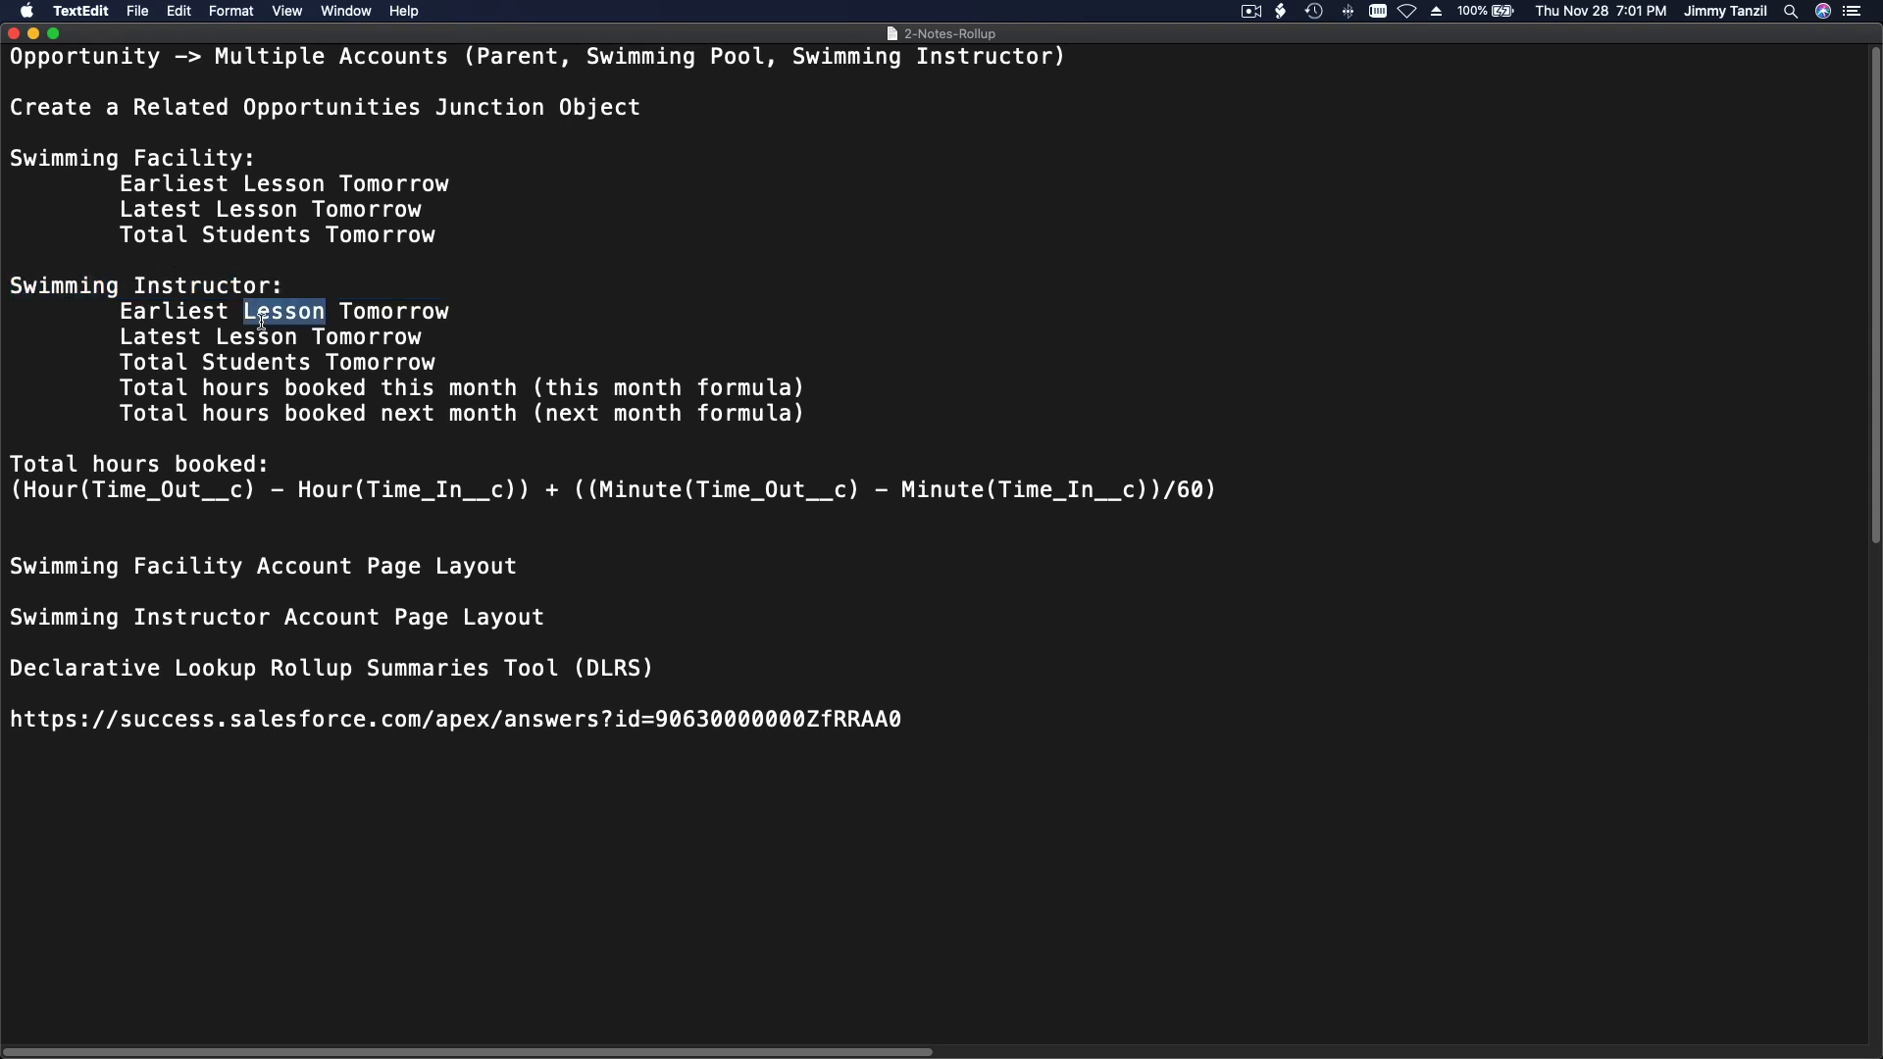
click(257, 209)
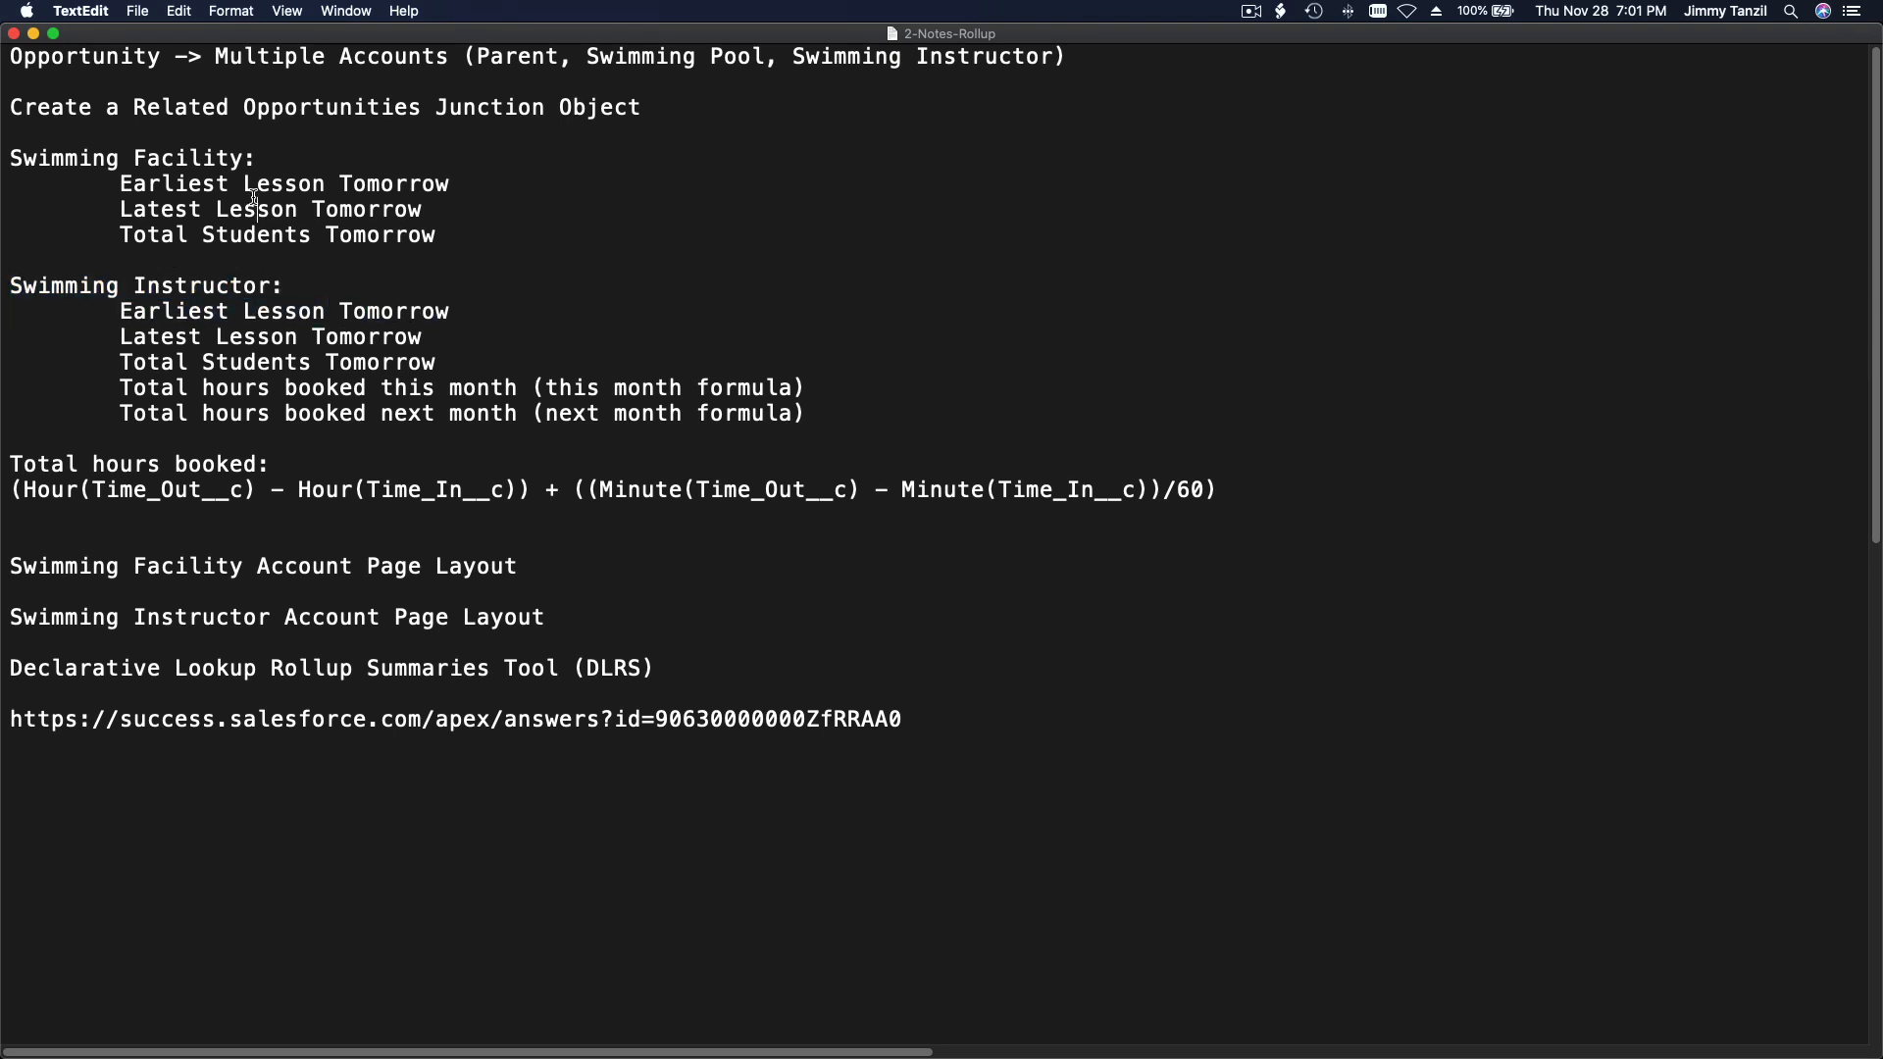
click(203, 311)
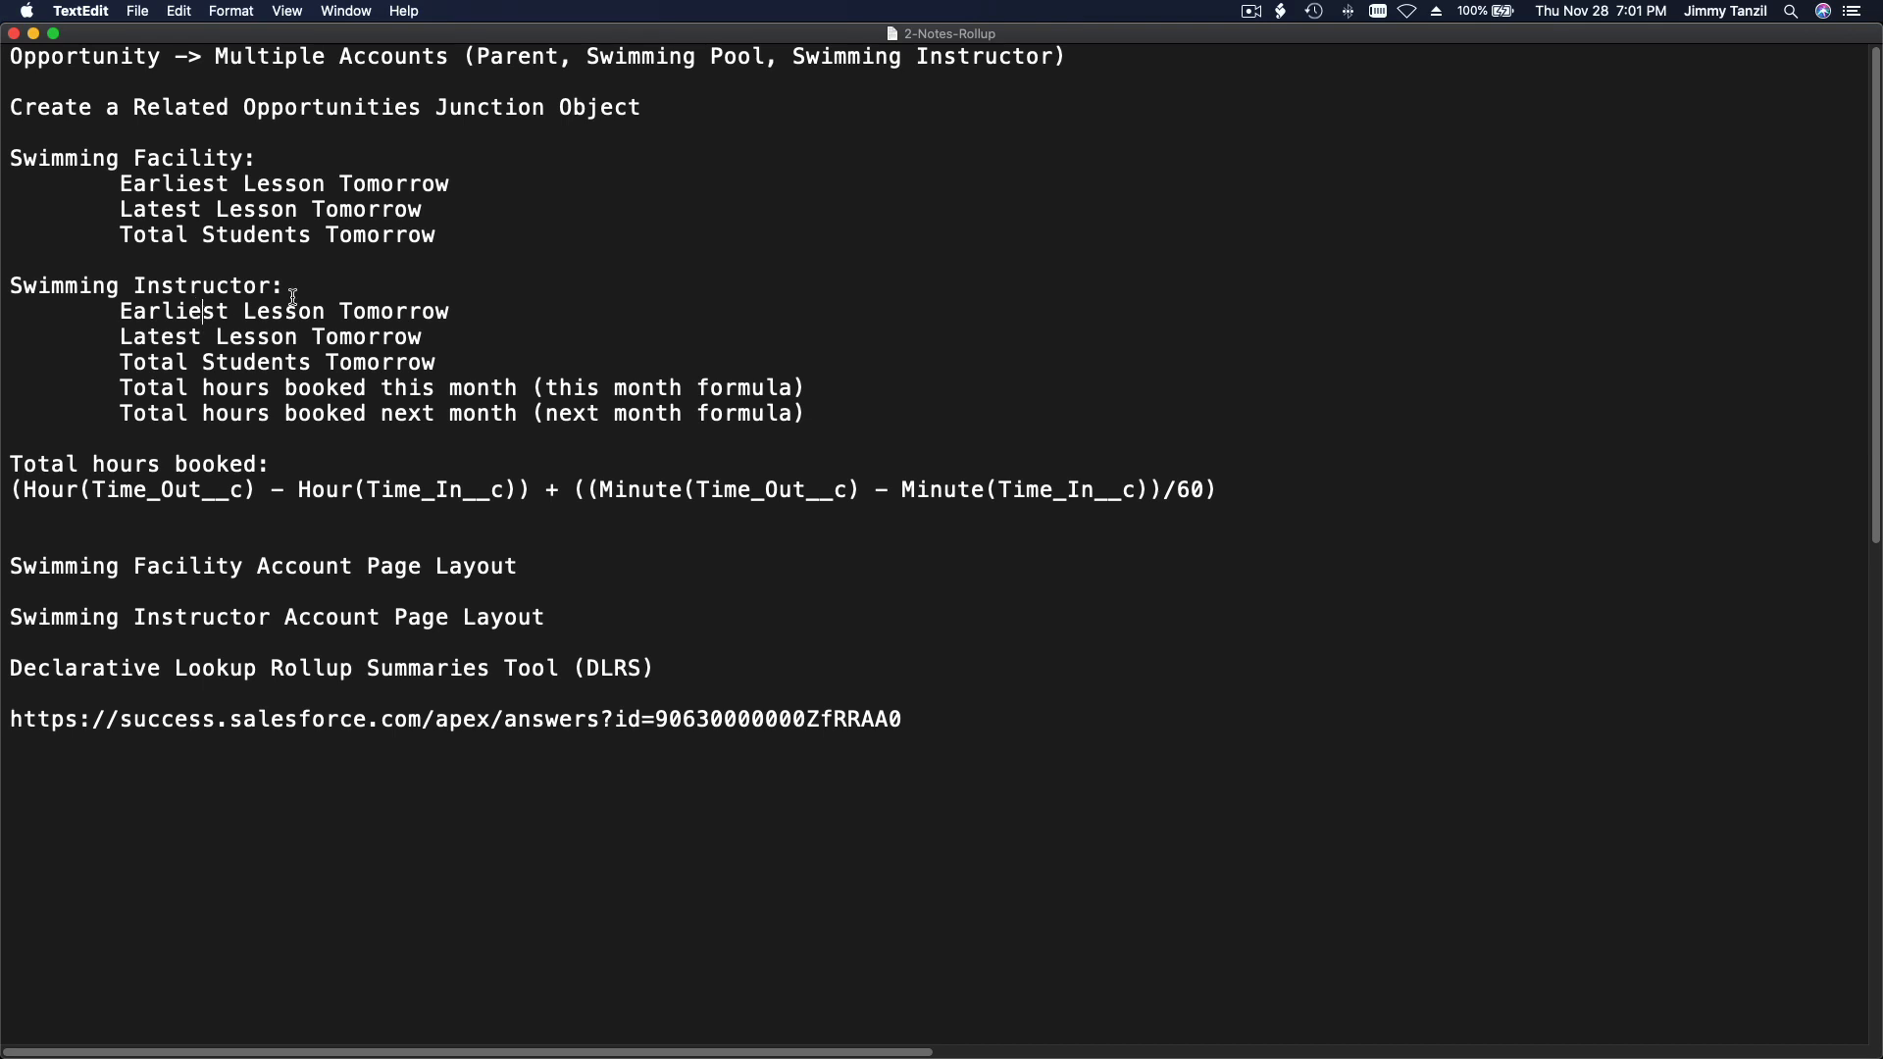
double_click(382, 311)
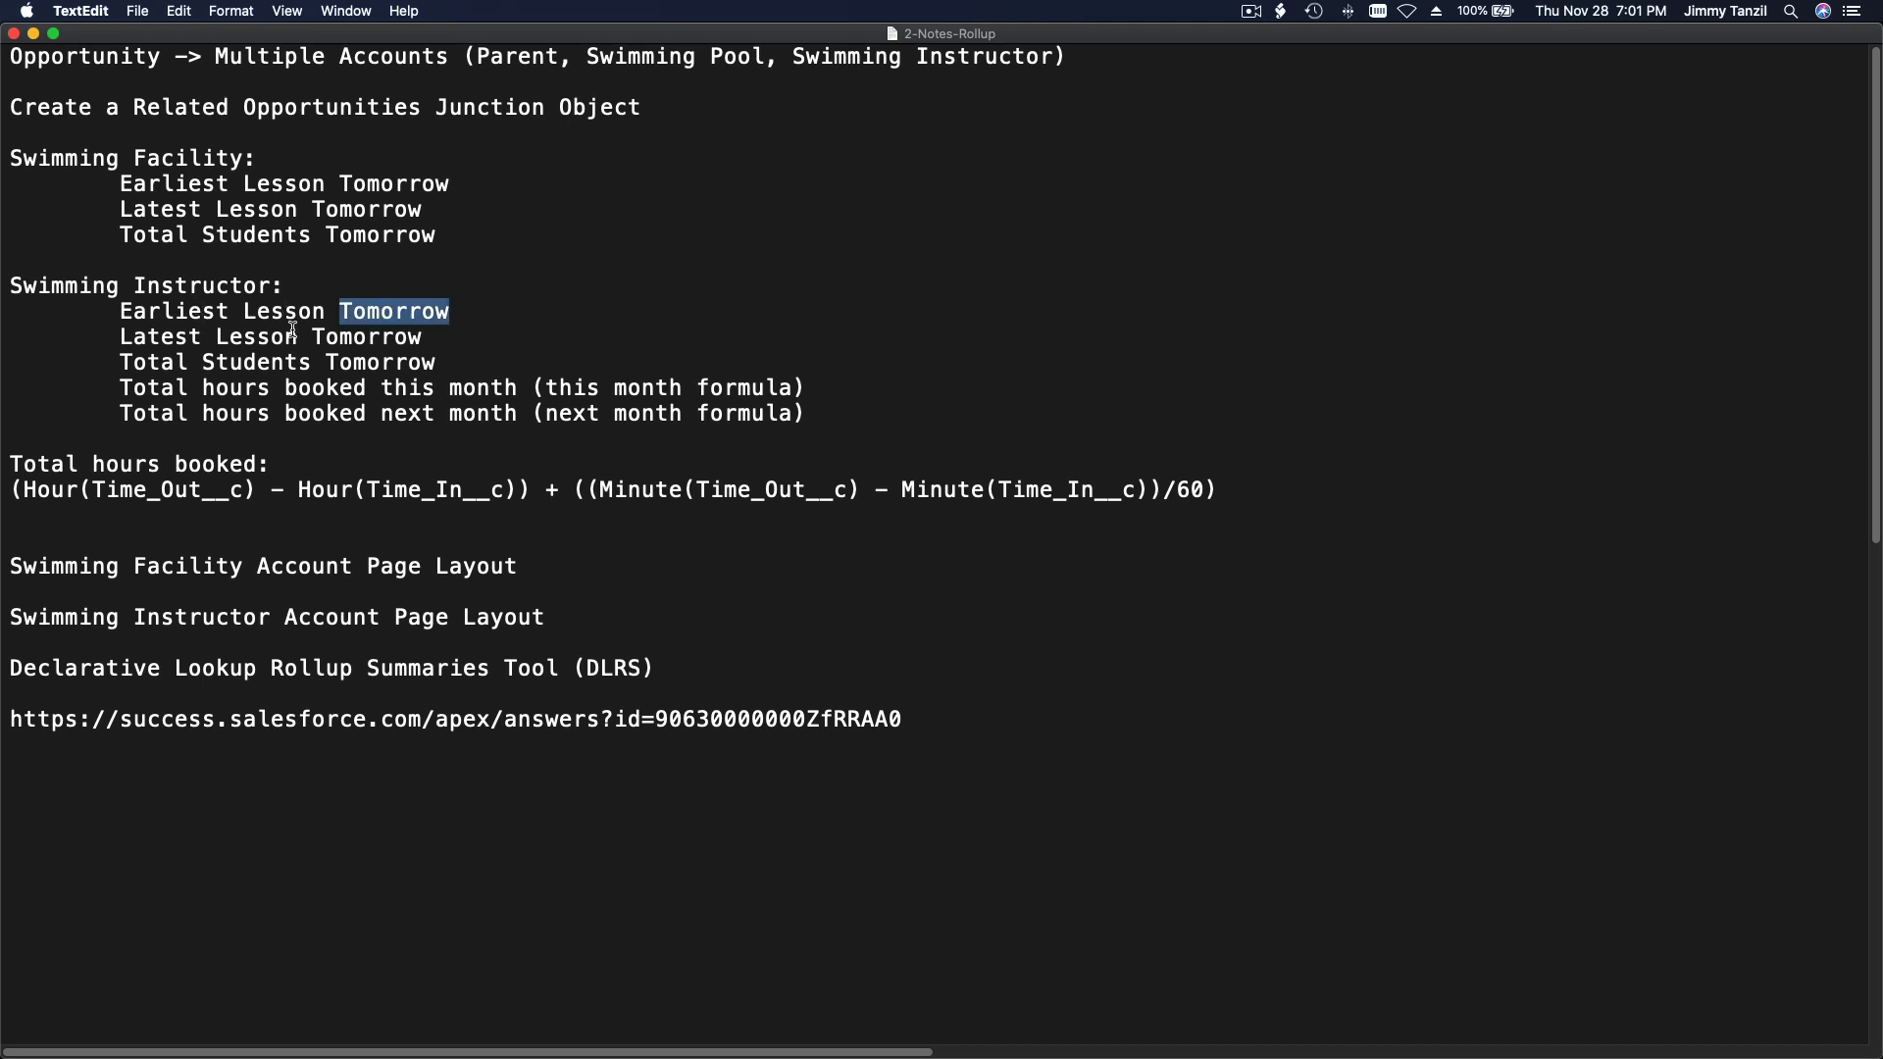
triple_click(183, 331)
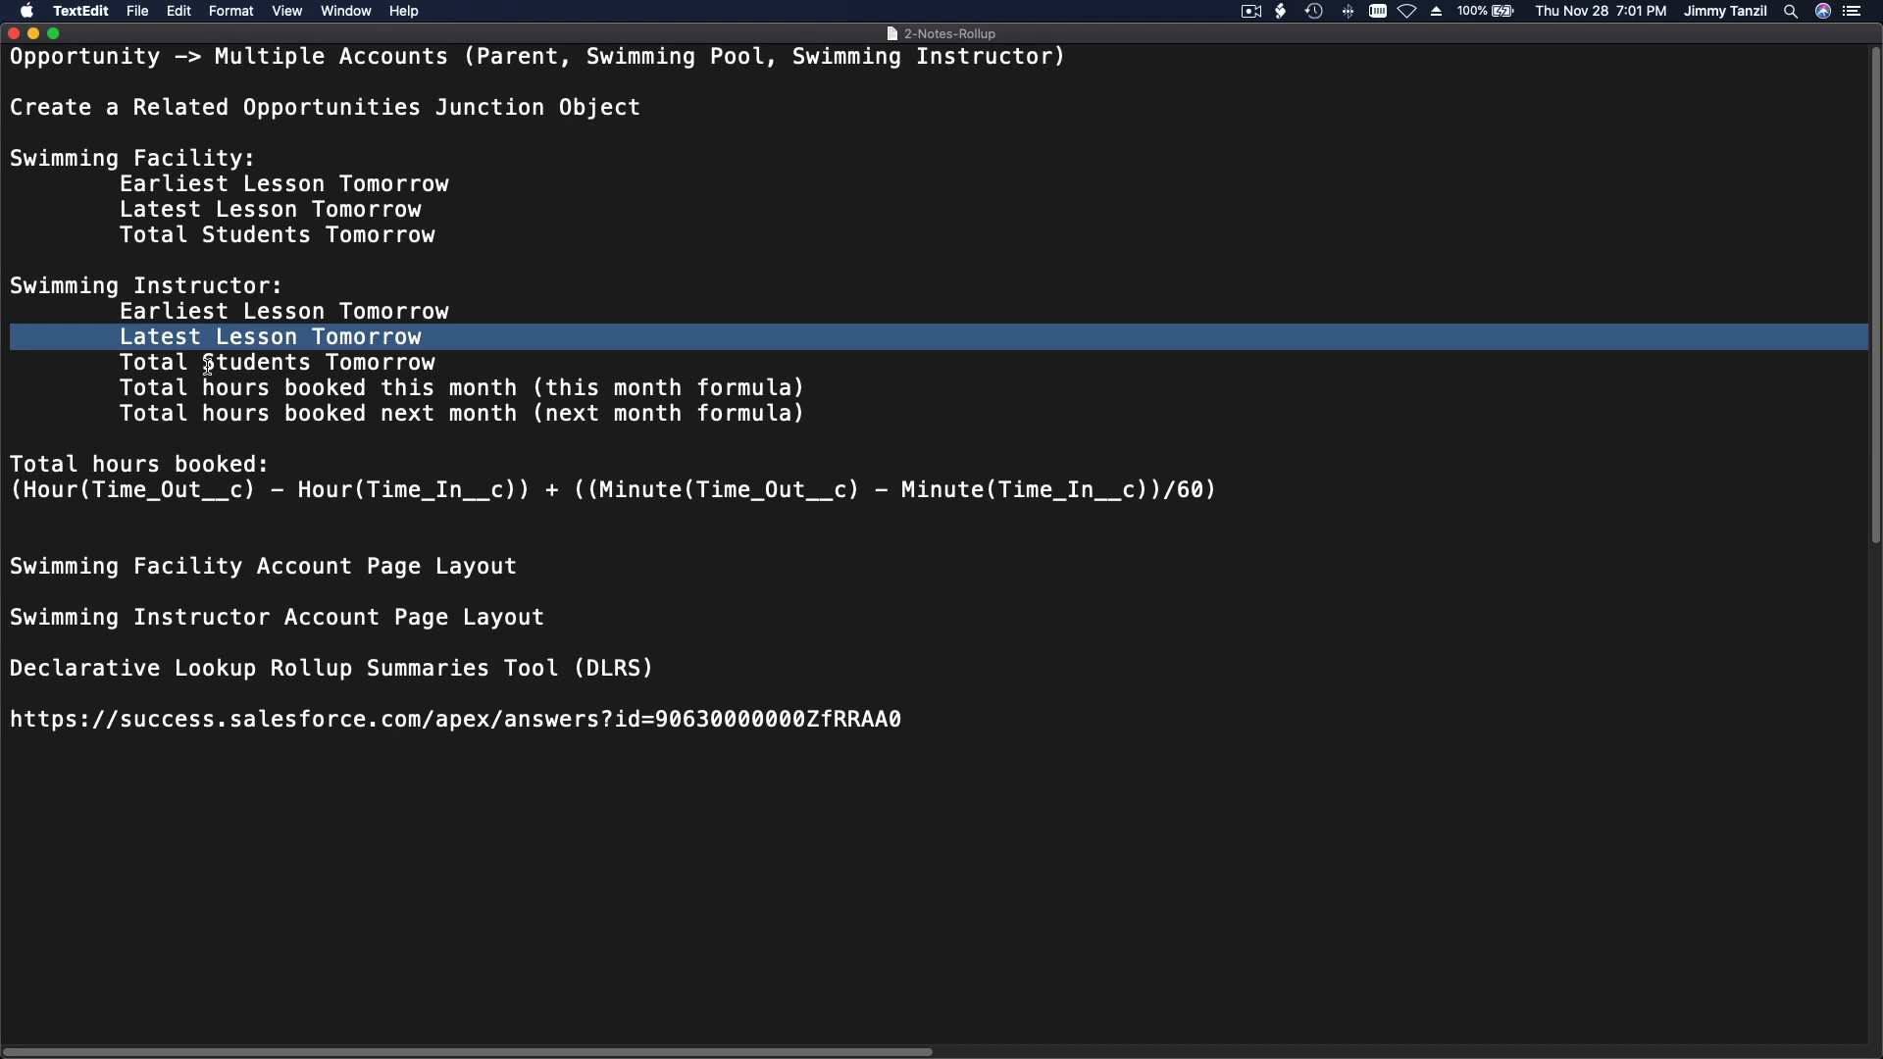
triple_click(189, 368)
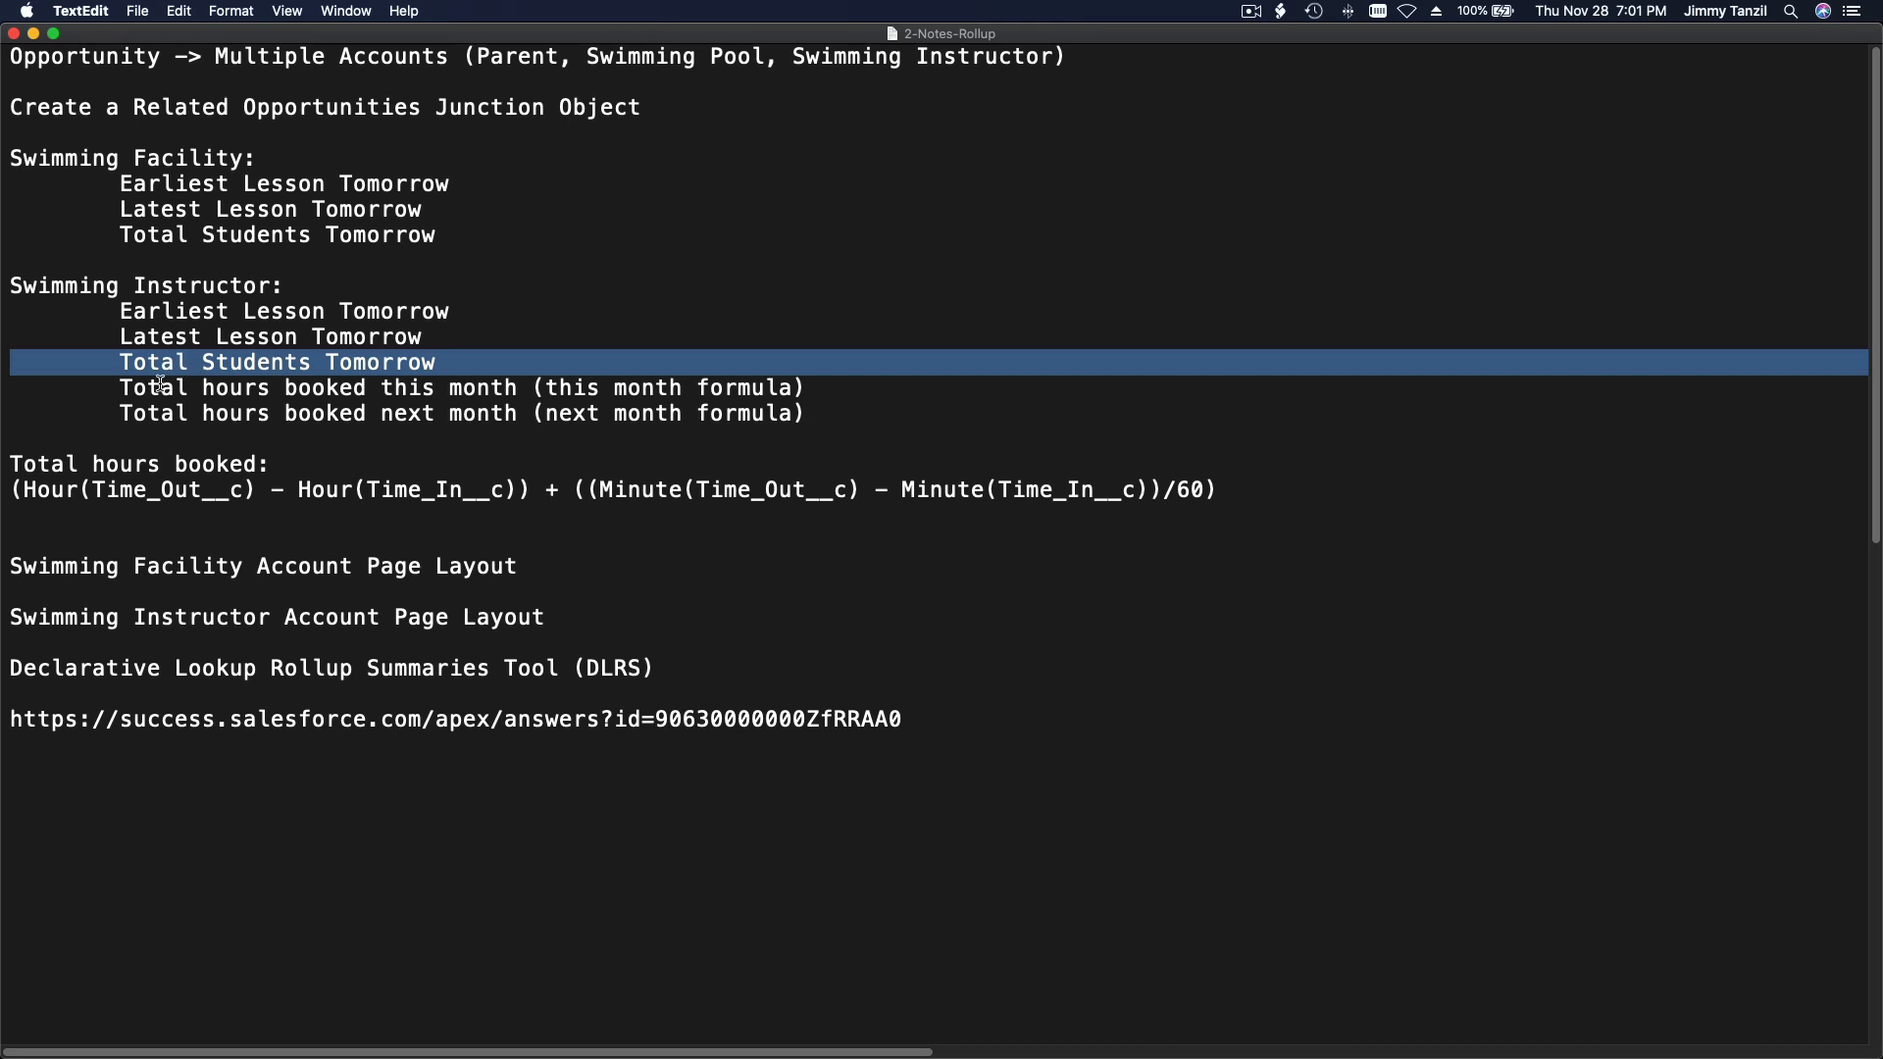
click(164, 388)
triple_click(164, 387)
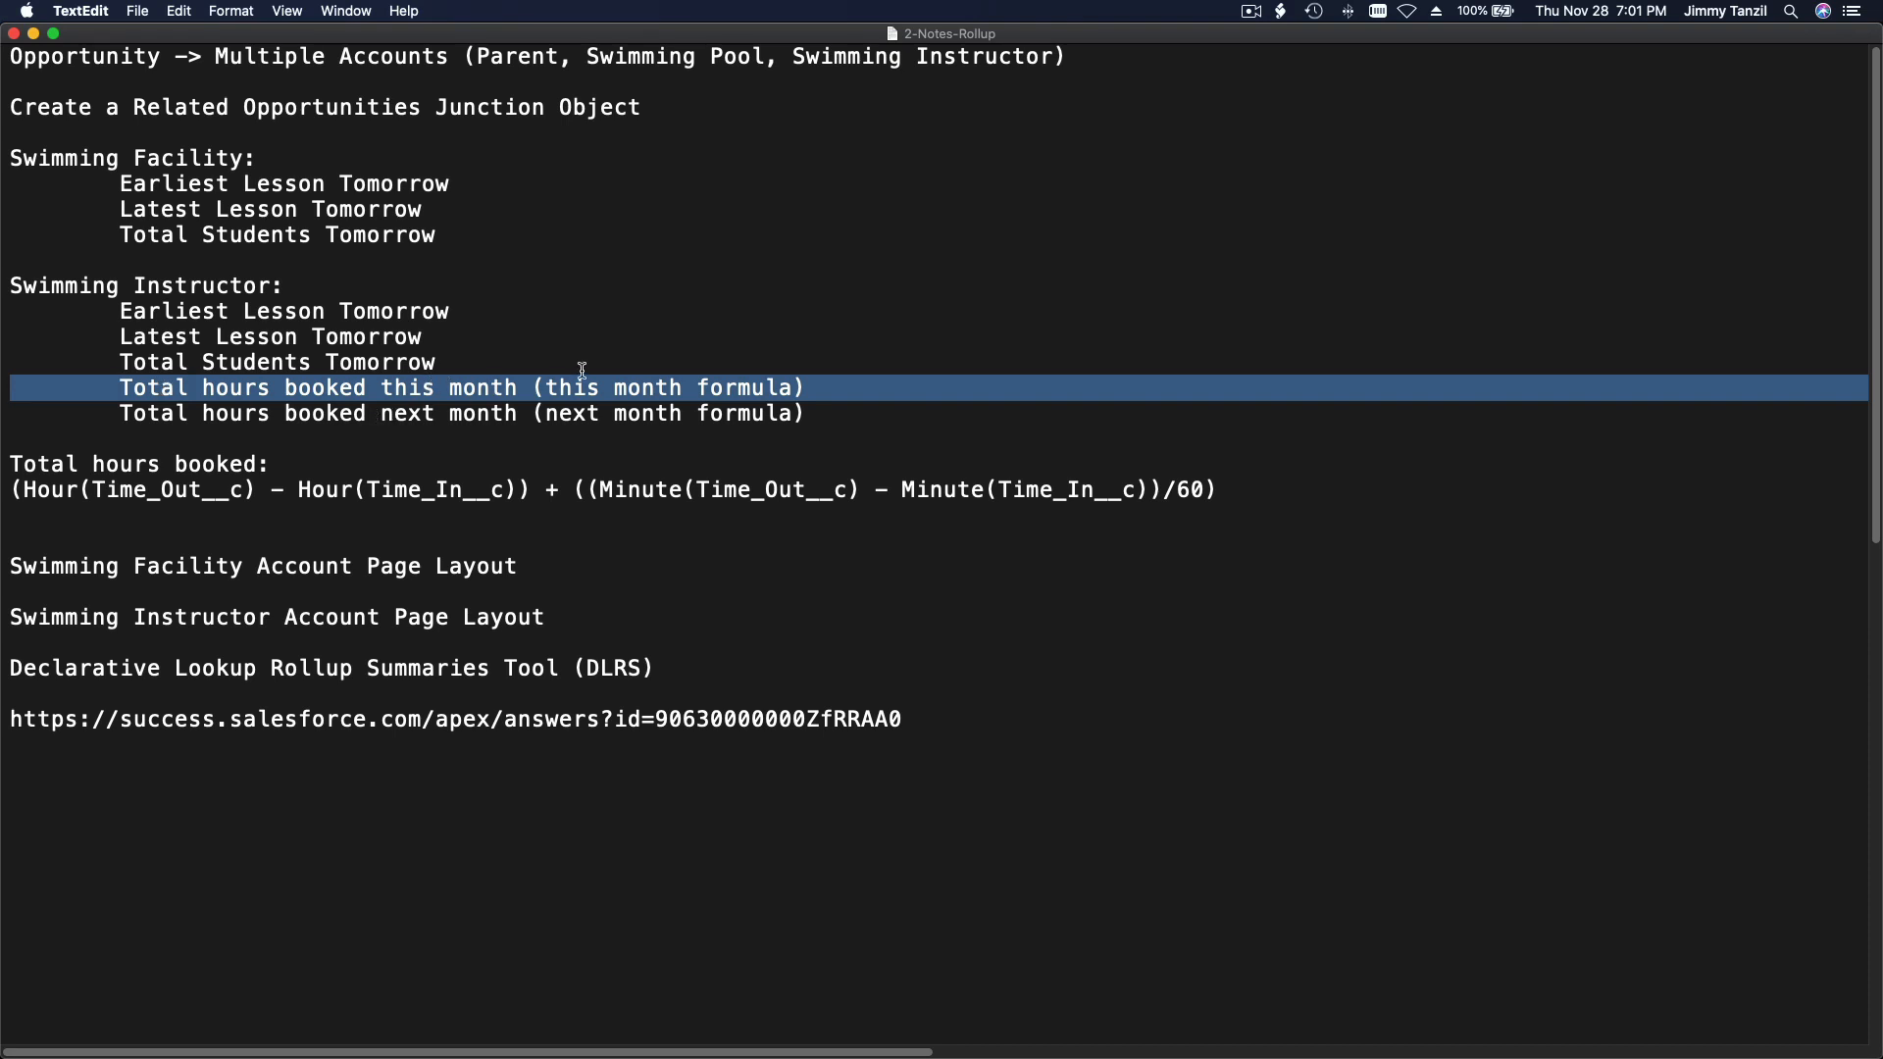
triple_click(260, 410)
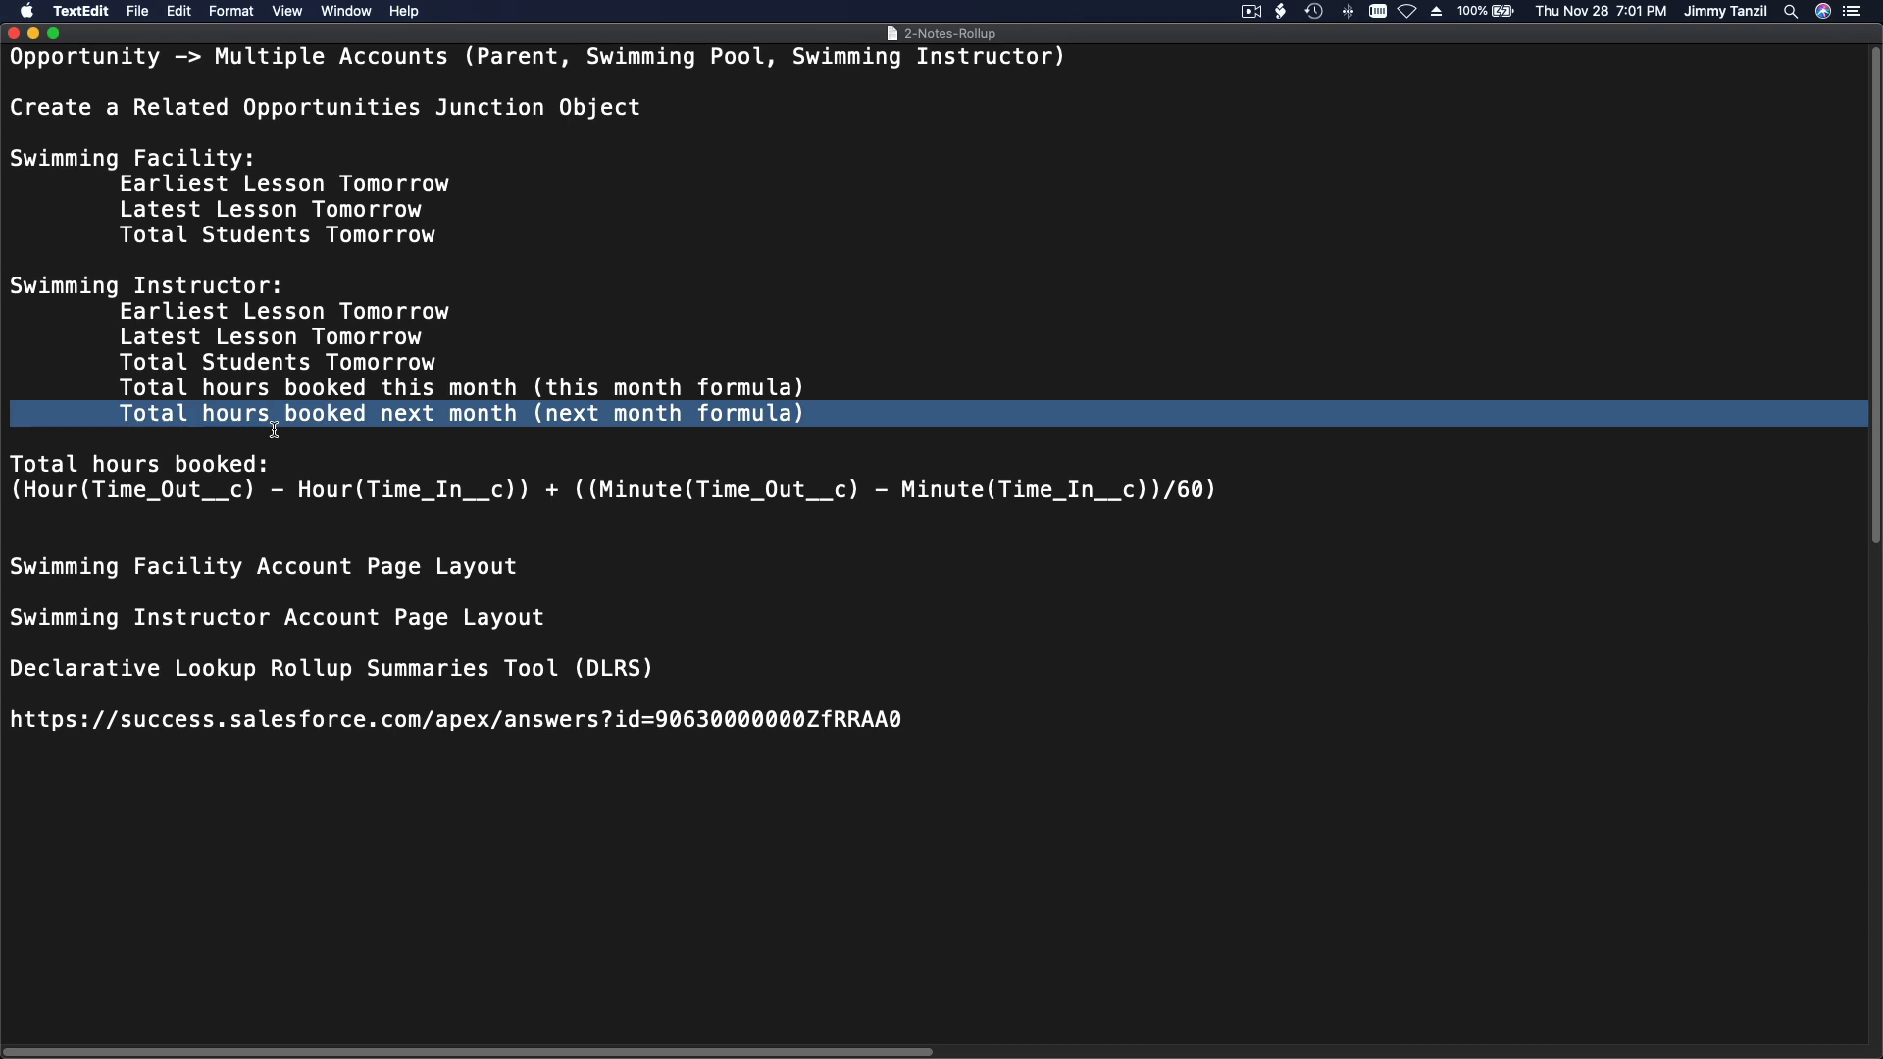
click(275, 428)
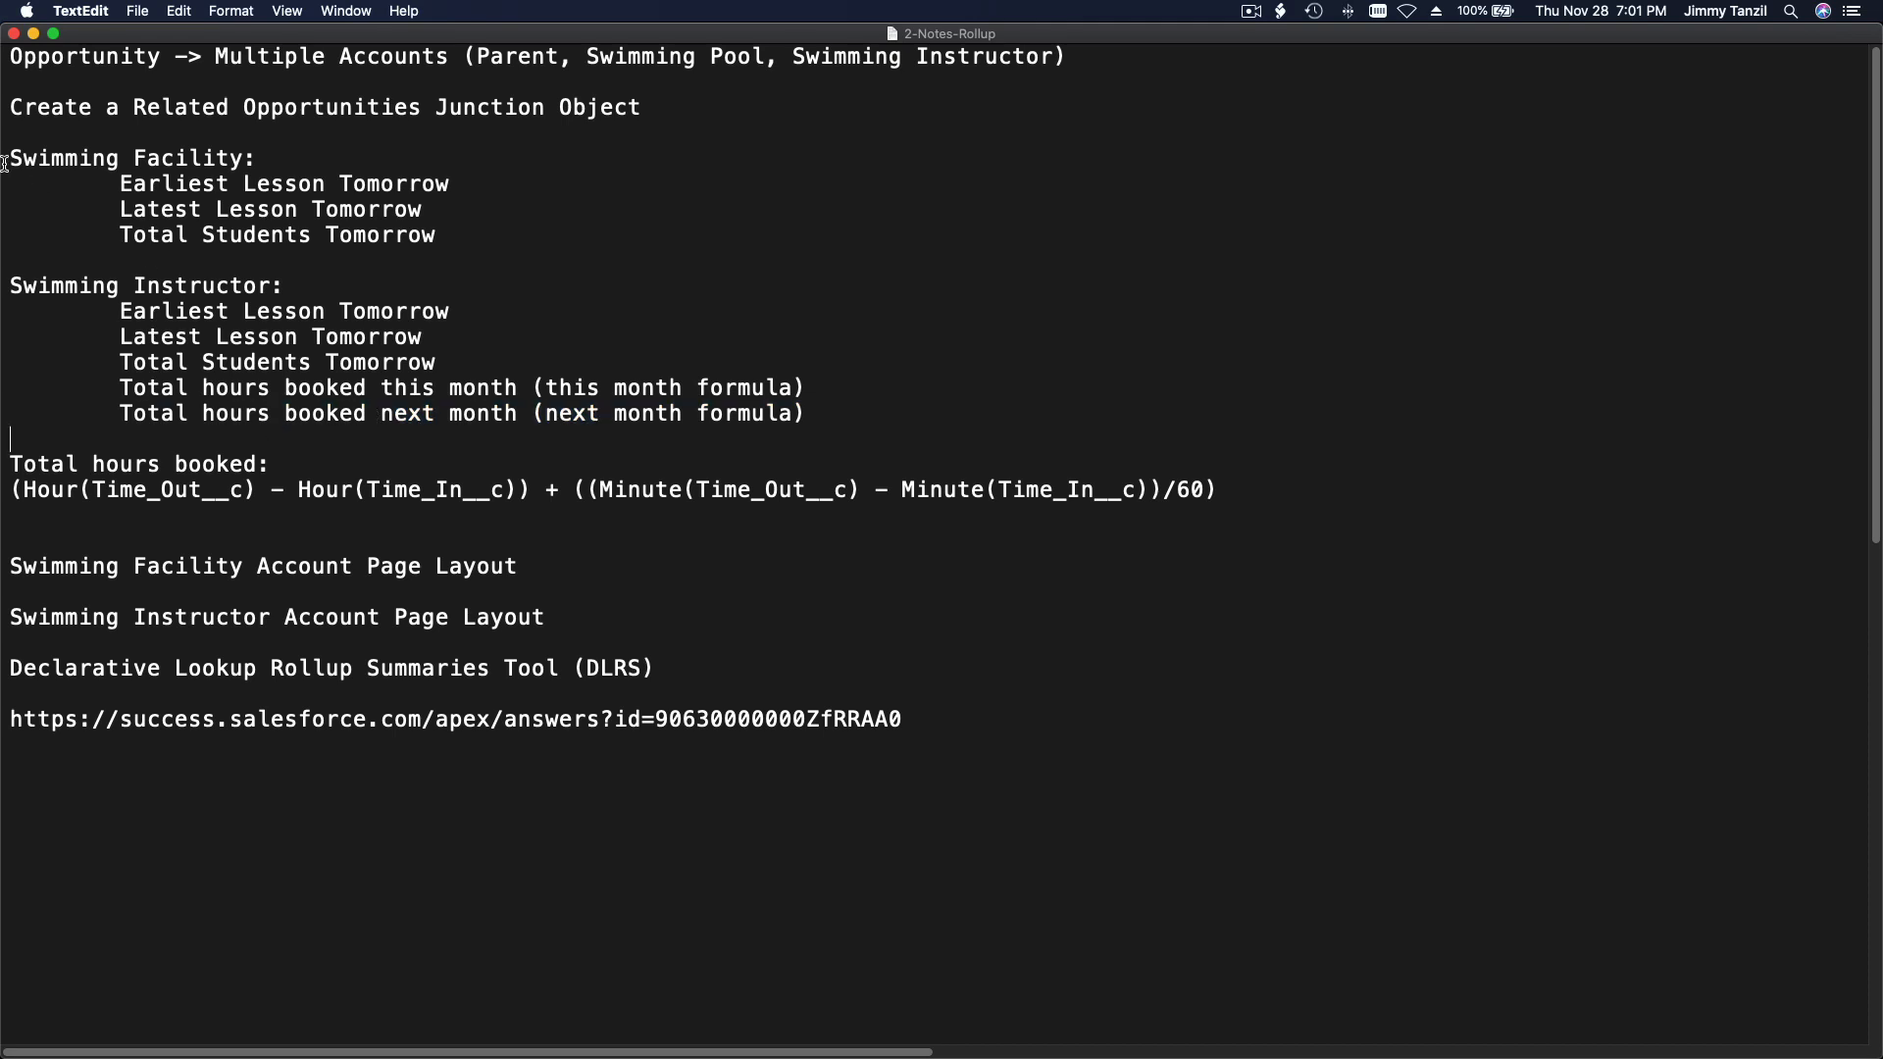
Step: Compare the facility and instructor roll-up lists with the note linking one Opportunity to multiple Accounts
drag(10, 154, 74, 429)
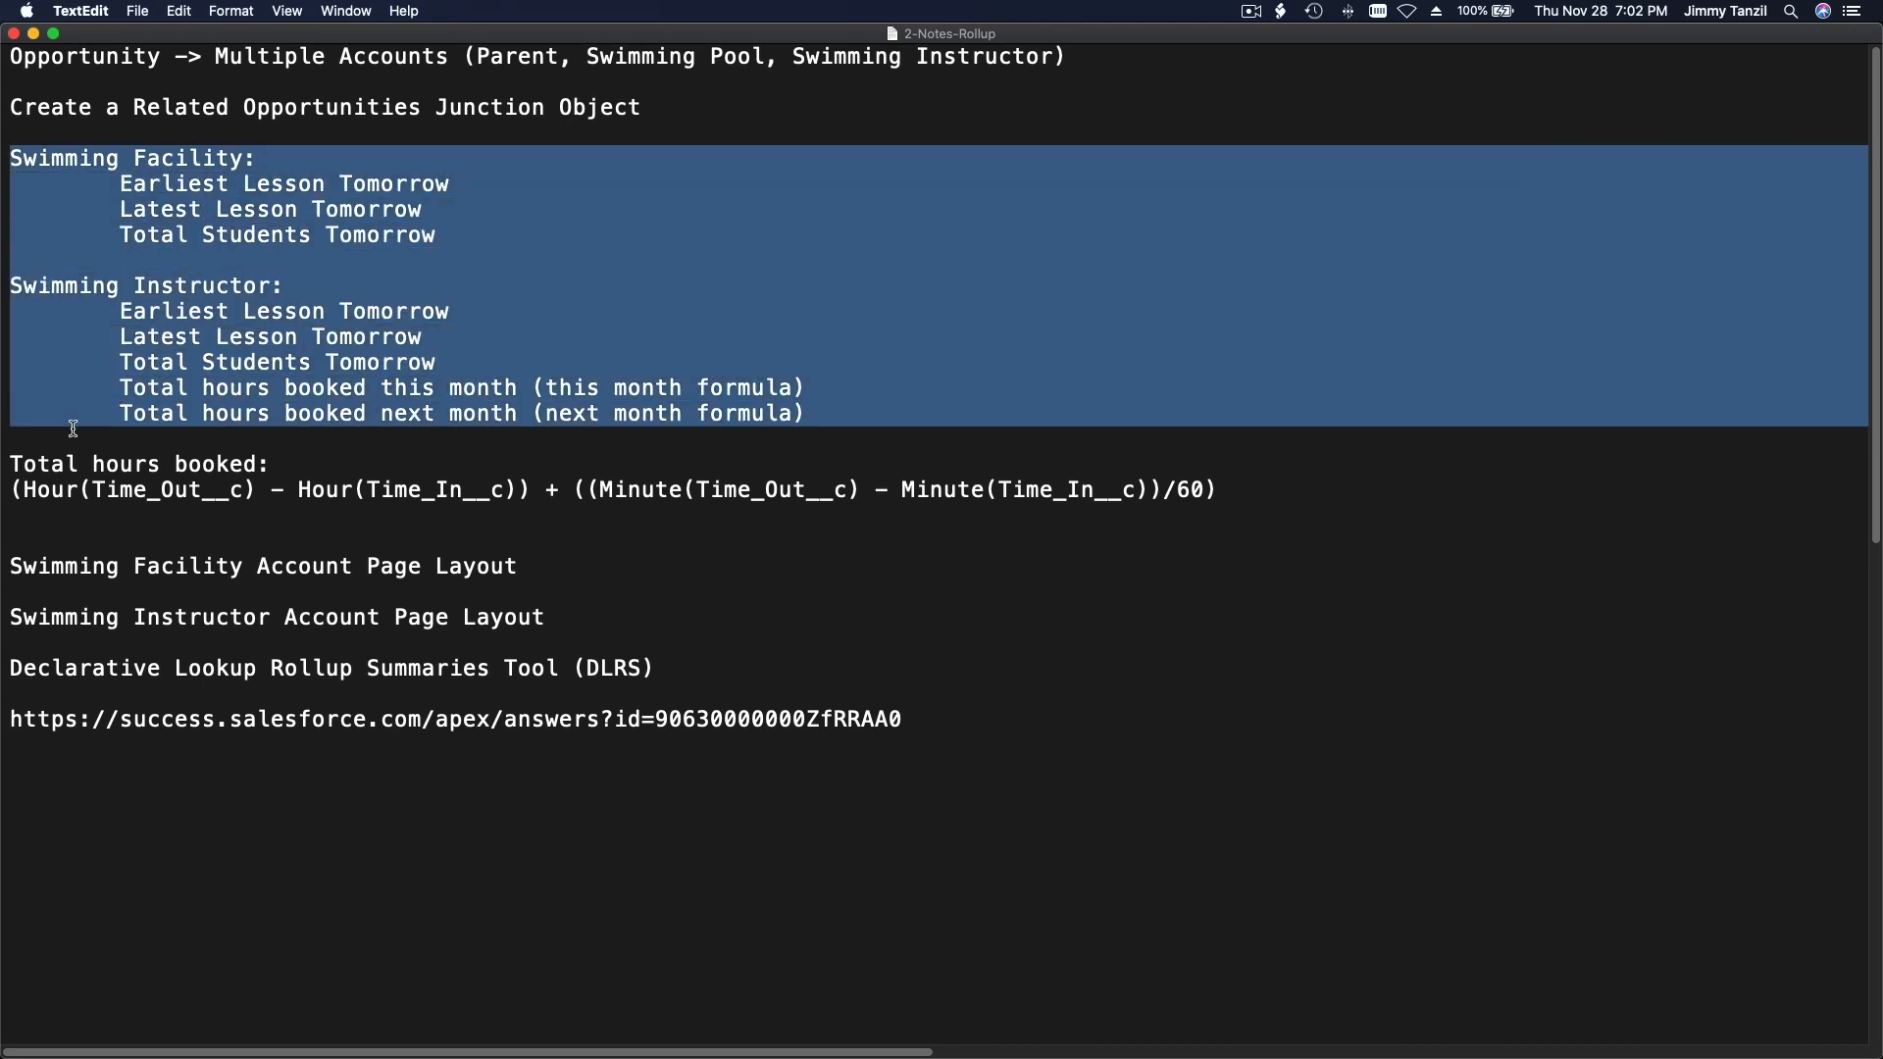
click(80, 89)
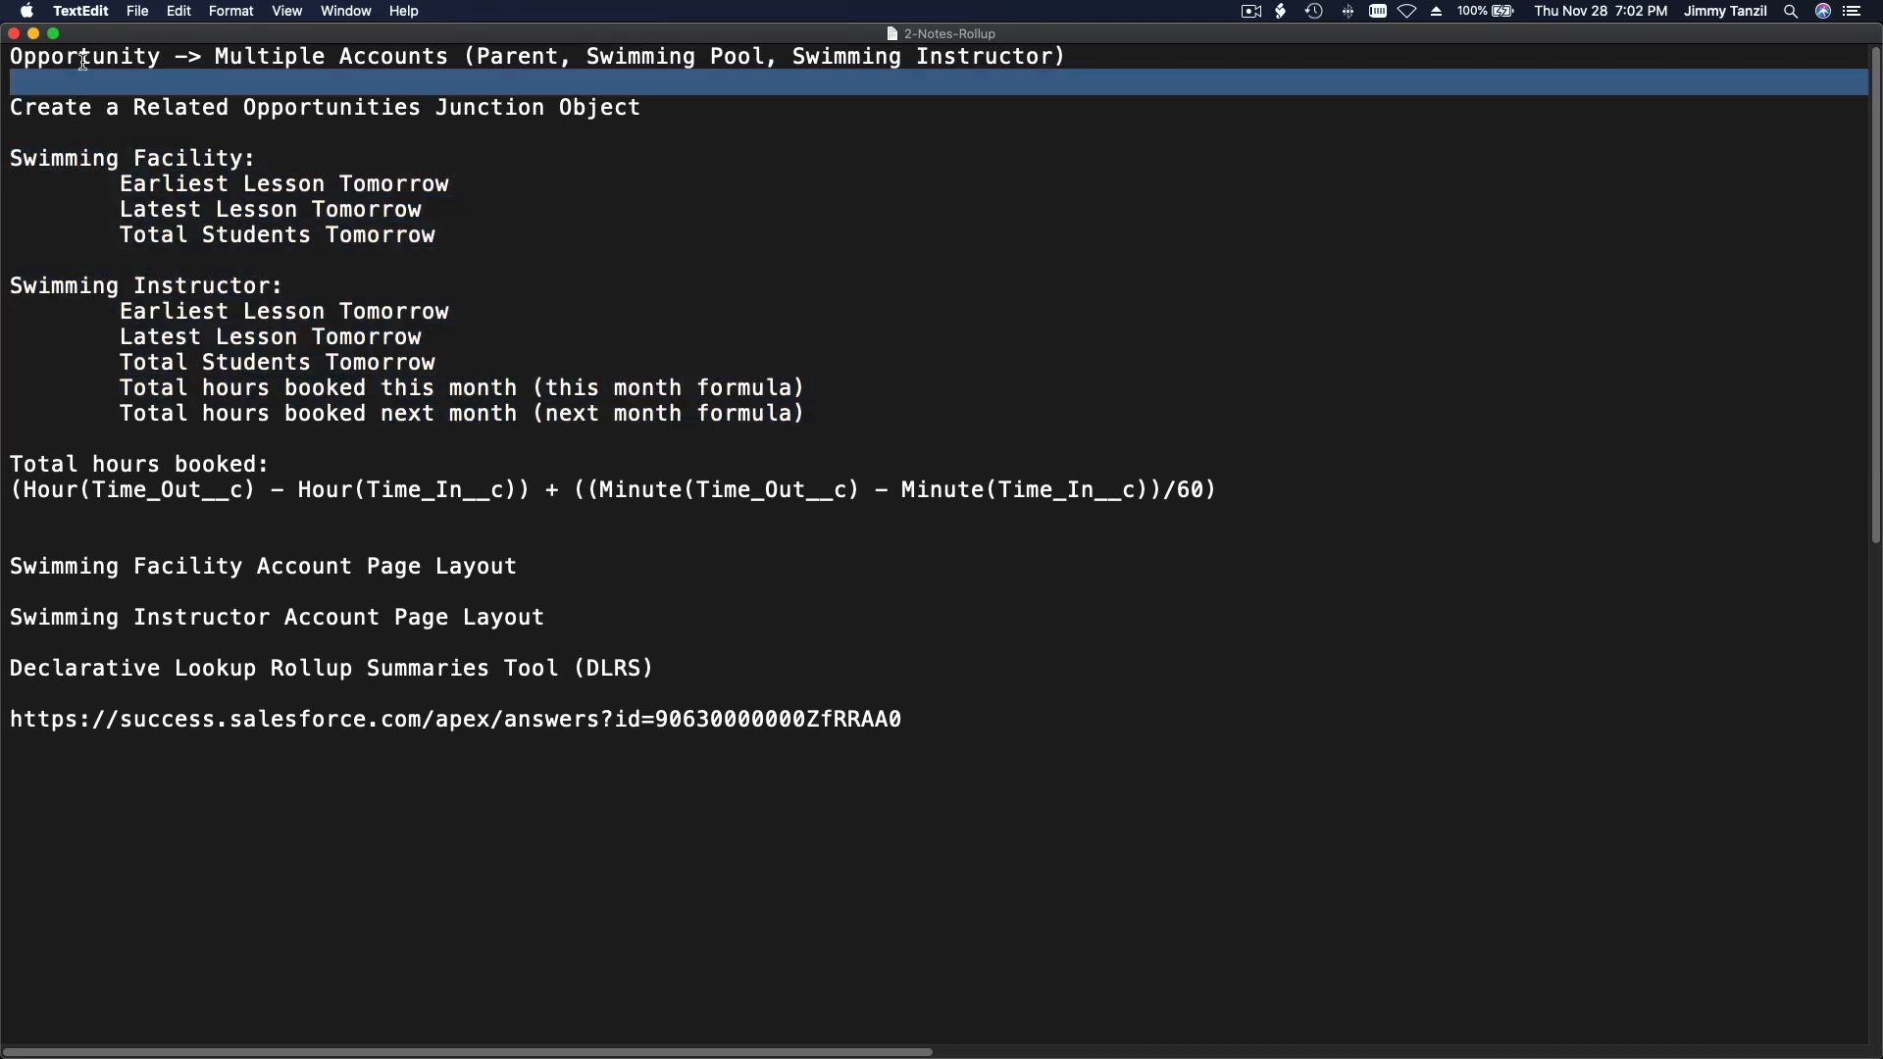
triple_click(83, 61)
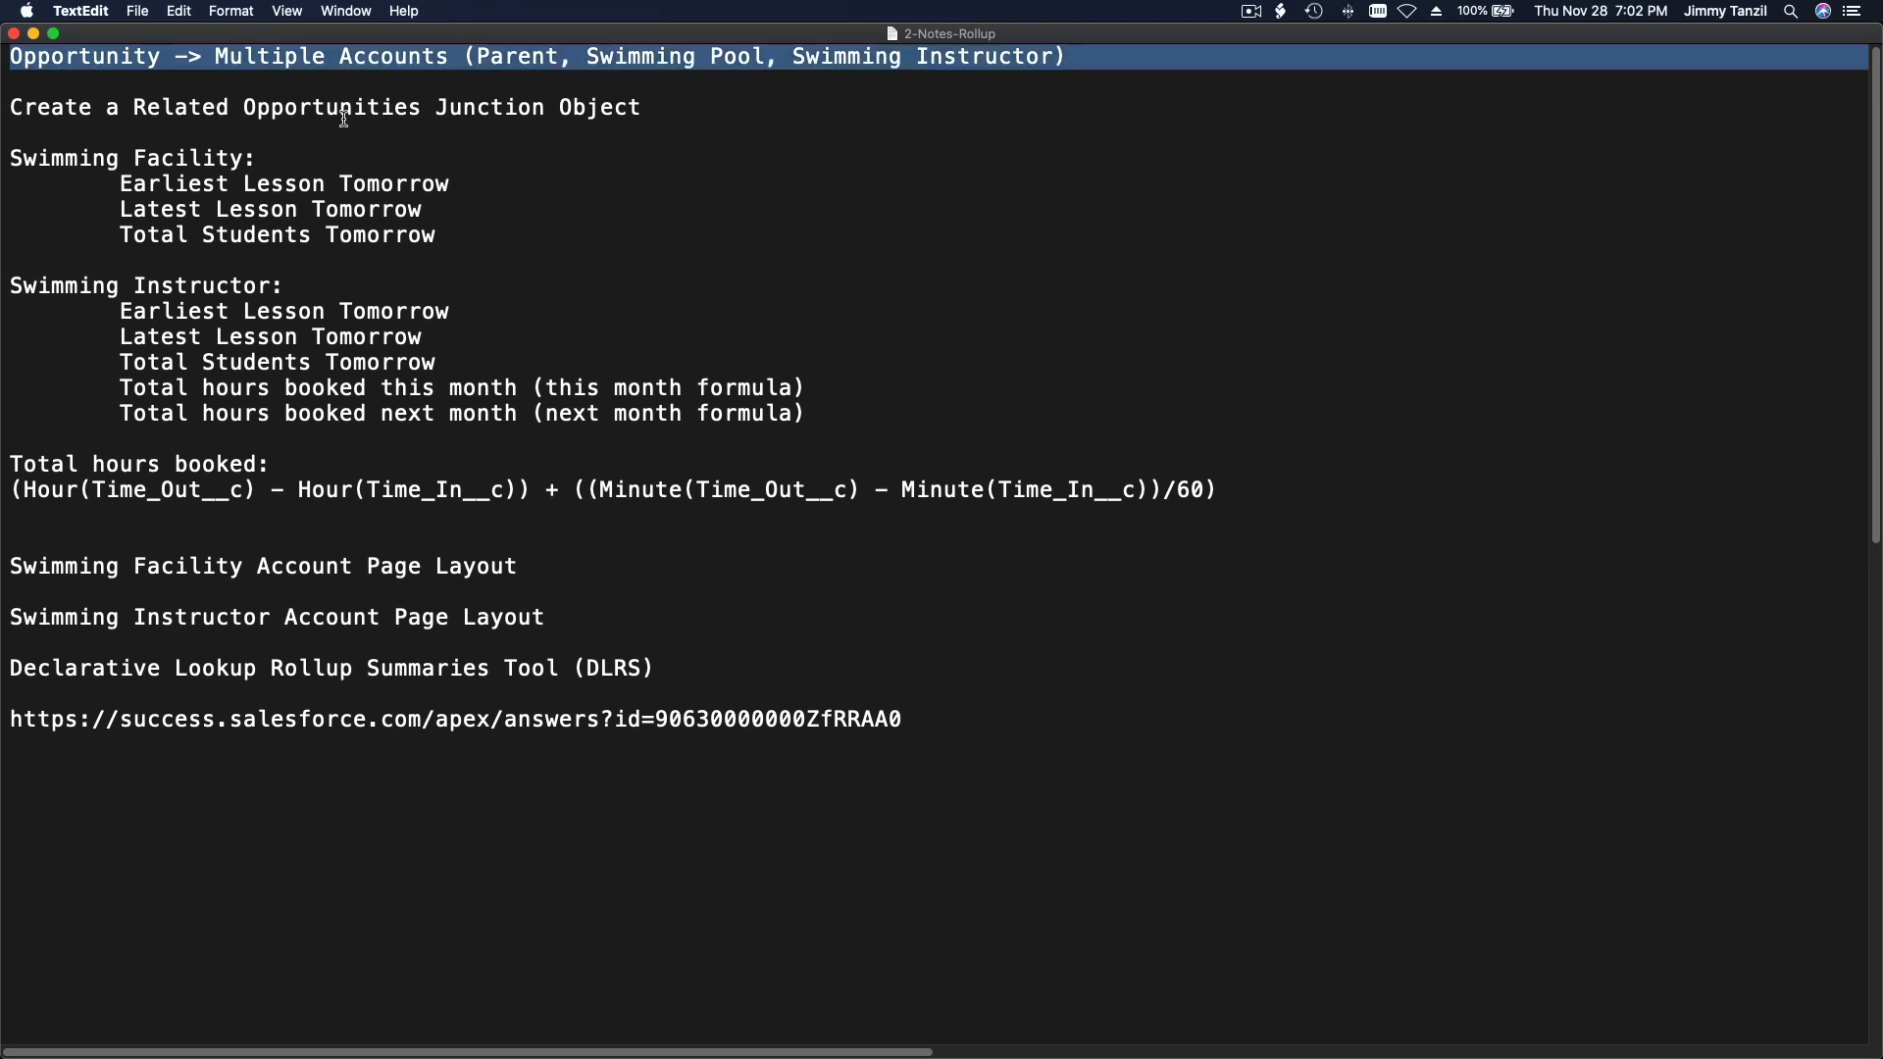
click(409, 62)
double_click(119, 62)
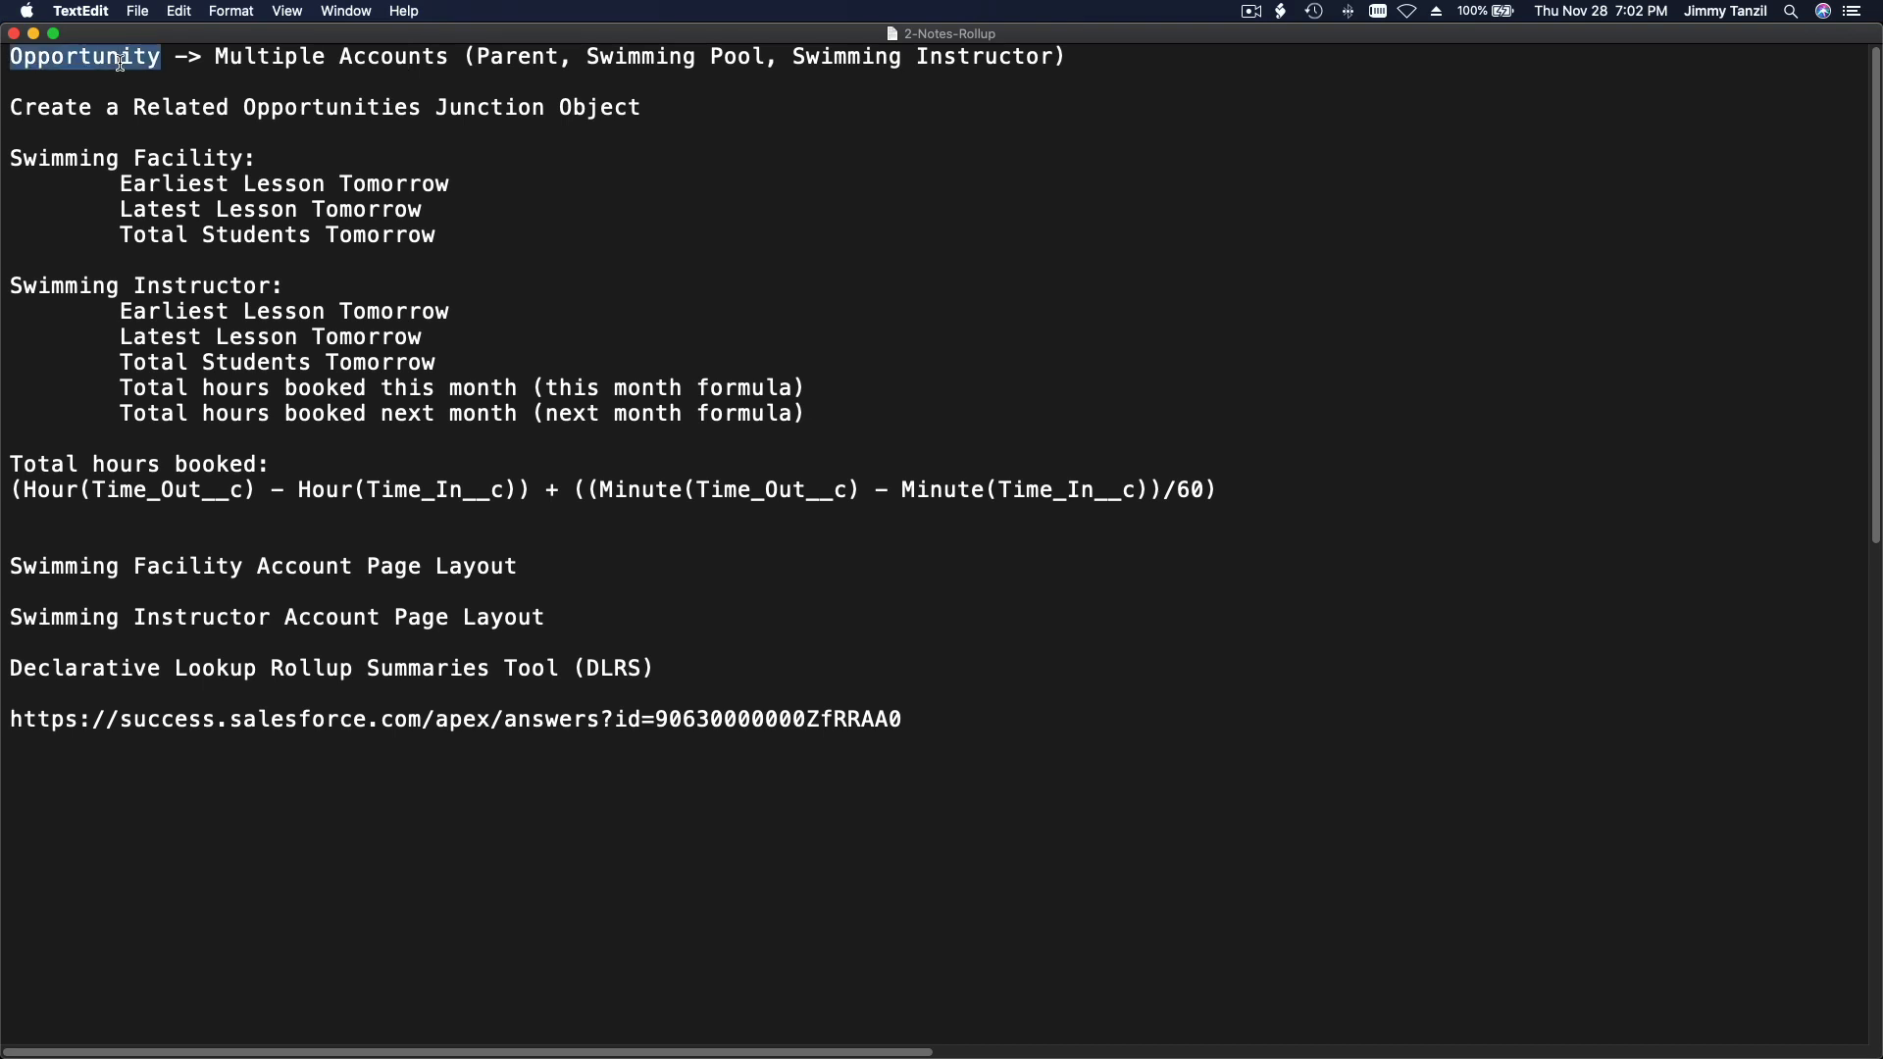
double_click(378, 62)
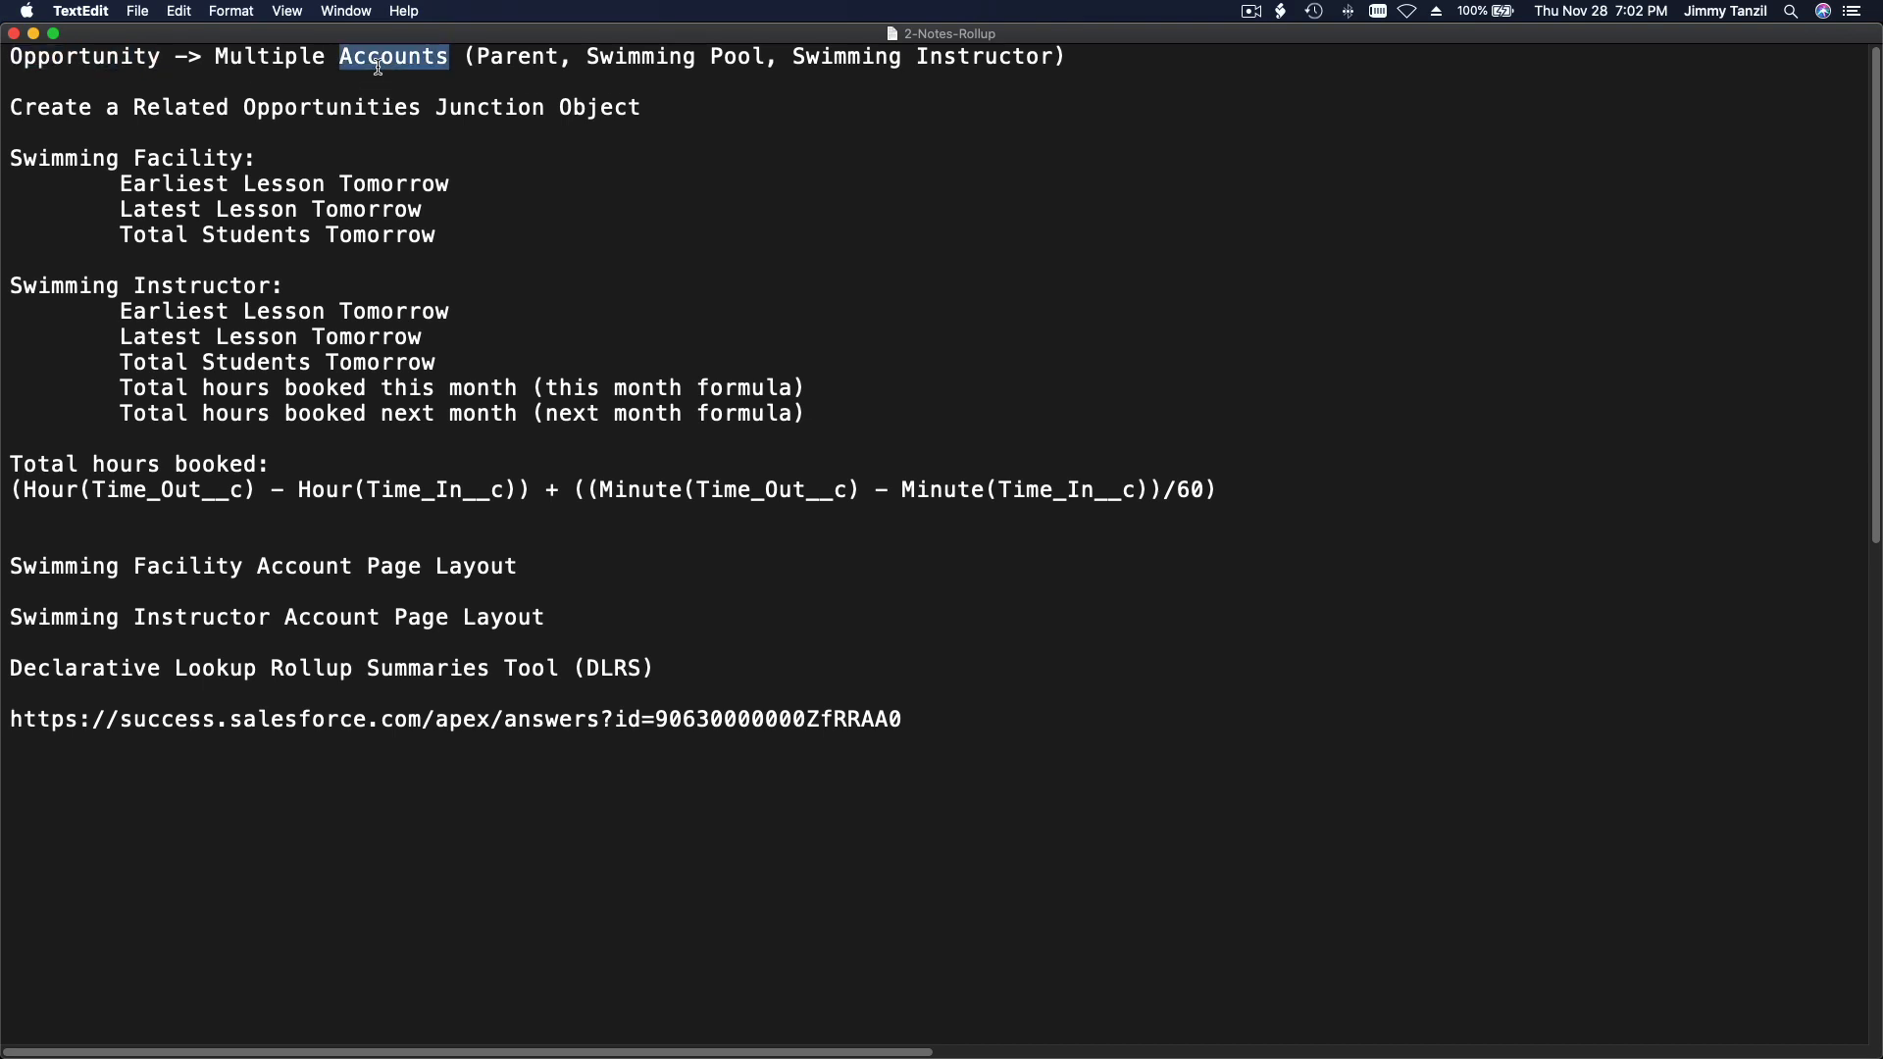
click(441, 183)
Step: Switch to Chrome and start a new custom object from the Object Manager in Salesforce Setup
mouse_move(831, 1056)
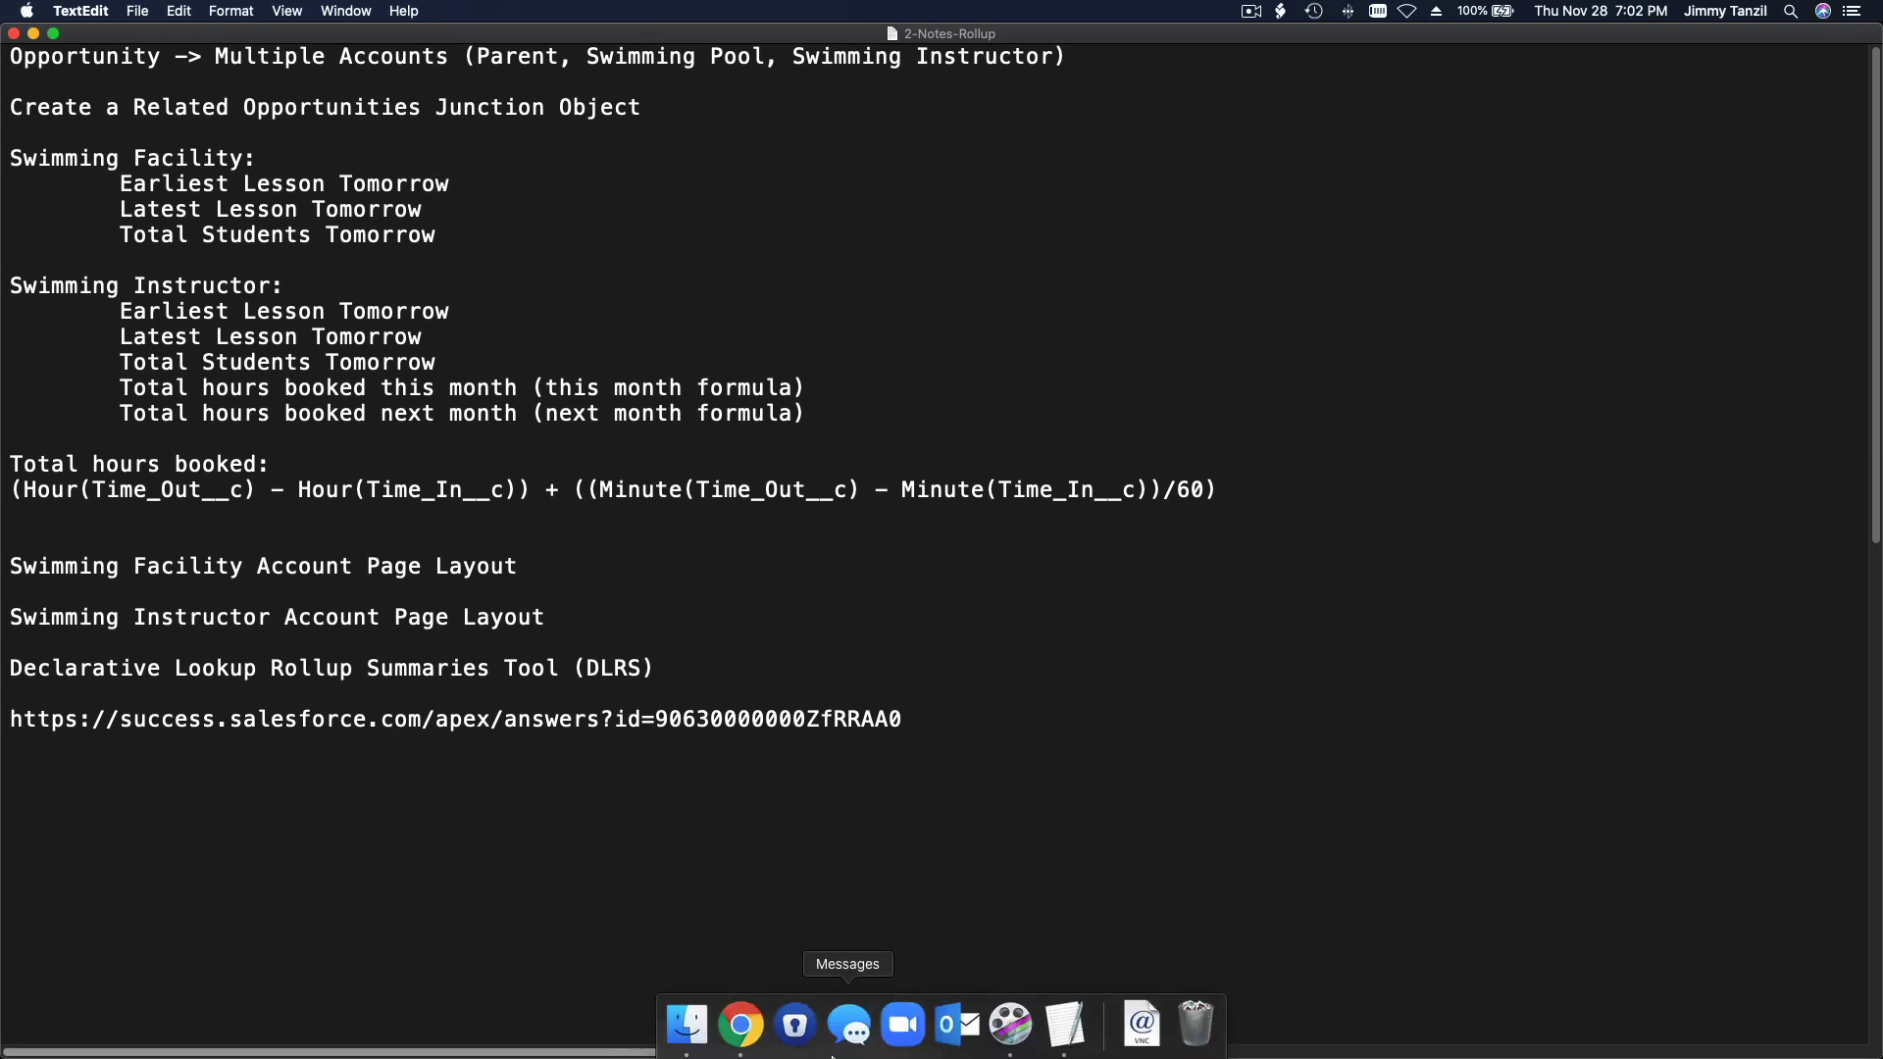
click(740, 1024)
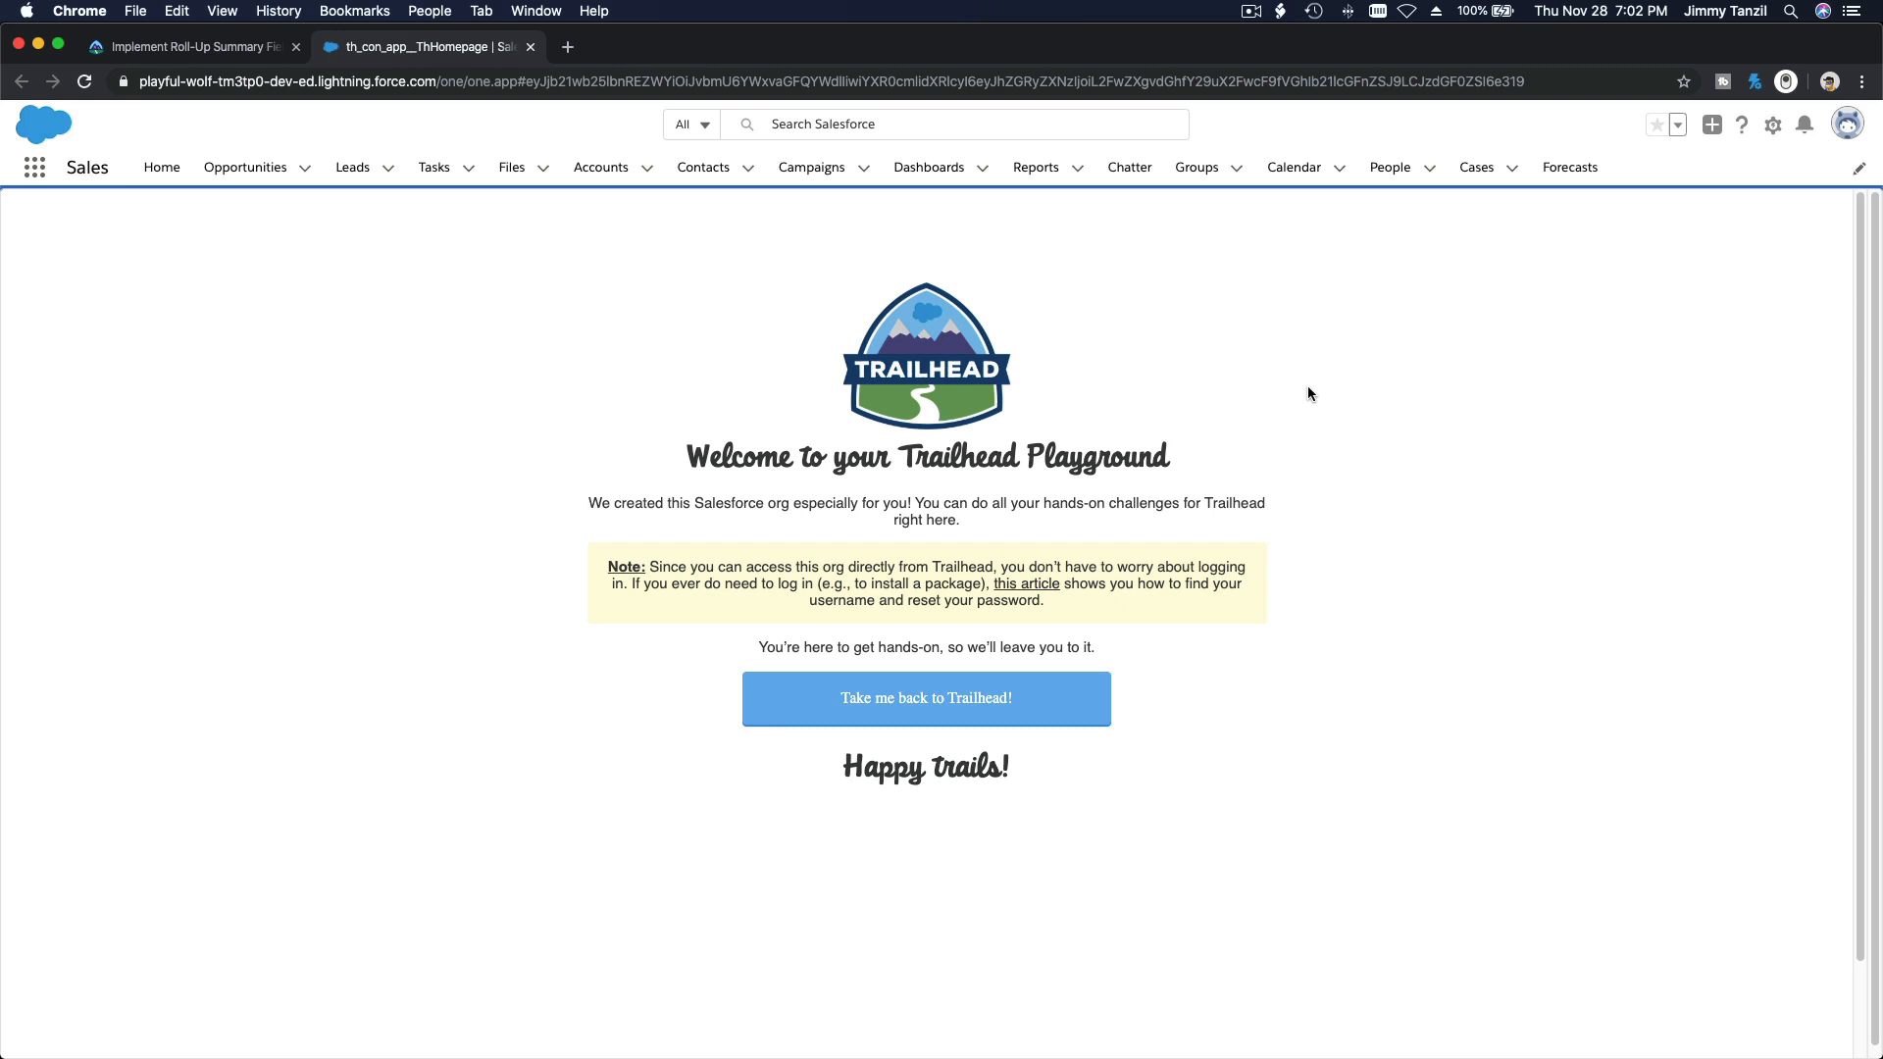
click(1773, 128)
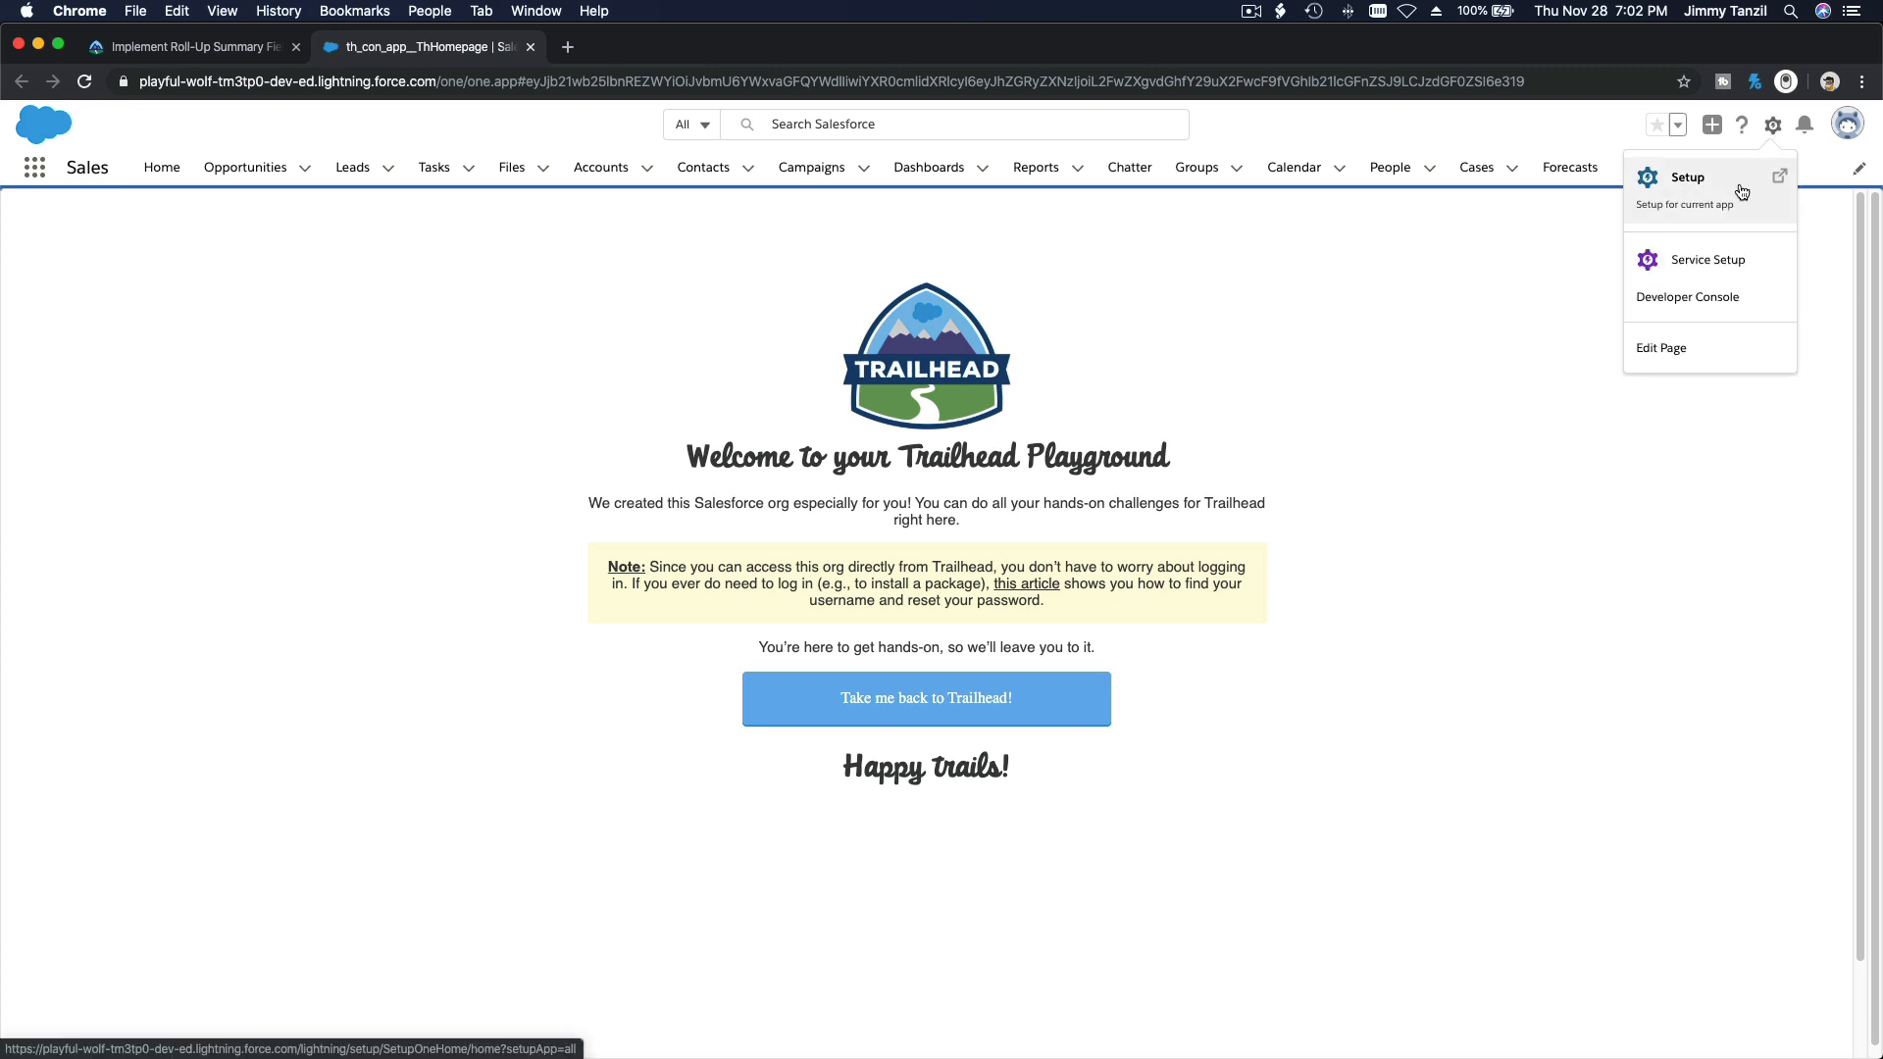
click(1777, 184)
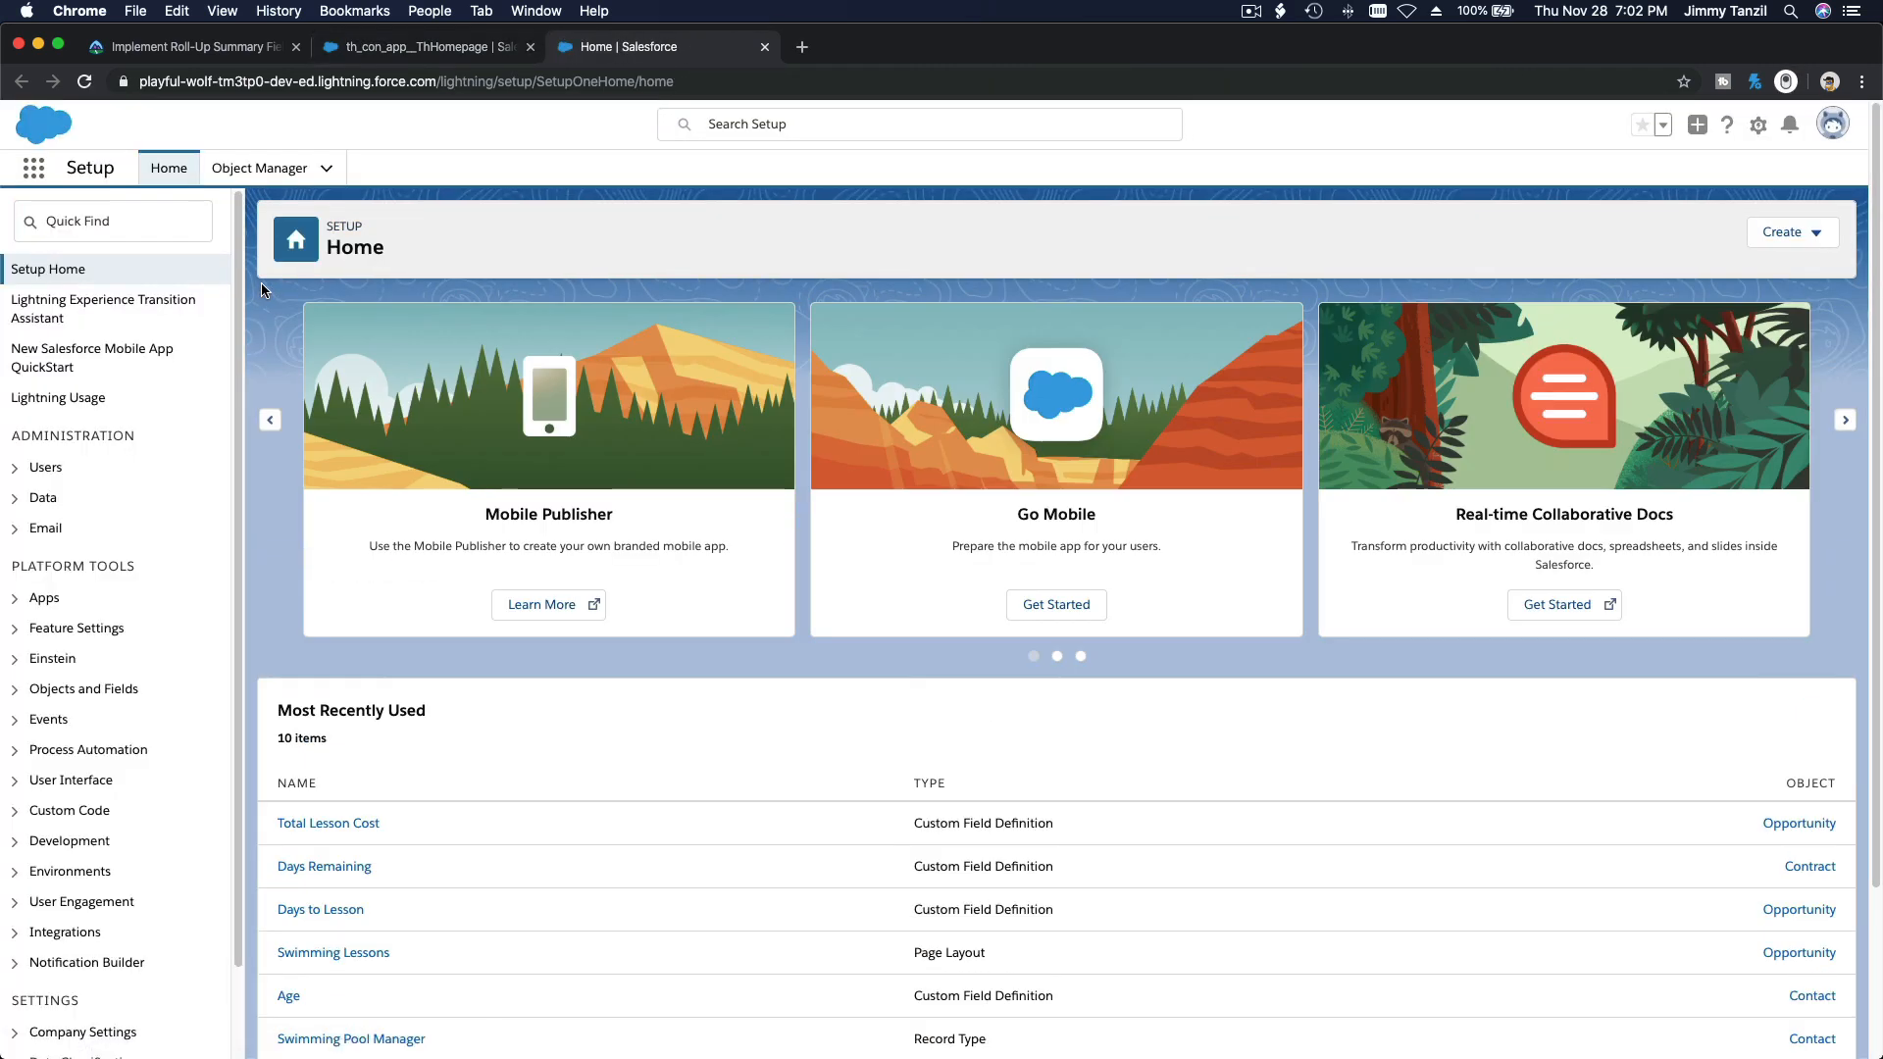
click(261, 182)
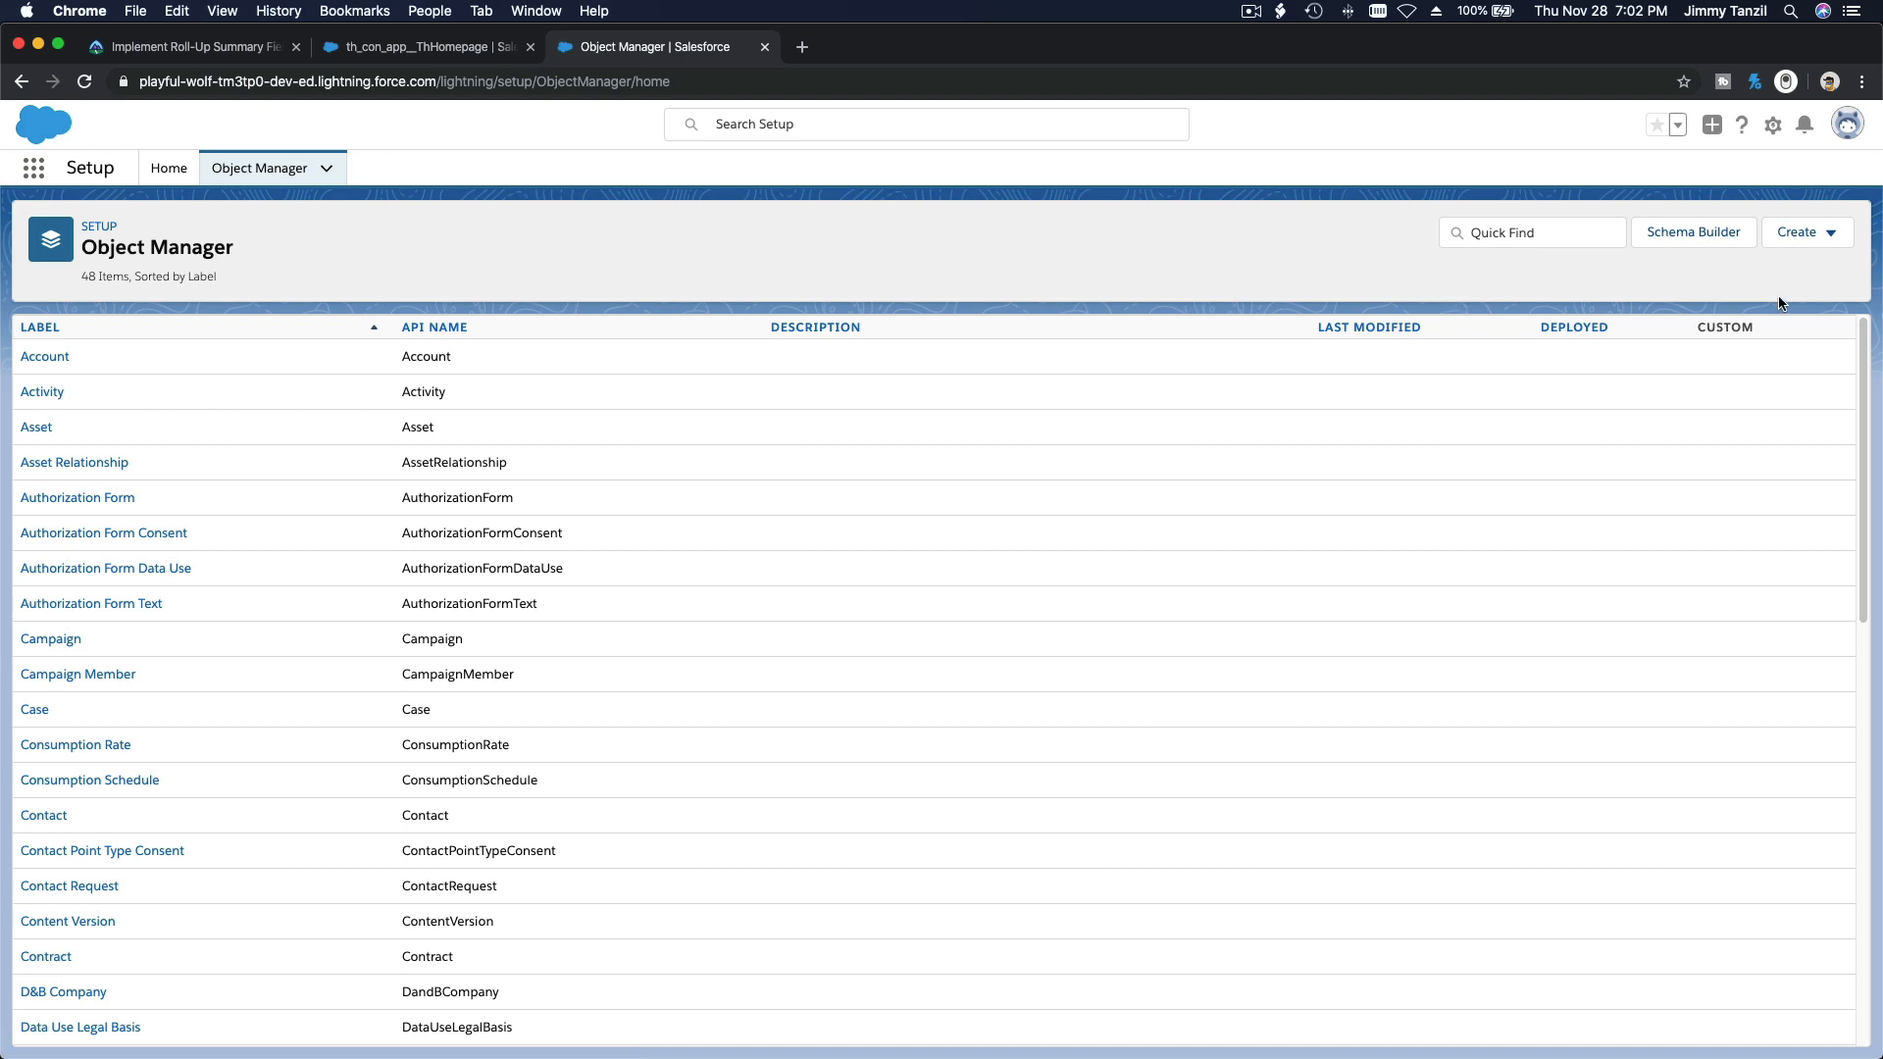
click(1827, 240)
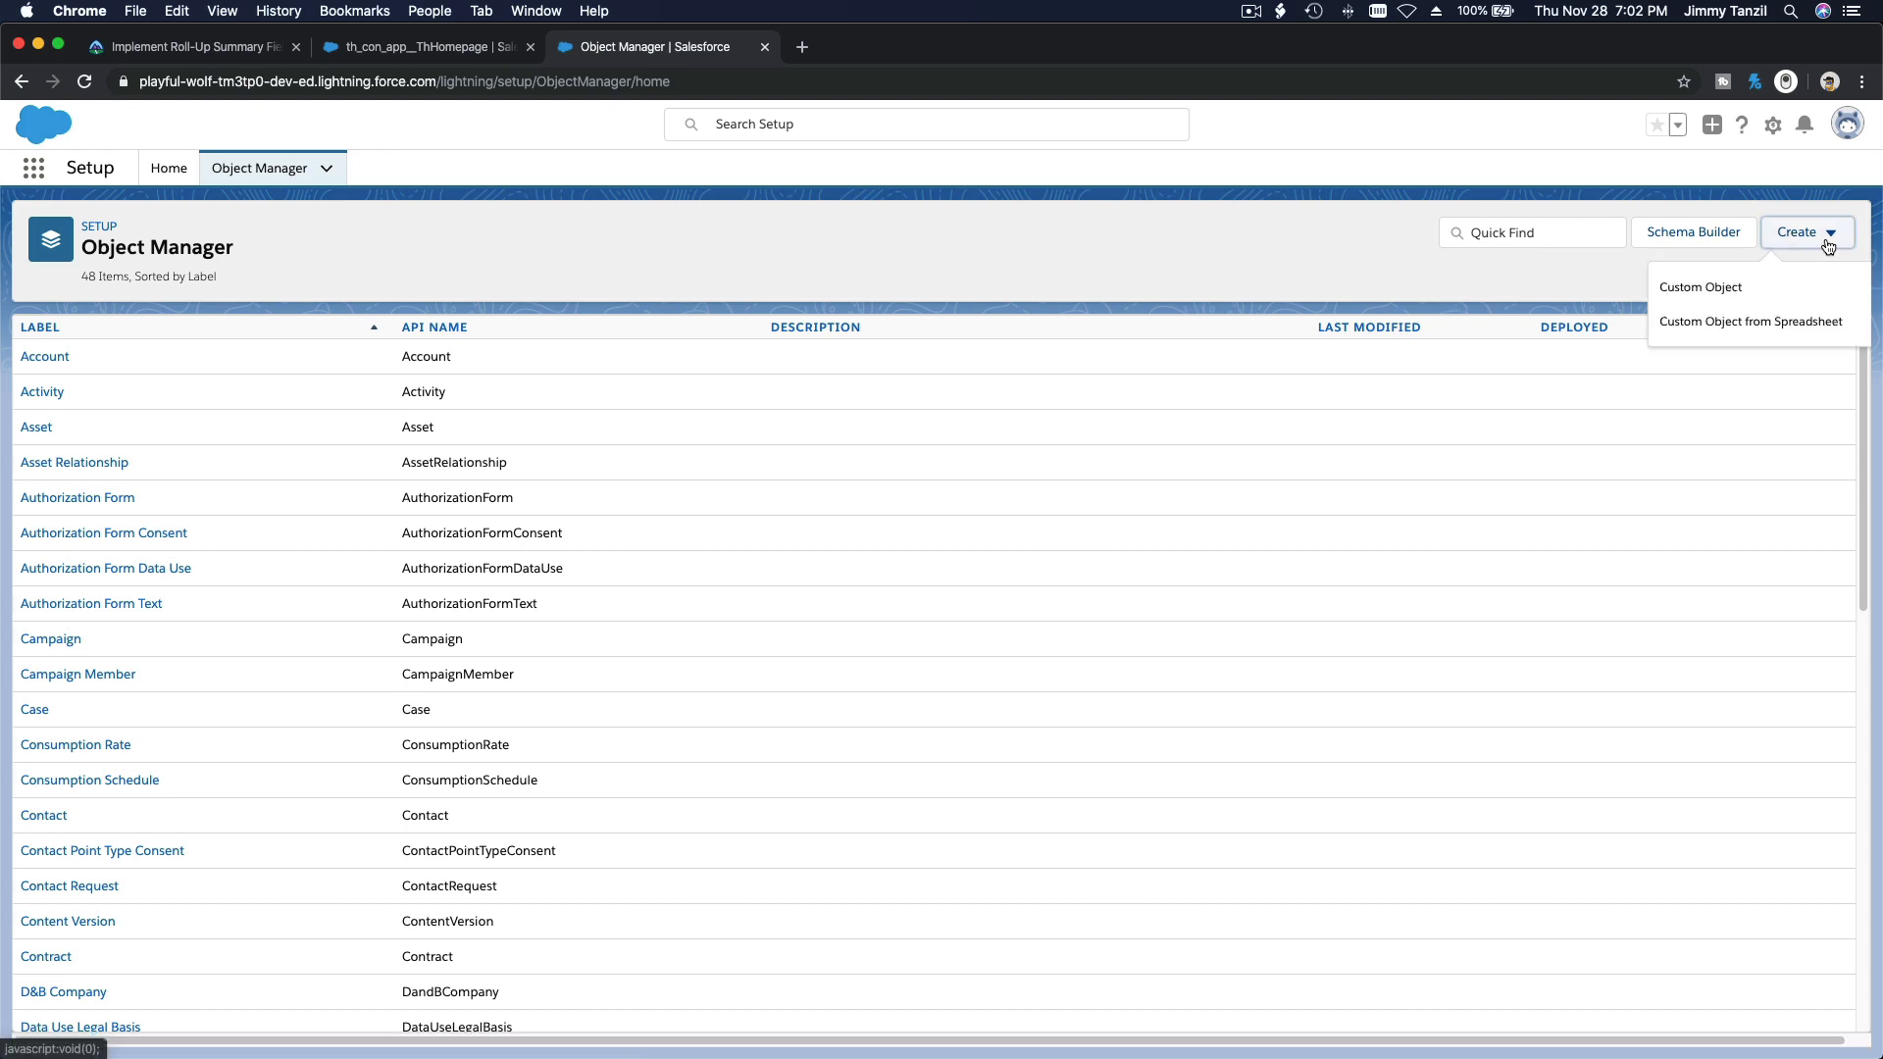
click(1750, 294)
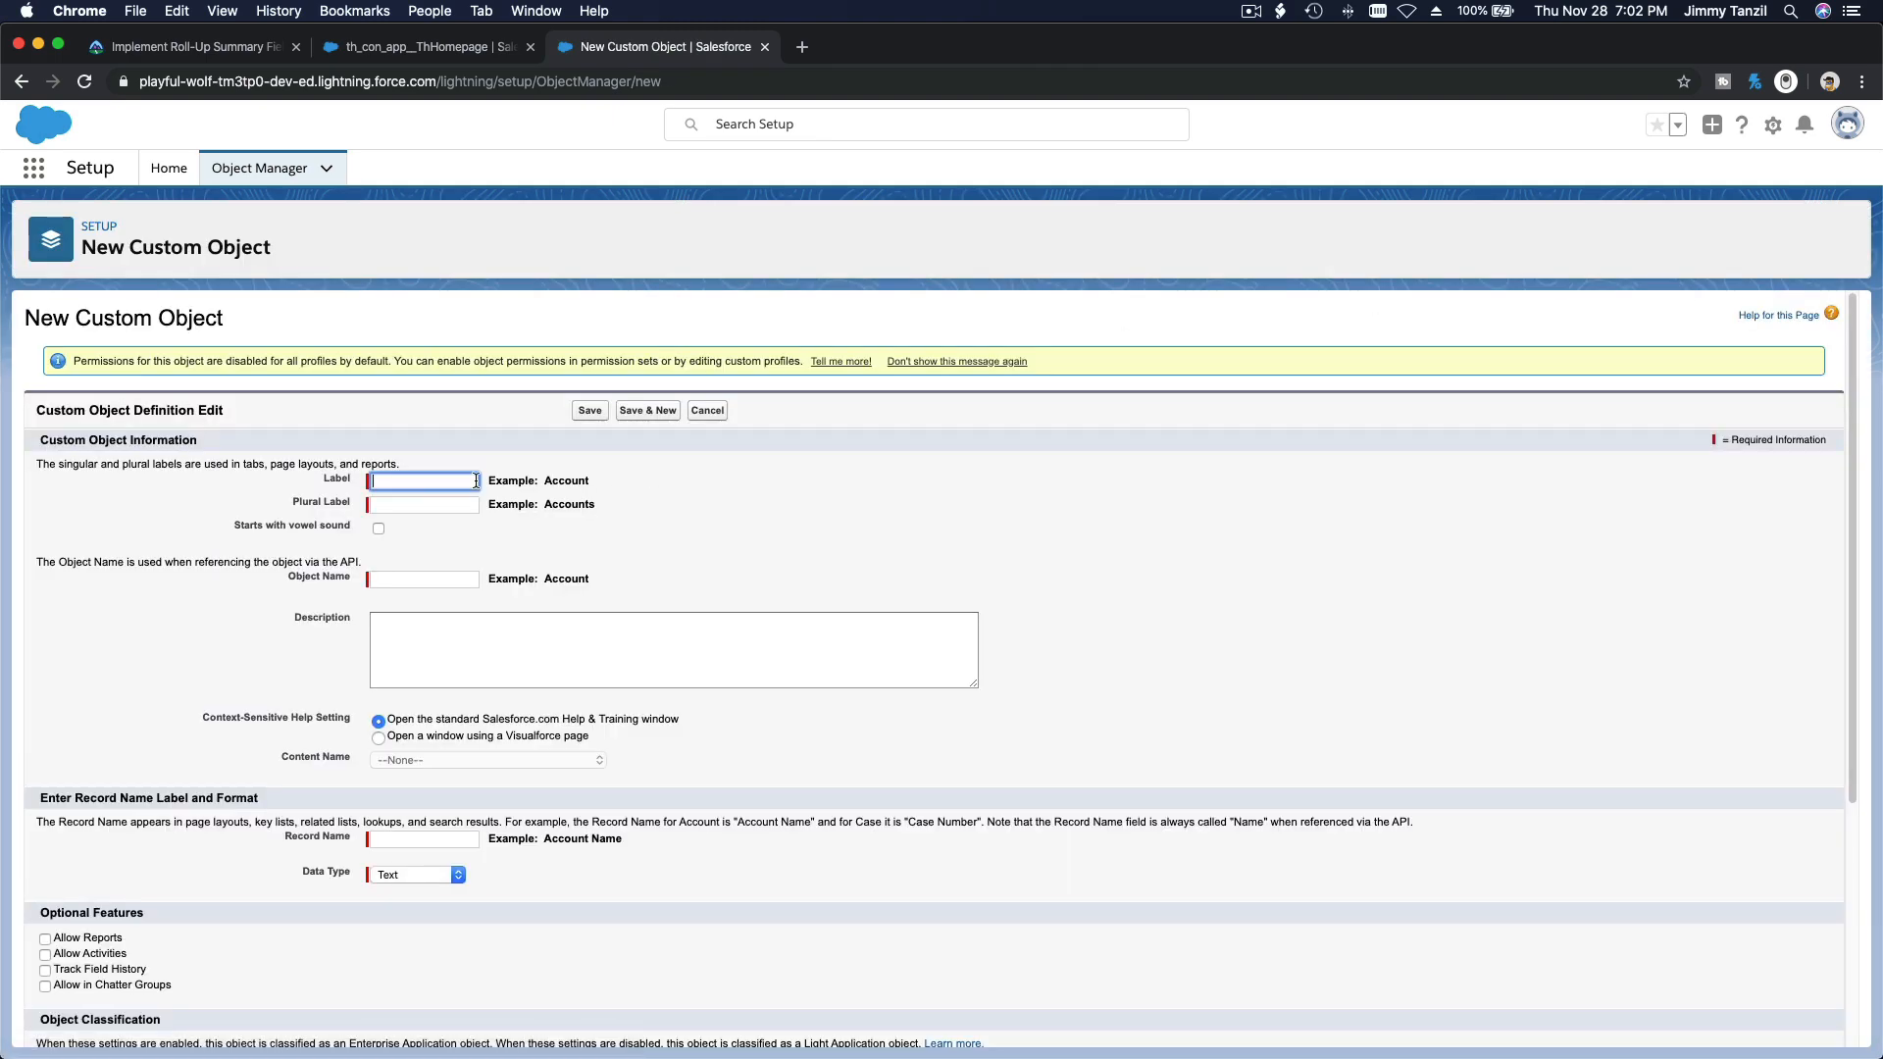
Step: Label the custom object Opportunity Relation, with the plural label Opportunity Relations
text(Opp)
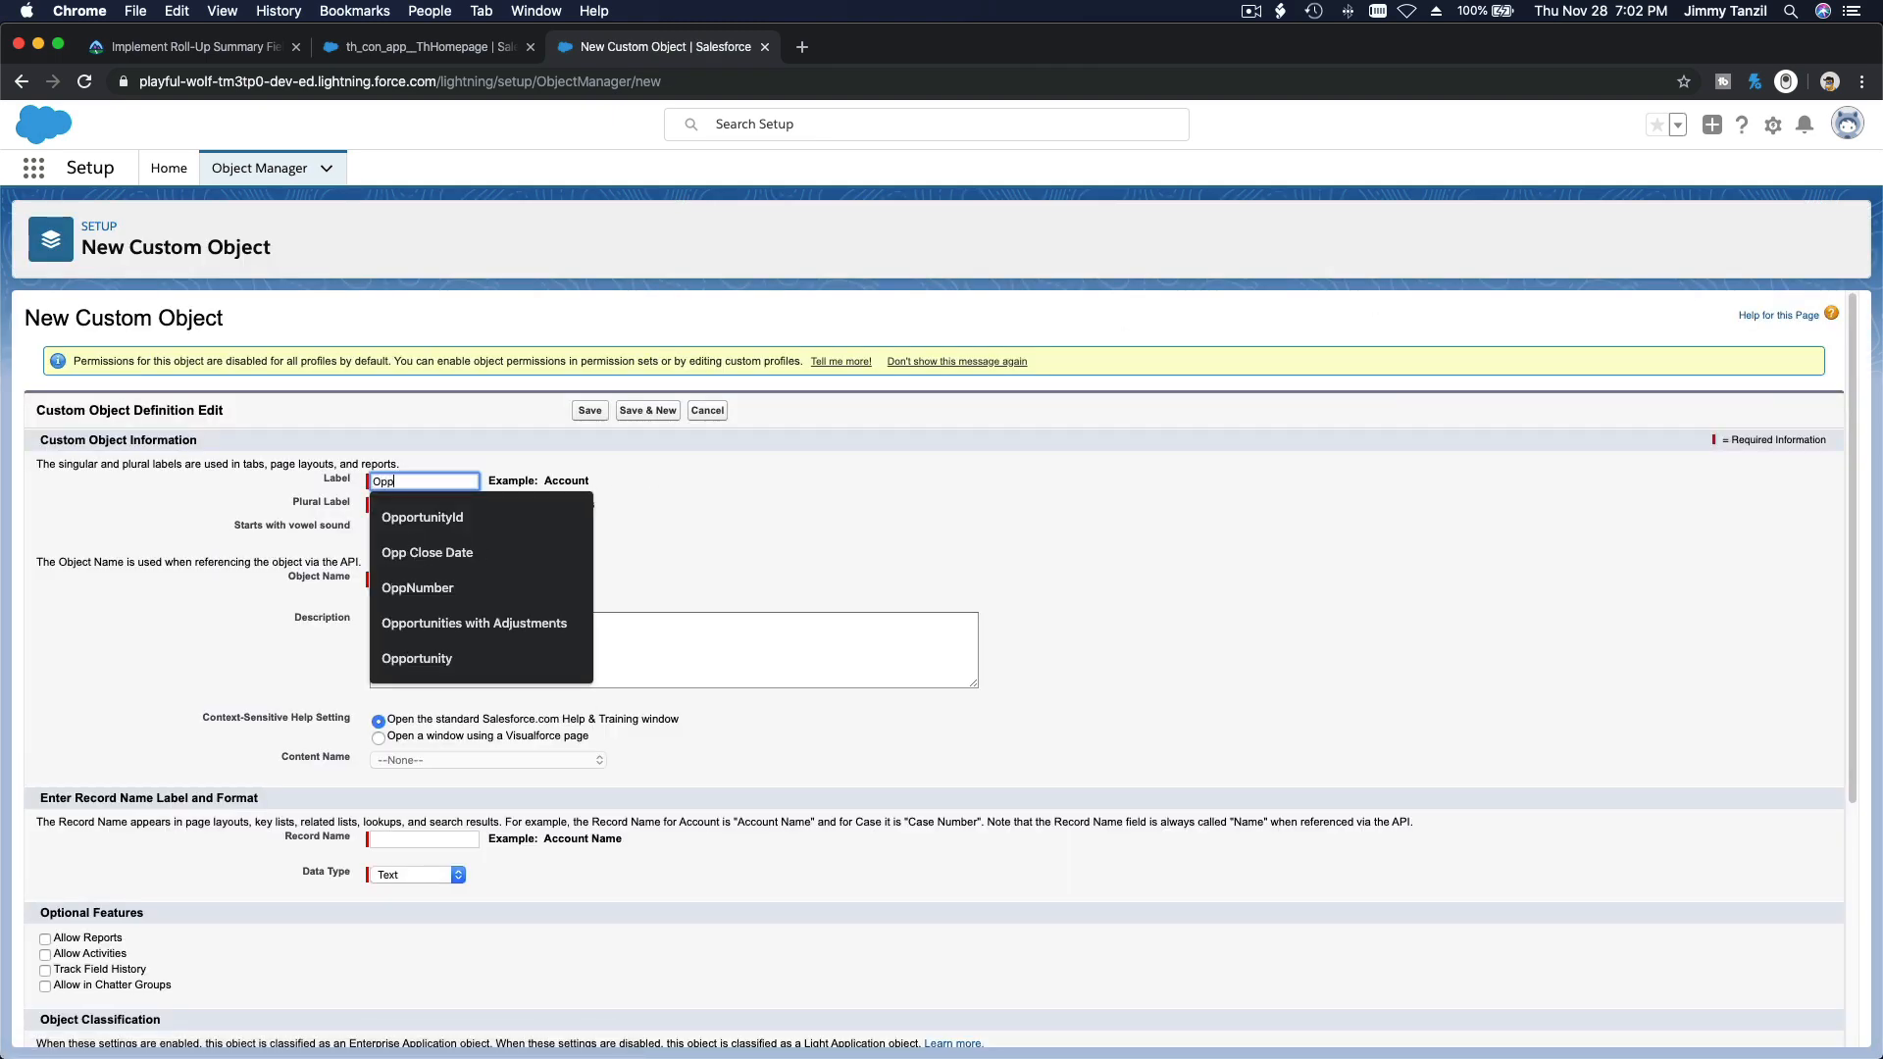
text(ortunity )
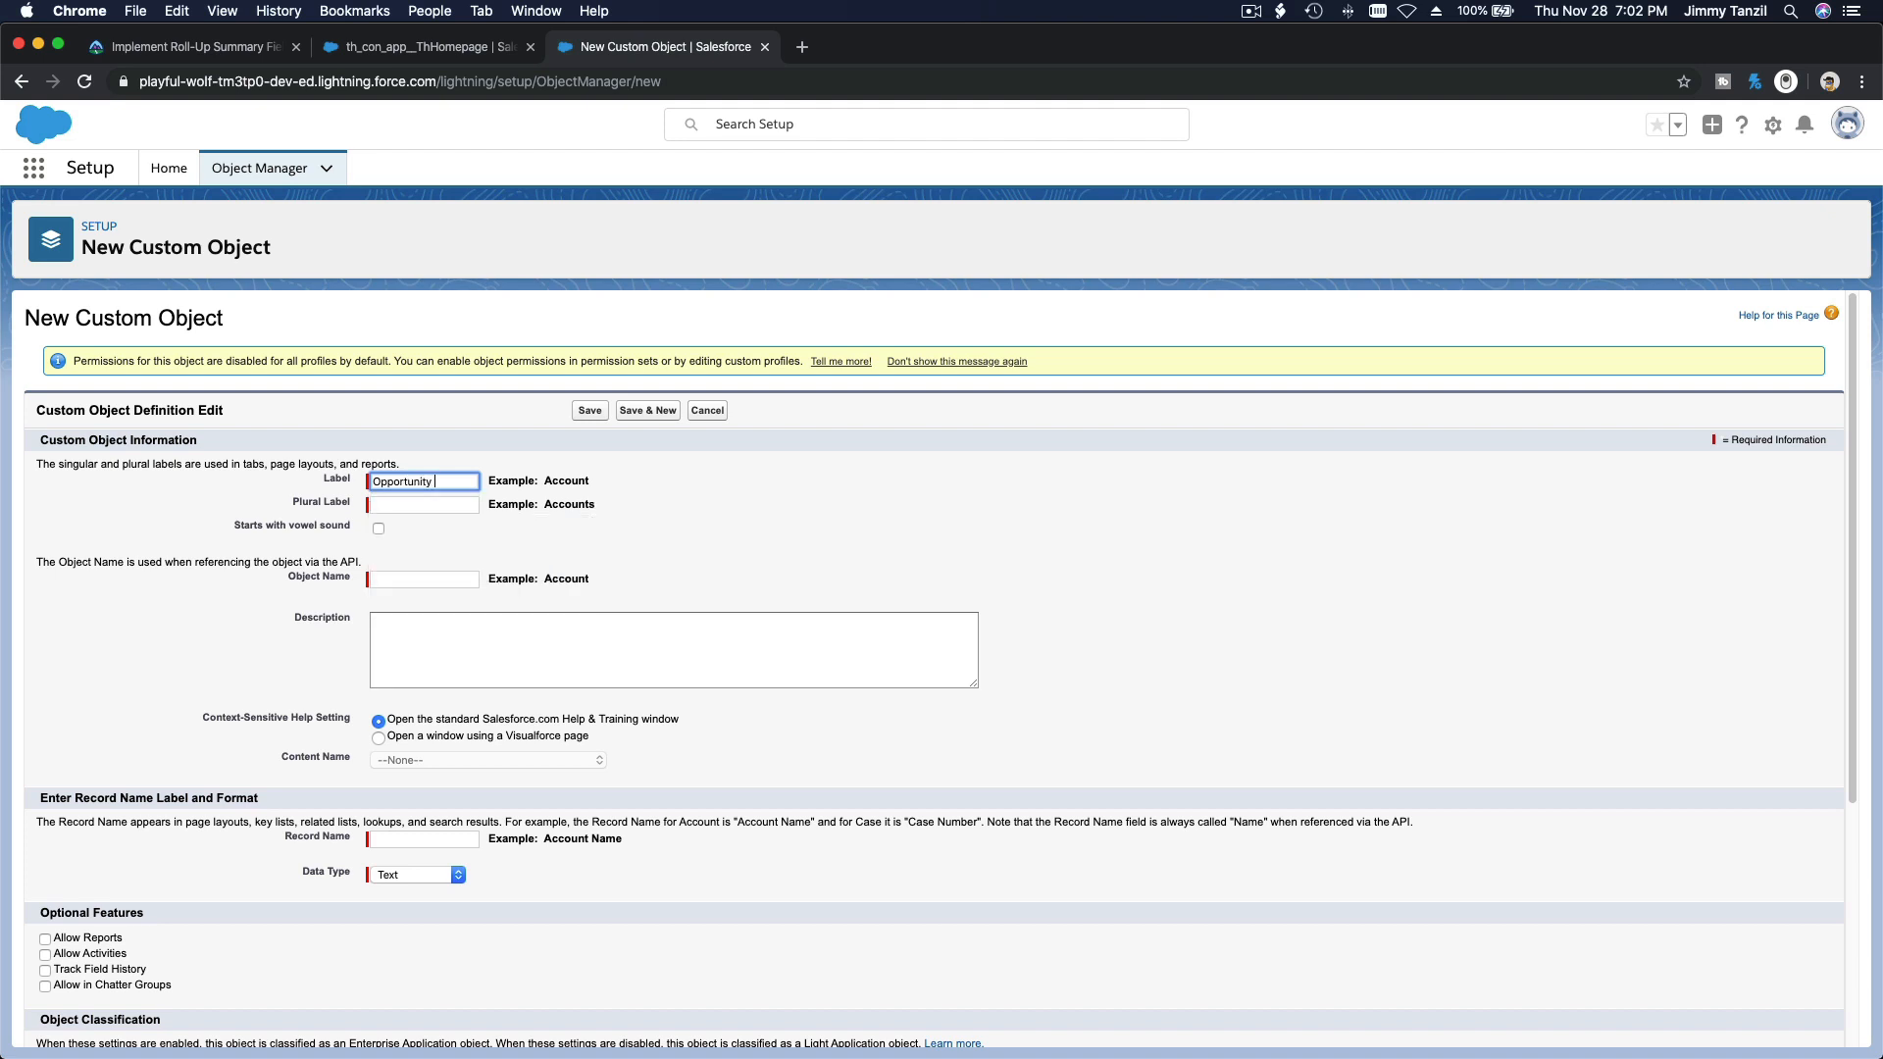
text(Relations)
key(Tab)
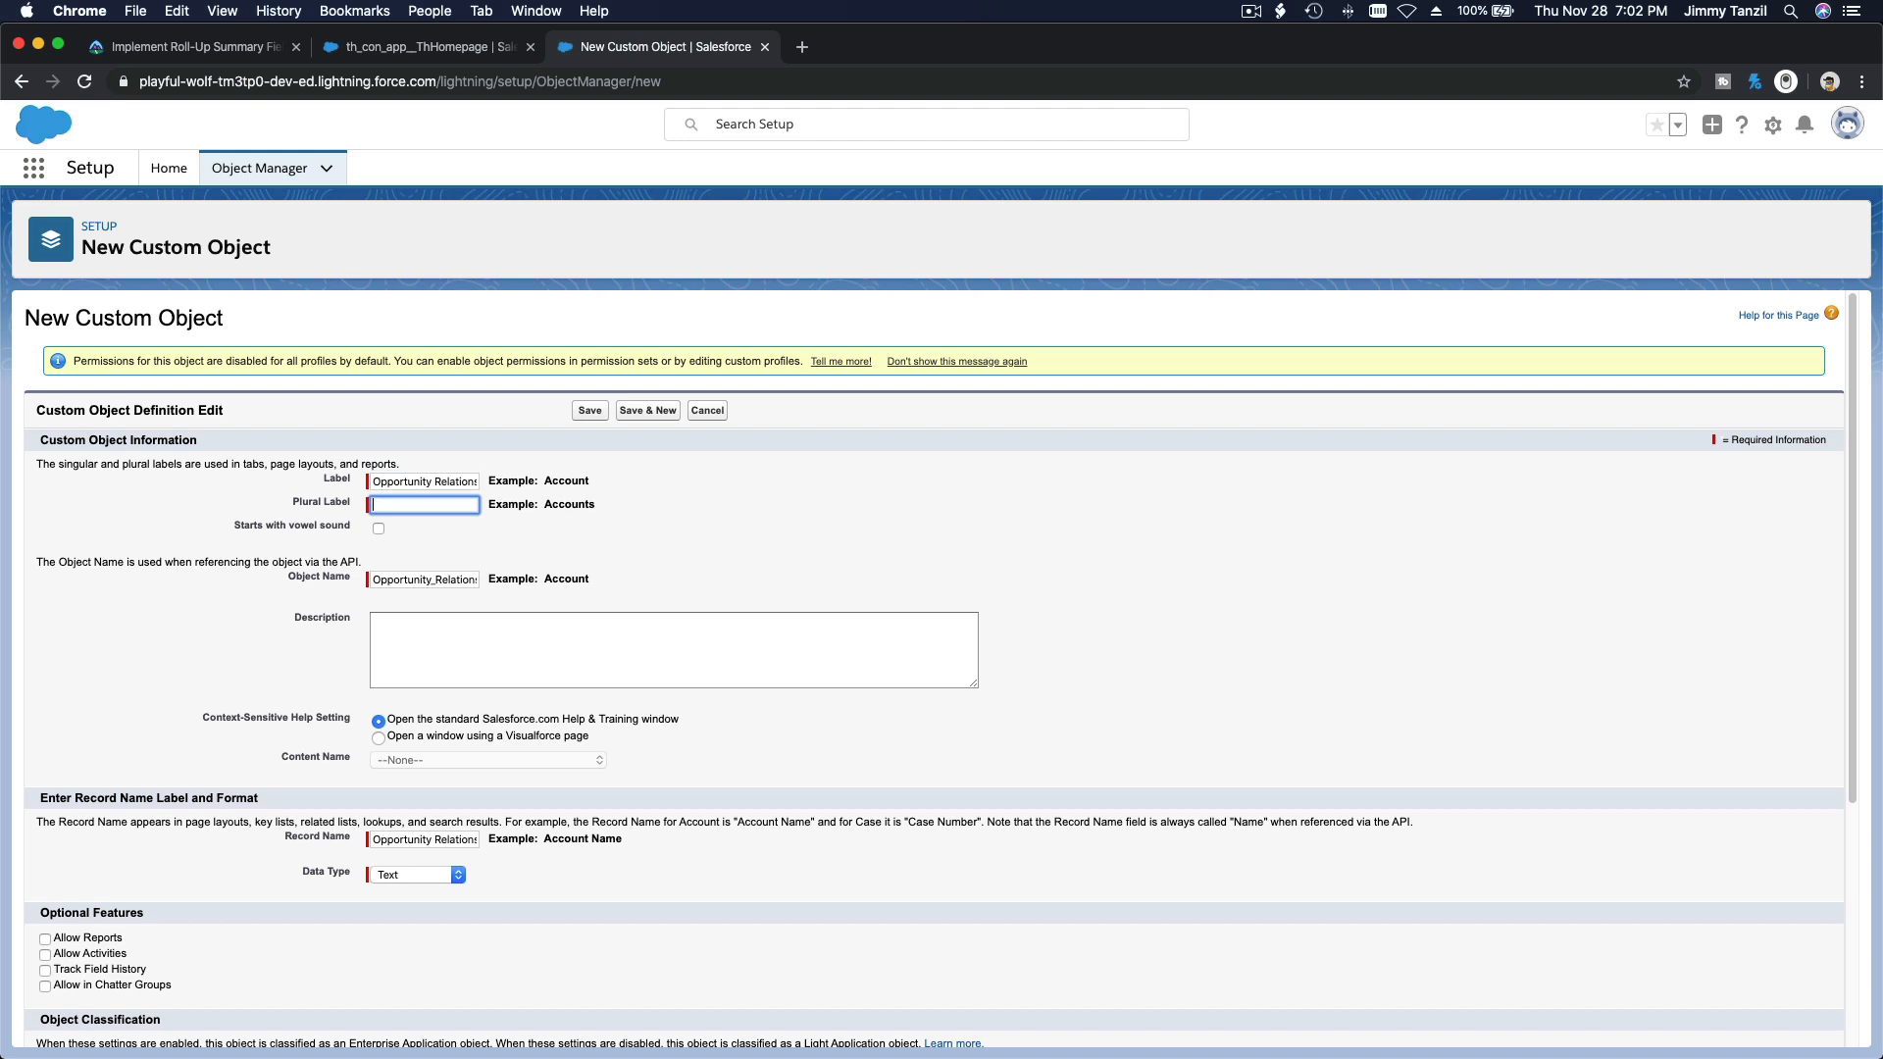
click(452, 484)
click(446, 504)
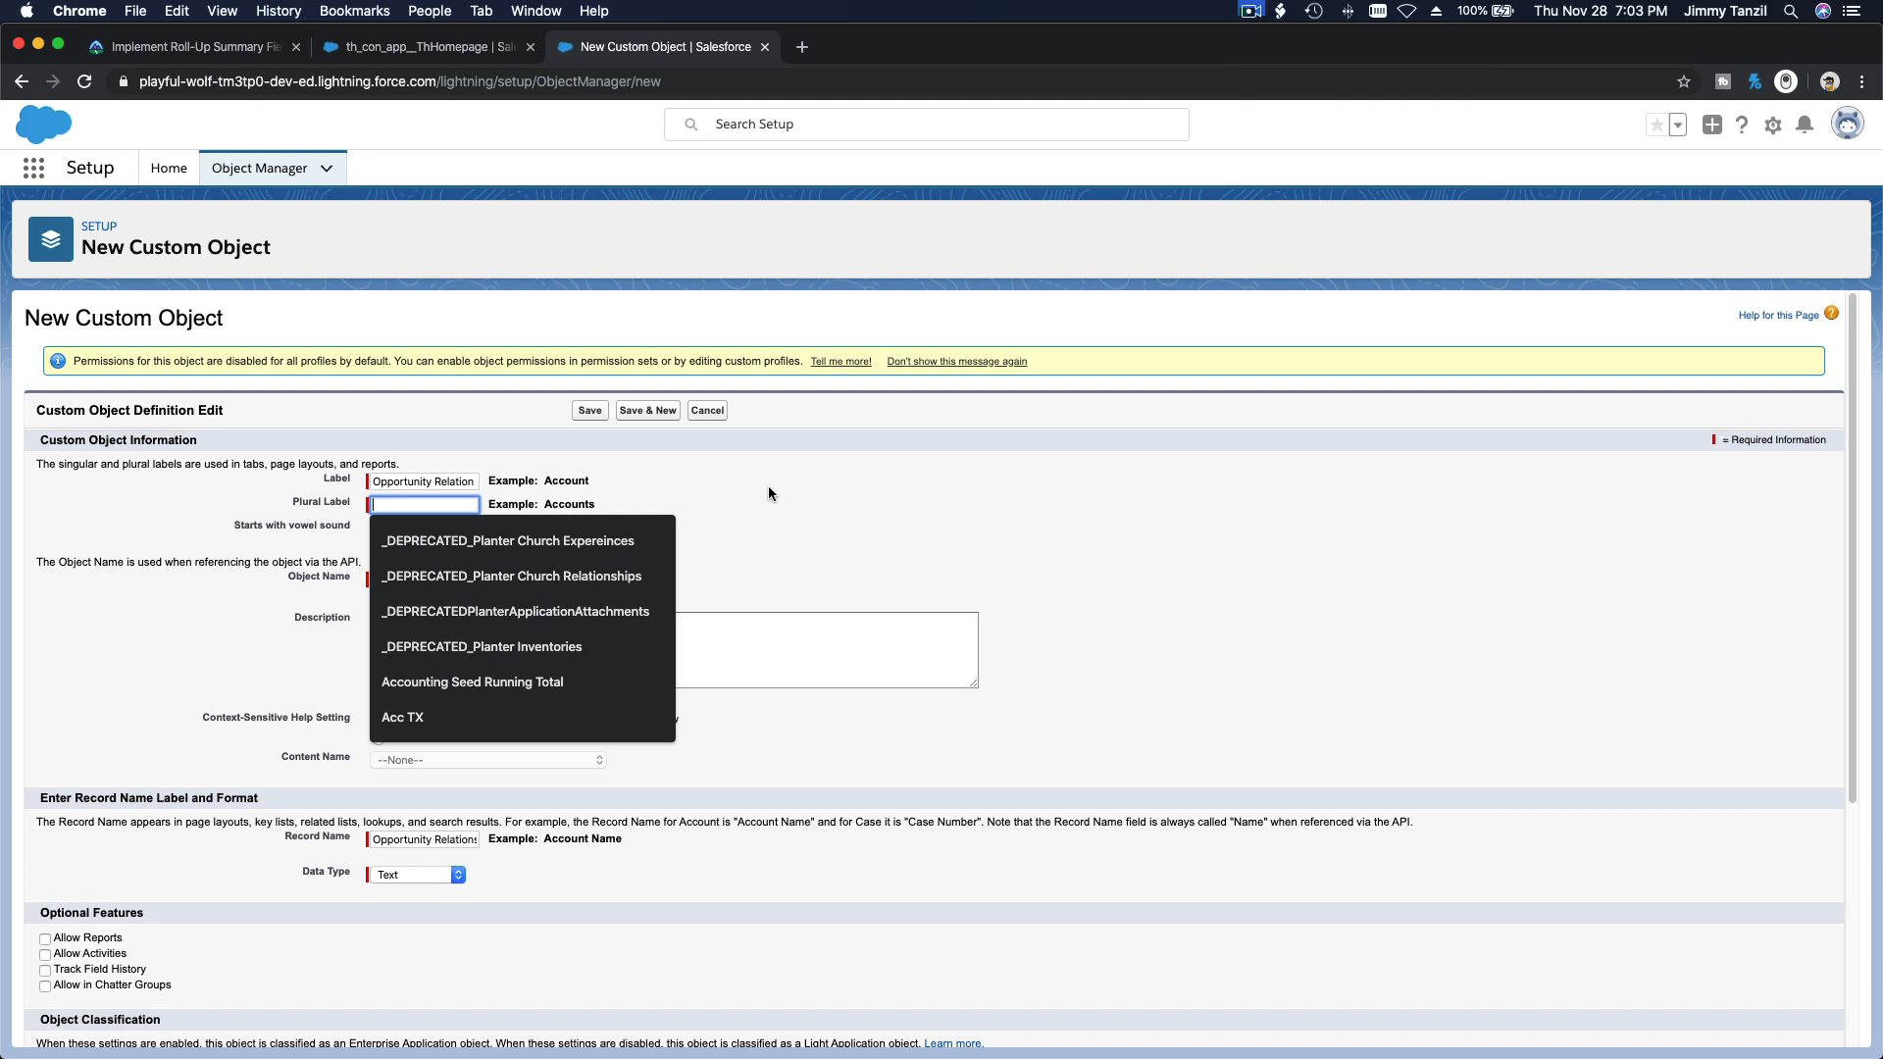
text(Opportuni)
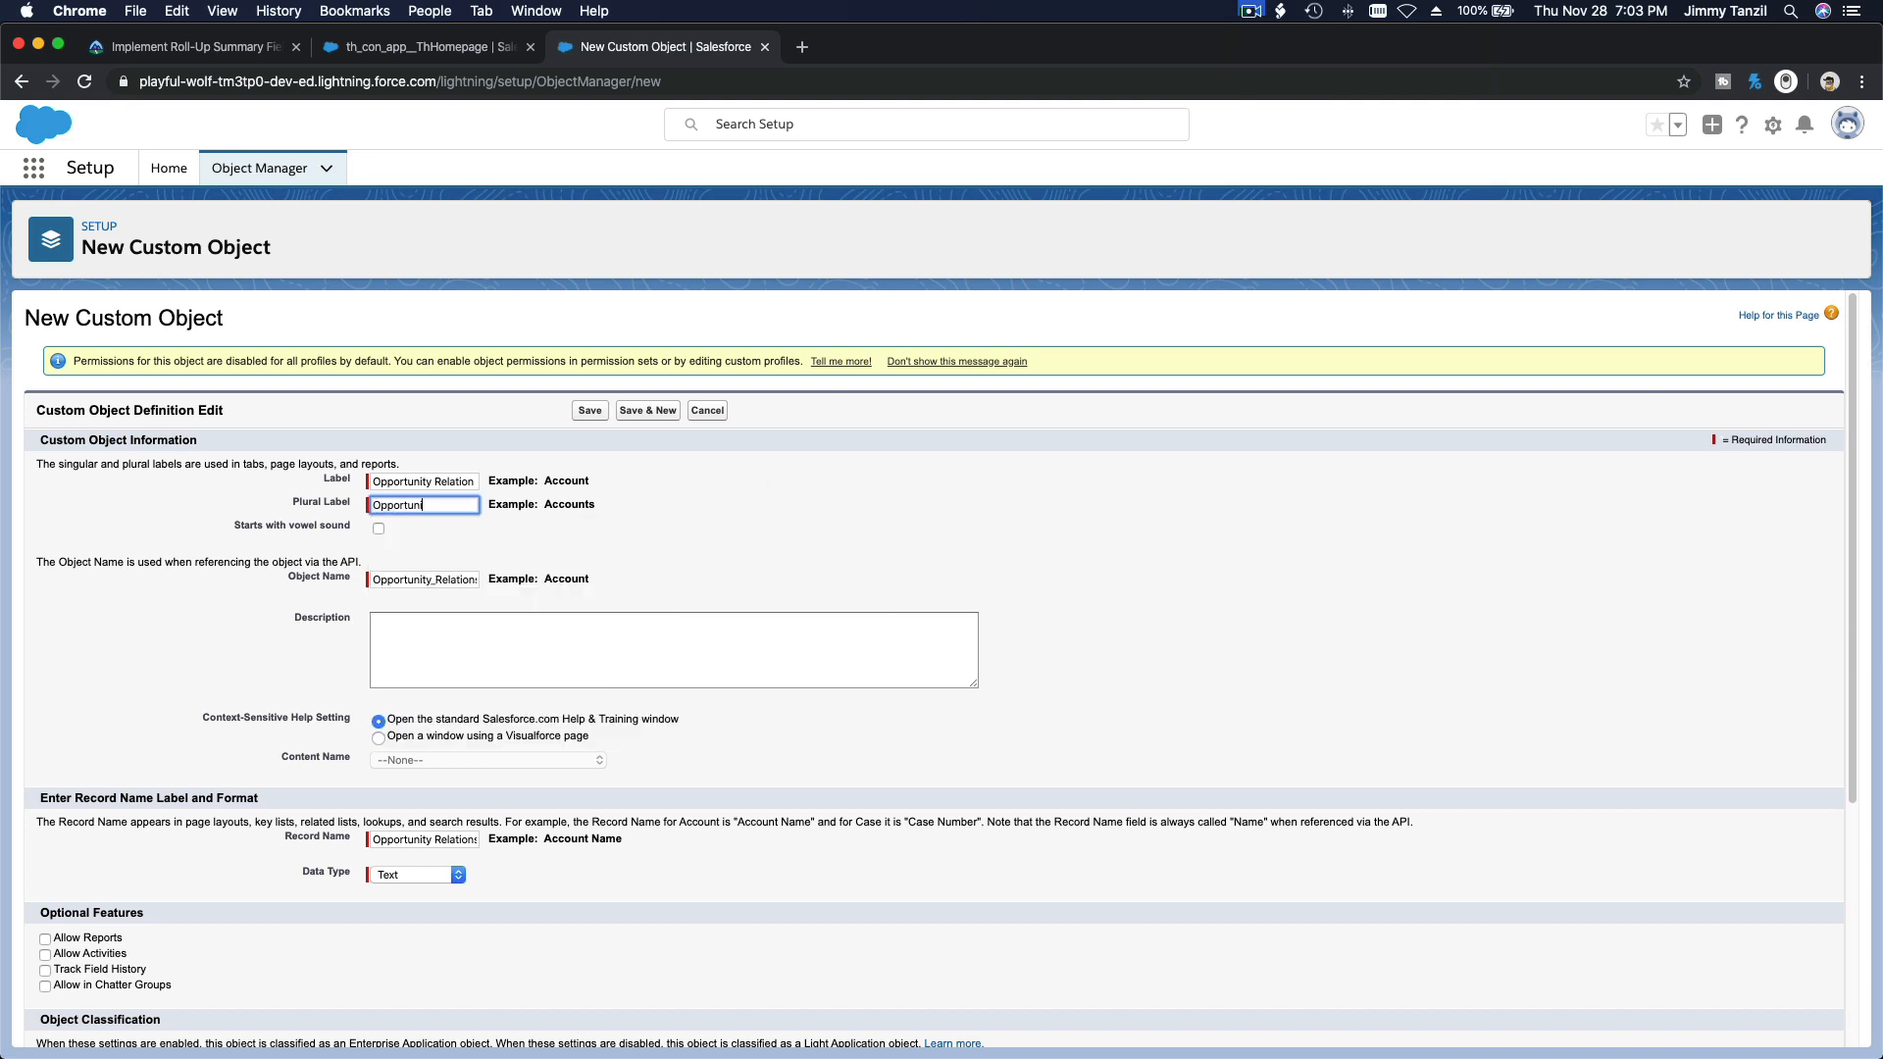
text(ty Relations)
click(693, 538)
Step: Make the record name an Auto Number with display format OR{00000} and starting number 1, and save the object
scroll(693, 537, down, 2)
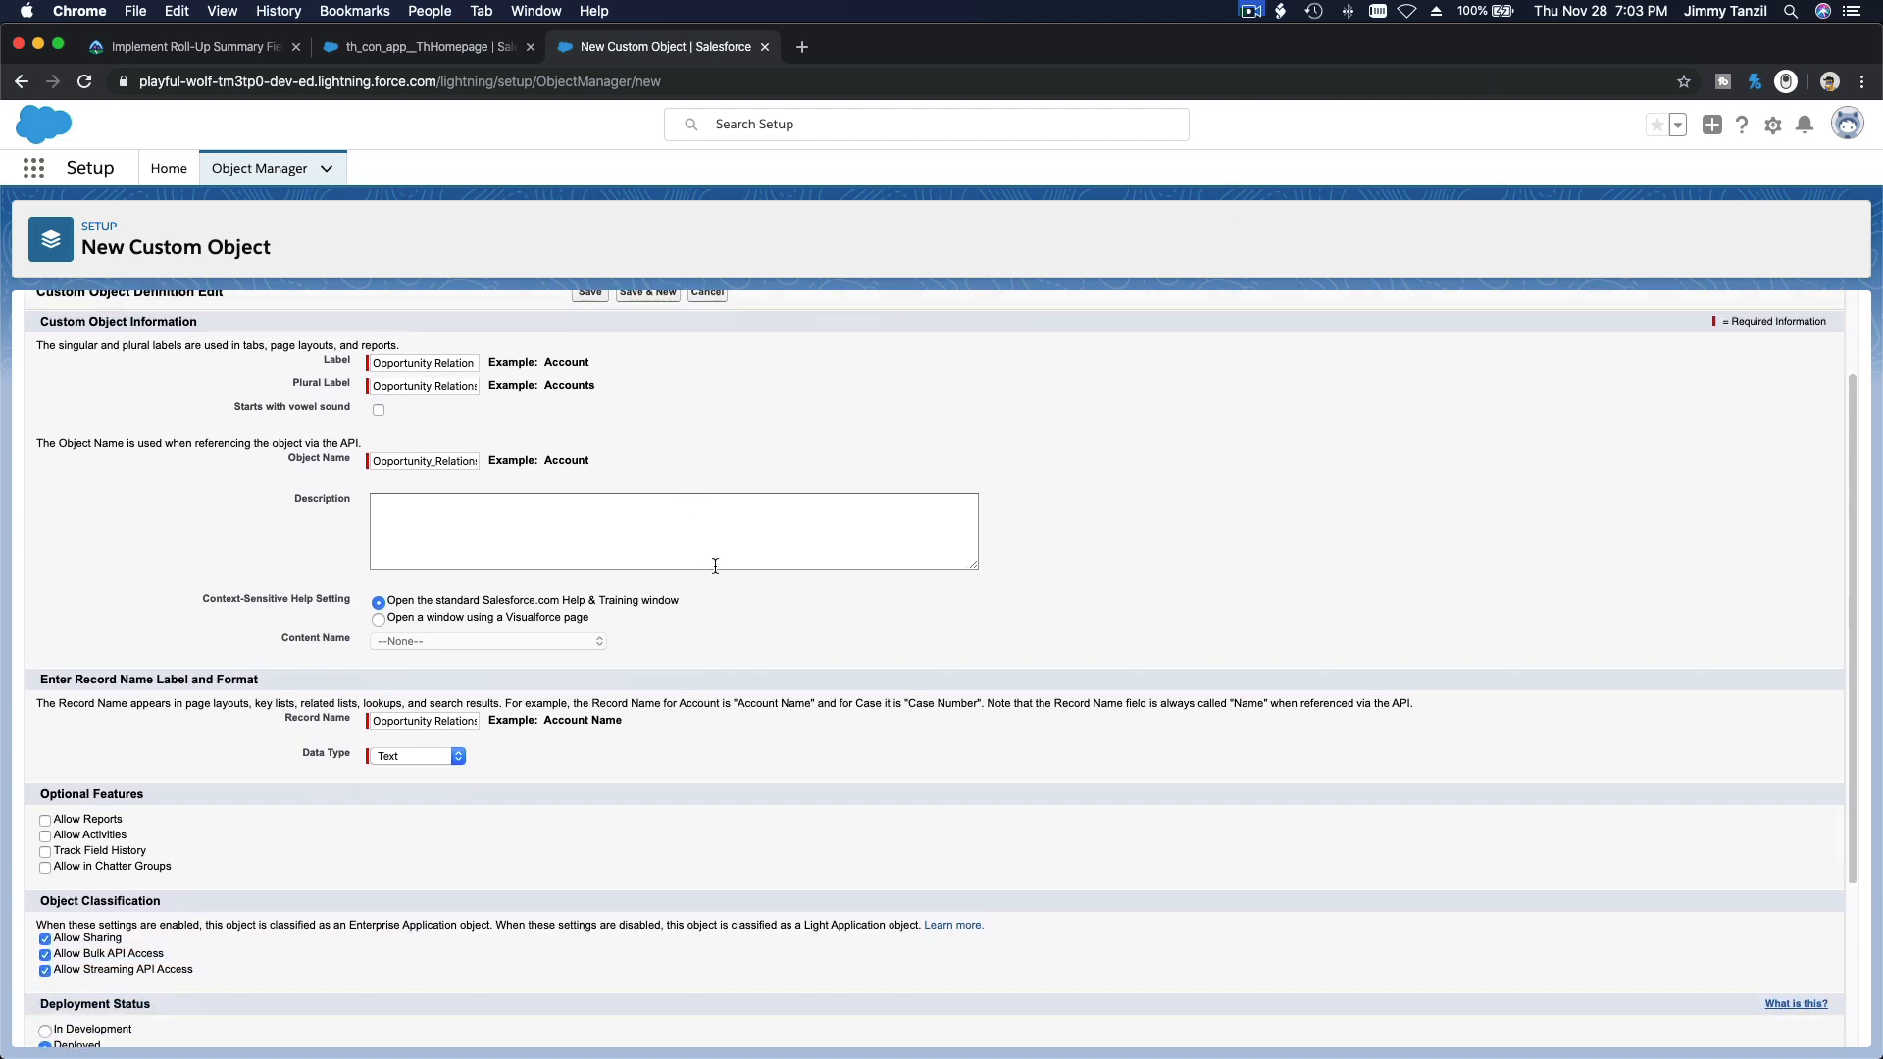
scroll(715, 566, down, 2)
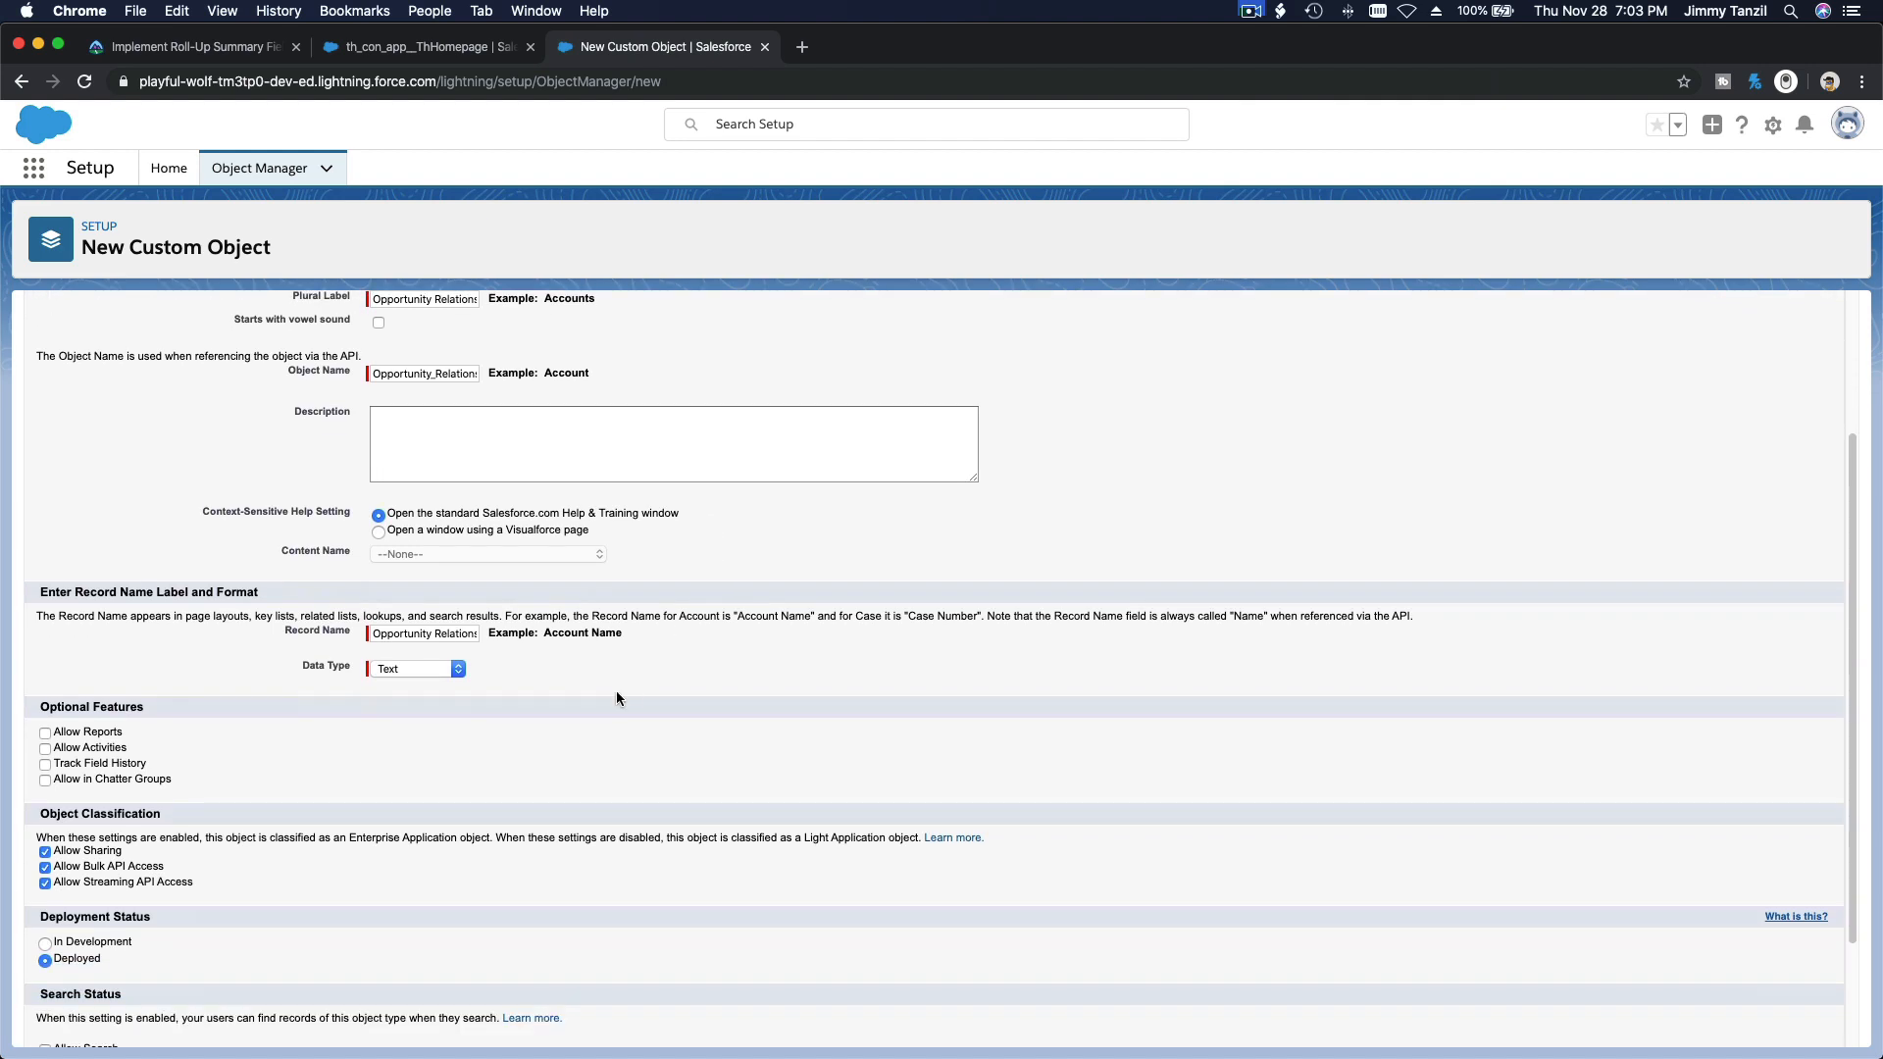
click(445, 669)
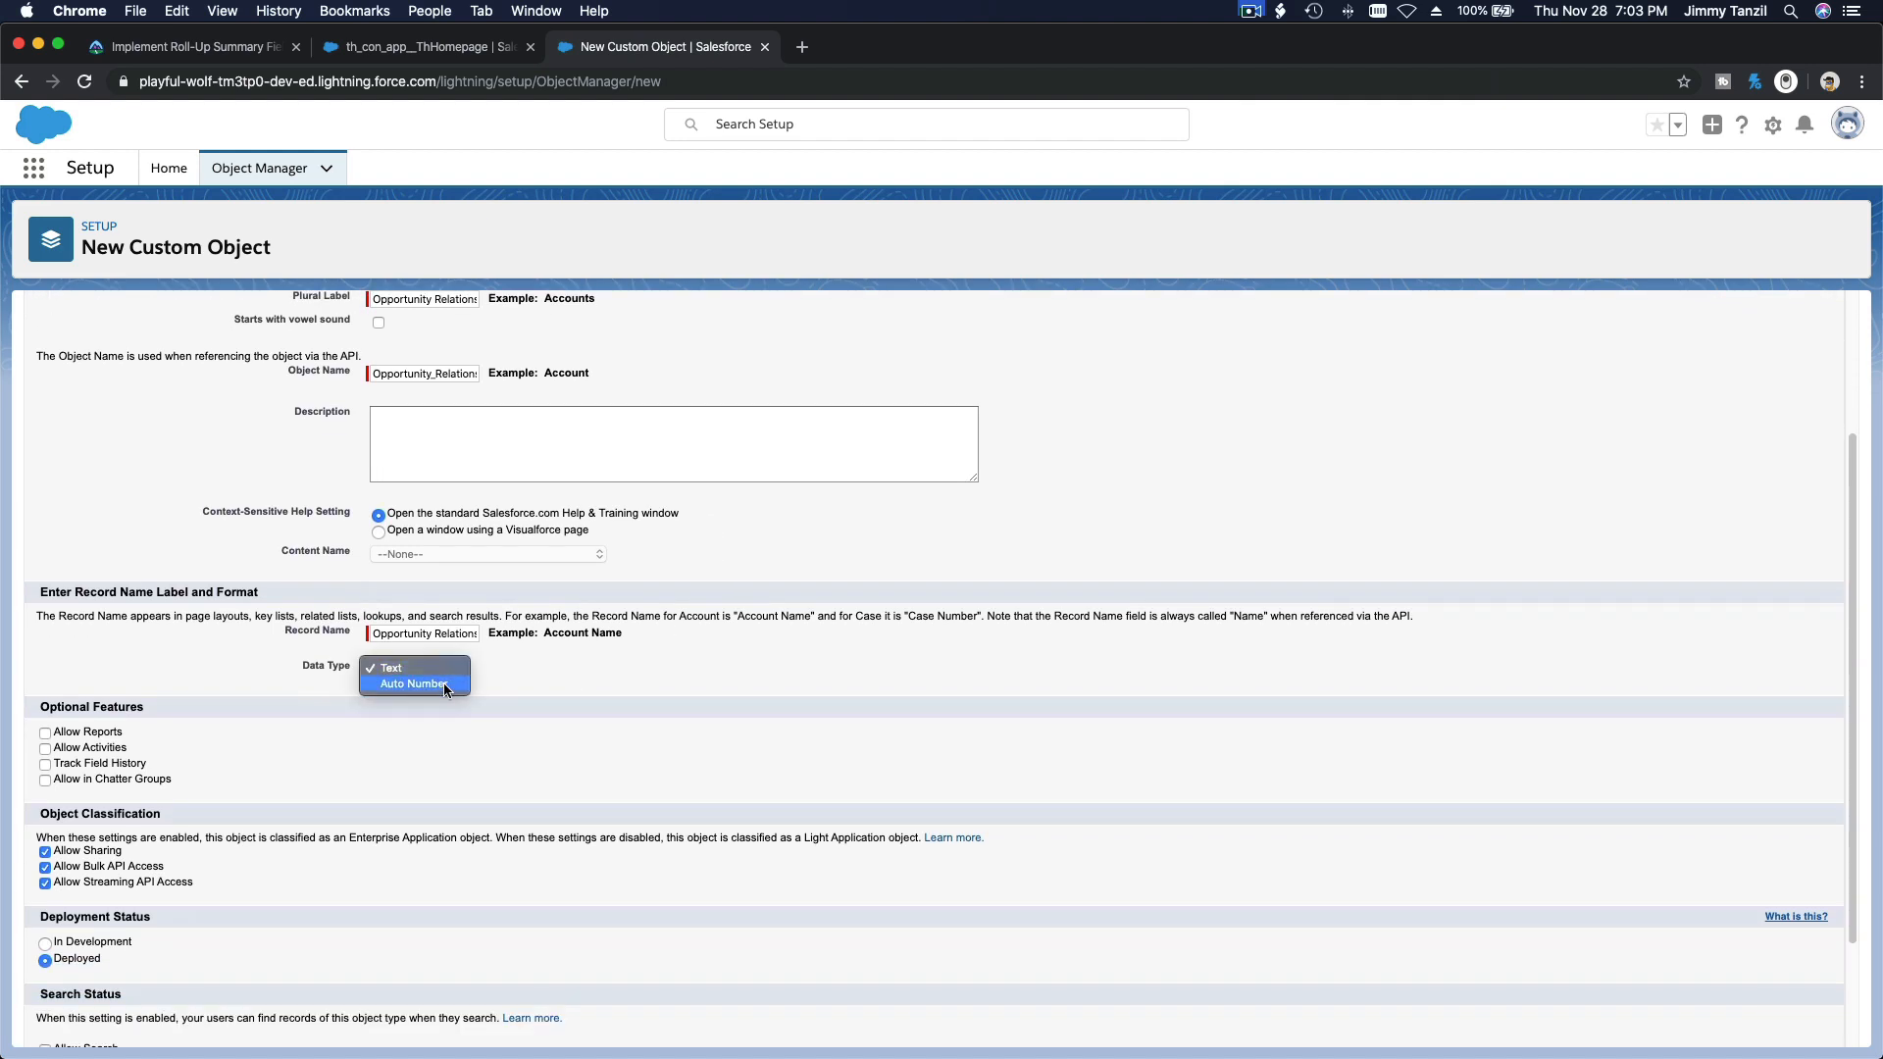
click(443, 686)
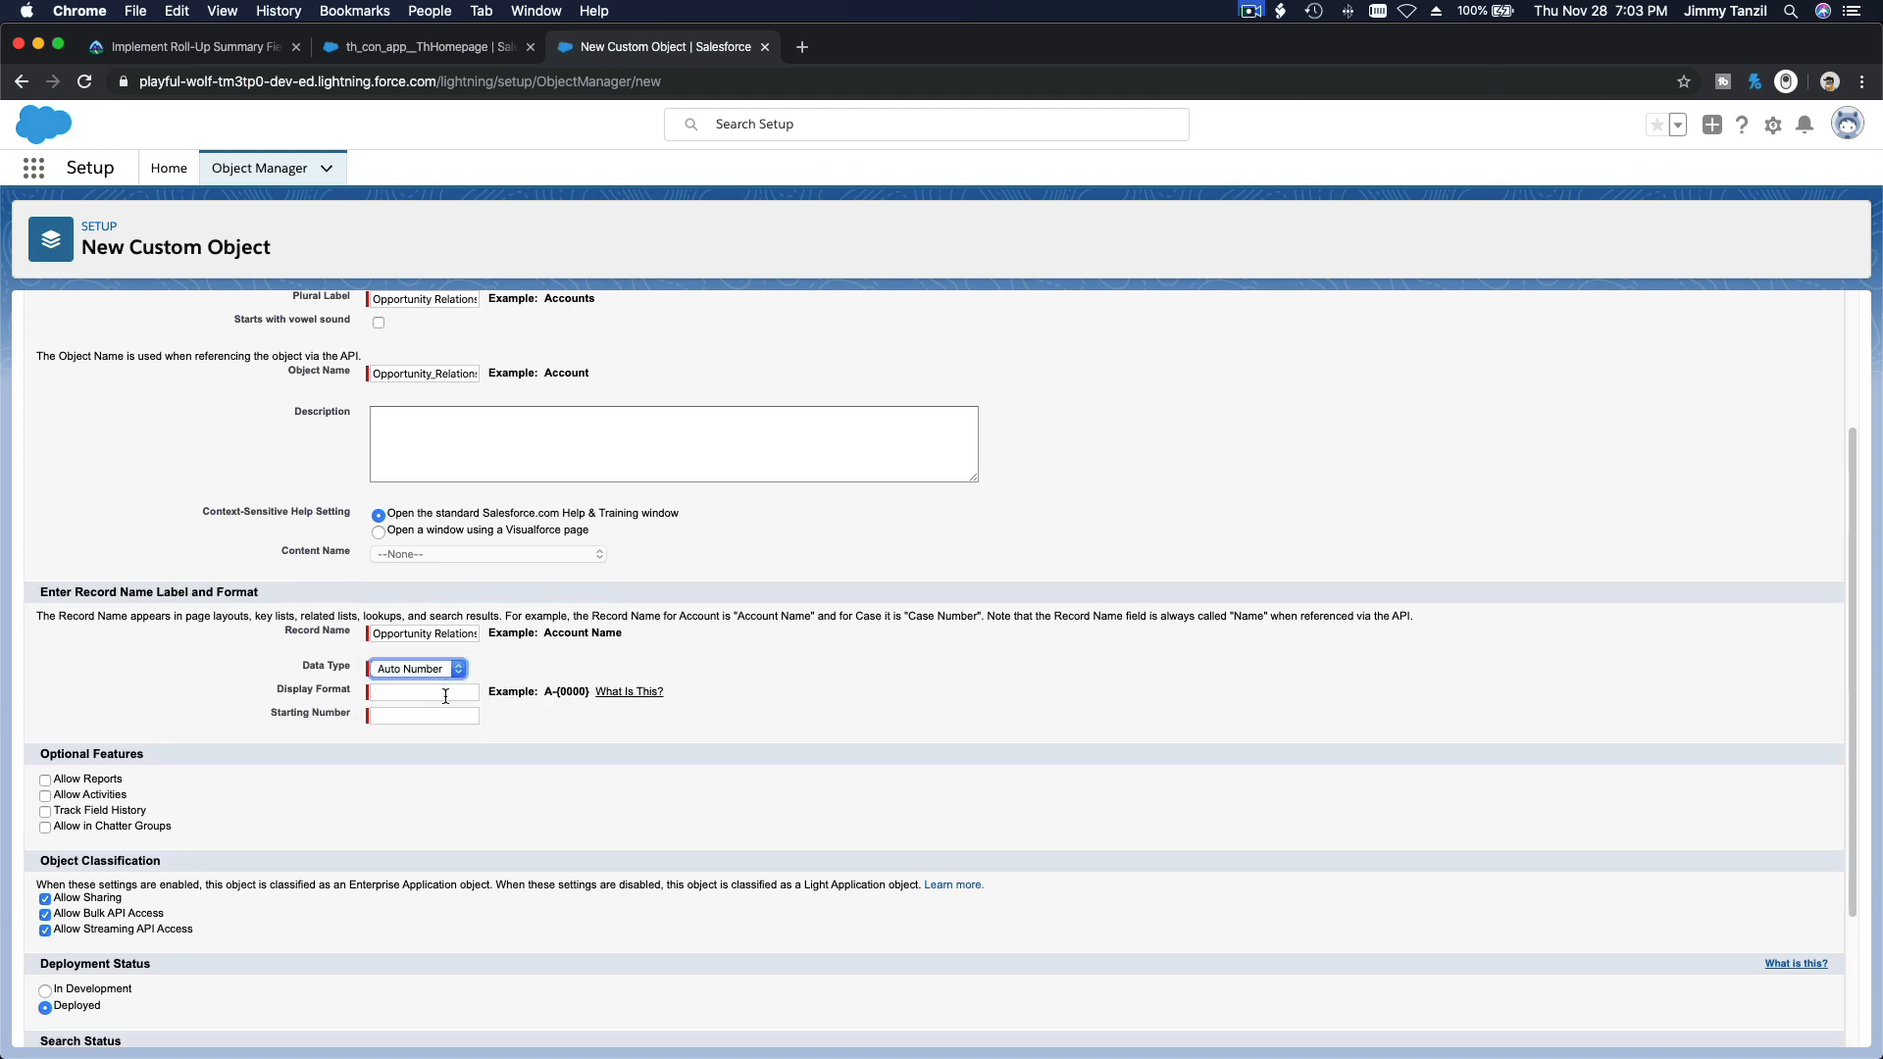
click(445, 694)
text(OR)
text({00000)
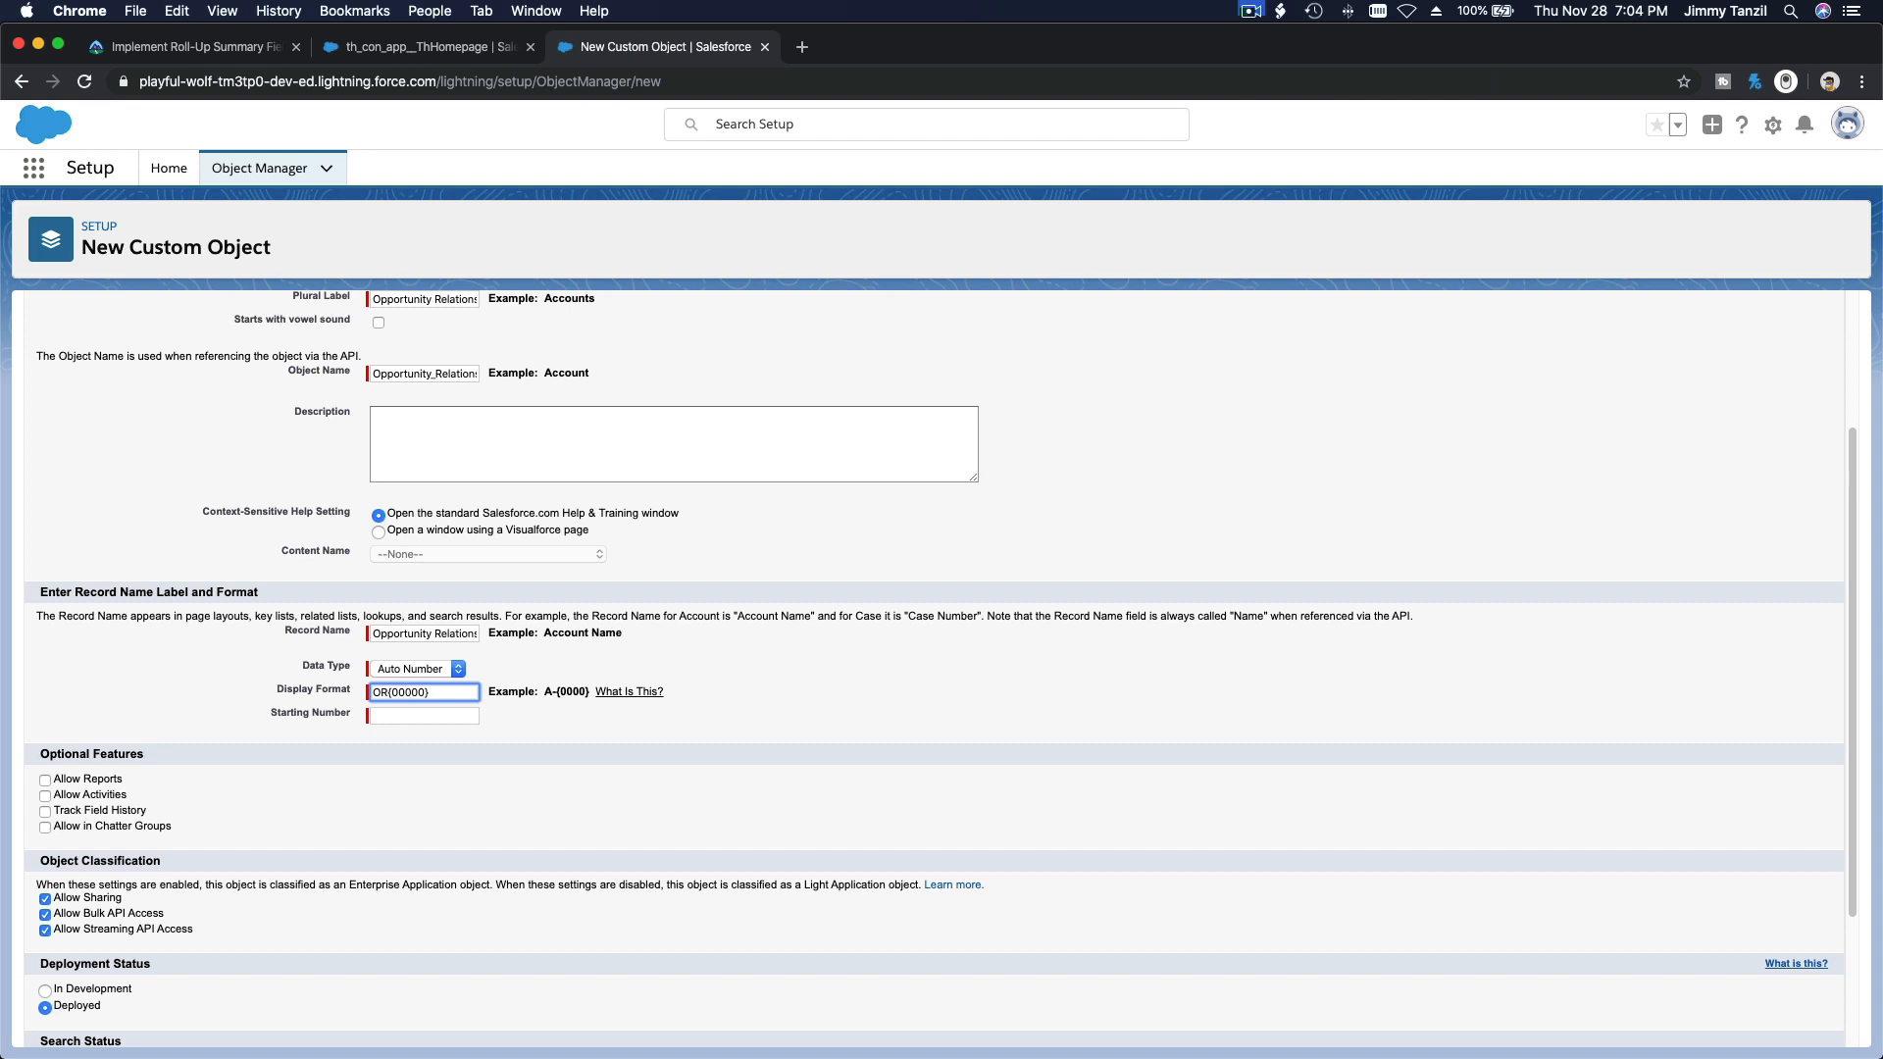
click(427, 713)
text(1)
click(624, 742)
scroll(108, 834, down, 5)
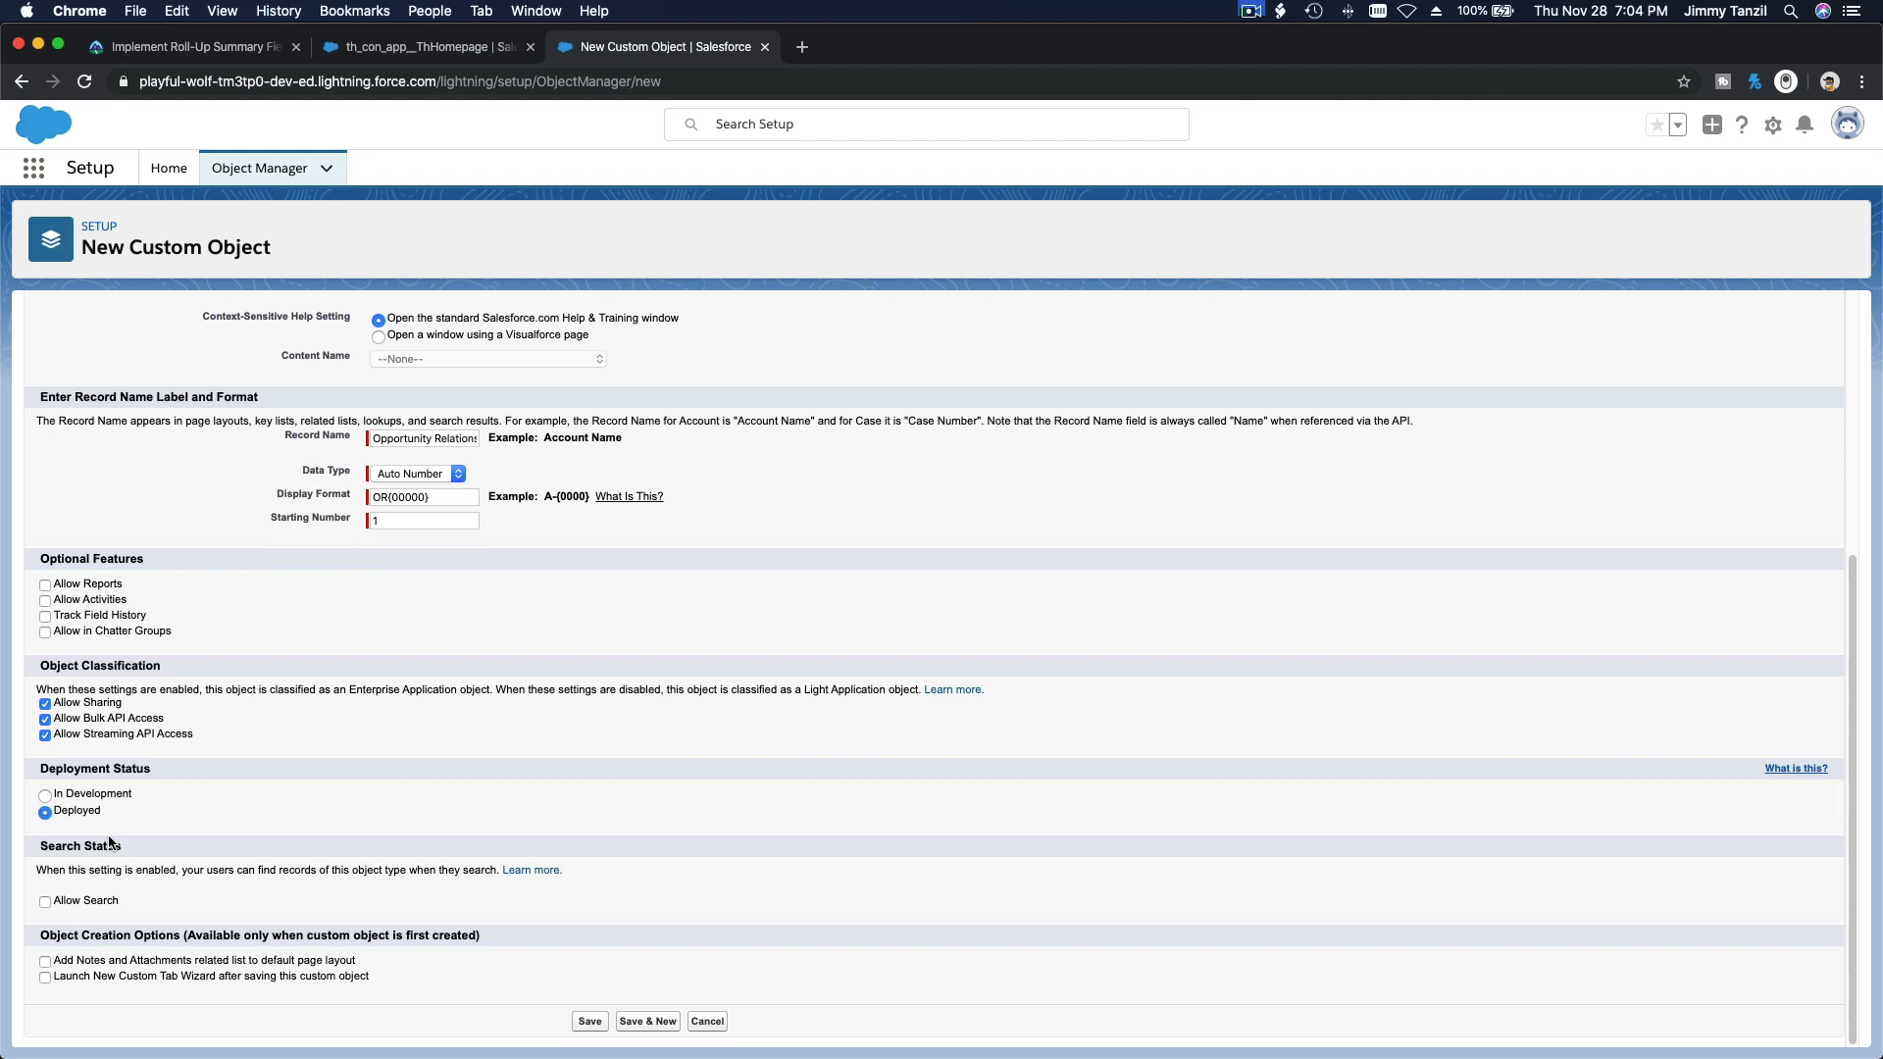
click(590, 1025)
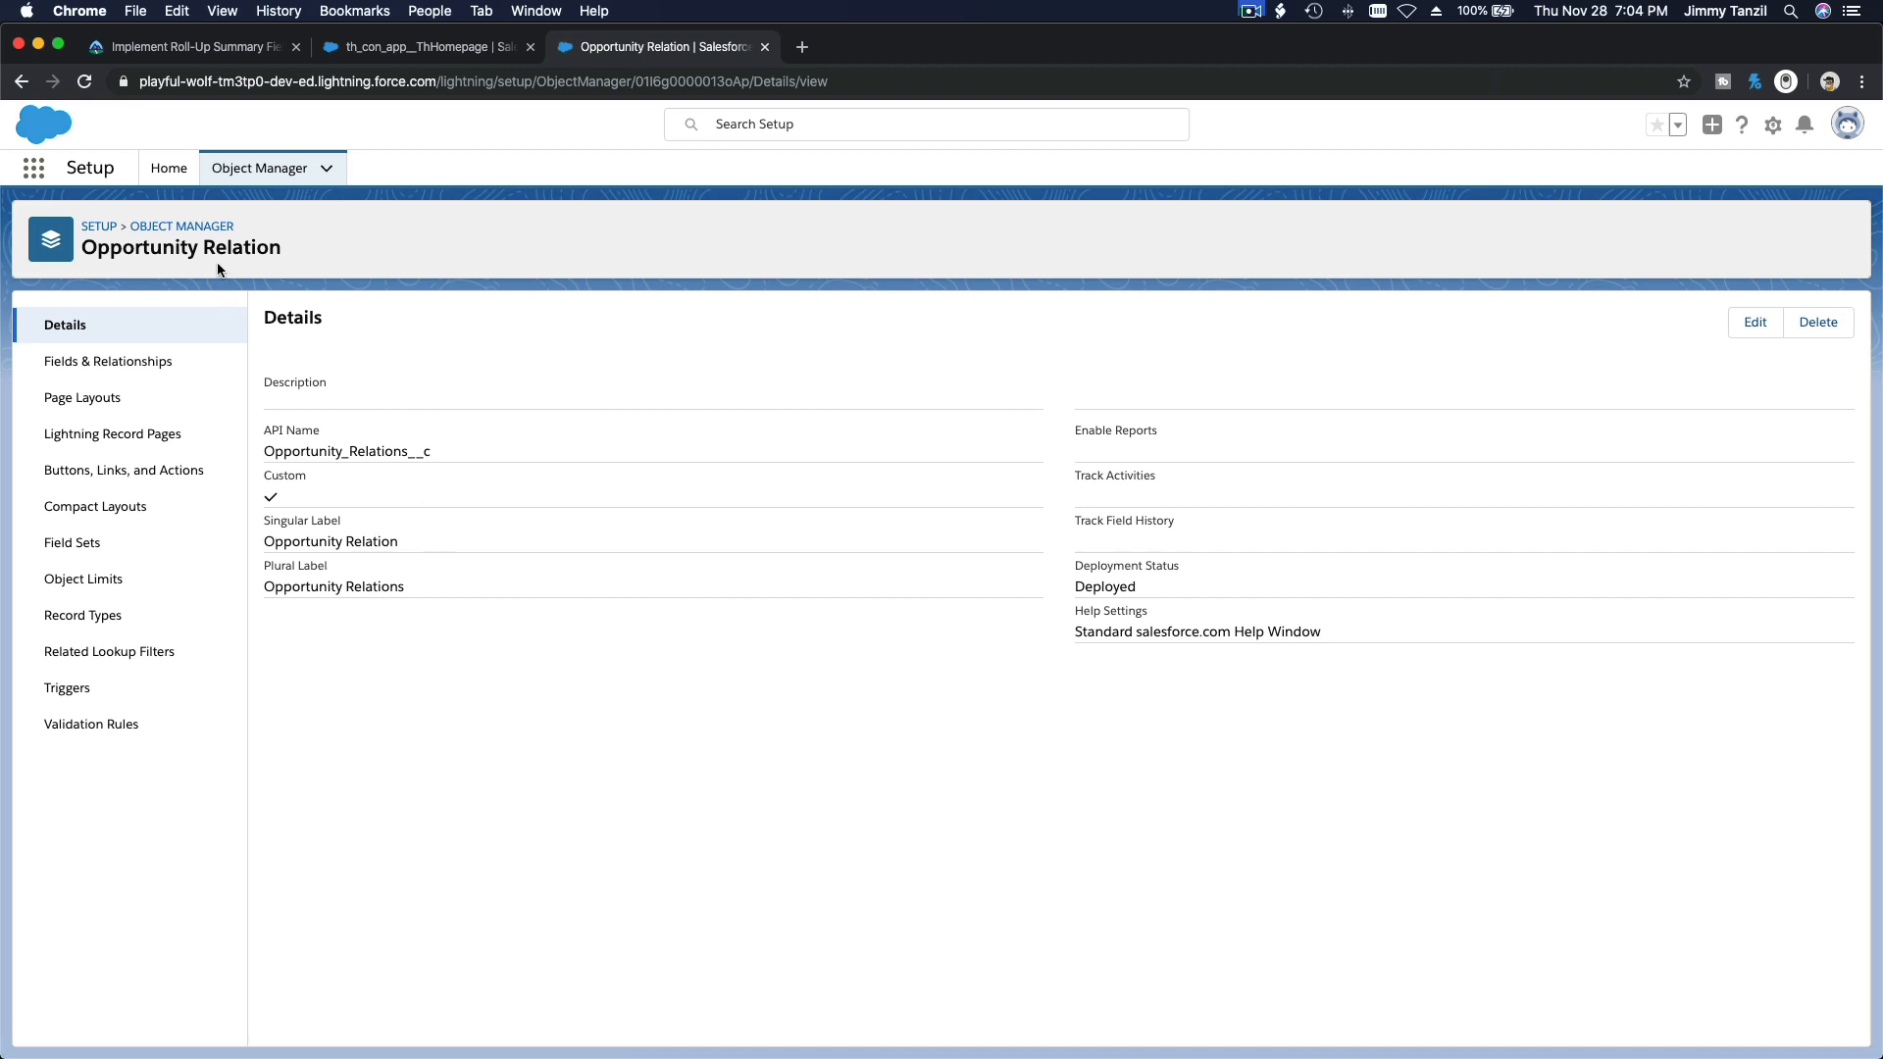
Step: Start a new Master-Detail Relationship field on Opportunity Relation, with Account as the related object
drag(100, 251, 254, 243)
click(104, 363)
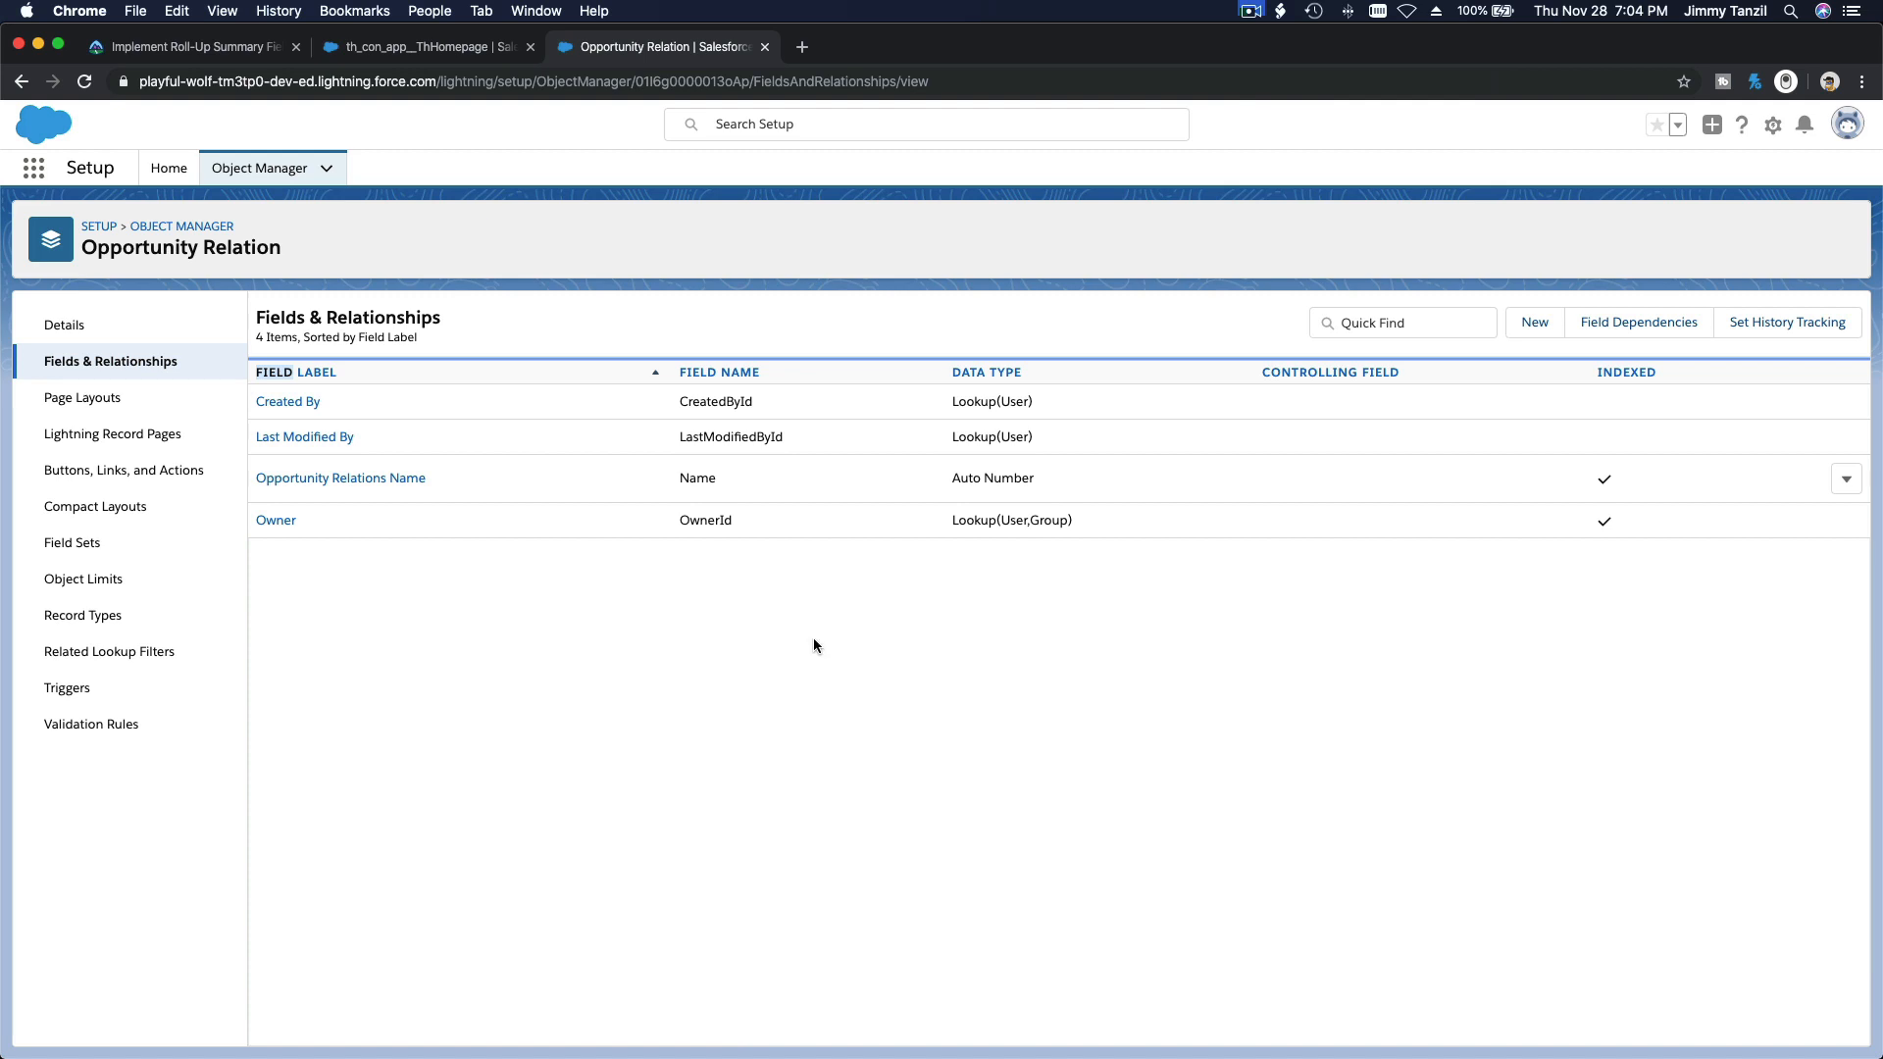
click(1535, 323)
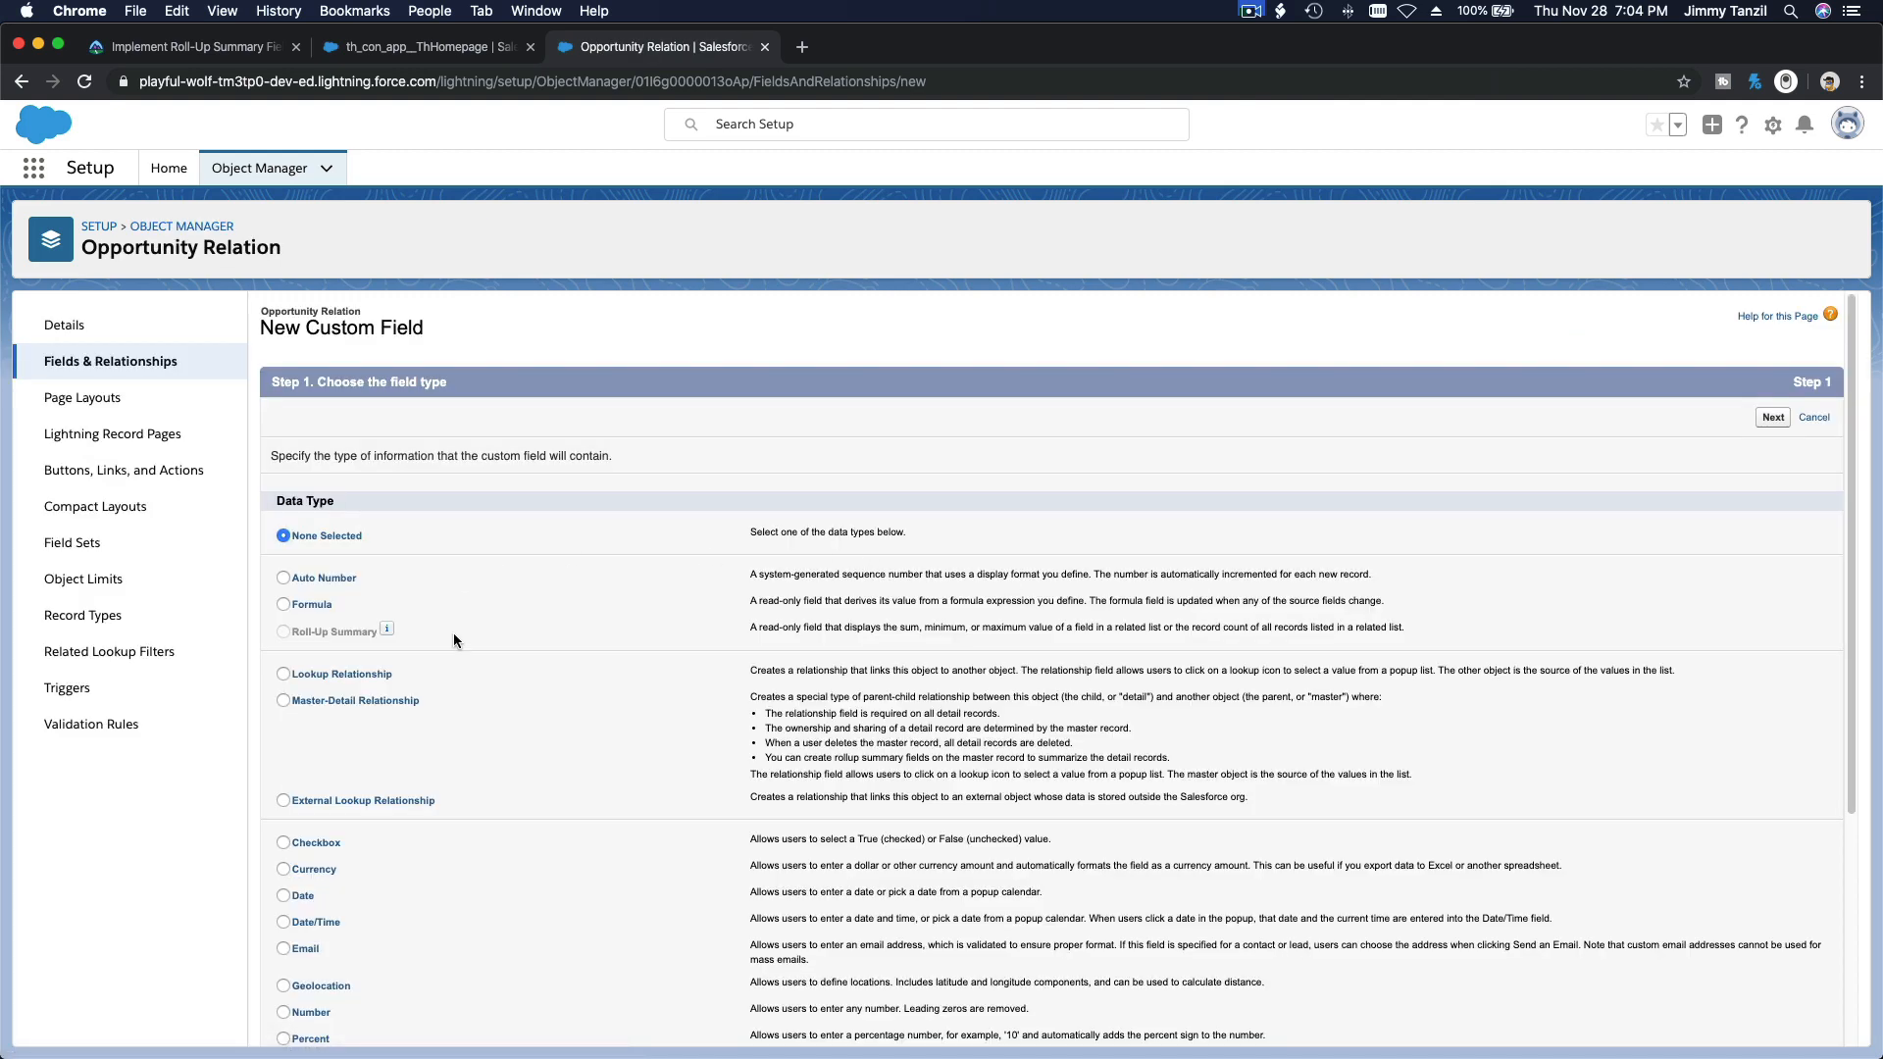
click(401, 702)
click(1773, 419)
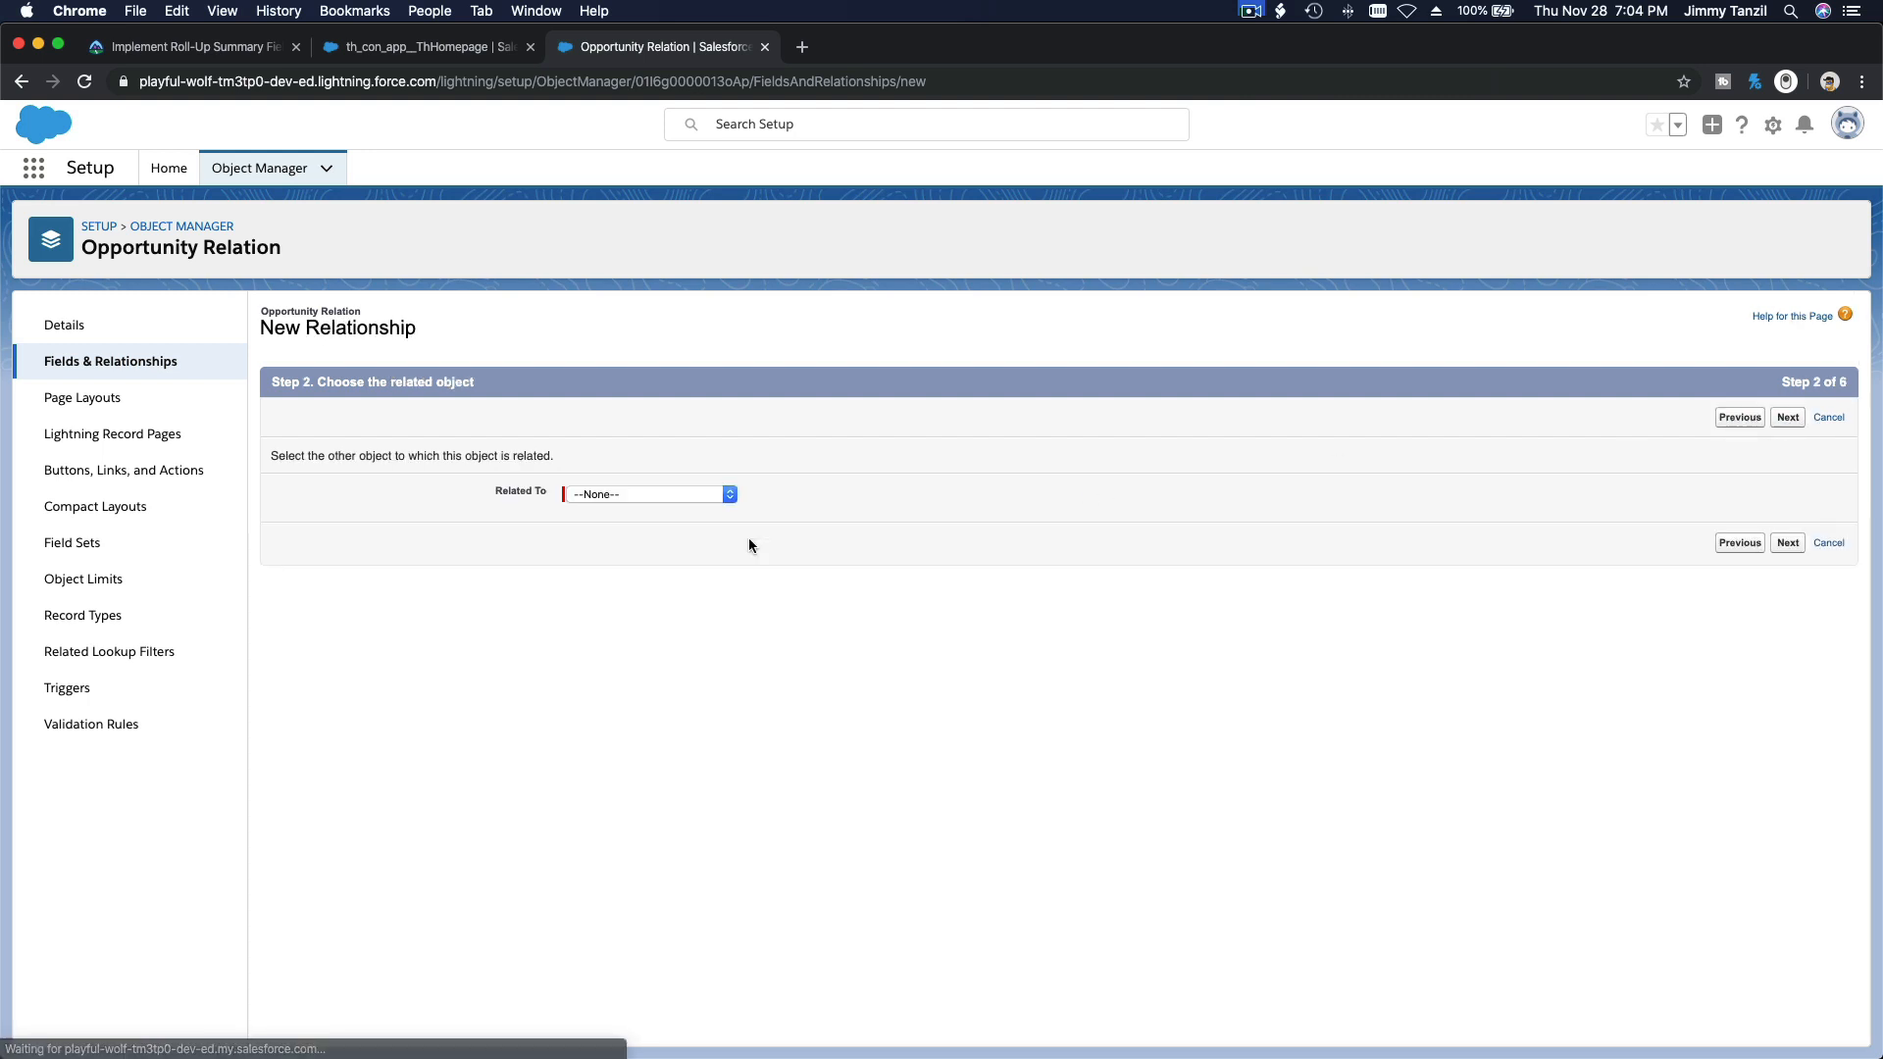
click(659, 493)
click(659, 508)
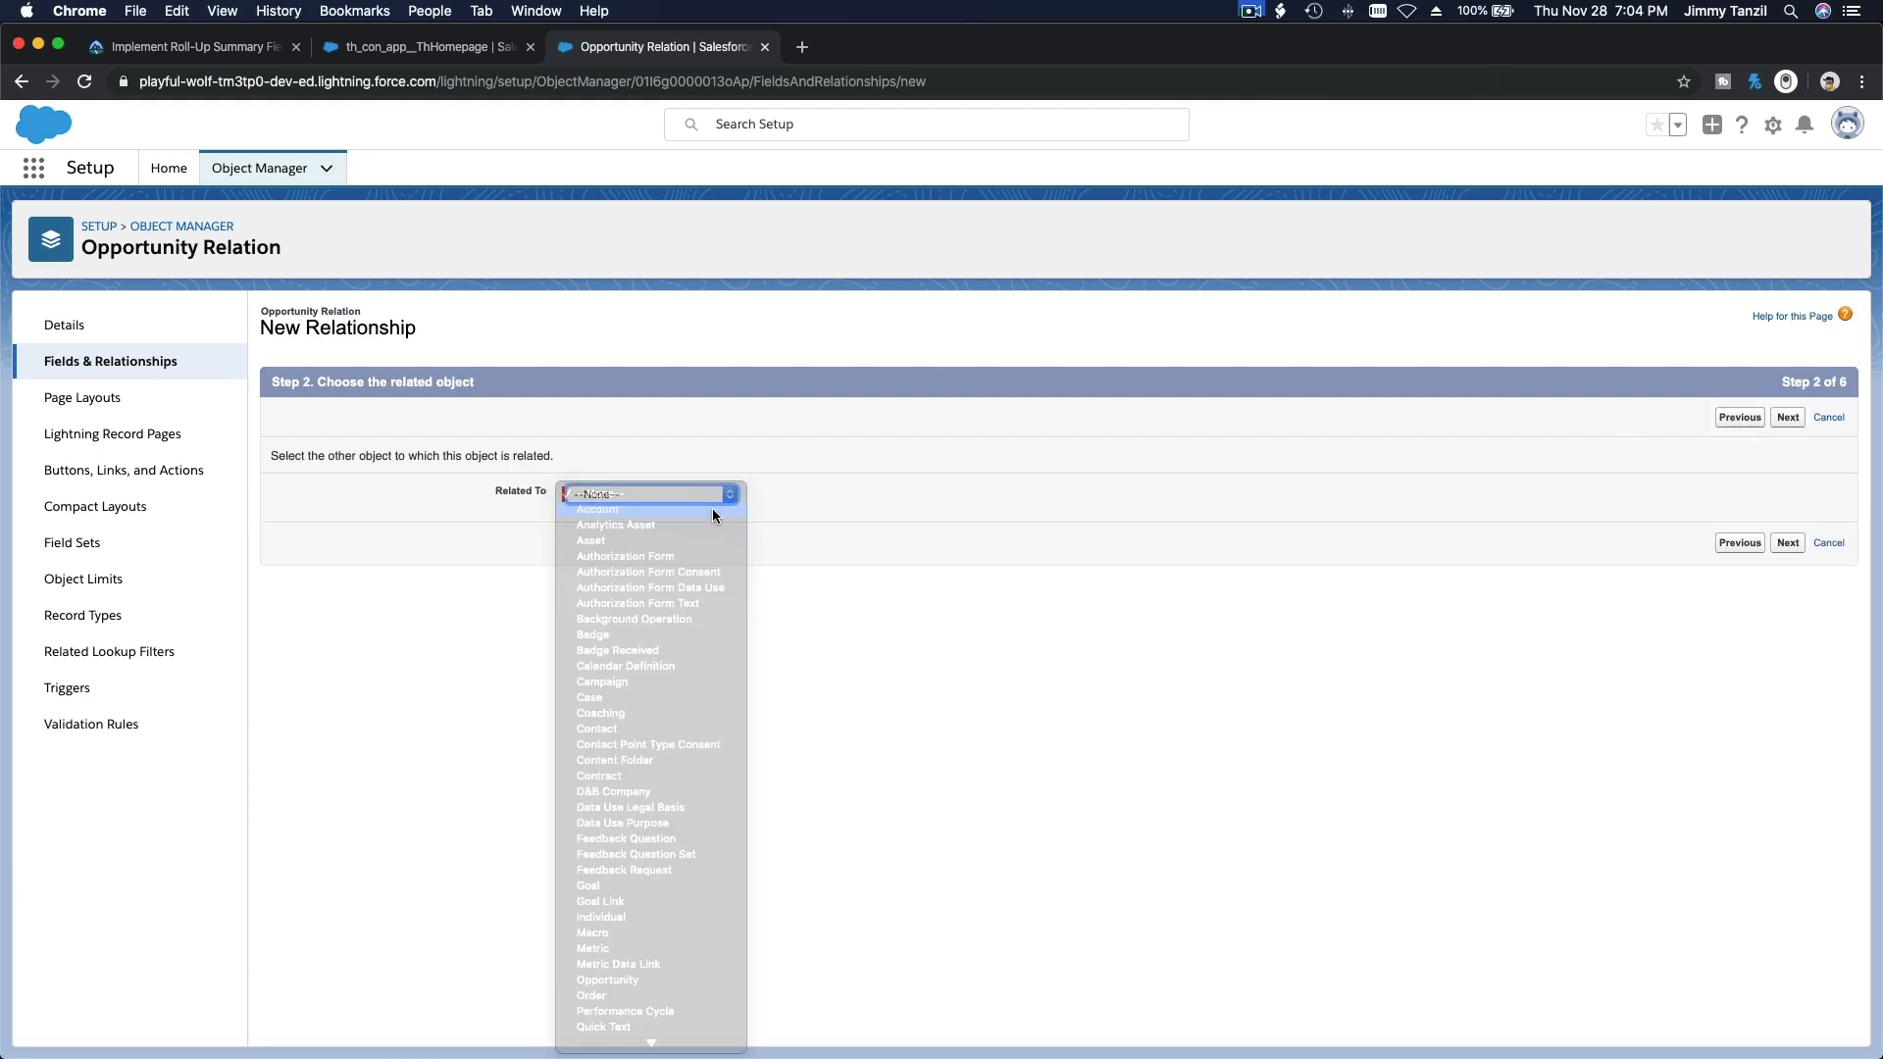
click(1790, 419)
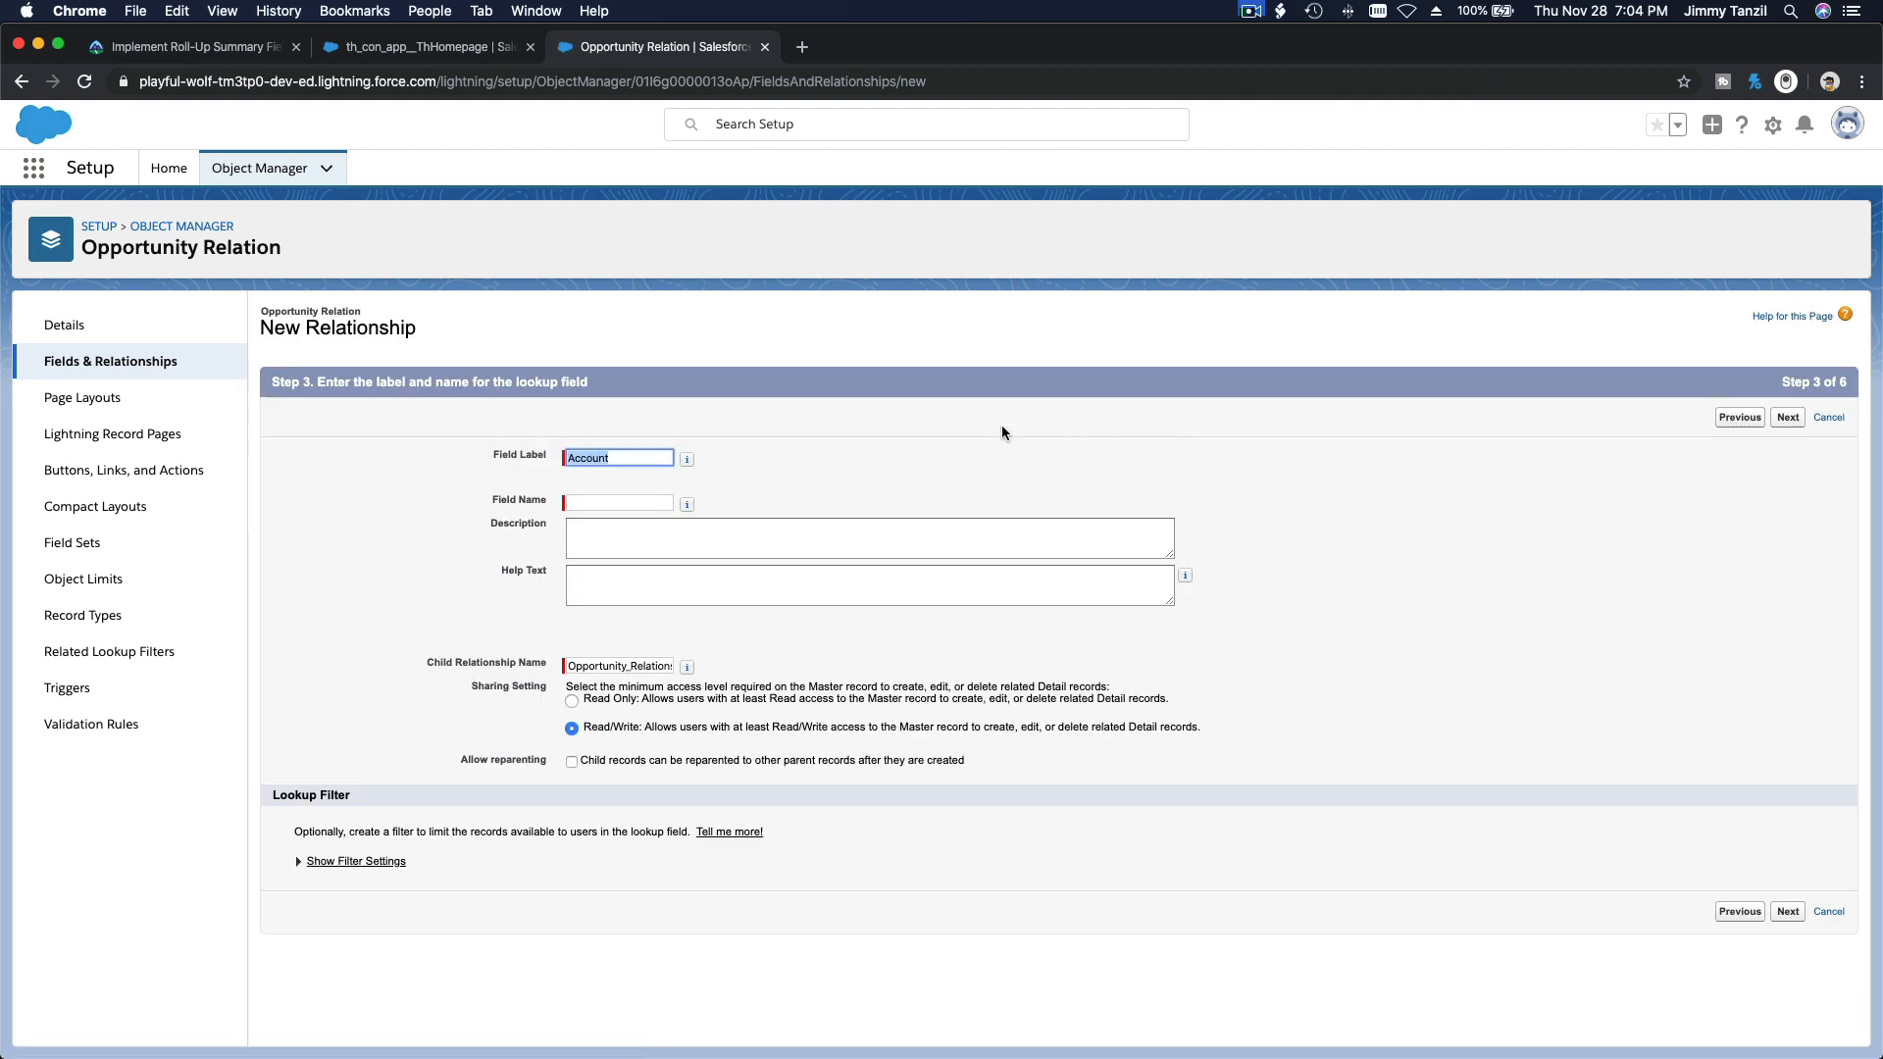
Step: Name the relationship field Account, accept the default security, layouts and related lists, and save it to begin another field
key(Tab)
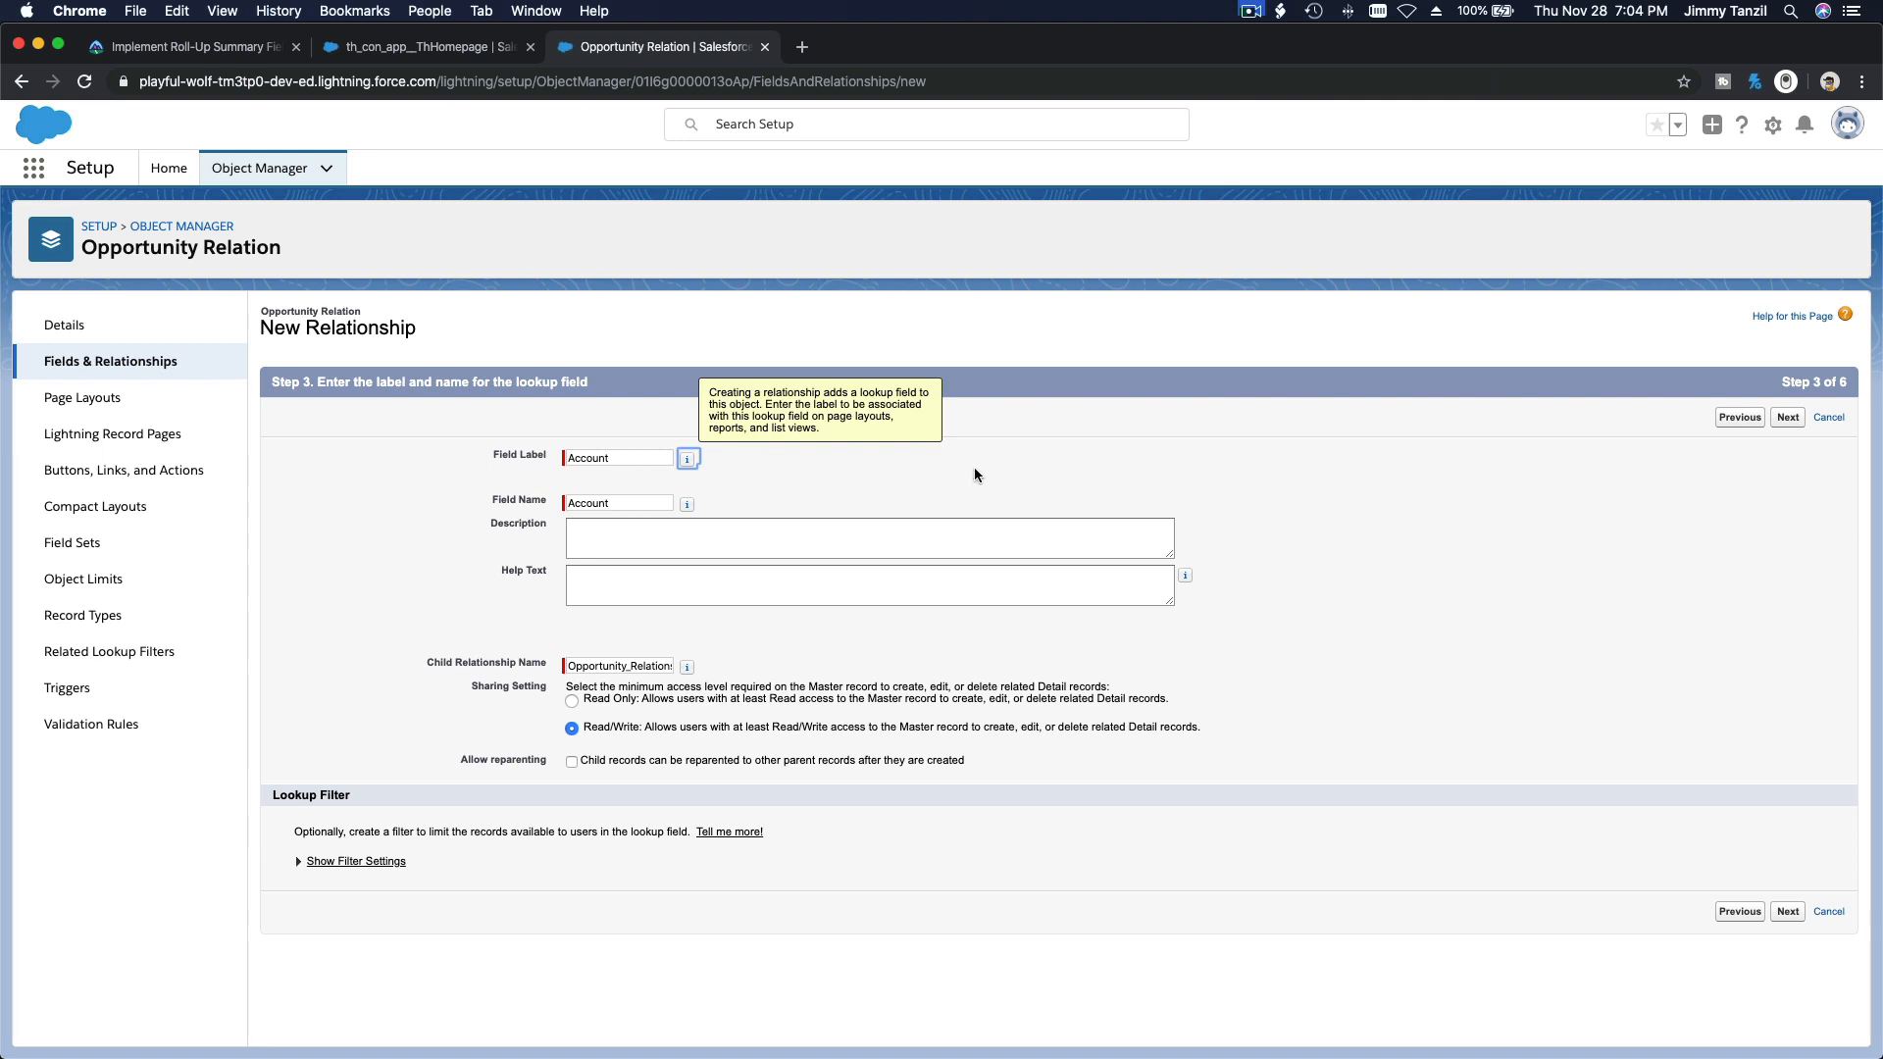
click(875, 561)
click(845, 537)
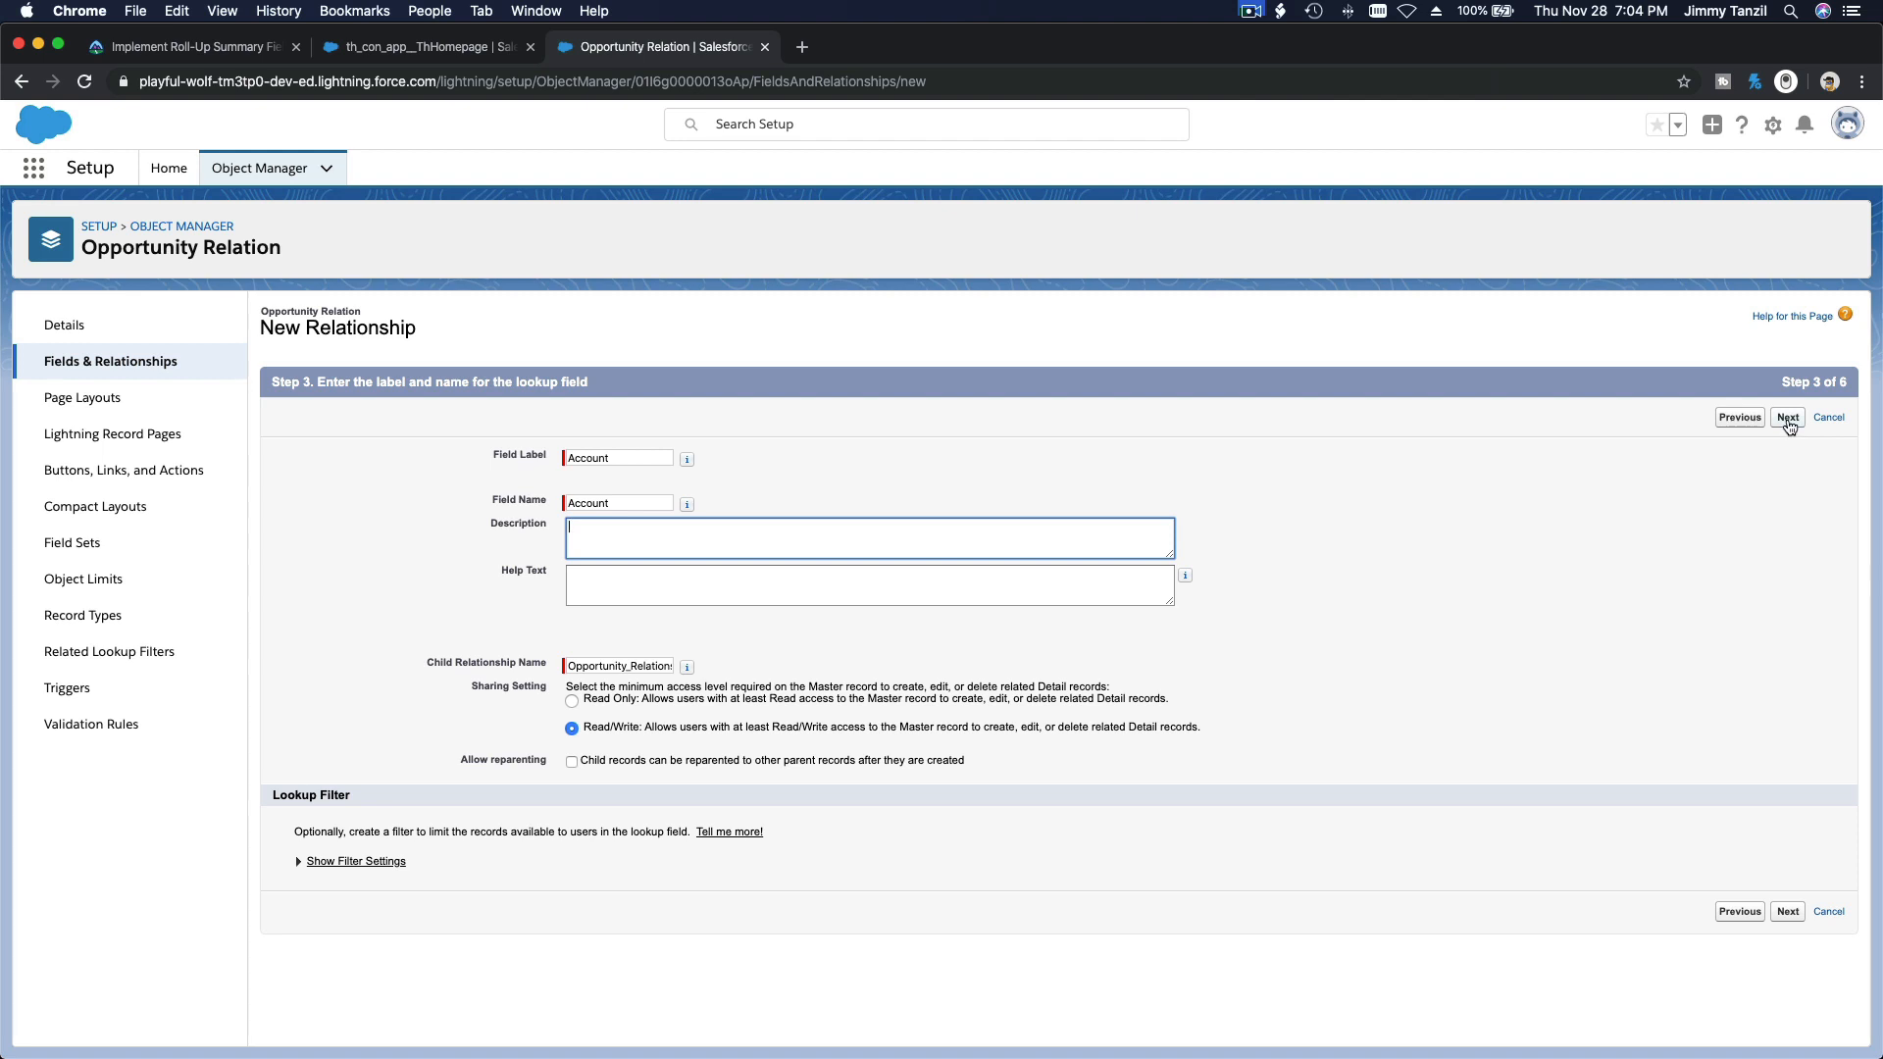
click(1788, 418)
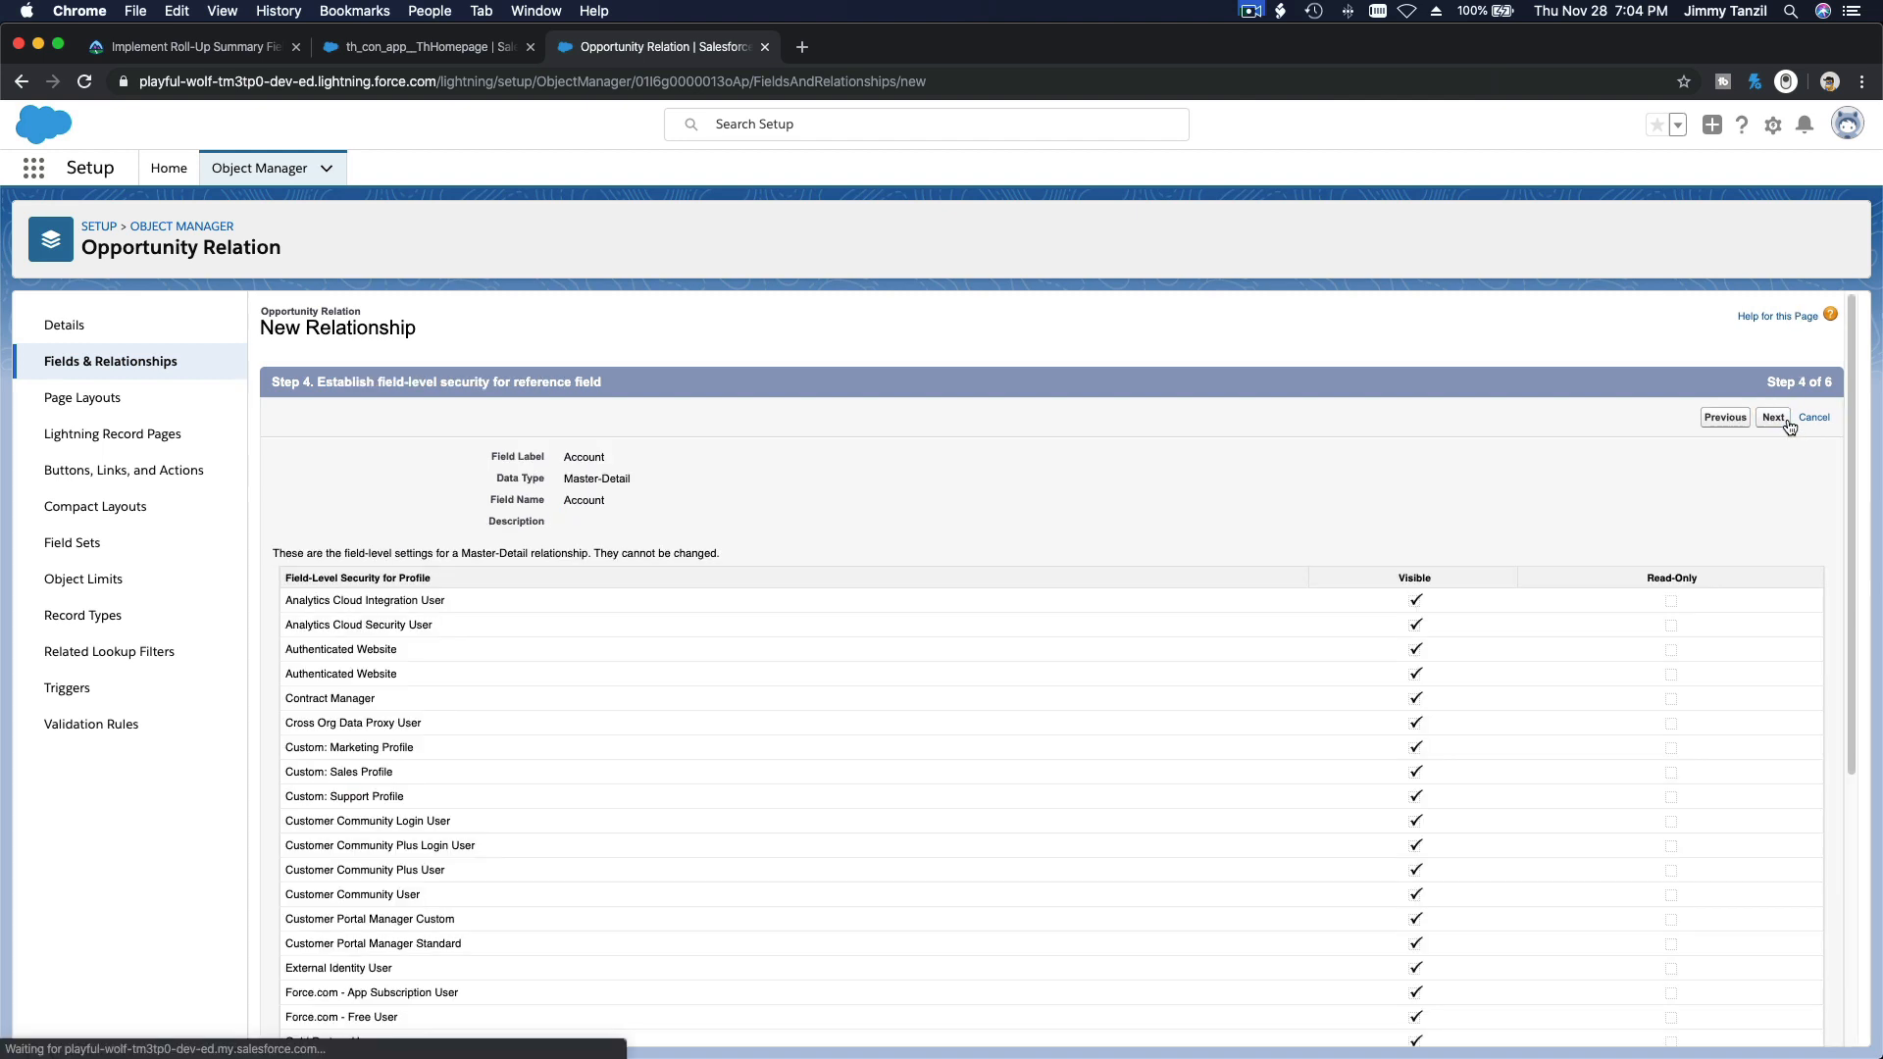
click(1785, 420)
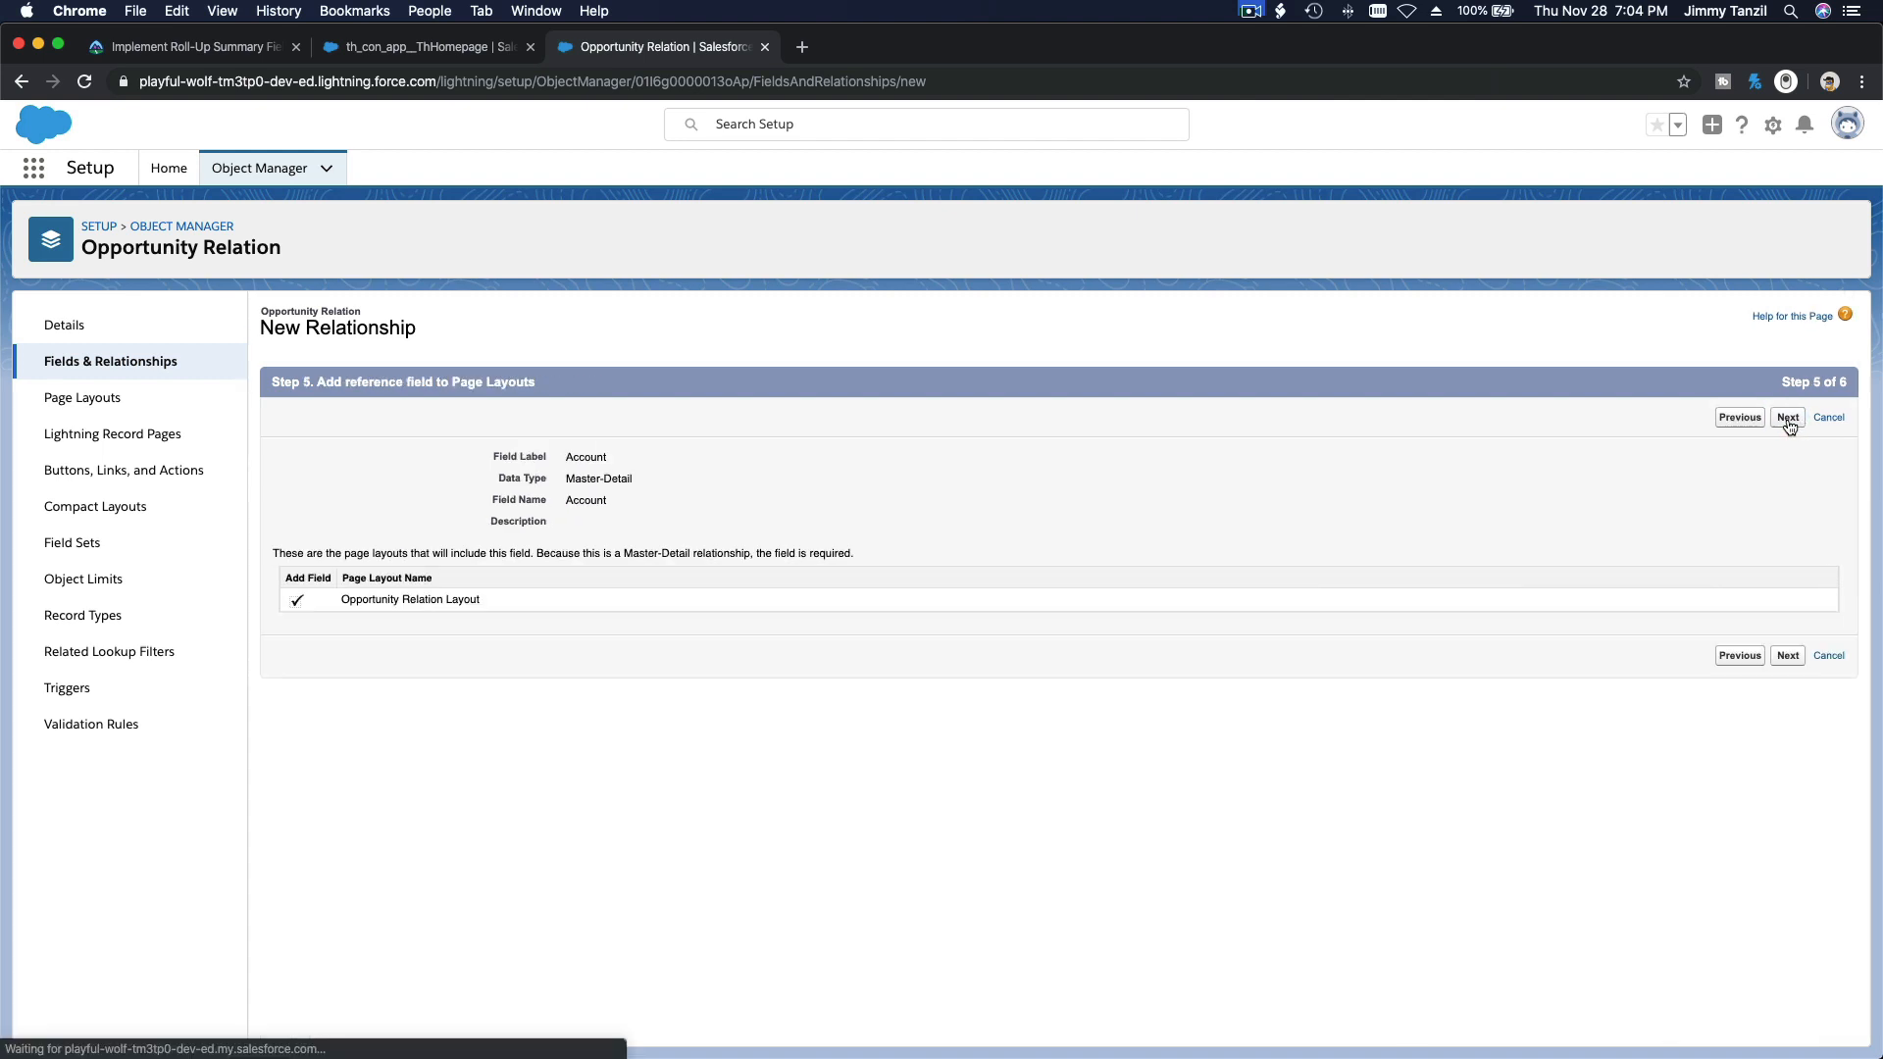
click(1788, 418)
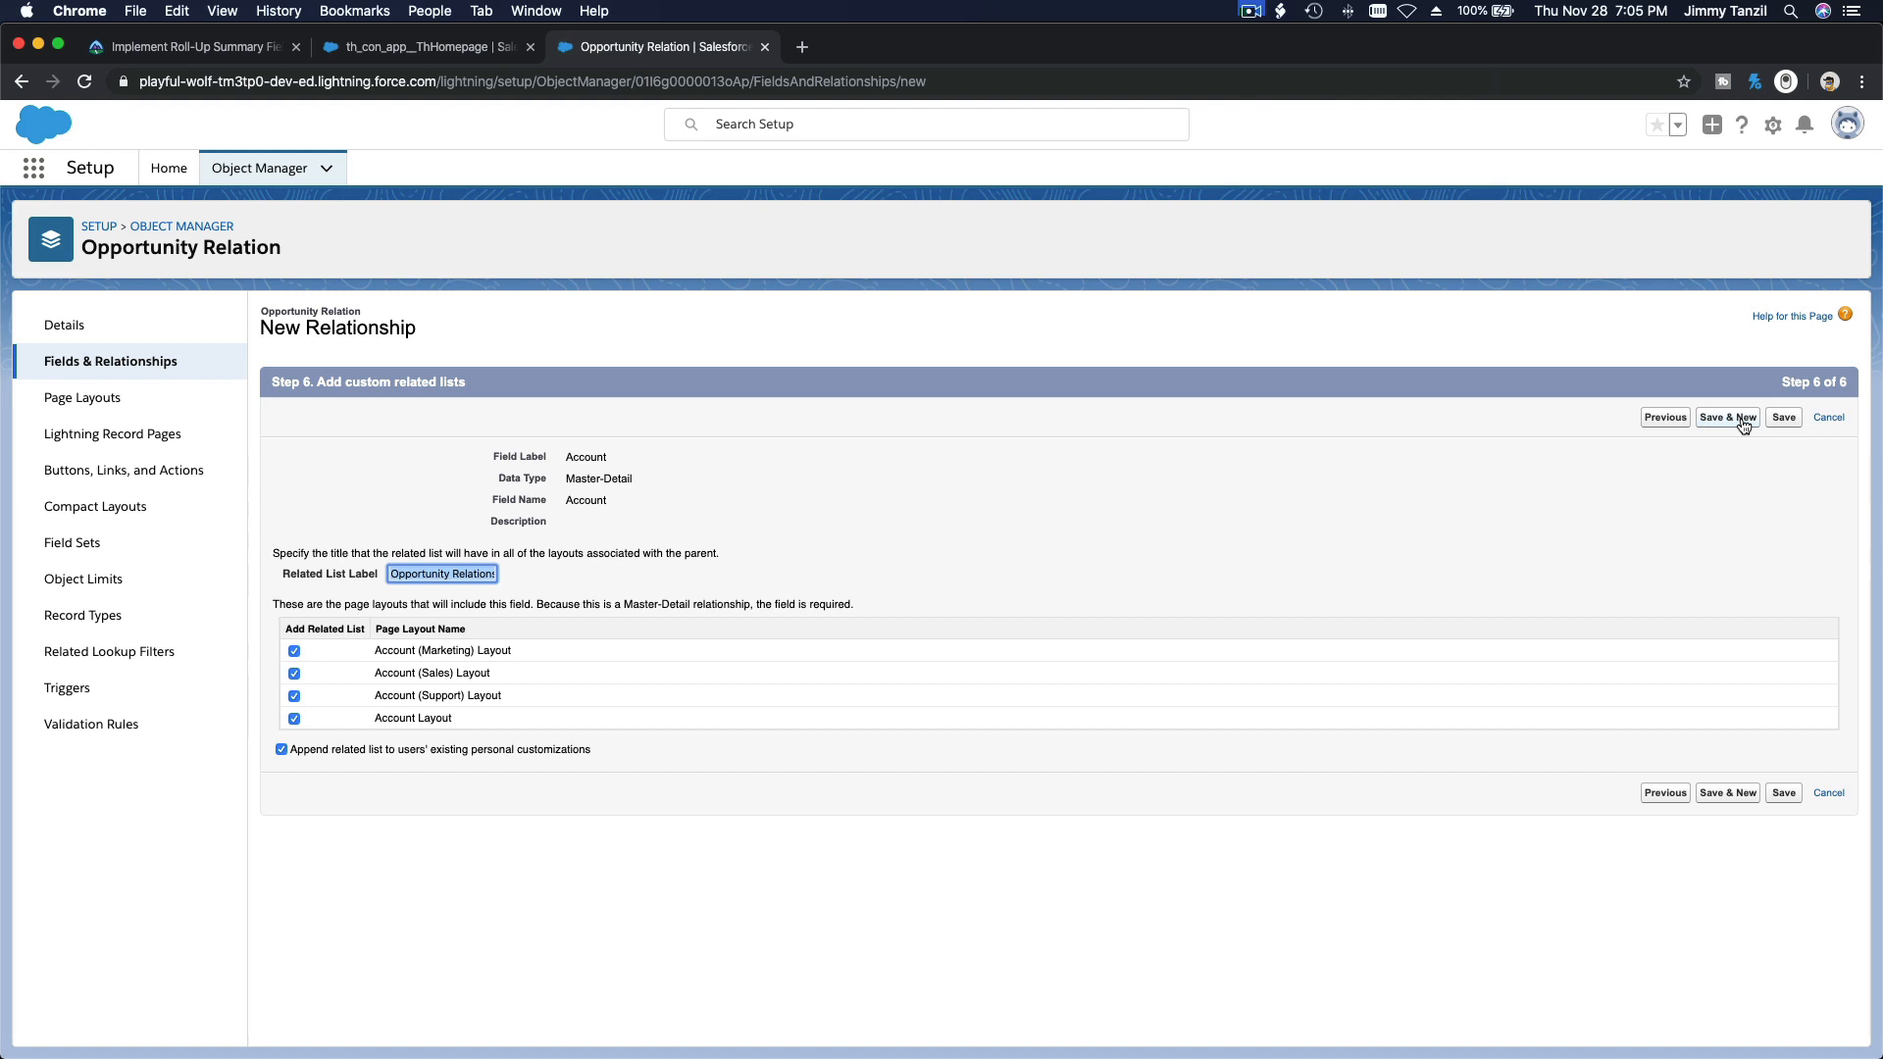
click(1742, 420)
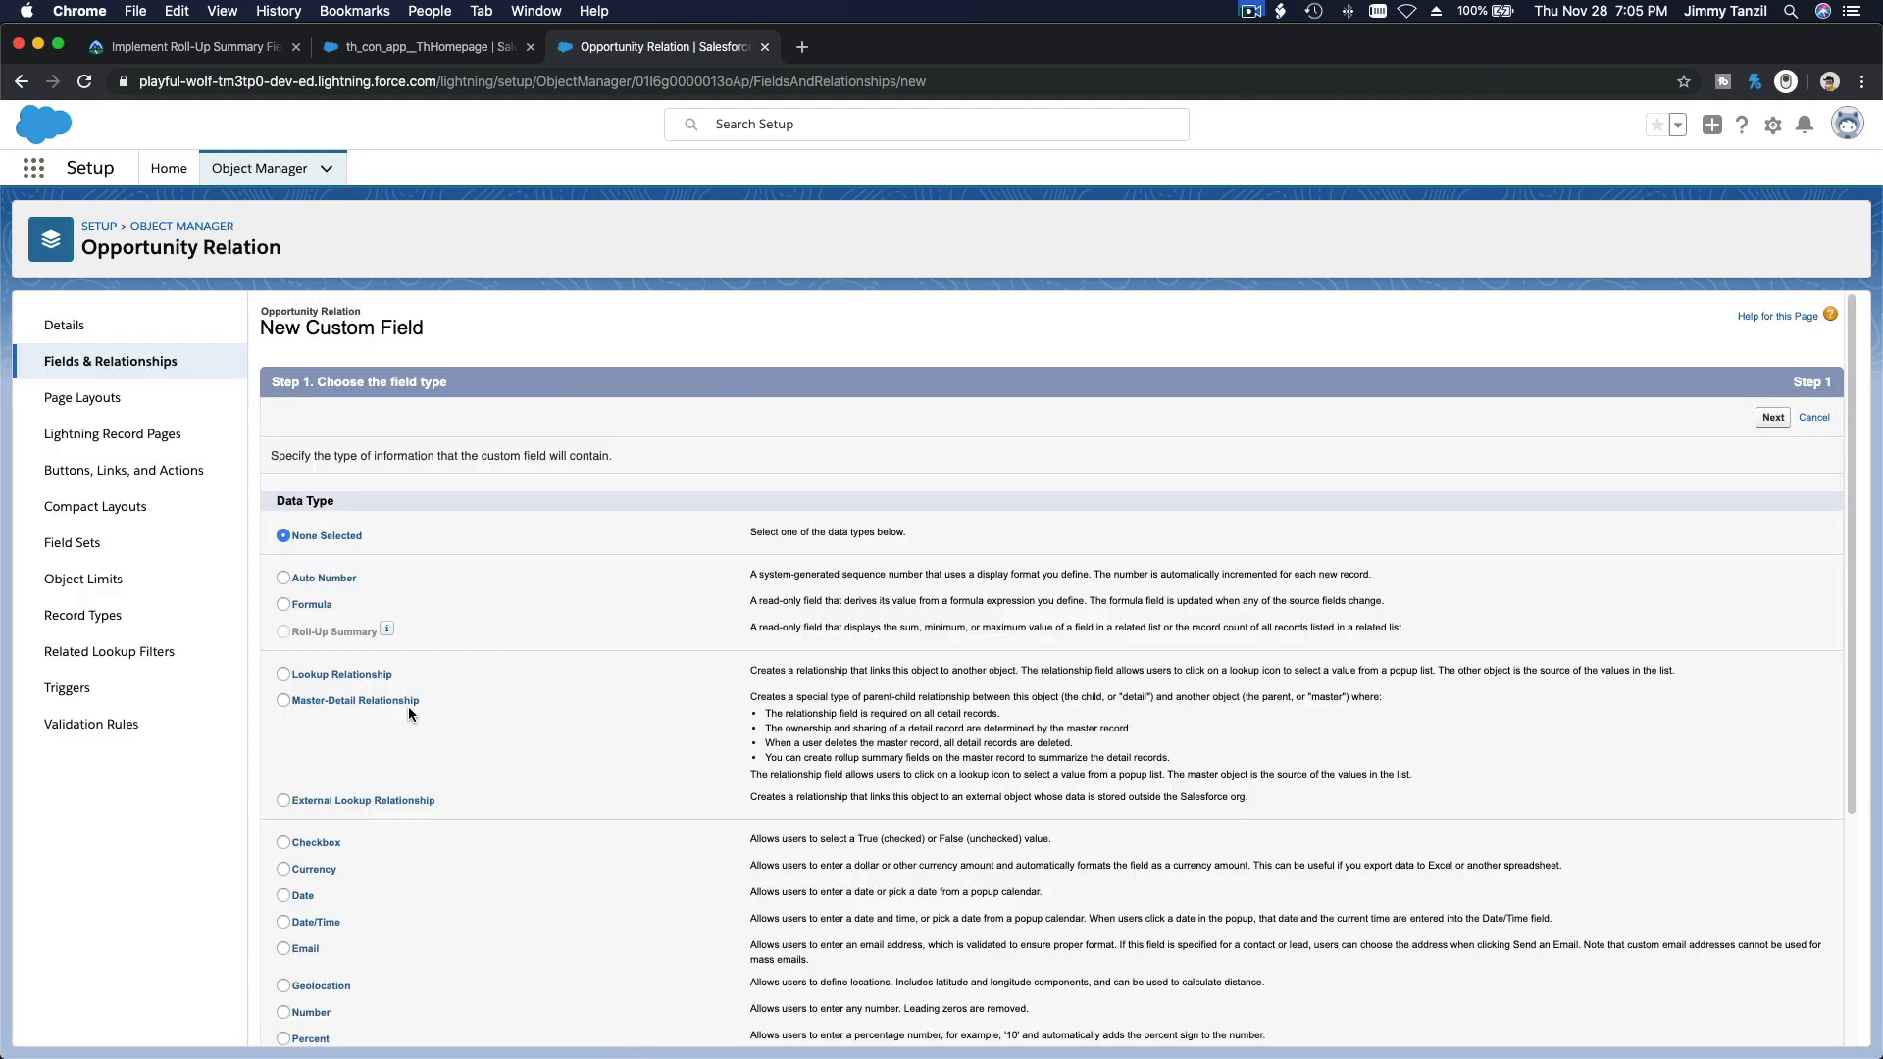
Step: Choose Master-Detail Relationship for the second field on Opportunity Relation, with Opportunity as the related object
click(406, 705)
click(1770, 420)
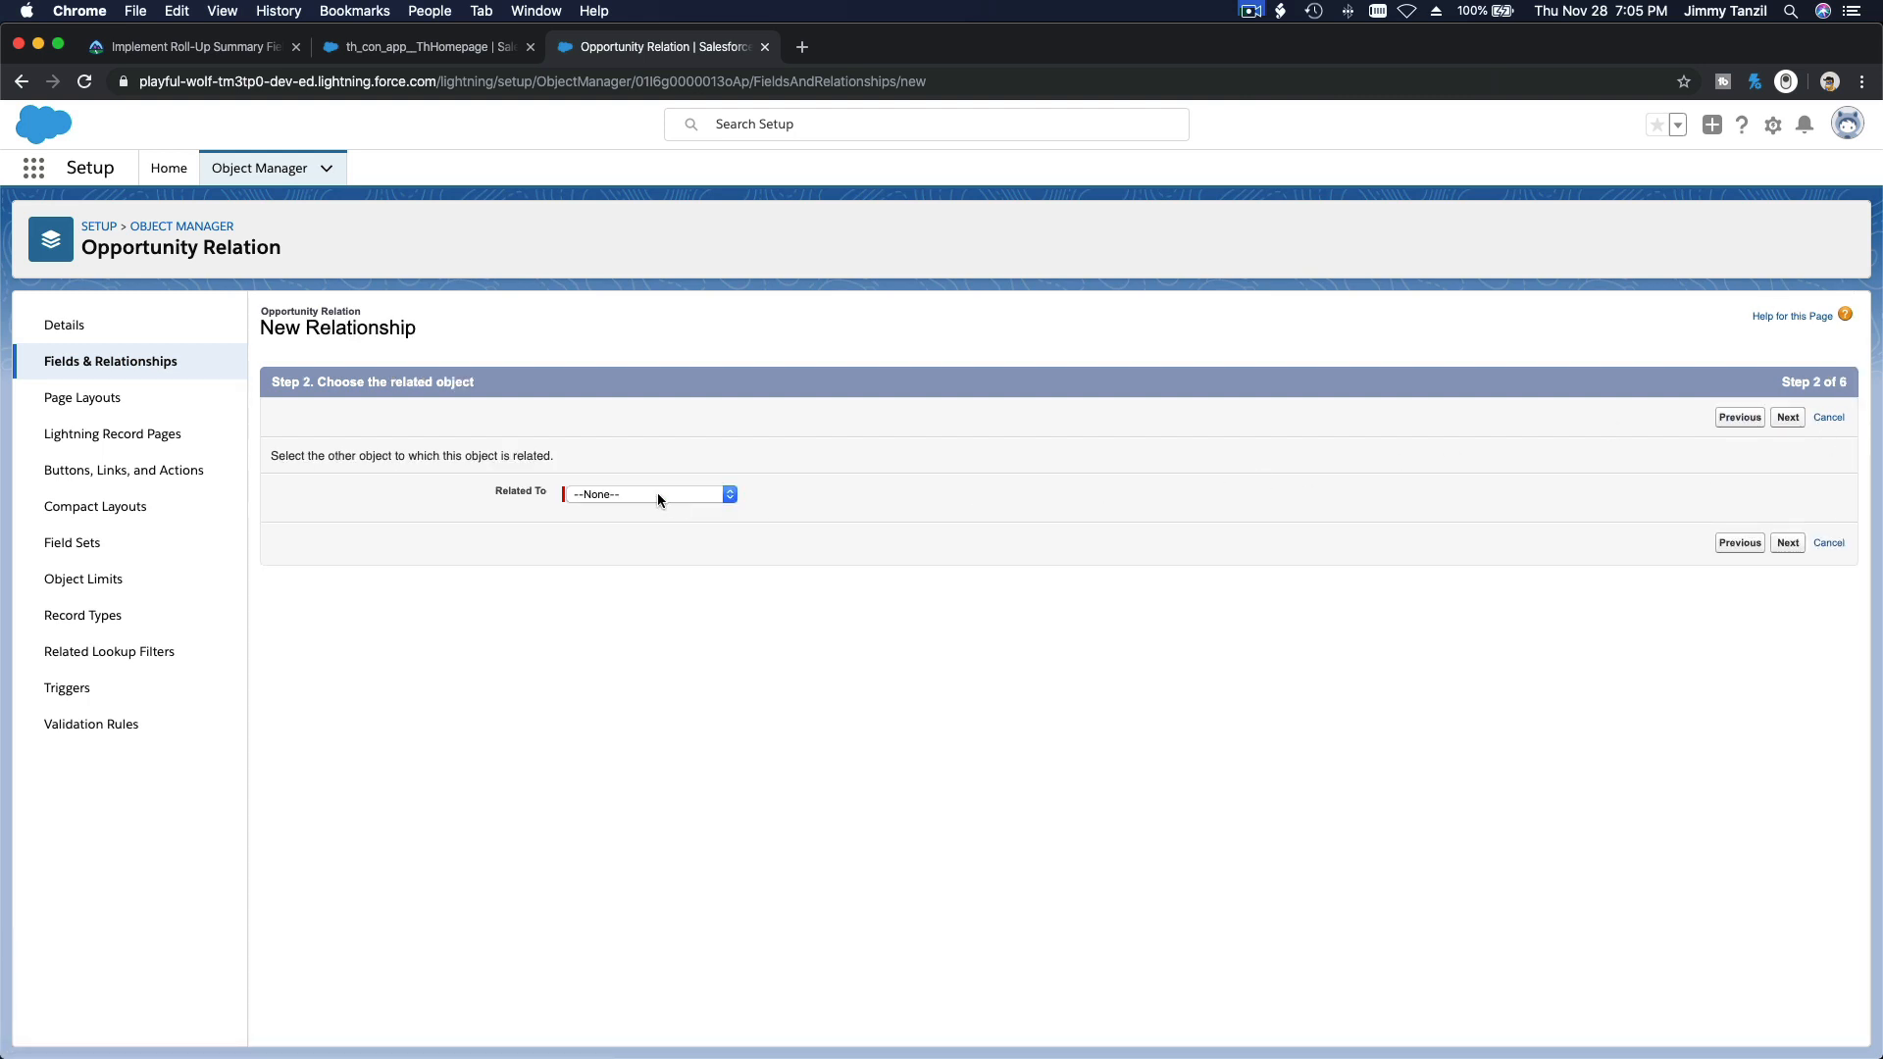
click(657, 493)
scroll(680, 698, down, 2)
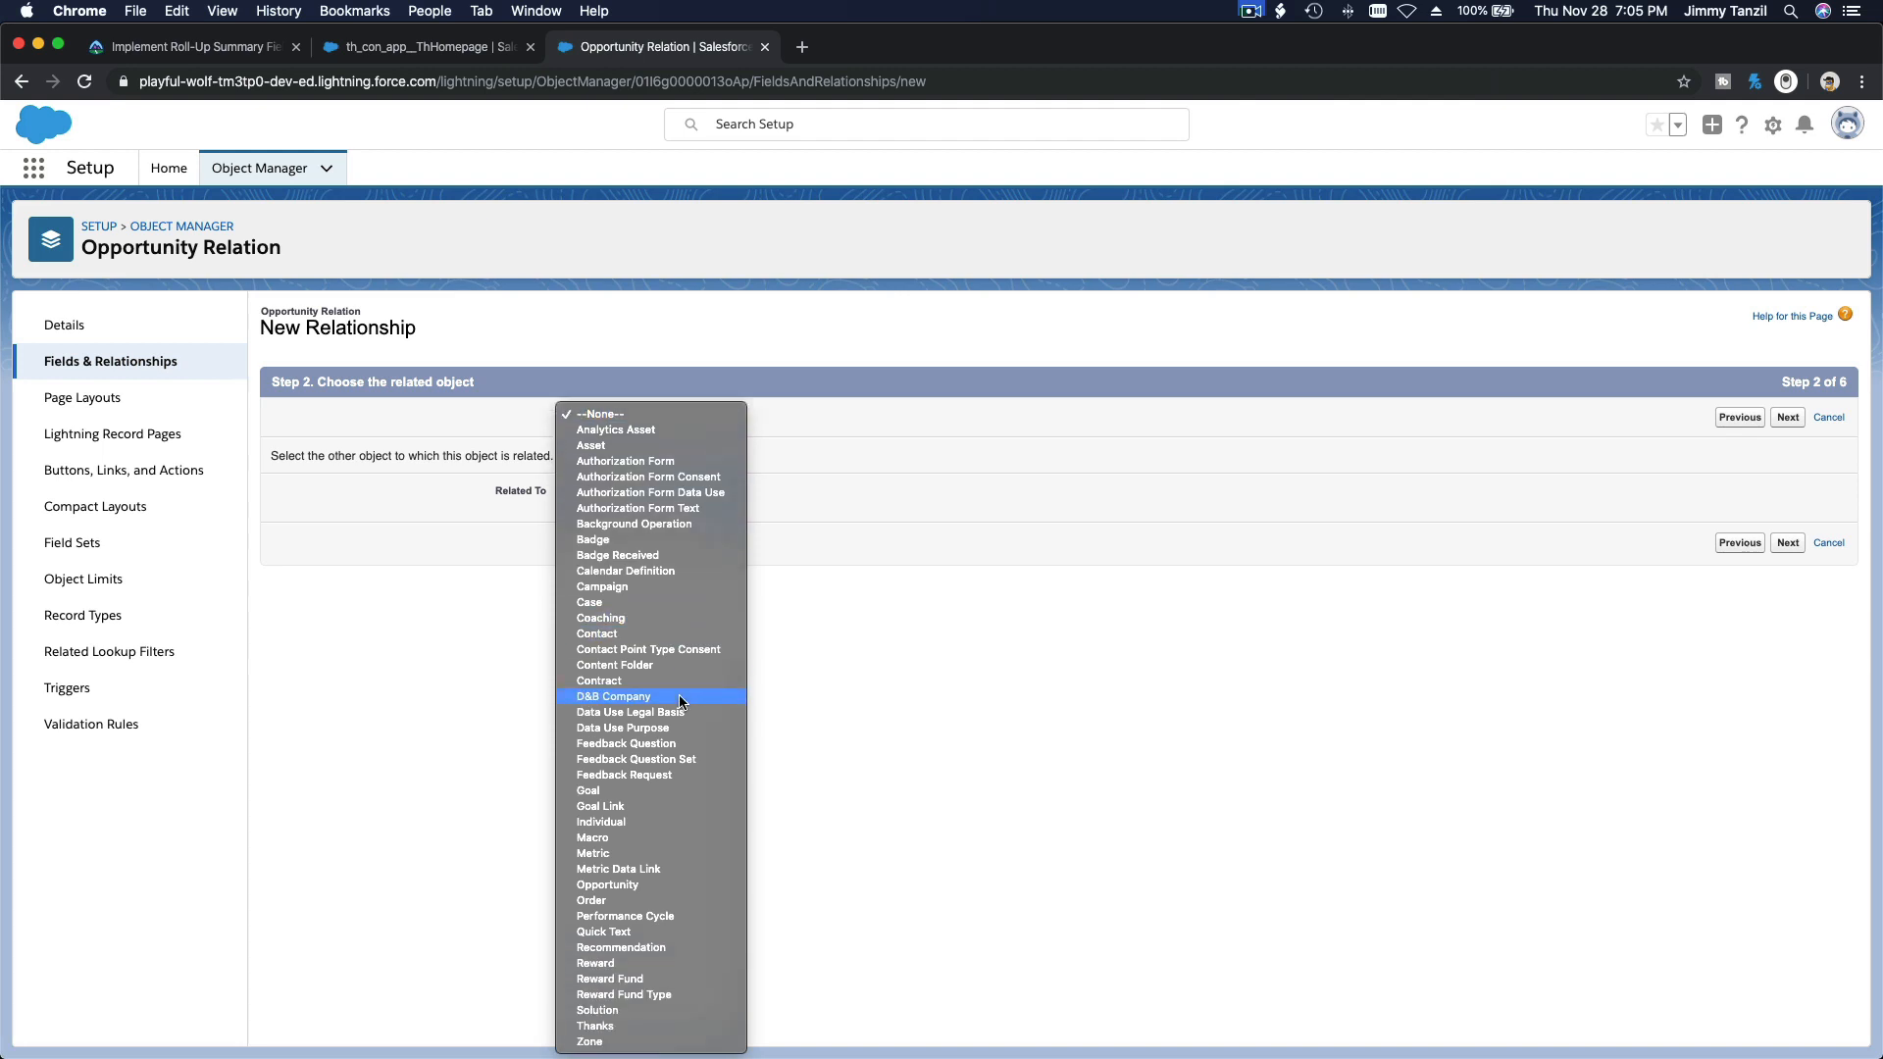
click(665, 885)
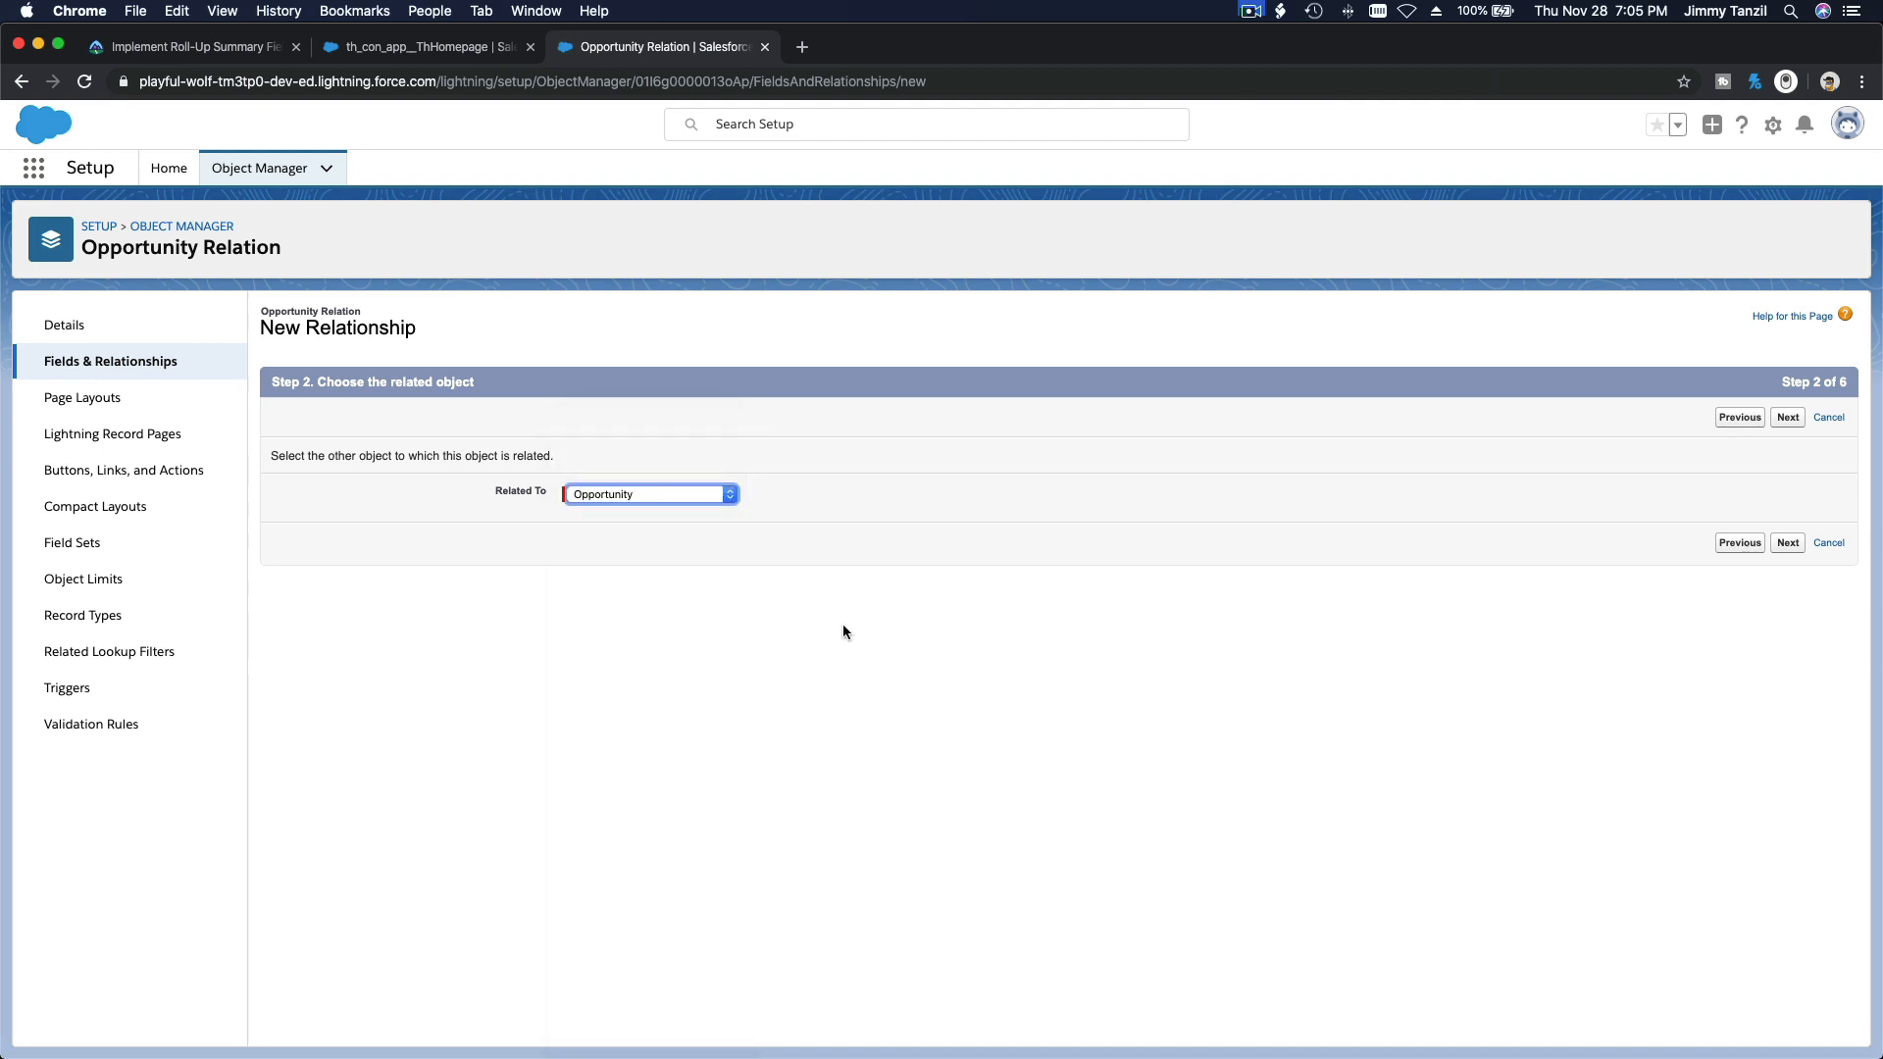
click(1788, 419)
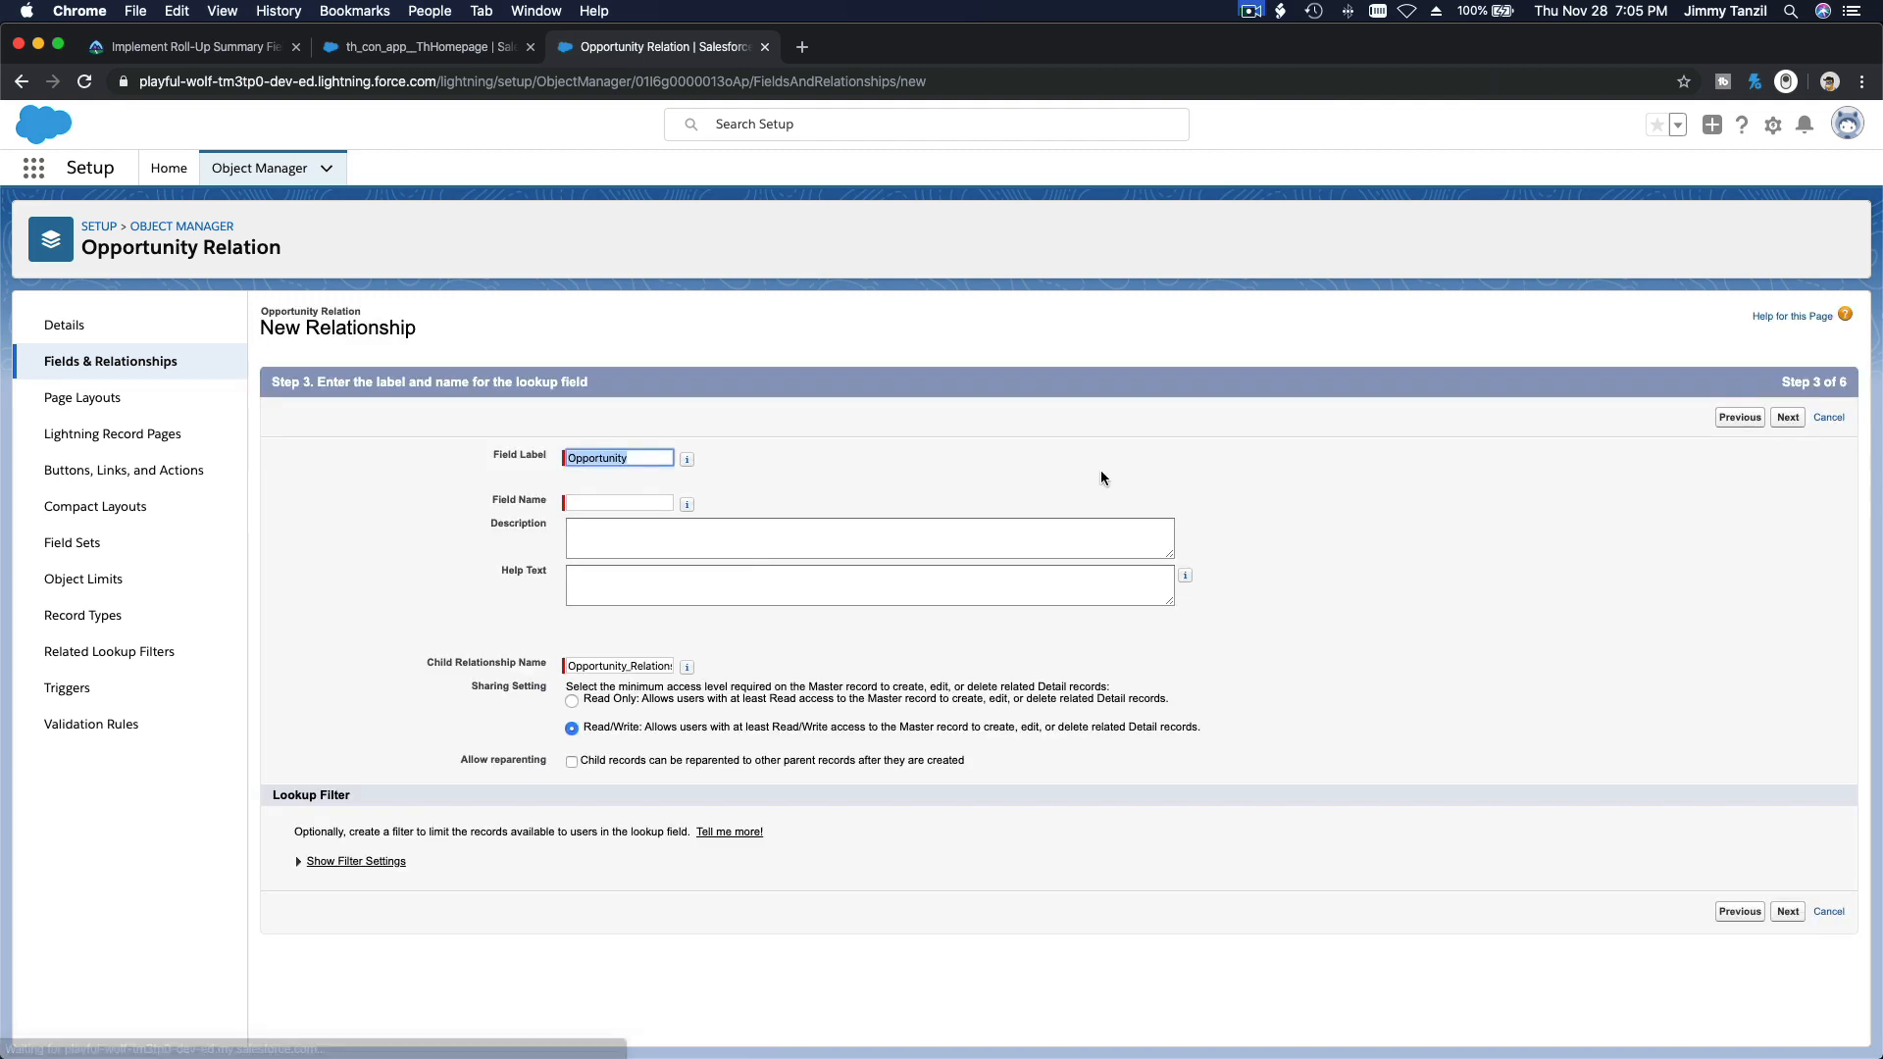
Step: Name the second relationship field Opportunity, accept the default security, page layouts and related lists, and save it
key(Tab)
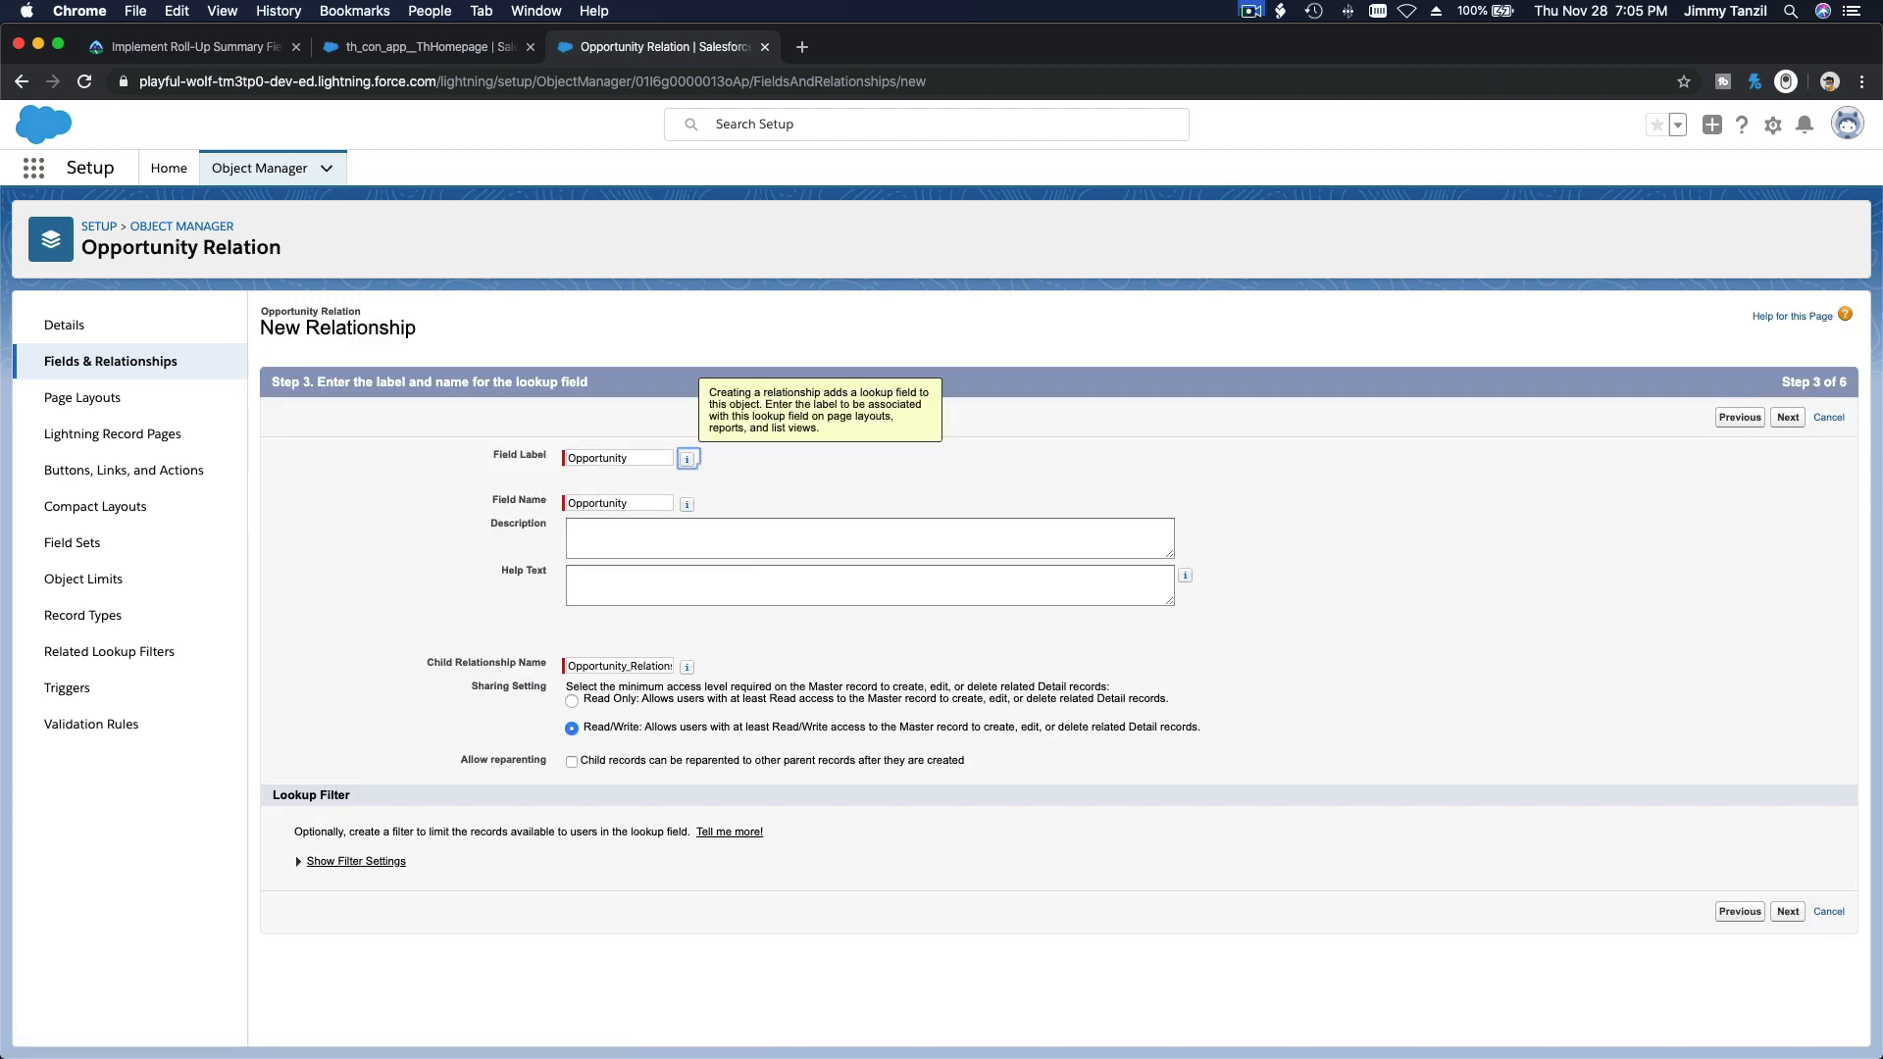
click(1788, 419)
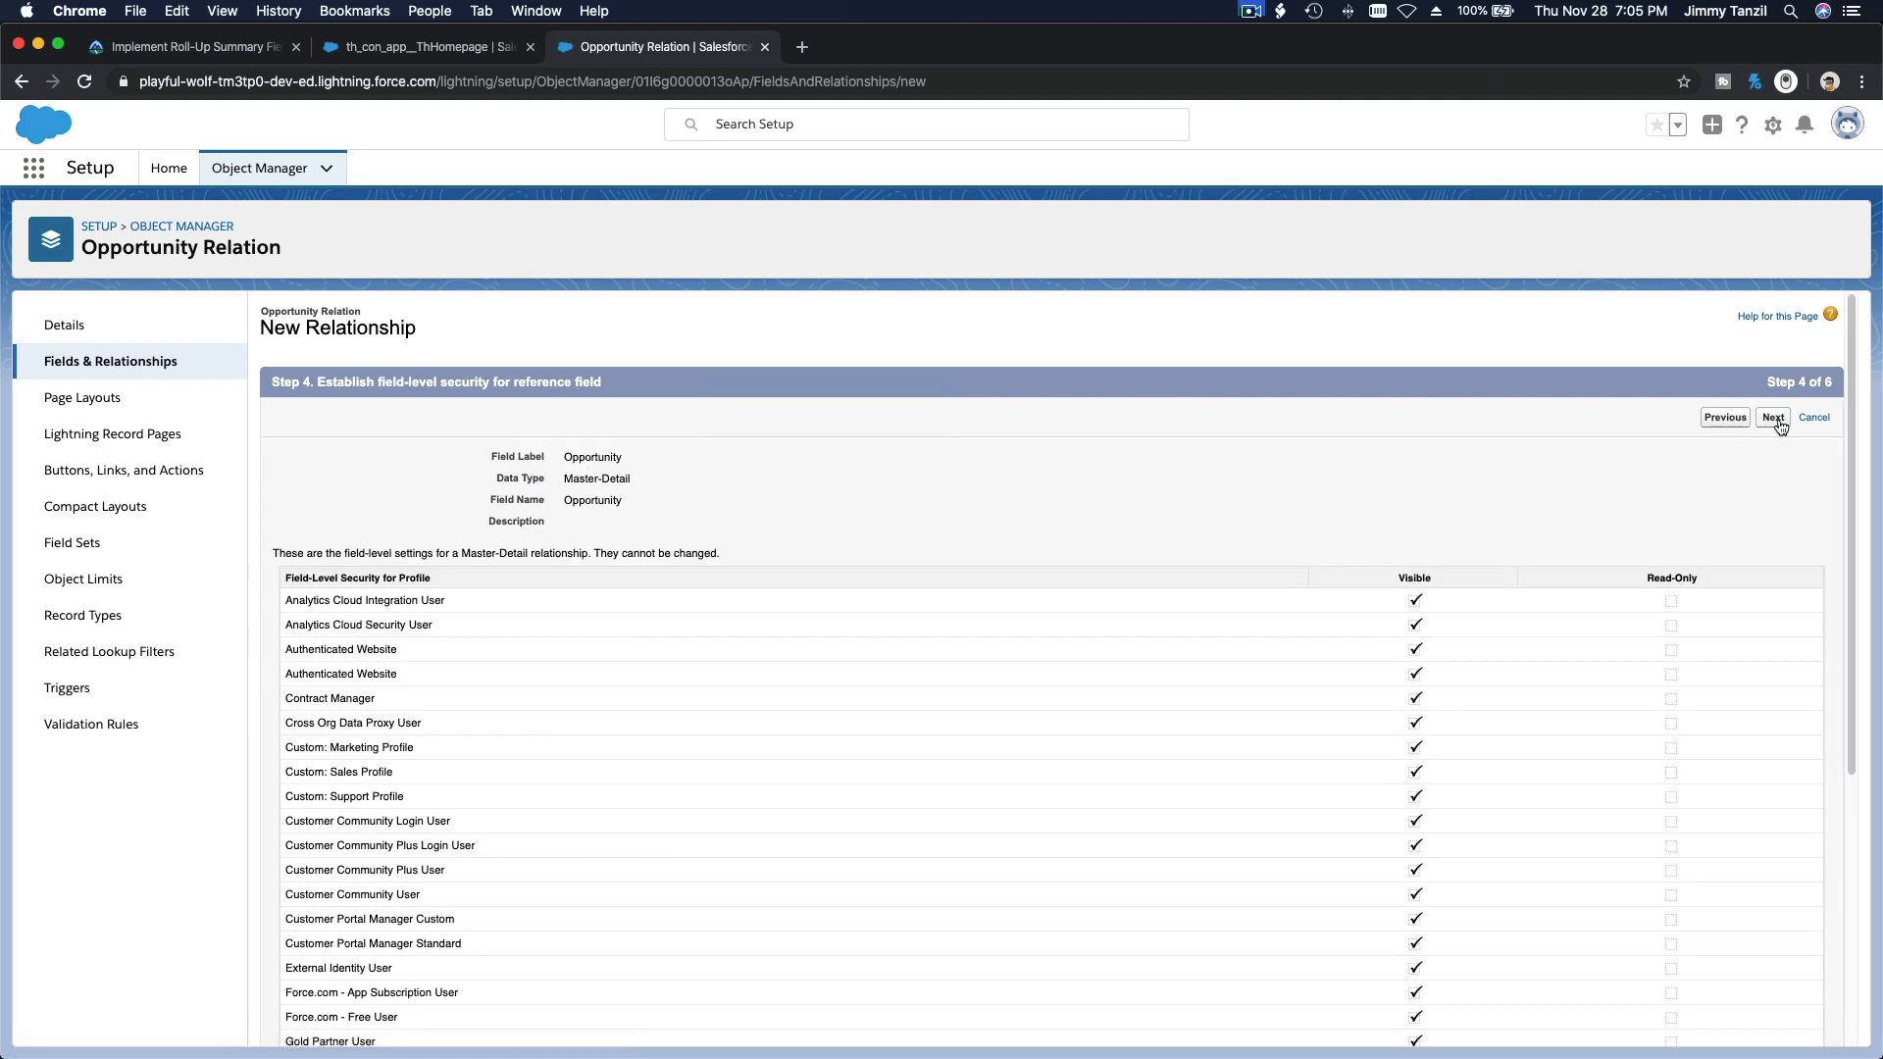
click(1776, 421)
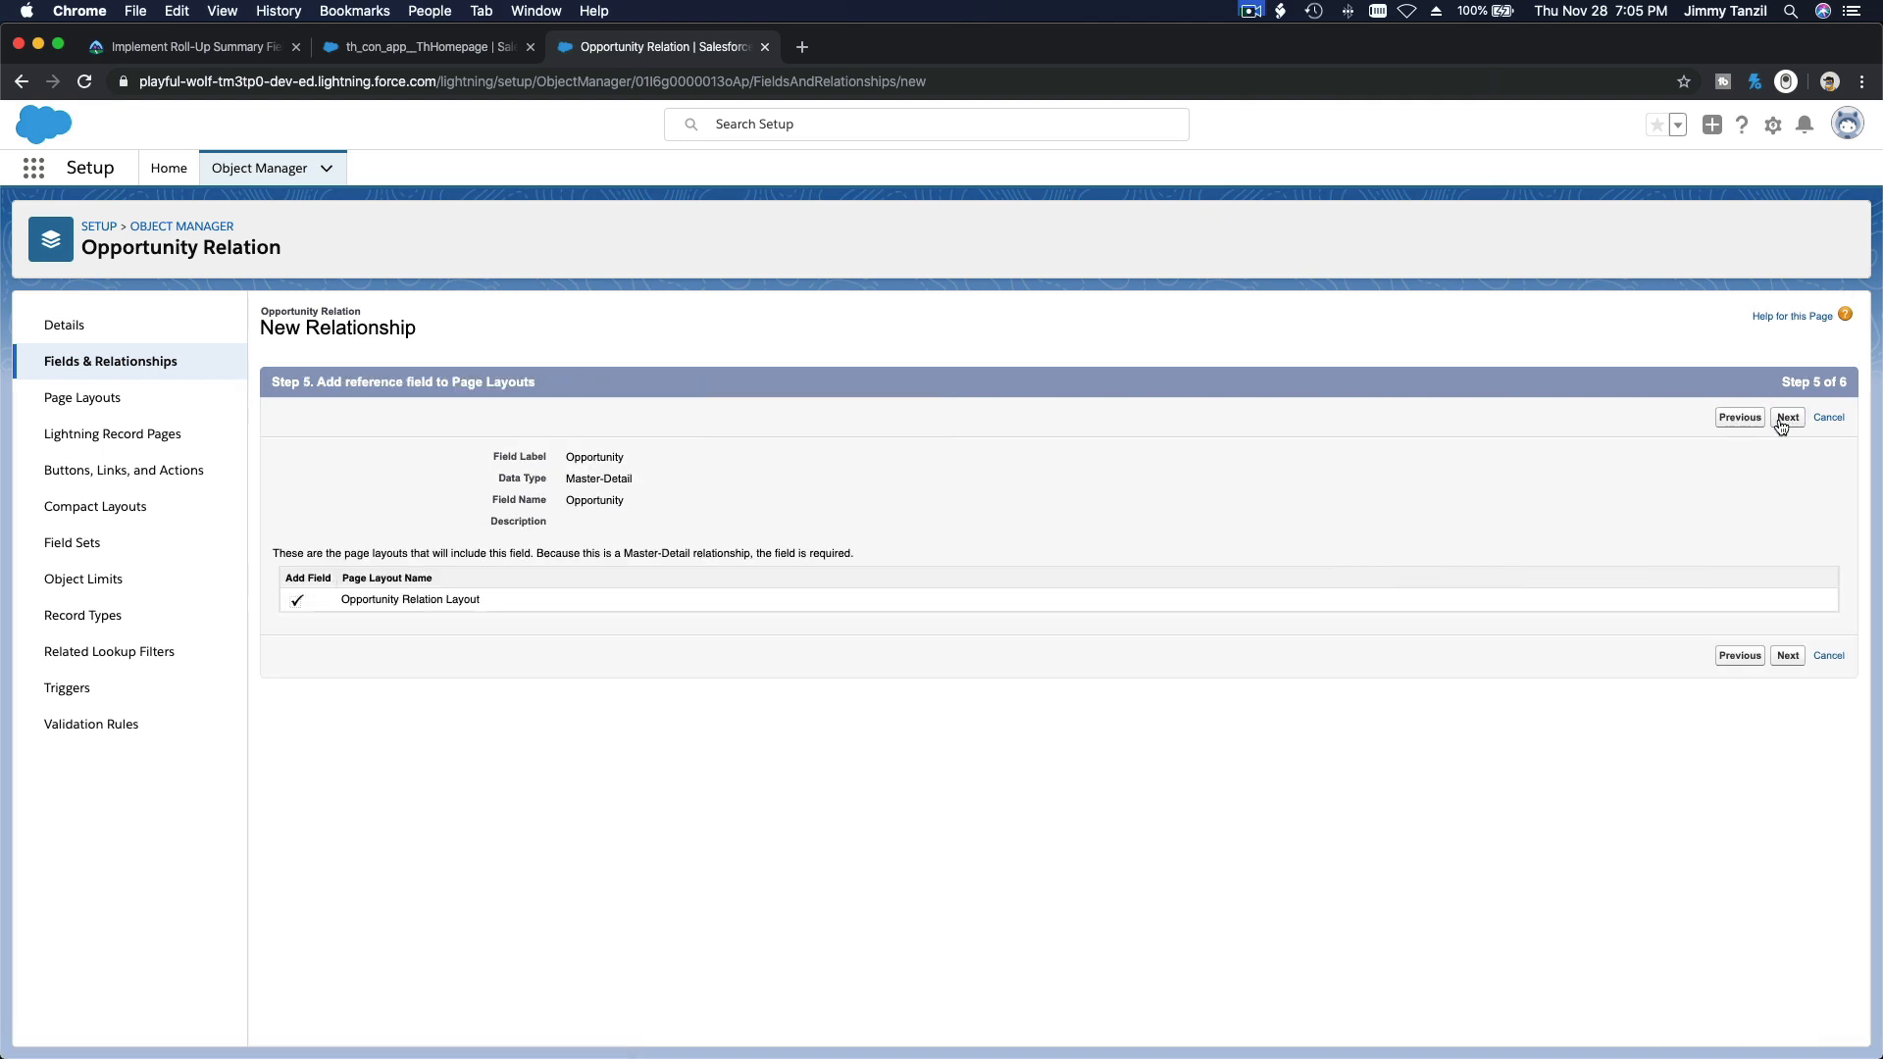
click(1781, 421)
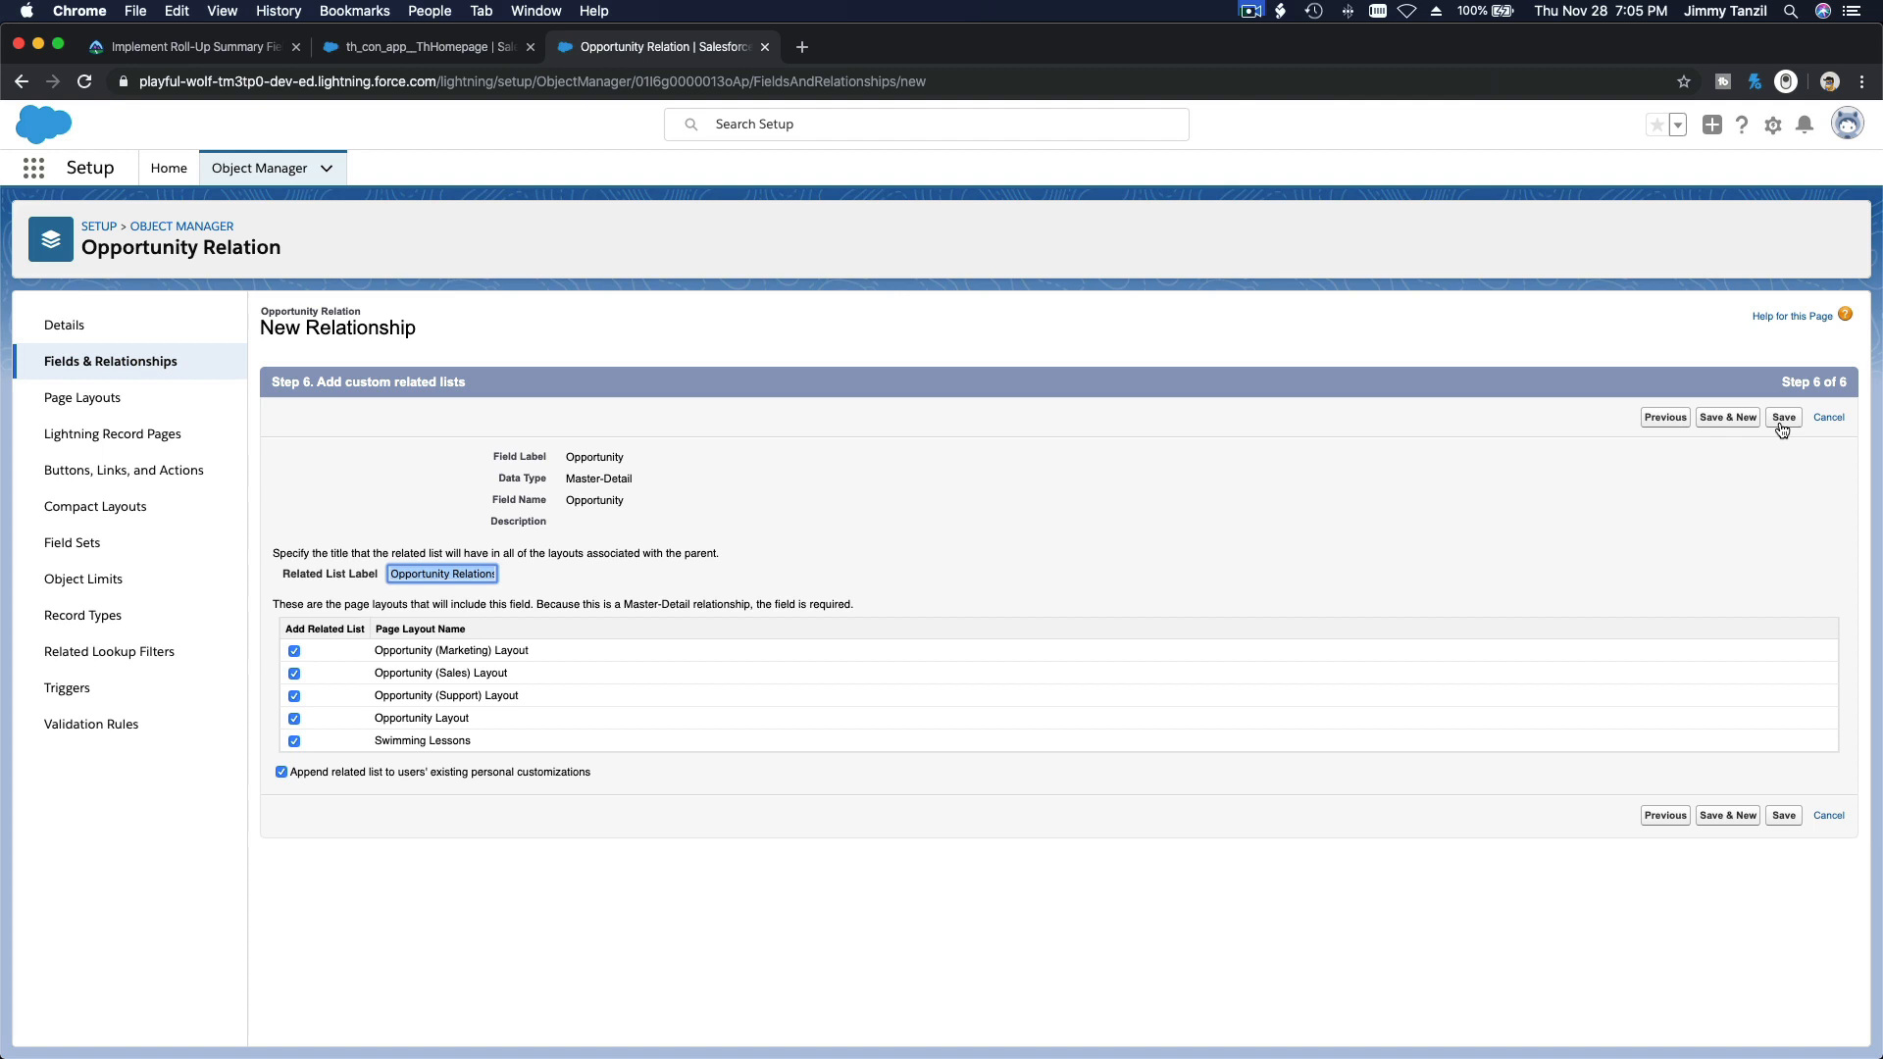
click(1781, 421)
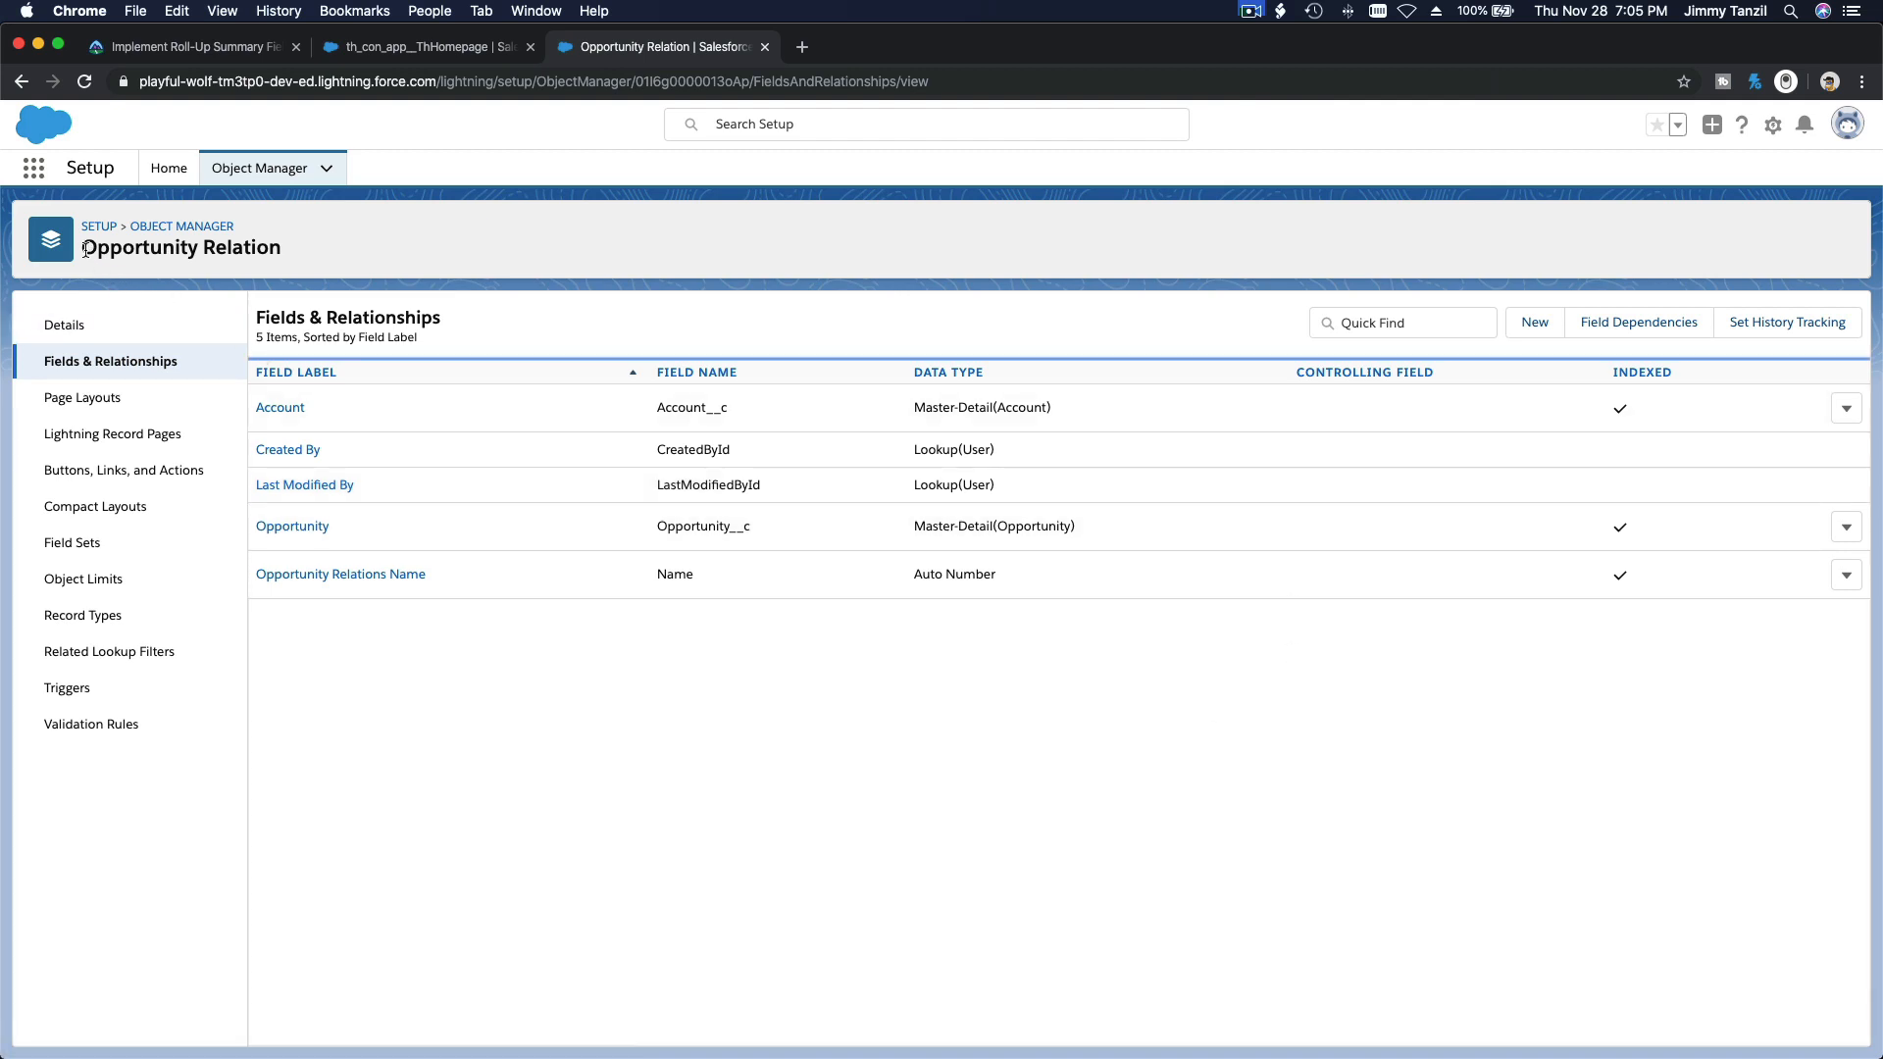
drag(85, 249, 283, 251)
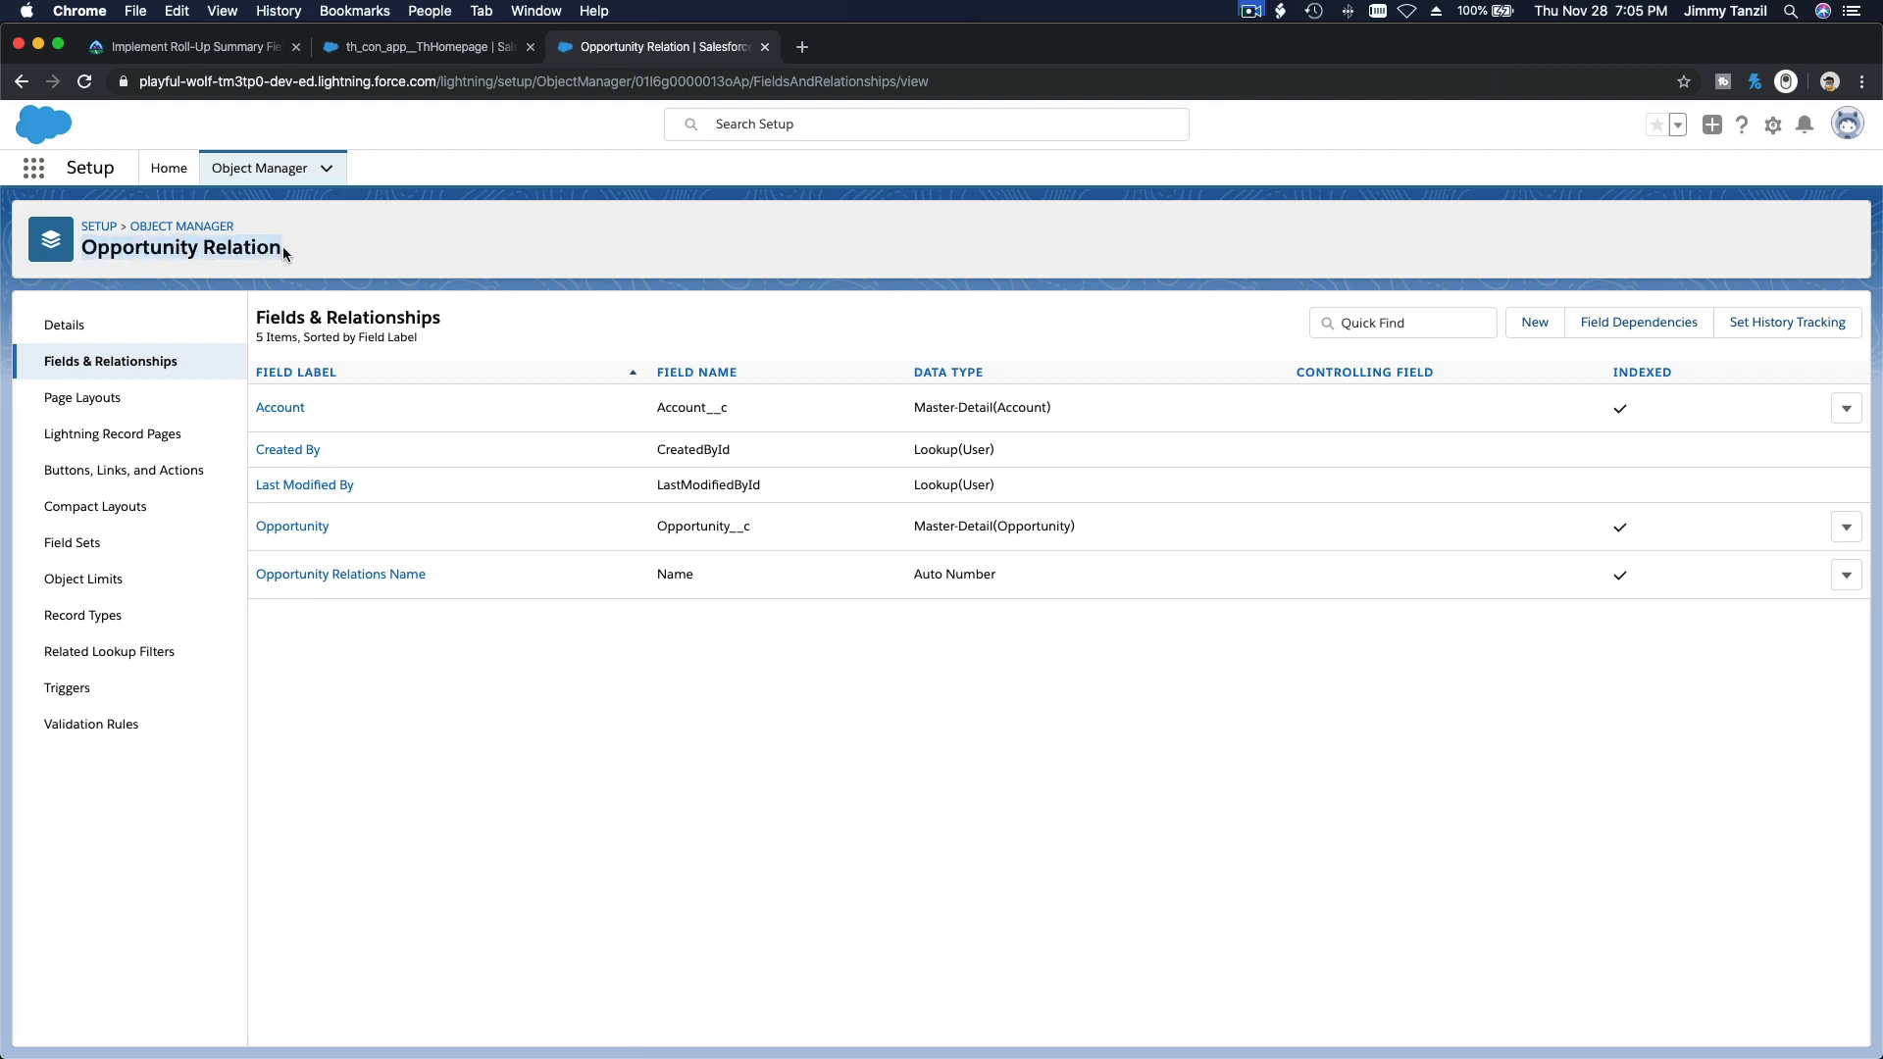
click(349, 263)
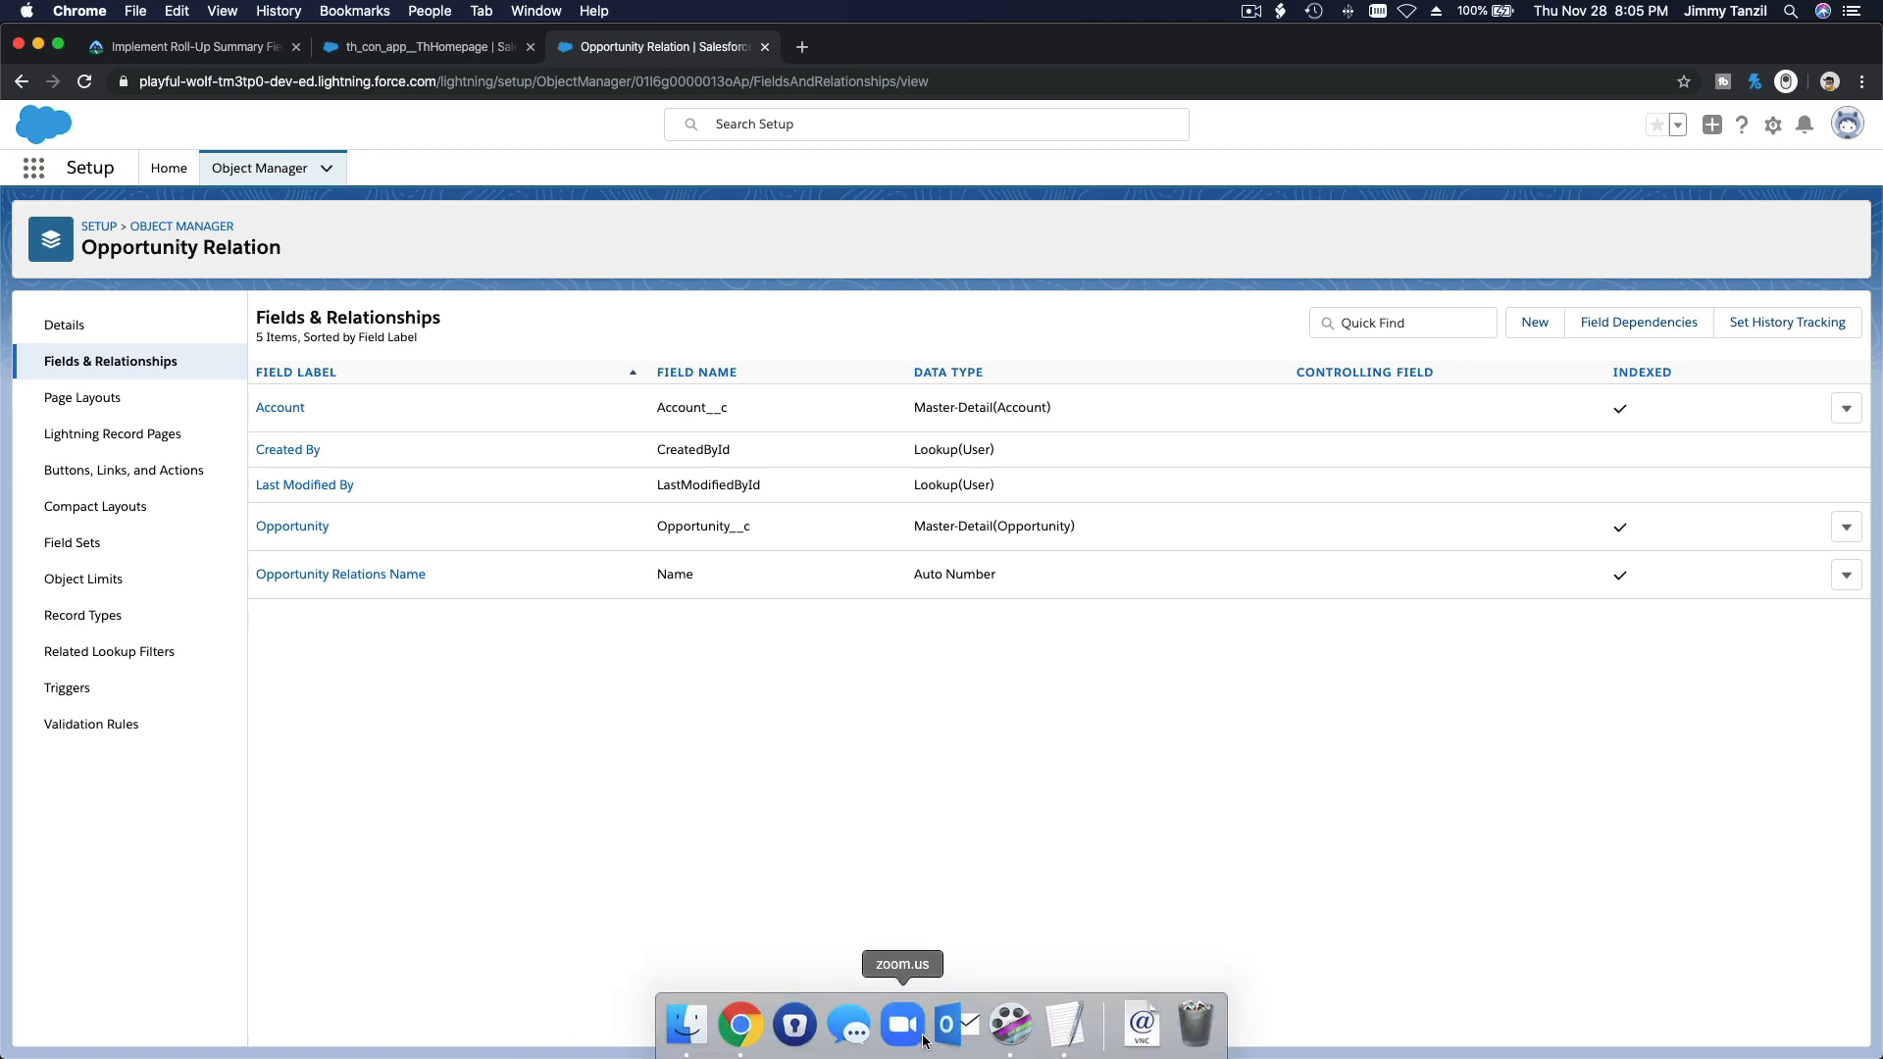
Step: Switch to the 2-Notes-Rollup notes in TextEdit and review which accounts an Opportunity relates to
click(1056, 1040)
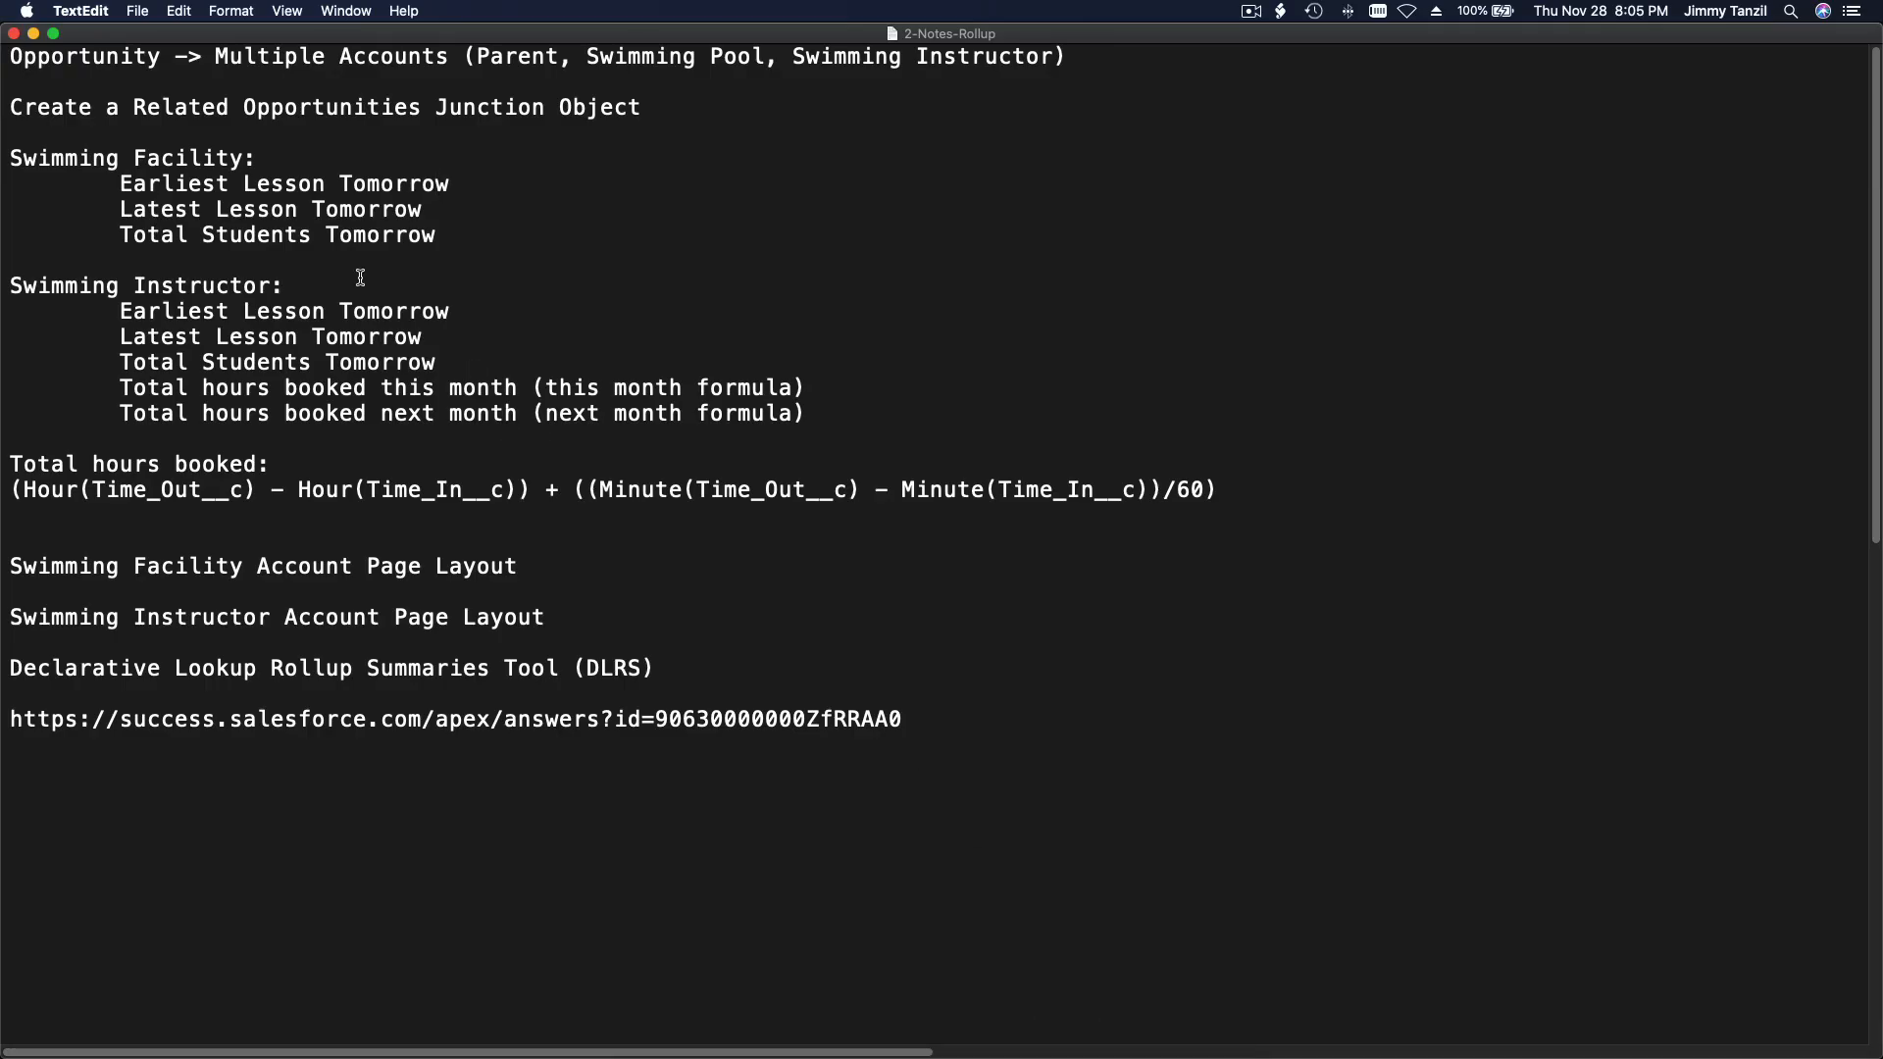
double_click(118, 55)
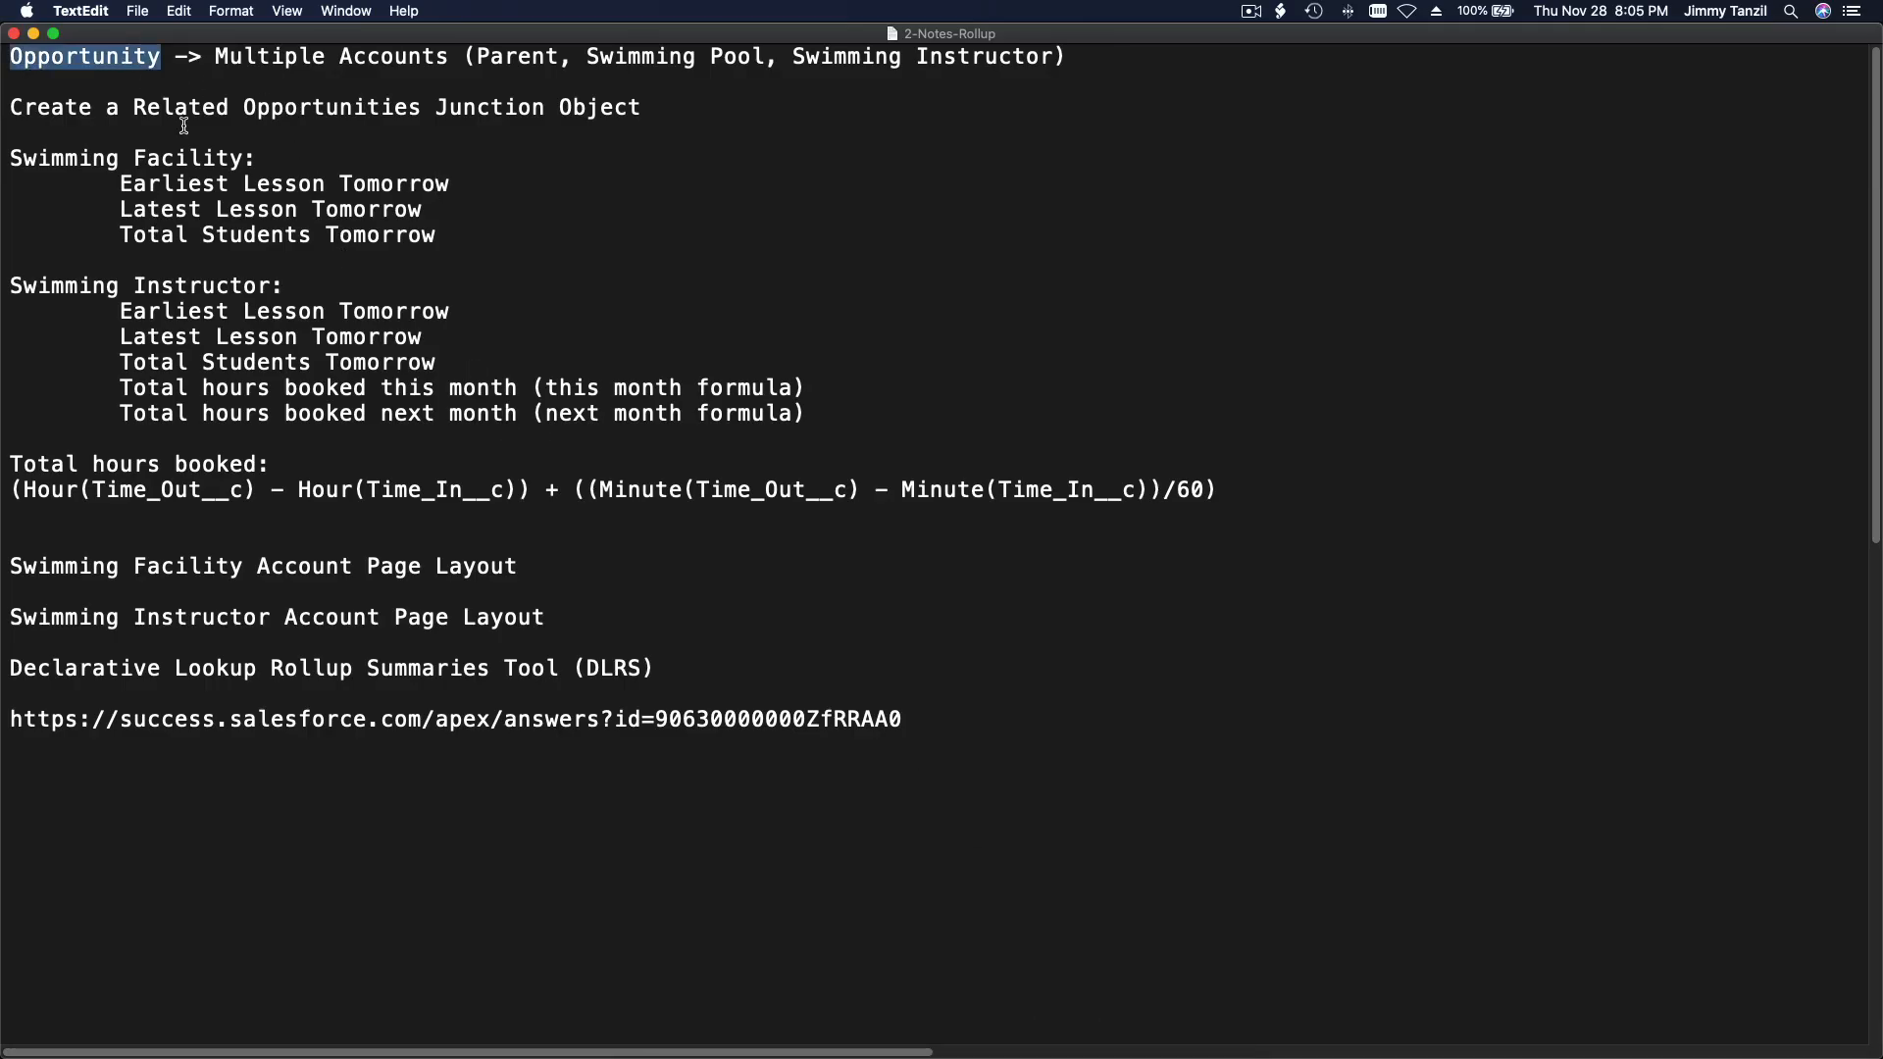
triple_click(517, 59)
click(527, 49)
double_click(528, 51)
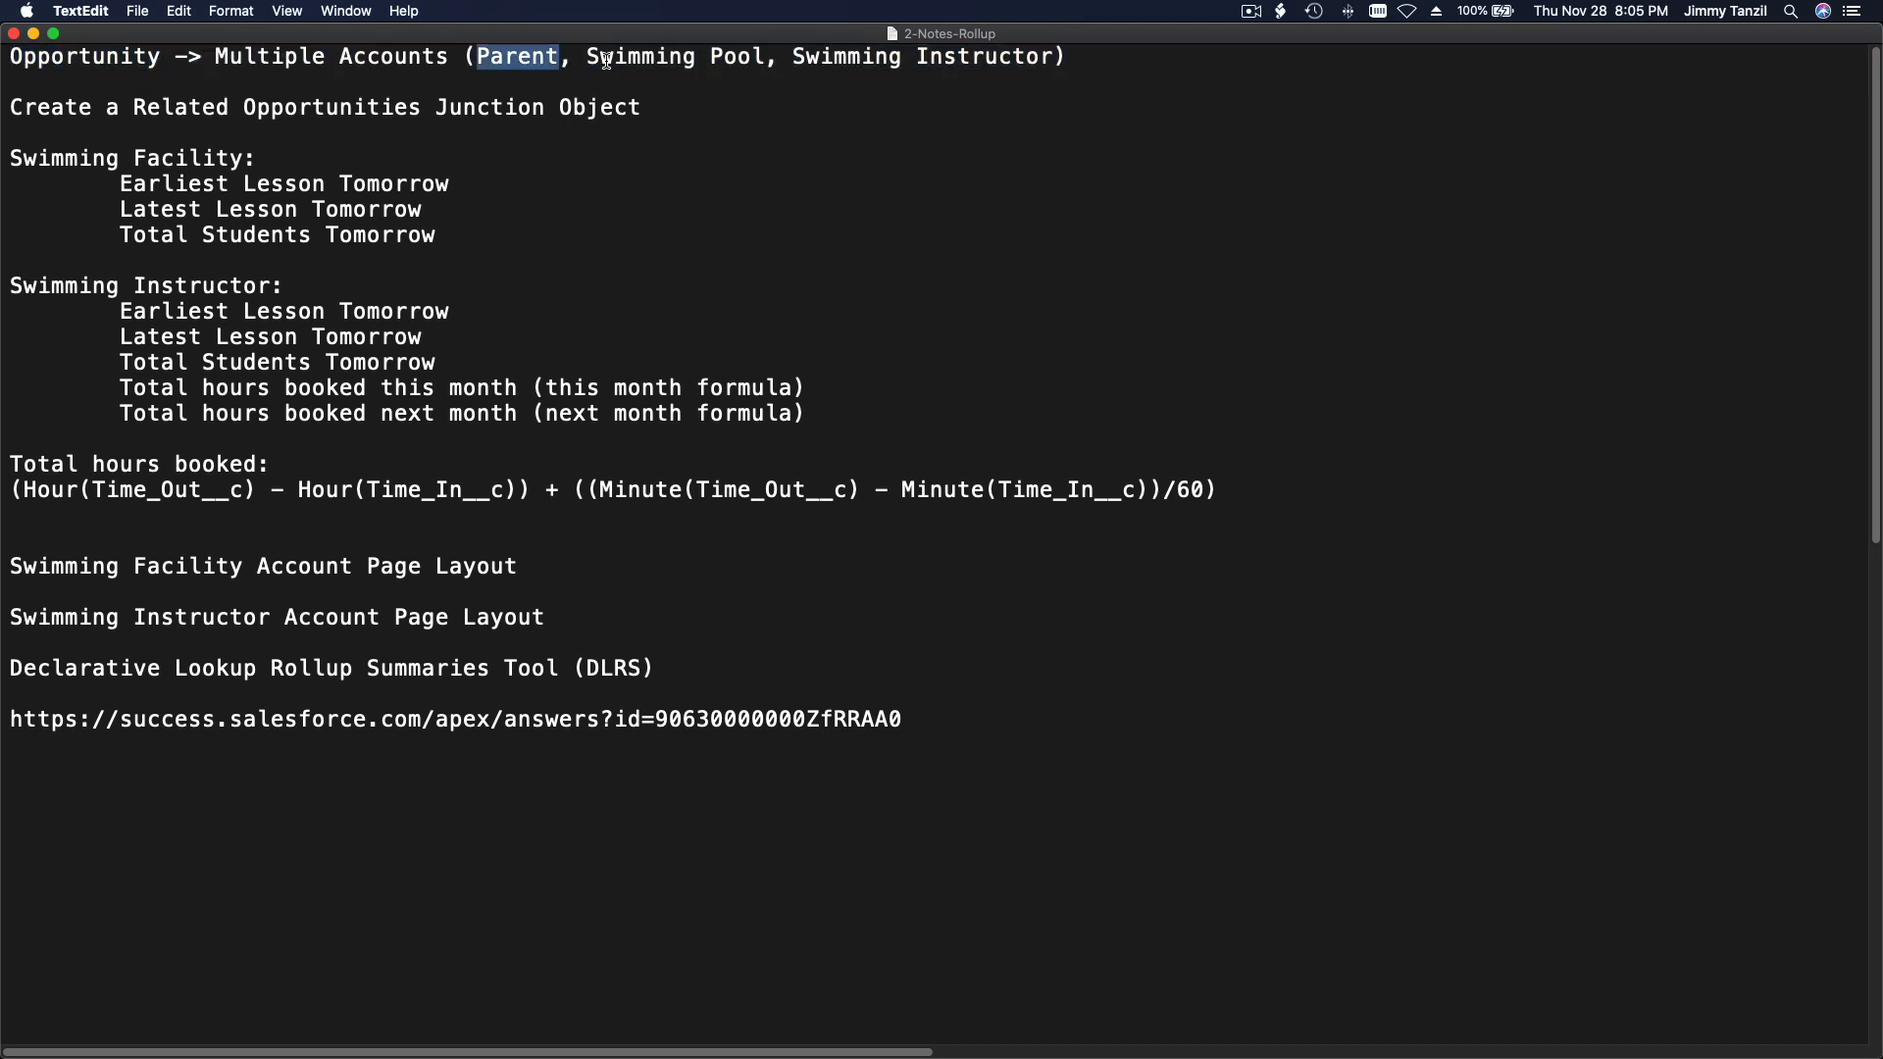
drag(587, 59, 1053, 63)
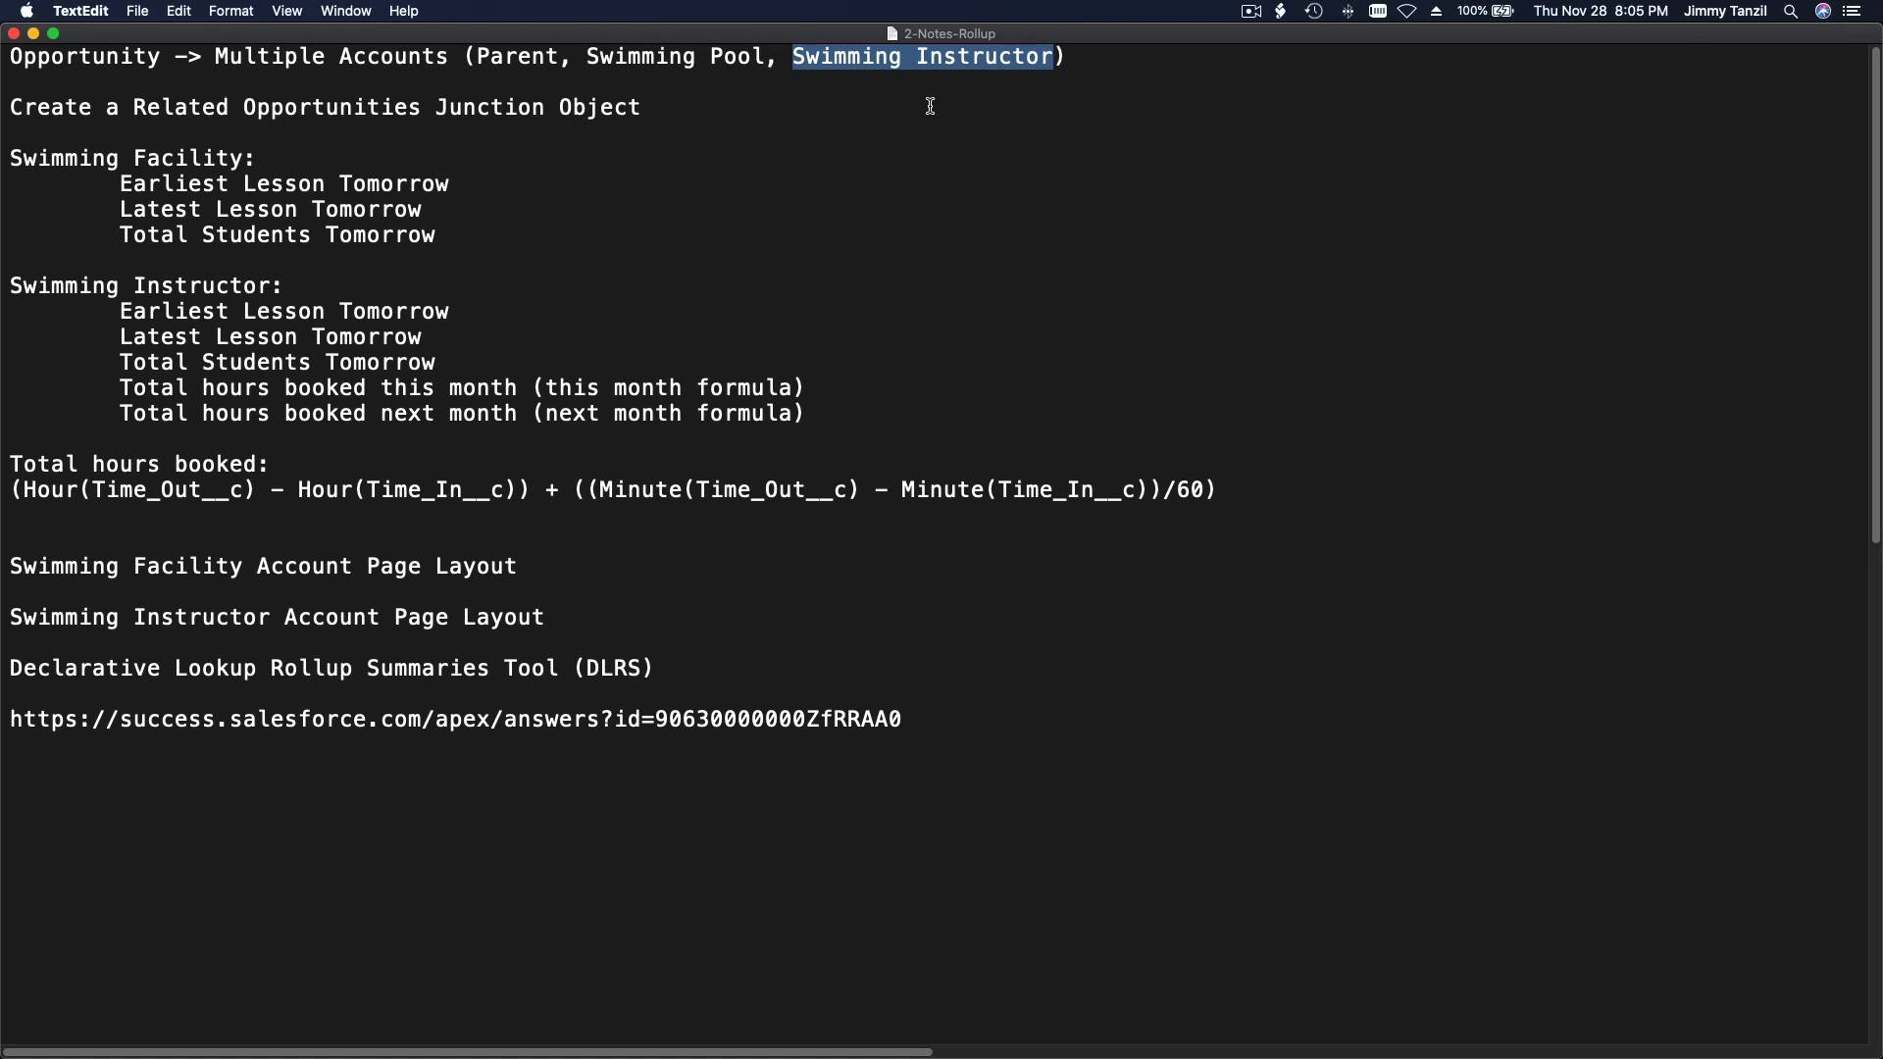
triple_click(920, 57)
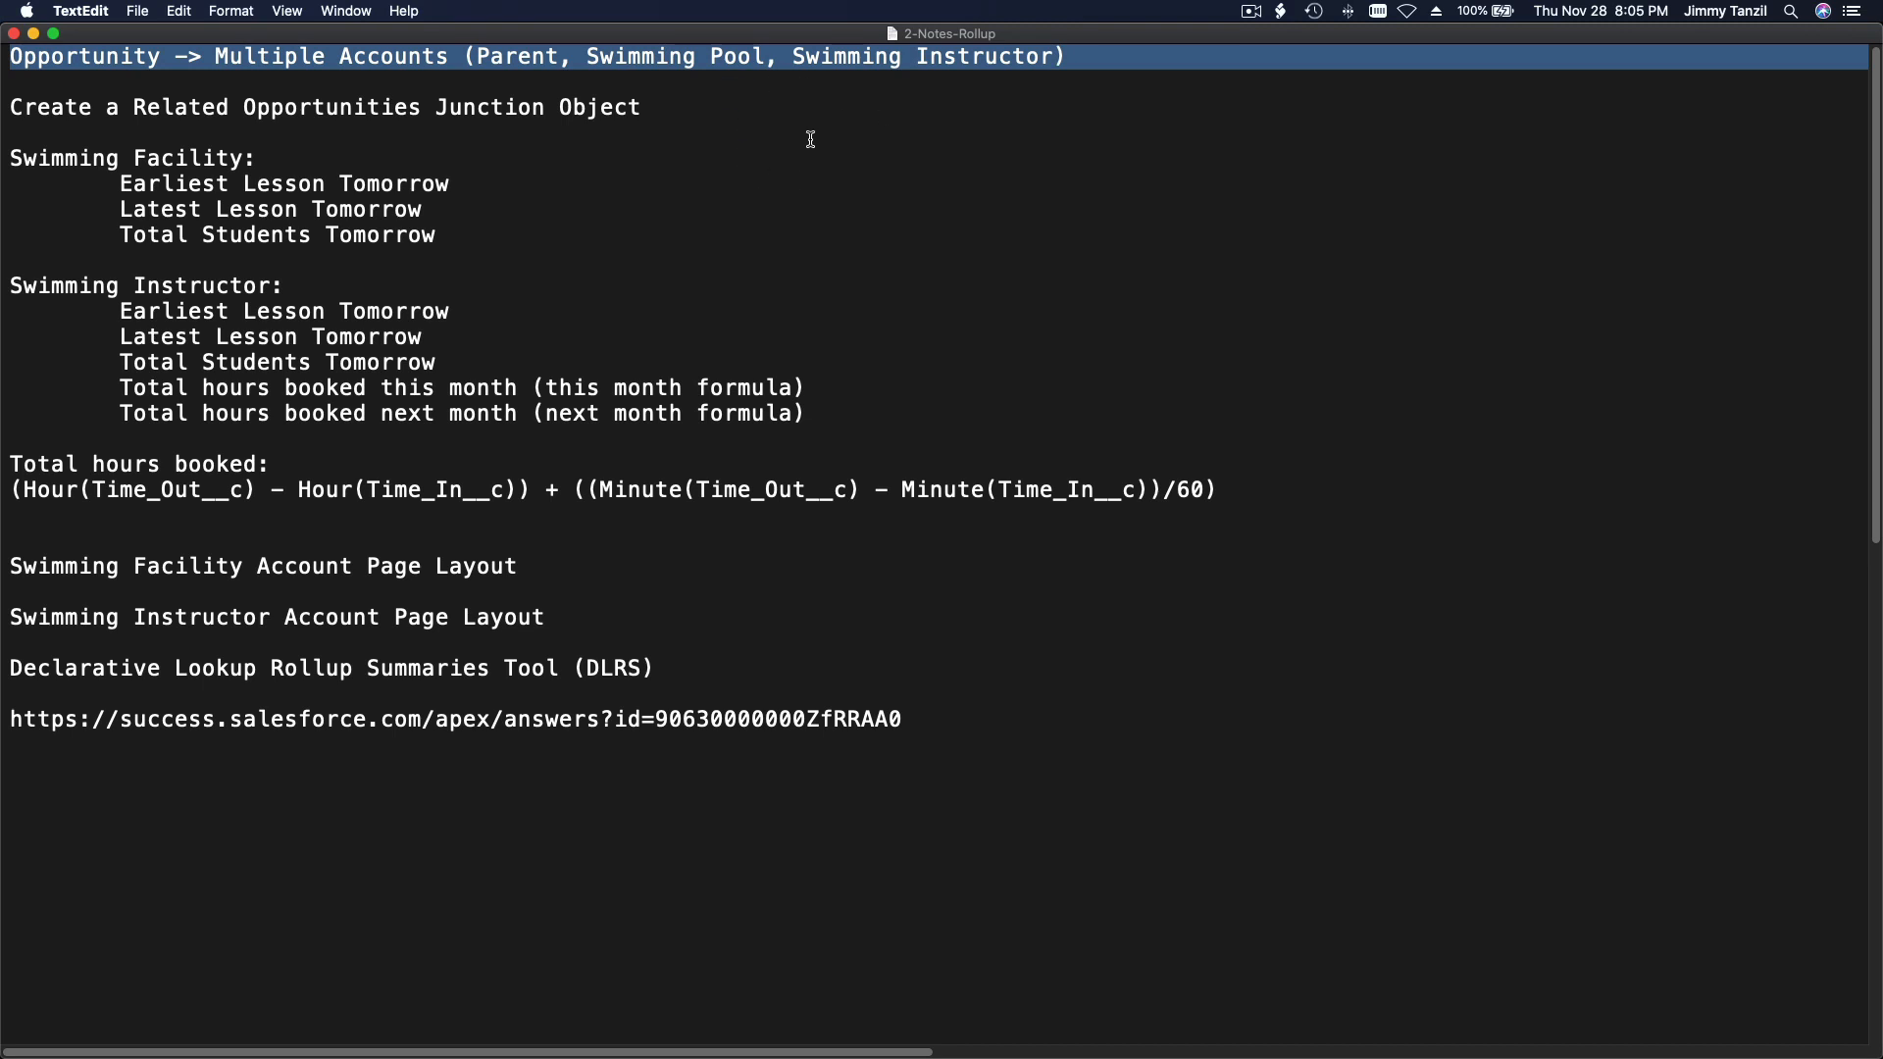
Step: Review the notes on the Swimming Facility roll-ups and the Related Opportunities junction object
click(368, 188)
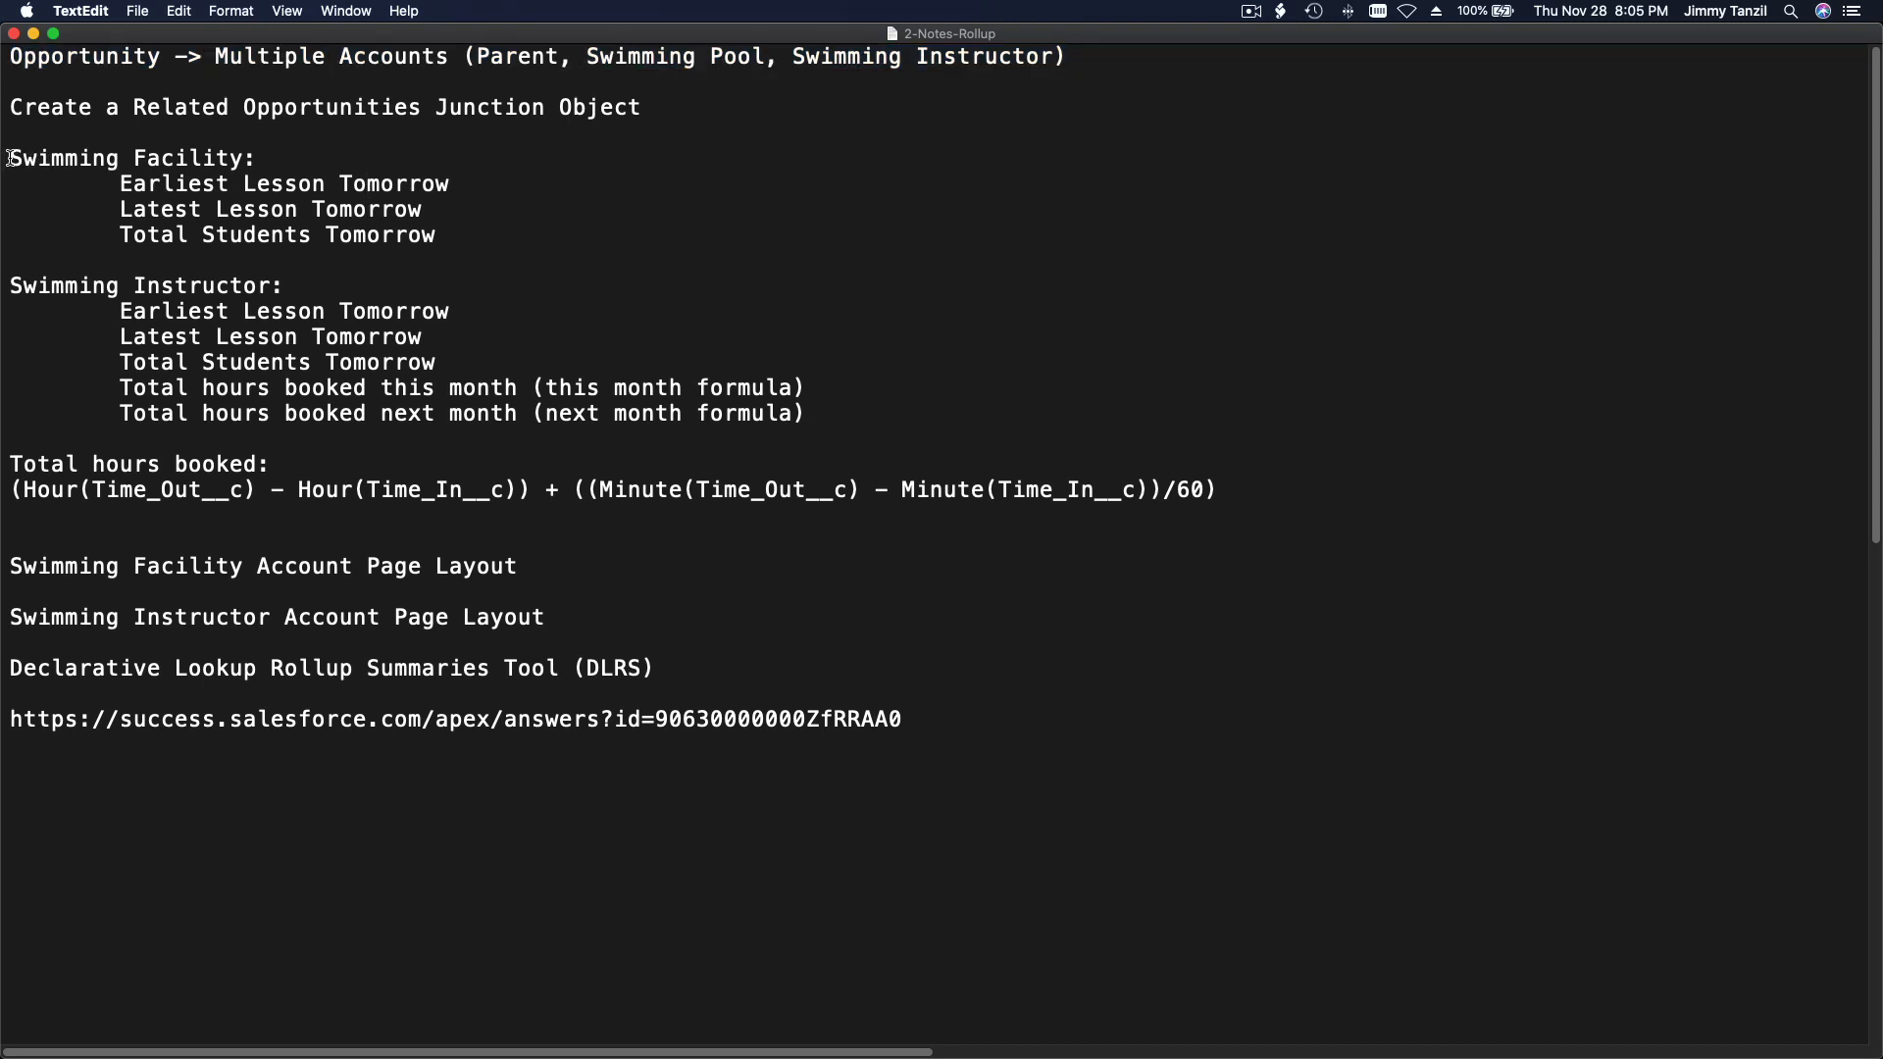
drag(8, 158, 49, 252)
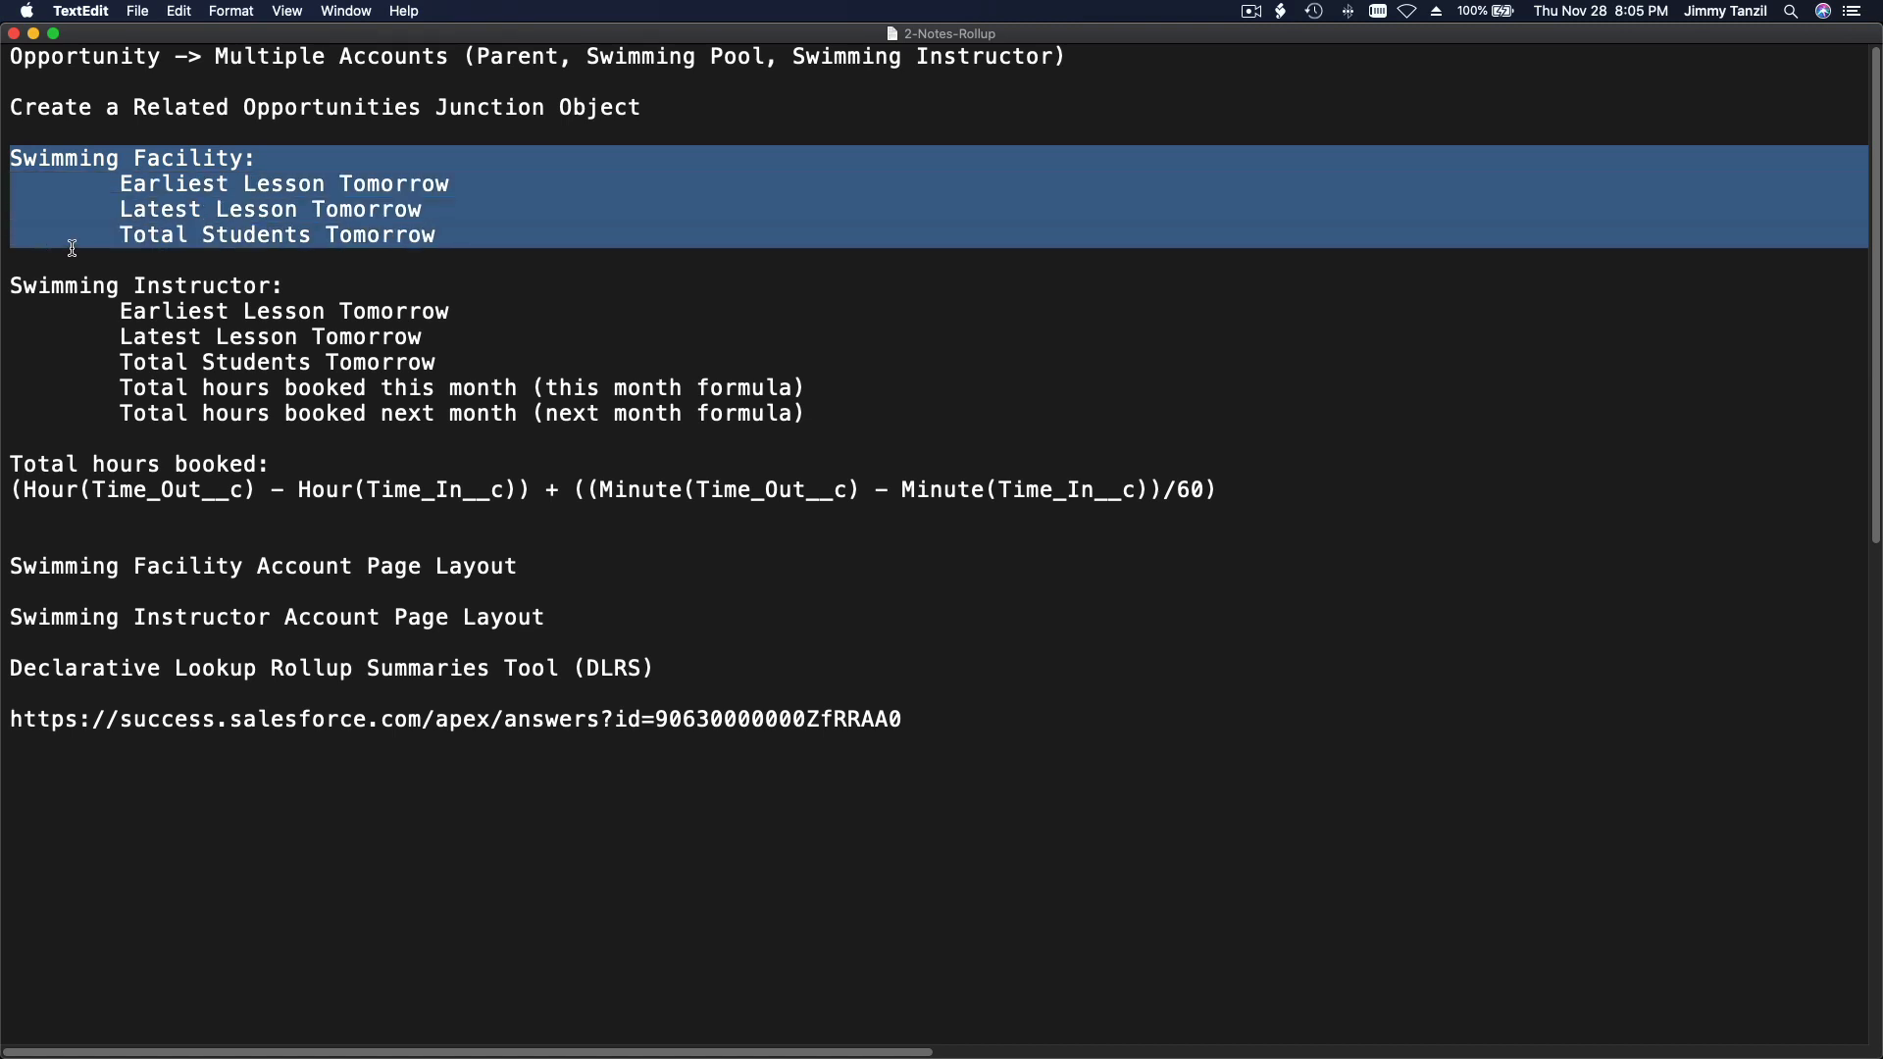
click(465, 207)
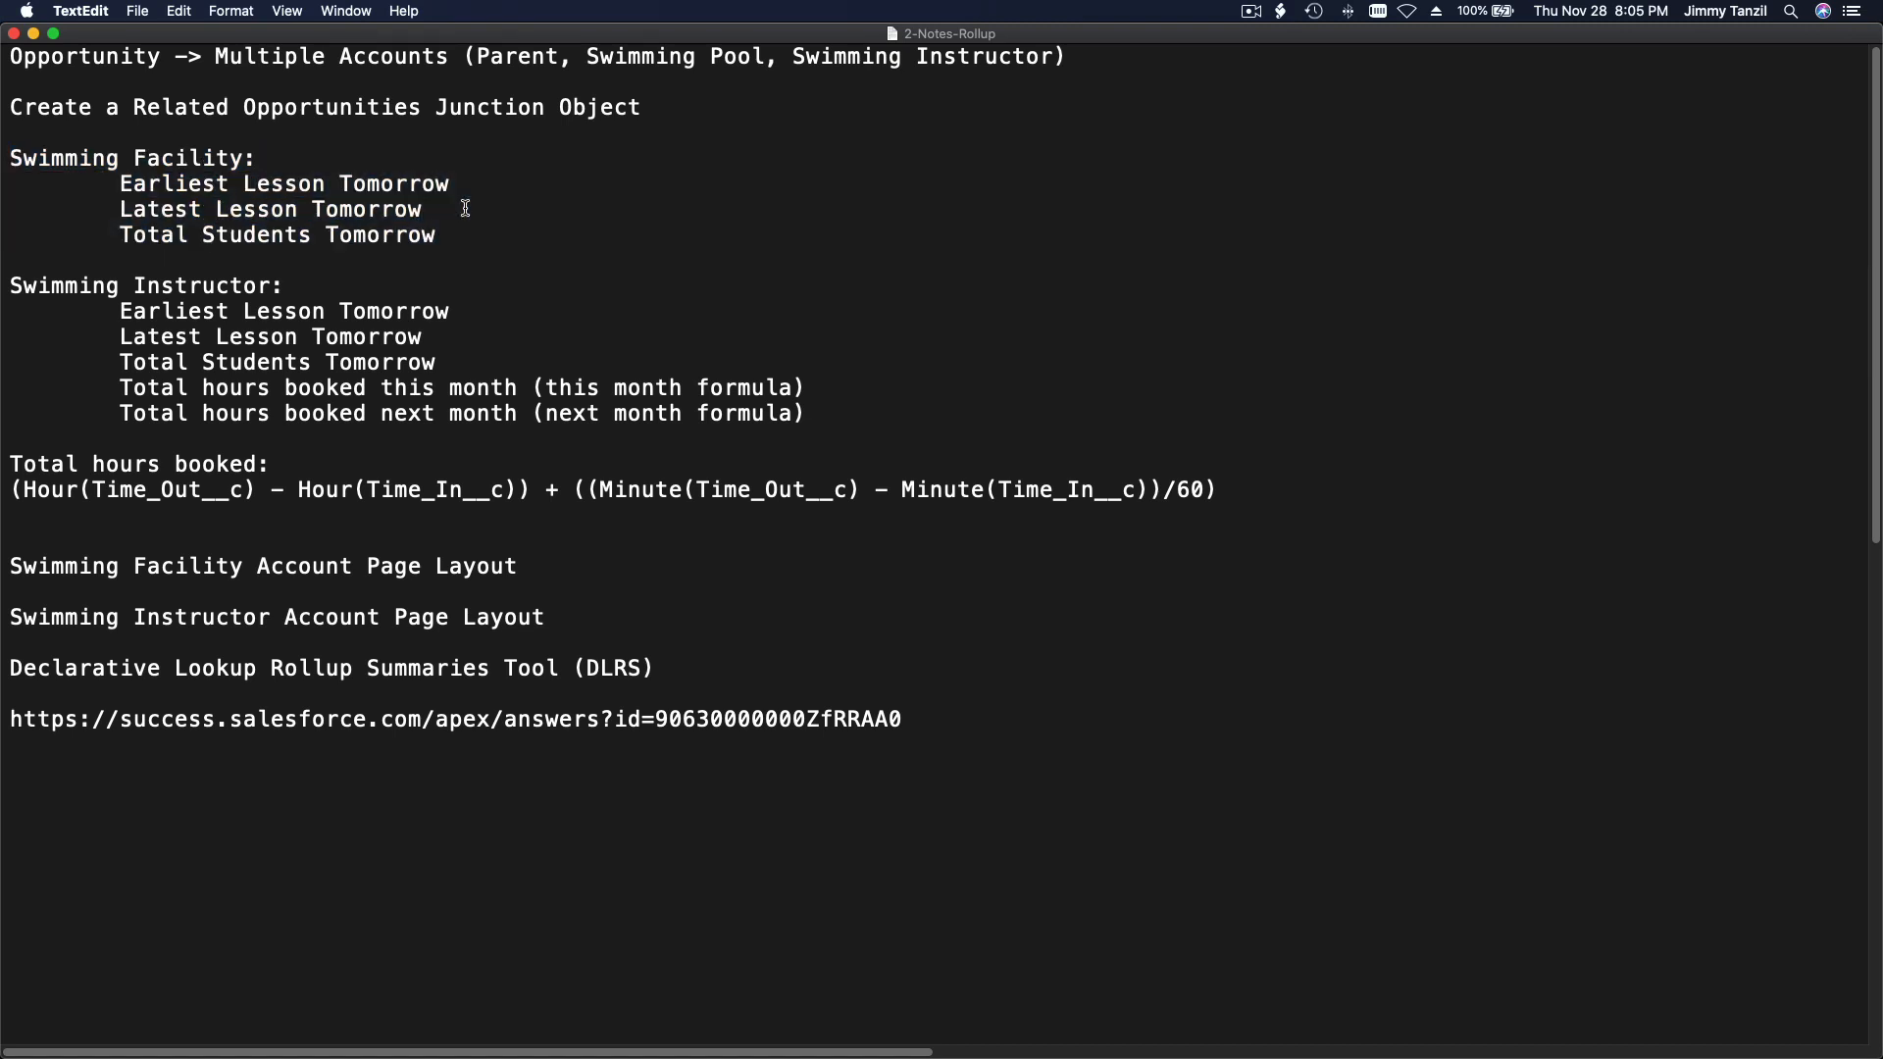
triple_click(426, 63)
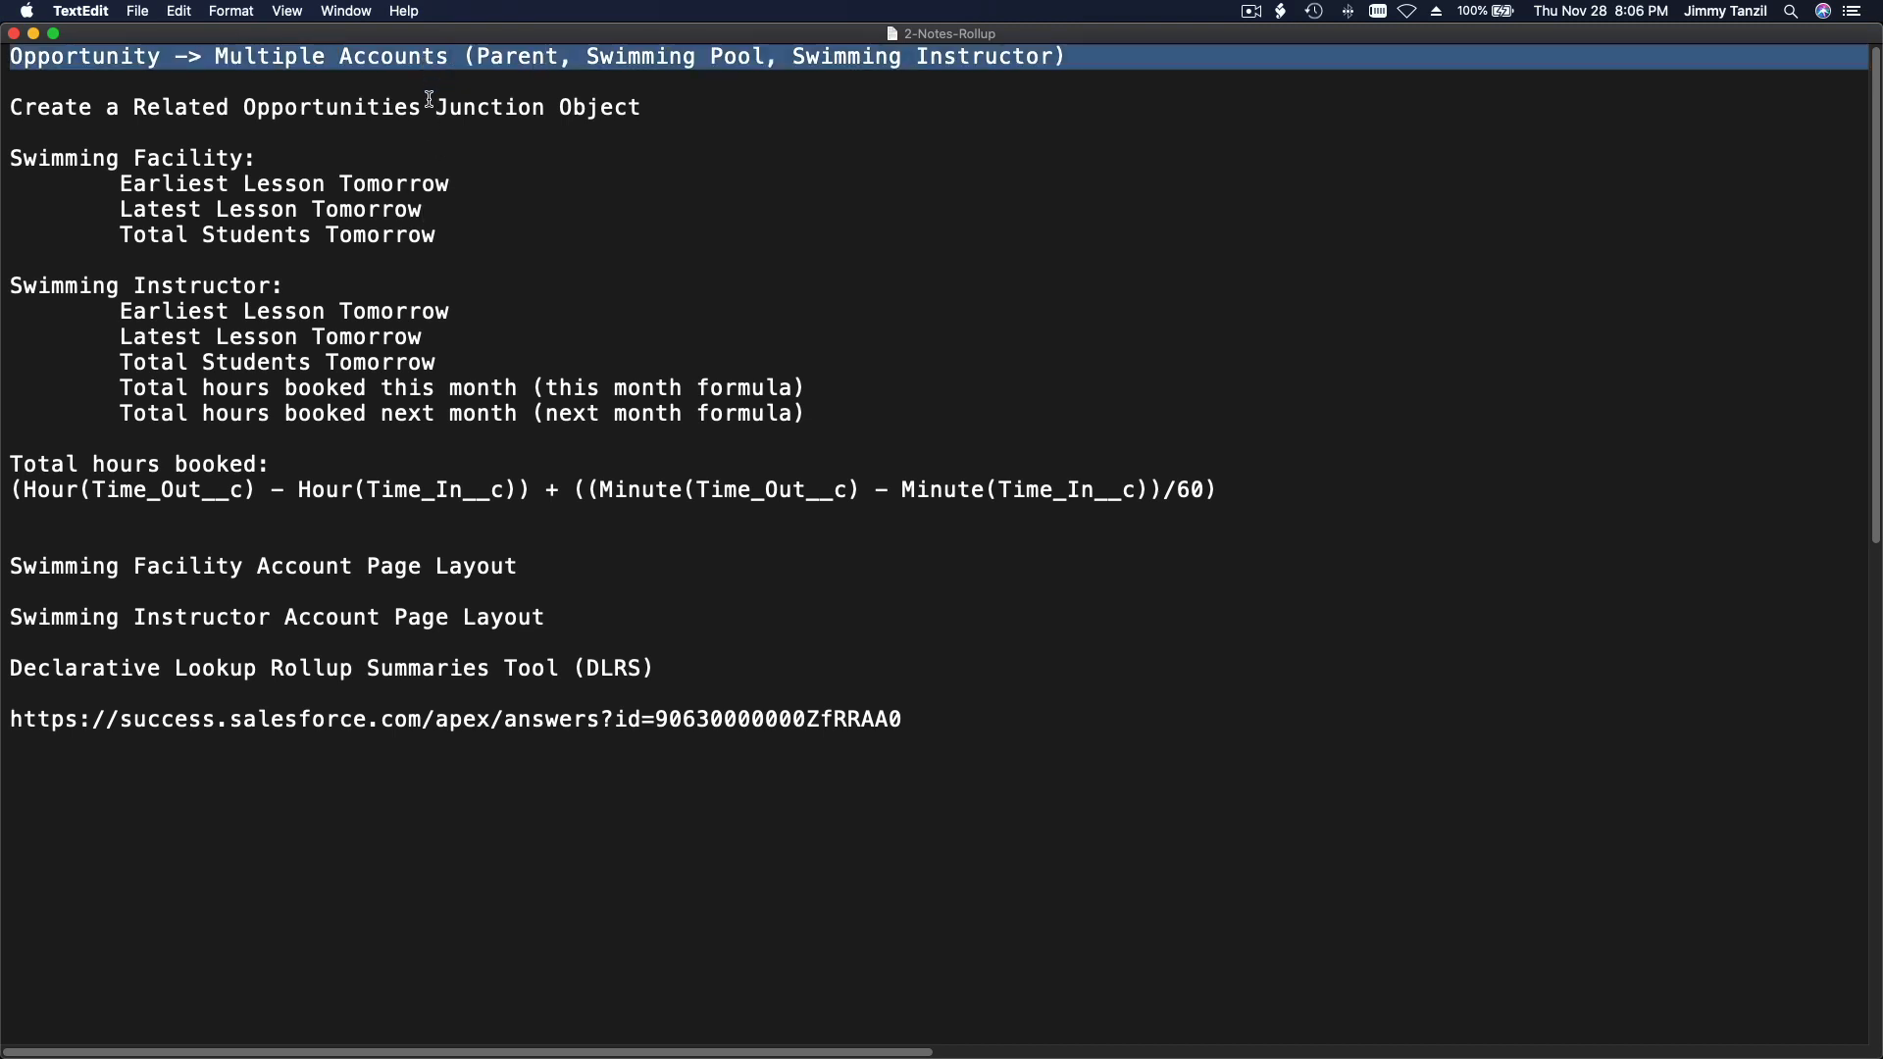
triple_click(428, 102)
click(451, 143)
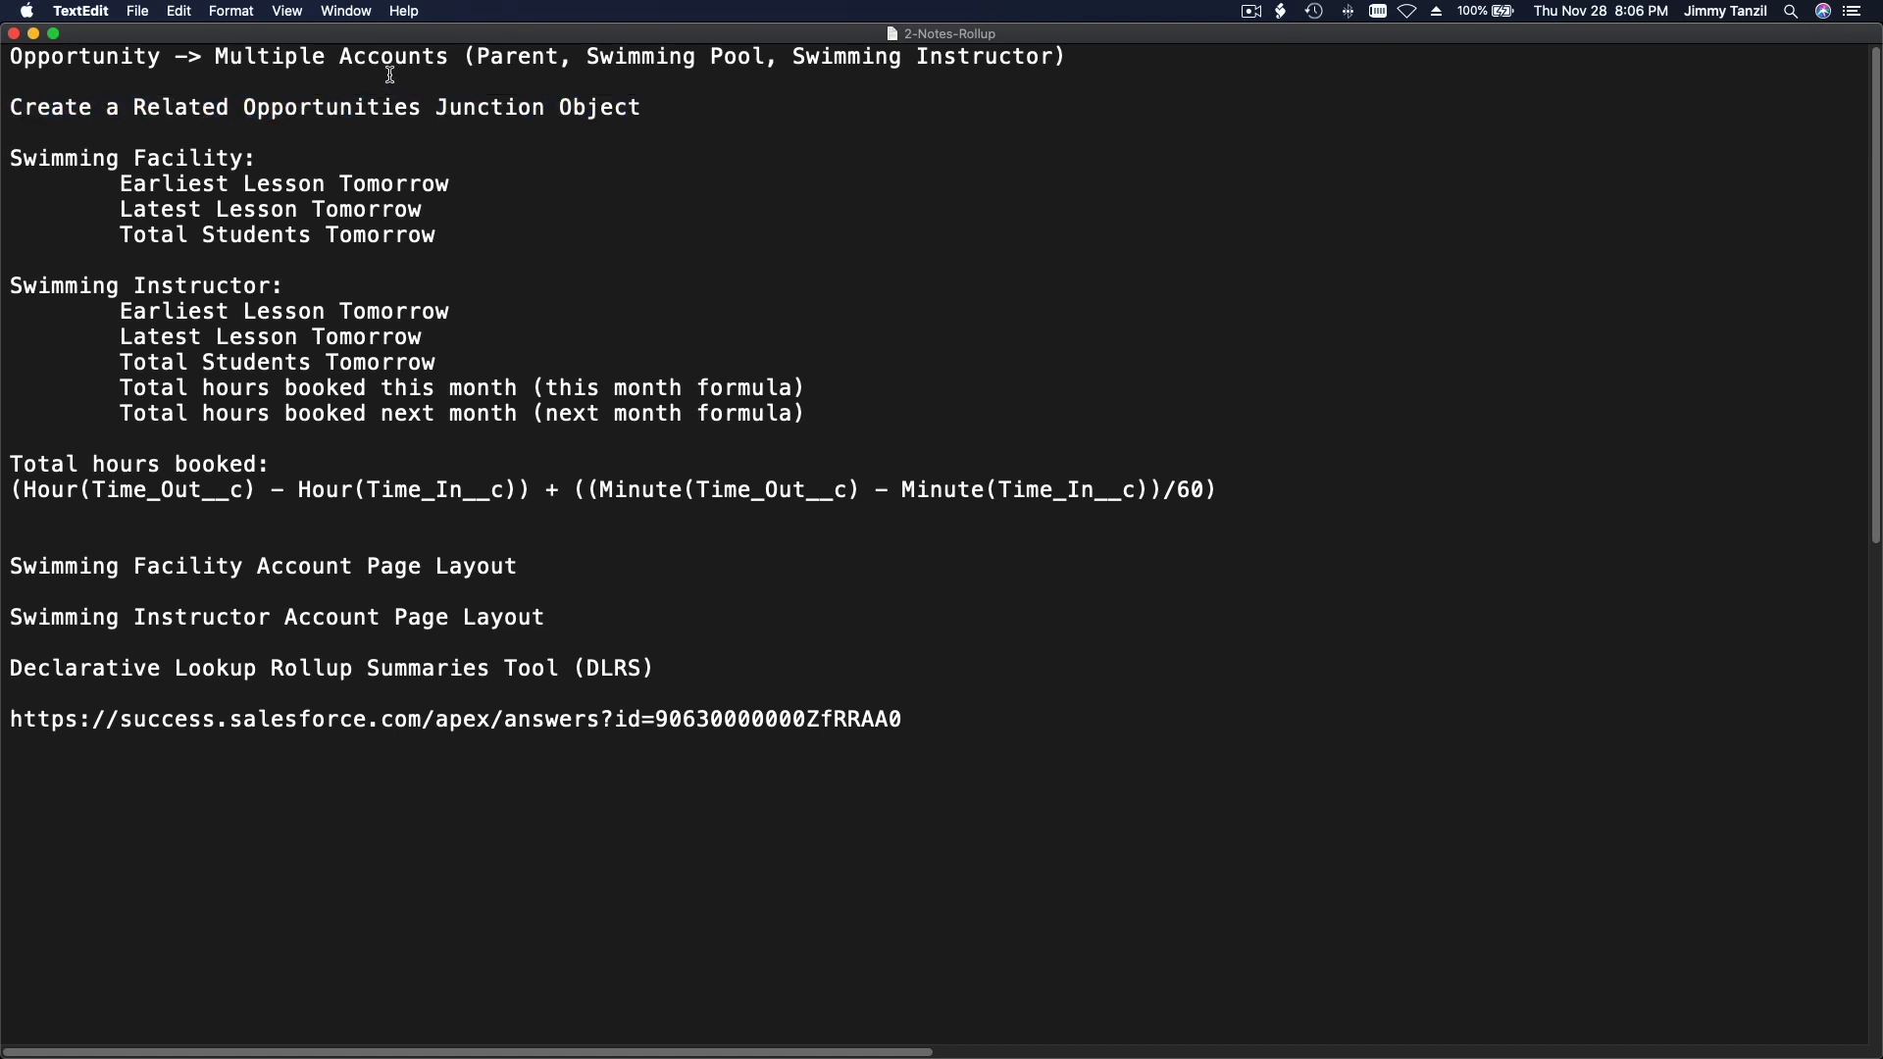
double_click(123, 57)
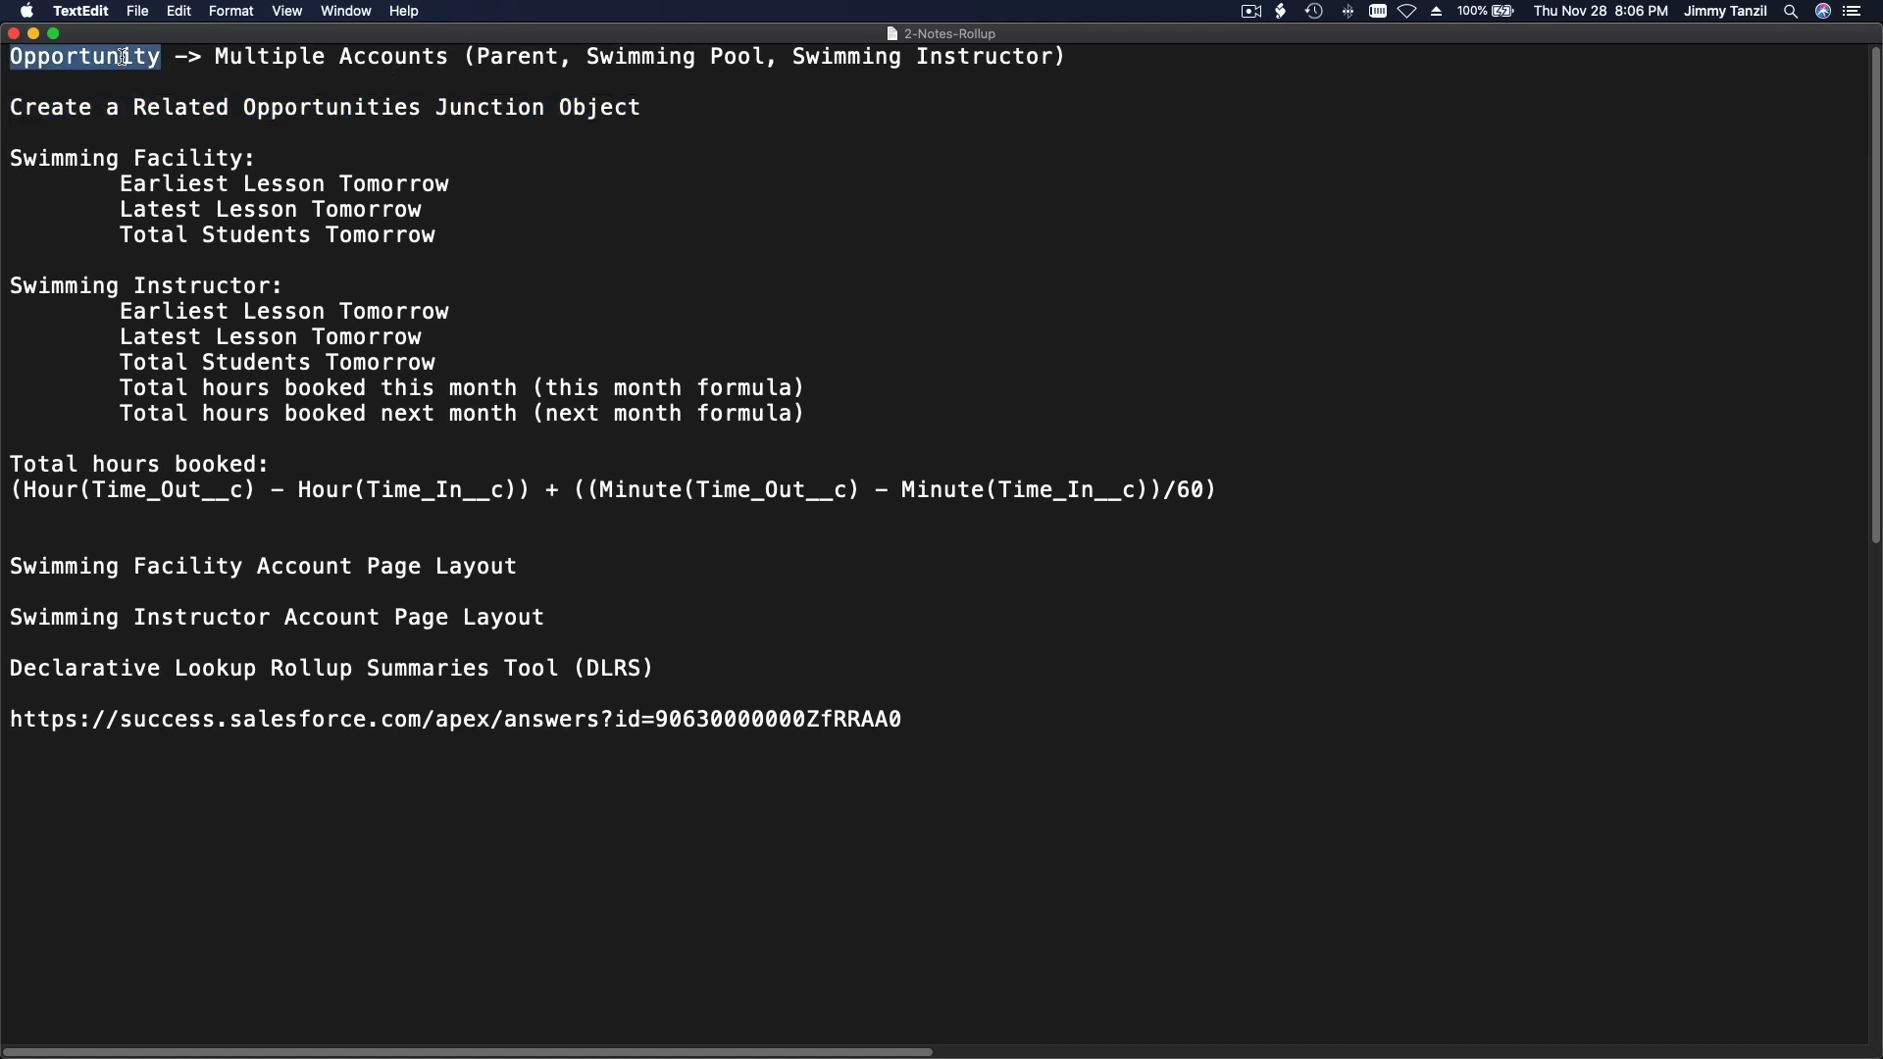
click(482, 153)
Step: Switch back to Salesforce in Chrome and show the Students list view of Contacts
mouse_move(699, 1047)
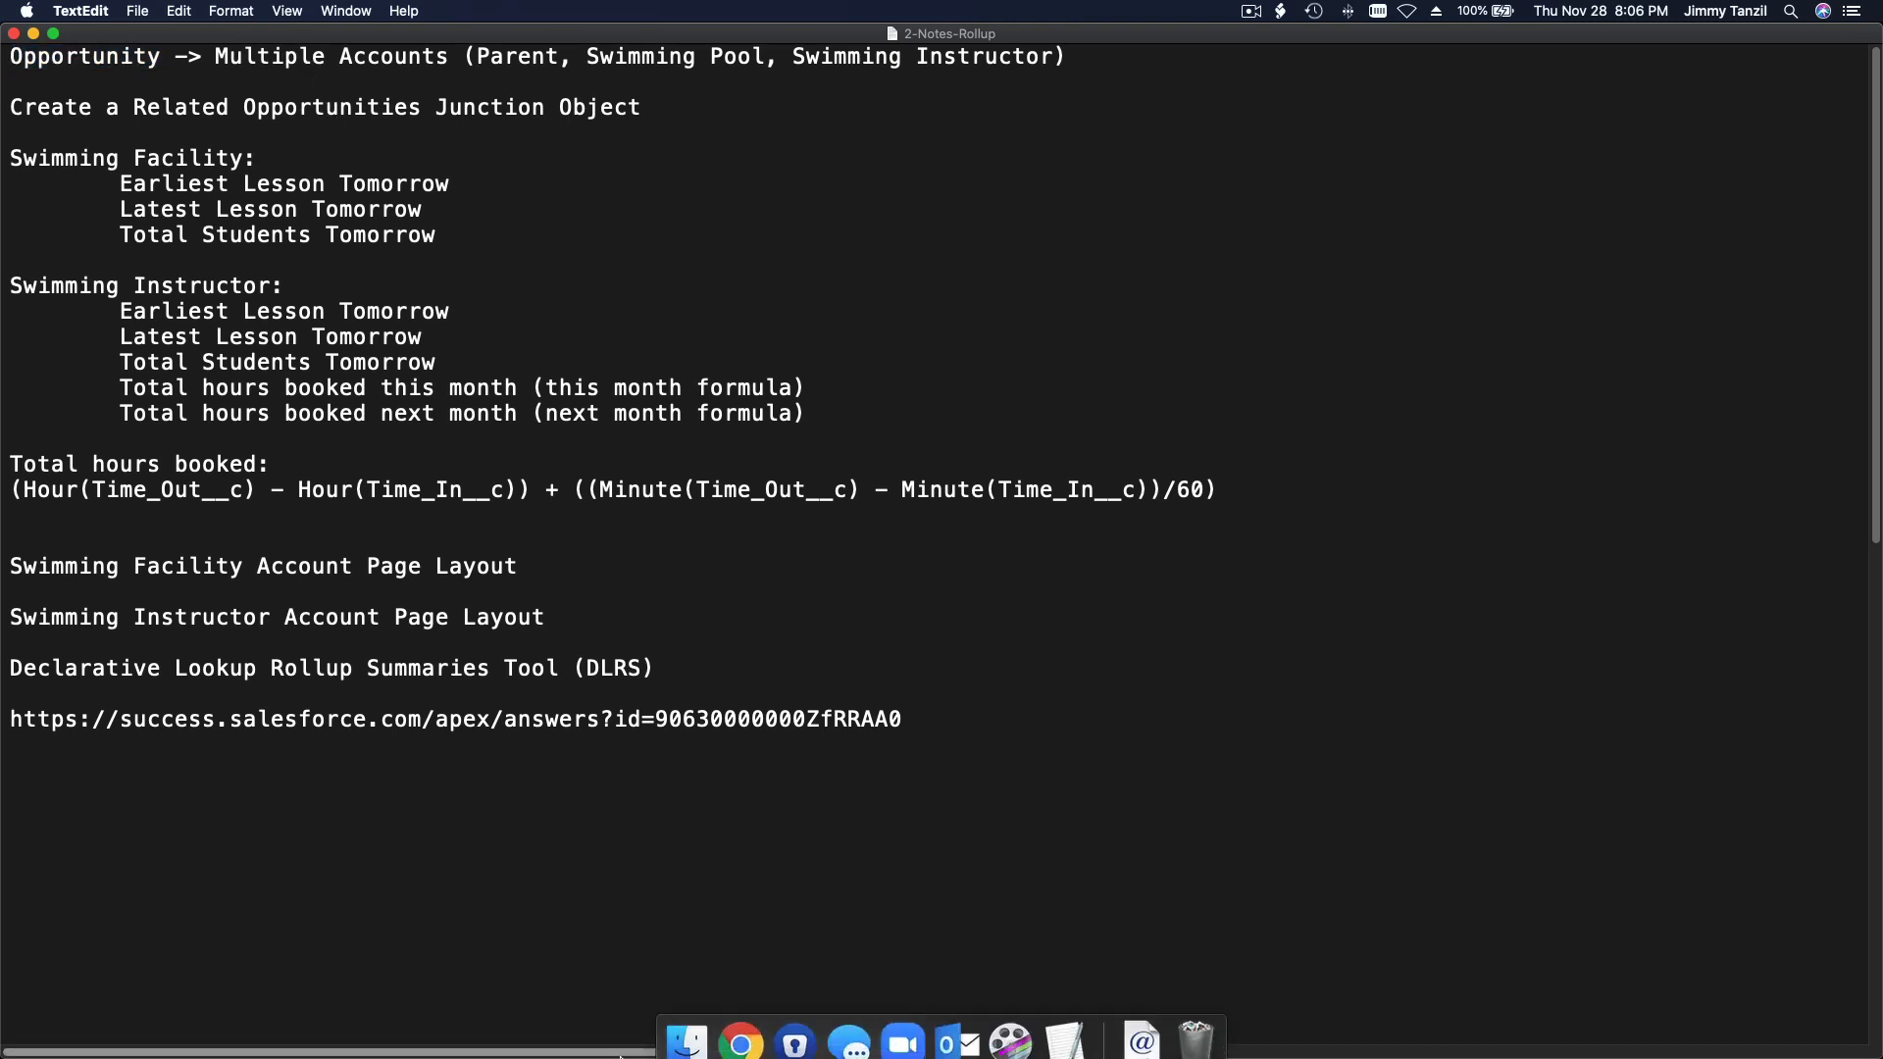
click(739, 1022)
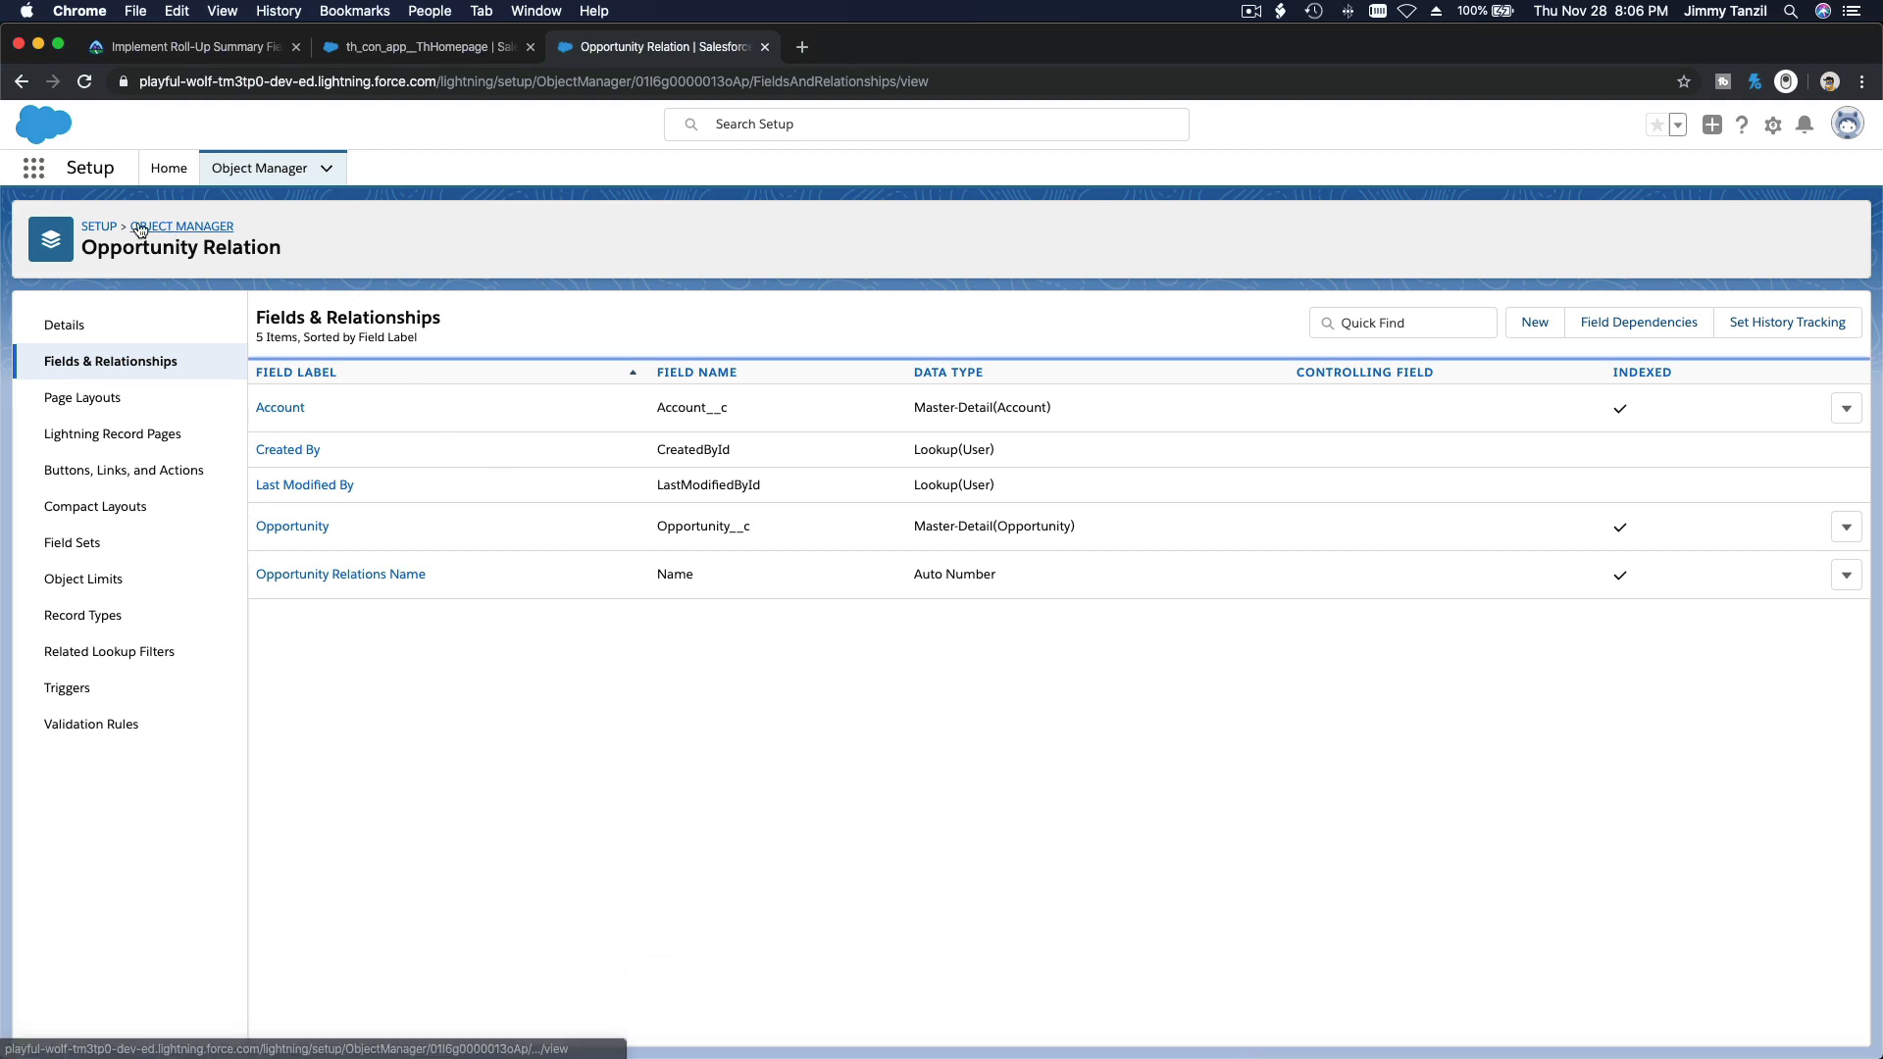
click(35, 169)
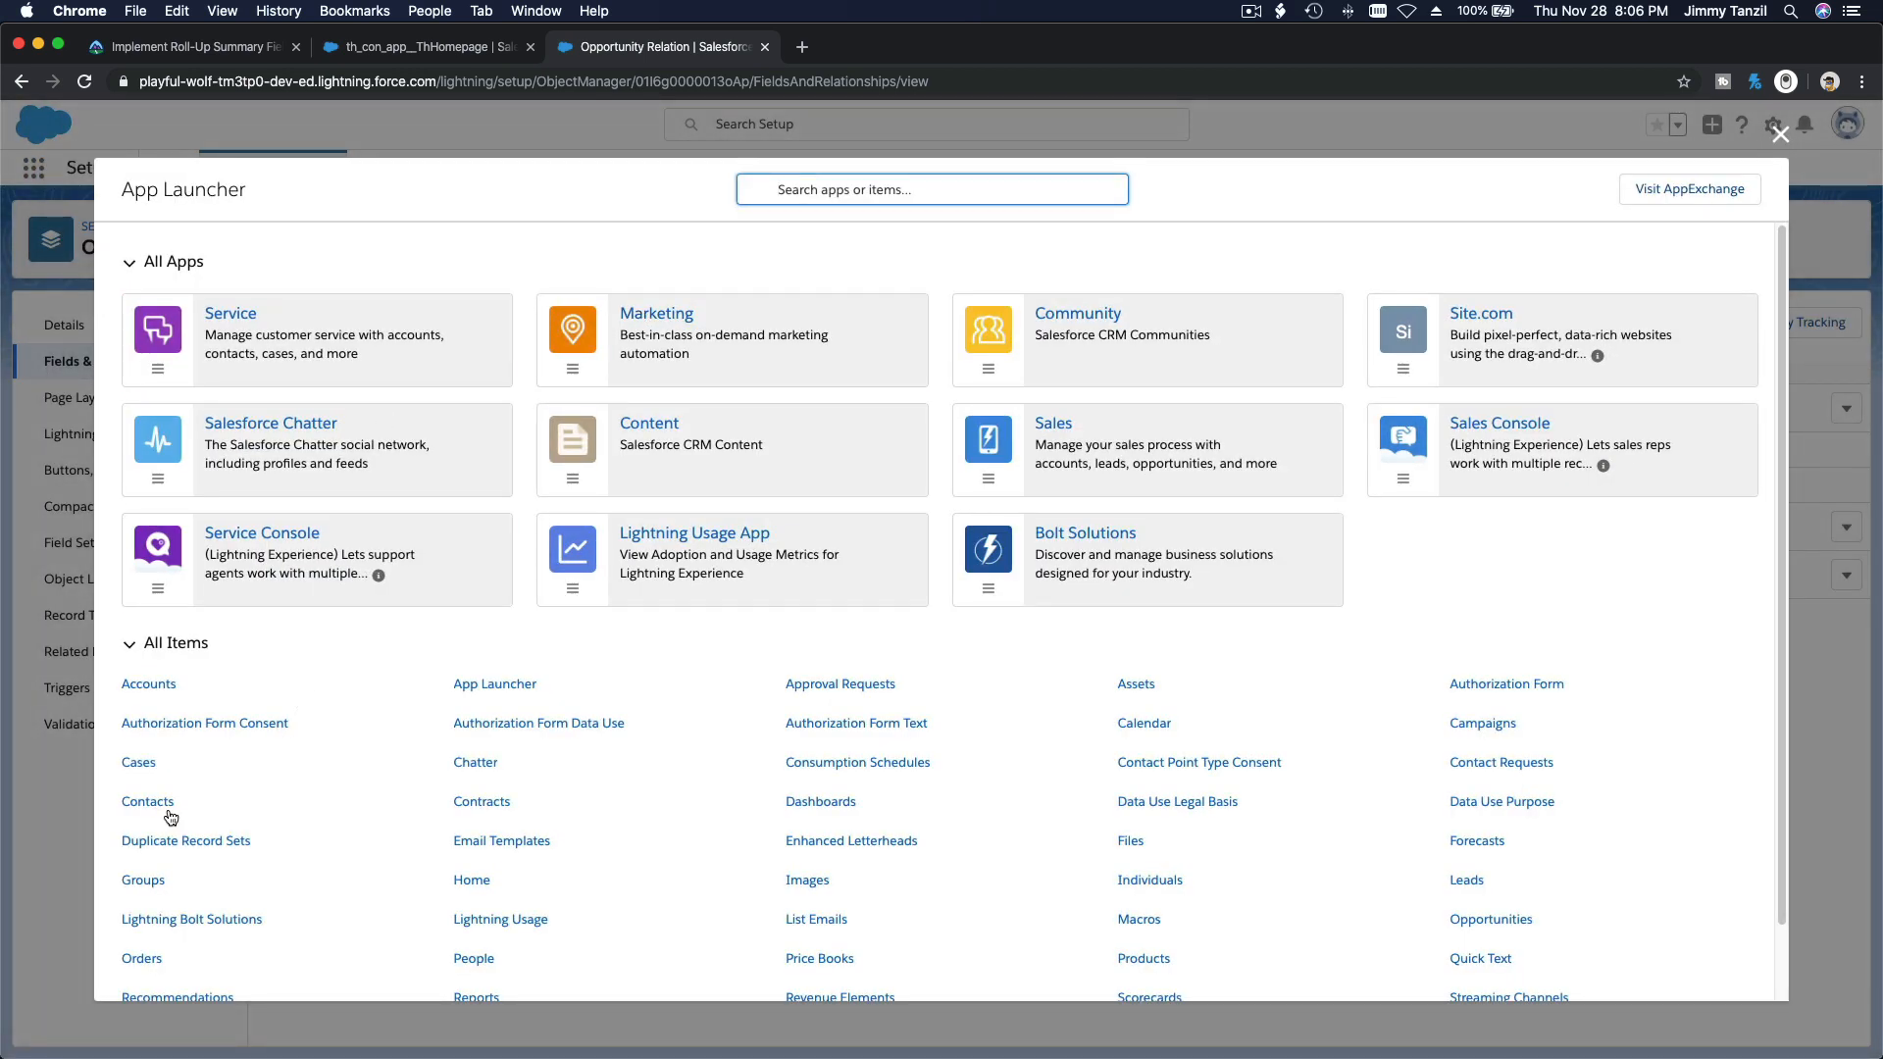
click(147, 802)
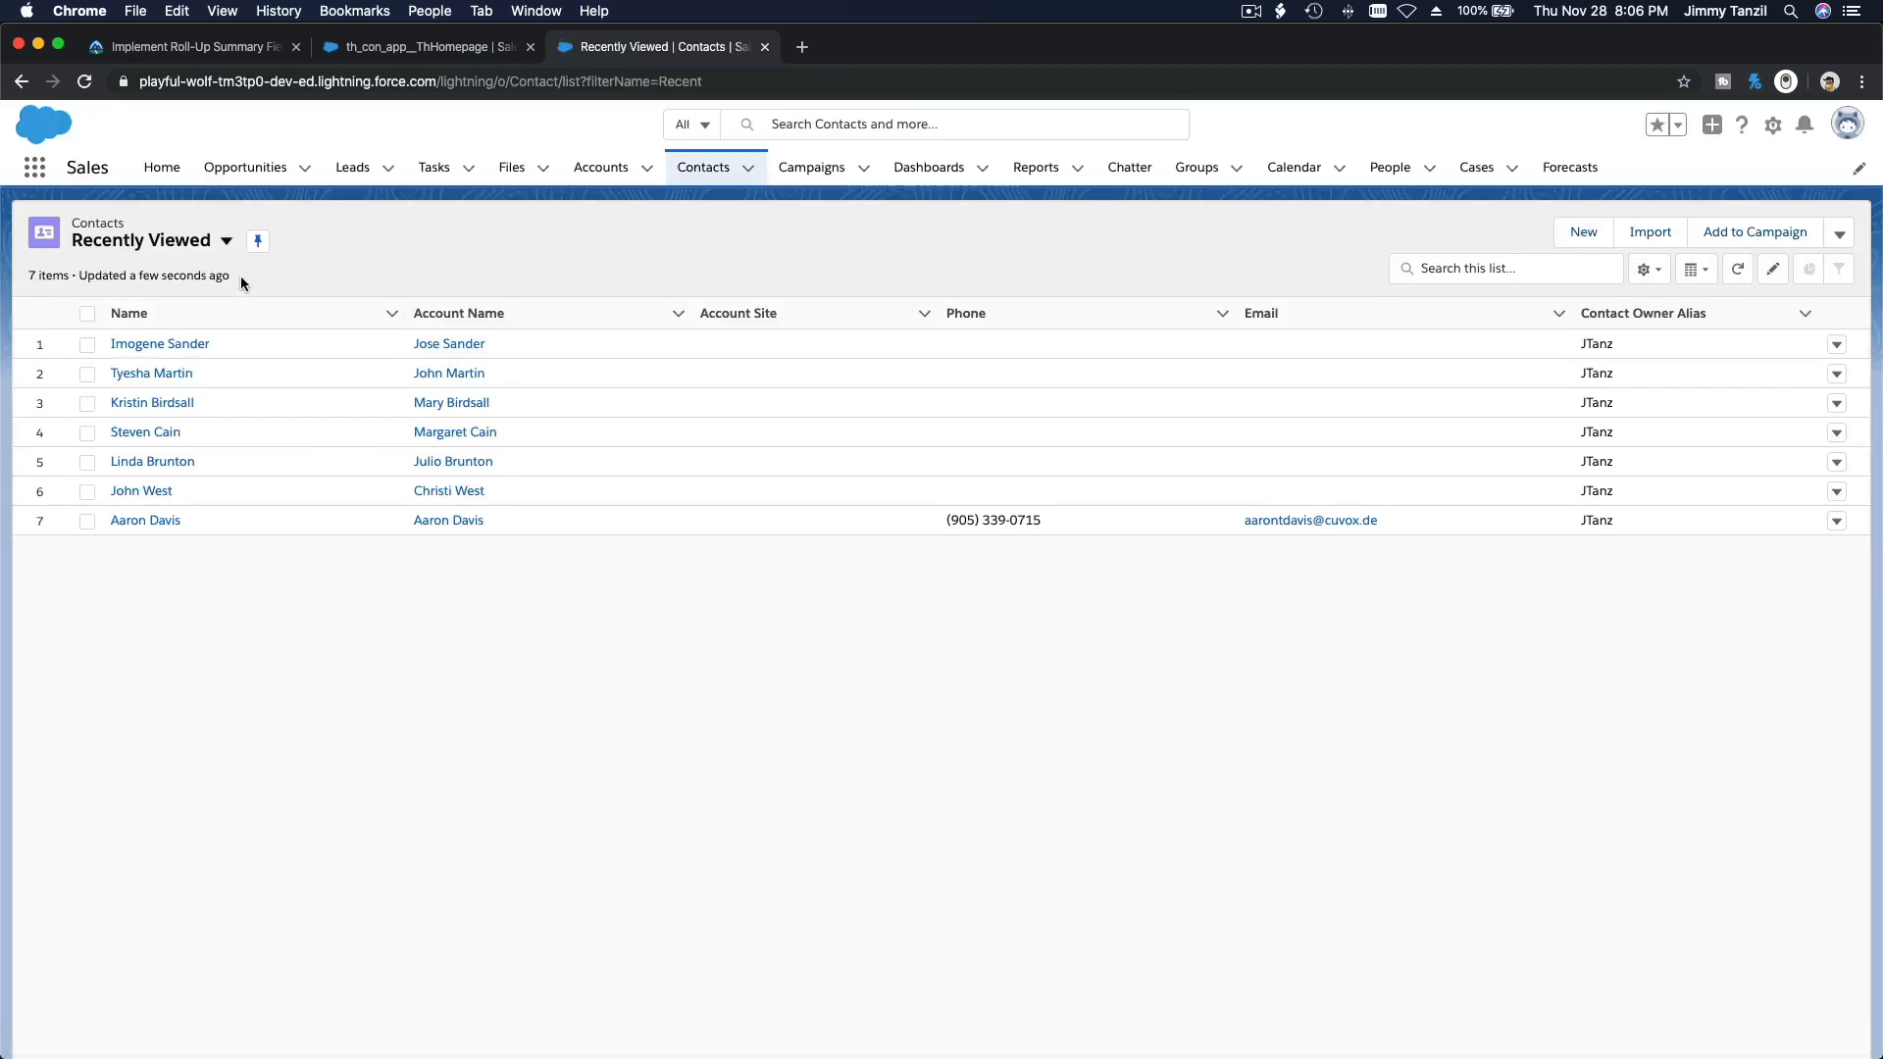
click(223, 243)
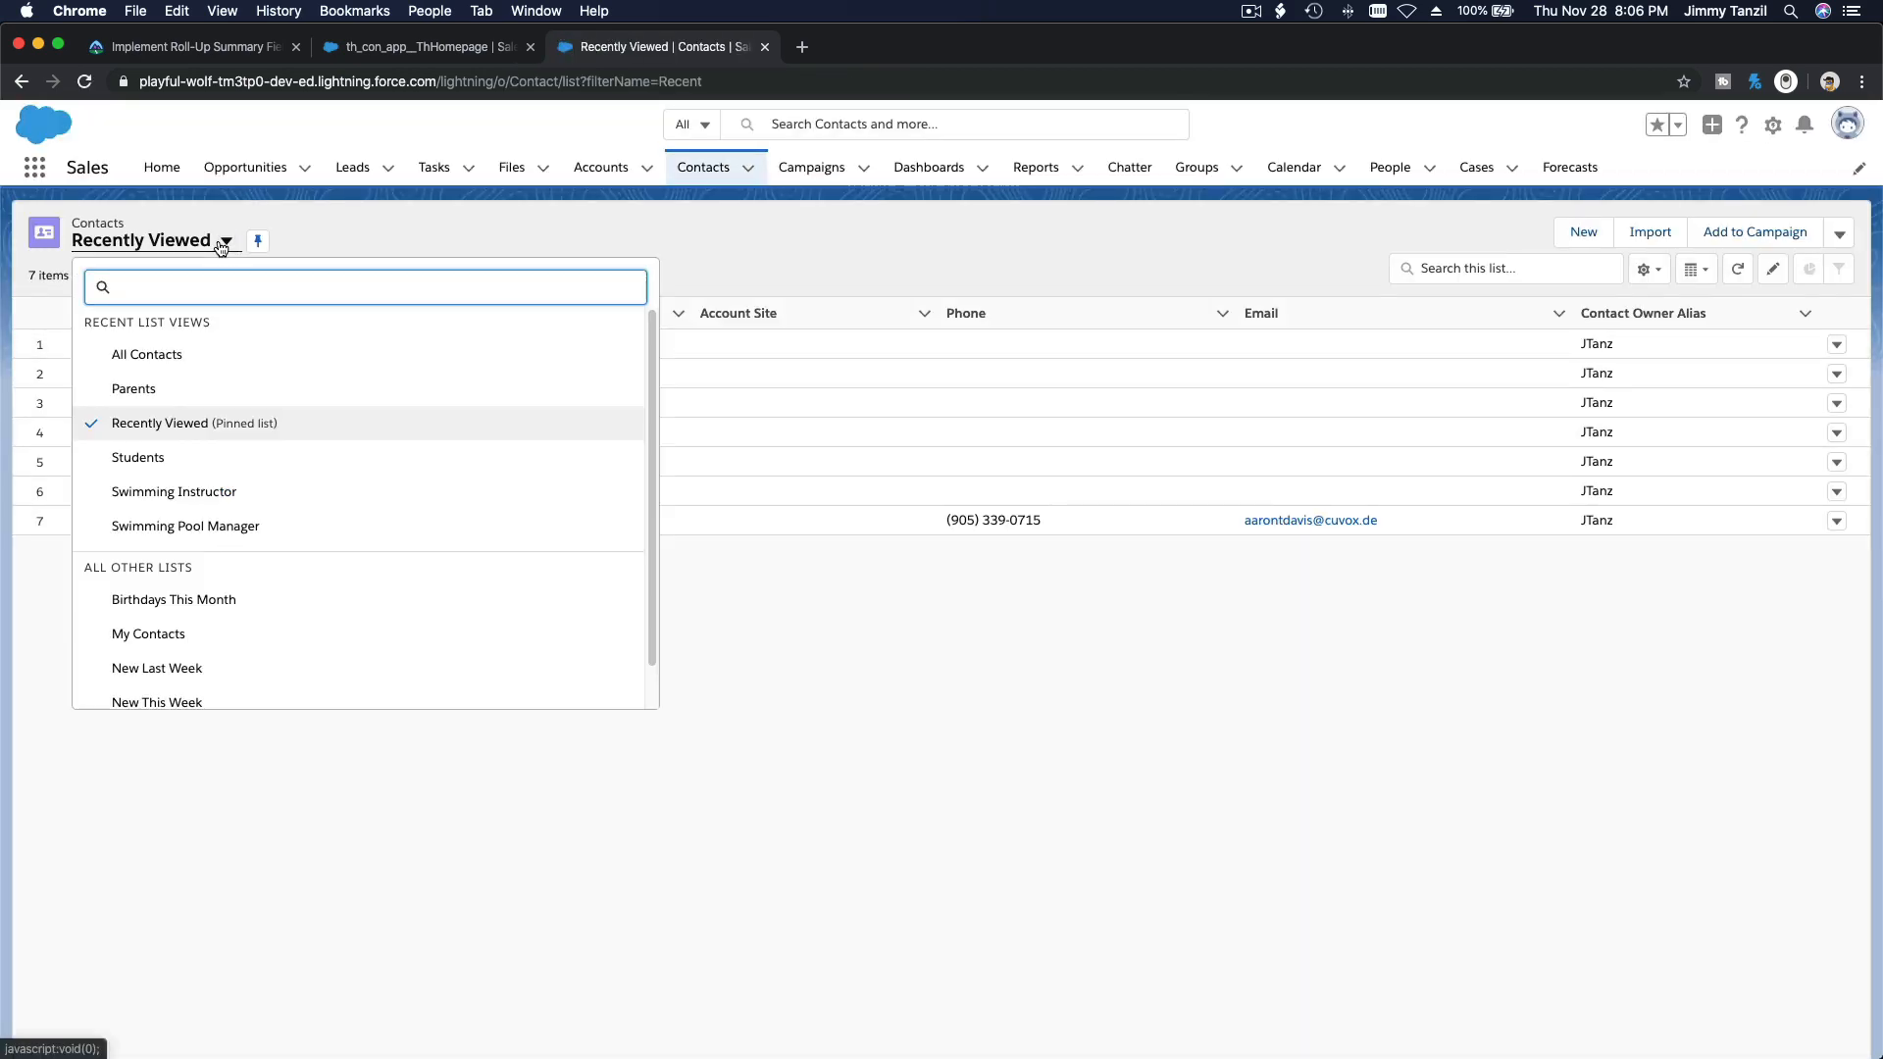
click(137, 458)
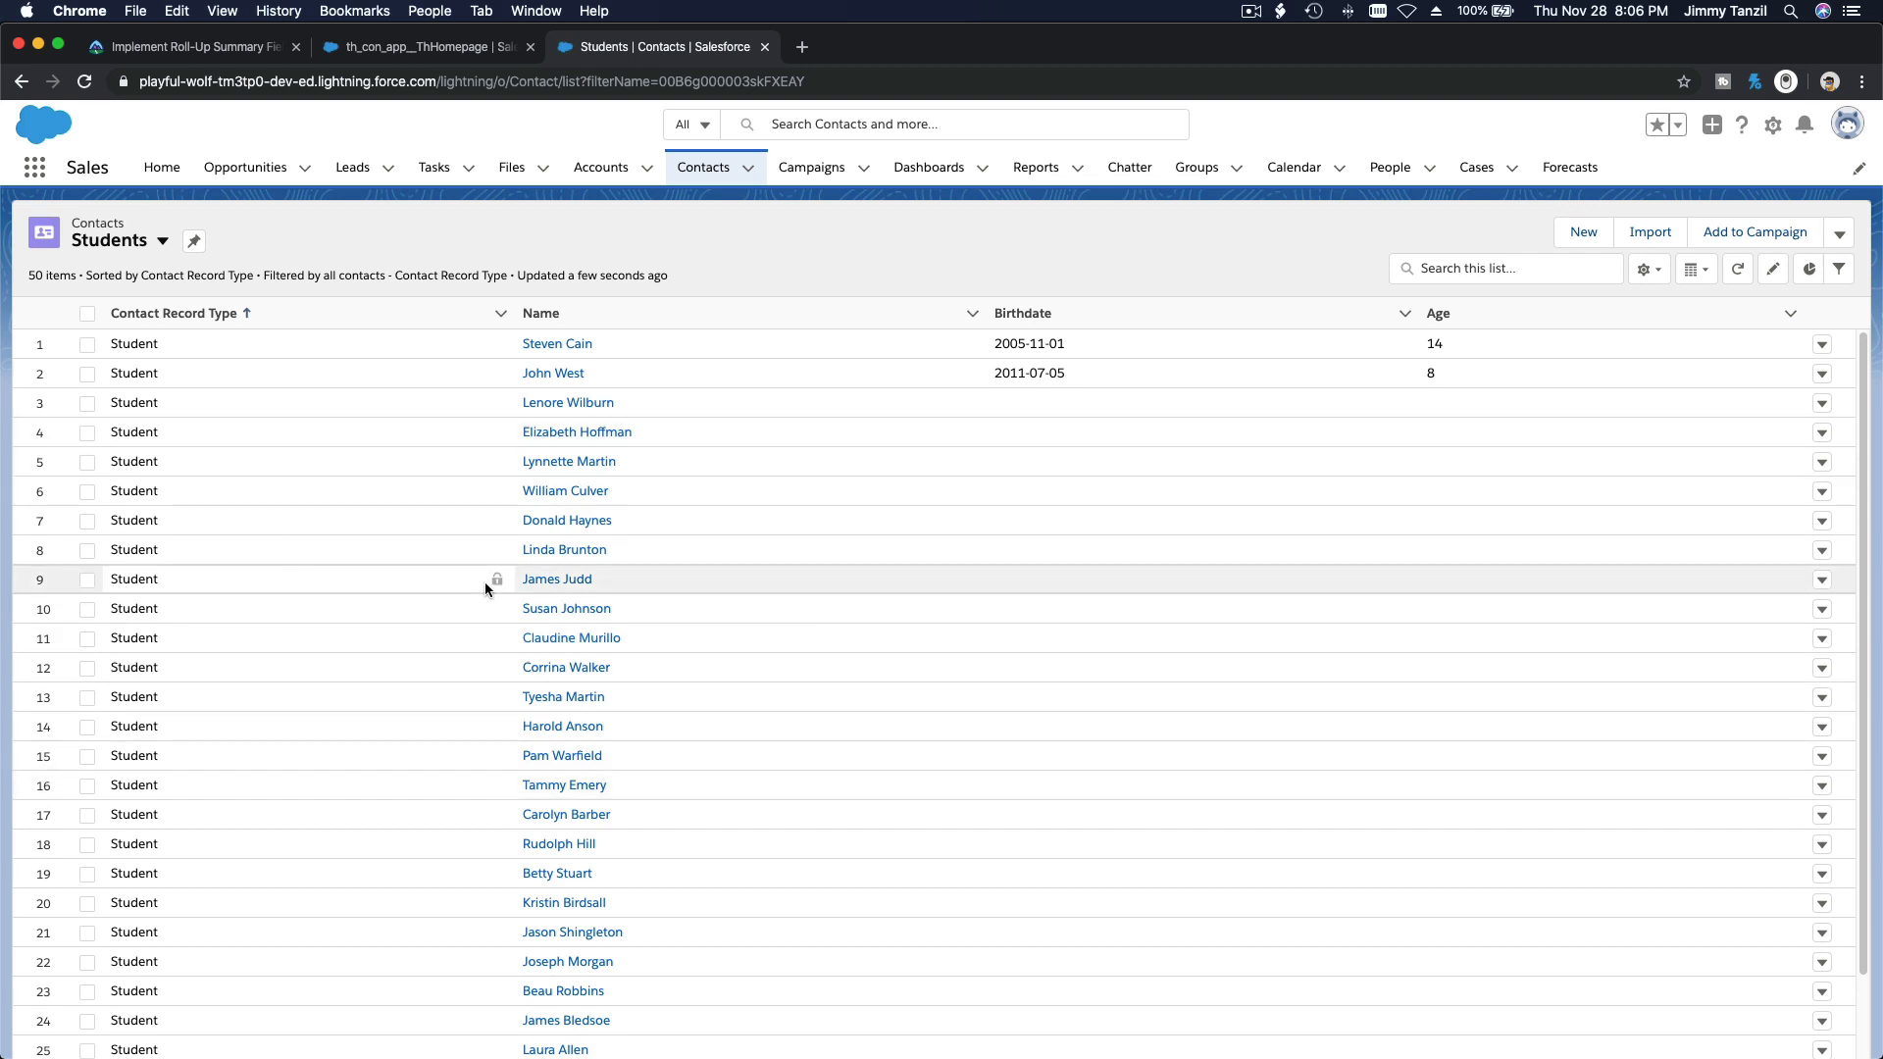
Step: Open the student contact in row 10 and start a new related opportunity named Swim Kids 8
click(587, 609)
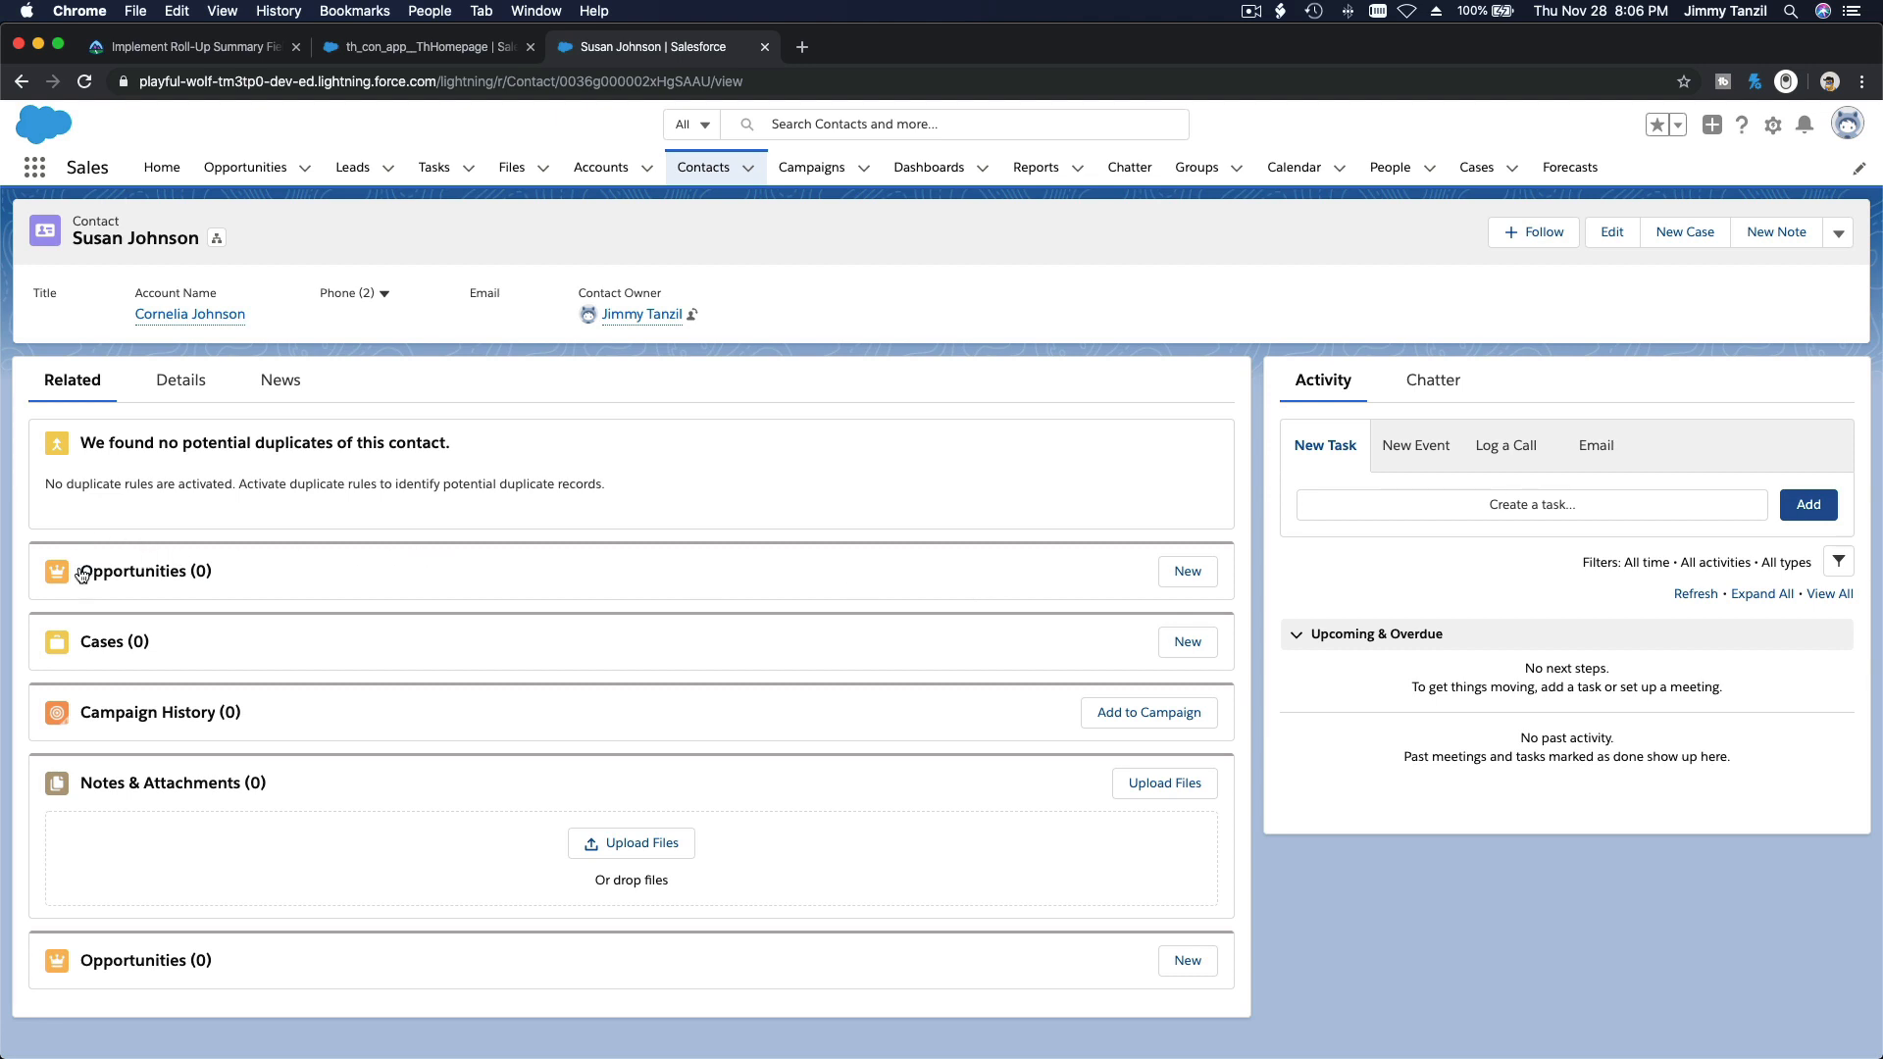
click(1187, 573)
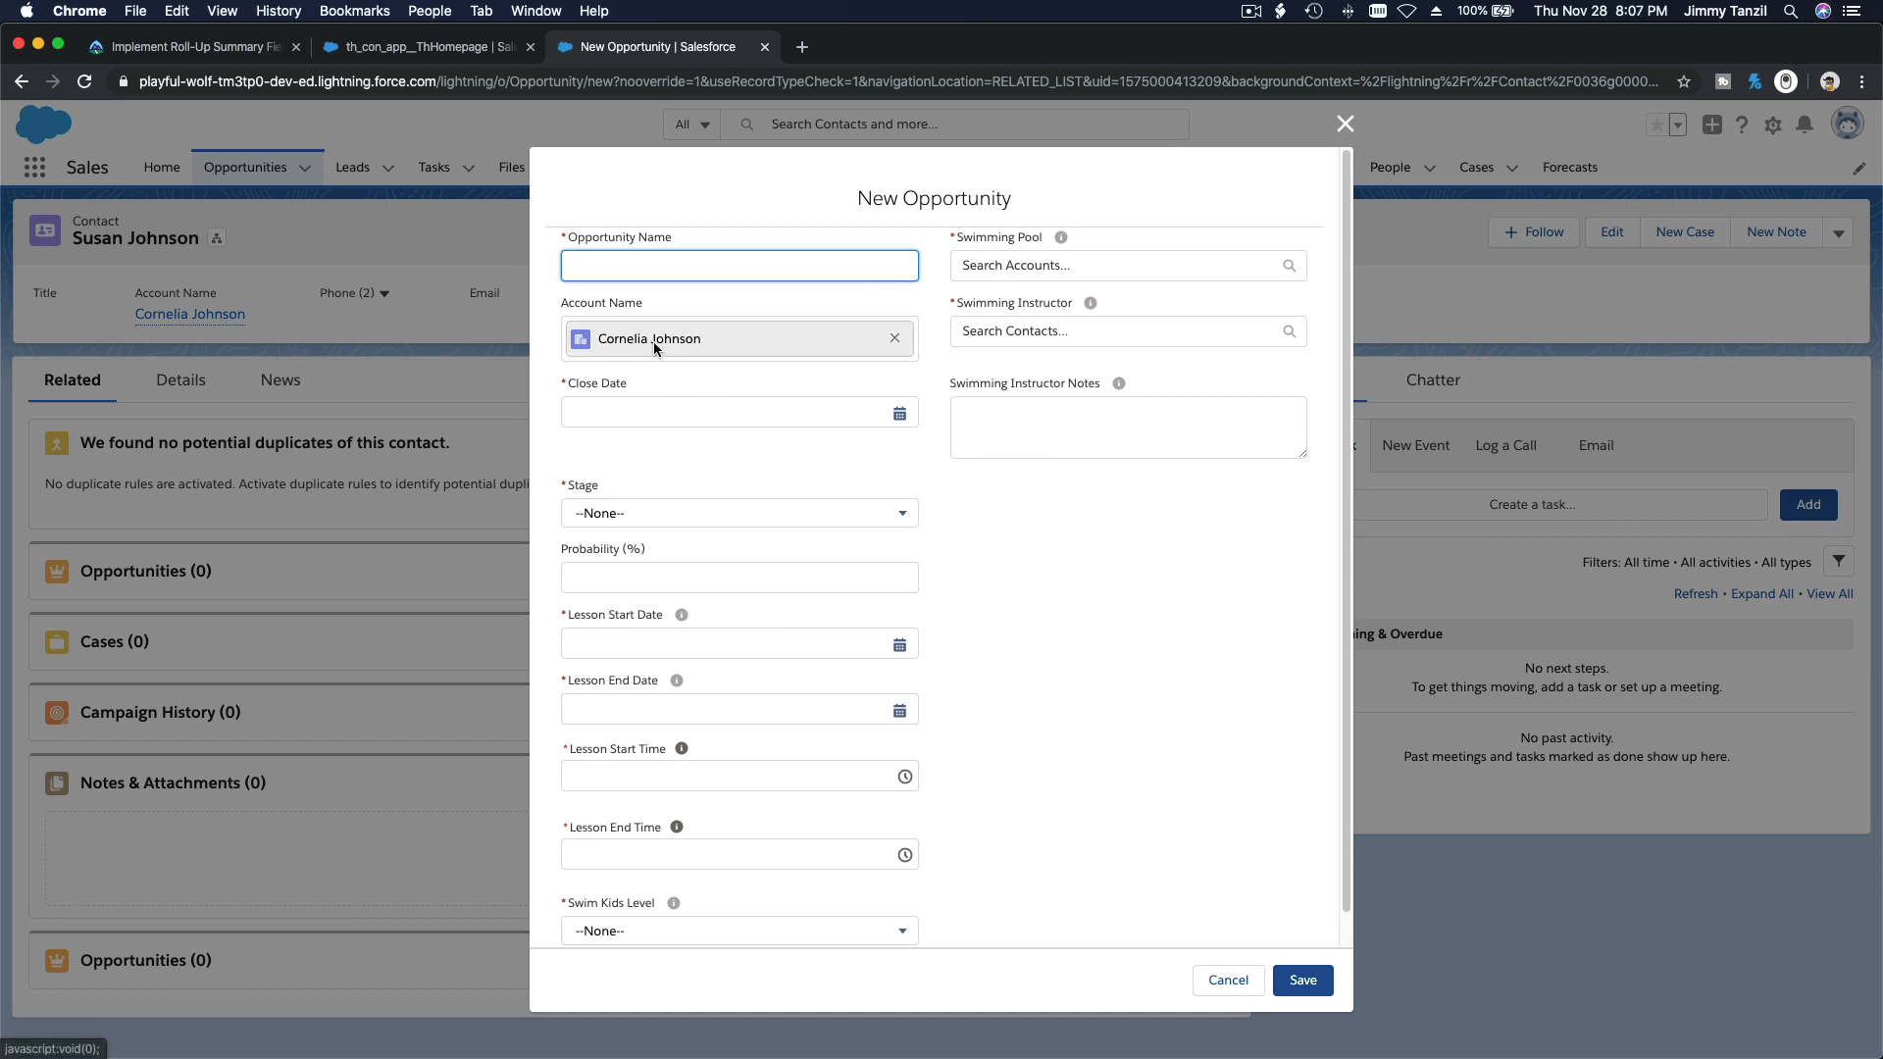
text(Swim Kids 8)
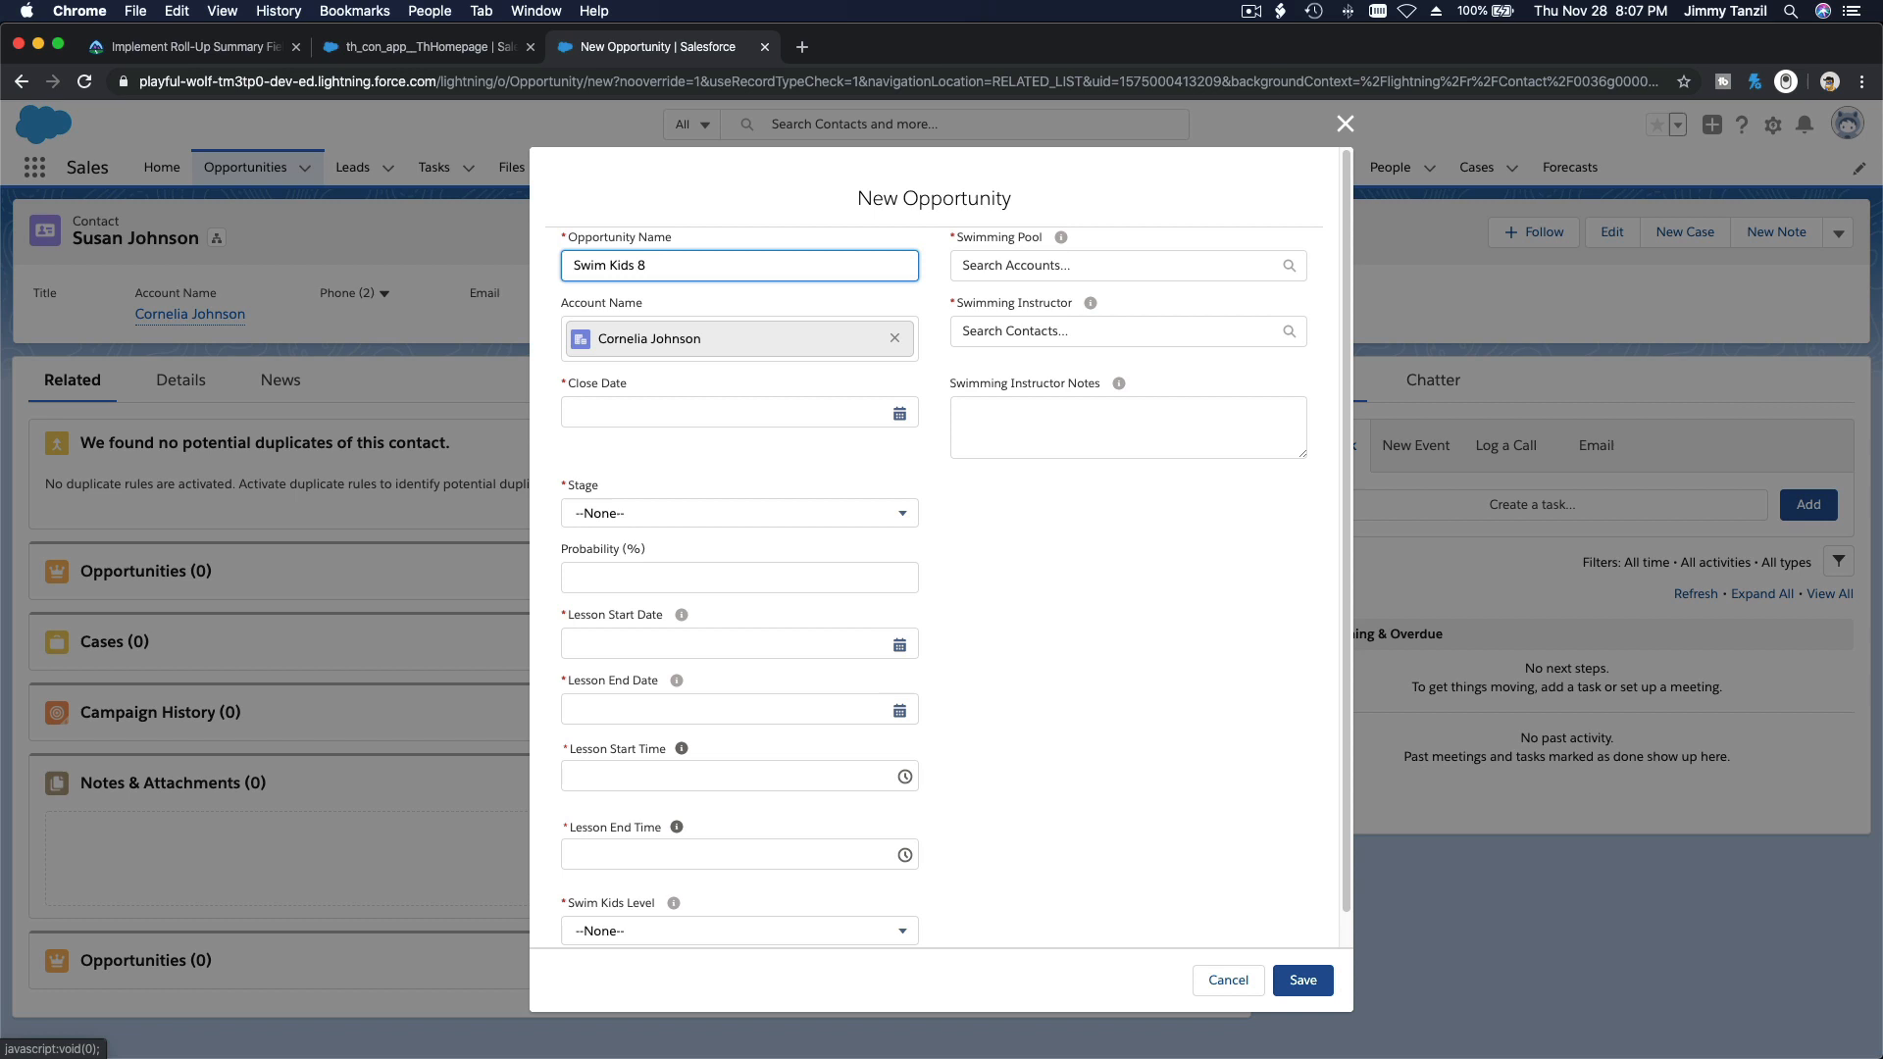
Step: Set the opportunity's close date to 2019-11-28 and its stage to Closed Won
click(774, 416)
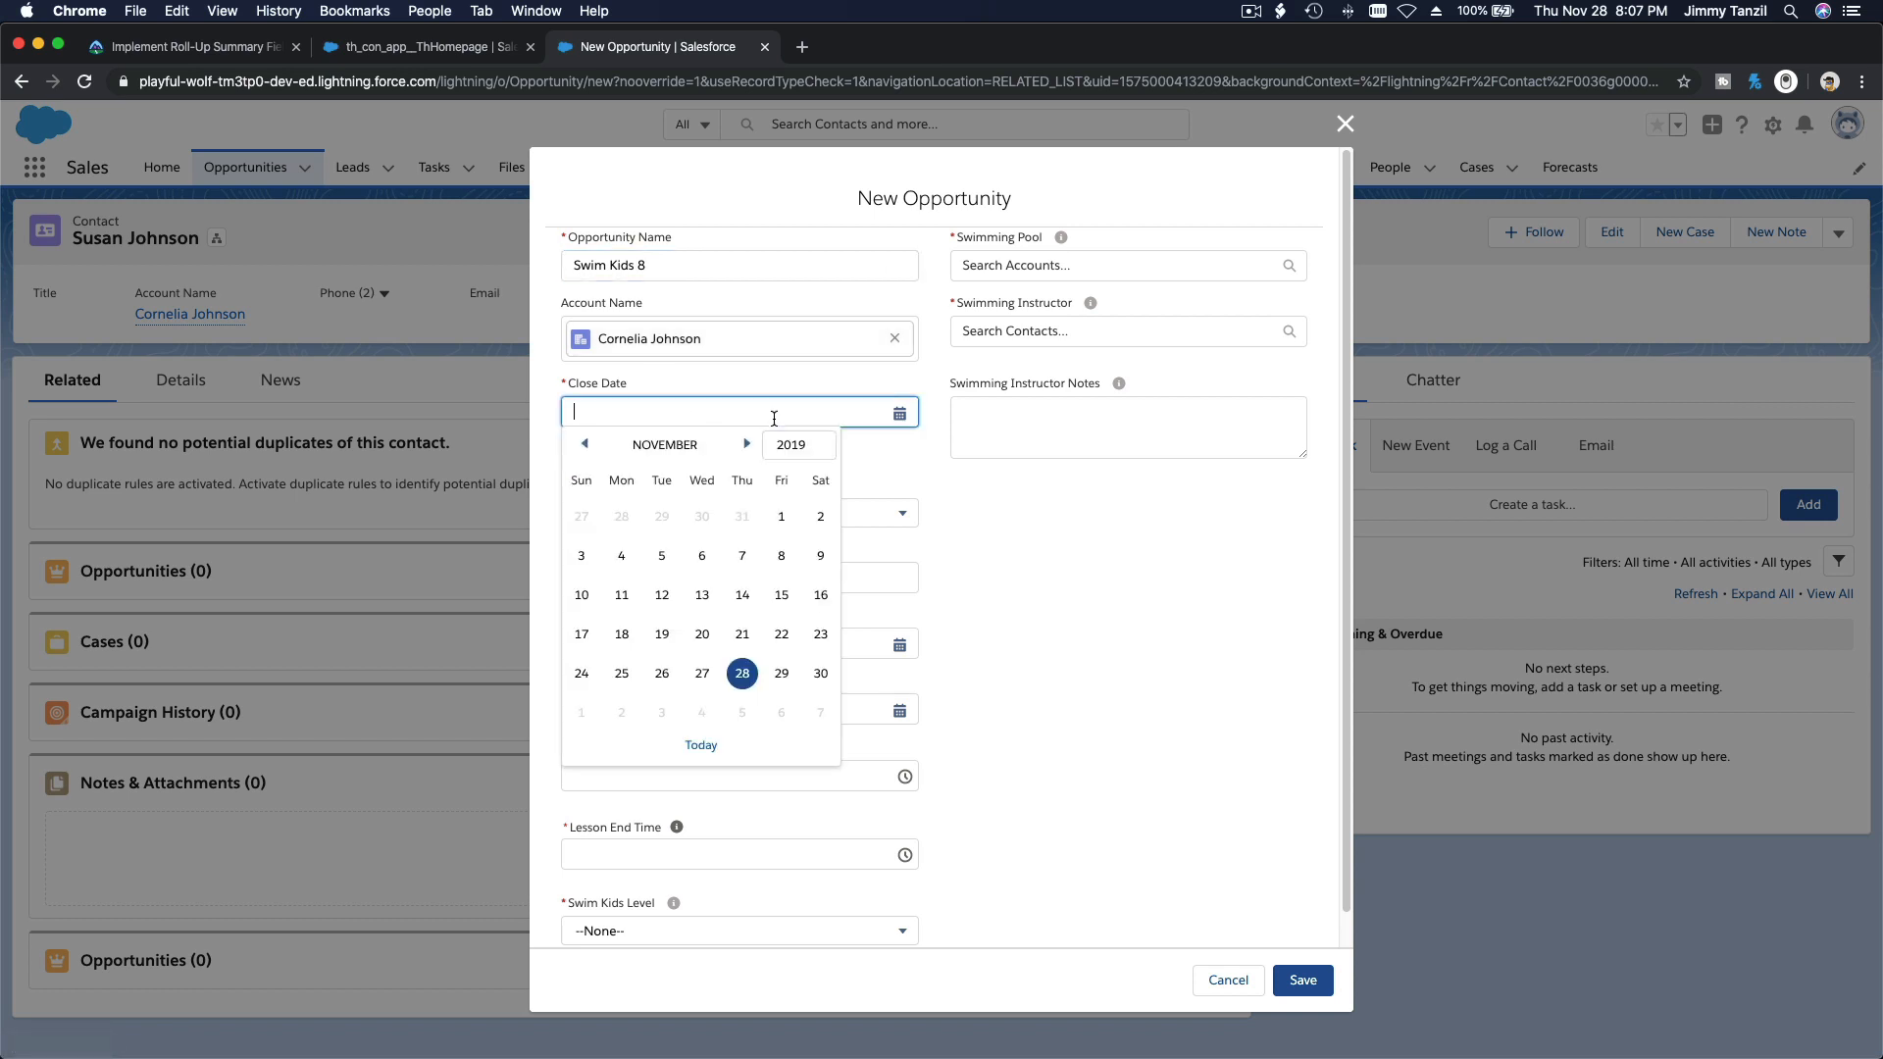
click(742, 673)
click(666, 515)
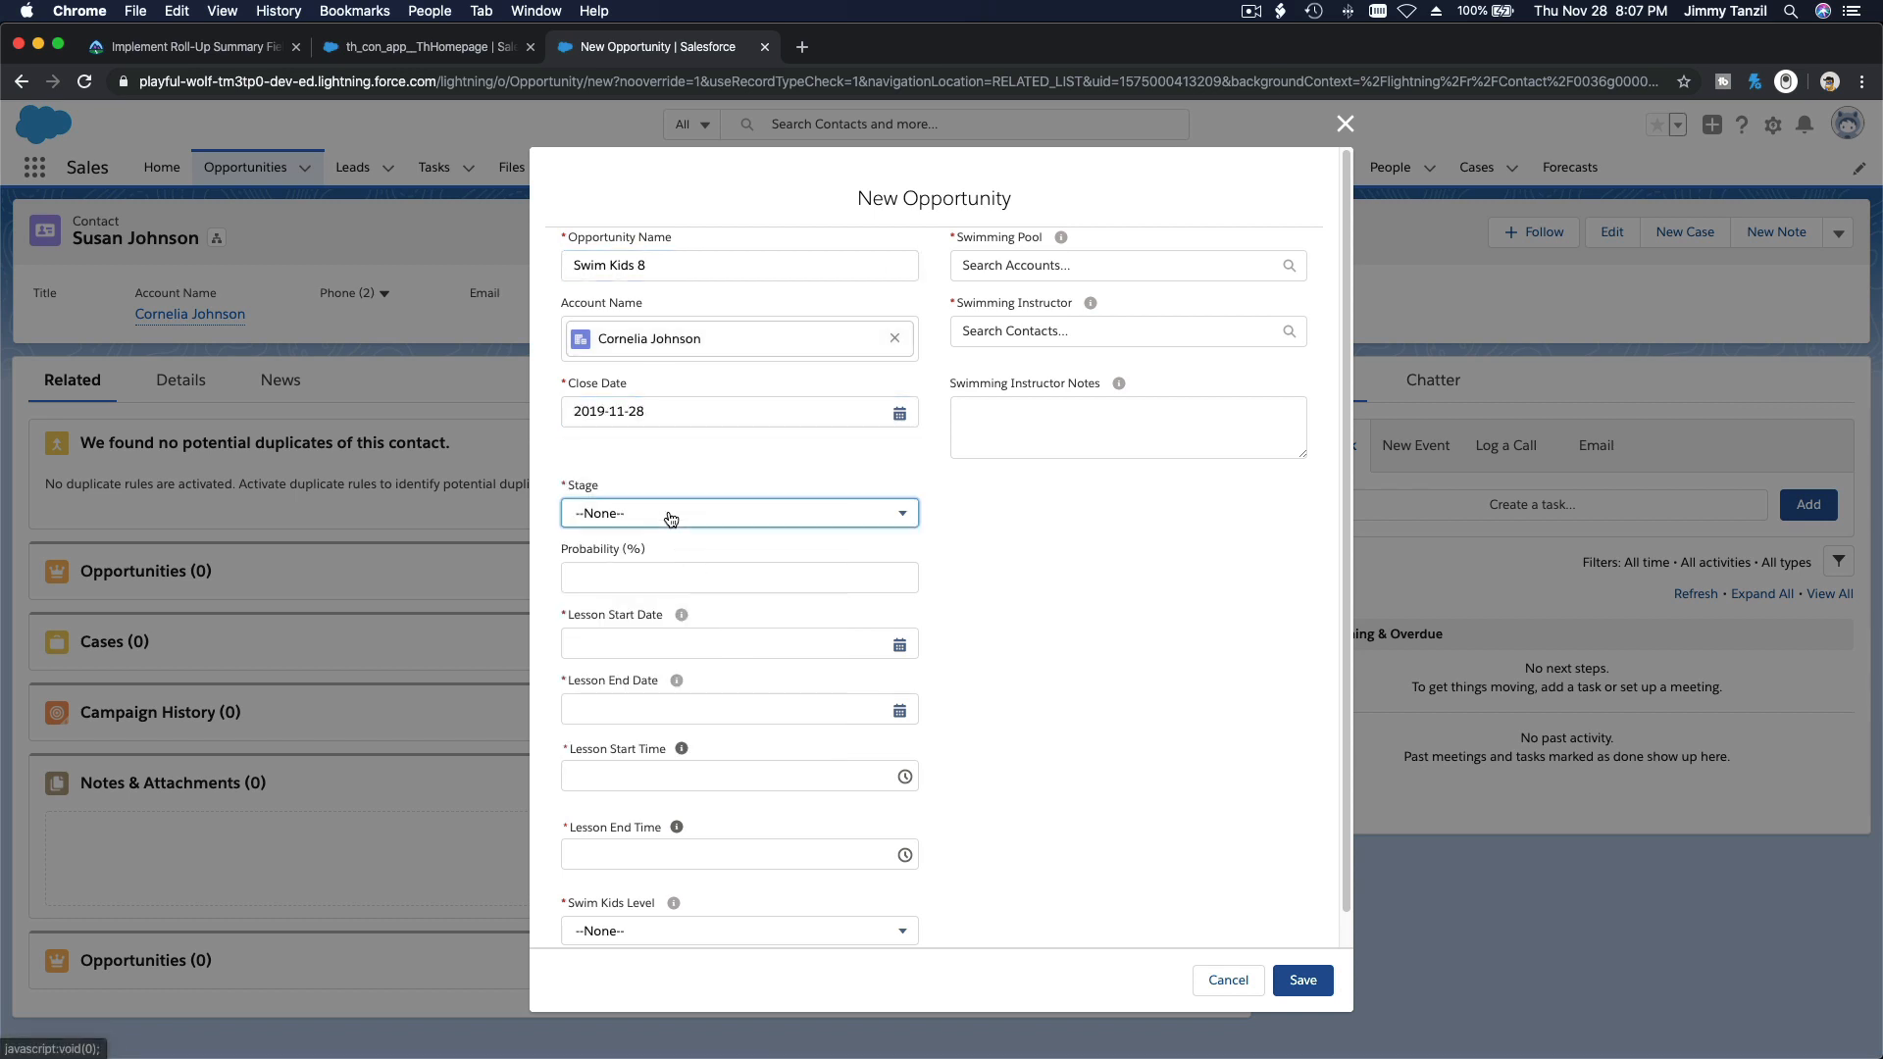
scroll(695, 627, down, 3)
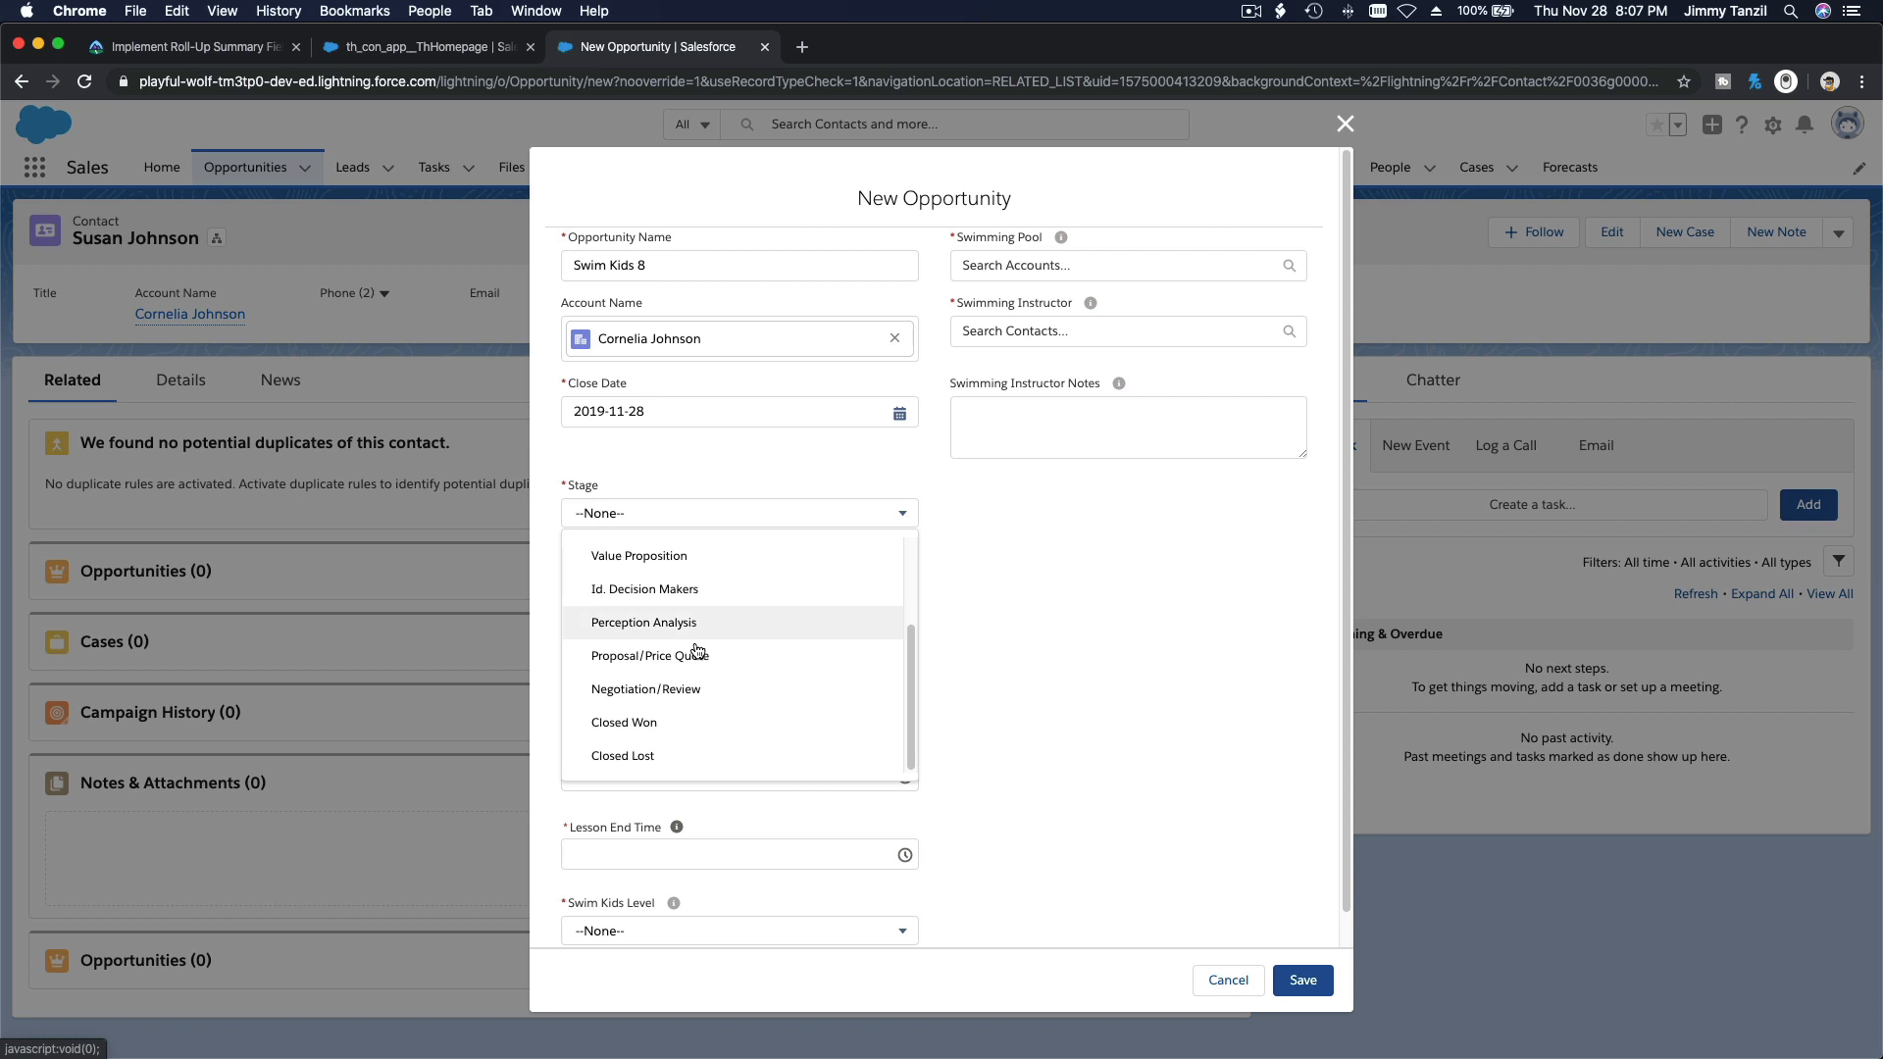
click(684, 723)
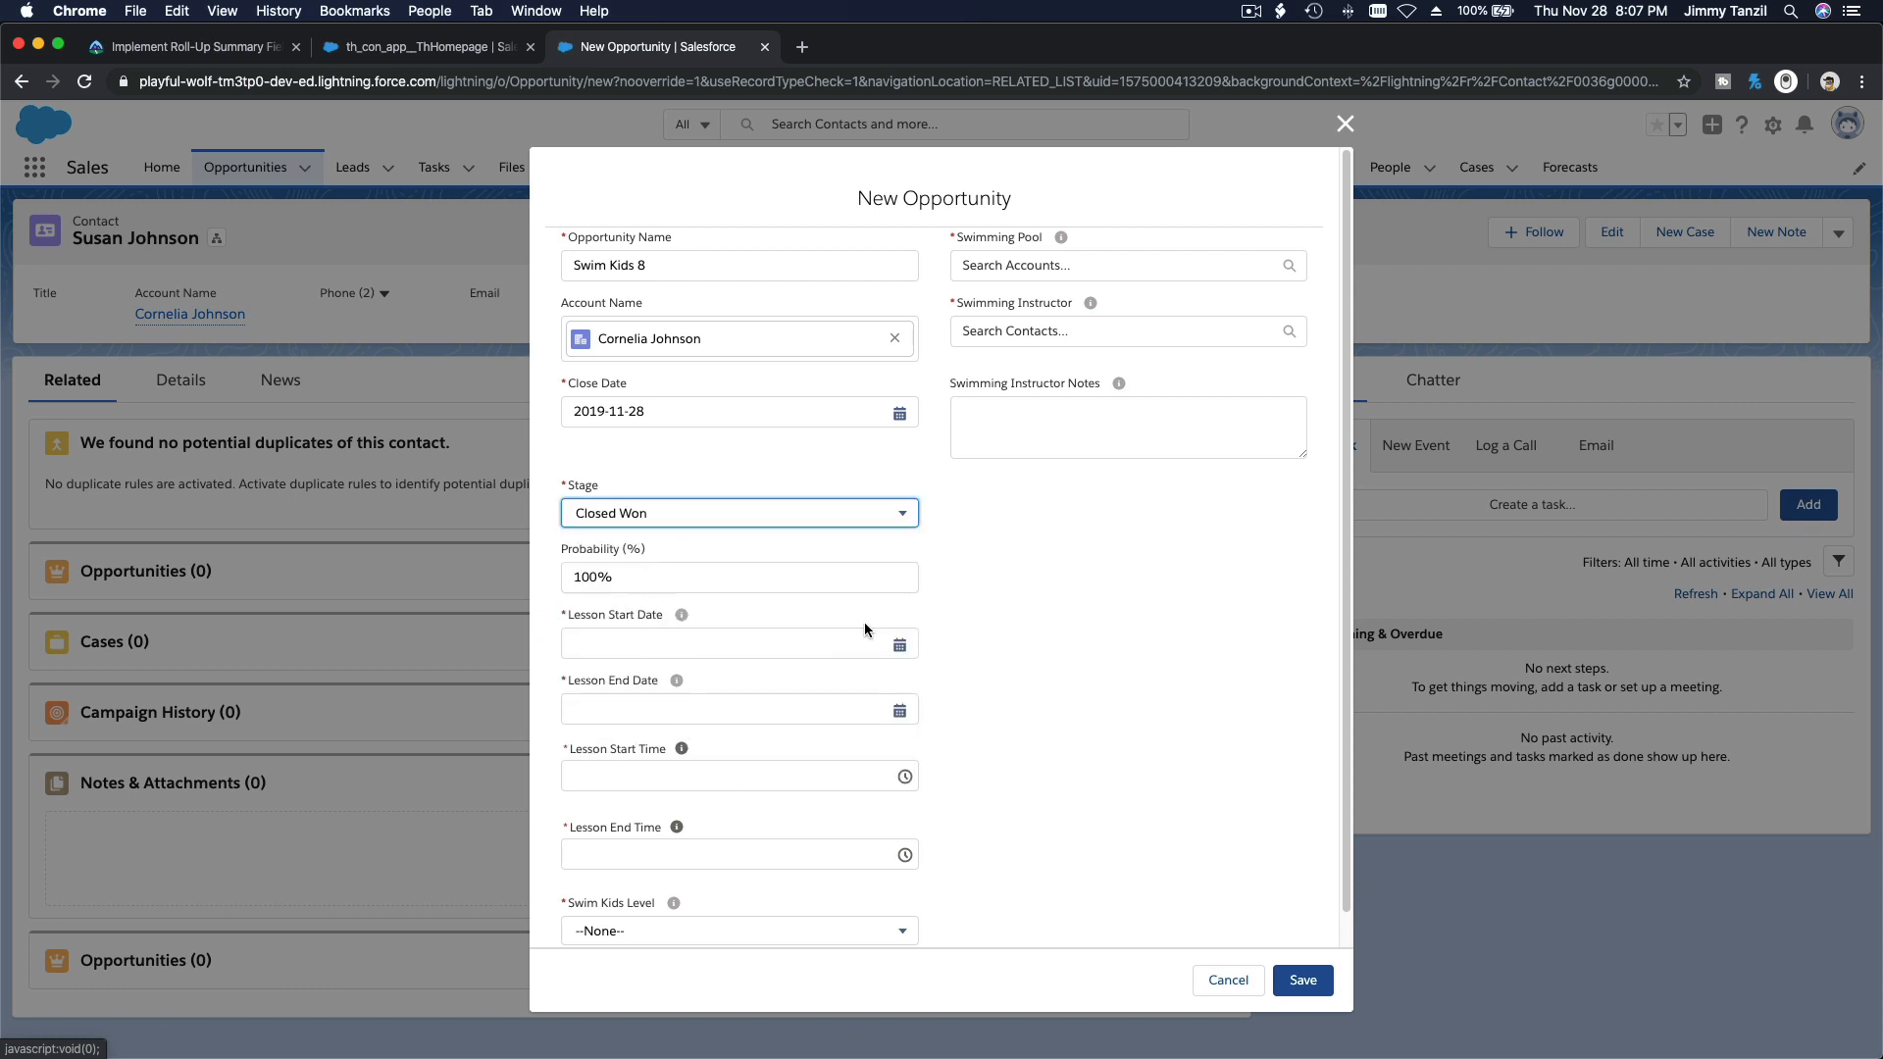
Step: Set the lesson start date to 2019-12-09 and the lesson end date to 2019-12-13
click(897, 648)
click(746, 621)
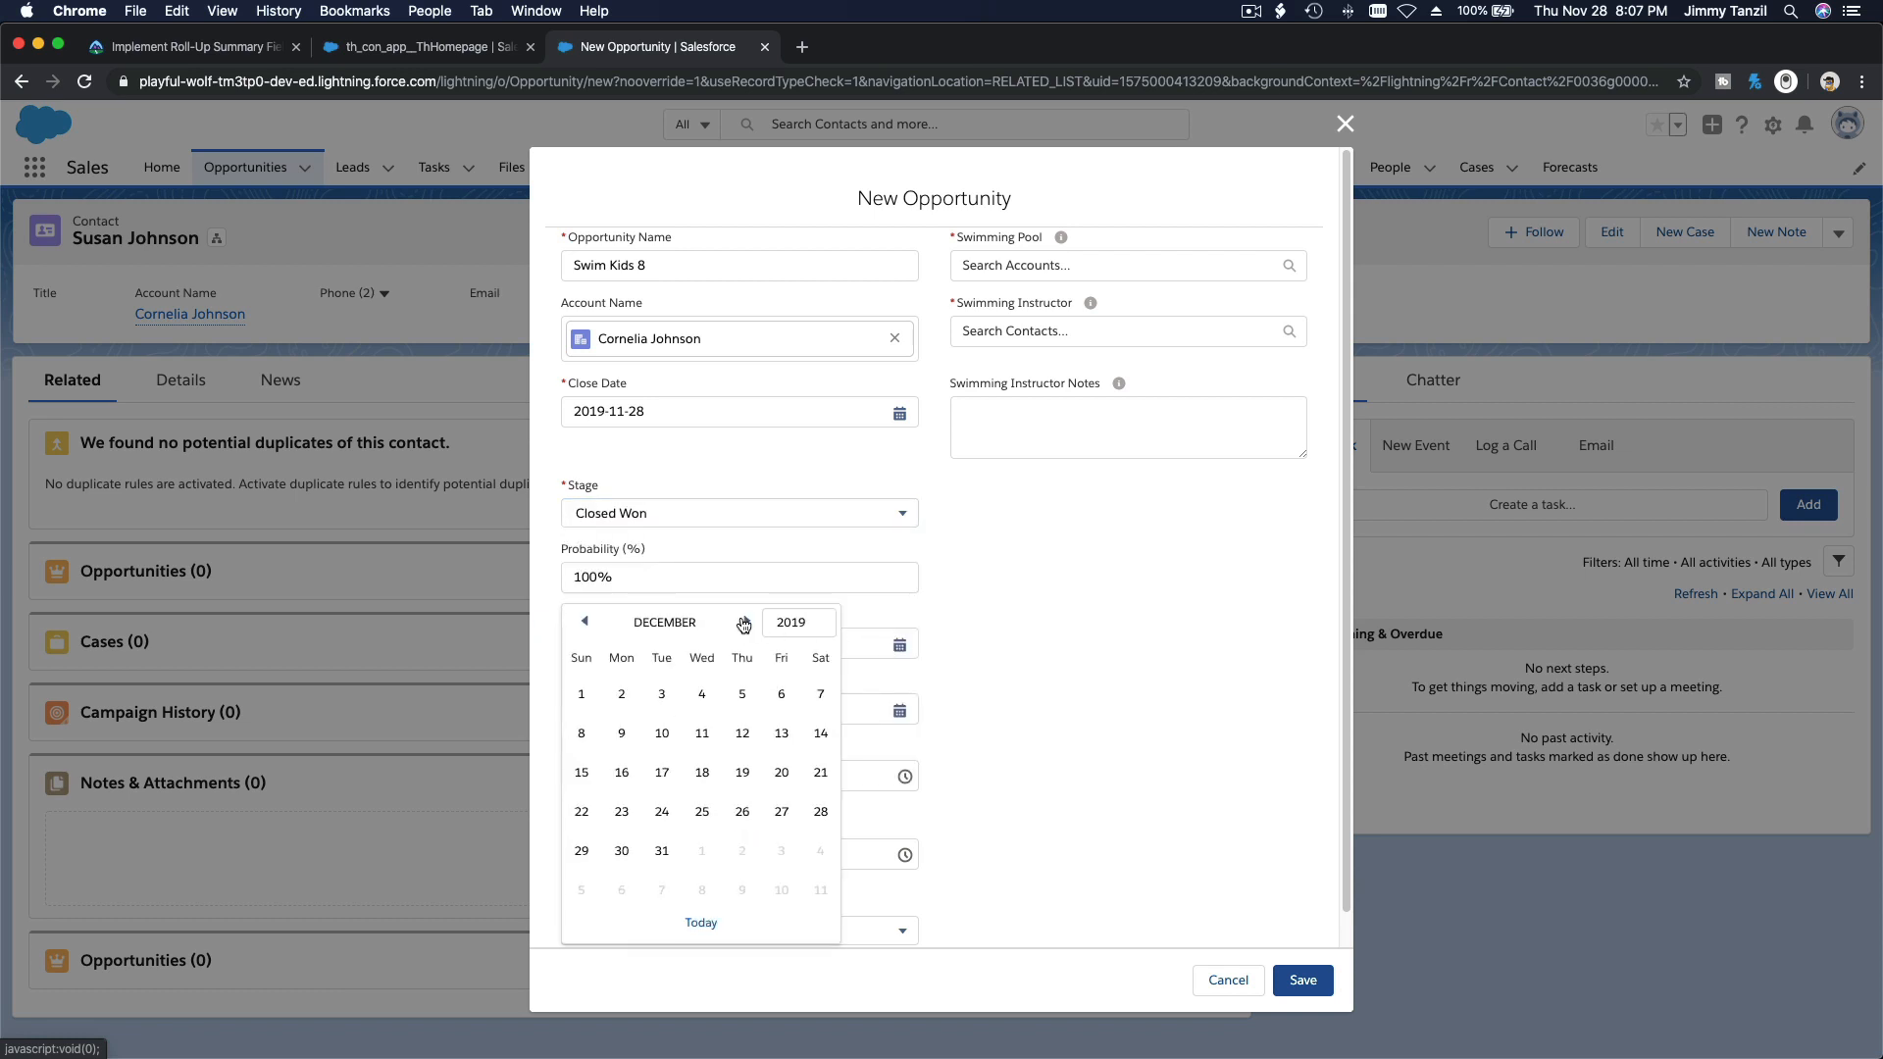
click(621, 732)
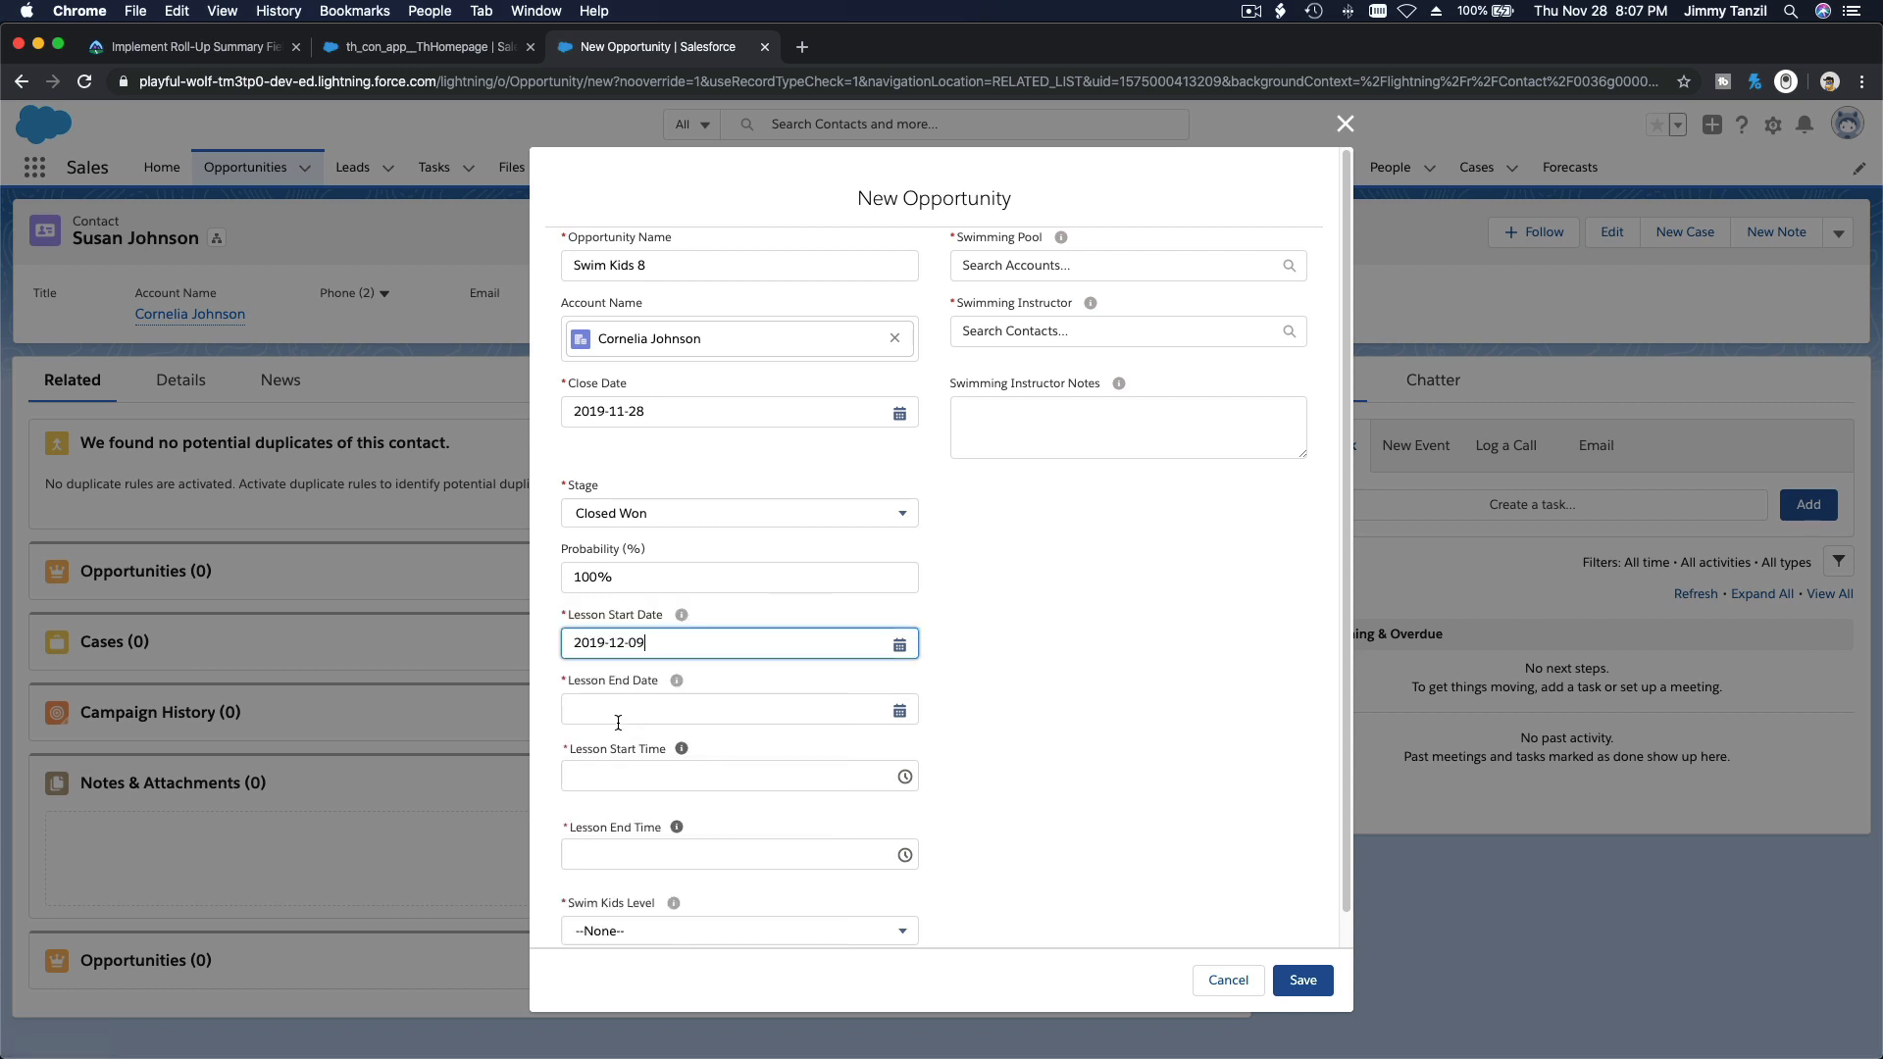
click(896, 712)
click(746, 621)
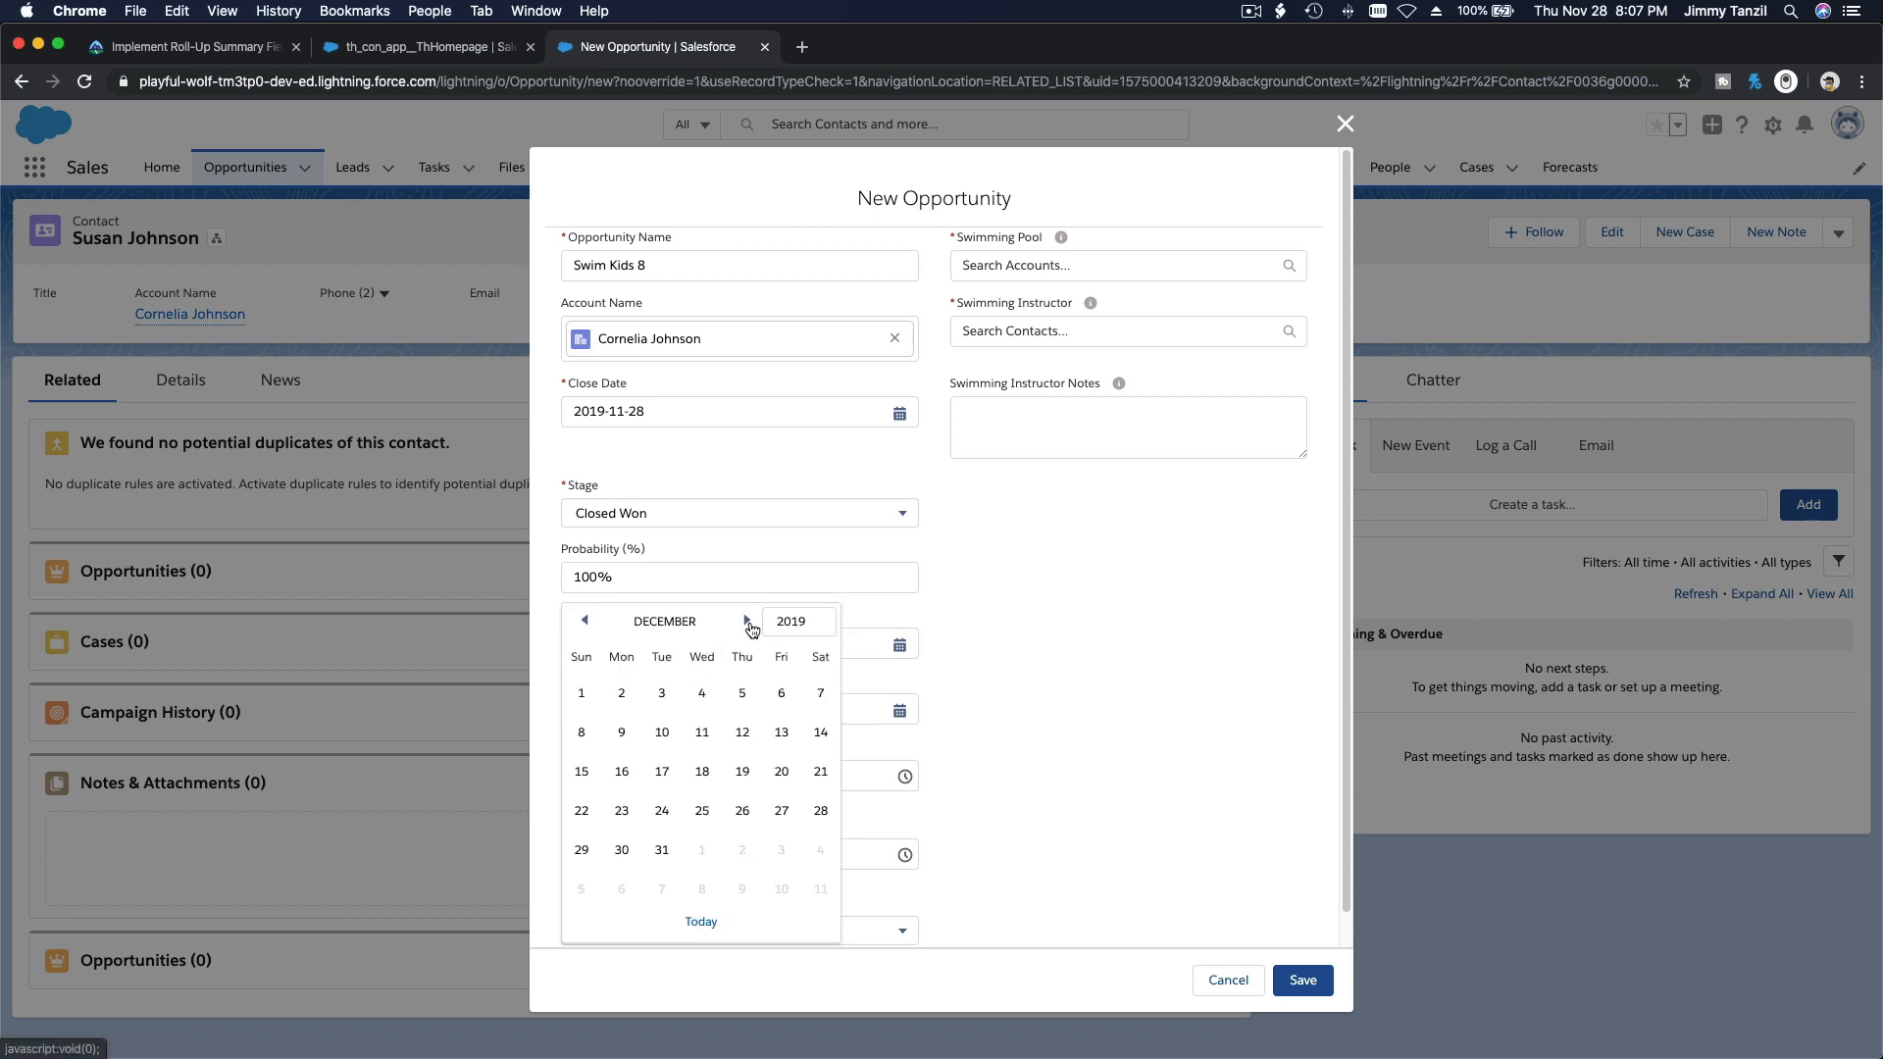
click(782, 733)
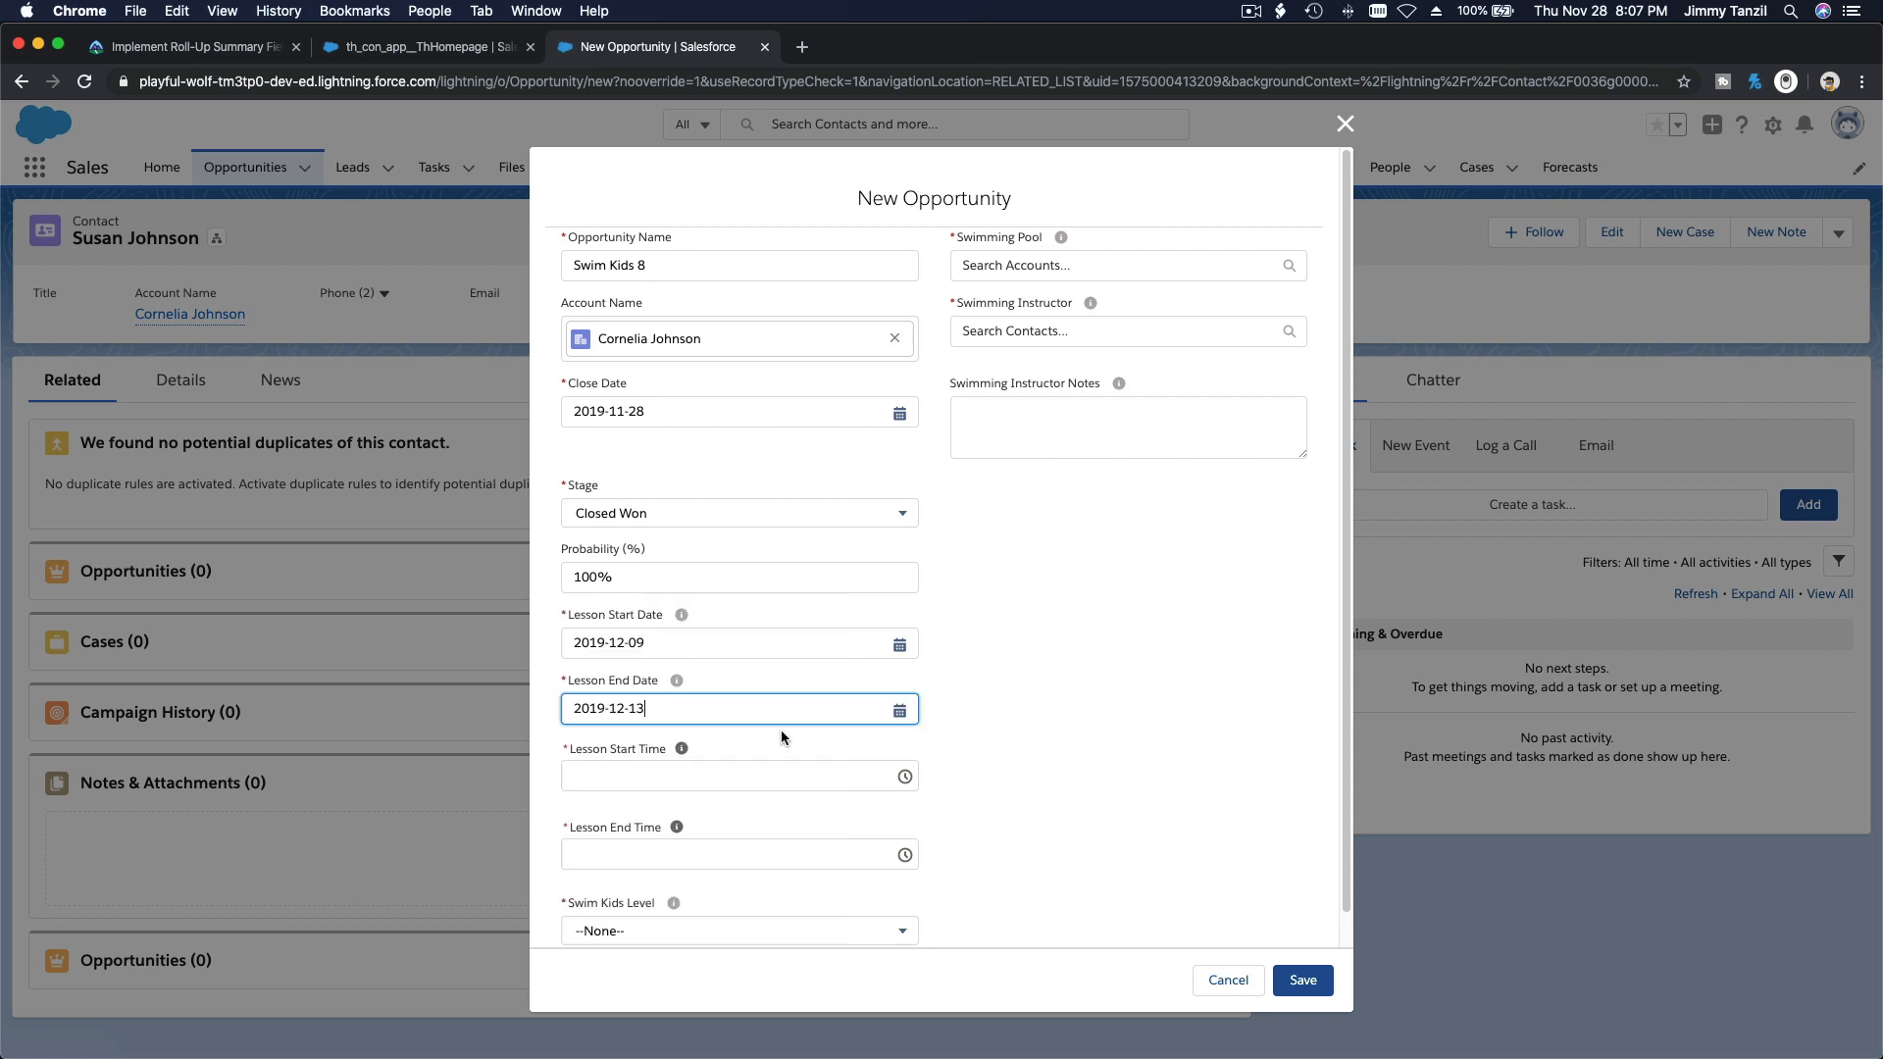
Step: Set the lesson start time to 3:00 PM and the lesson end time to 3:30 PM
click(726, 777)
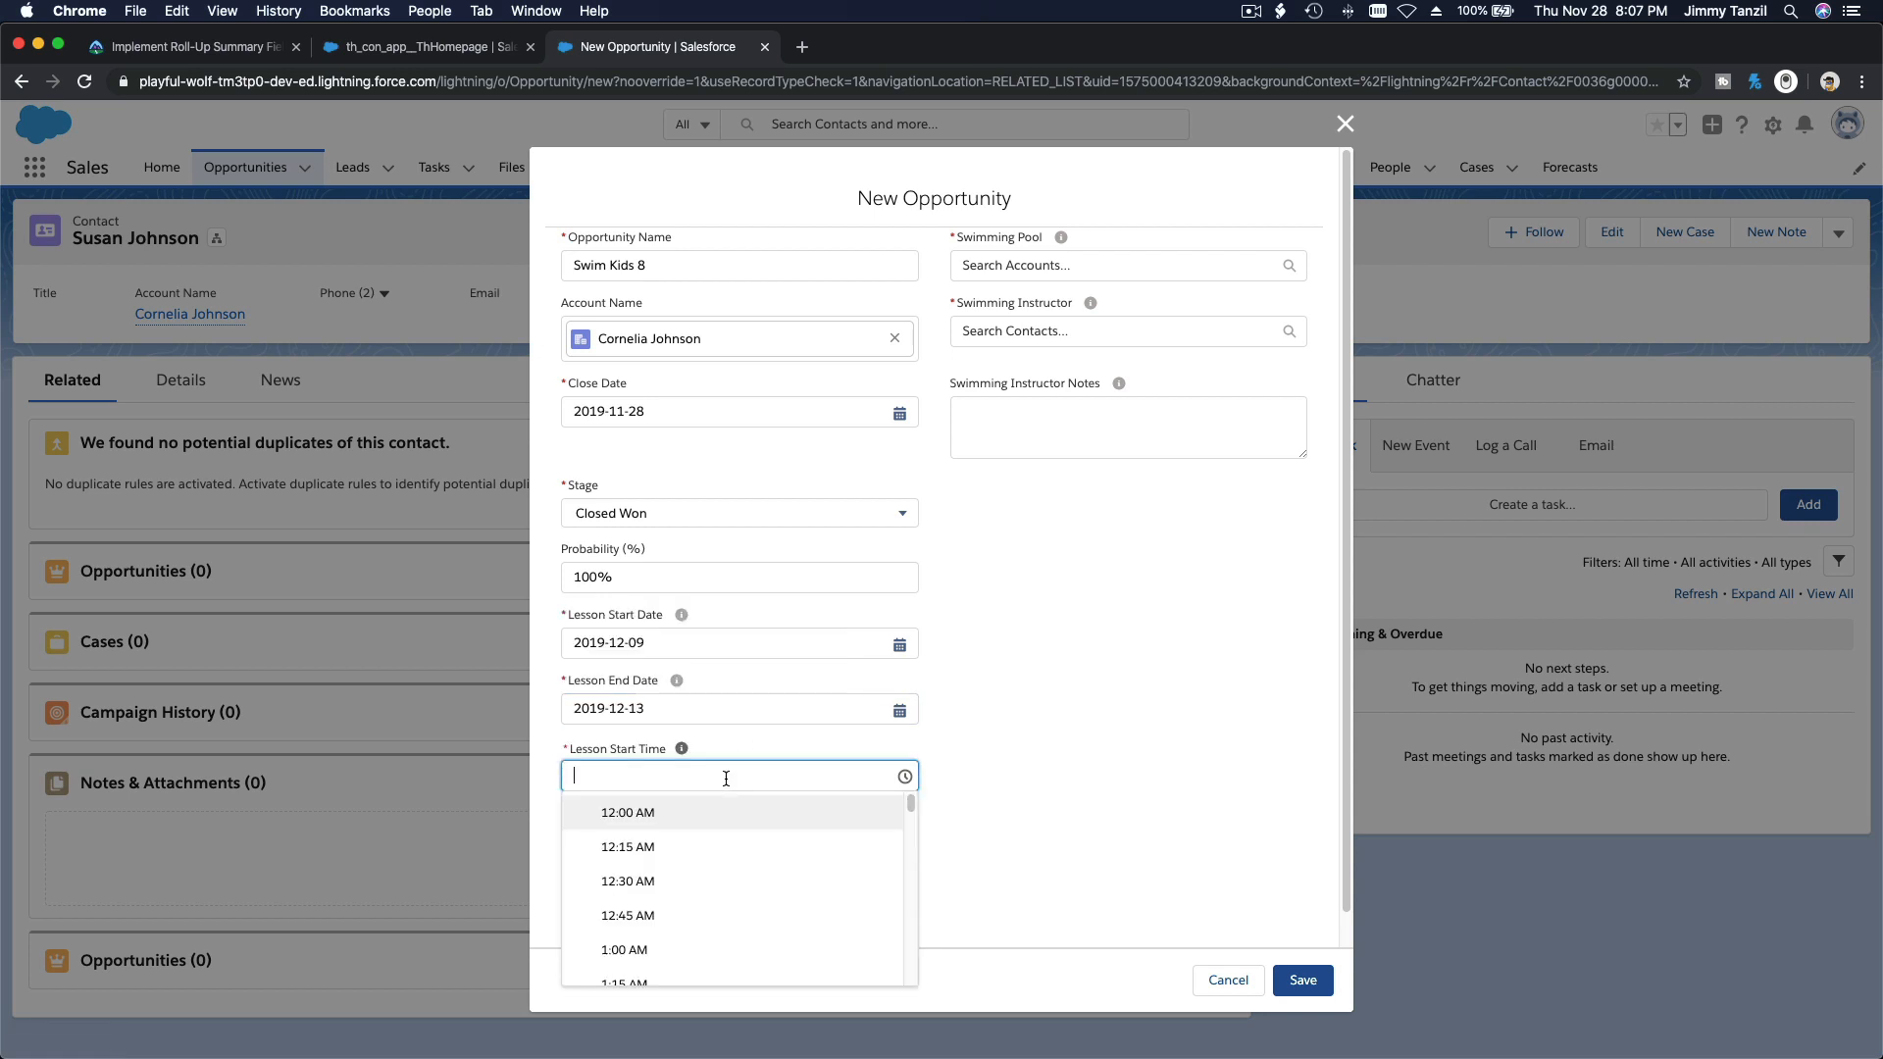
scroll(761, 870, down, 5)
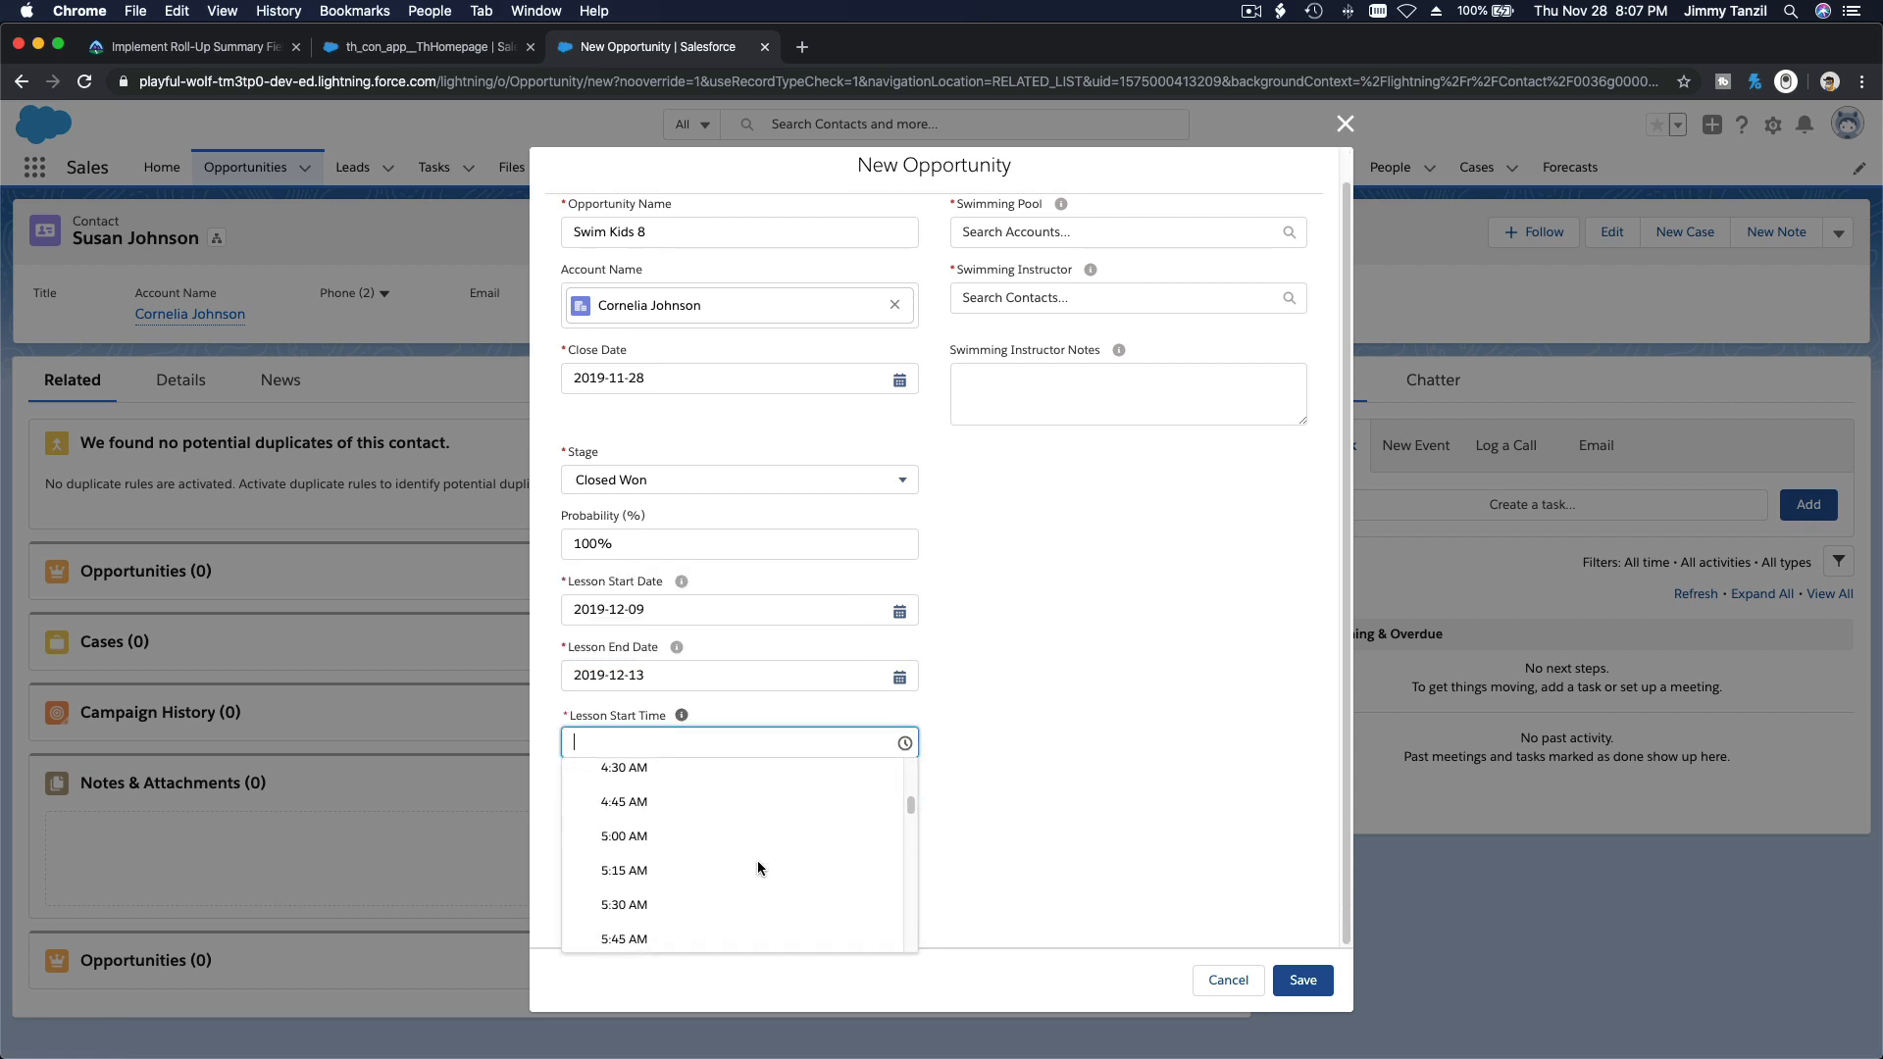
scroll(760, 870, down, 9)
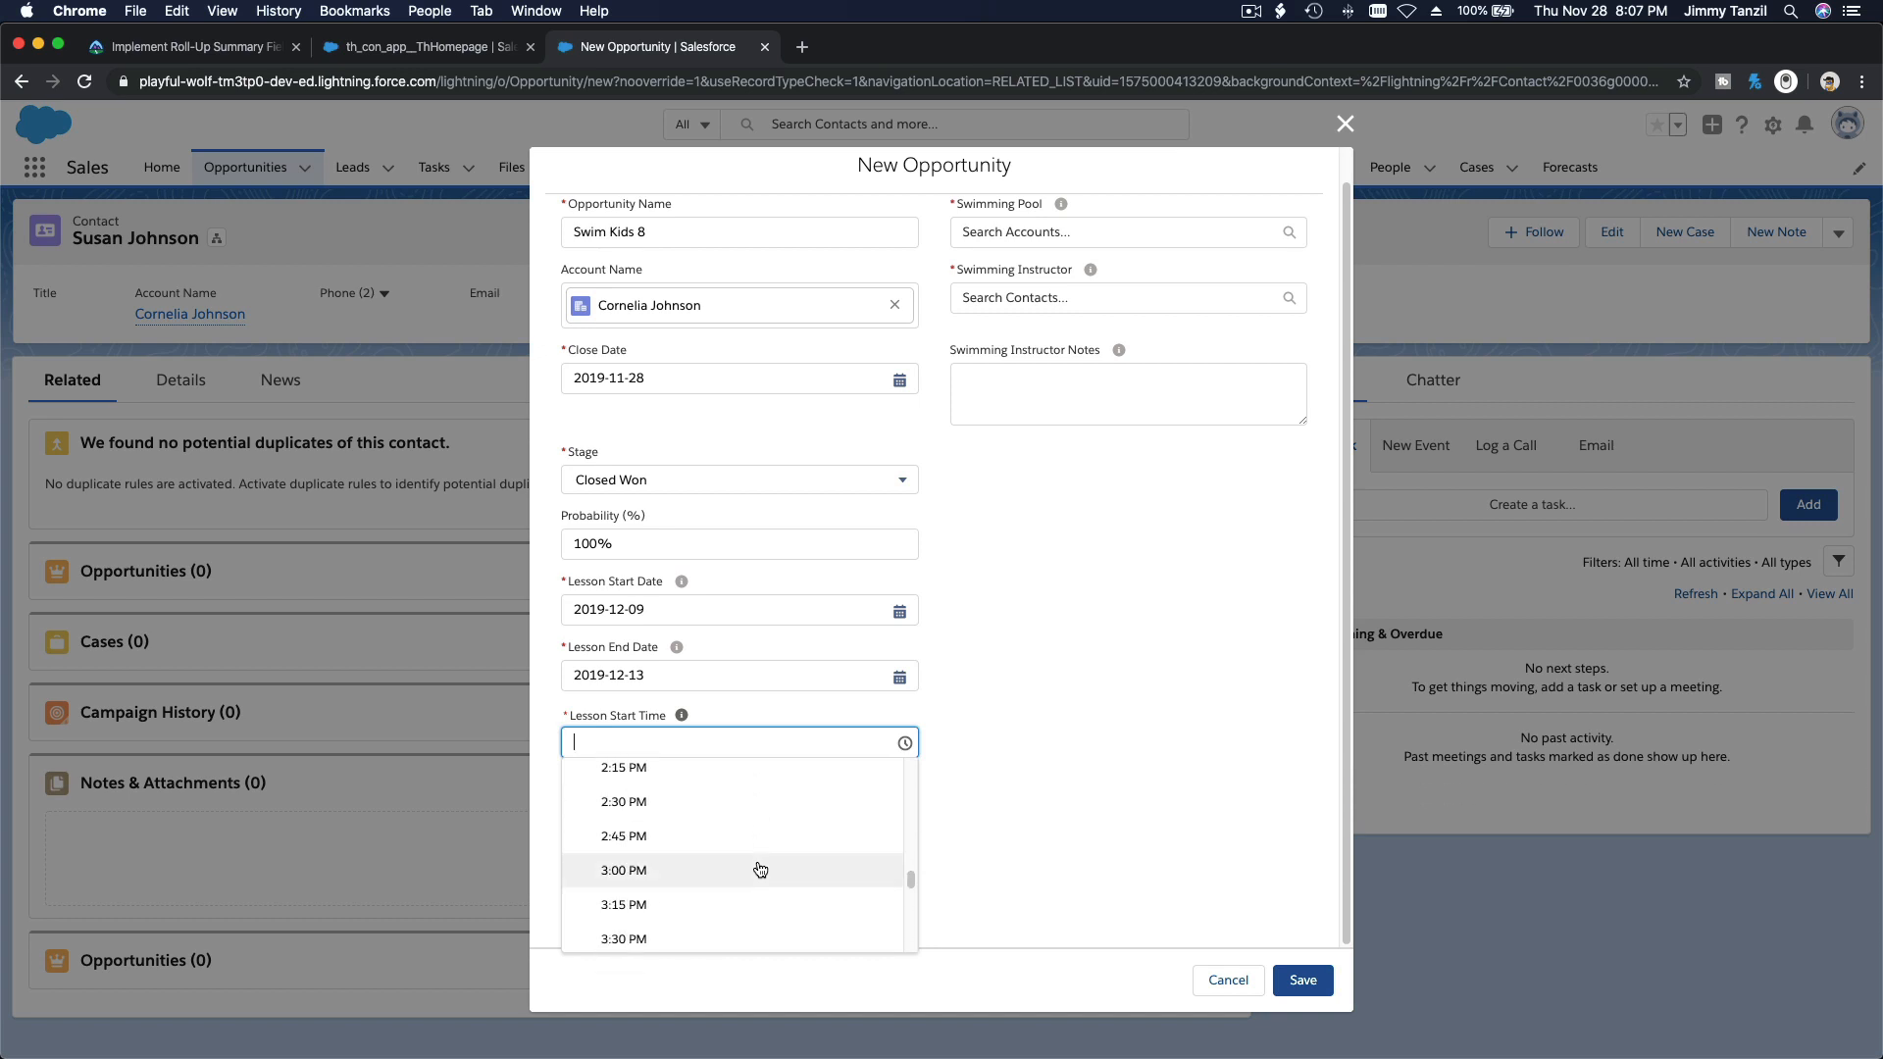
click(732, 875)
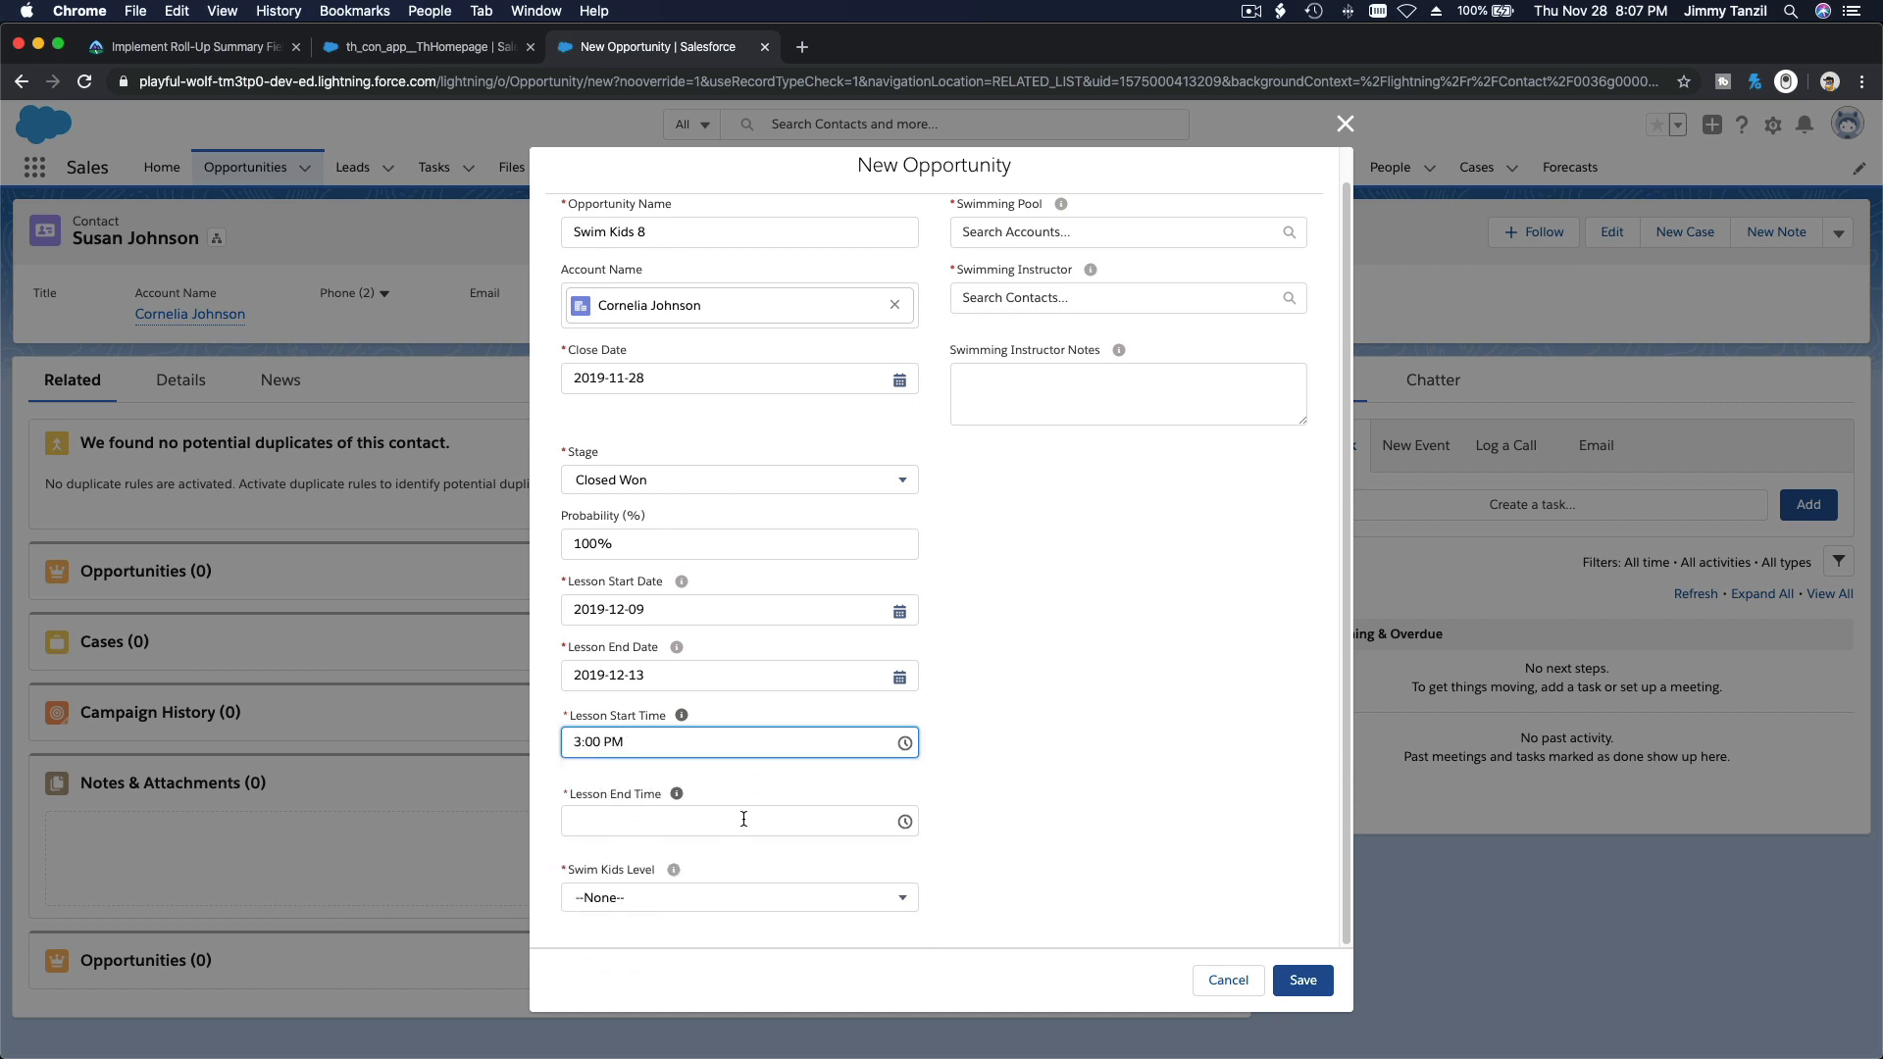
click(743, 819)
scroll(758, 906, down, 11)
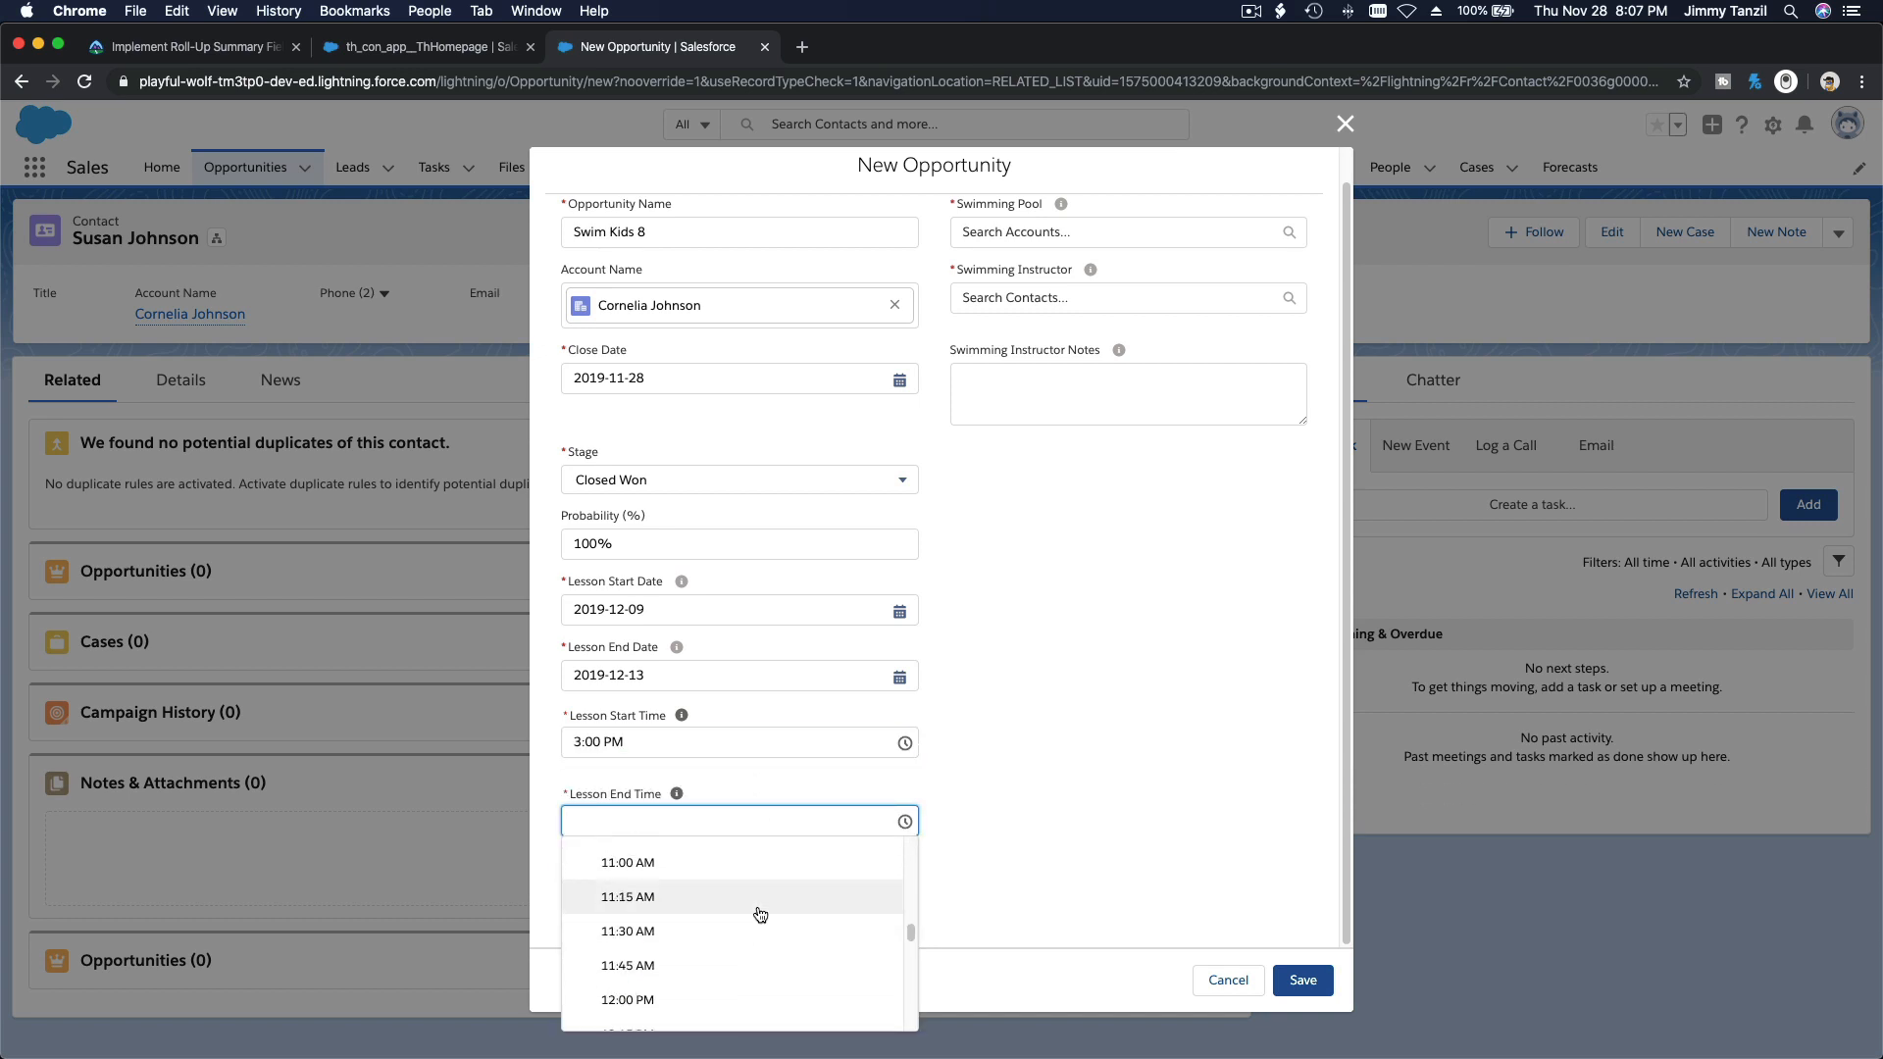
scroll(760, 914, down, 5)
scroll(760, 913, up, 2)
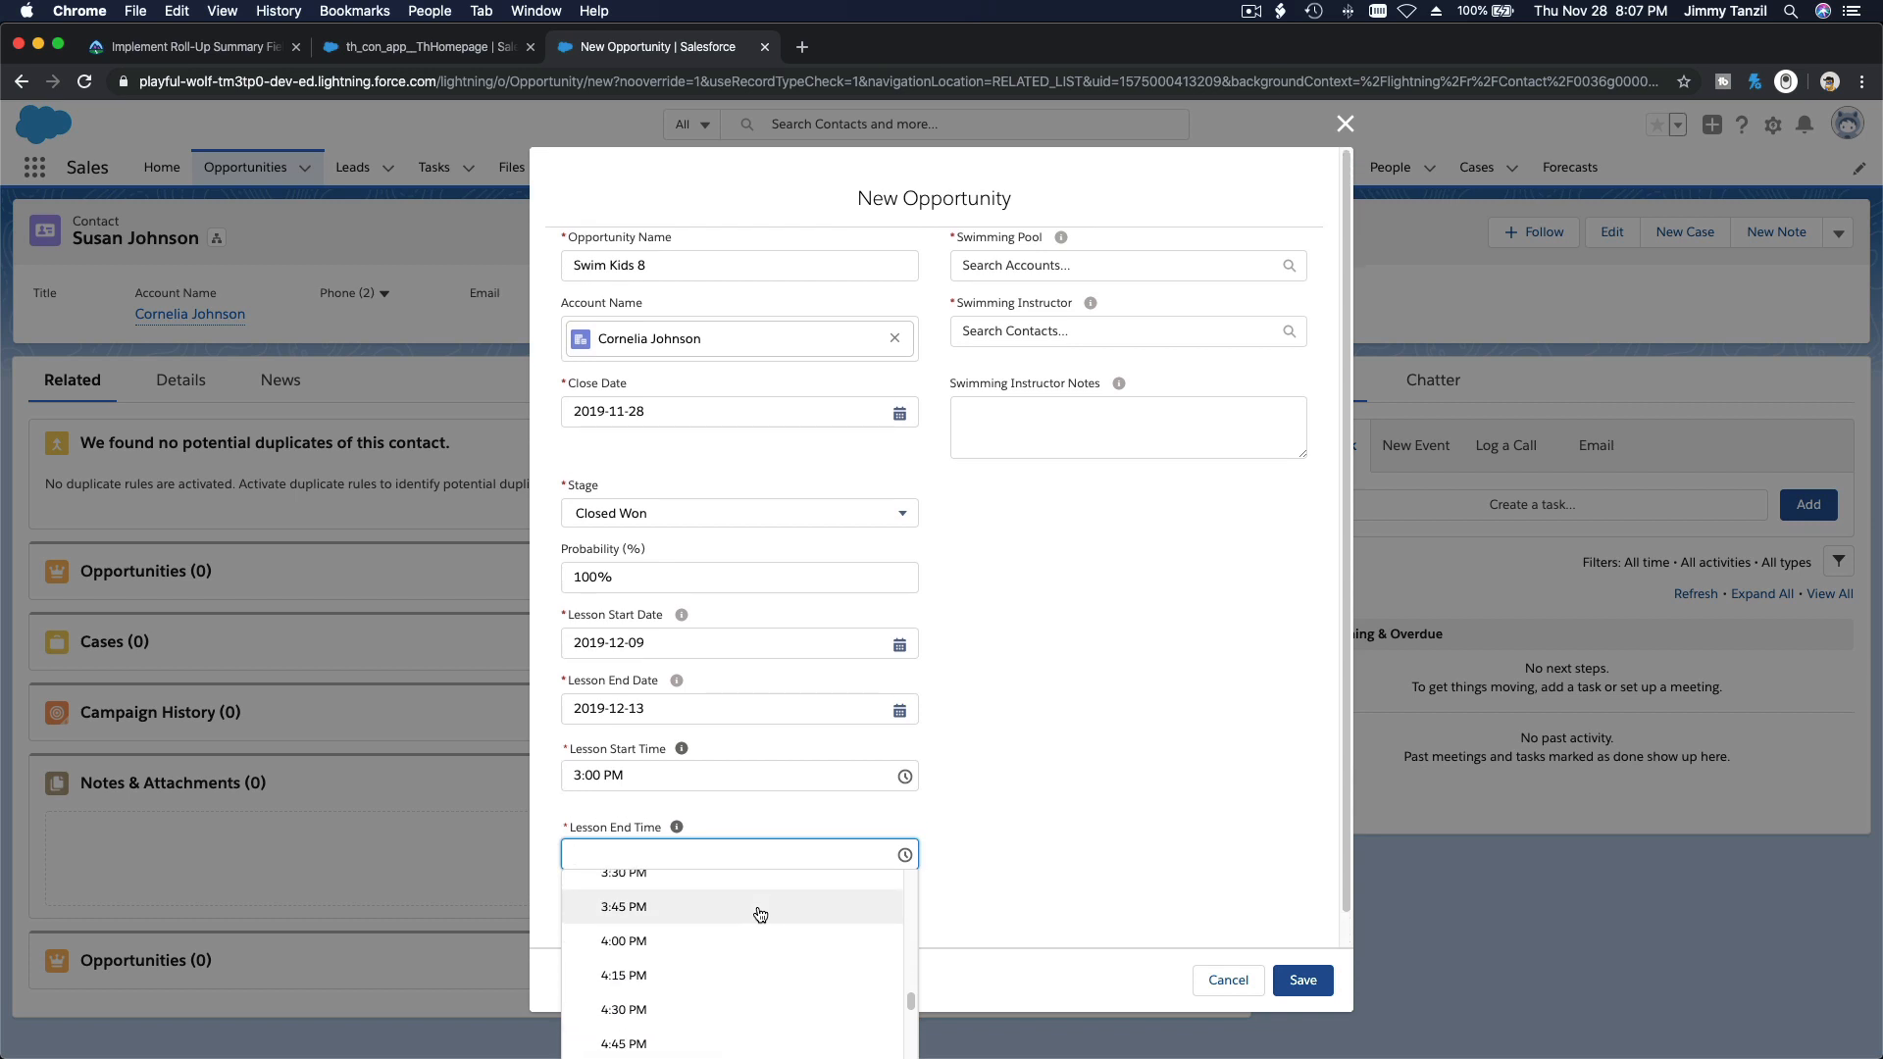
click(734, 877)
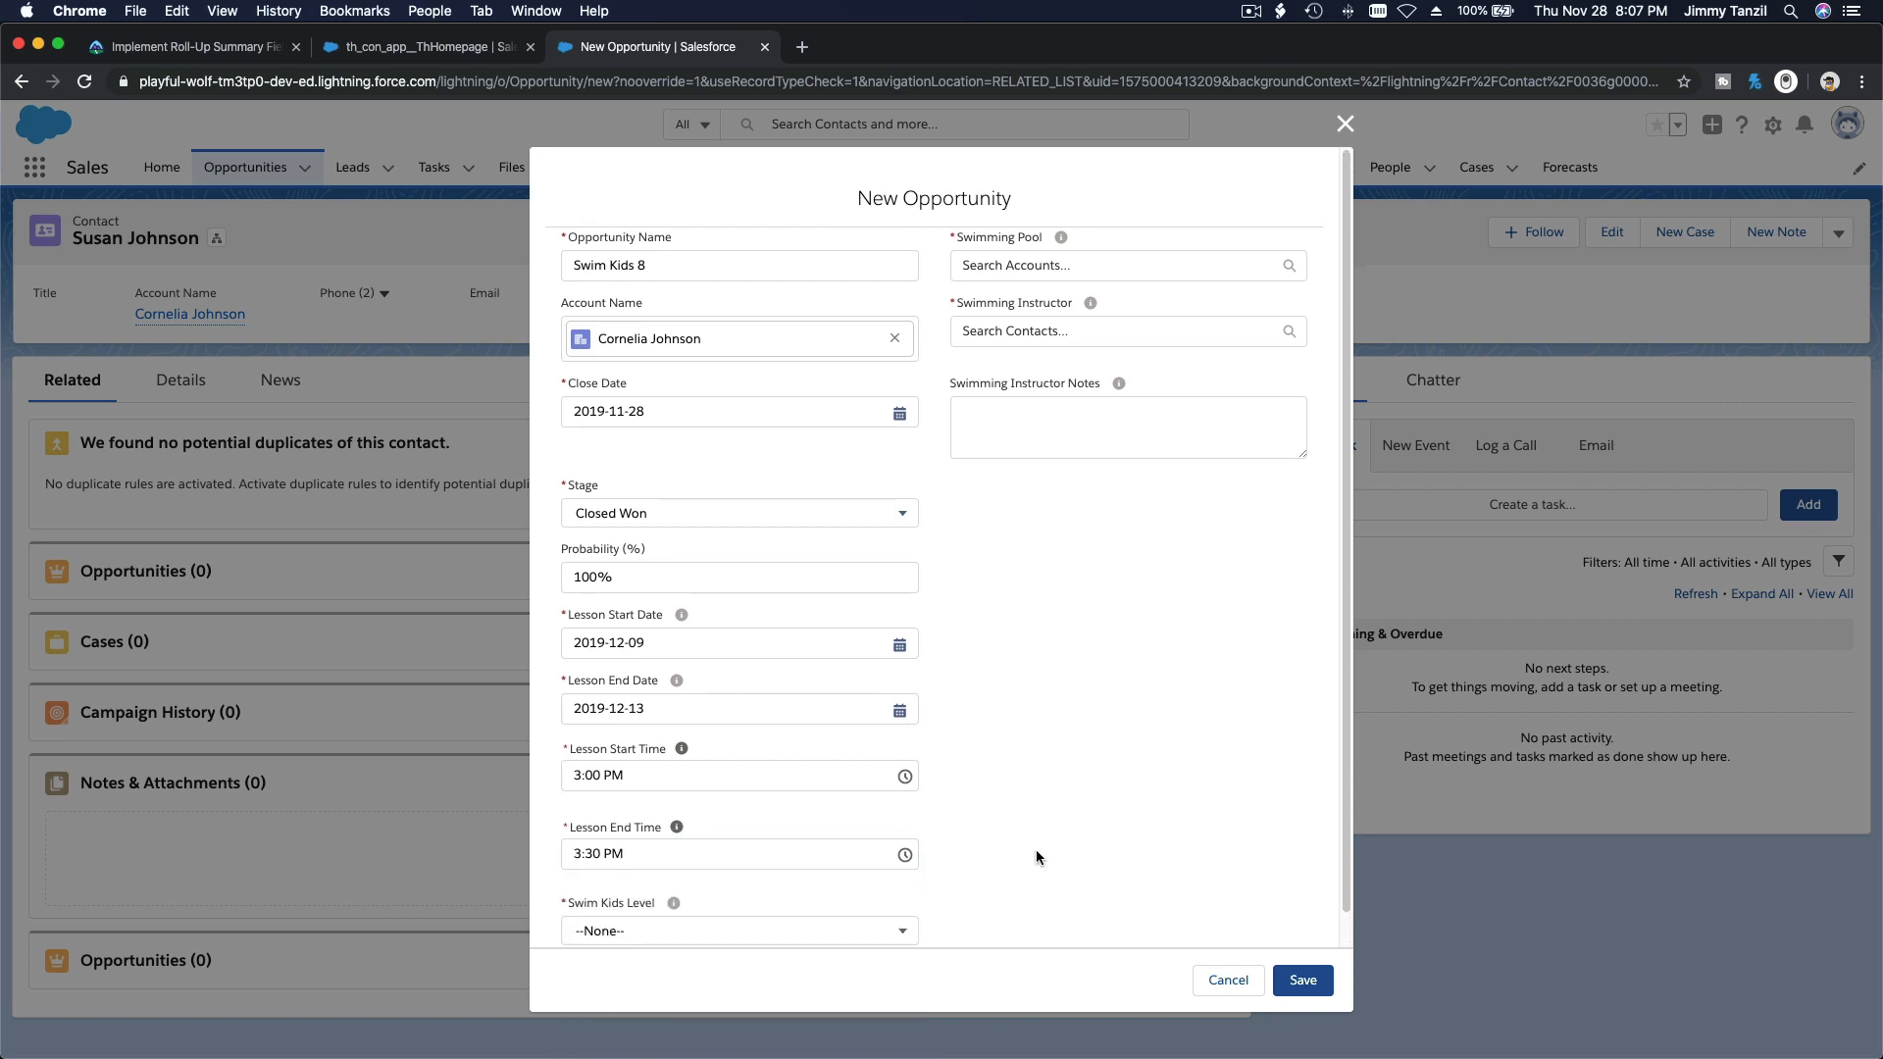
Step: Set the Swim Kids Level of the new opportunity to 8
scroll(1035, 851, down, 1)
click(813, 898)
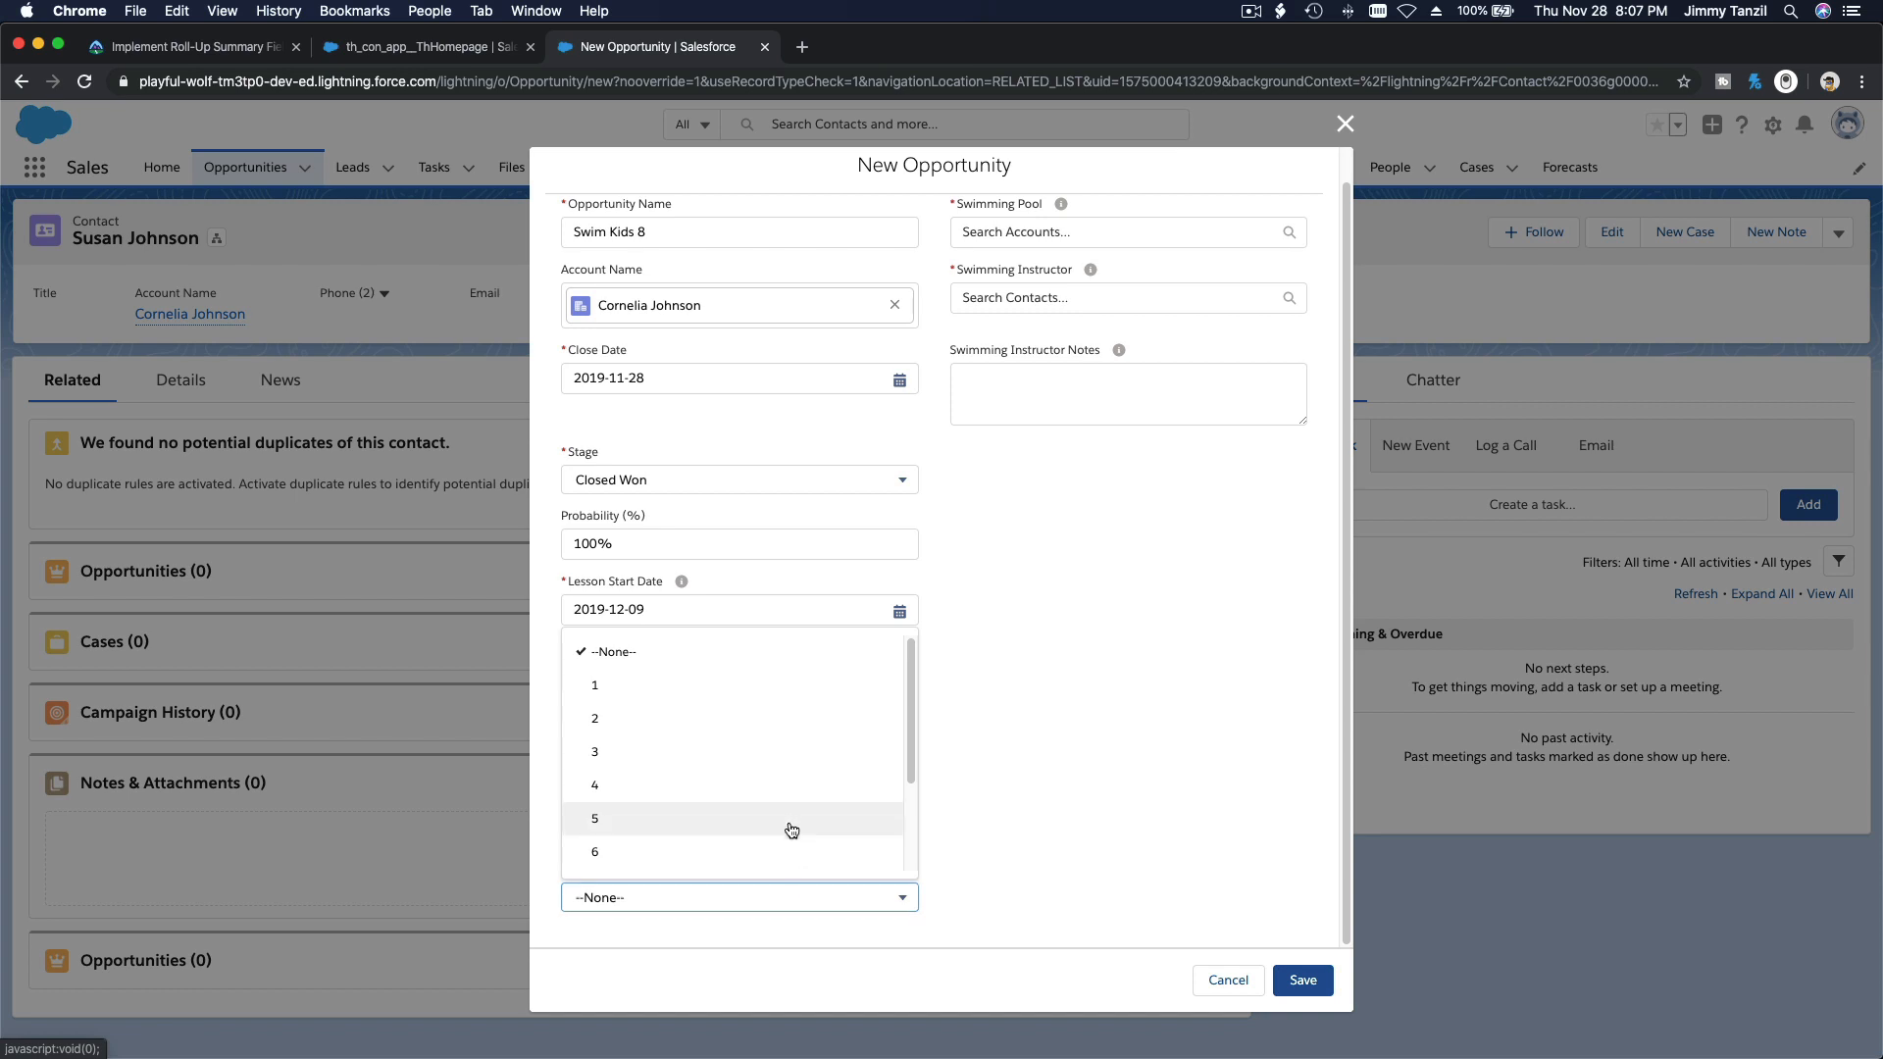
scroll(790, 843, down, 2)
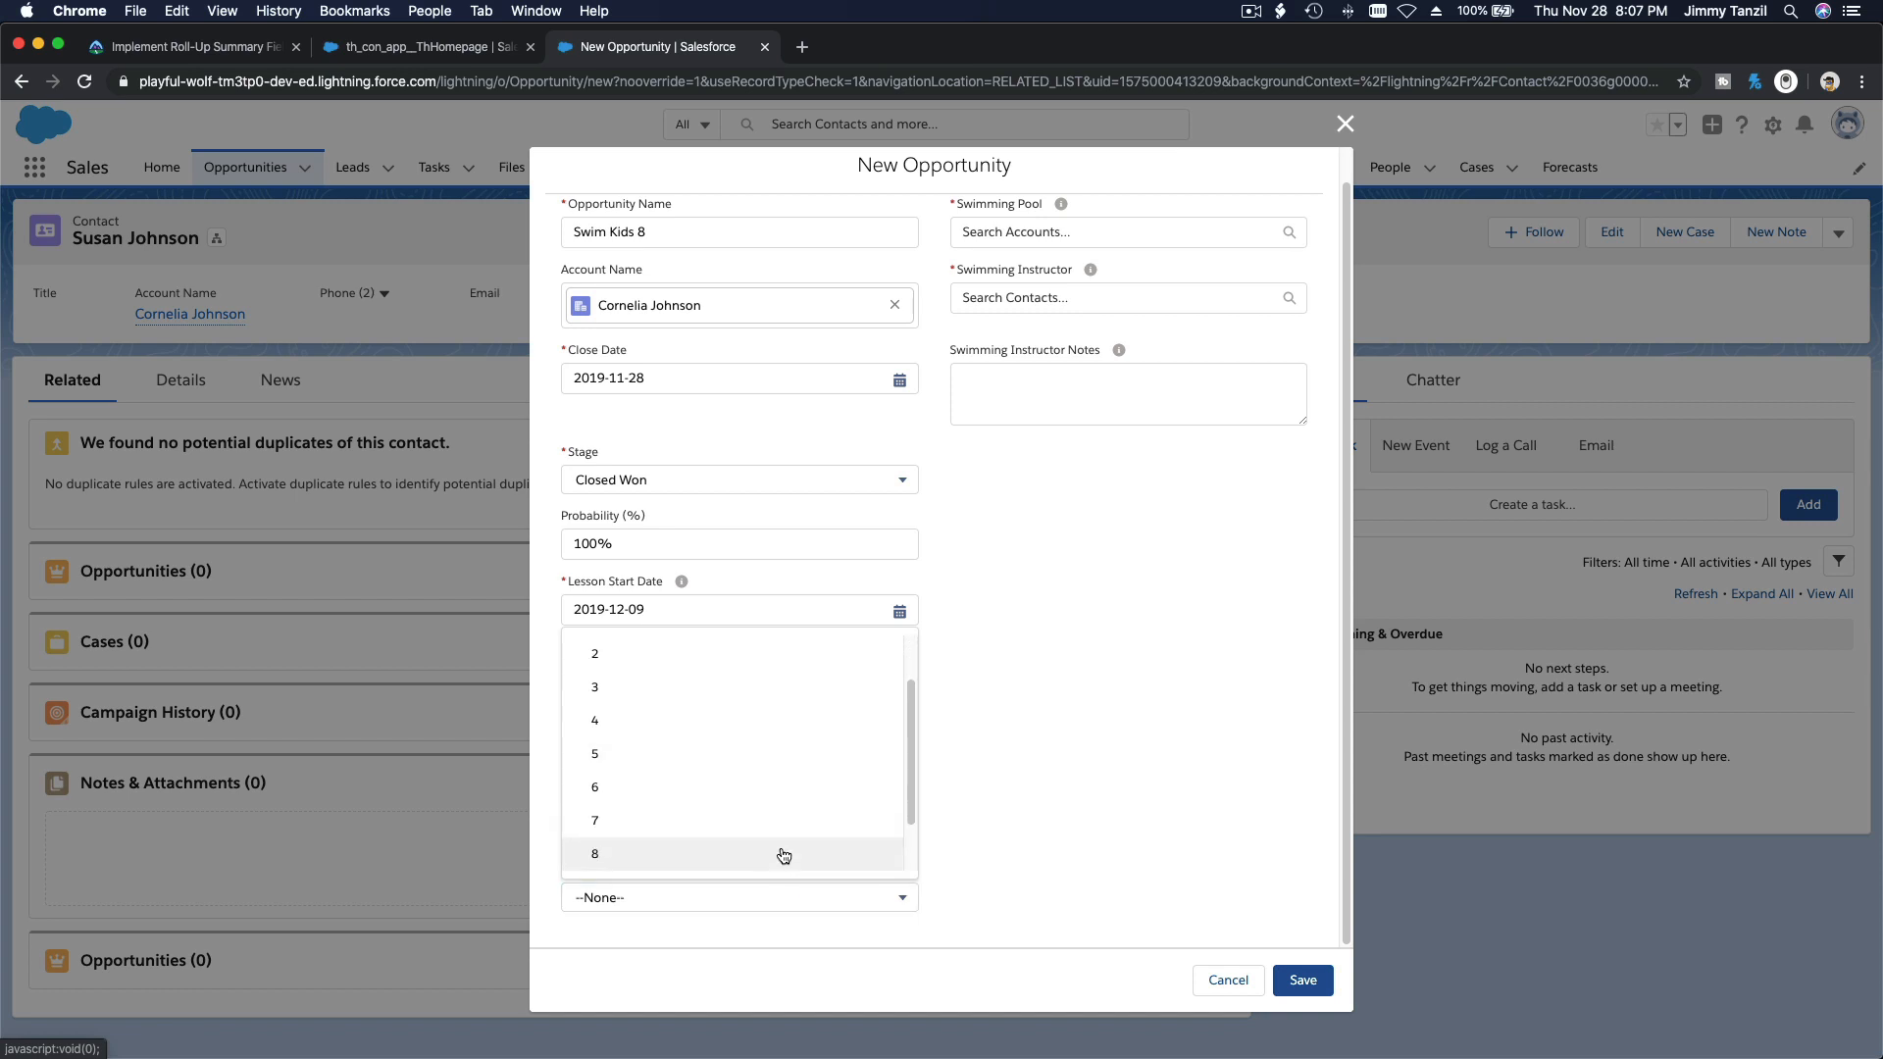
click(783, 854)
Step: Search accounts for "Pool" and choose Coaldale Swimming Pool as the opportunity's swimming pool
scroll(1140, 647, up, 1)
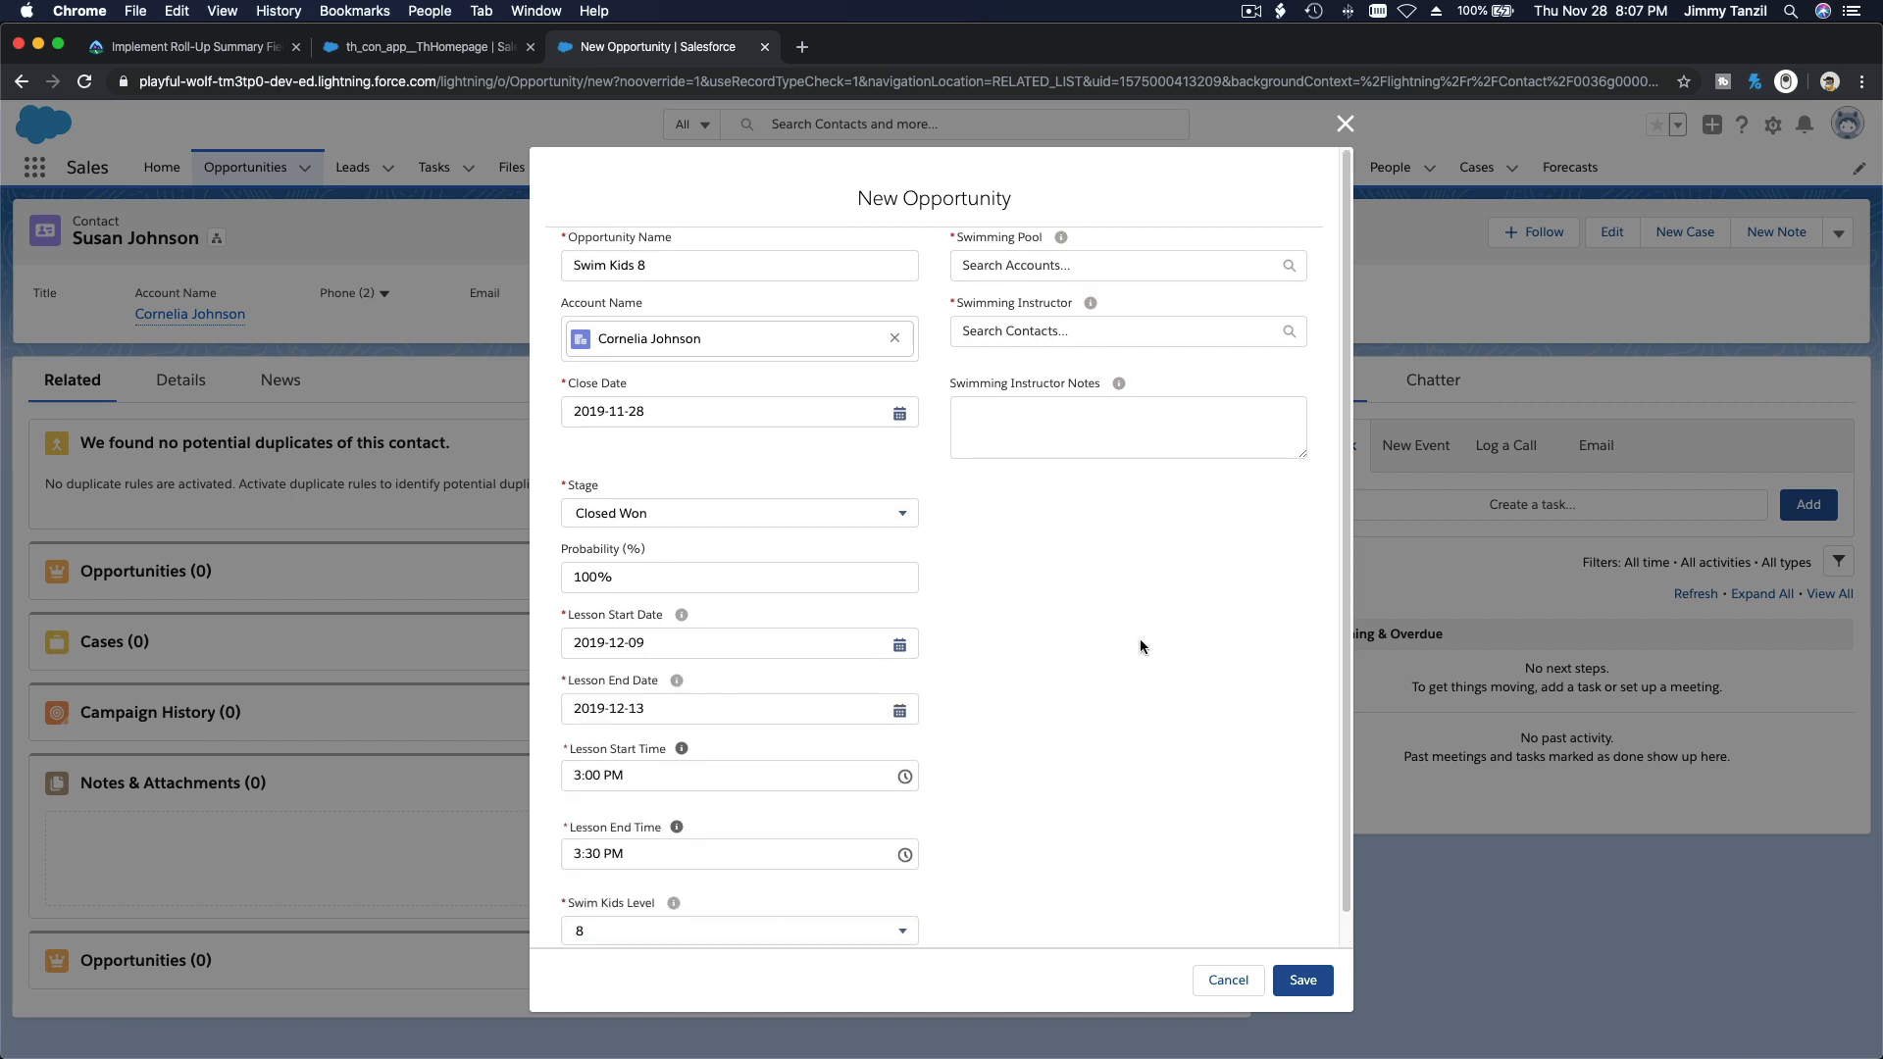
click(1071, 263)
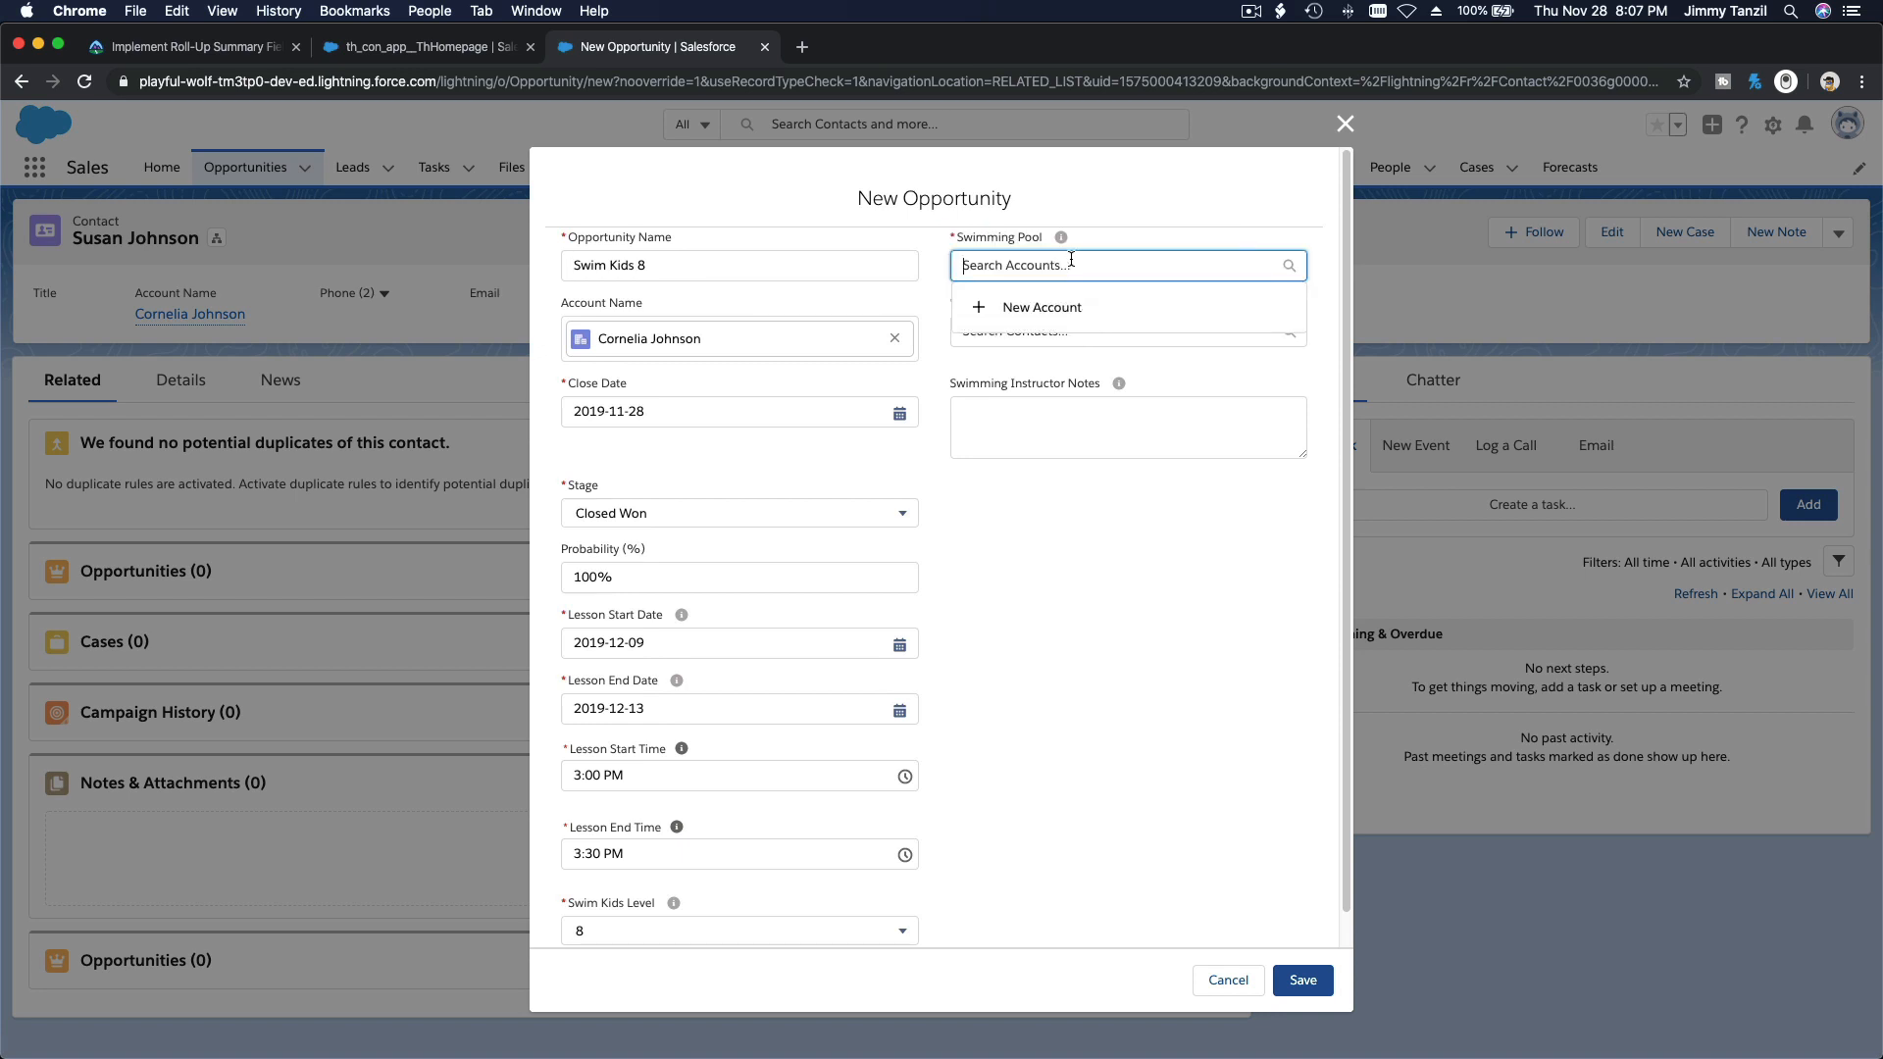
text(Pool)
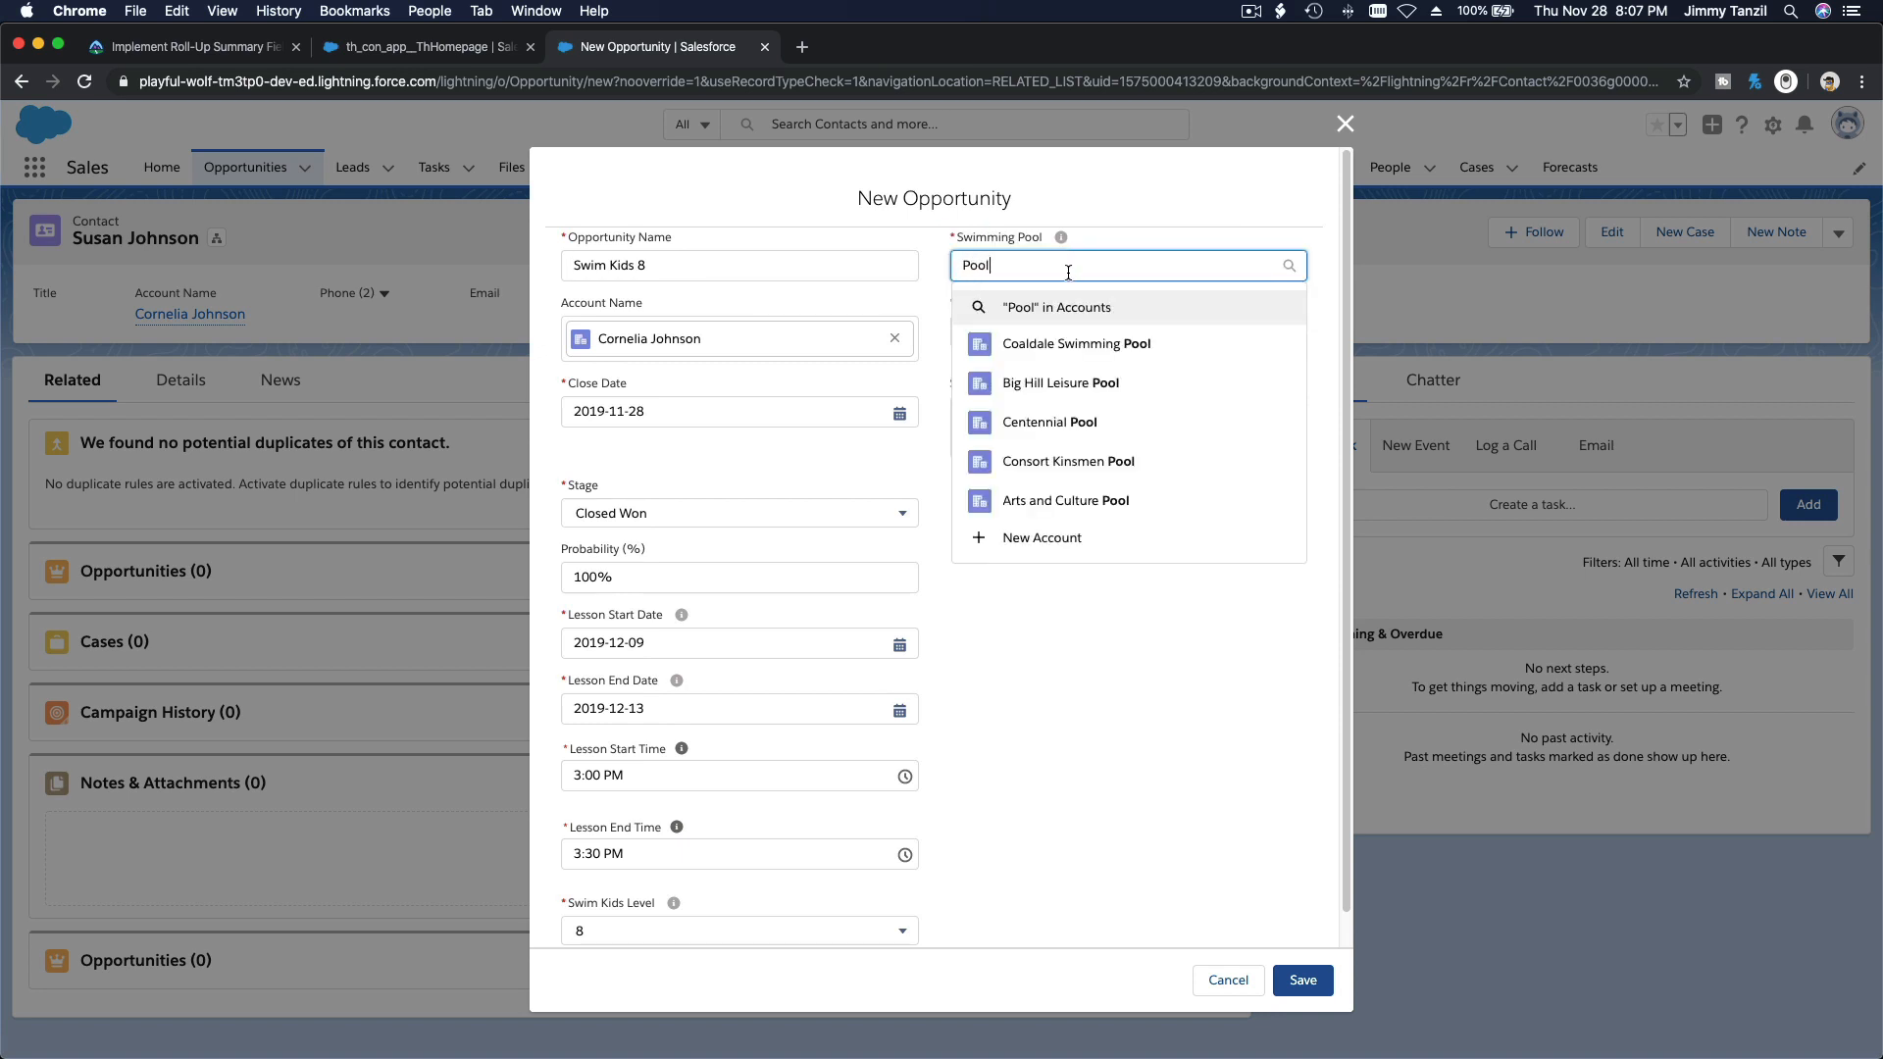
click(1078, 361)
click(1077, 580)
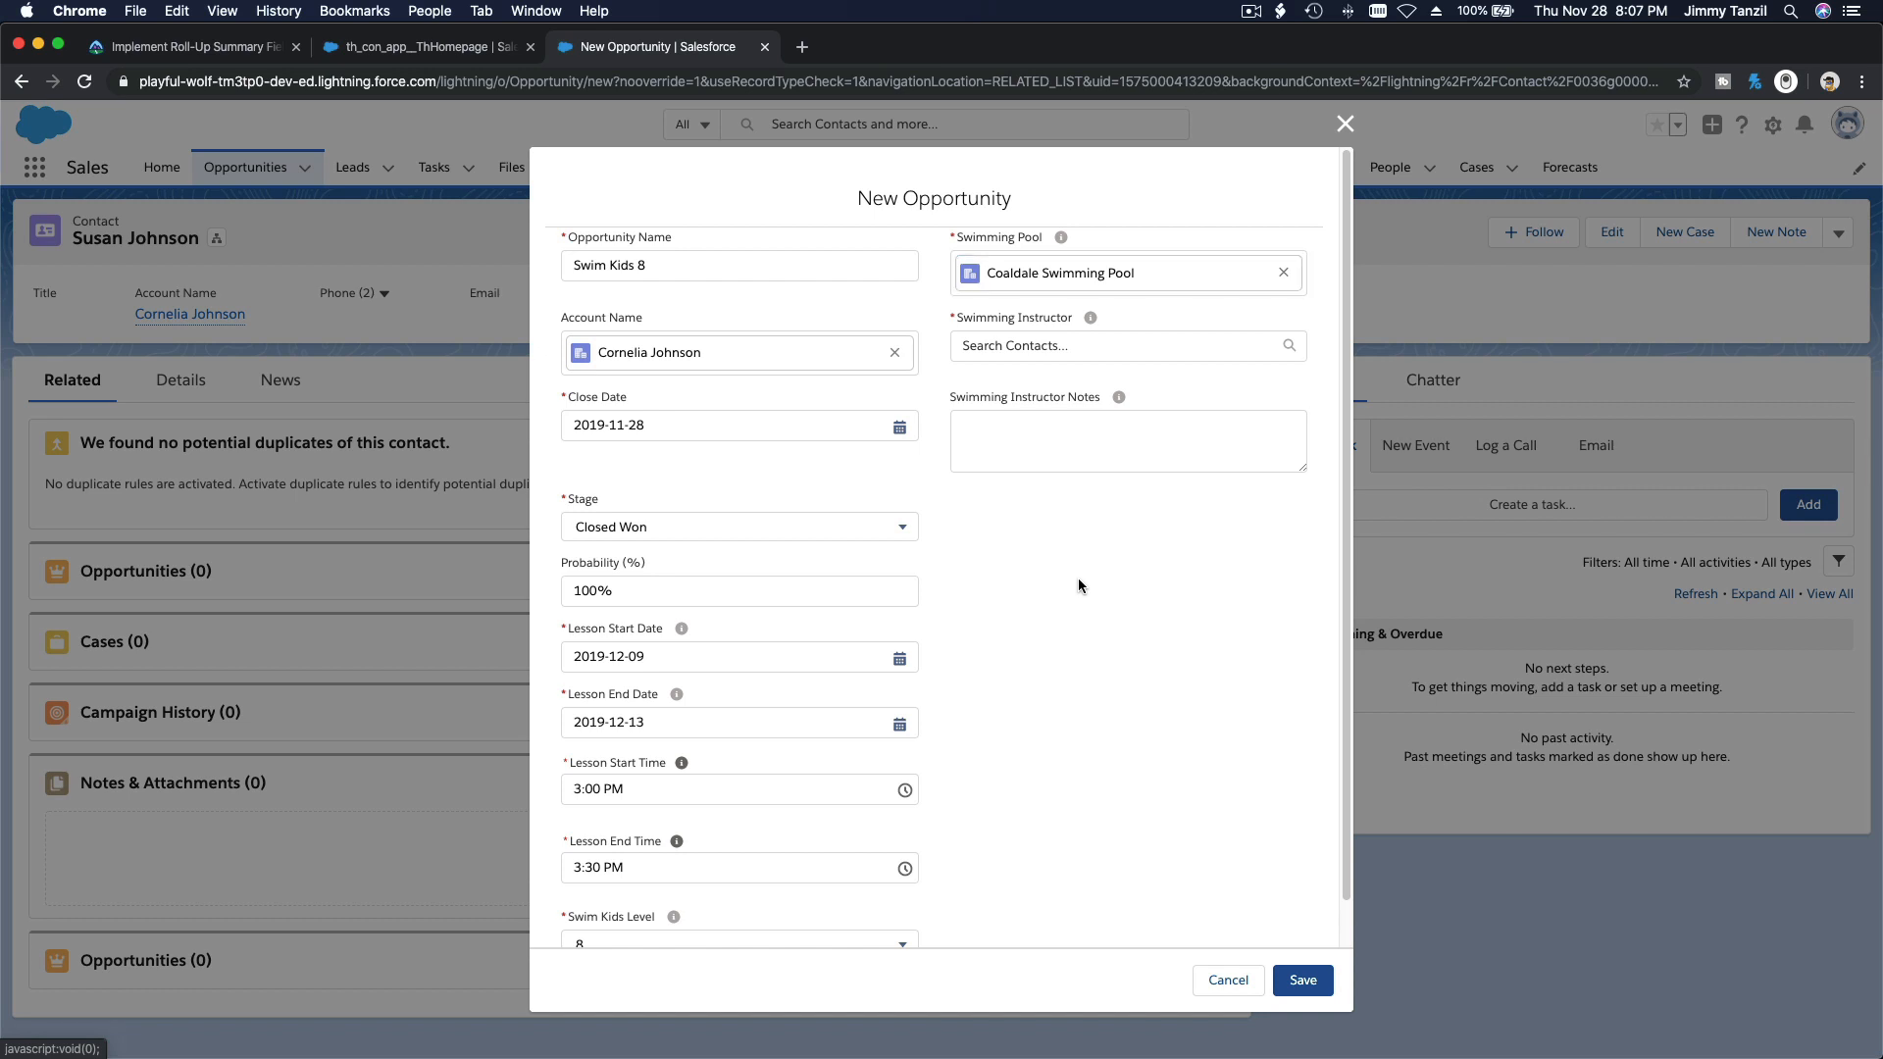
Step: Choose the suggested contact as the swimming instructor and save the Swim Kids 8 opportunity
click(1035, 350)
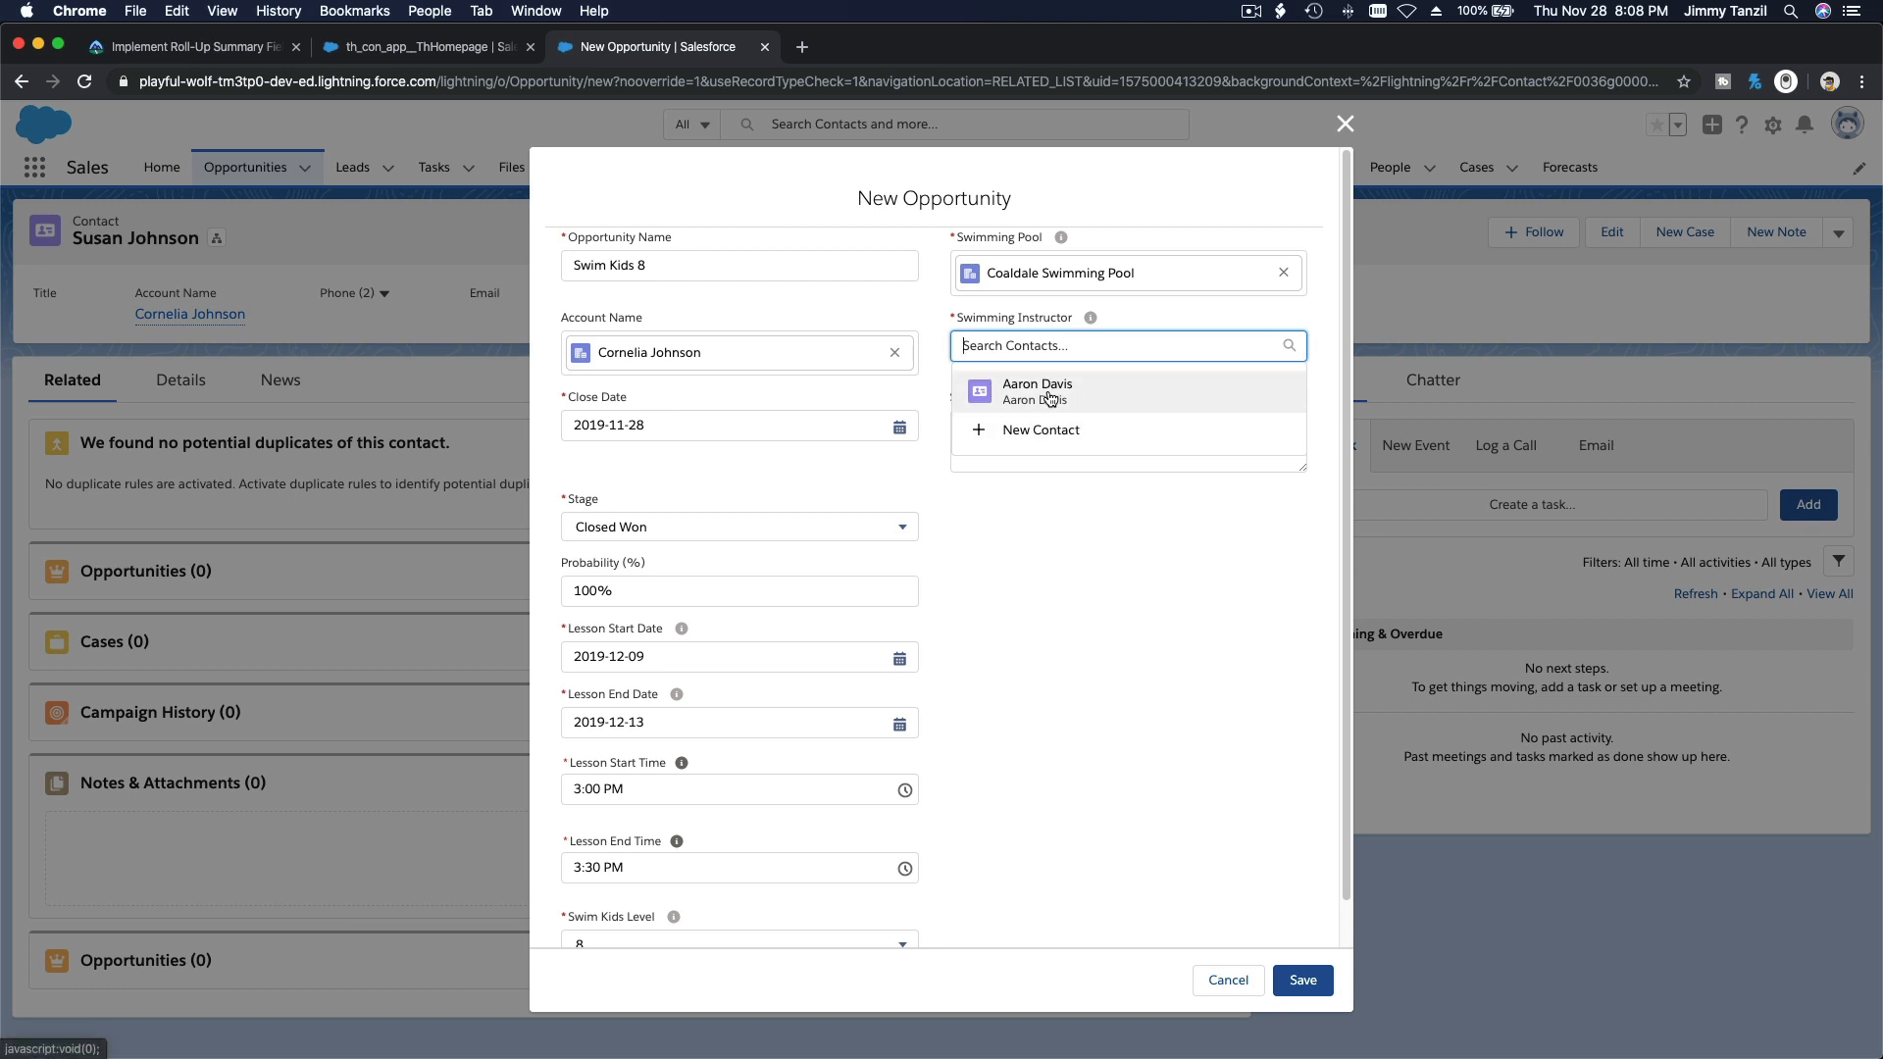
click(1047, 397)
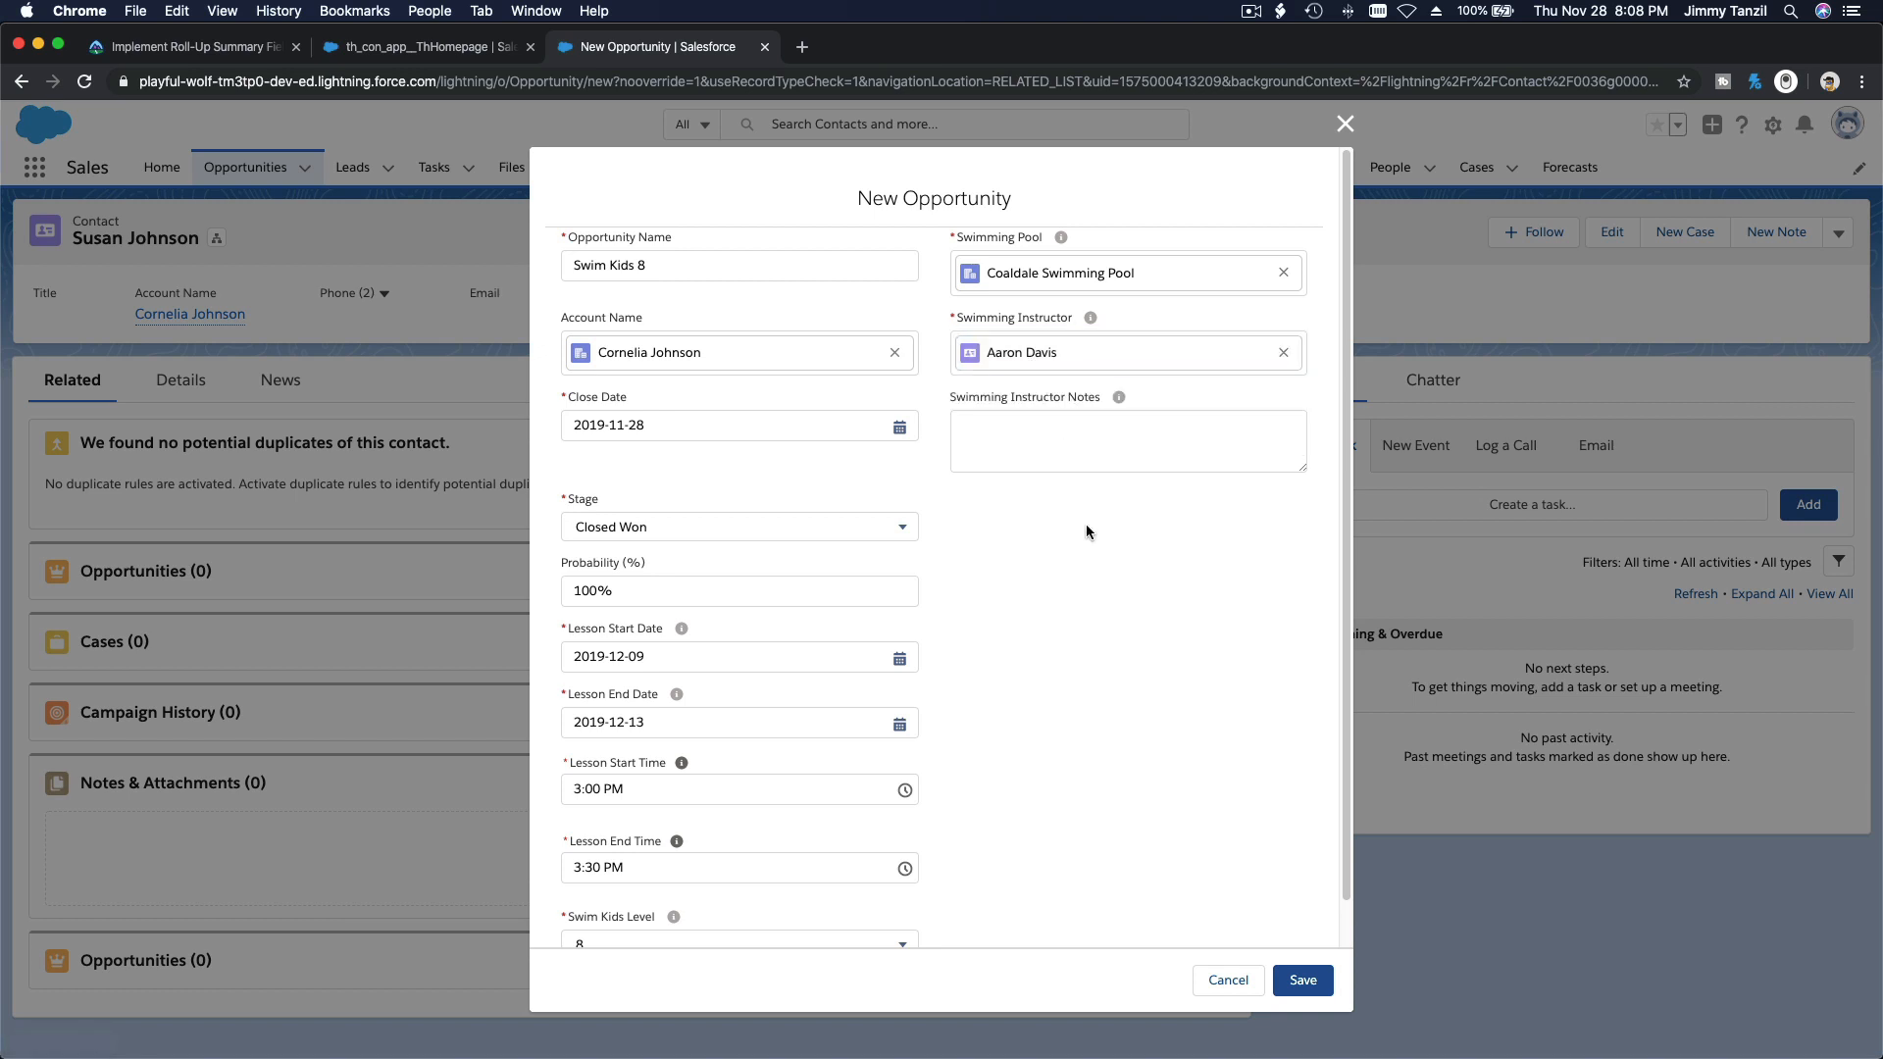
click(1304, 982)
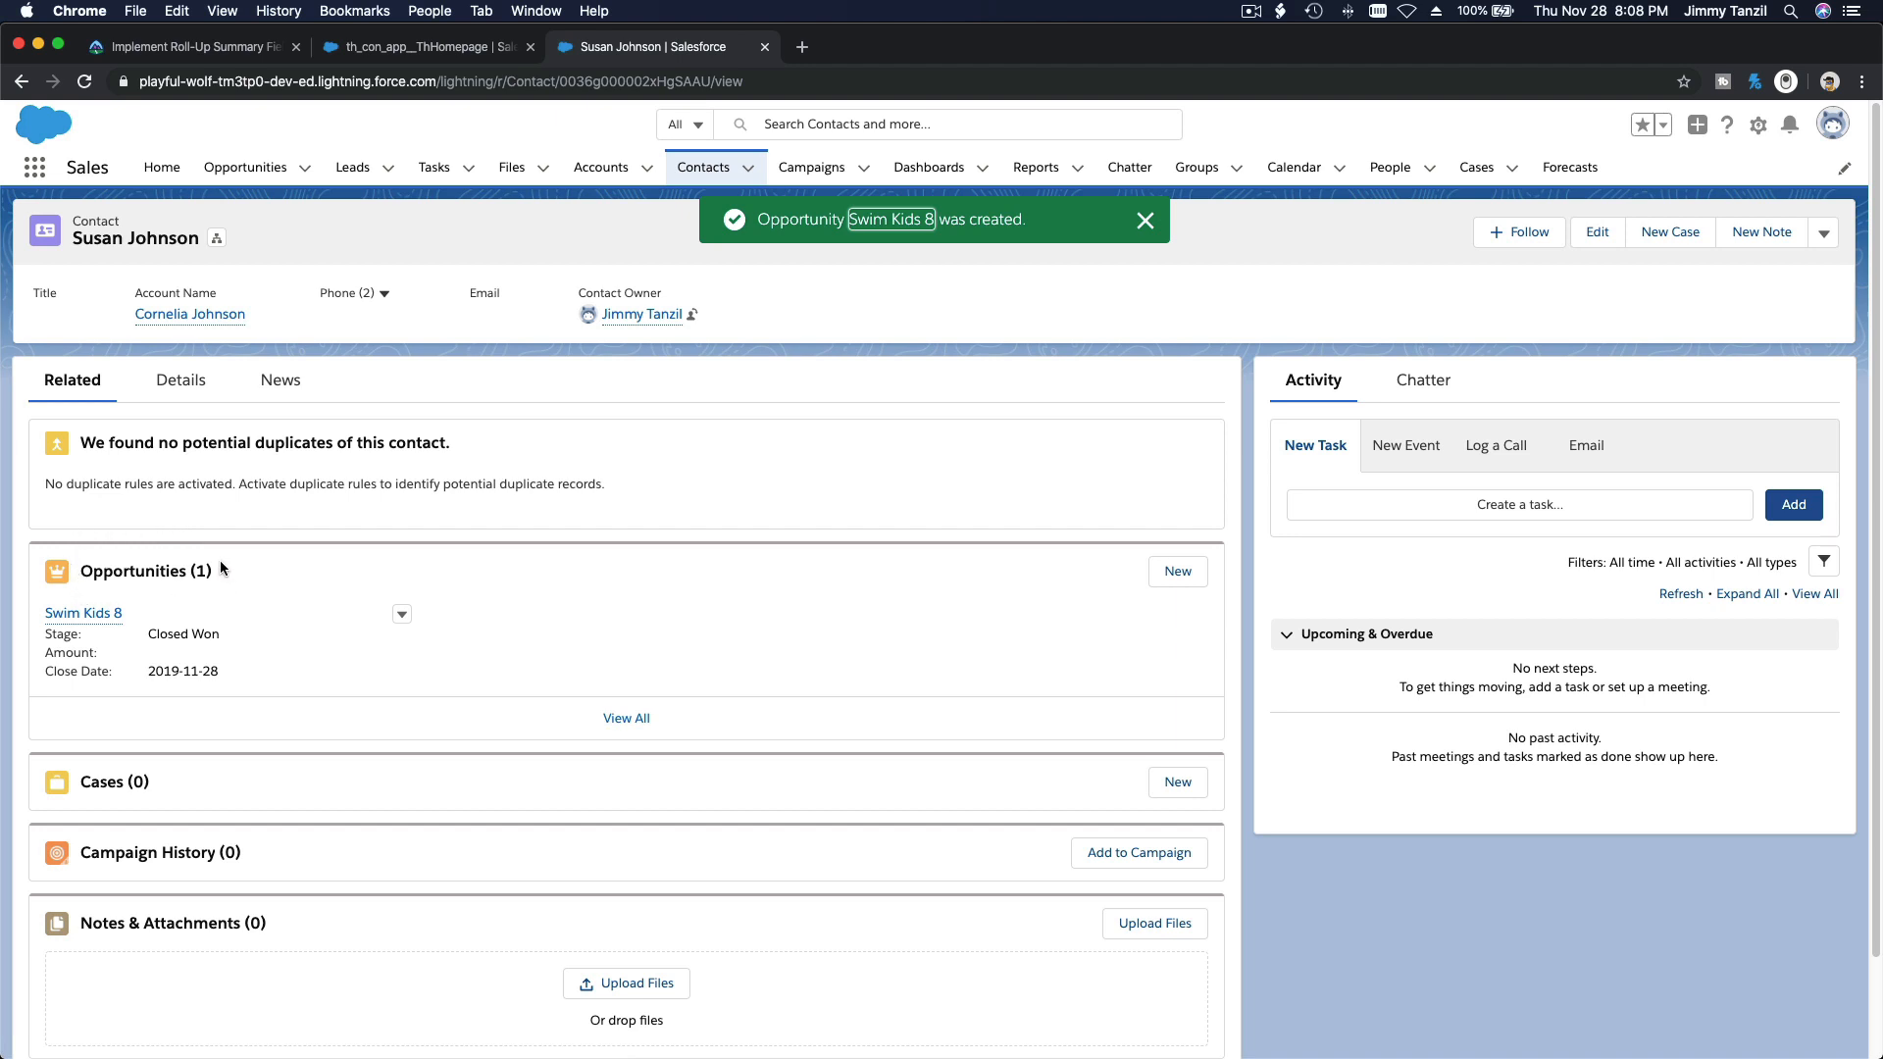
Step: Open the Swim Kids 8 opportunity and review its detail fields and related Opportunity Relations
click(106, 616)
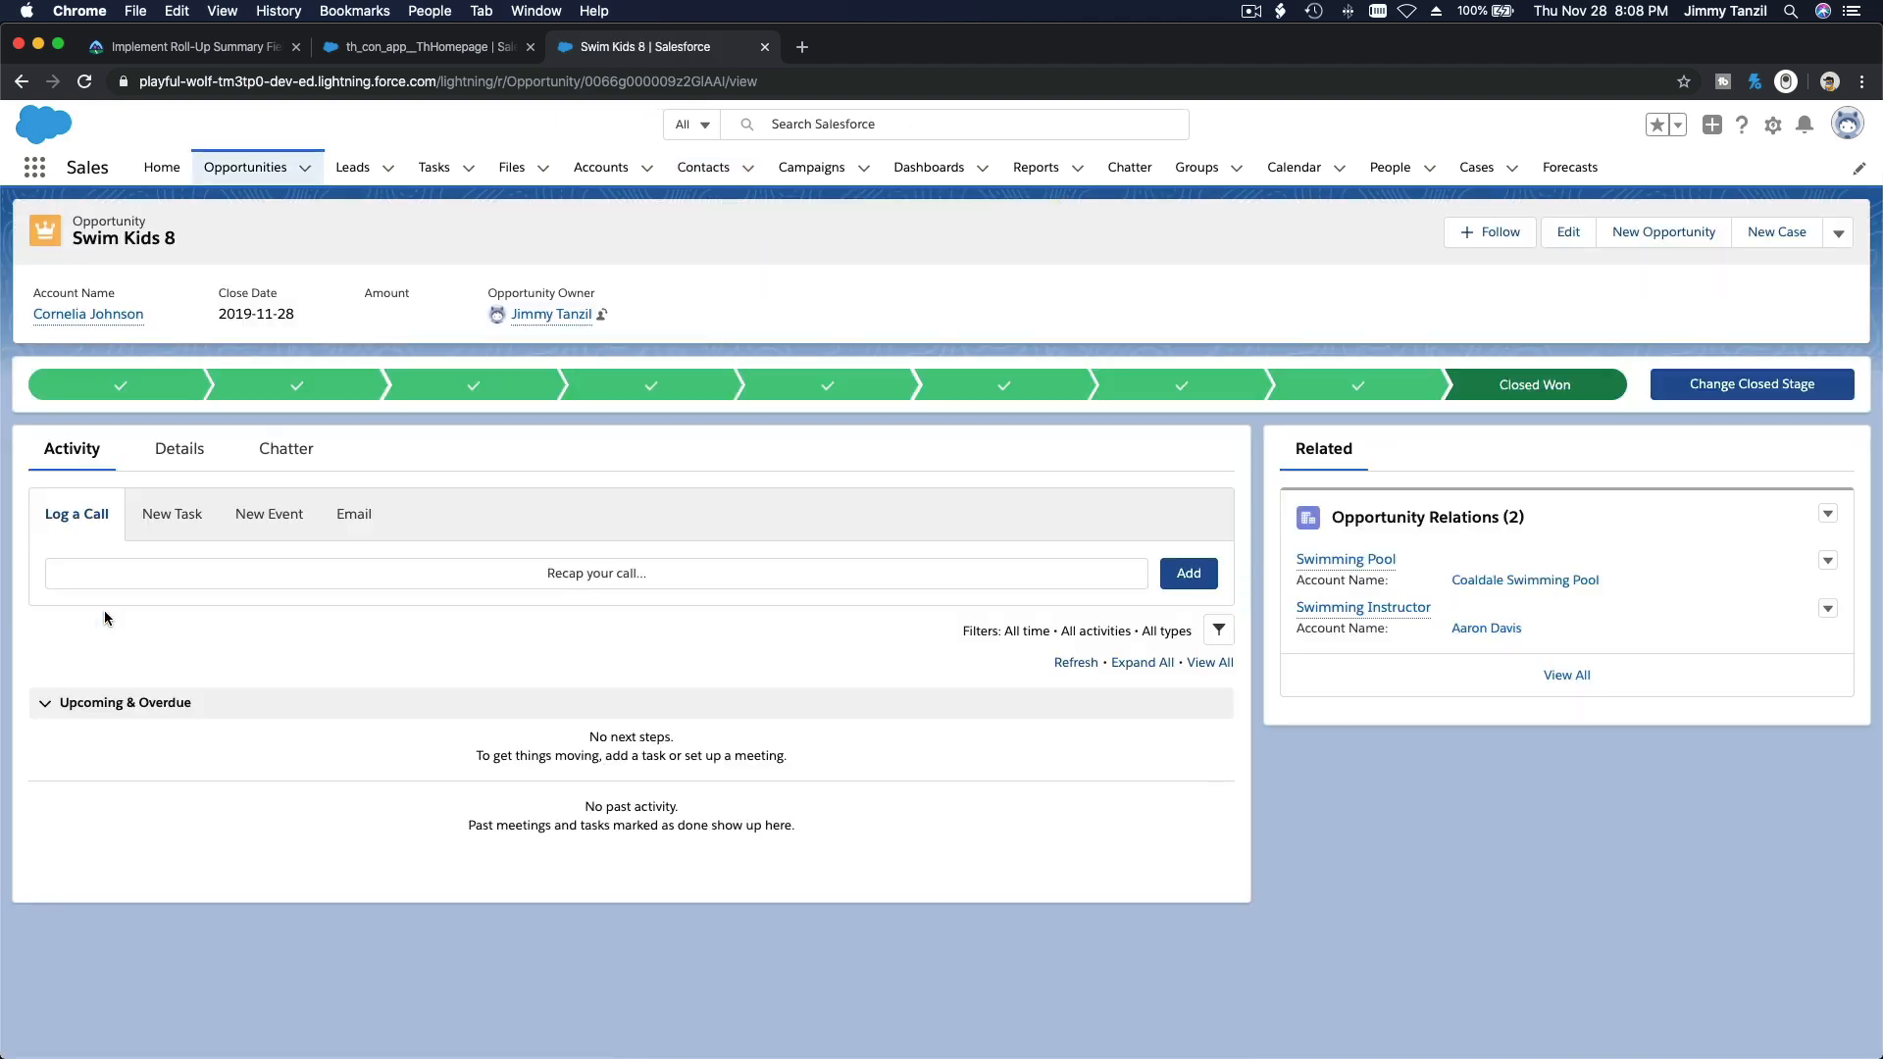
click(183, 465)
scroll(204, 528, down, 1)
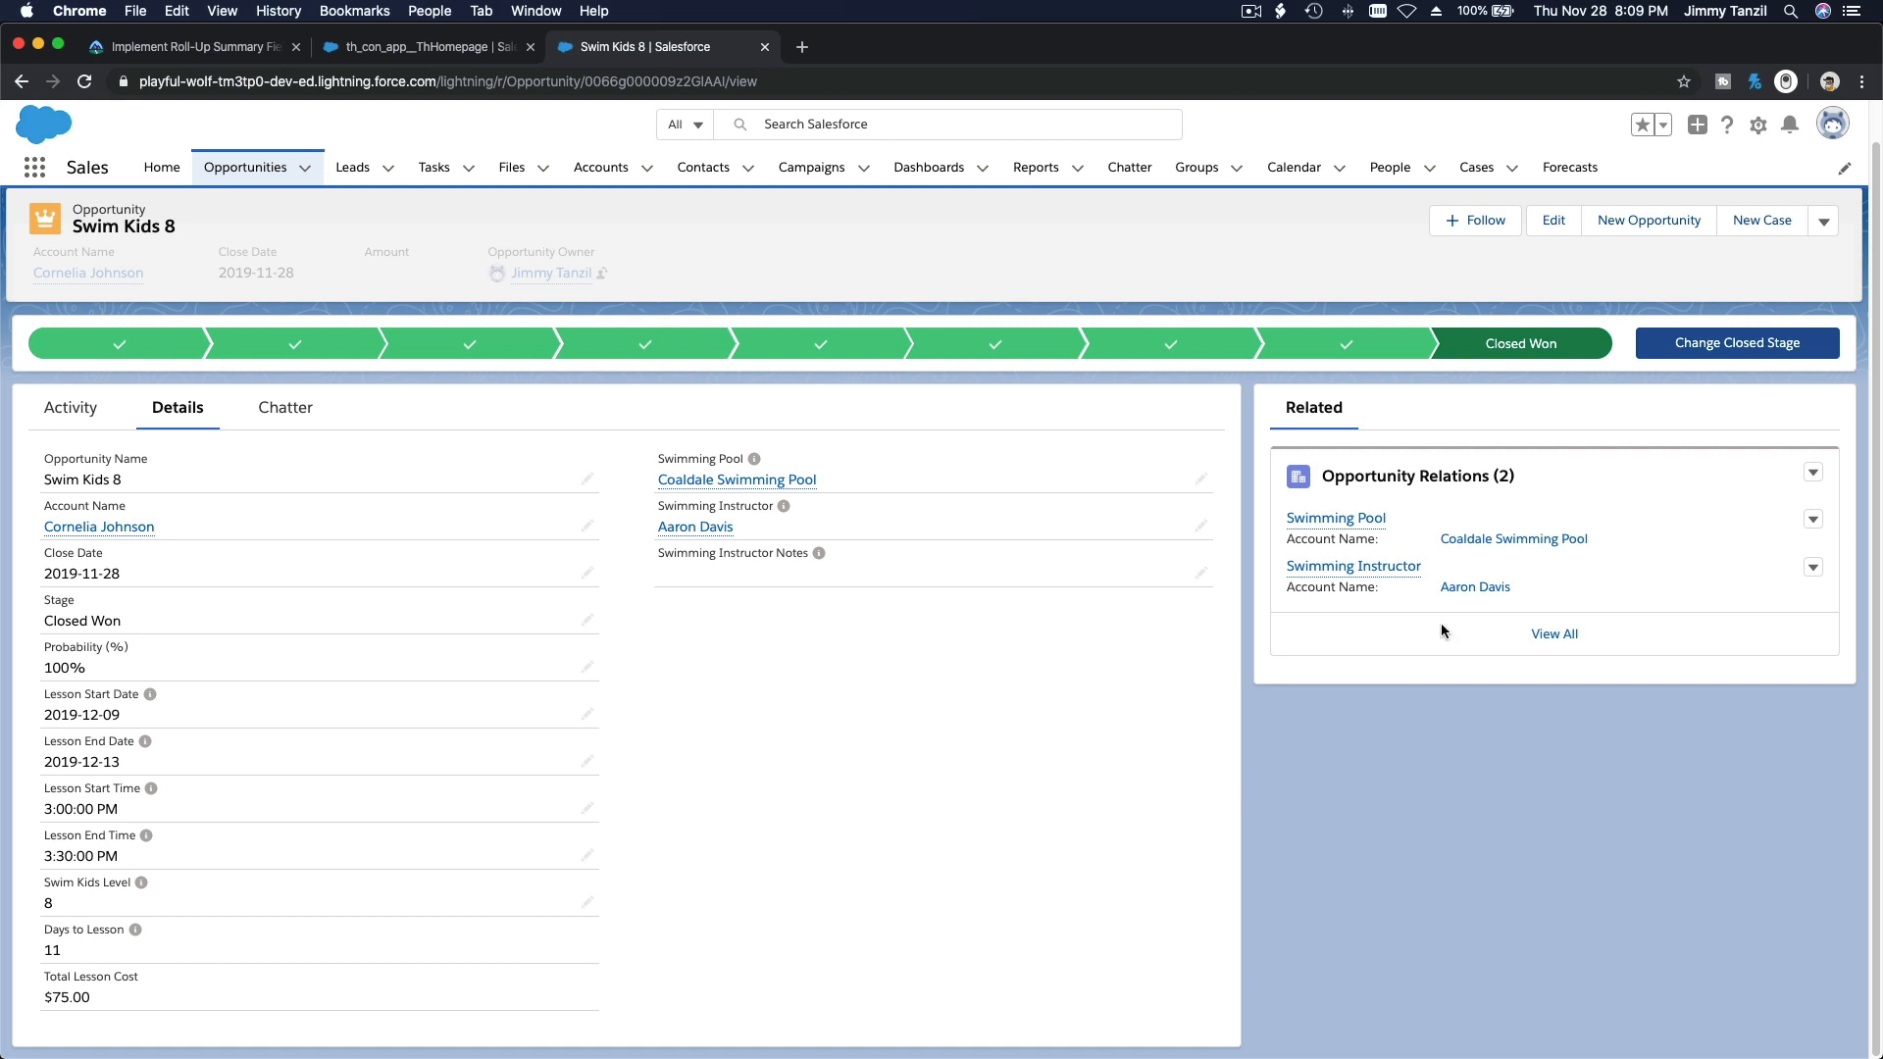
Step: Go to Process Builder in Setup and open the Link Opportunities to Pool and Instructor process
click(1755, 131)
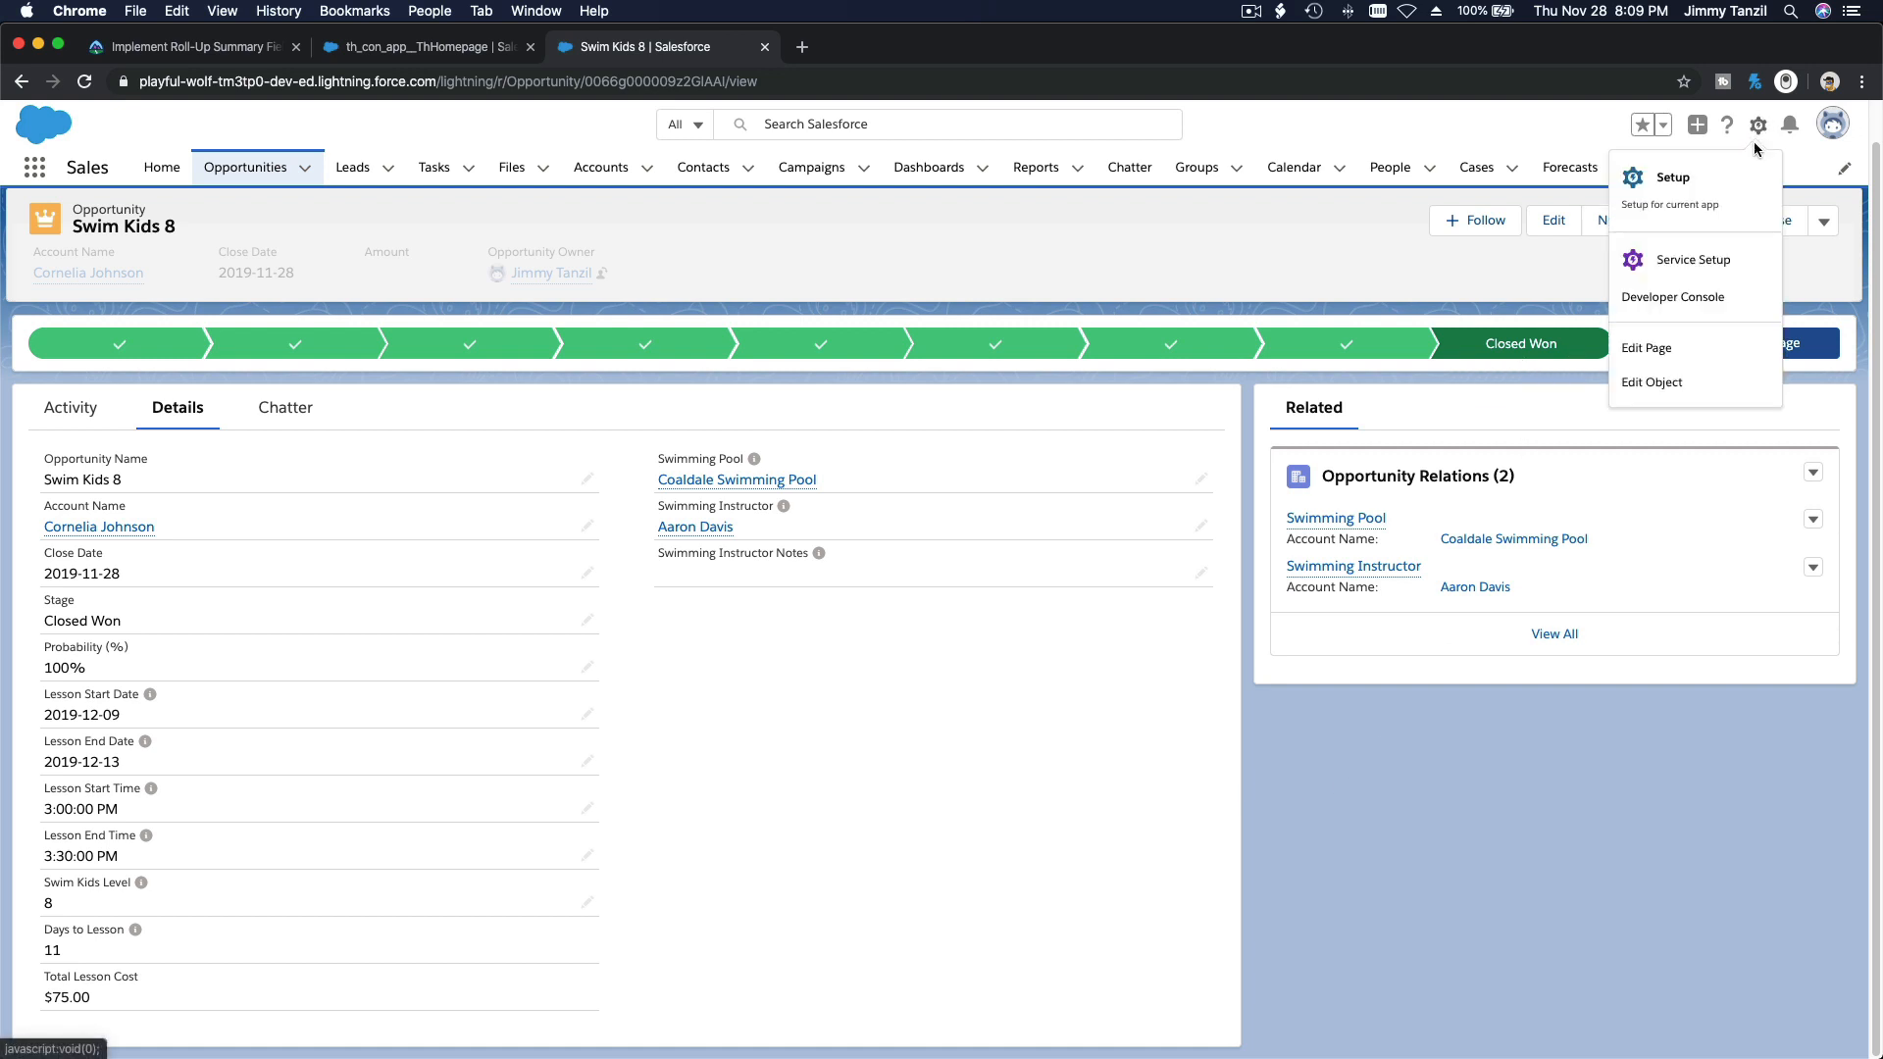
click(1765, 182)
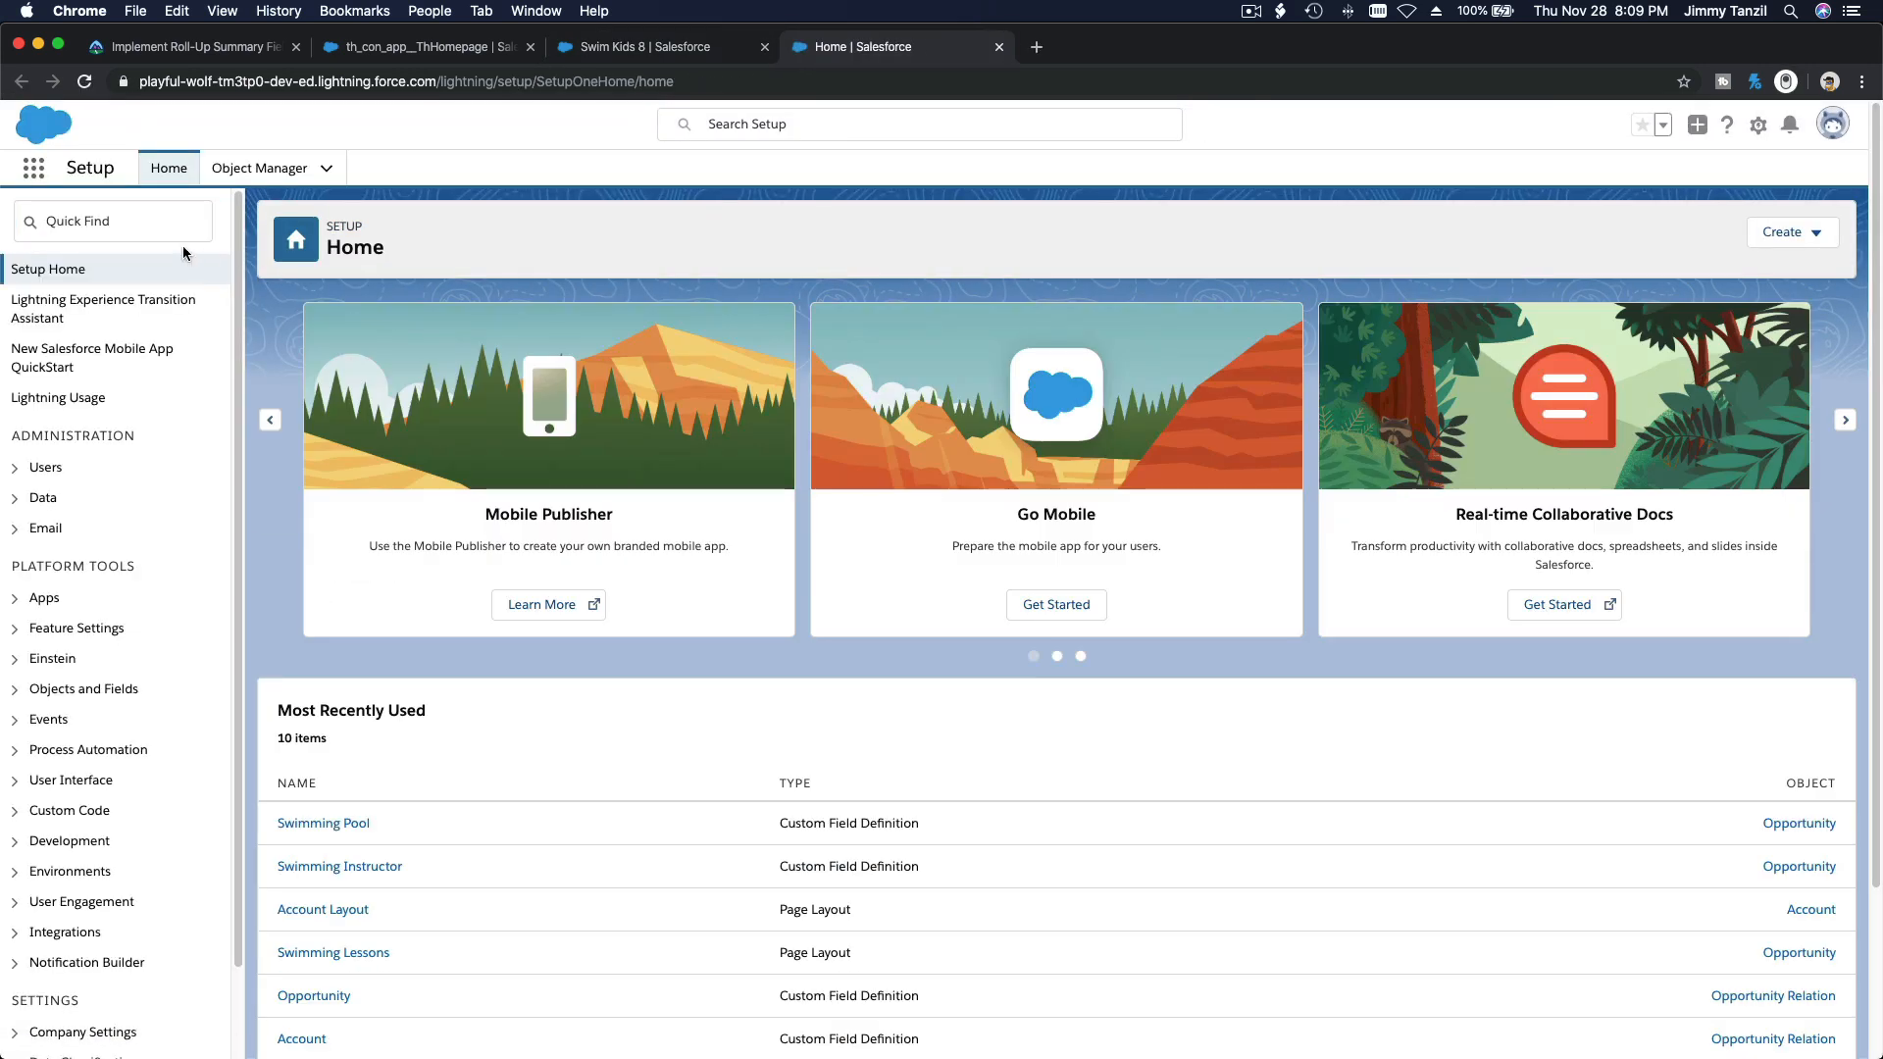
click(144, 224)
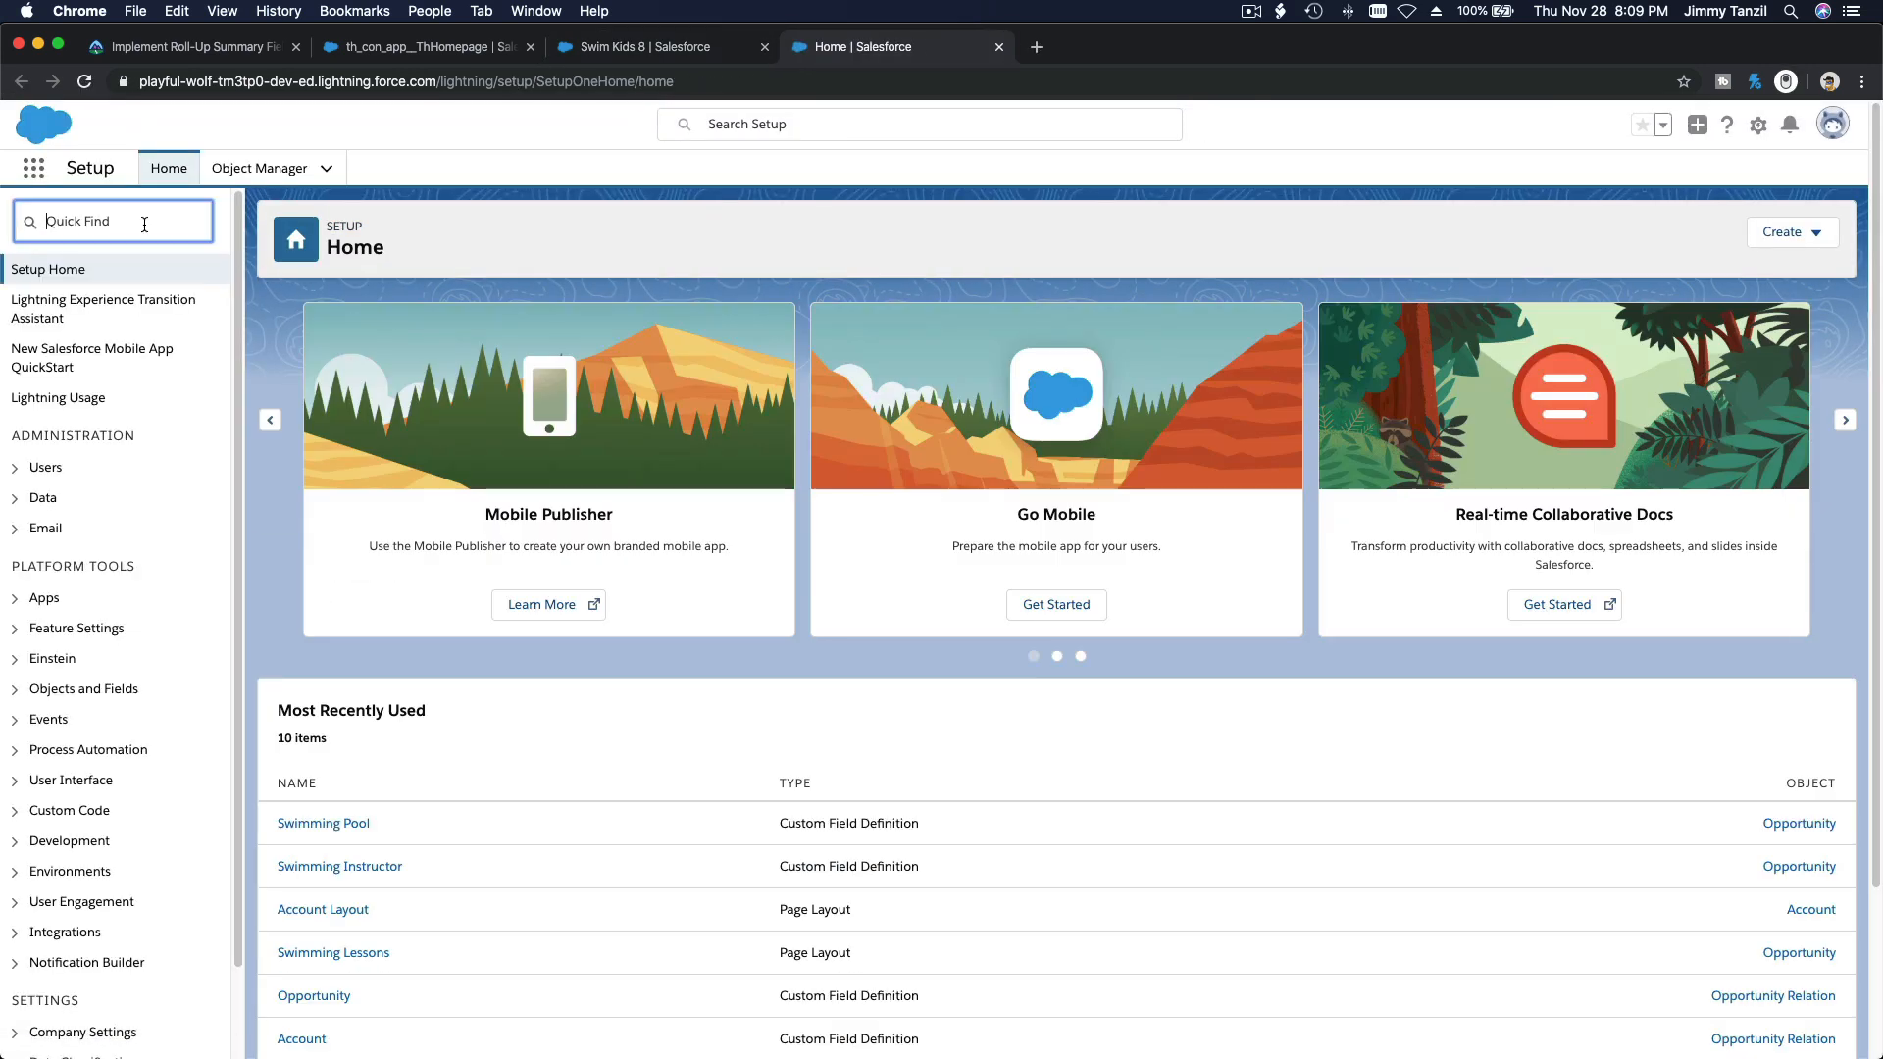
text(Process)
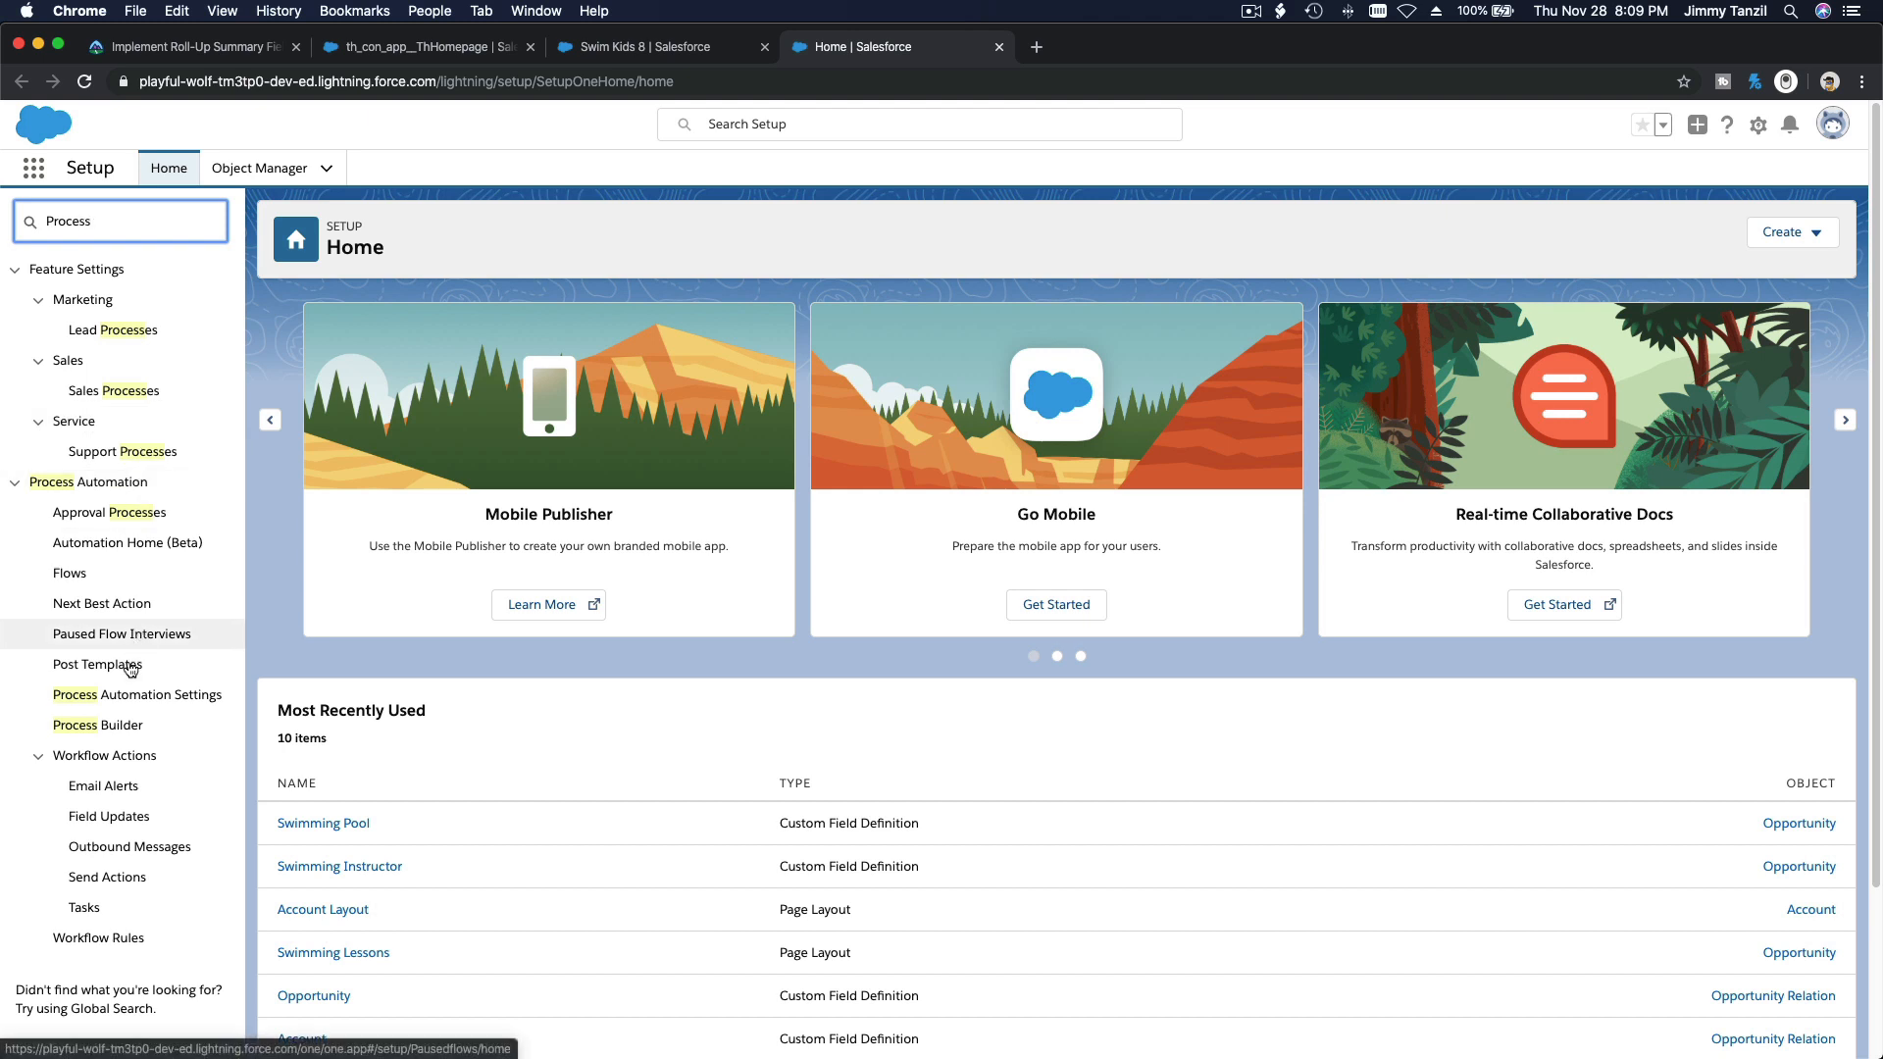
click(116, 728)
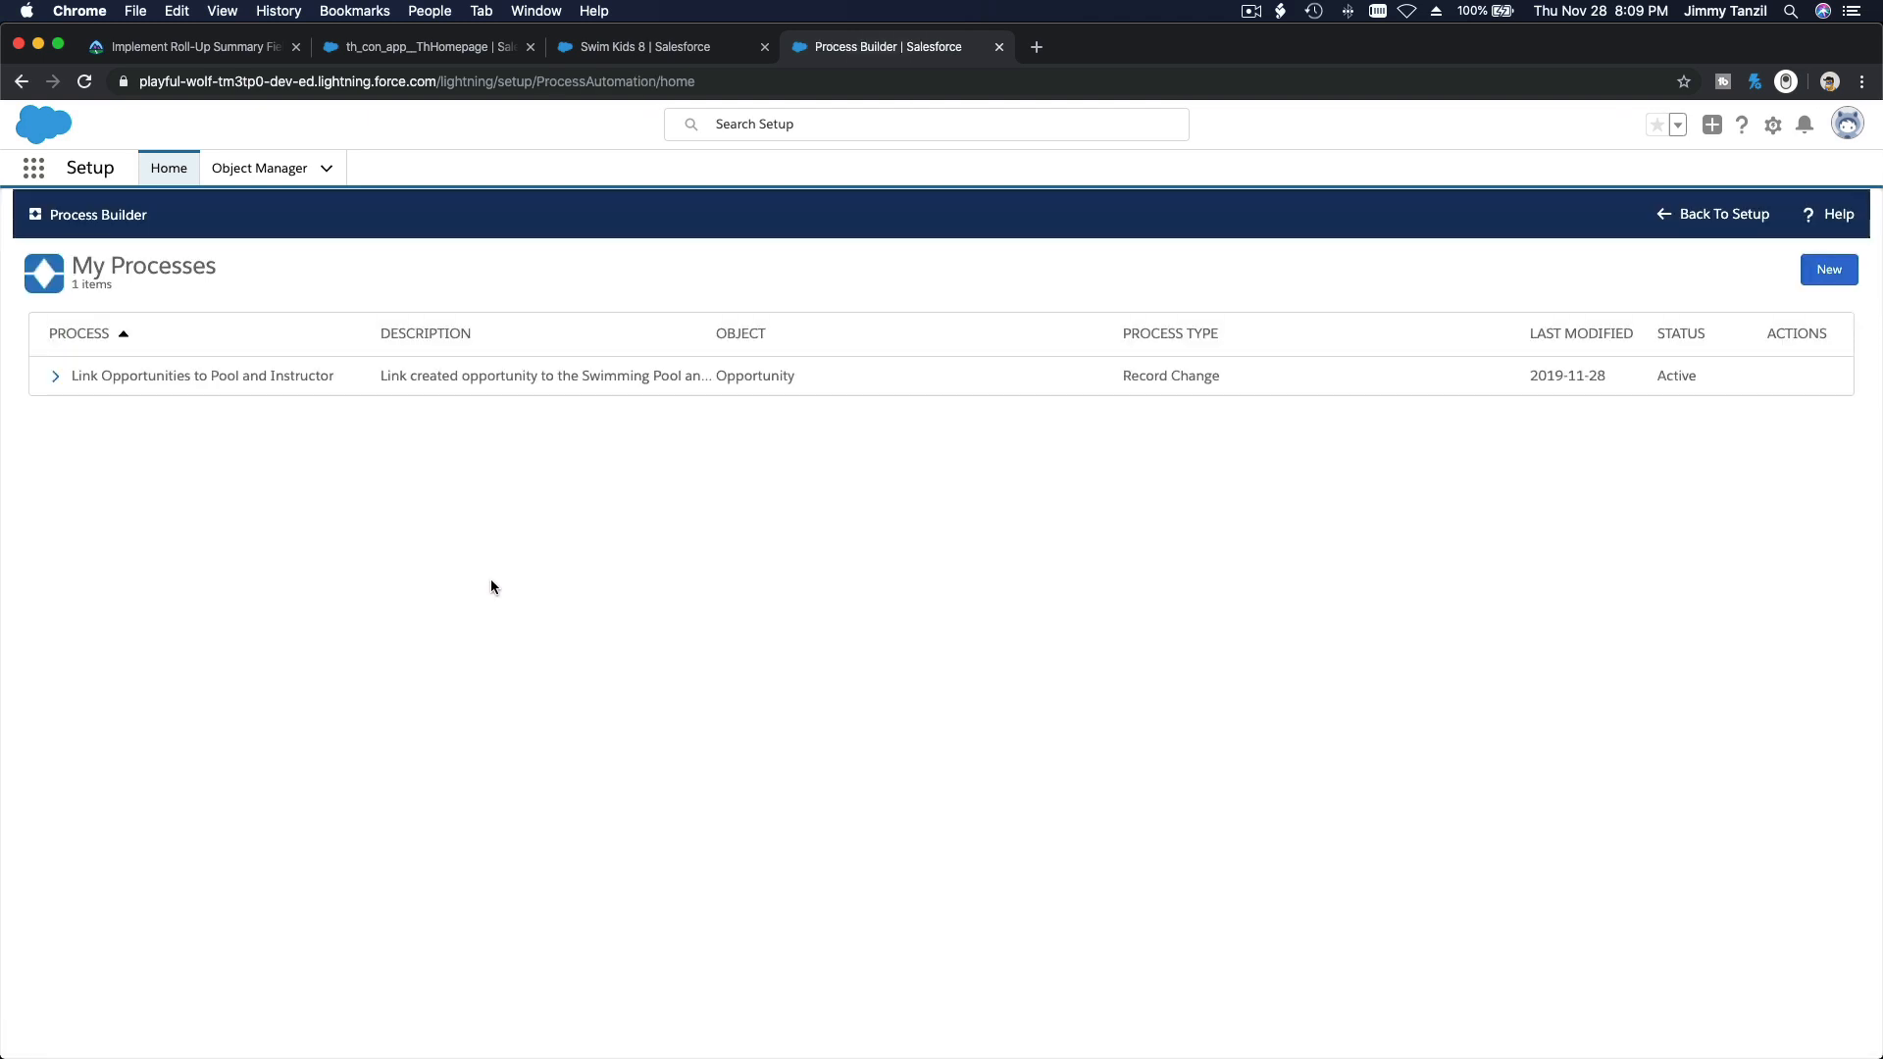
click(113, 378)
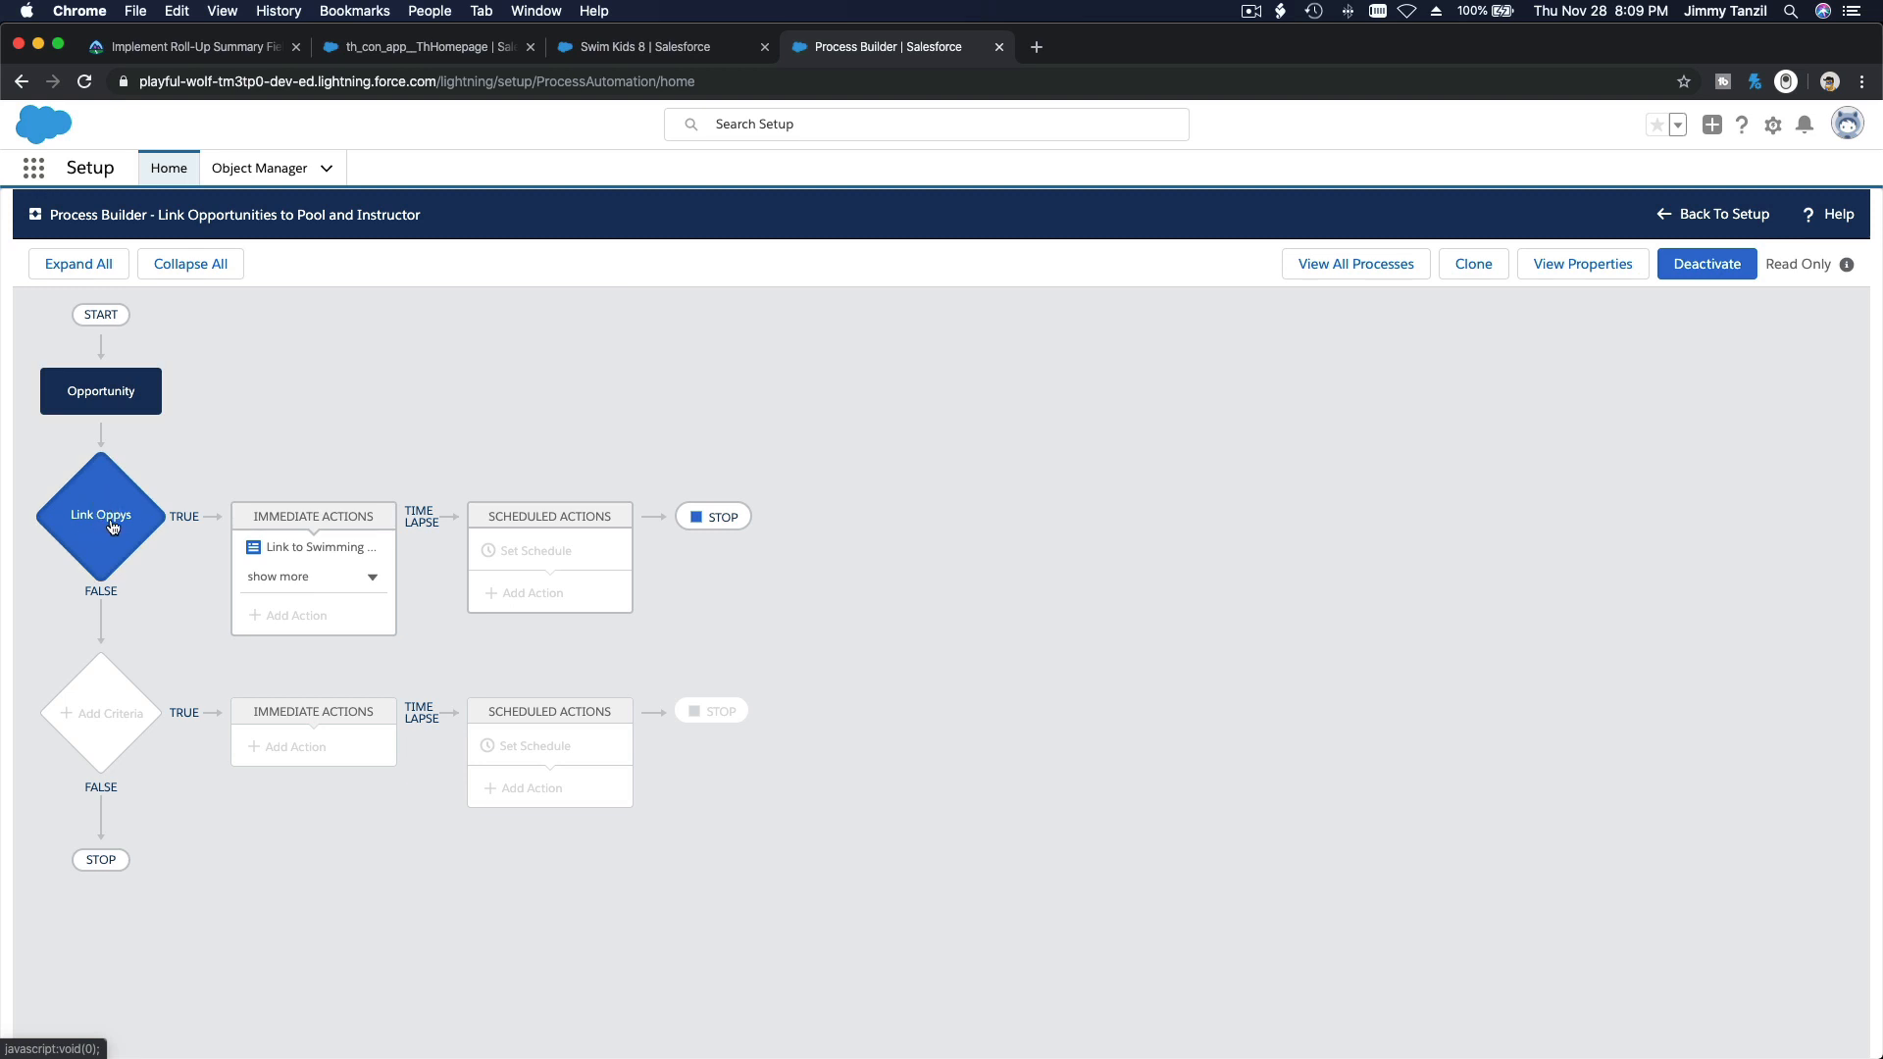
Step: Inspect the process's Link to Swimming Pool and Link to Swimming Instructor actions, and return to the Swim Kids 8 opportunity
click(280, 555)
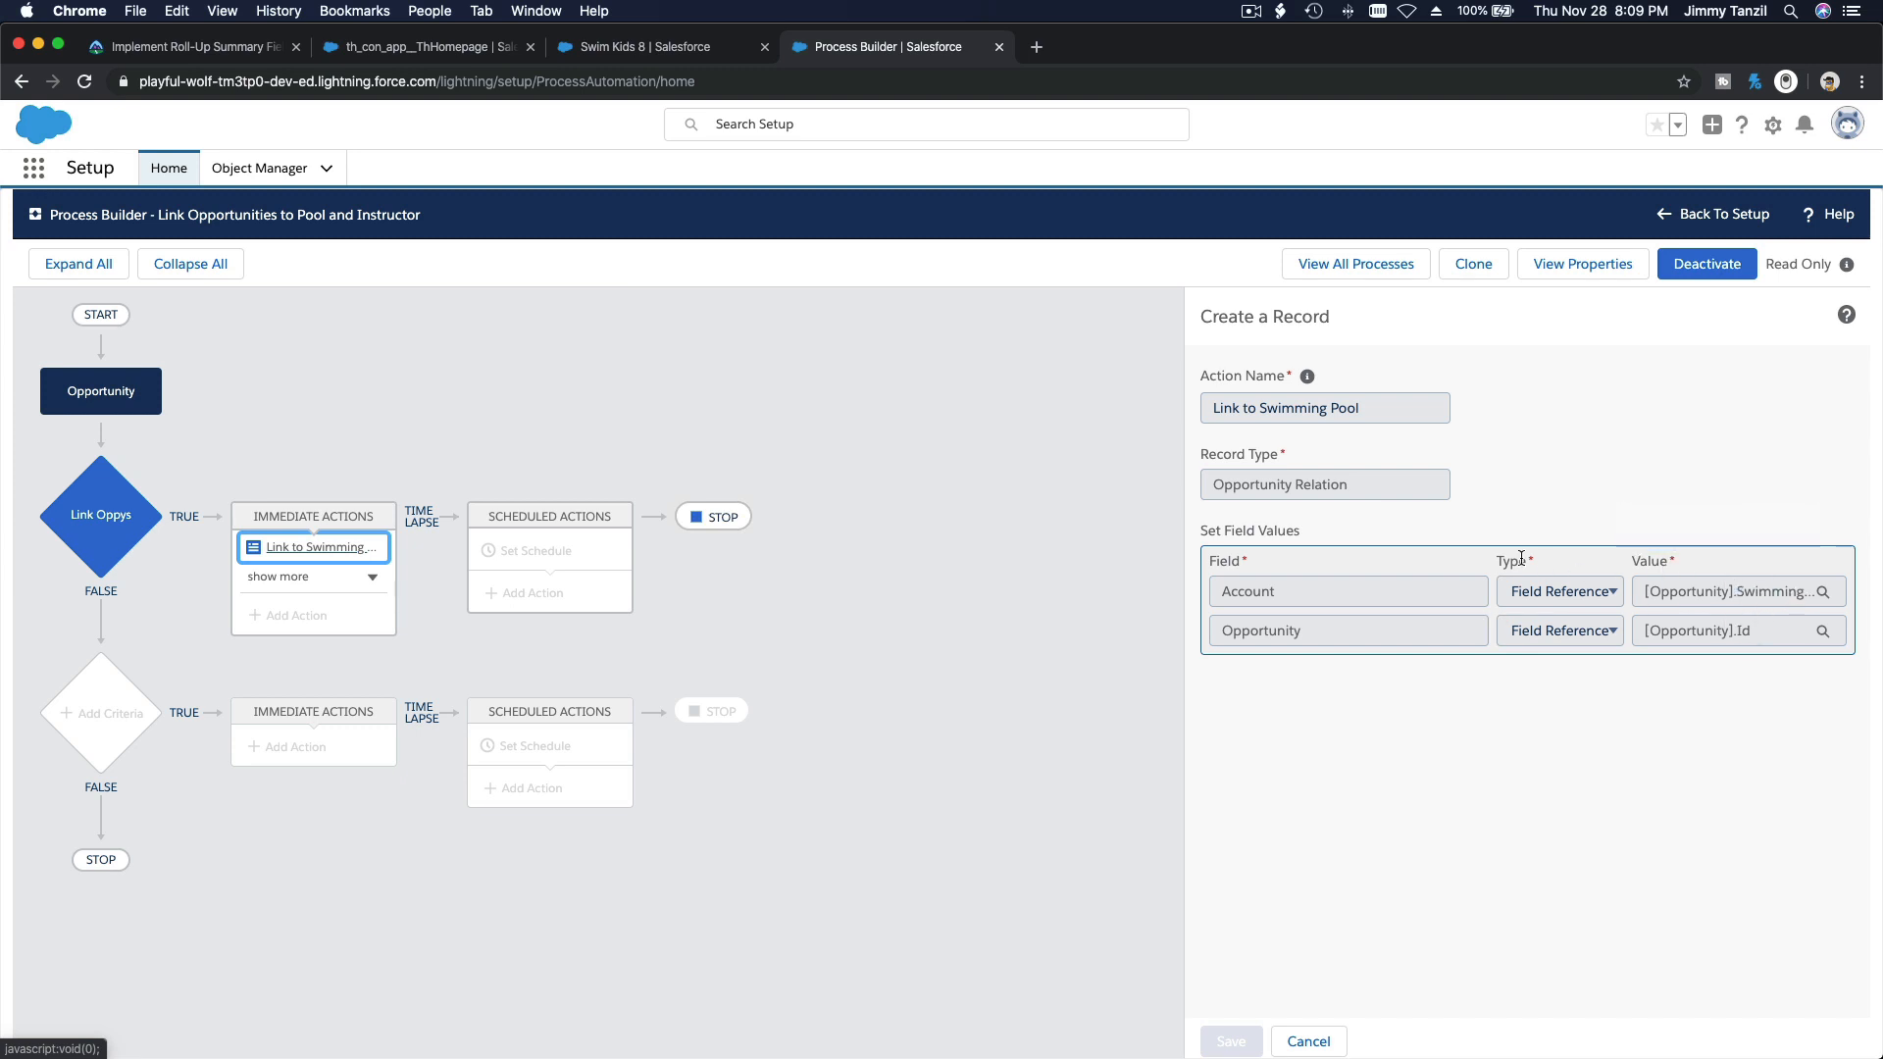
click(369, 577)
click(316, 577)
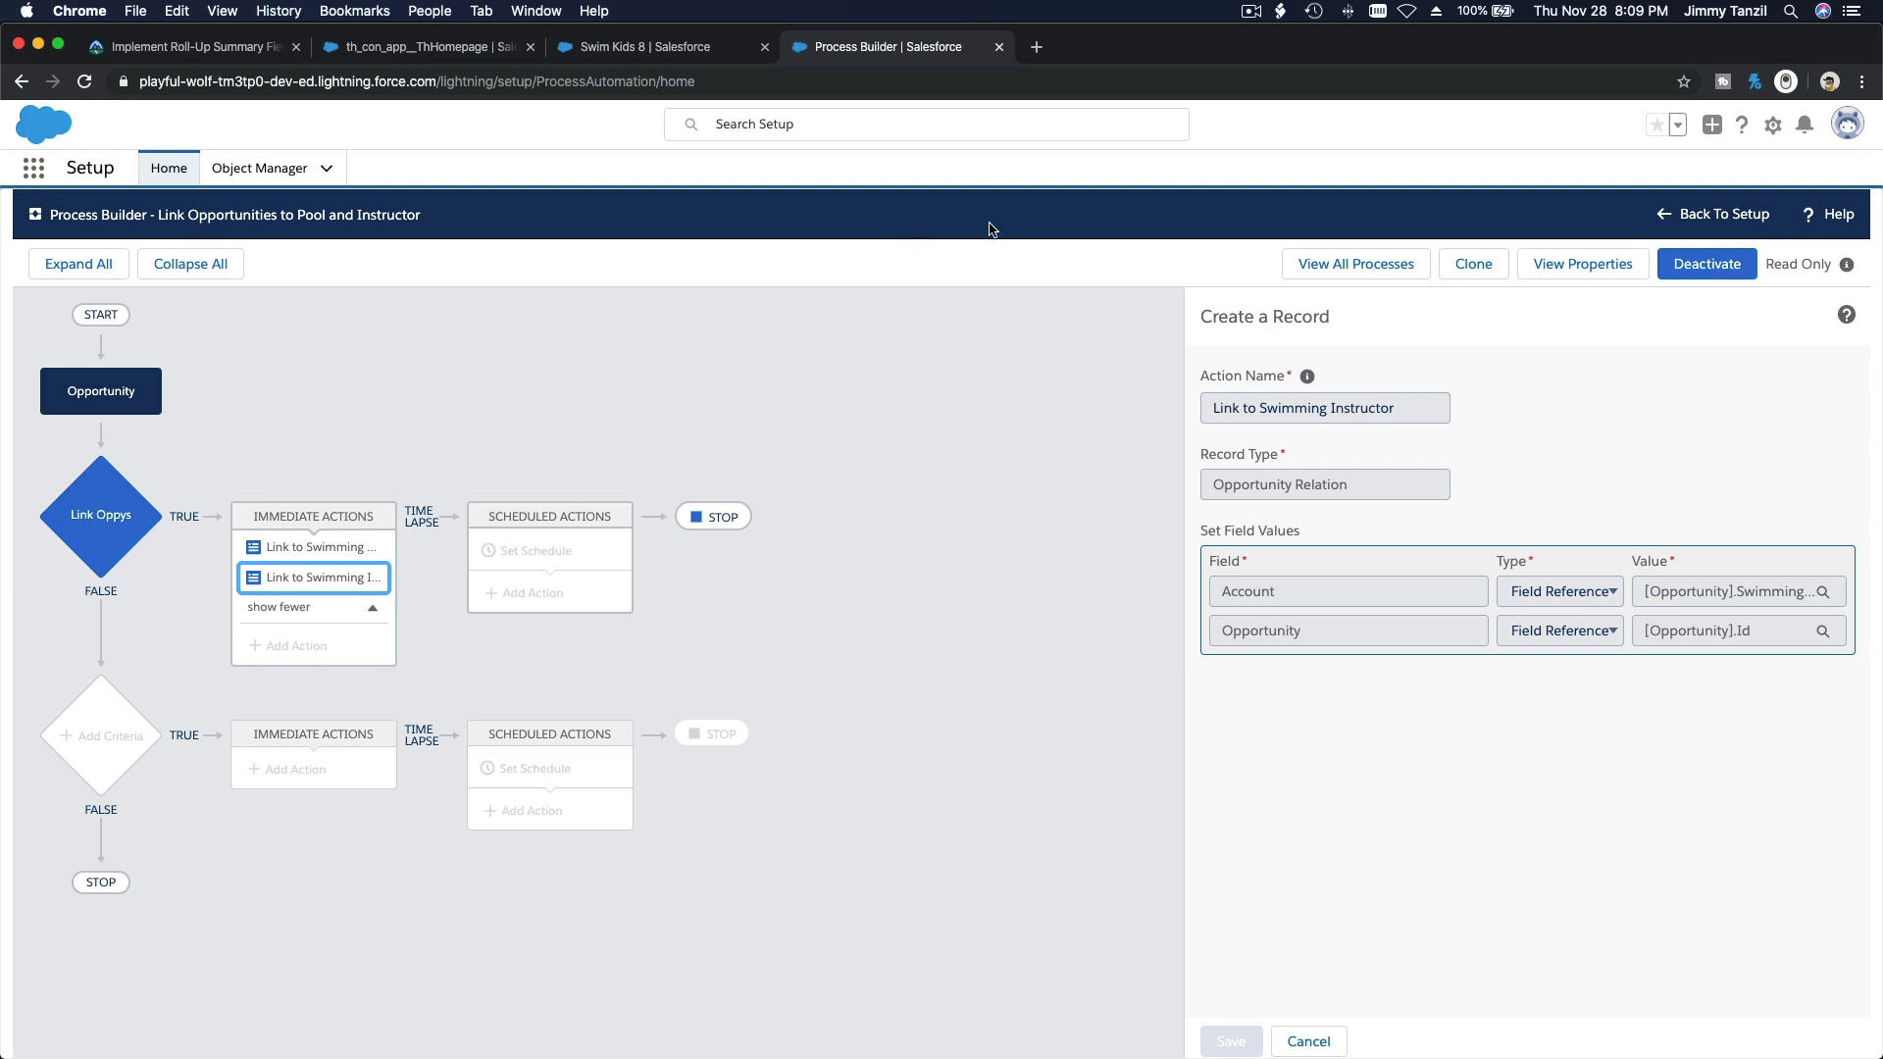
click(998, 47)
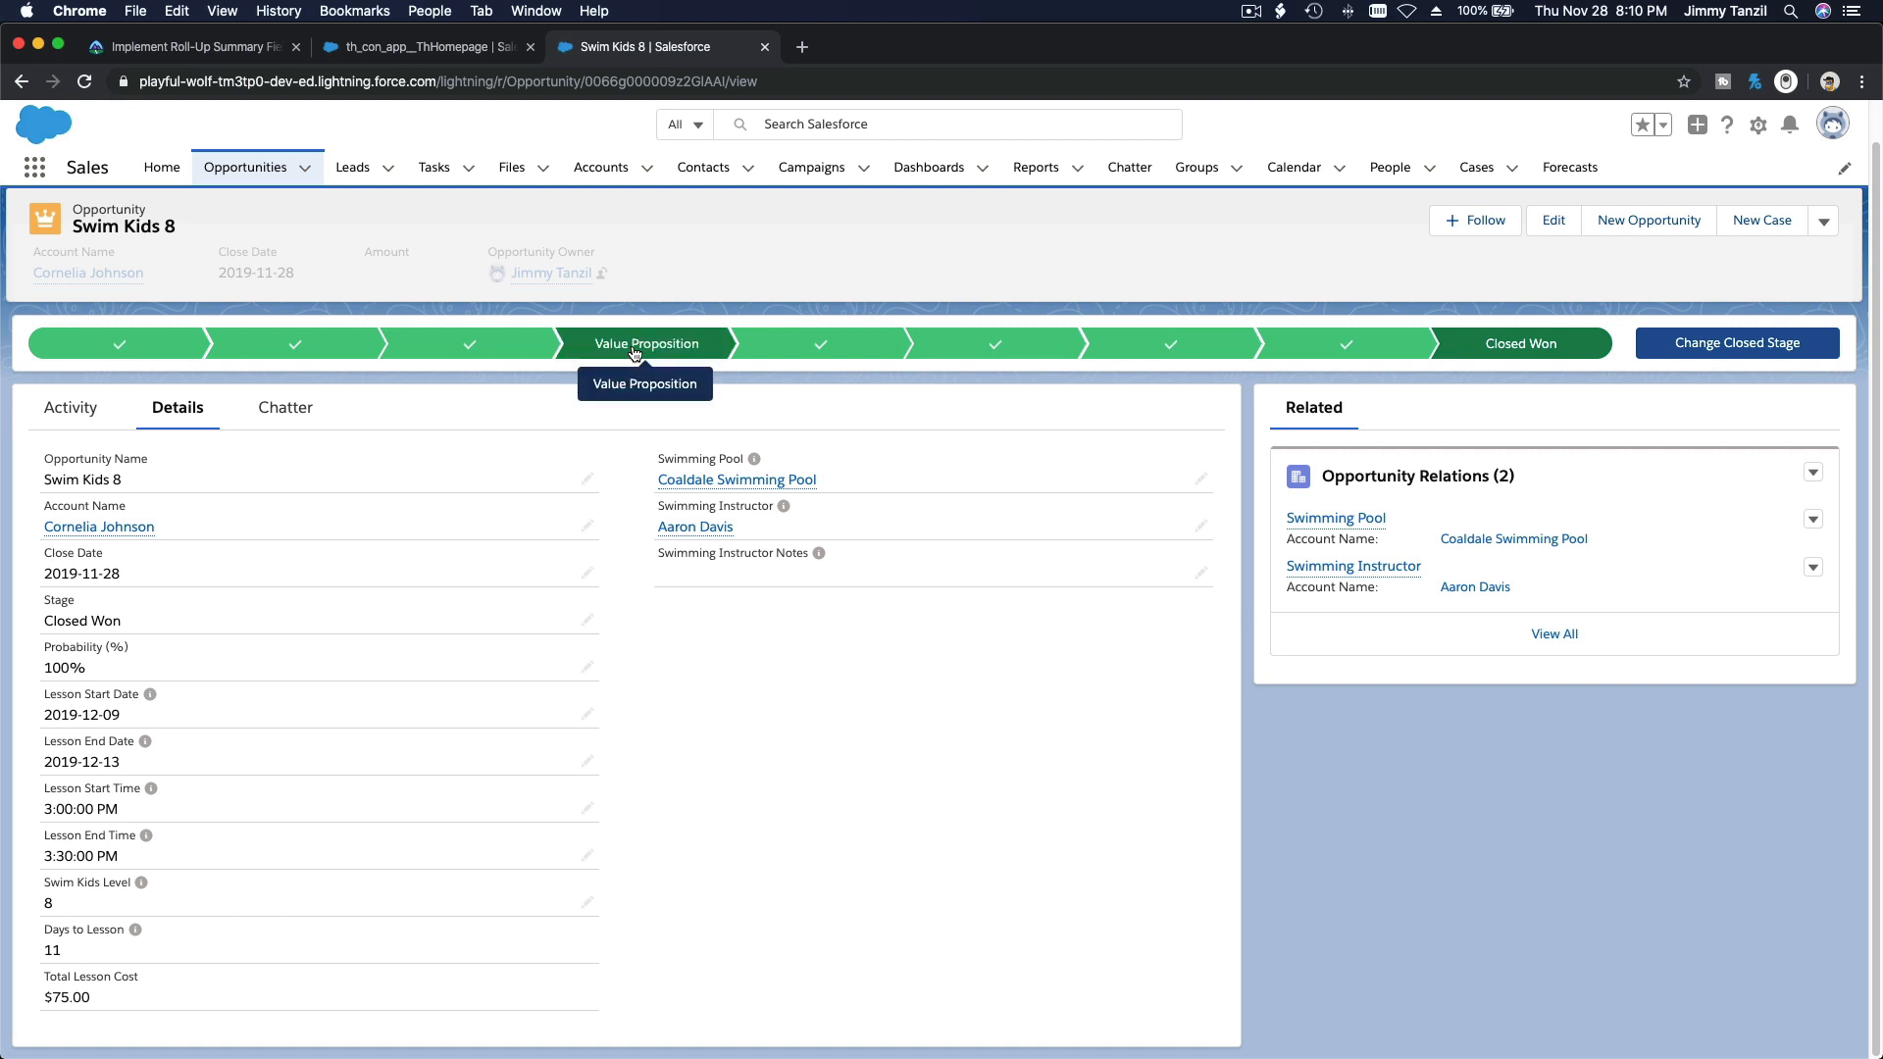
Step: Show the Students list view of Contacts and open the student contact in row 24
click(702, 166)
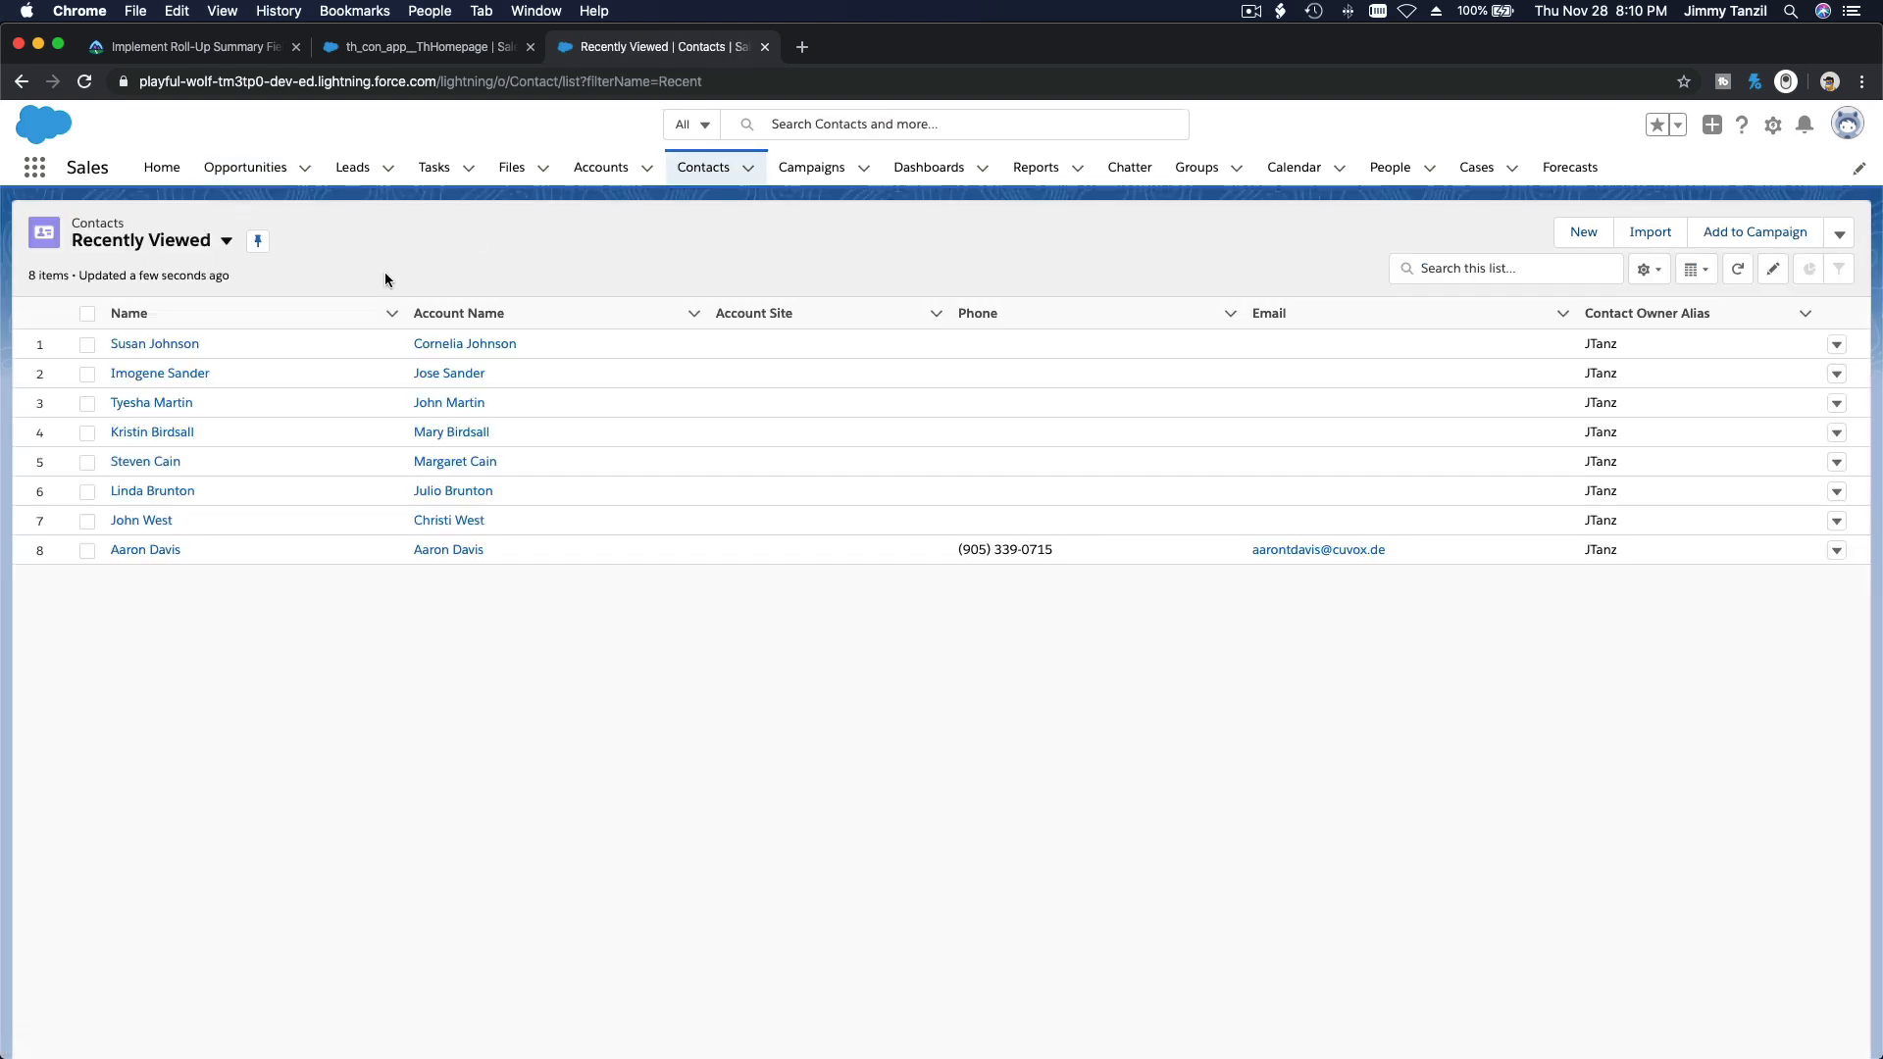
click(217, 245)
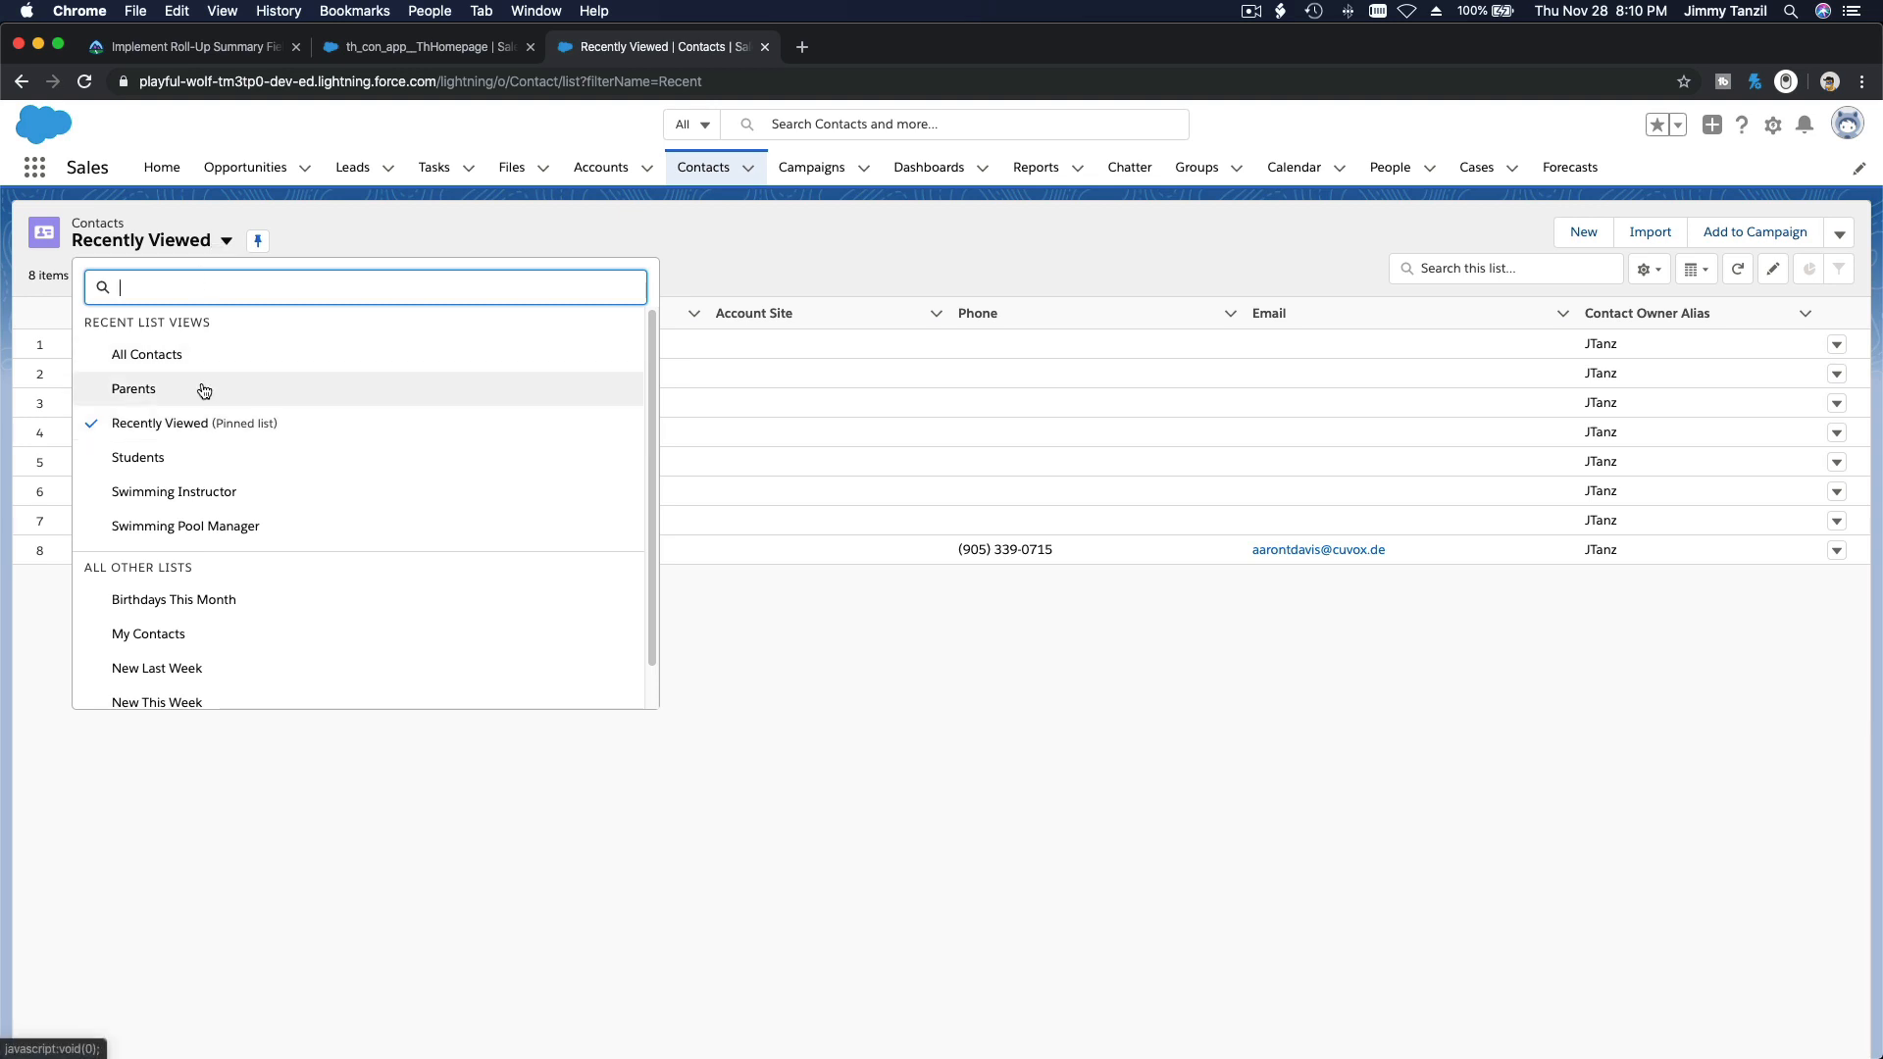
click(153, 465)
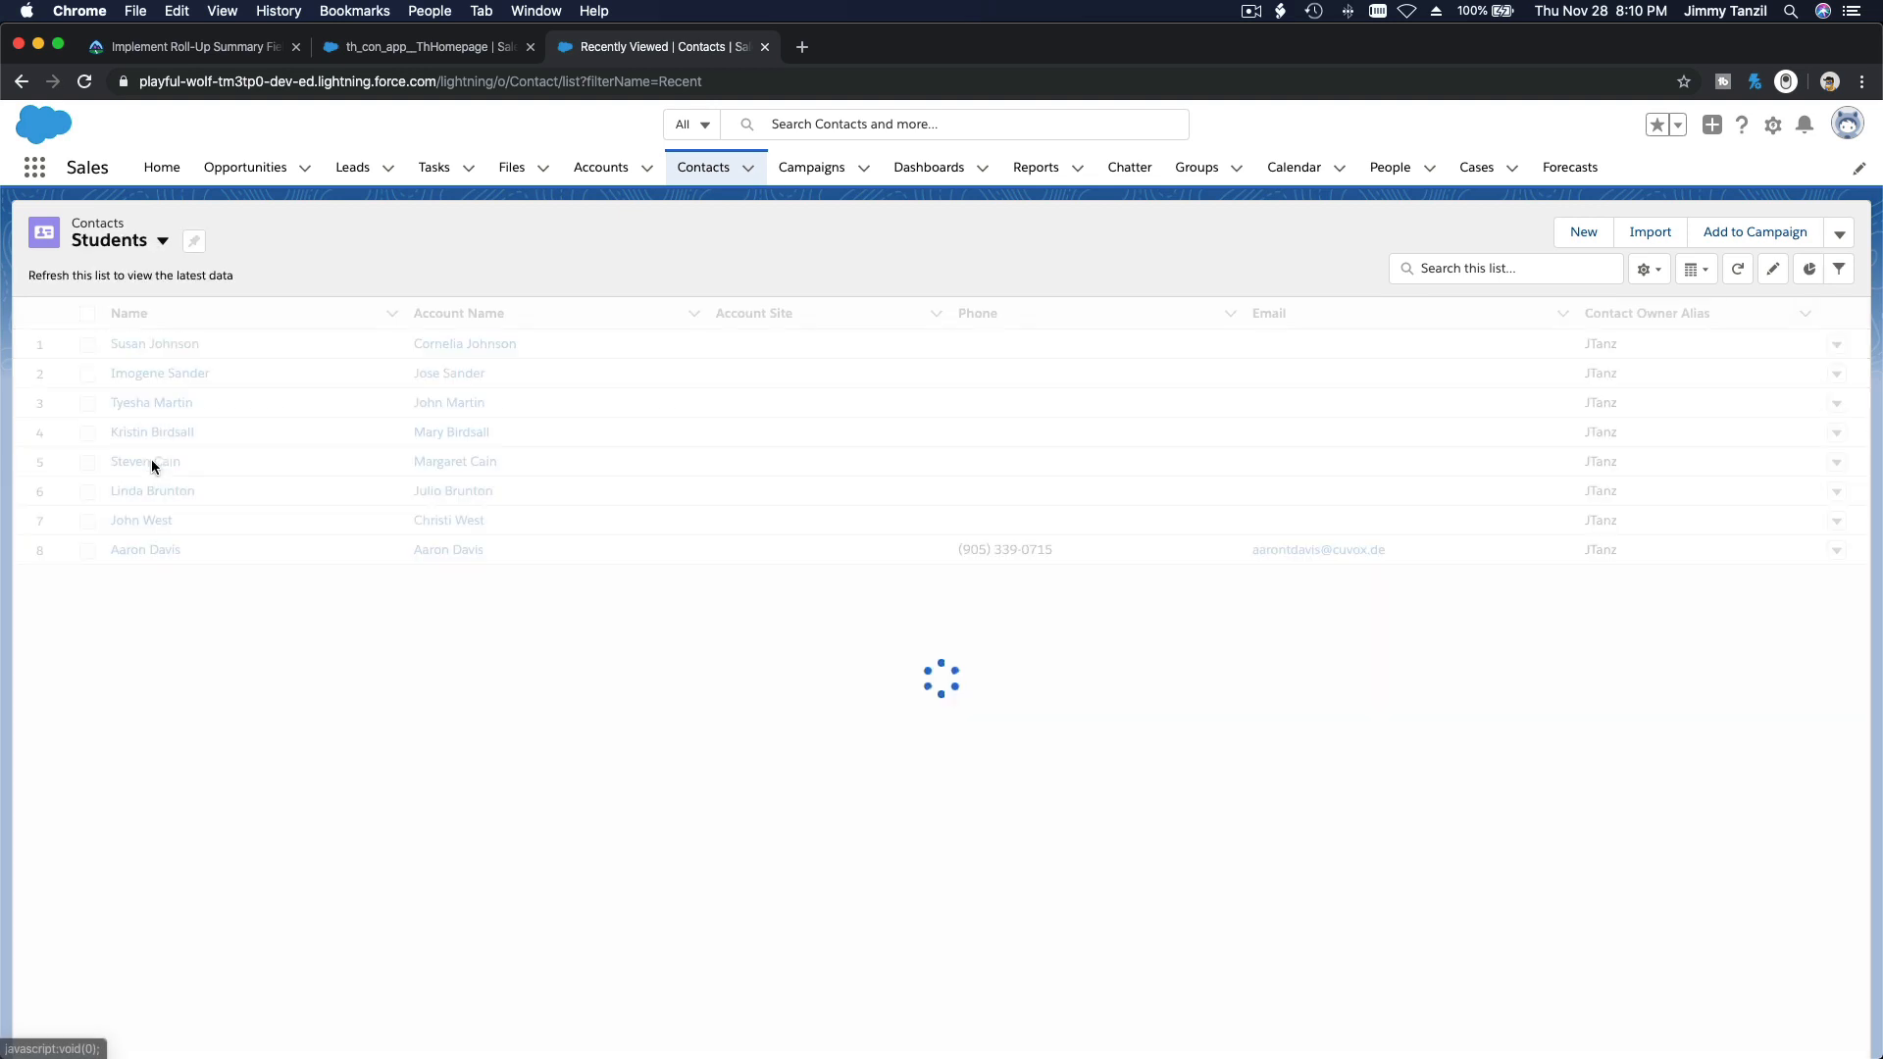
scroll(153, 461, down, 5)
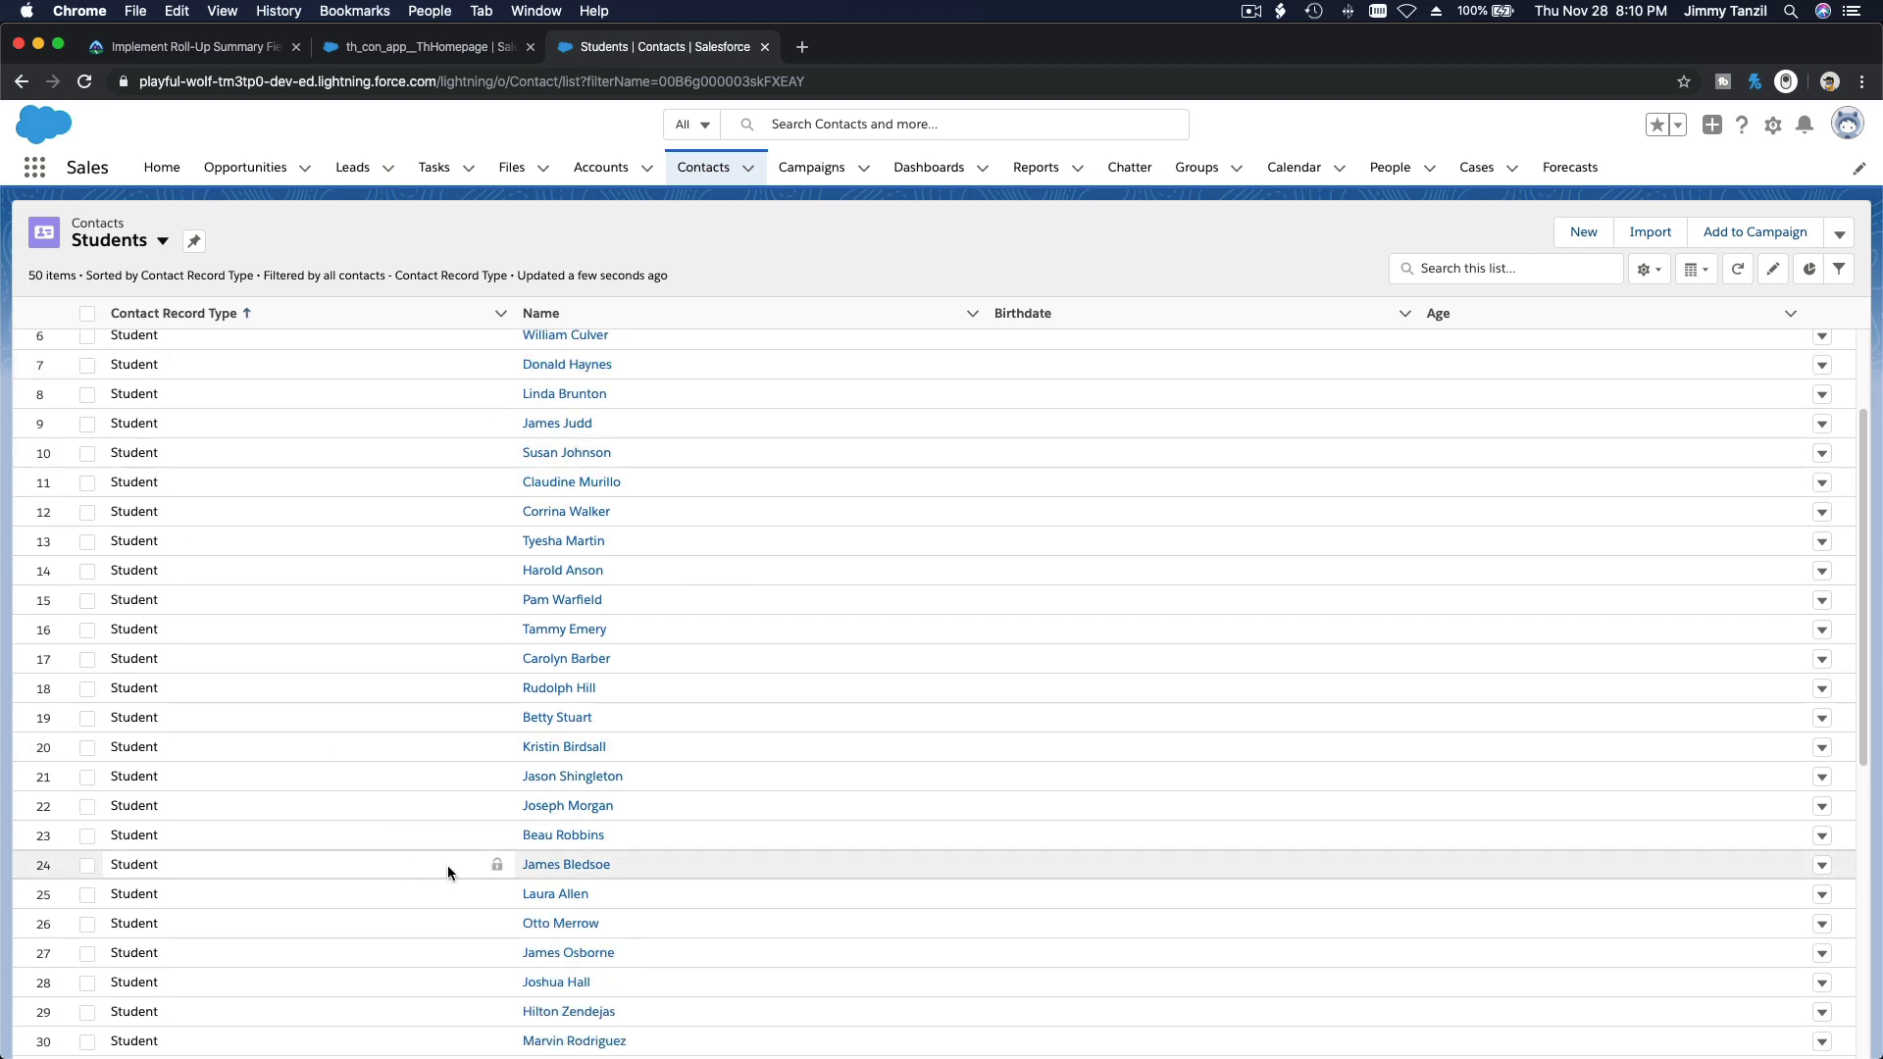
click(588, 868)
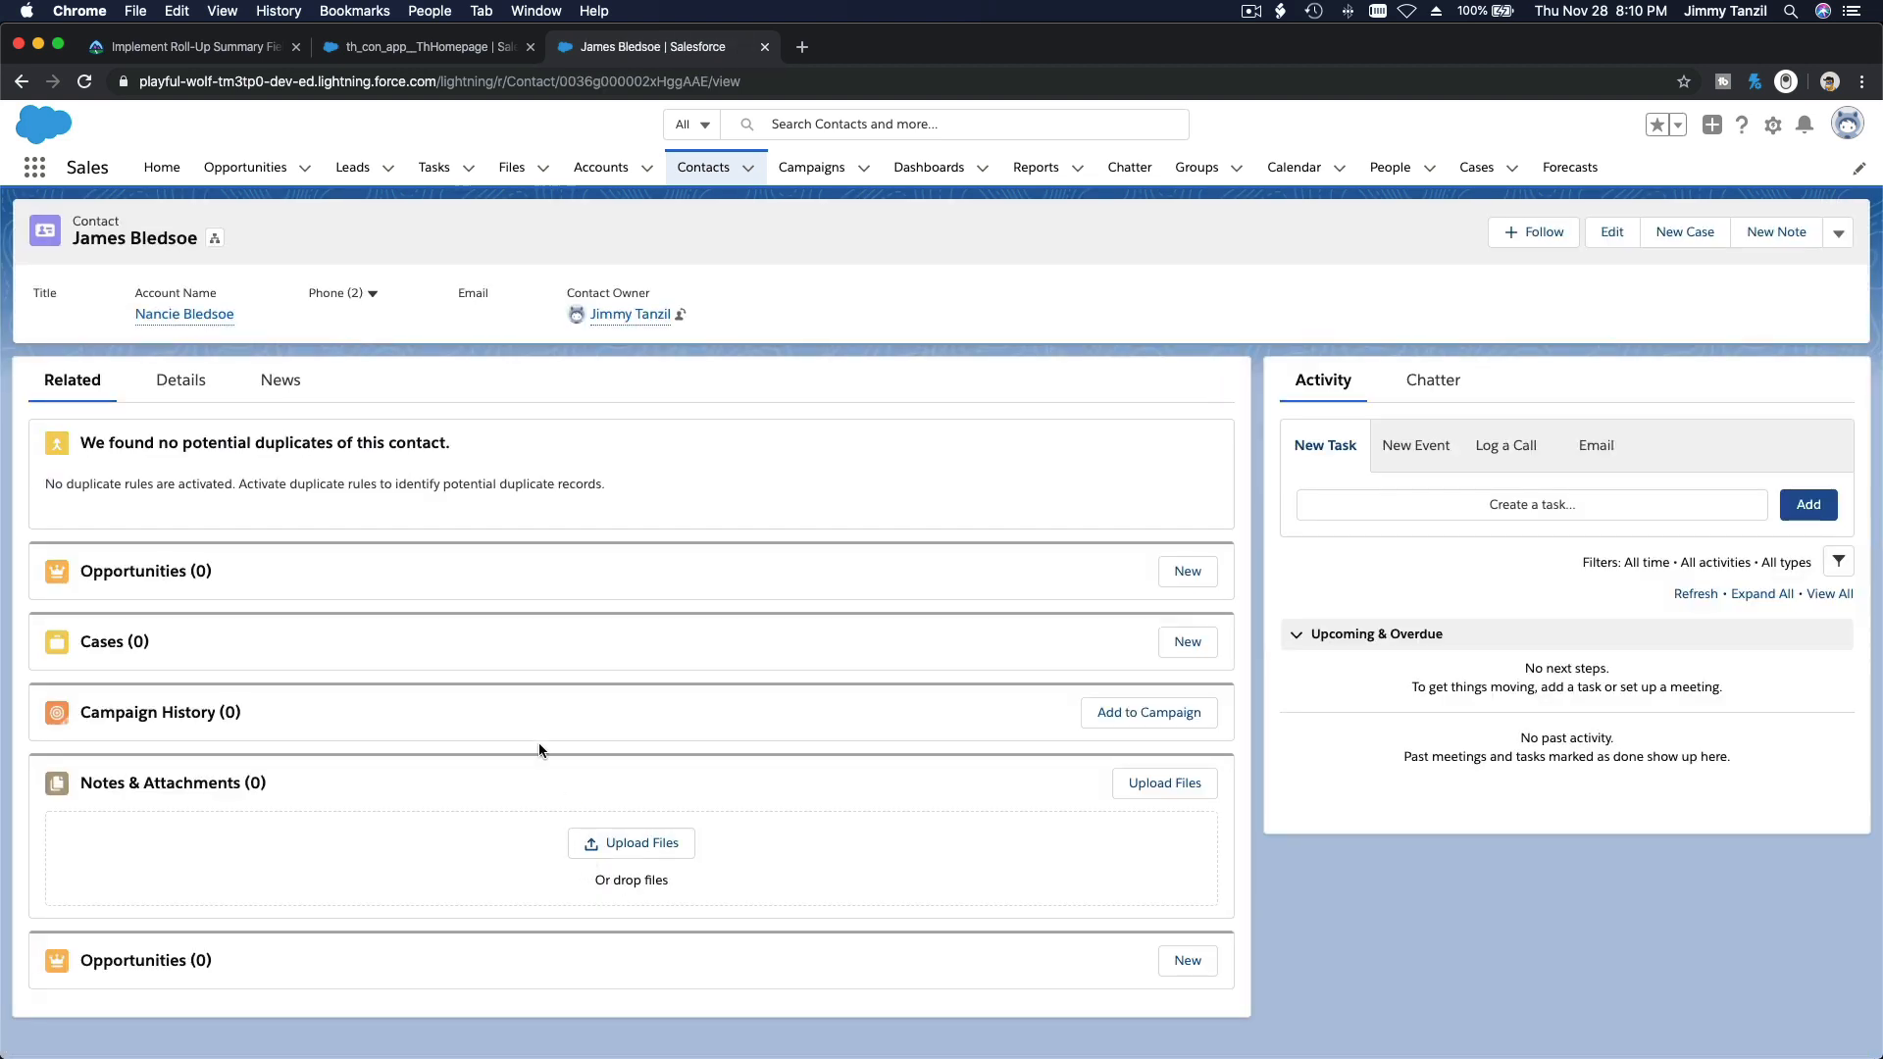
Step: Start a new related opportunity for the student named Swim Kids 3 with the close date 2019-11-28
click(1177, 574)
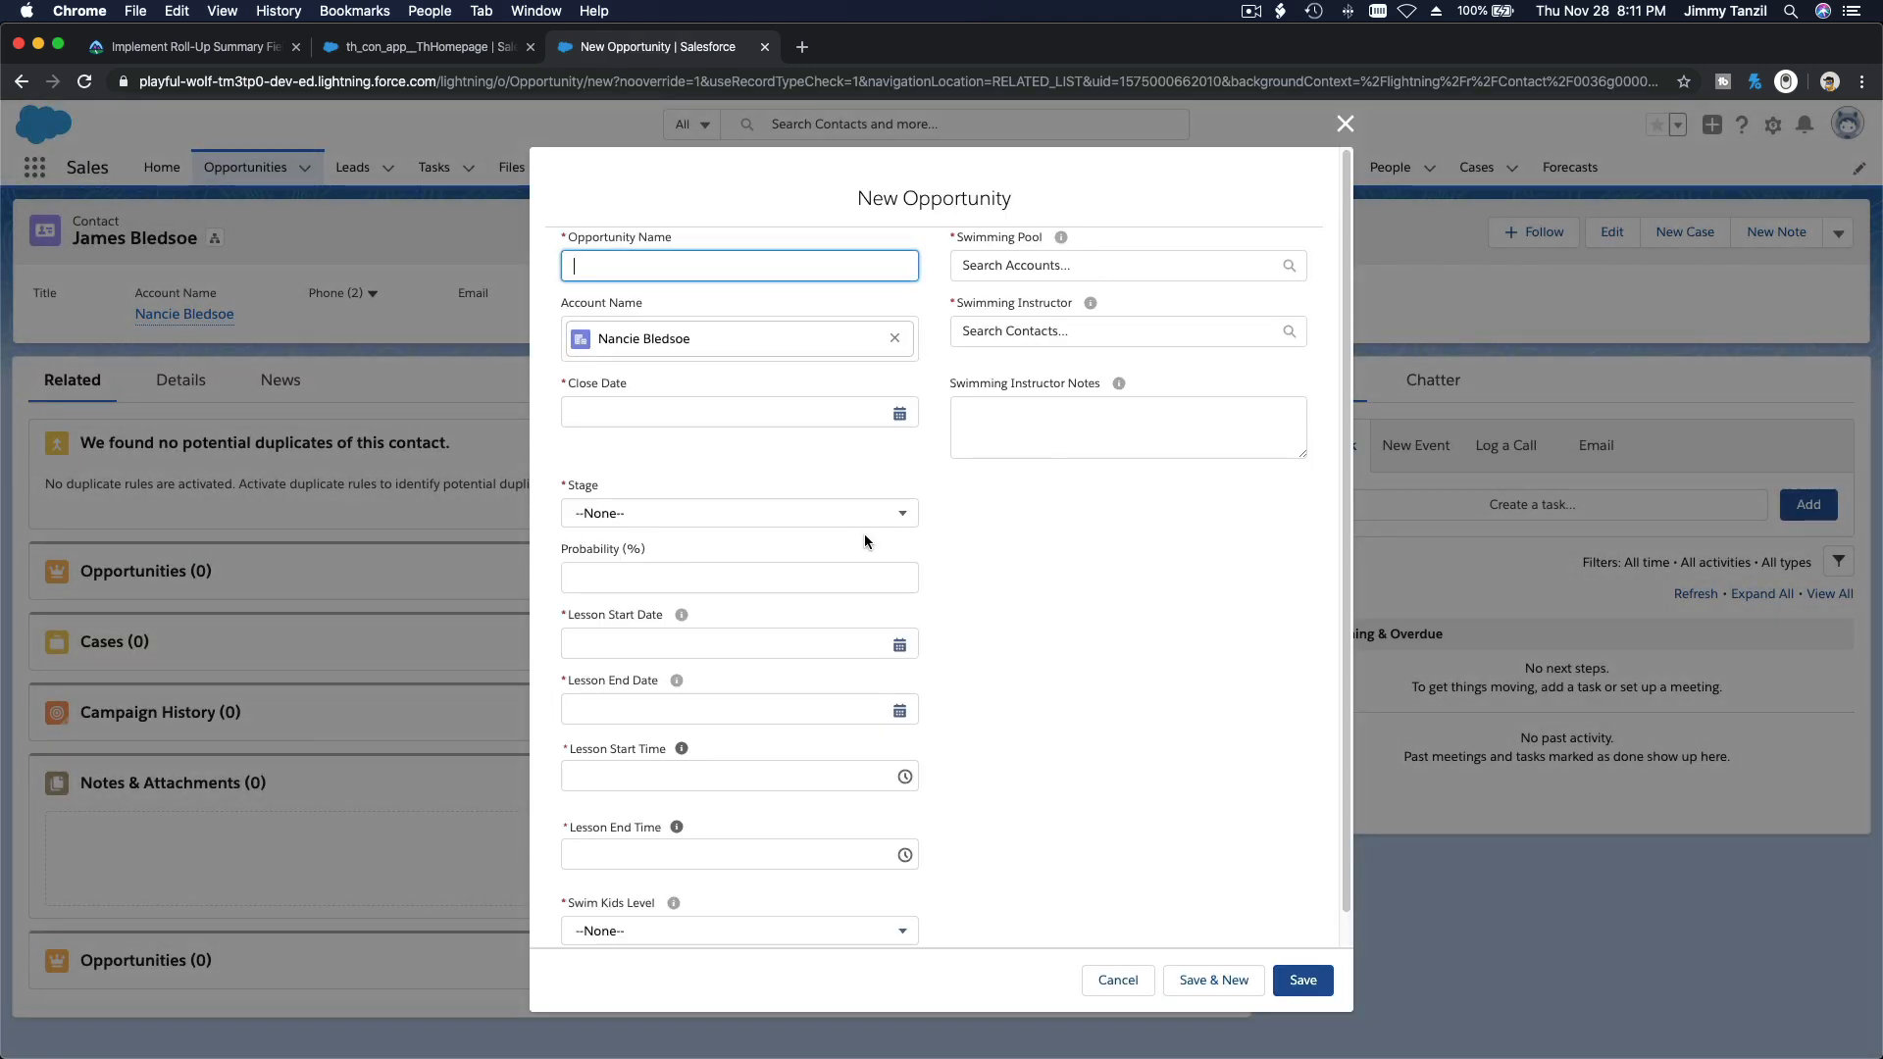
text(Swim Kids 3)
click(830, 413)
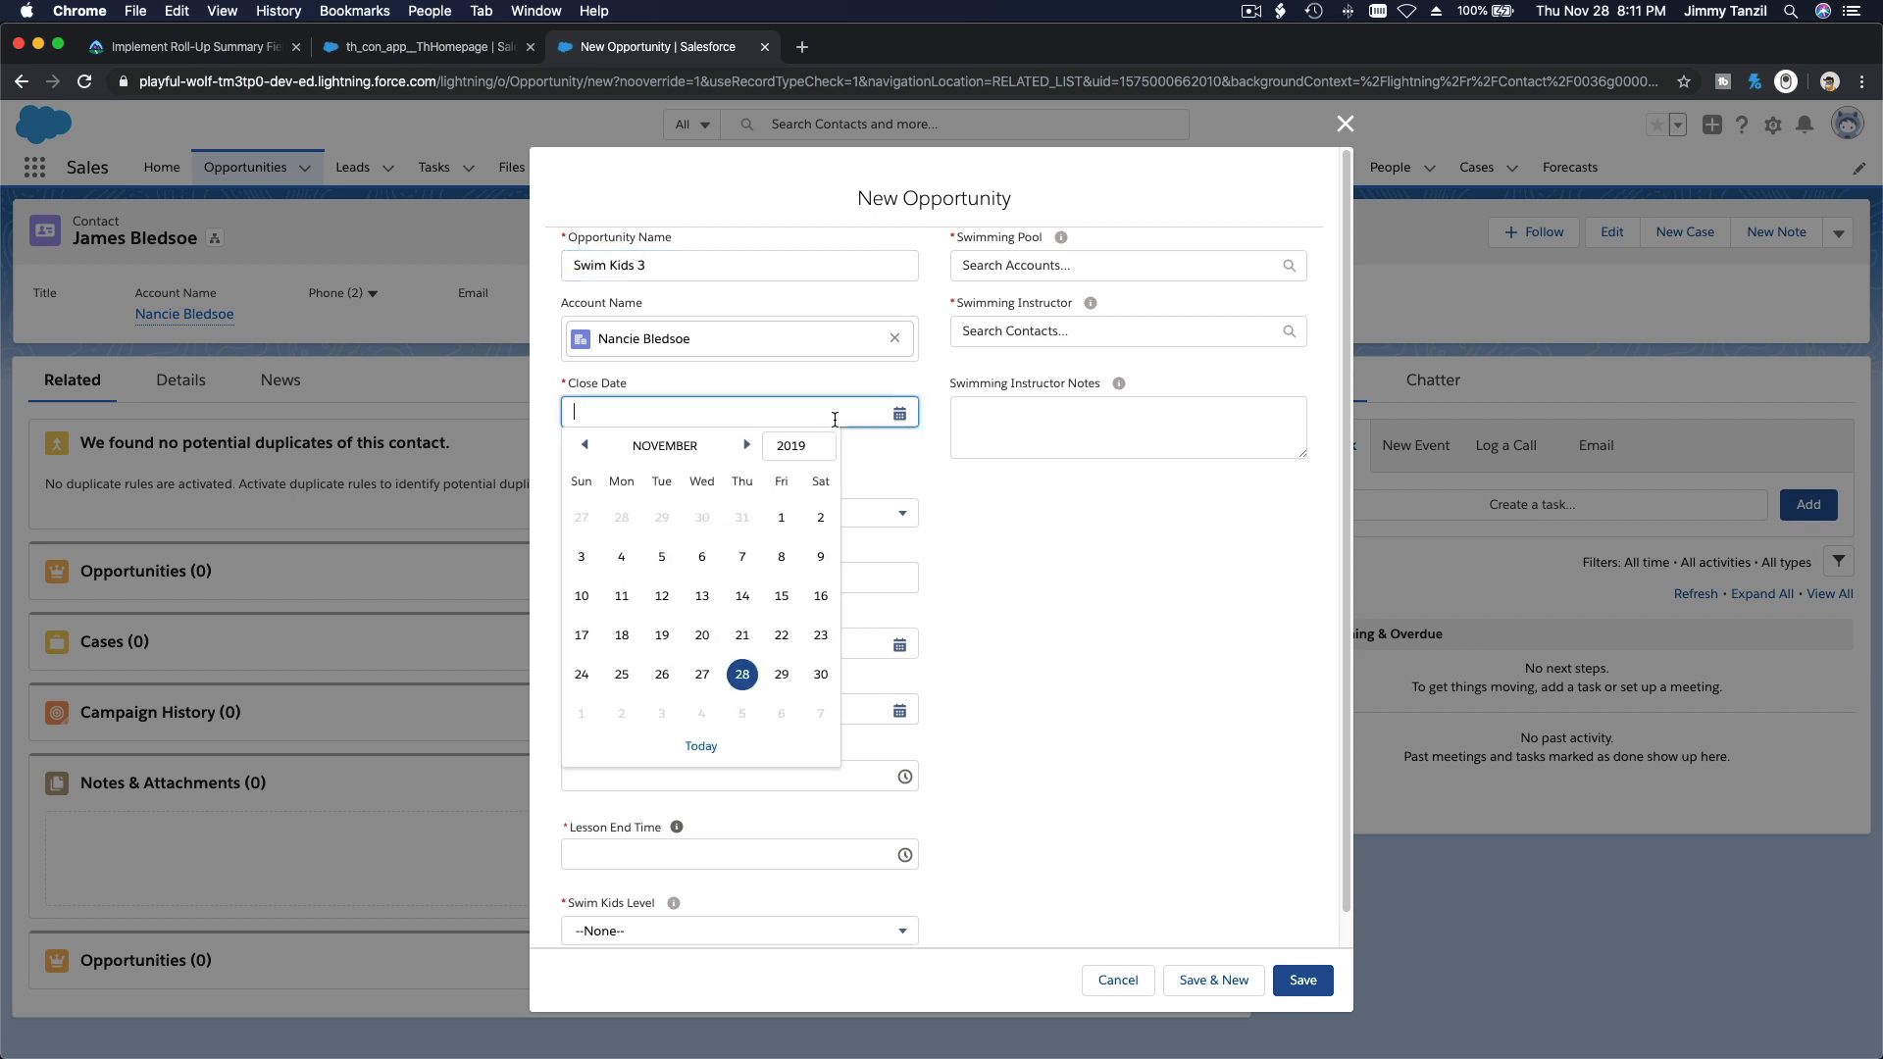
click(742, 672)
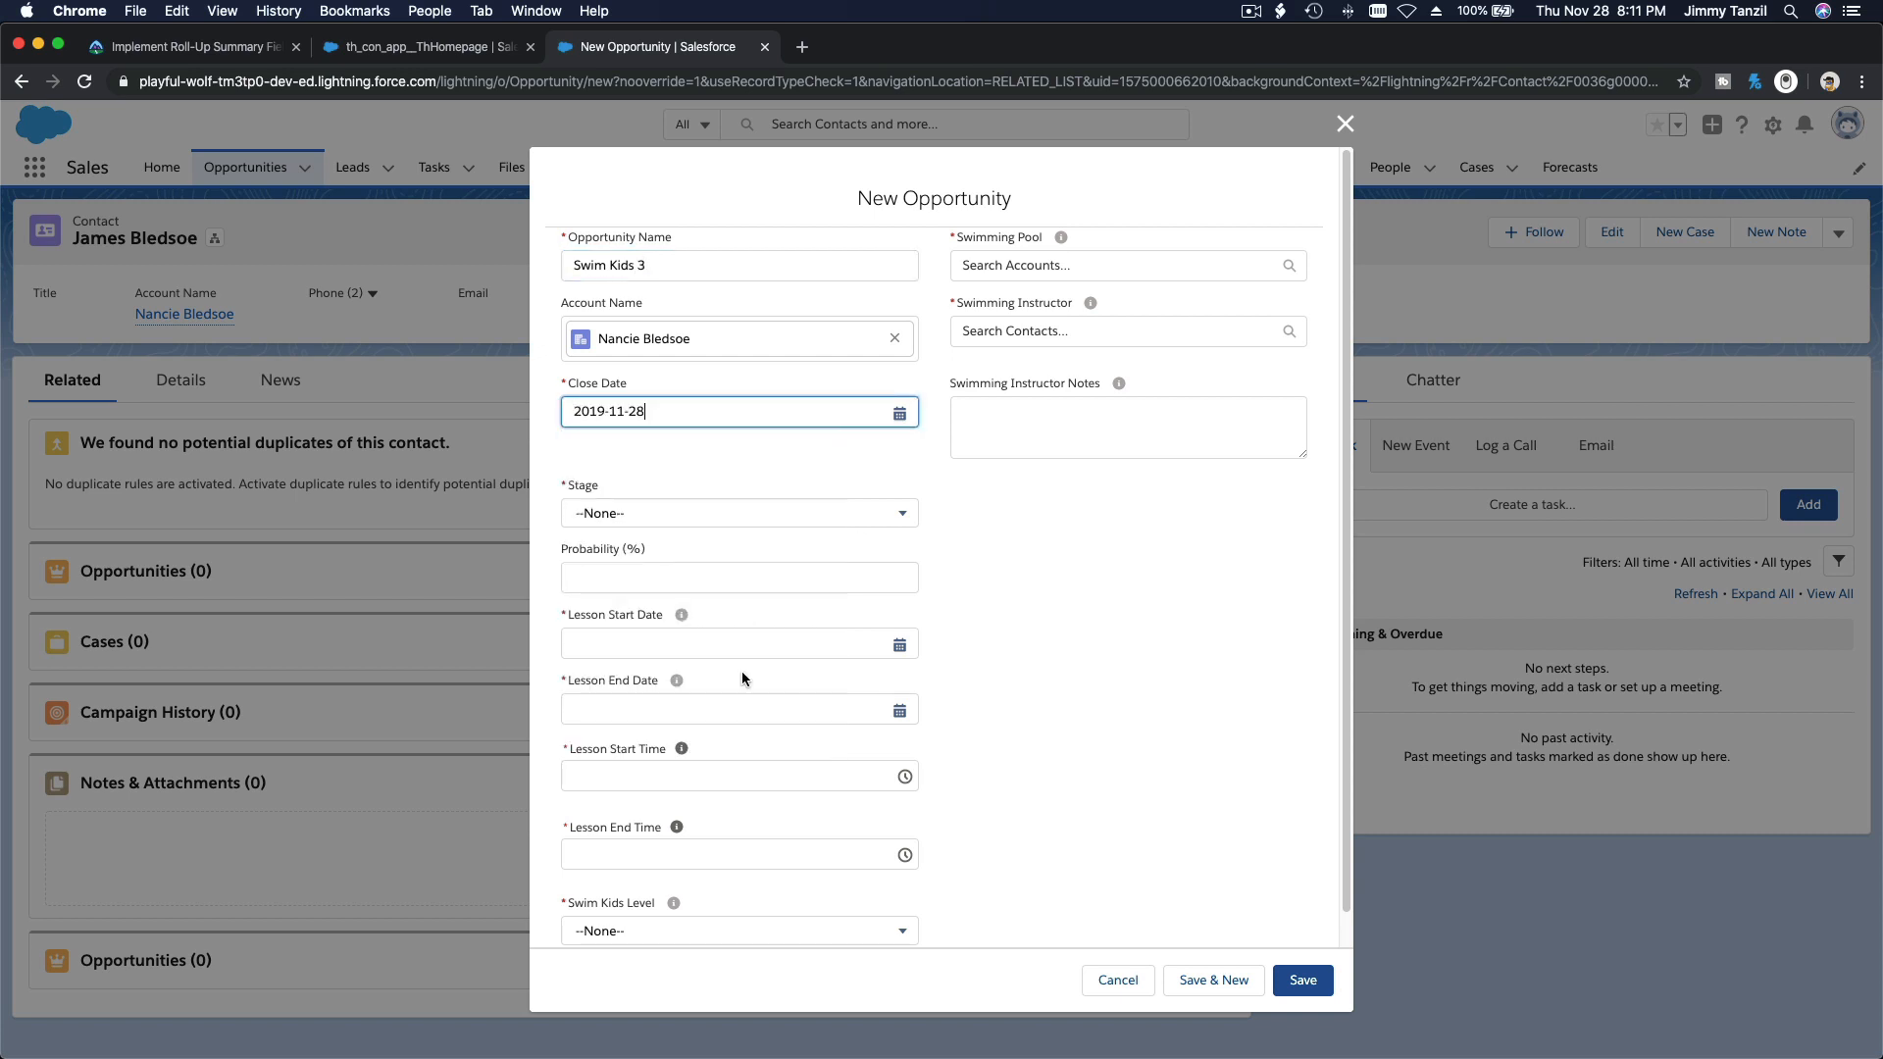
Step: Set the opportunity's stage to Closed Won, with lessons starting on 2019-12-09 and ending on 2019-12-13
click(674, 520)
scroll(682, 628, down, 3)
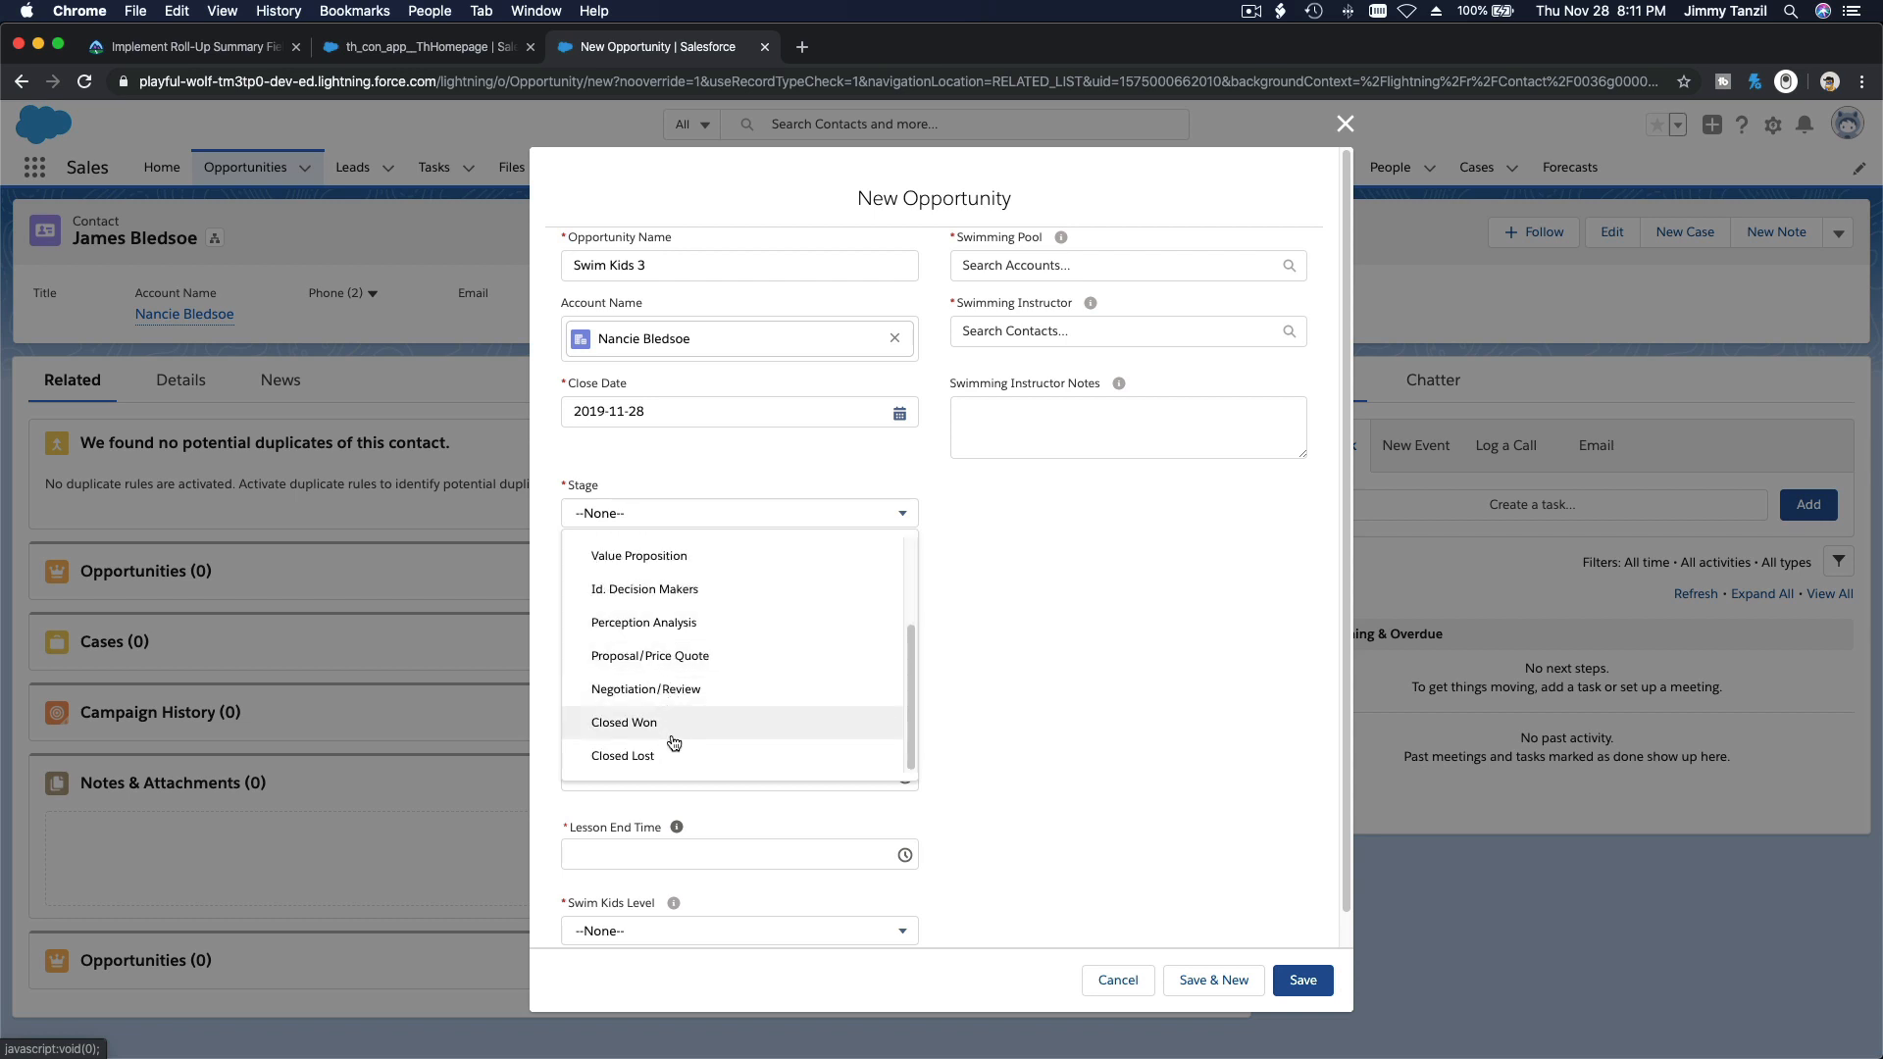
click(672, 725)
click(668, 640)
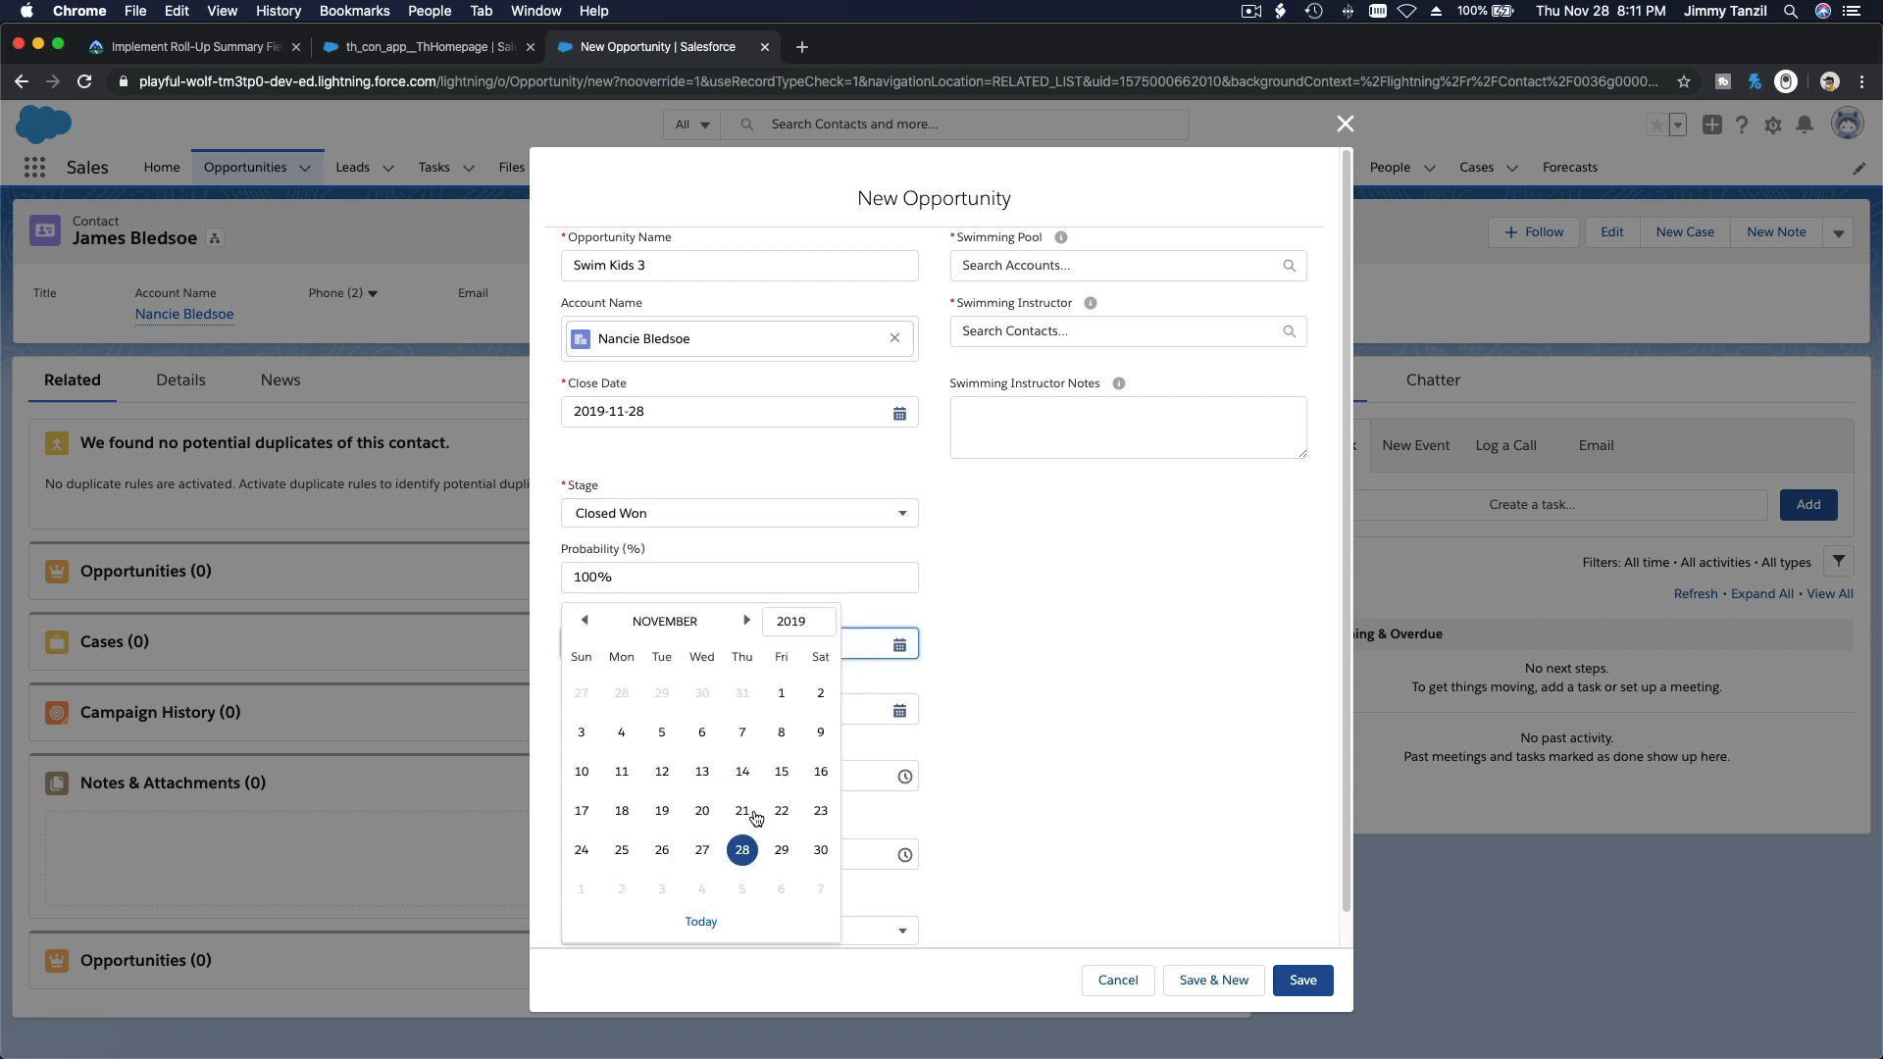
click(747, 622)
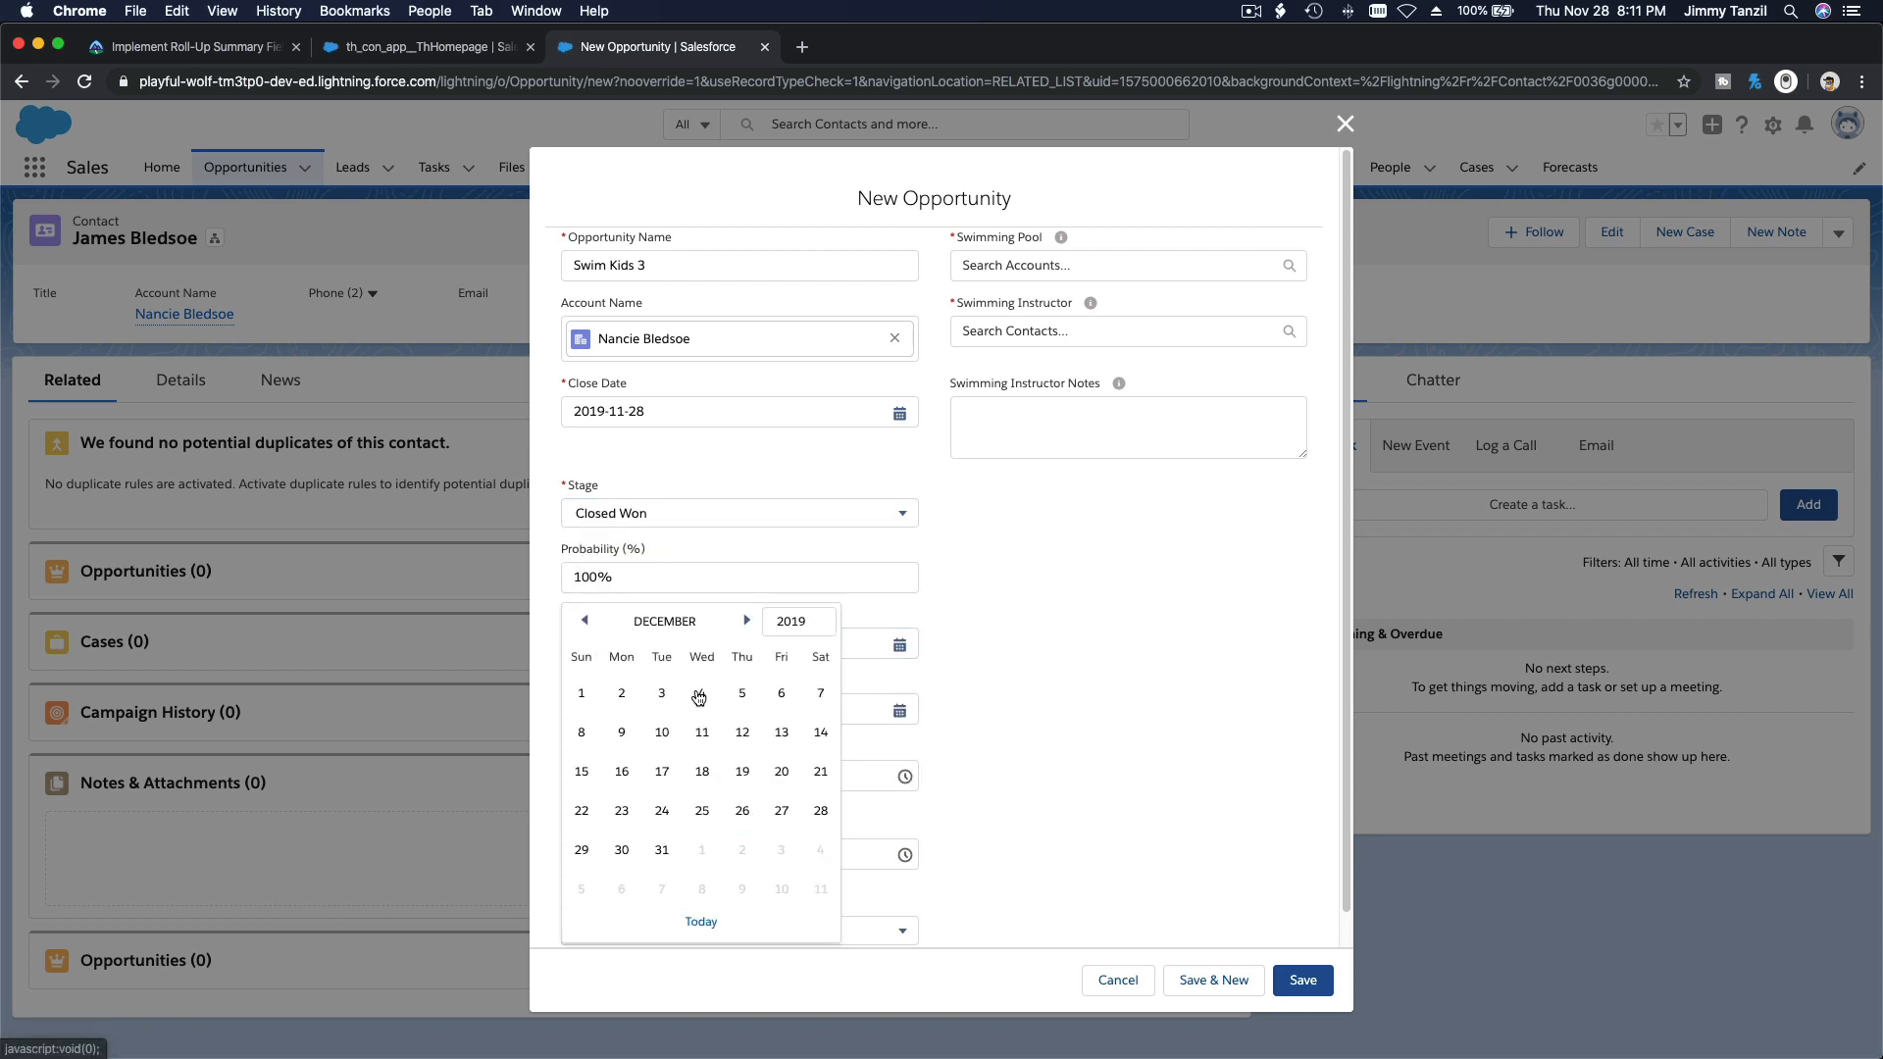
click(621, 733)
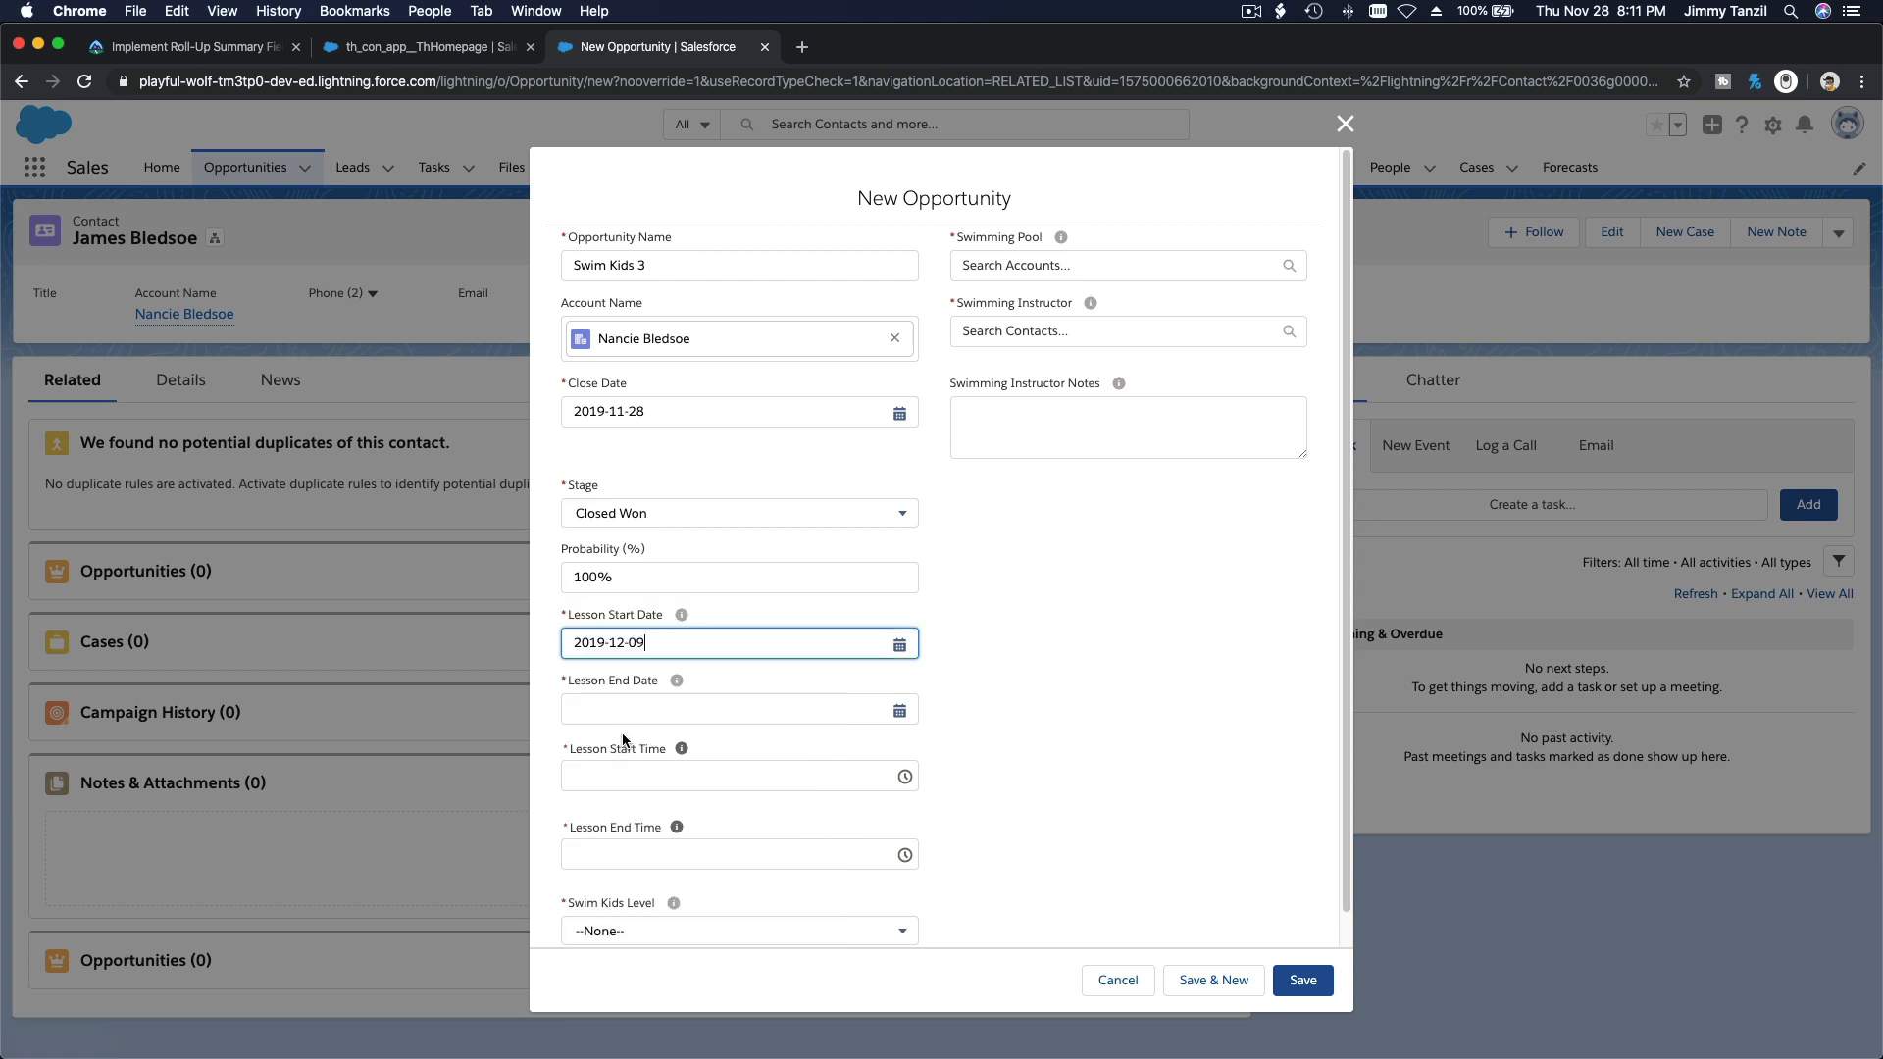
click(722, 713)
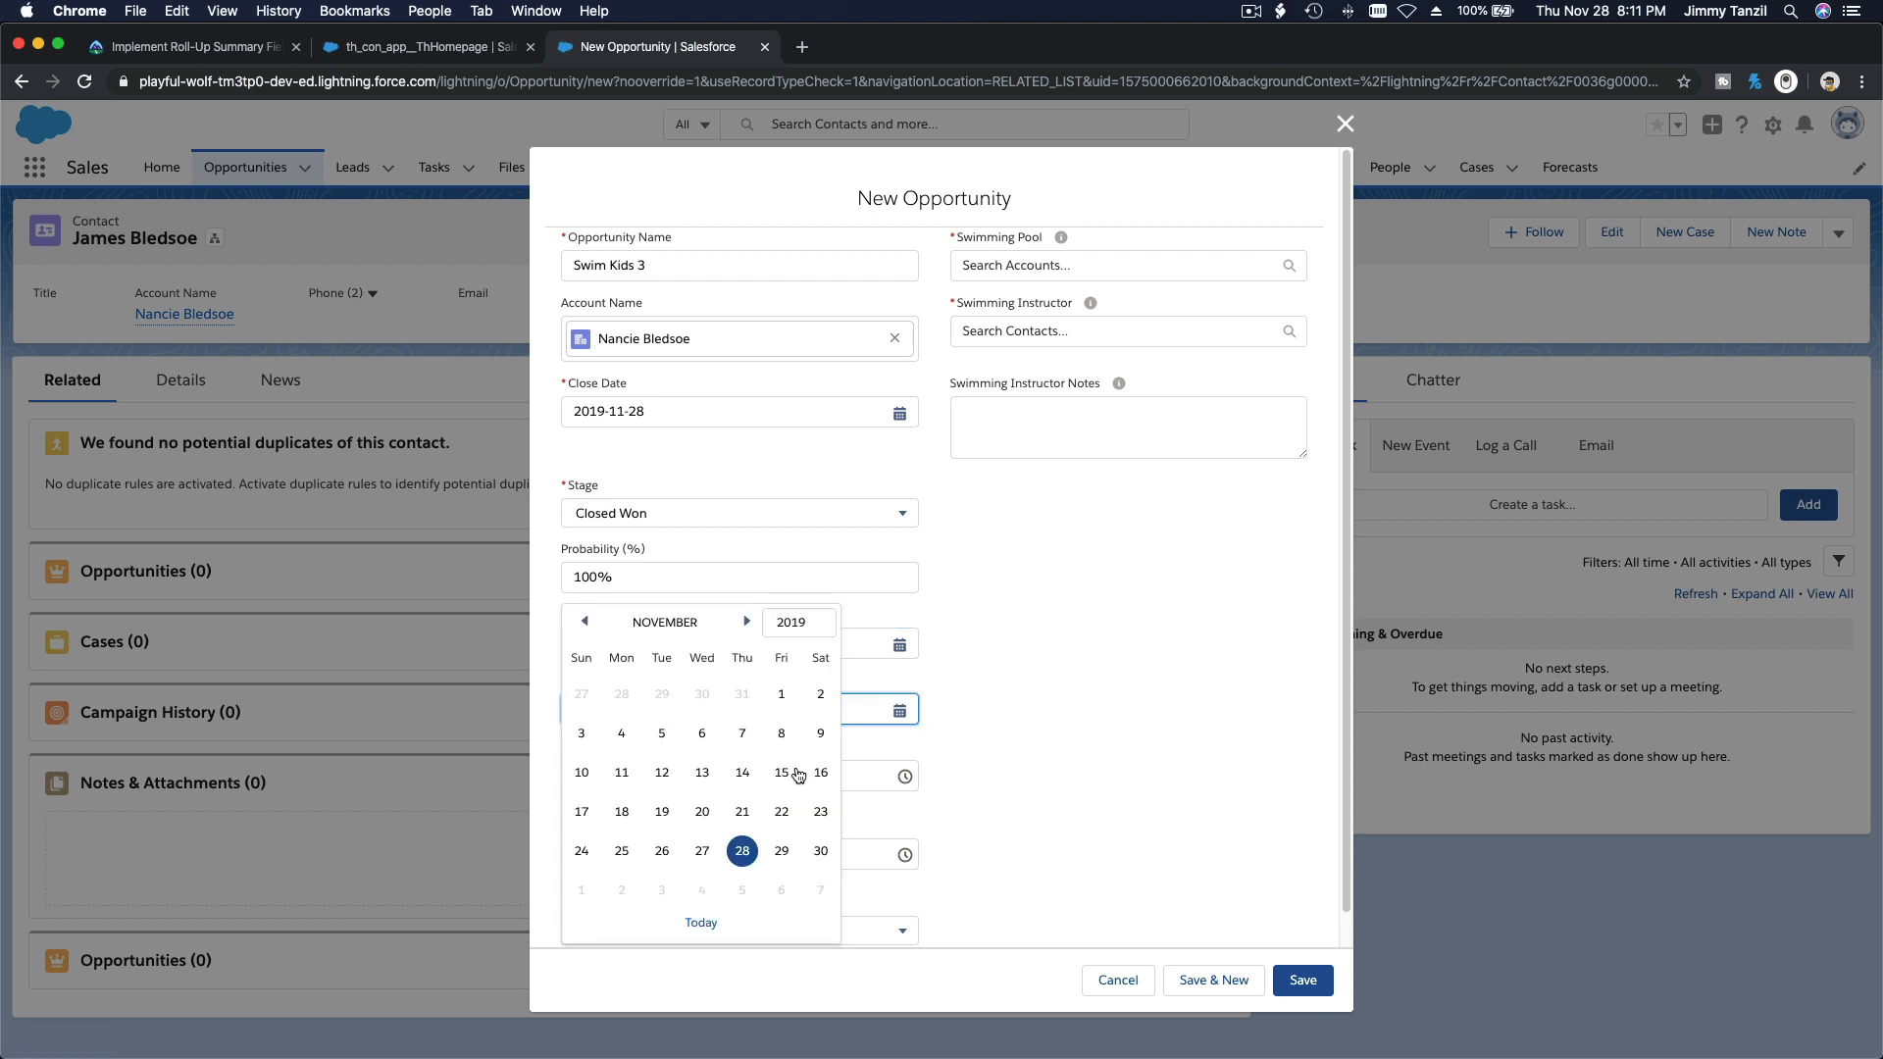
click(746, 620)
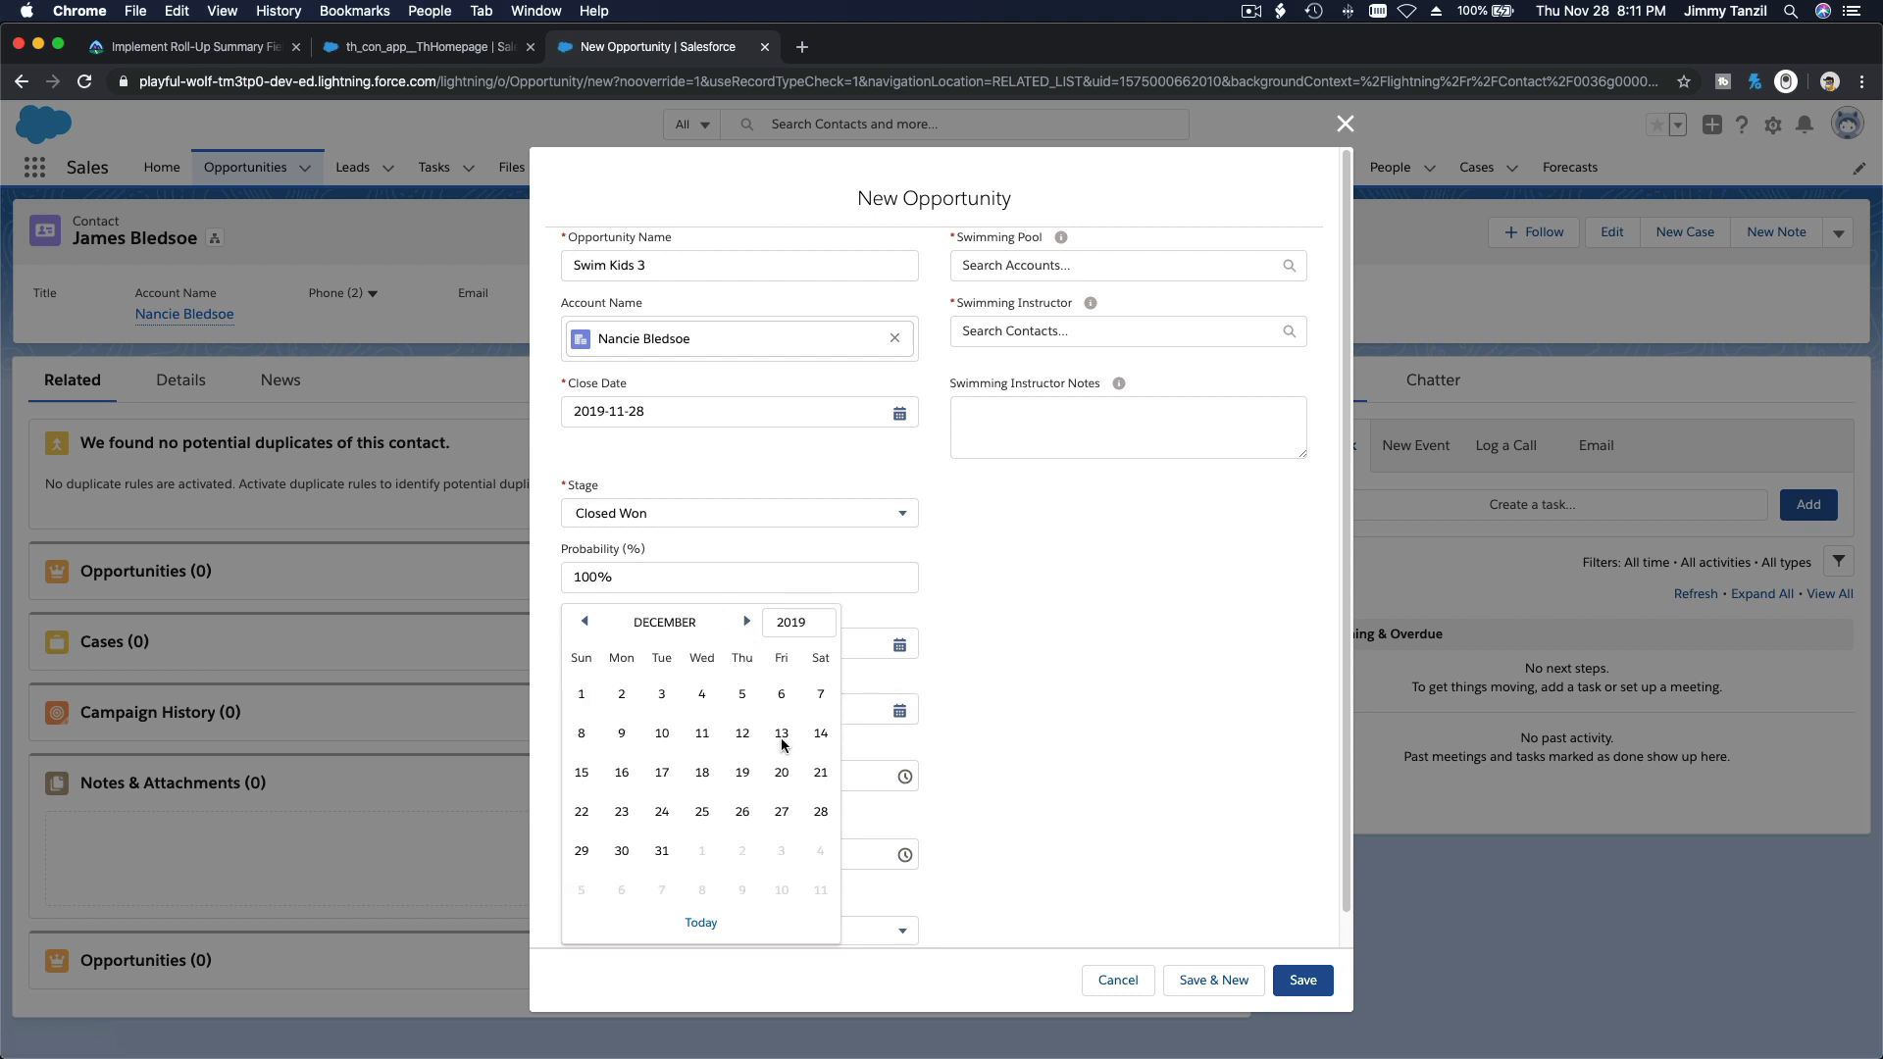
click(781, 736)
Step: Set the lesson time from 8:00 AM to 8:30 AM and the Swim Kids Level to 3
click(726, 777)
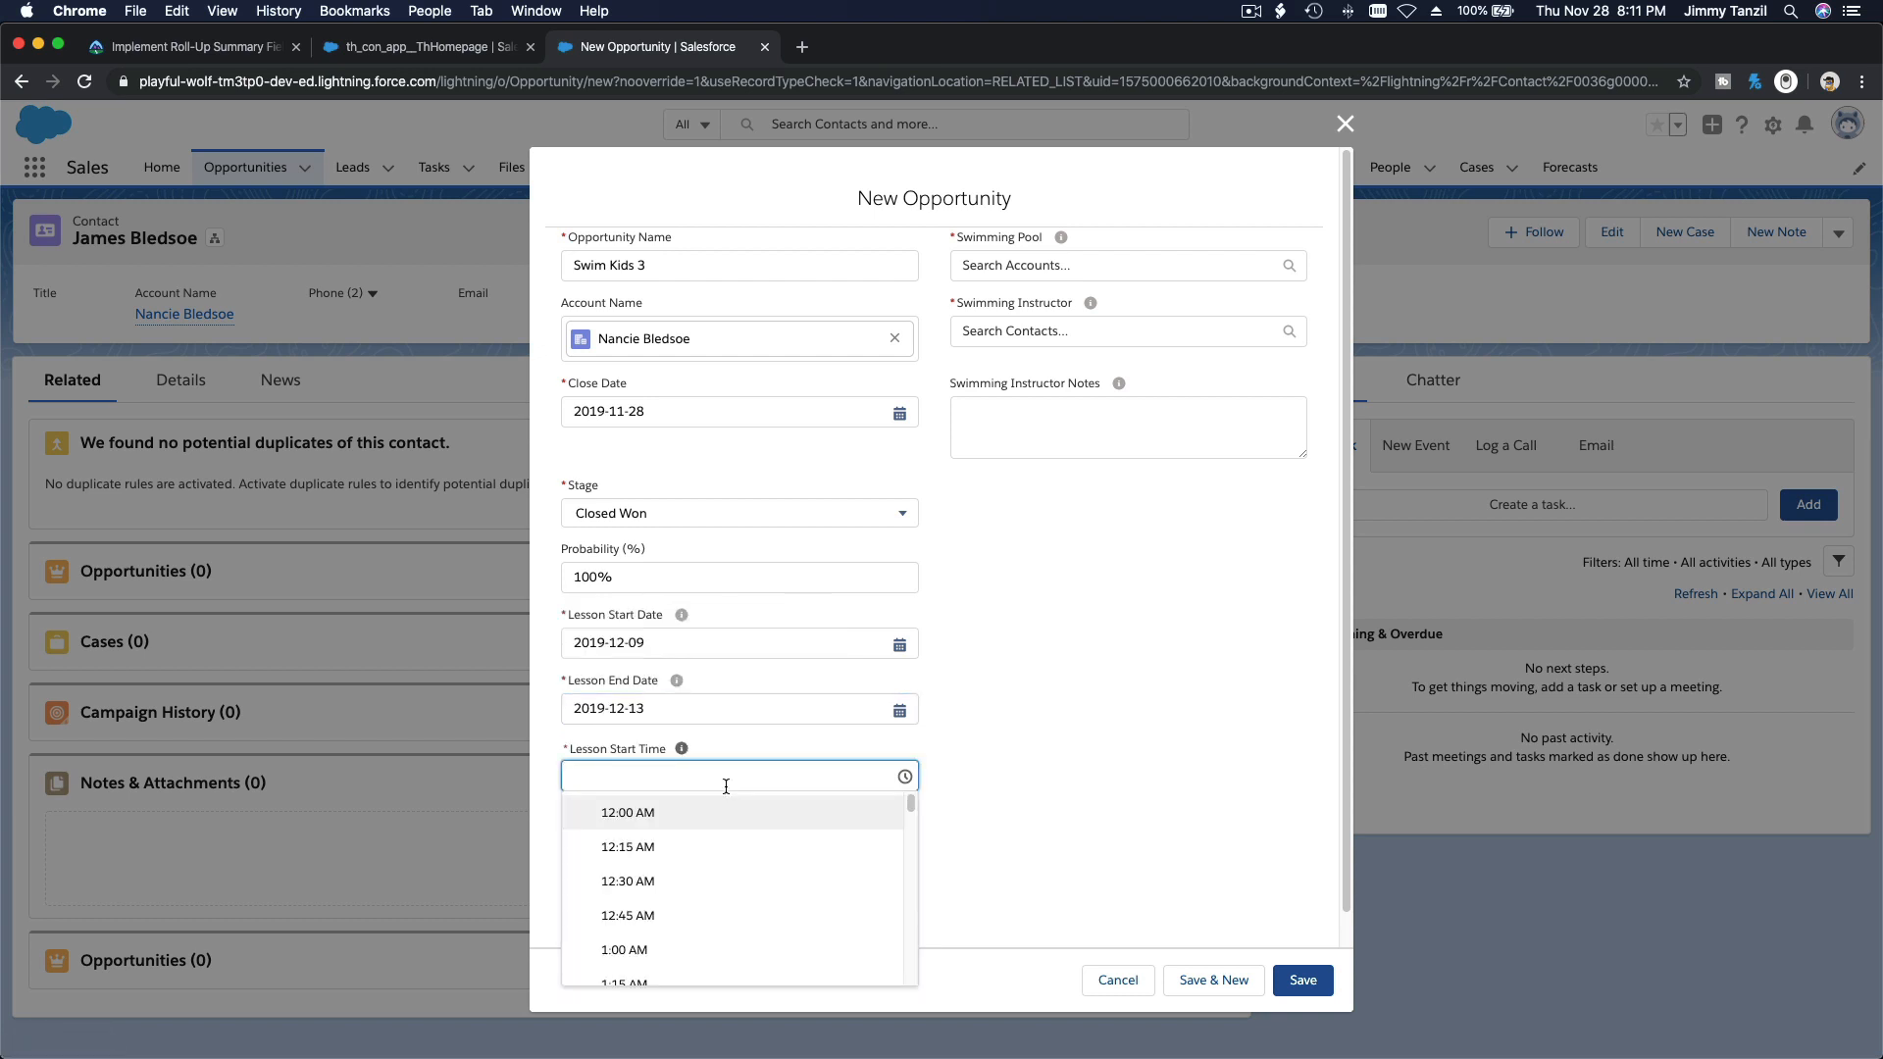
scroll(731, 859, down, 5)
scroll(735, 861, down, 1)
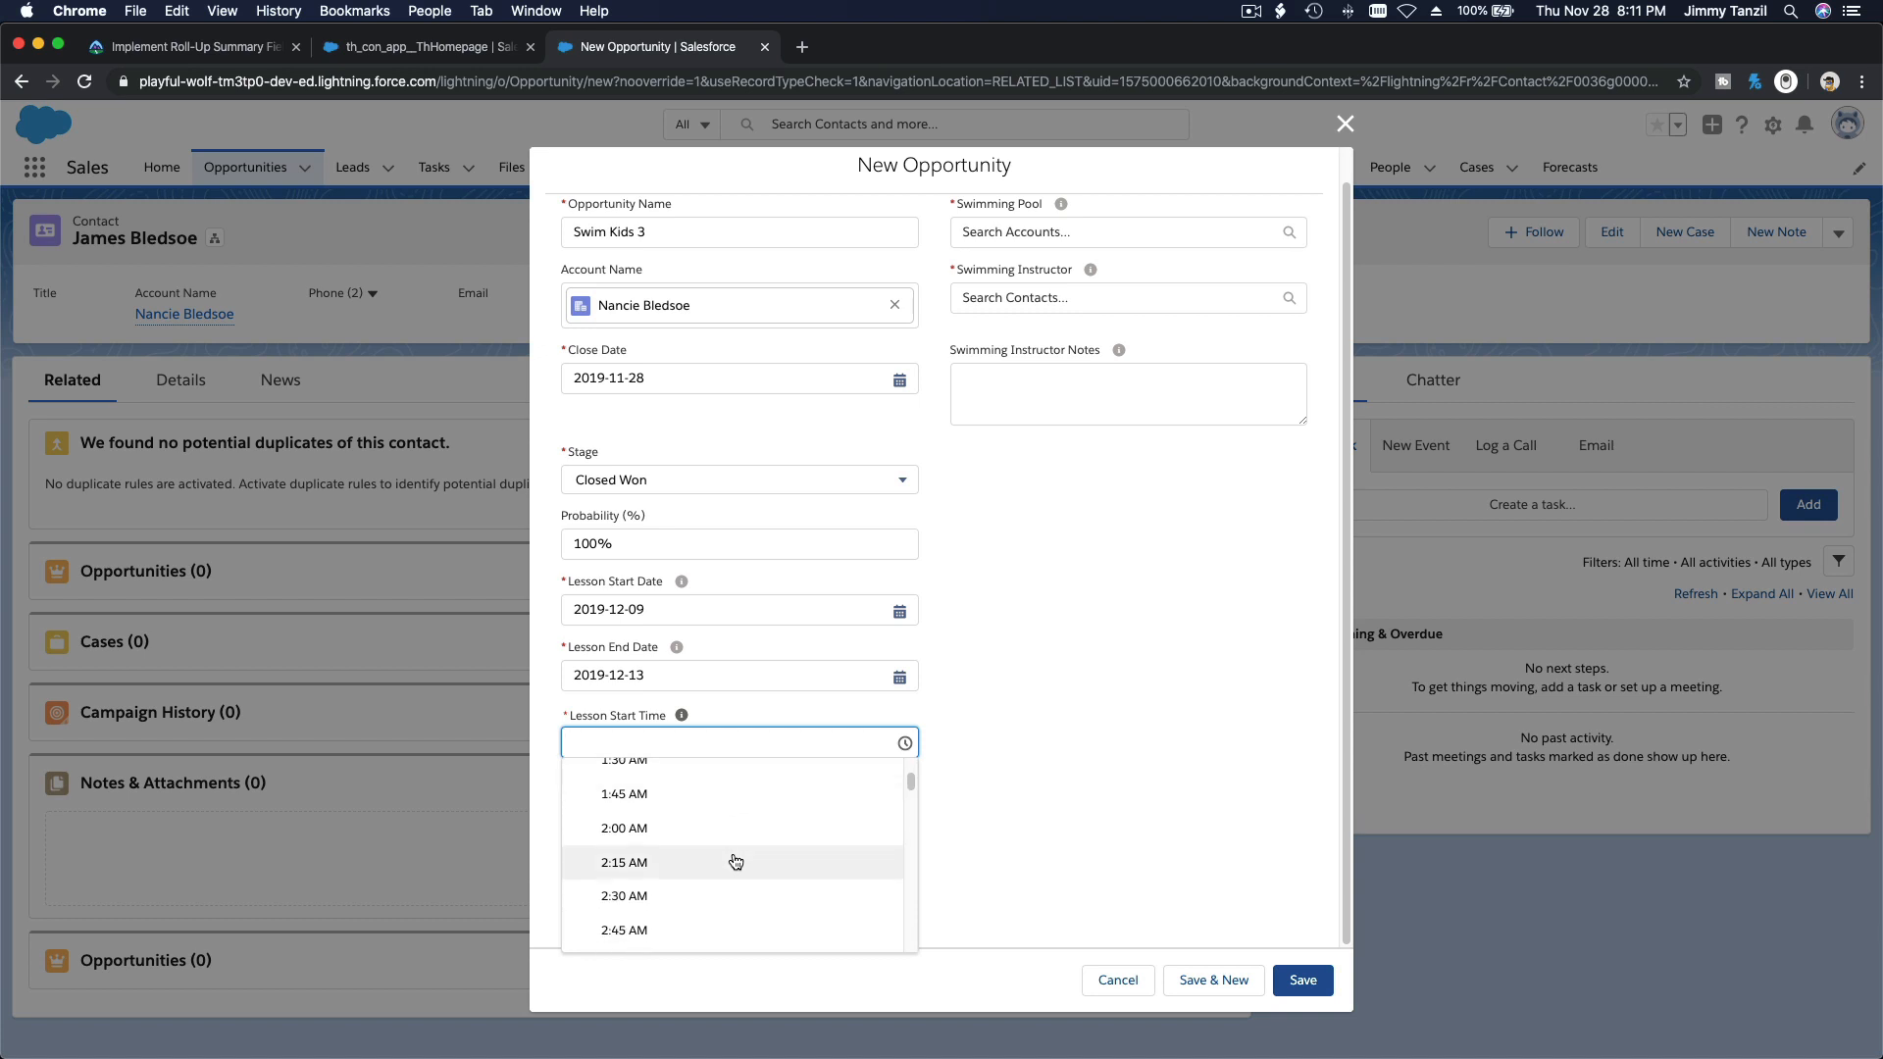
scroll(735, 861, down, 10)
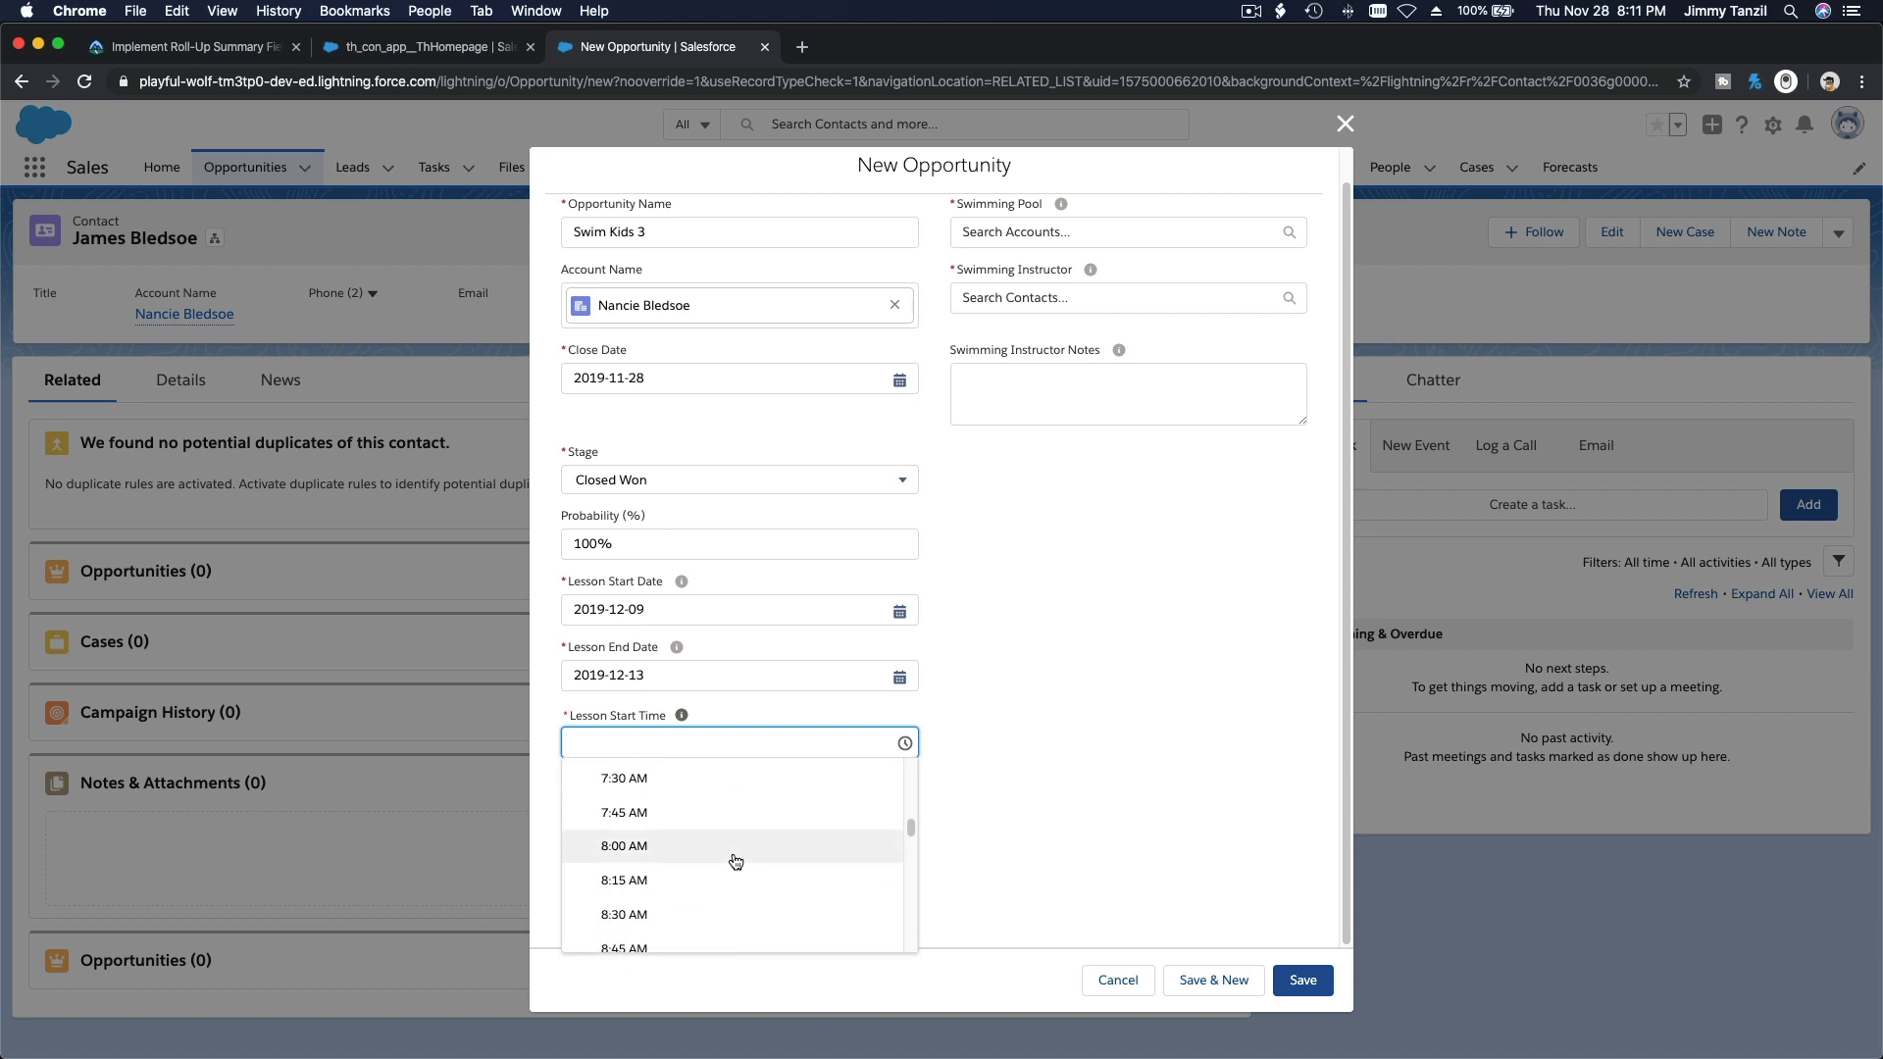
click(736, 861)
click(734, 824)
scroll(722, 903, down, 8)
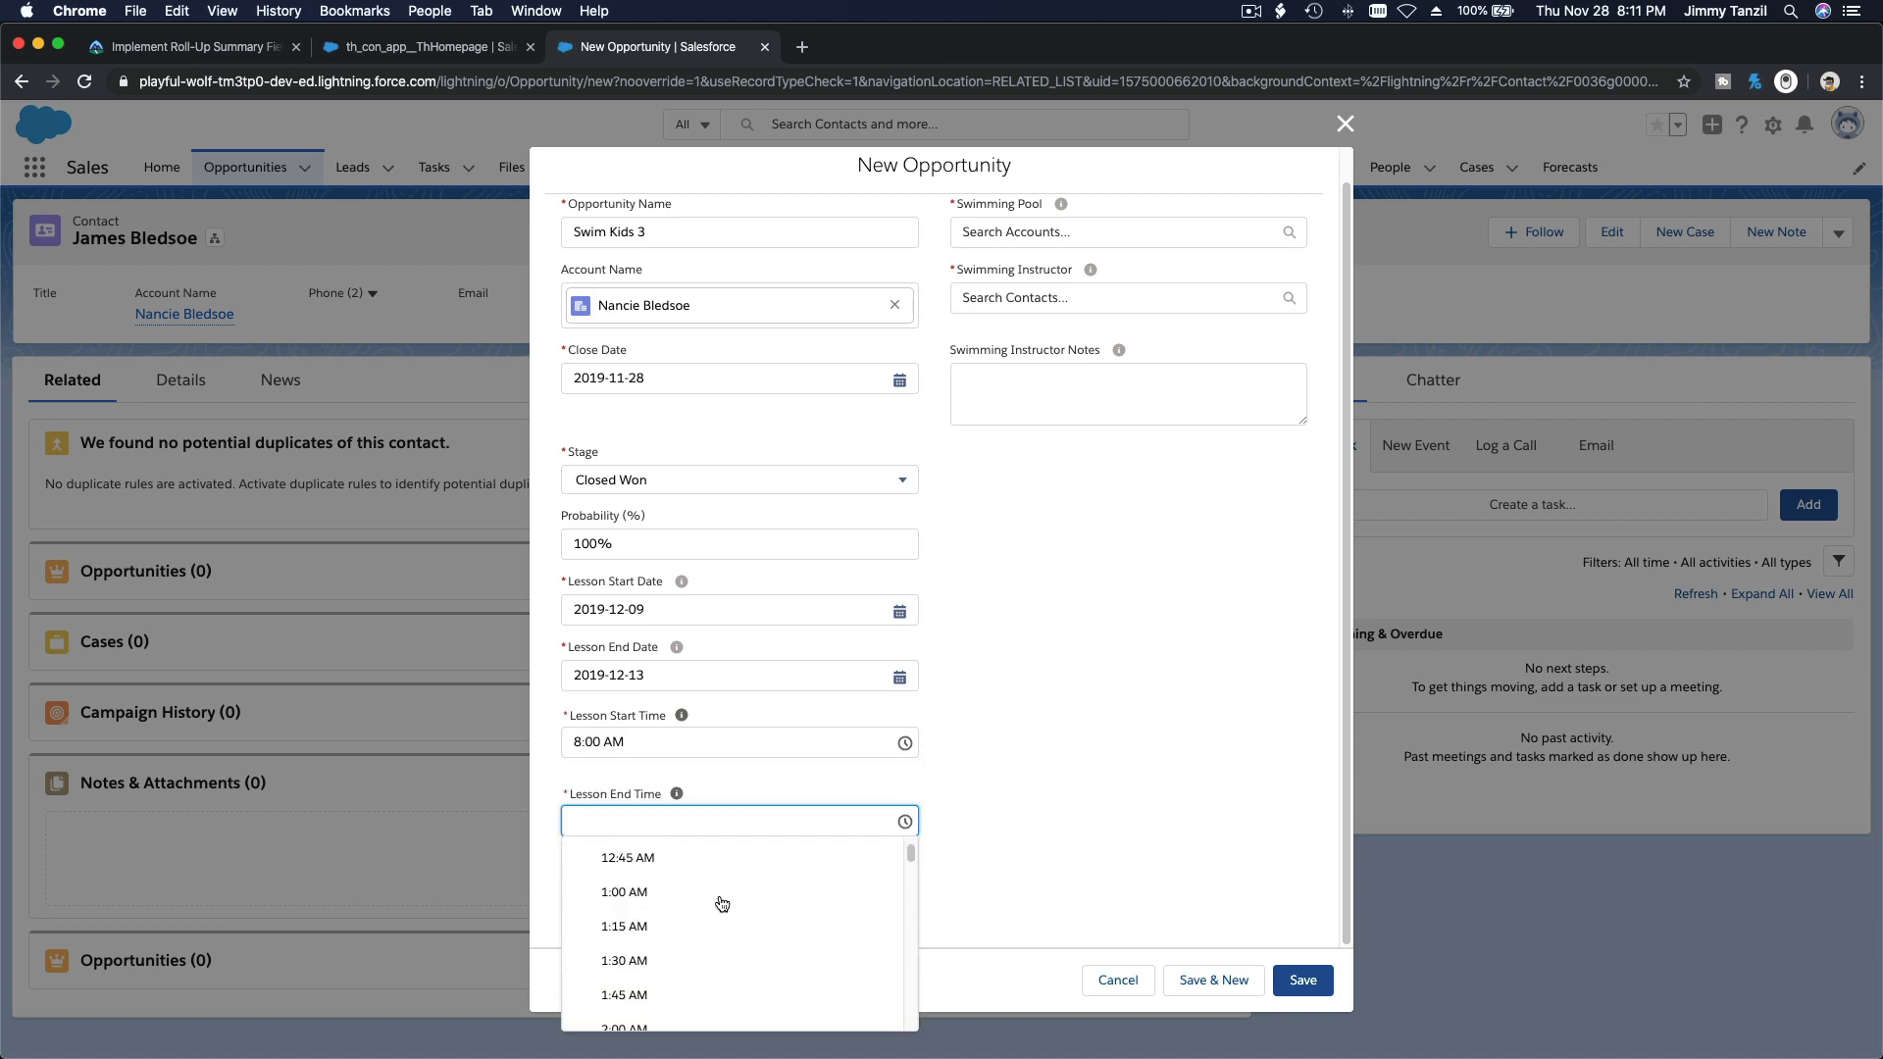
scroll(721, 903, down, 4)
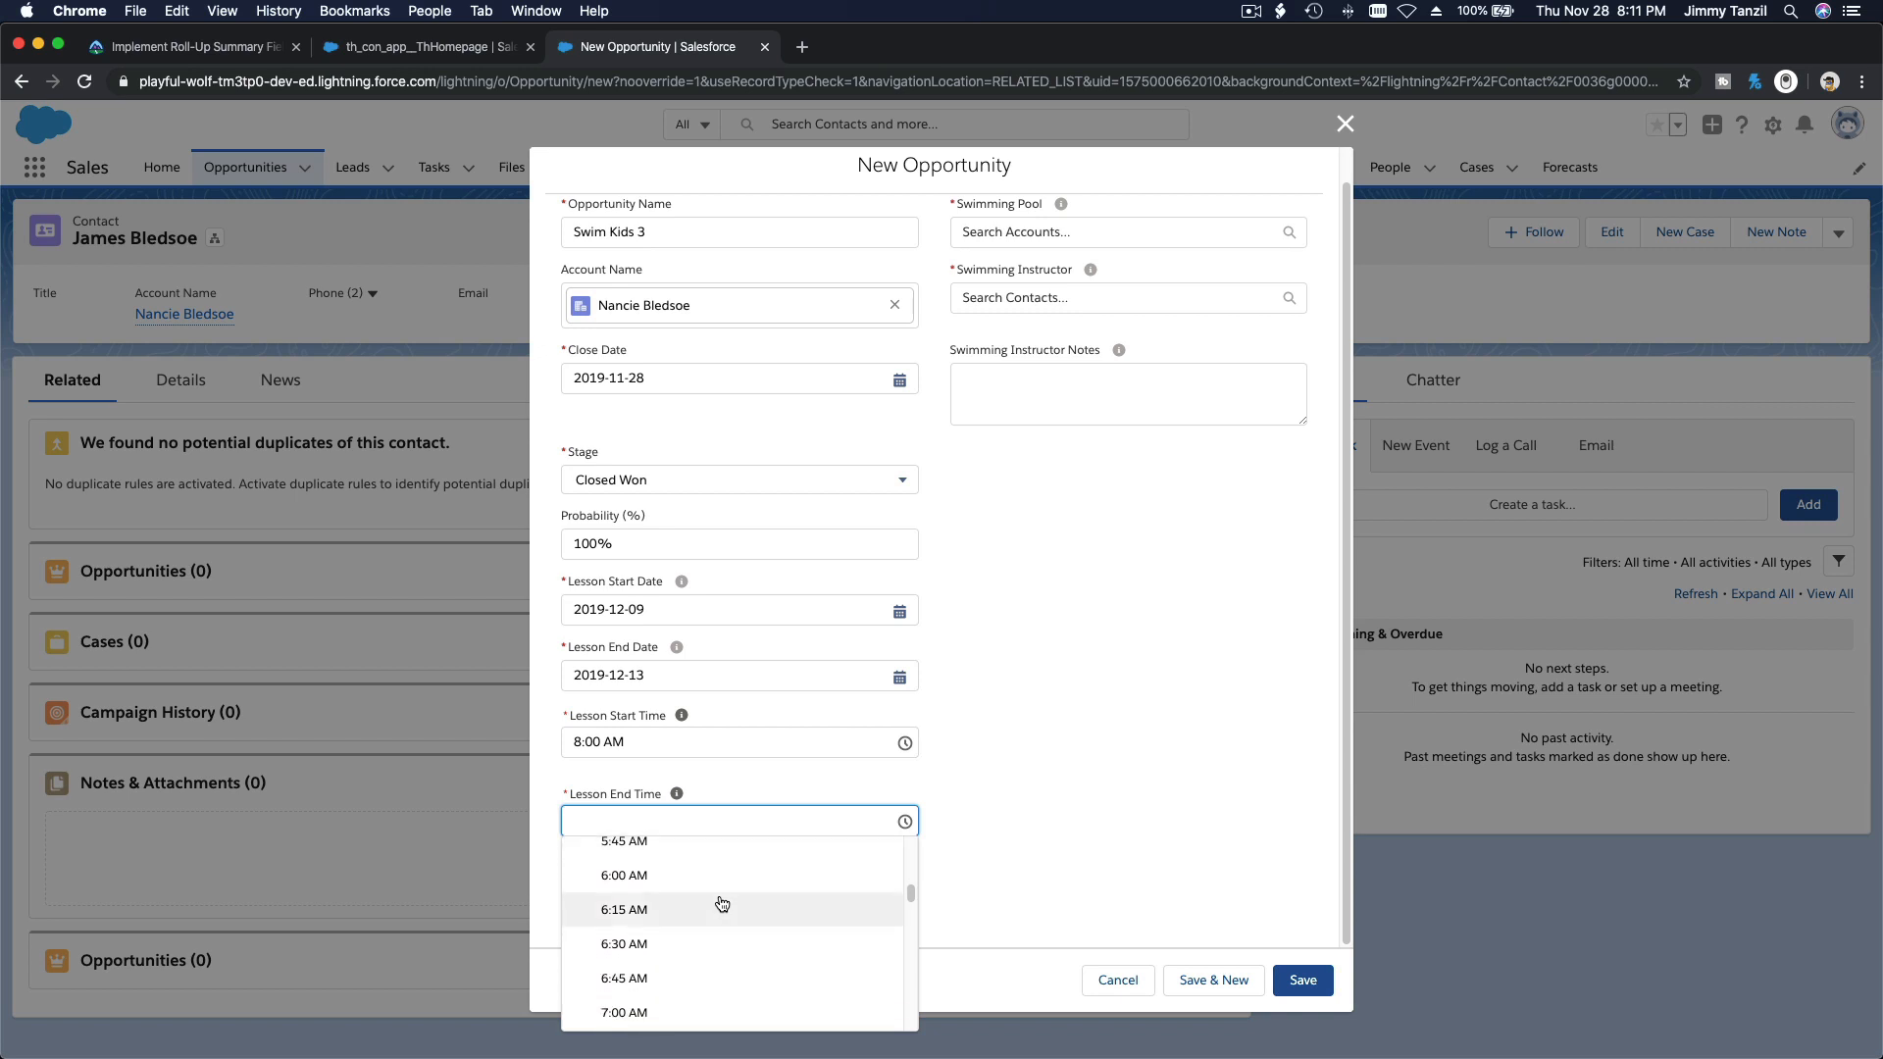
scroll(722, 903, down, 3)
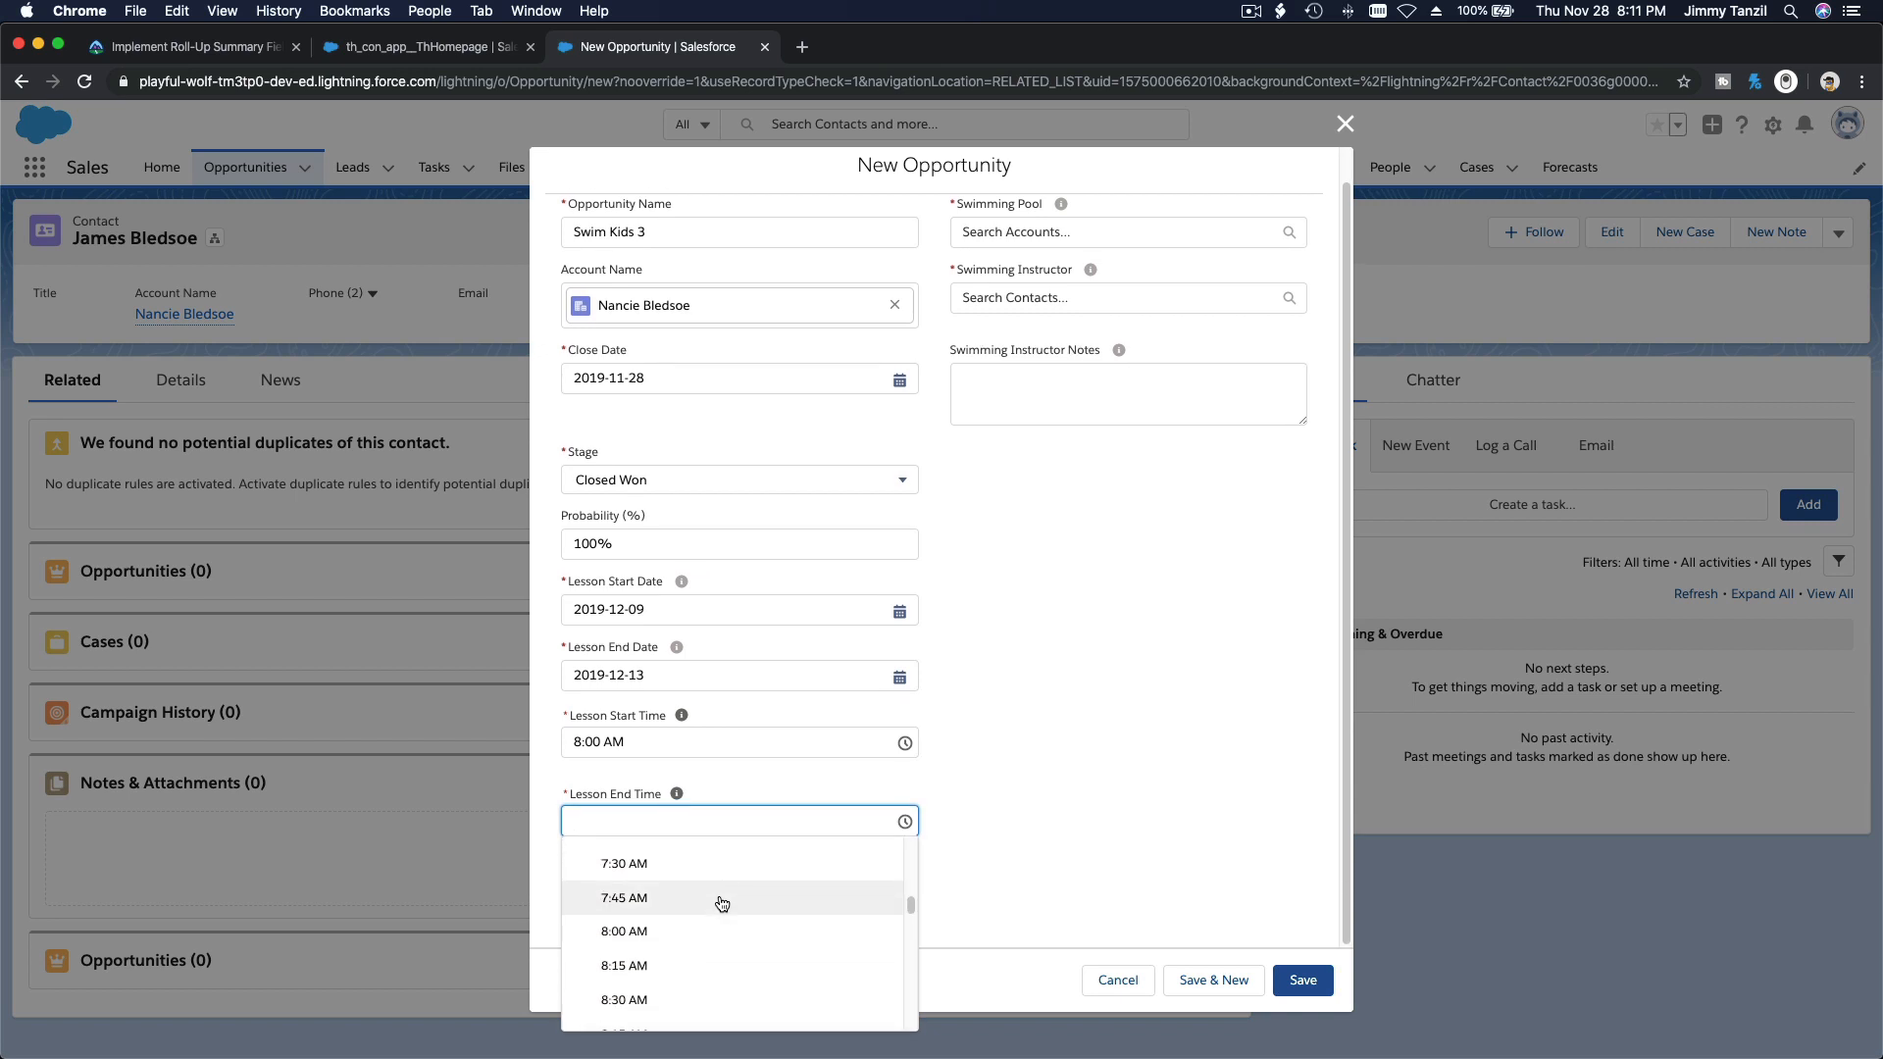
click(717, 993)
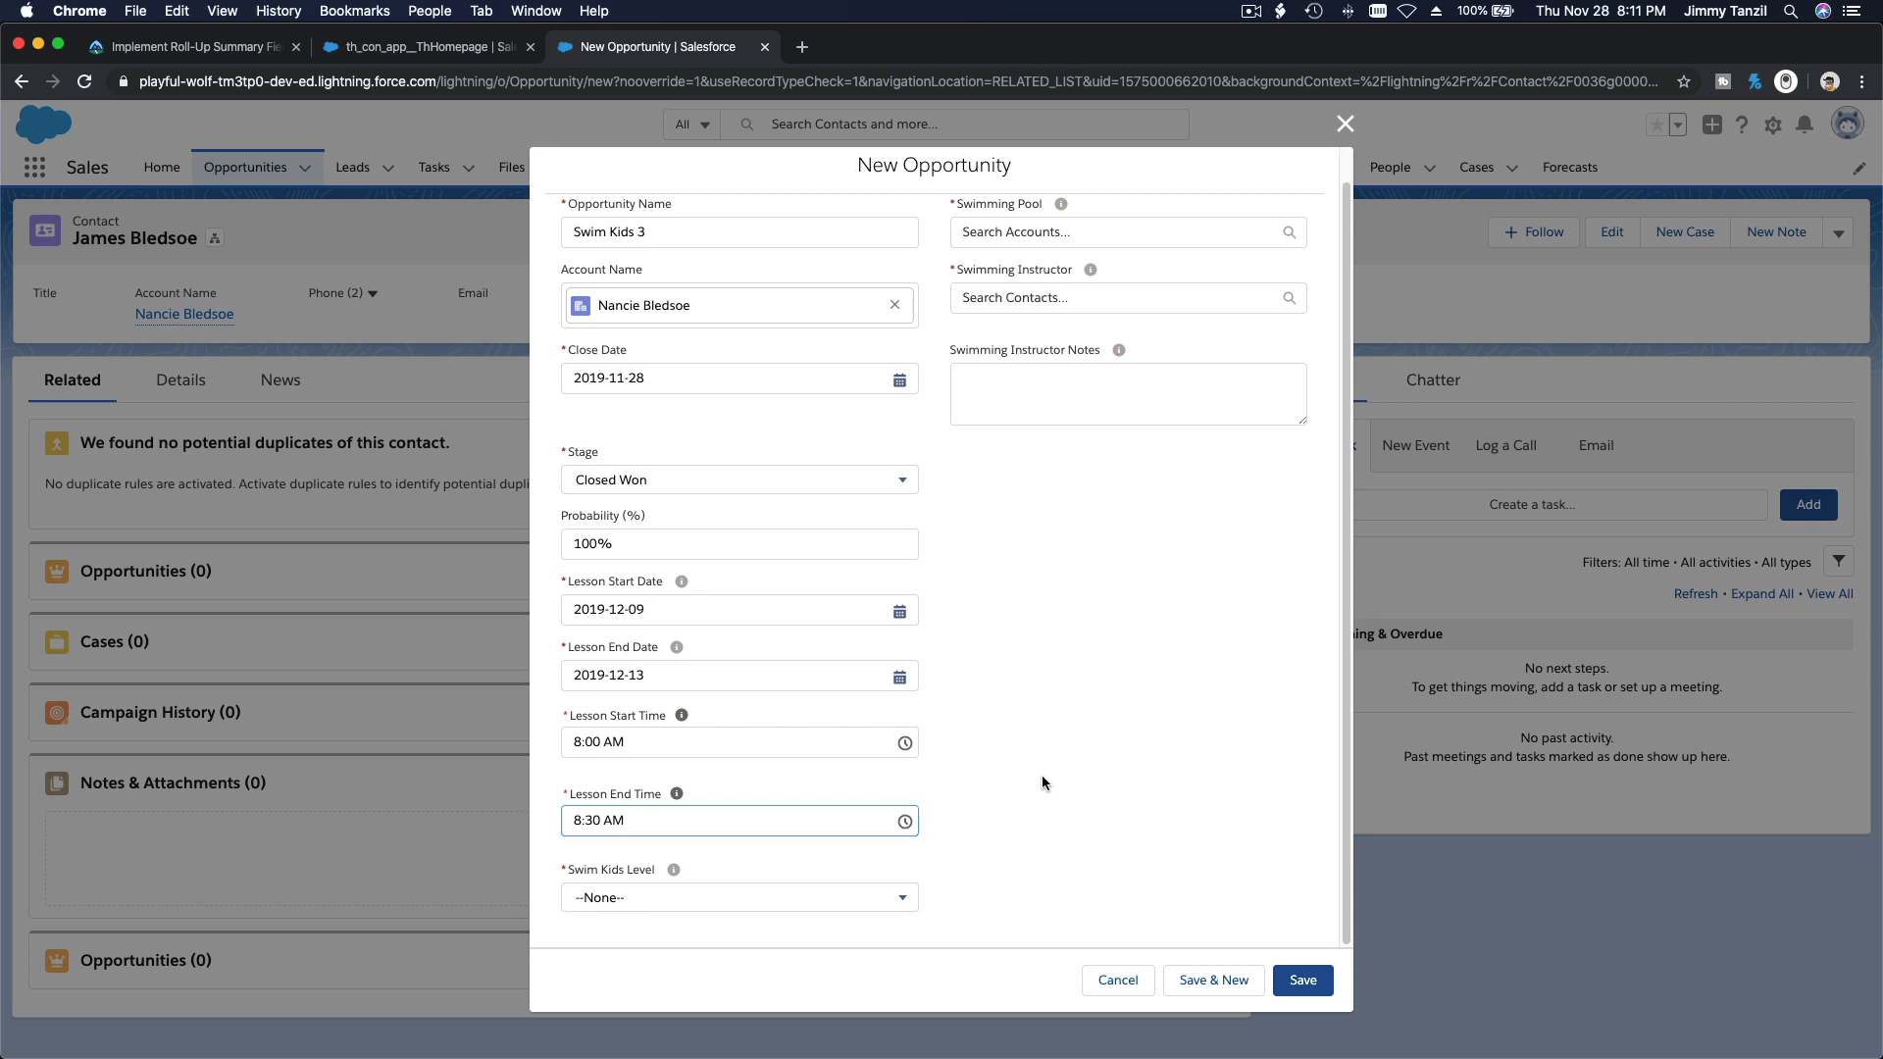
click(655, 900)
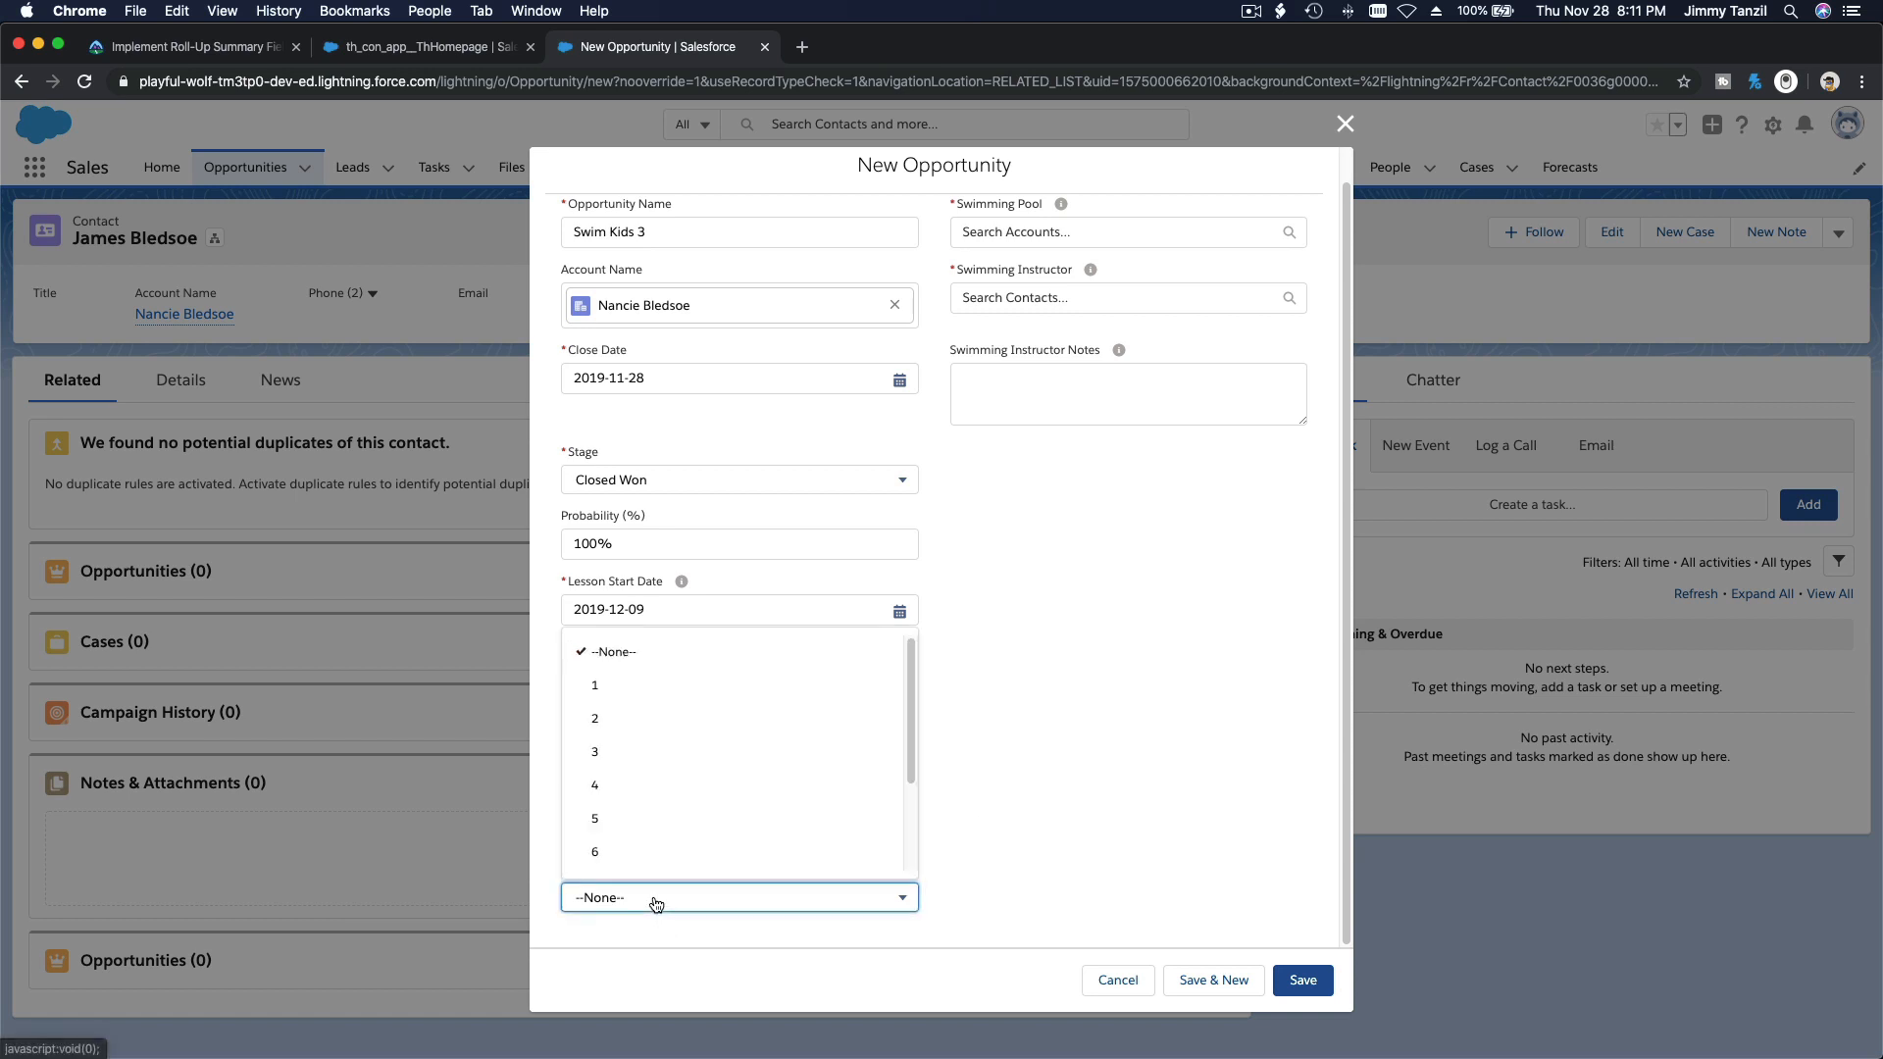
click(662, 755)
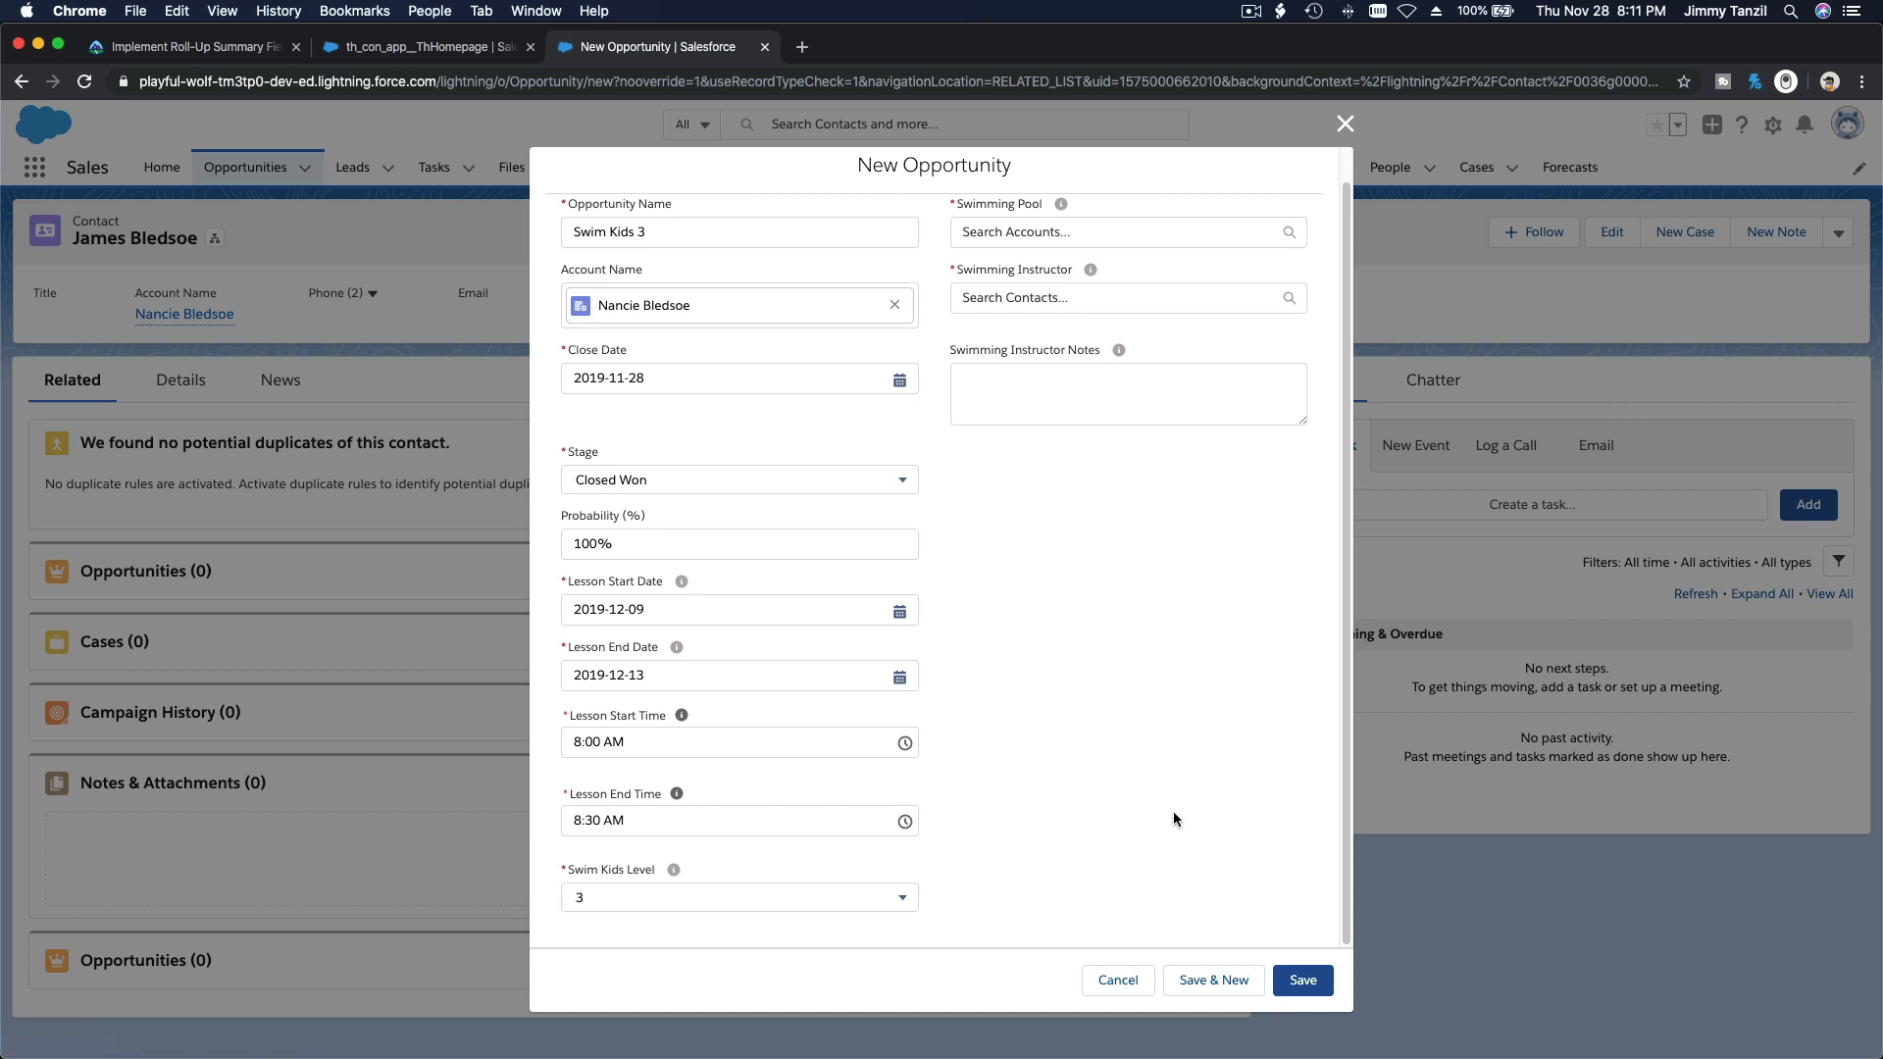
Step: Assign Coaldale Swimming Pool and a swimming instructor contact to the opportunity, and save it
scroll(1124, 529, up, 2)
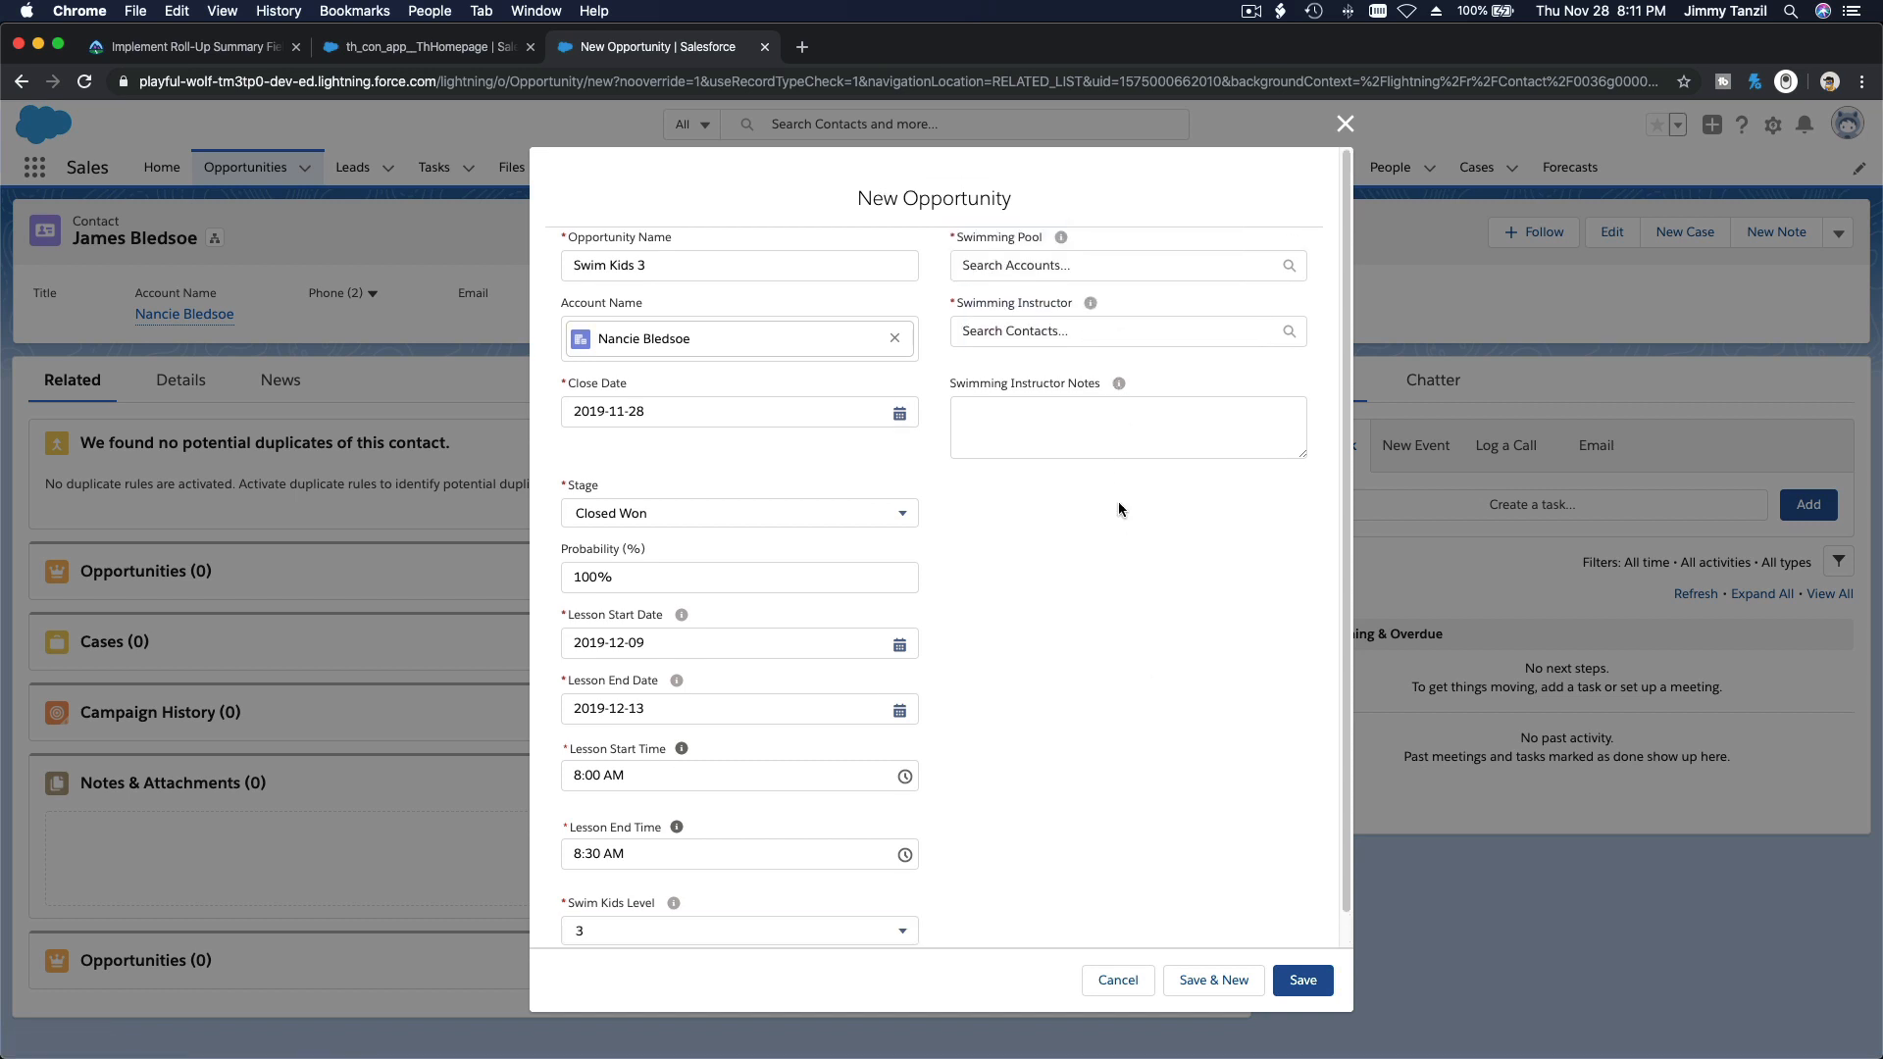
click(1042, 266)
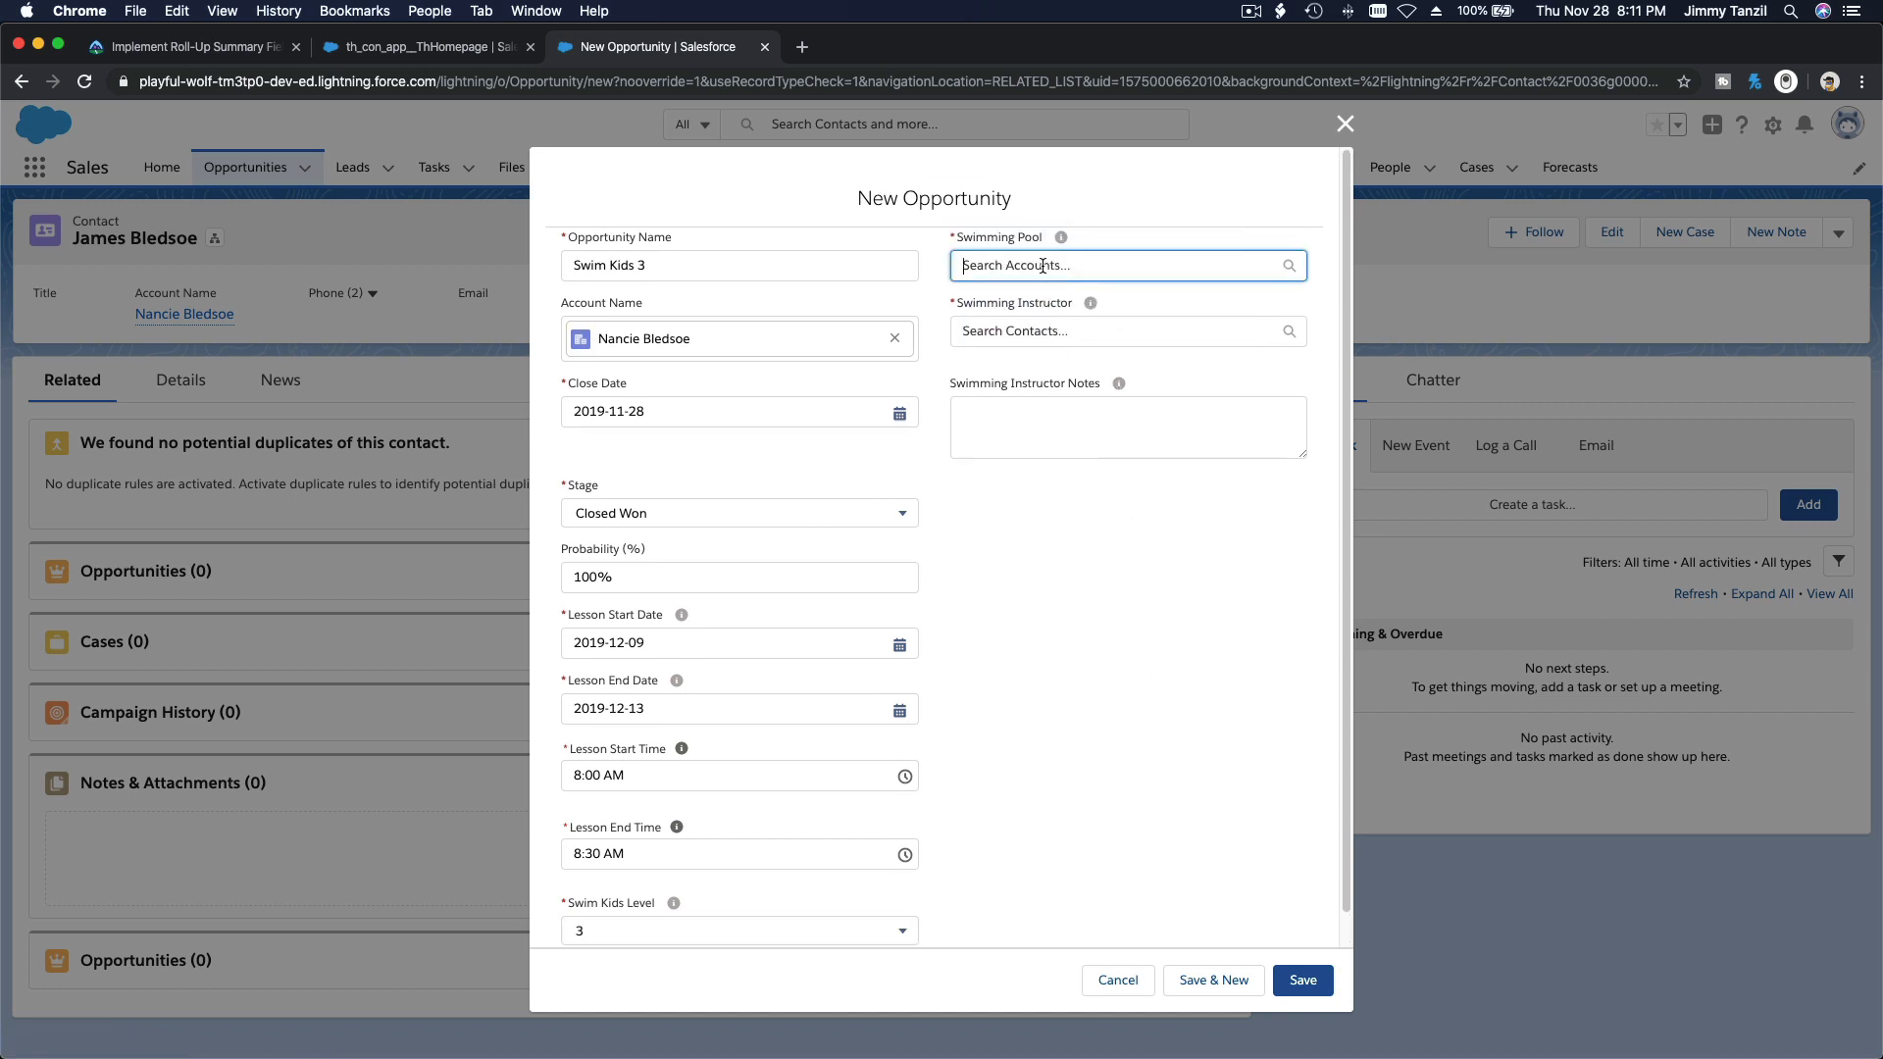
text(Coa)
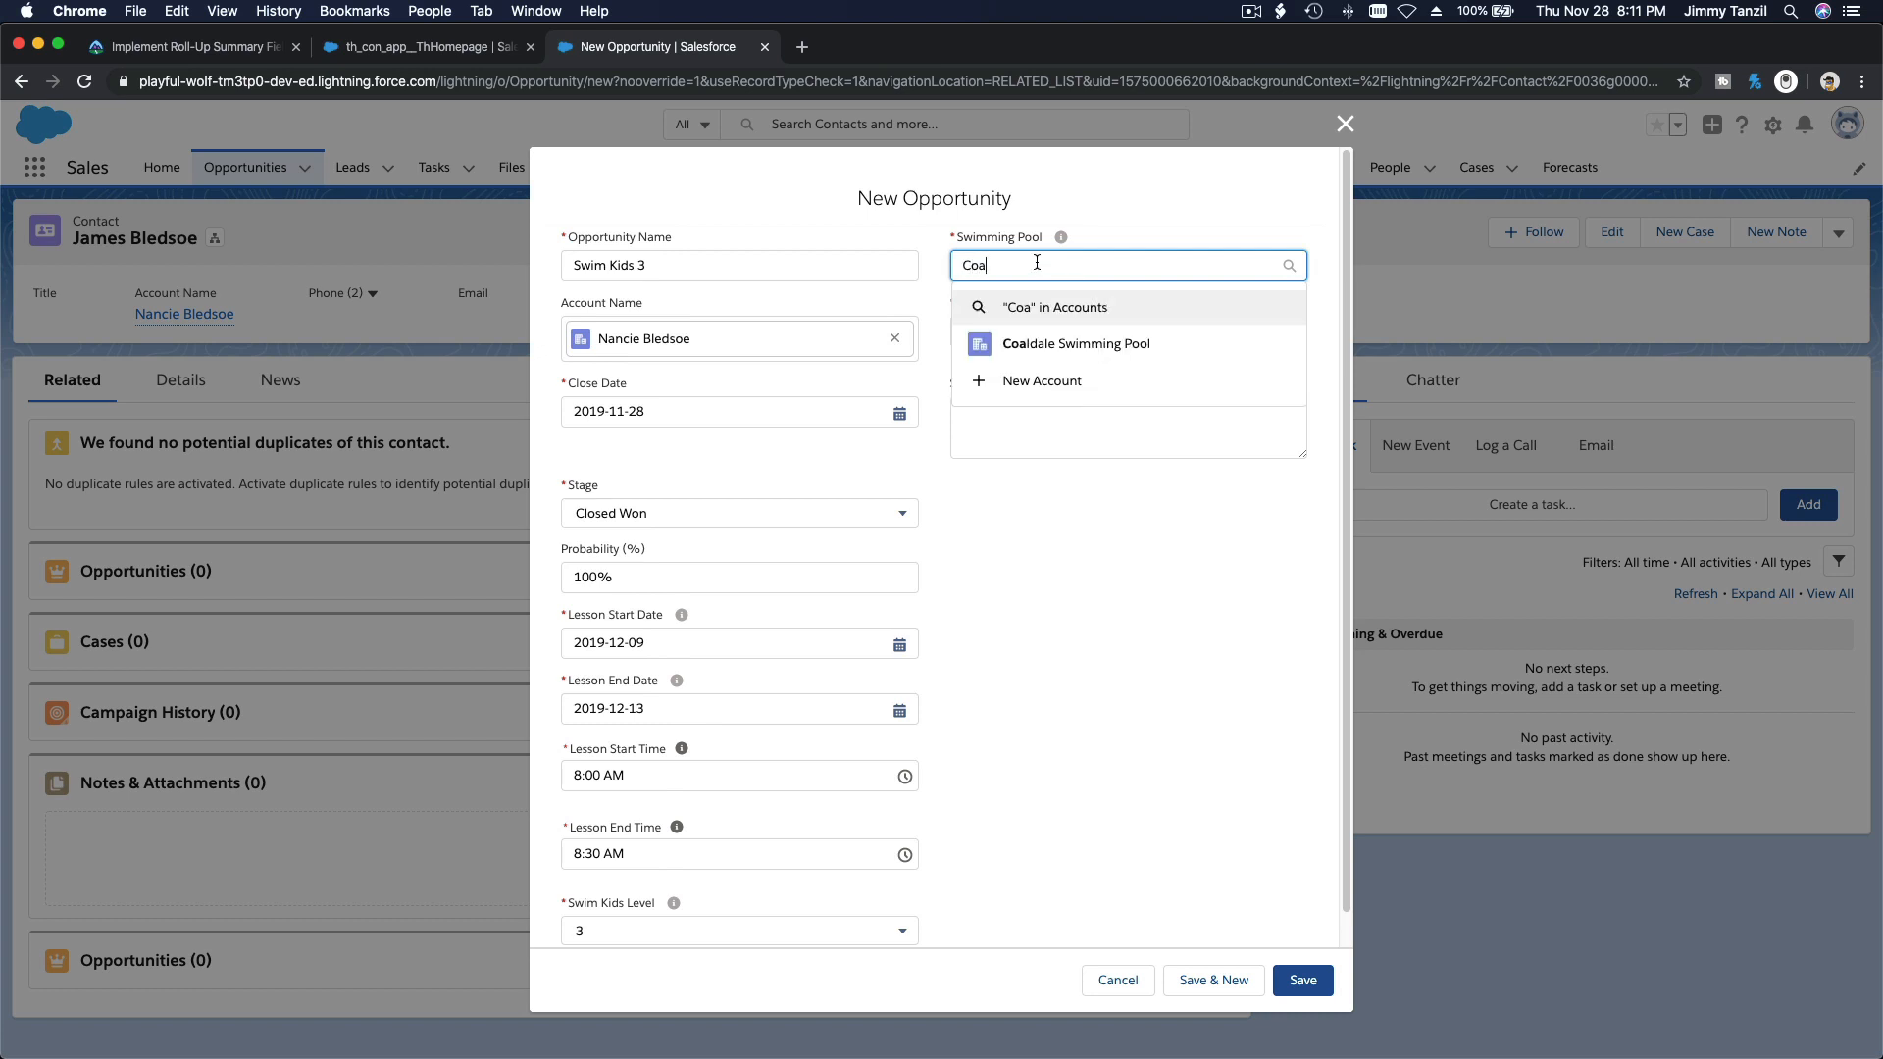
click(1057, 342)
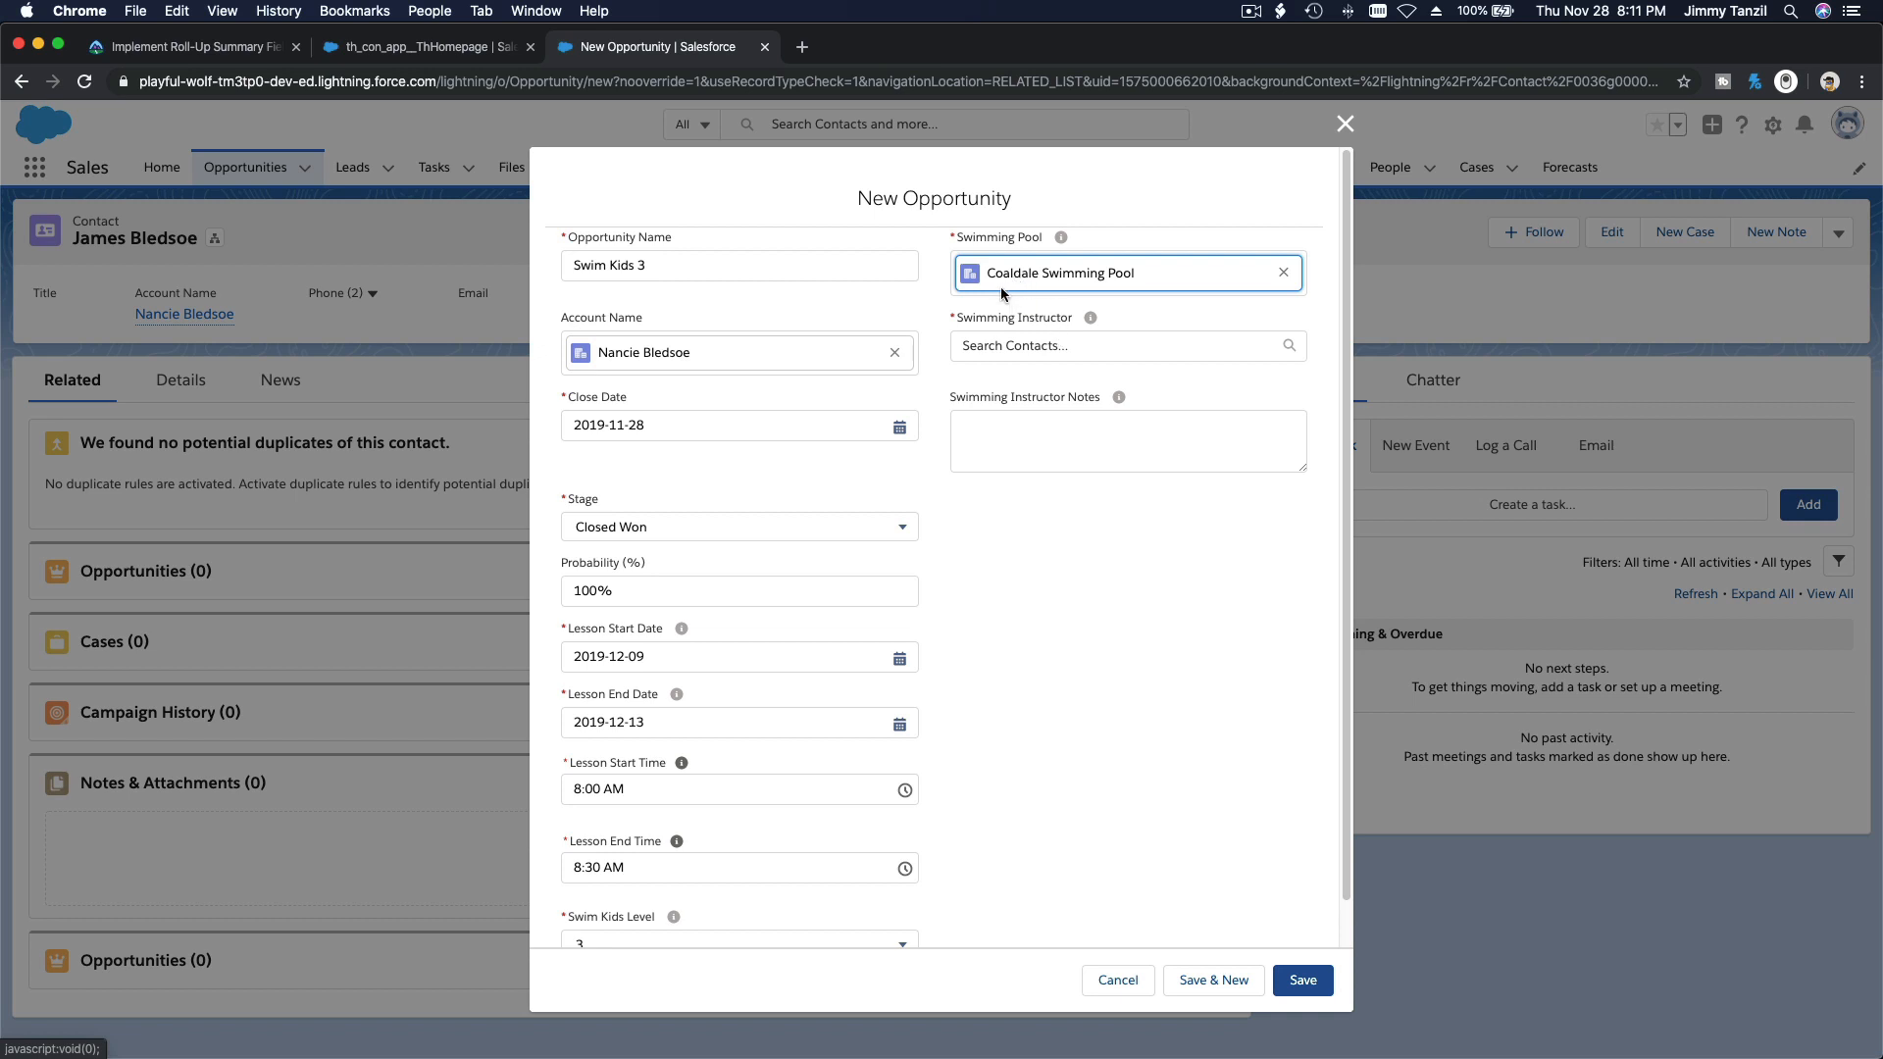
click(998, 343)
click(1009, 384)
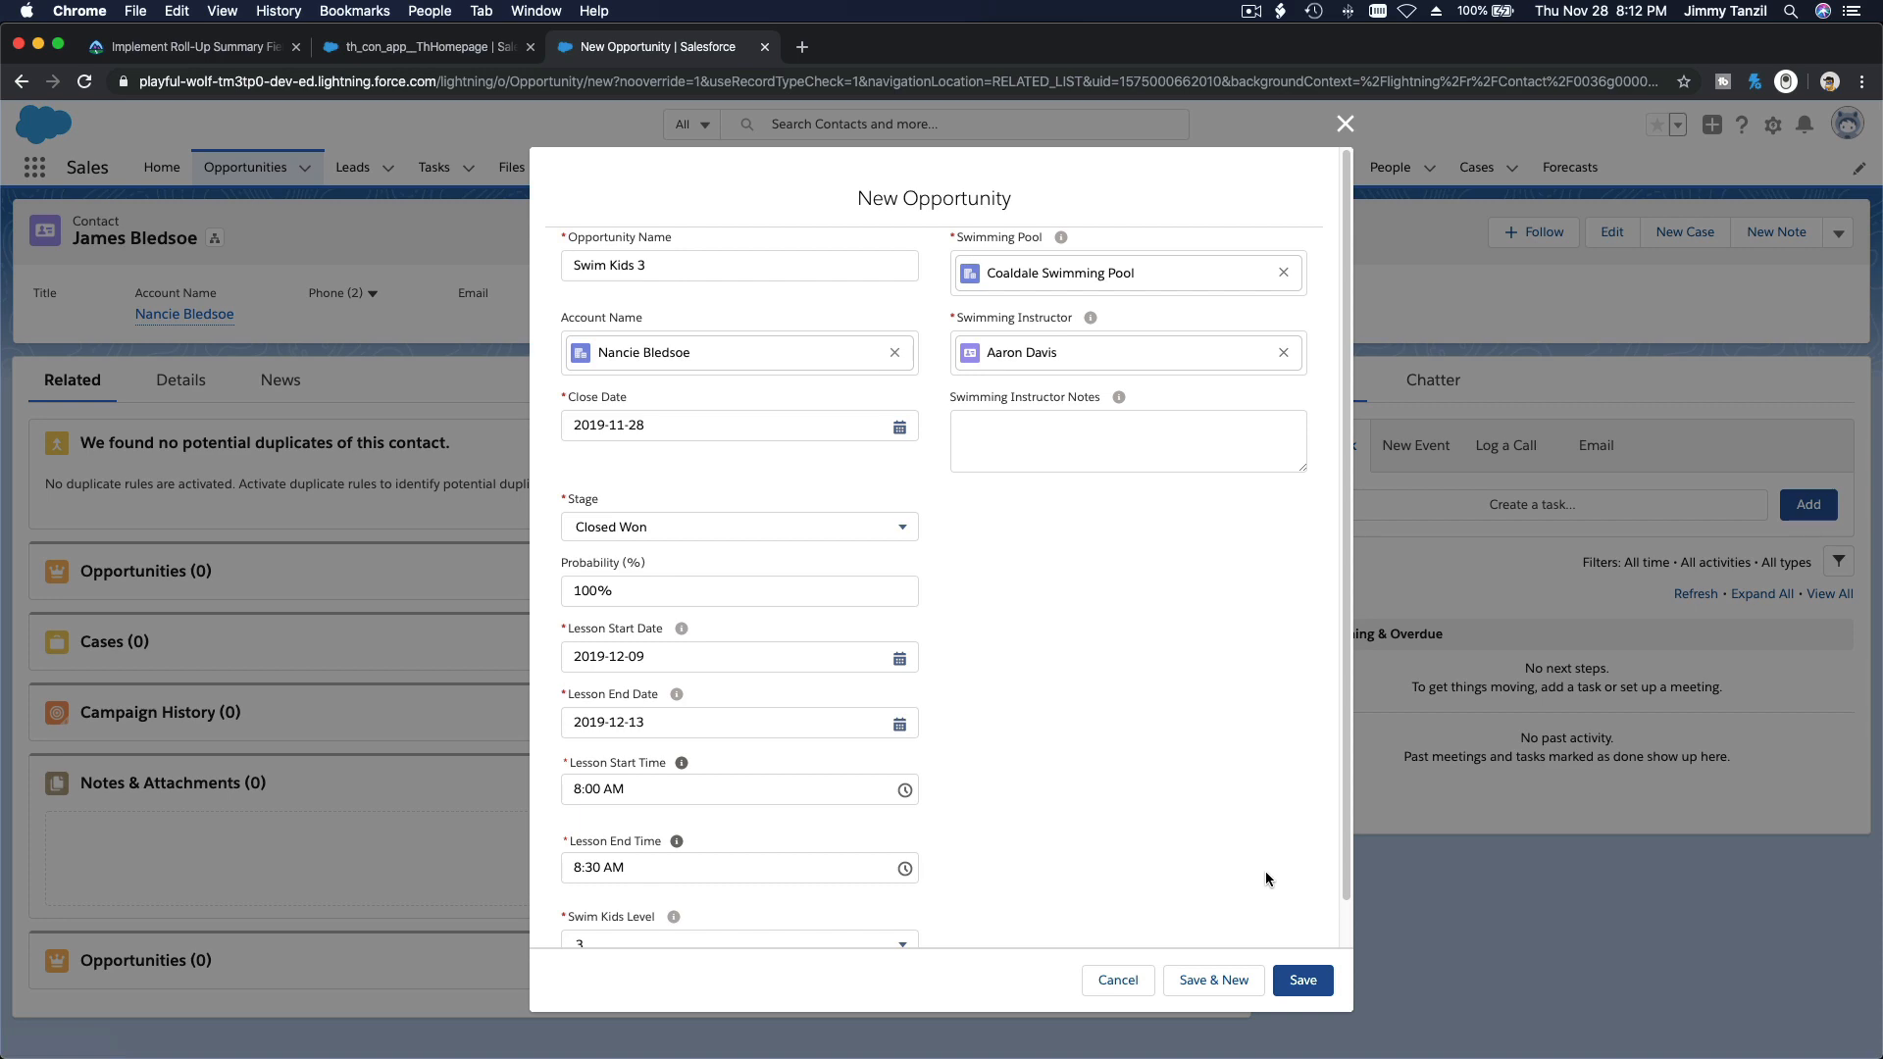
click(1293, 990)
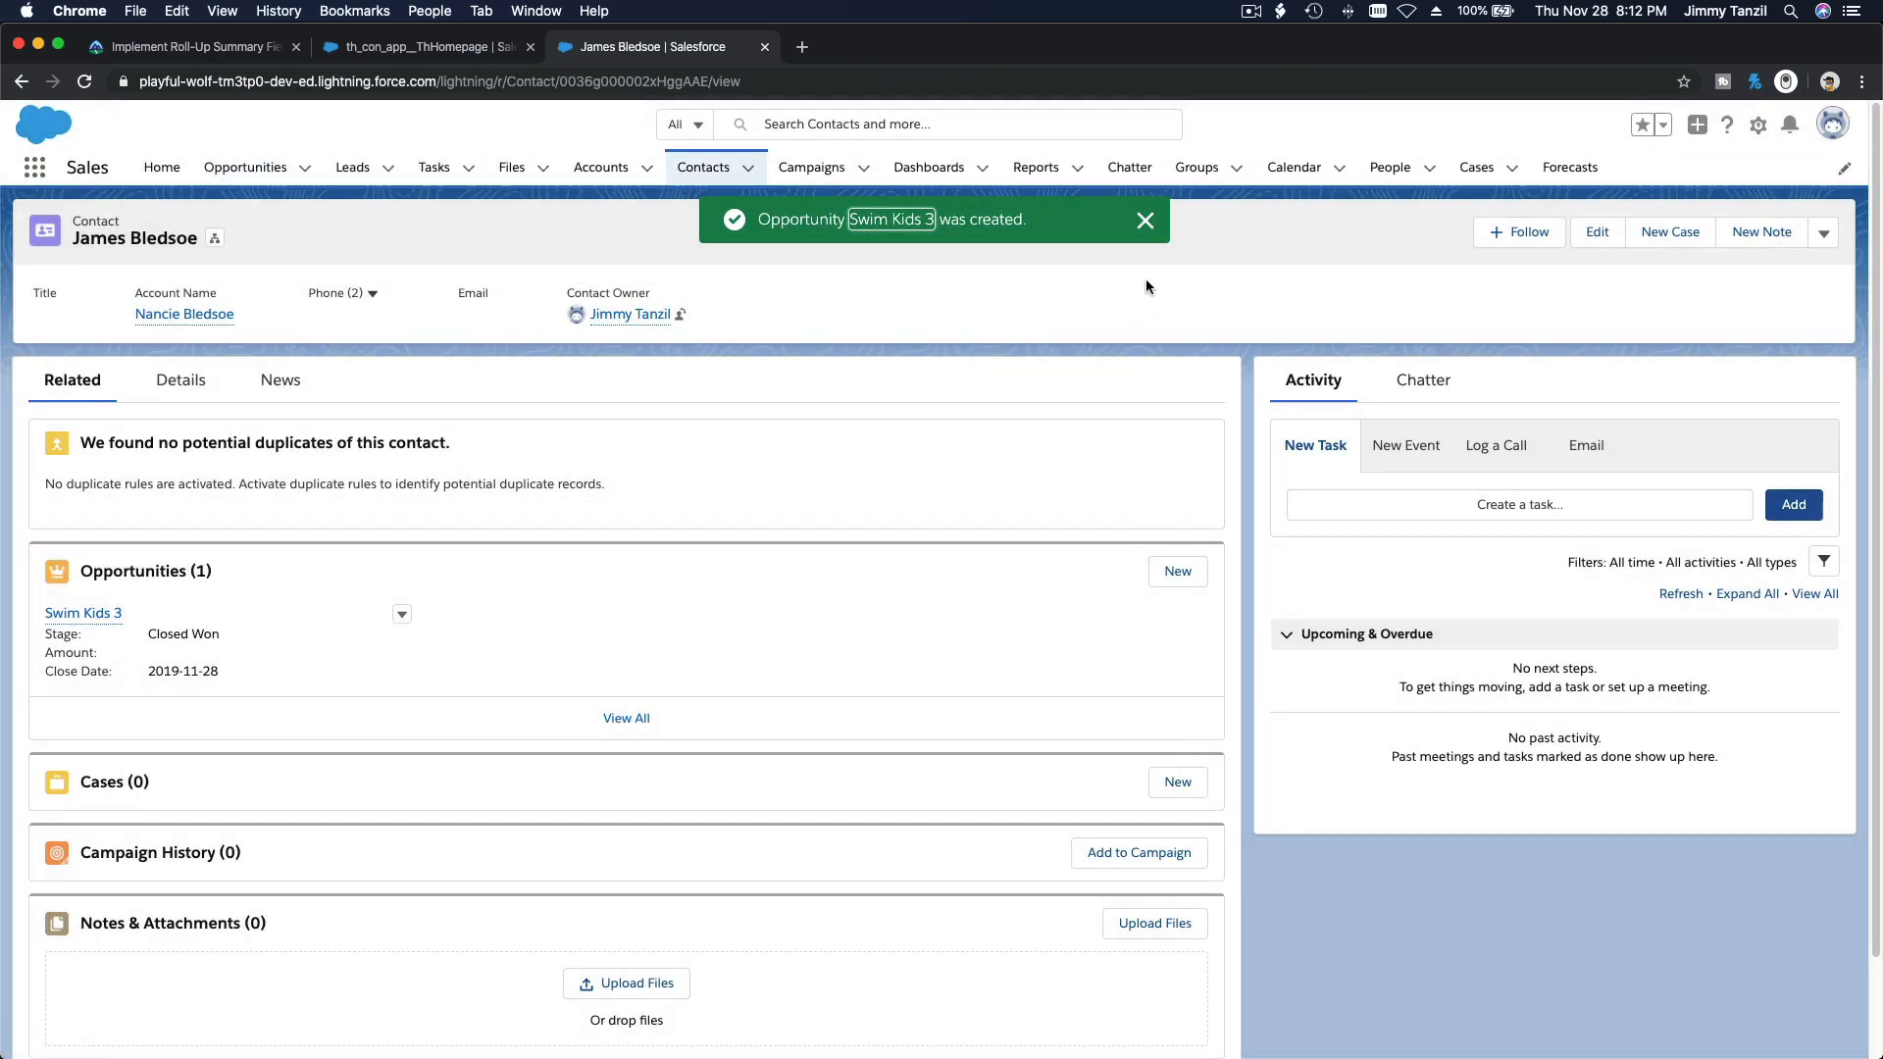
click(1146, 223)
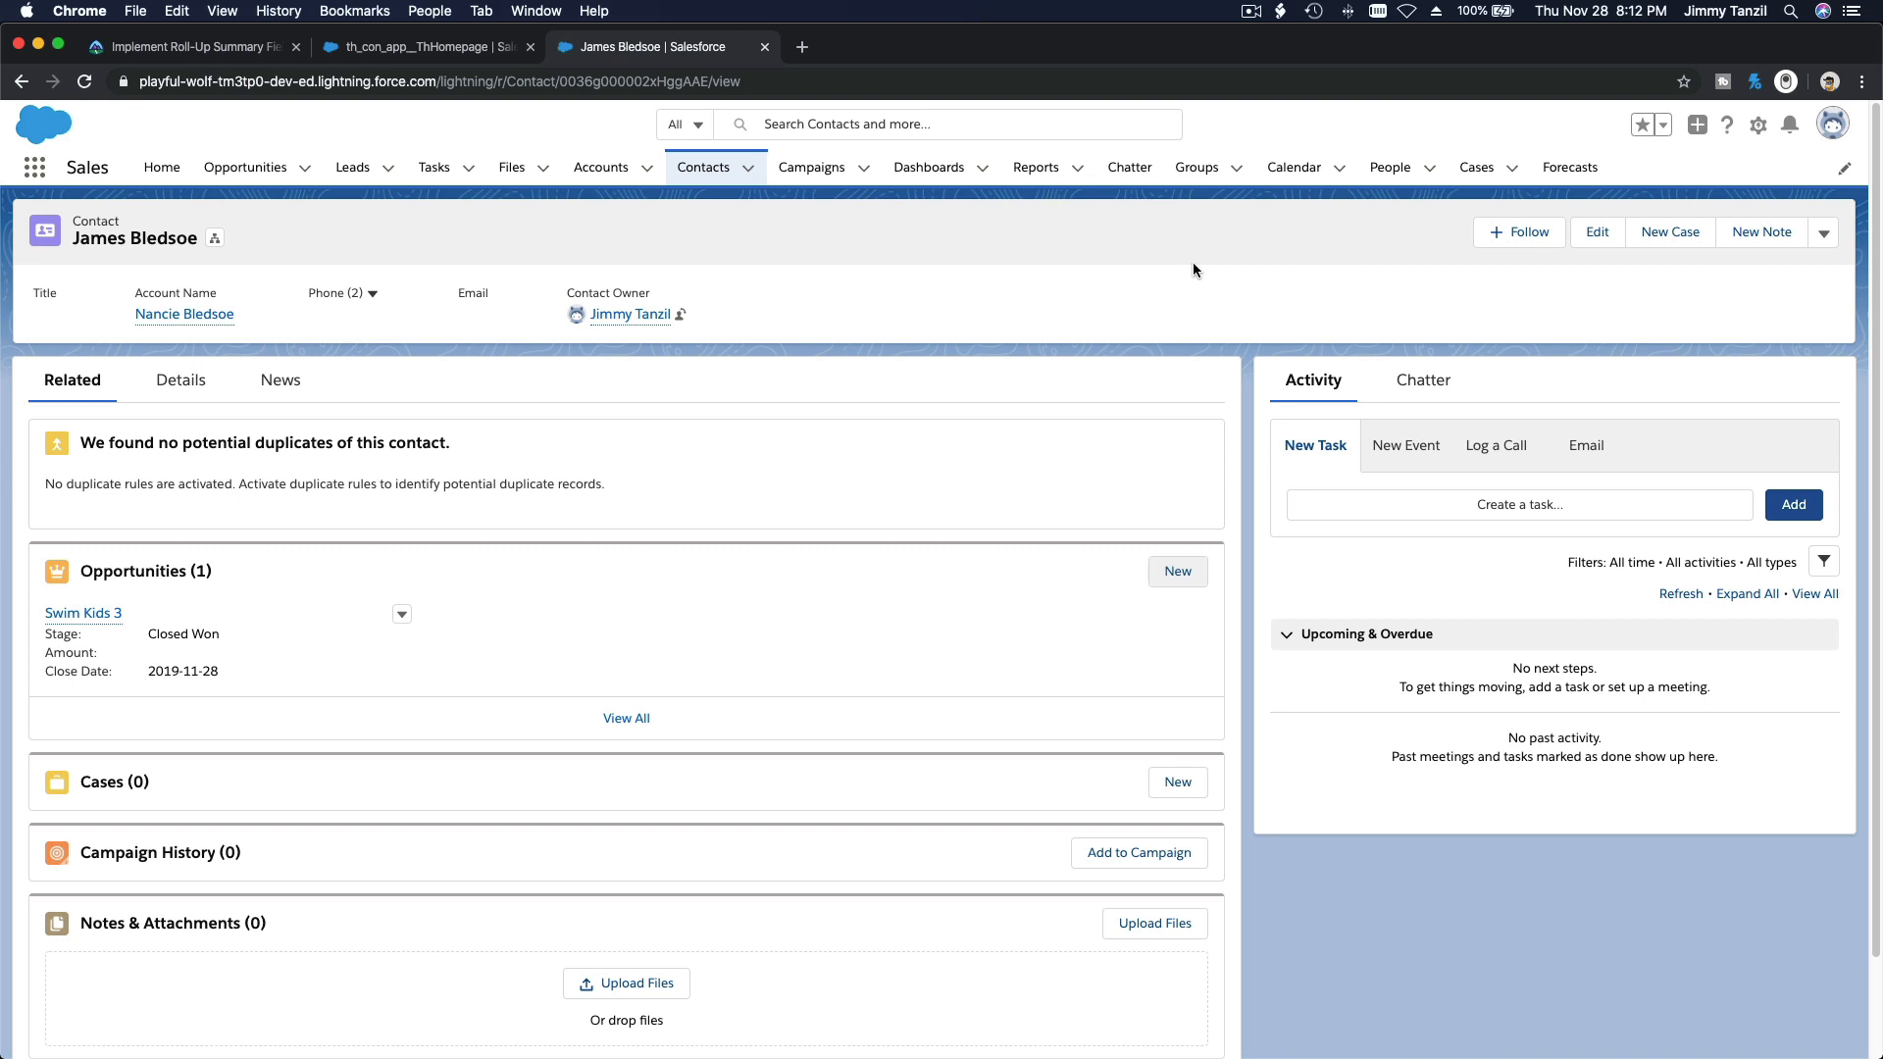
Step: Switch to the 2-Notes-Rollup document in TextEdit and review the planned roll-up fields for Swimming Facility and Swimming Instructor
click(1065, 1019)
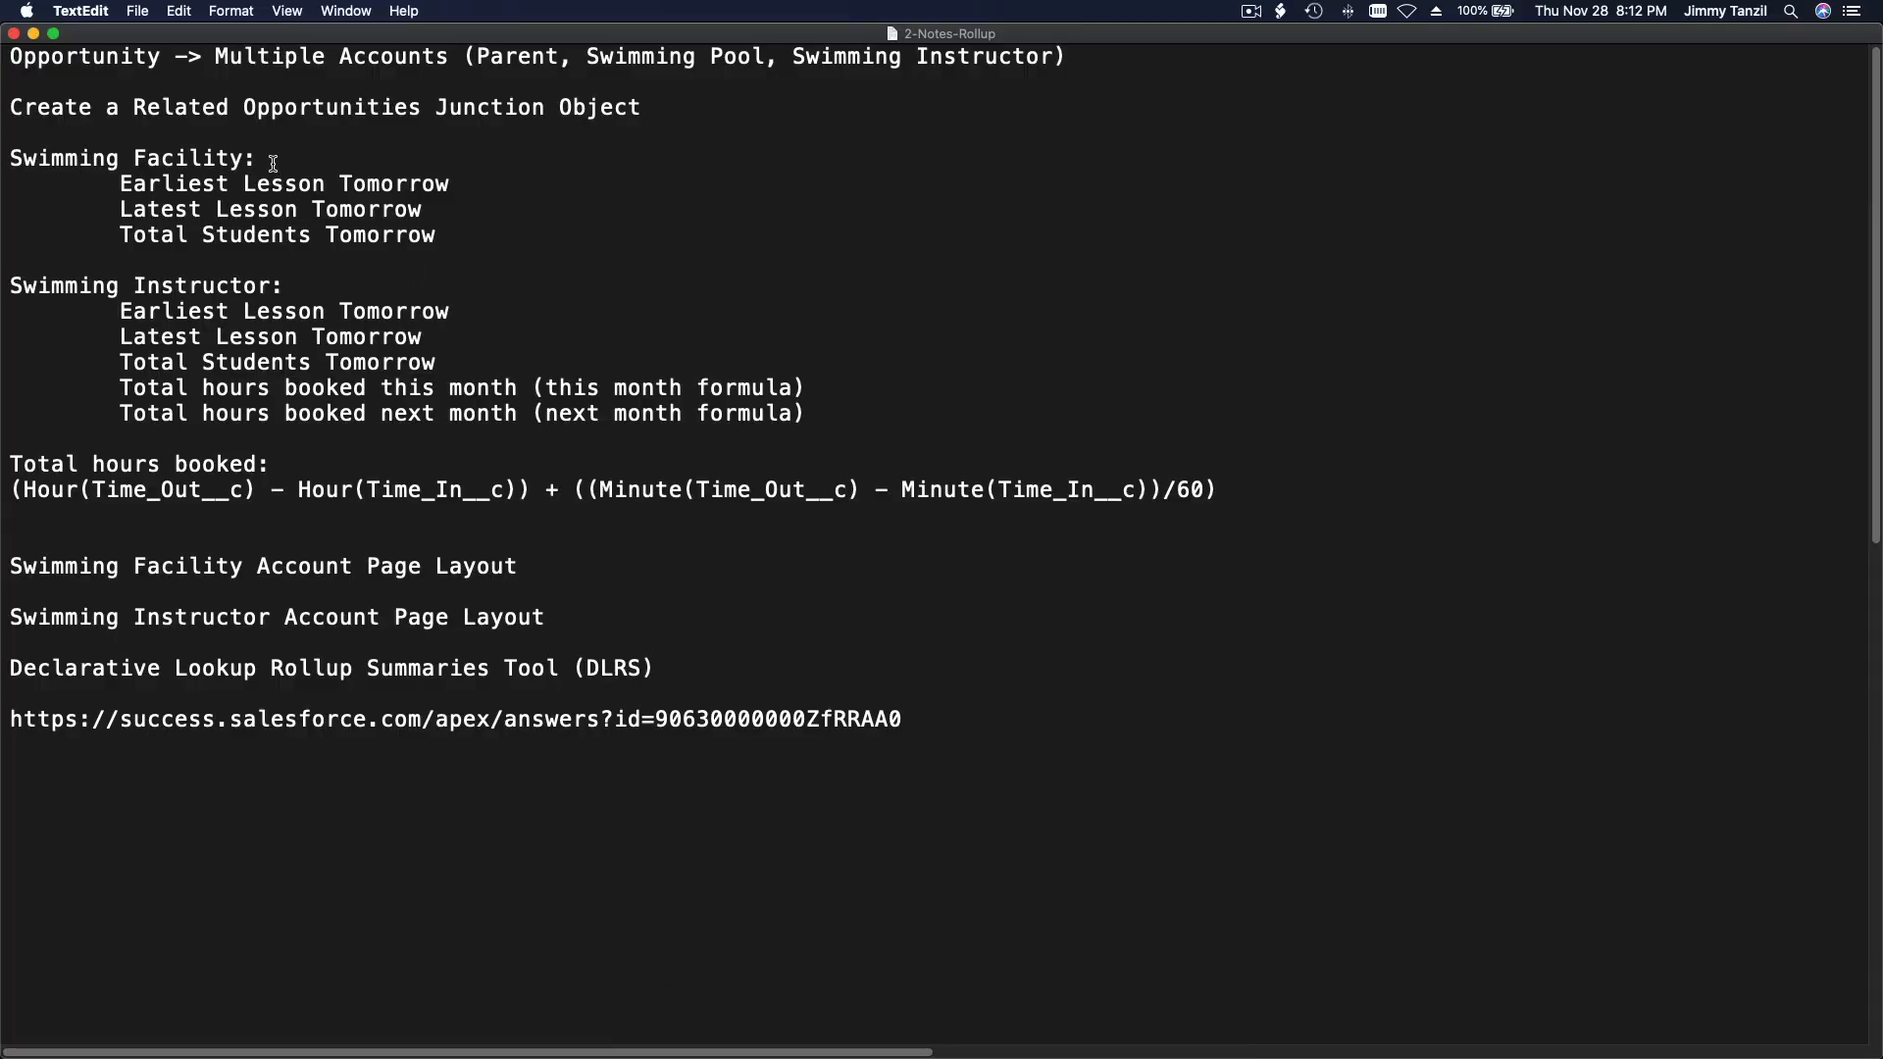
drag(271, 163, 7, 155)
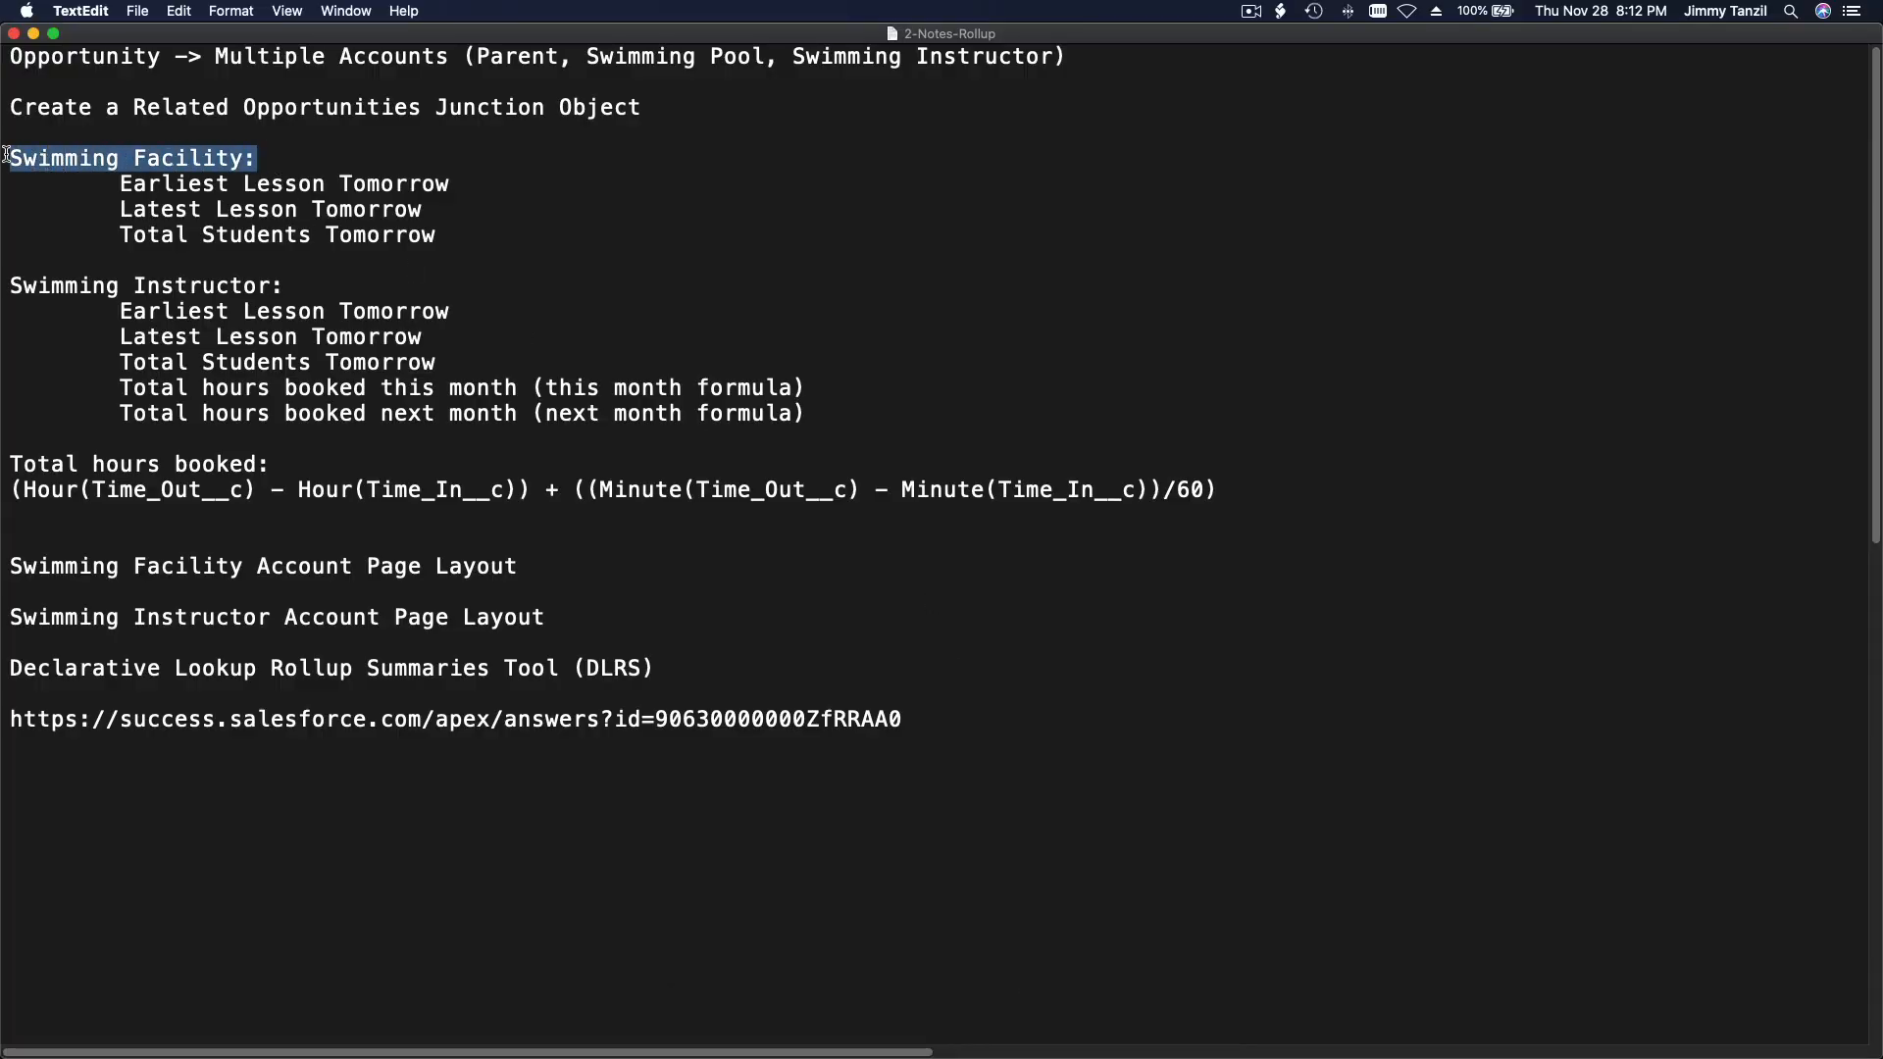
triple_click(235, 290)
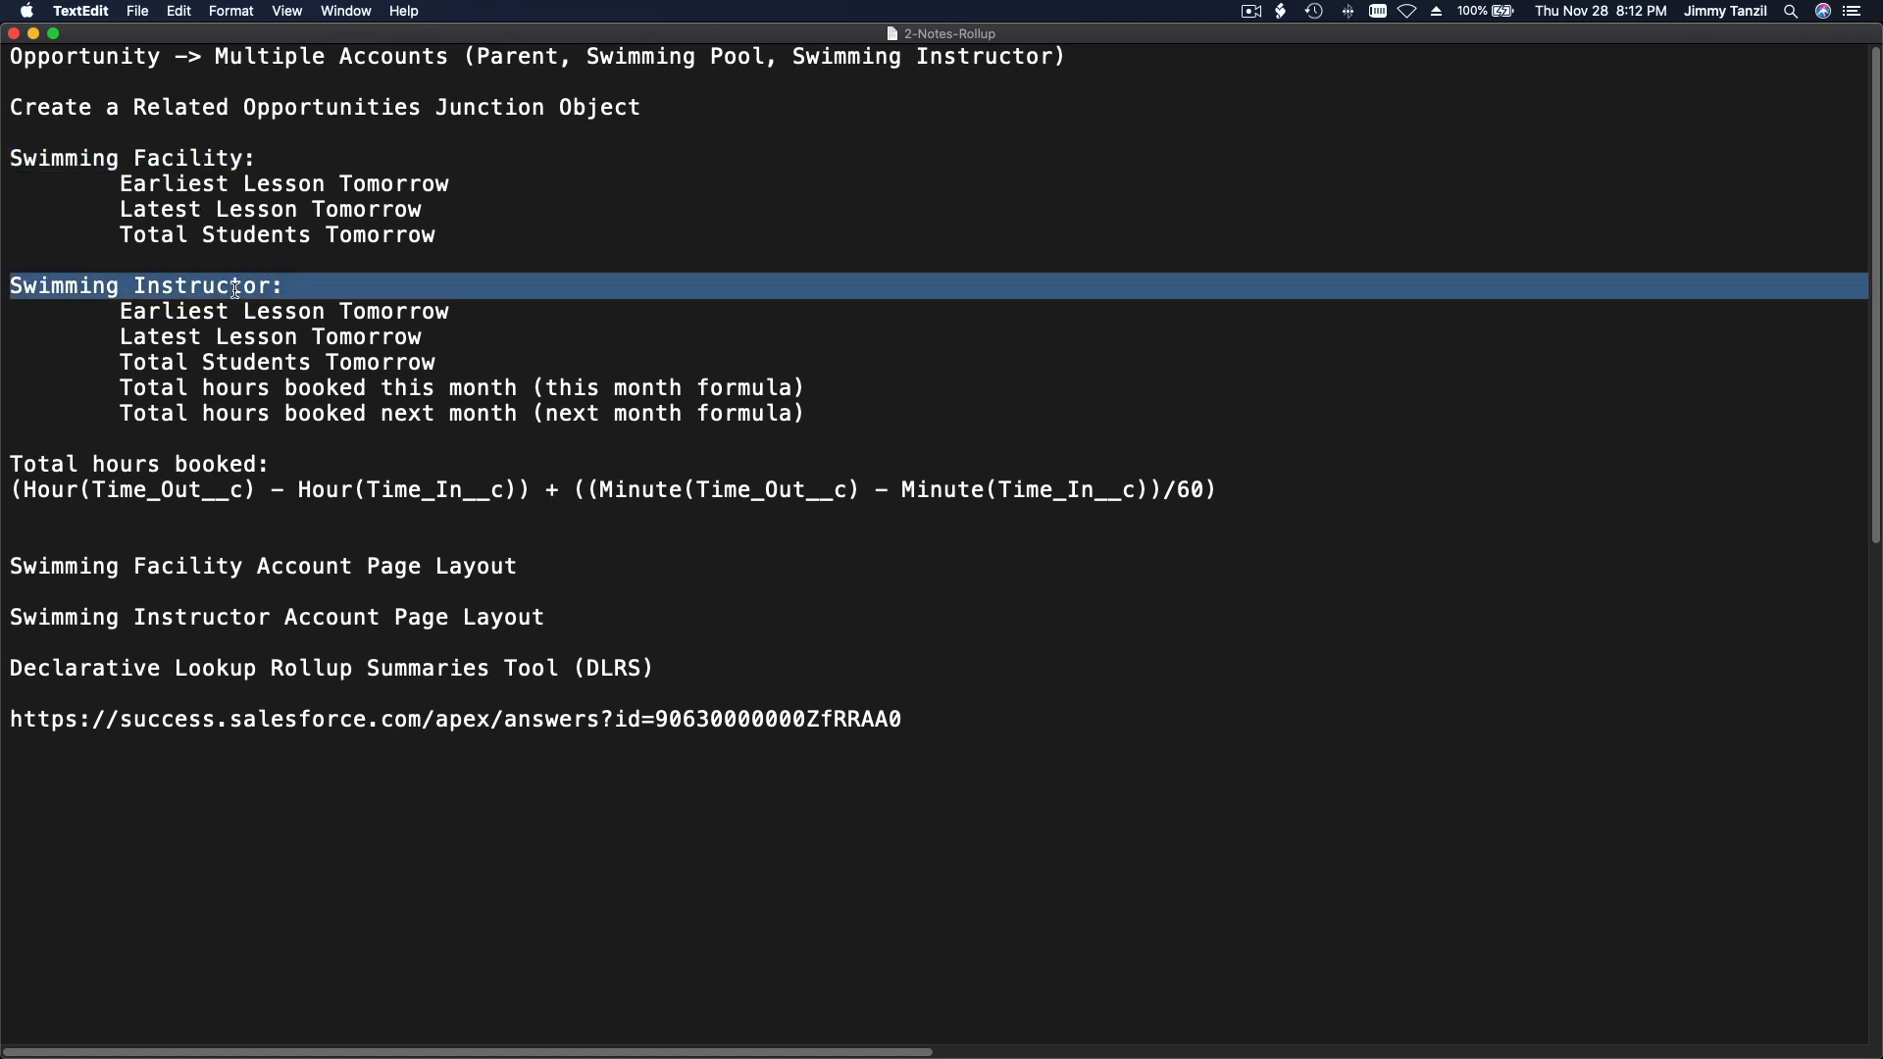
click(268, 381)
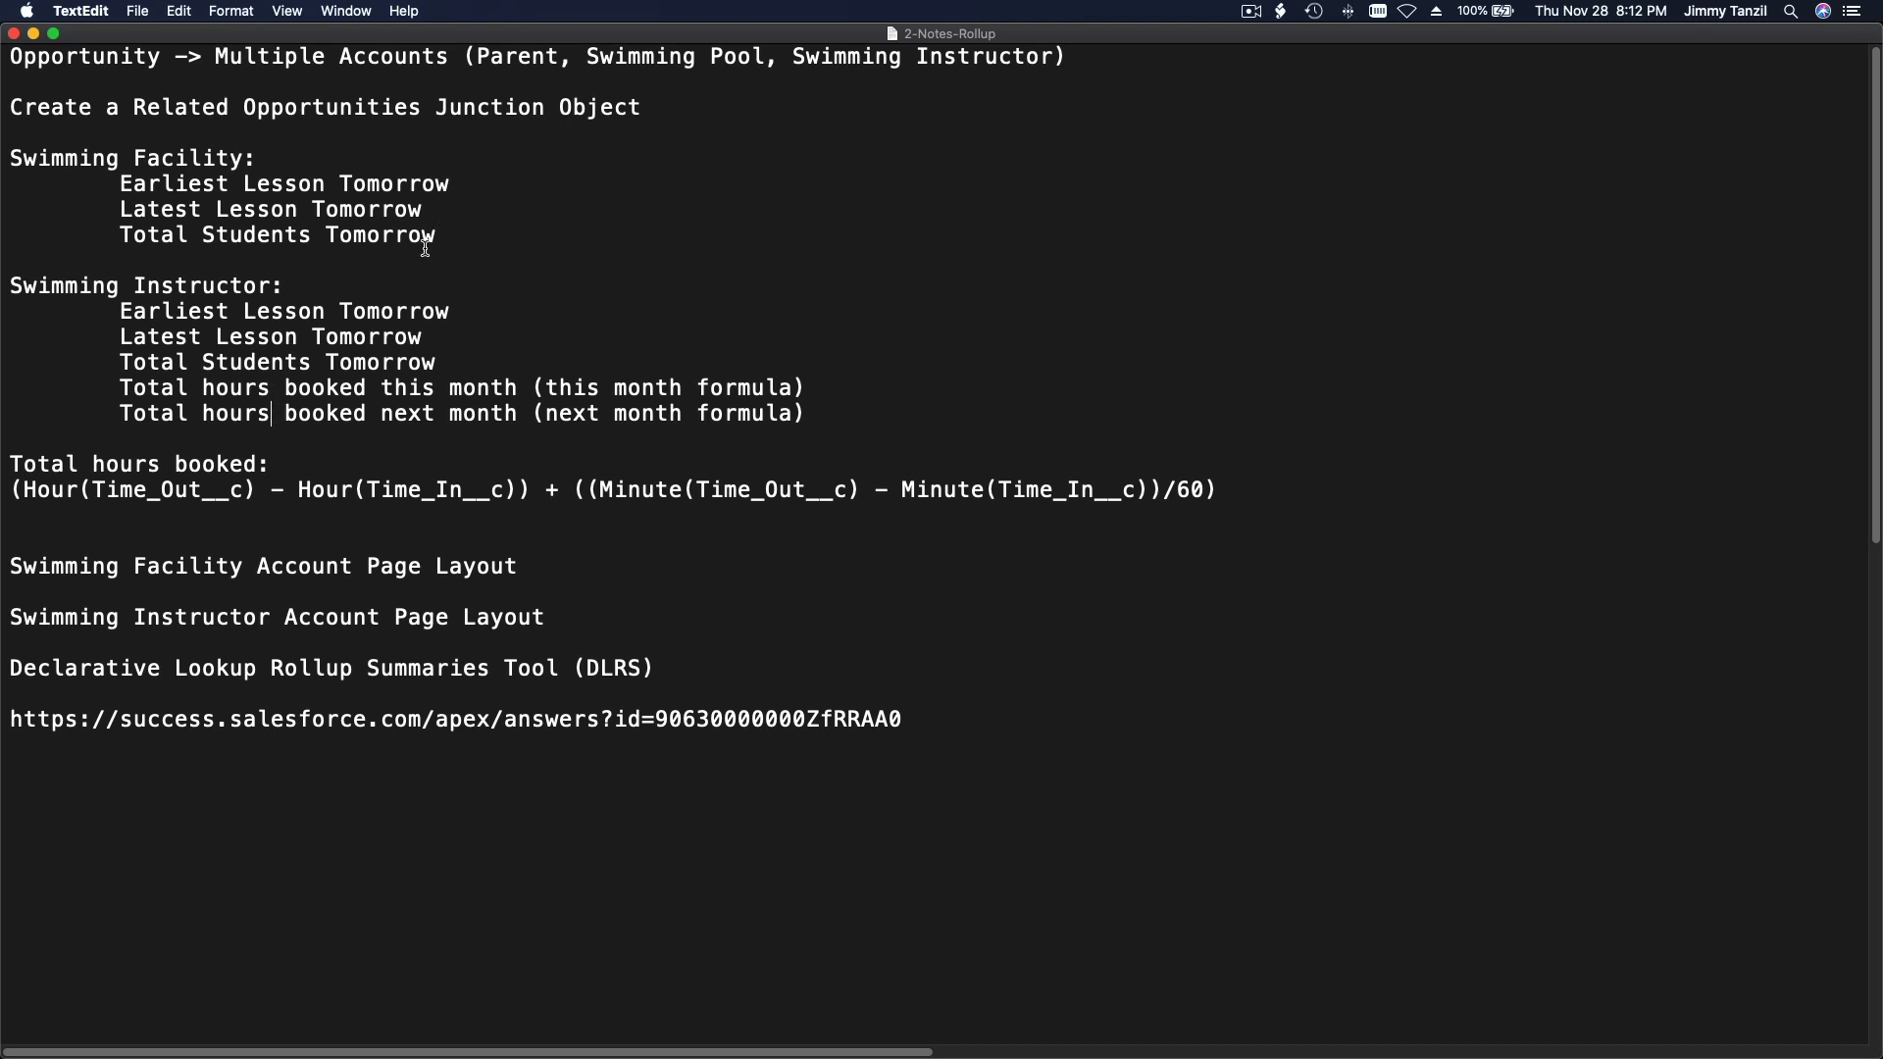
drag(437, 235, 8, 157)
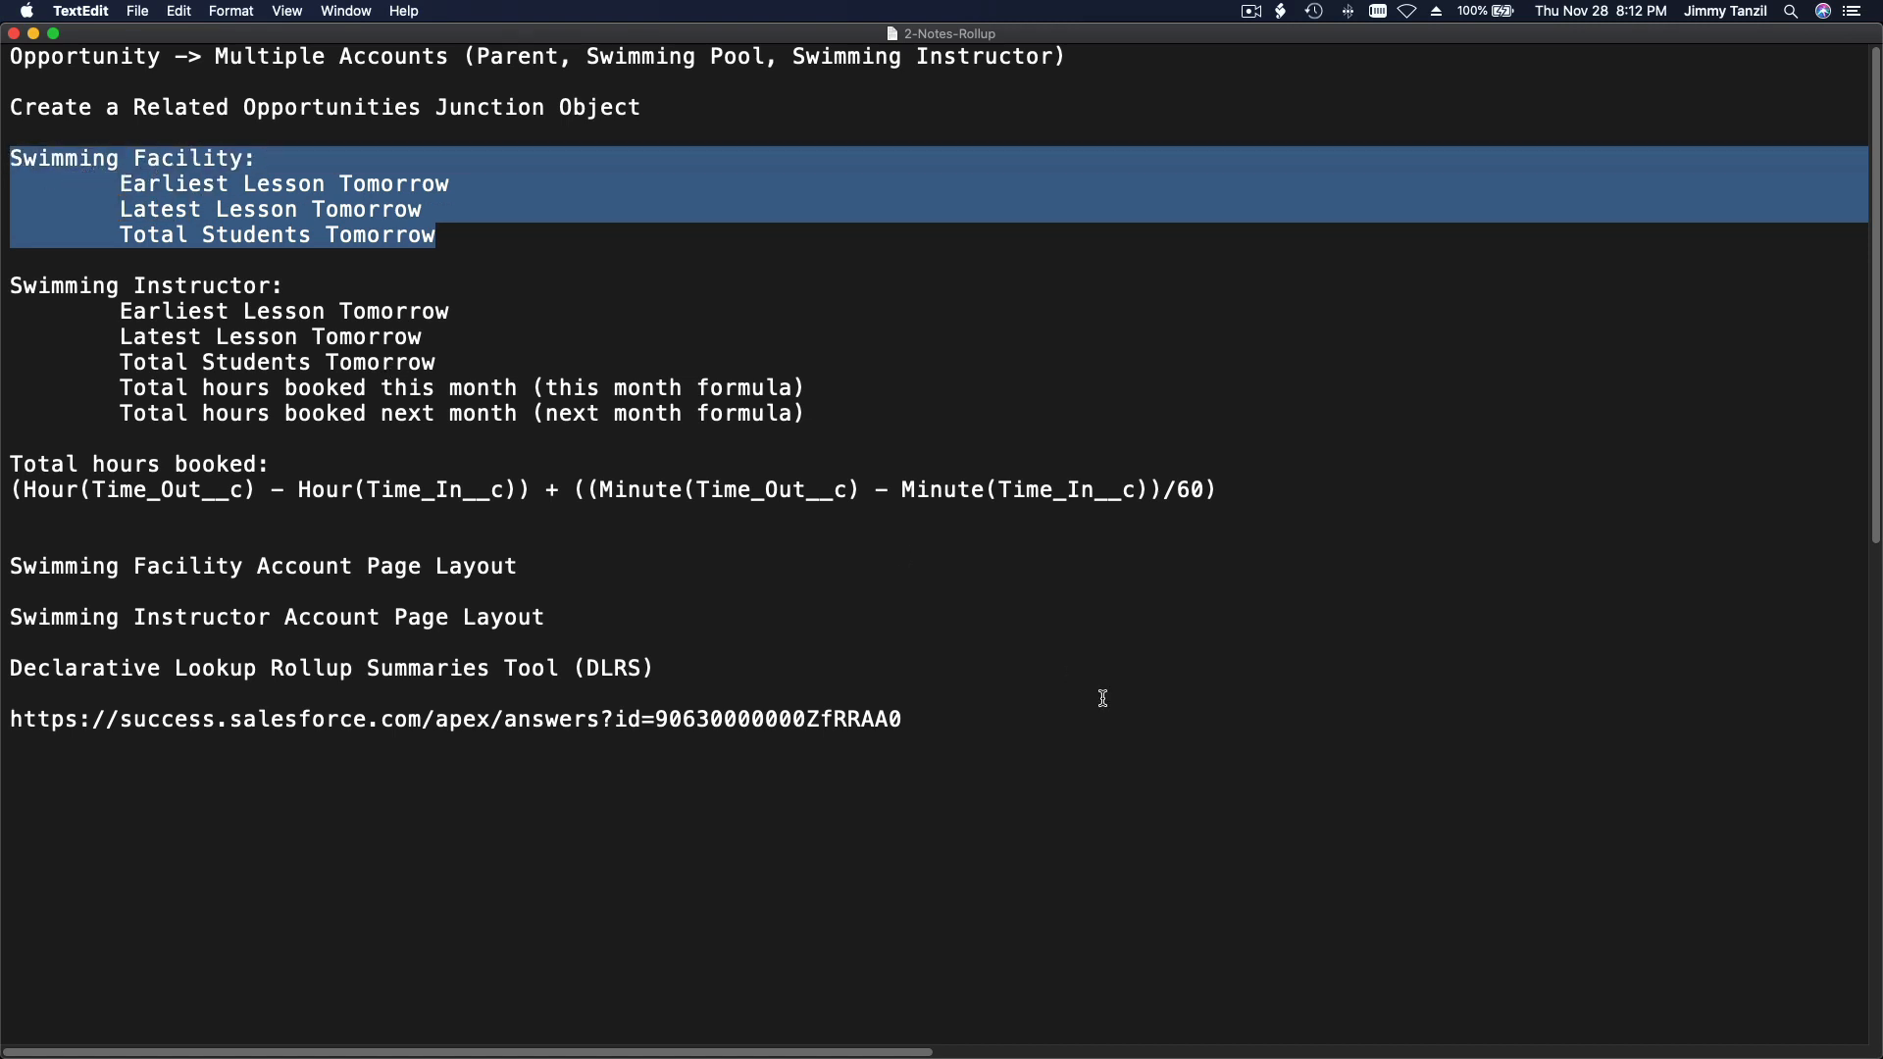
click(1192, 112)
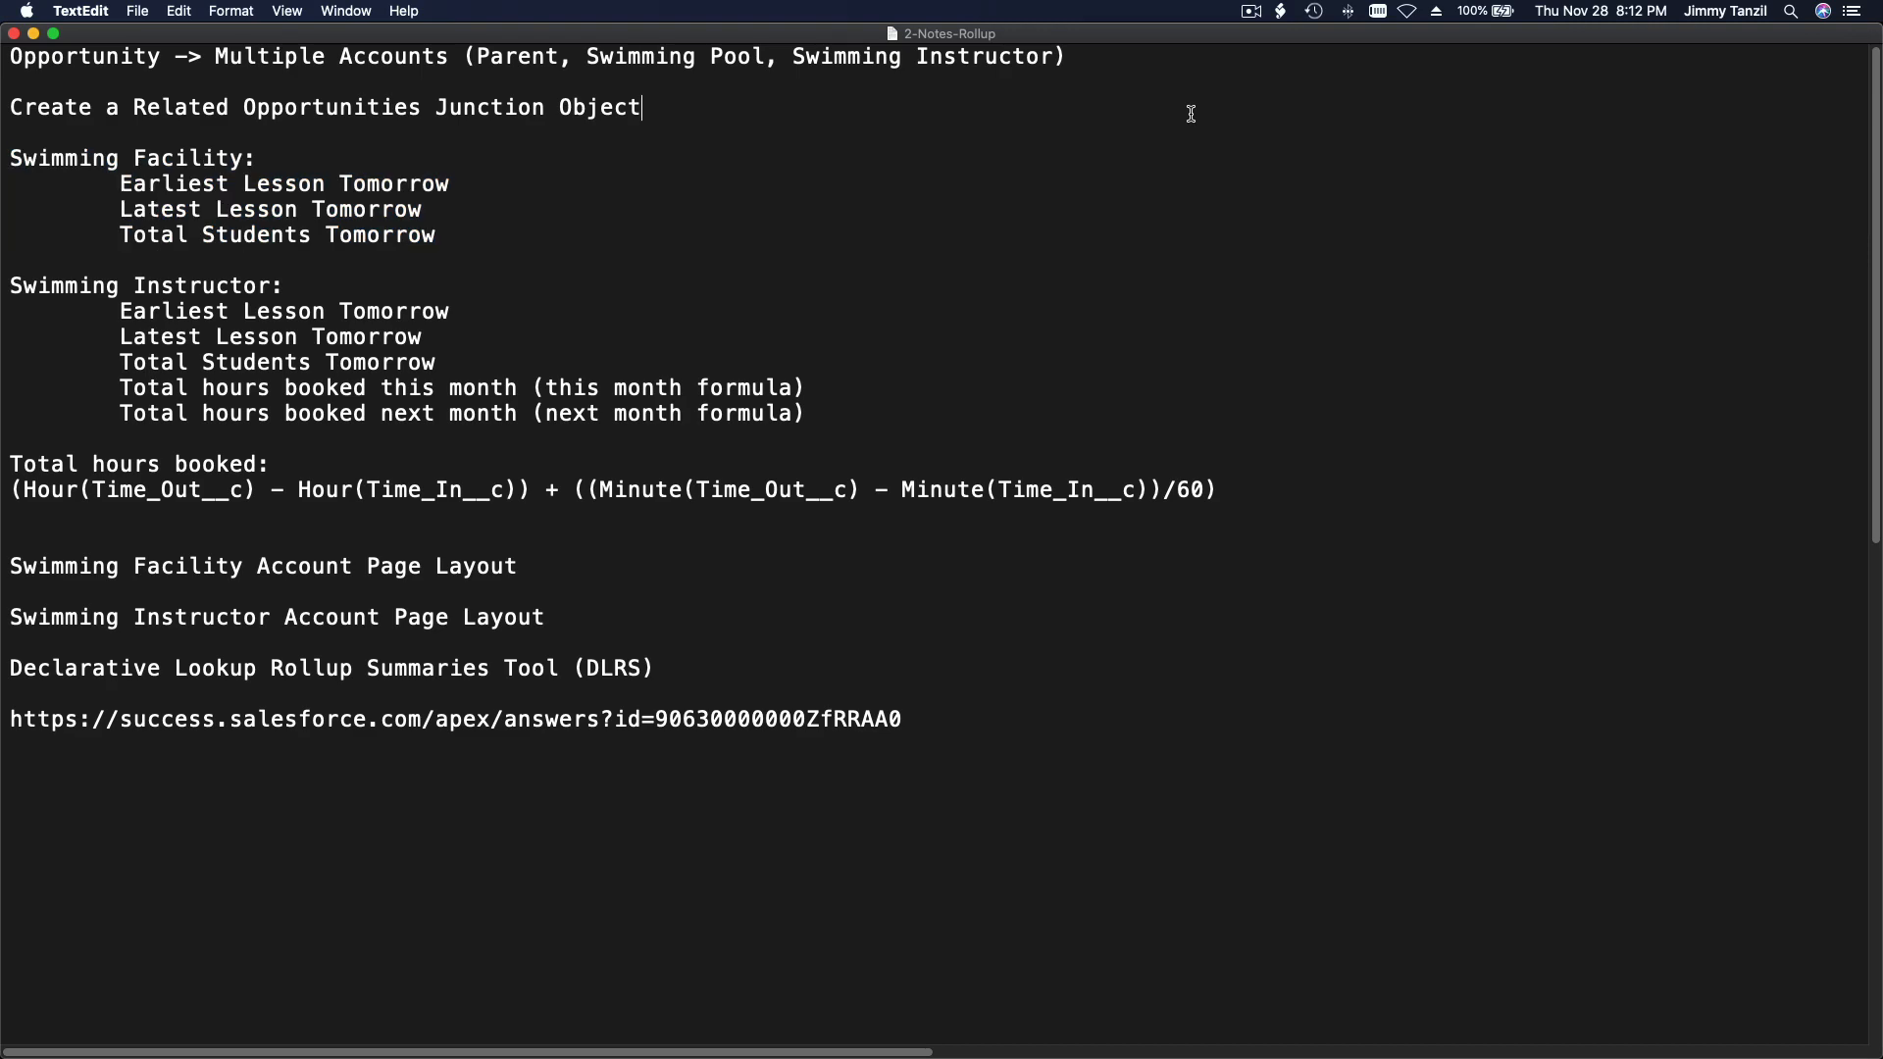
click(1250, 14)
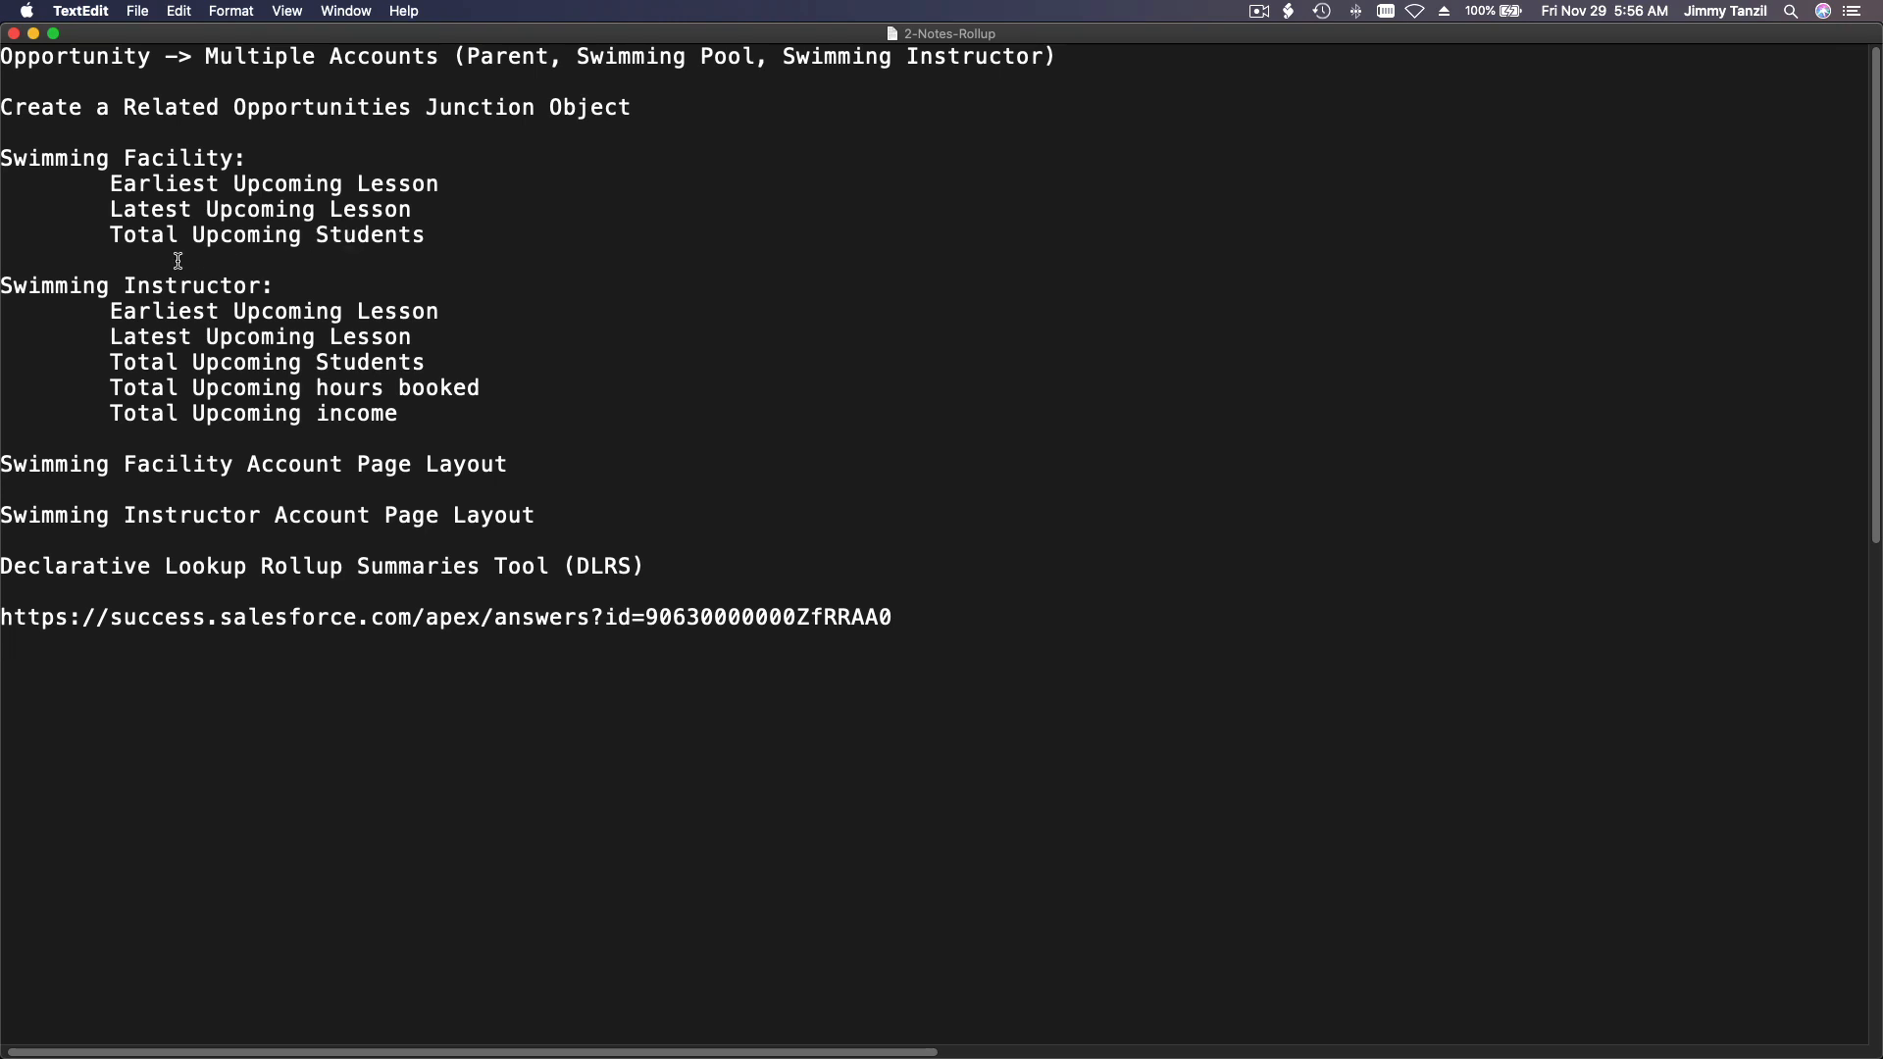
Step: Review the instructor's upcoming lesson and student roll-ups in the notes, and return to the Upcoming Swimming Lesson opportunity list in Chrome
drag(110, 310, 432, 354)
click(434, 358)
click(505, 364)
drag(143, 30, 1882, 453)
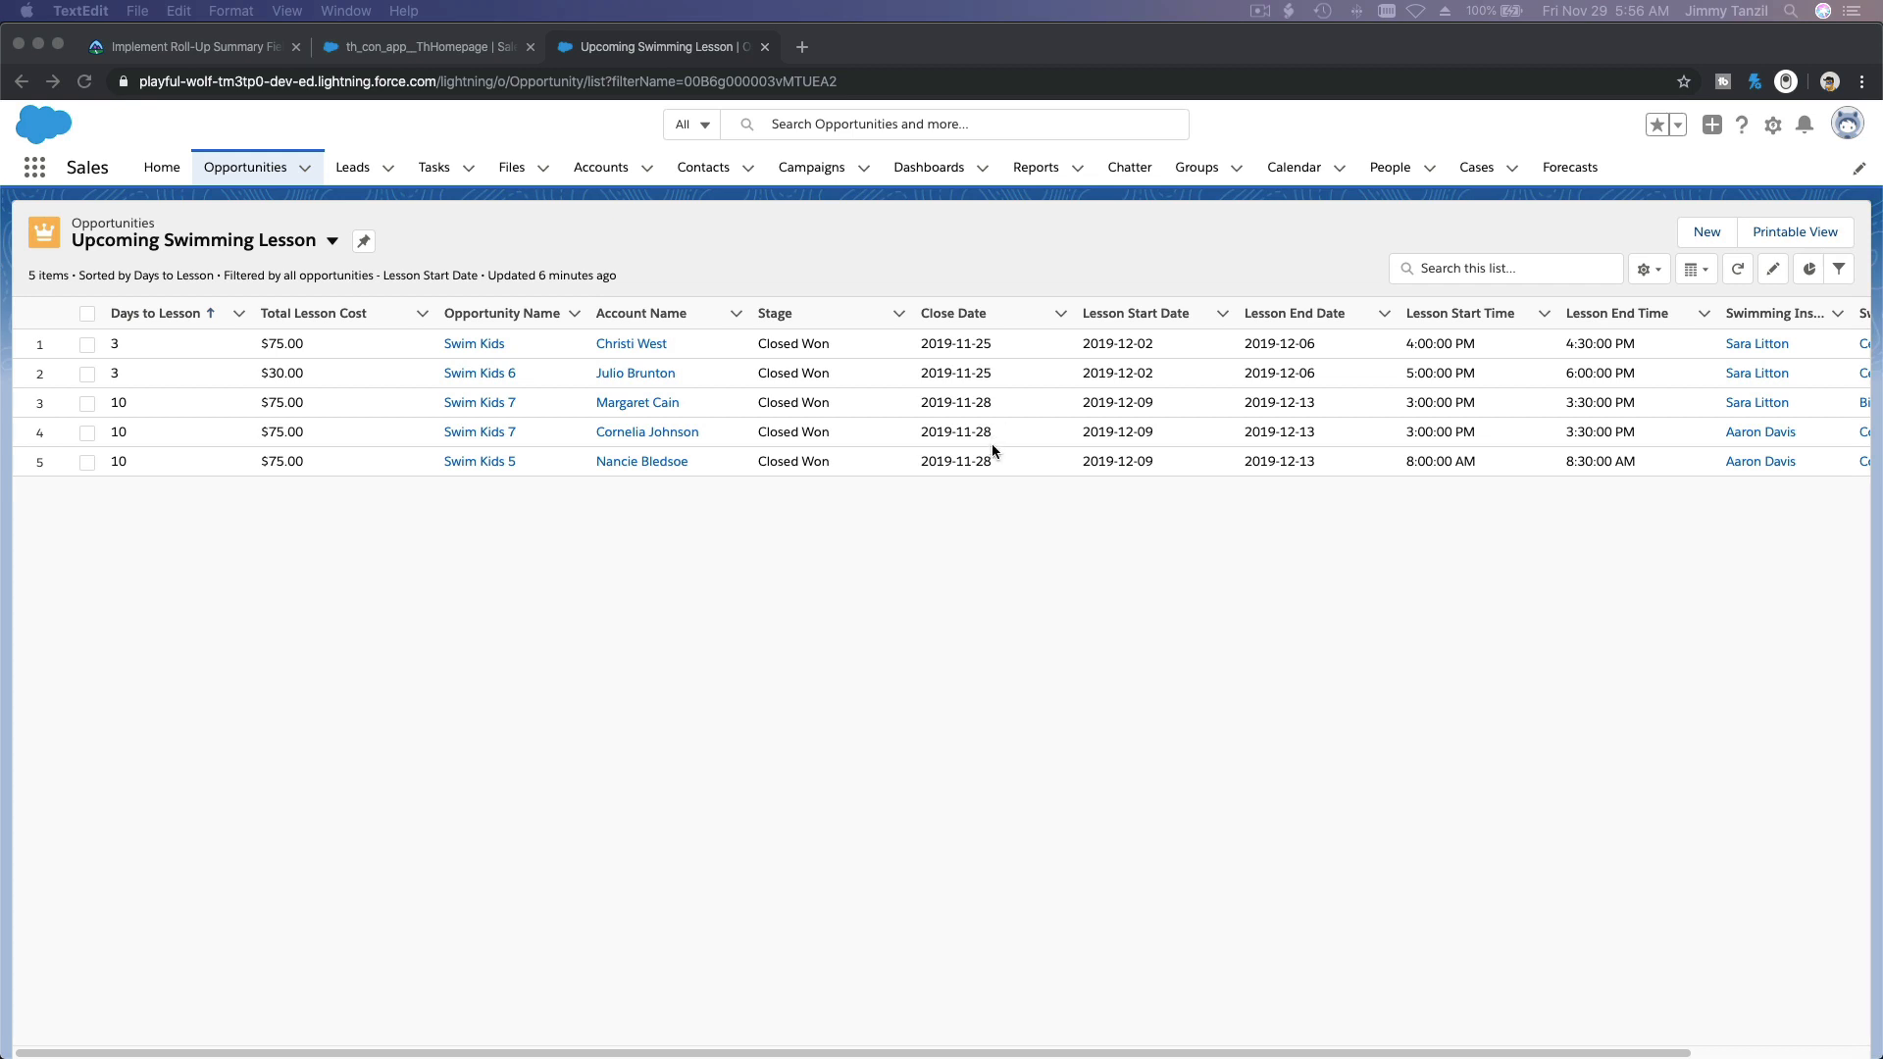
click(998, 679)
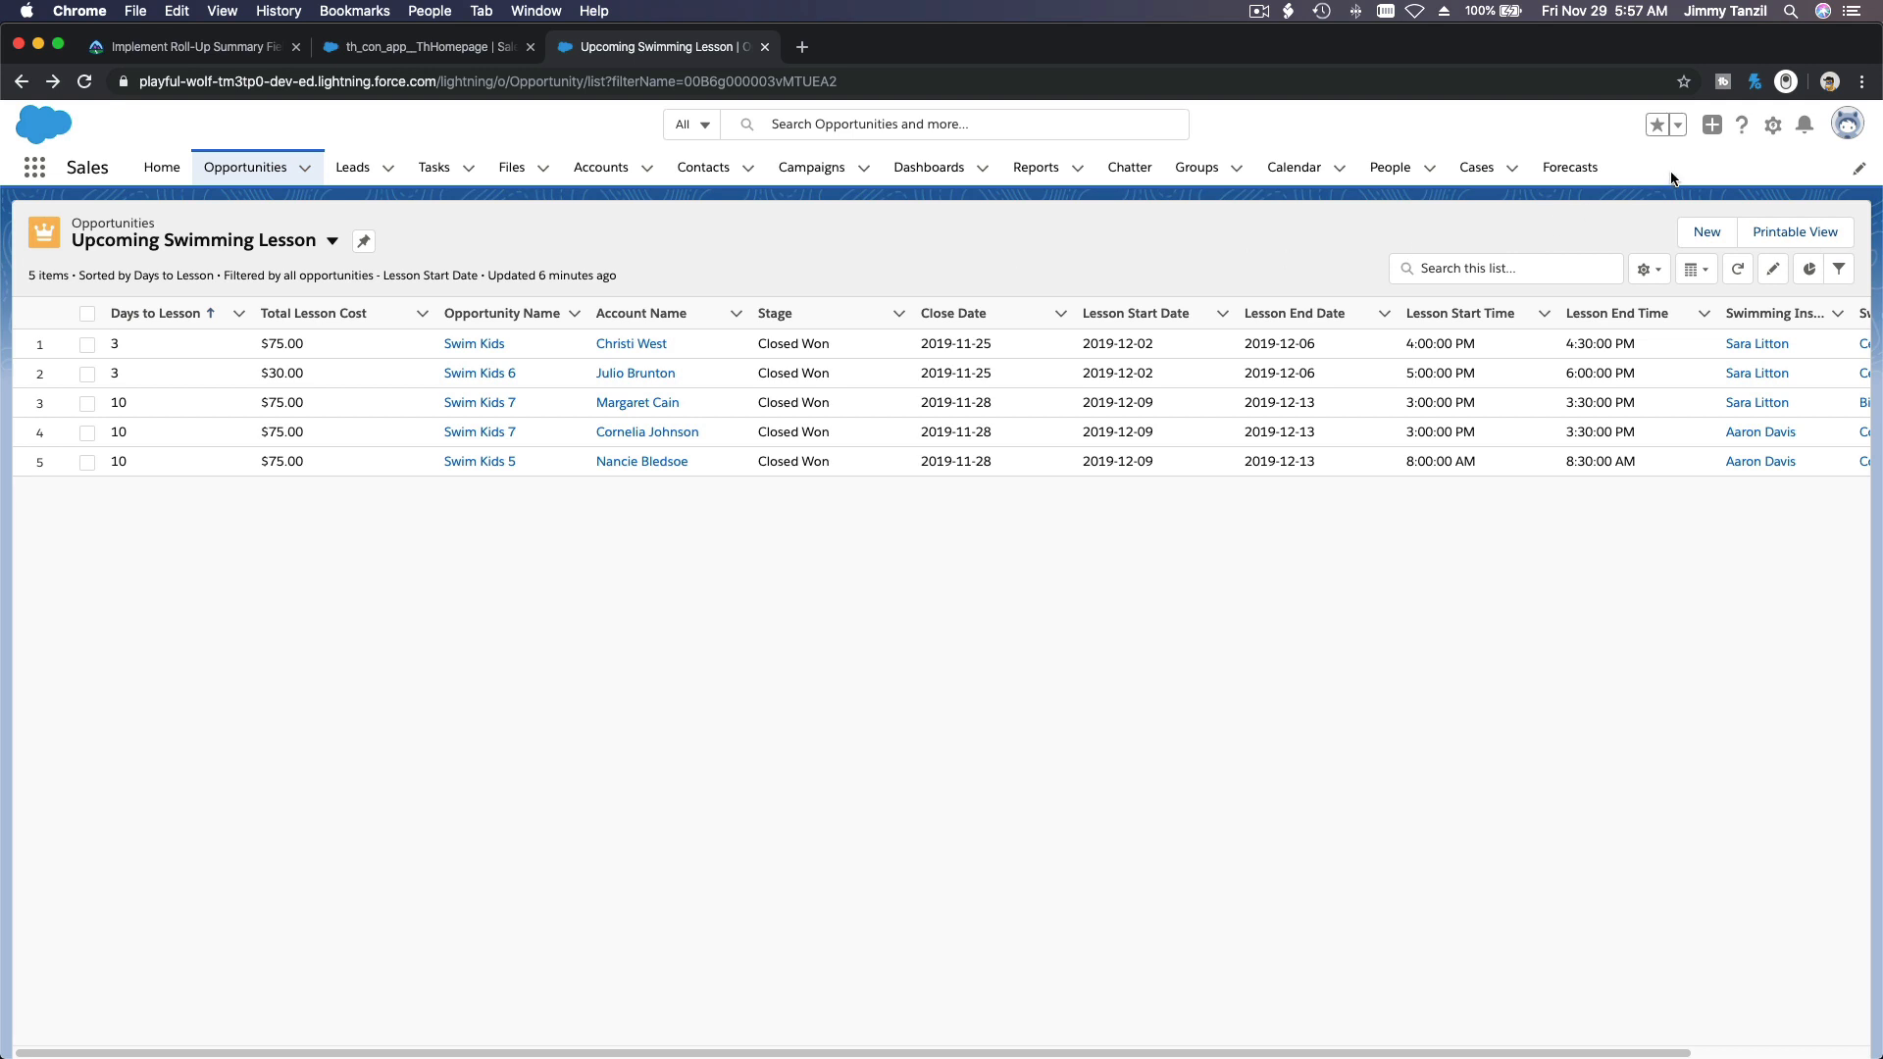
Step: Open Salesforce Setup and find the Process Builder page by searching for Process
click(1771, 126)
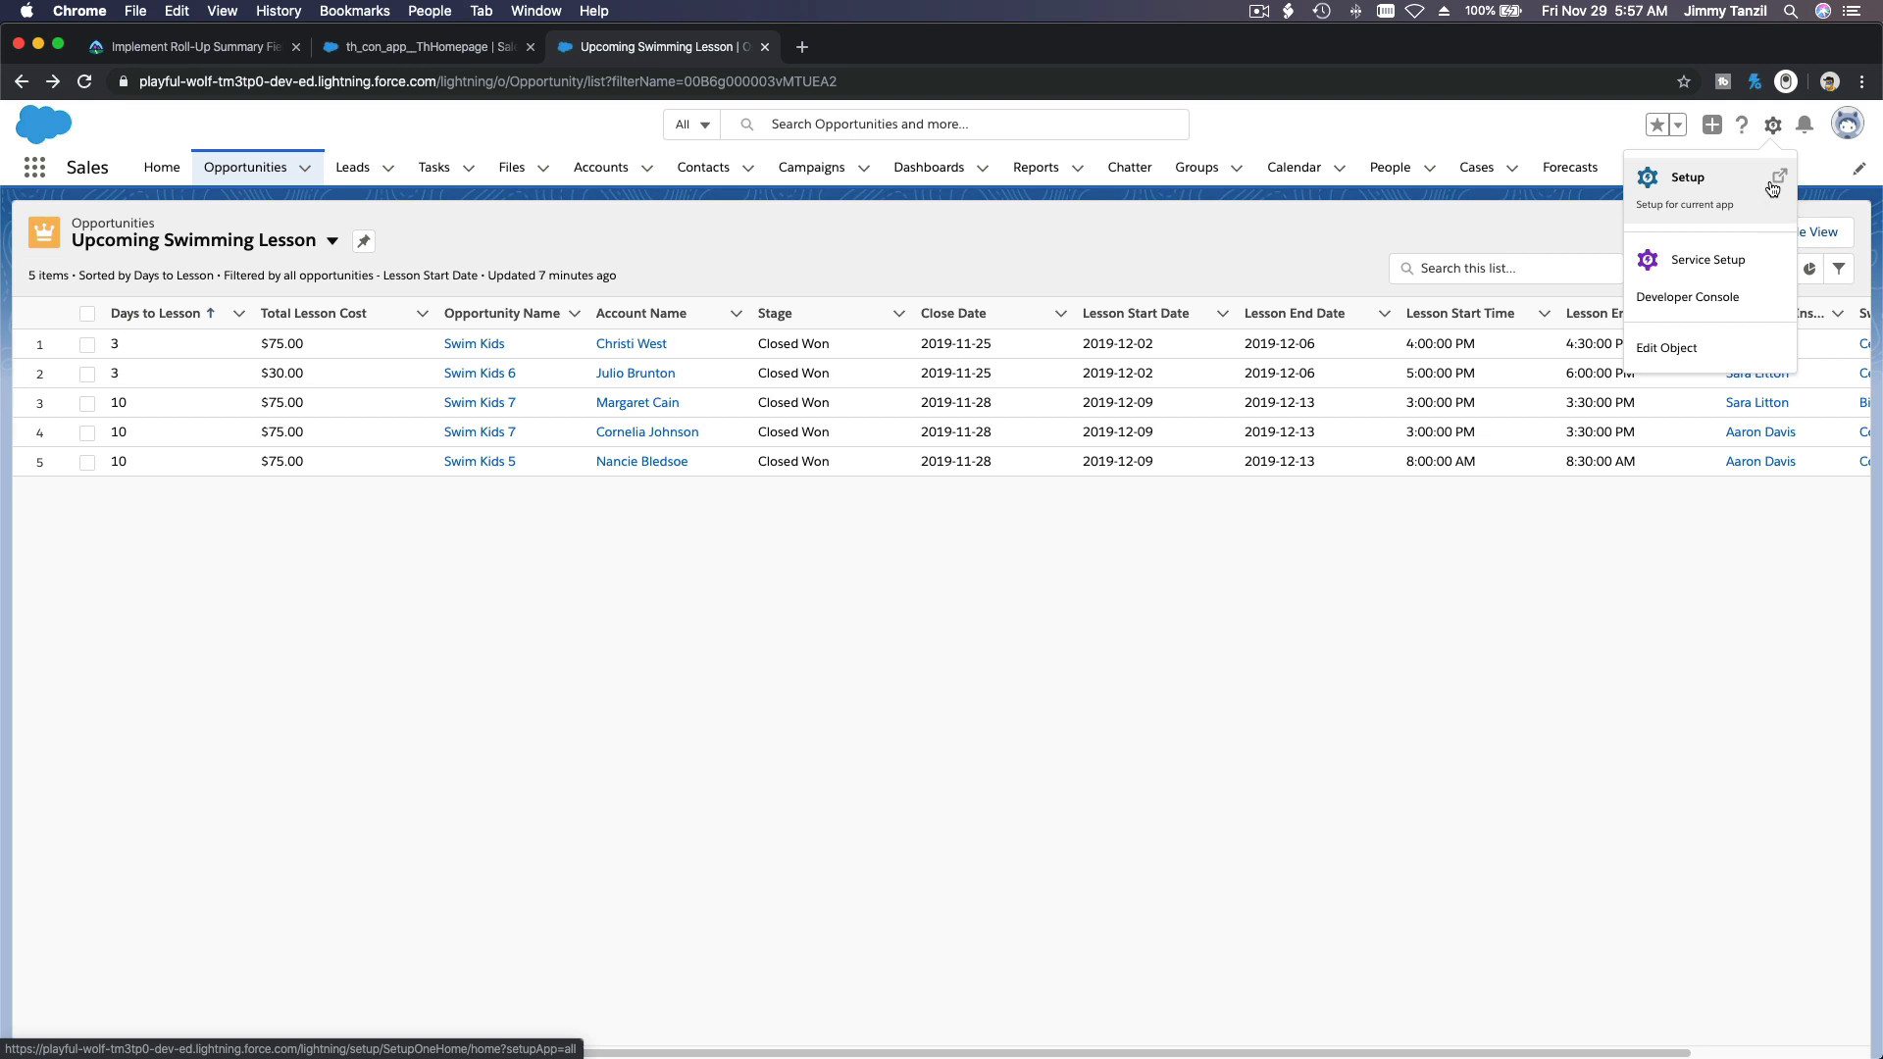
click(1773, 189)
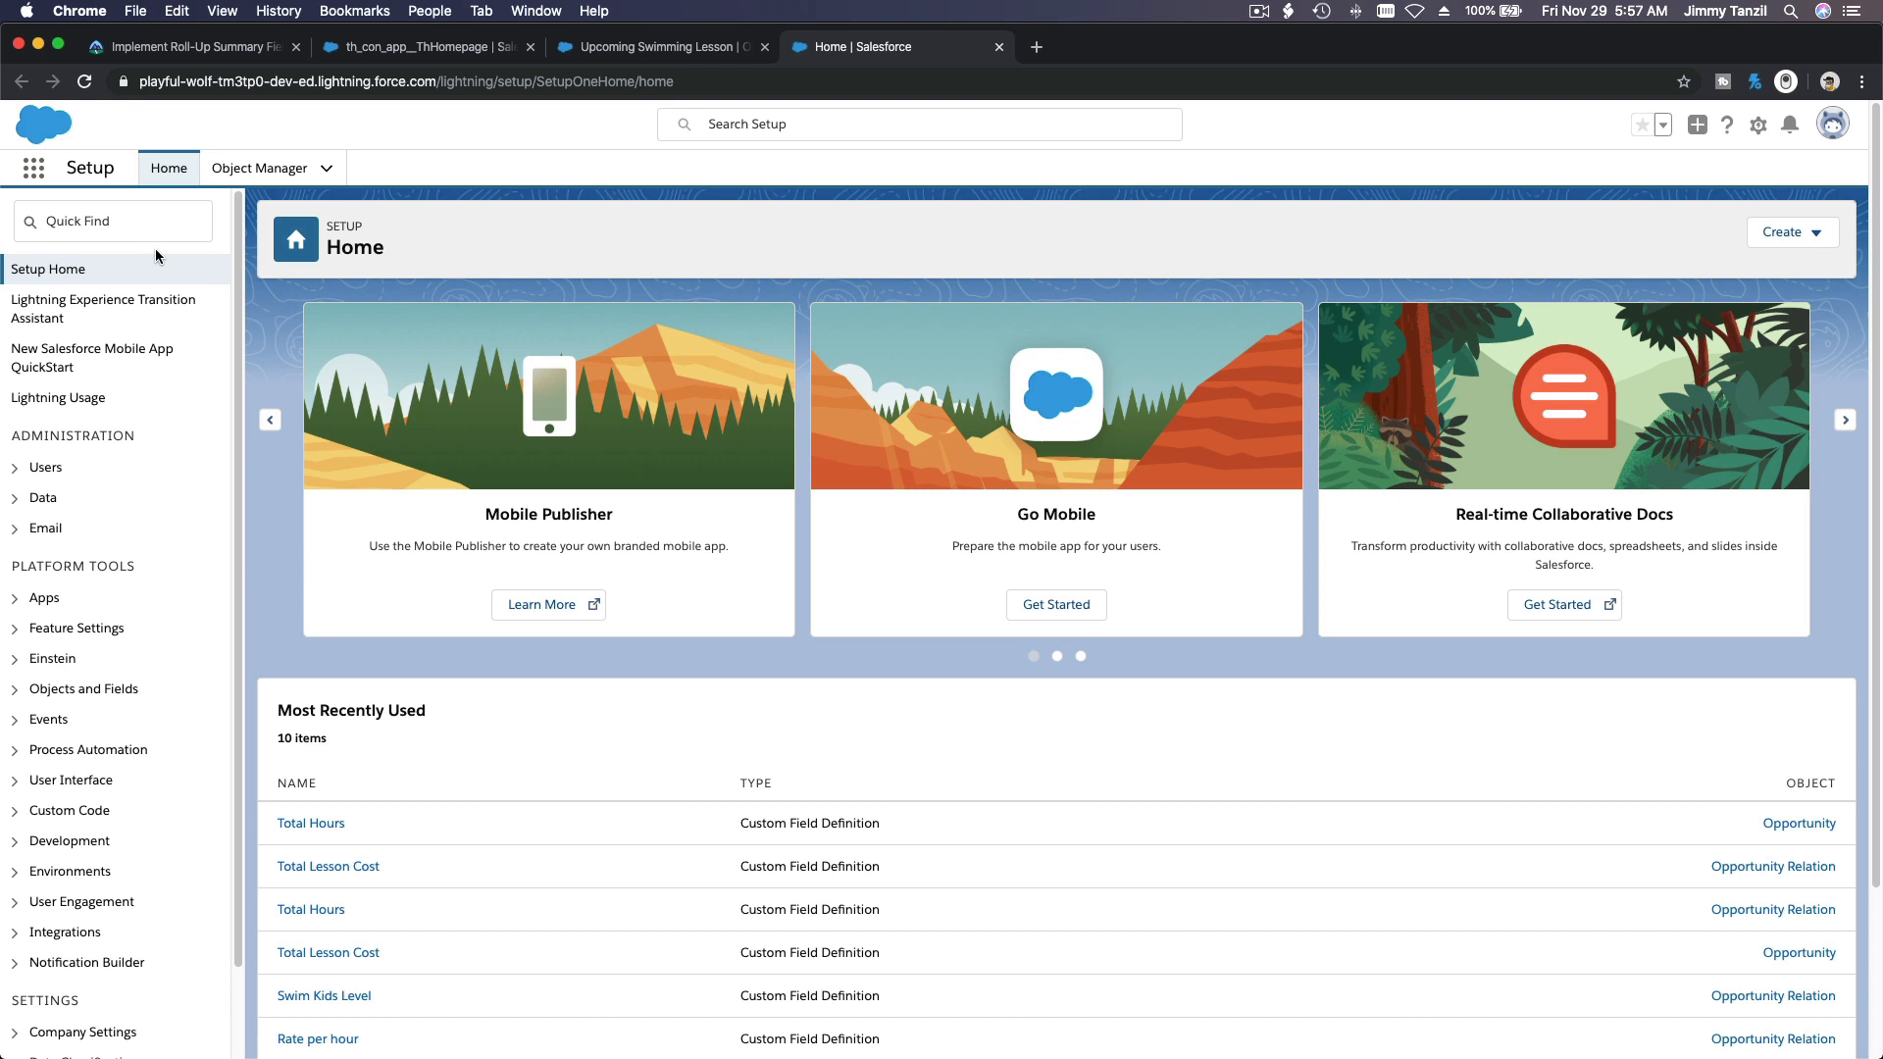
click(128, 221)
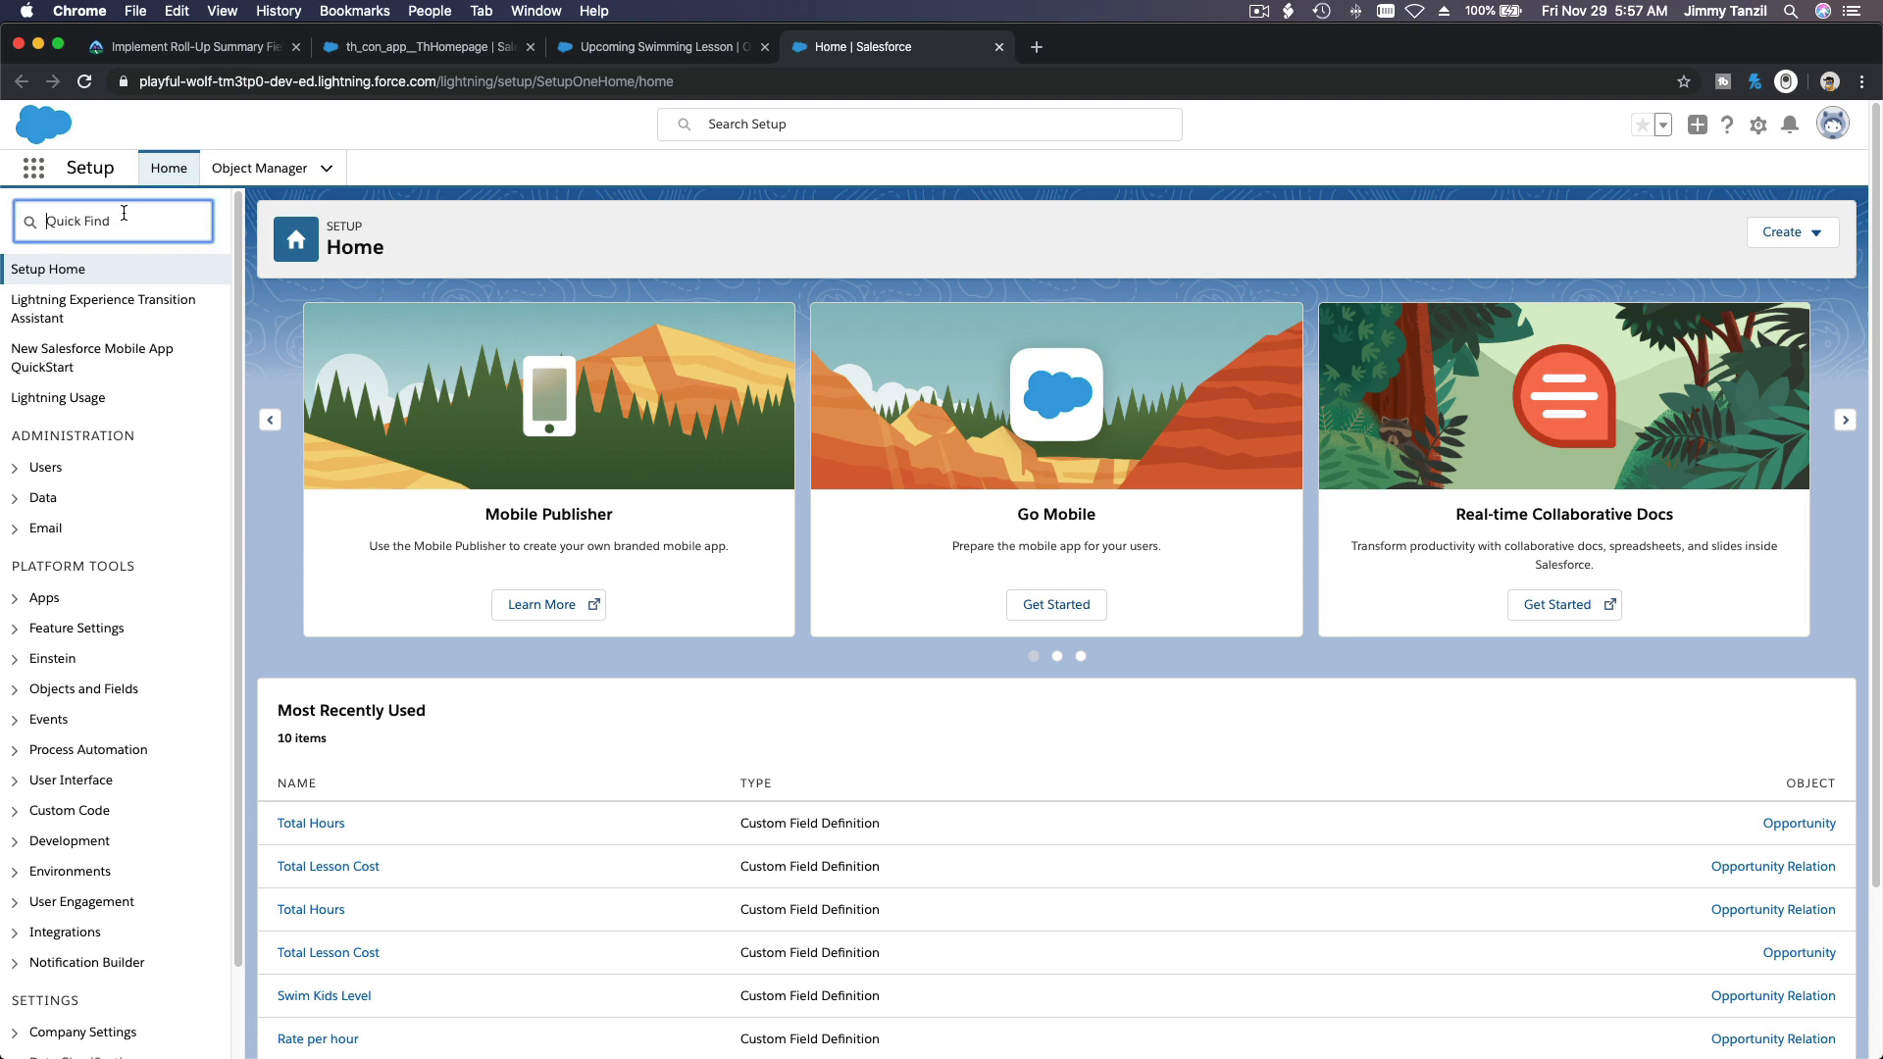
text(Process)
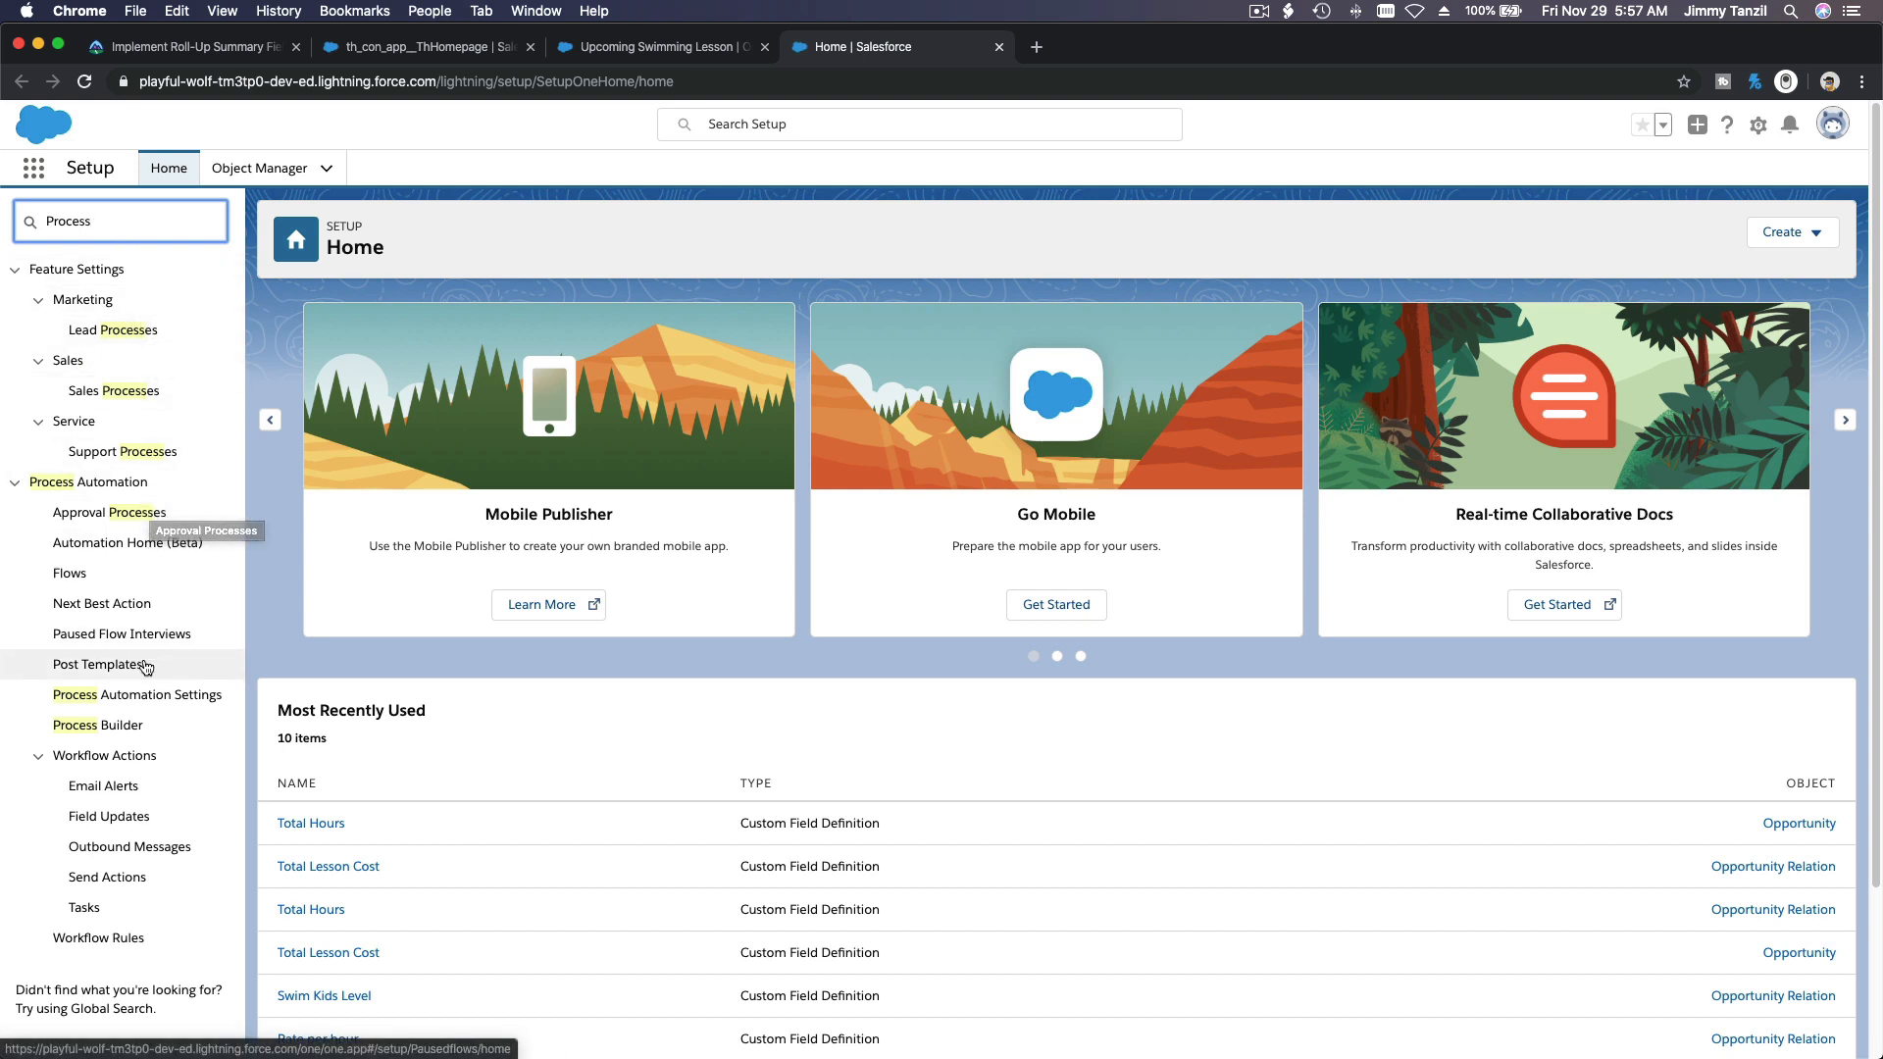
click(133, 727)
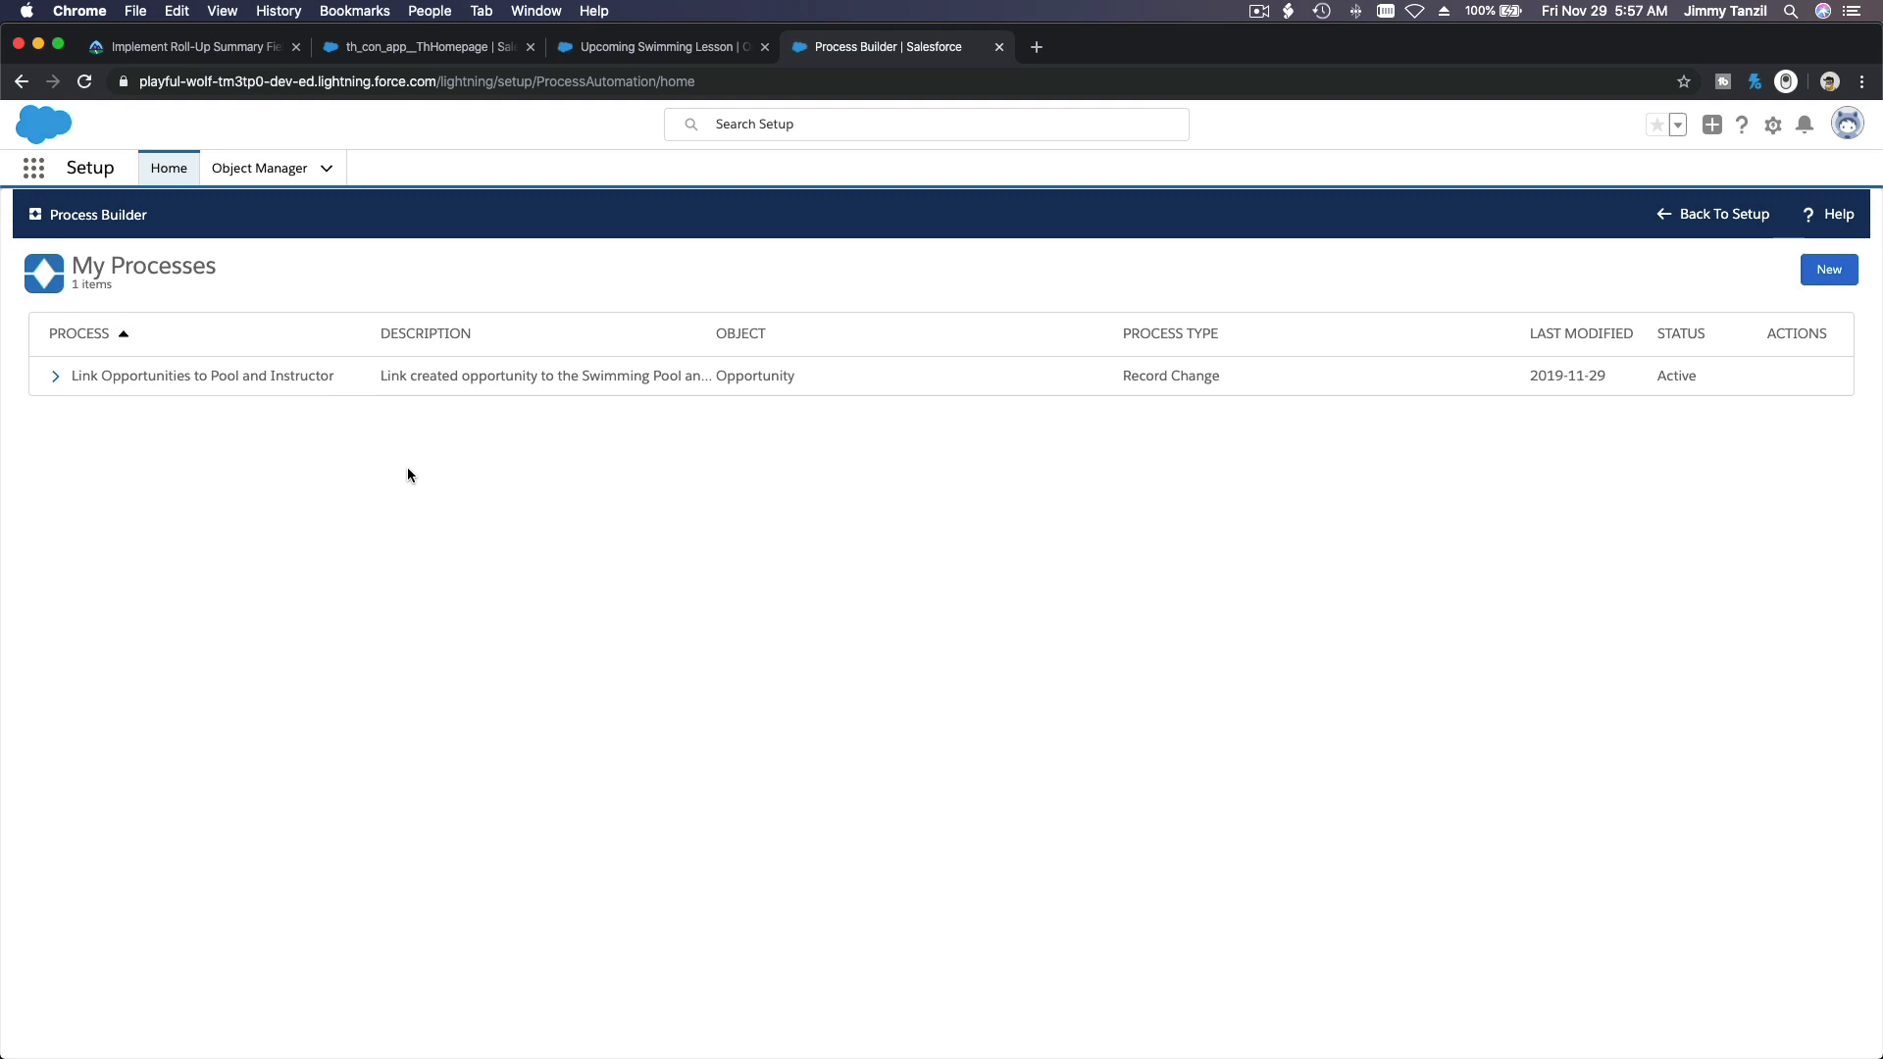
Step: Open the Link Opportunities to Pool and Instructor process and clone it as a version of the current process
click(280, 382)
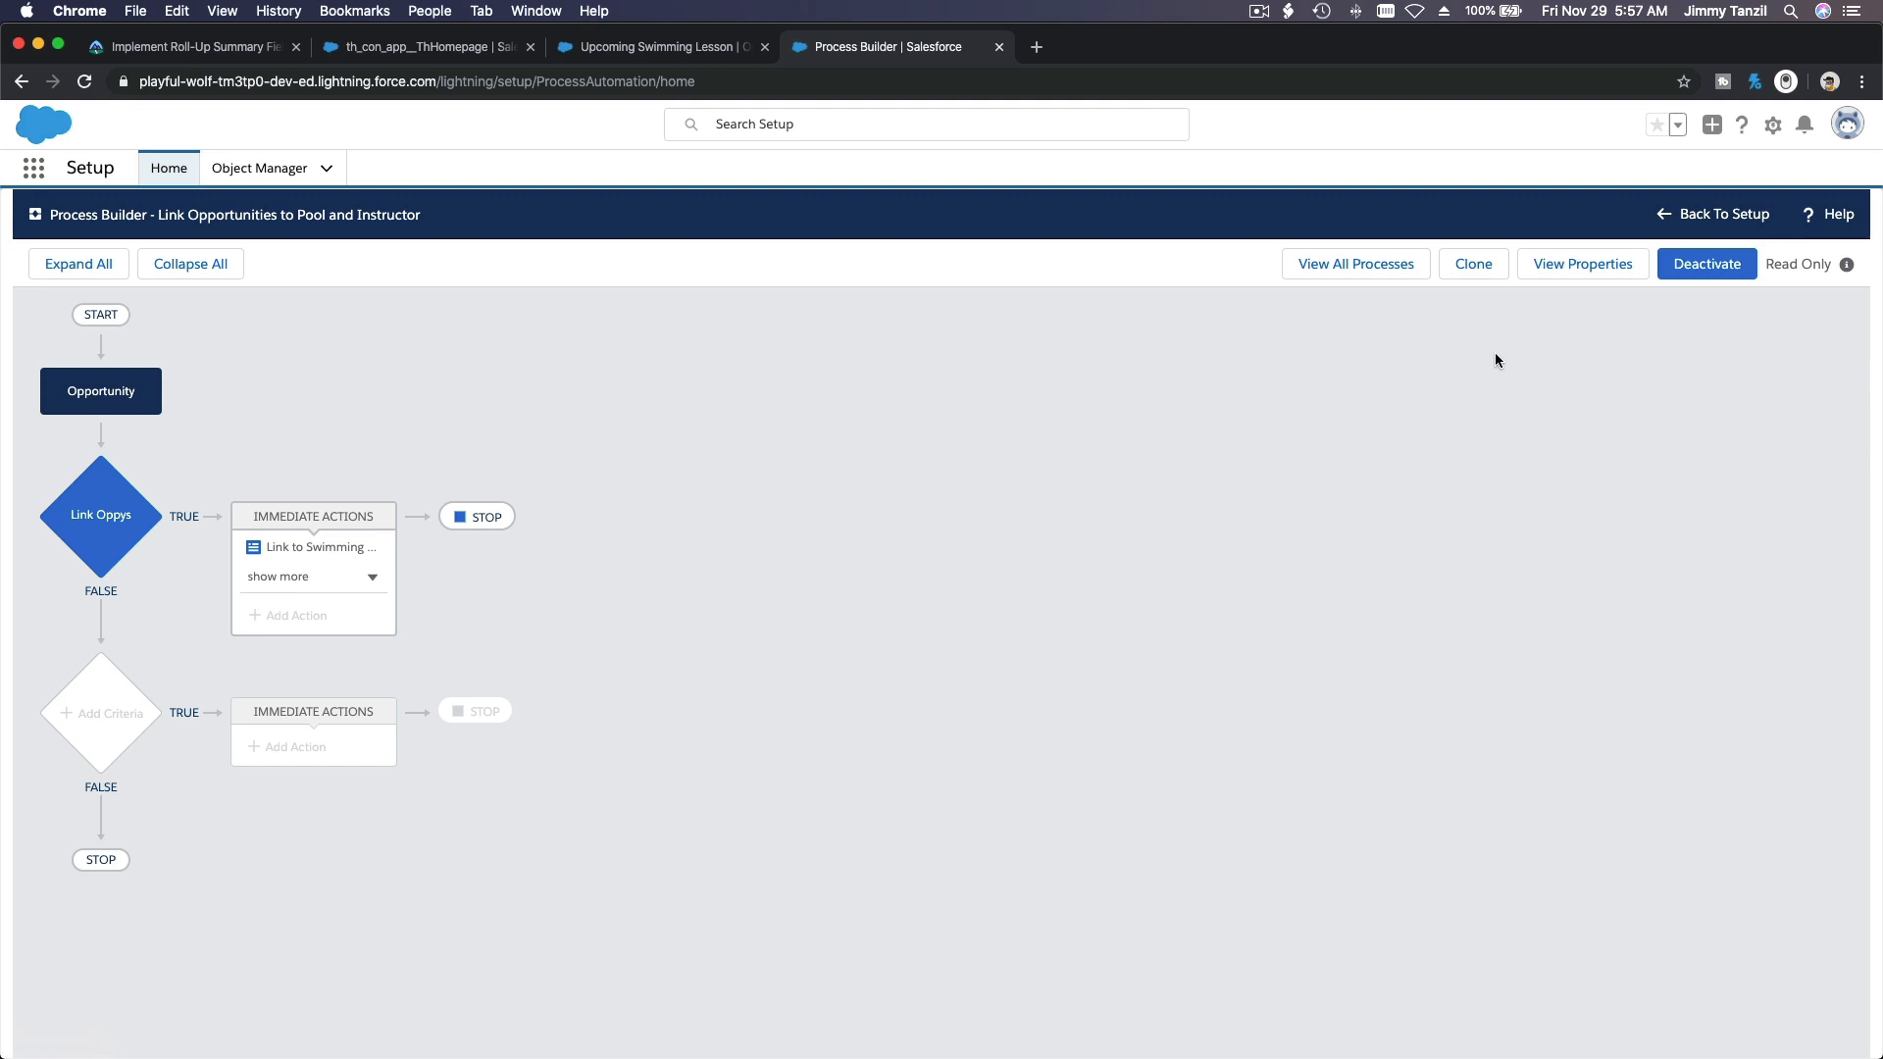
click(1484, 281)
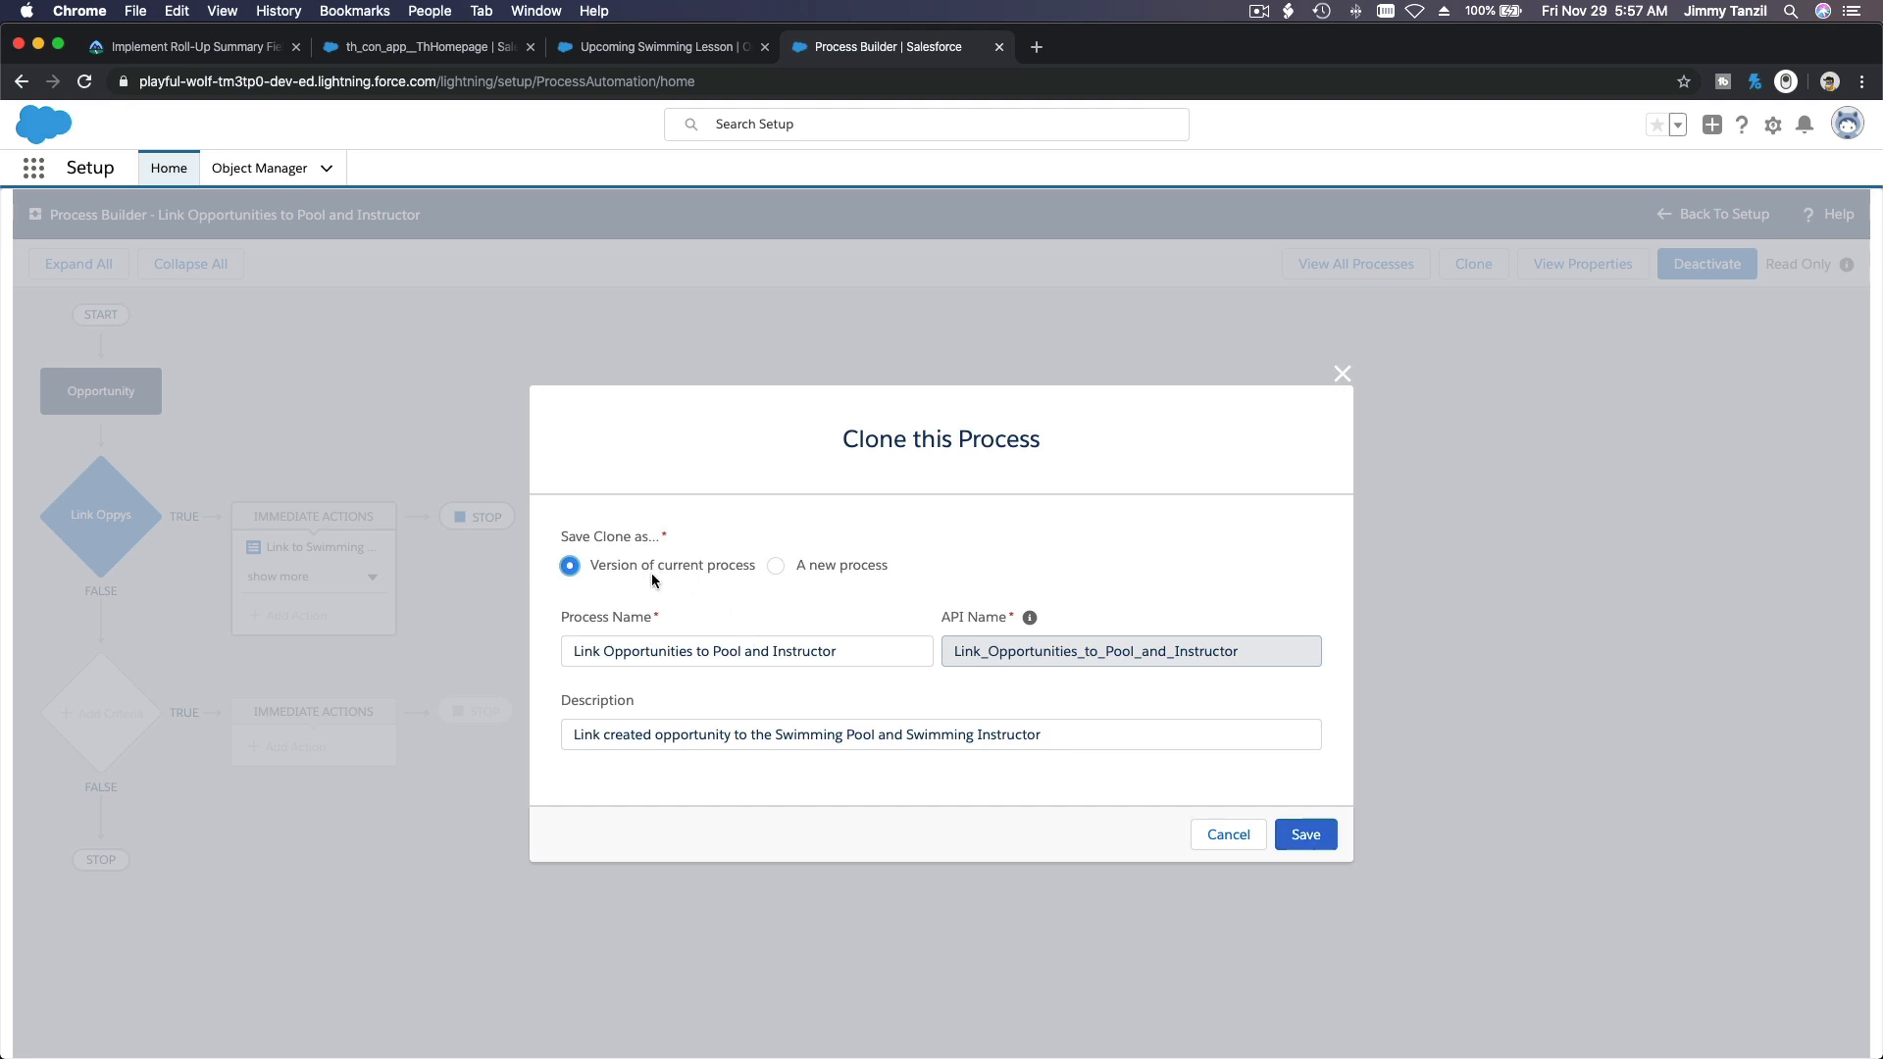
click(1305, 834)
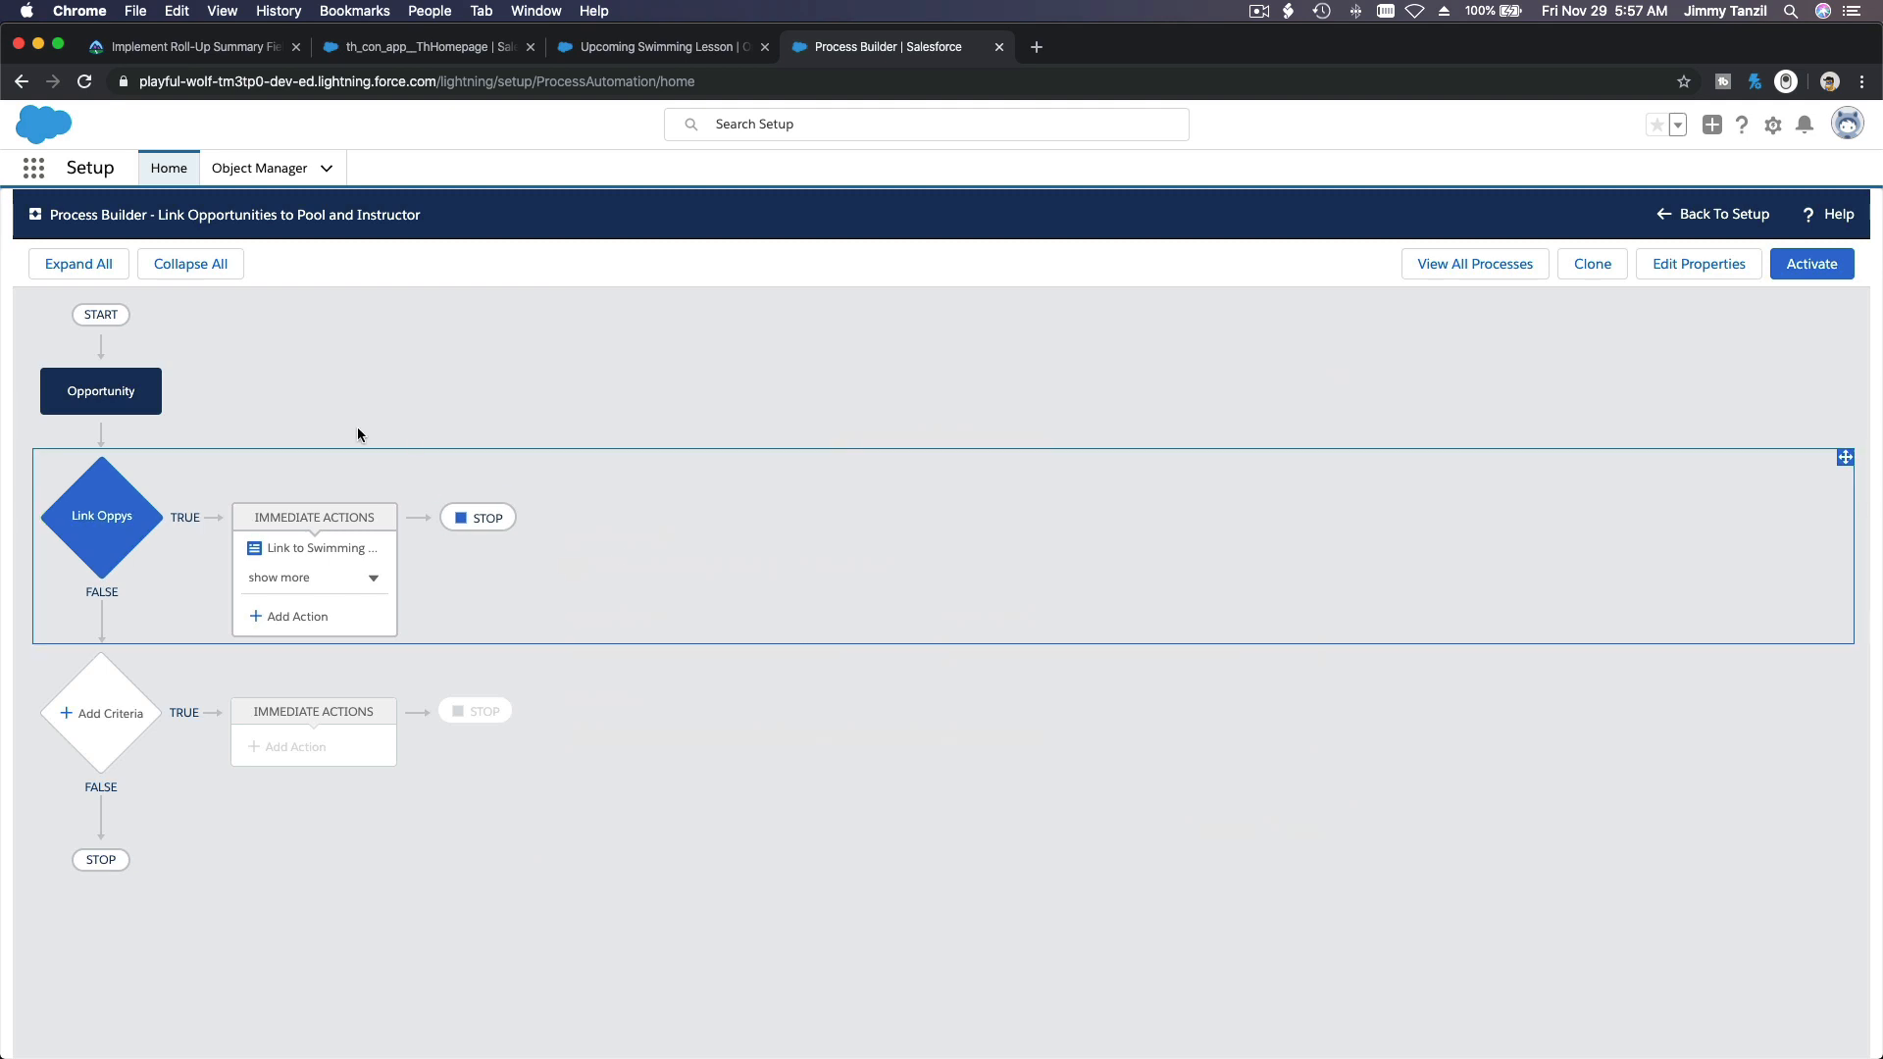
Step: Set the Opportunity process to start only when a record is created, and save the setting
click(116, 405)
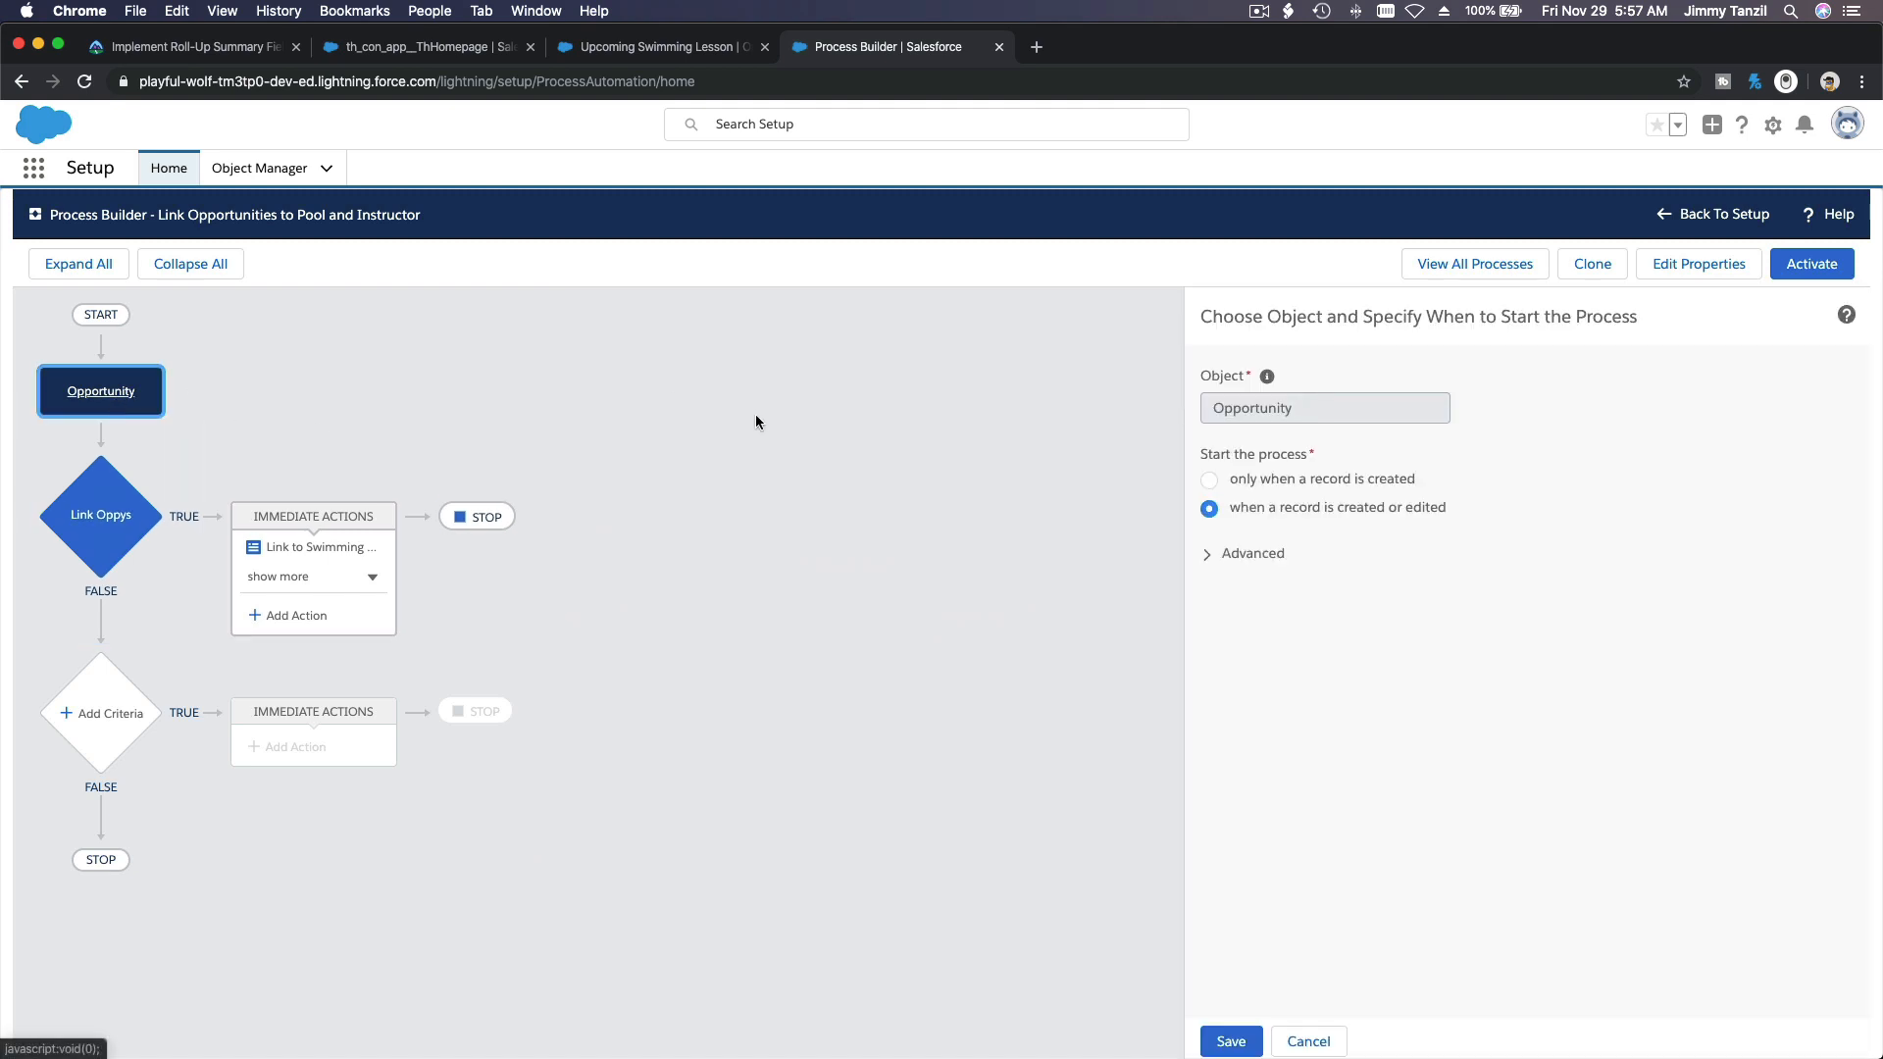
click(1296, 479)
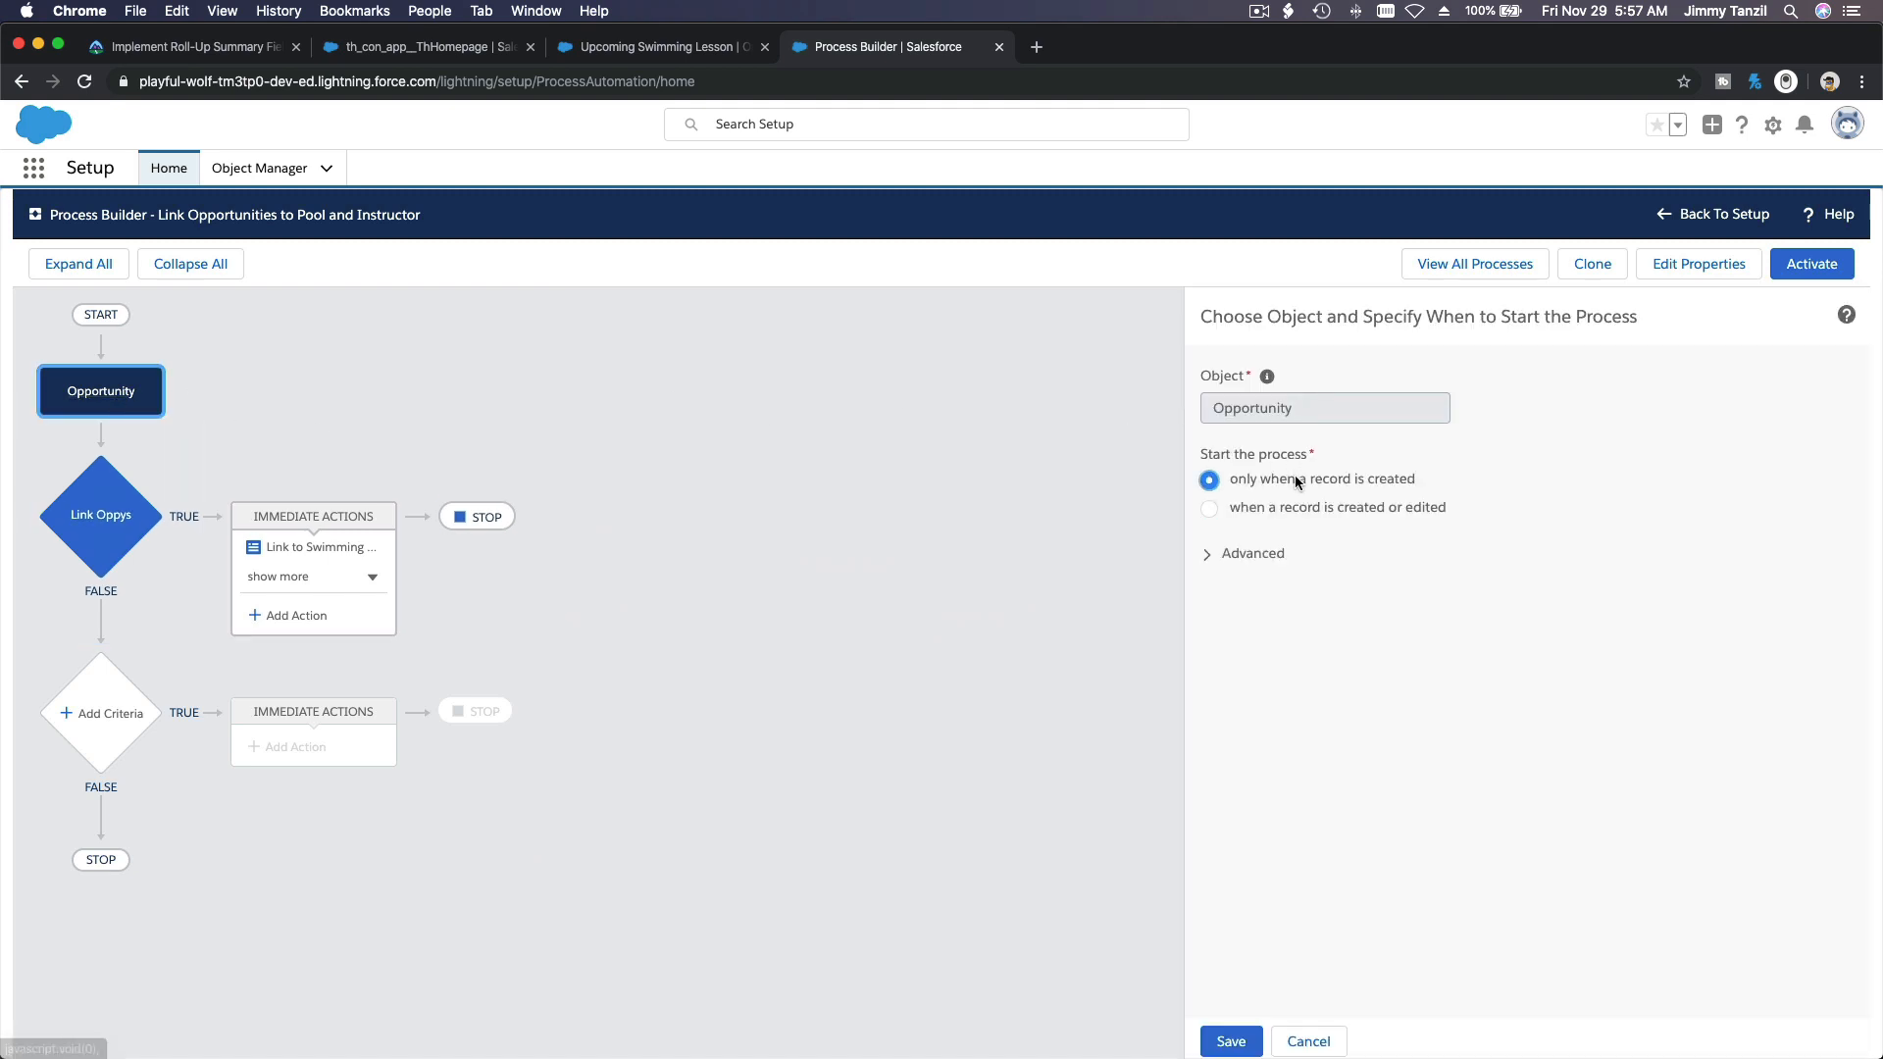
click(1231, 1040)
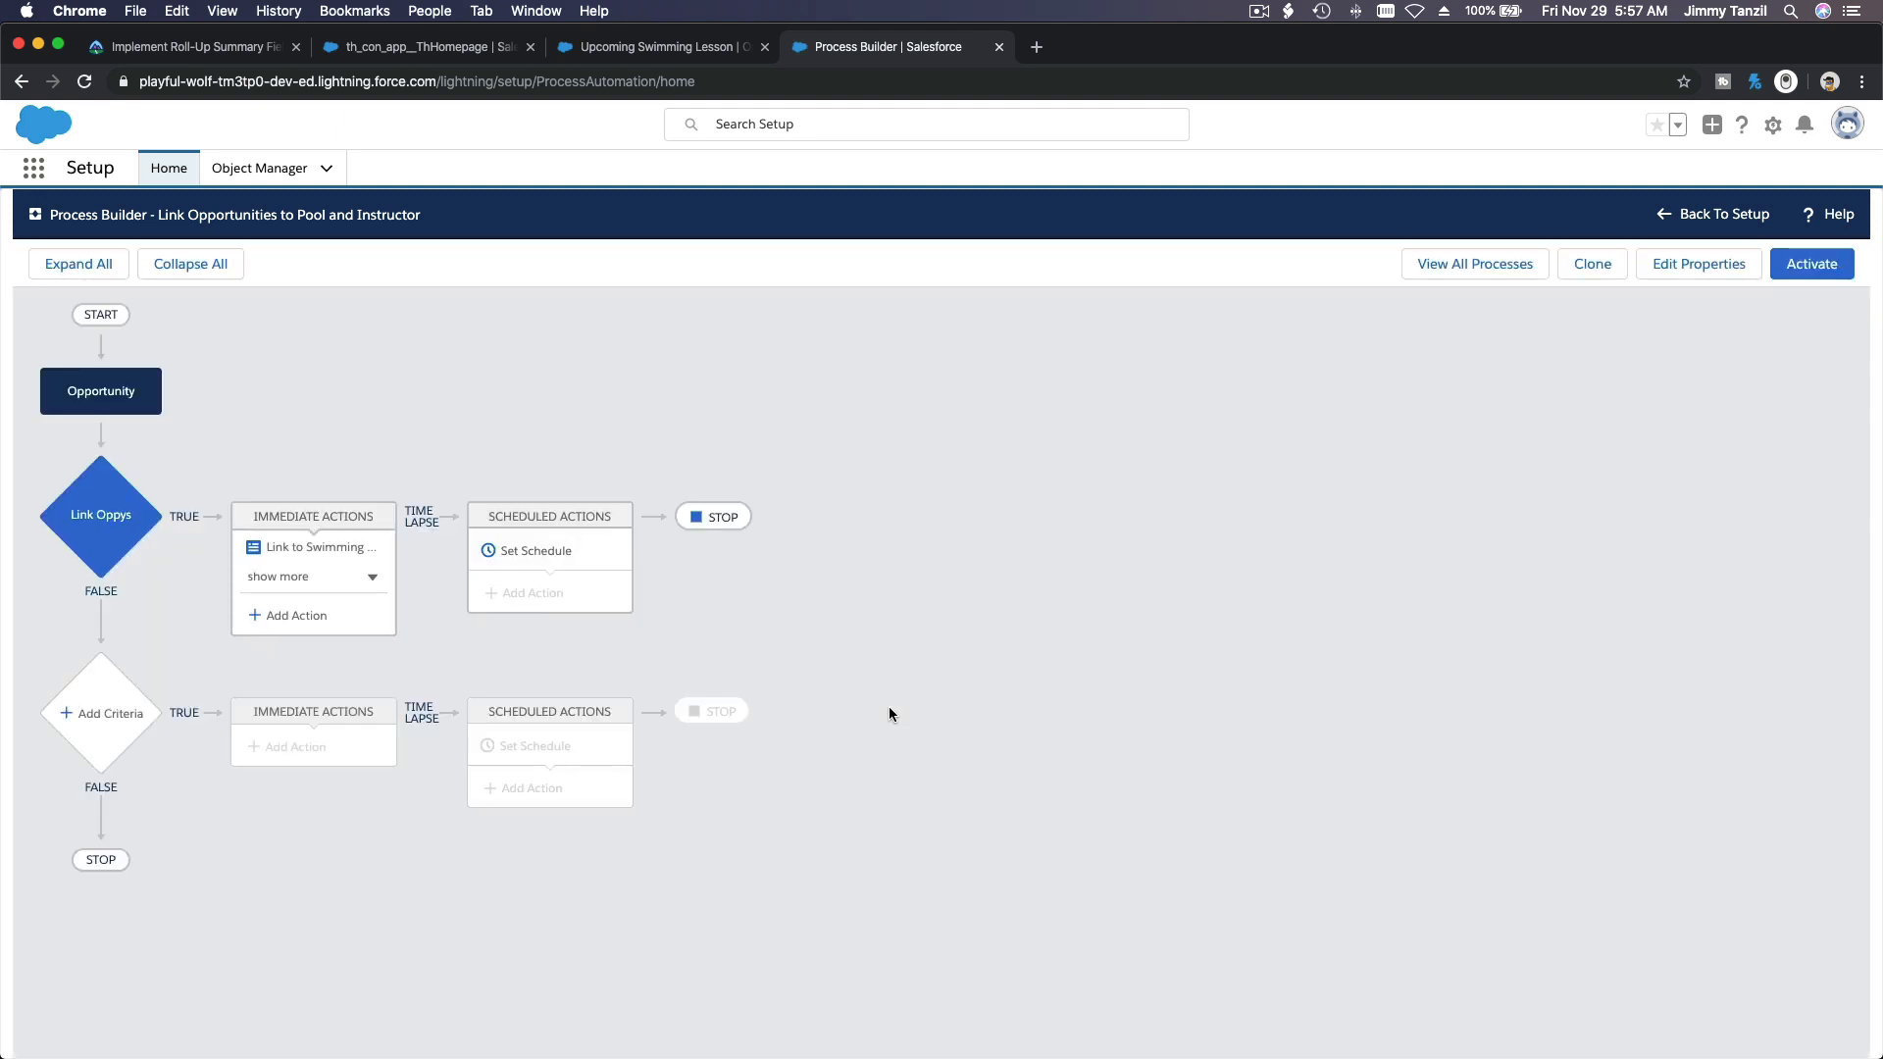
Step: Review the field values in the Link to Swimming Pool and Link to Swimming Instructor actions, and close Process Builder
click(334, 560)
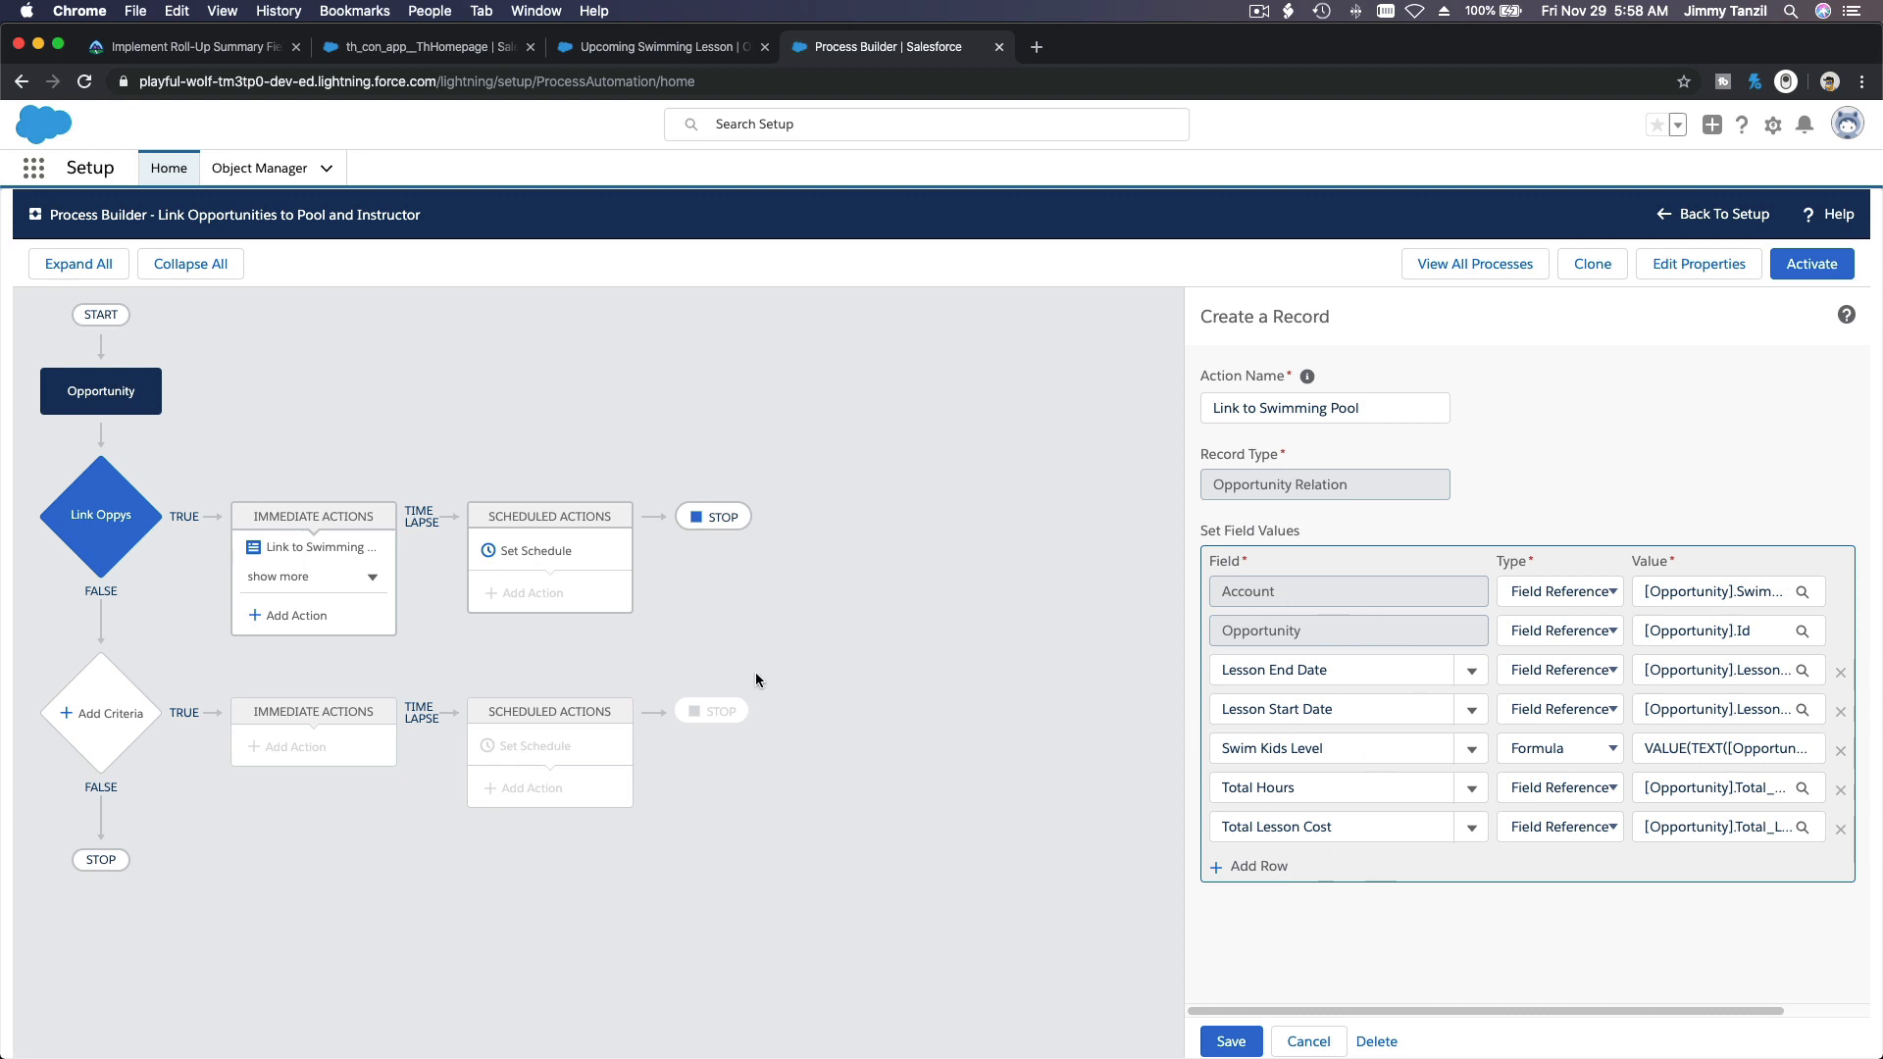
click(368, 586)
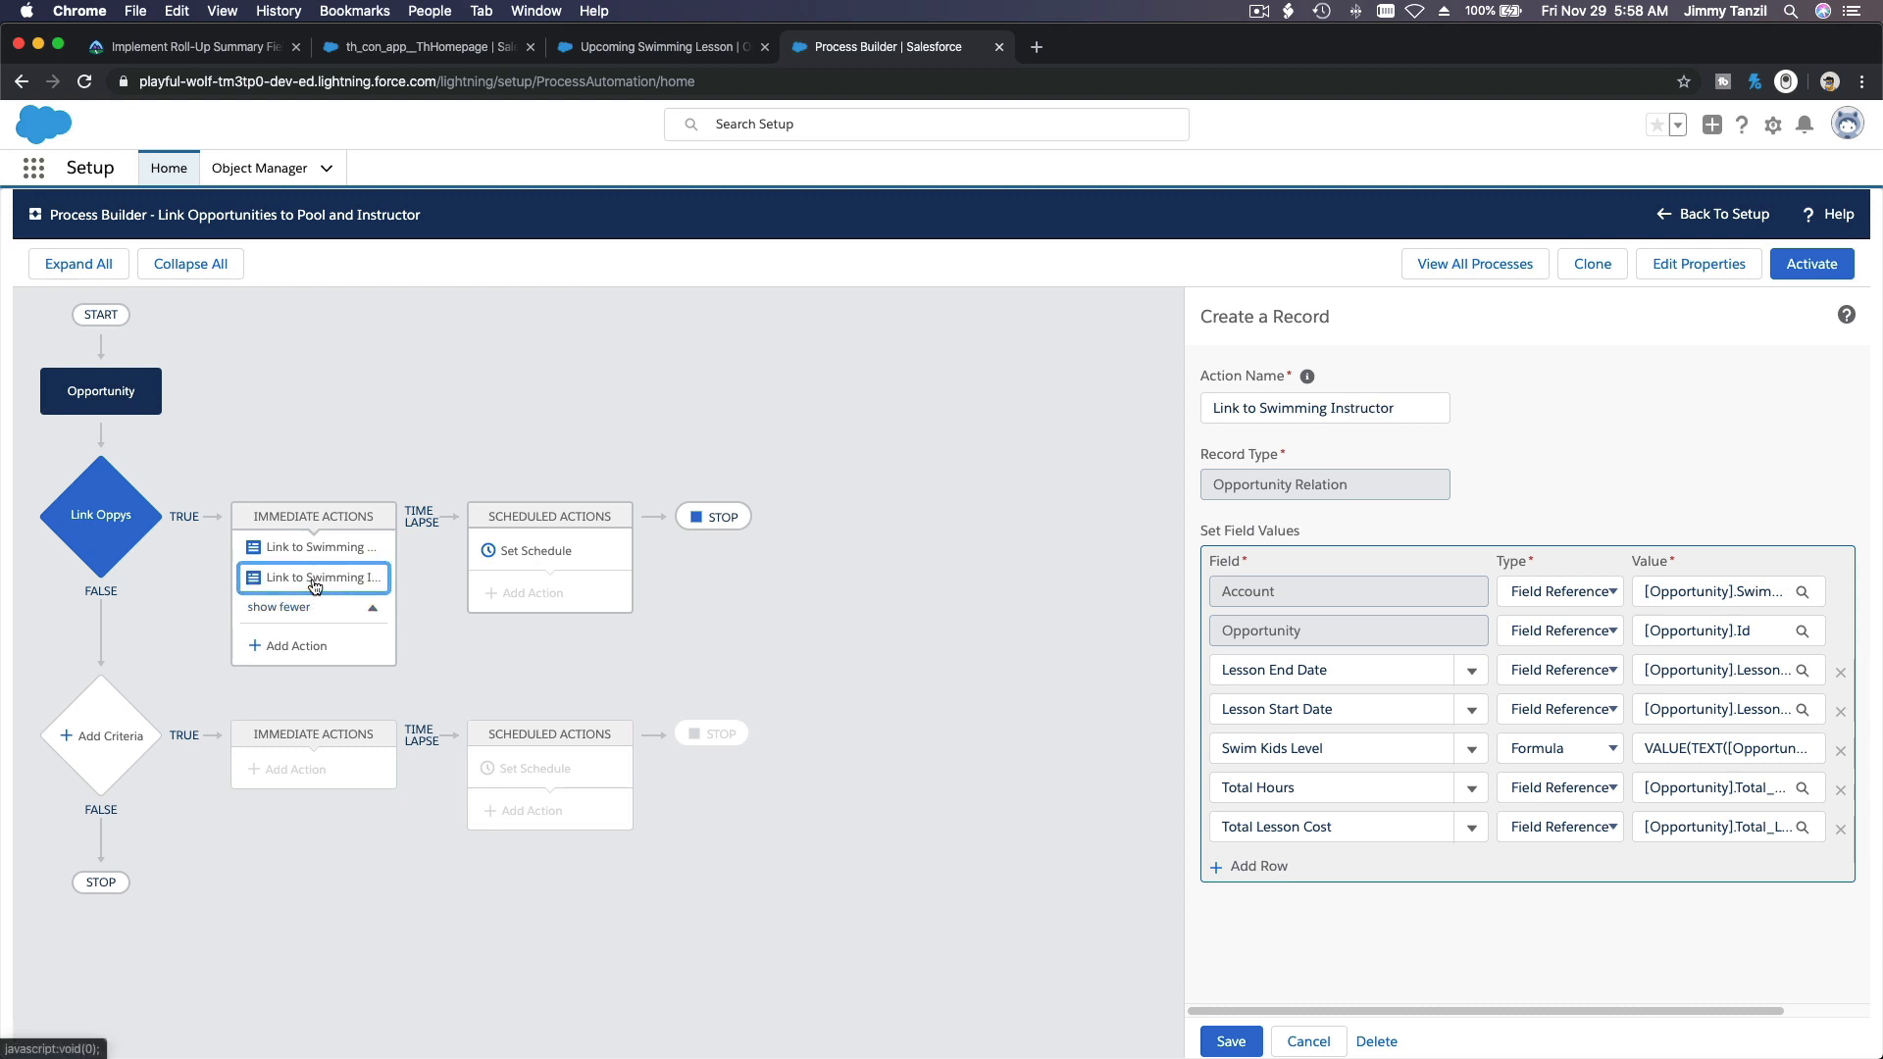
click(313, 546)
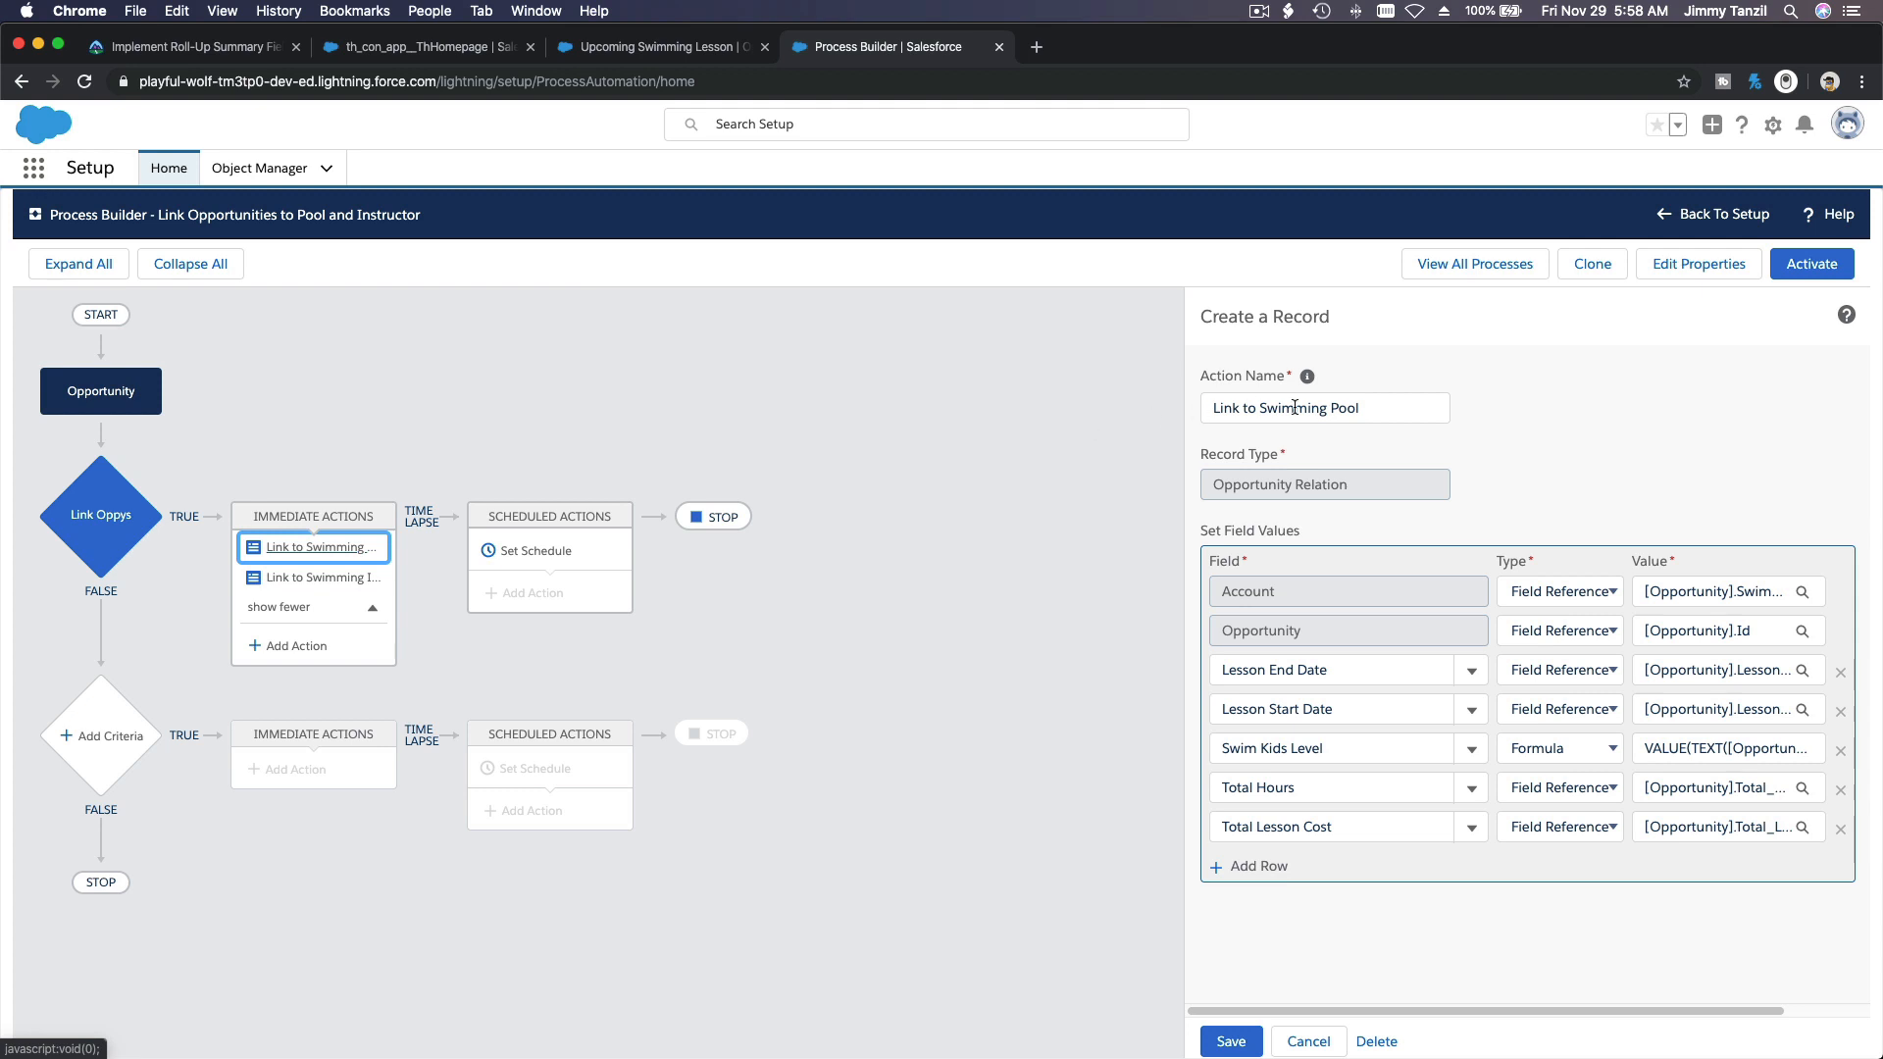
click(351, 580)
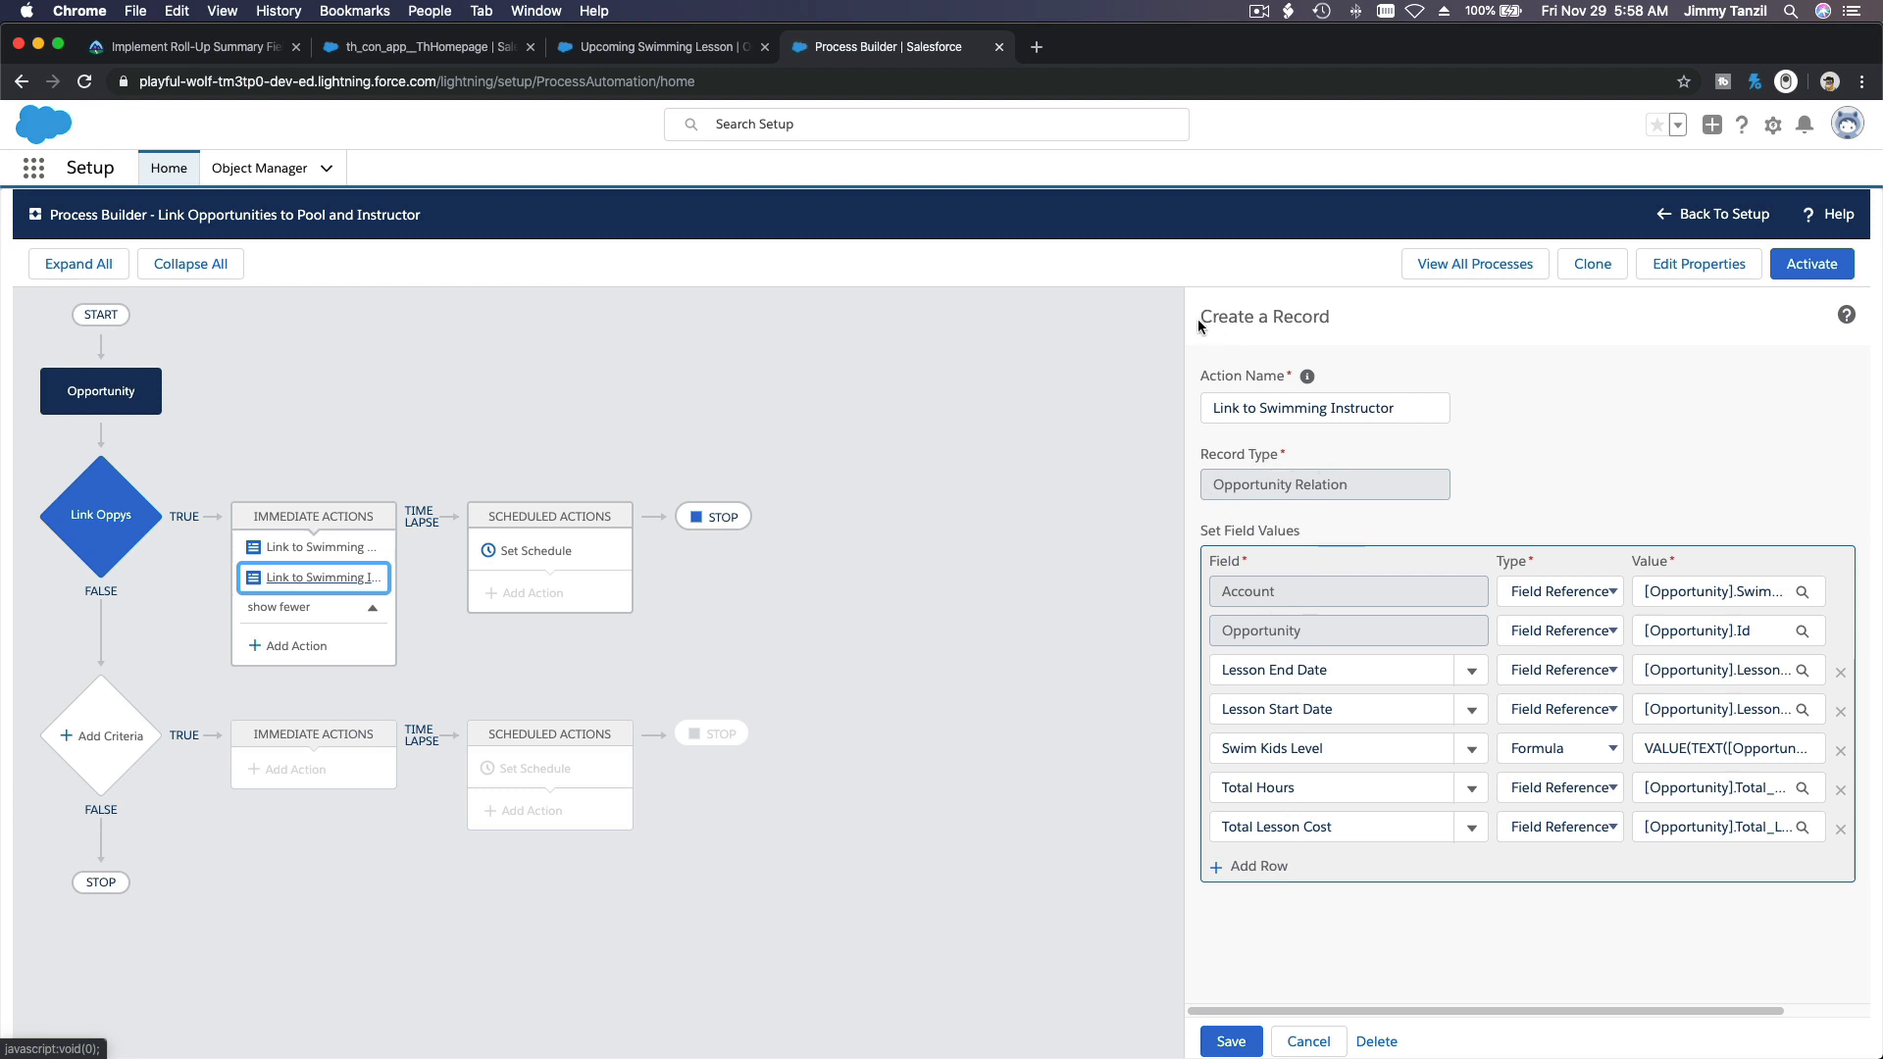
drag(1198, 326, 1355, 333)
click(1354, 333)
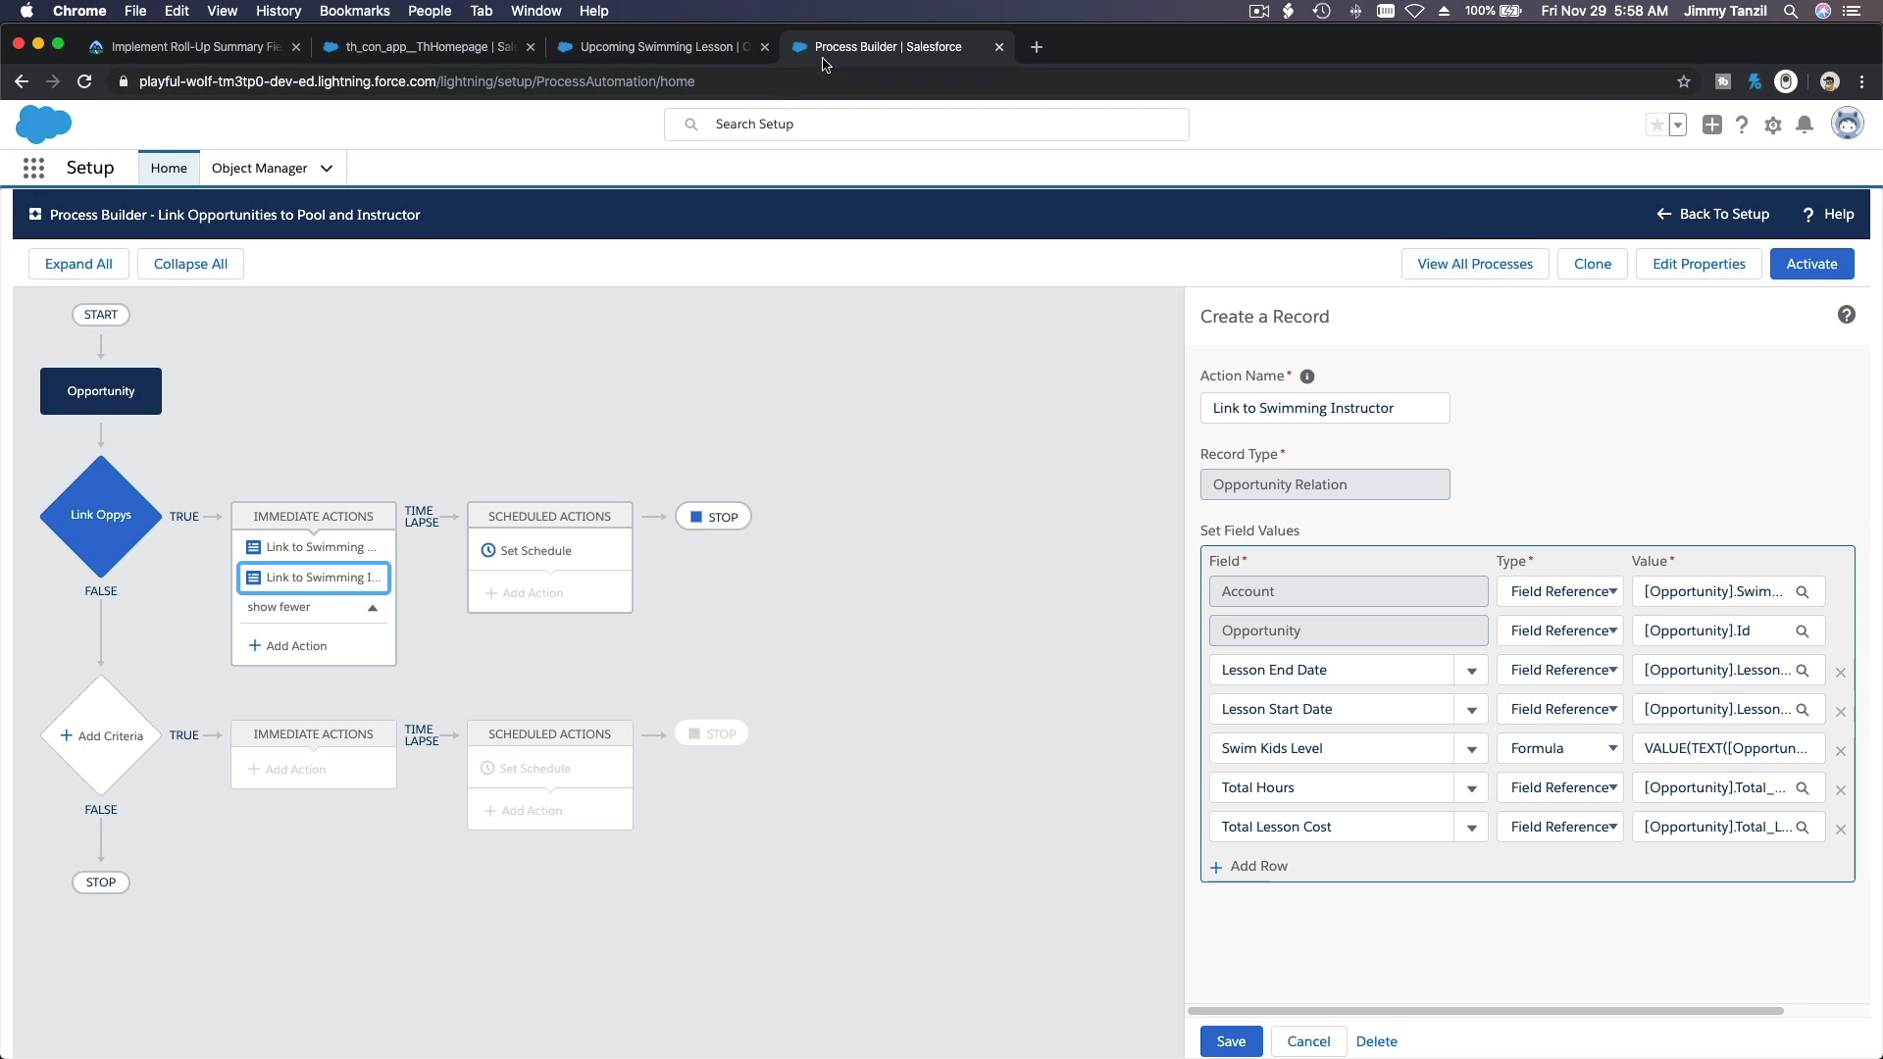
click(997, 48)
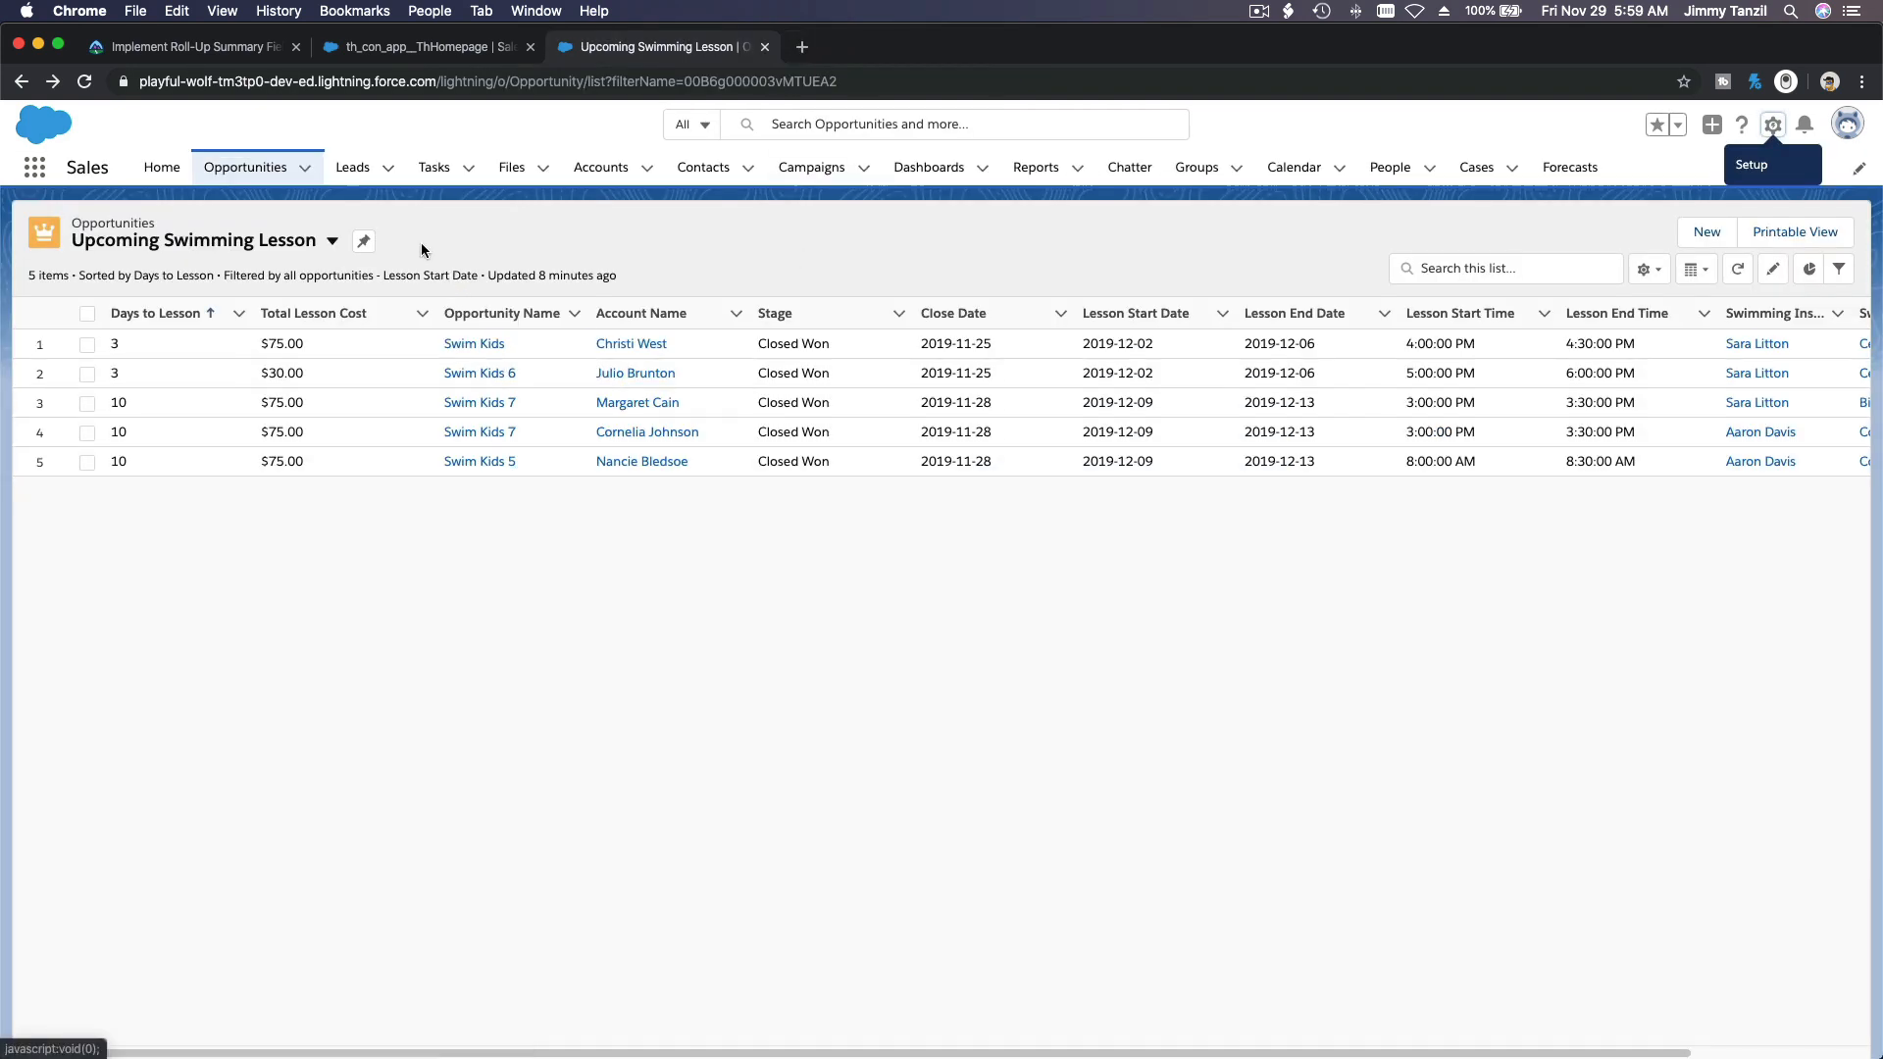
Step: Switch the Contacts list to the Students view and open the contact record of a student without a lesson
click(698, 169)
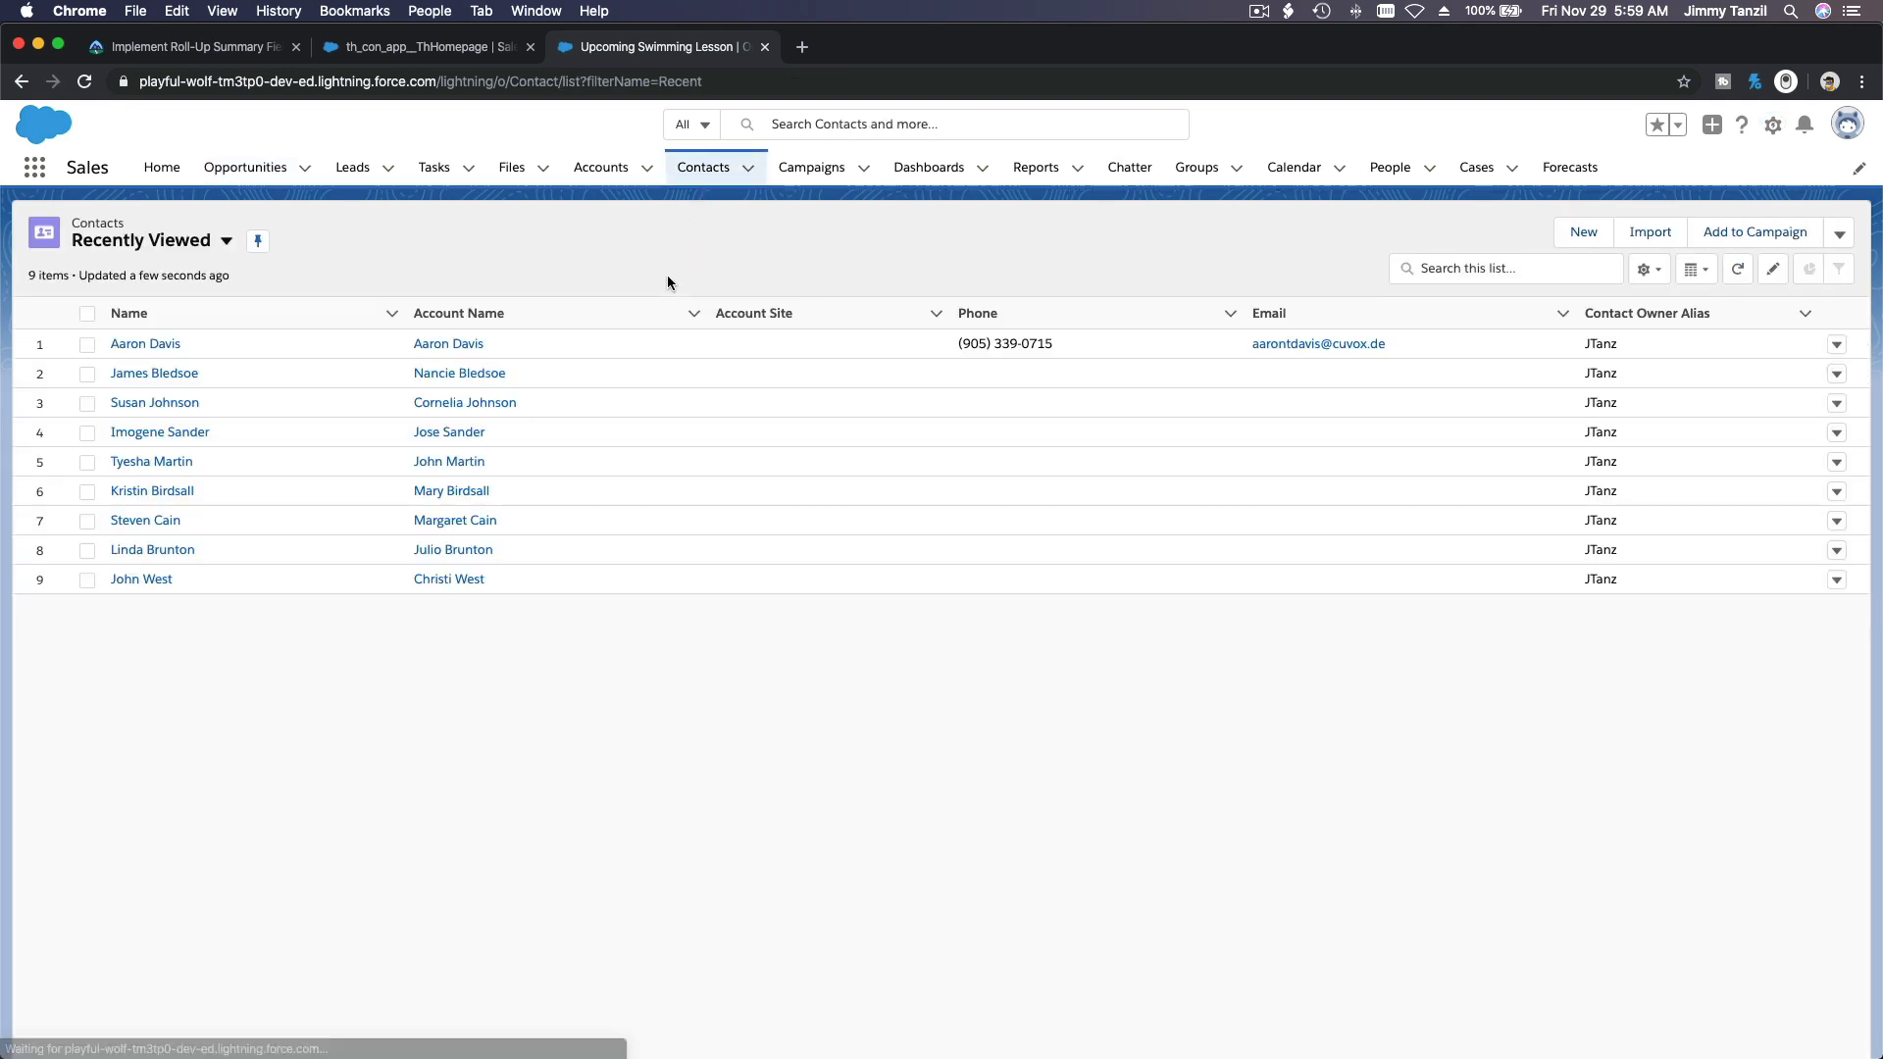
click(197, 251)
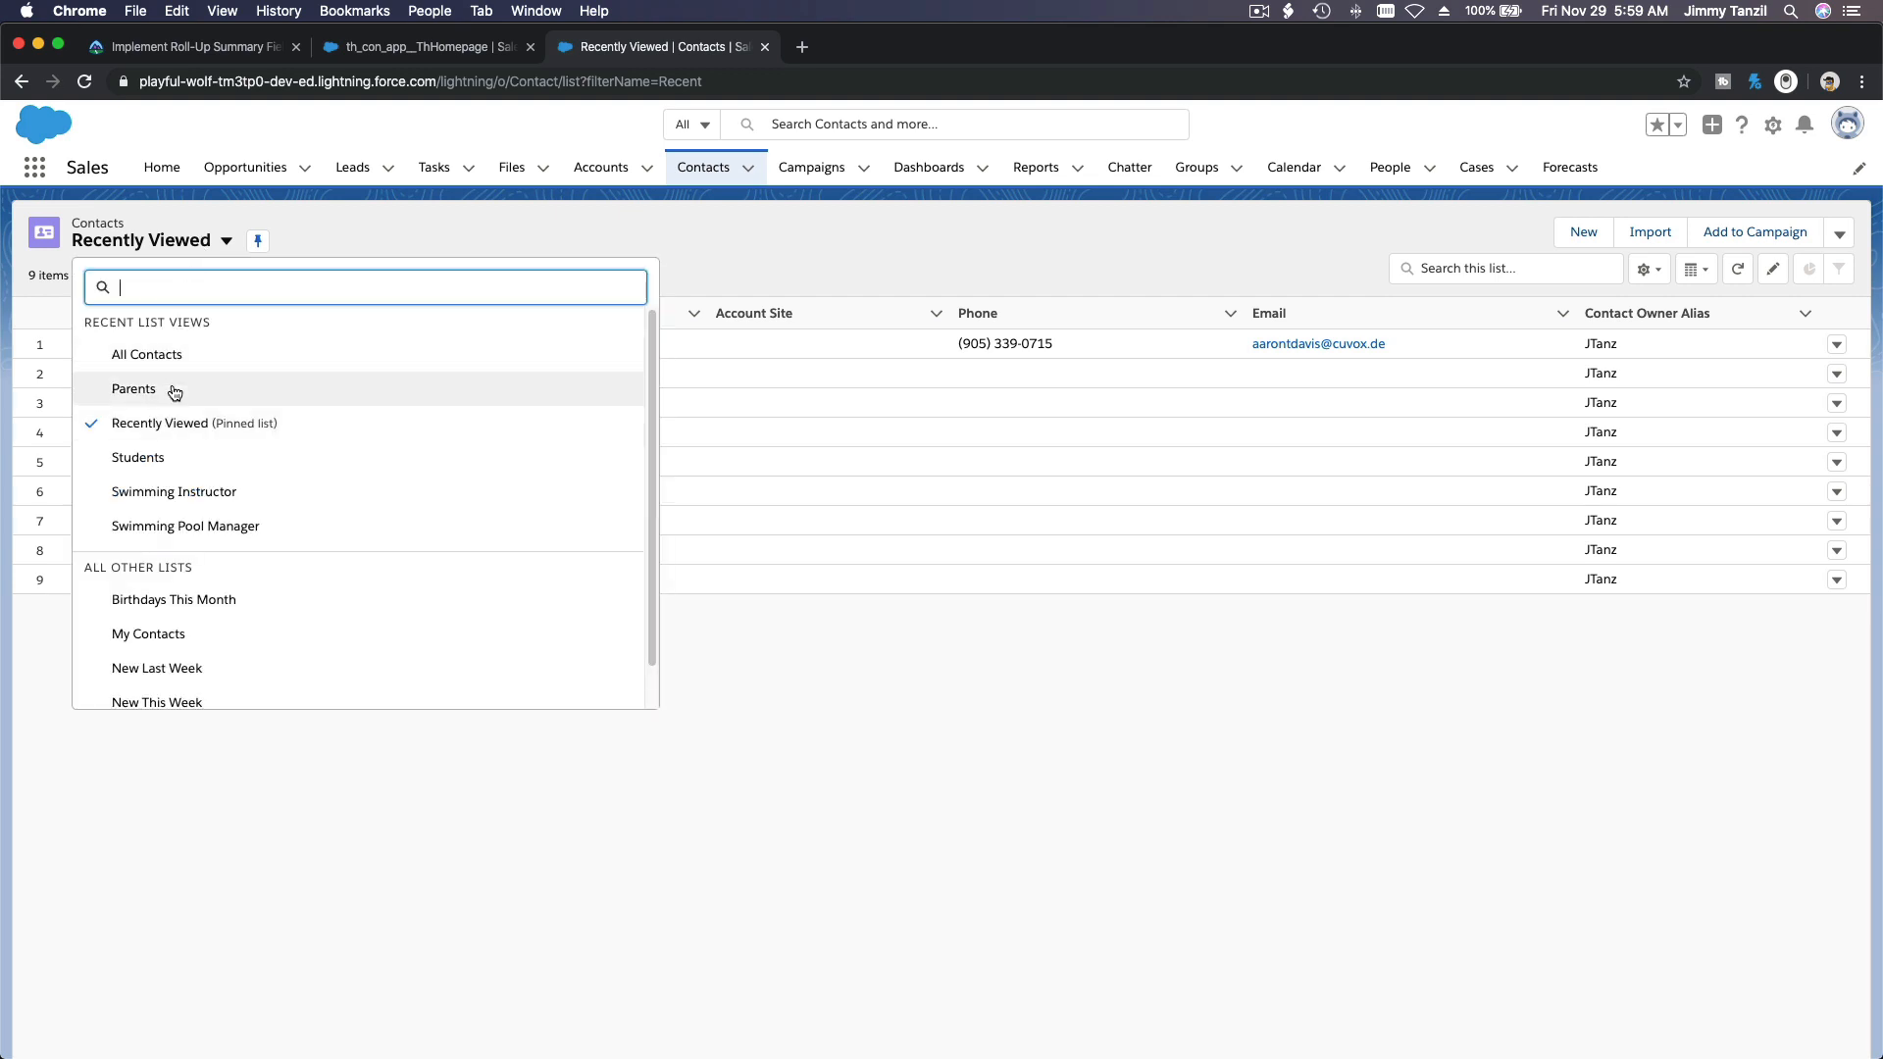
click(173, 458)
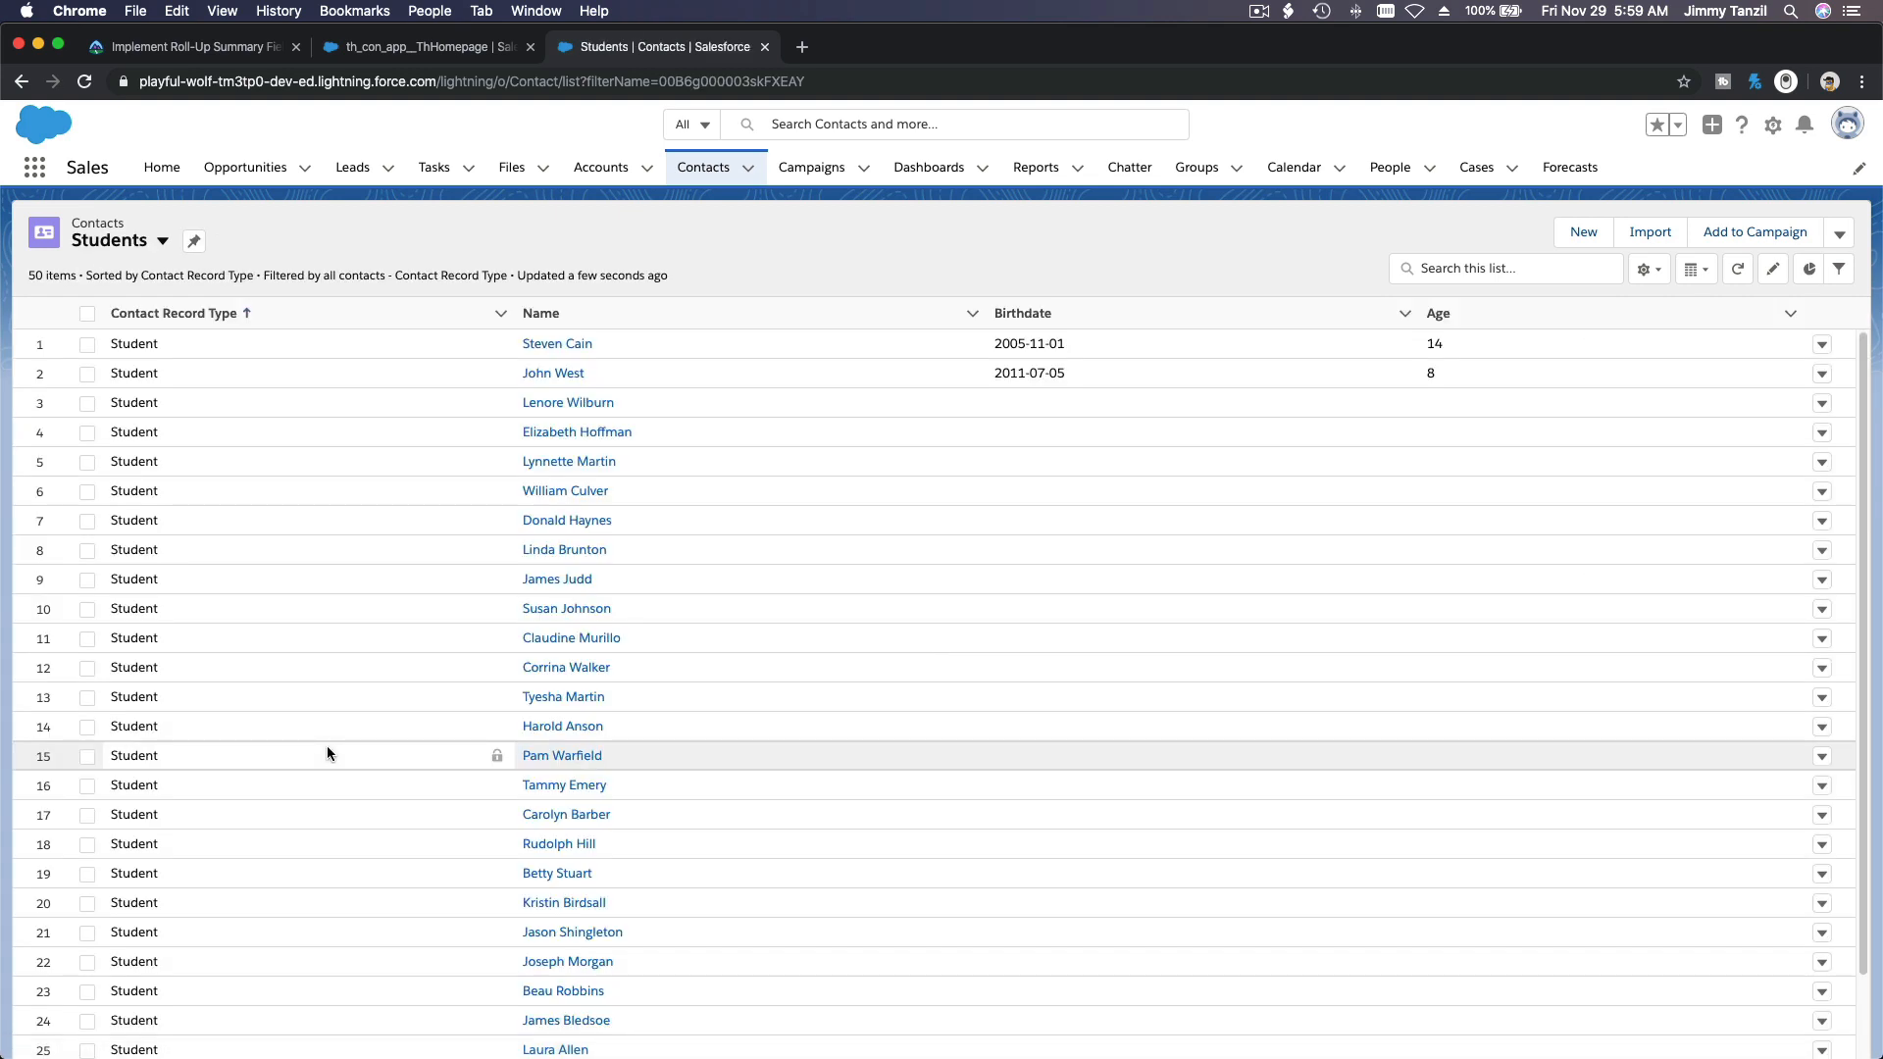
scroll(304, 586, down, 3)
scroll(304, 586, down, 5)
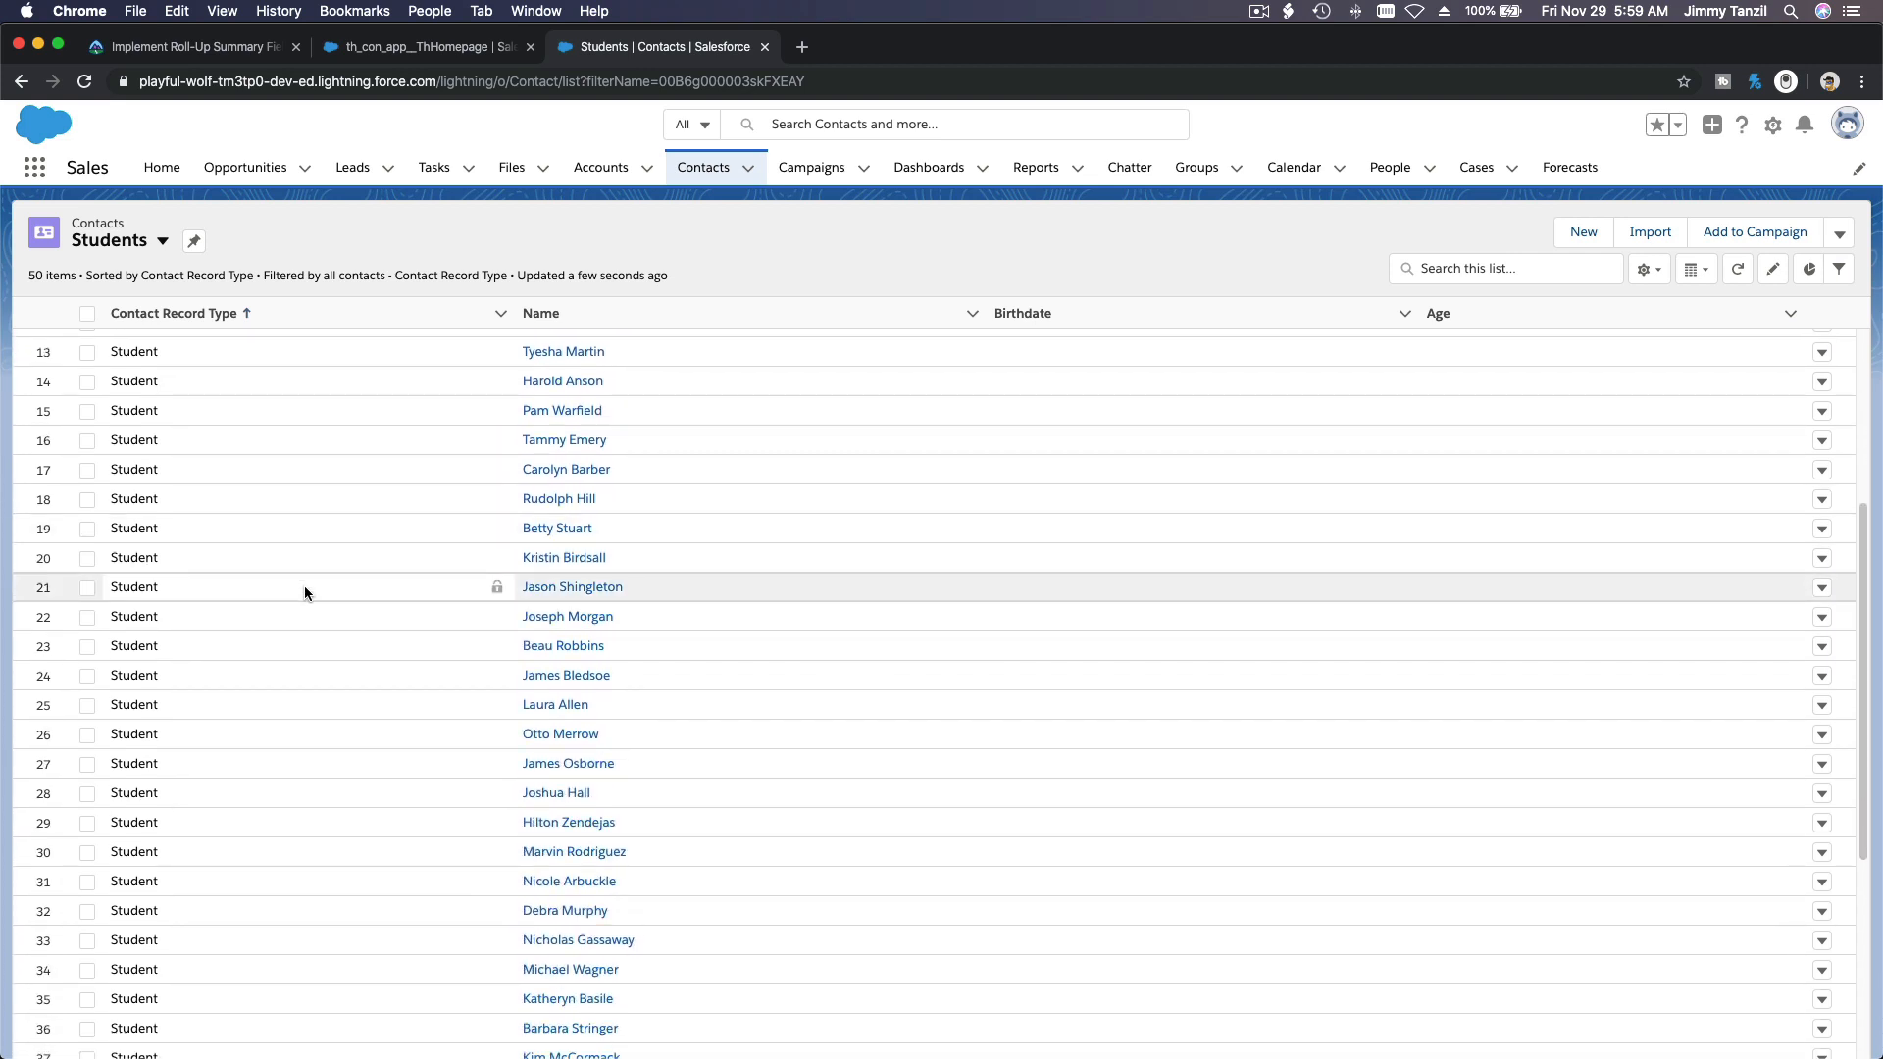
scroll(304, 585, down, 2)
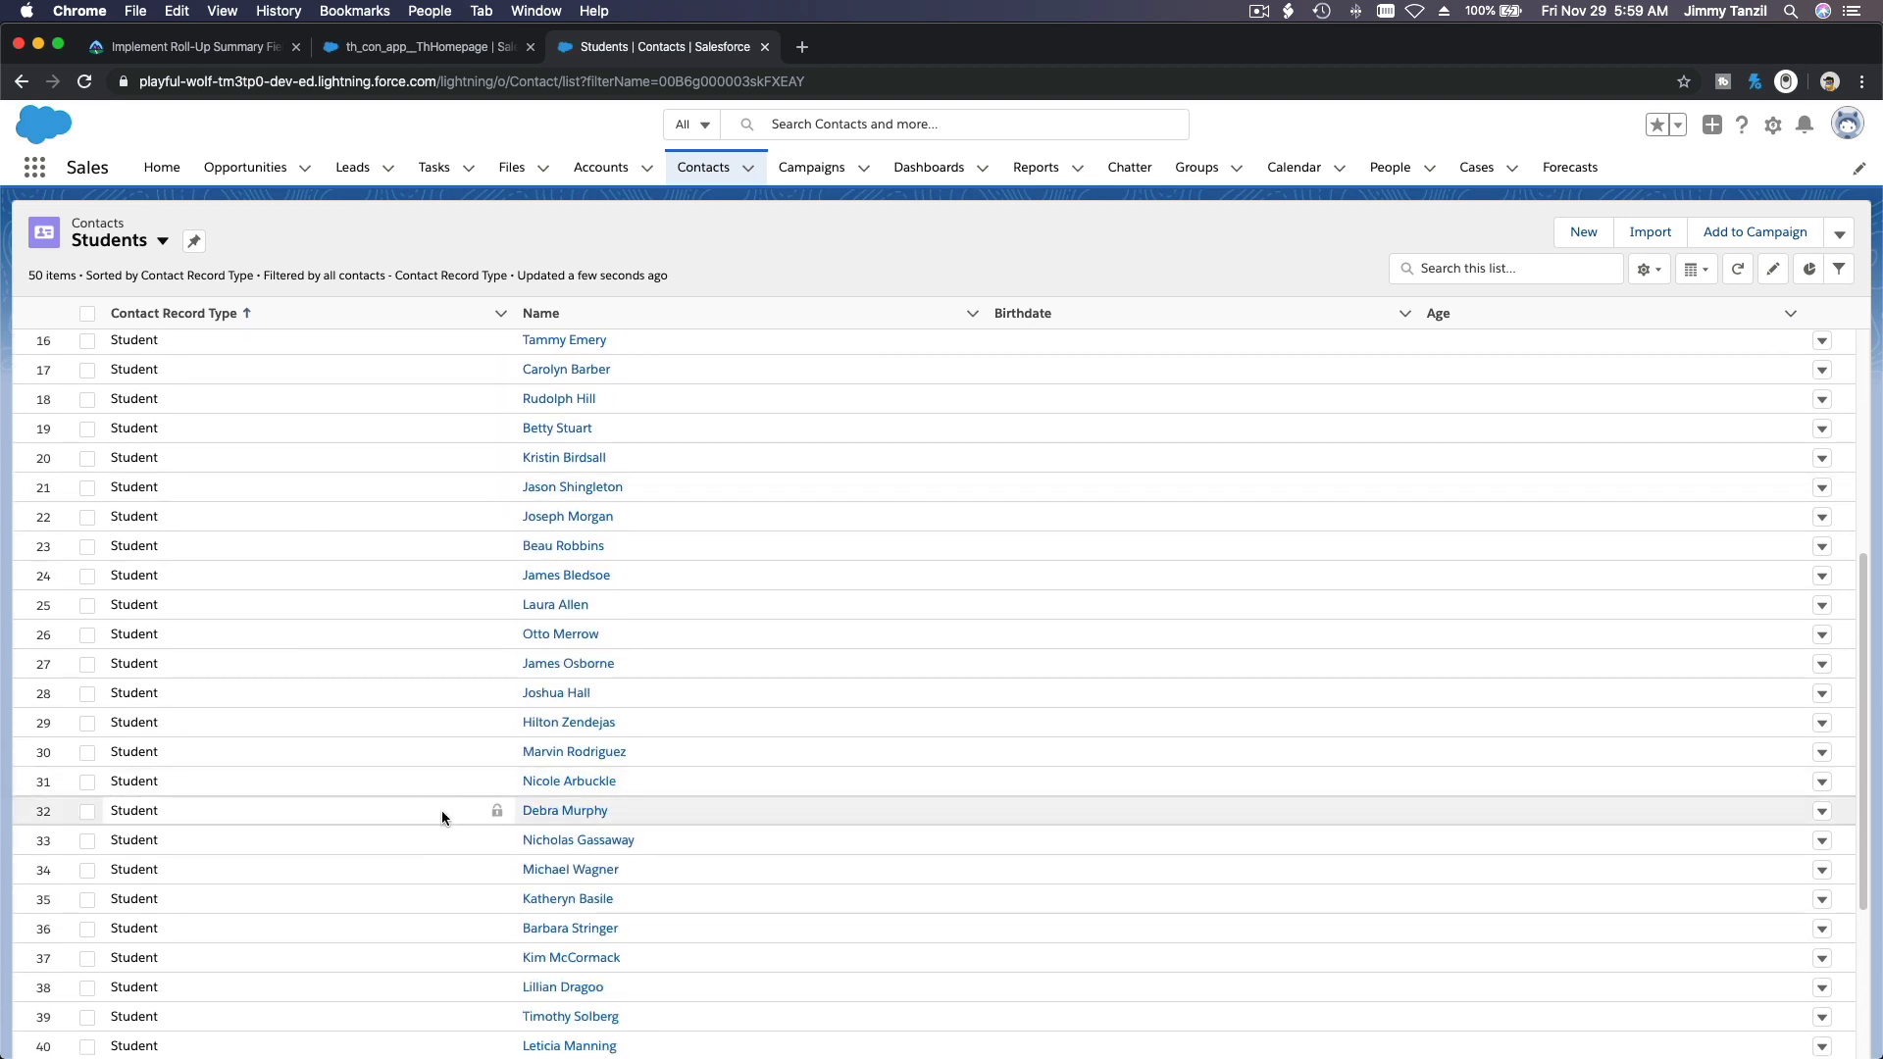
click(537, 872)
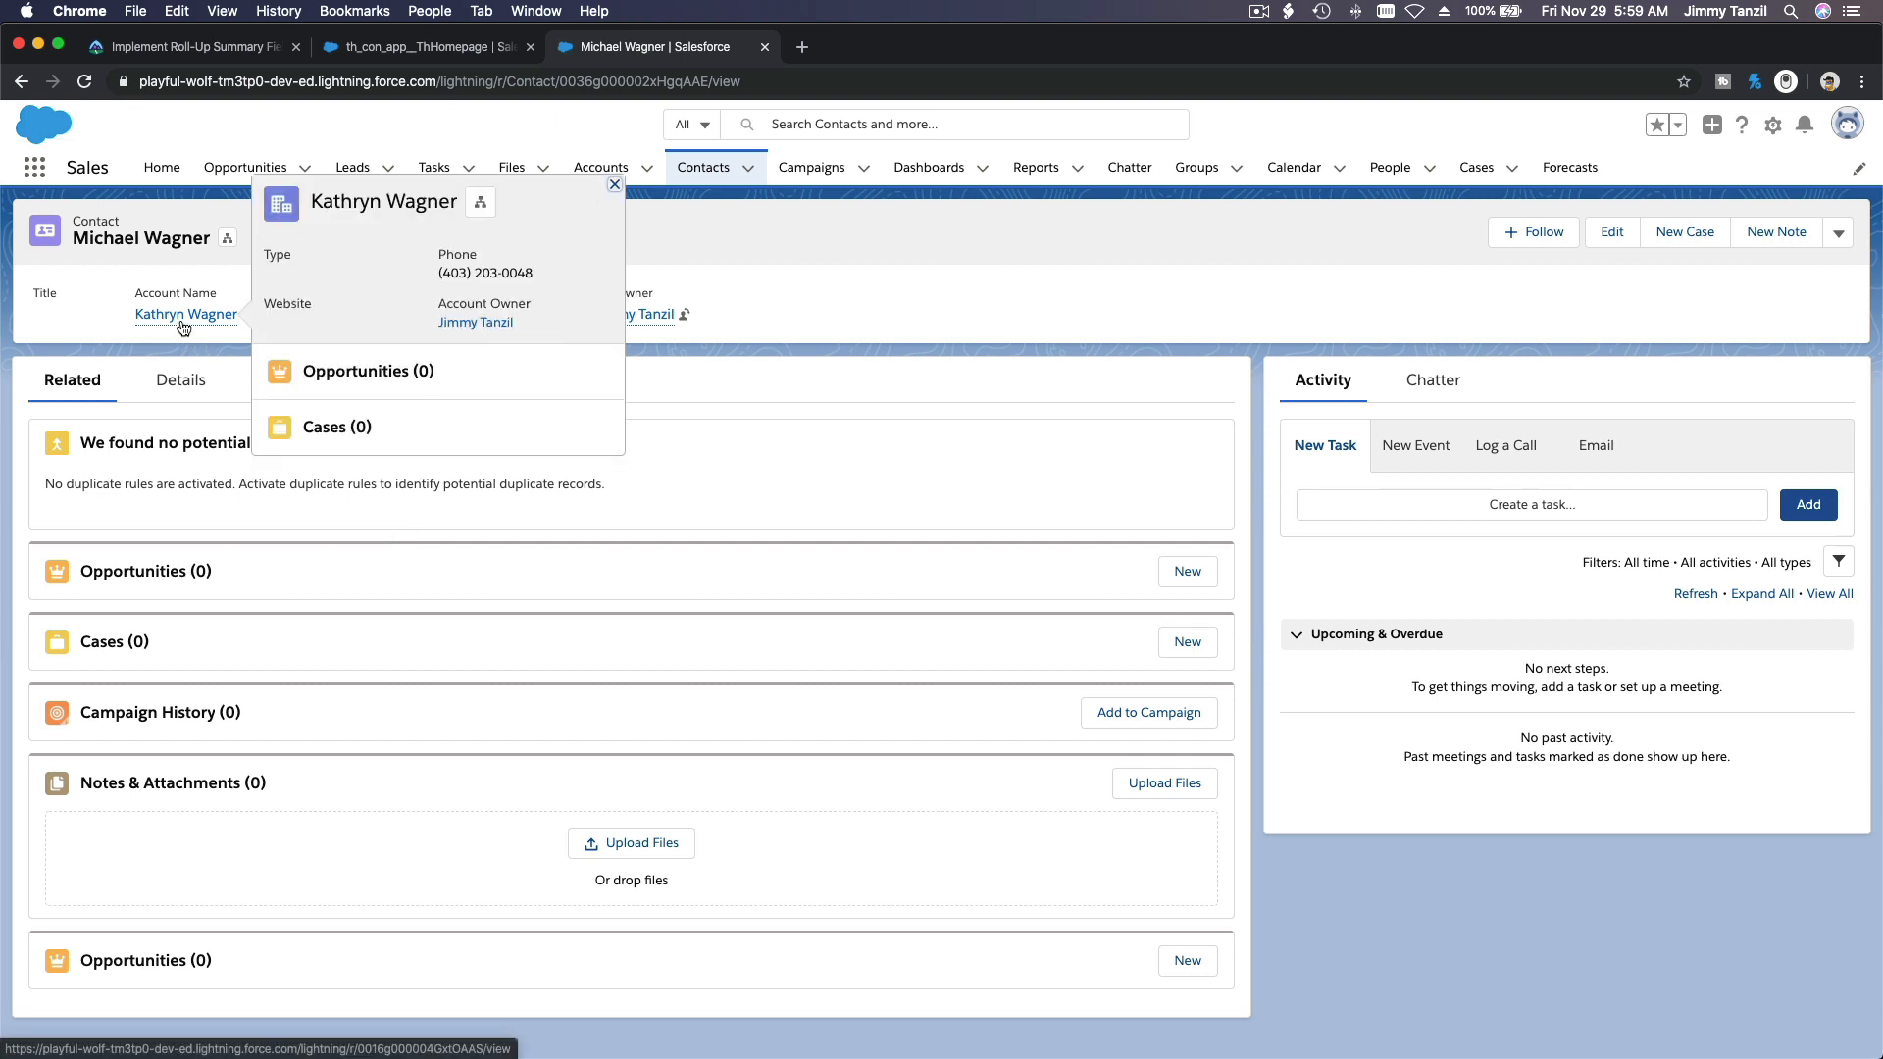
Step: Check the student's contact details and start a new opportunity from the record's related Opportunities
click(192, 395)
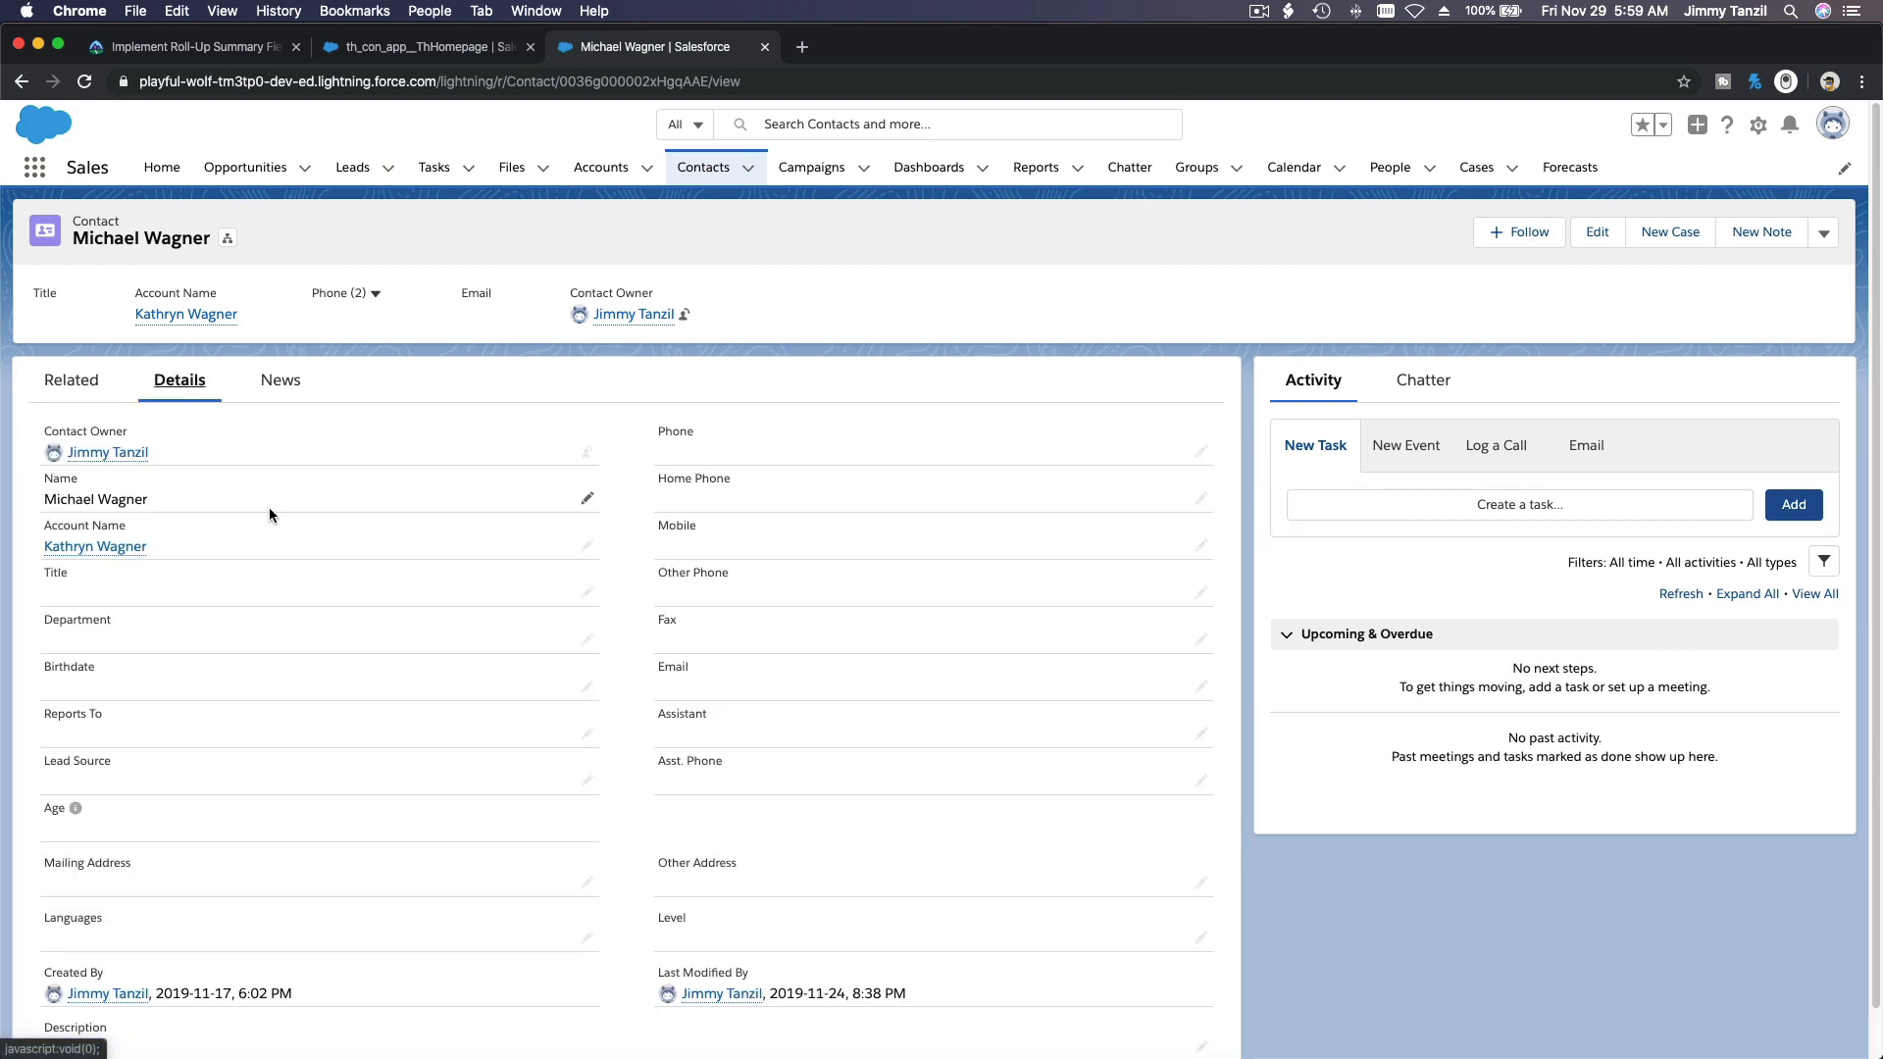
scroll(269, 508, down, 1)
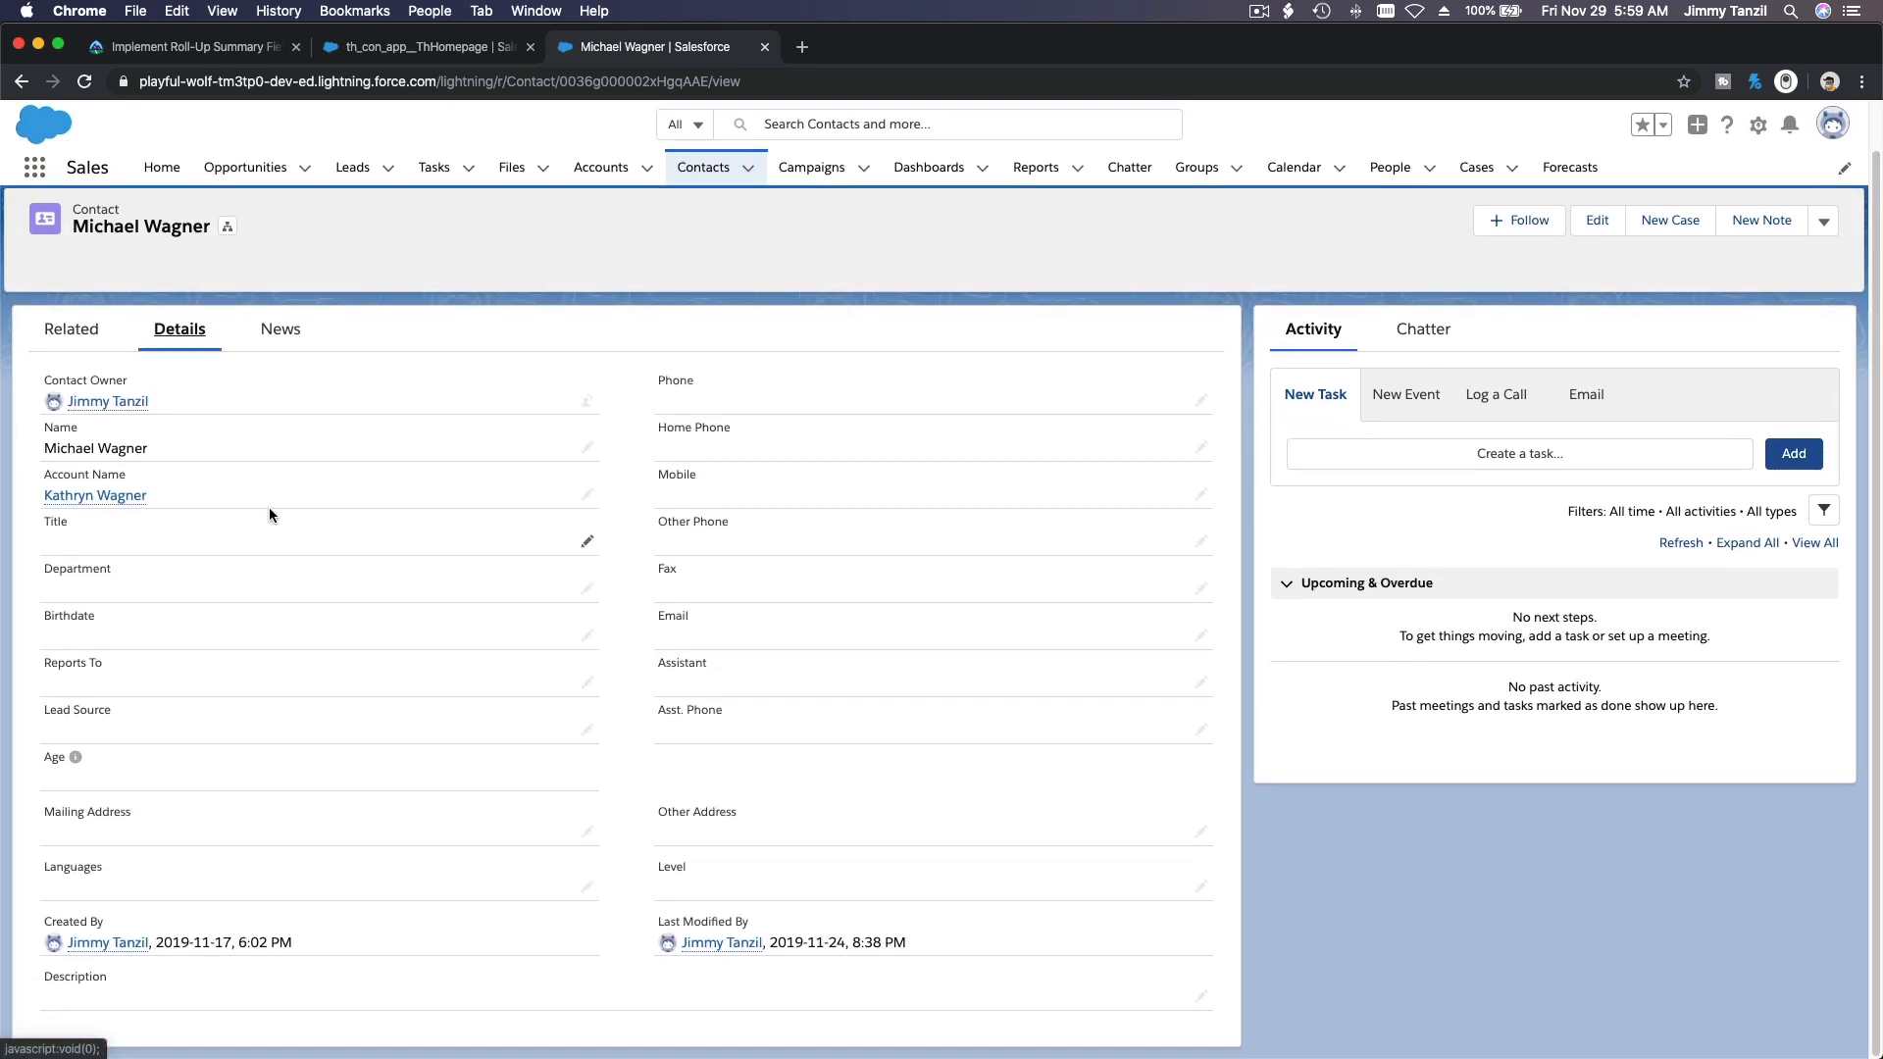
scroll(269, 508, up, 1)
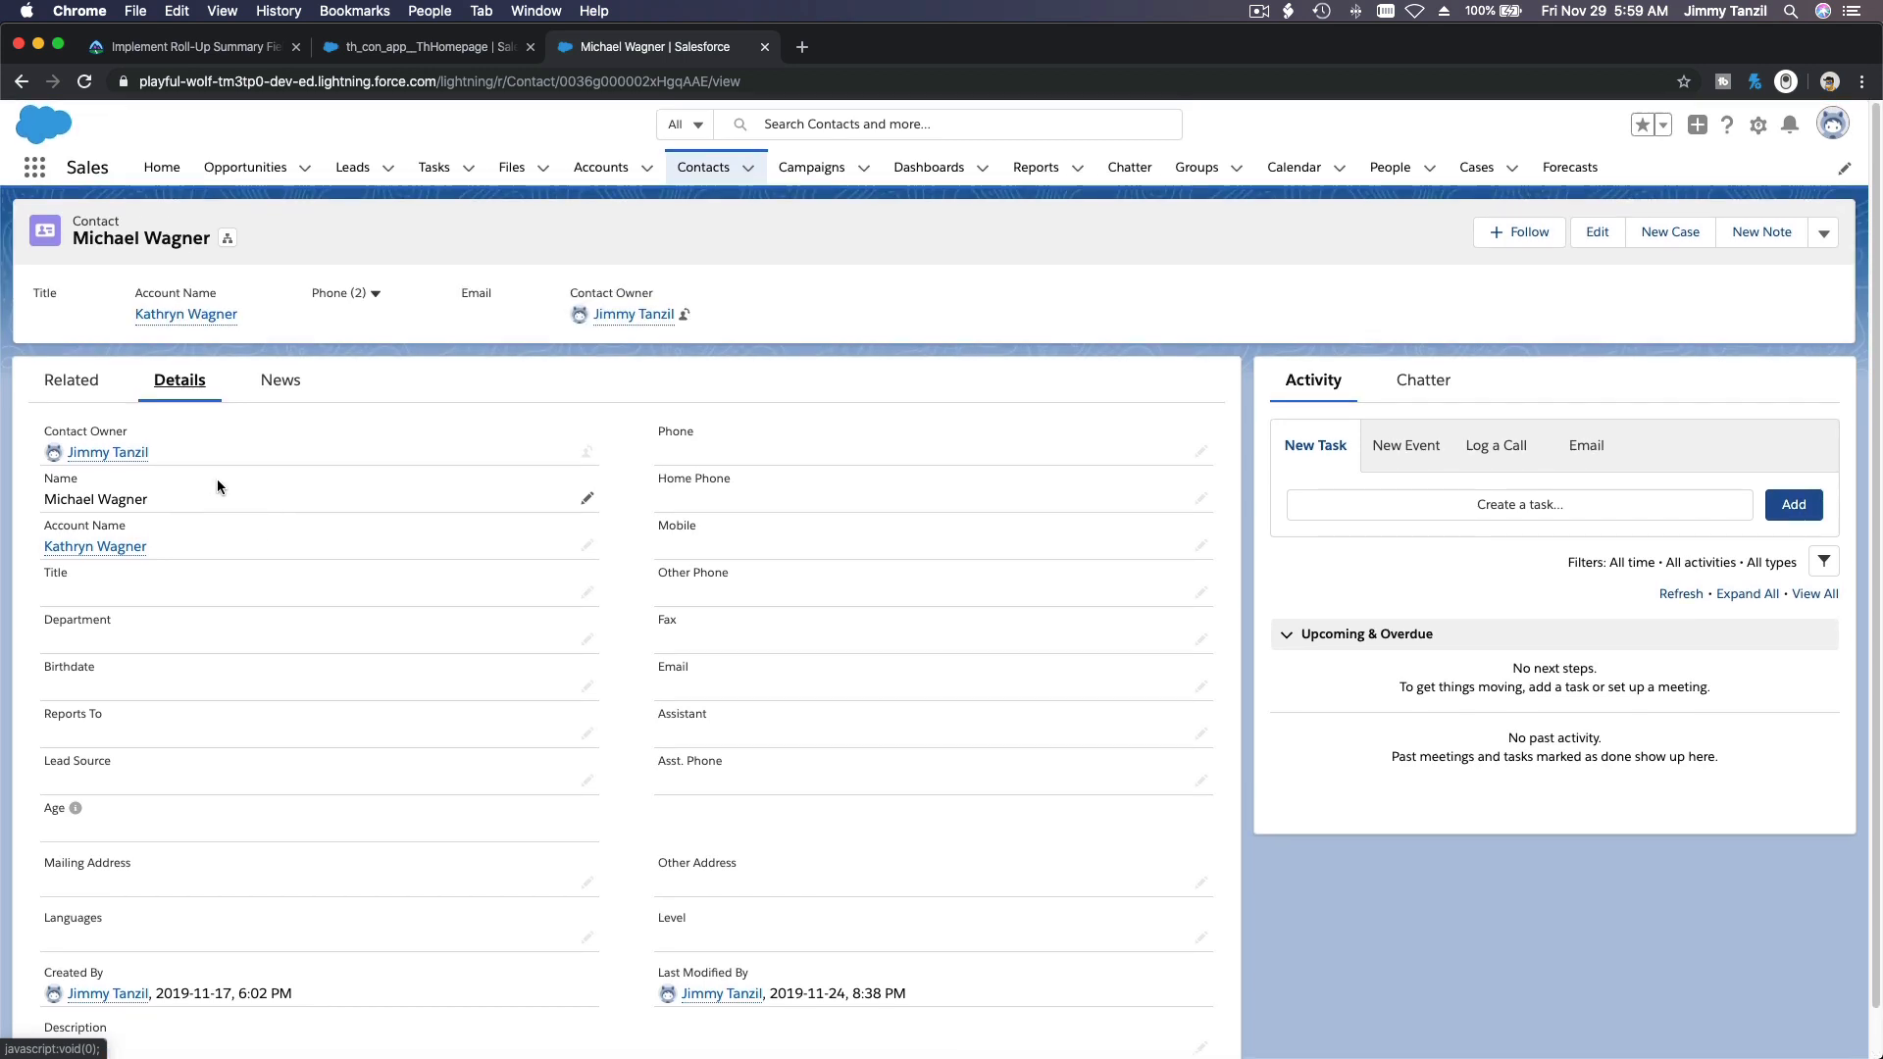
click(87, 399)
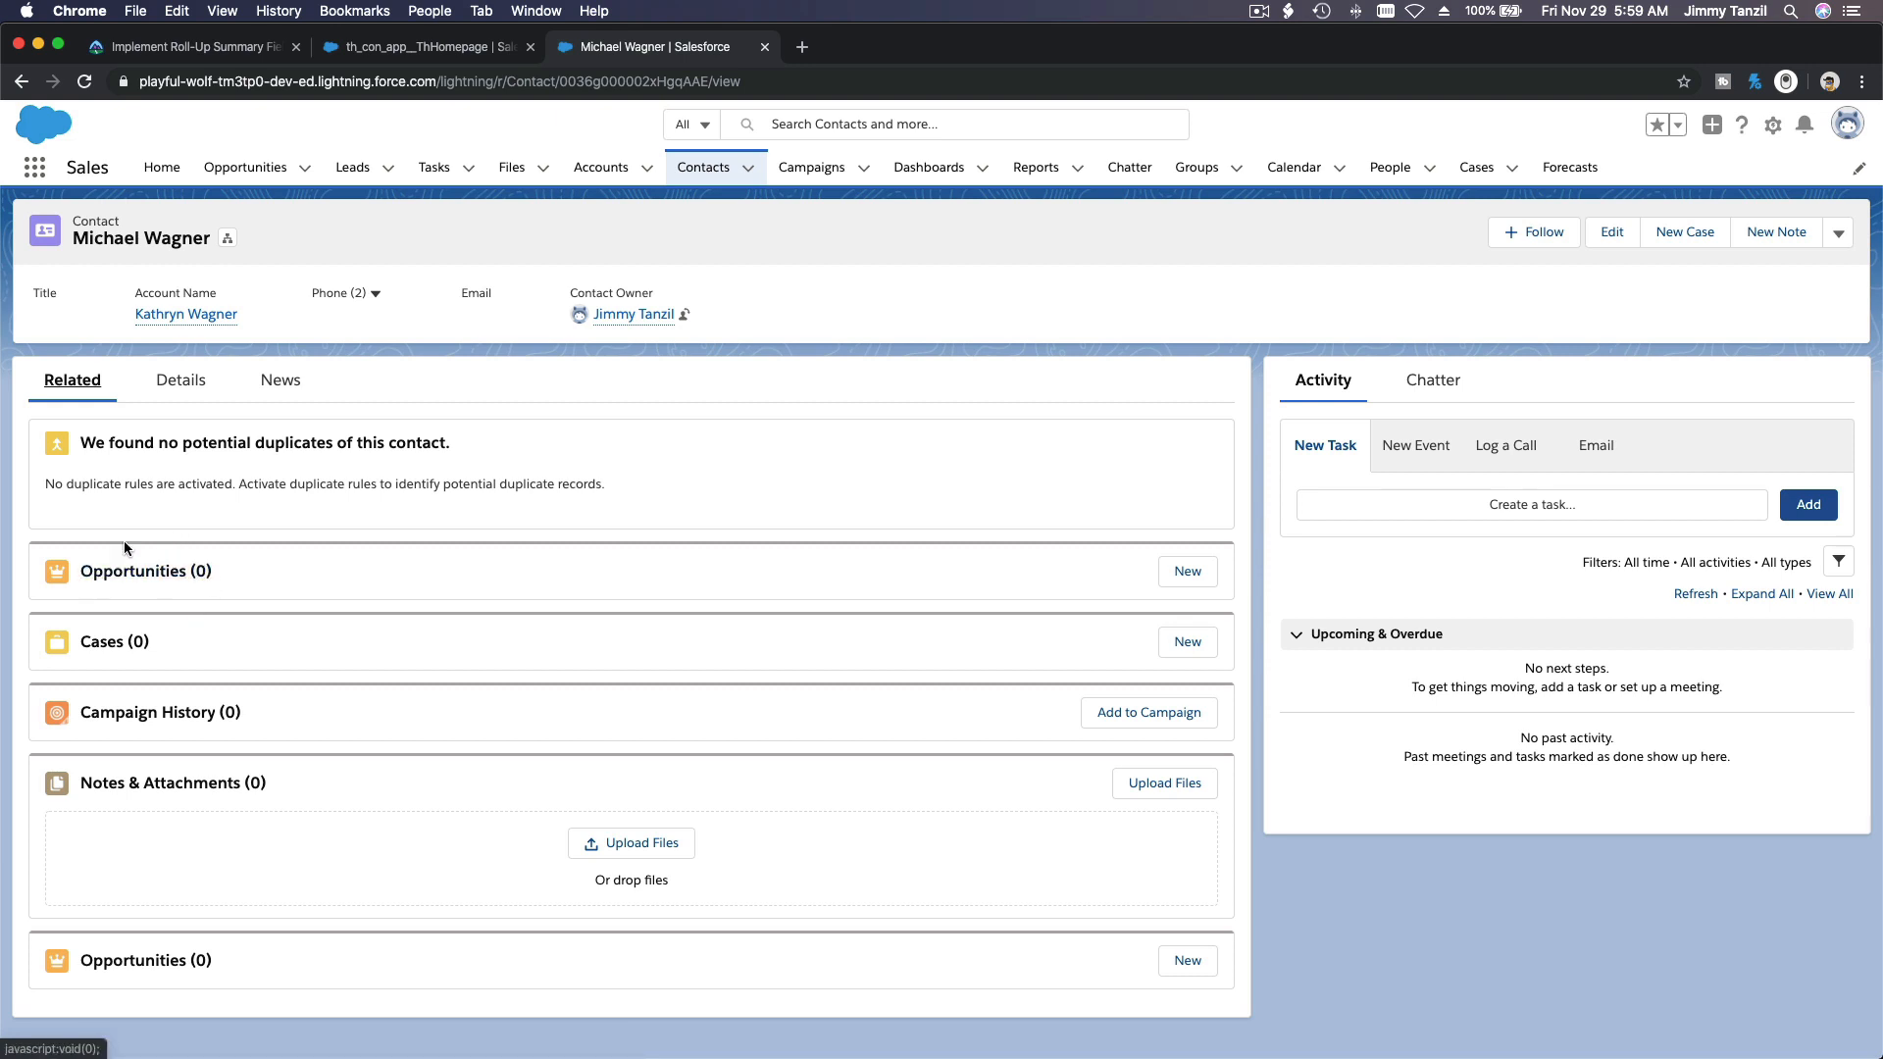
click(1188, 572)
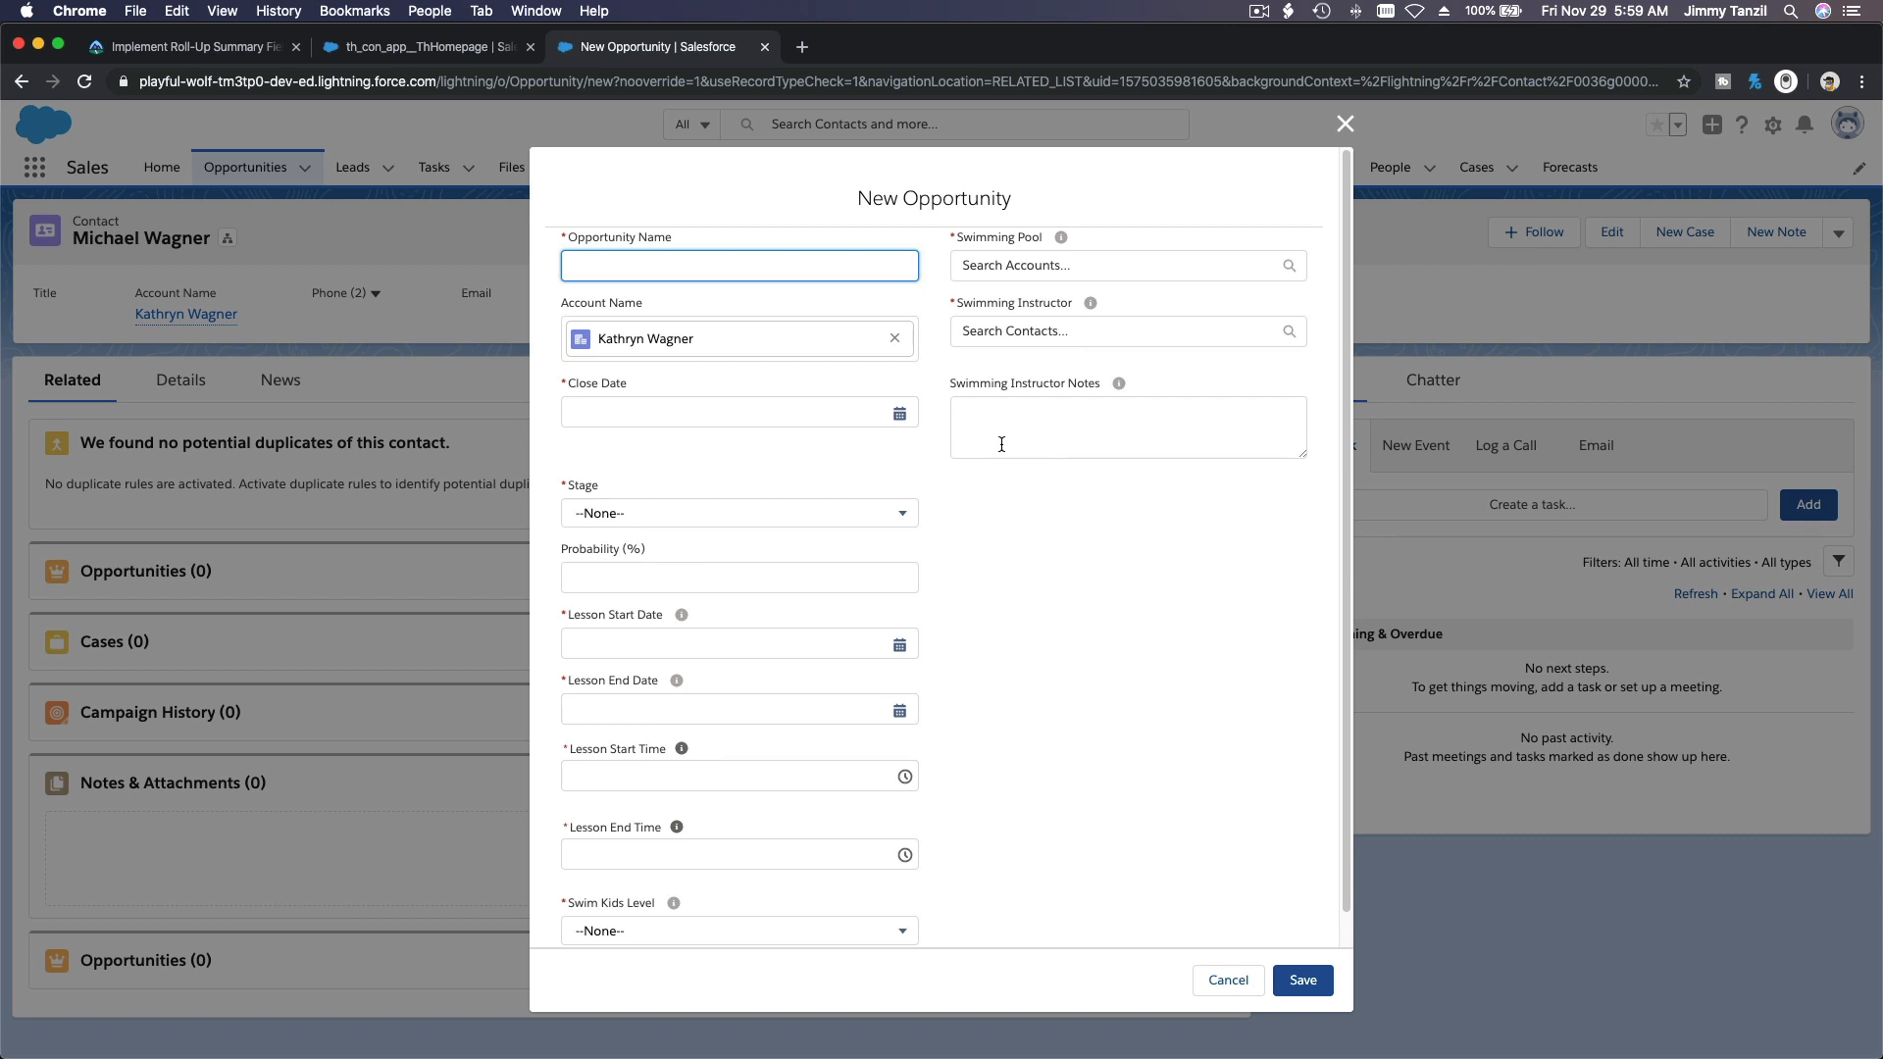
Step: Name the opportunity Swim Kids 1, with close date 2019-11-29 and stage Closed Won
text(Swim Kids 1)
click(796, 413)
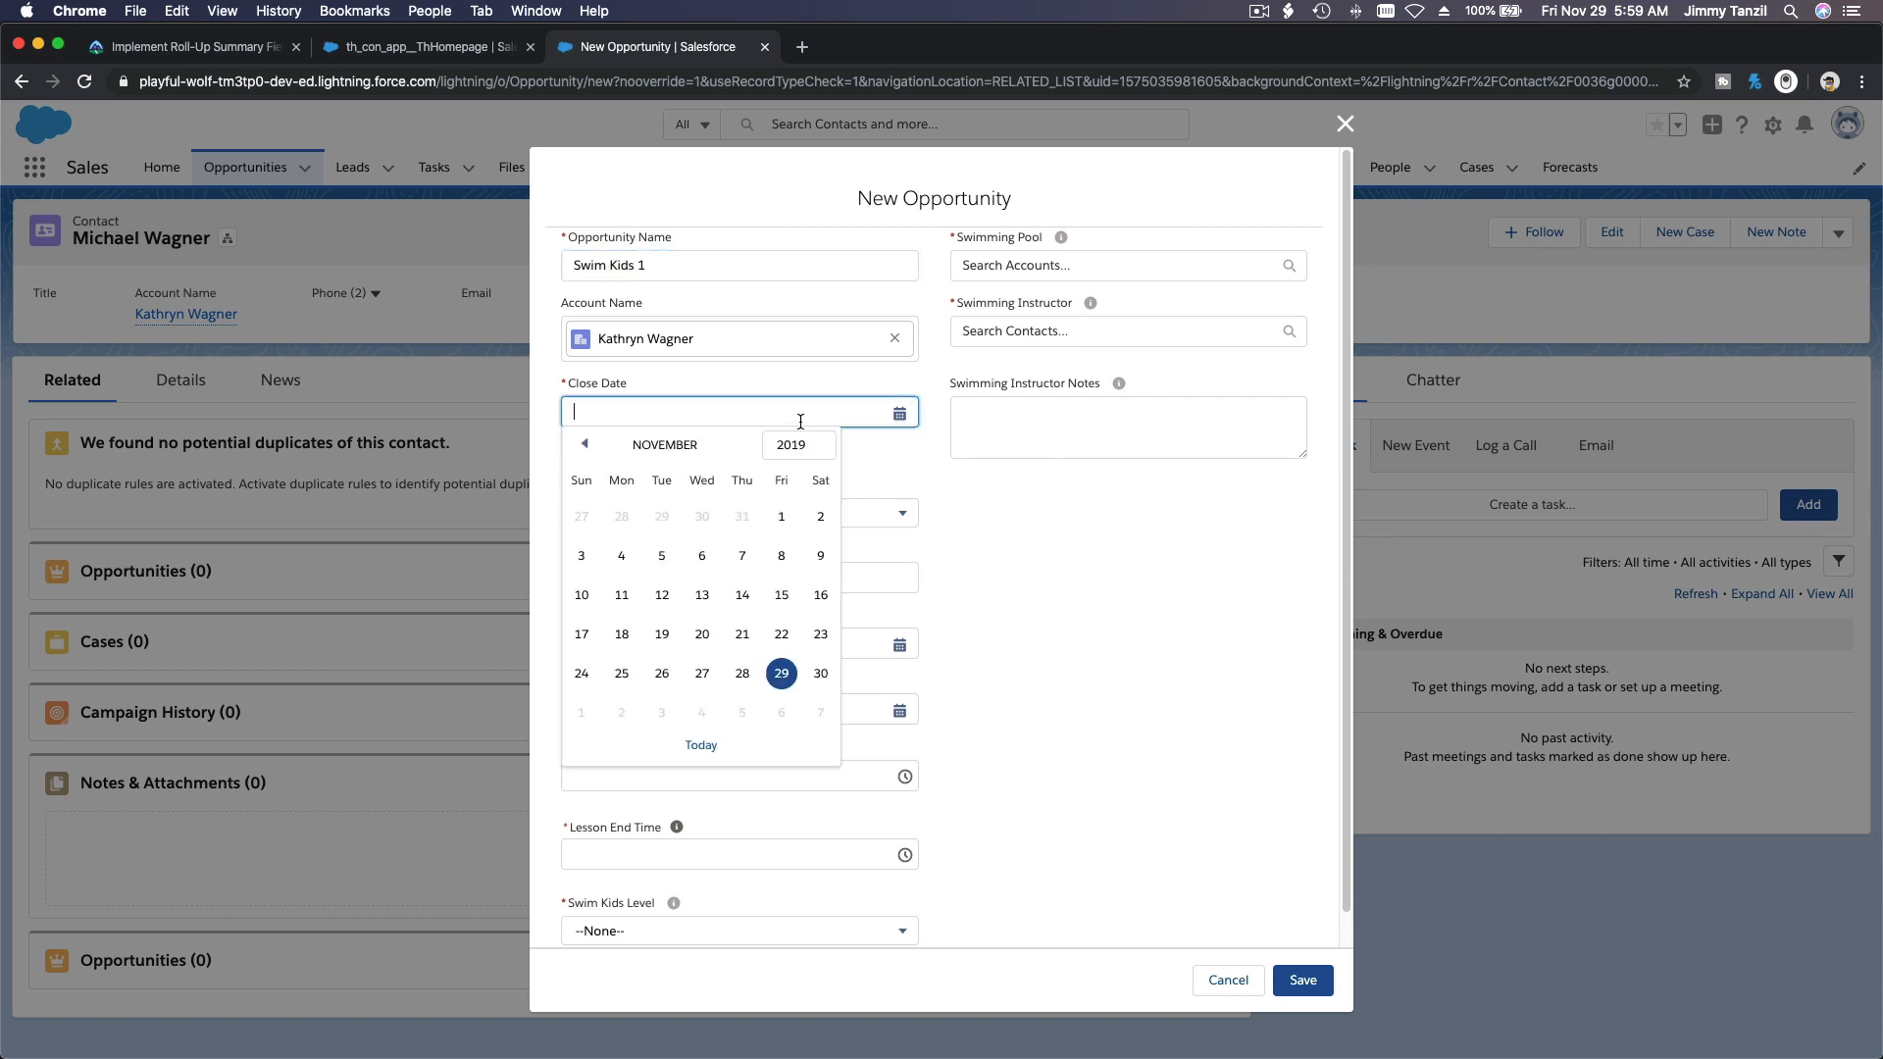
click(782, 672)
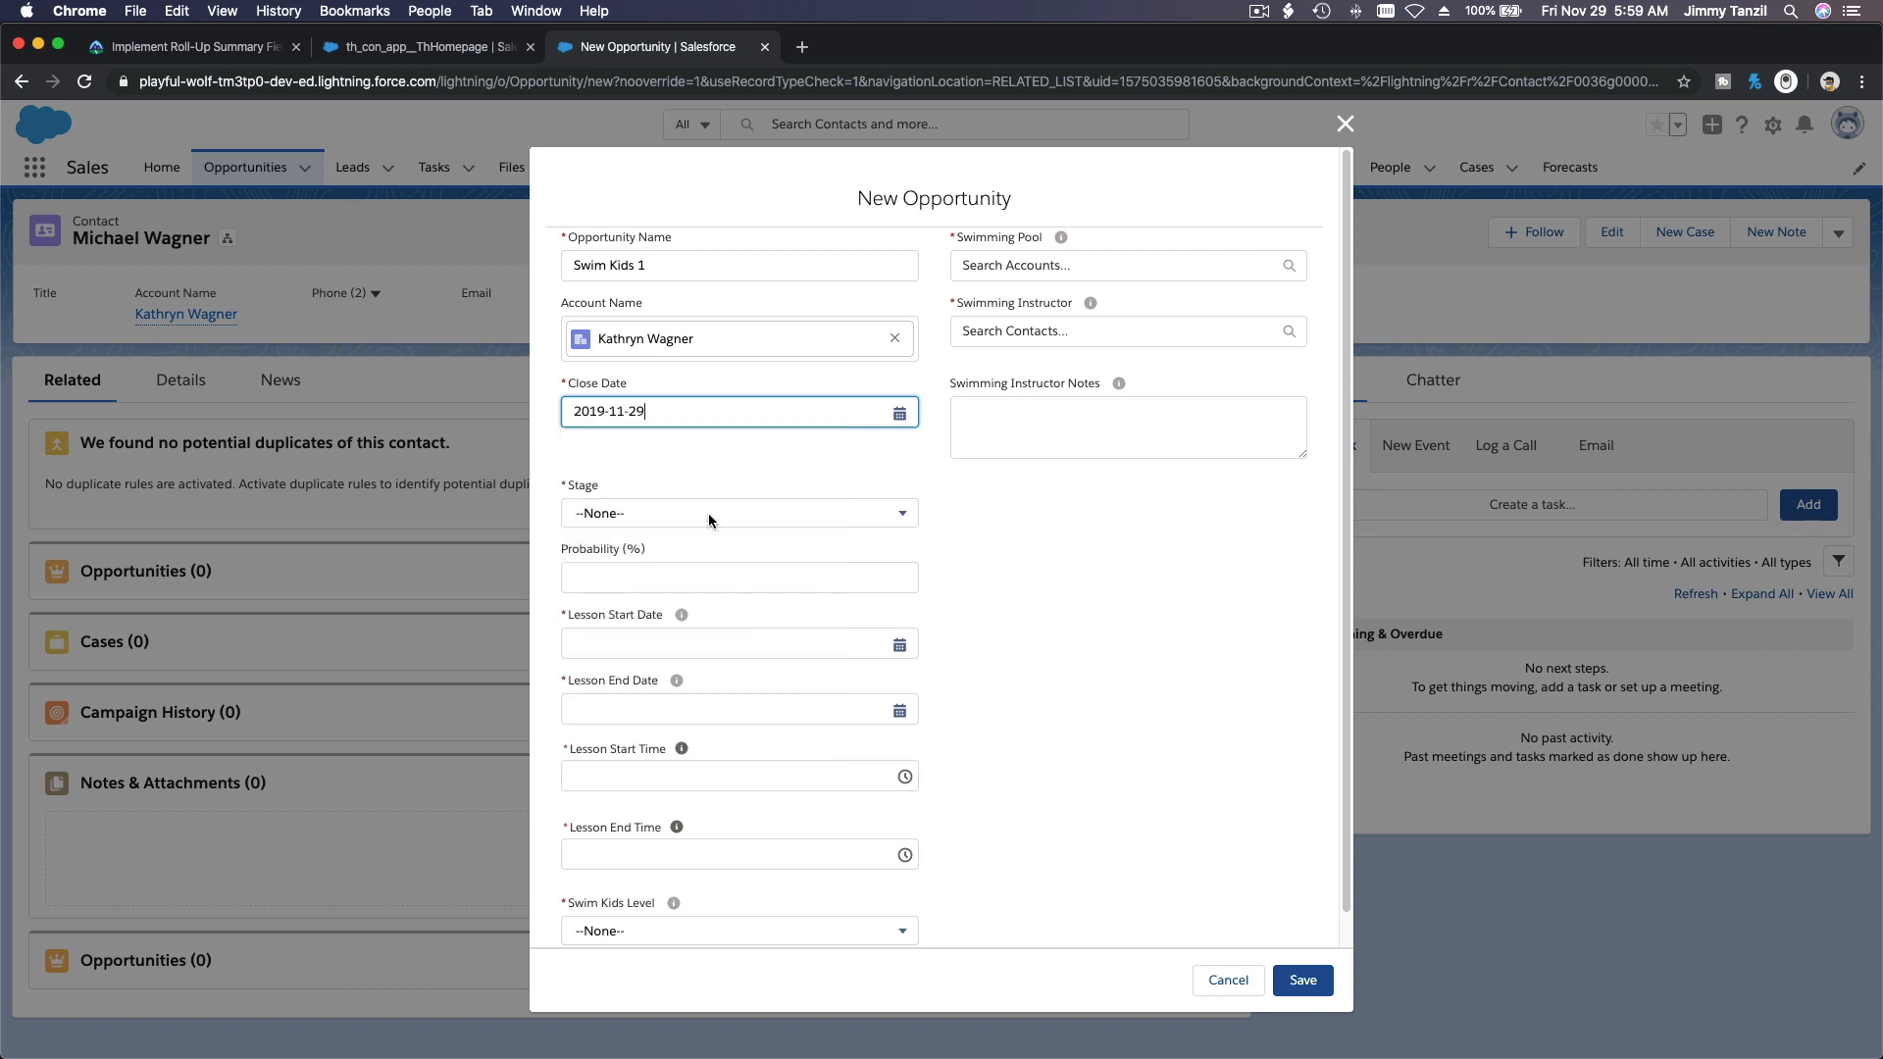
click(697, 520)
scroll(711, 628, down, 4)
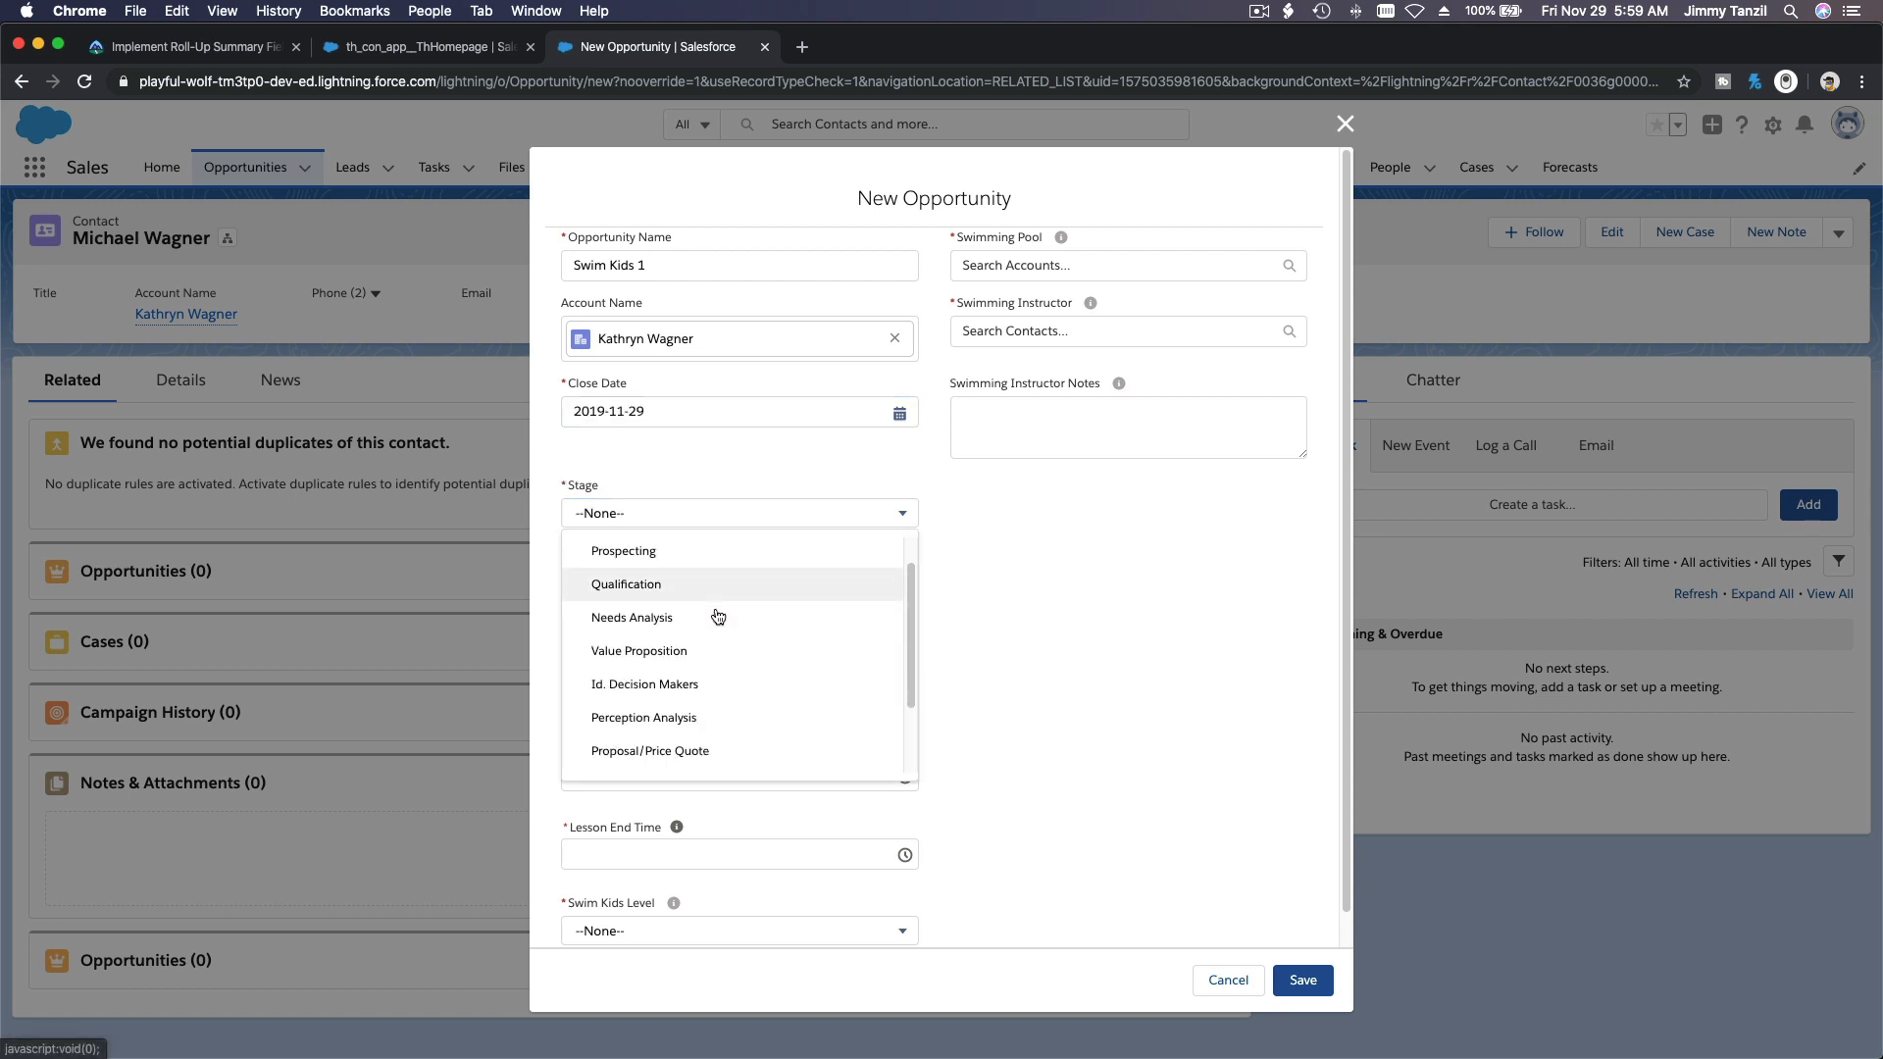
click(702, 723)
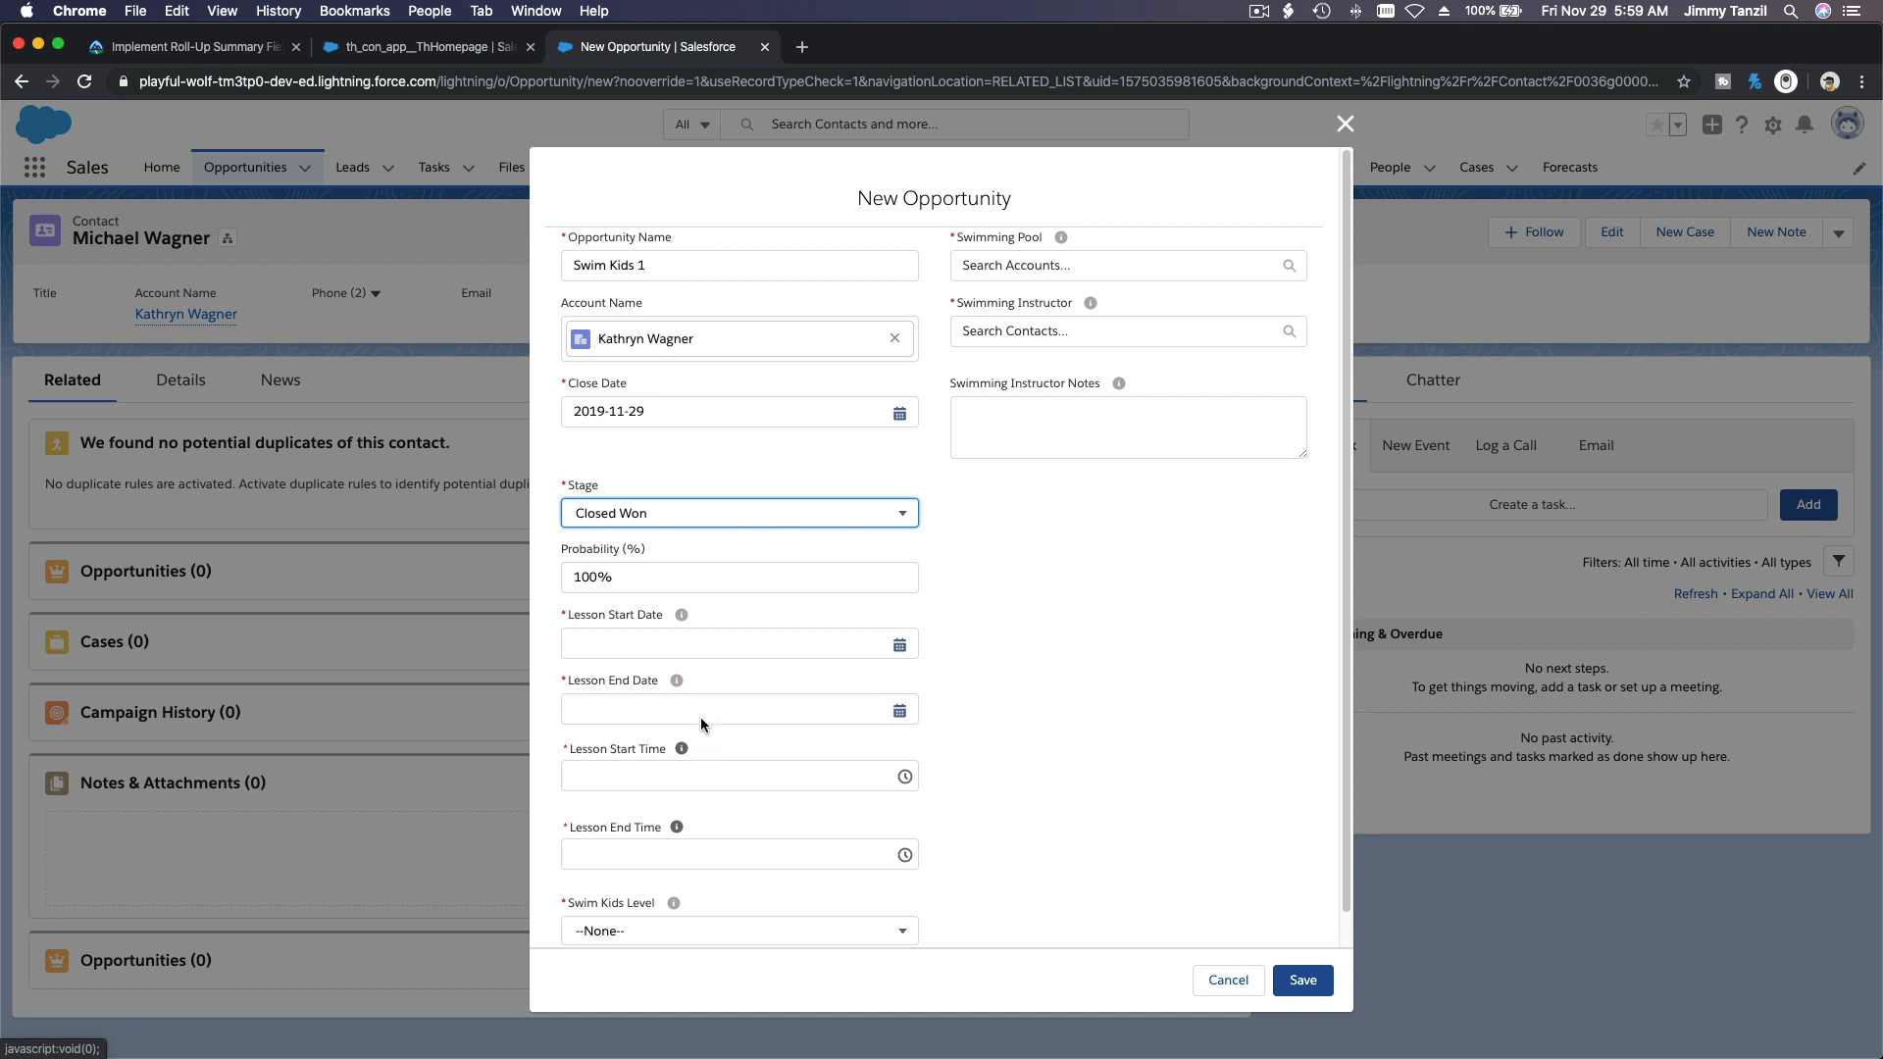
Step: Set the Lesson Start Date to 2019-12-02 and the Lesson End Date to 2019-12-06
scroll(1014, 655, down, 1)
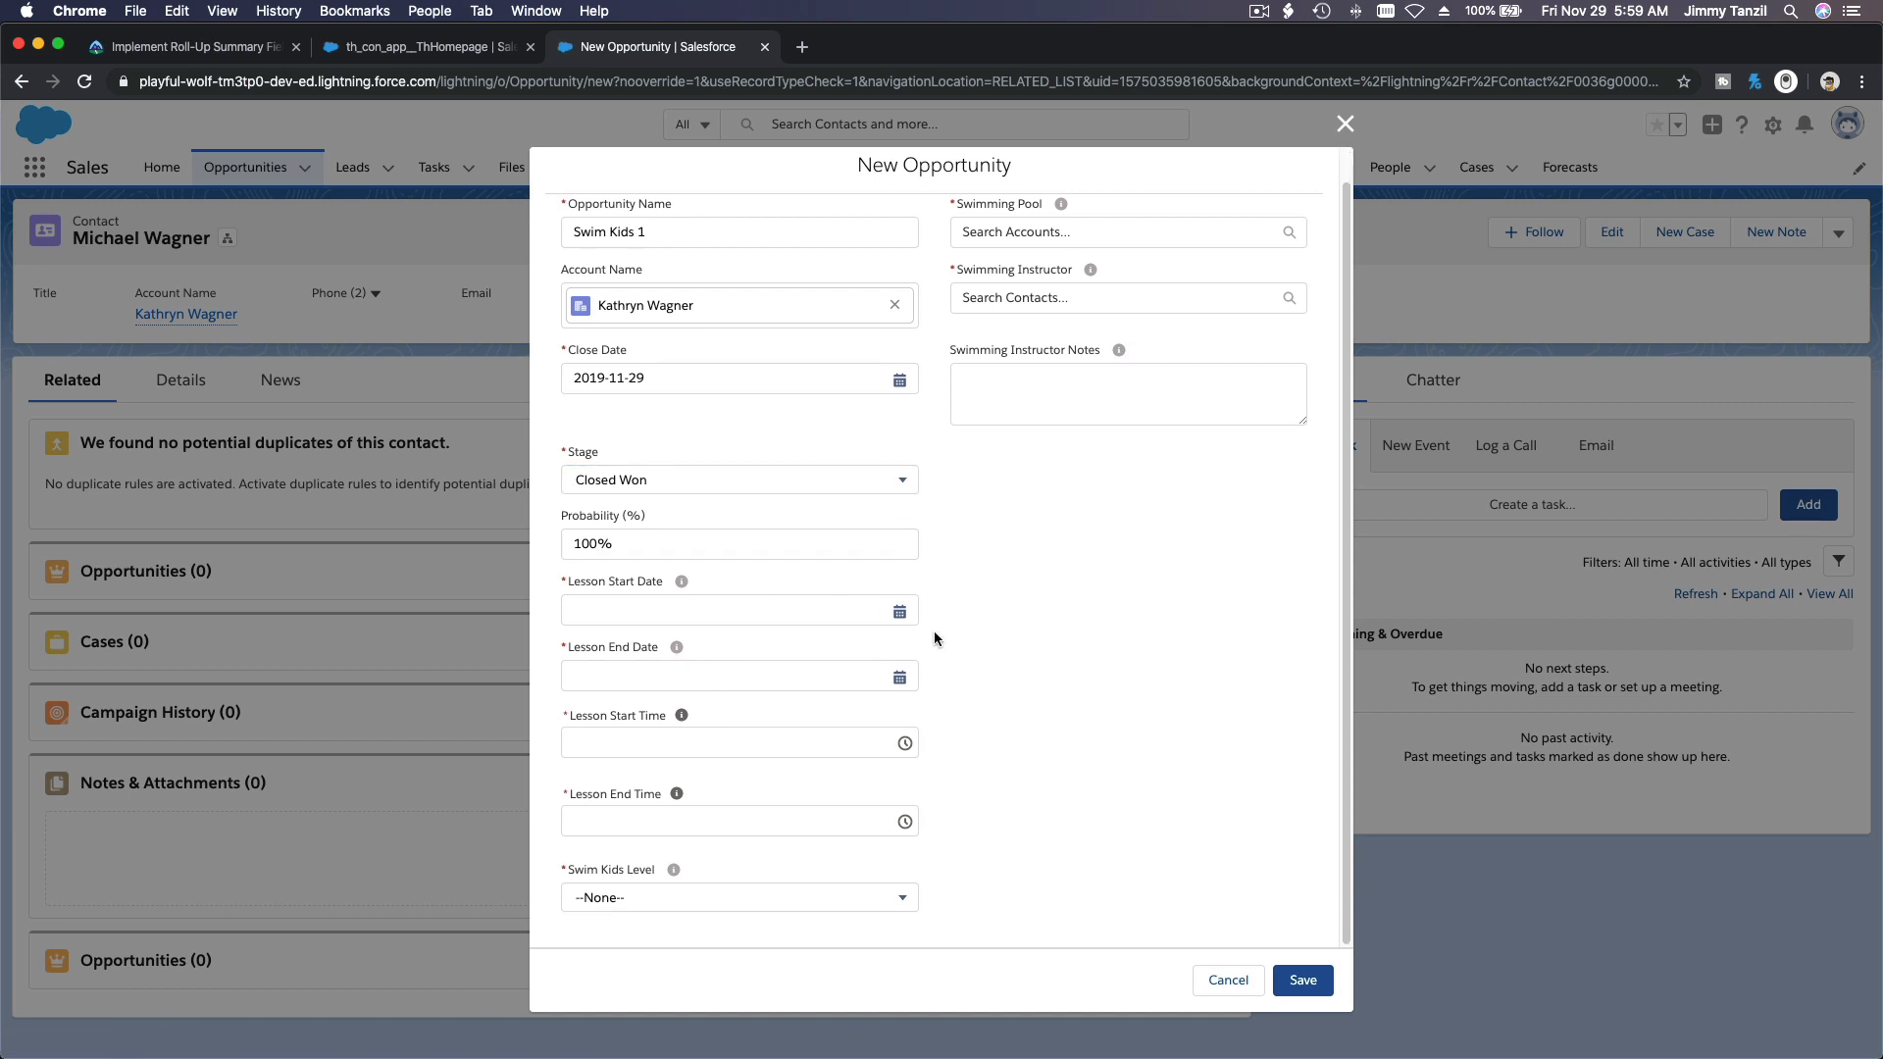
click(873, 611)
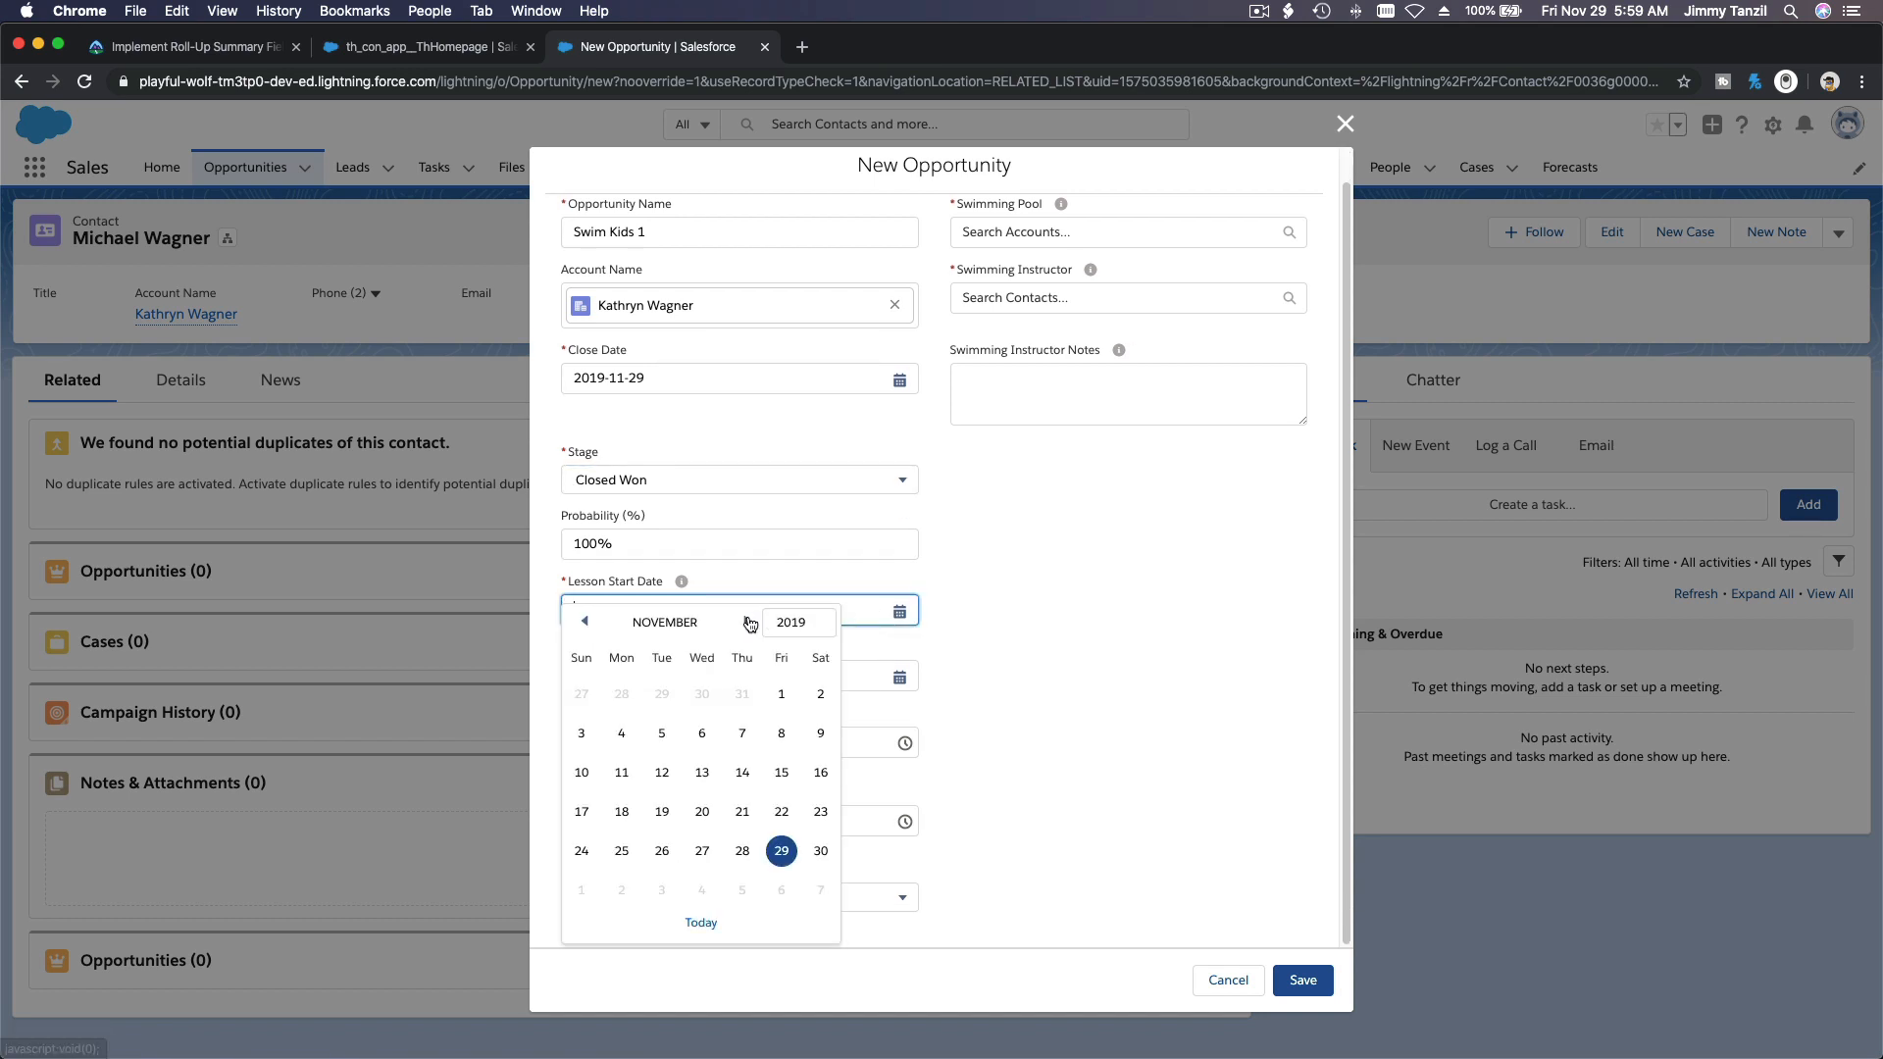
click(746, 622)
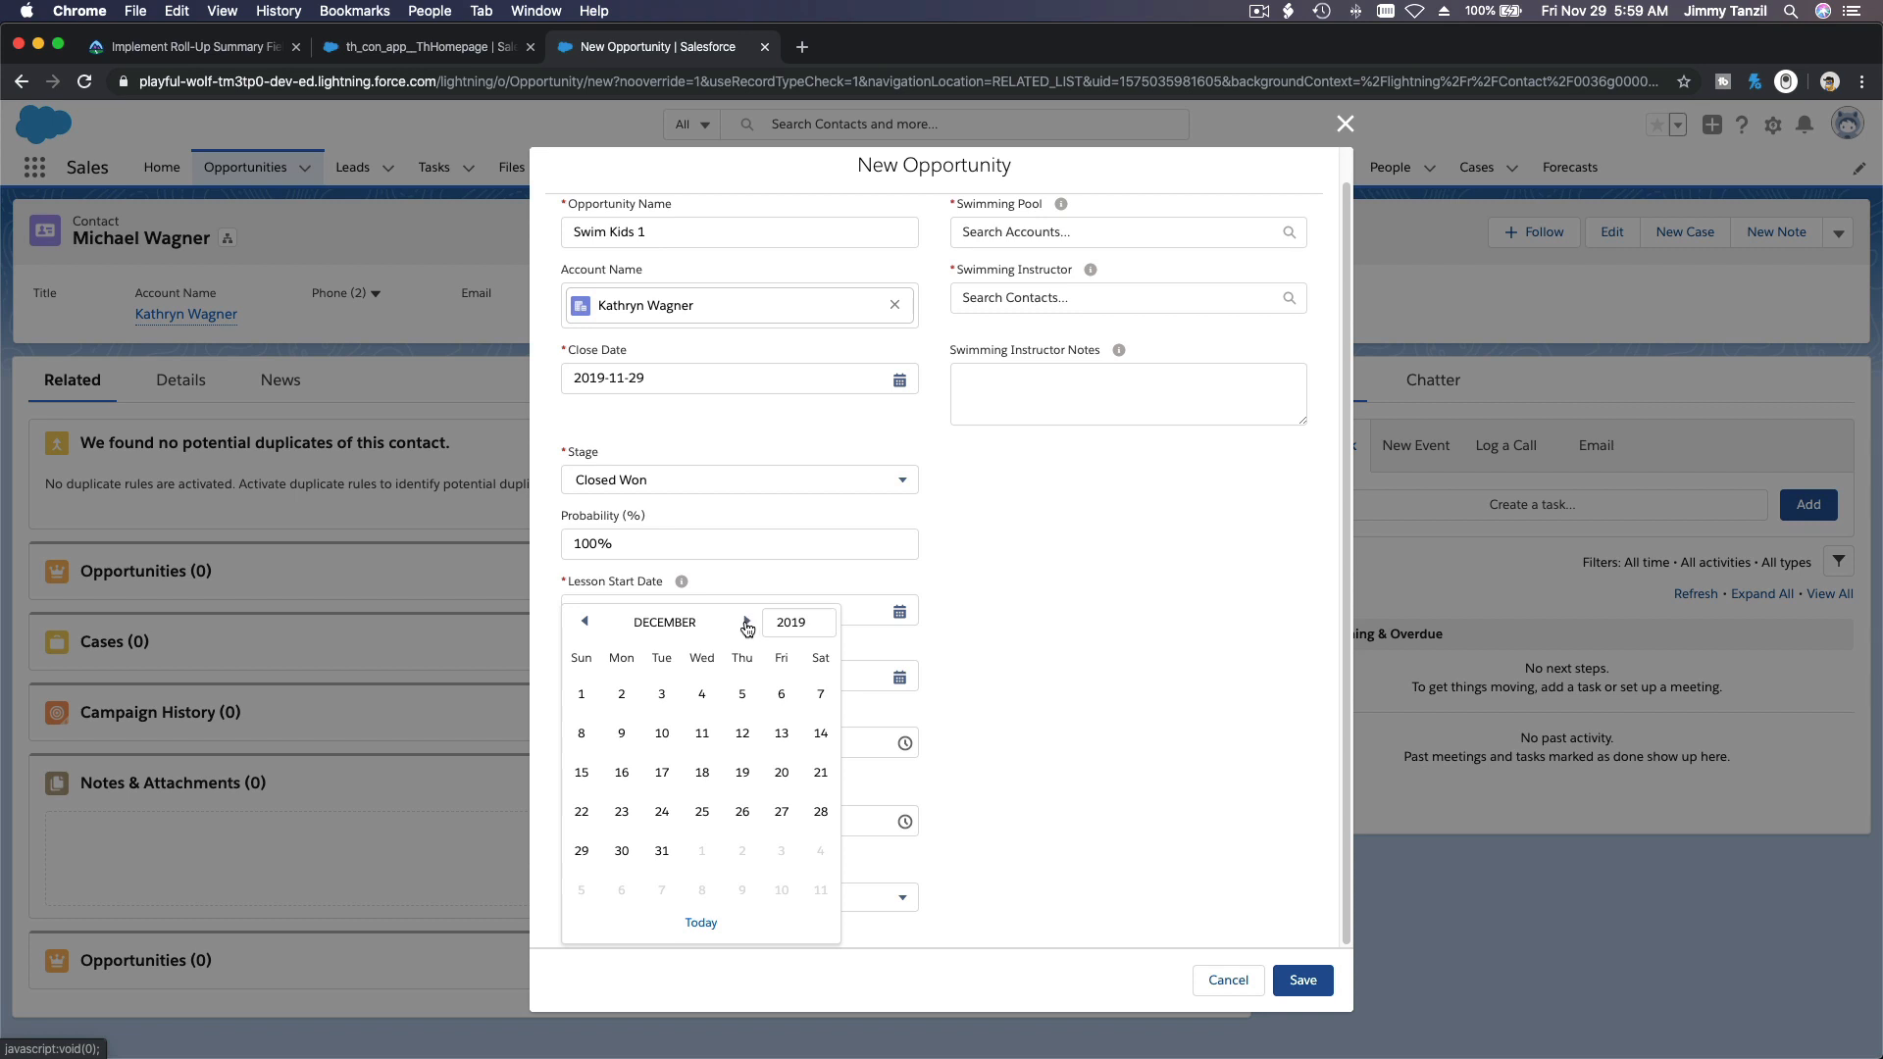
click(622, 694)
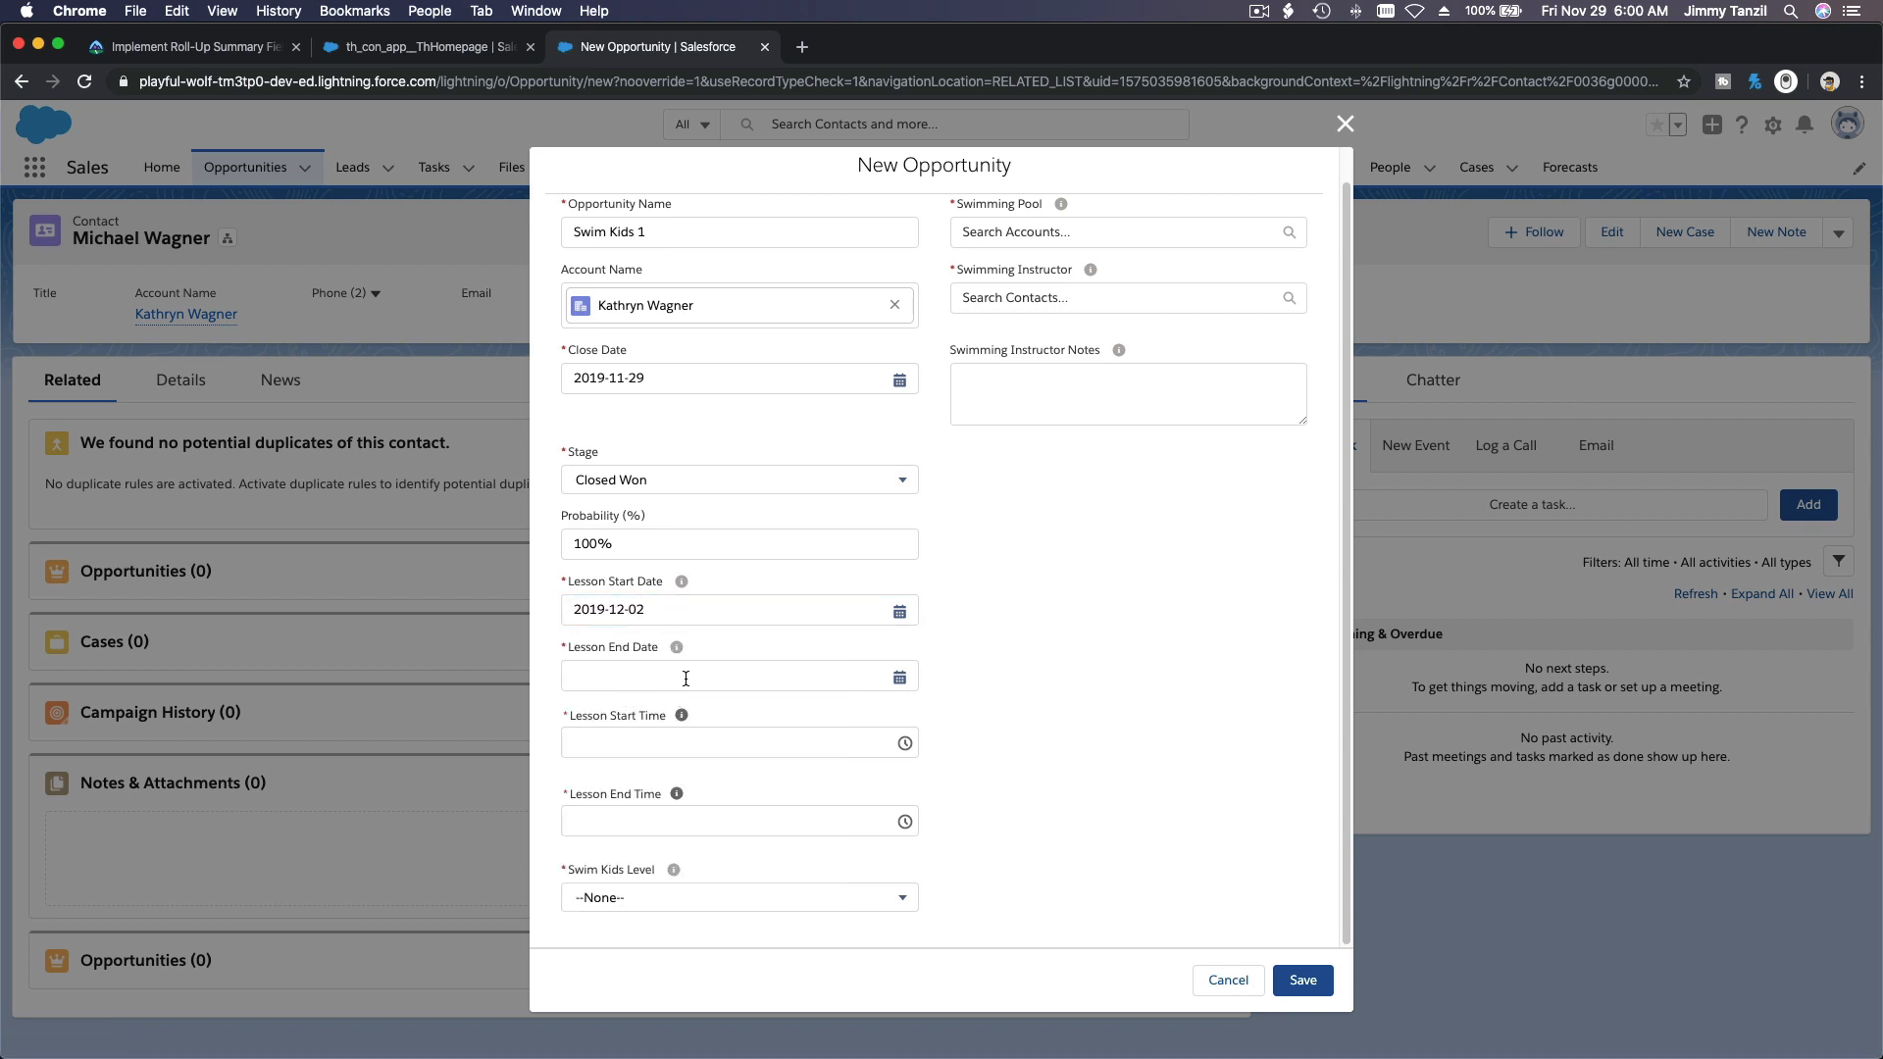
click(684, 676)
click(743, 624)
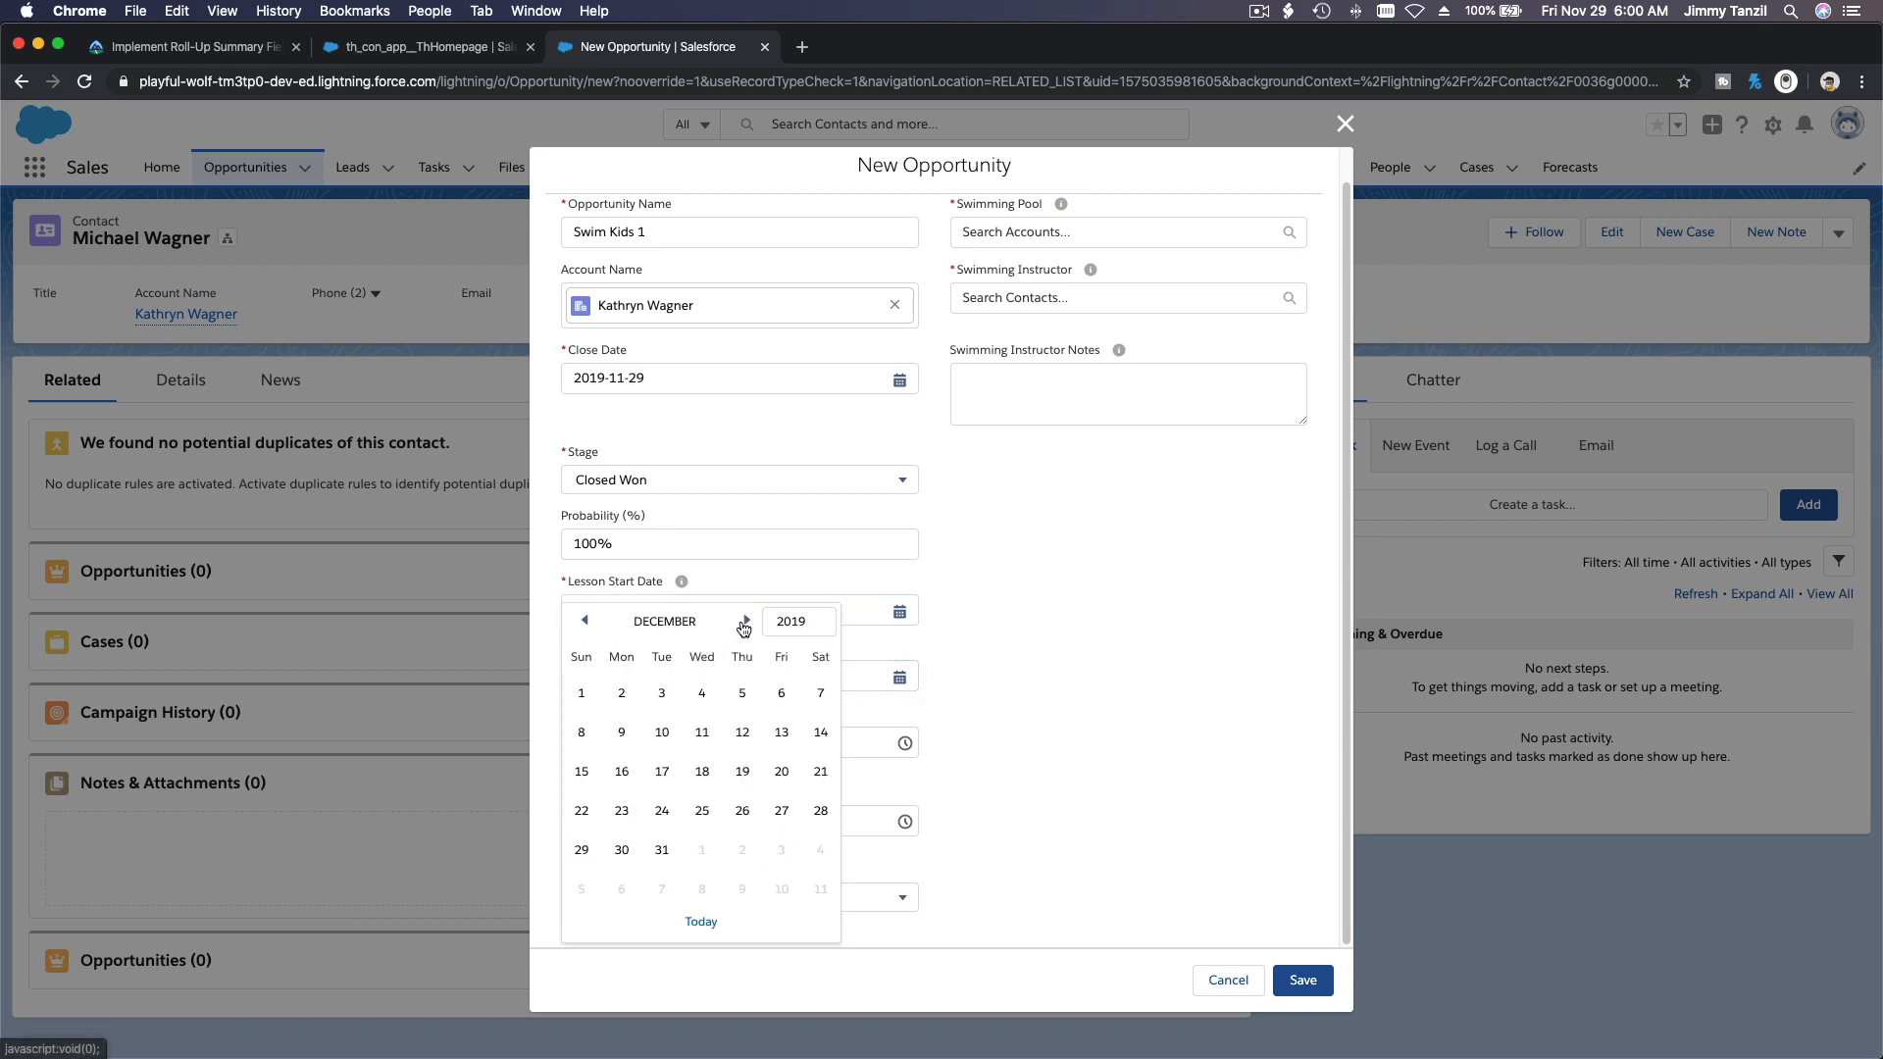
click(782, 692)
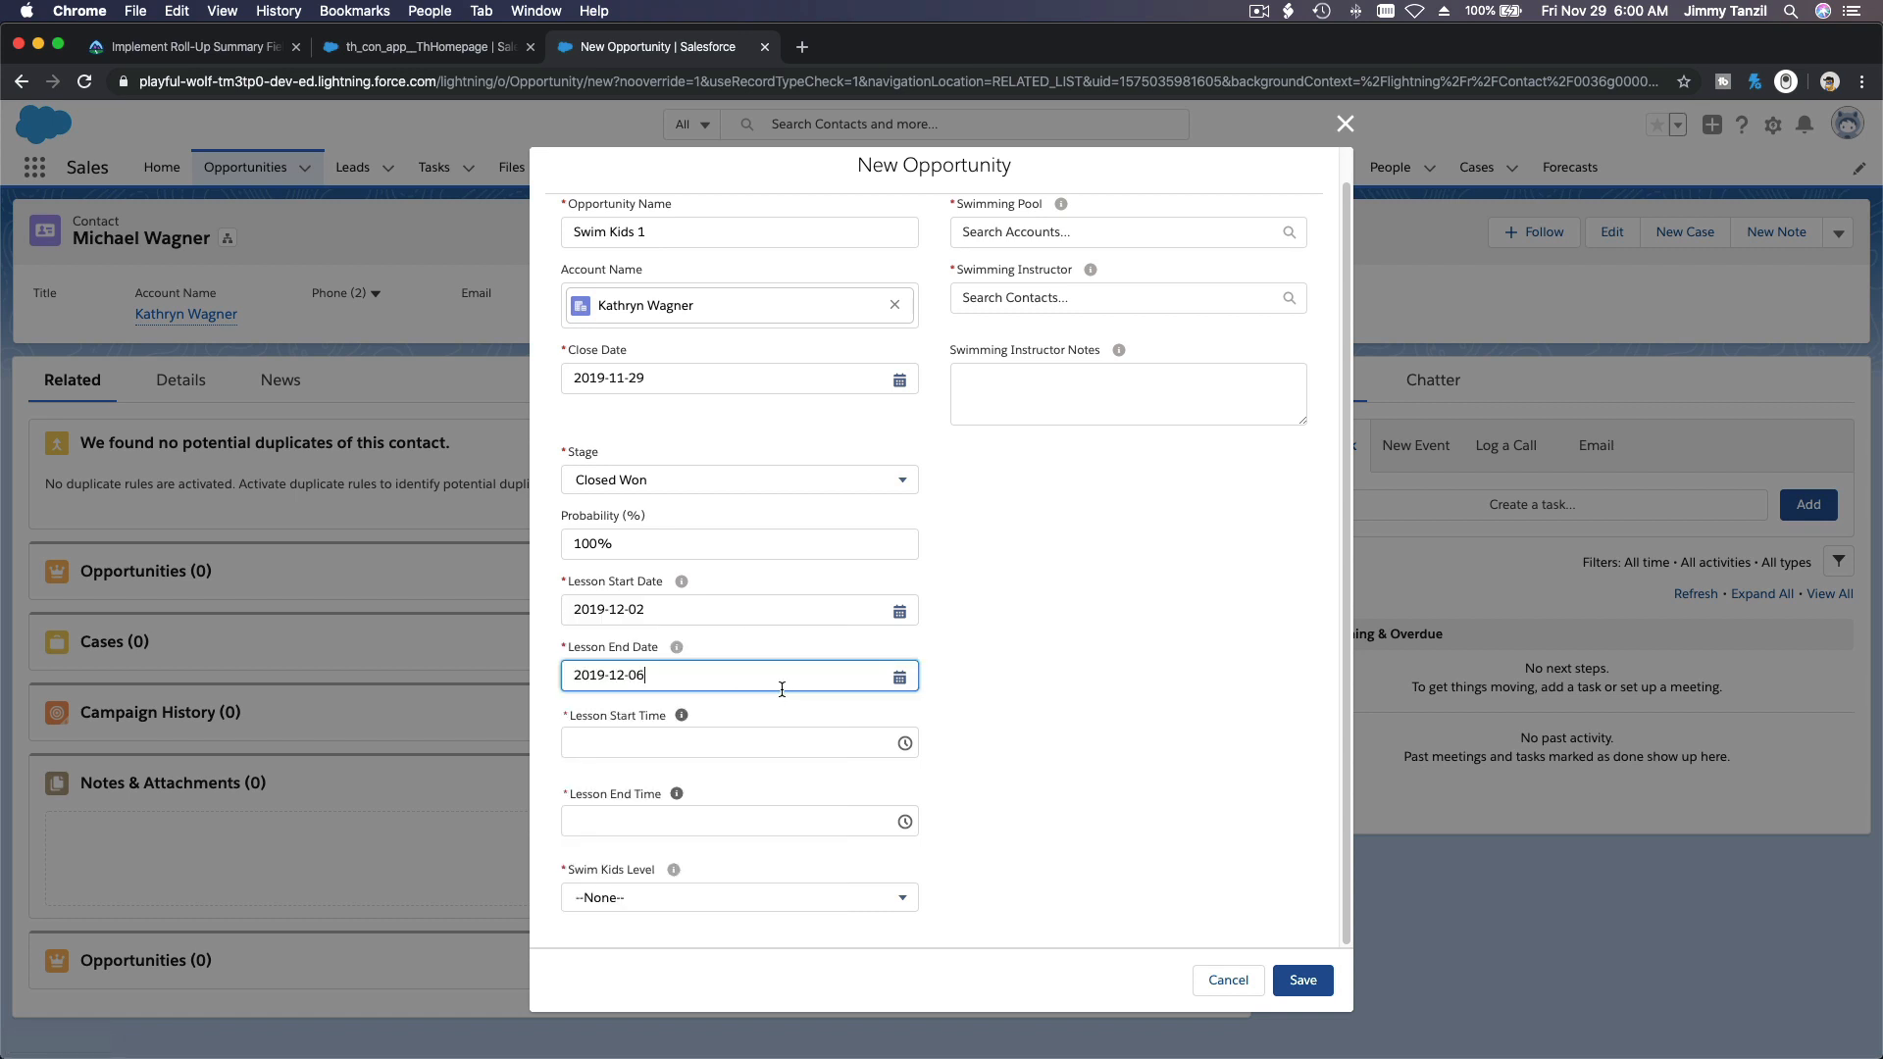
Step: Set the Lesson Start Time to 4:00 PM
click(735, 742)
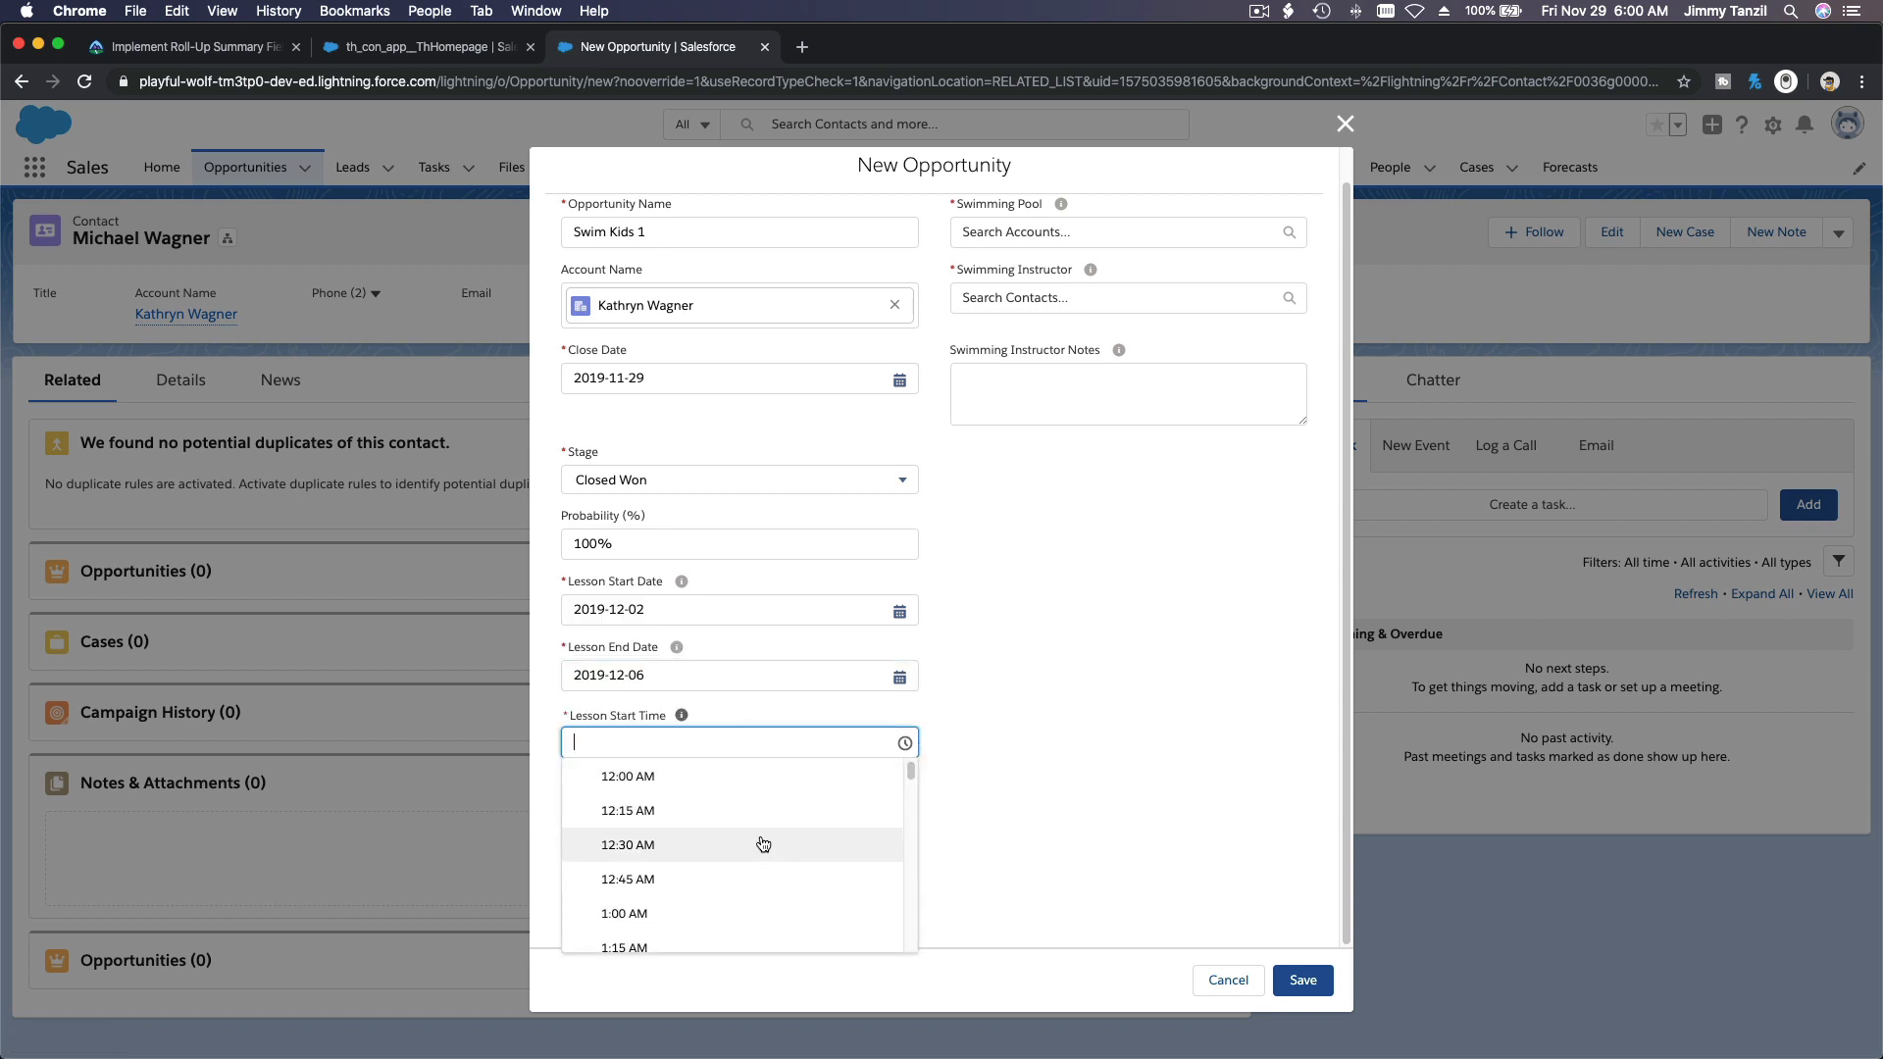
scroll(763, 845, down, 20)
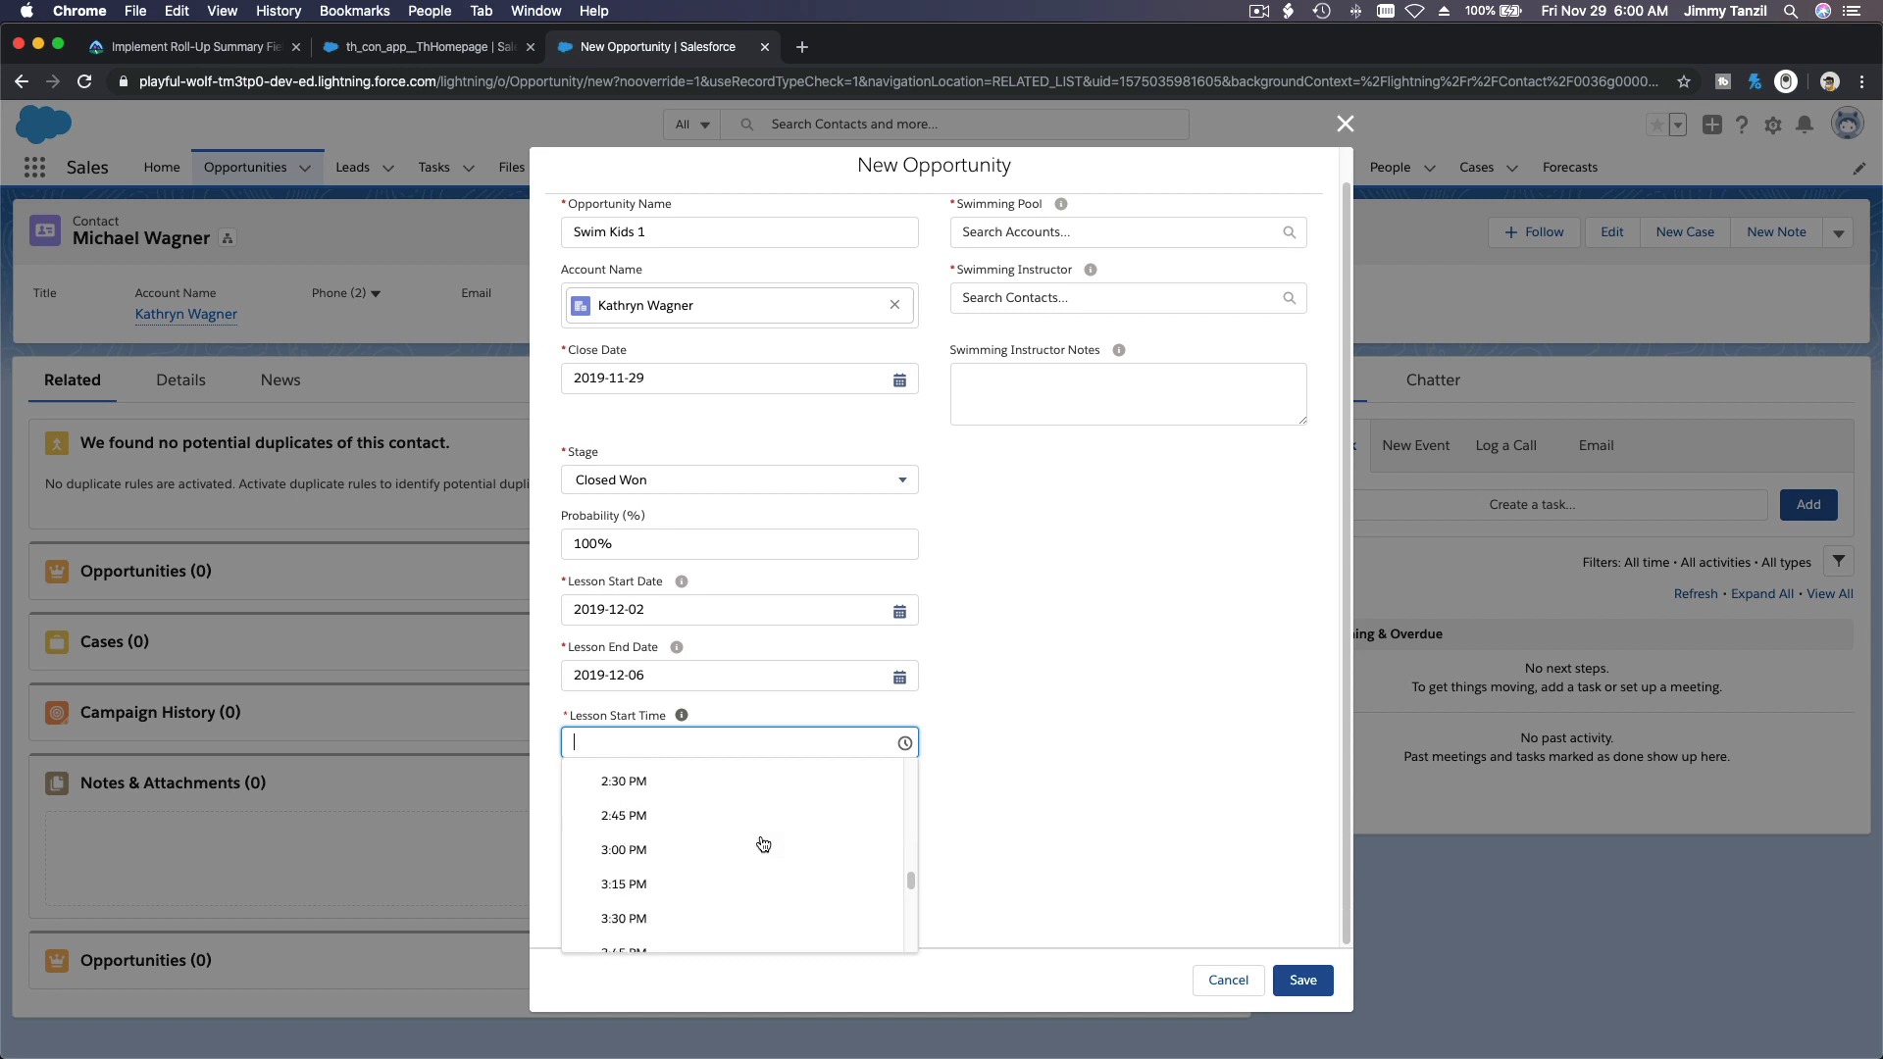
scroll(763, 844, down, 1)
scroll(763, 845, down, 3)
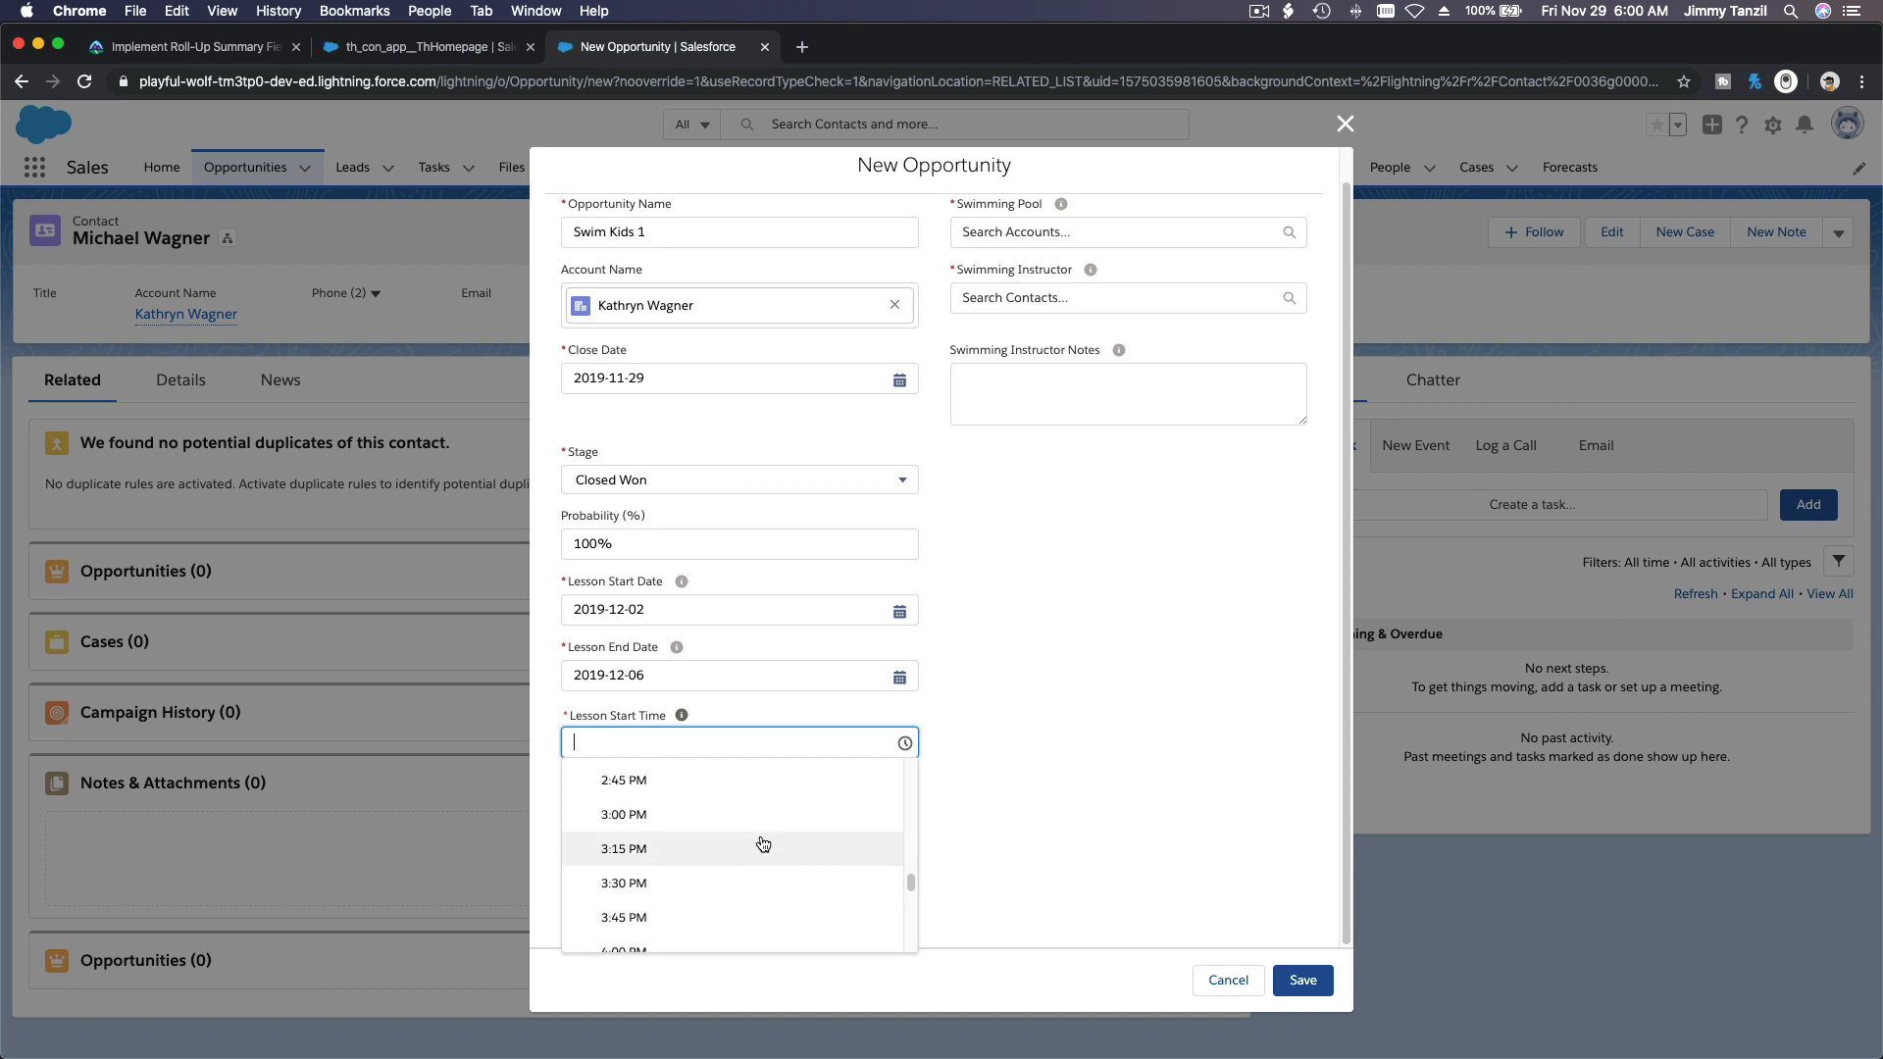
click(756, 849)
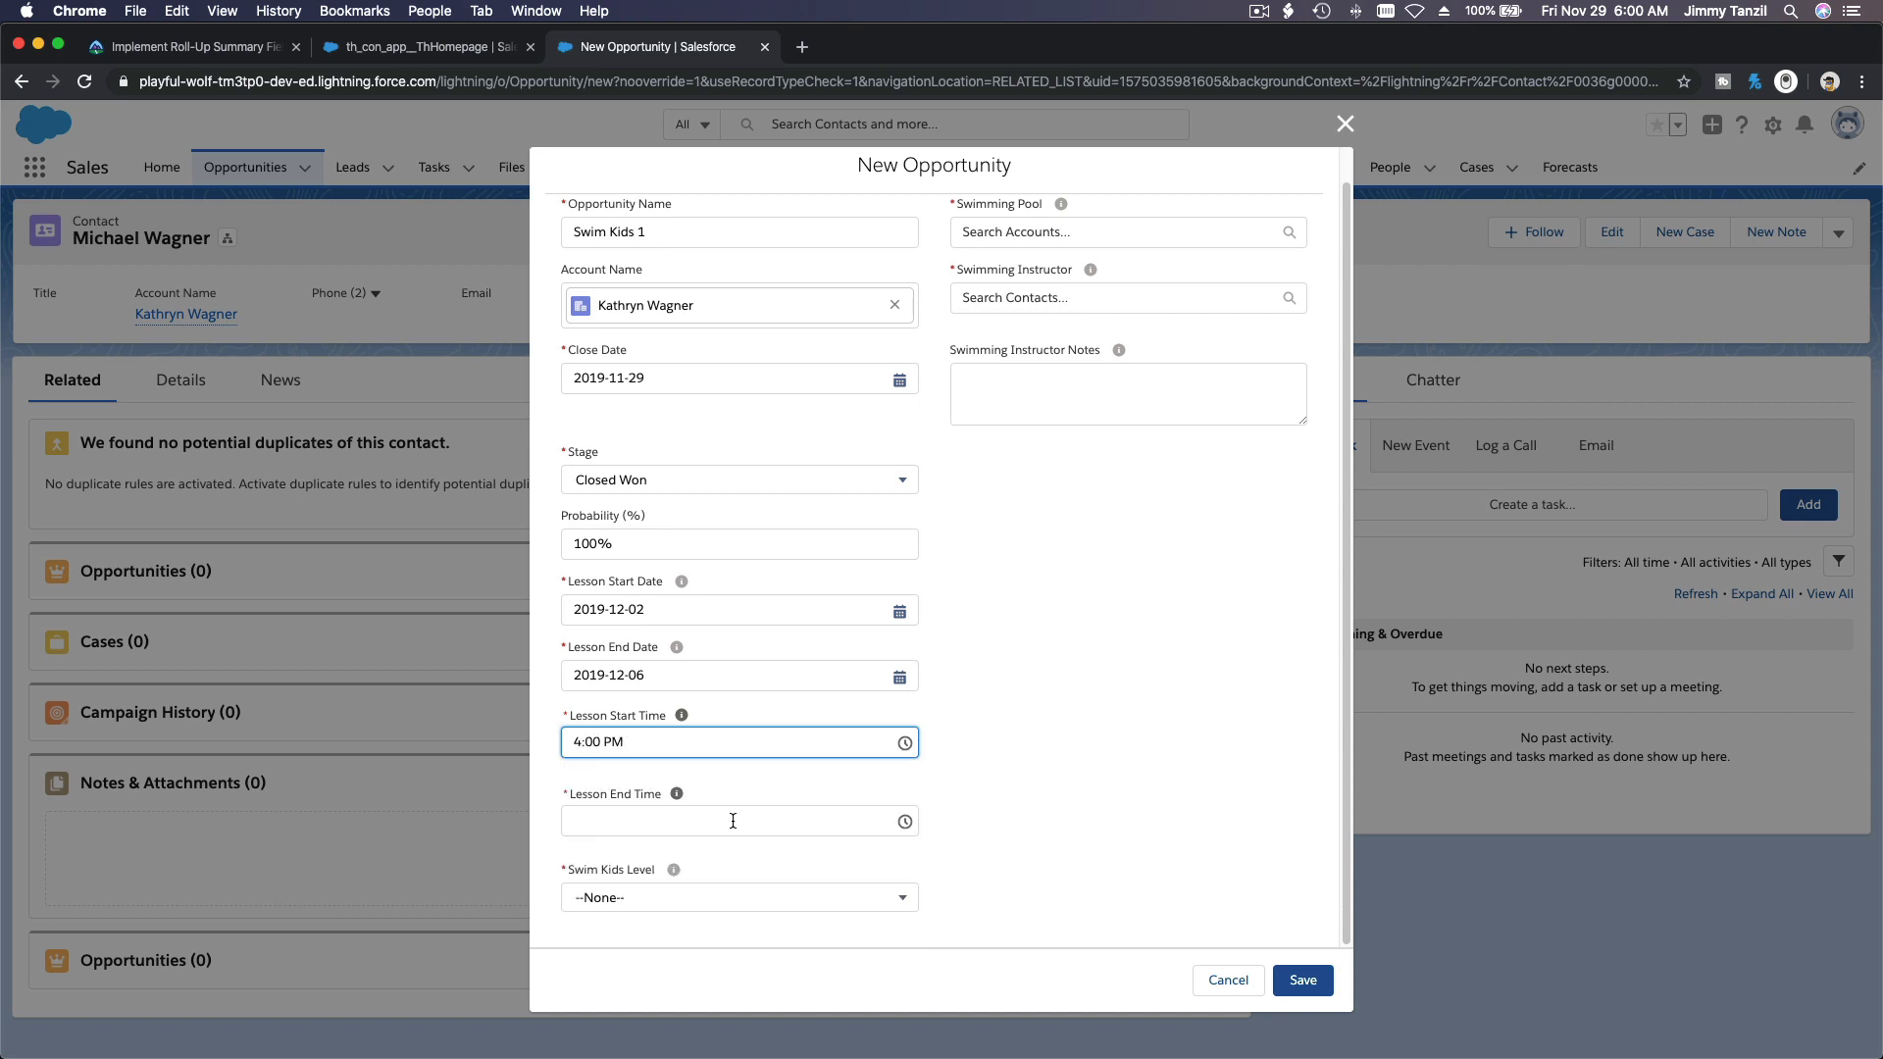
Step: Set the Lesson End Time to 4:30 PM and the Swim Kids Level to 1
click(733, 820)
scroll(762, 879, down, 10)
scroll(766, 882, down, 9)
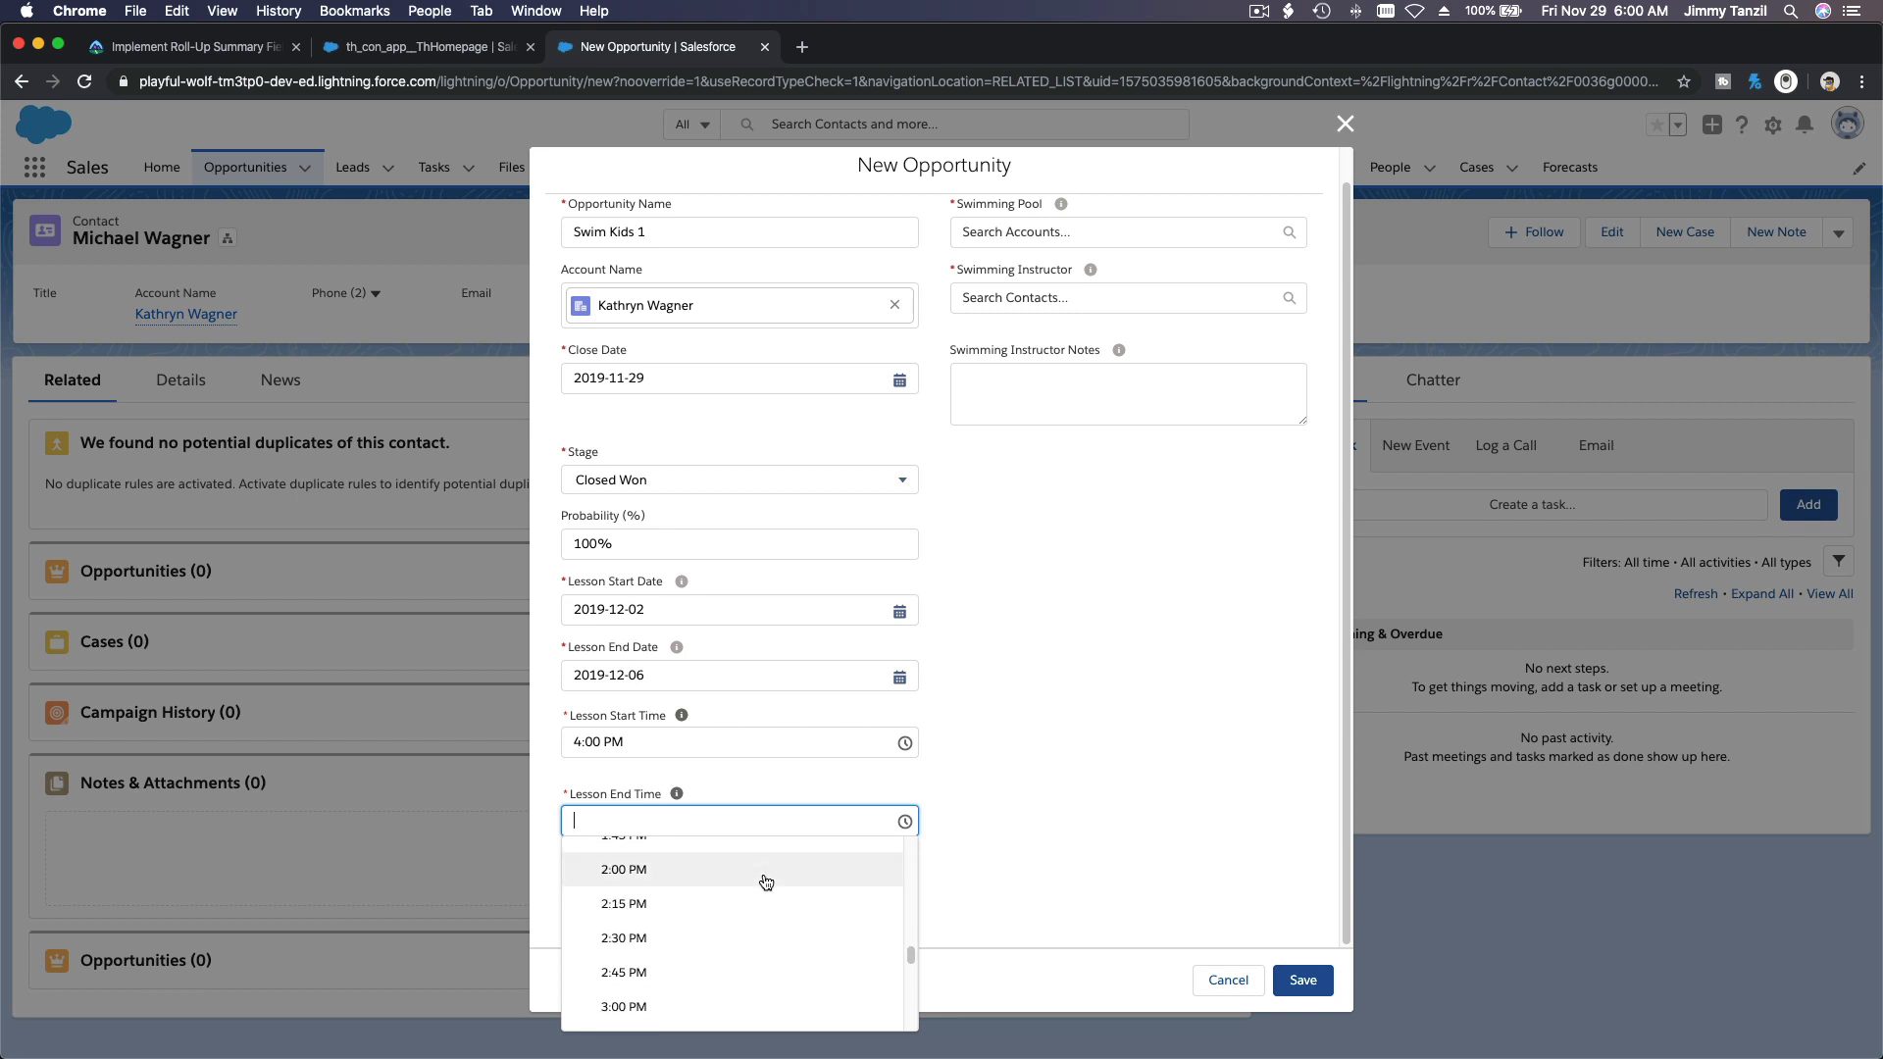
scroll(766, 881, down, 1)
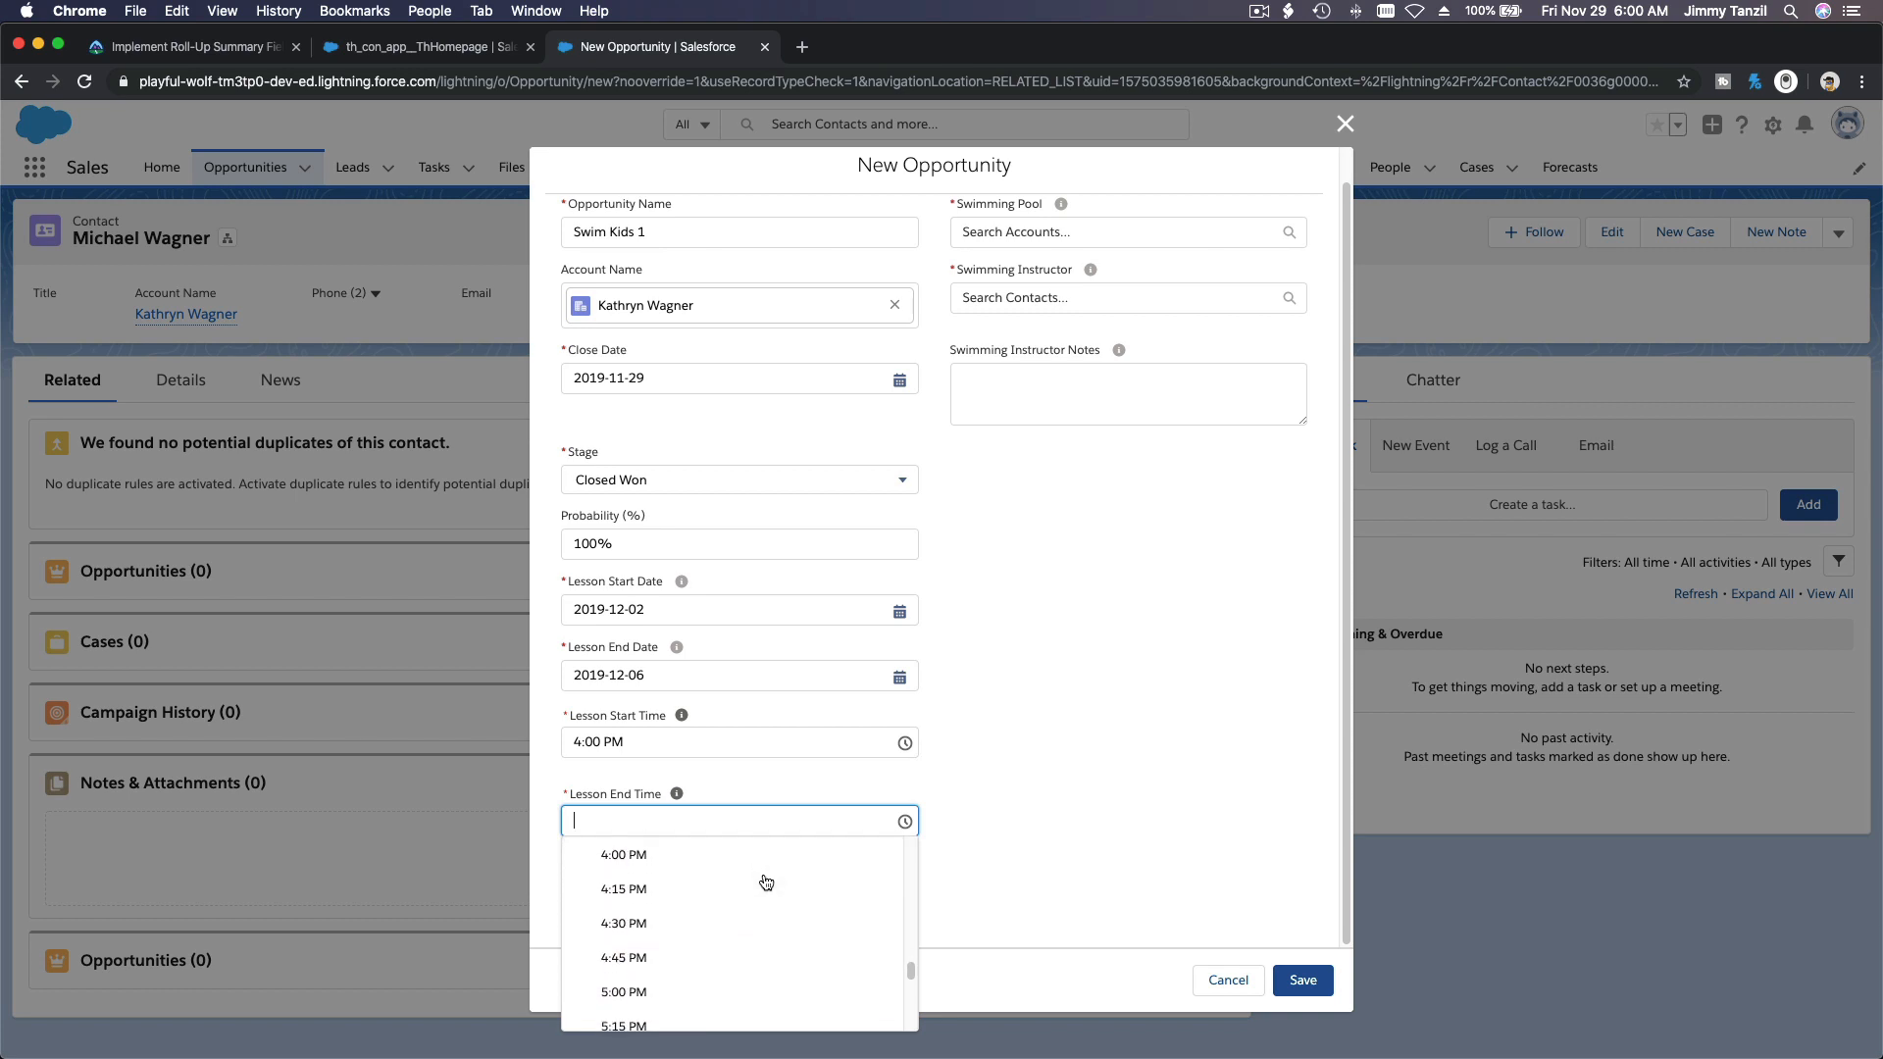
click(763, 915)
click(762, 897)
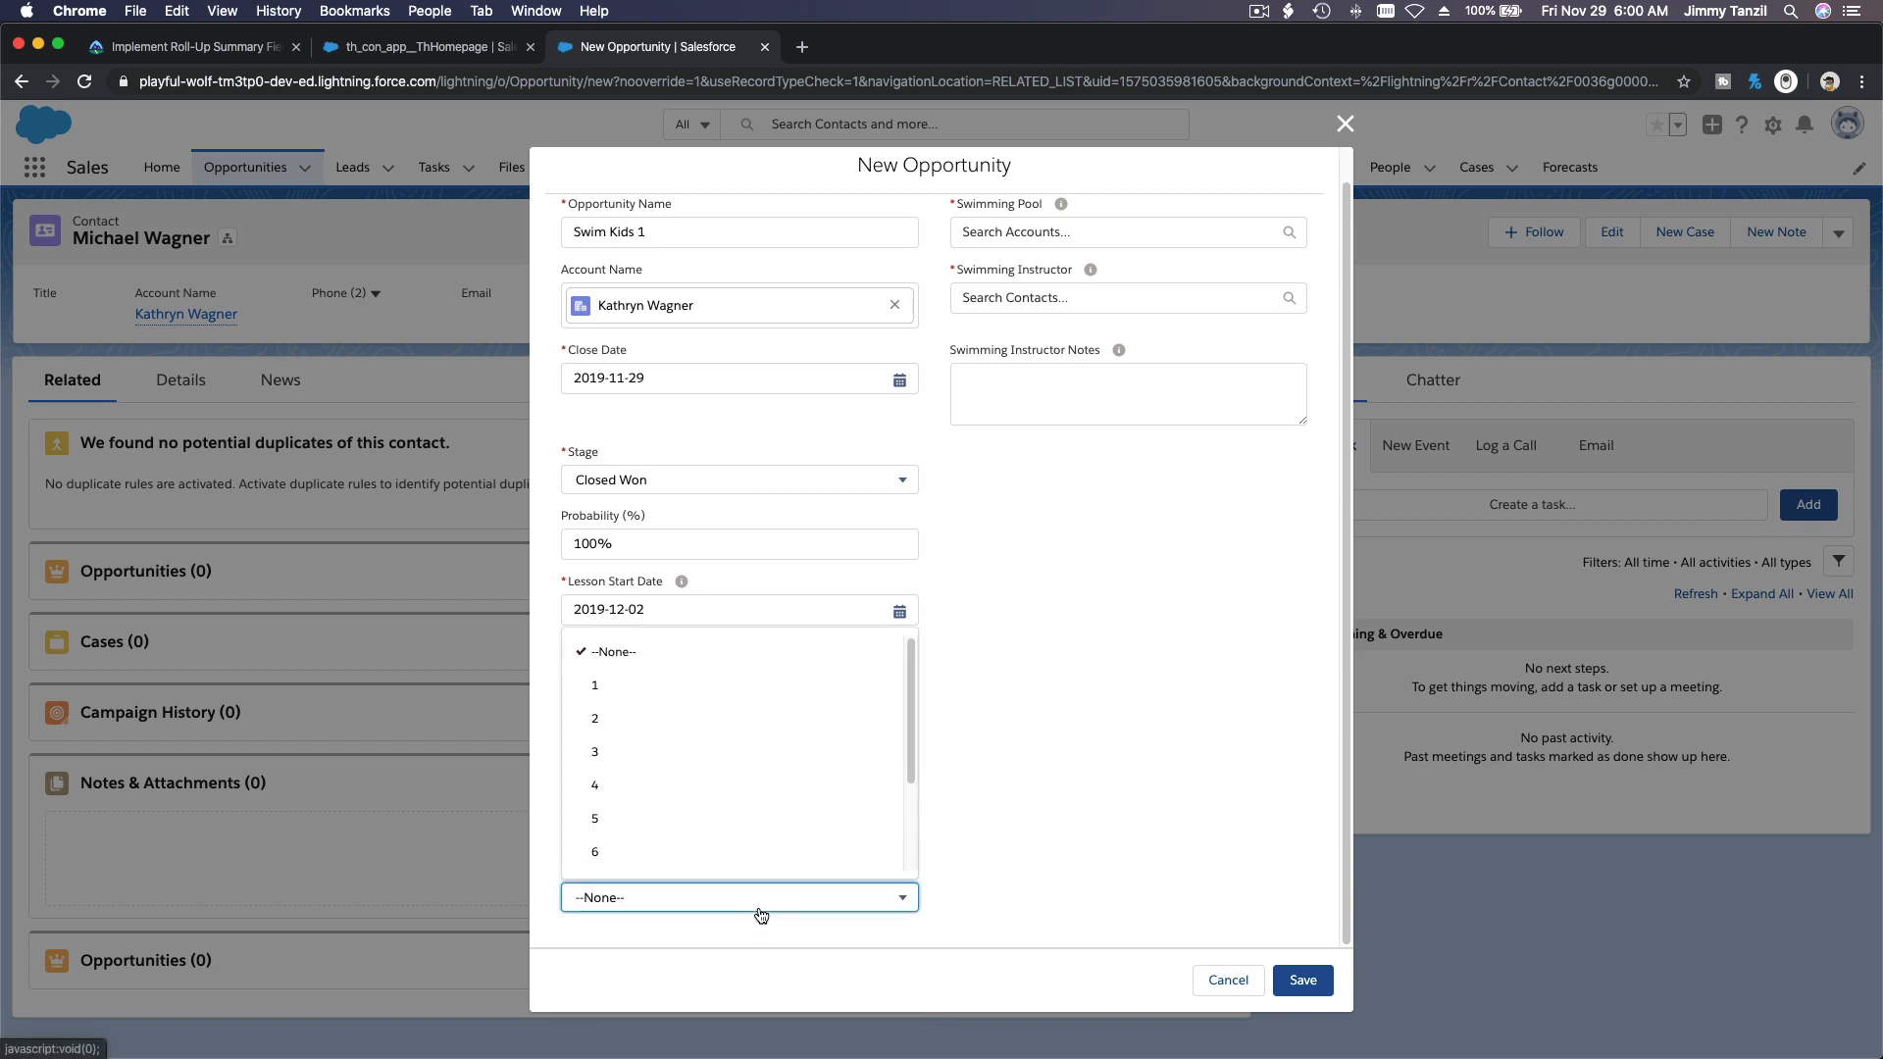
click(739, 686)
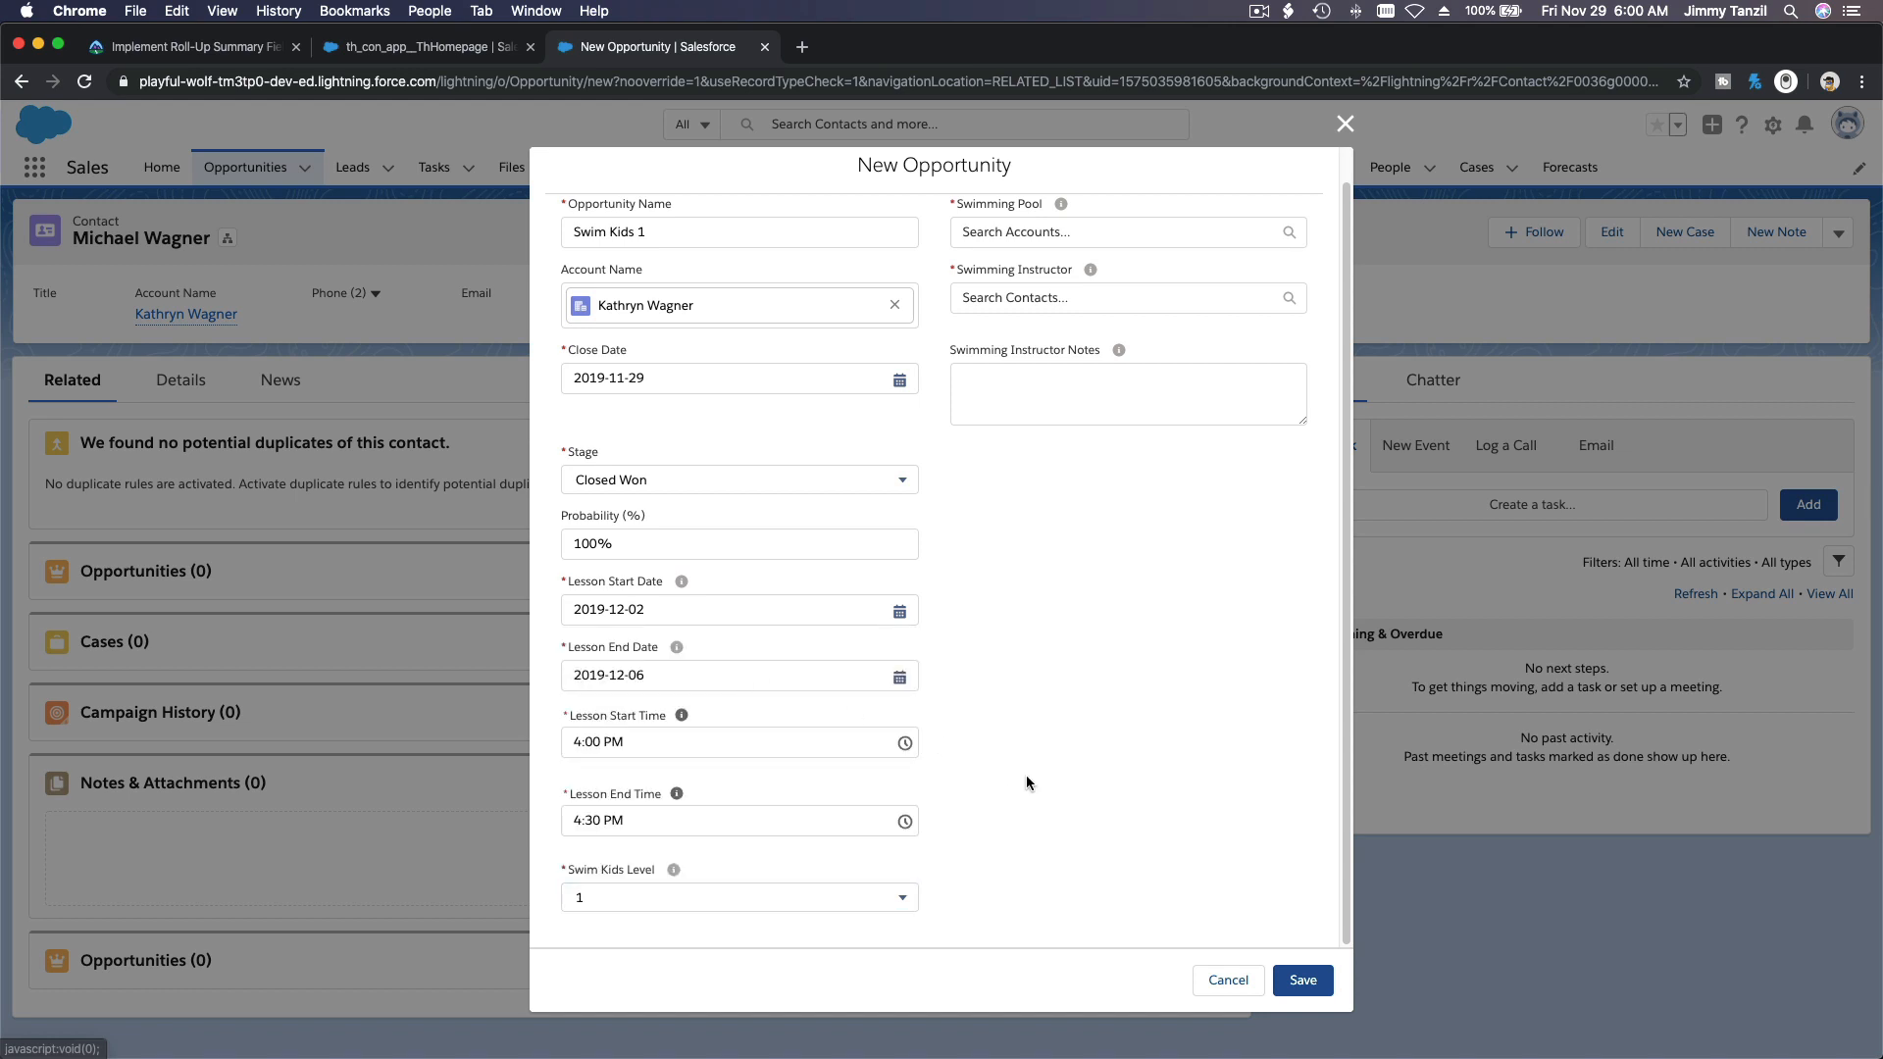
Step: Select Coaldale Swimming Pool as the Swimming Pool and assign the suggested contact as the Swimming Instructor
scroll(1025, 782, up, 2)
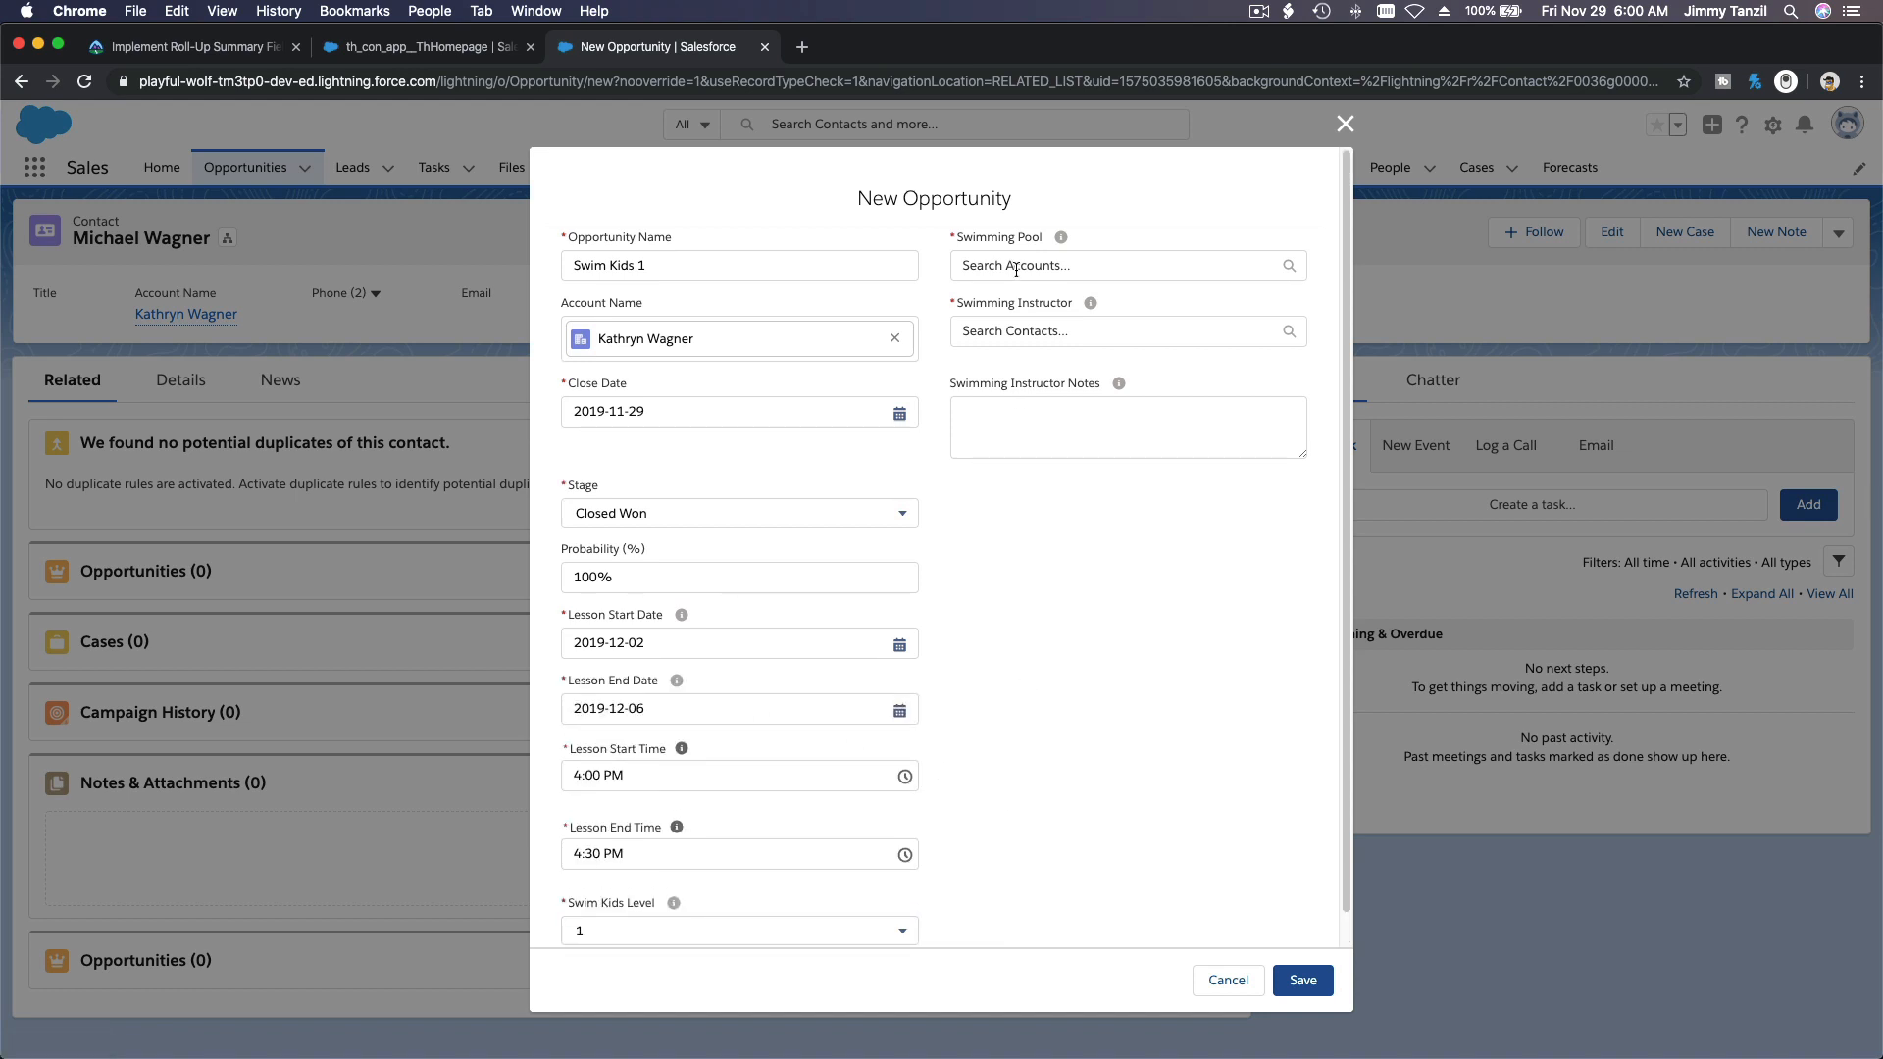
click(1016, 266)
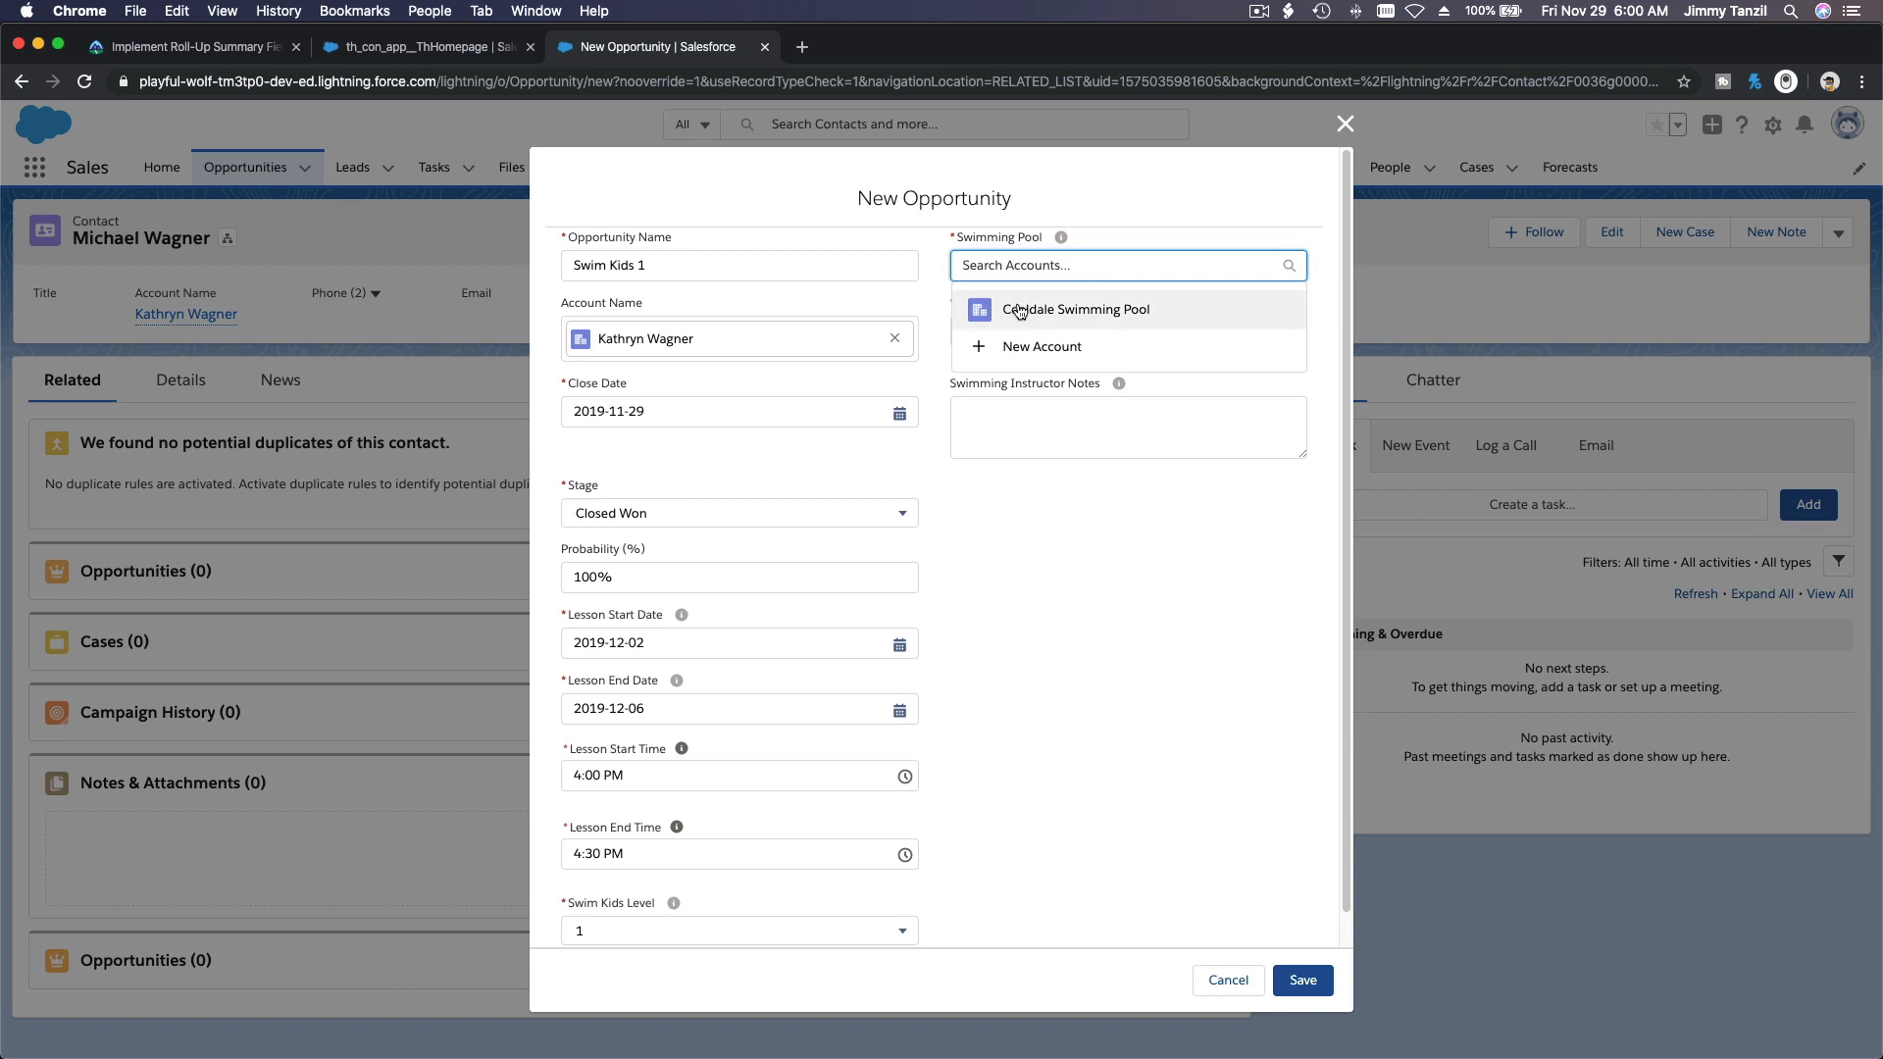
click(1019, 309)
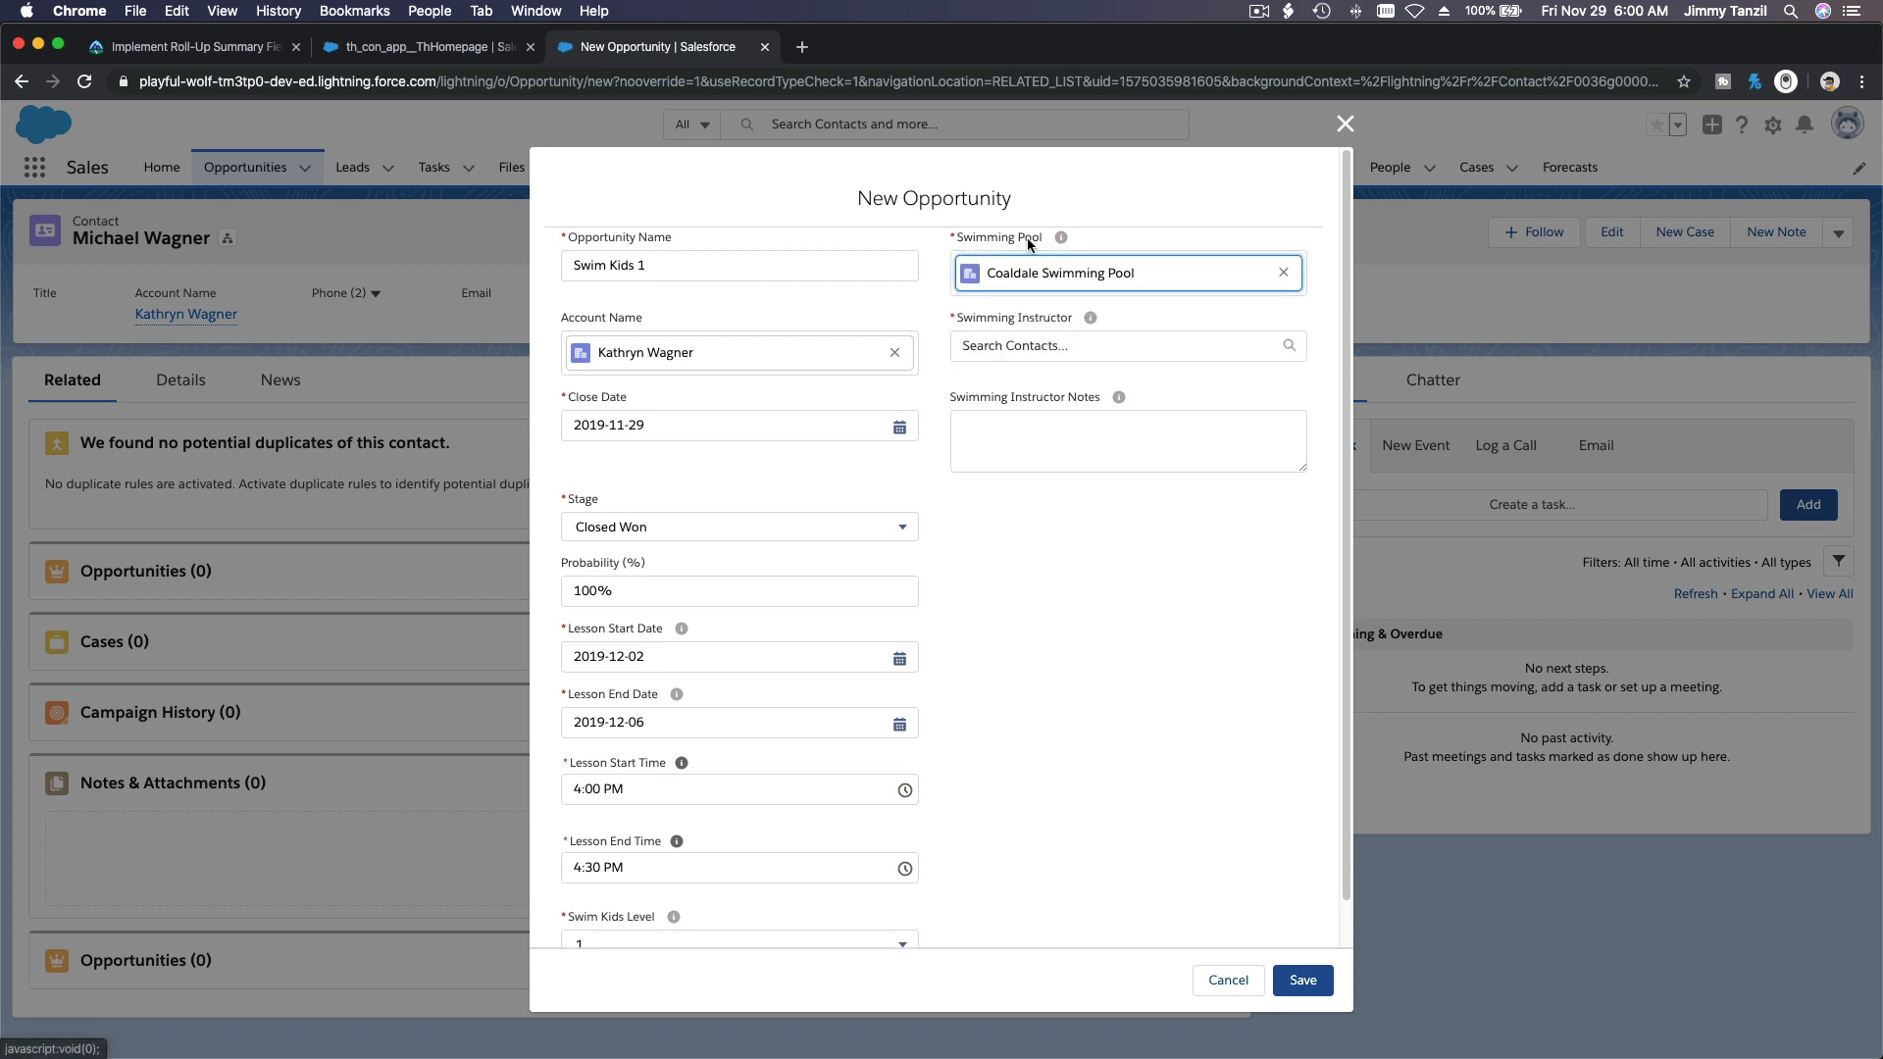
click(1029, 354)
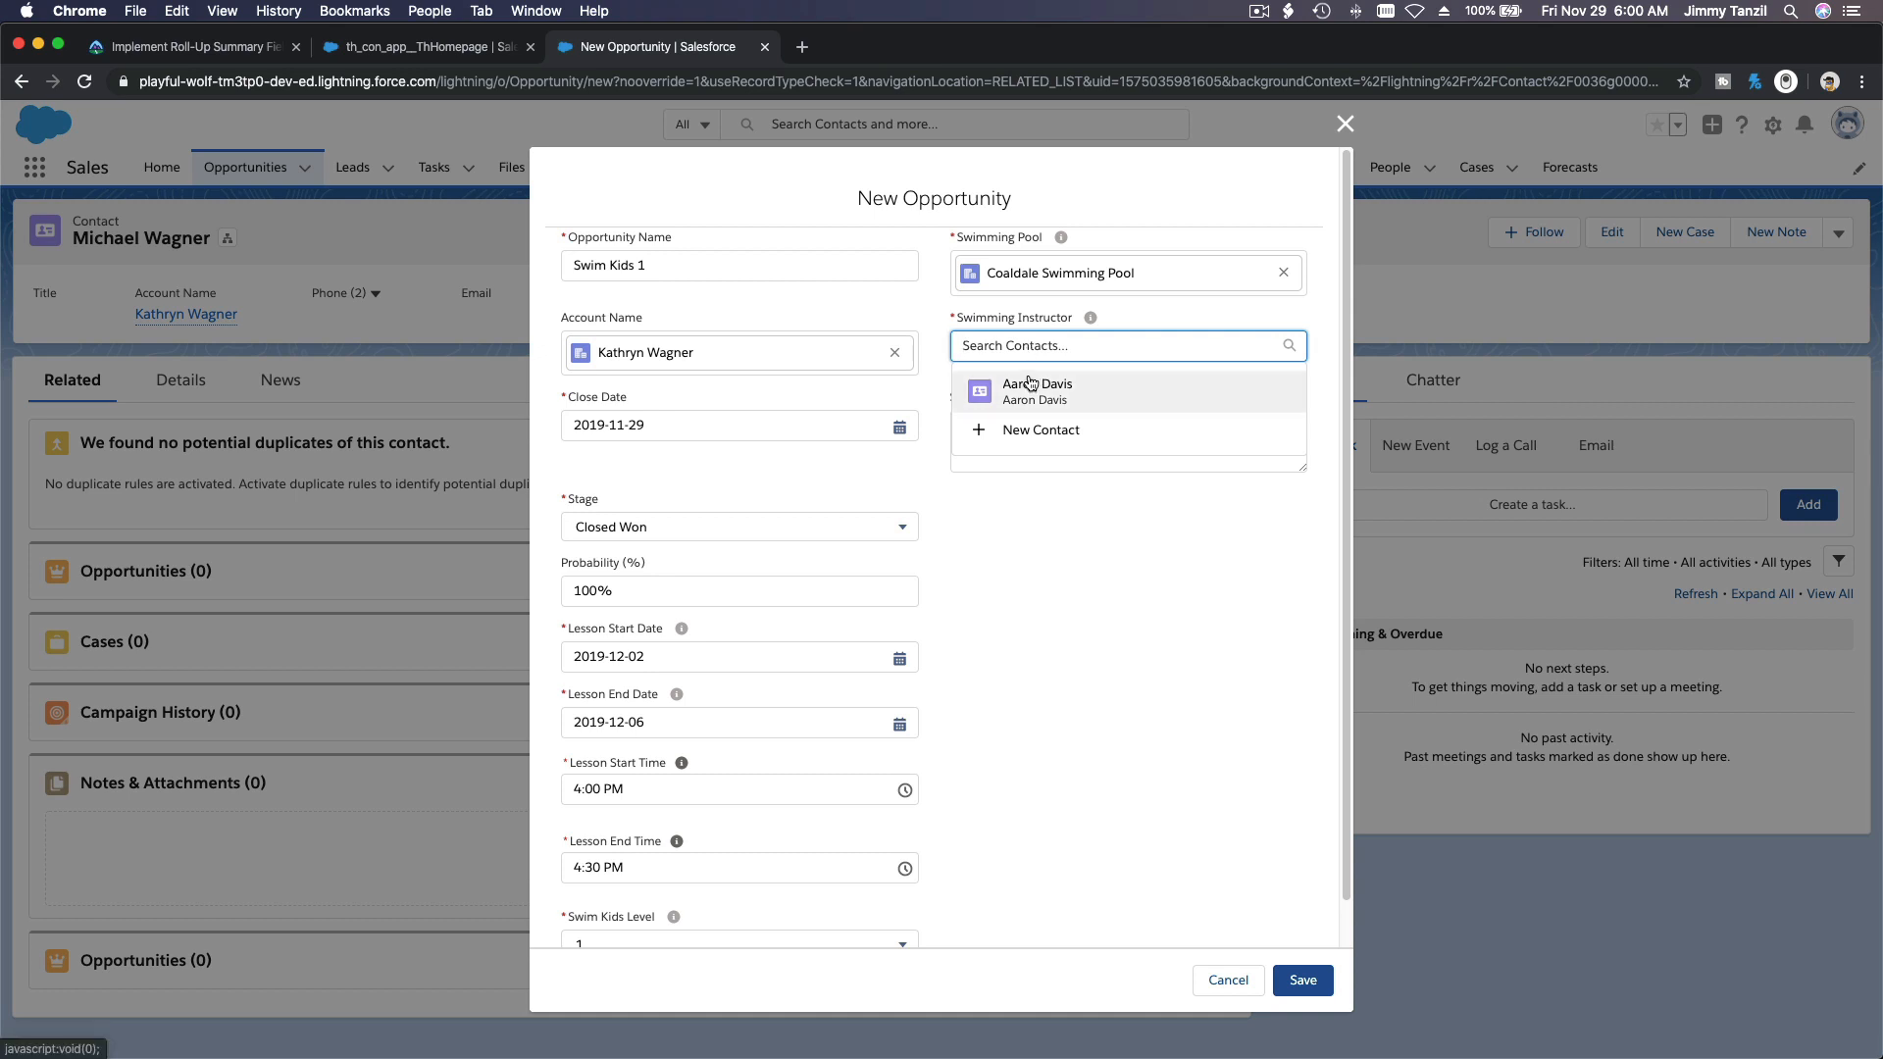
click(1035, 388)
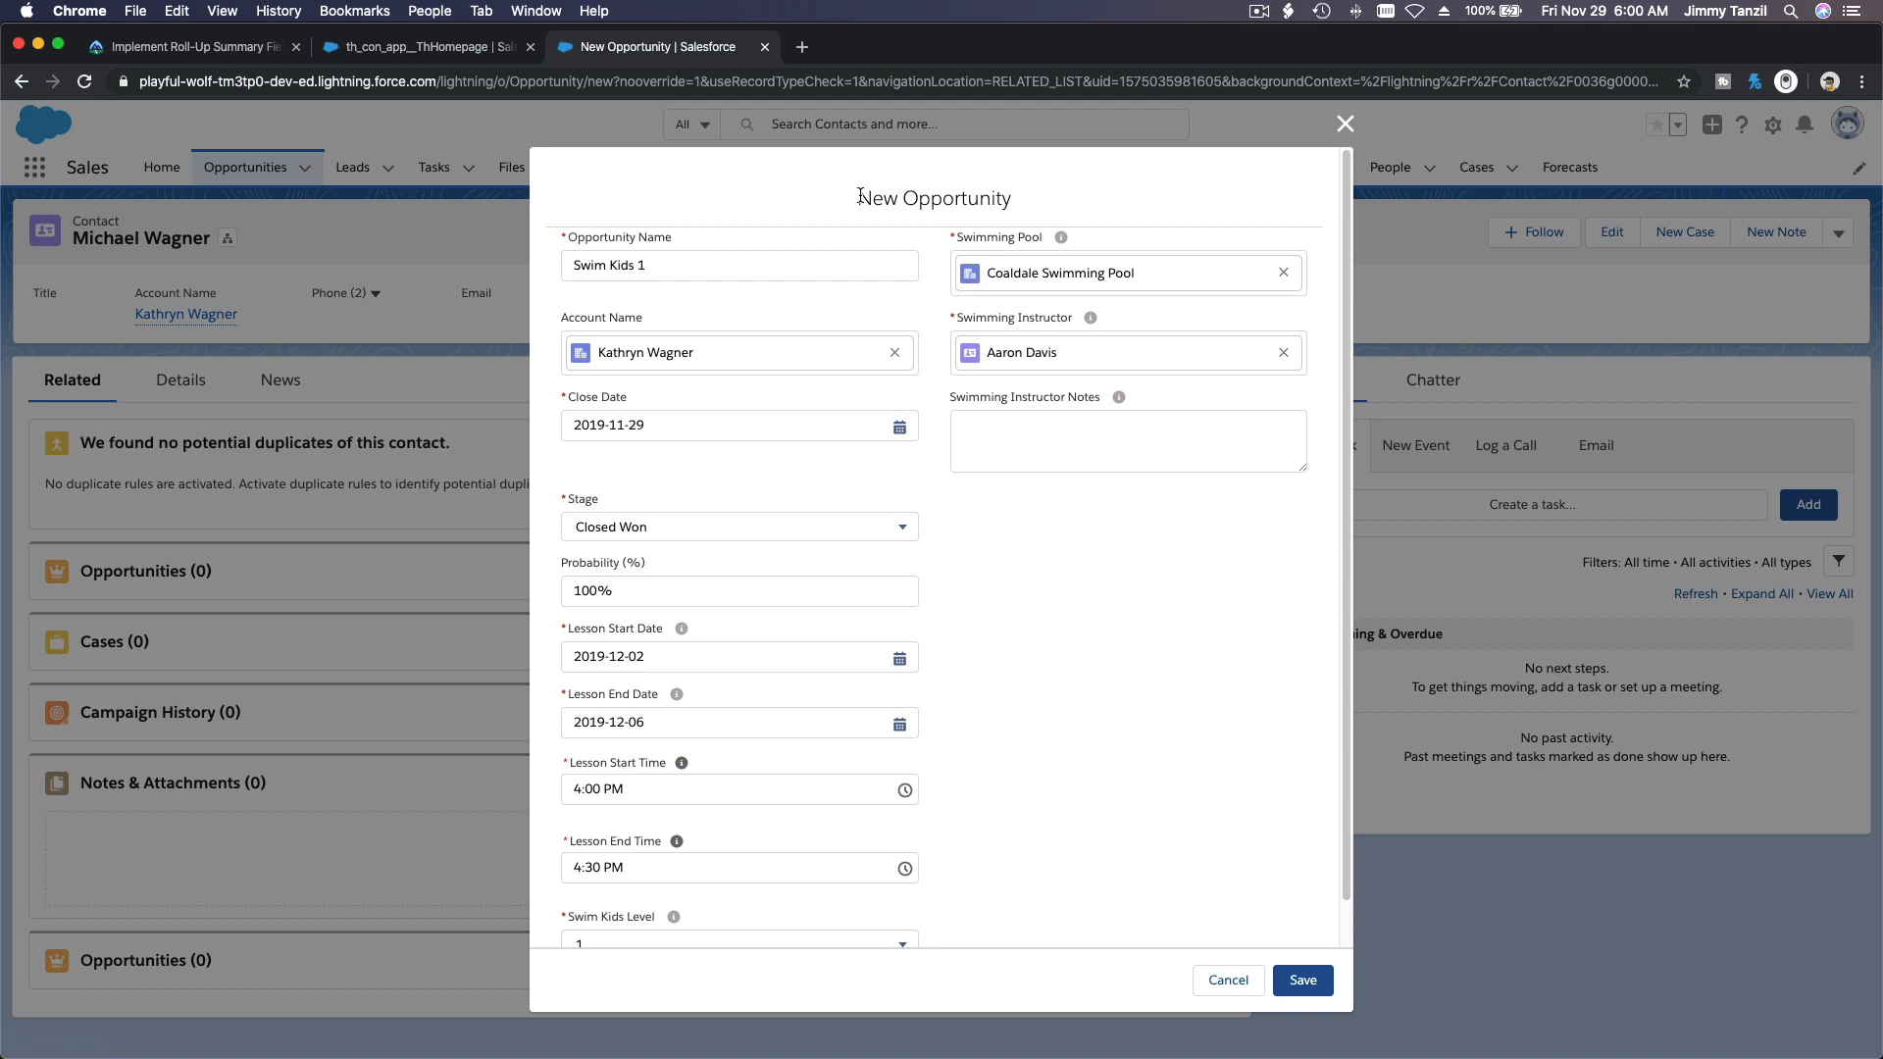
drag(858, 197, 1006, 205)
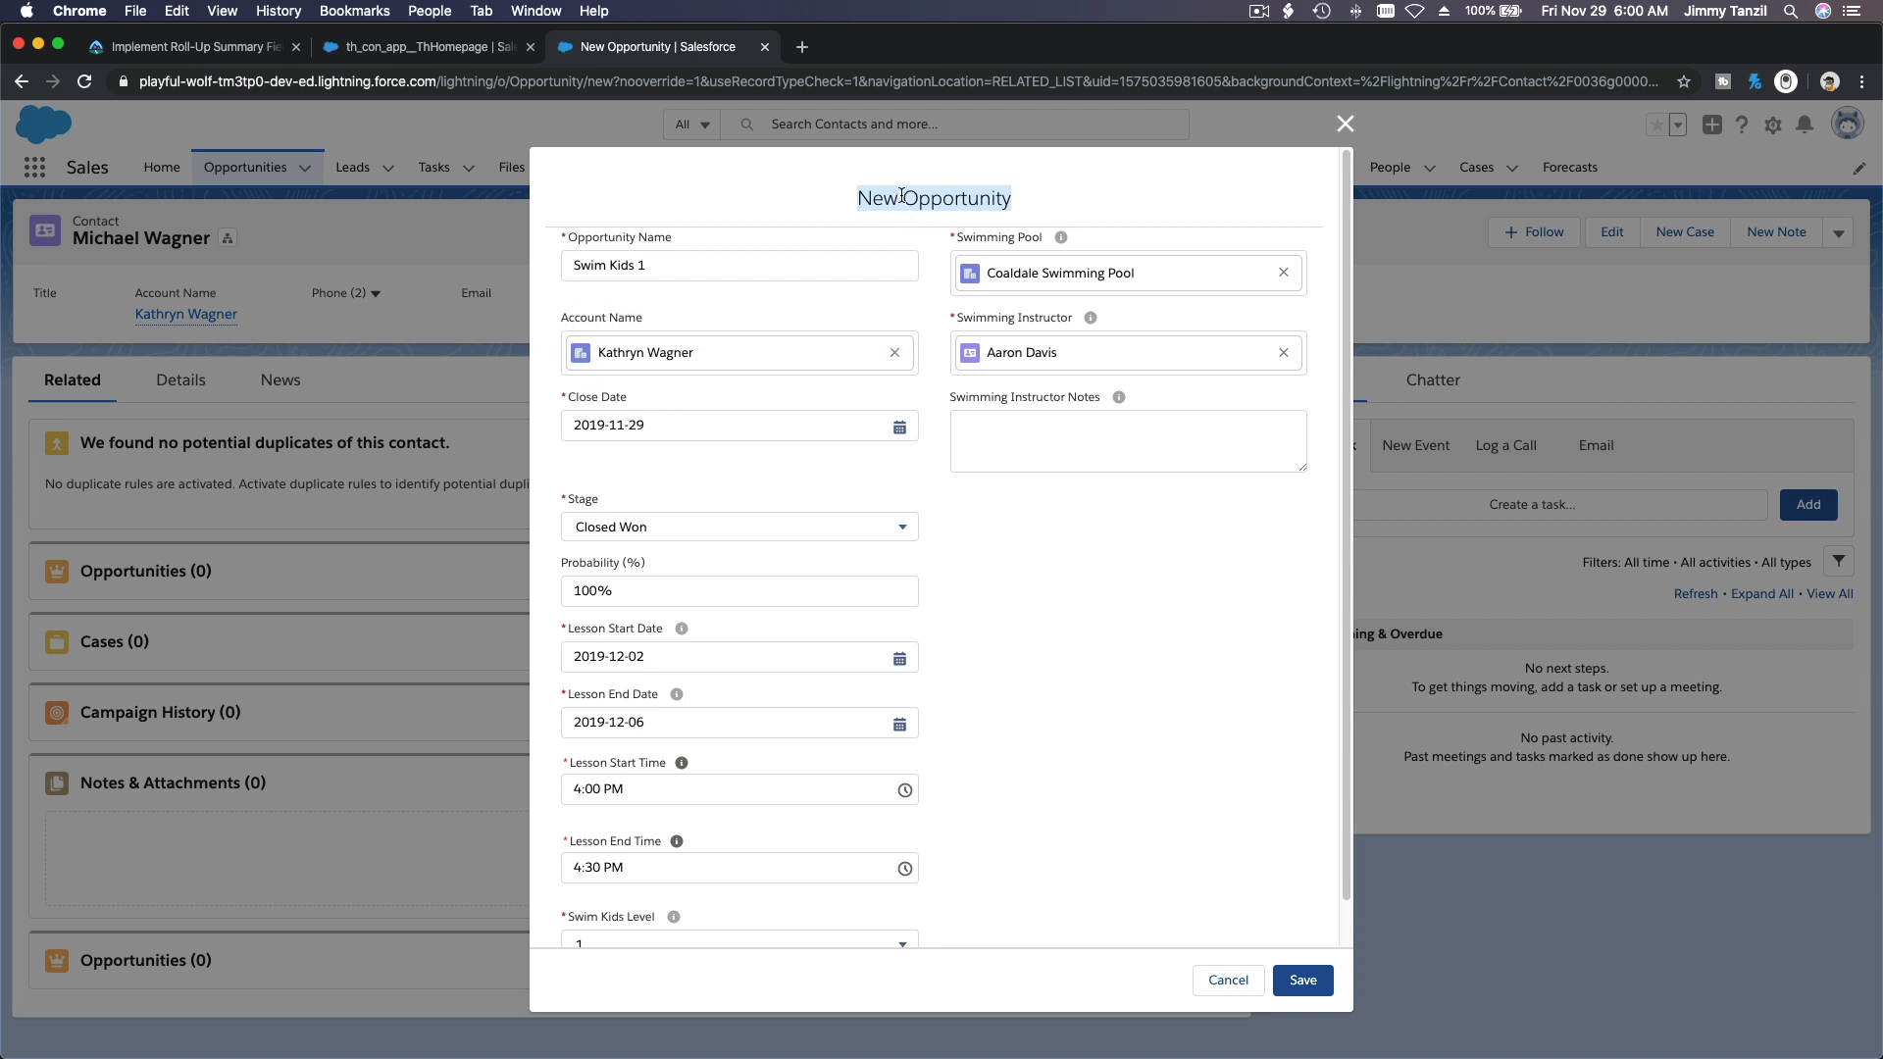
click(1016, 556)
drag(862, 198, 1007, 201)
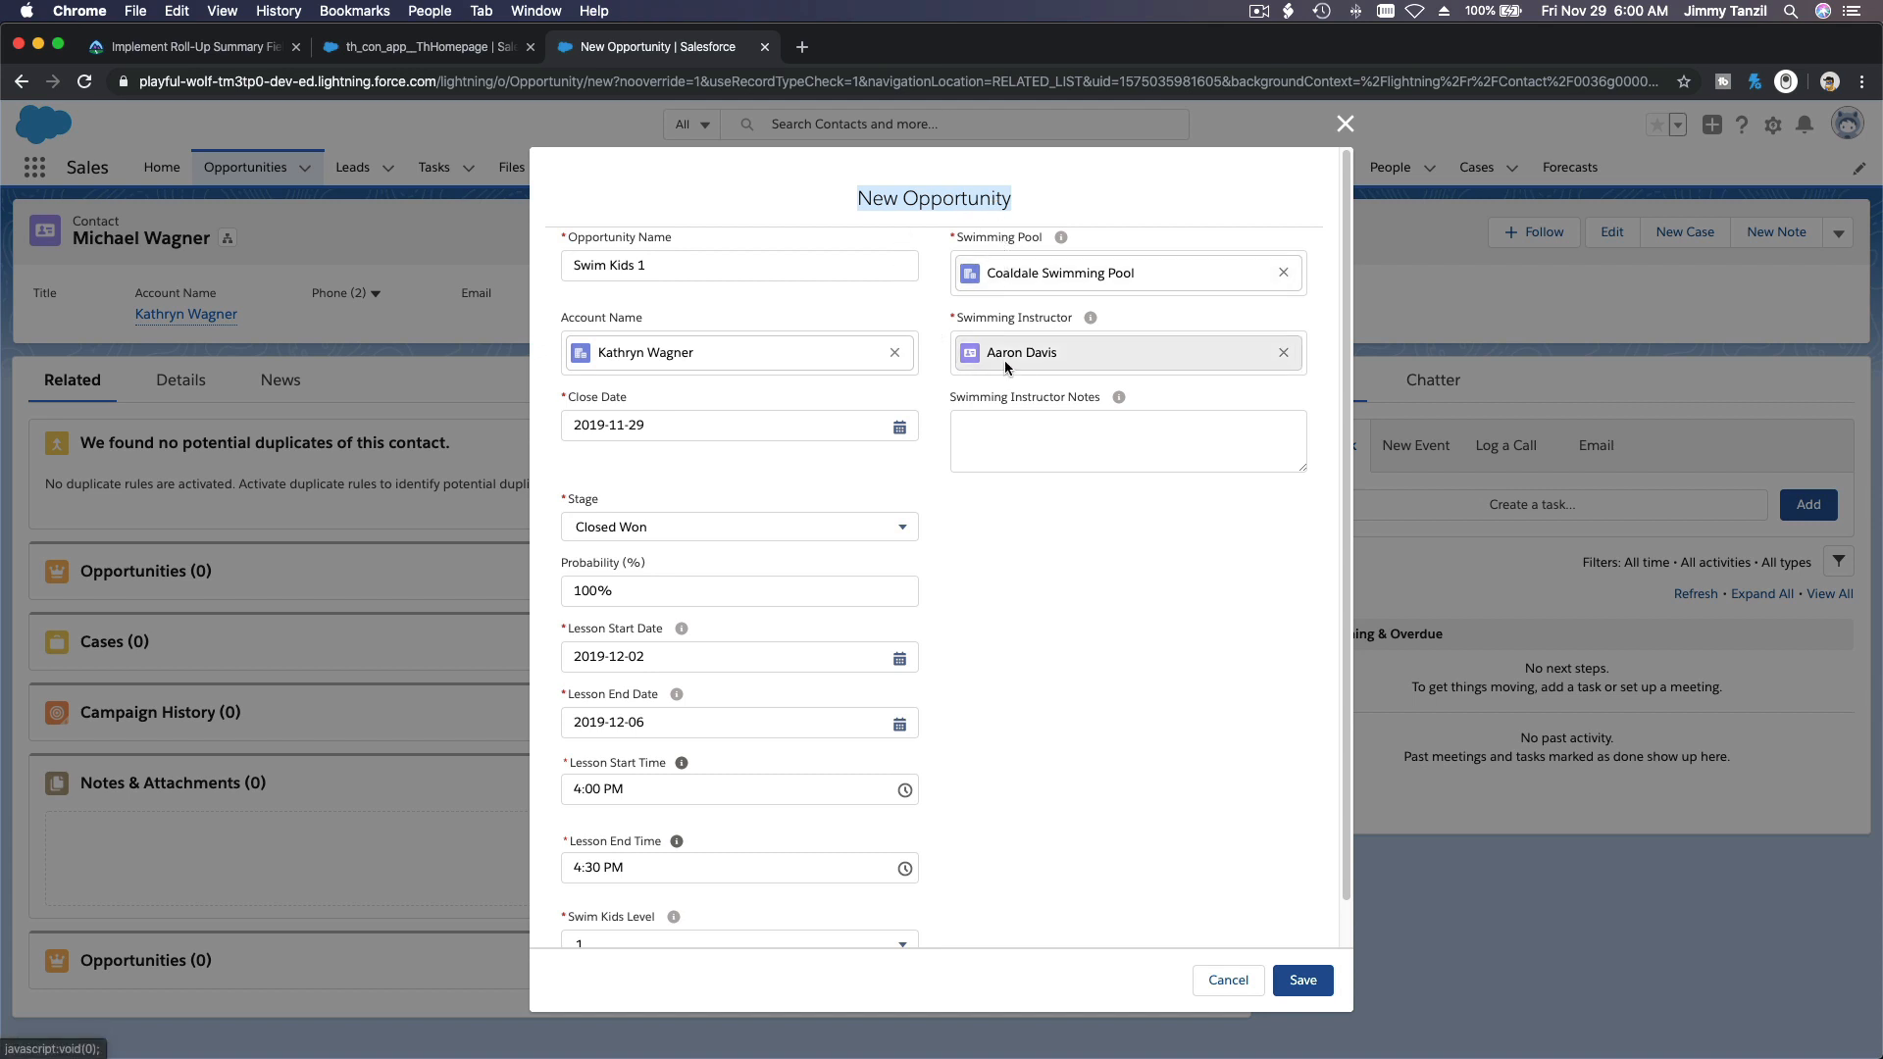
click(1042, 598)
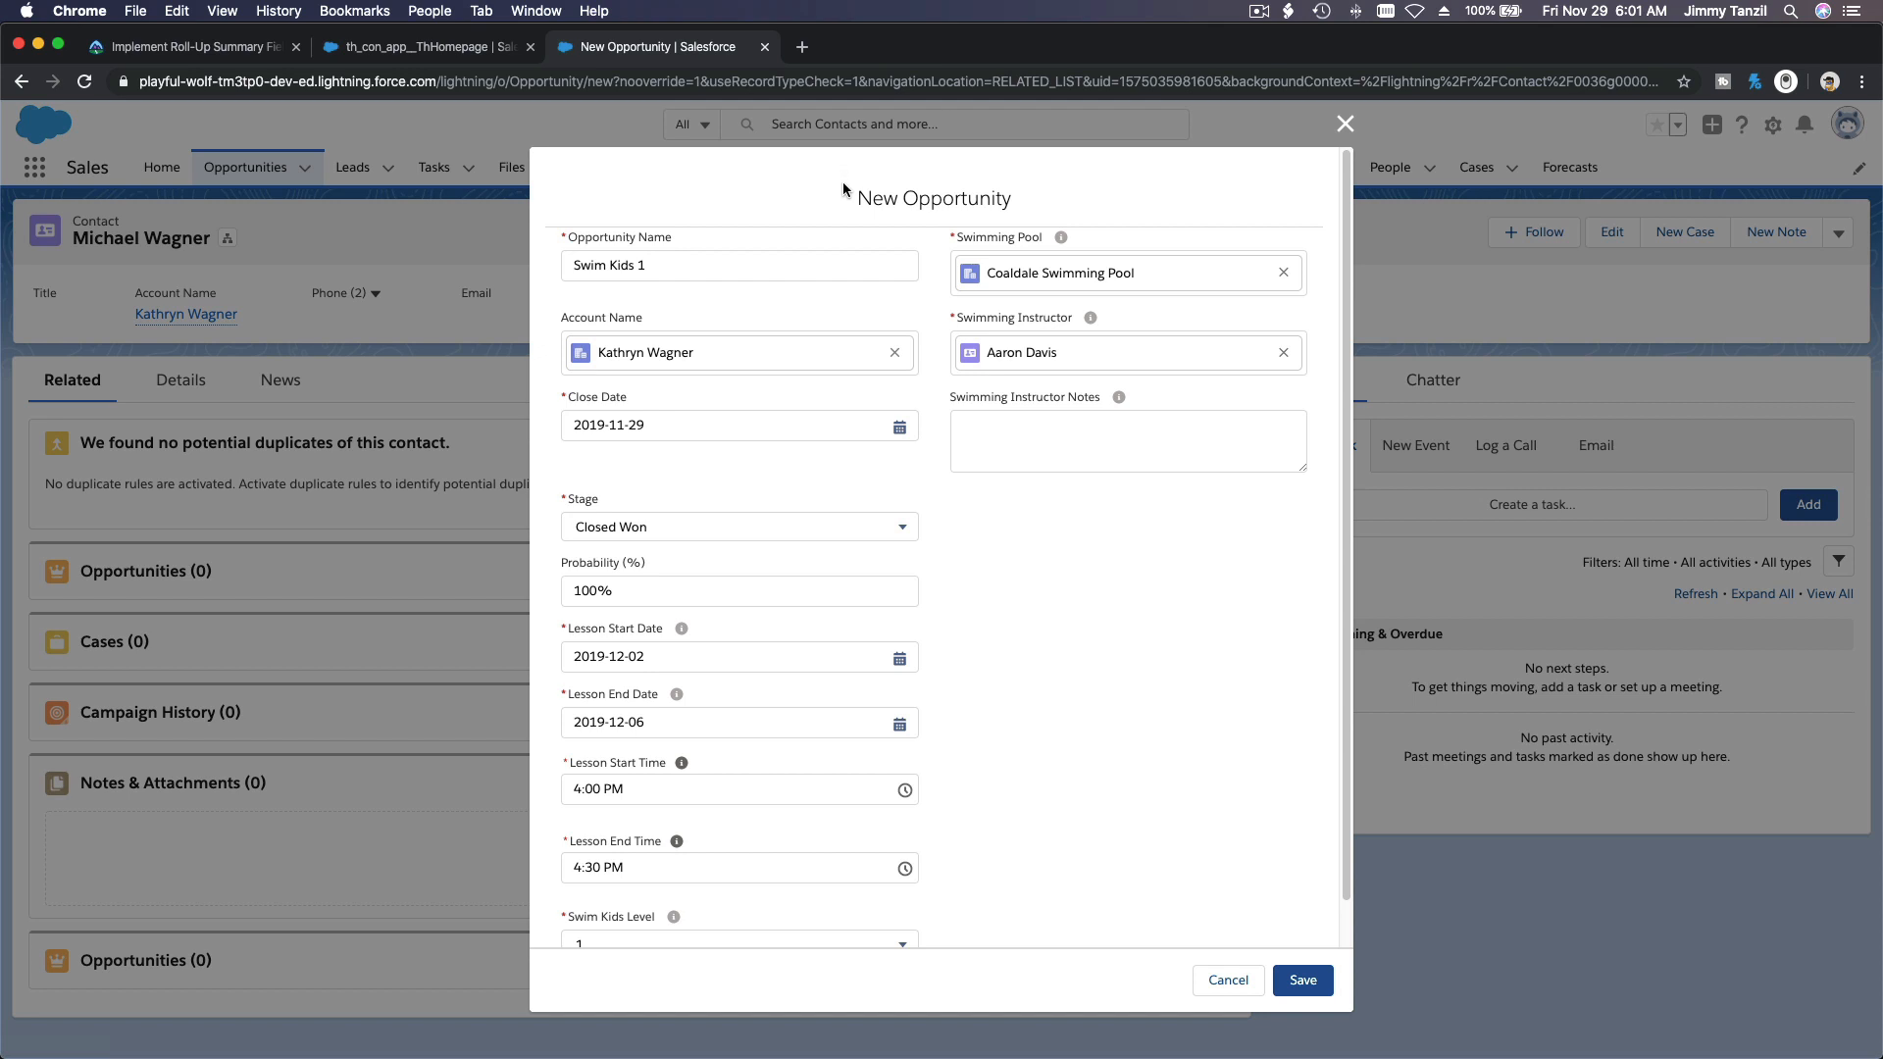
drag(853, 197, 1018, 203)
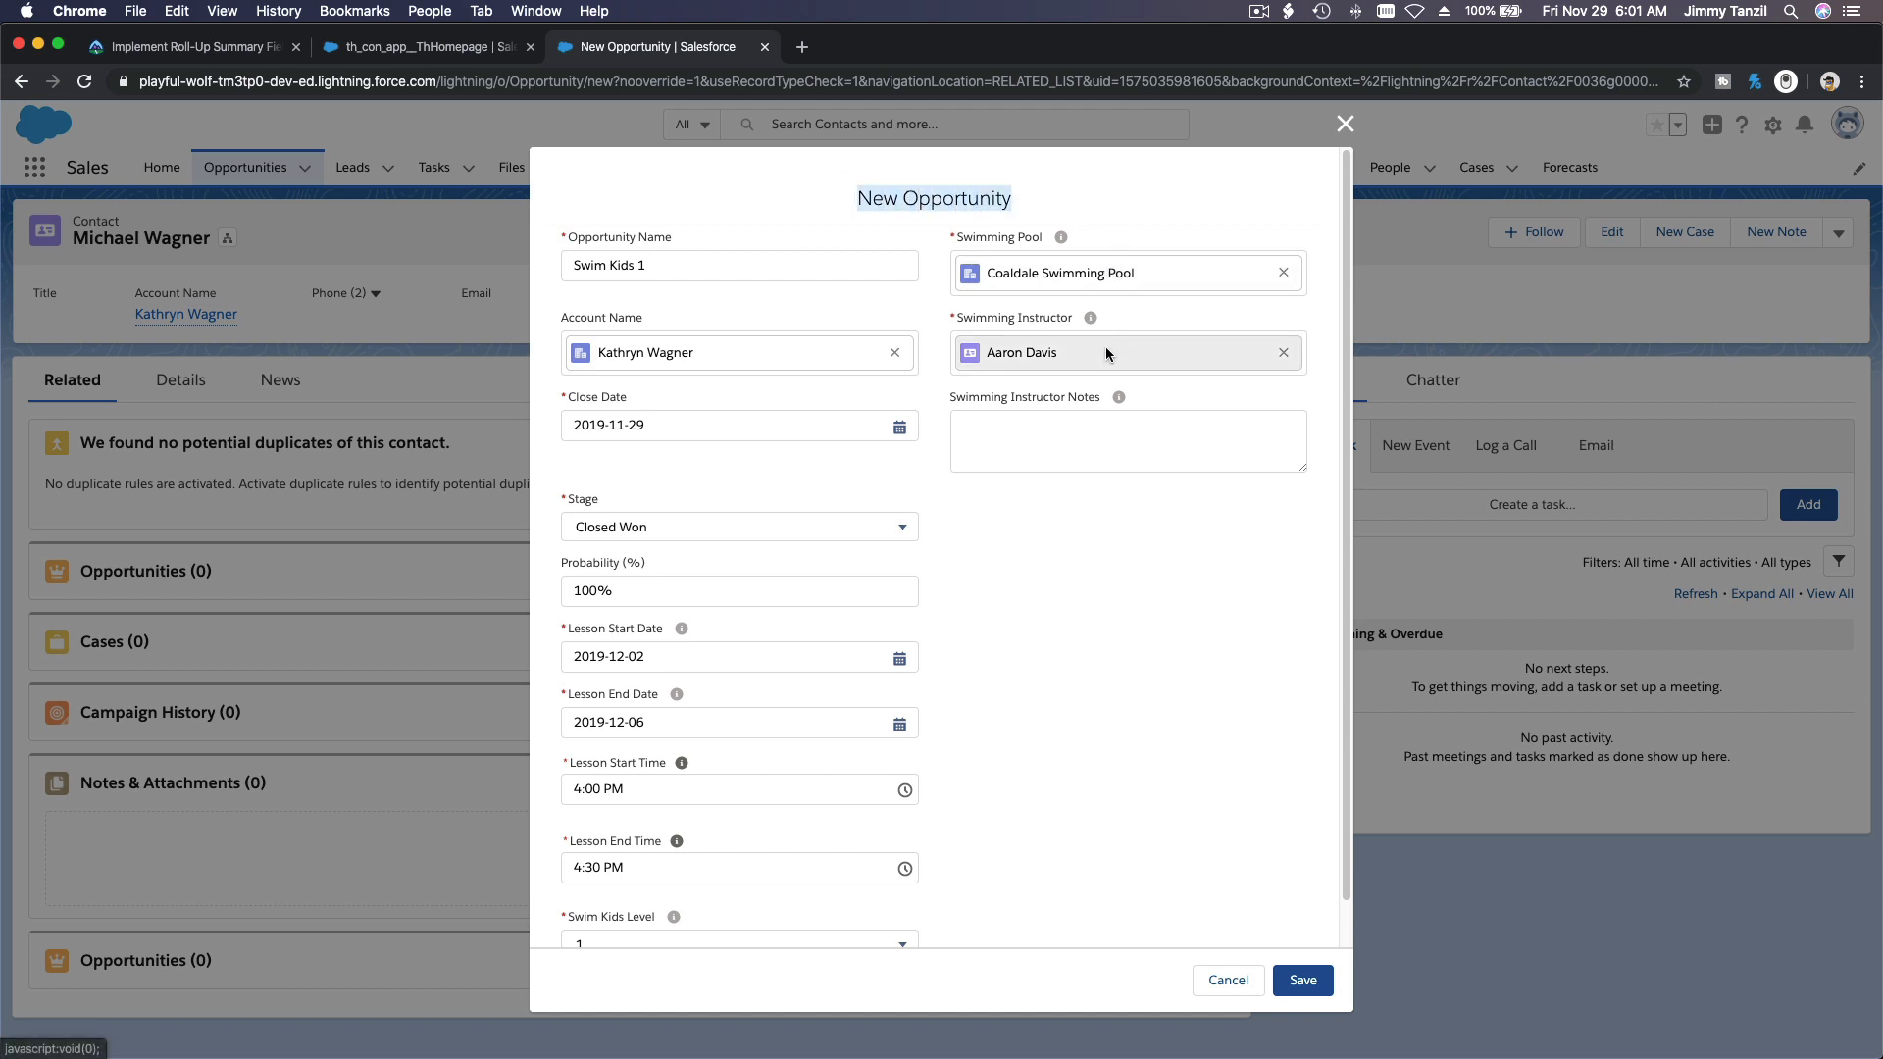
click(1085, 581)
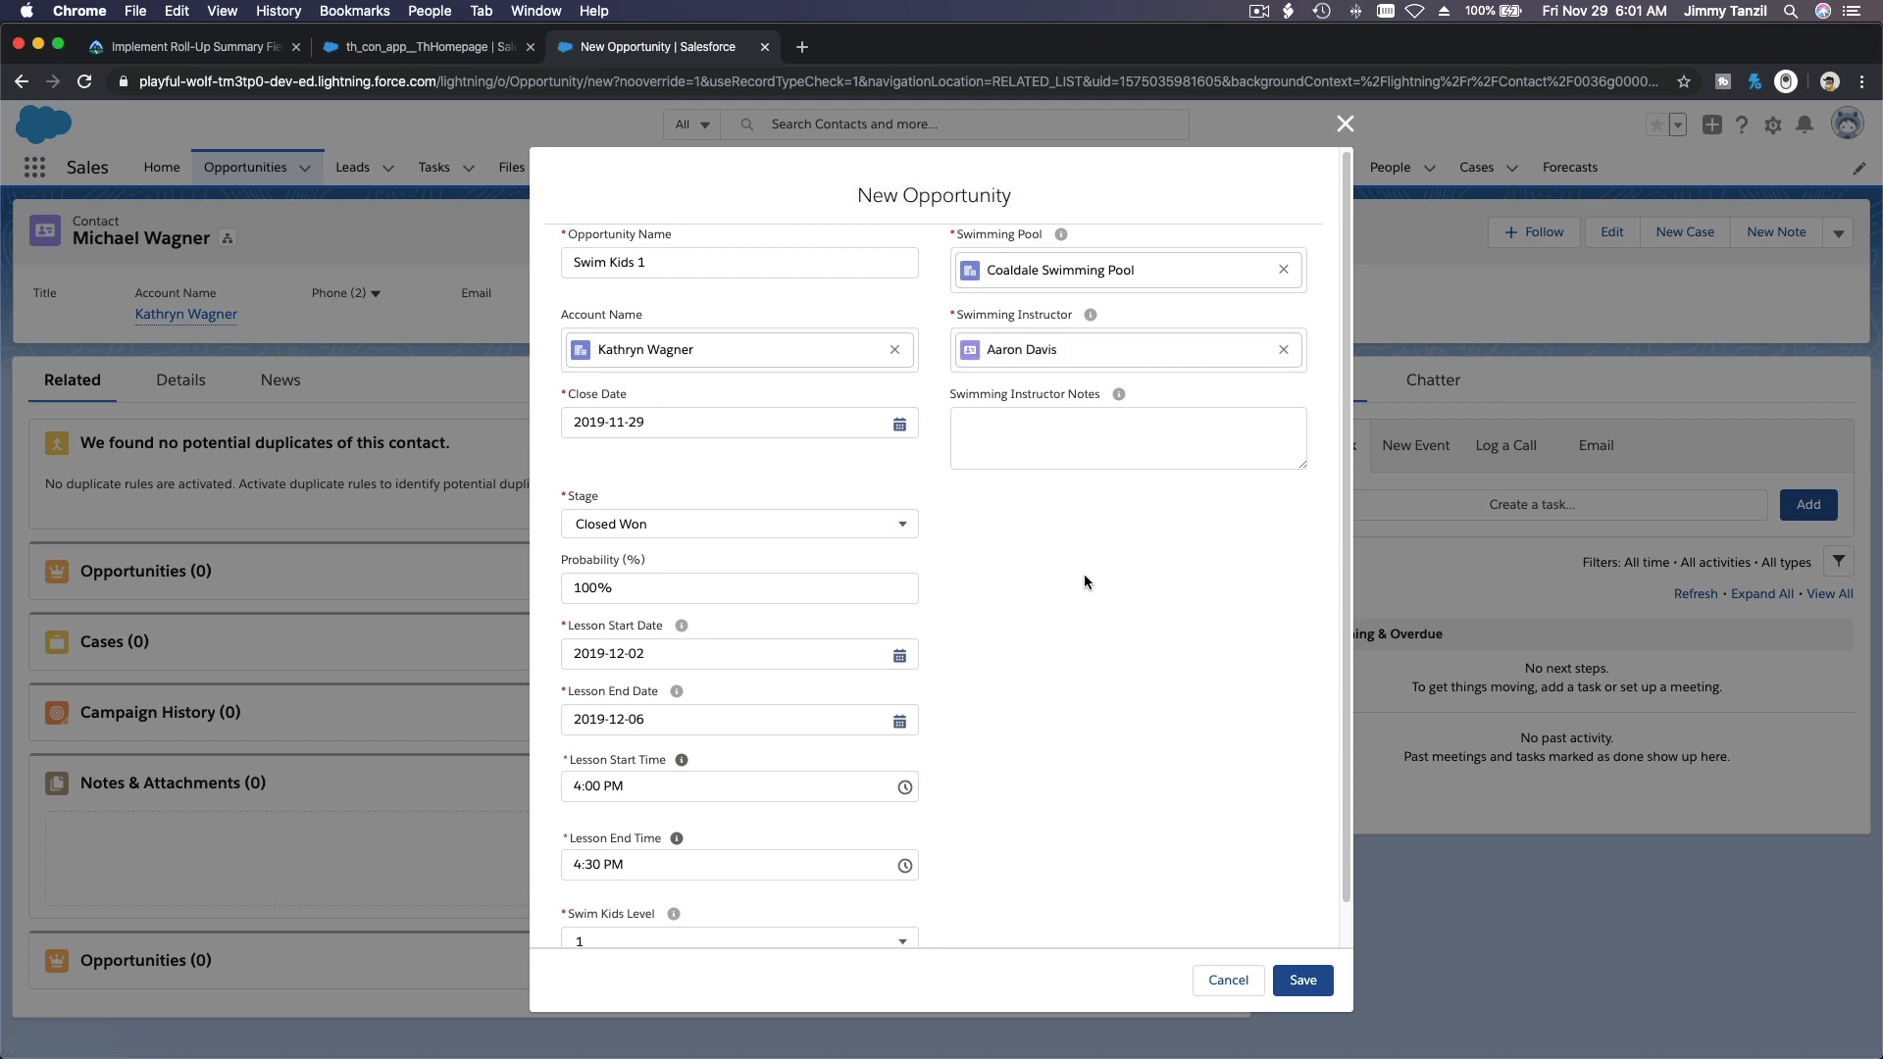
Step: Save the new opportunity and open the details of the Swim Kids 1 record
scroll(1084, 581, down, 1)
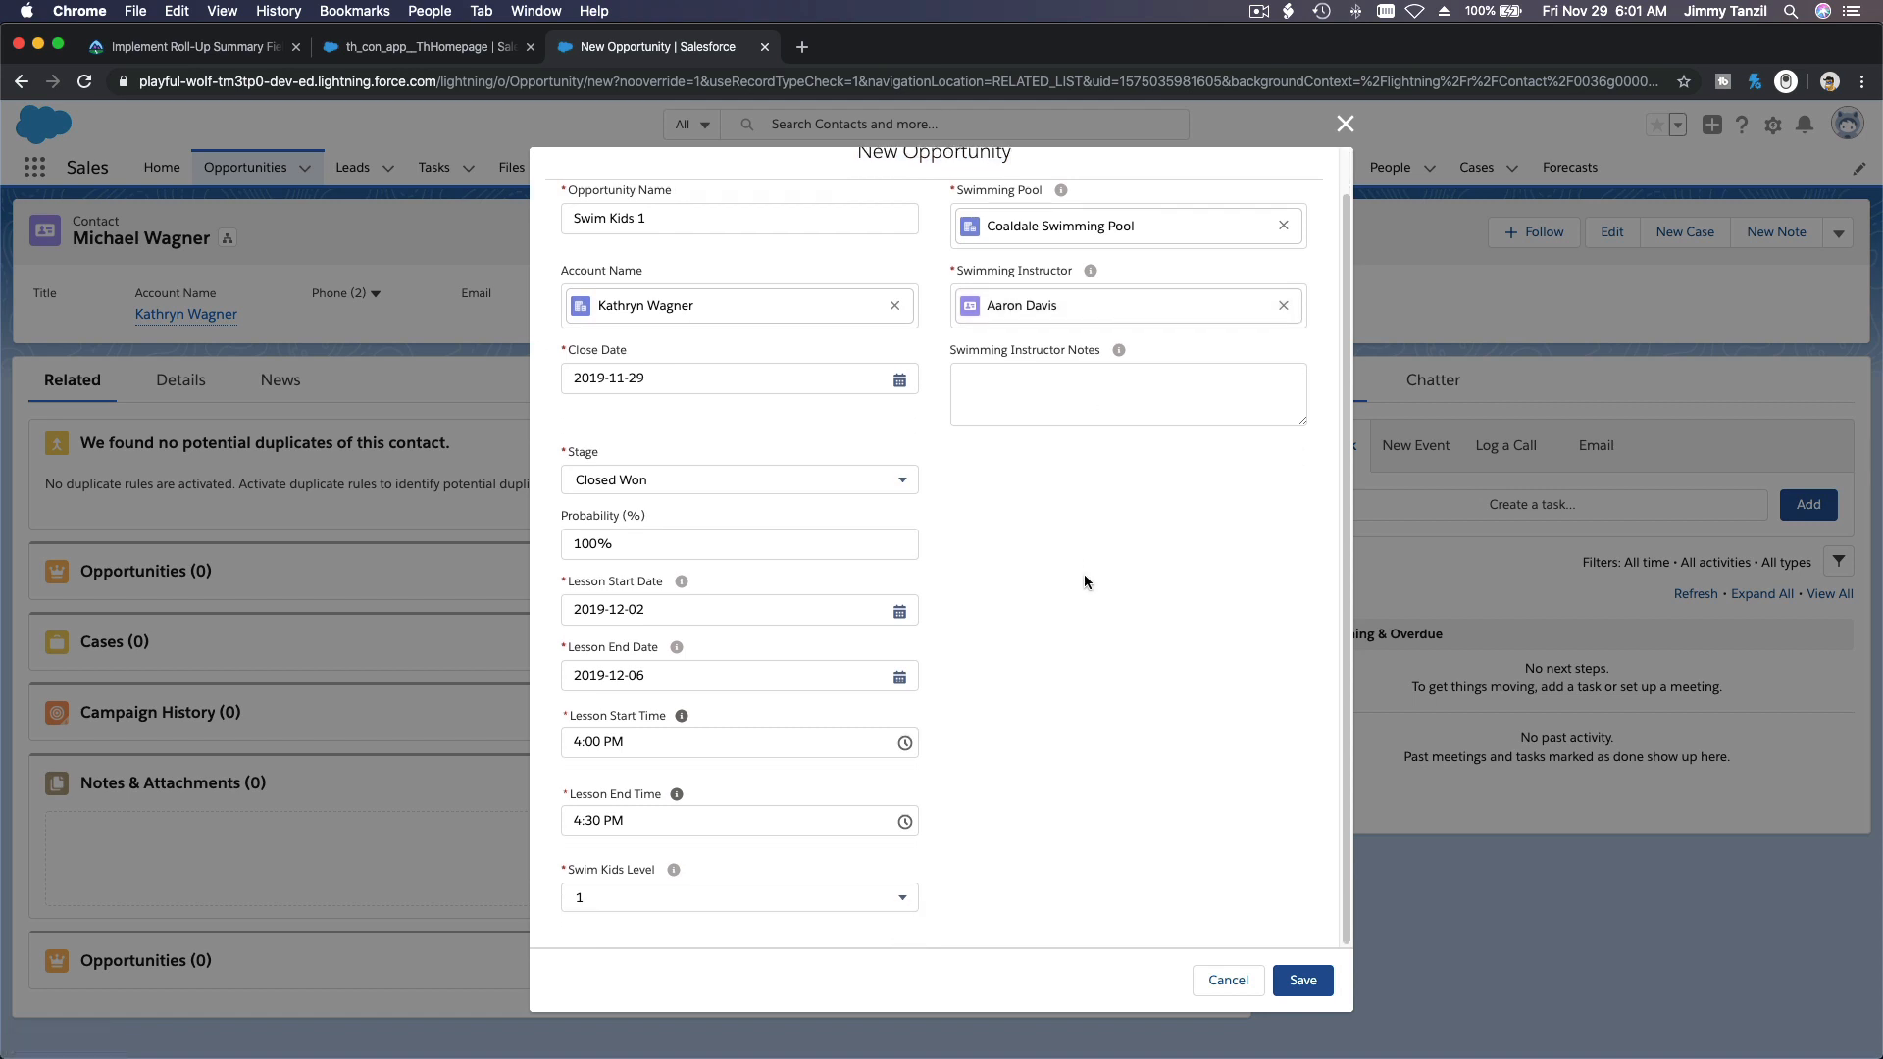
click(1301, 979)
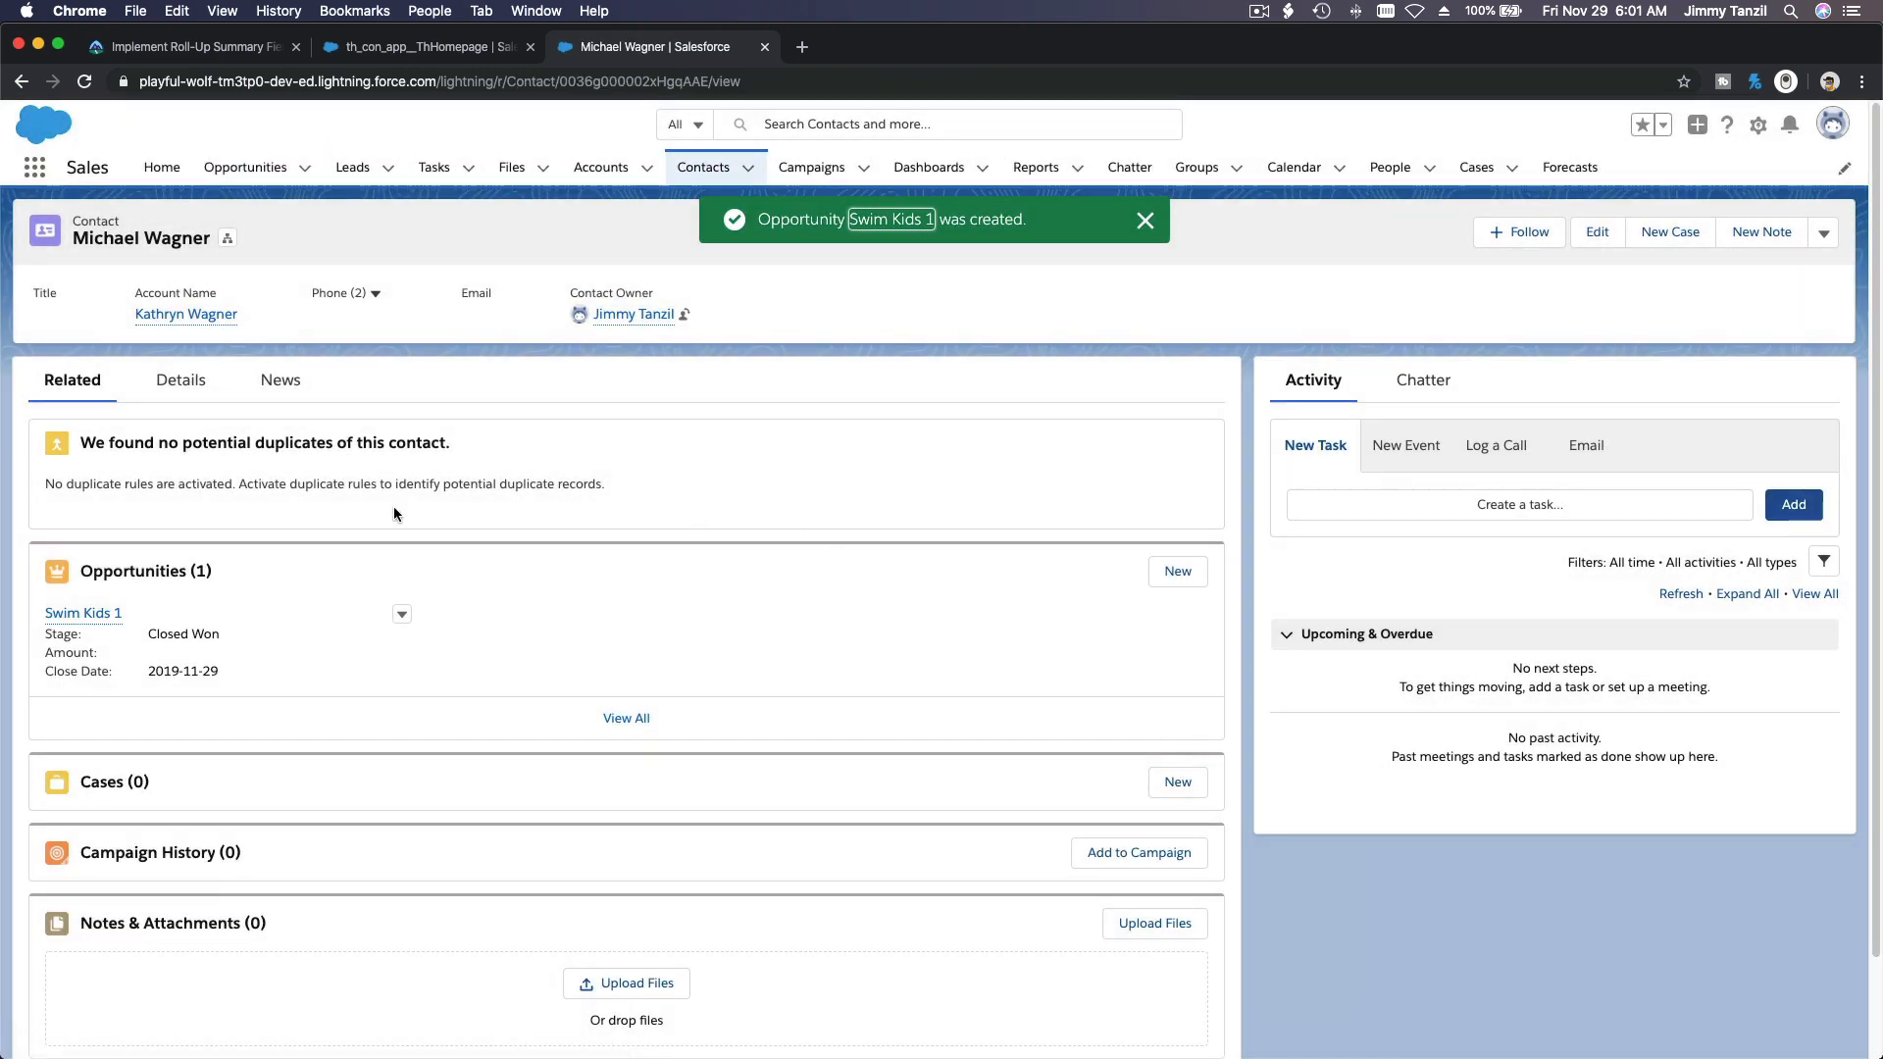
click(91, 614)
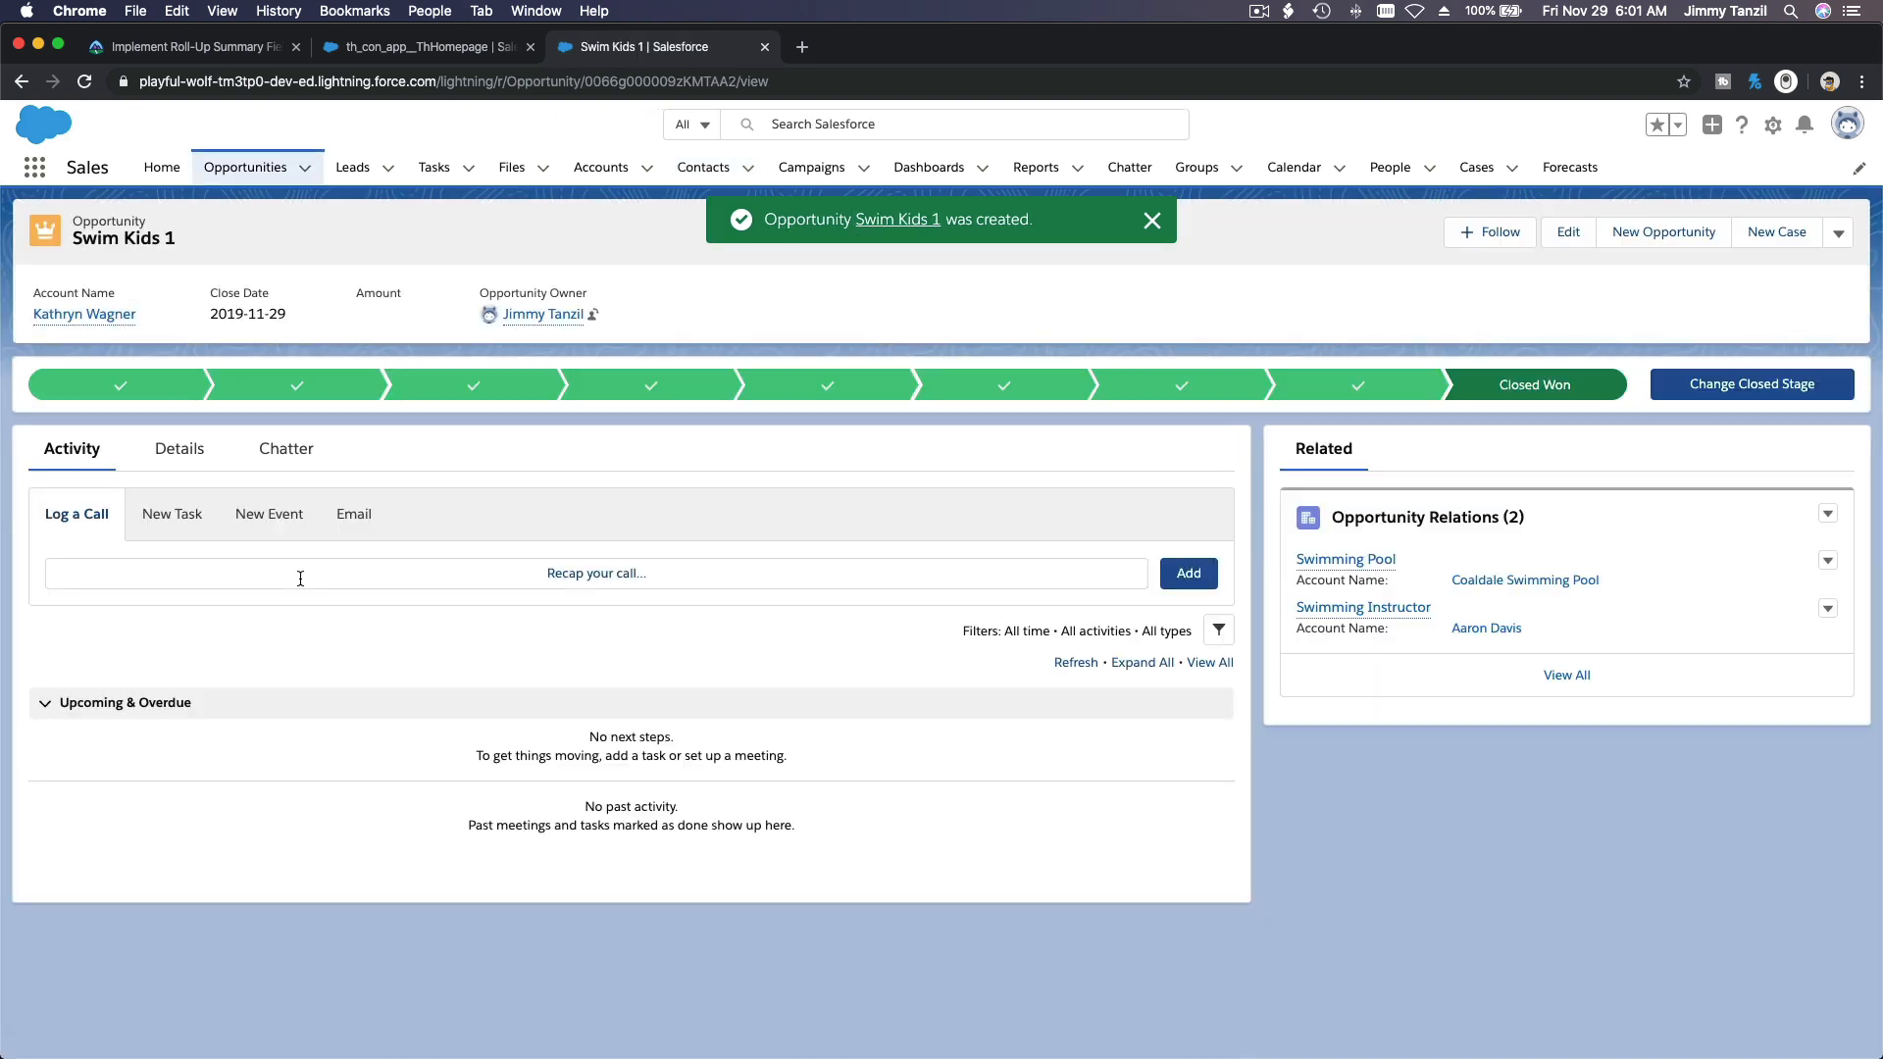
click(195, 466)
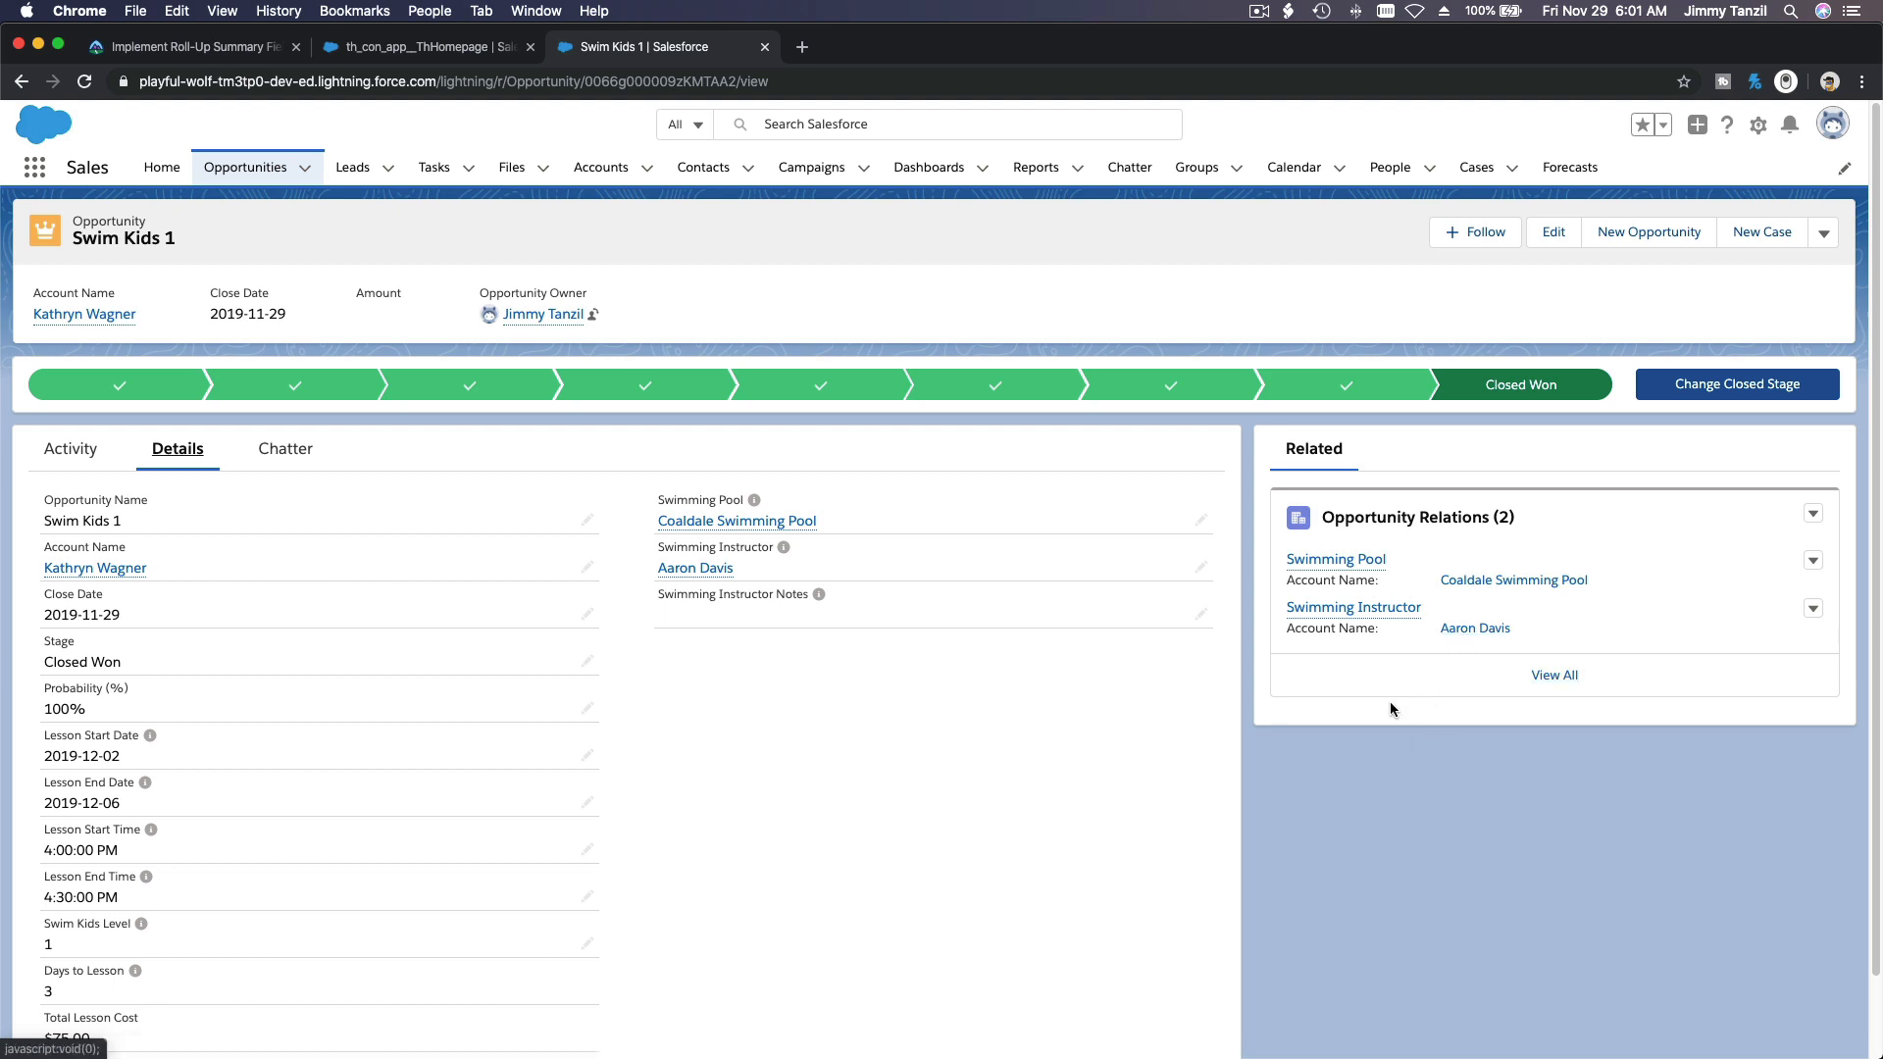
Step: Open the swimming instructor's account from the Opportunity Relations, and check its related Opportunity Relations and account details
click(1476, 634)
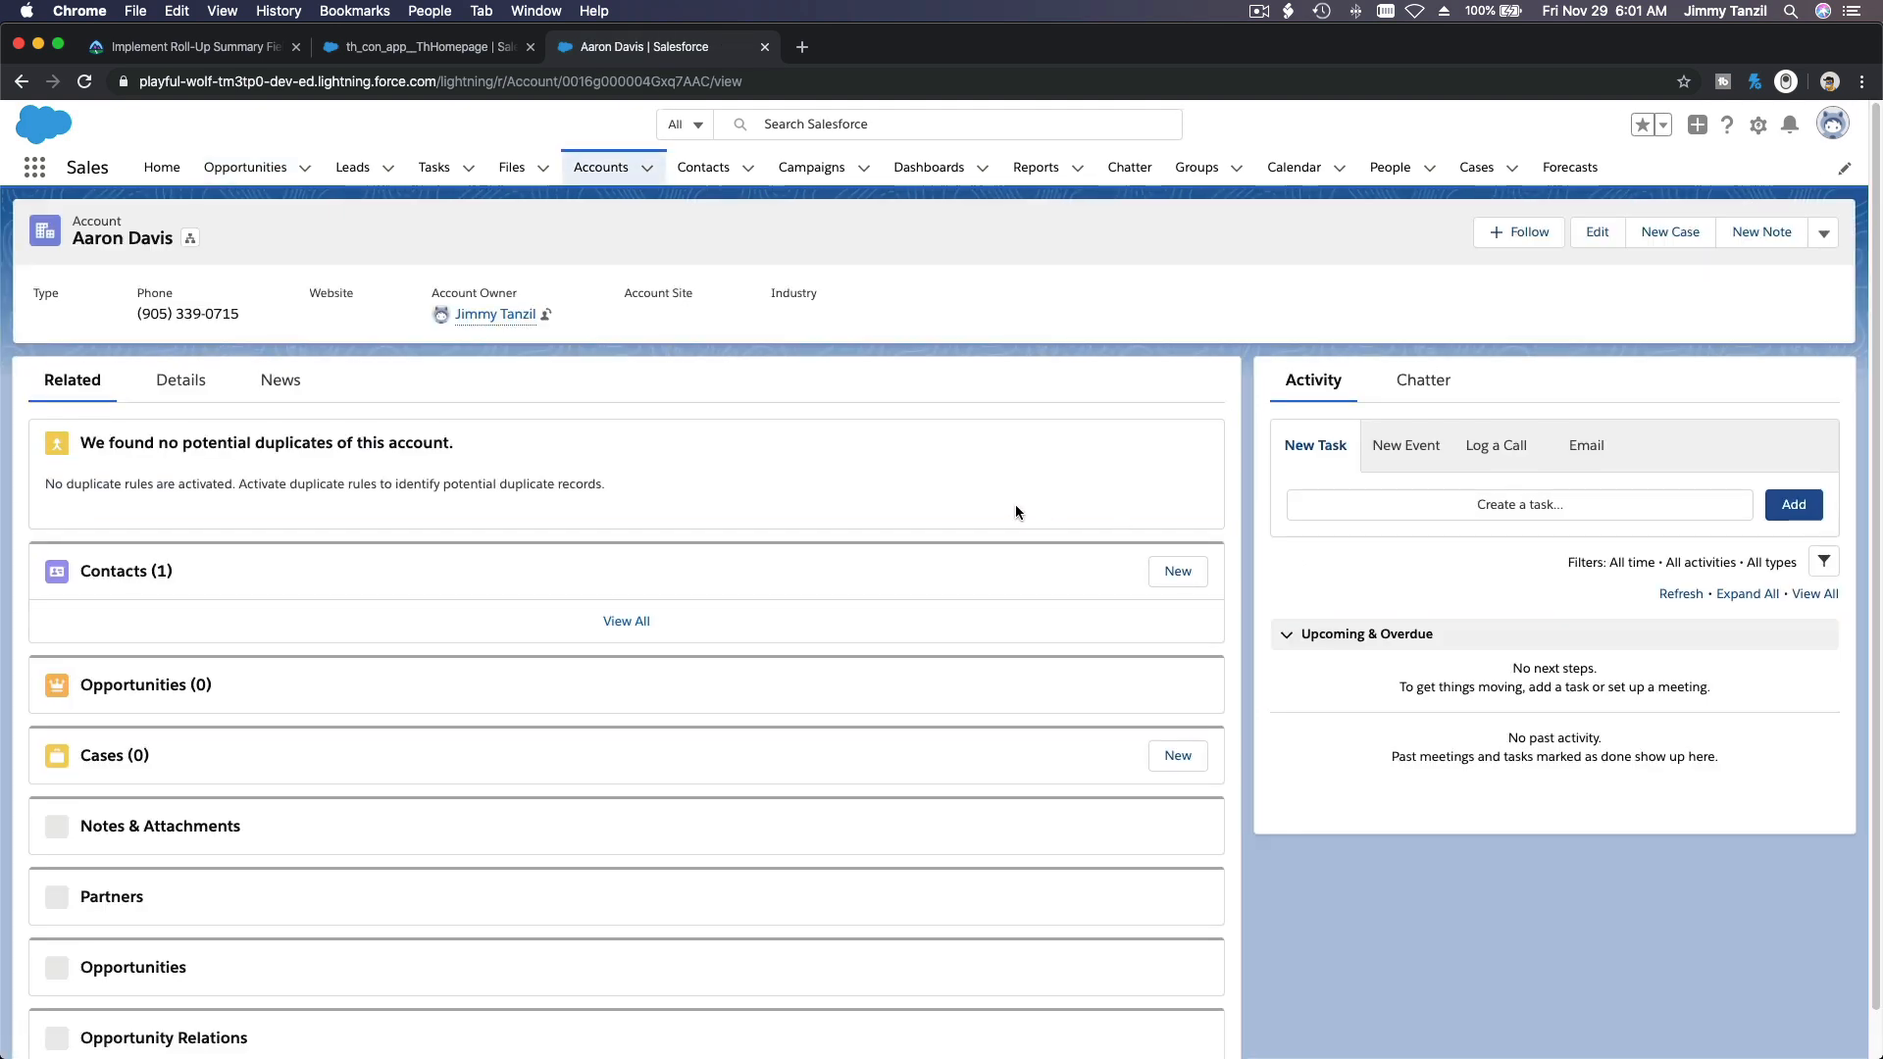
scroll(926, 463, down, 5)
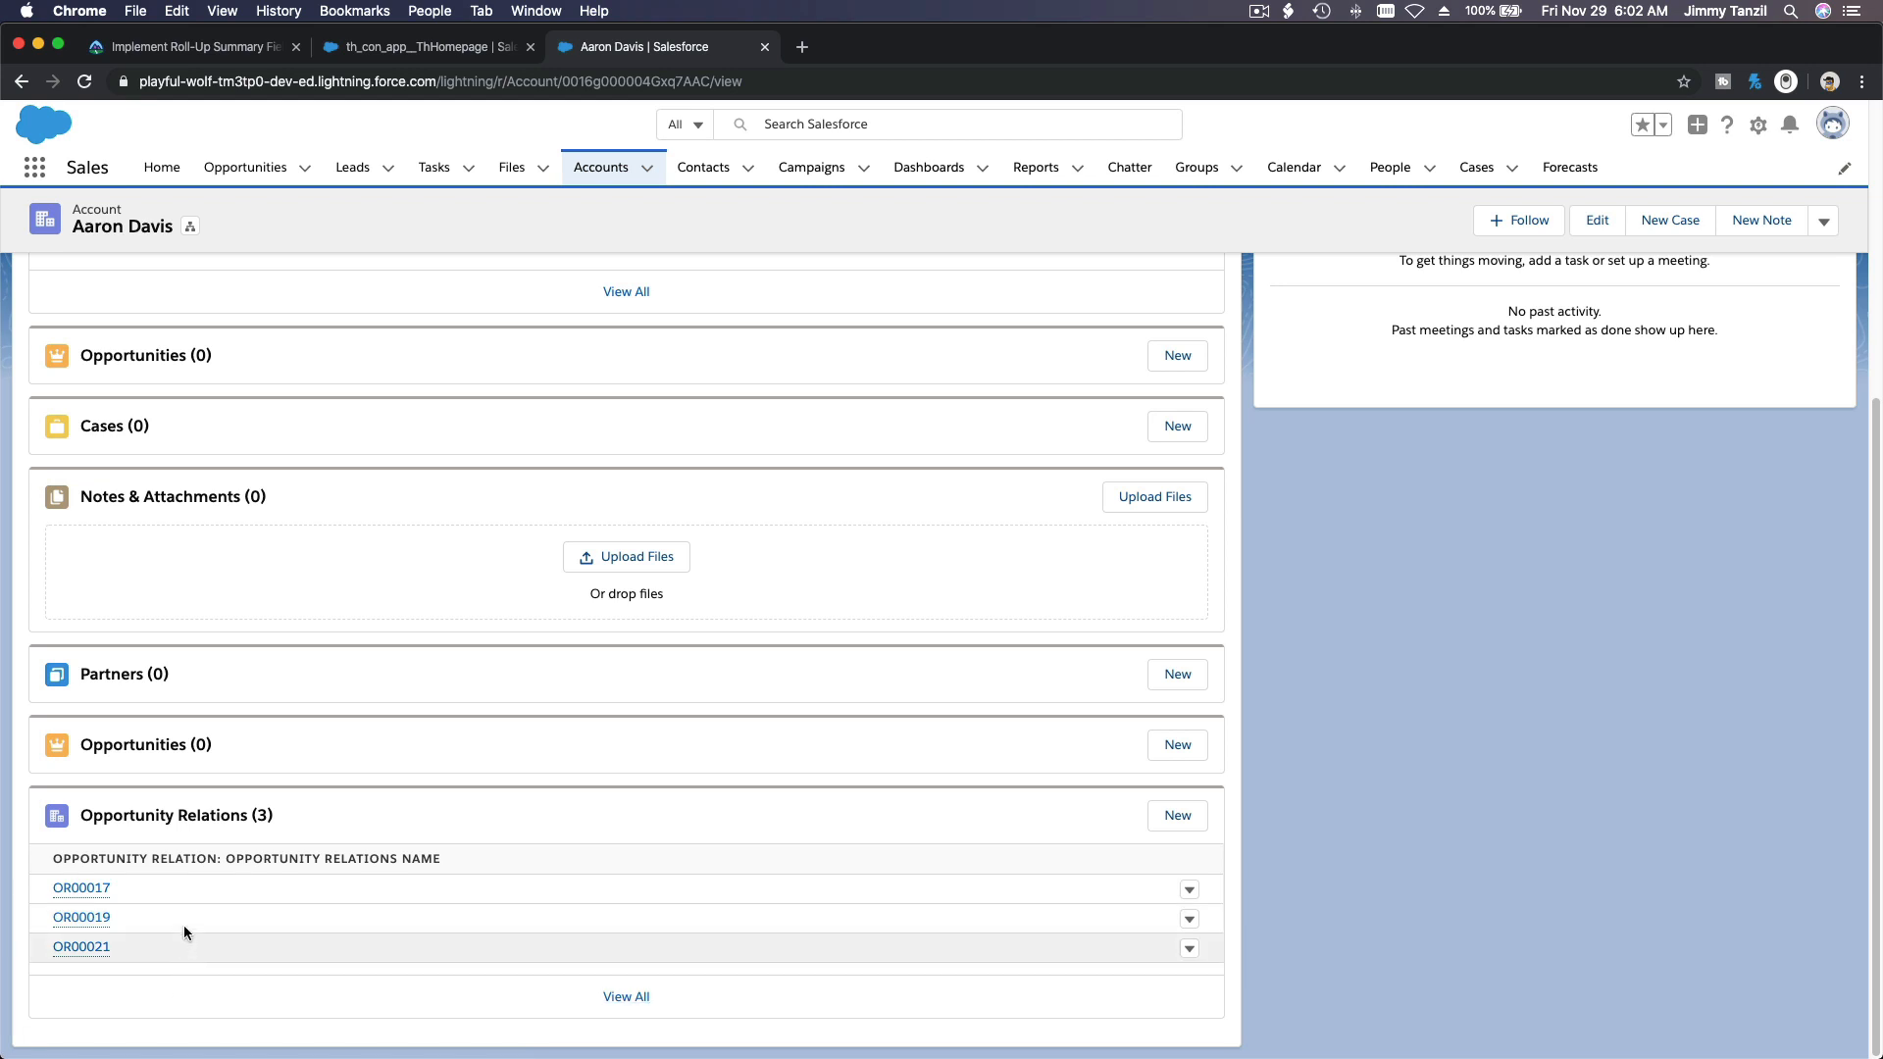
scroll(182, 908, up, 5)
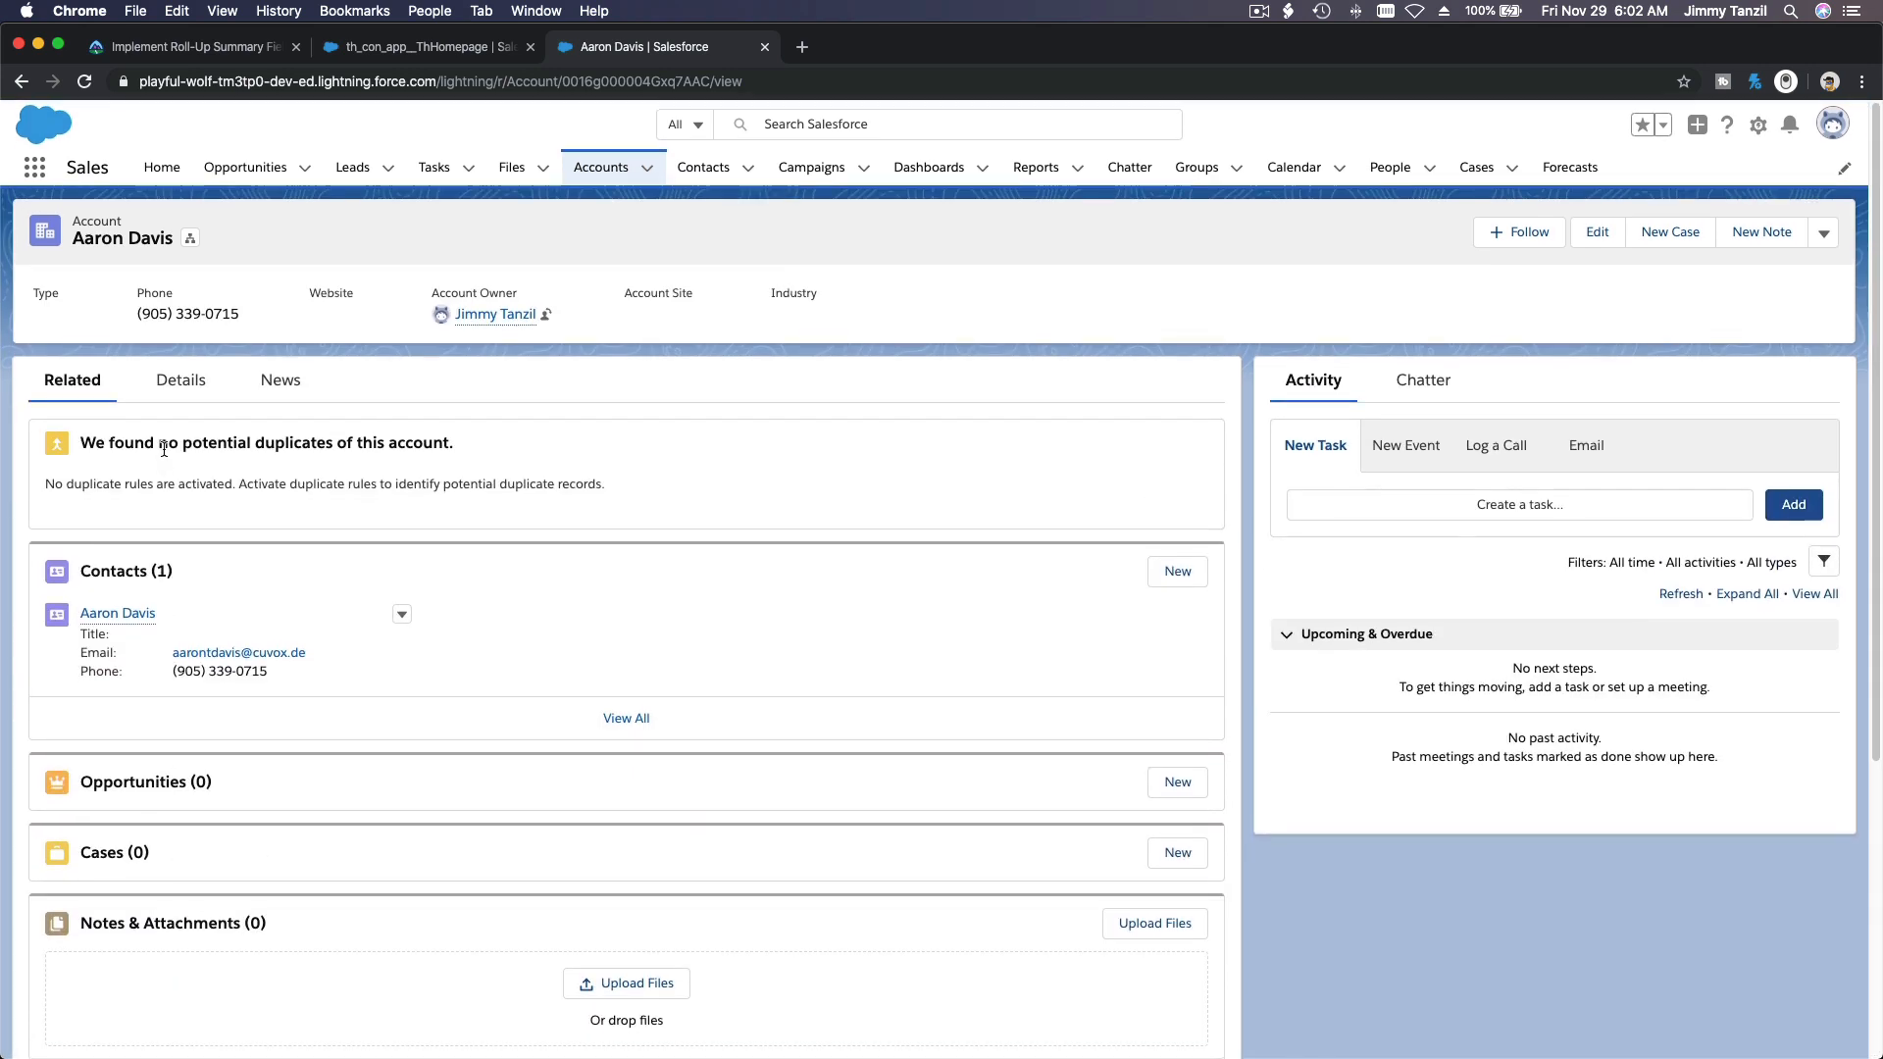
click(196, 385)
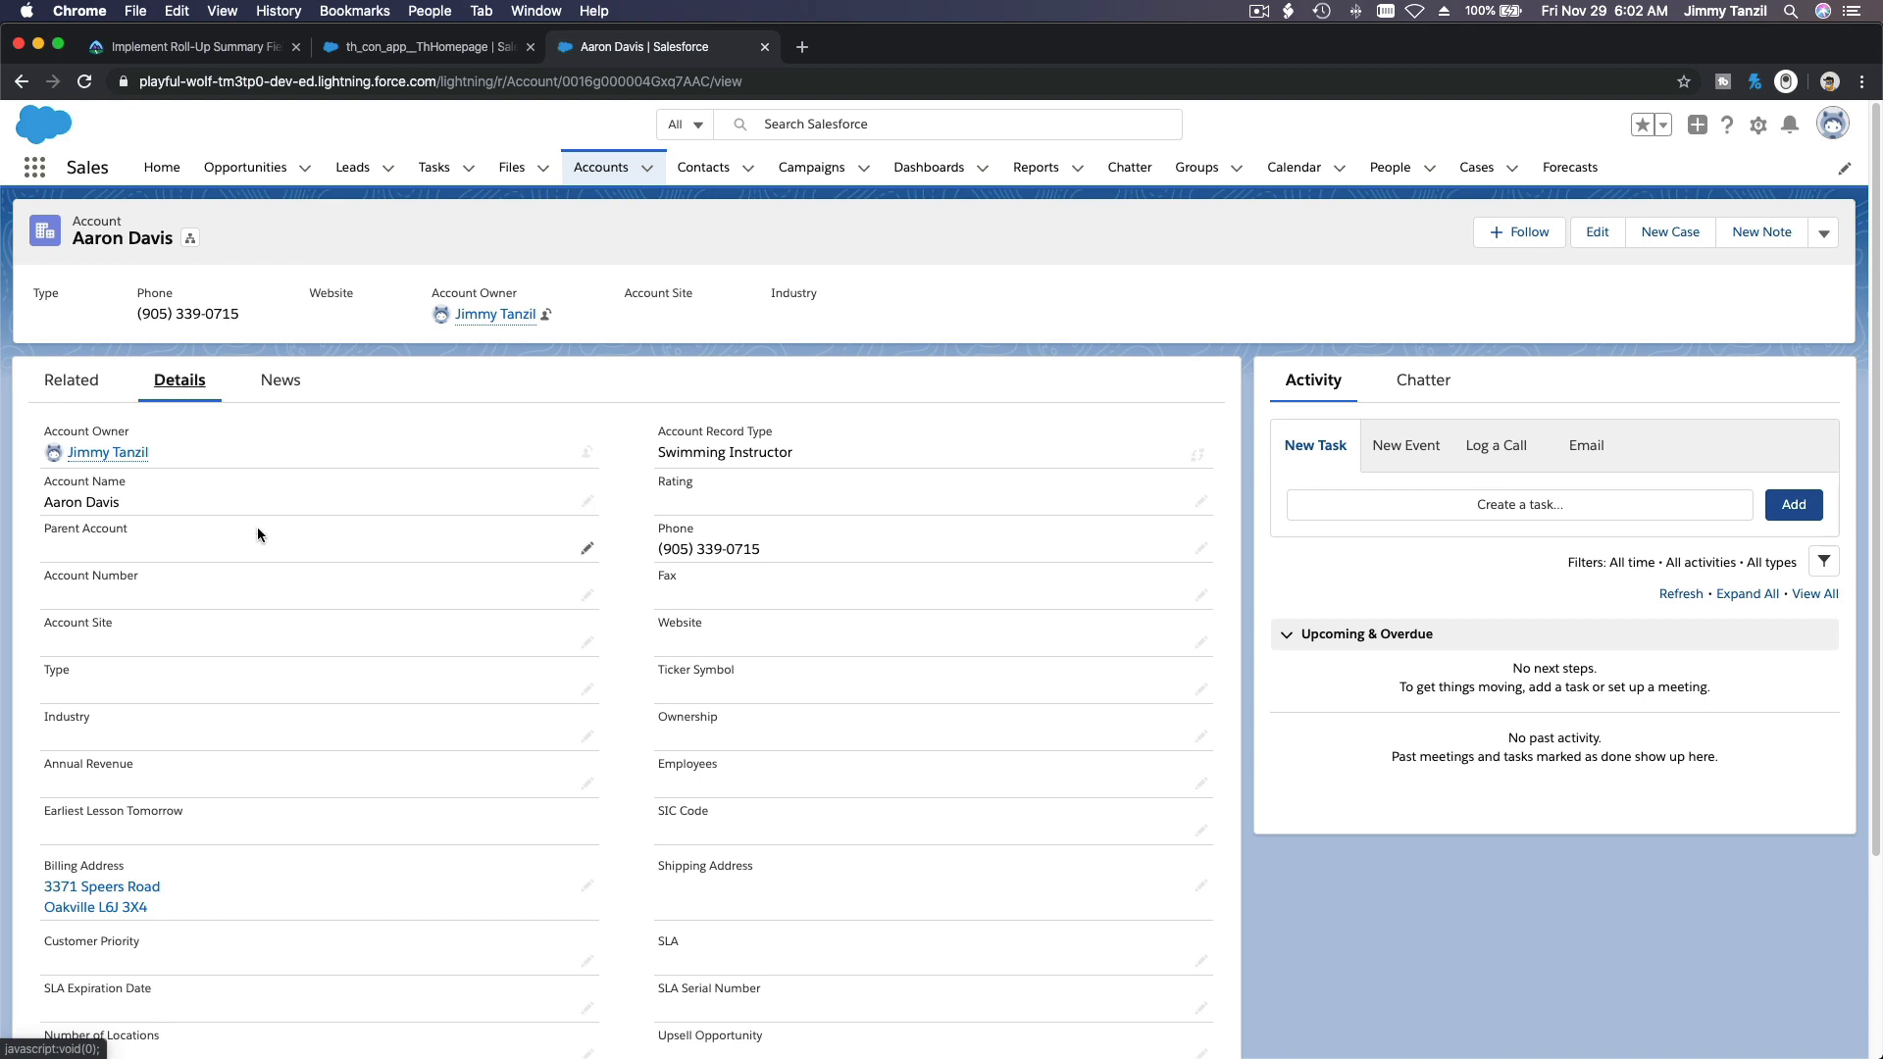
scroll(257, 526, down, 3)
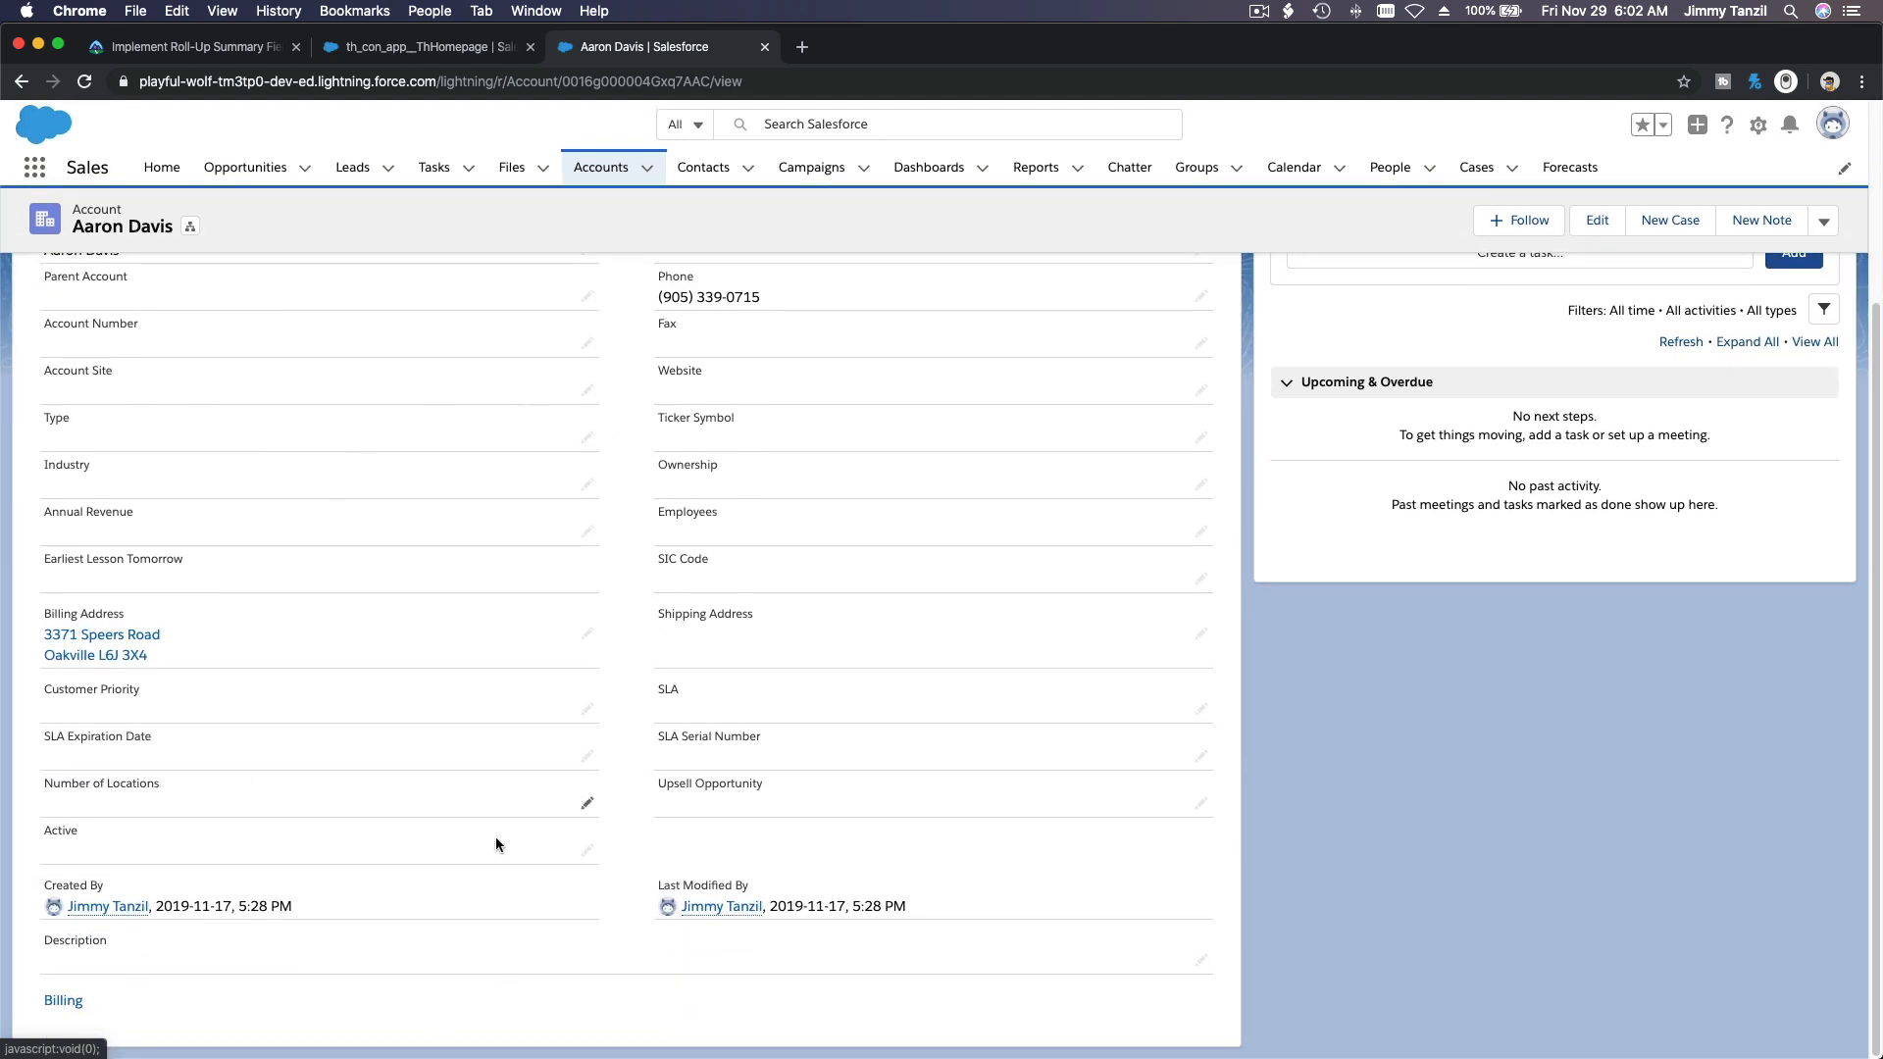
scroll(486, 784, up, 3)
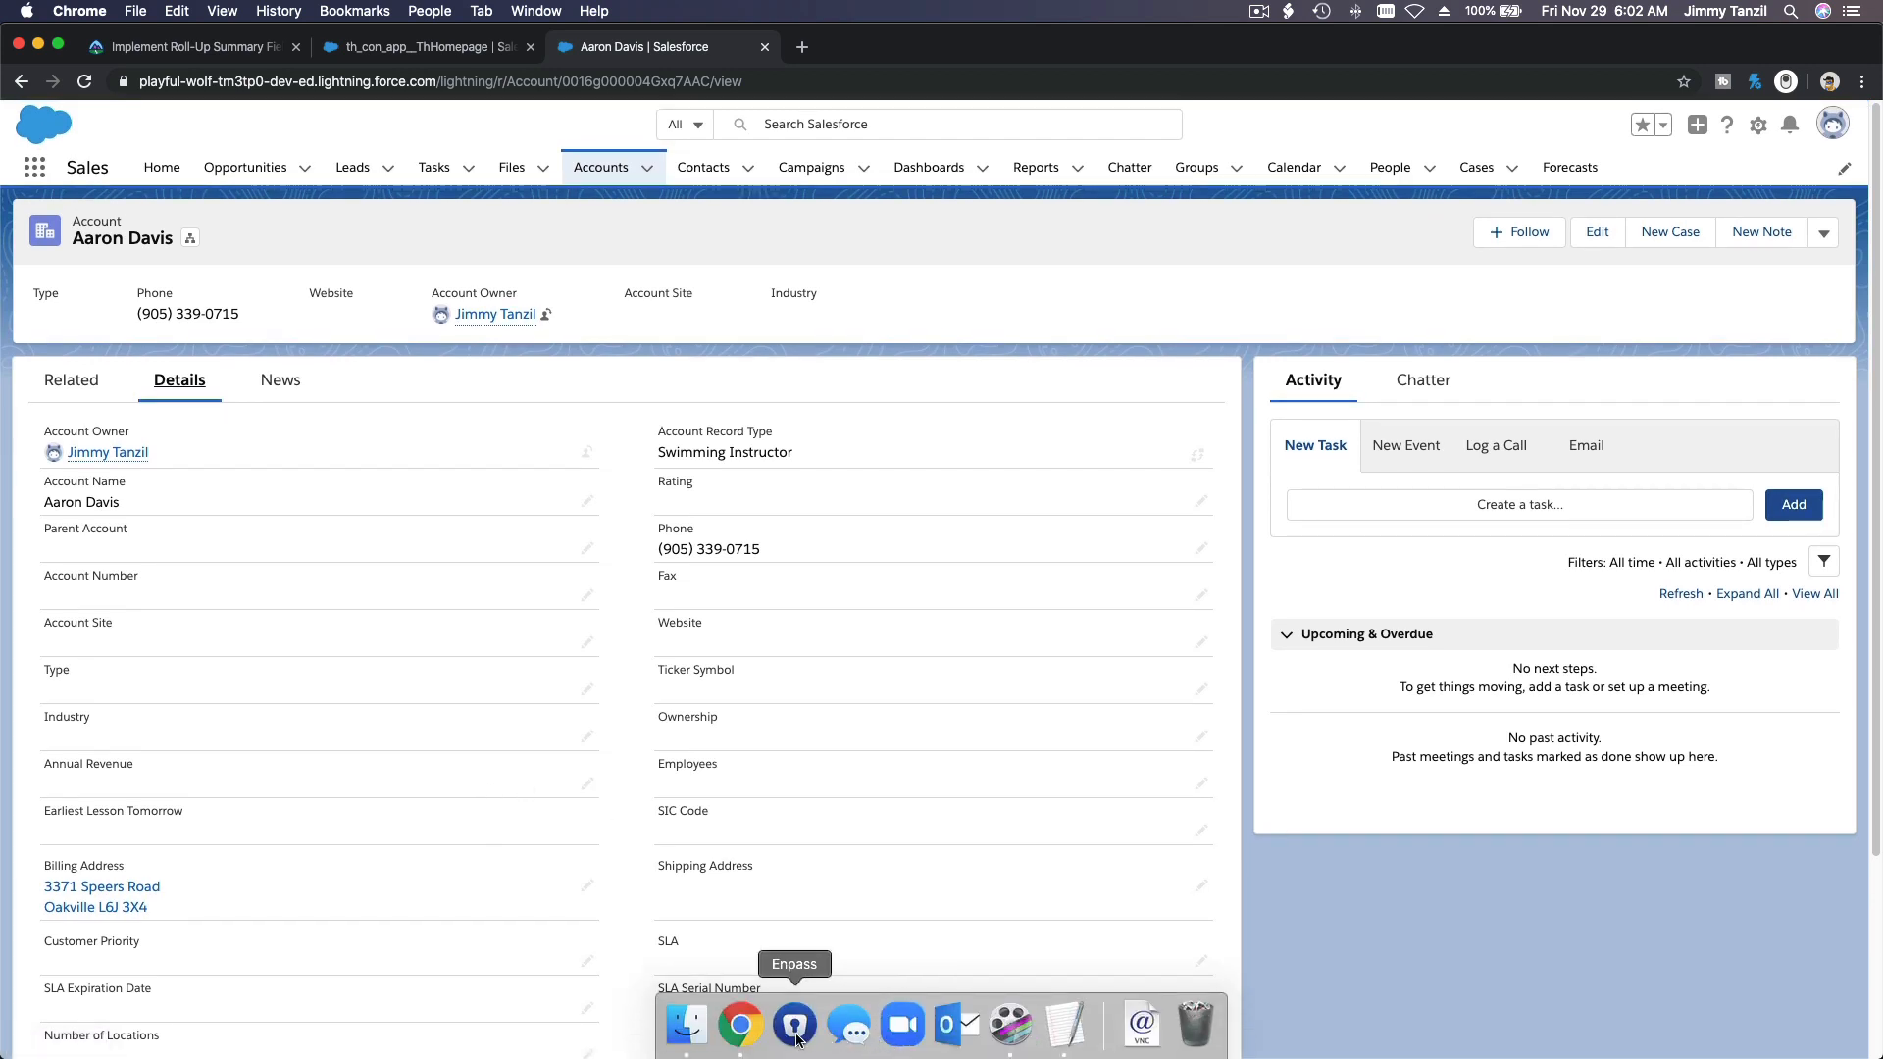
Step: Look through all the detail fields on the swimming instructor's account
click(1063, 1019)
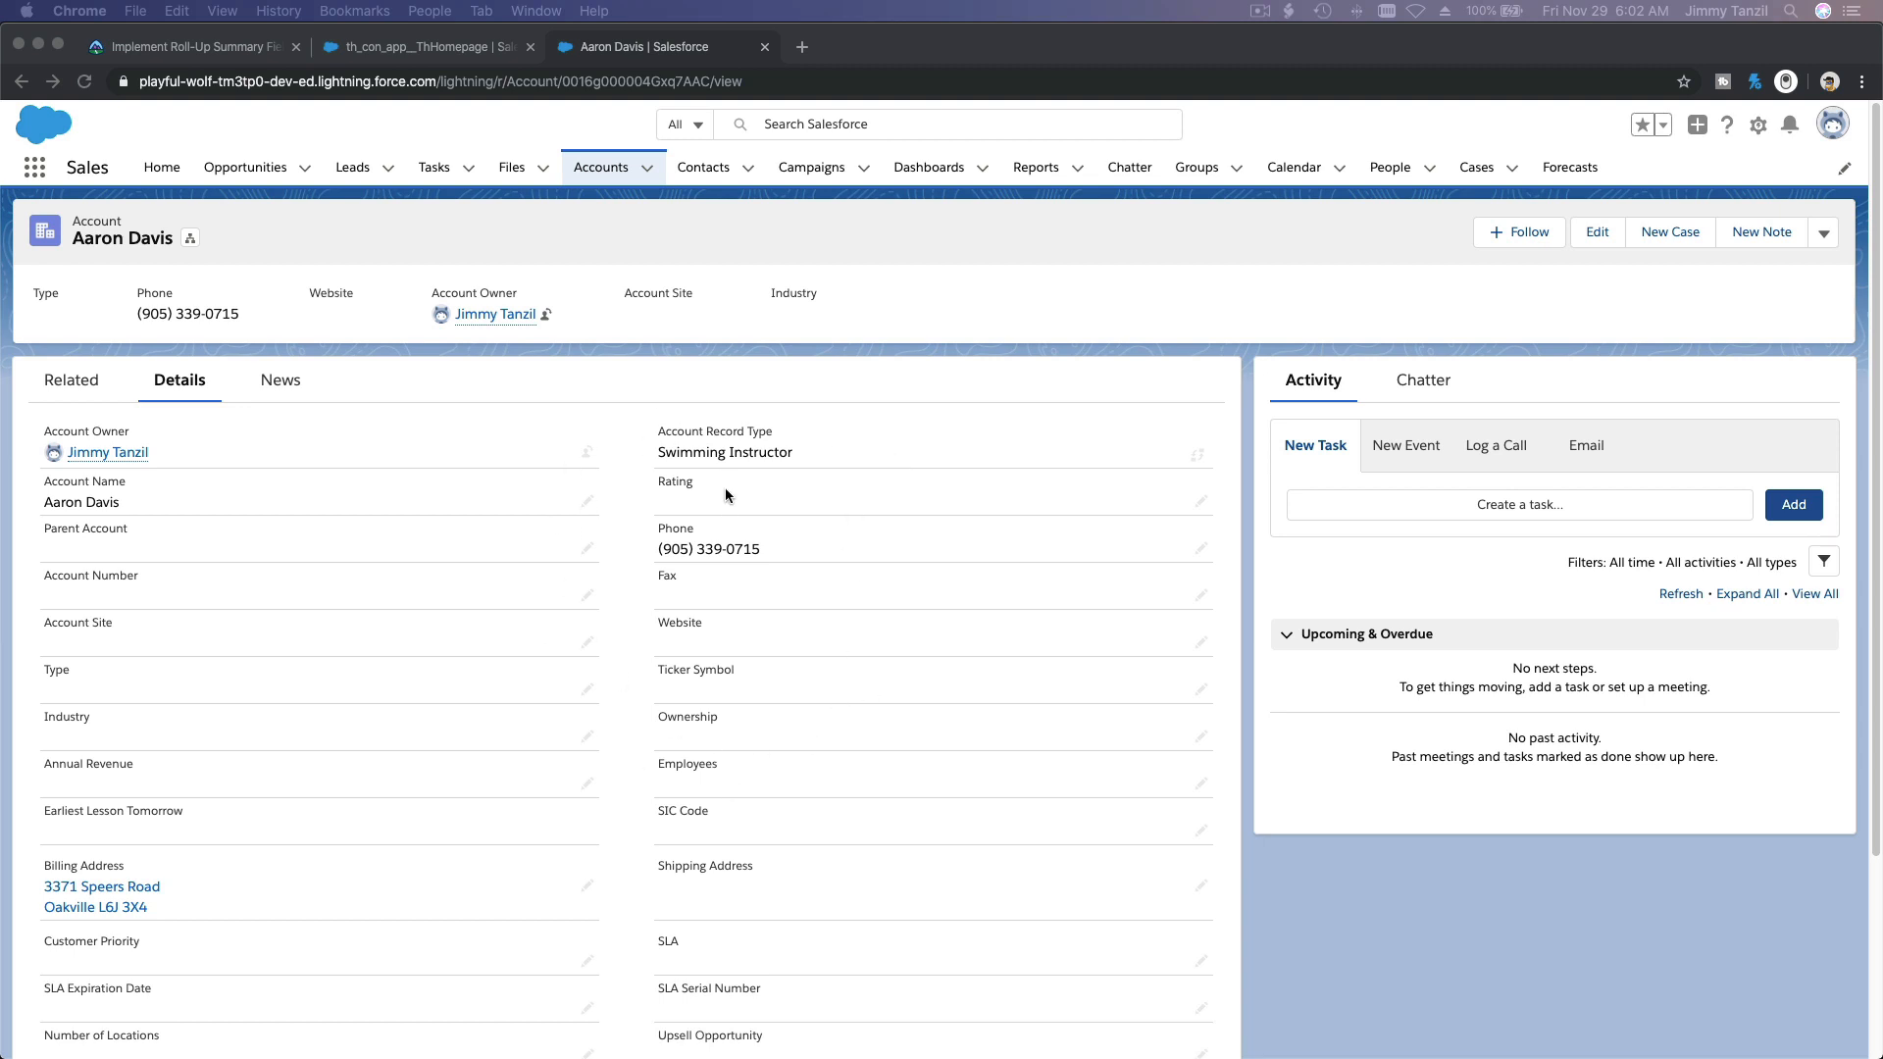
scroll(726, 488, down, 5)
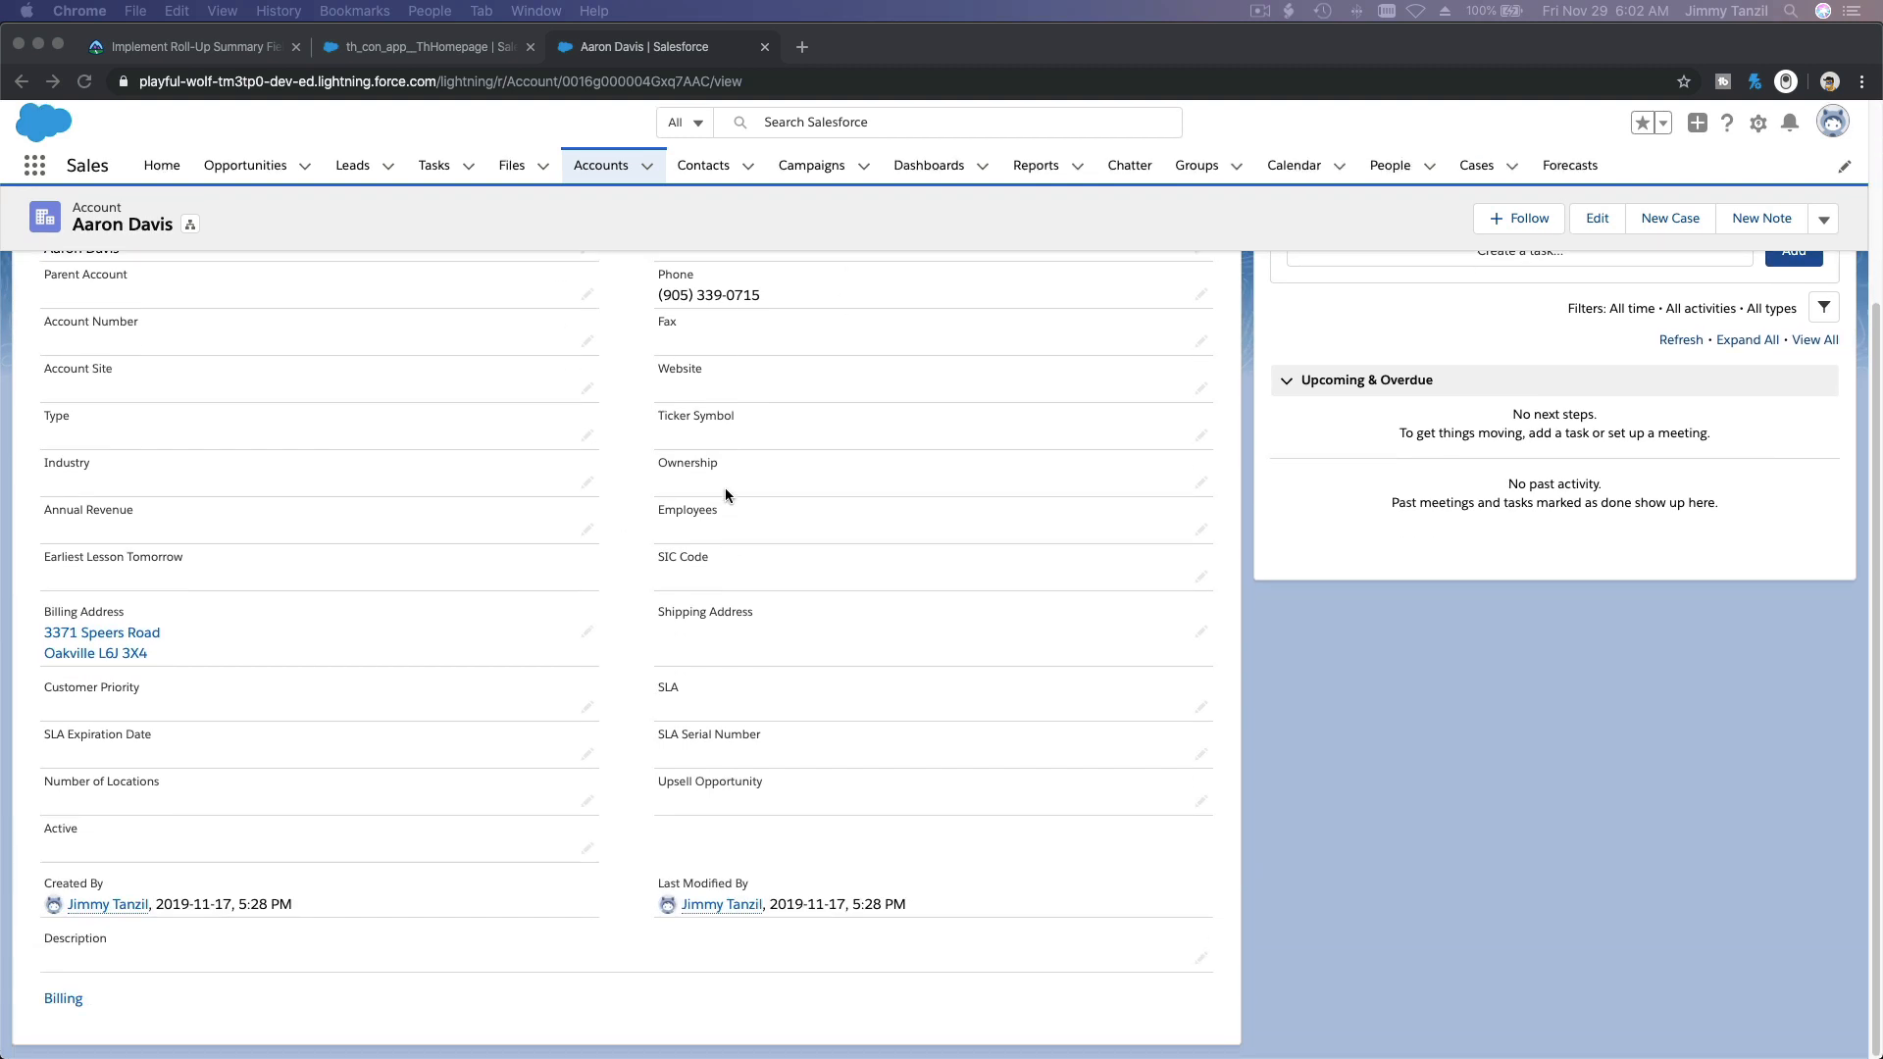
scroll(726, 487, up, 5)
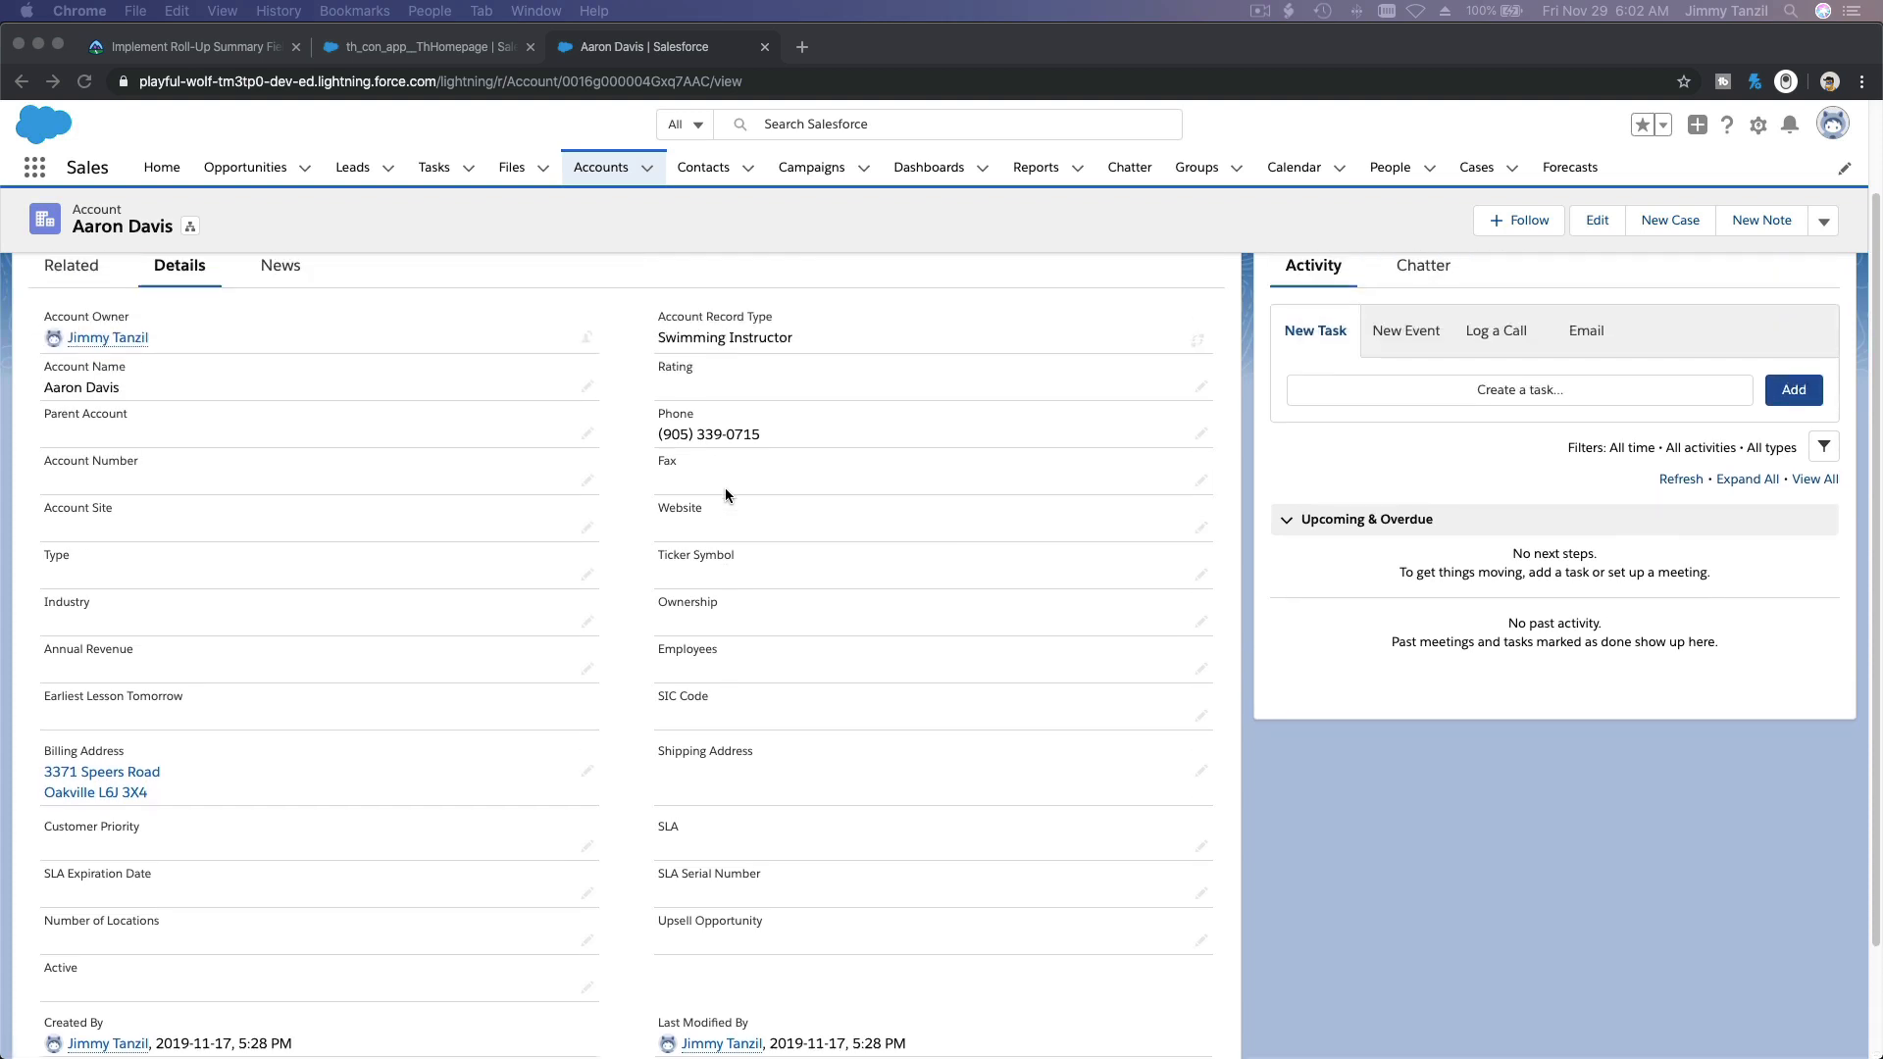
scroll(725, 486, down, 5)
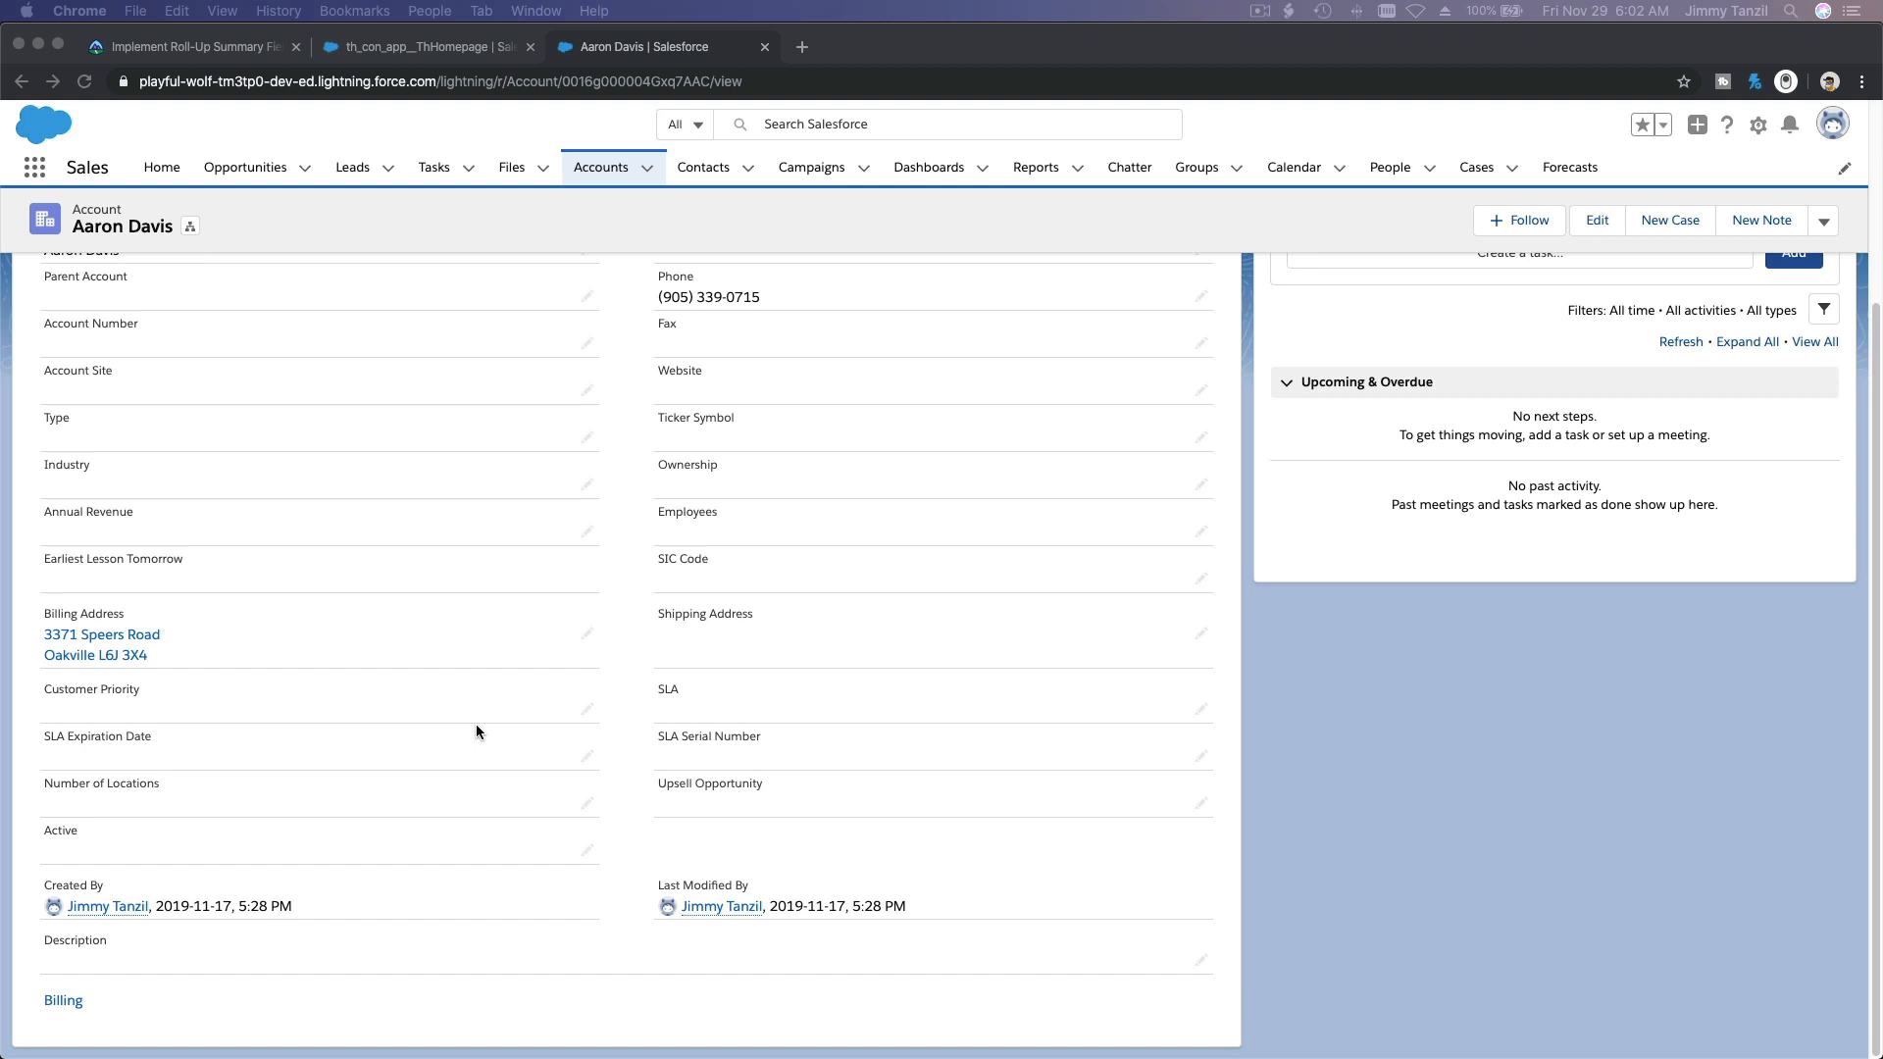
scroll(476, 730, up, 5)
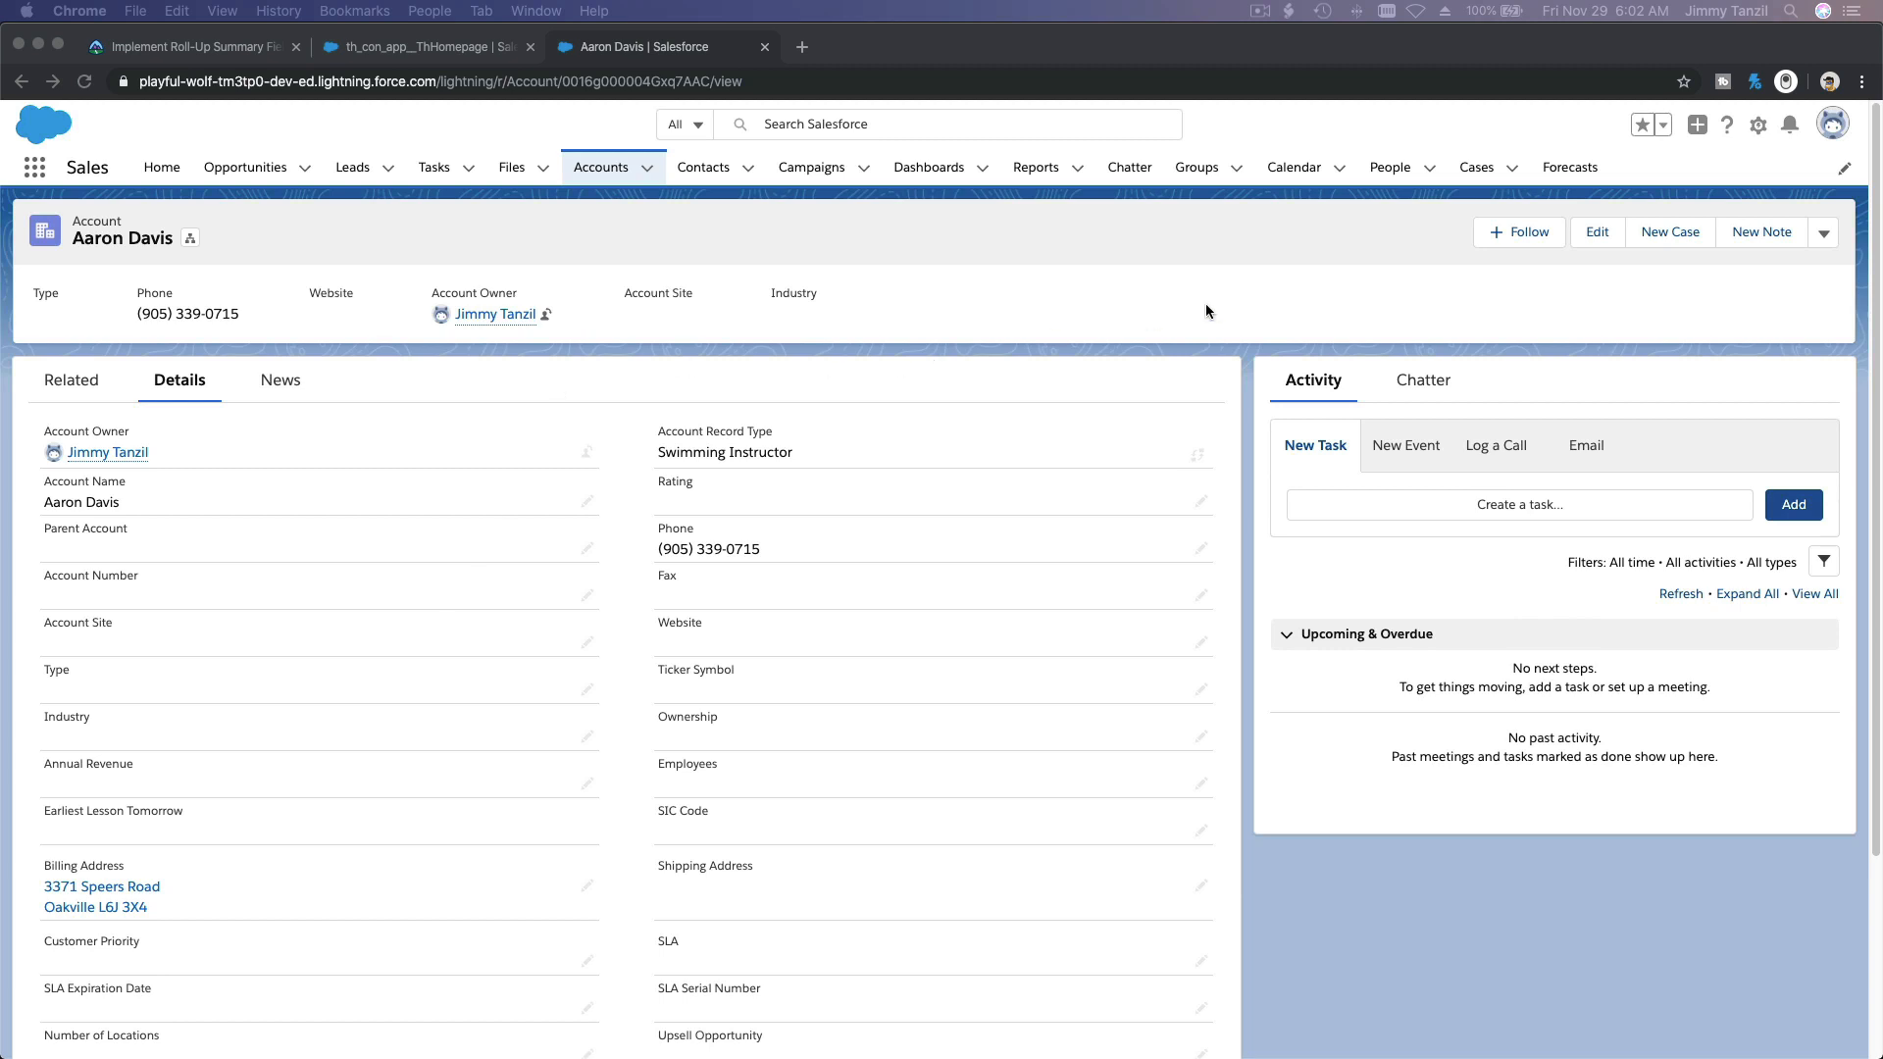
Step: Open the Account object's settings in the Object Manager of Salesforce Setup
click(1757, 115)
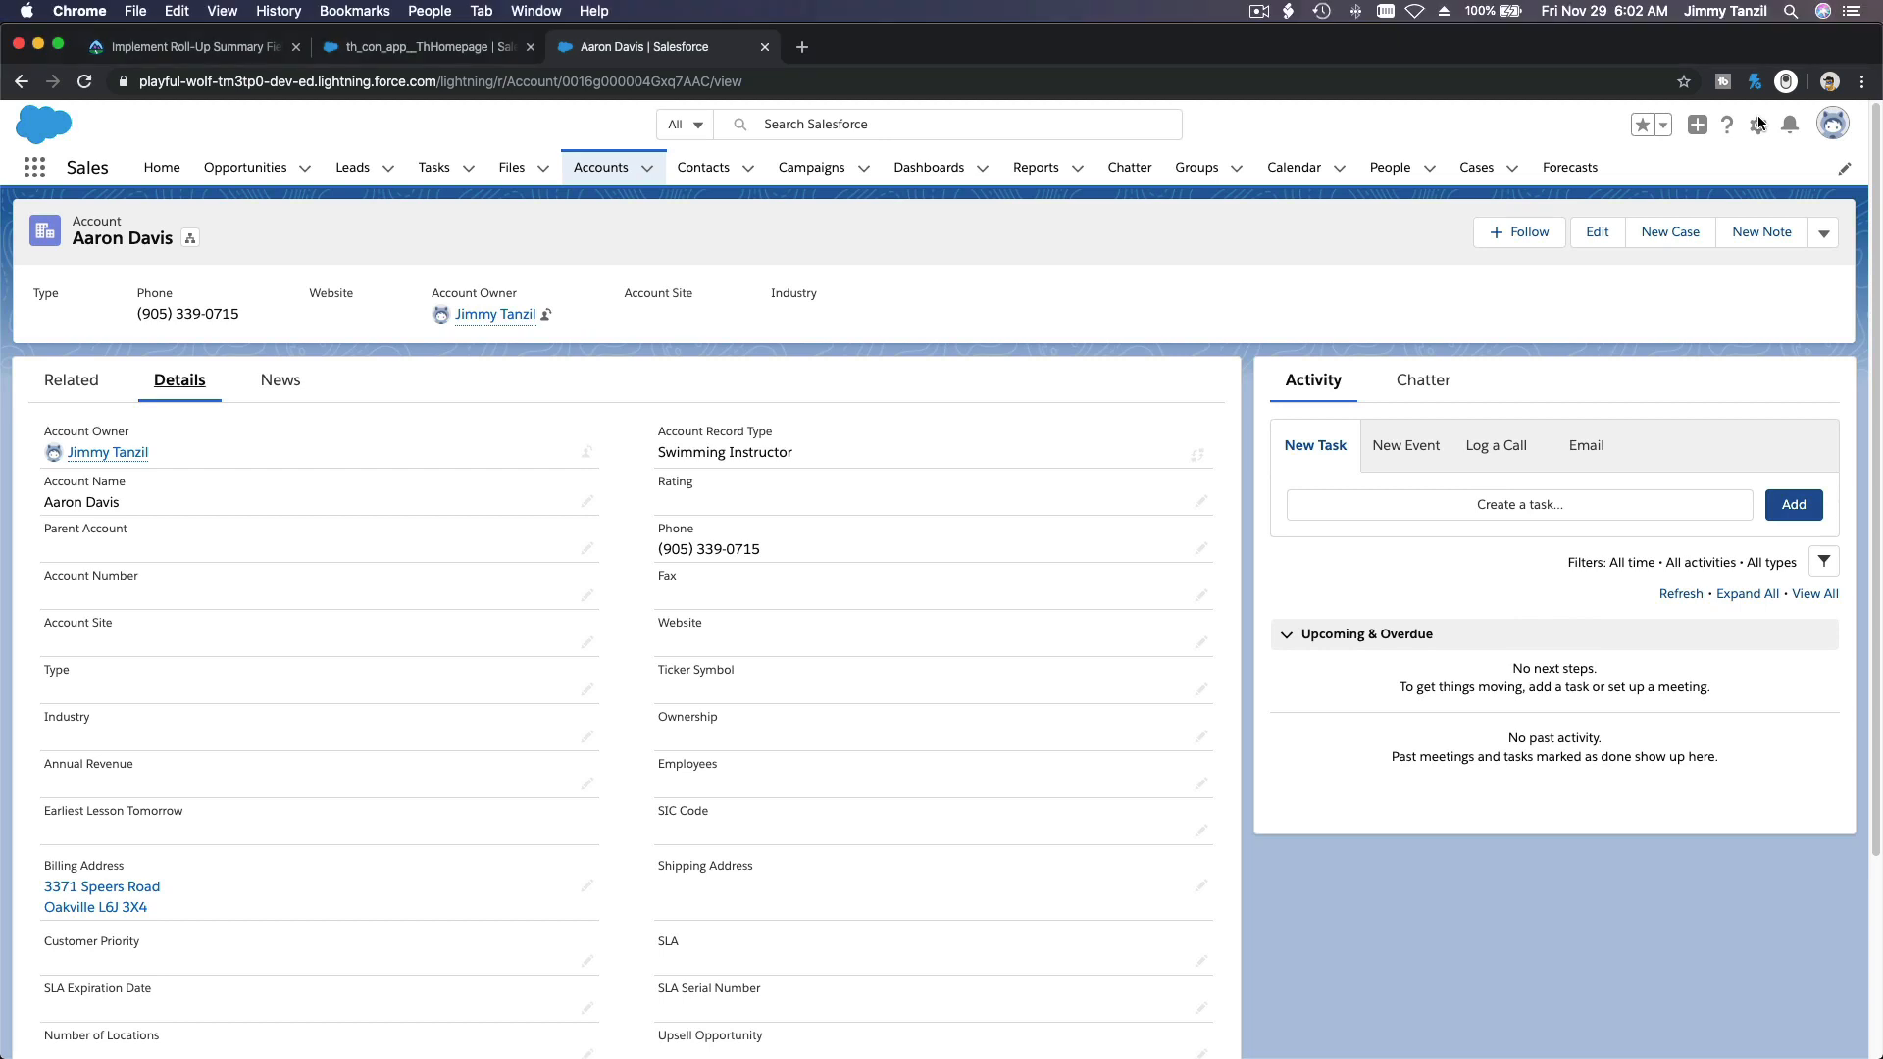
click(1757, 124)
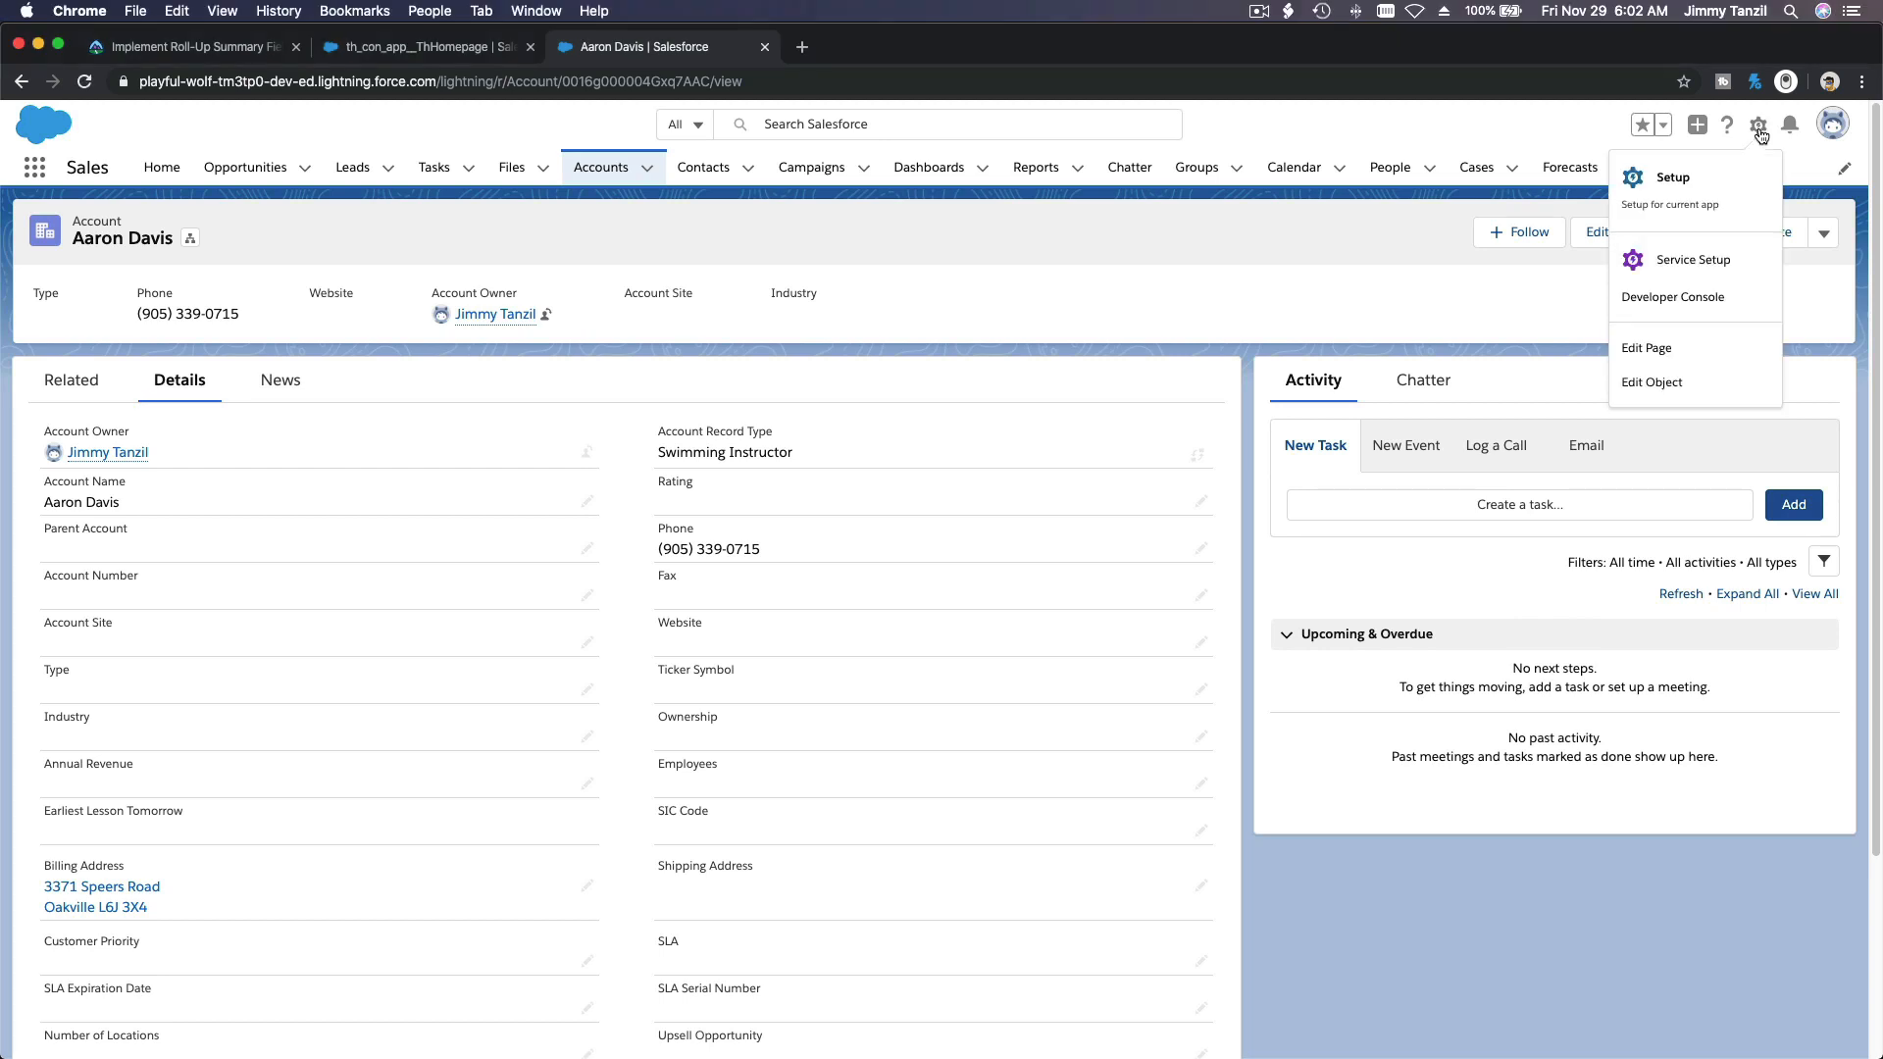
click(1693, 184)
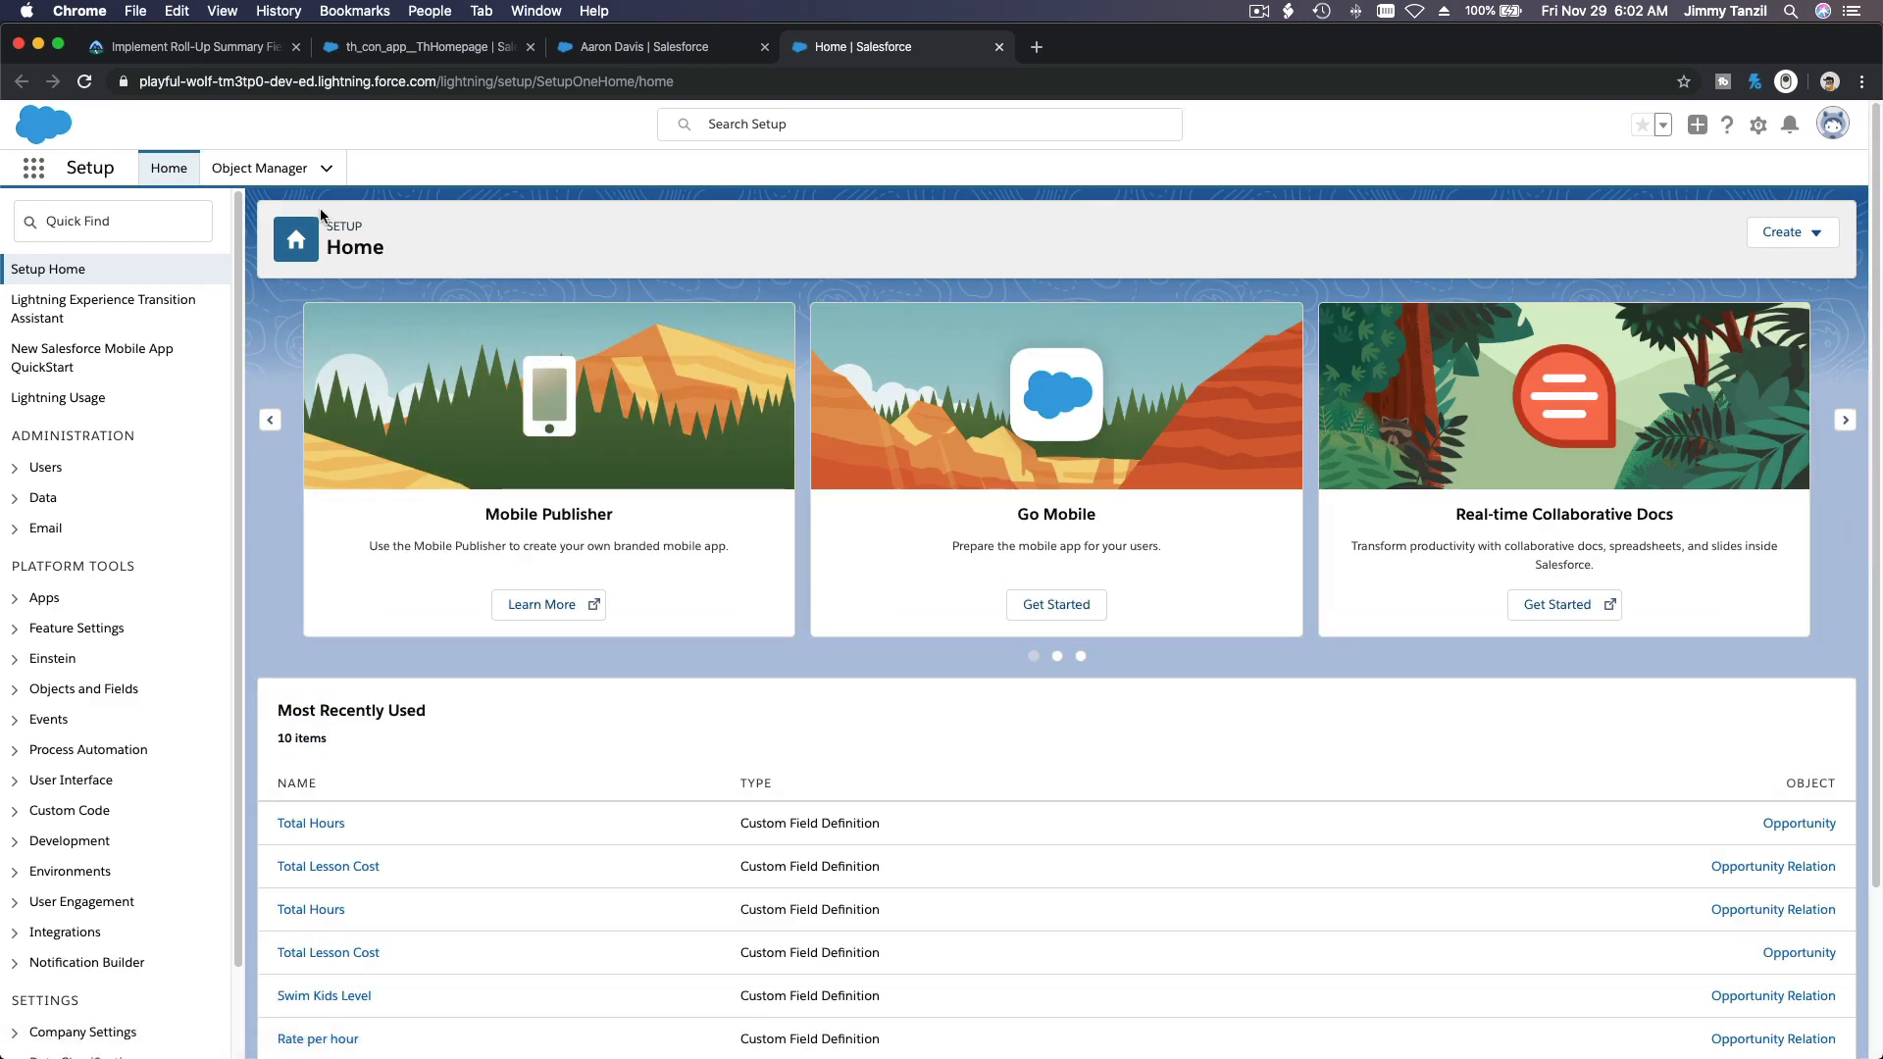
click(283, 175)
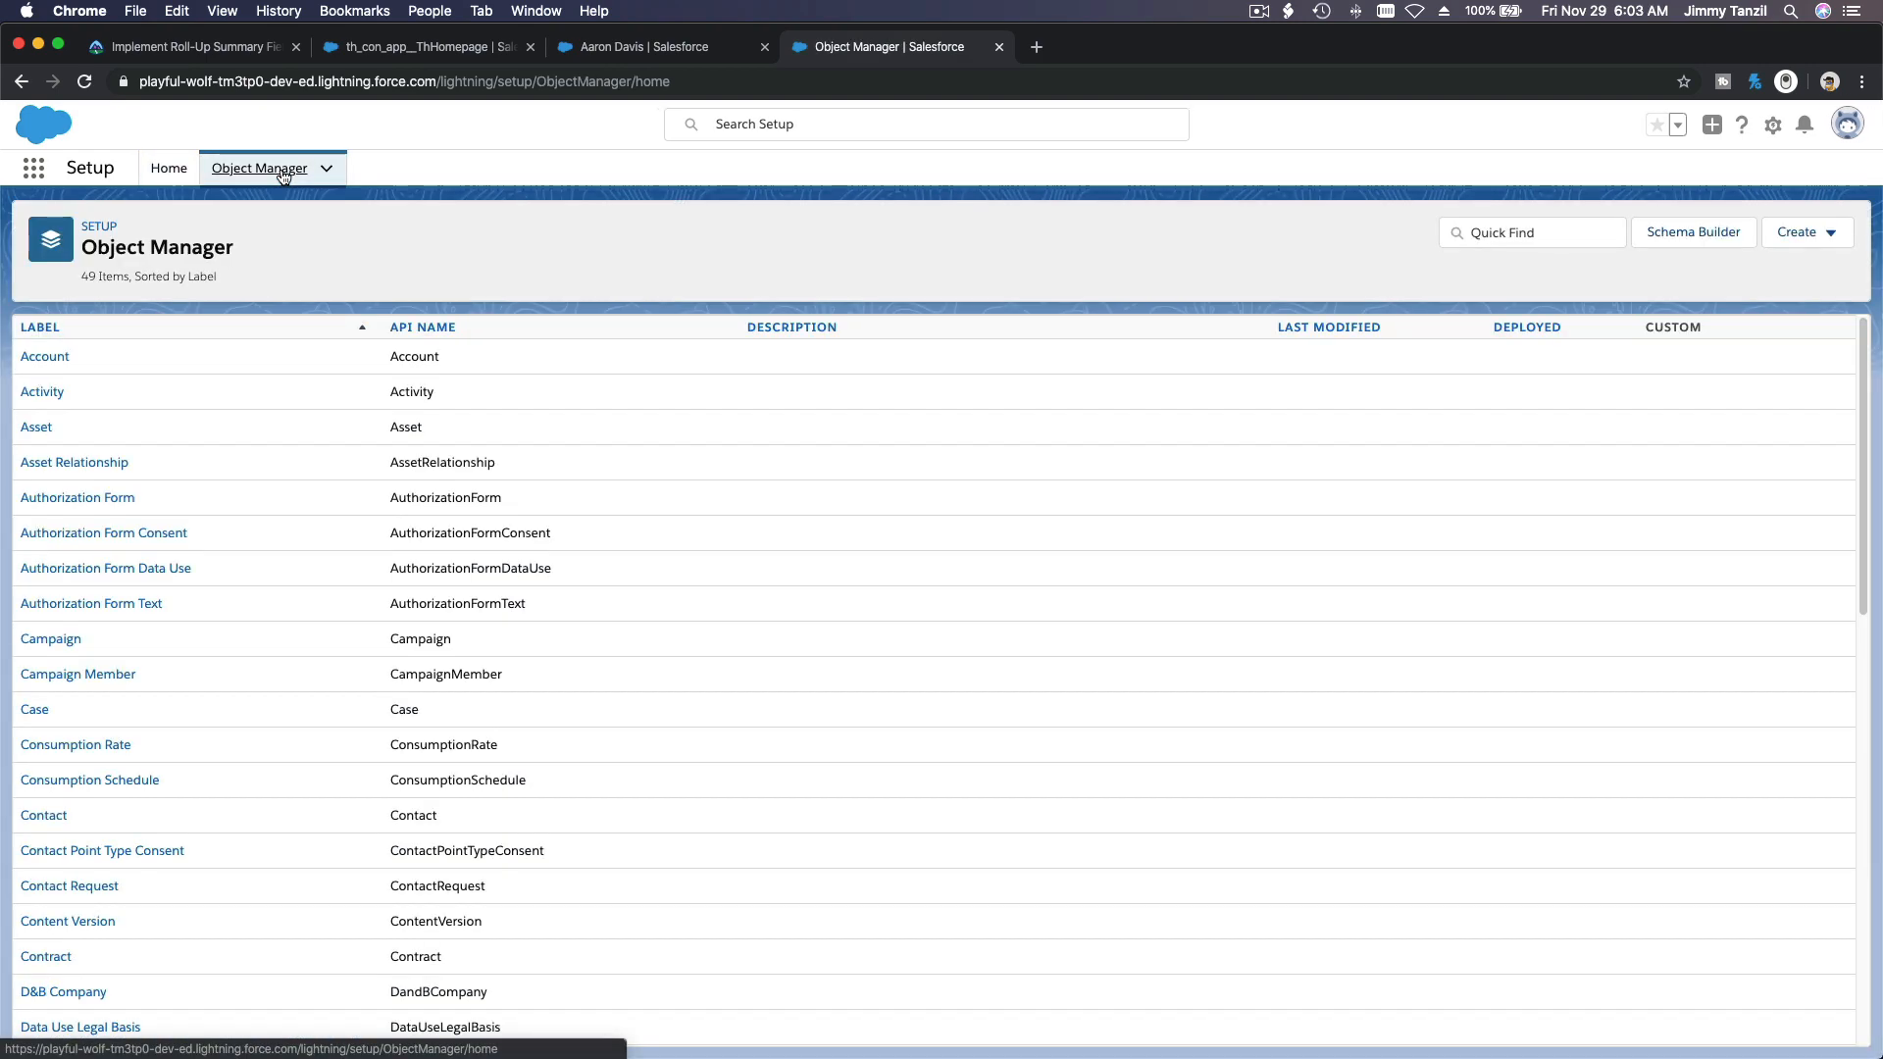
click(64, 358)
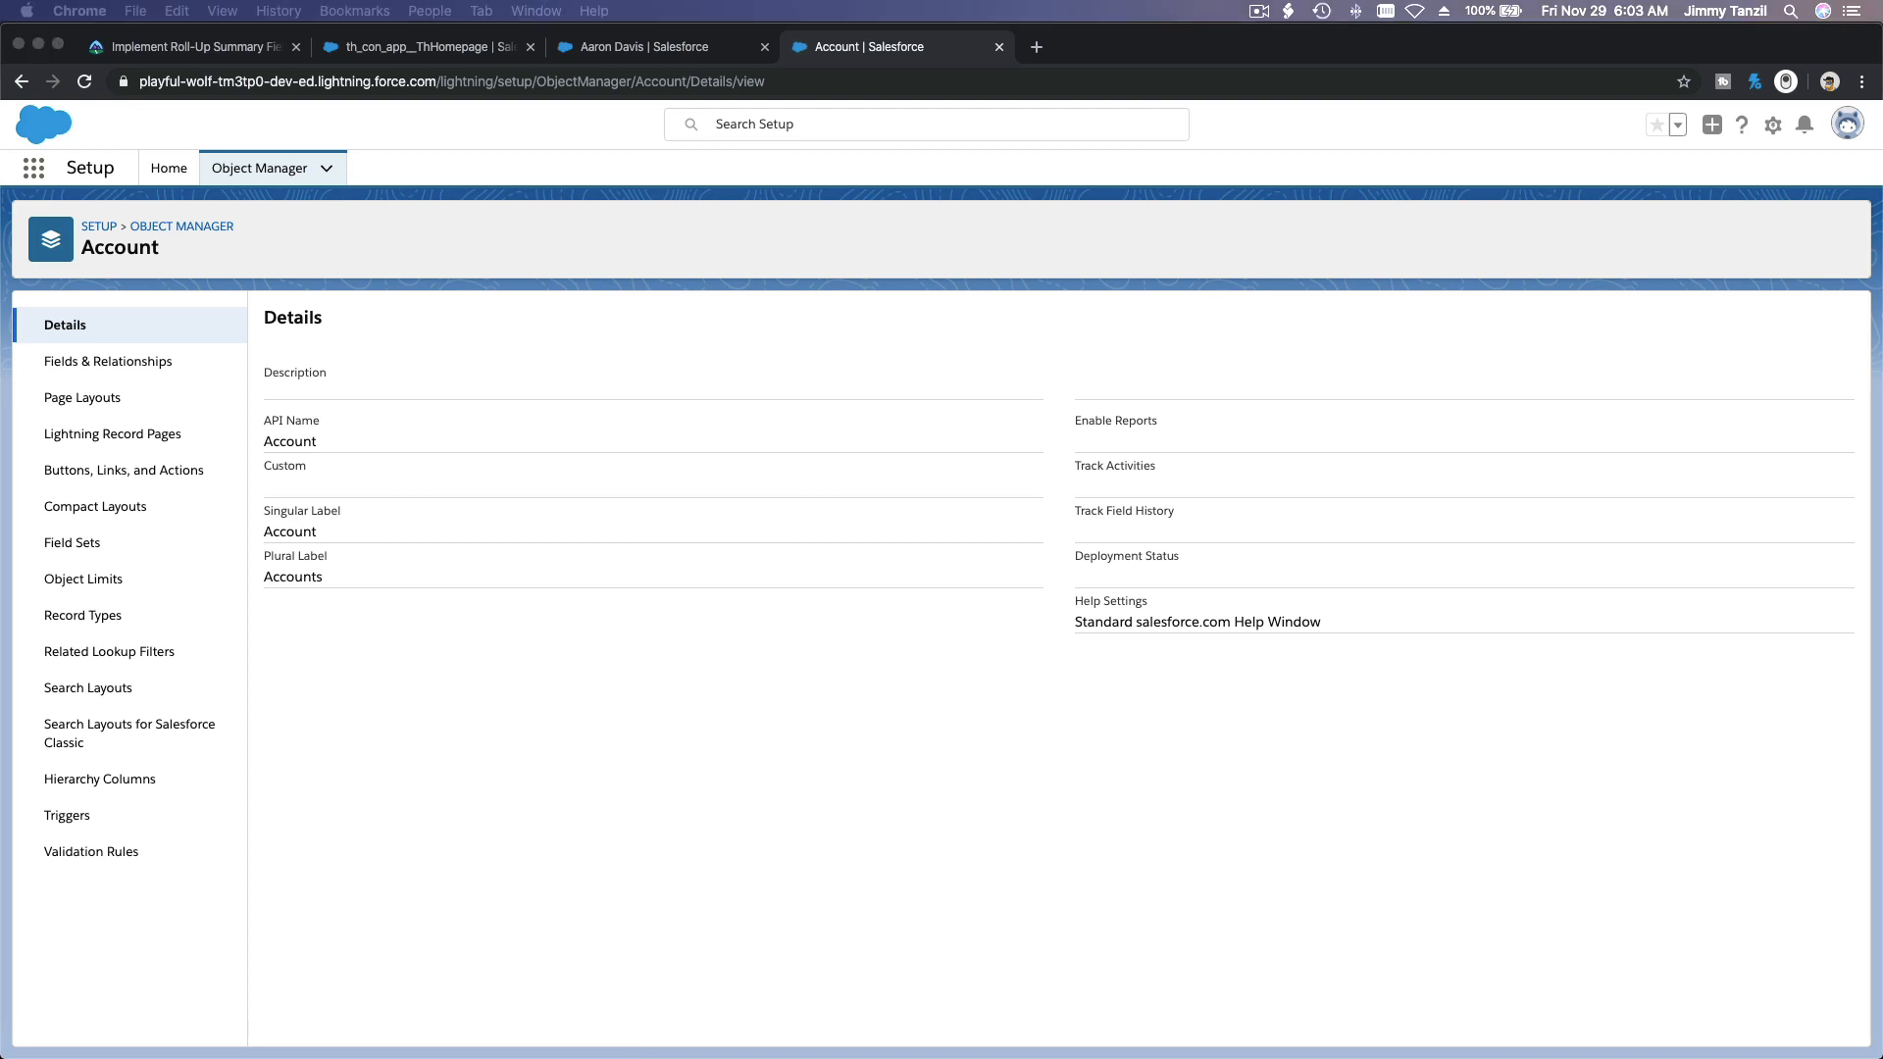
Step: Copy the field name Earliest Upcoming Lesson from the 2-Notes-Rollup notes in TextEdit and return to Chrome
drag(1881, 255, 324, 32)
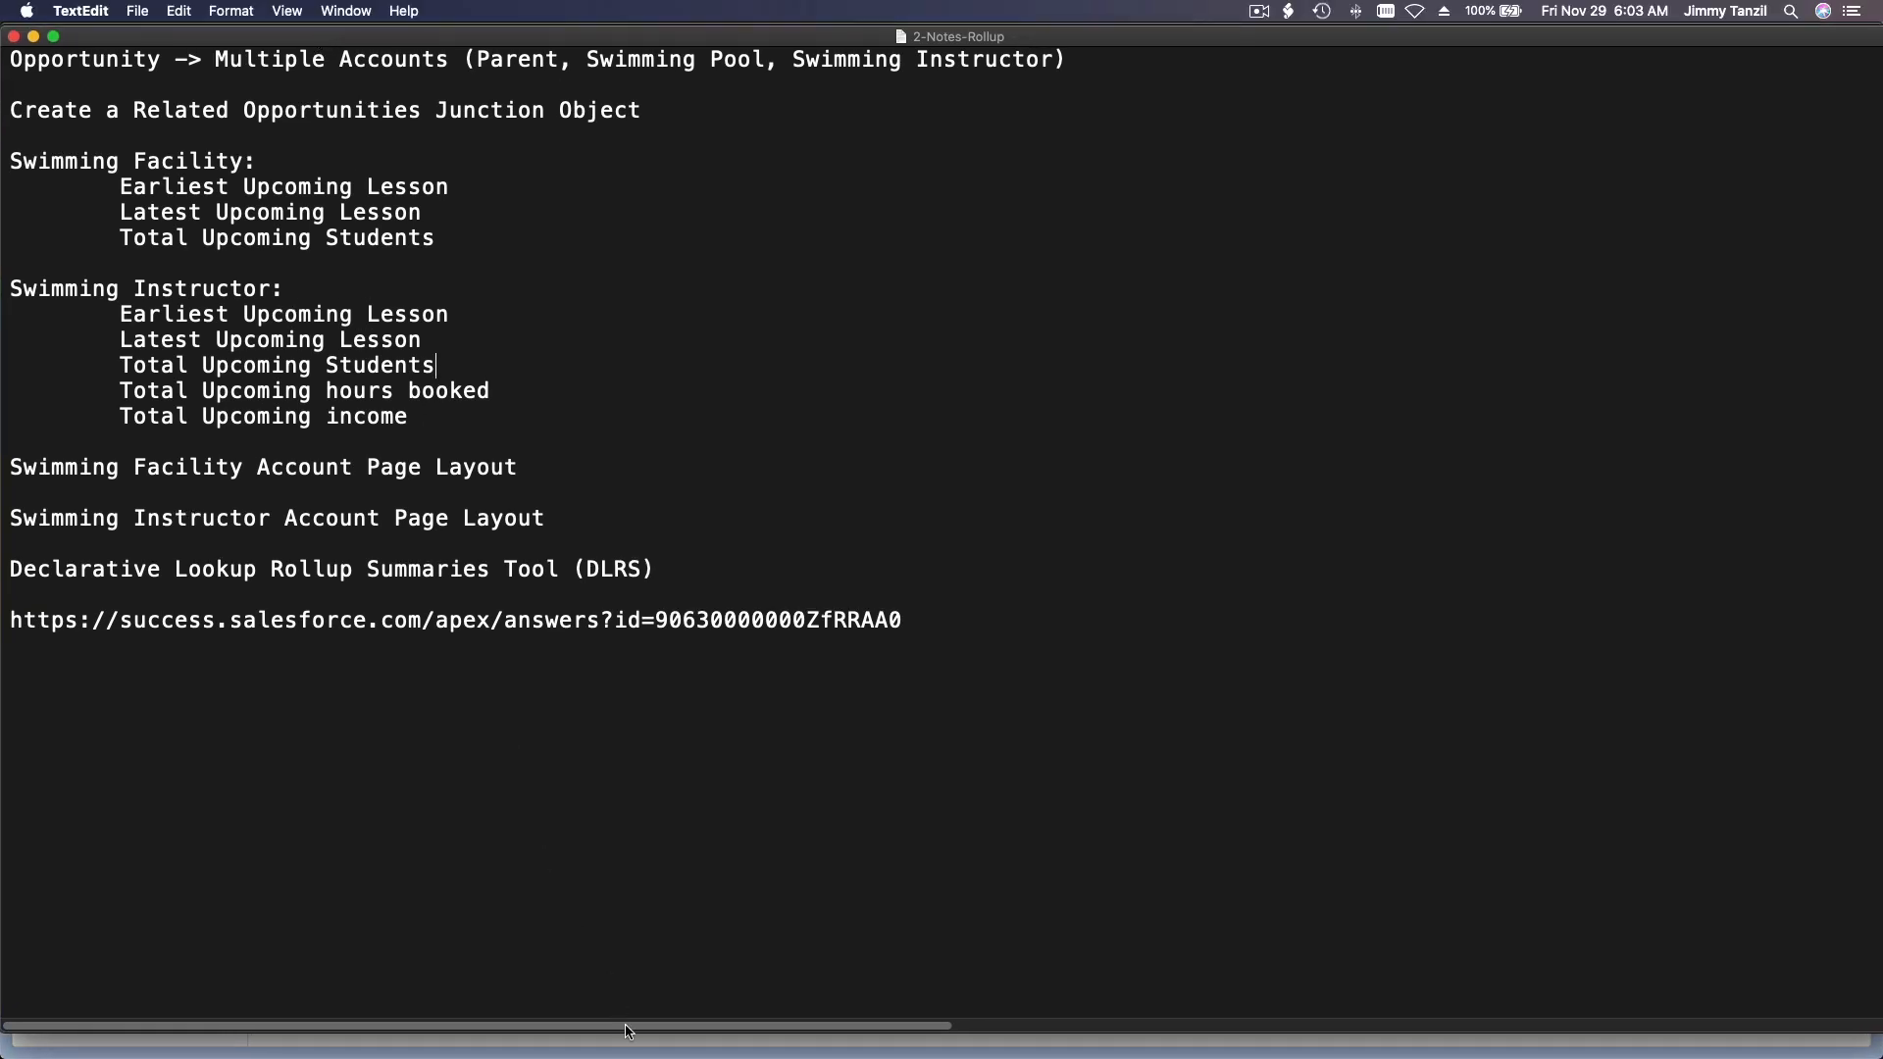
drag(629, 1033, 632, 1055)
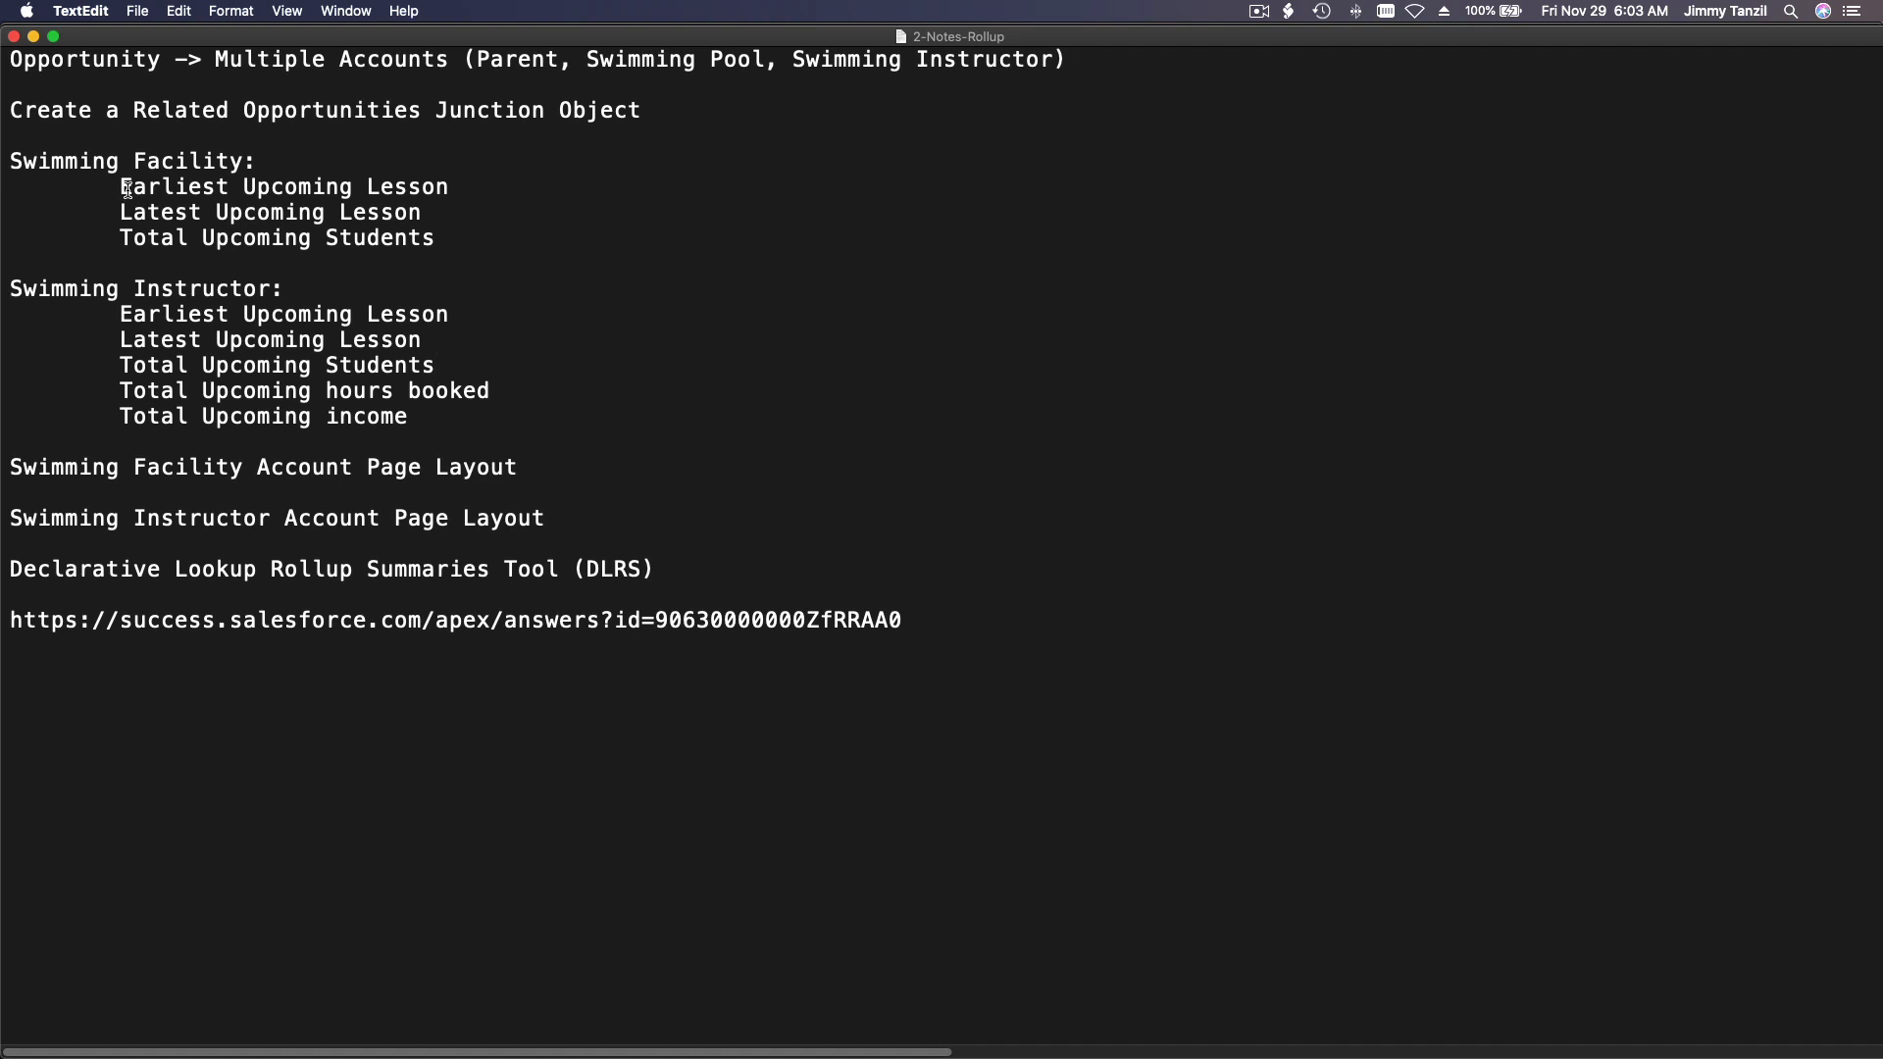
drag(123, 188, 447, 191)
key(super+c)
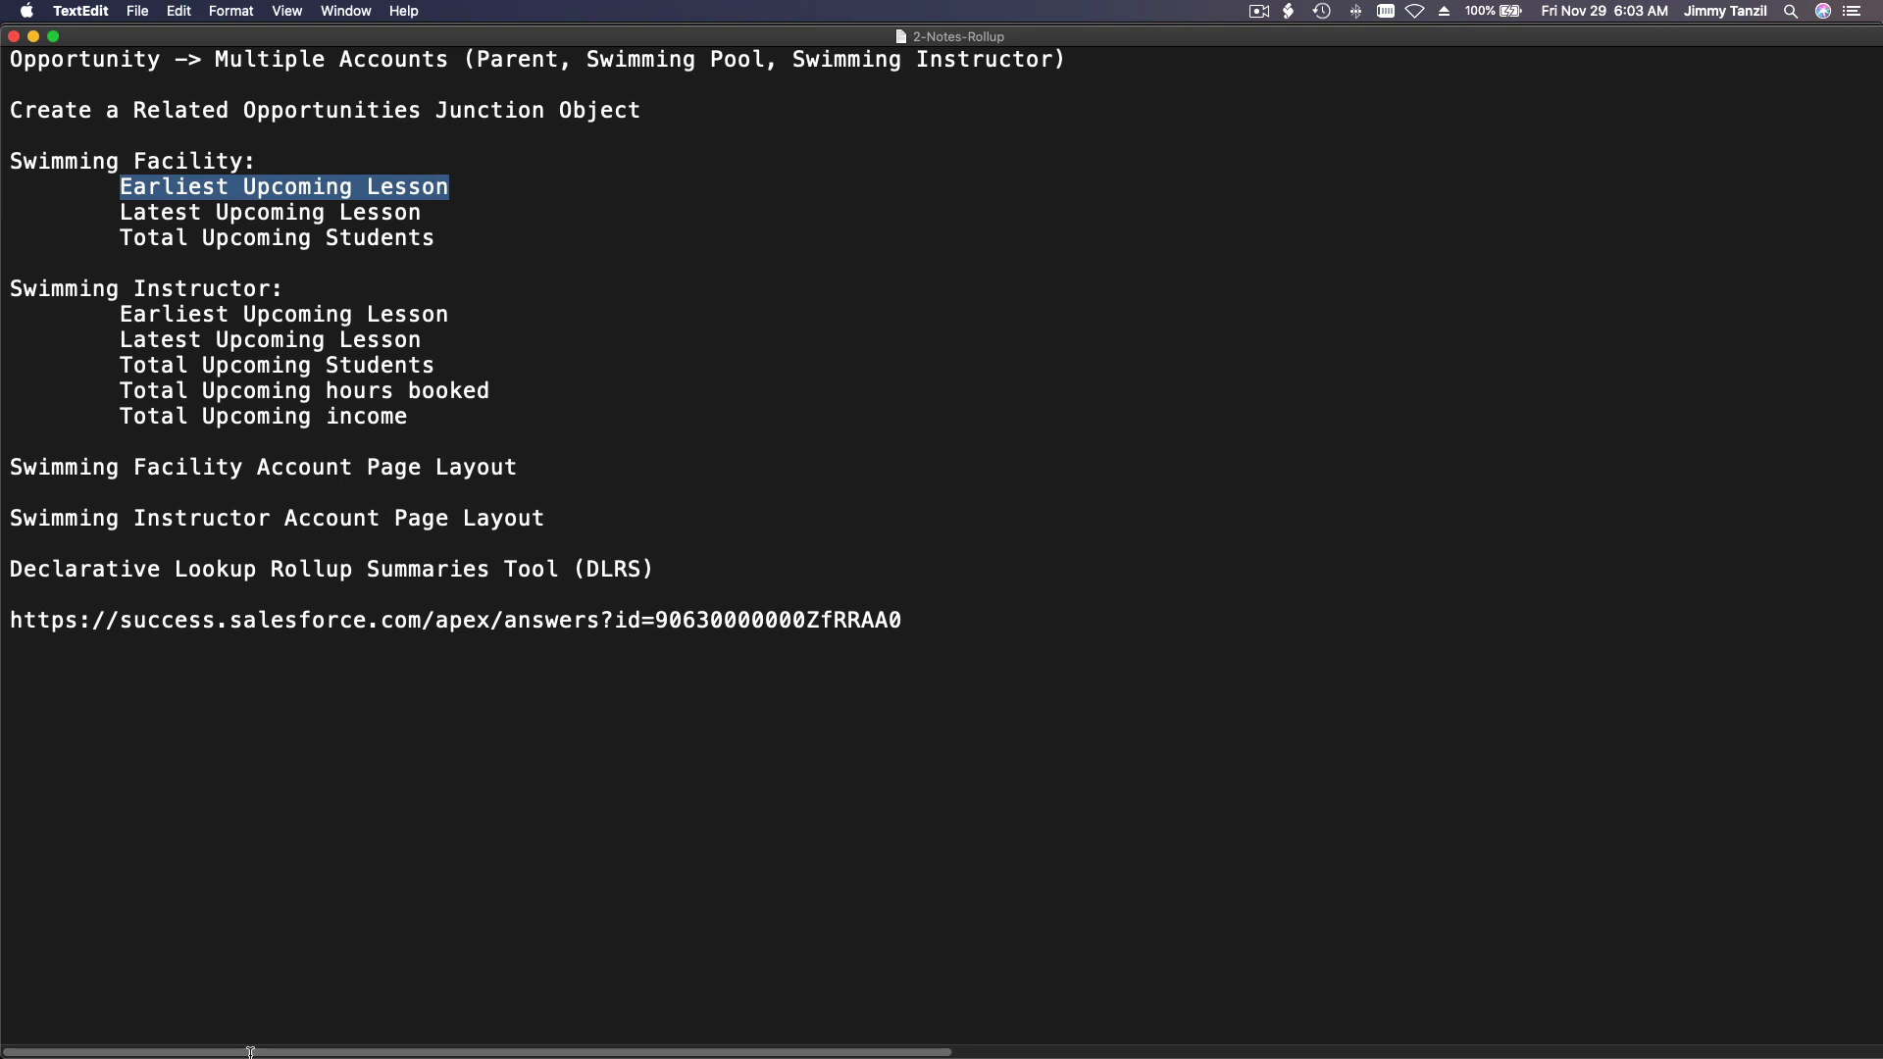
mouse_move(490, 1025)
click(735, 1025)
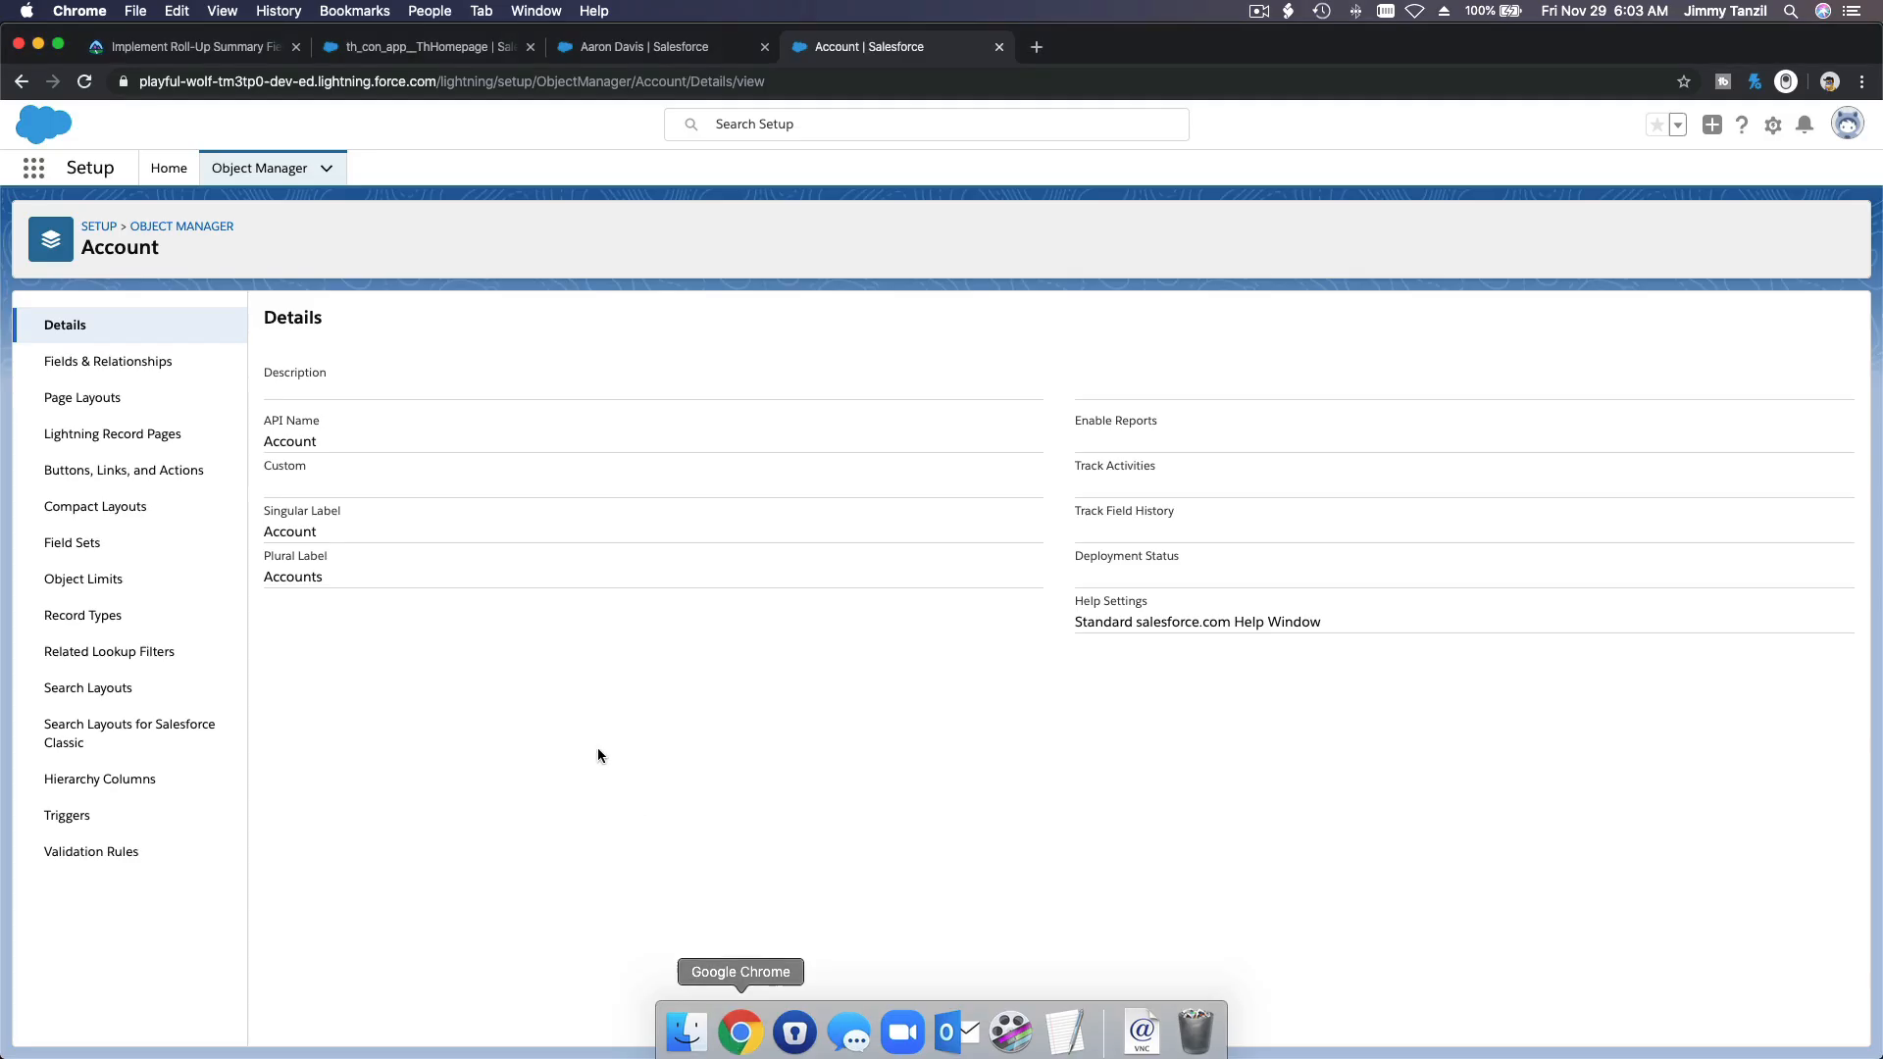
Step: Start a new Roll-Up Summary field on the Account object with the label Earliest Upcoming Lesson
click(137, 363)
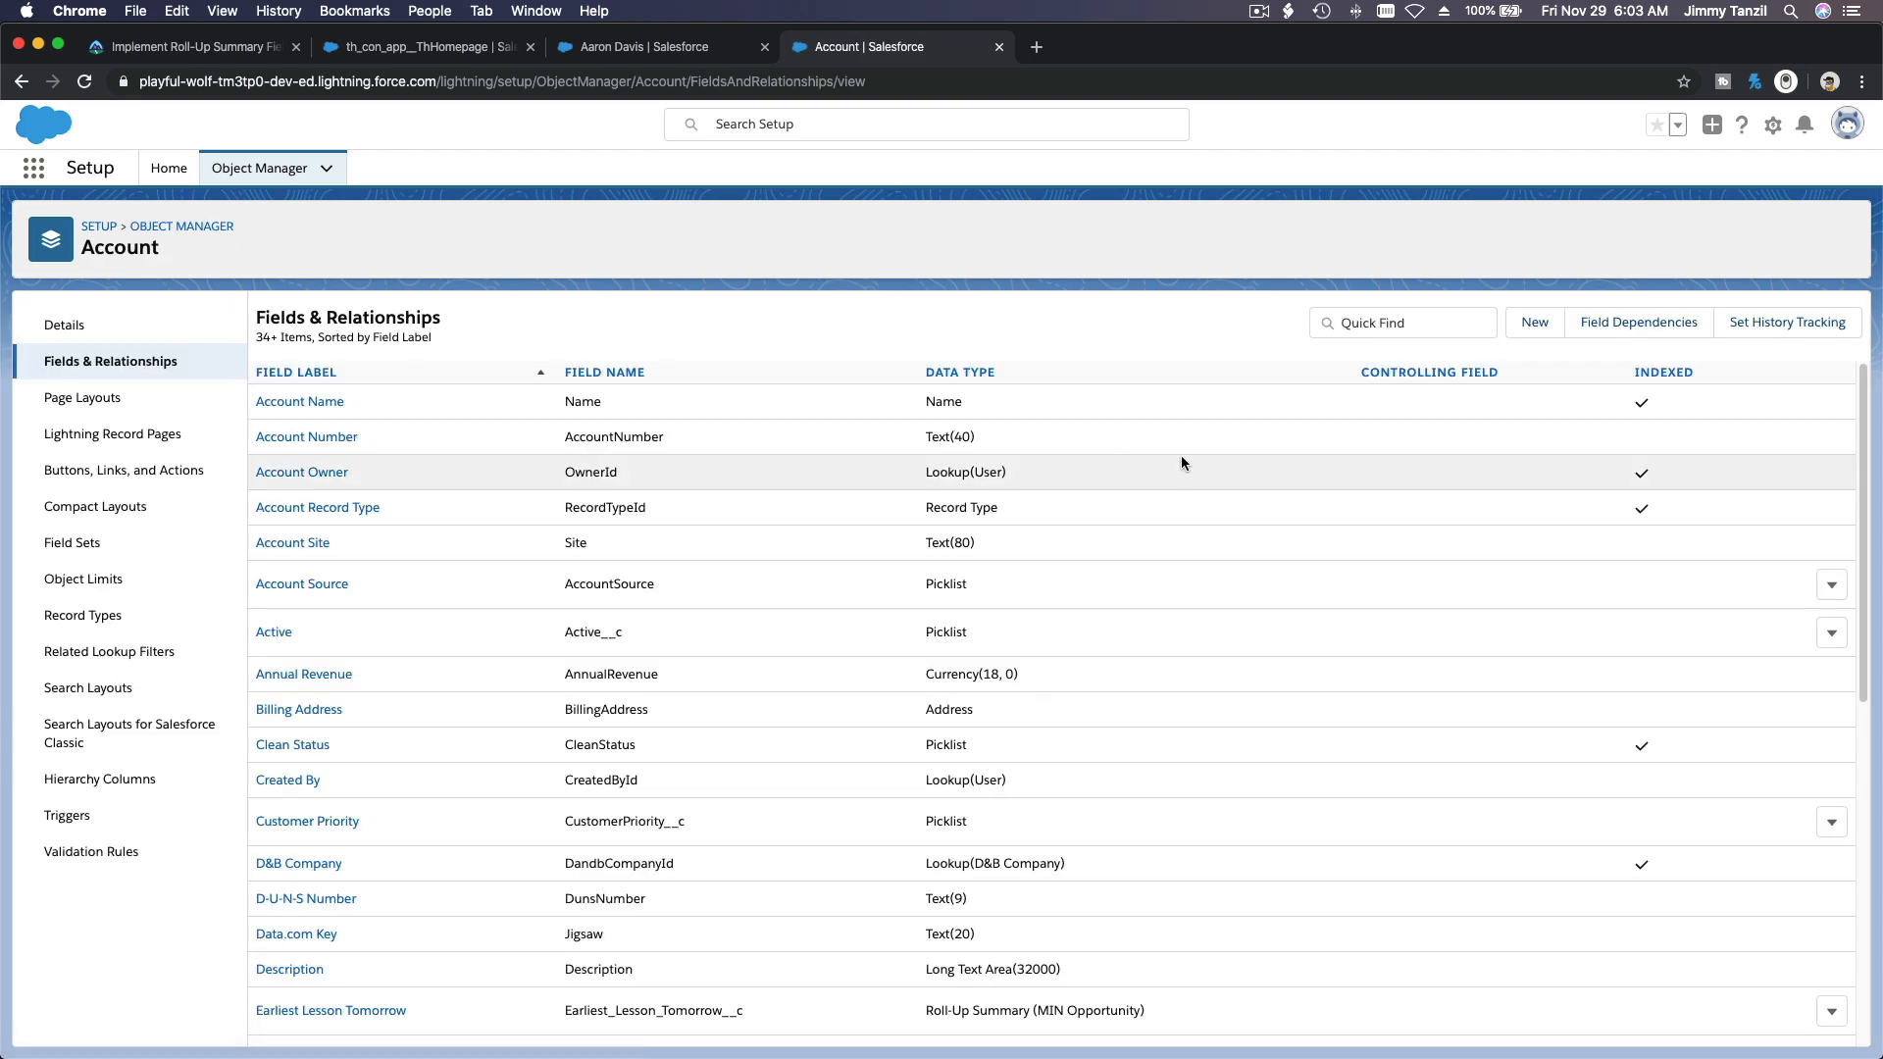
click(1529, 325)
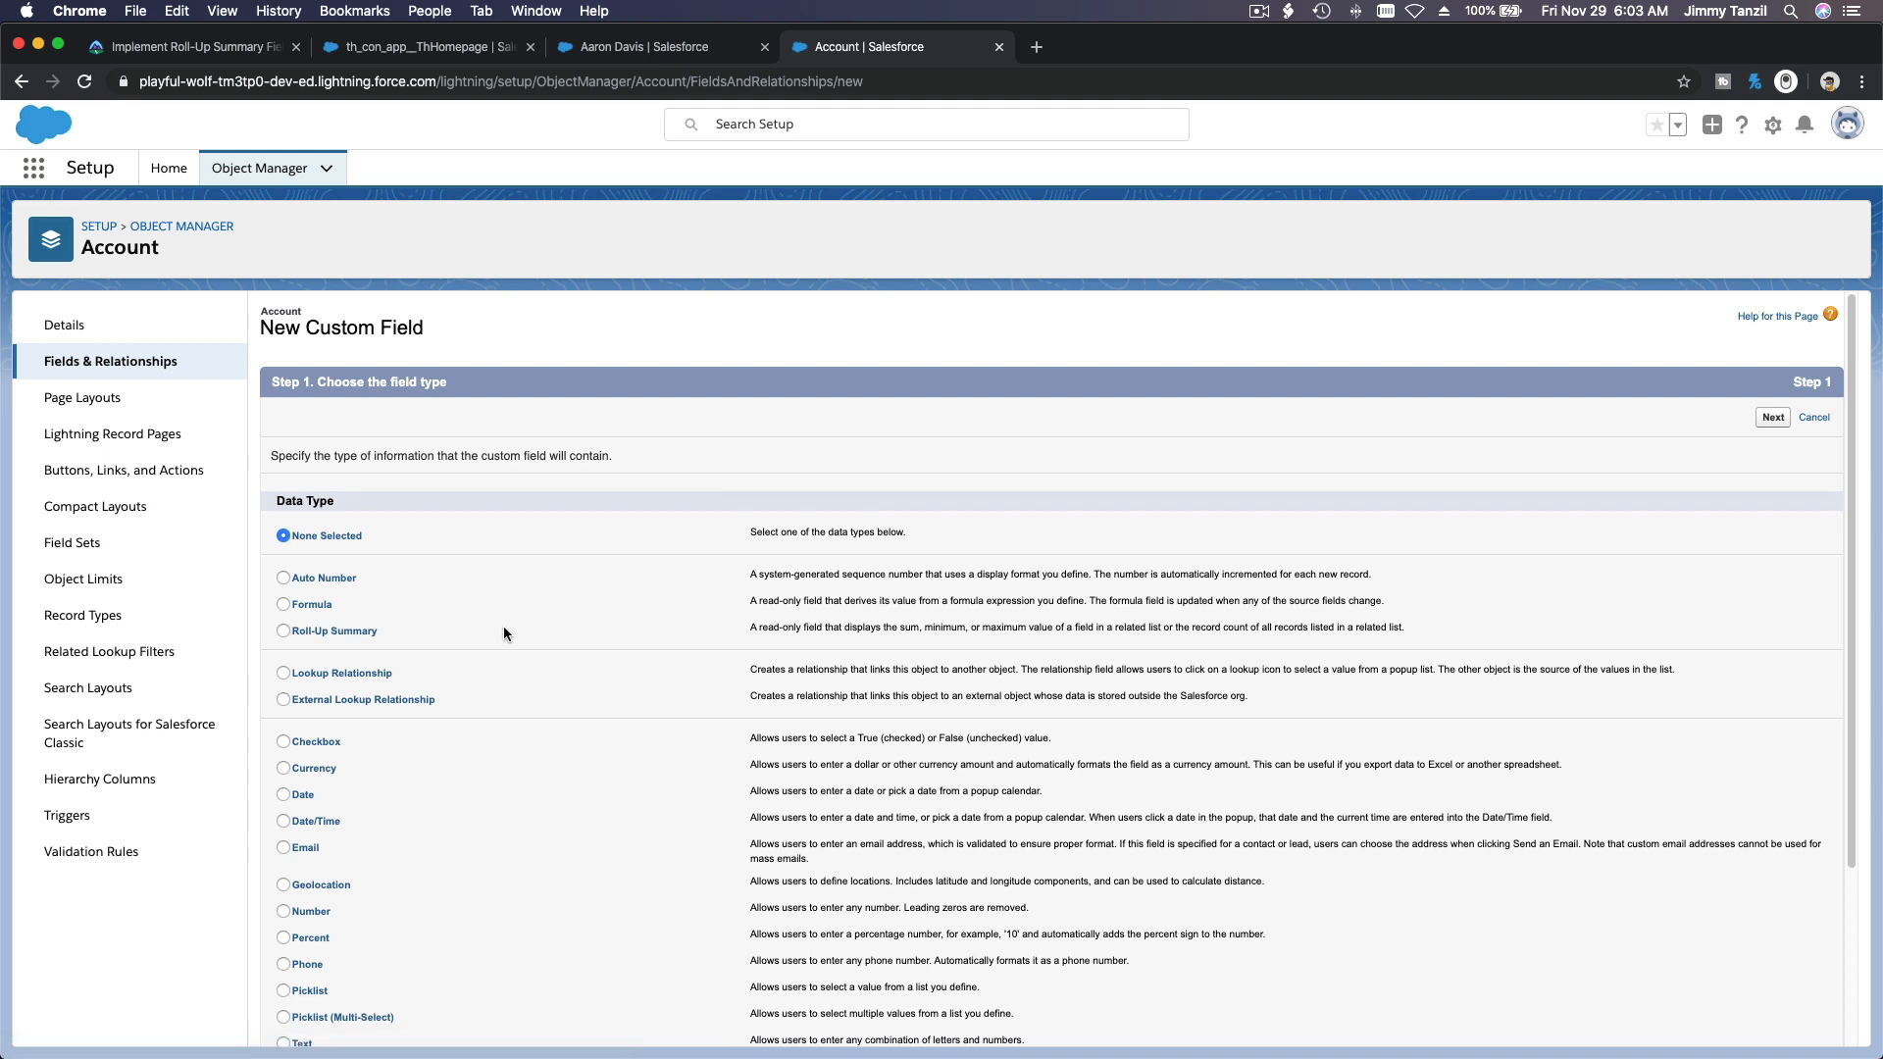
click(360, 639)
click(1777, 419)
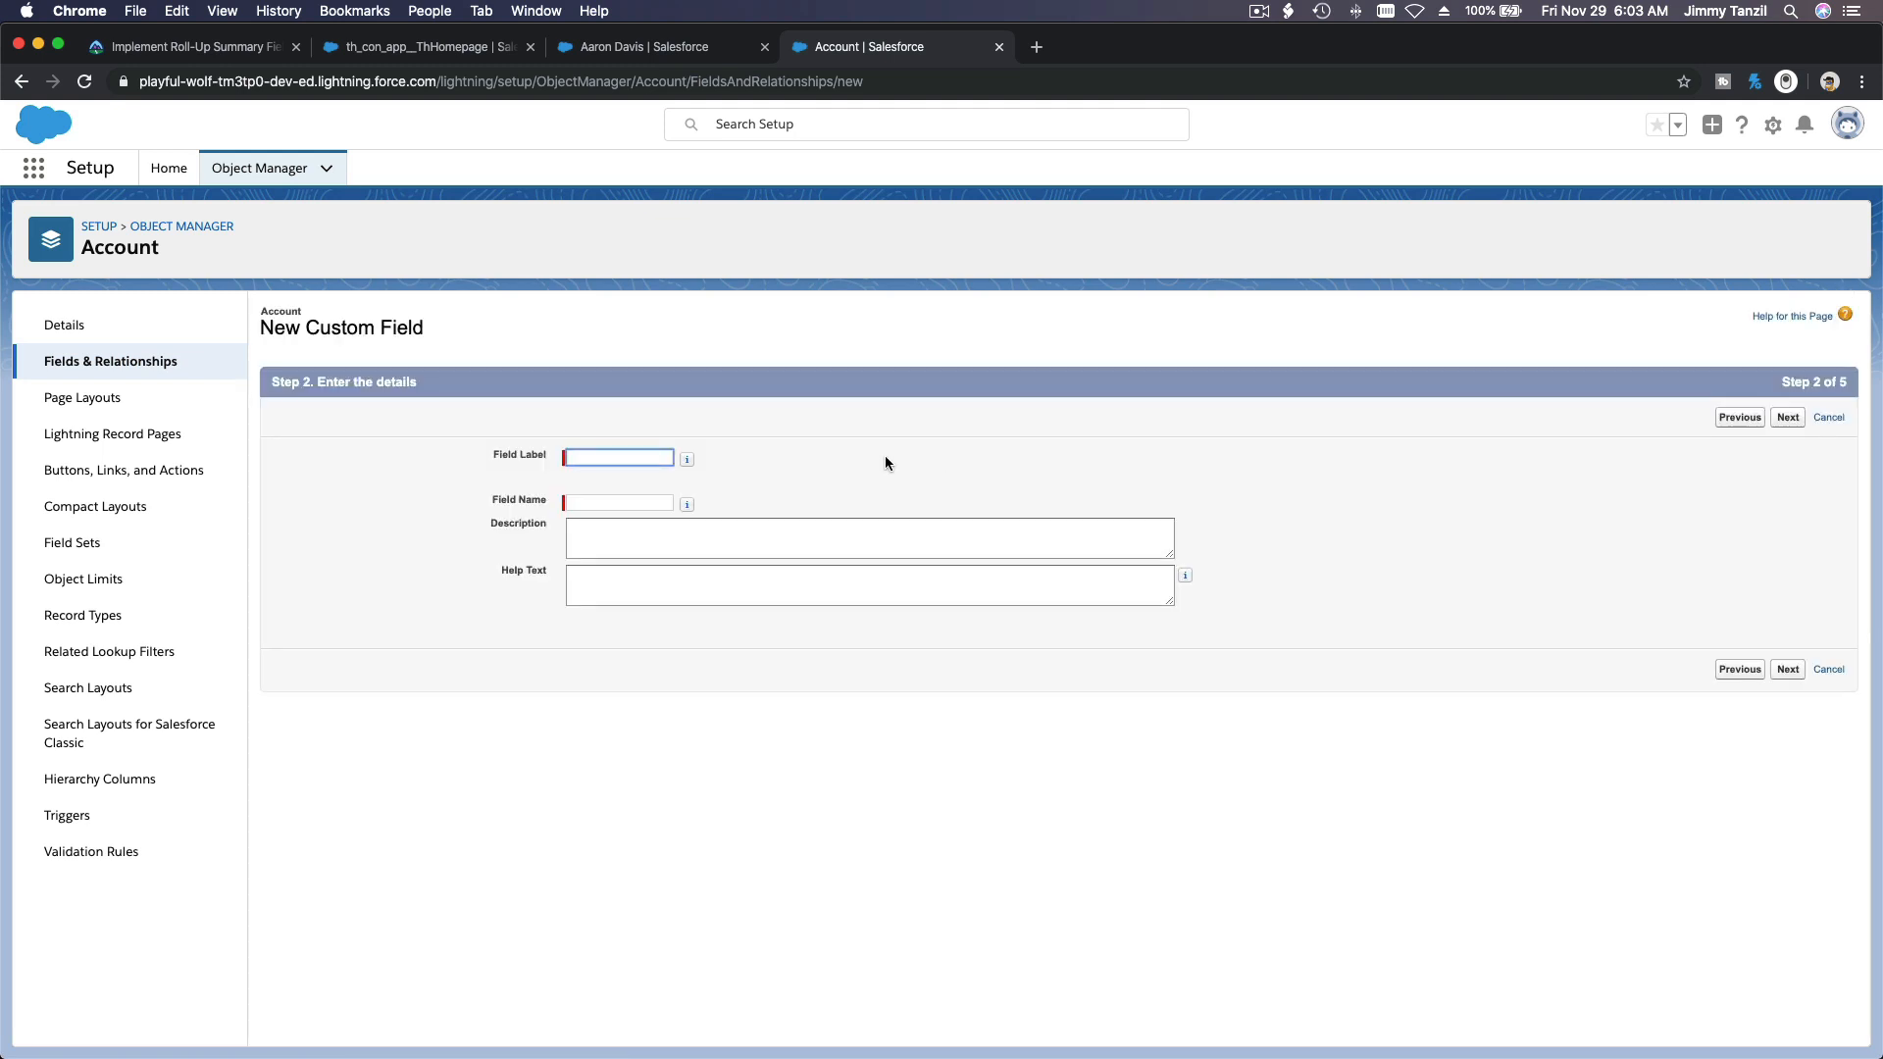
key(super+v)
key(Tab)
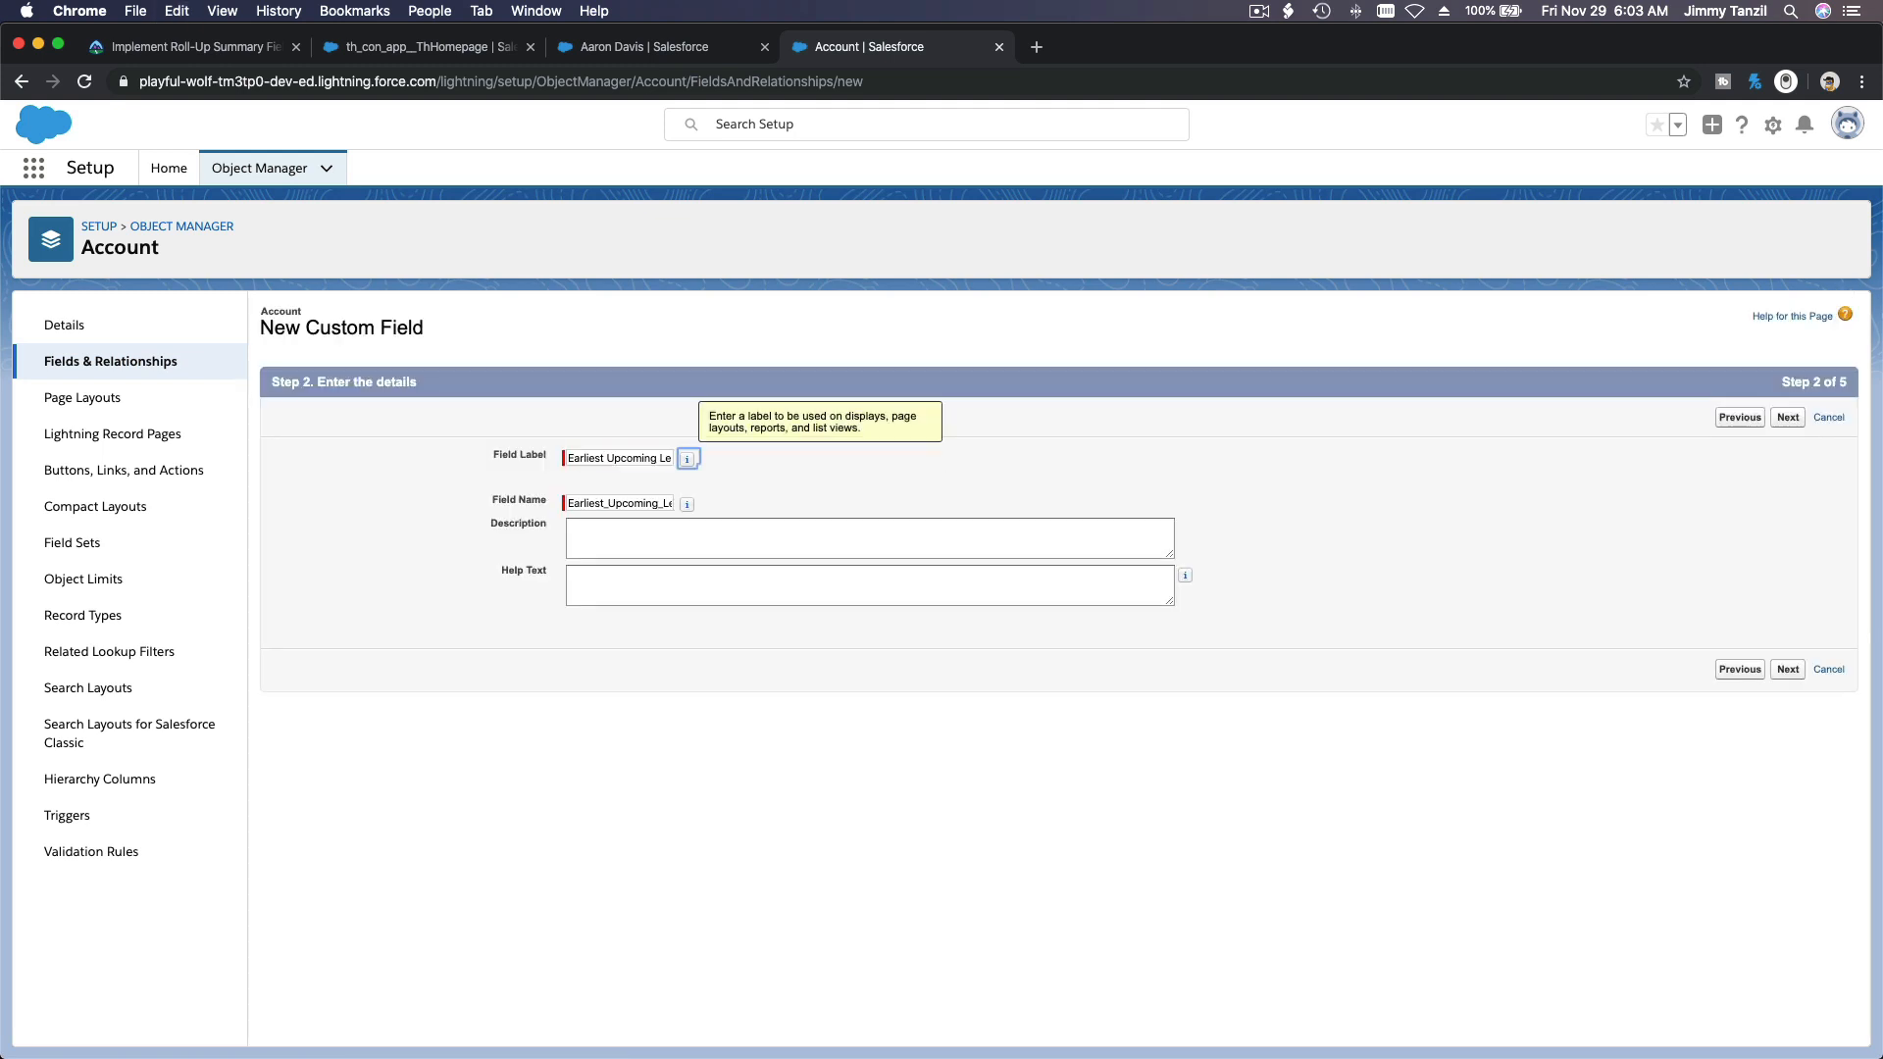
click(891, 480)
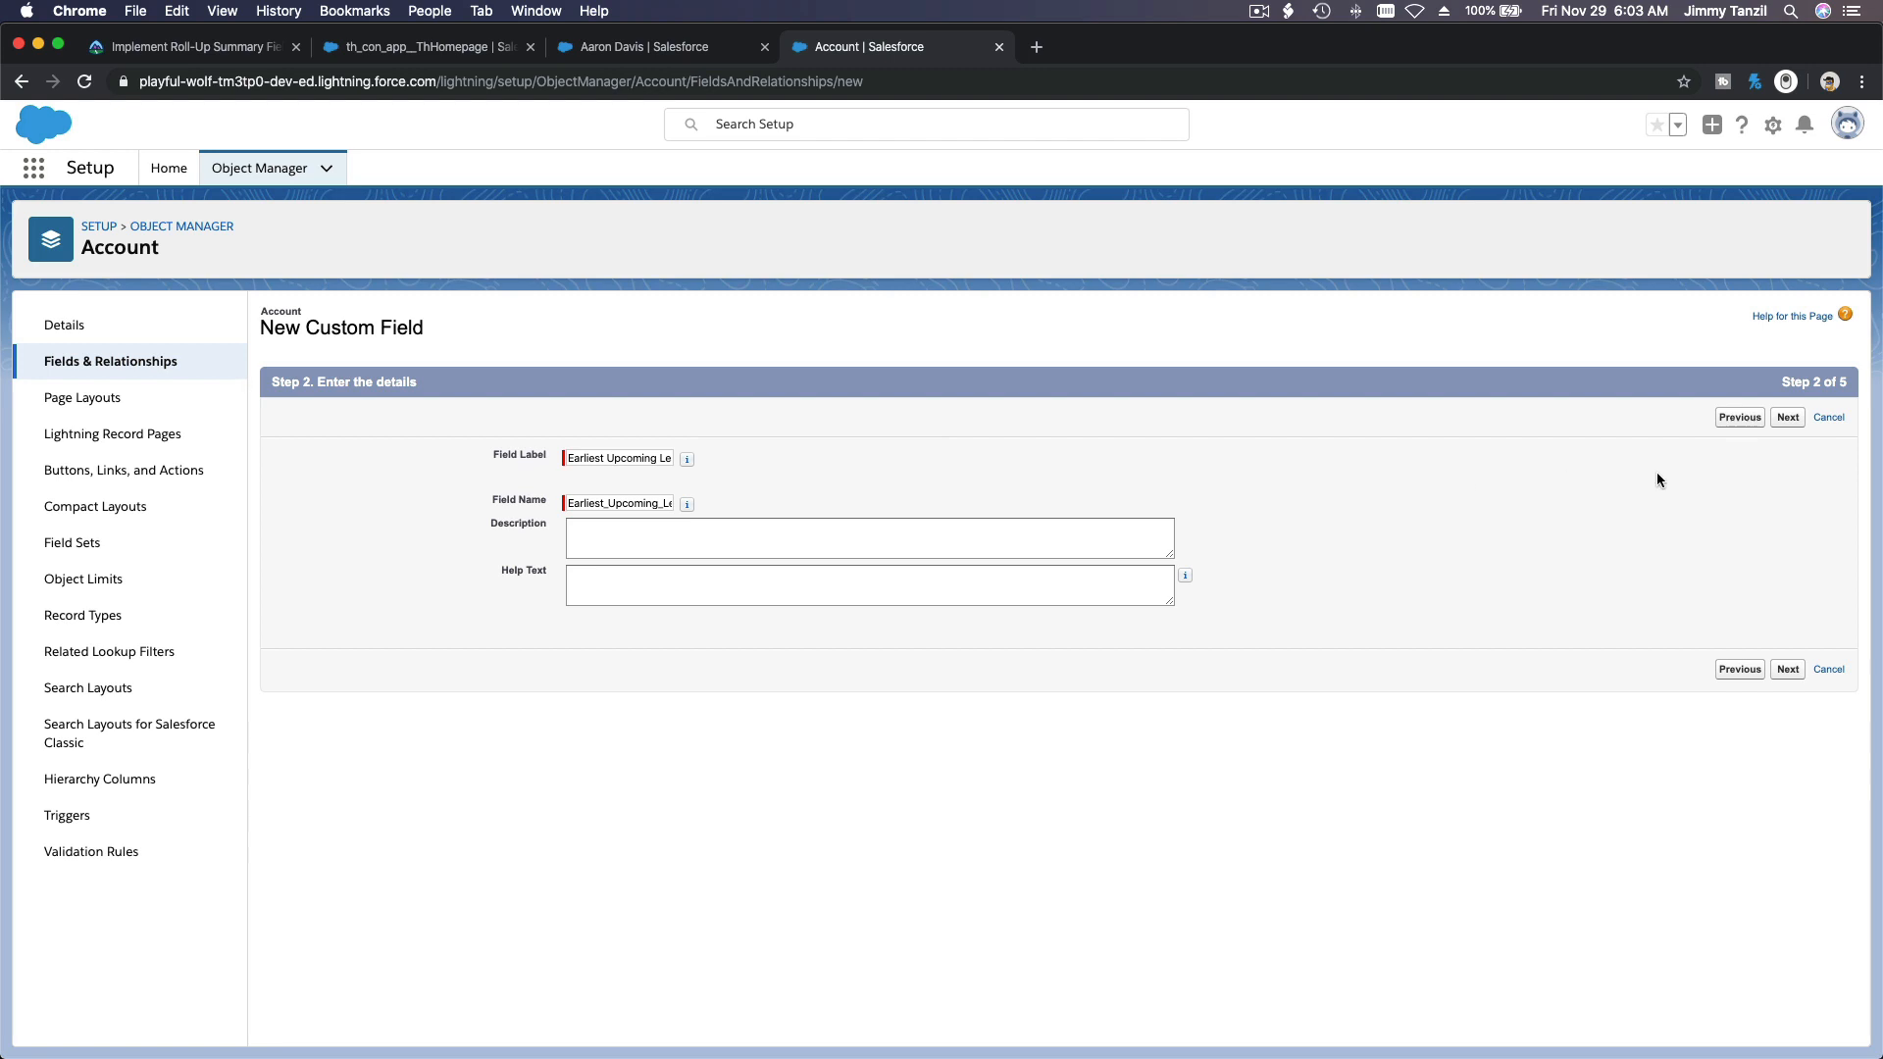
click(1788, 418)
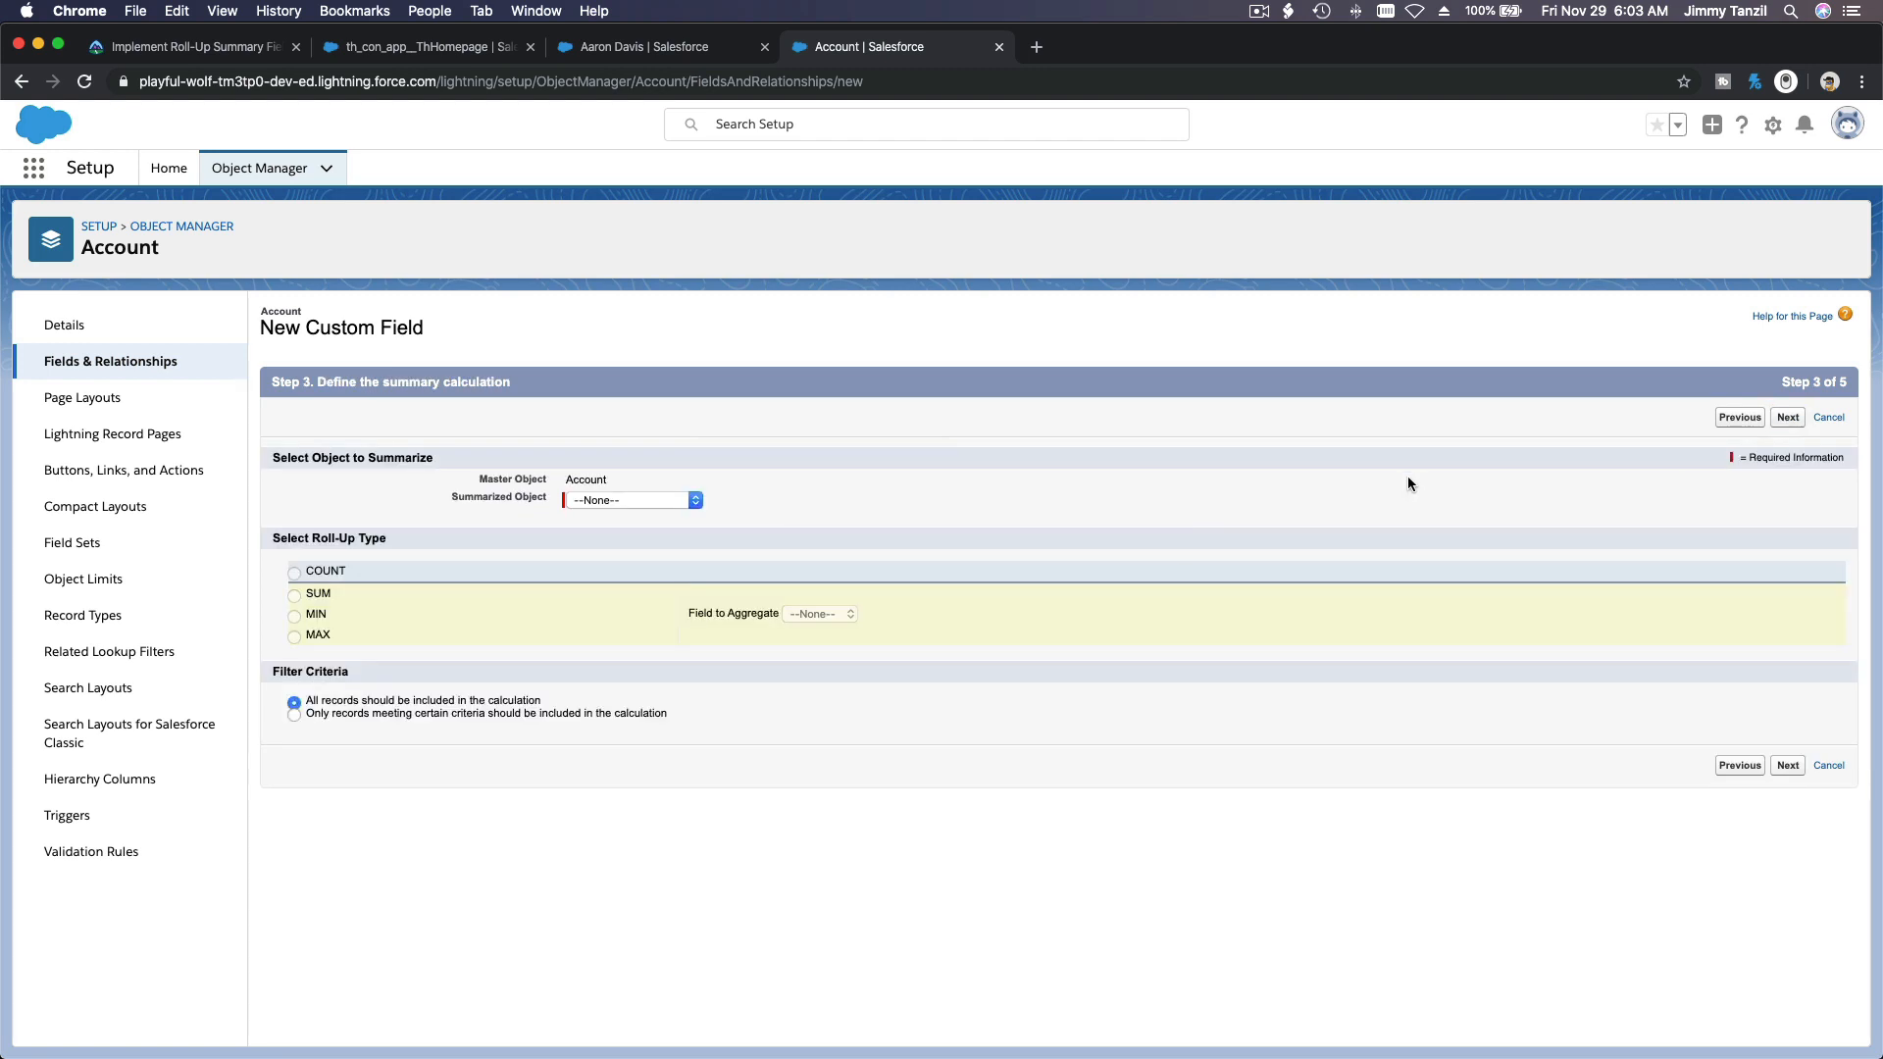
Step: Define the roll-up as the MIN of Lesson Start Date on the summarized object Opportunity Relations
click(640, 500)
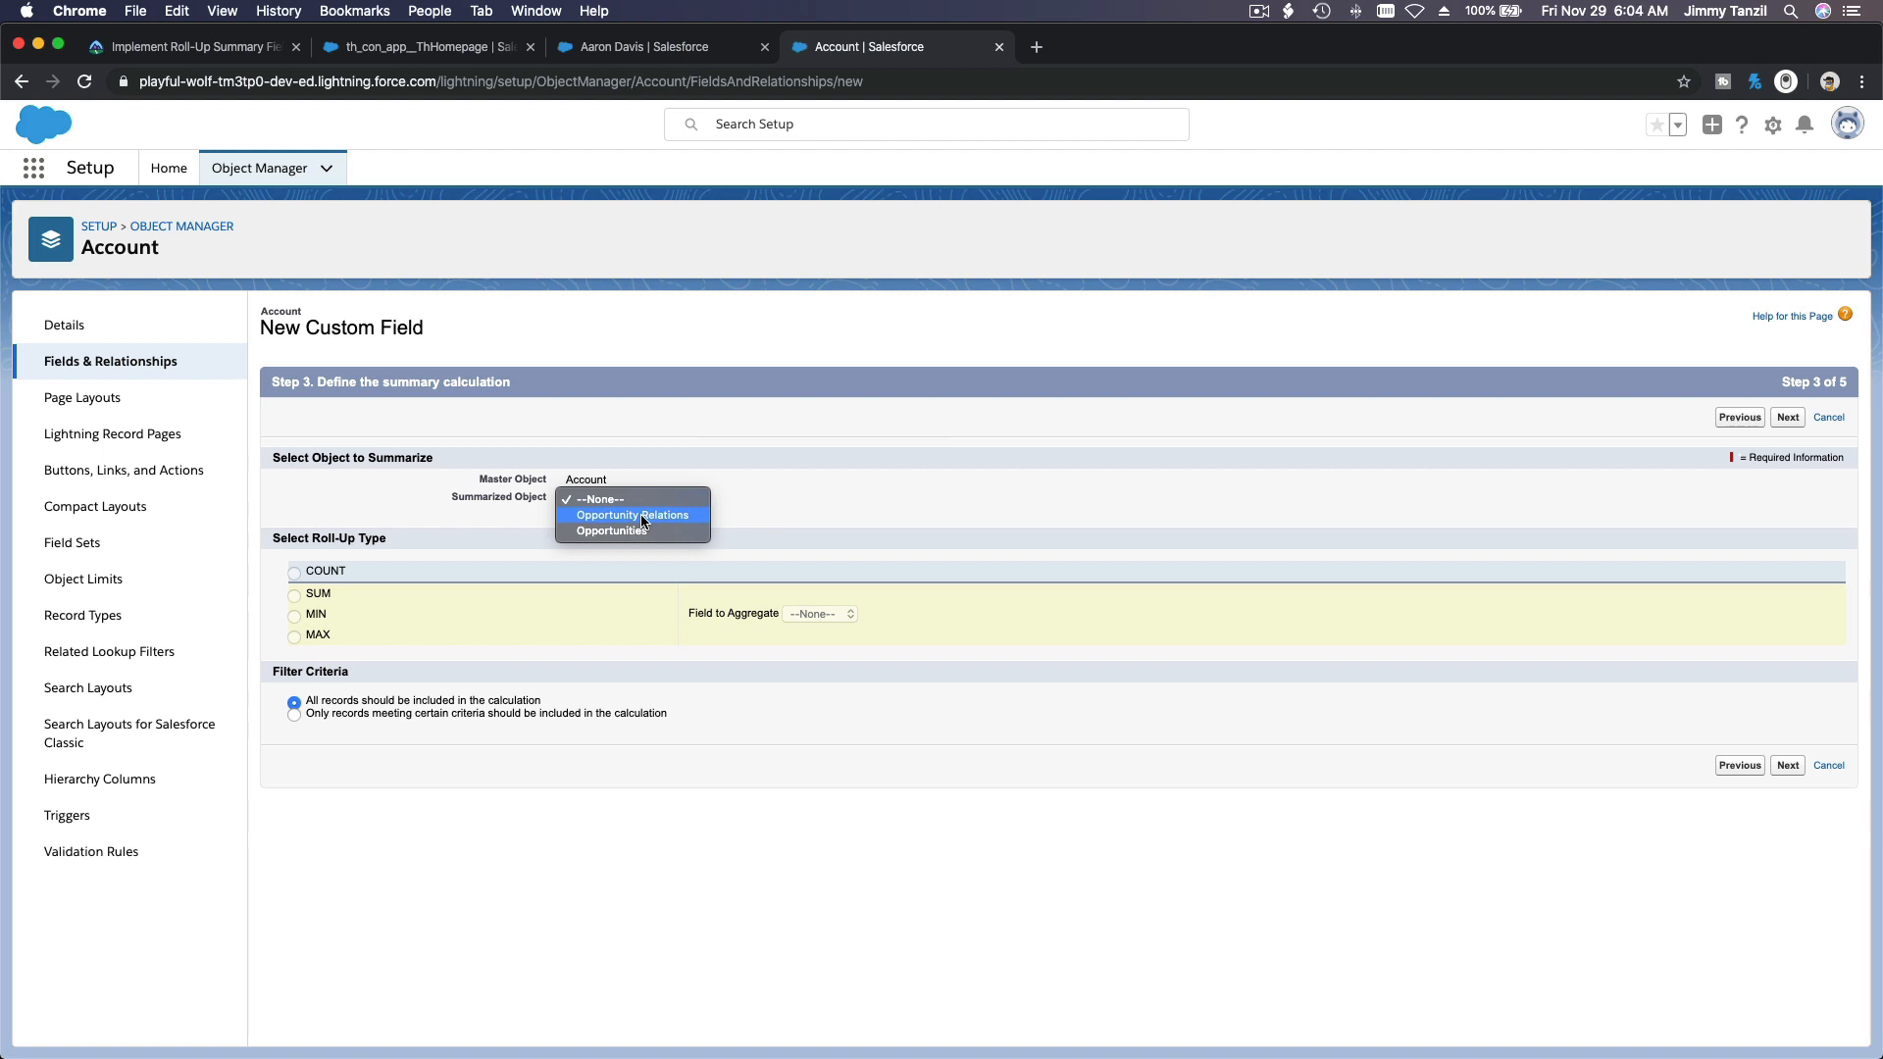
click(643, 516)
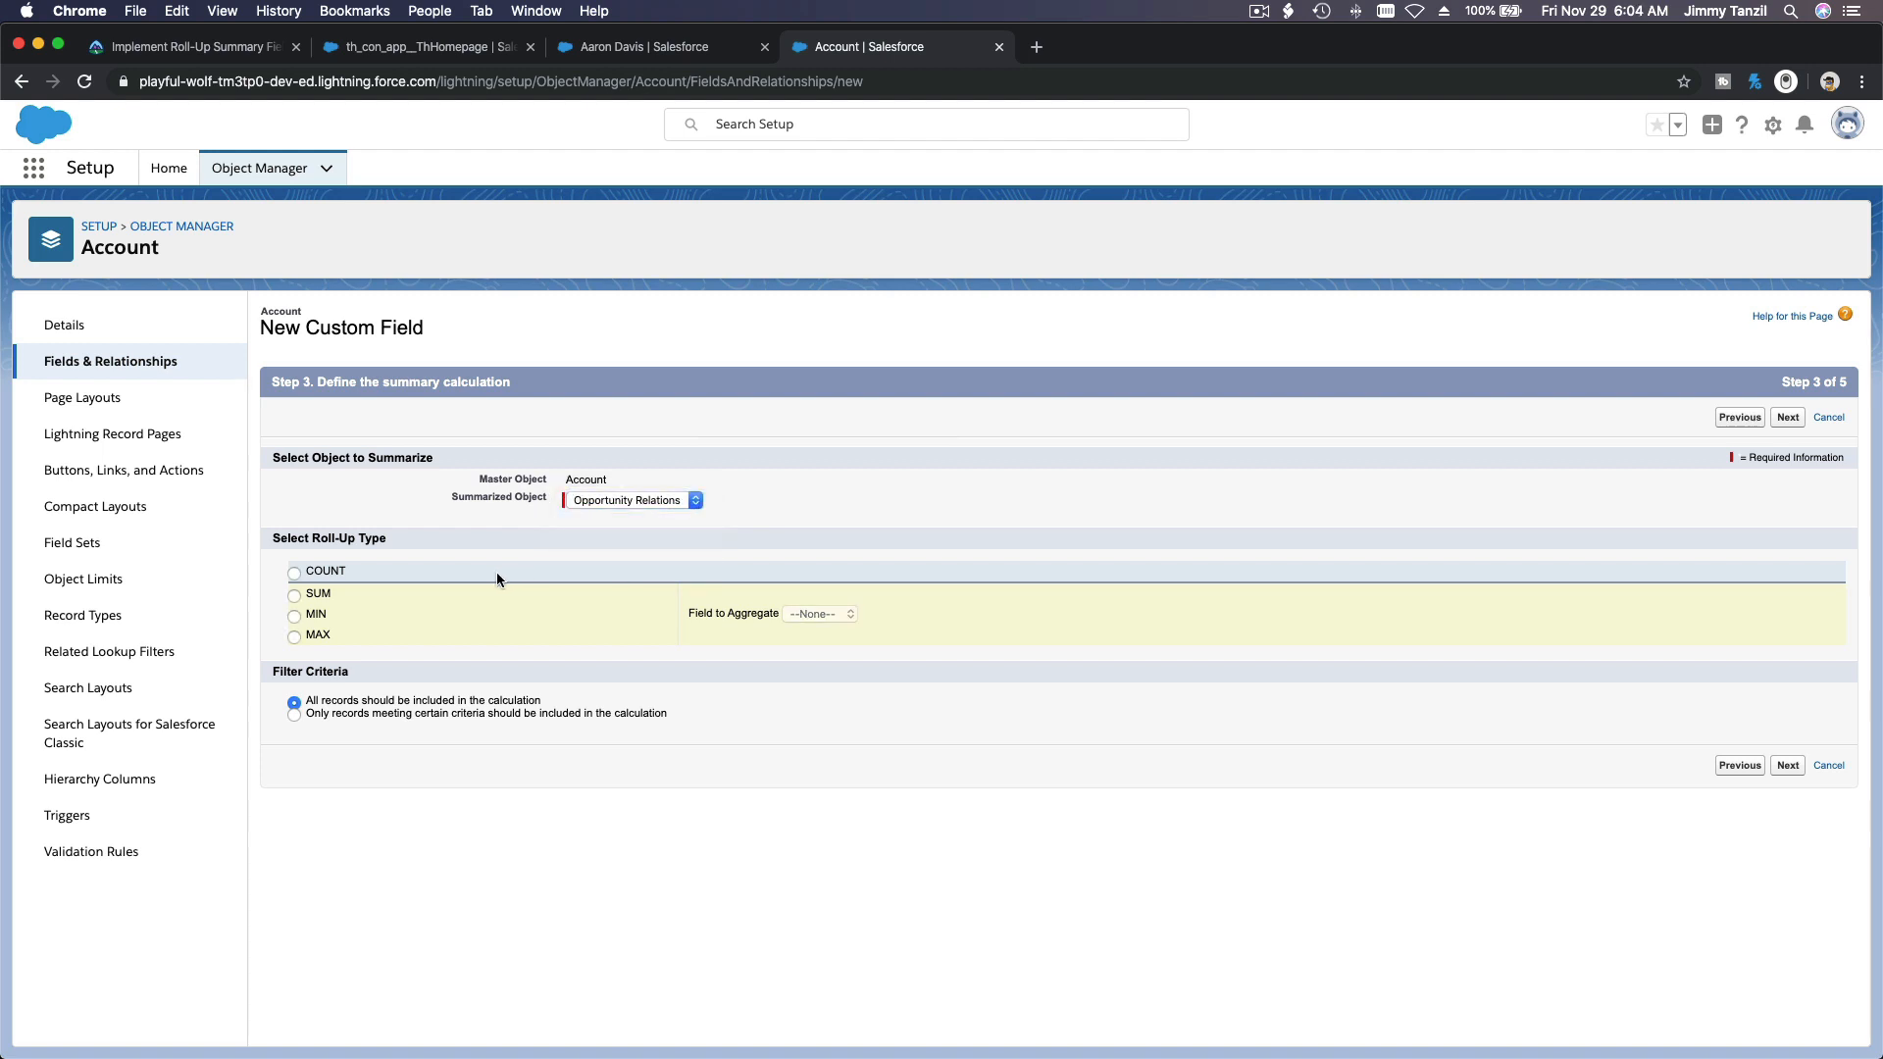
click(311, 619)
click(868, 622)
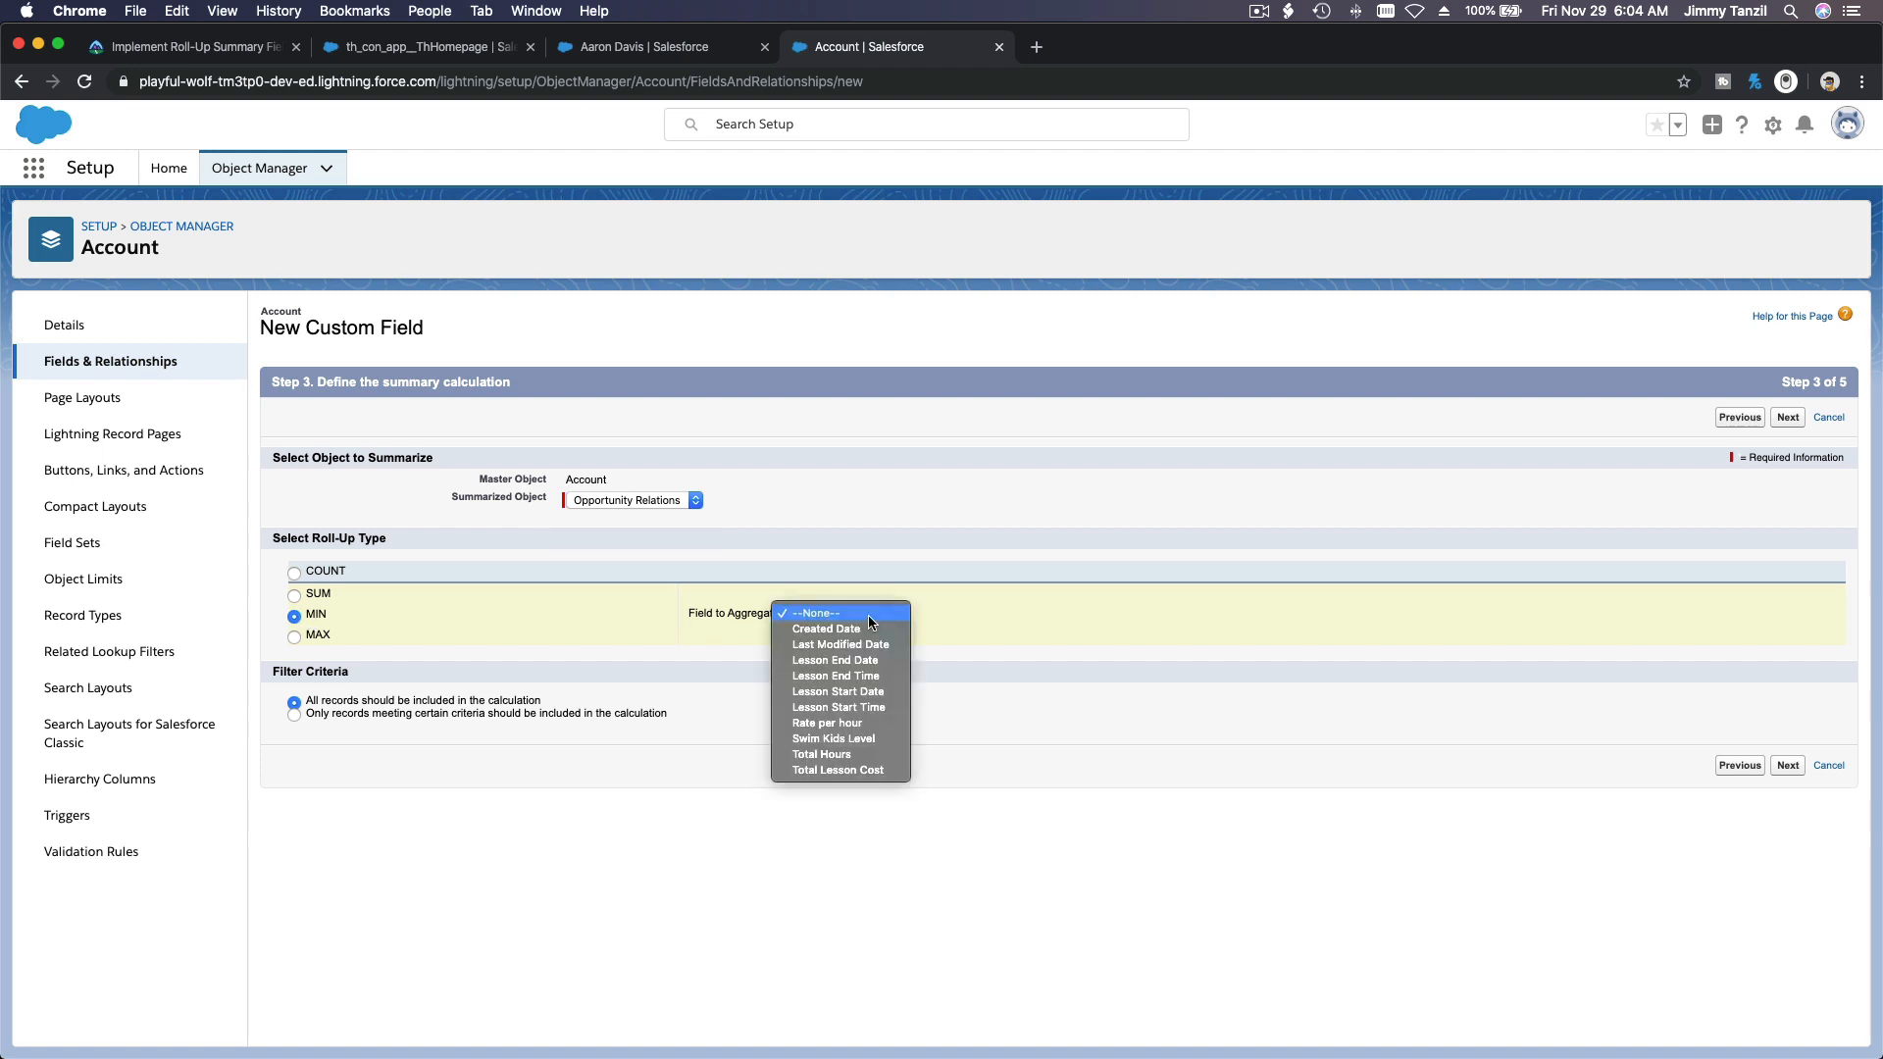
click(891, 692)
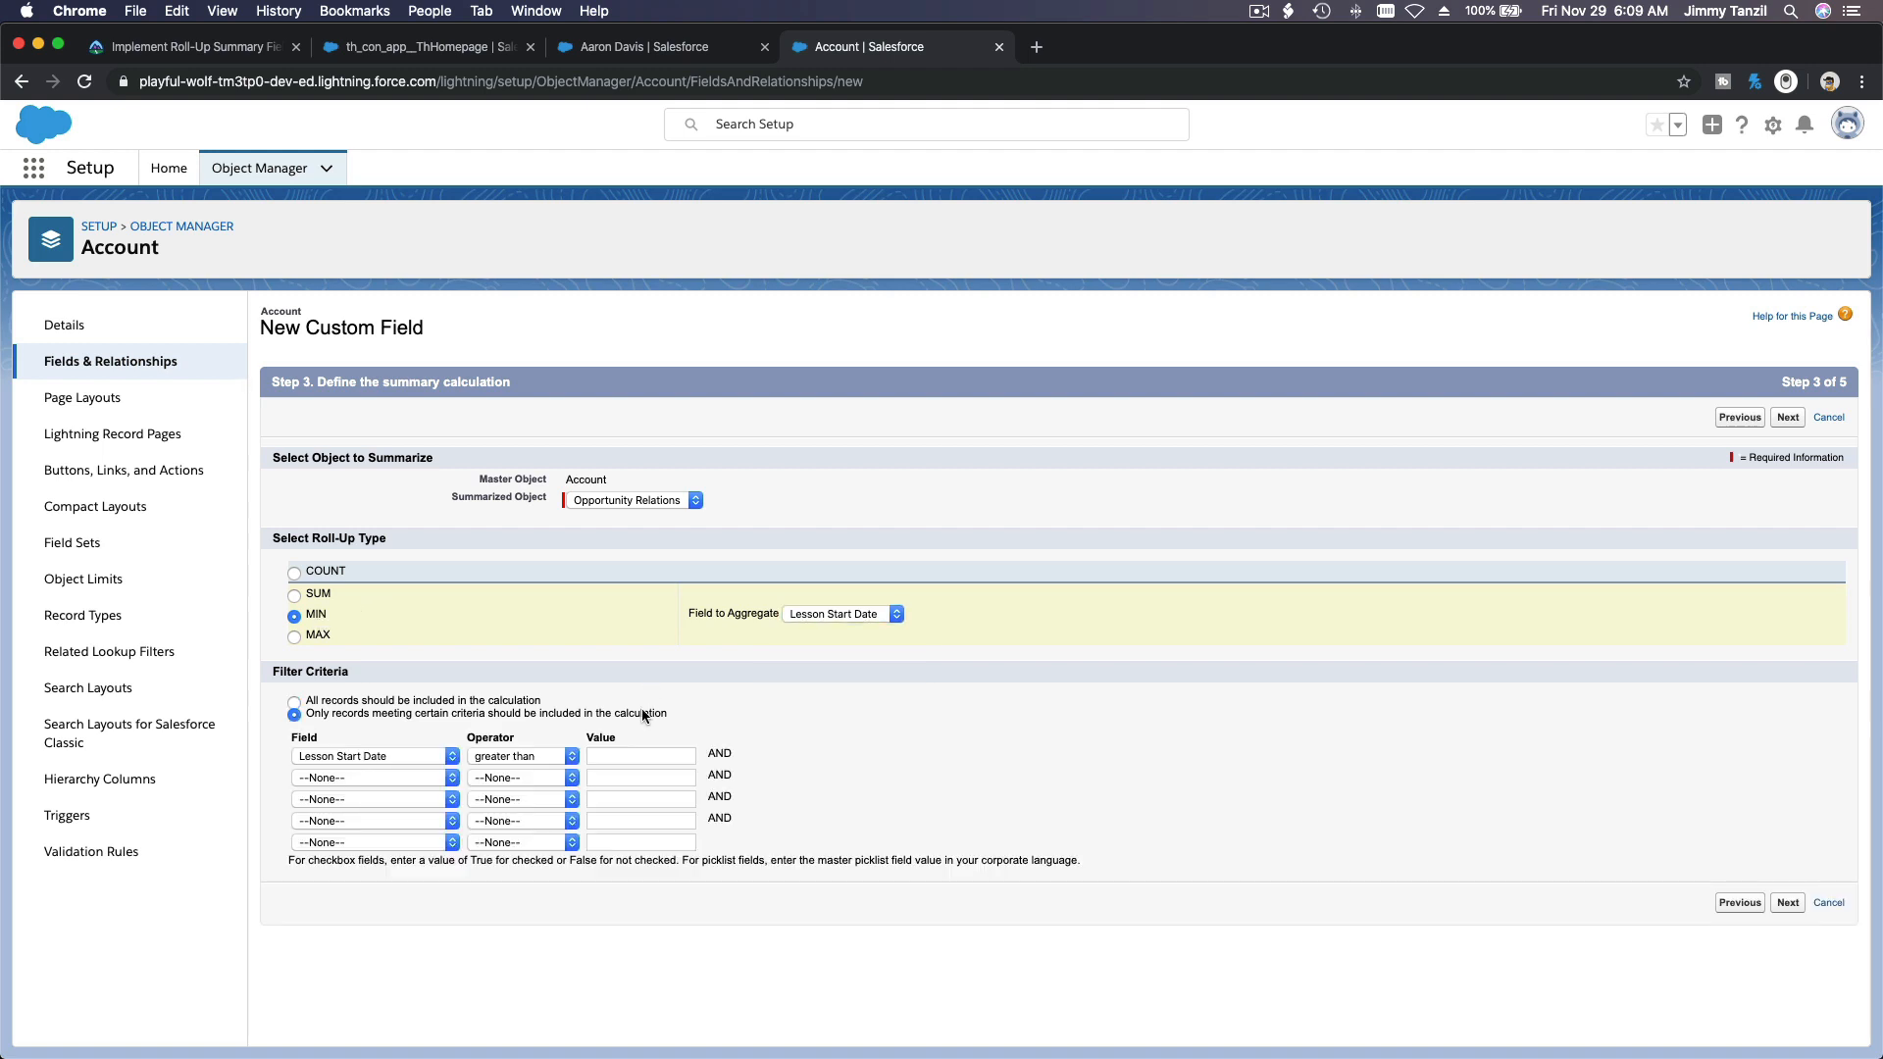
Step: Complete the filter criterion Lesson Start Date greater than with the value 11/29/2019
click(626, 752)
text(11/29/2019)
click(676, 730)
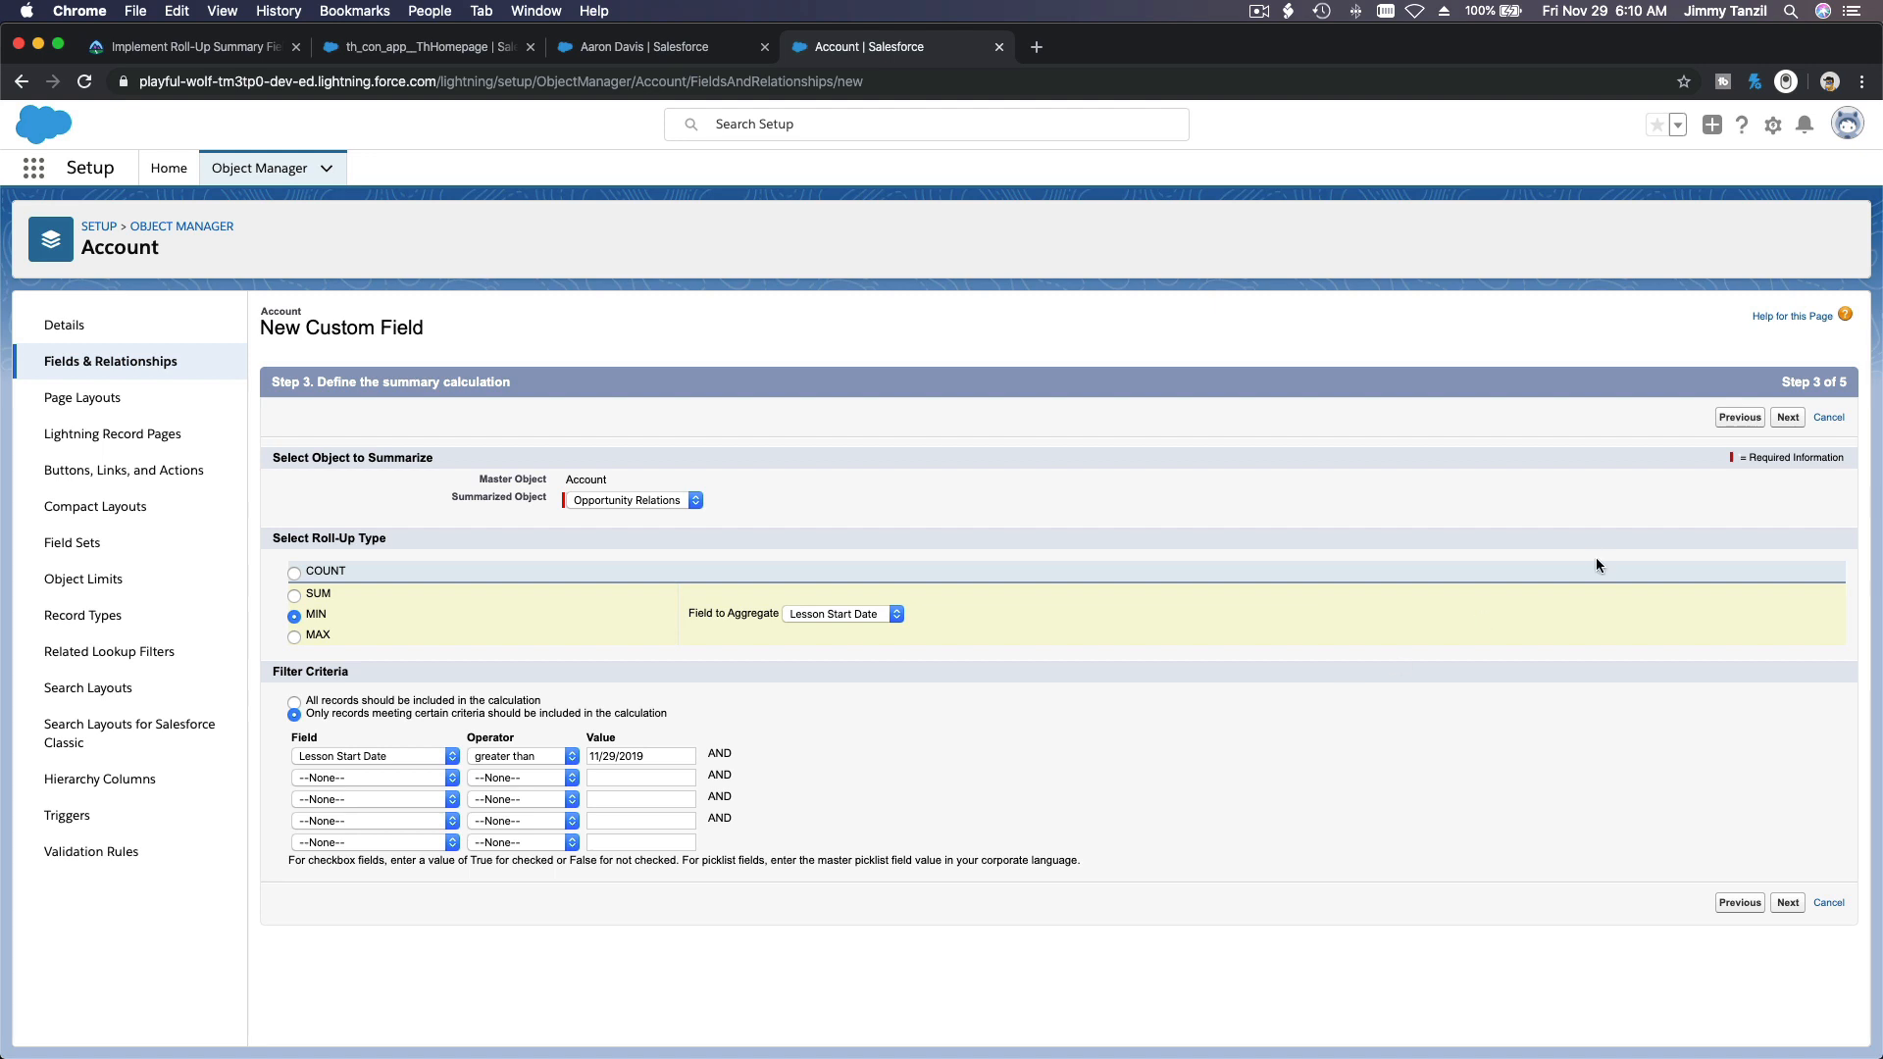
Step: Set the filter value for Lesson Start Date to 2019-11-29 and continue to field-level security
click(1787, 423)
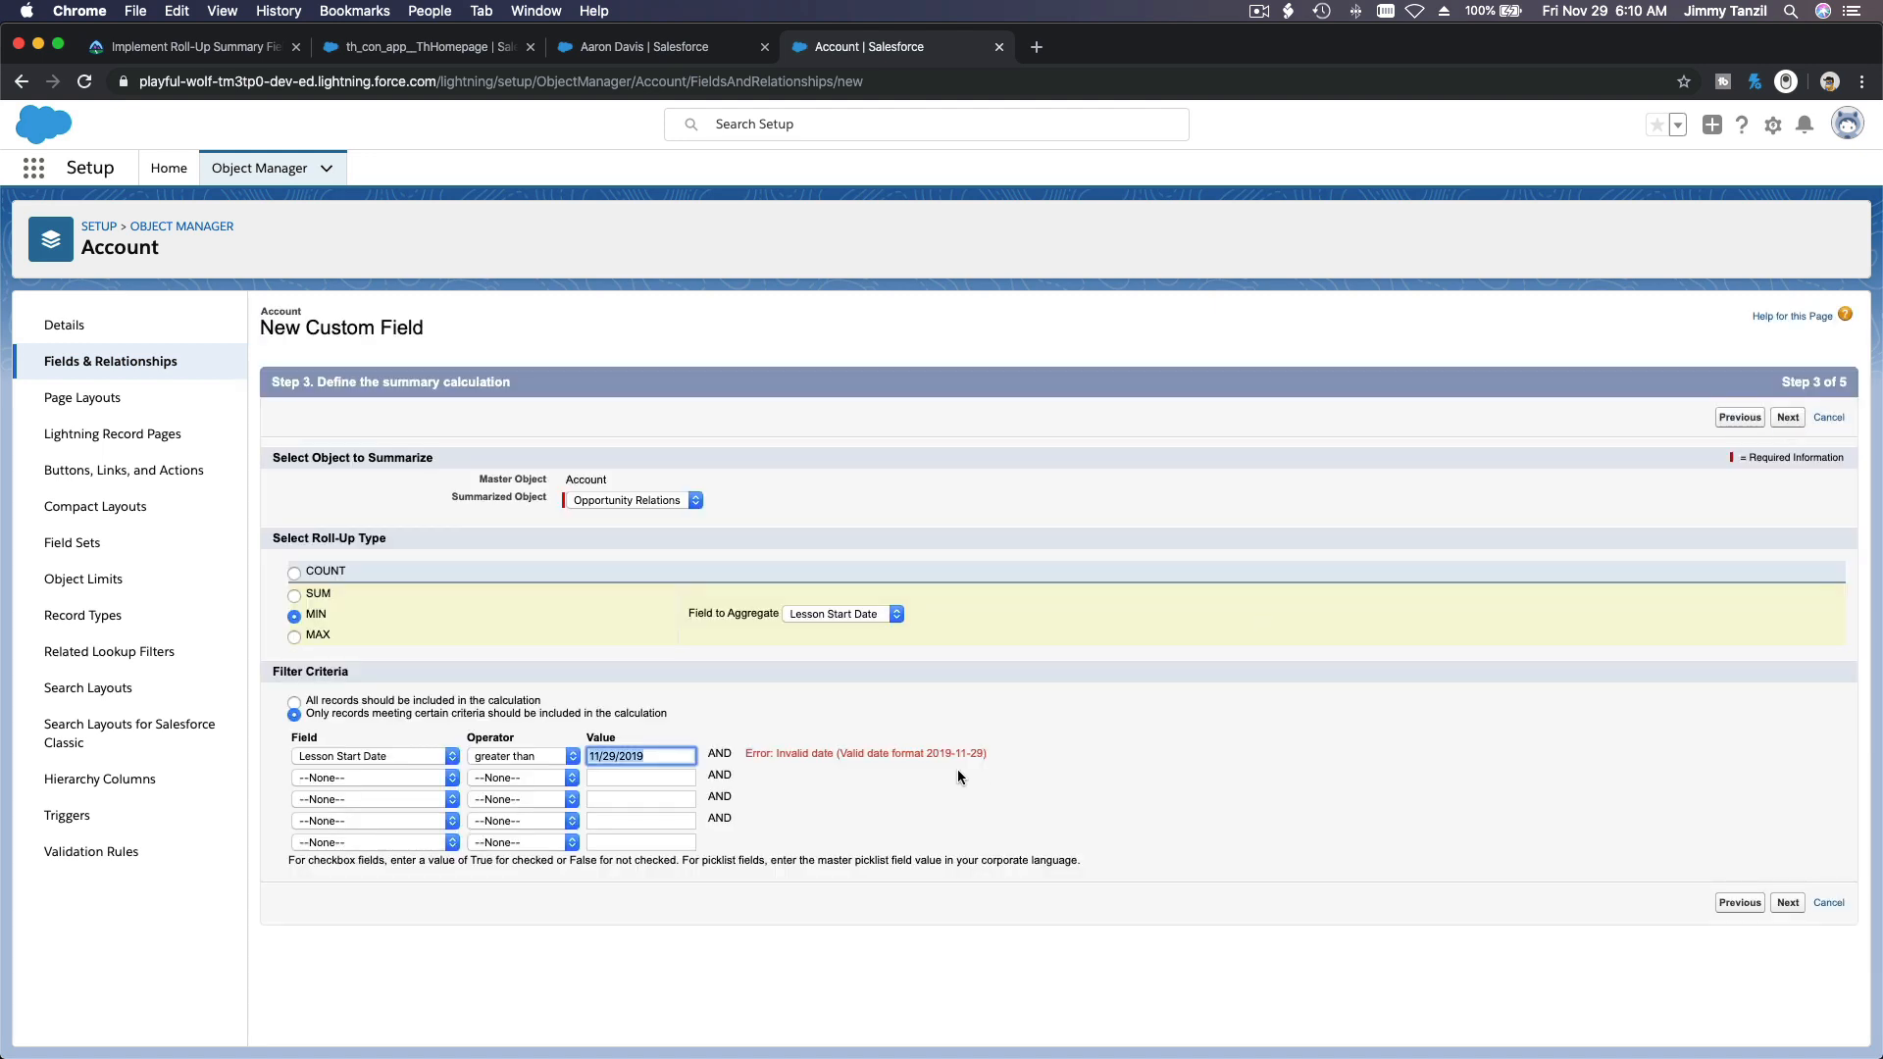
drag(923, 753, 981, 750)
key(super+c)
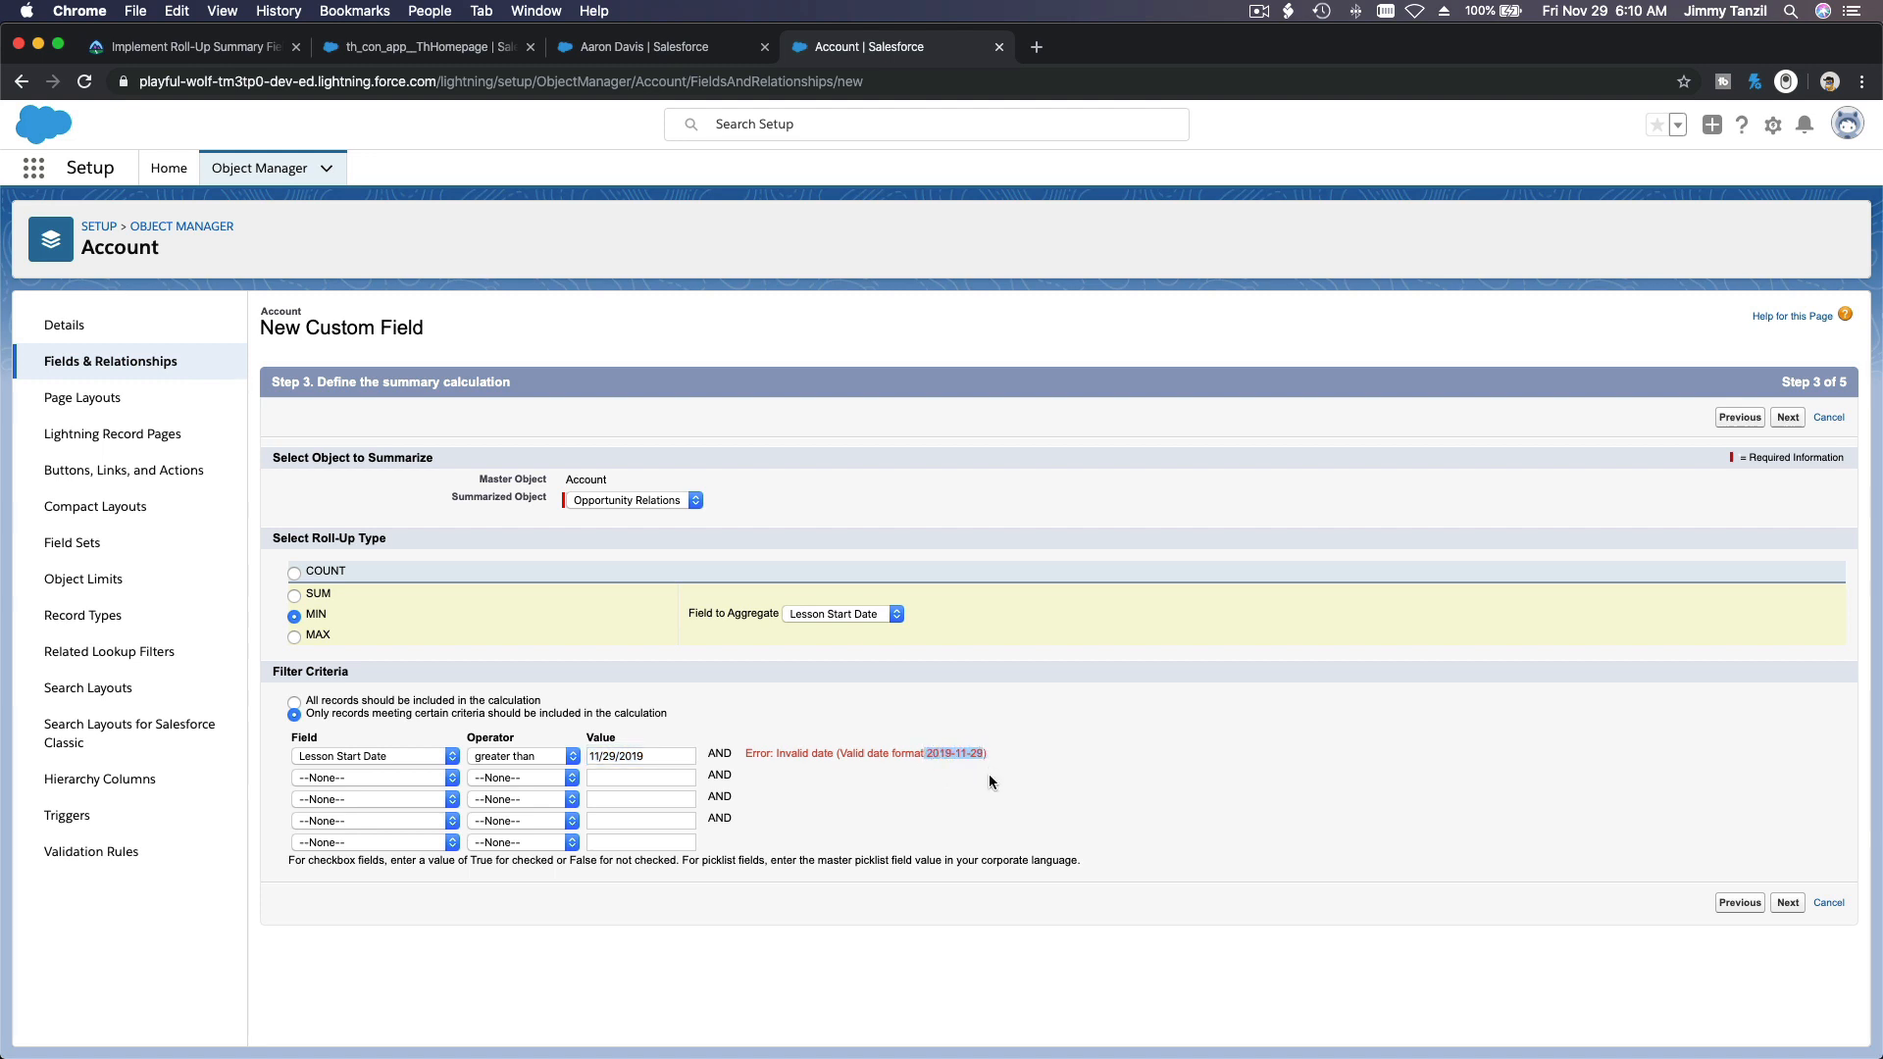
triple_click(642, 756)
key(super+v)
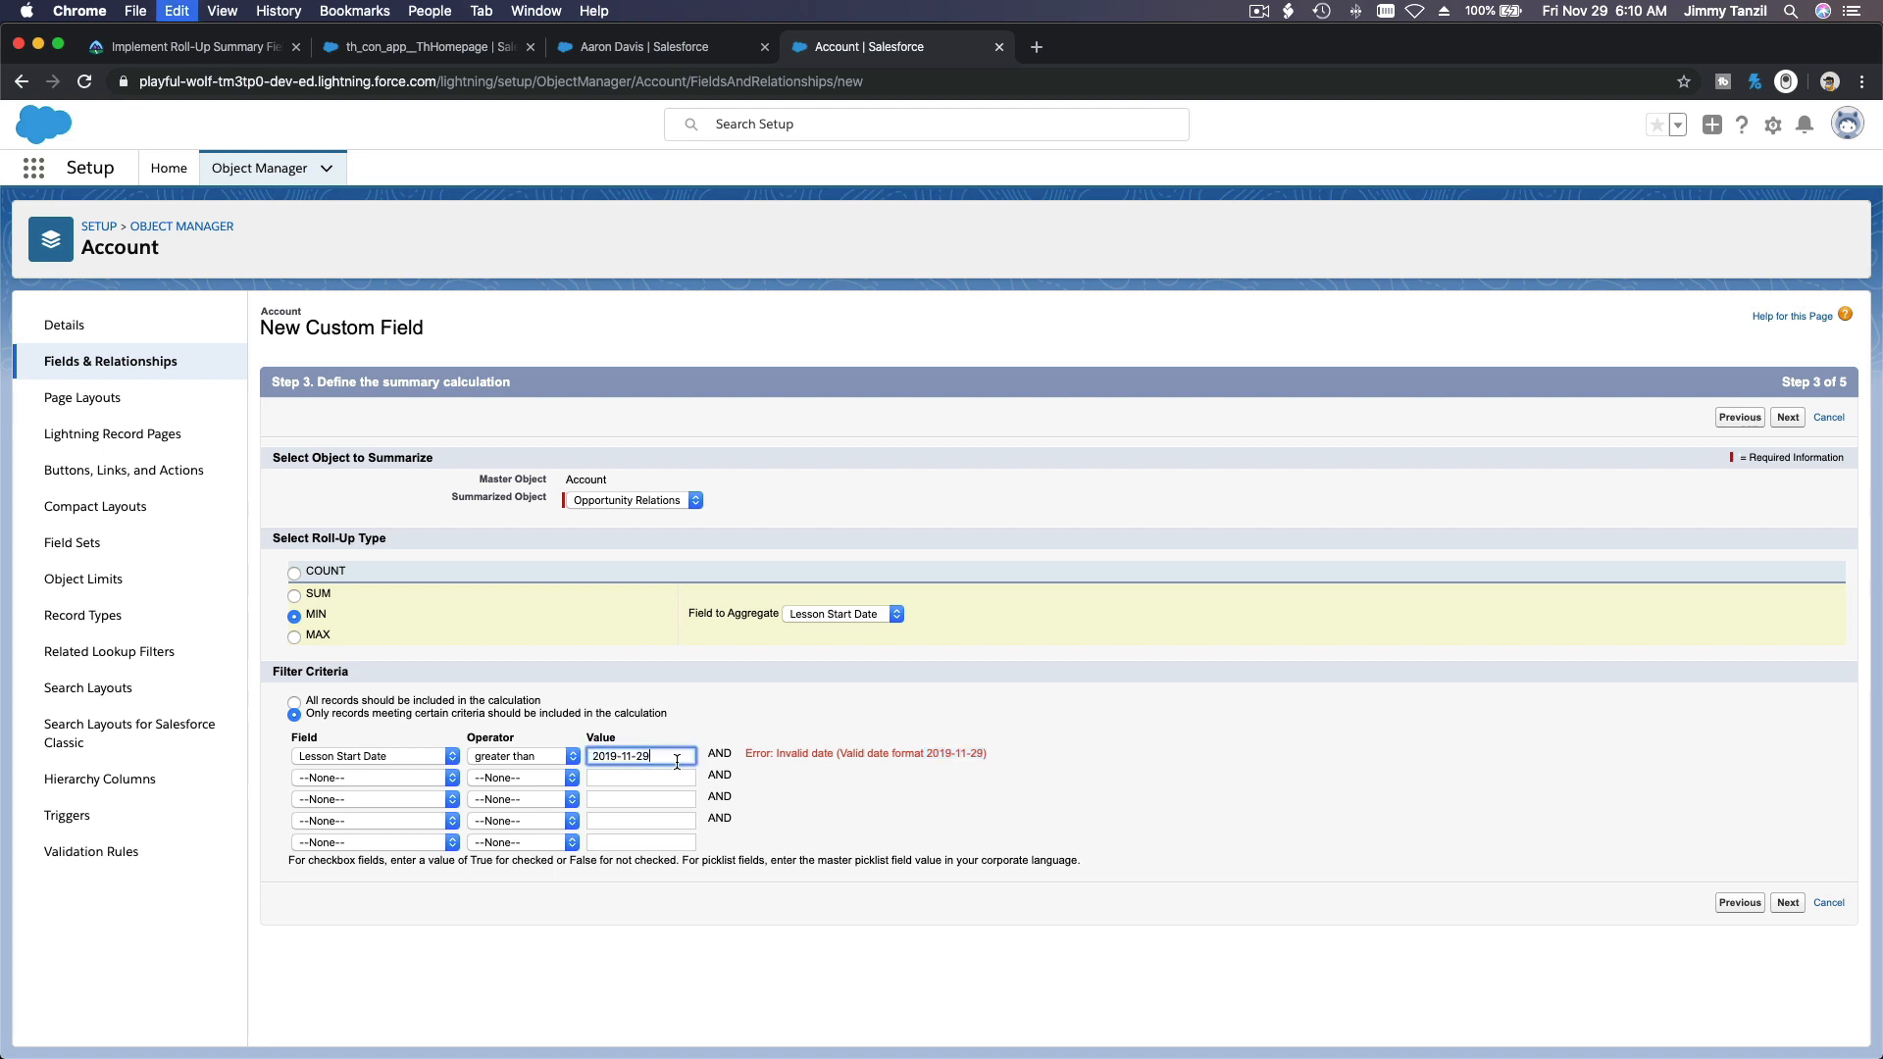
click(595, 757)
key(BackSpace)
click(1773, 421)
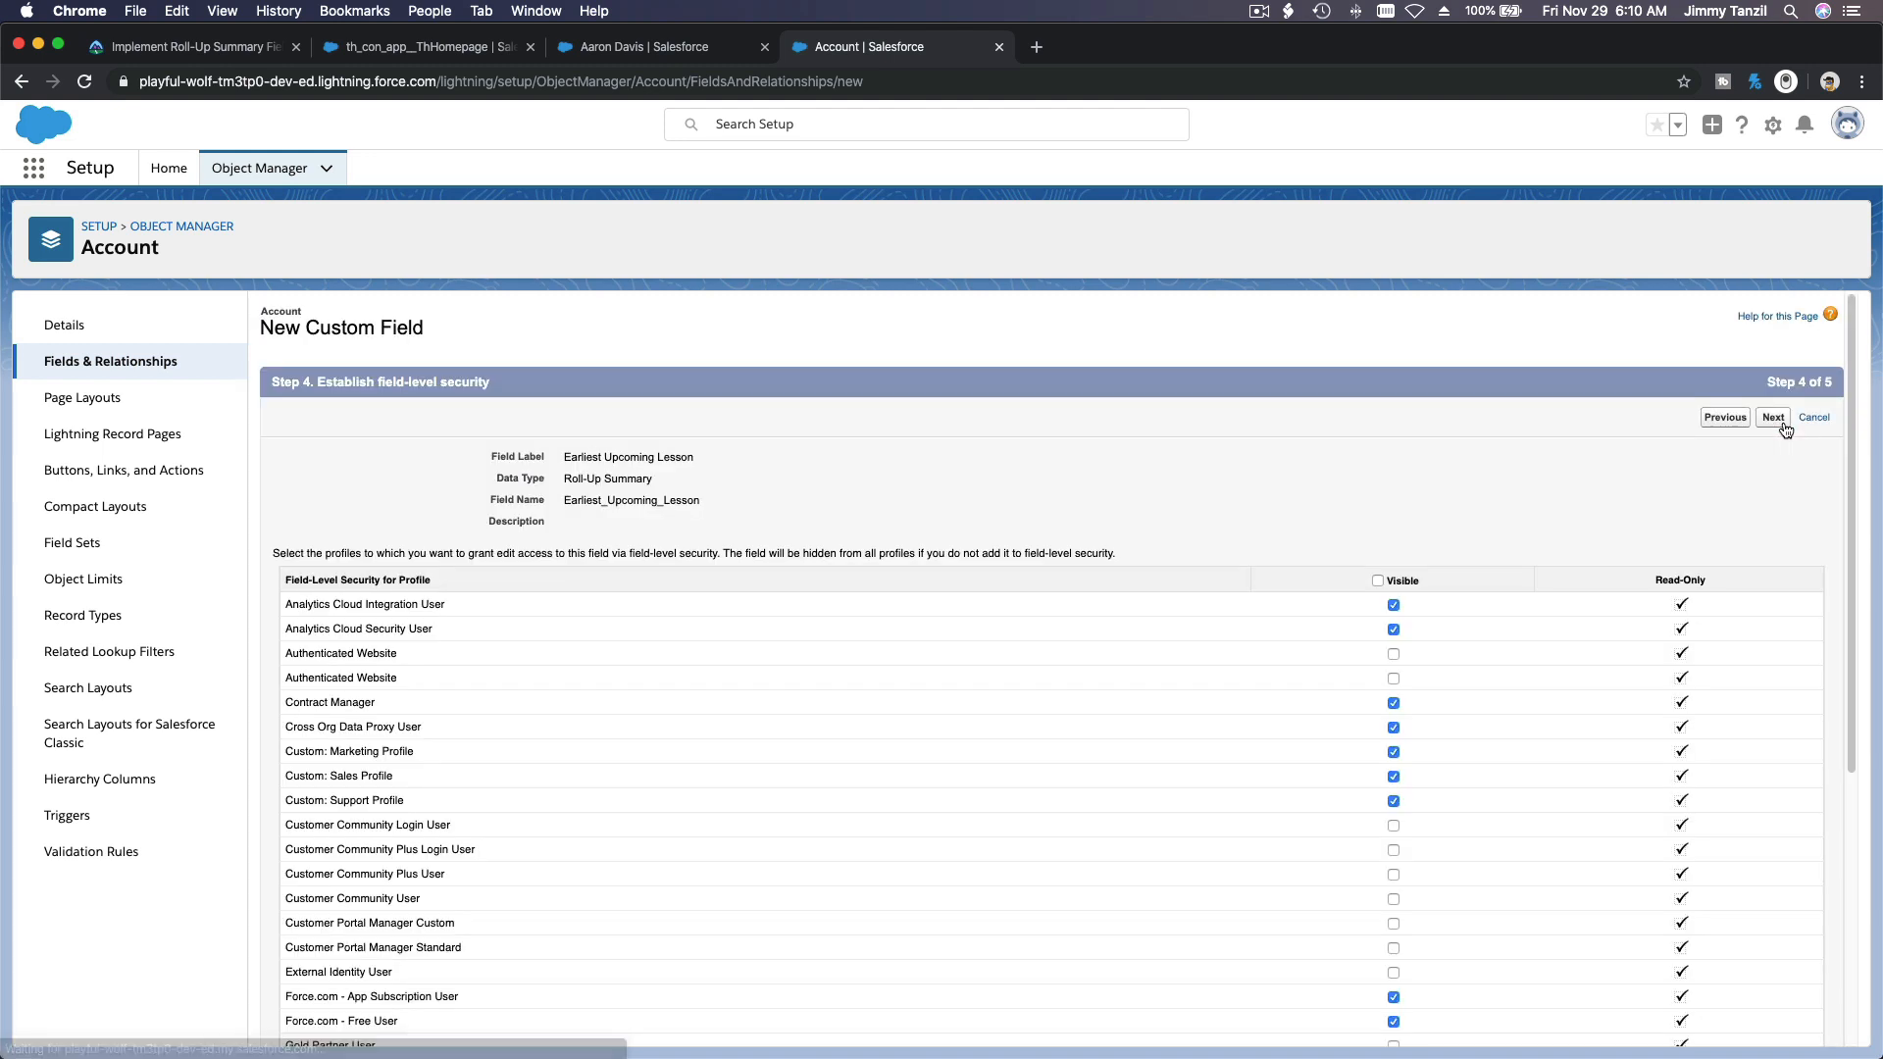
Step: Make Earliest Upcoming Lesson visible to all profiles, save it with all page layouts included and start another new field
click(1378, 581)
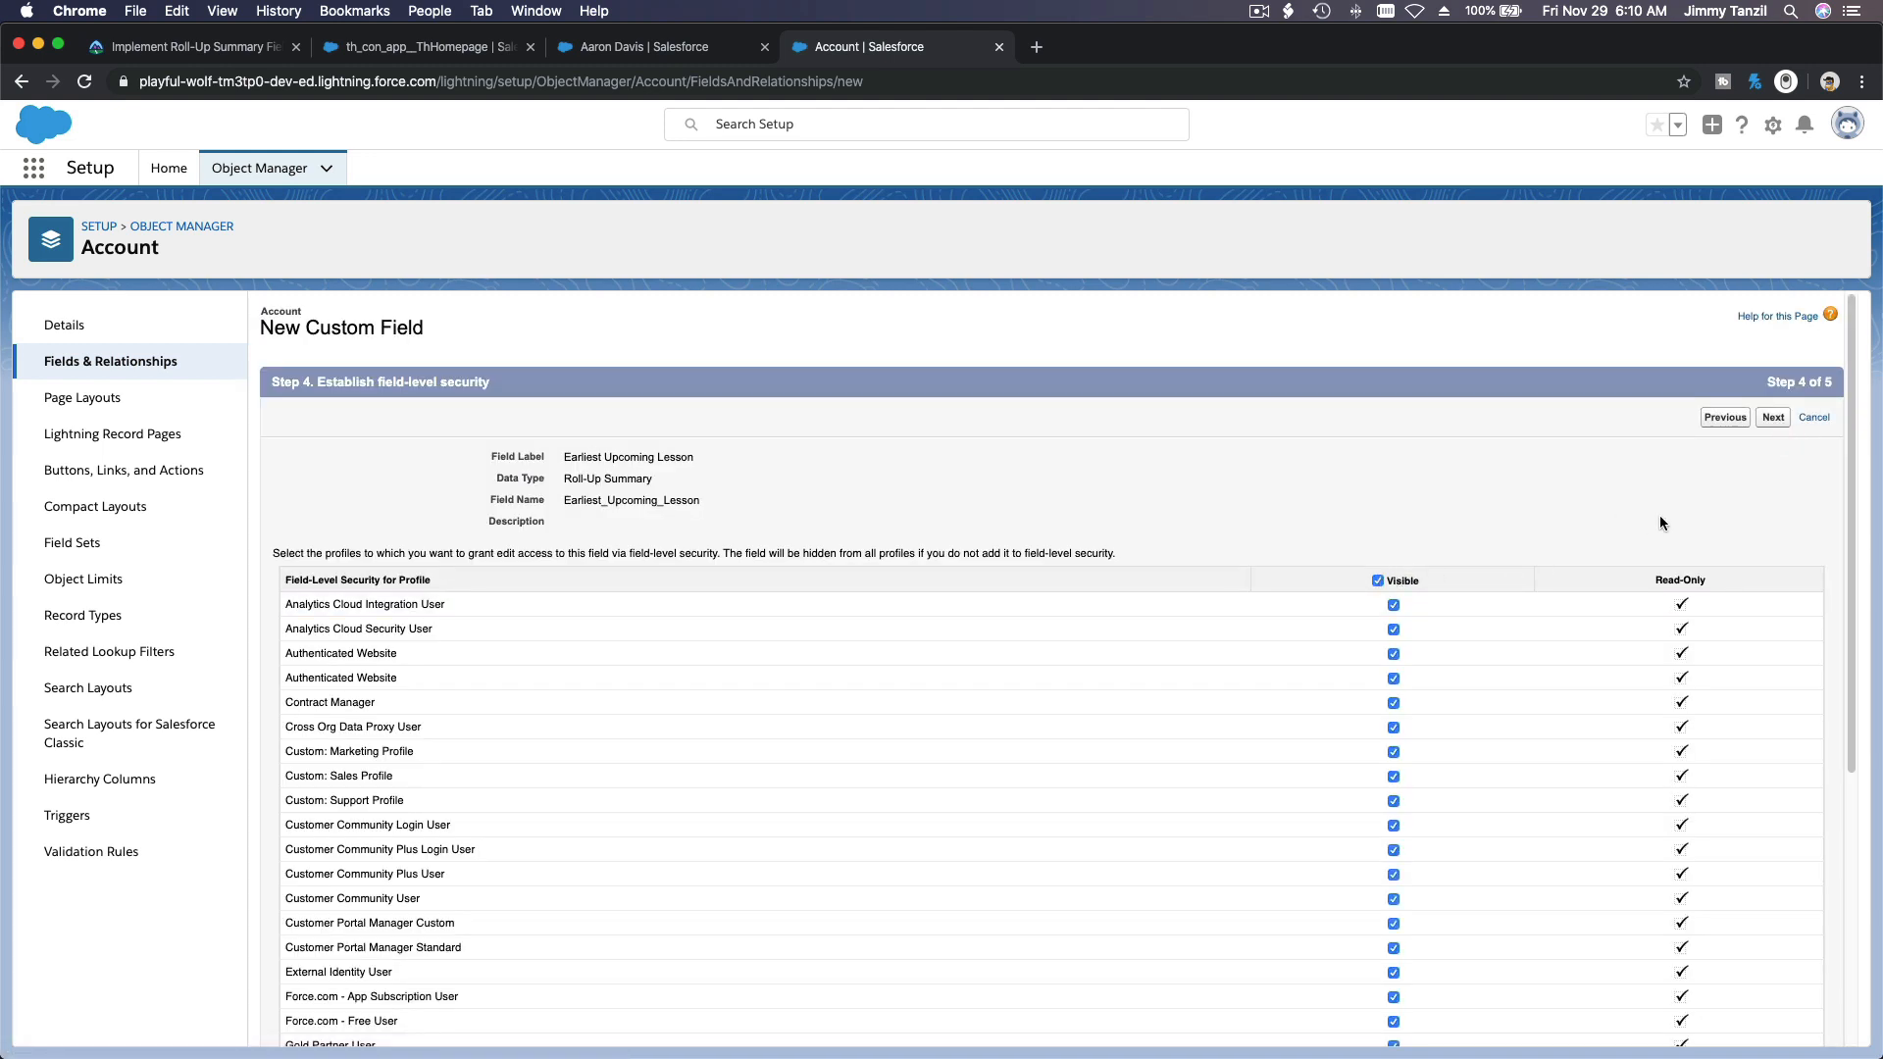
click(1773, 418)
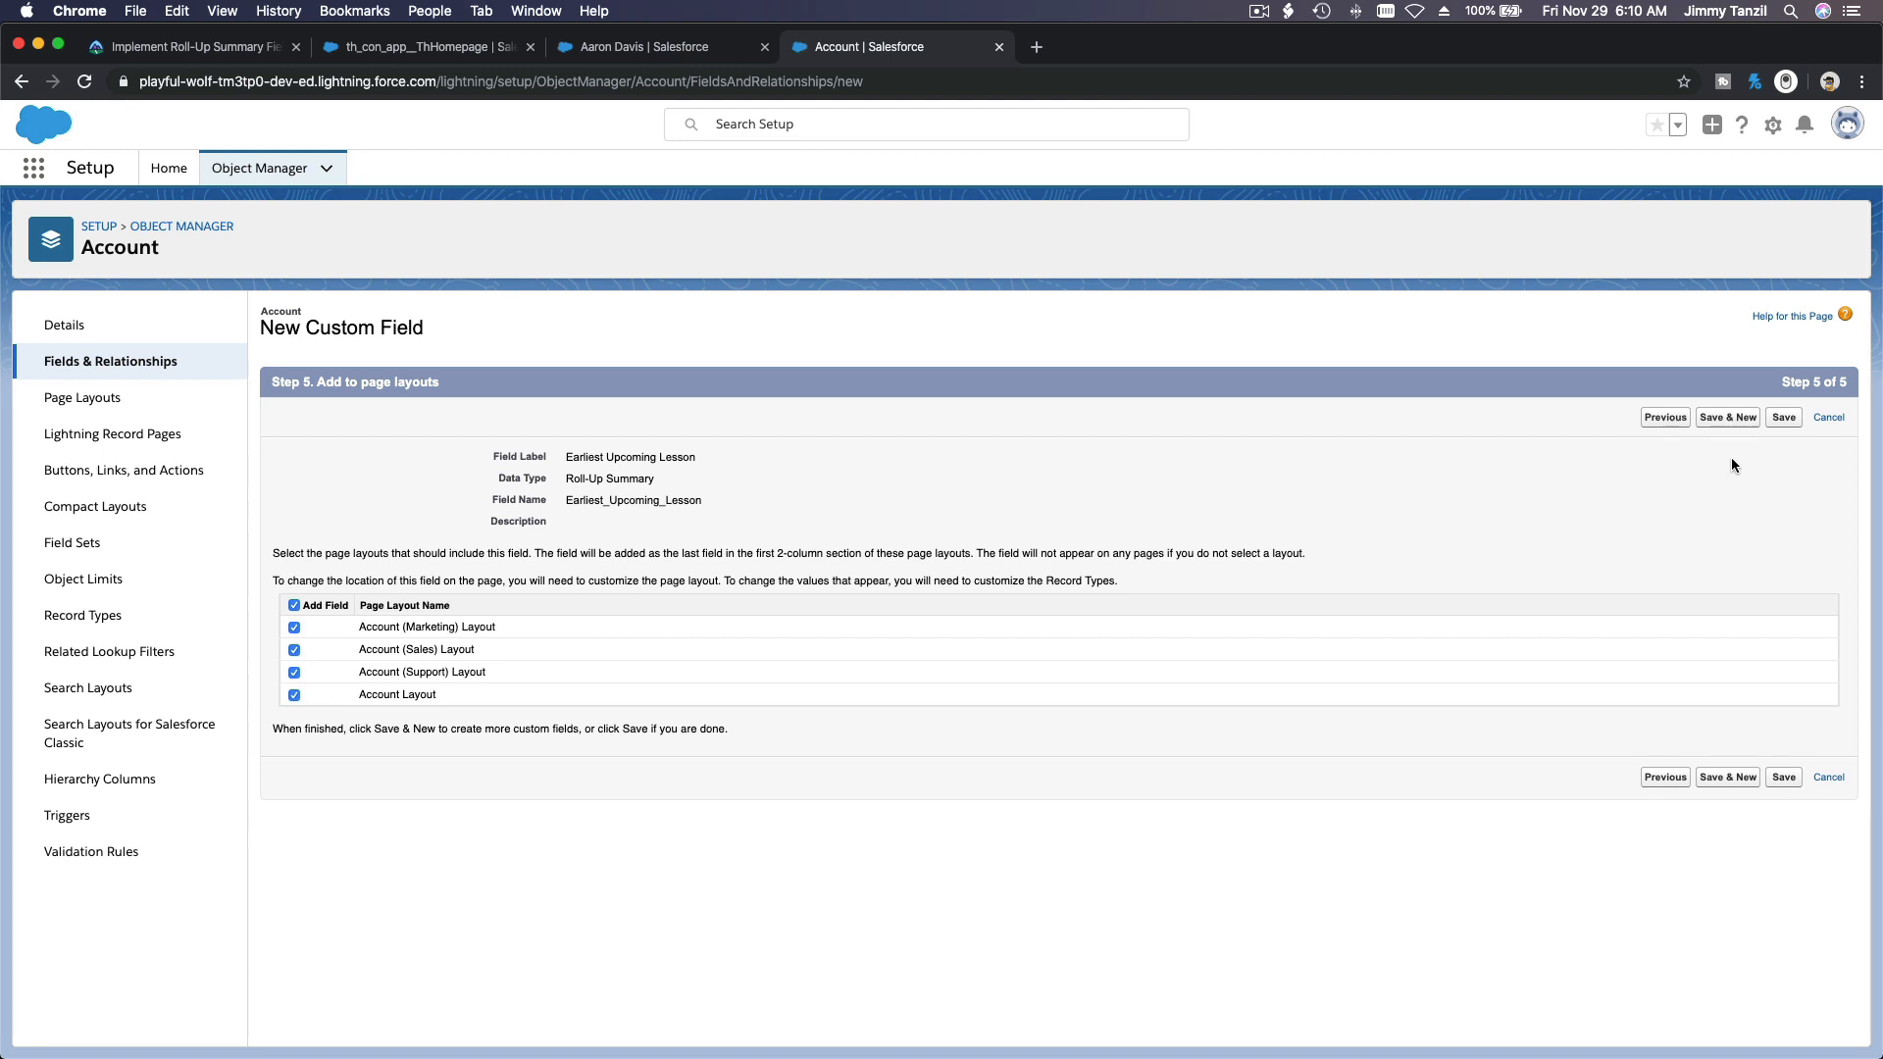
click(1727, 419)
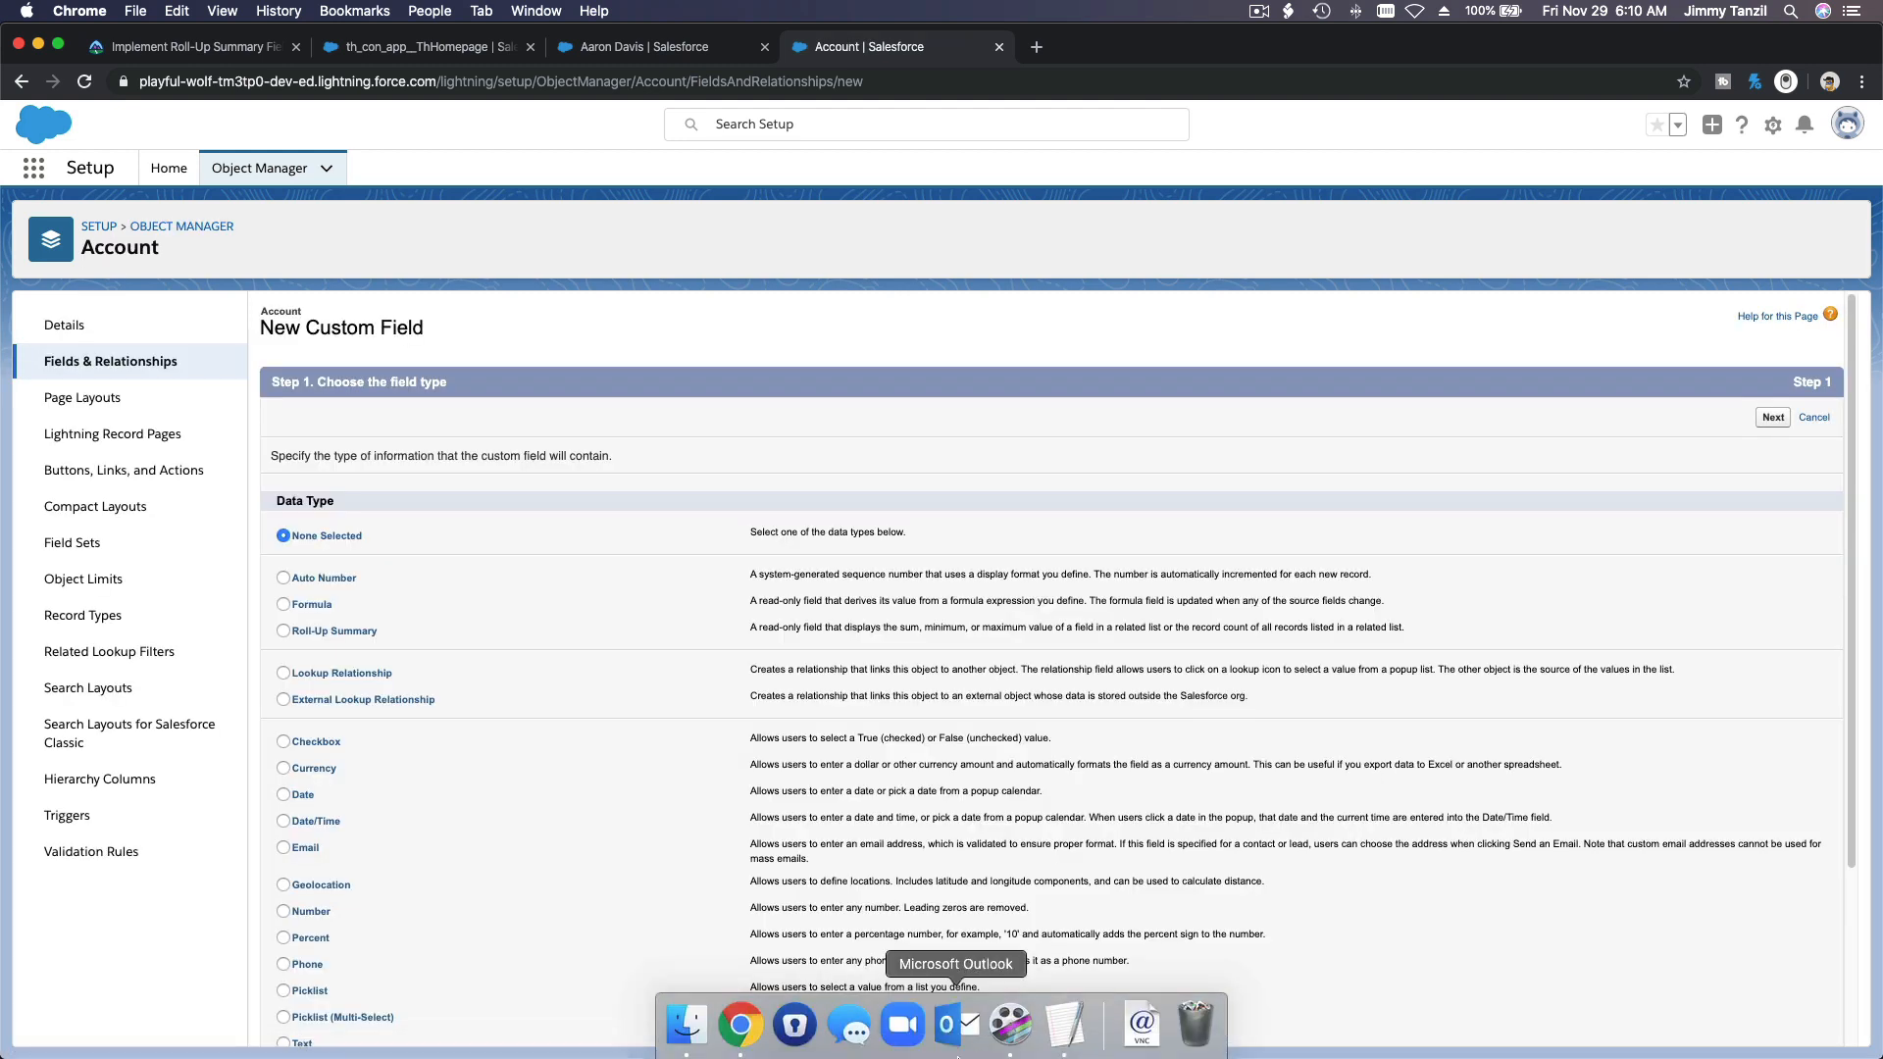
Step: Copy the field name Latest Upcoming Lesson from the 2-Notes-Rollup notes in TextEdit and return to Chrome
click(1064, 1032)
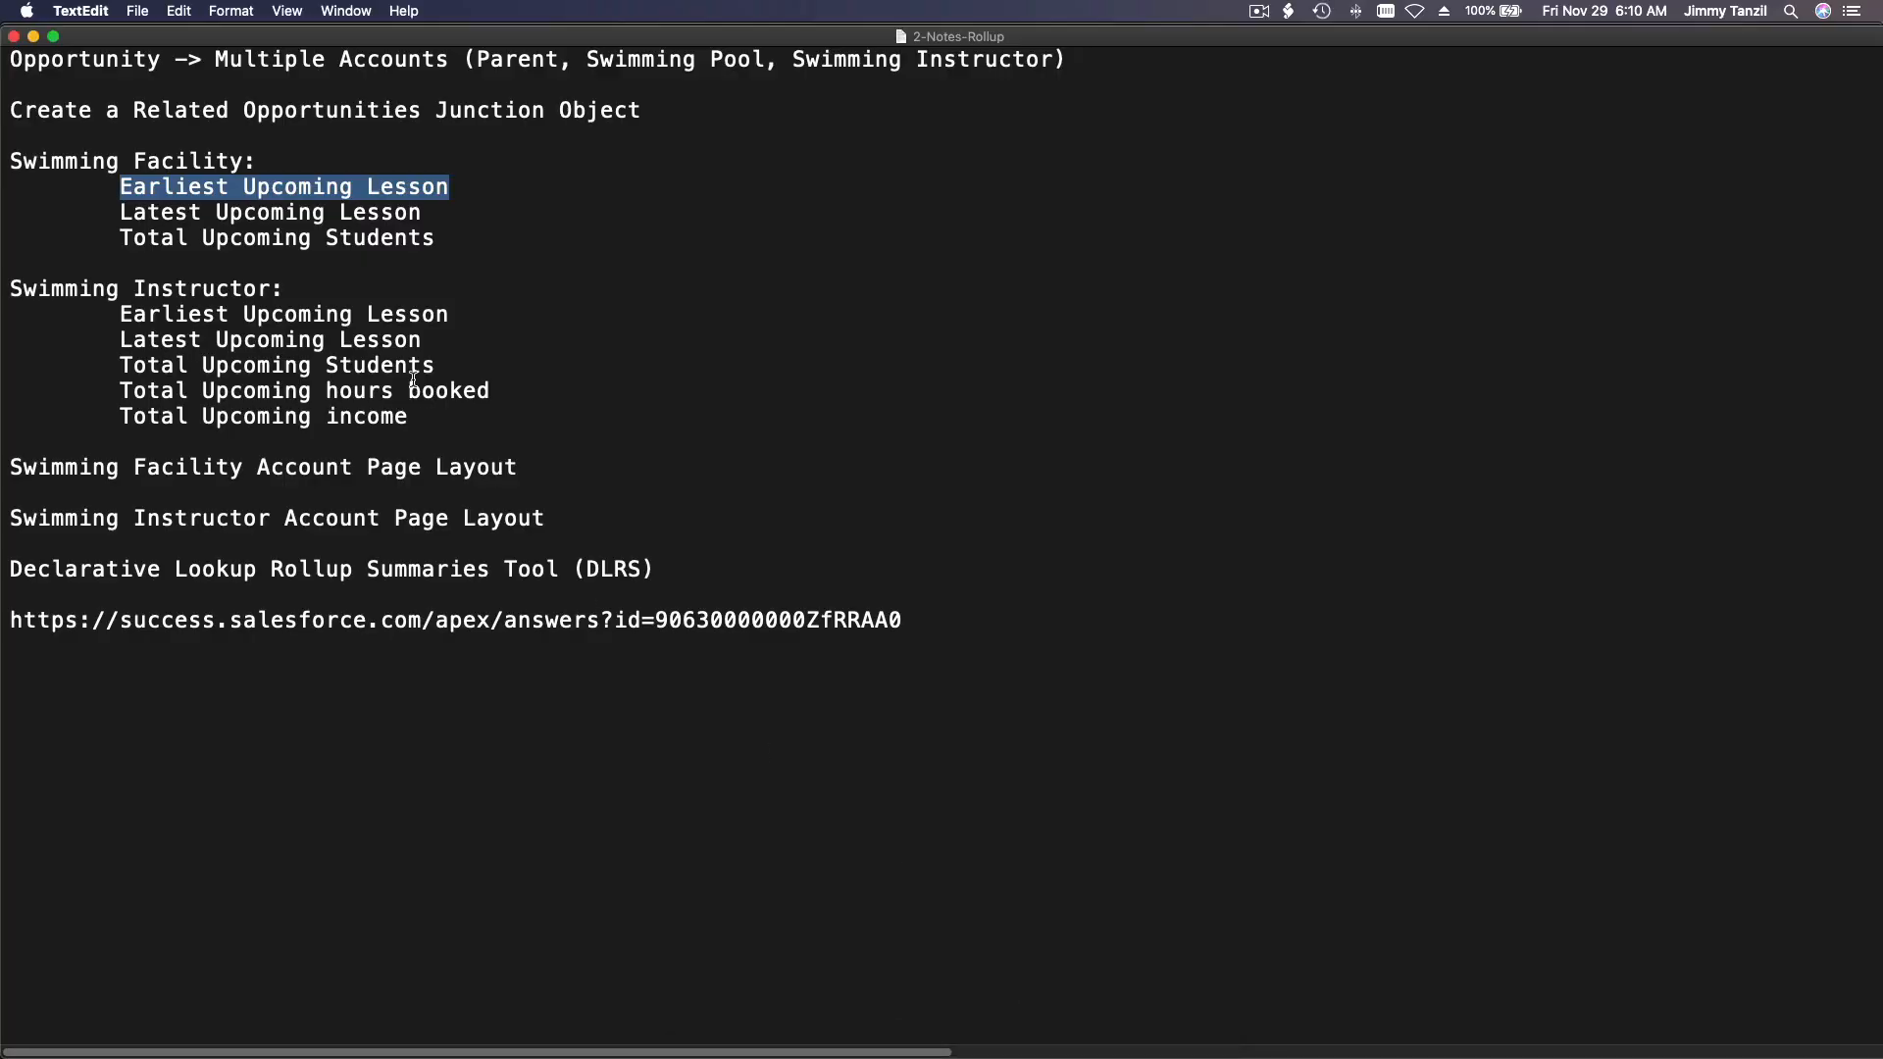
drag(121, 212, 427, 228)
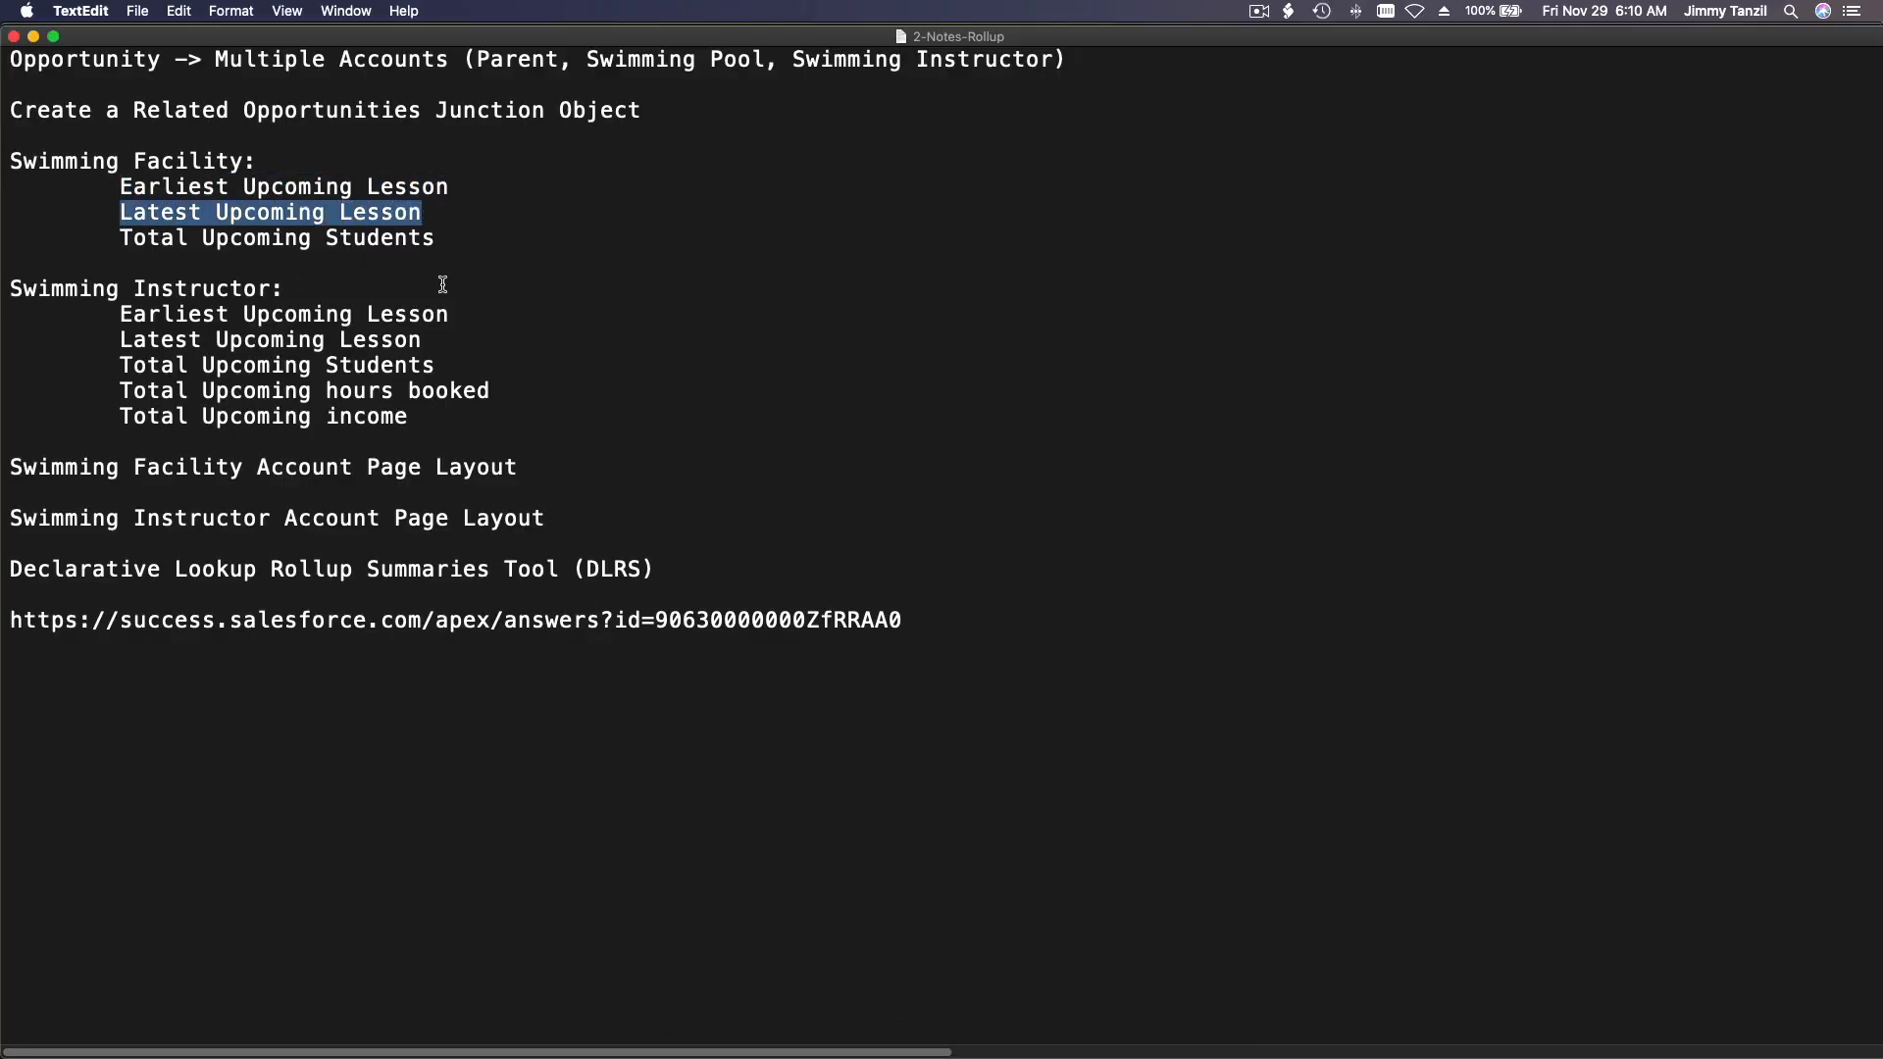
mouse_move(686, 1052)
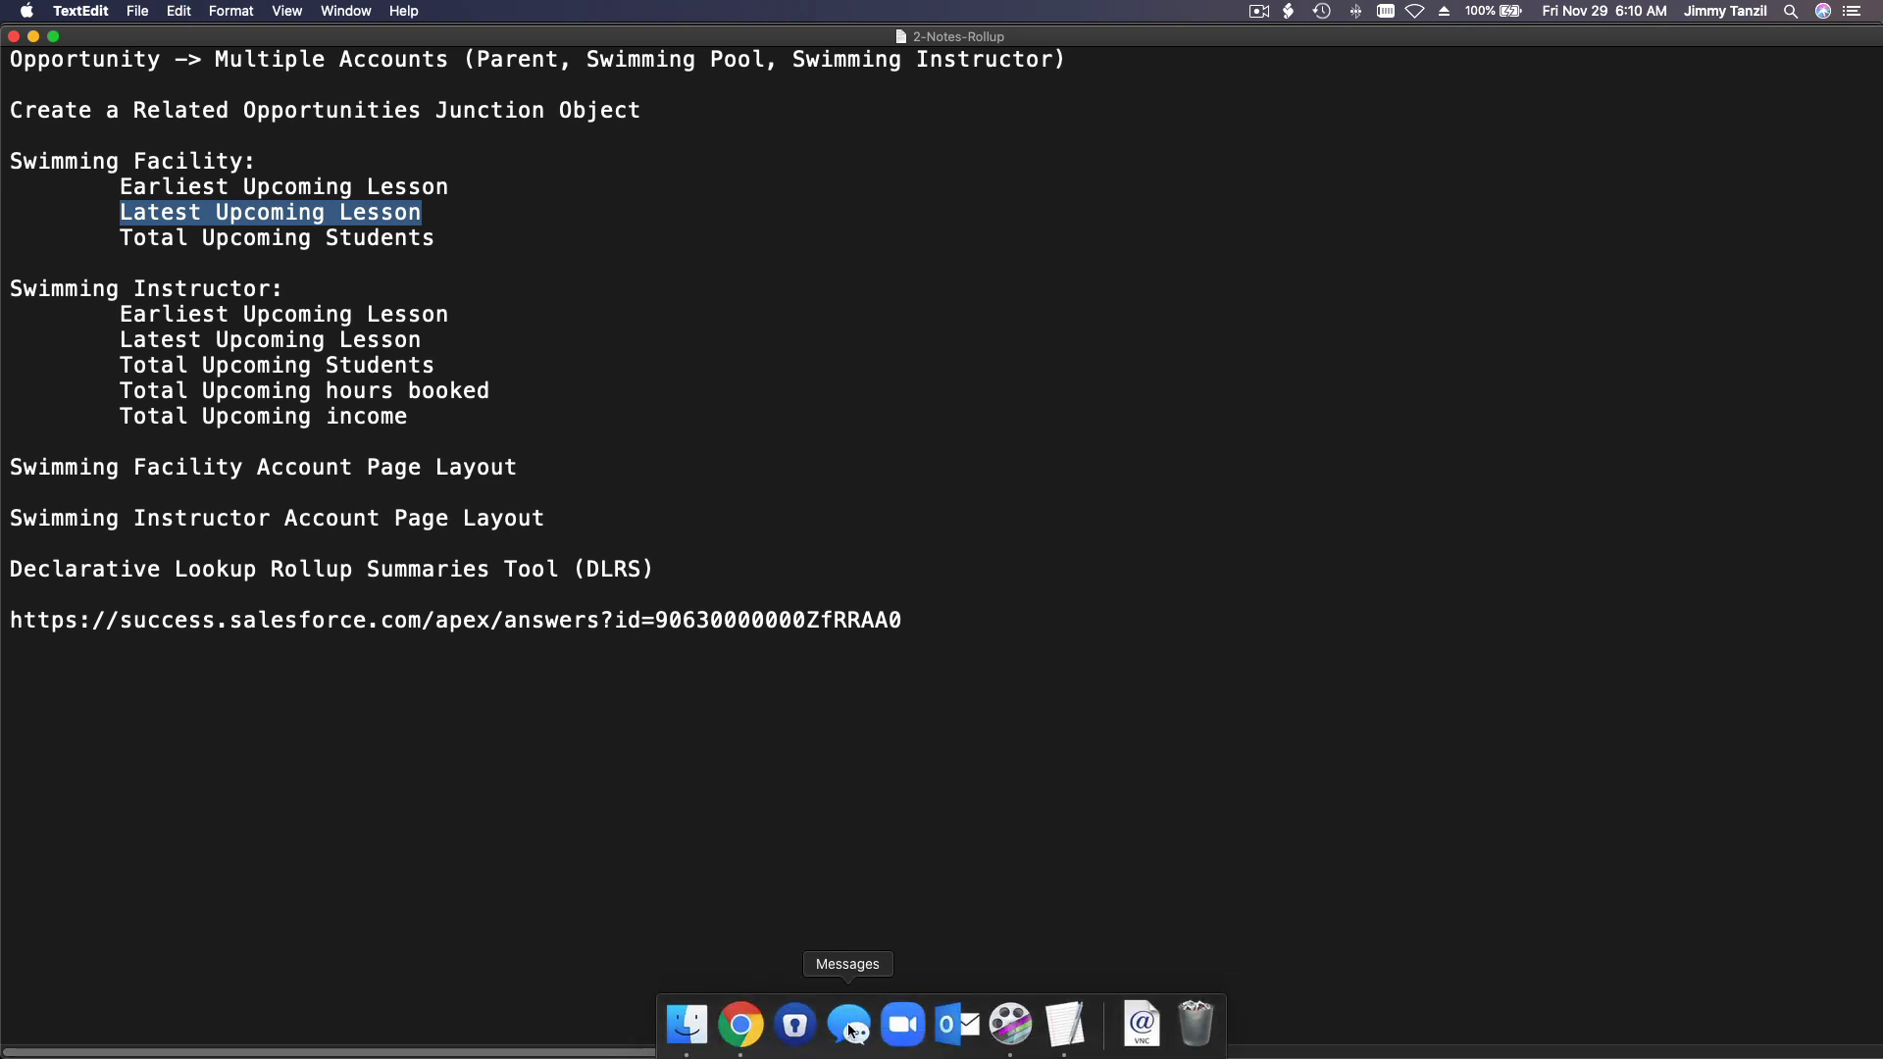
click(740, 1024)
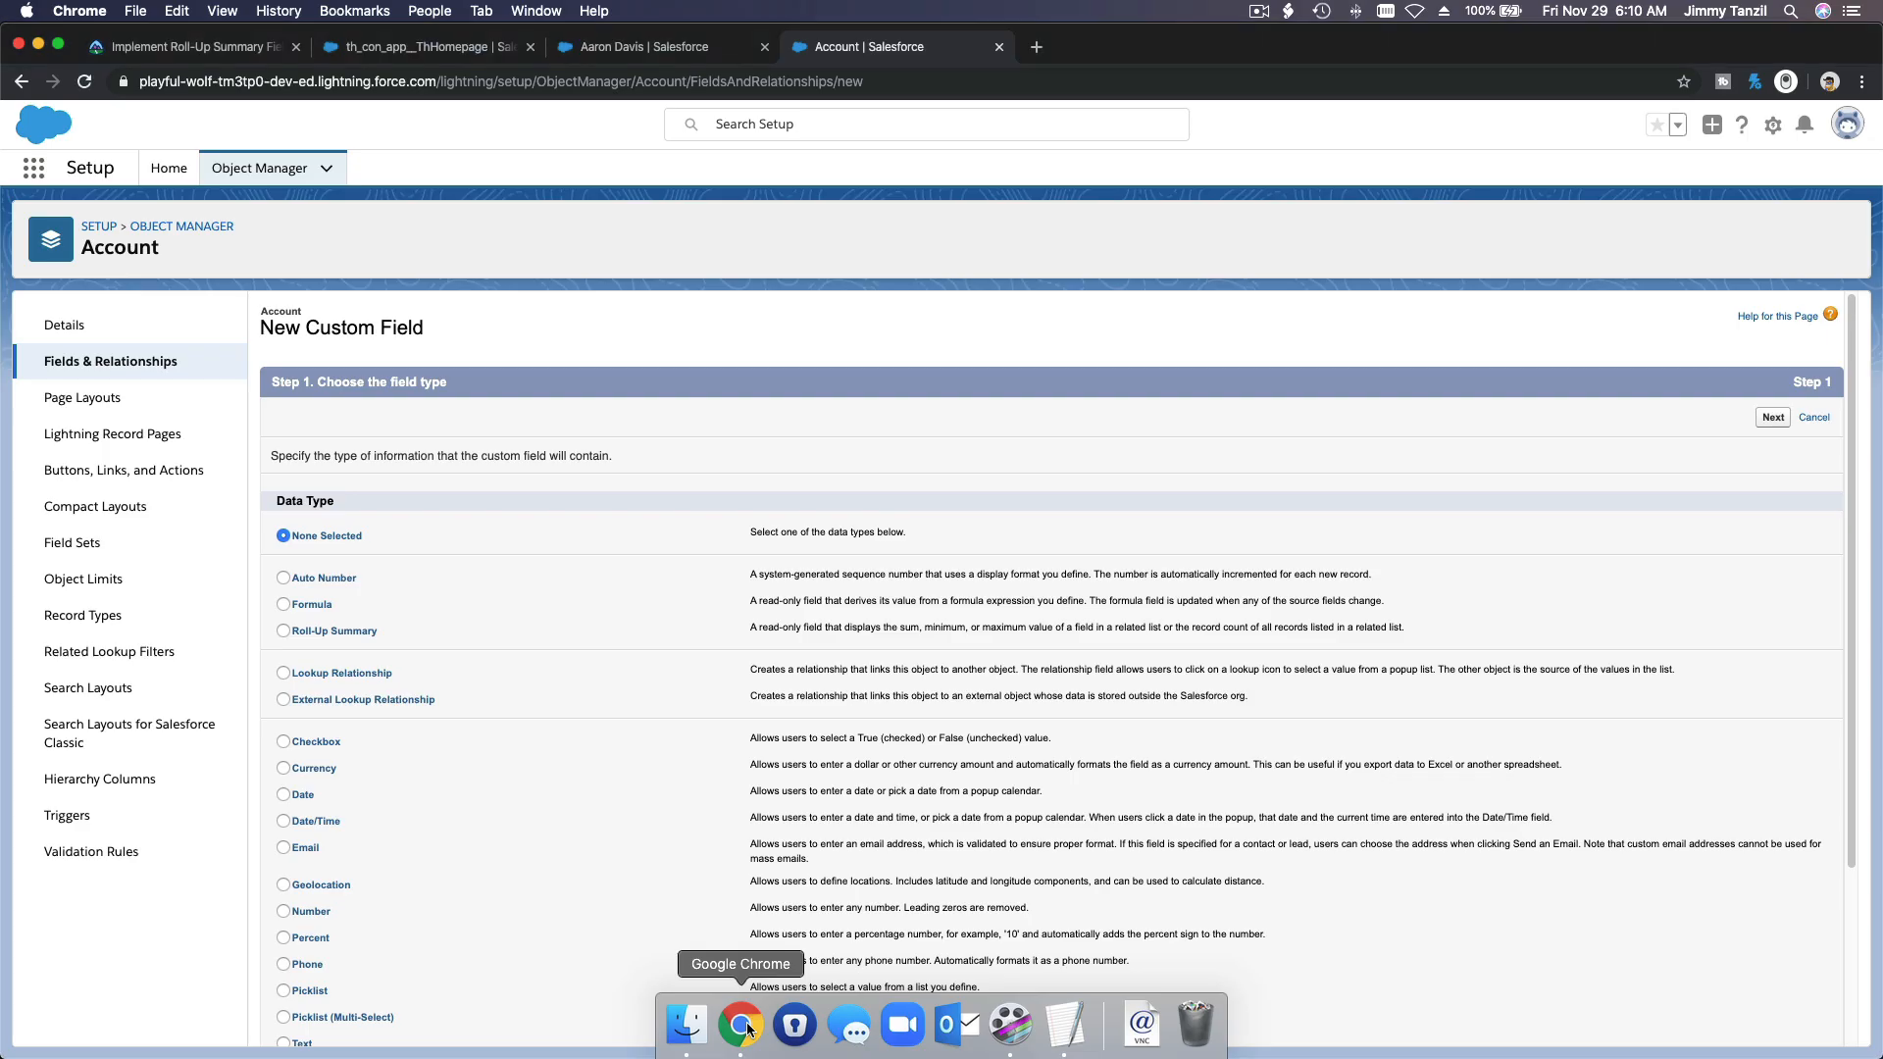
Step: Create the new Account field as a Roll-Up Summary with the label Latest Upcoming Lesson
click(365, 639)
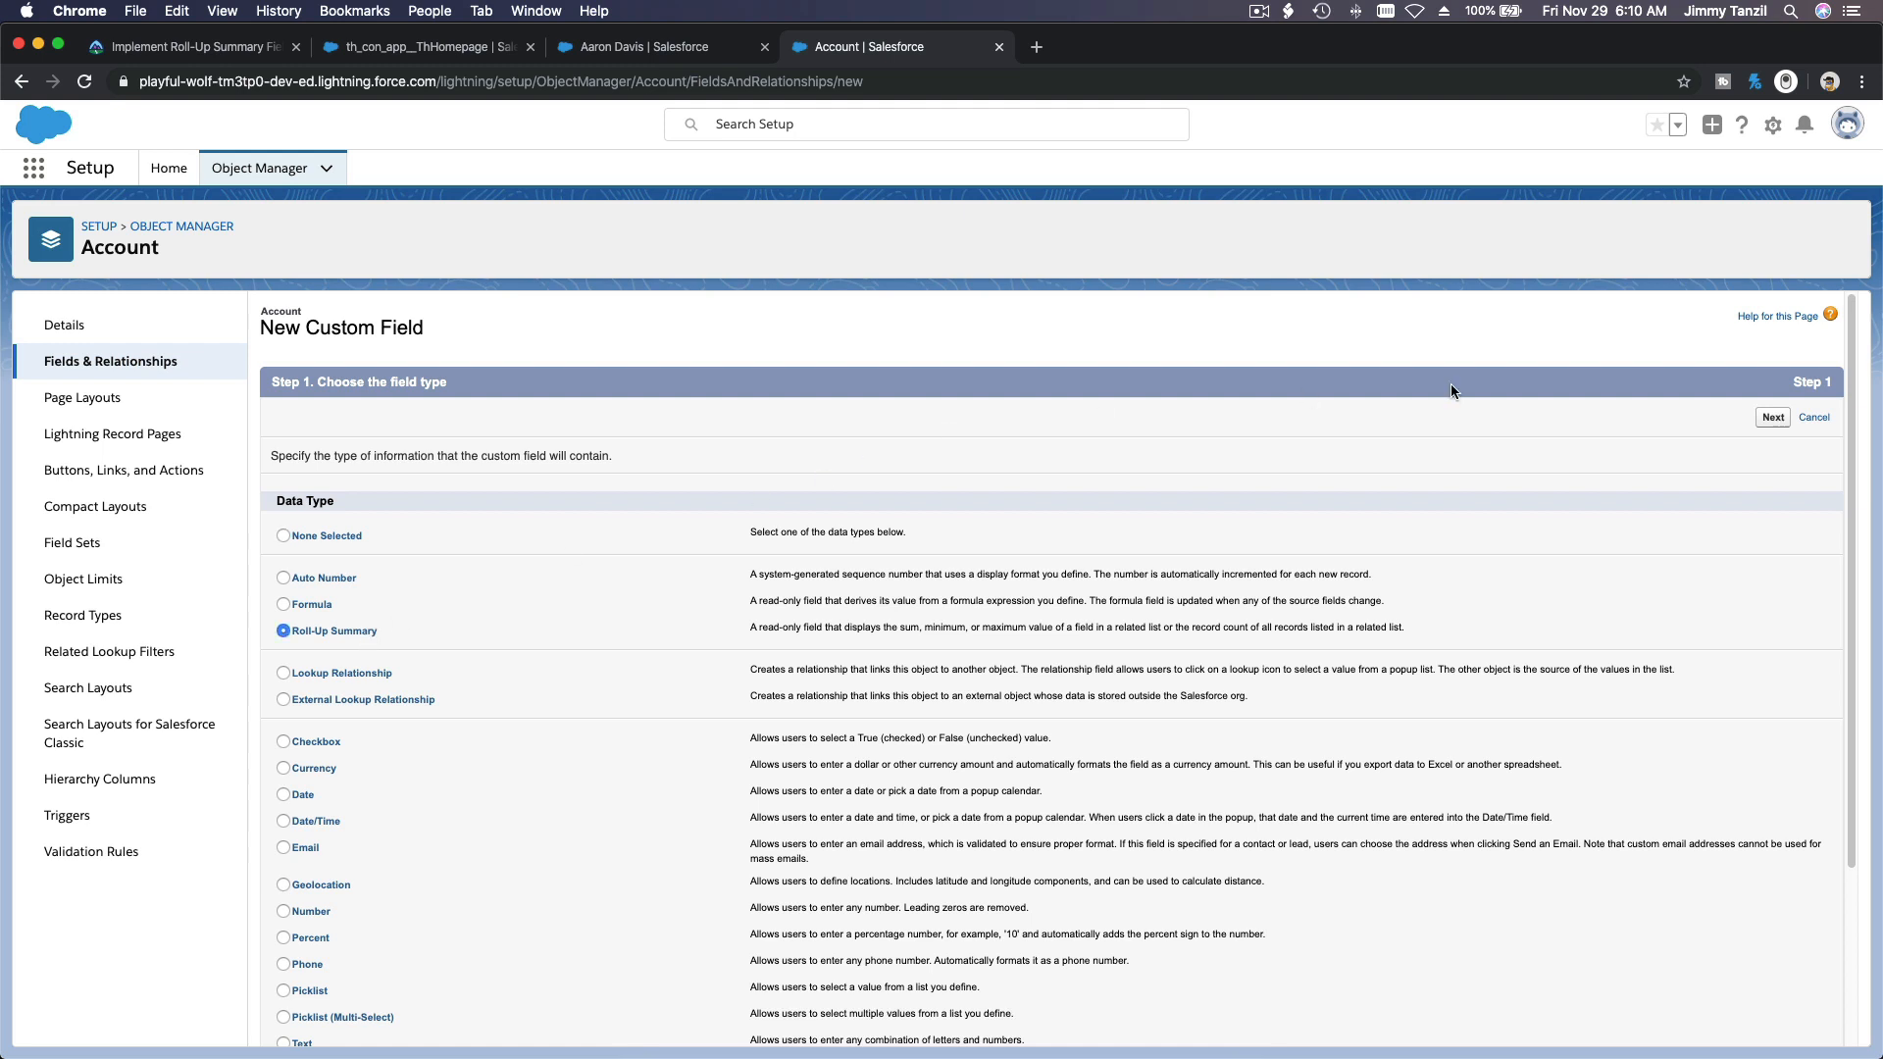
click(1773, 417)
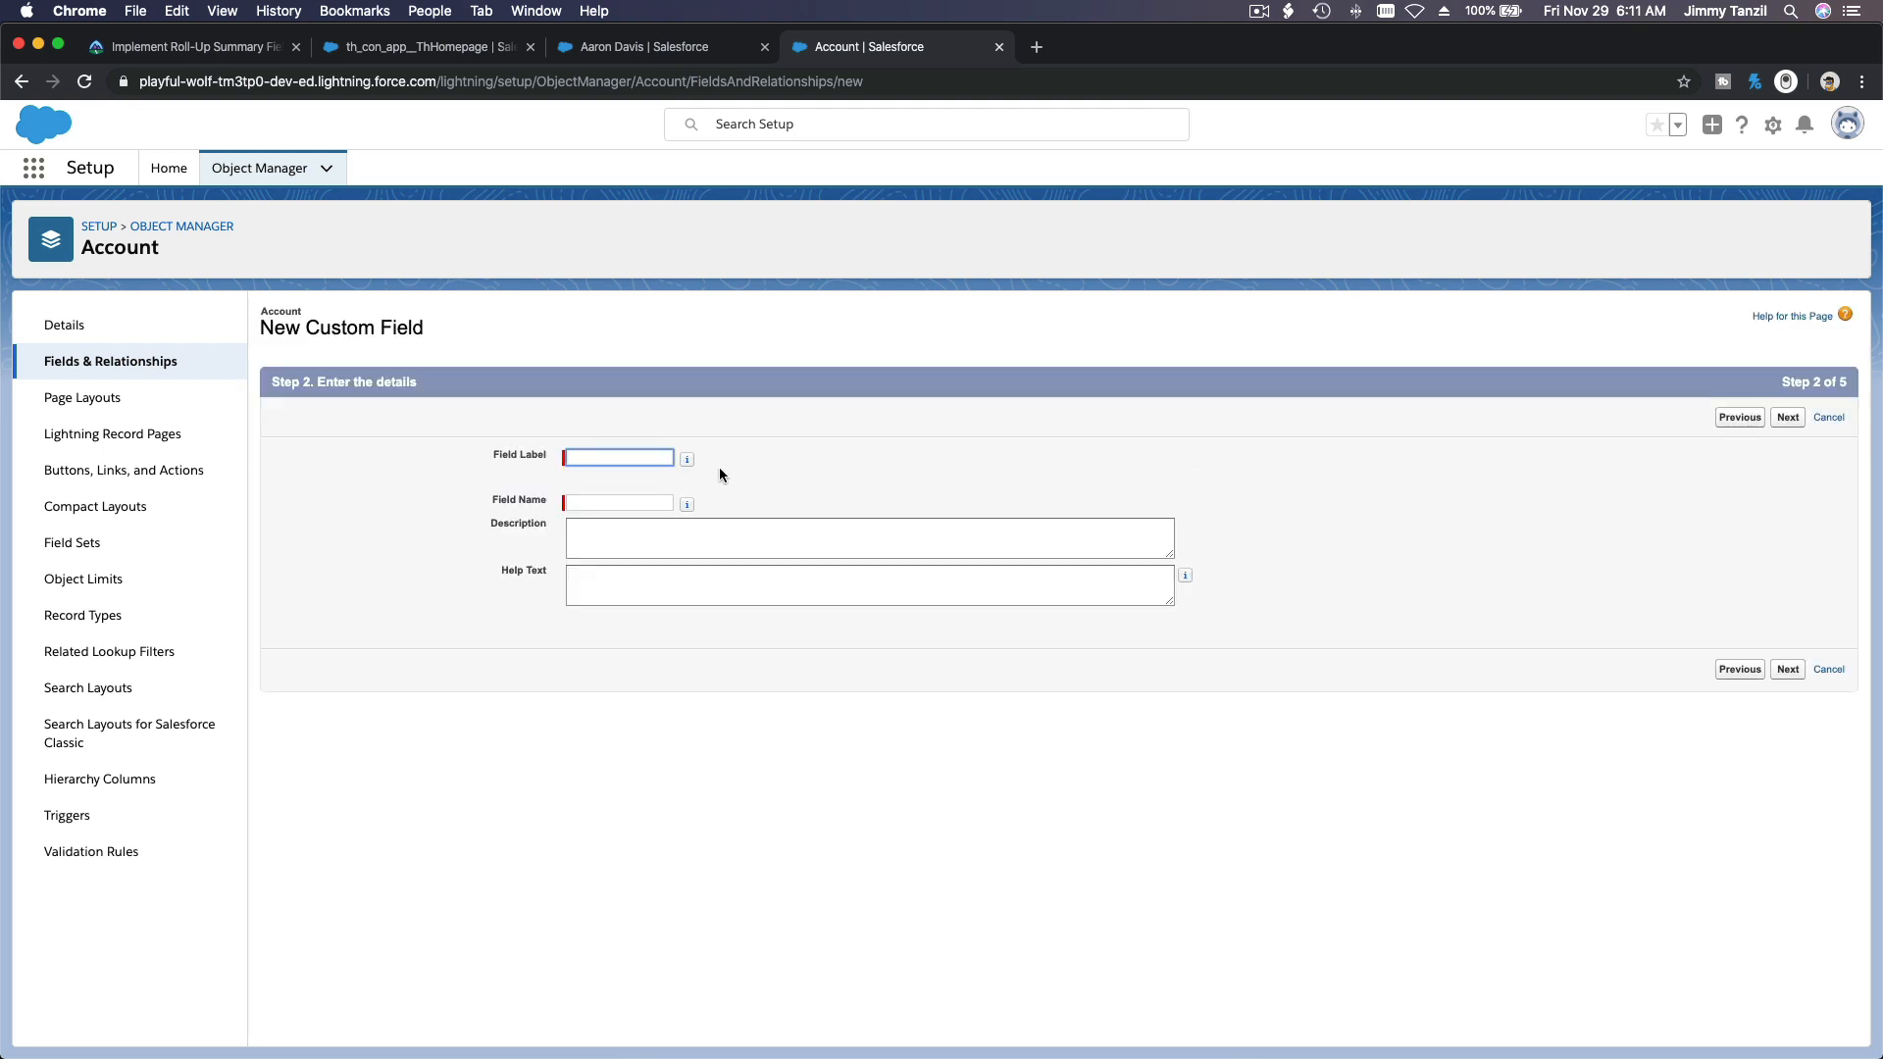
key(super+v)
key(Tab)
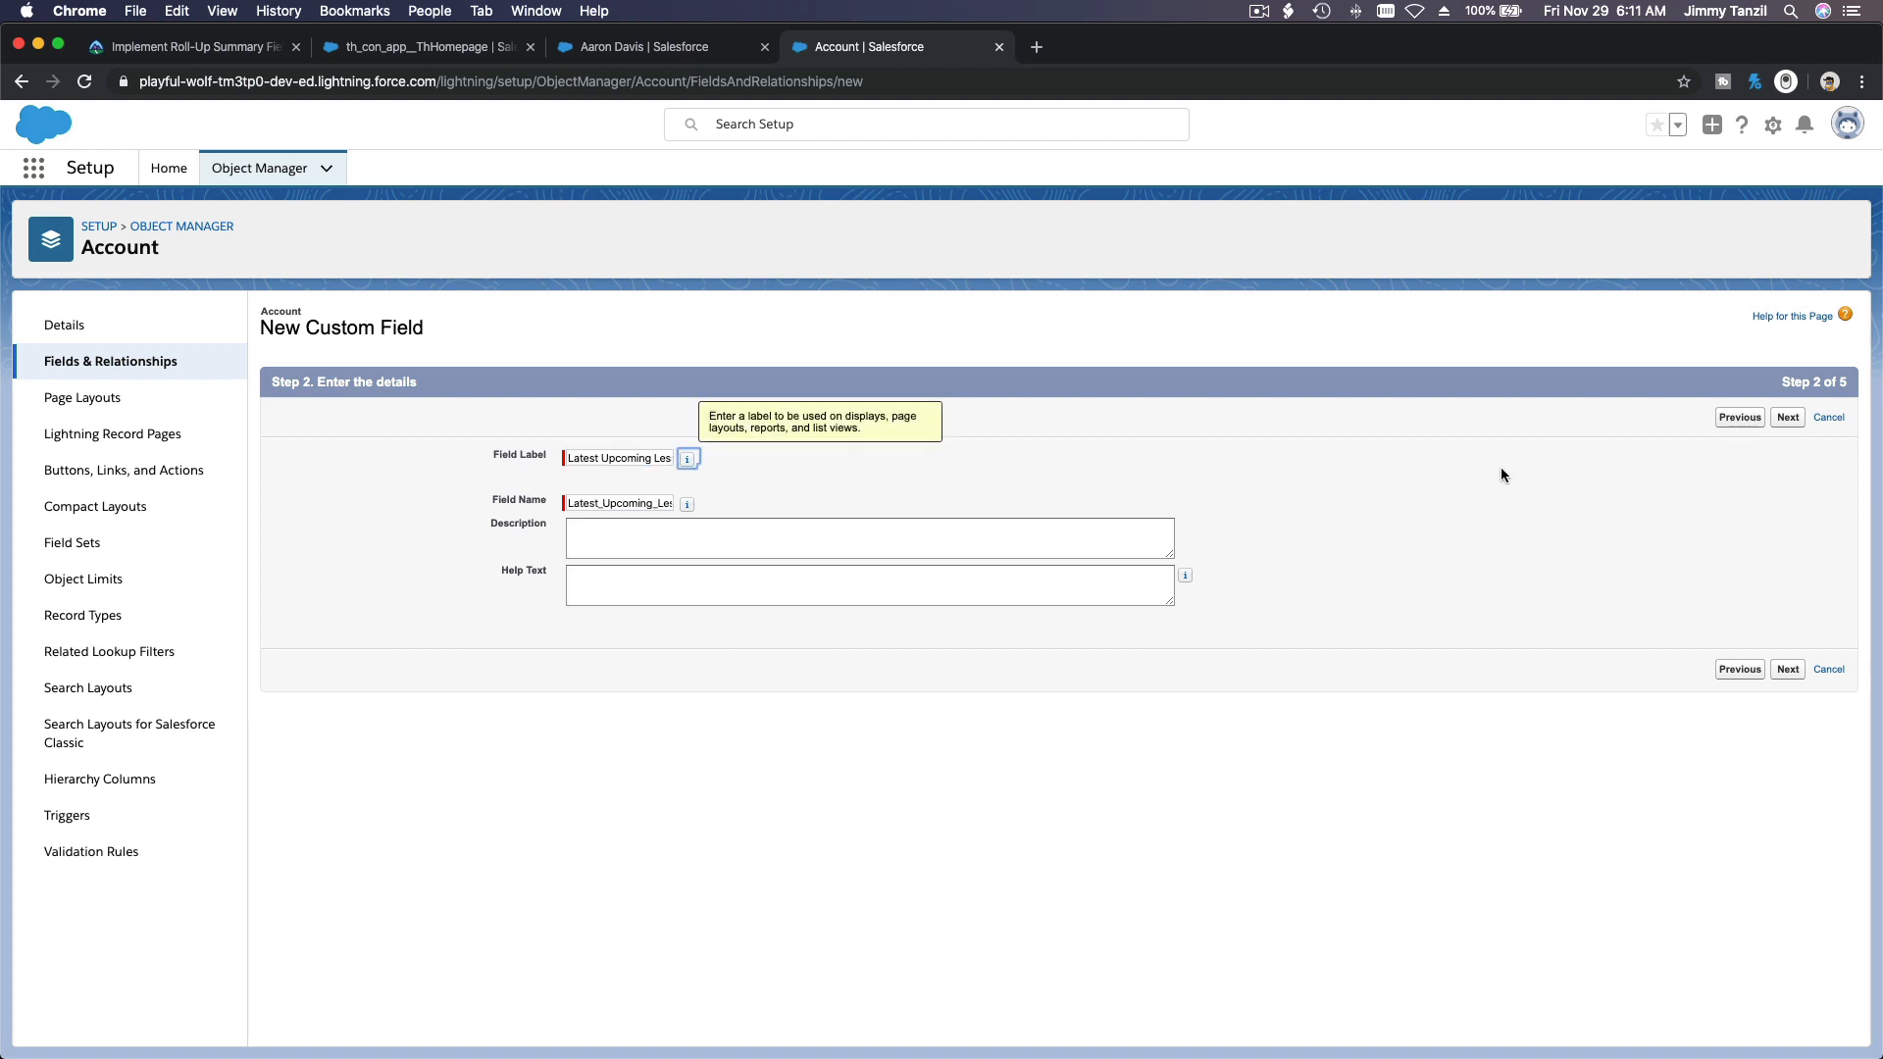
click(1786, 418)
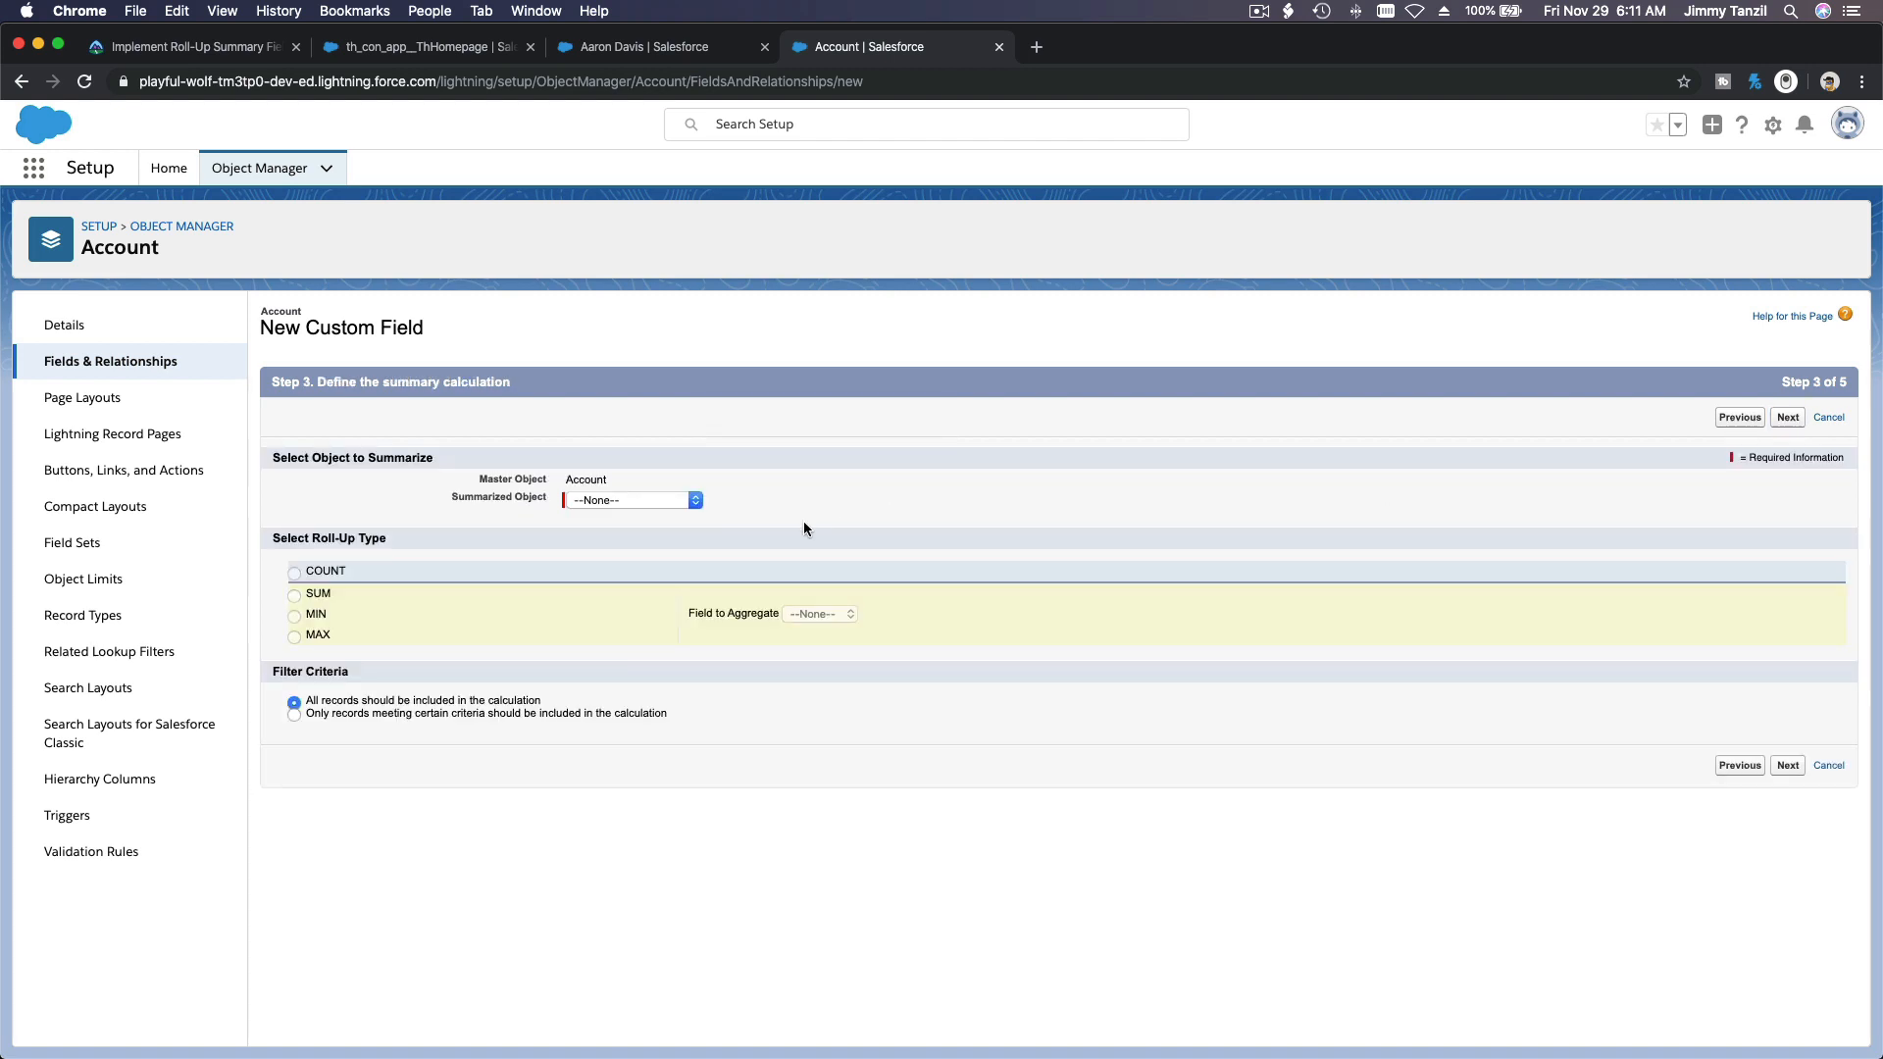
Step: Define the roll-up as the MAX of Lesson End Date on the summarized object Opportunity Relations
click(668, 502)
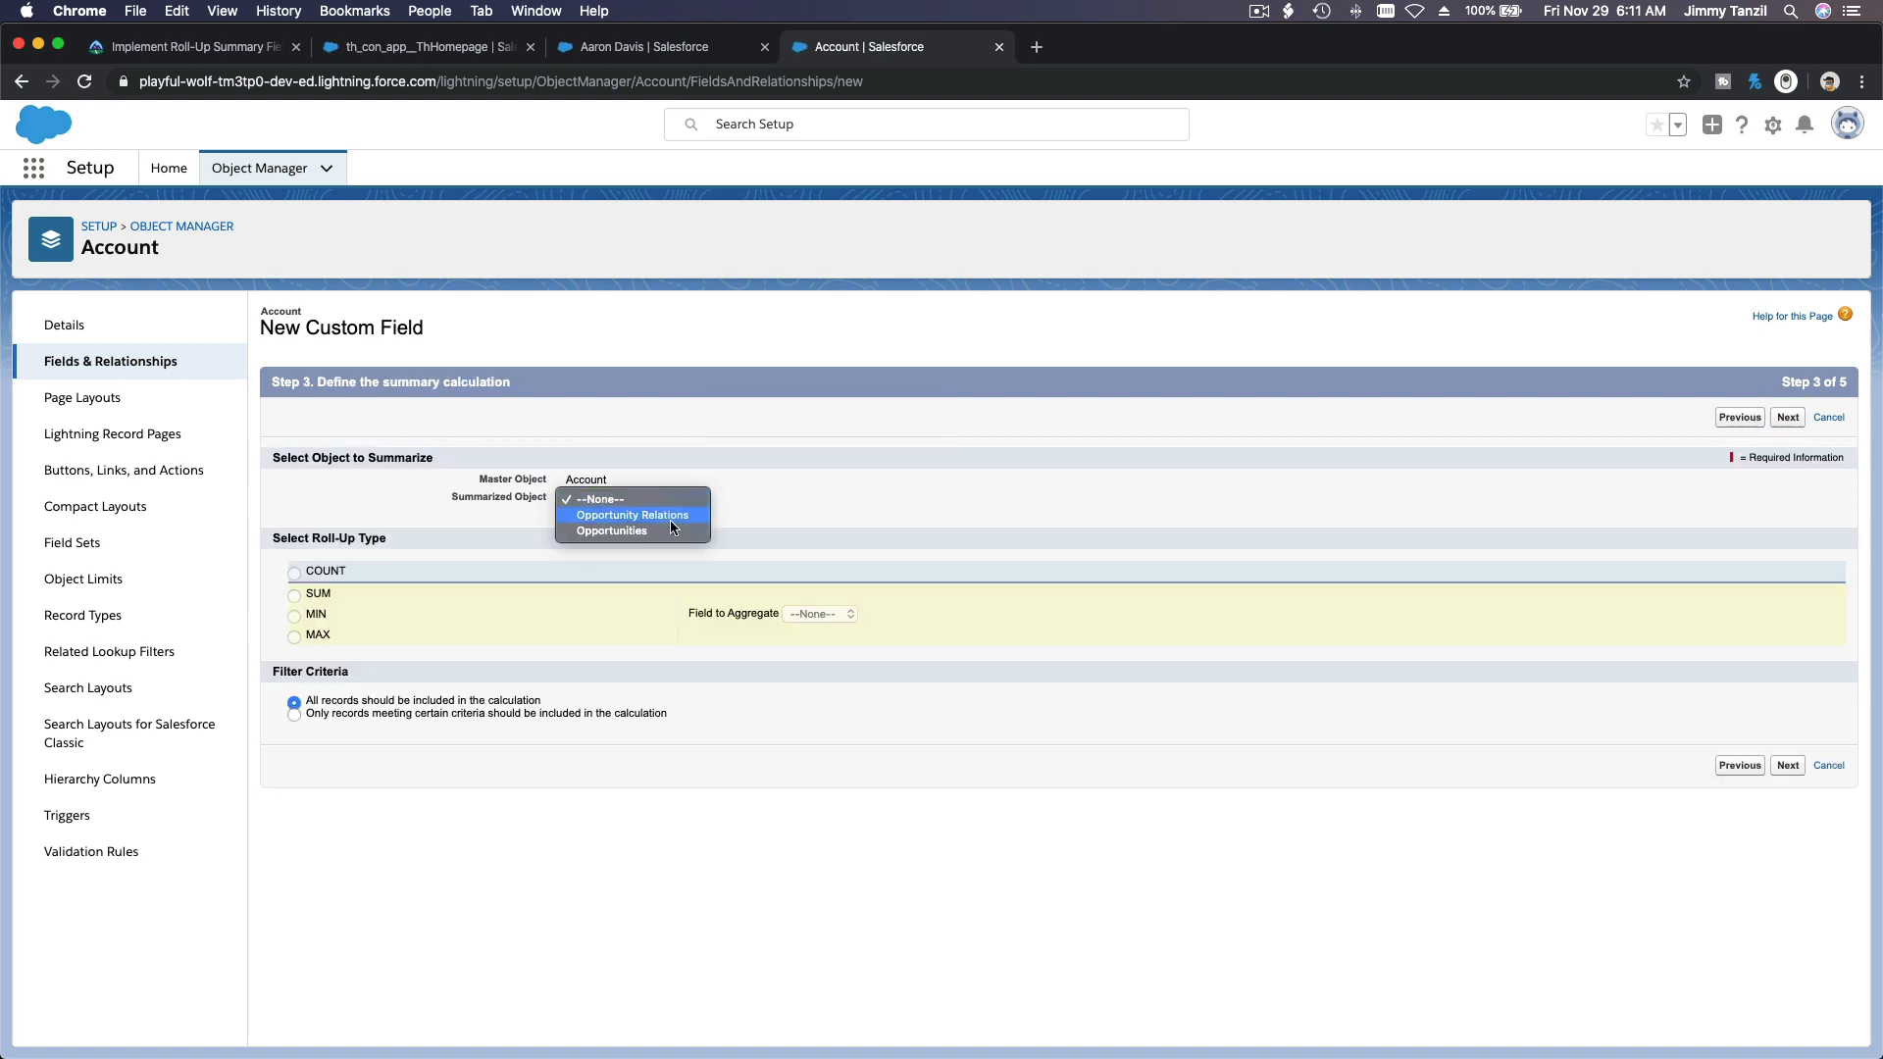
click(671, 520)
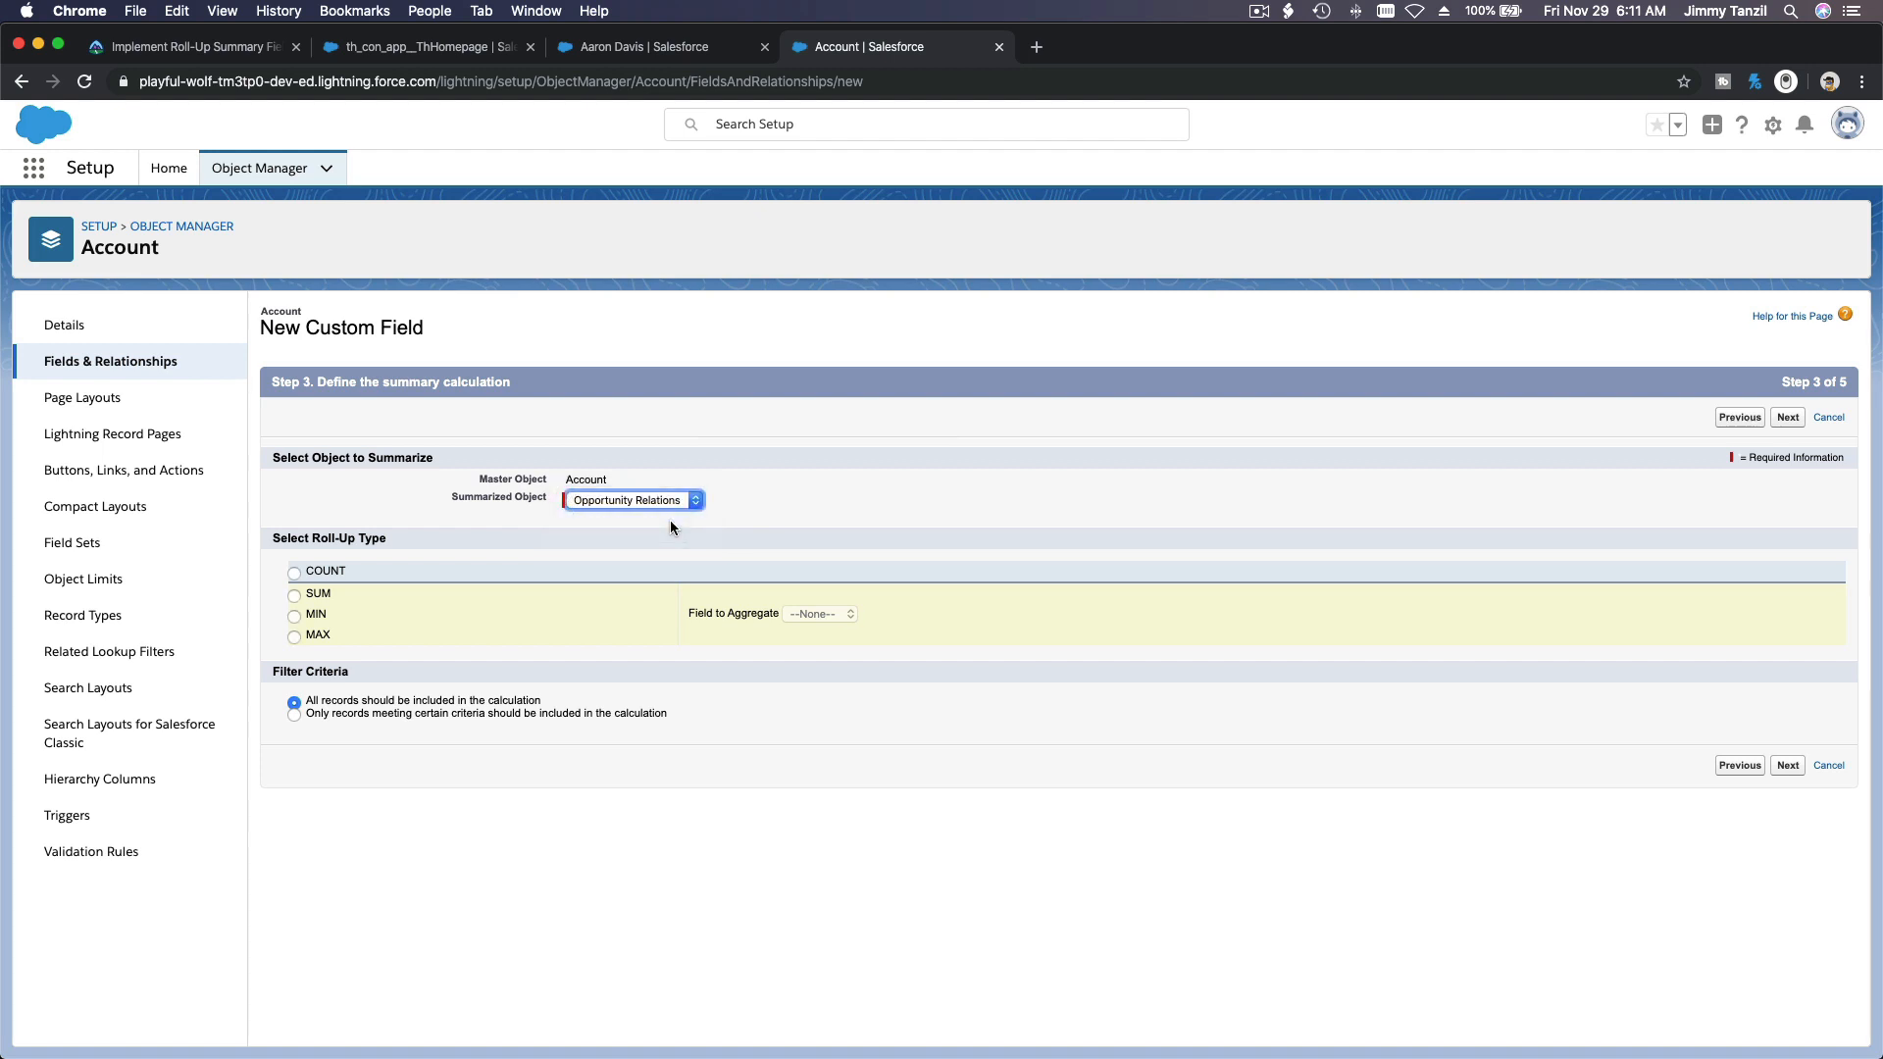
click(315, 633)
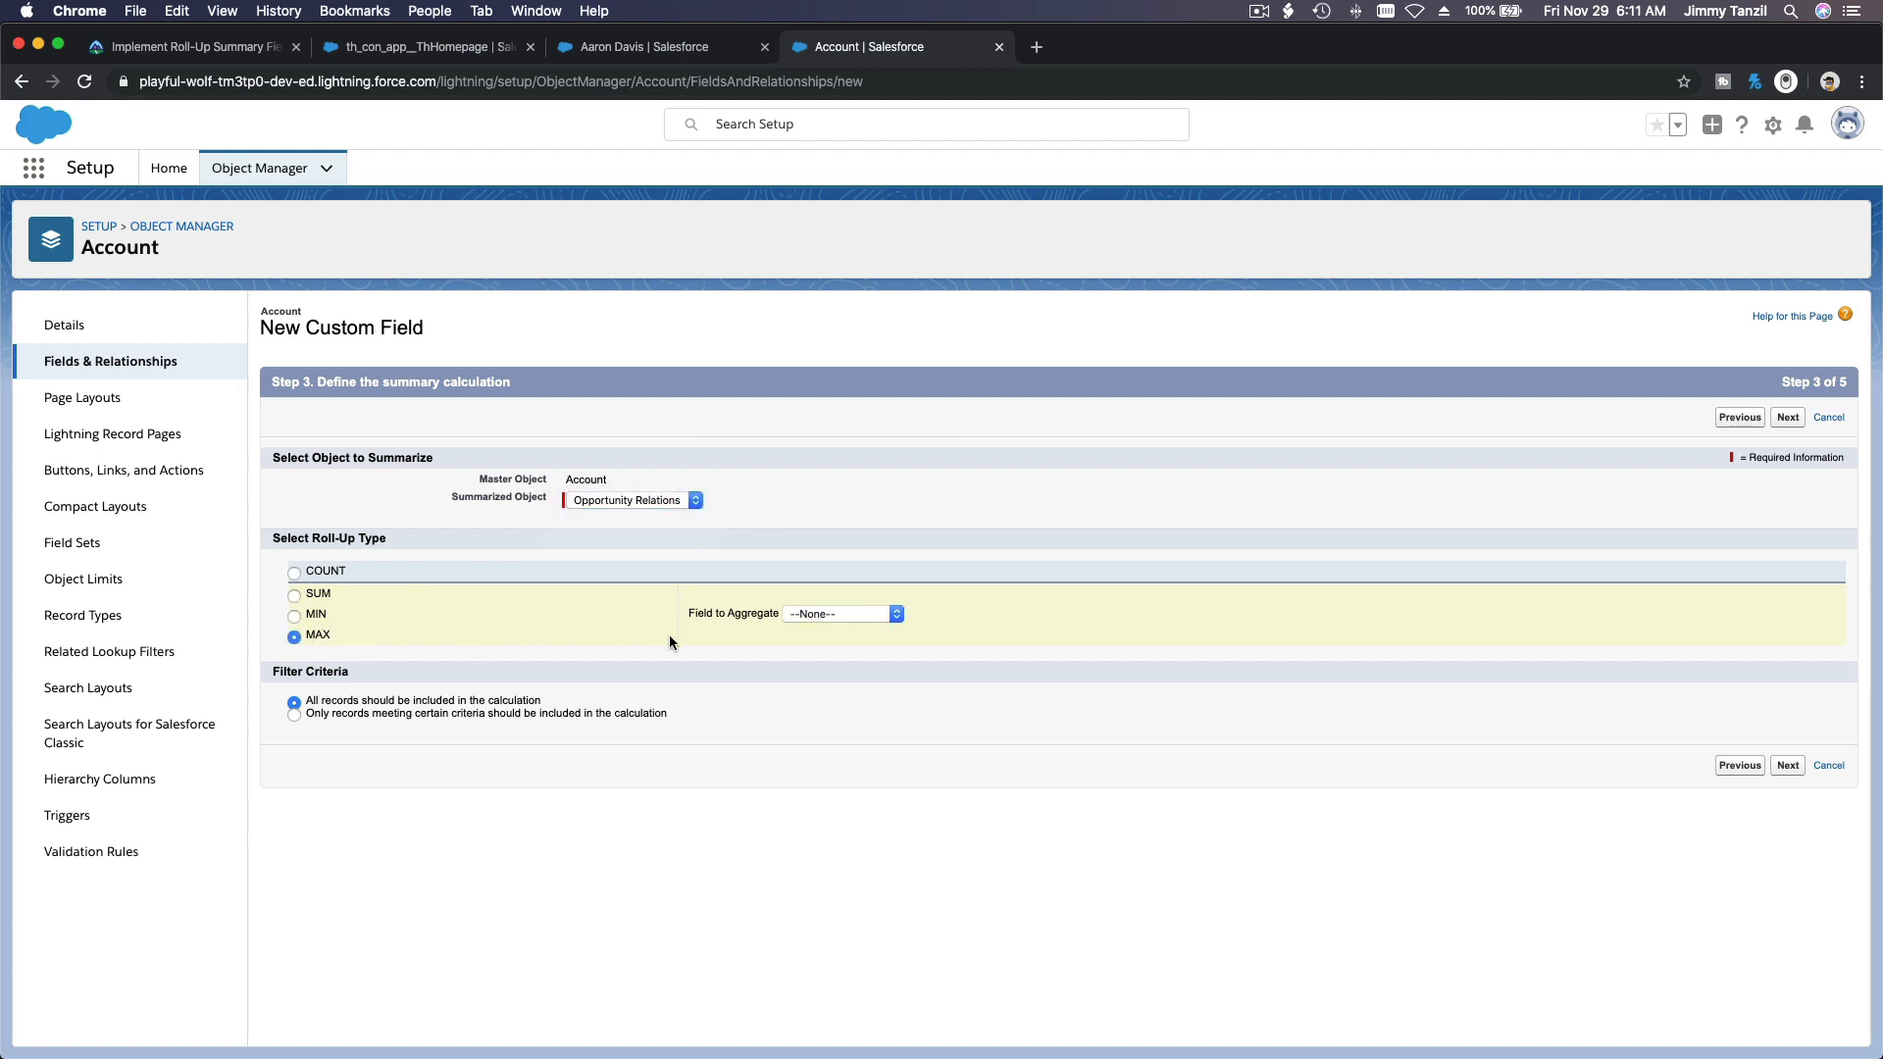
click(851, 616)
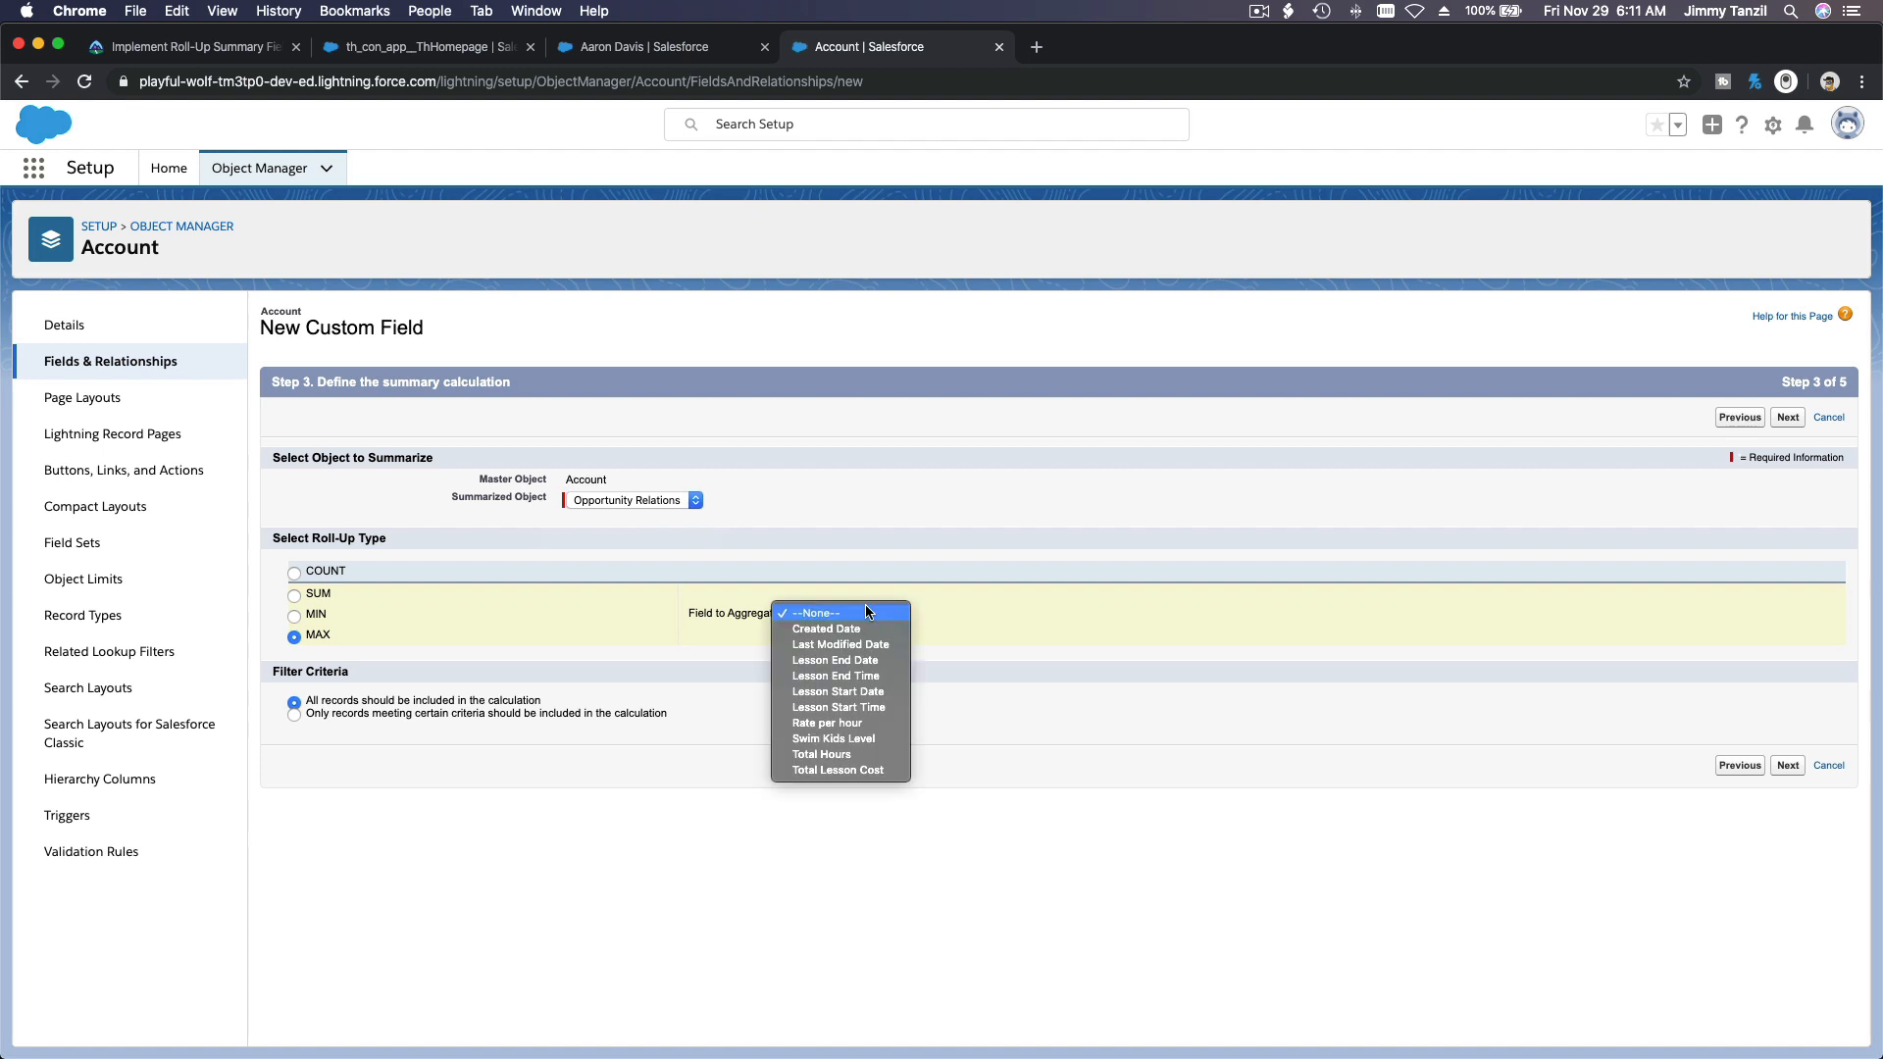
click(885, 660)
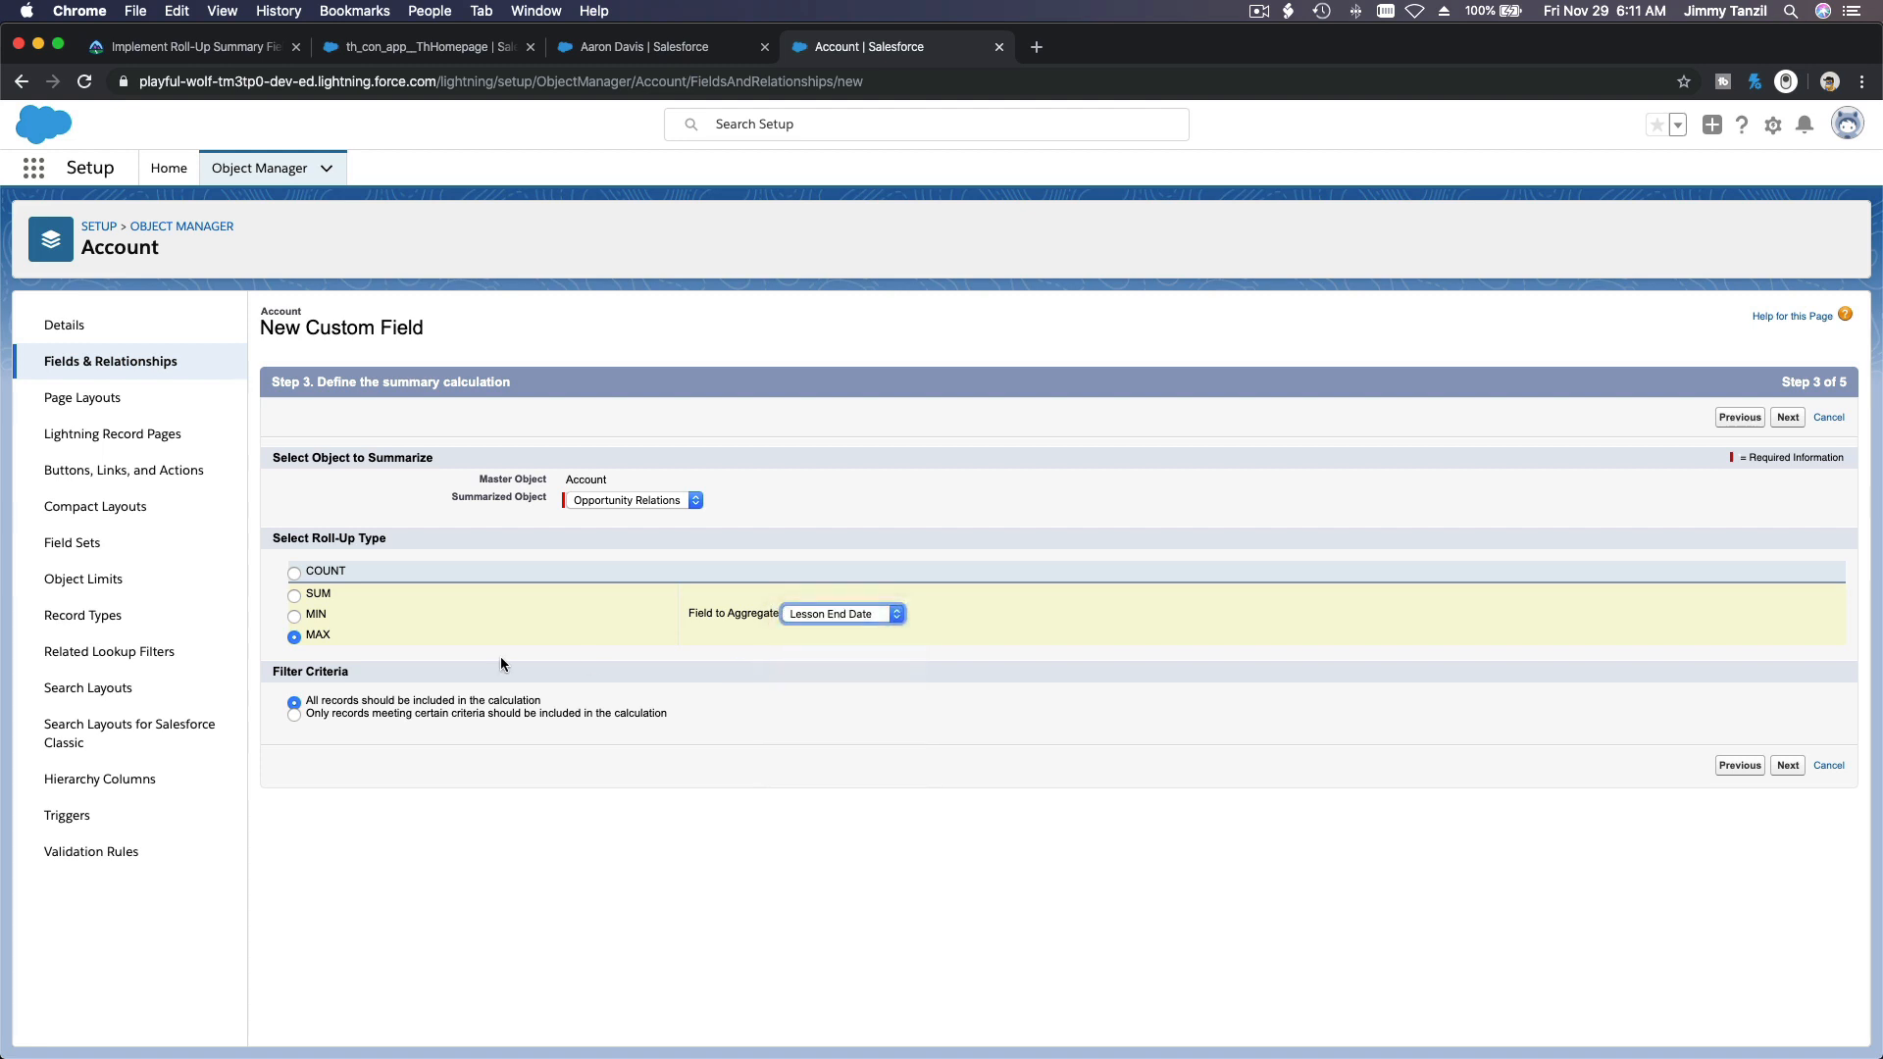
Step: Restrict the roll-up to records whose Lesson End Date is greater than 2019-11-29
click(383, 712)
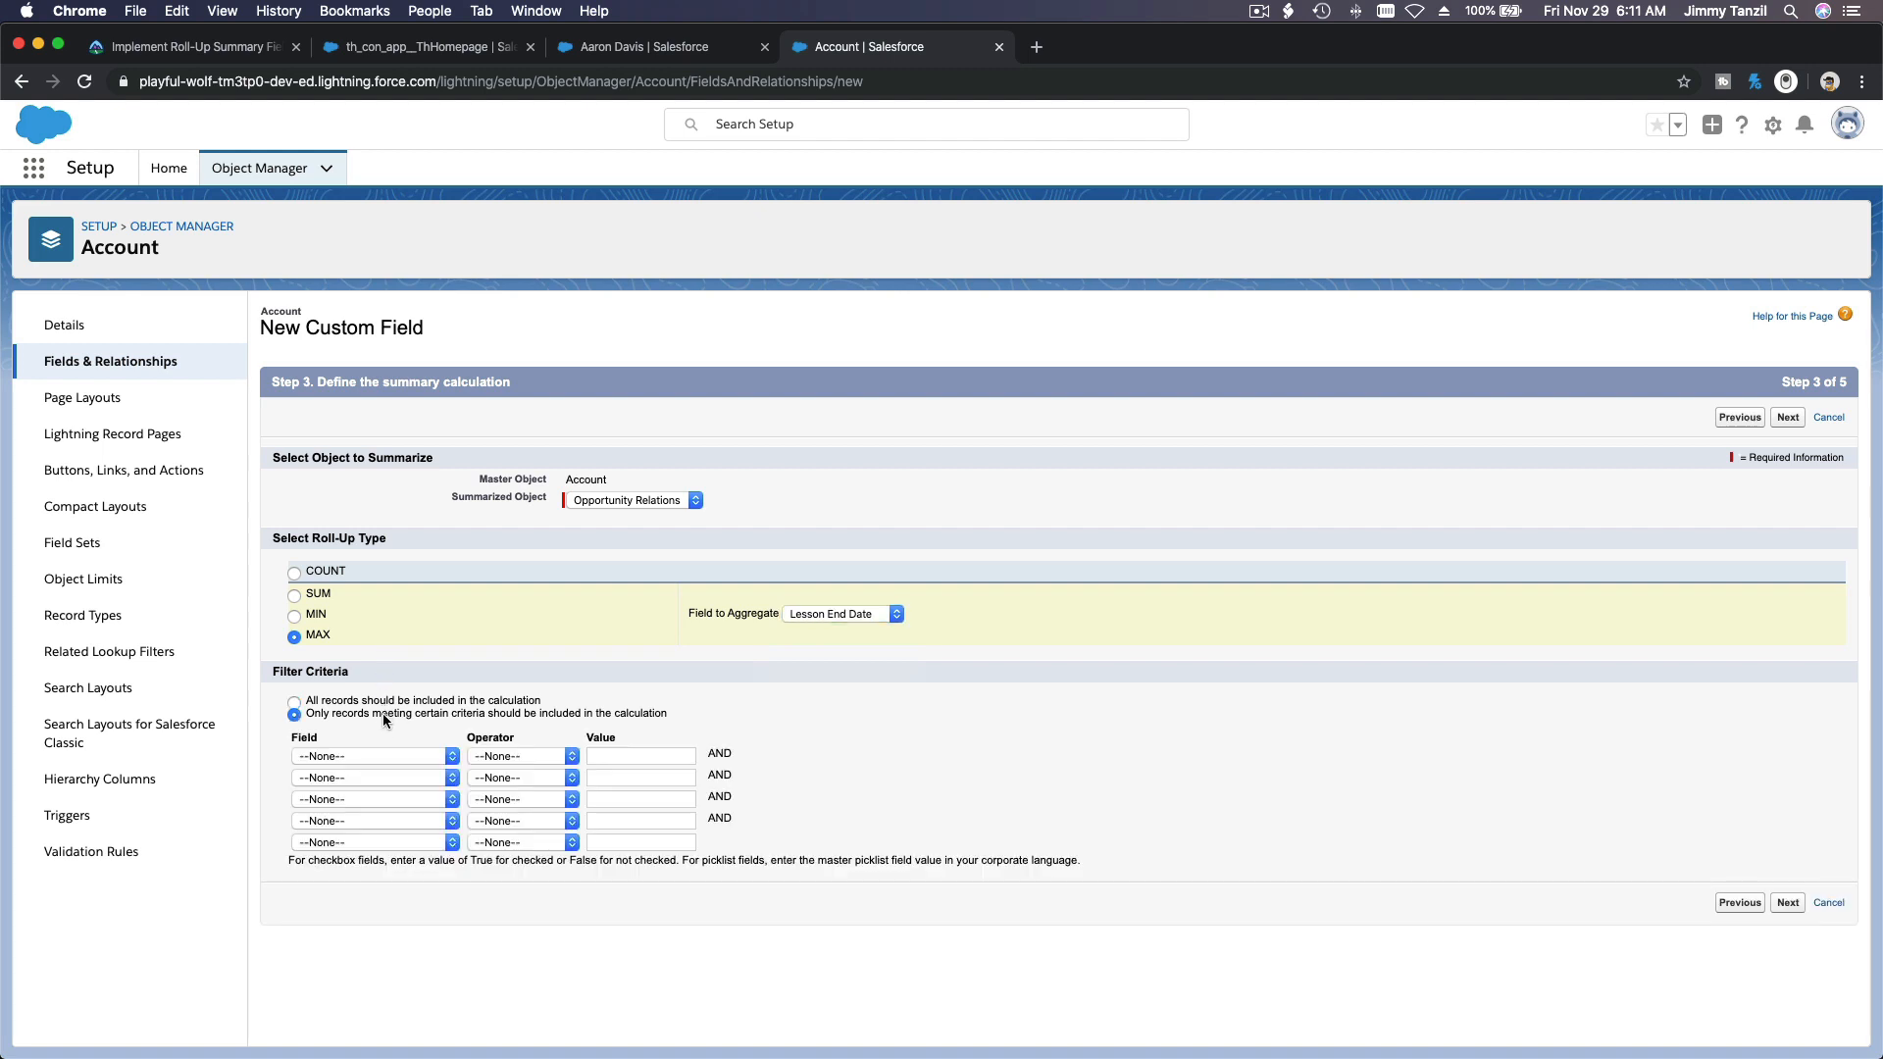
click(385, 755)
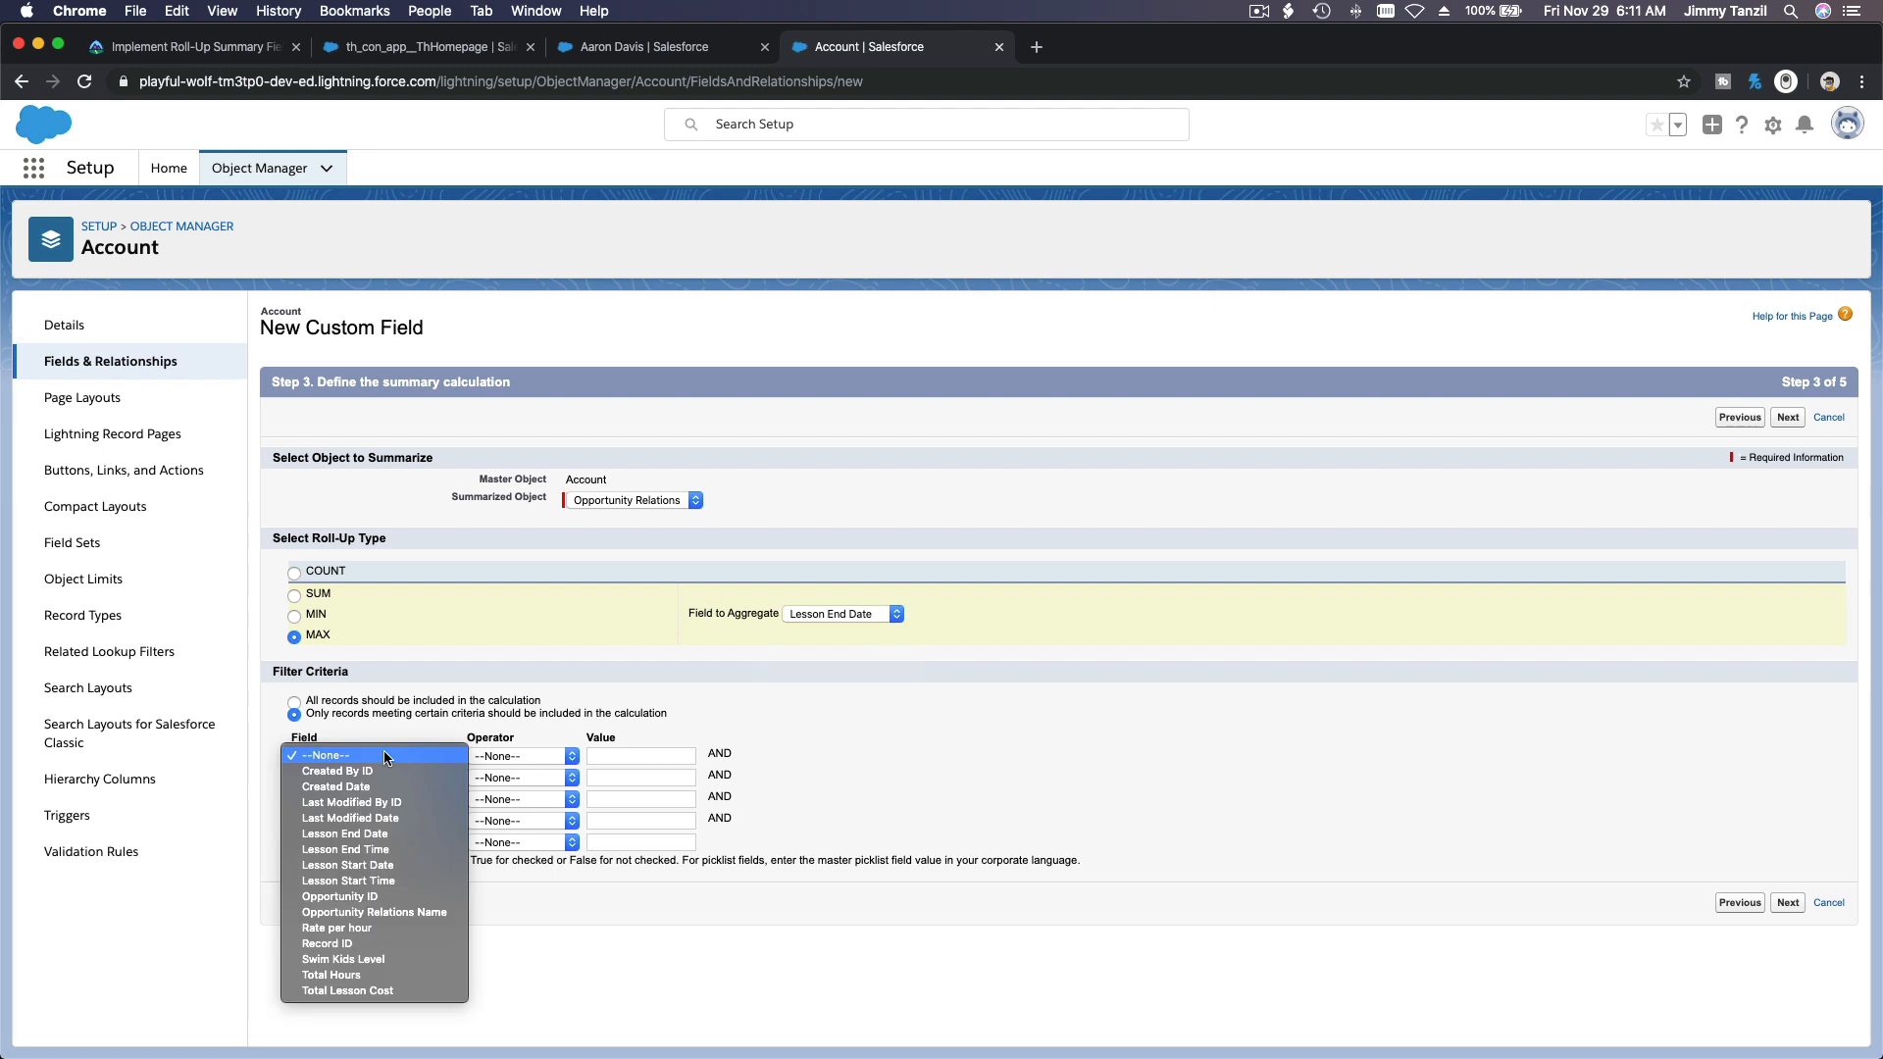
click(392, 833)
click(520, 756)
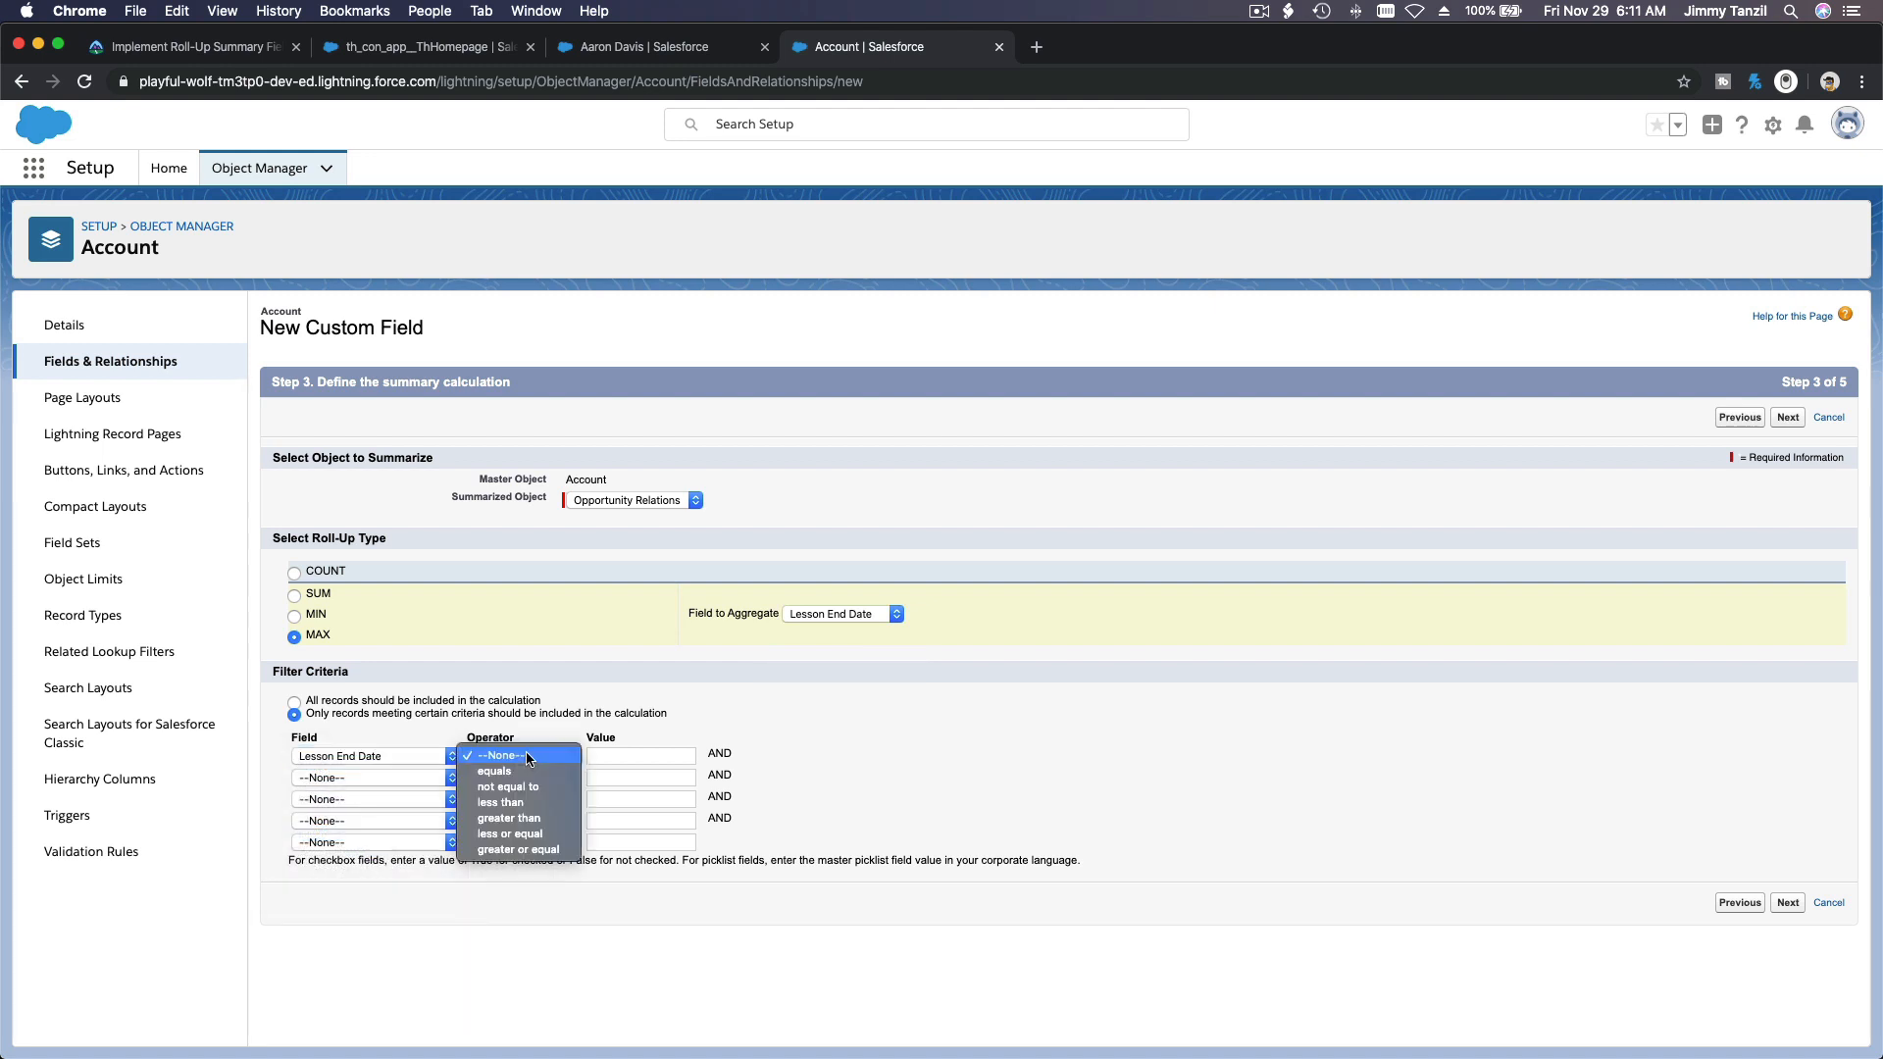
click(544, 820)
click(645, 757)
key(super+v)
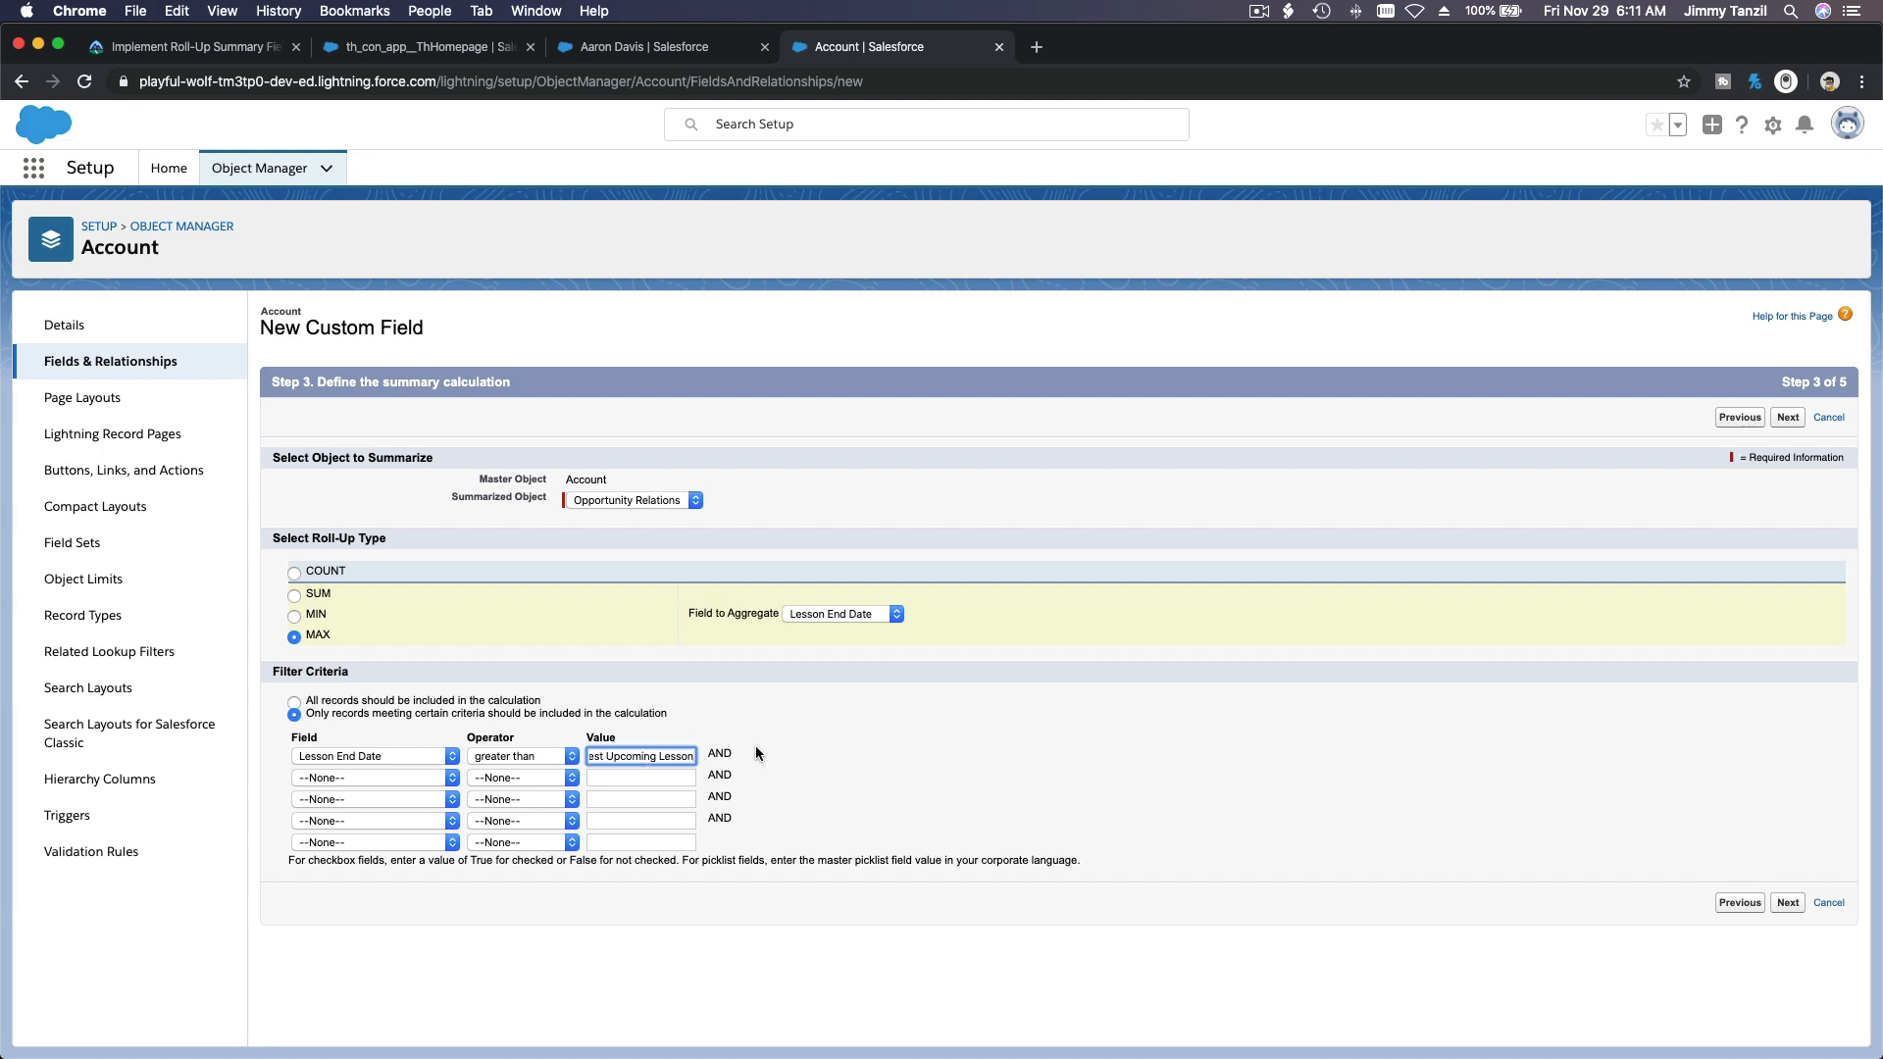
key(super+a)
text(201)
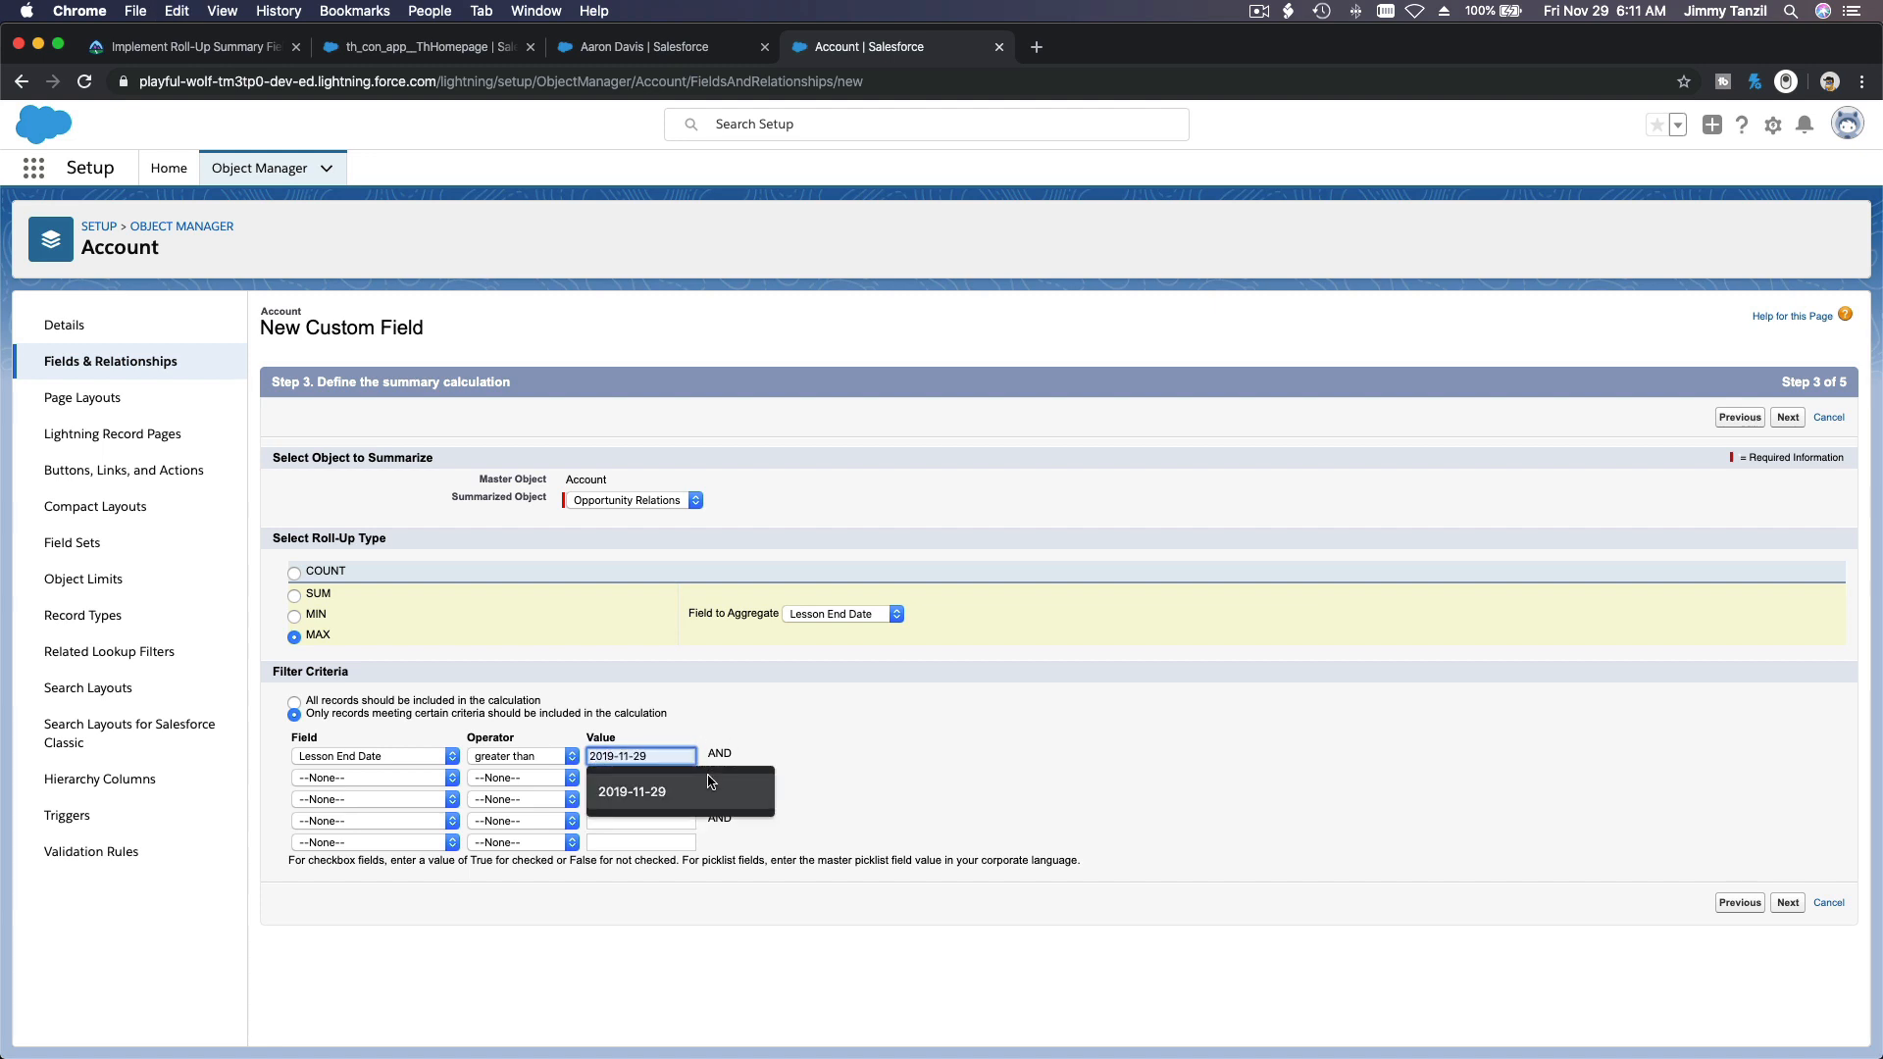
click(667, 792)
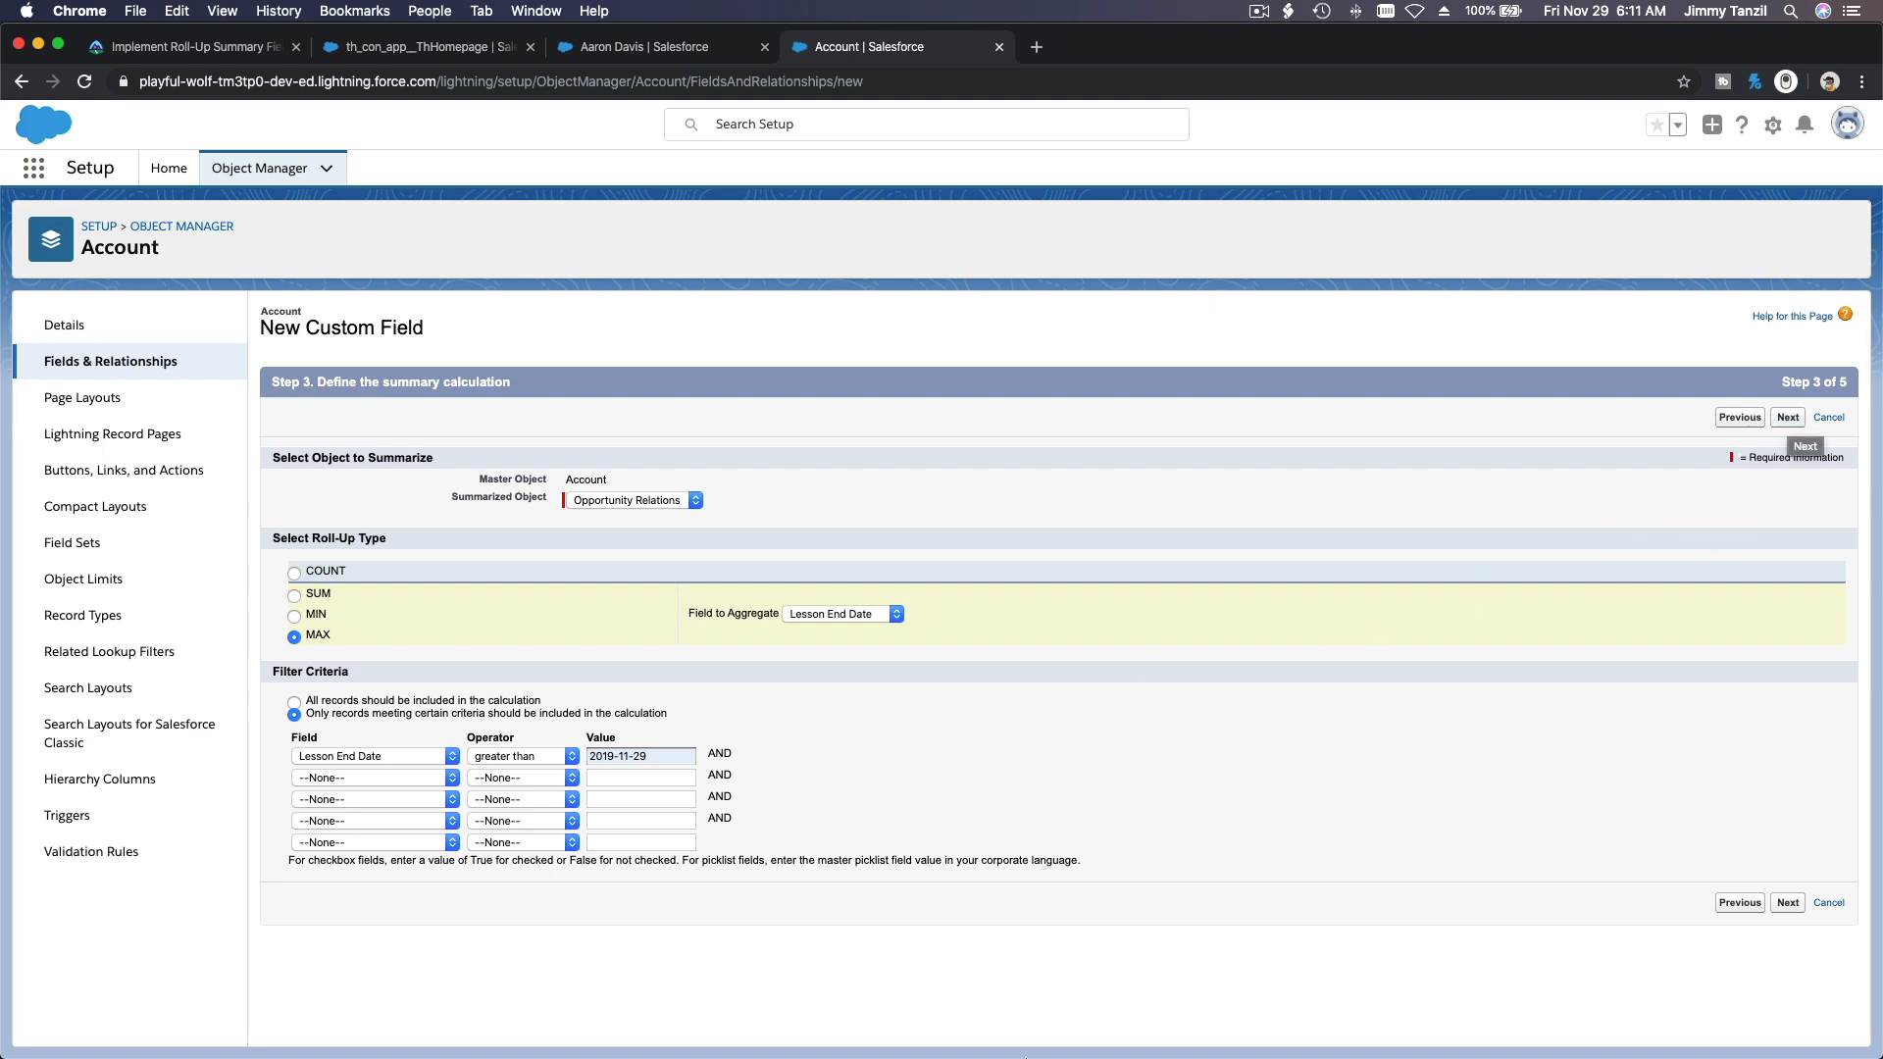
Step: Copy the field name Total Upcoming Students from the 2-Notes-Rollup notes in TextEdit and return to Chrome
click(1056, 1033)
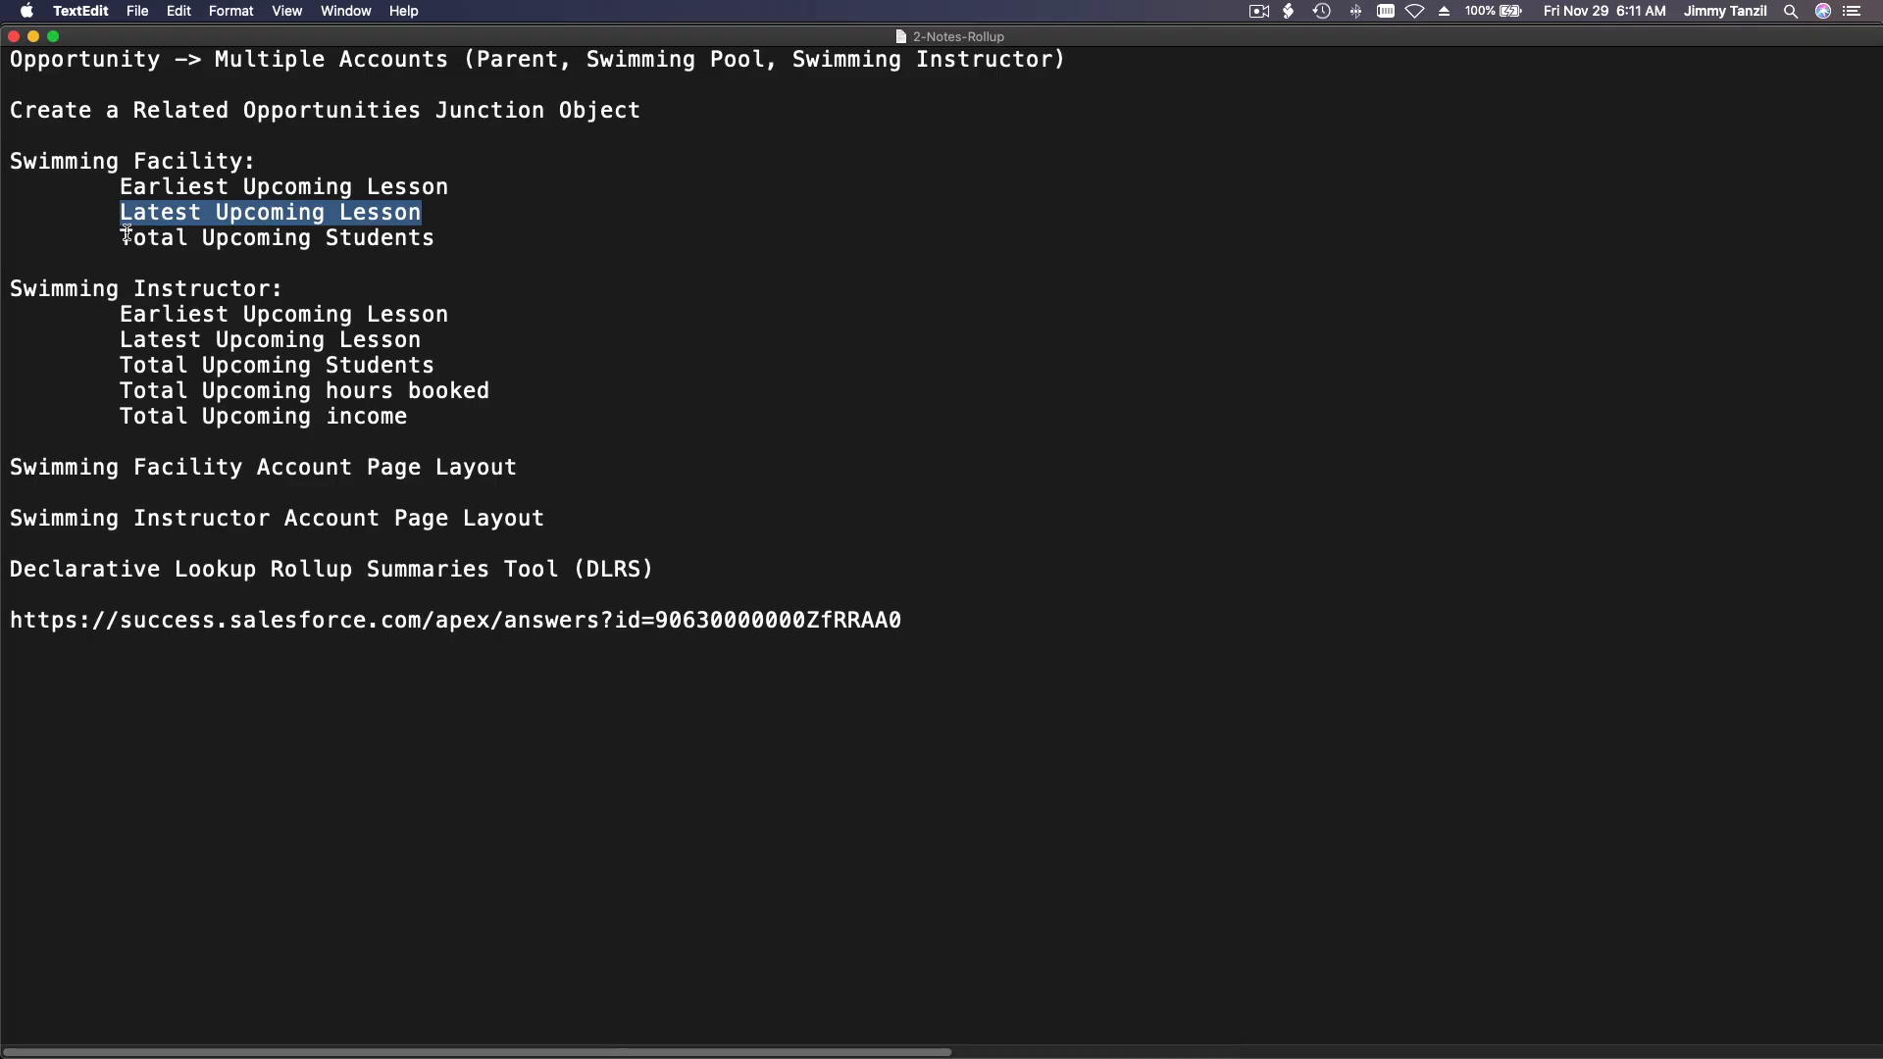
drag(123, 239, 434, 231)
key(cmd+c)
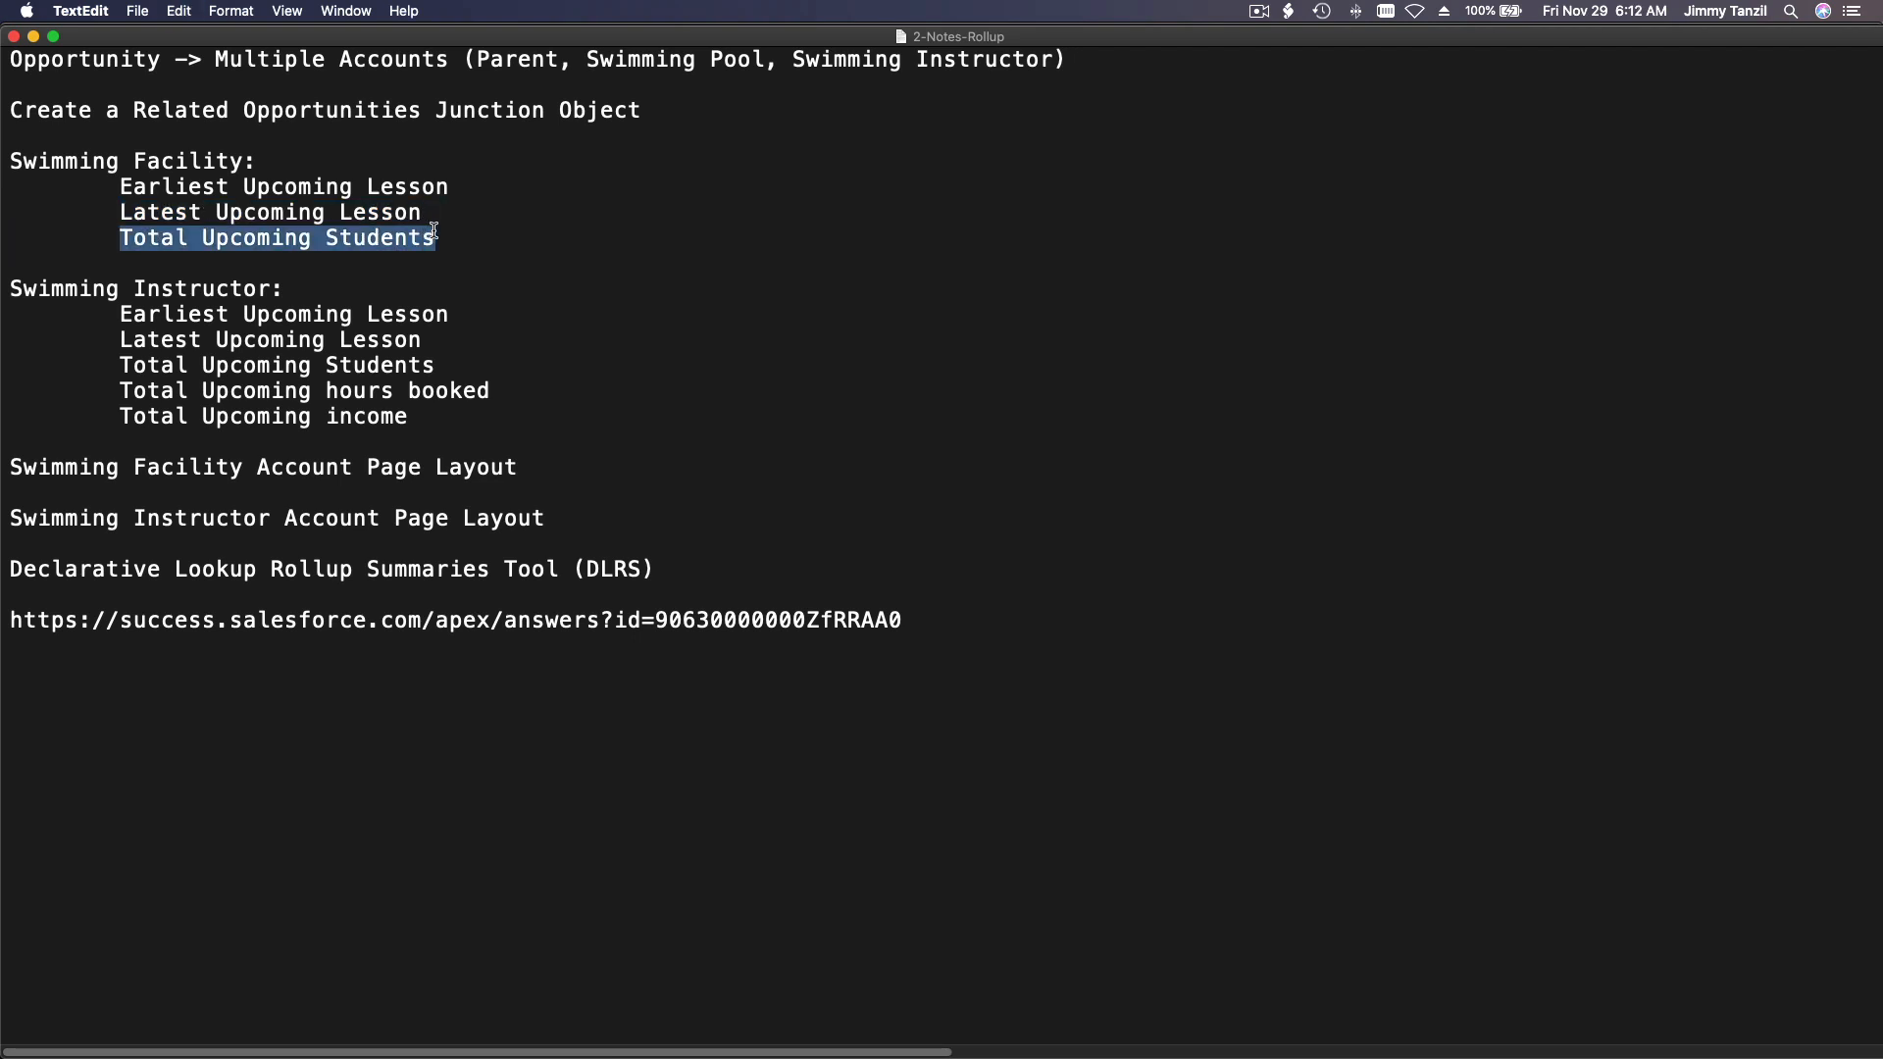
mouse_move(740, 1049)
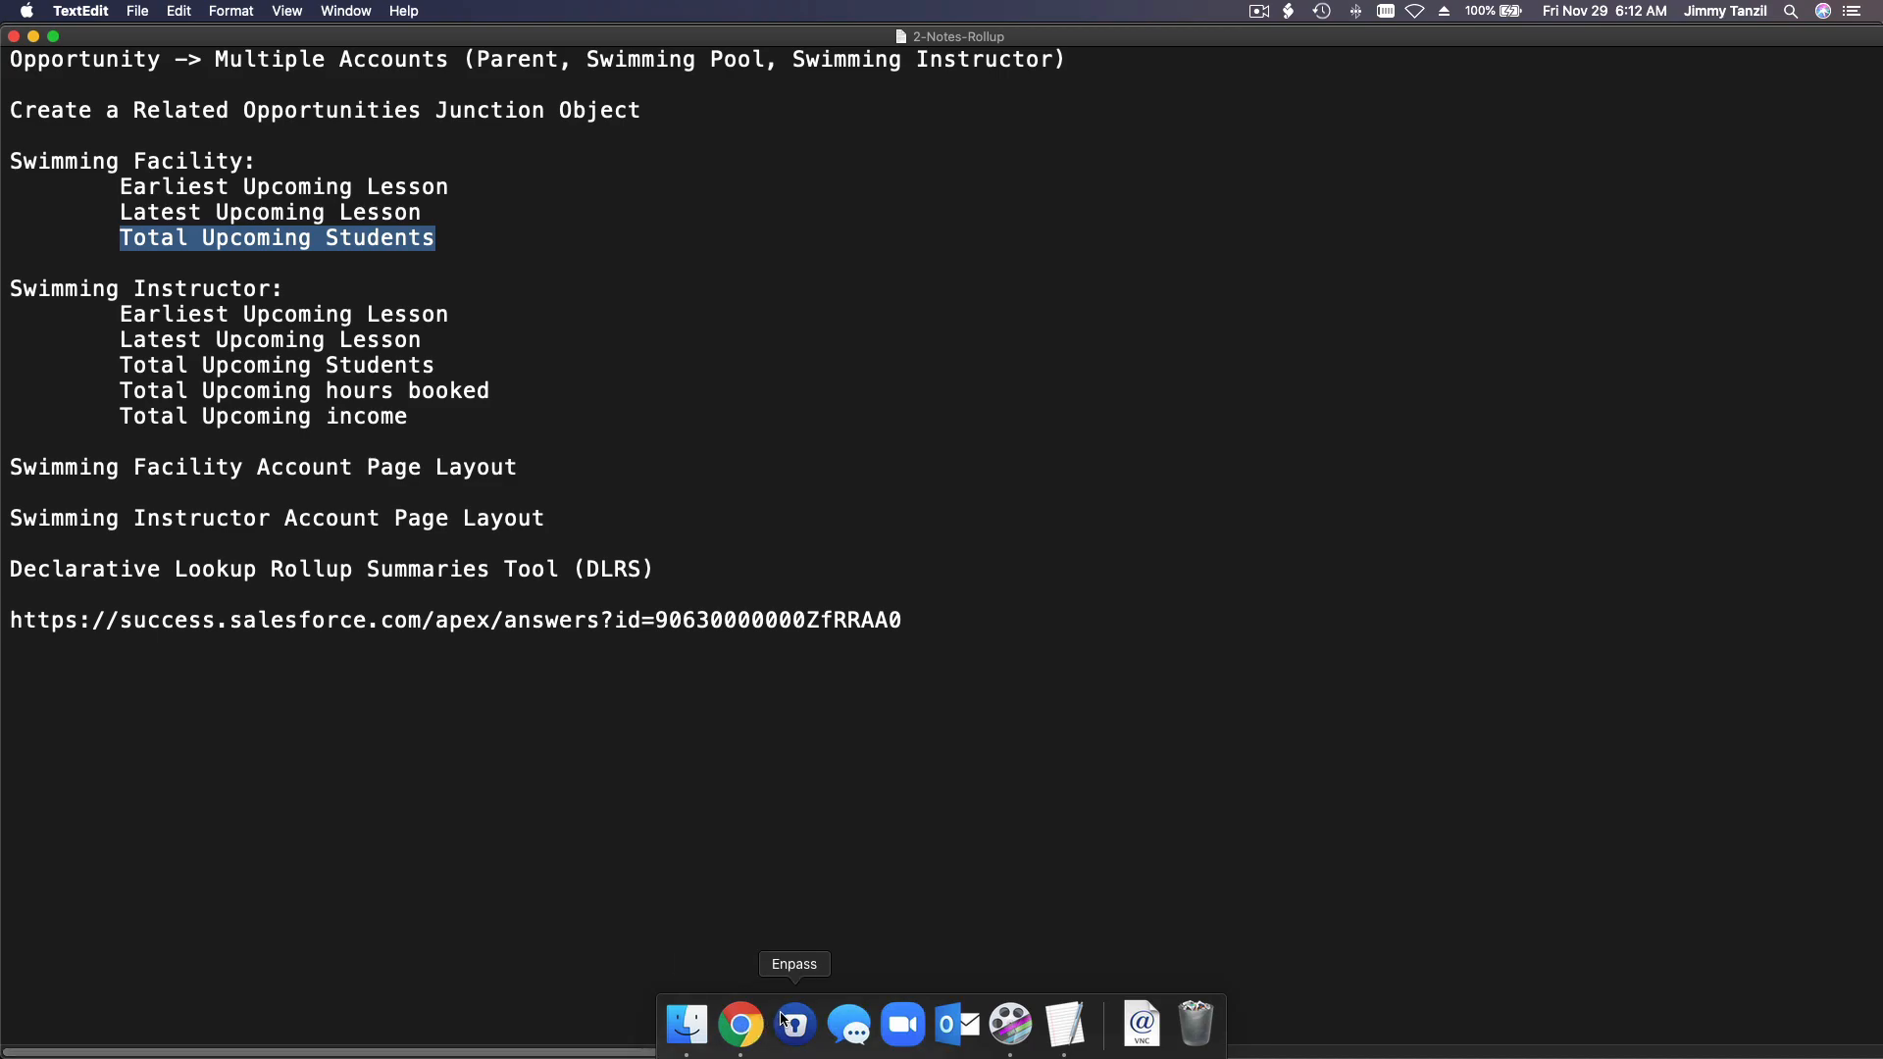
click(740, 1024)
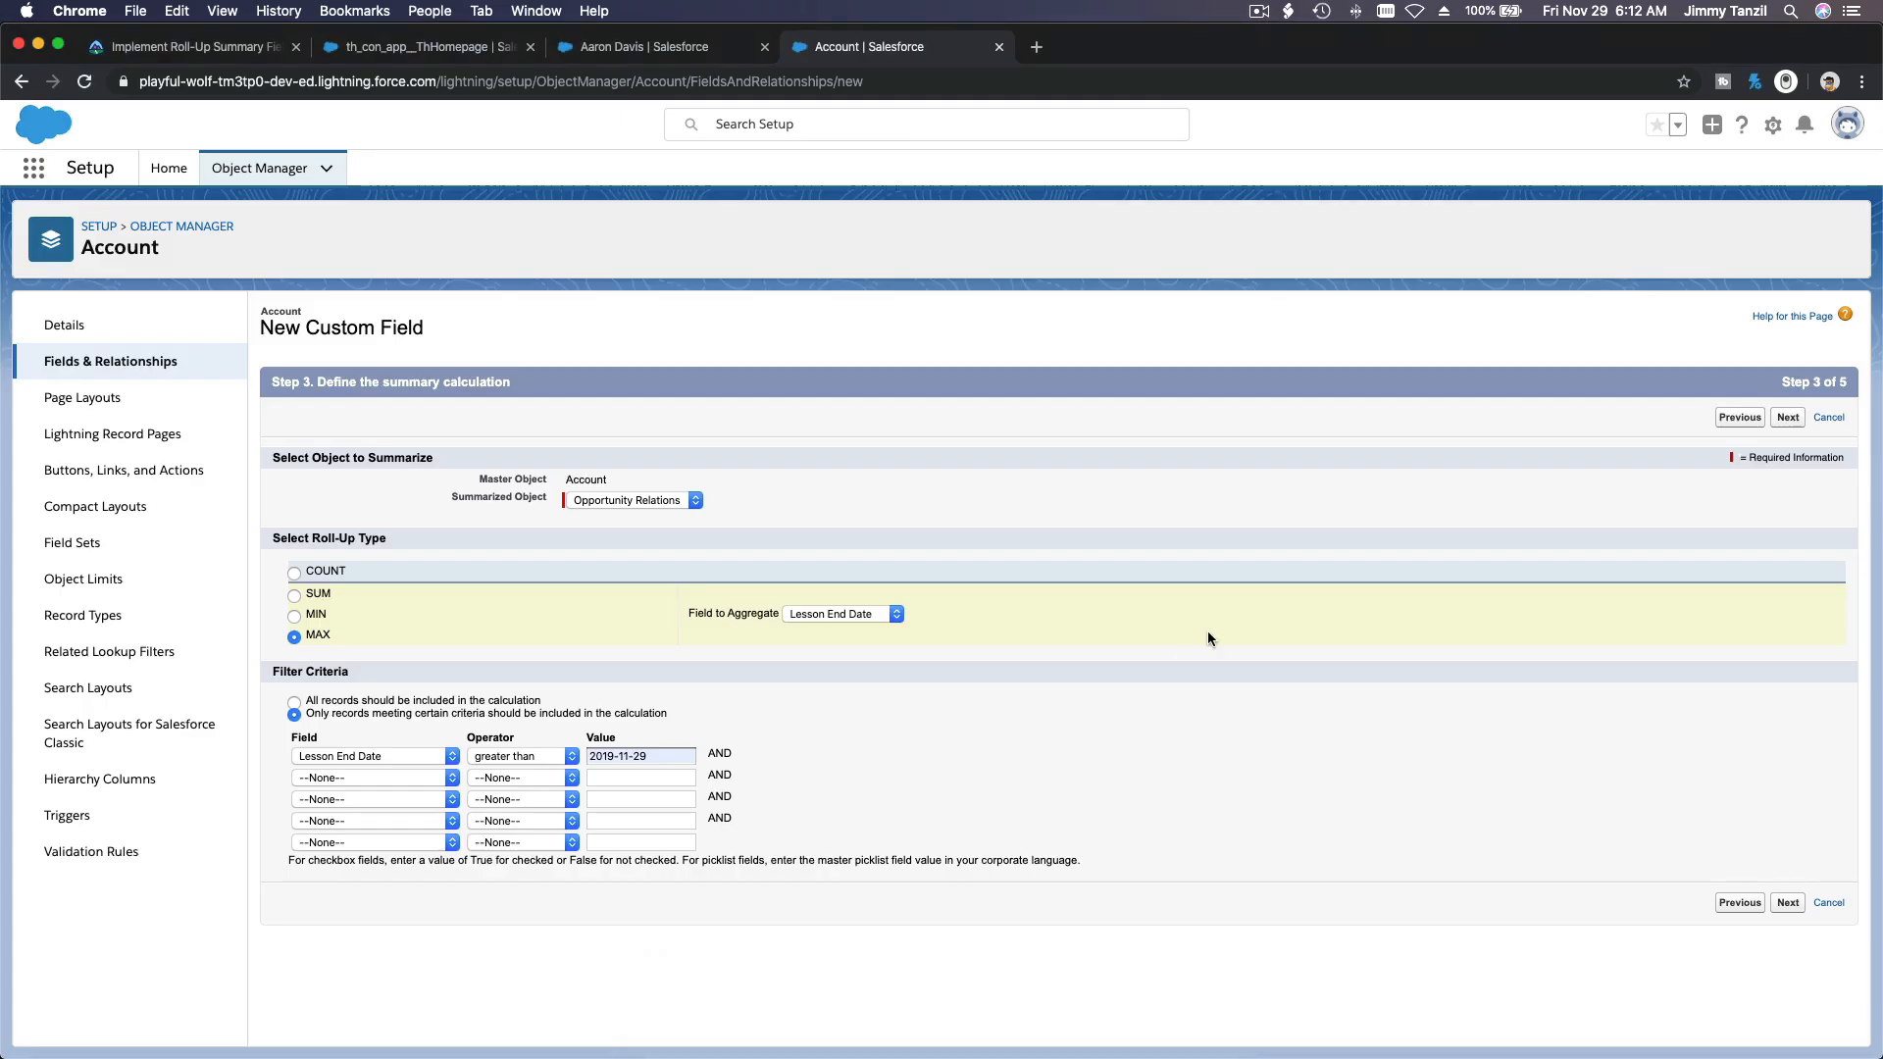
Step: Make Latest Upcoming Lesson visible to all profiles, save it with all page layouts included and start another new field
click(1789, 417)
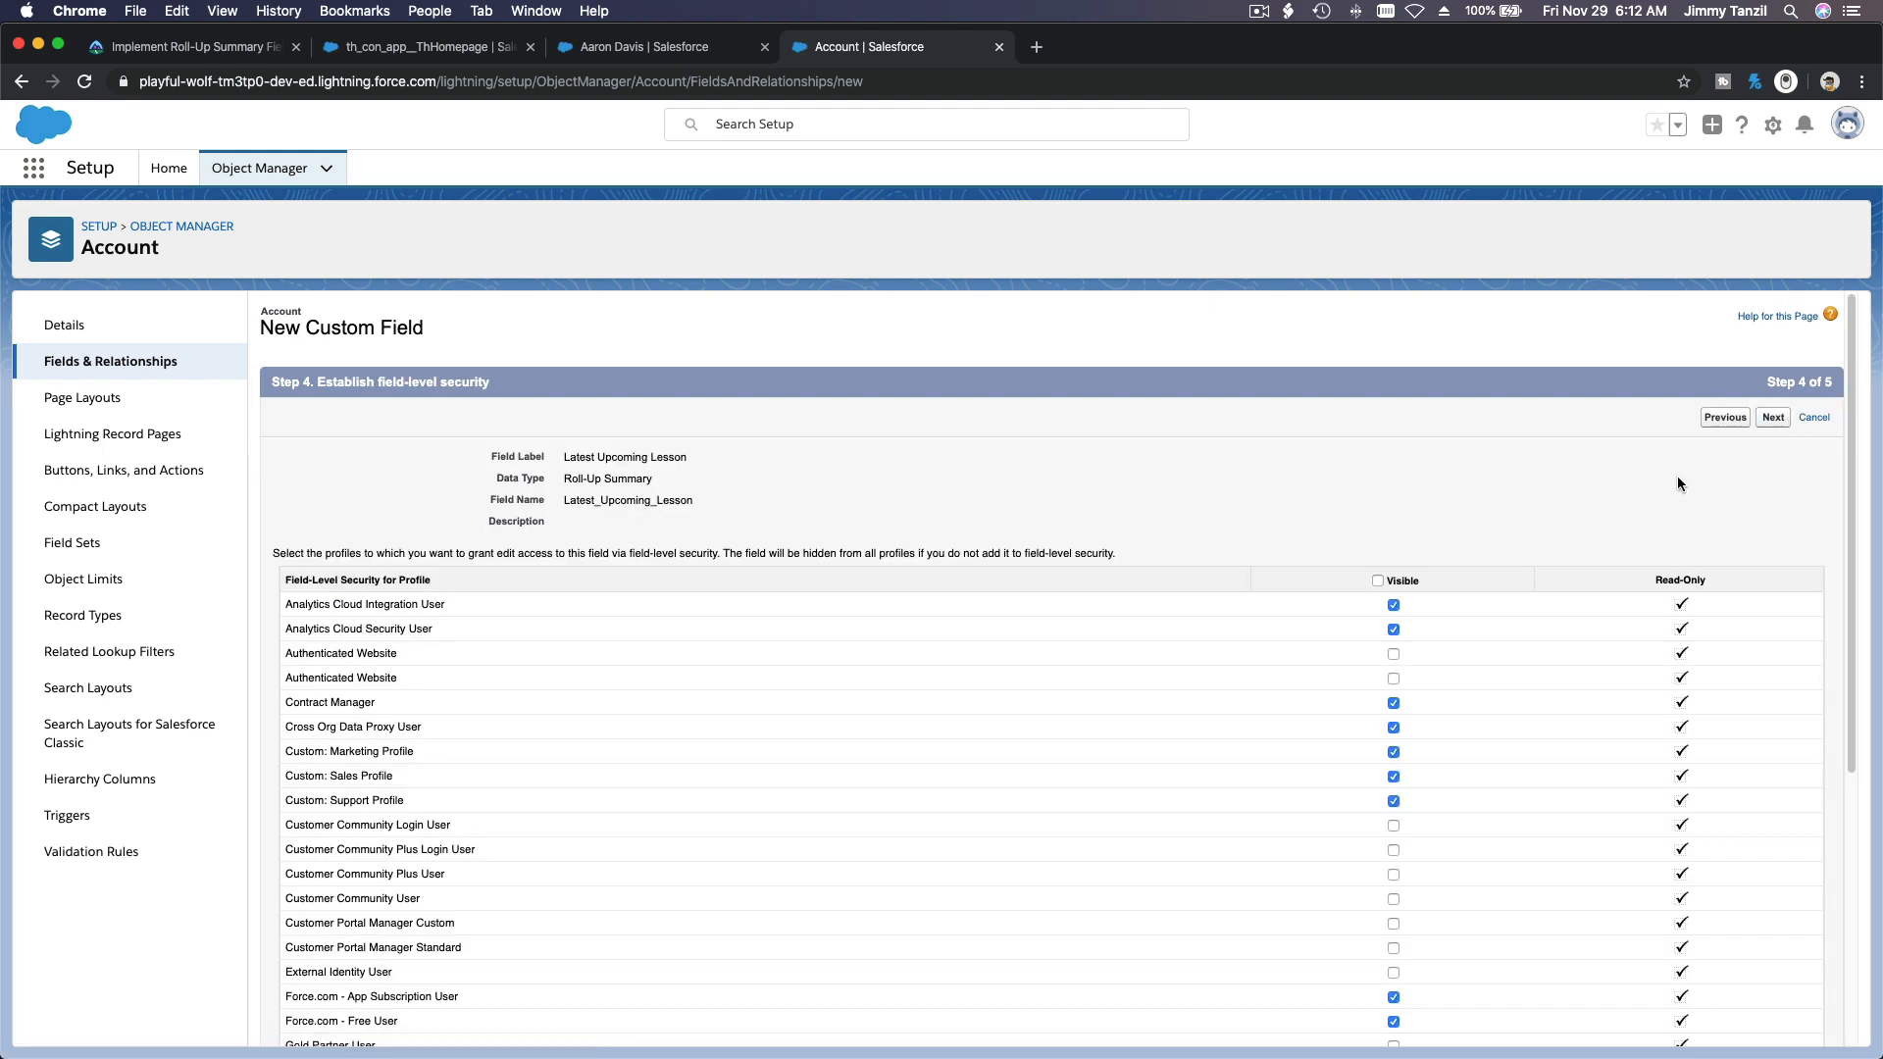
click(1377, 580)
click(1775, 422)
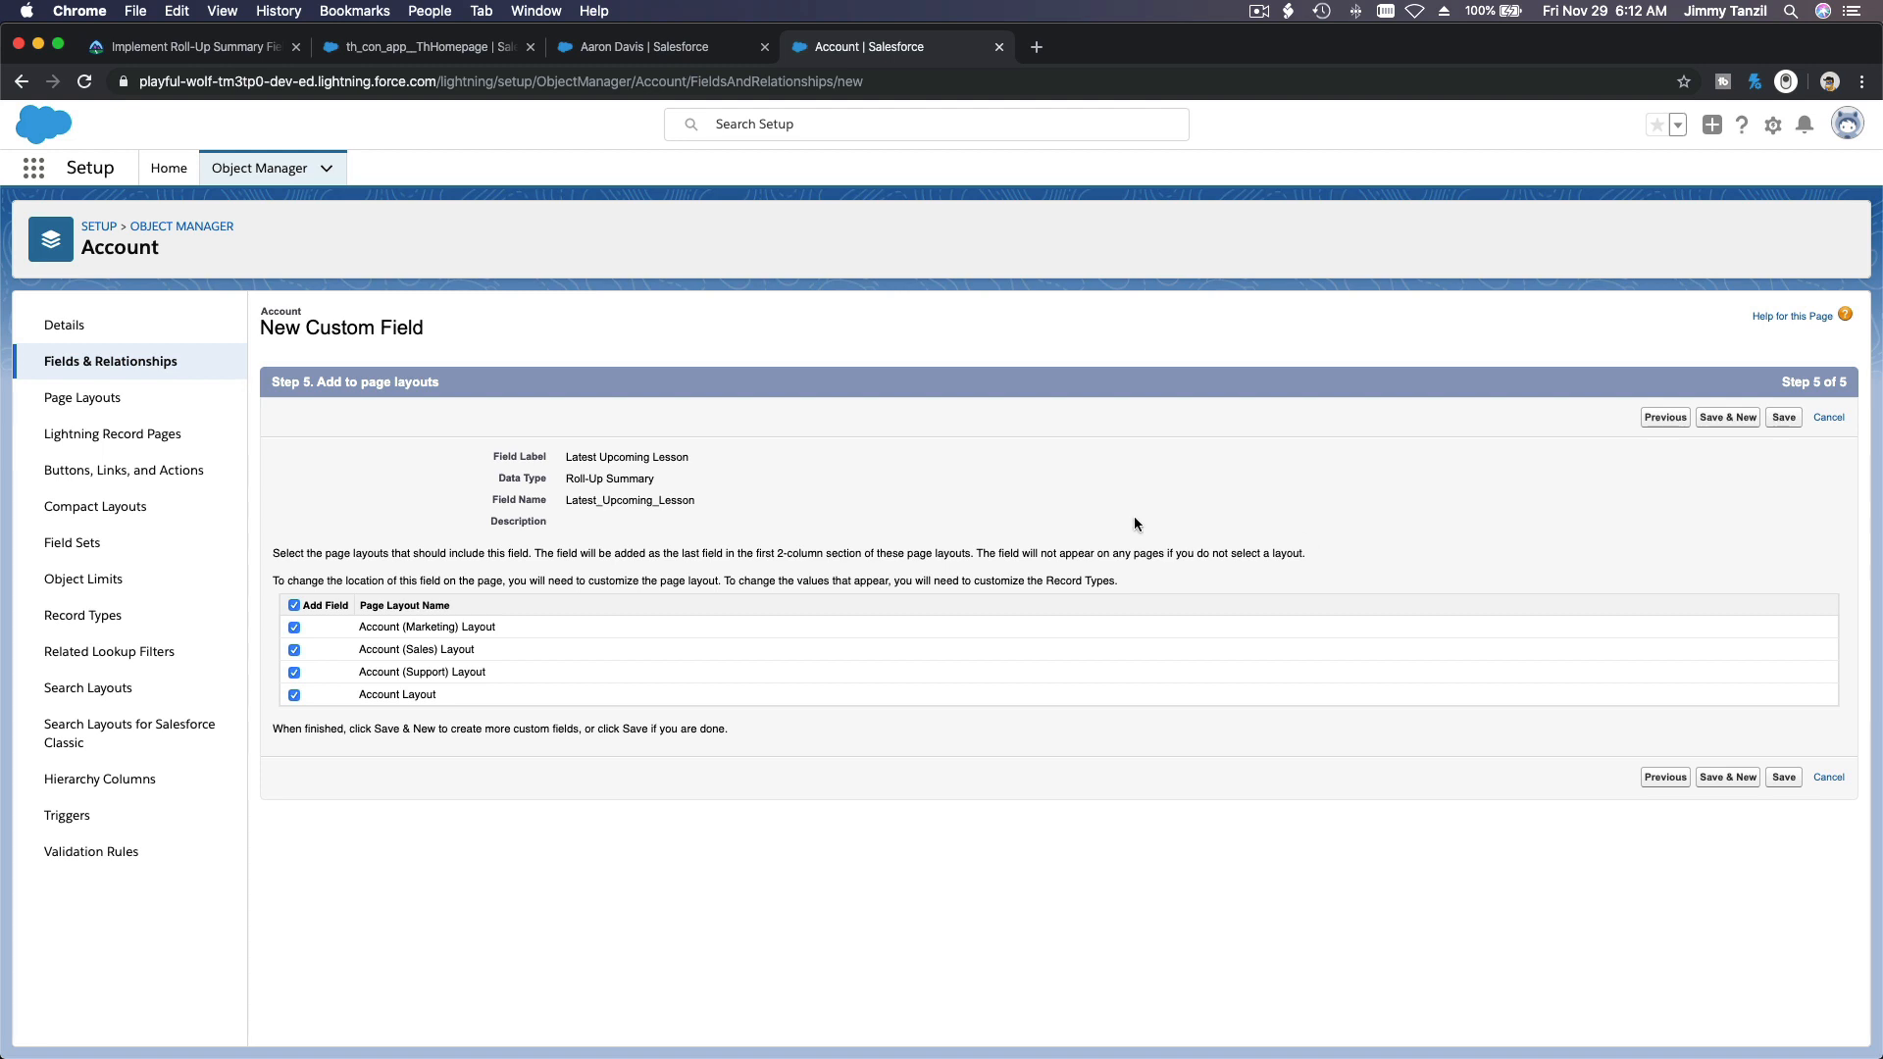
click(1728, 420)
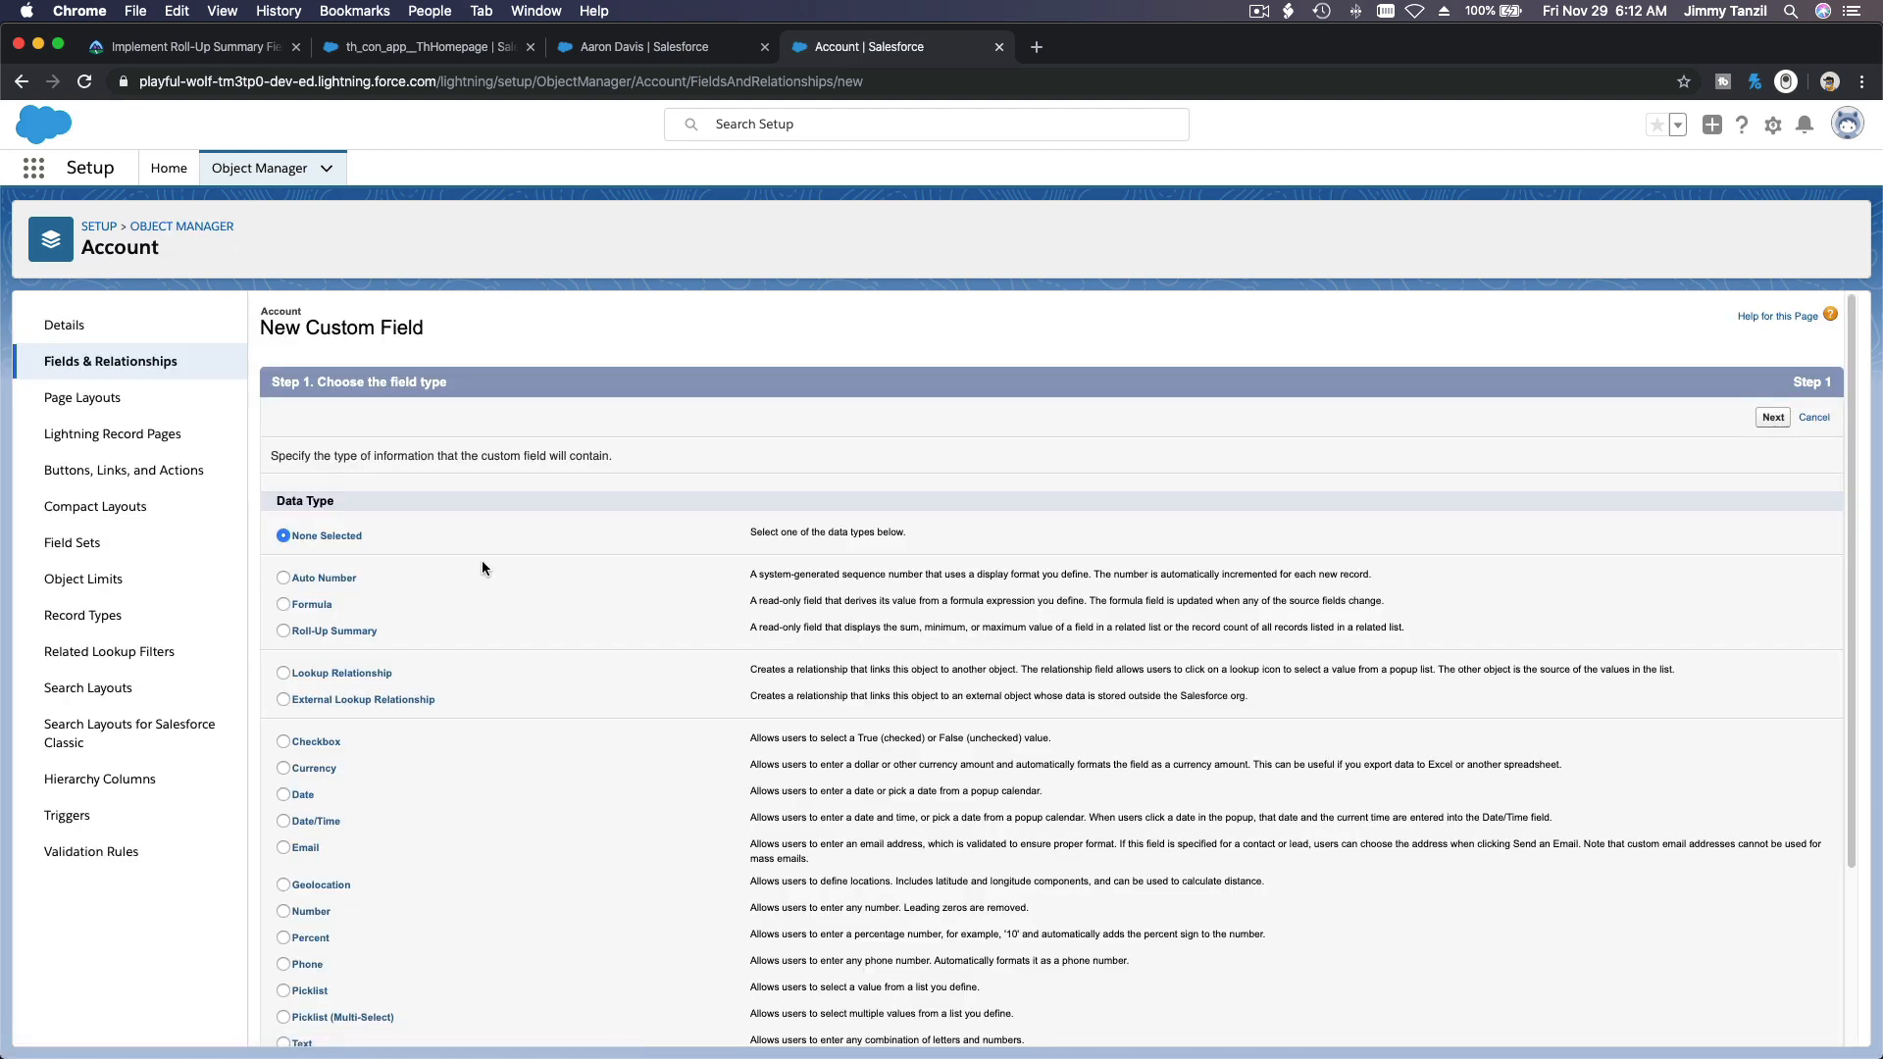
Step: Choose Roll-Up Summary as the data type for the next Account field and continue to its details
scroll(481, 561, down, 1)
click(365, 591)
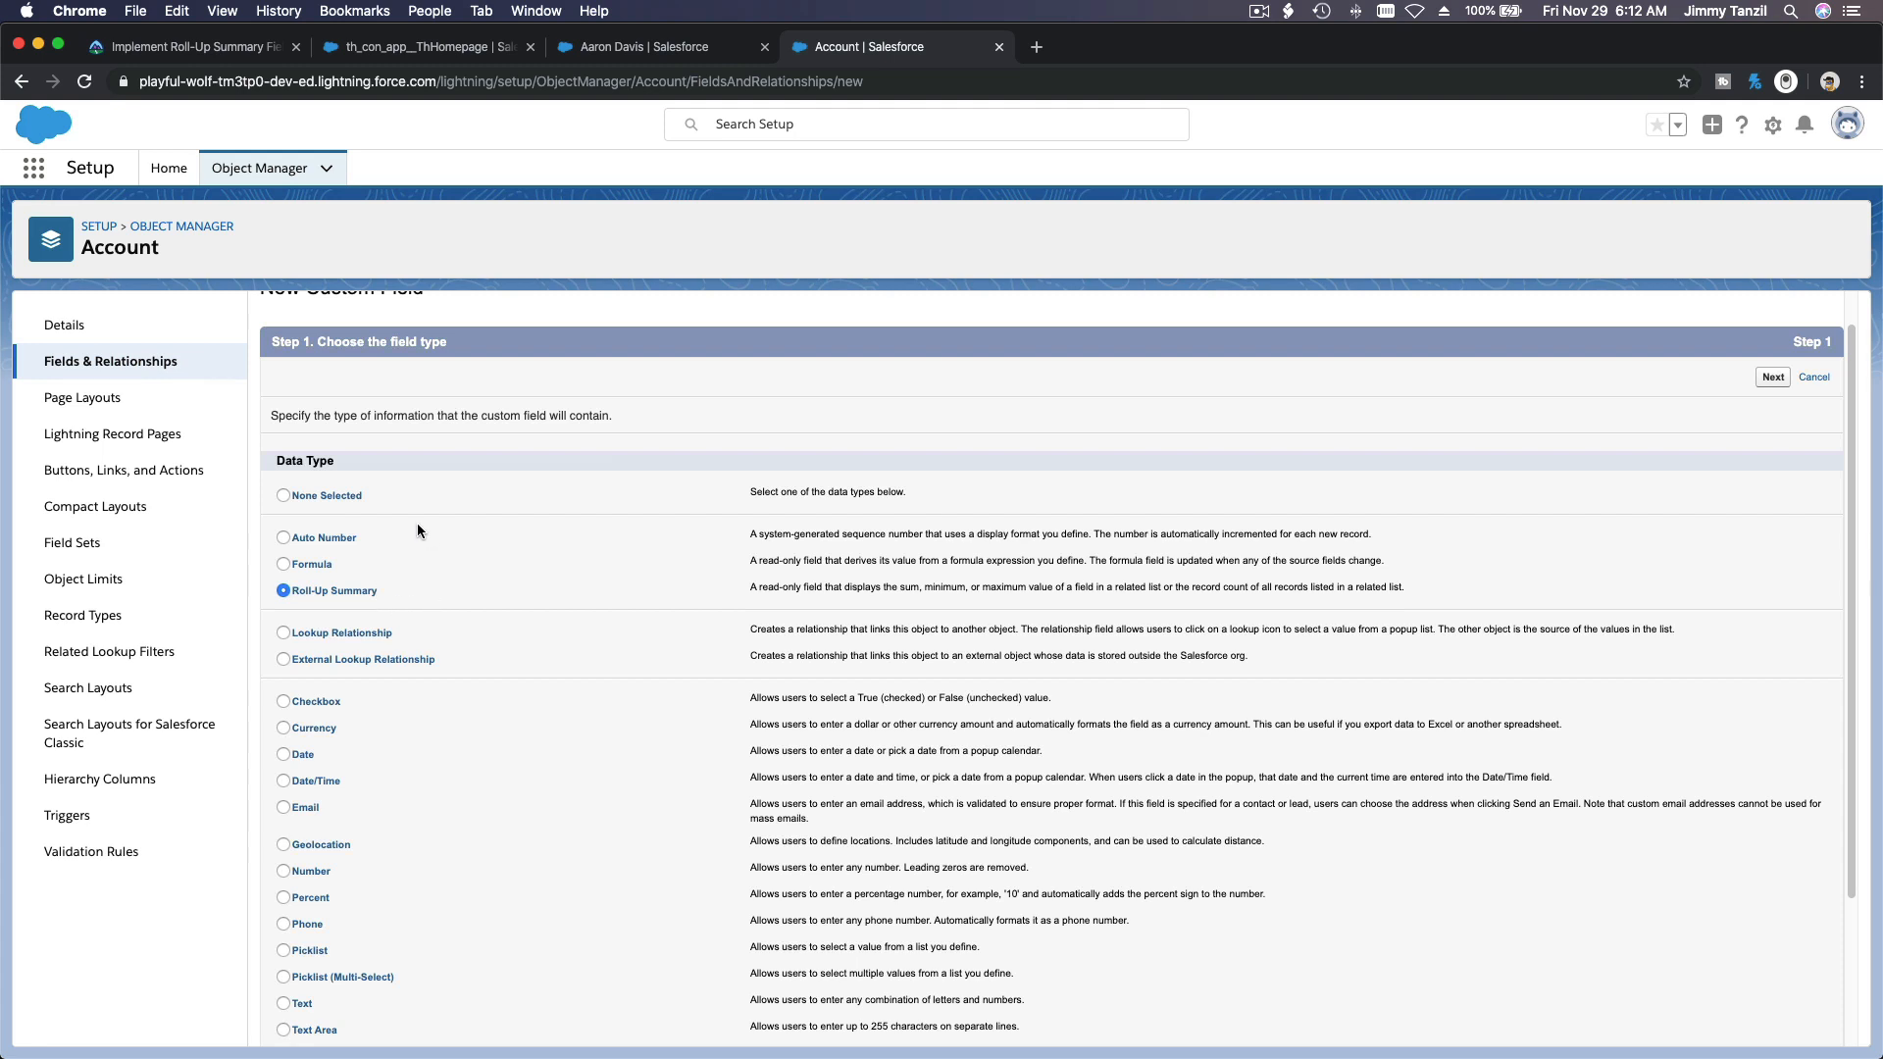
scroll(418, 530, up, 1)
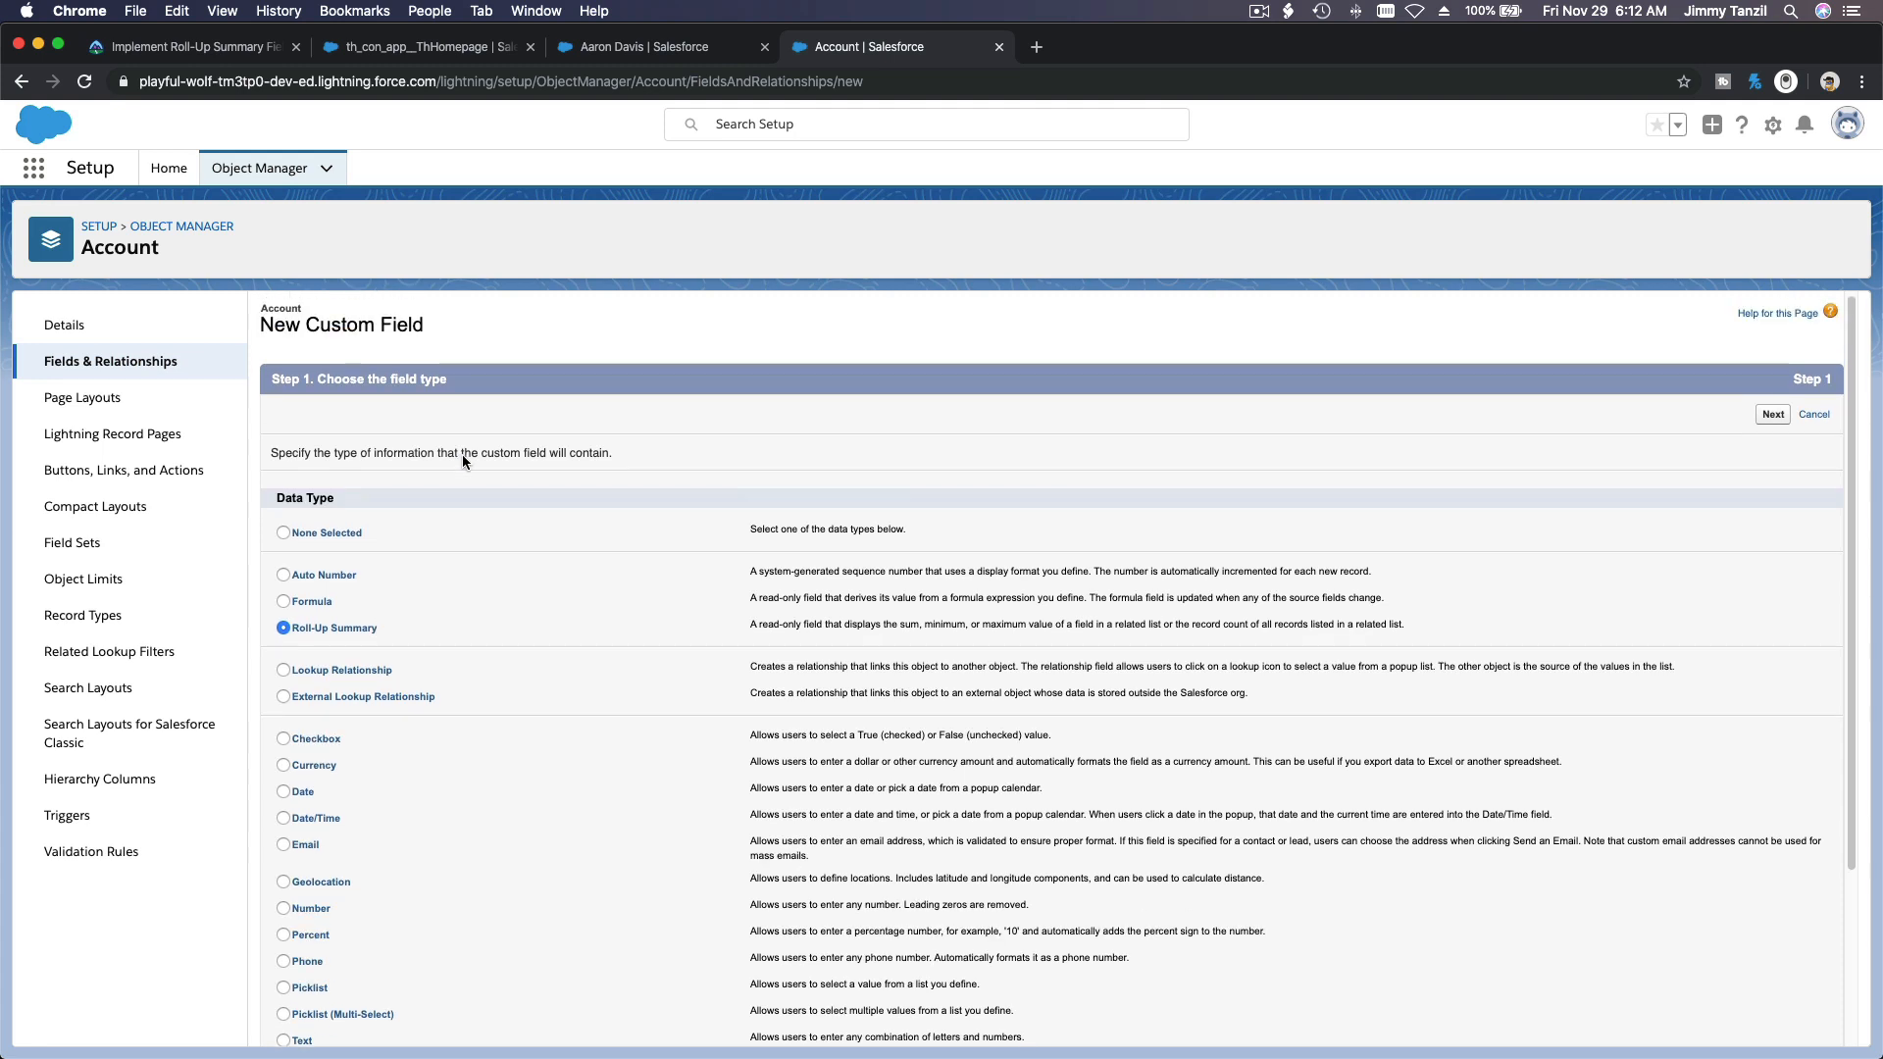
click(1772, 414)
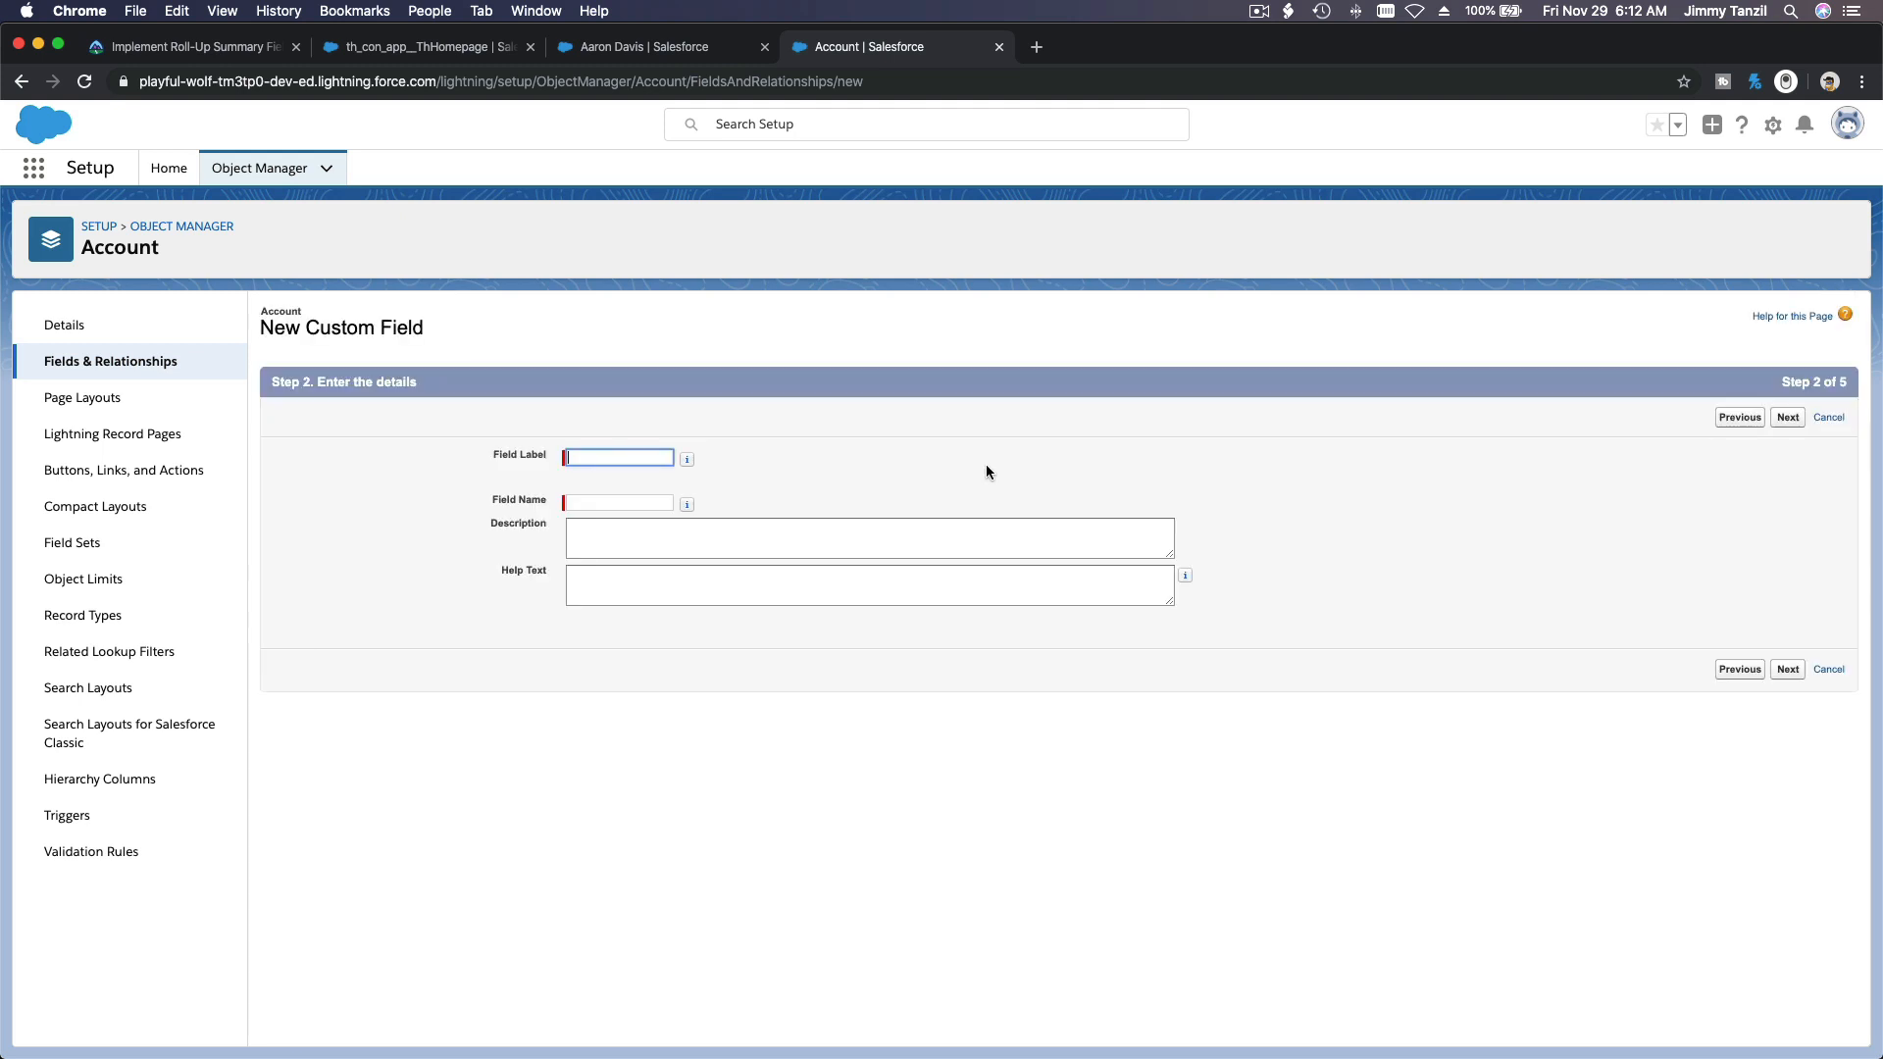
Step: Label the new roll-up field Total Upcoming Students, let the field name fill in, and continue to the summary calculation
key(super+v)
key(Tab)
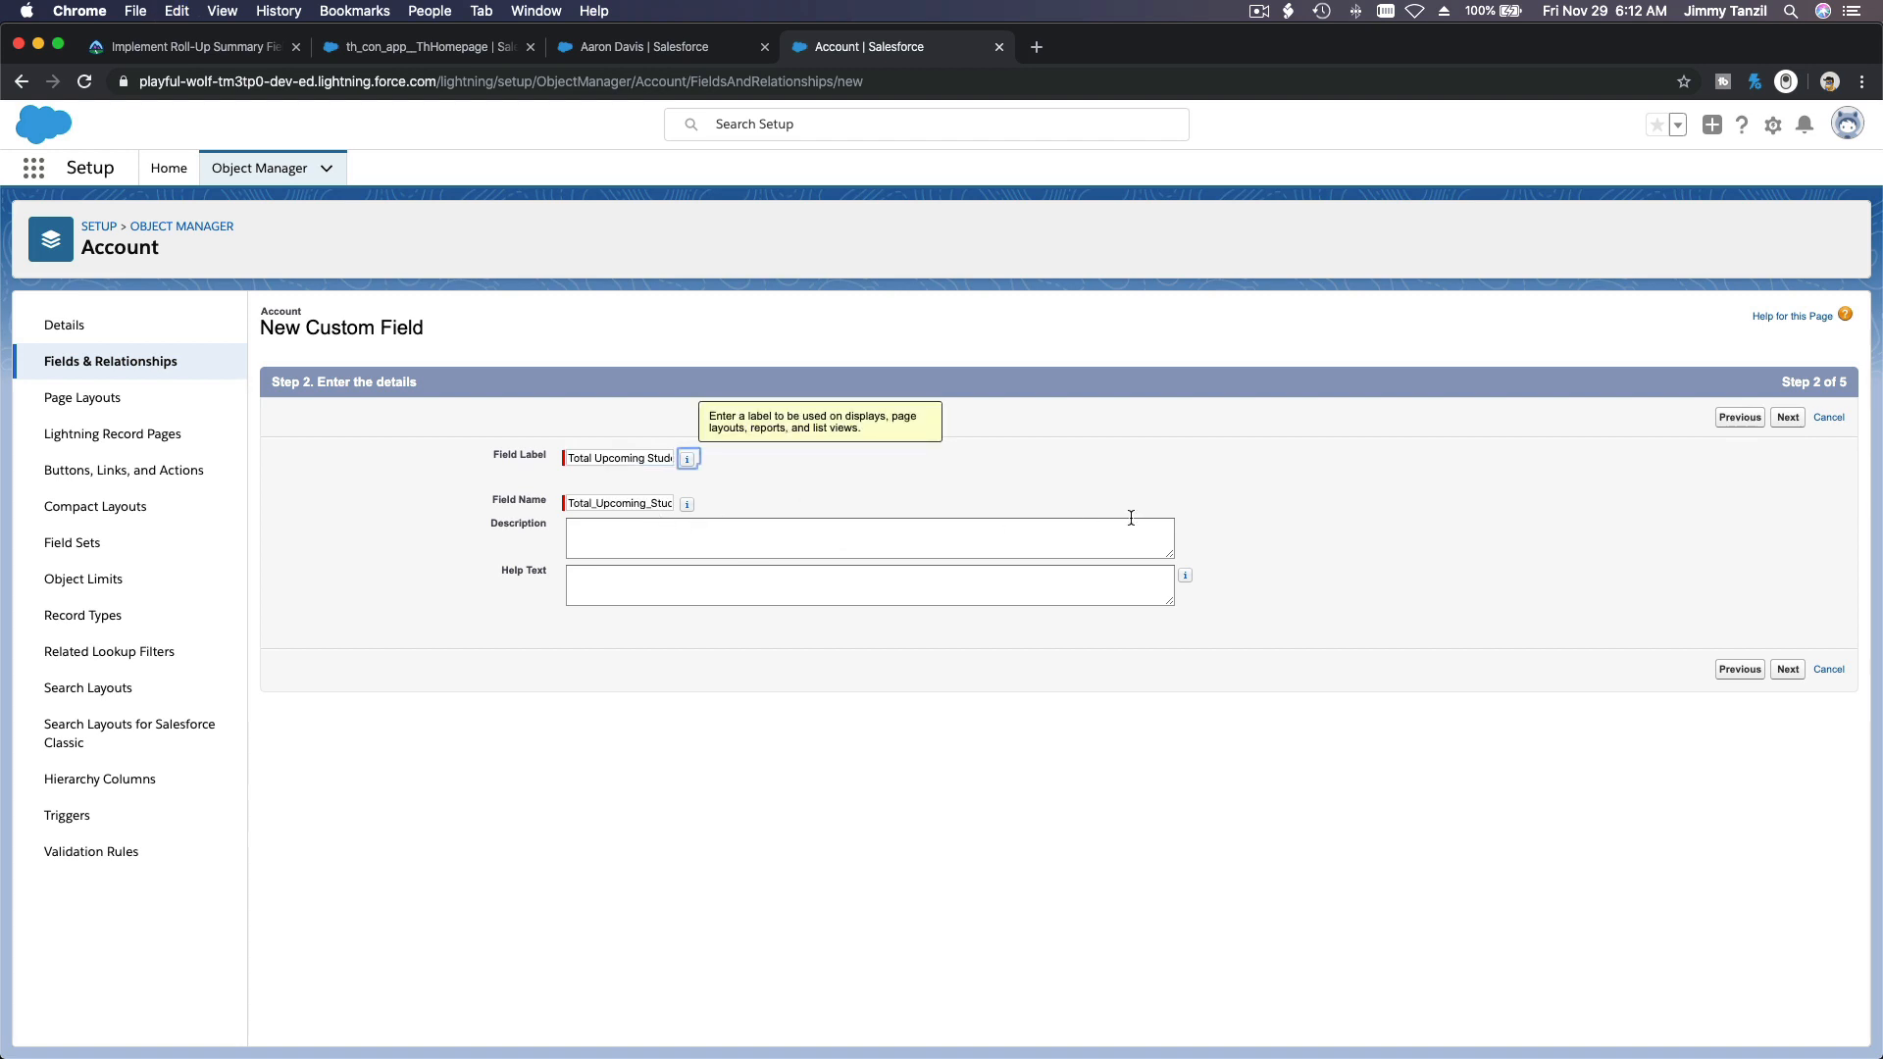
click(1786, 418)
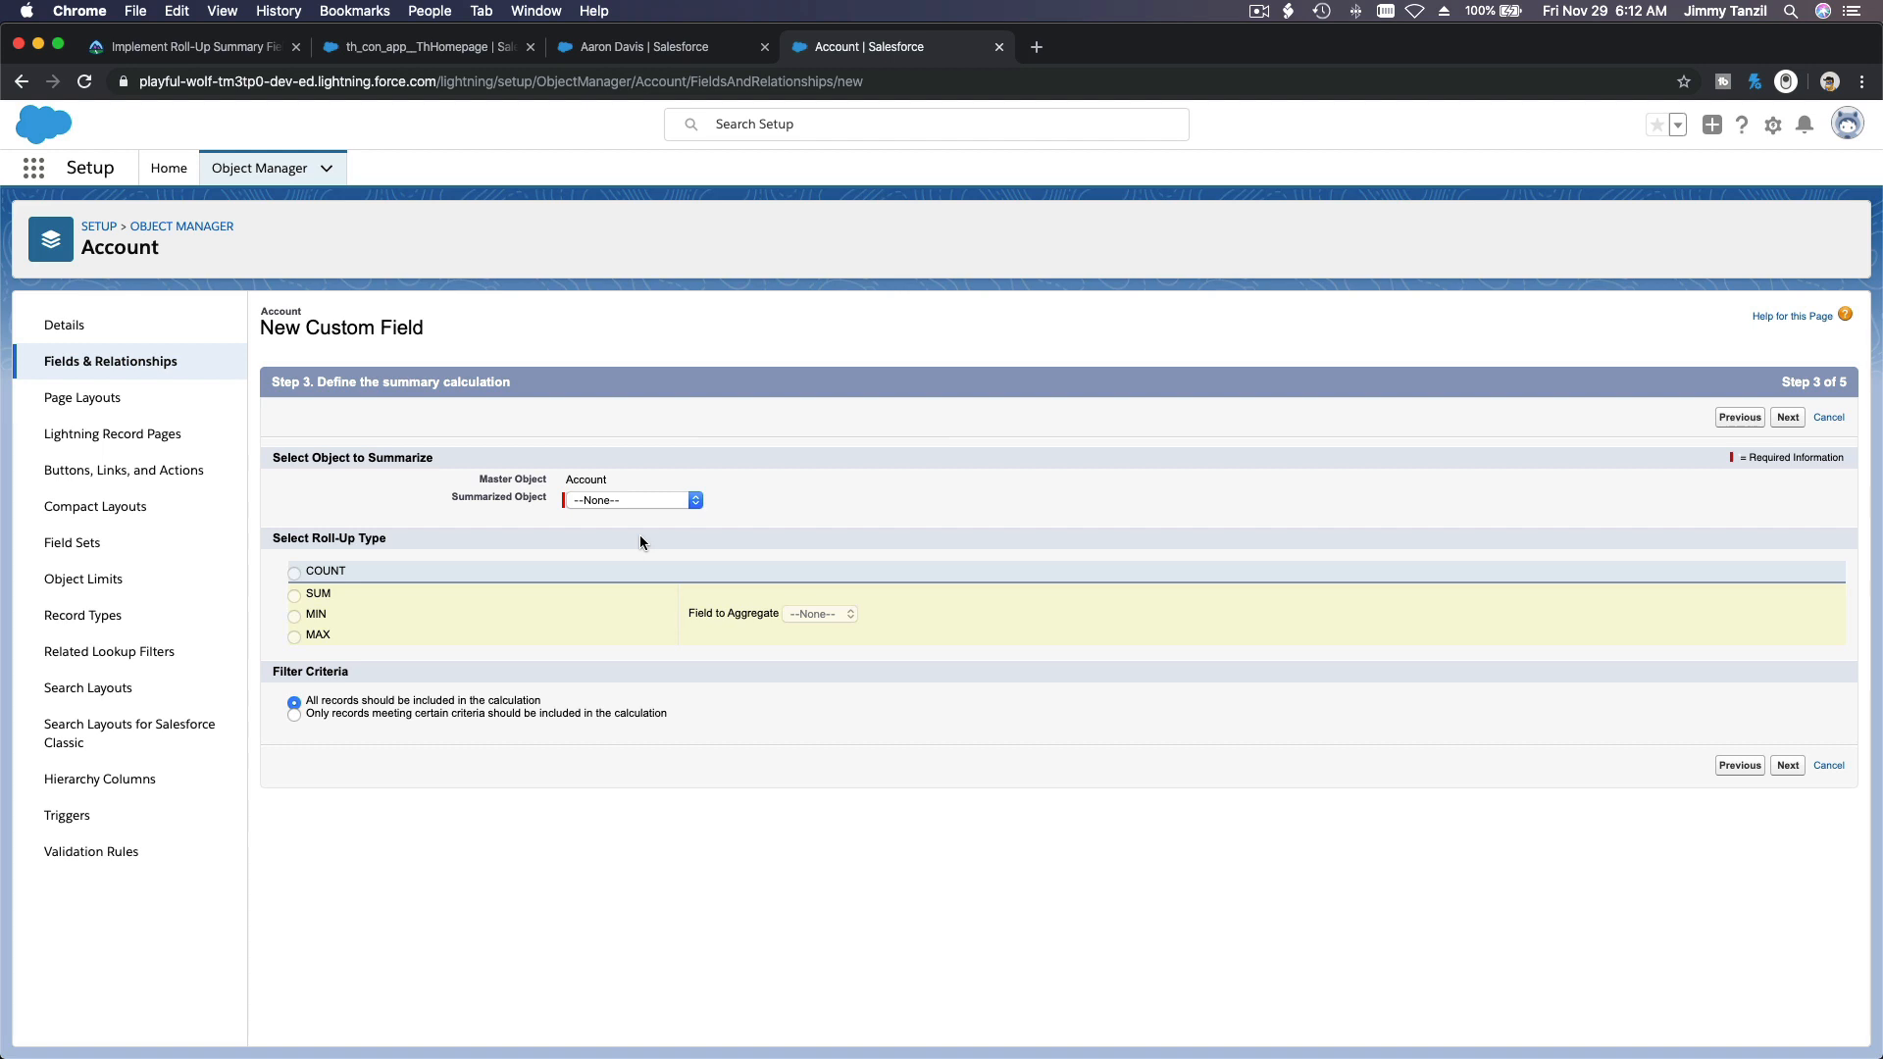
Step: Summarize the Opportunity Relations object with the COUNT roll-up type
click(626, 500)
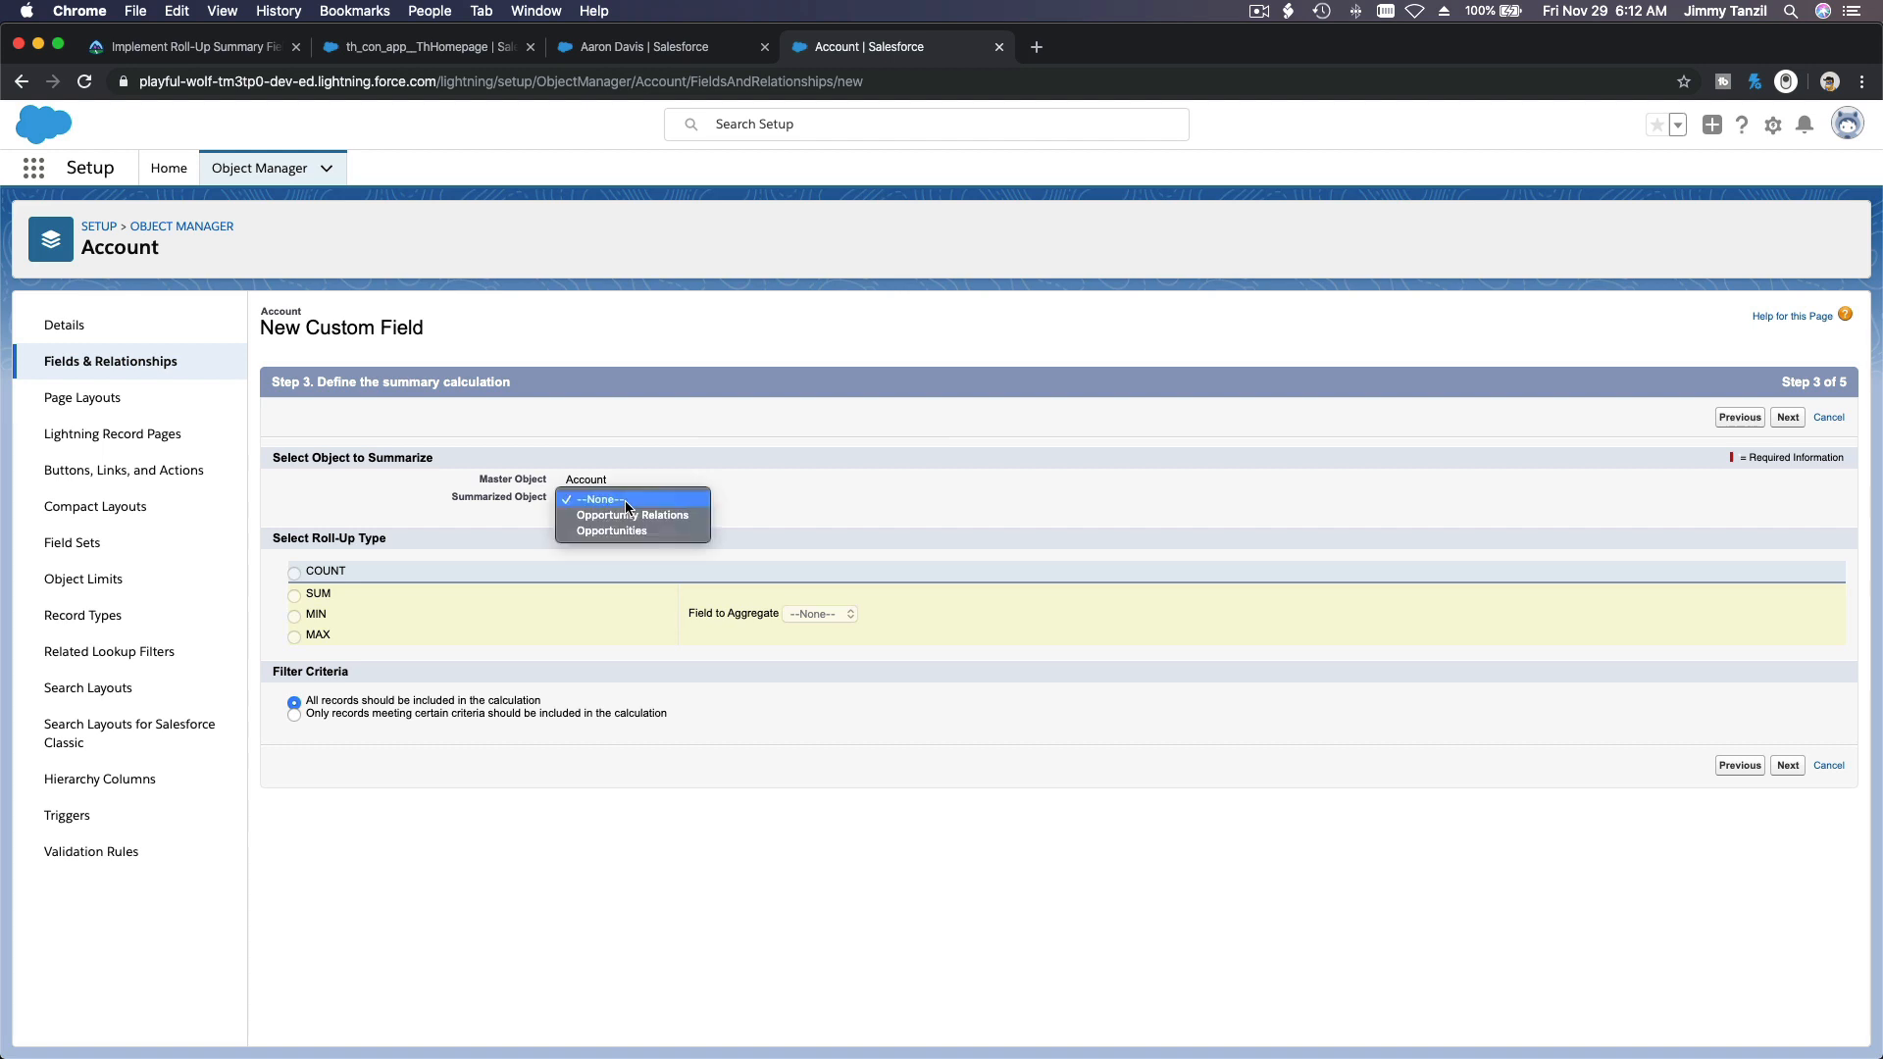
click(626, 514)
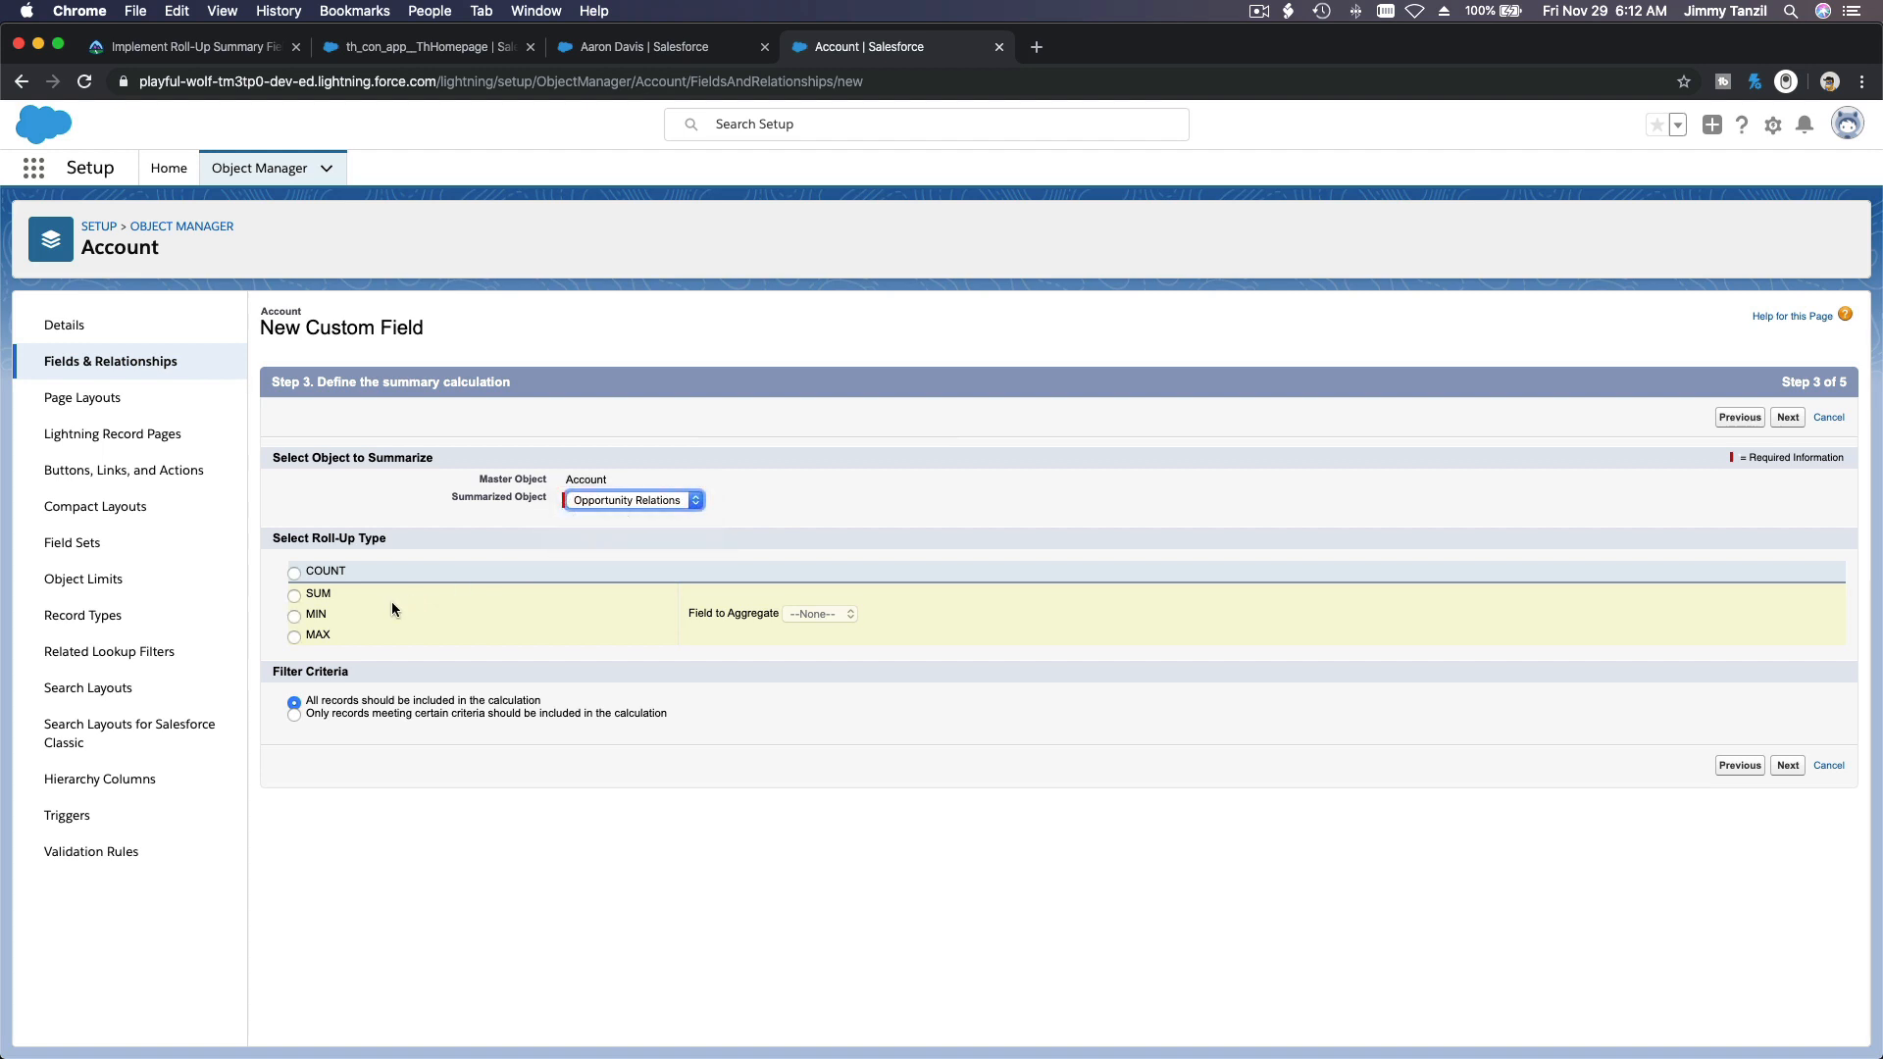
click(335, 574)
Step: Restrict the count to records whose Lesson Start Date is greater than 2019-11-29
click(449, 712)
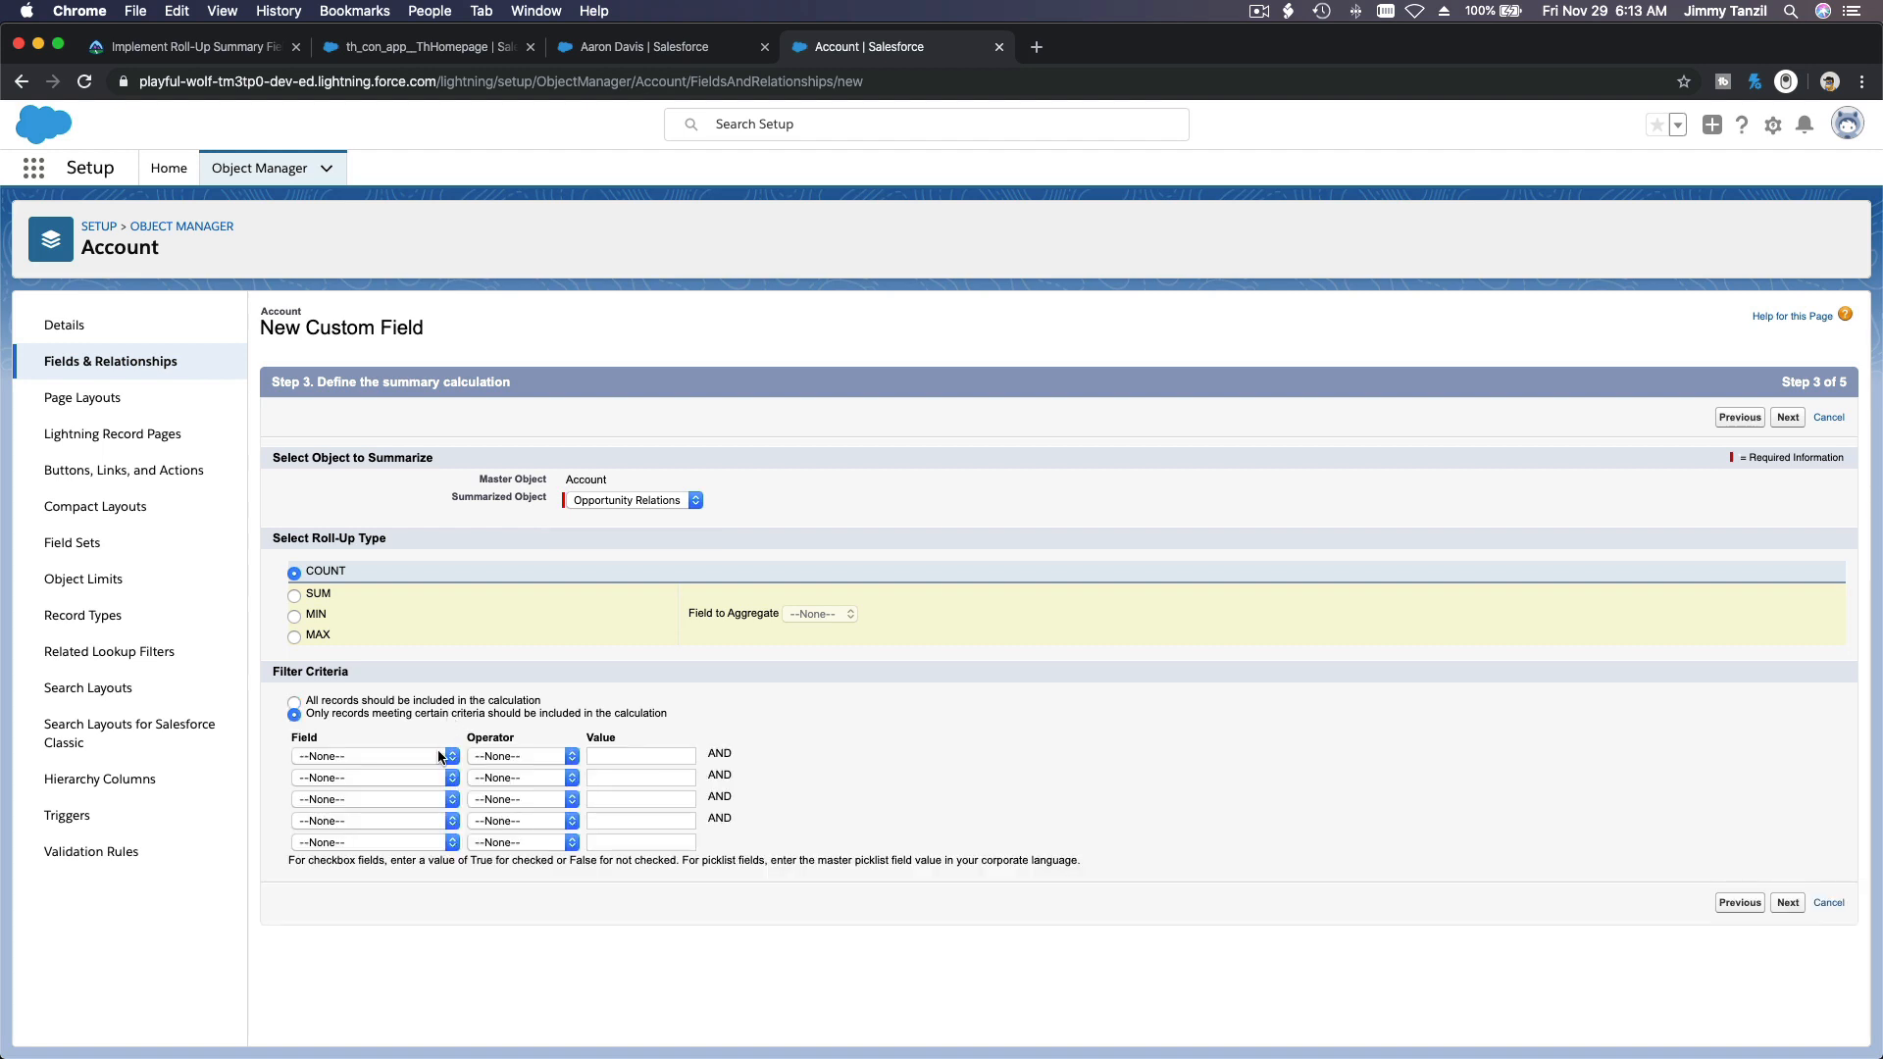
click(438, 753)
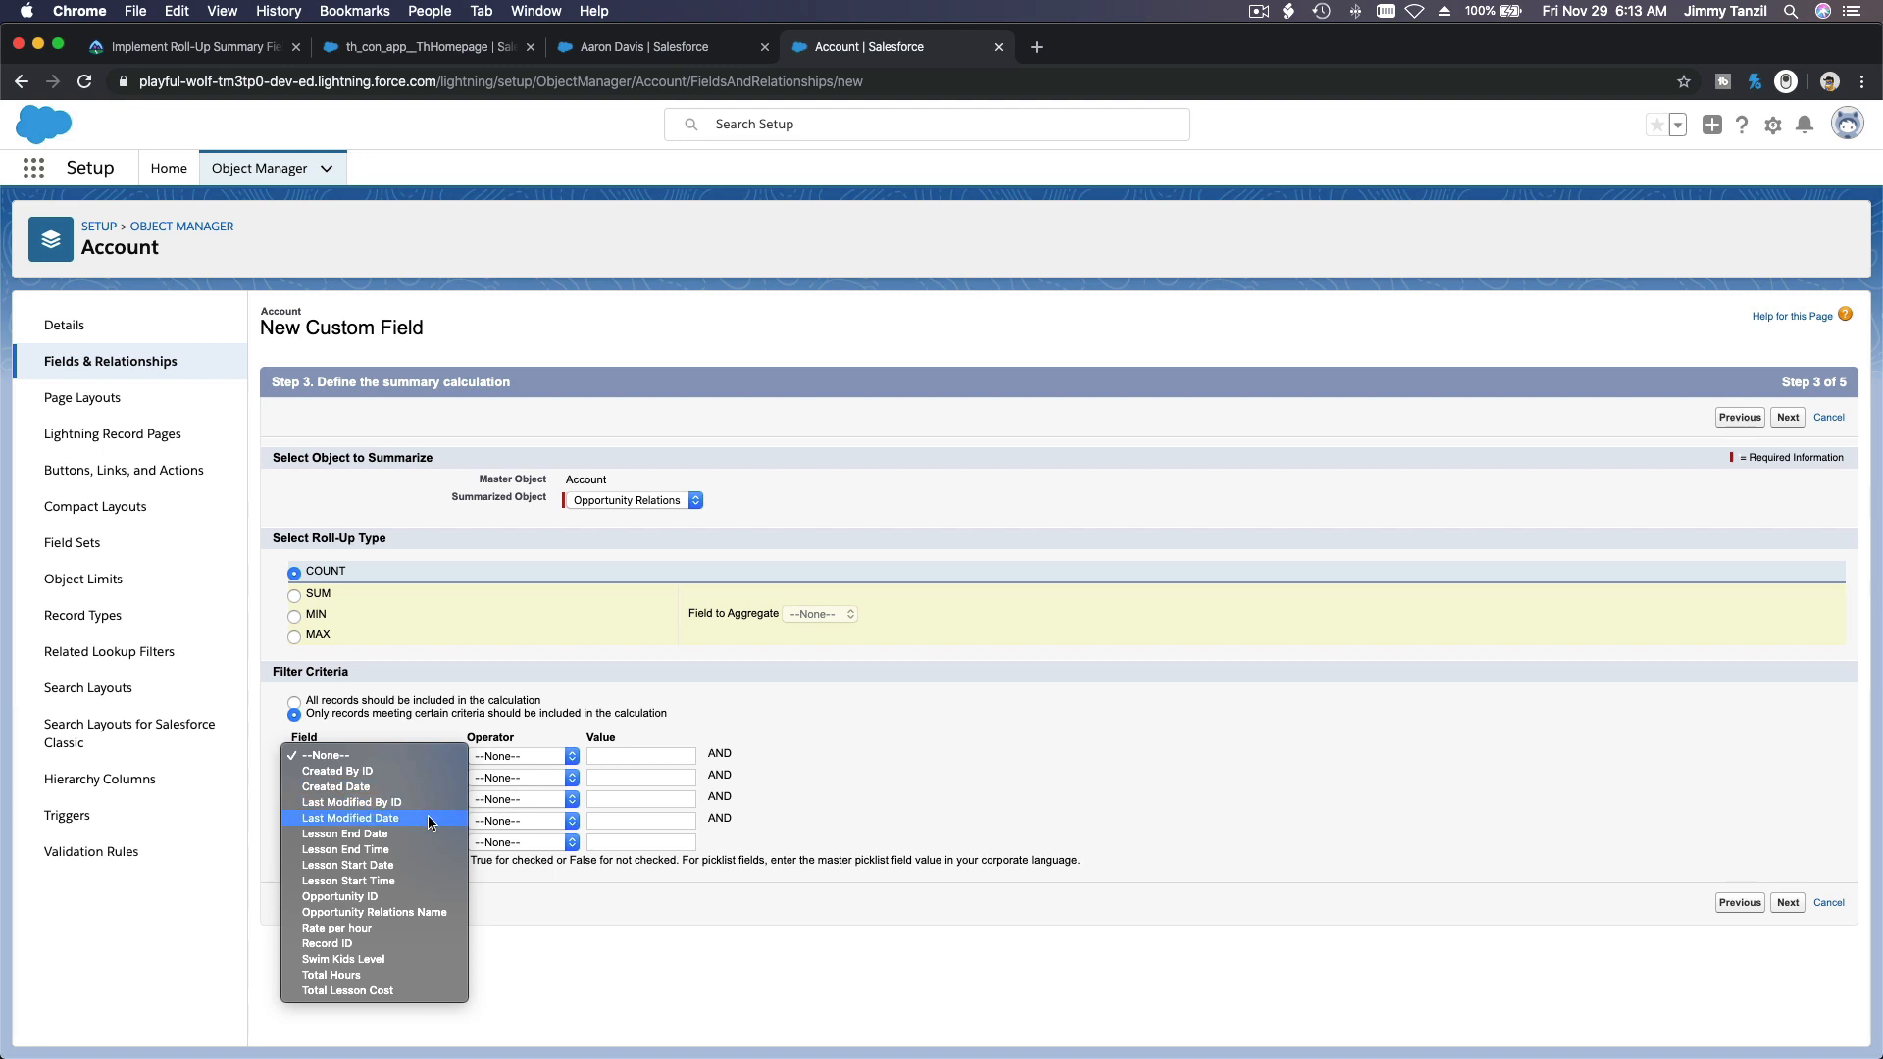
click(420, 863)
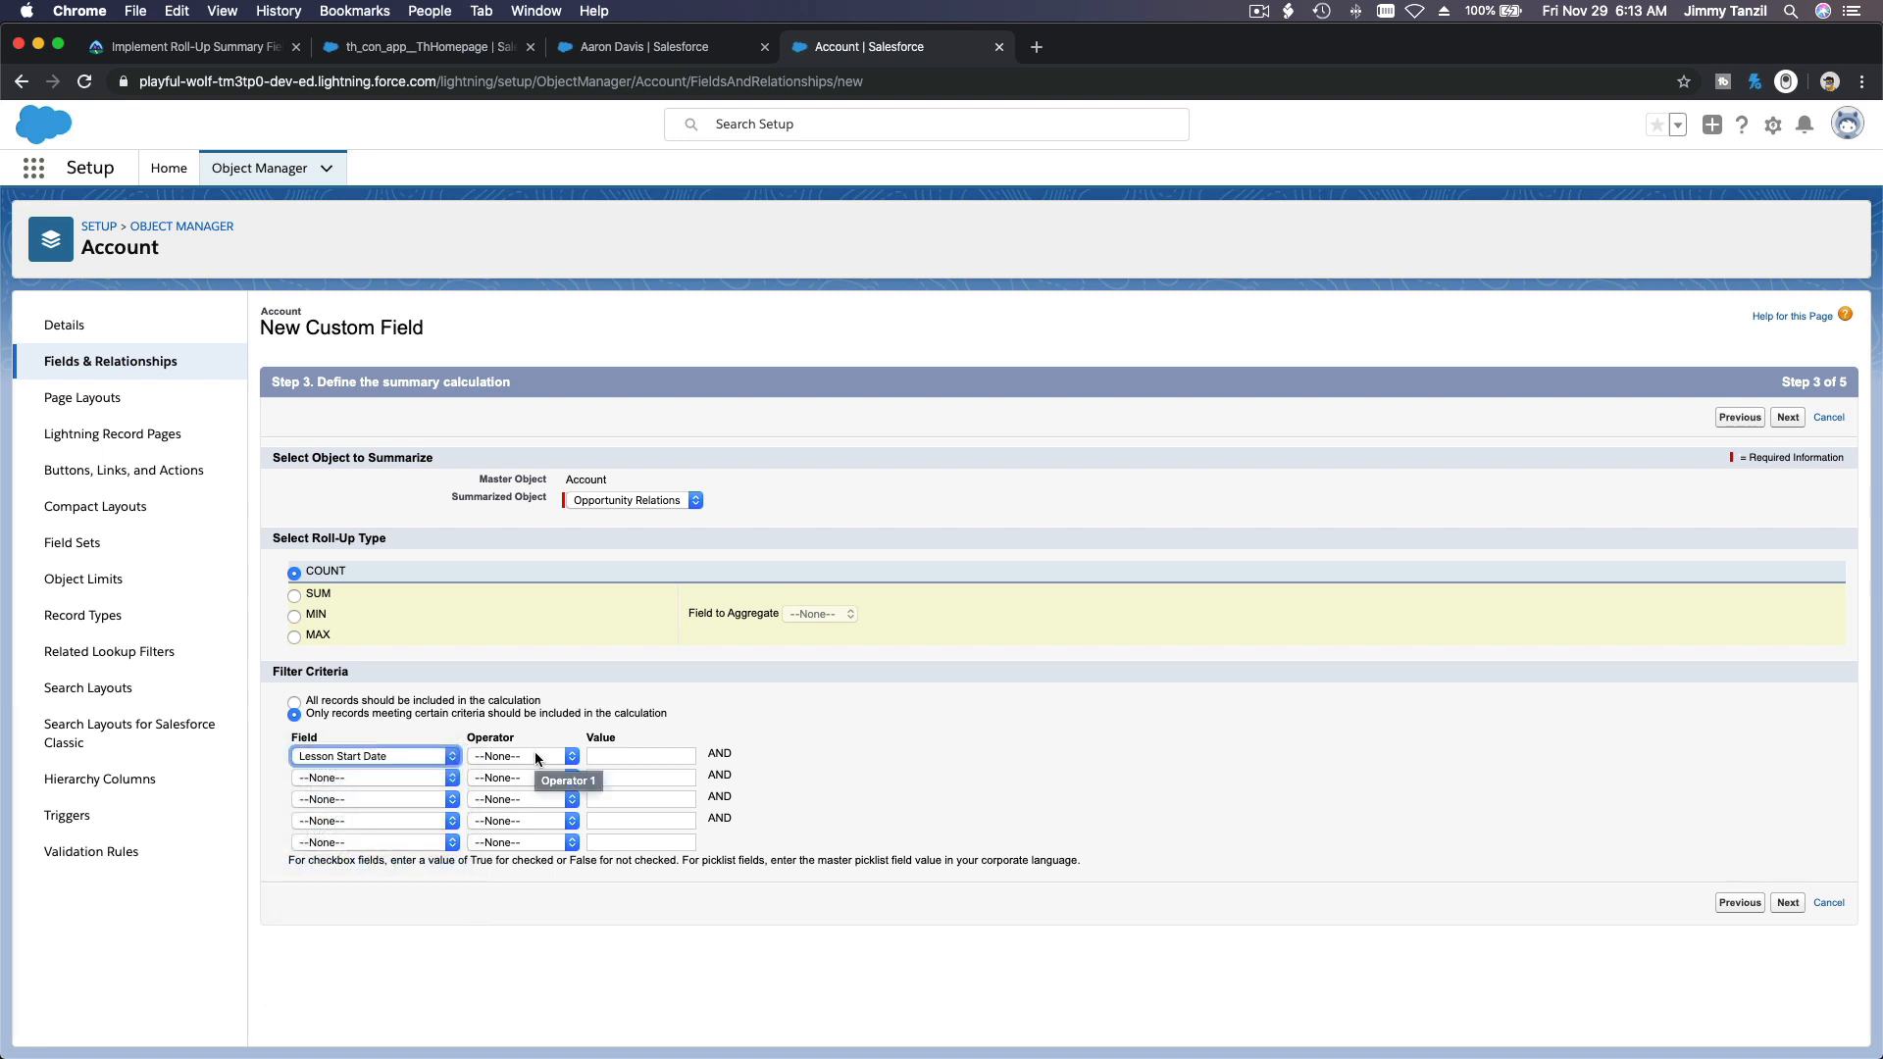
click(537, 758)
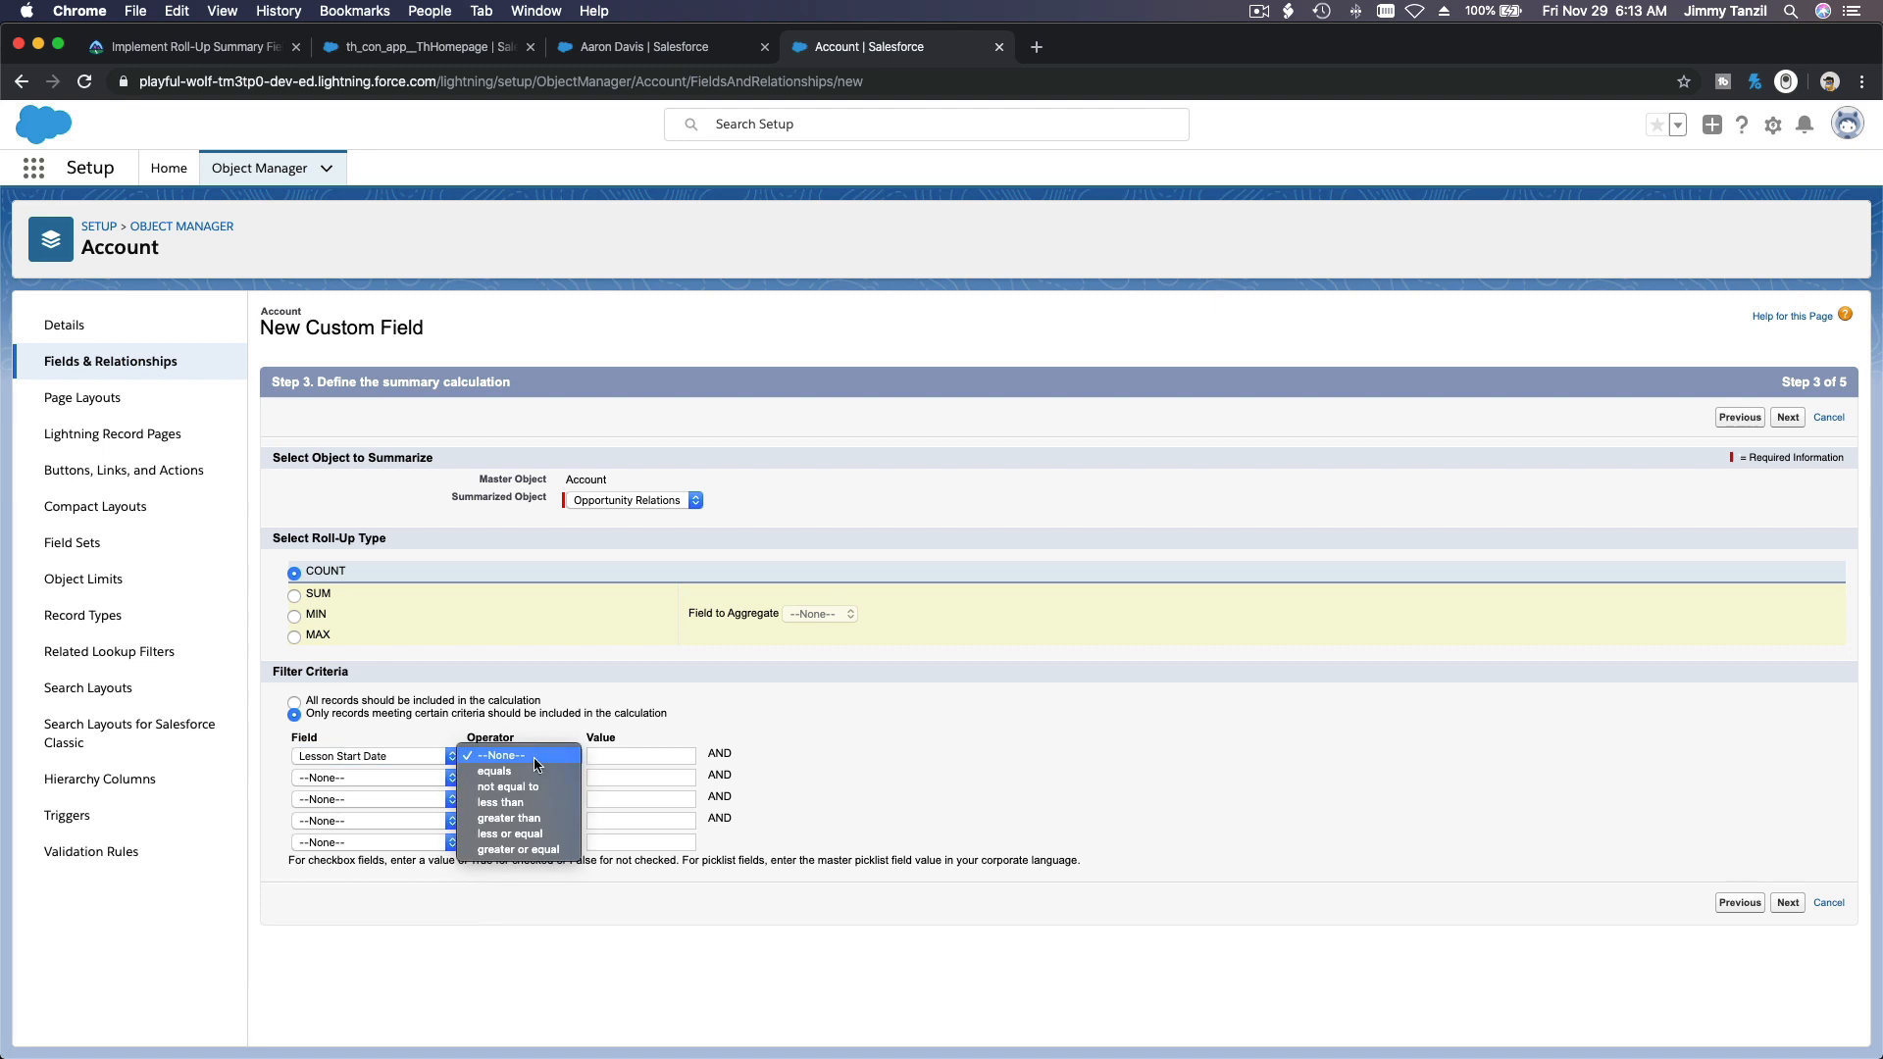
click(527, 820)
click(615, 755)
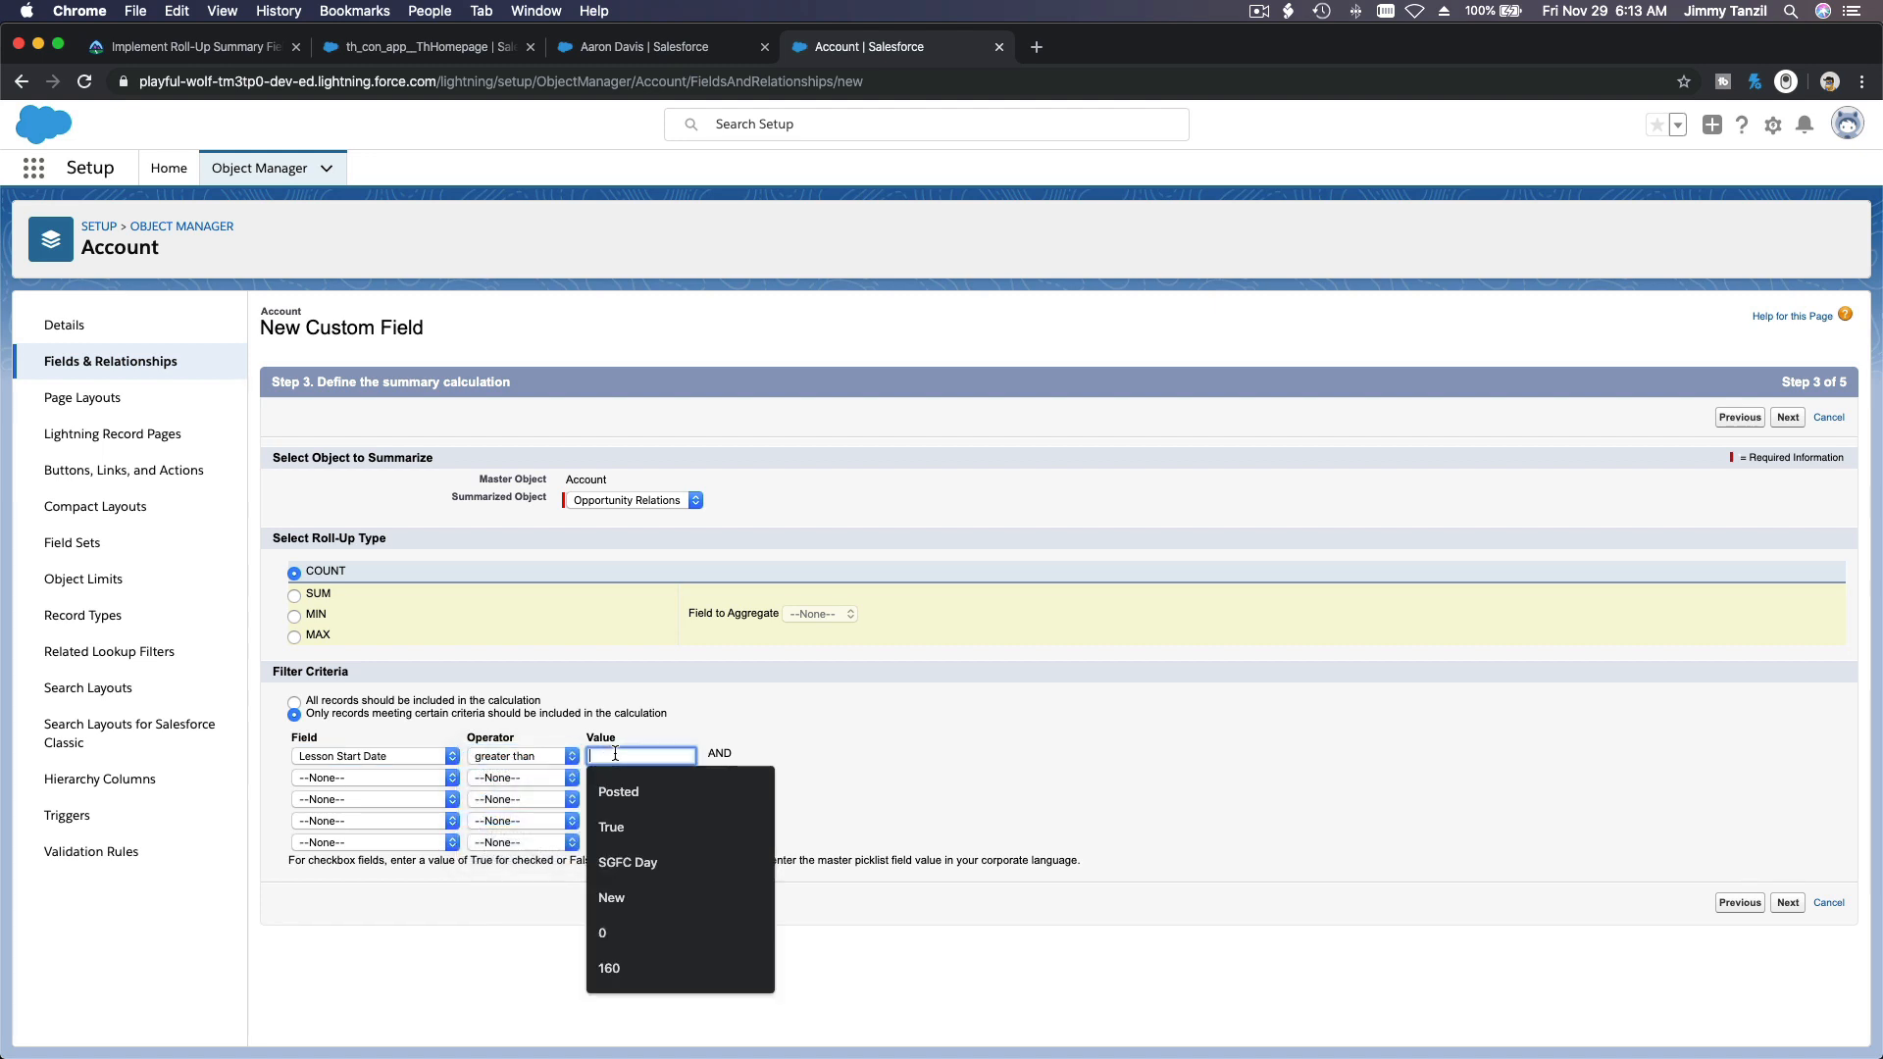
key(cmd+v)
key(cmd+a)
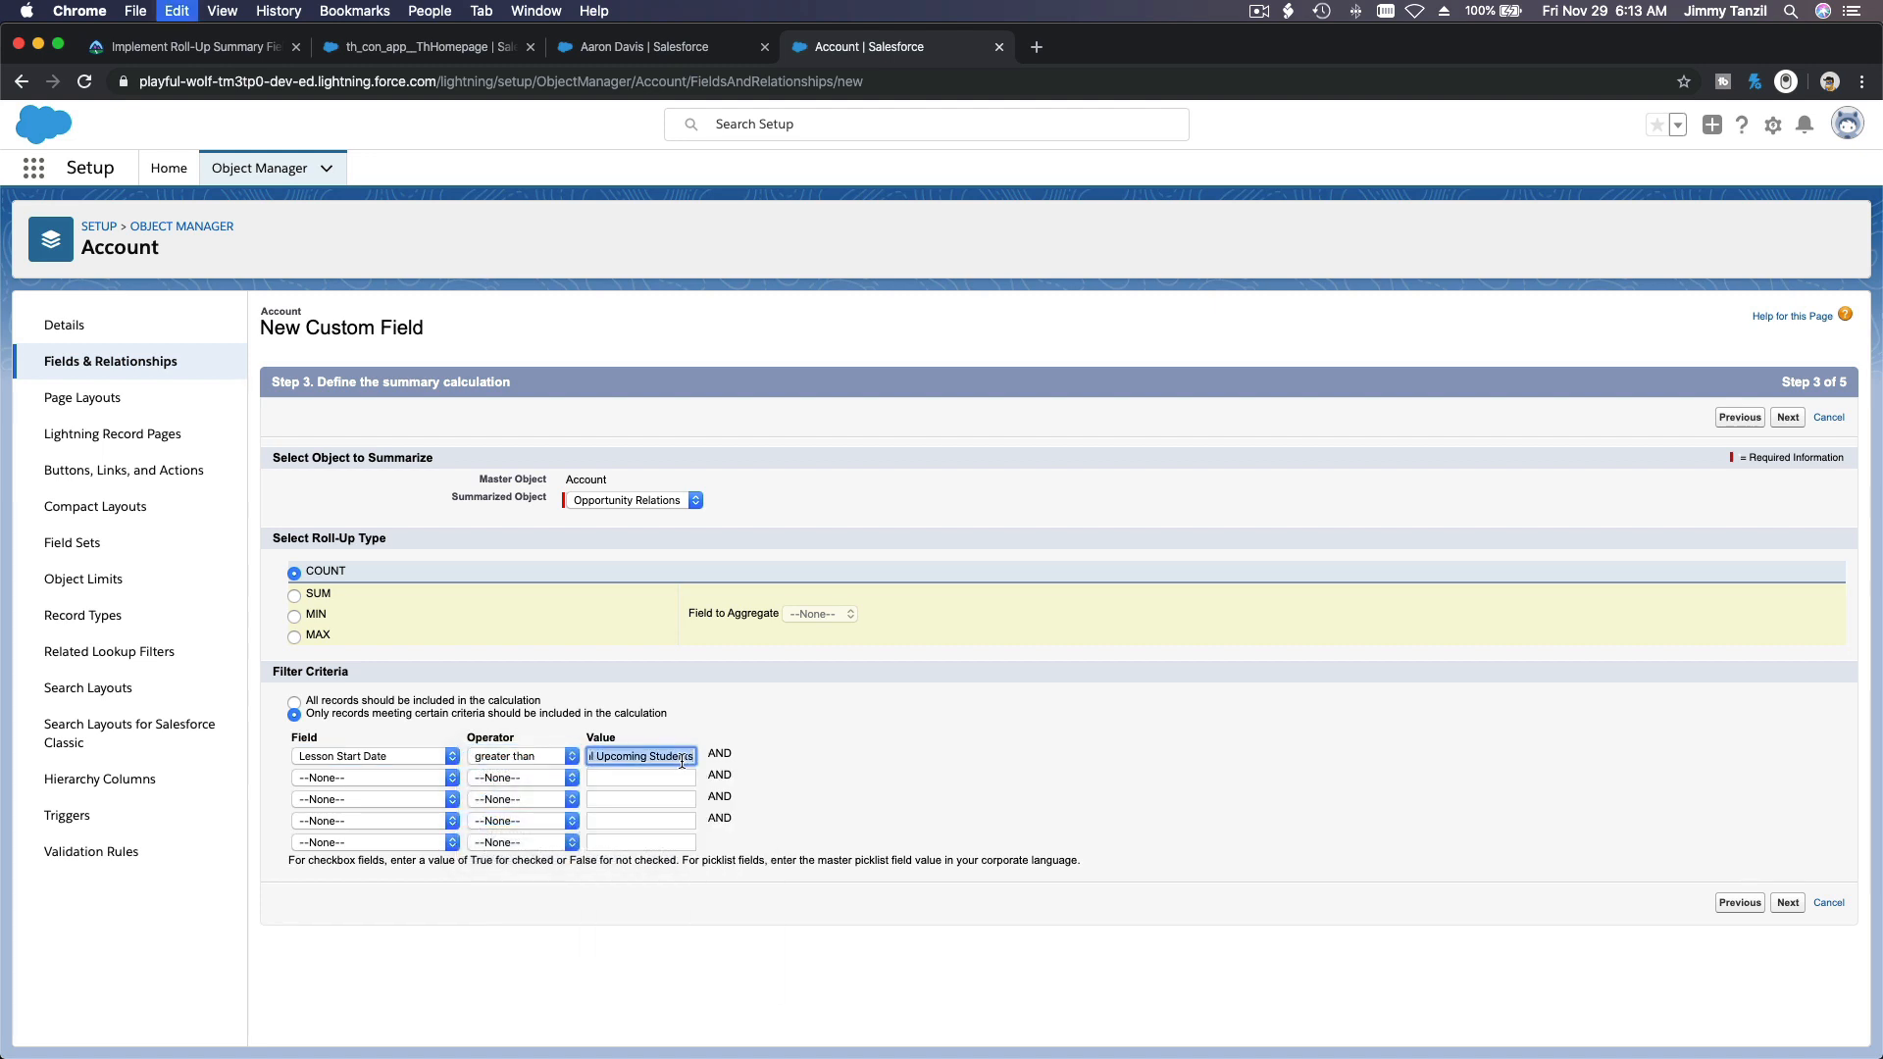
text(2019-11-29)
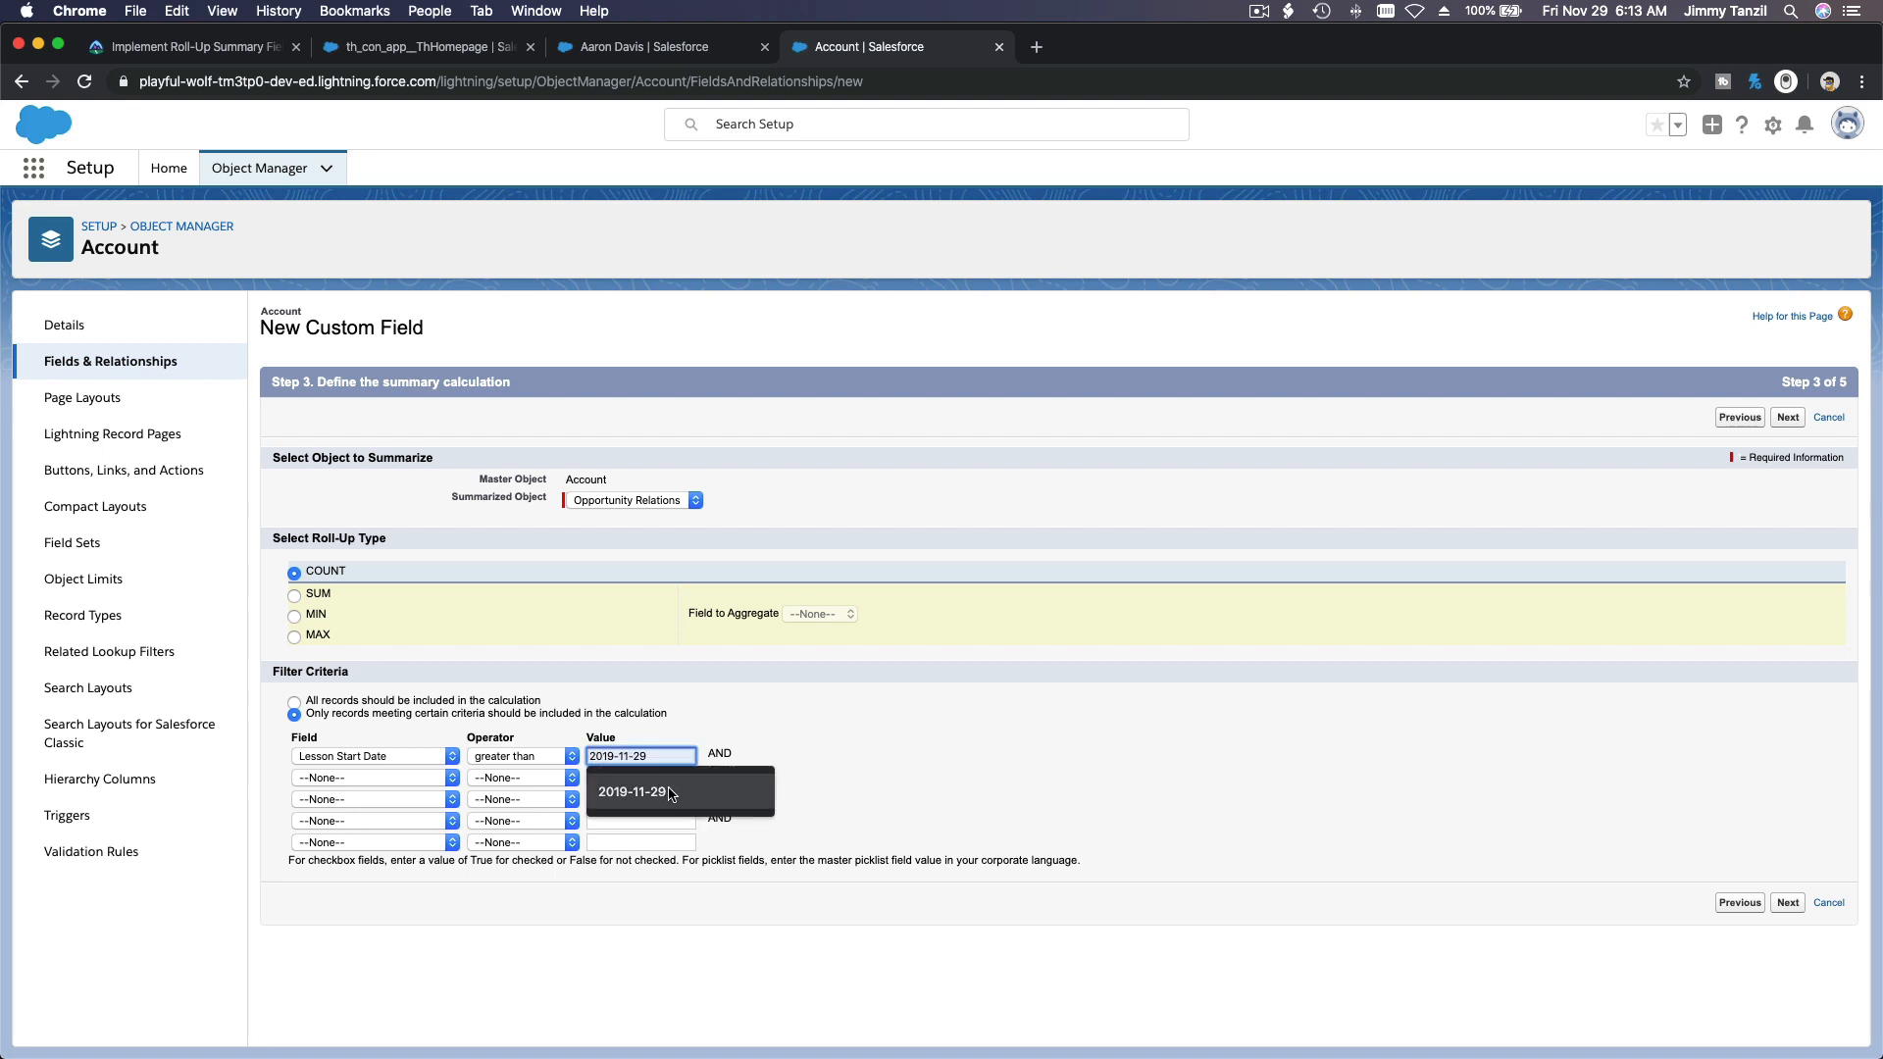
click(672, 791)
click(908, 728)
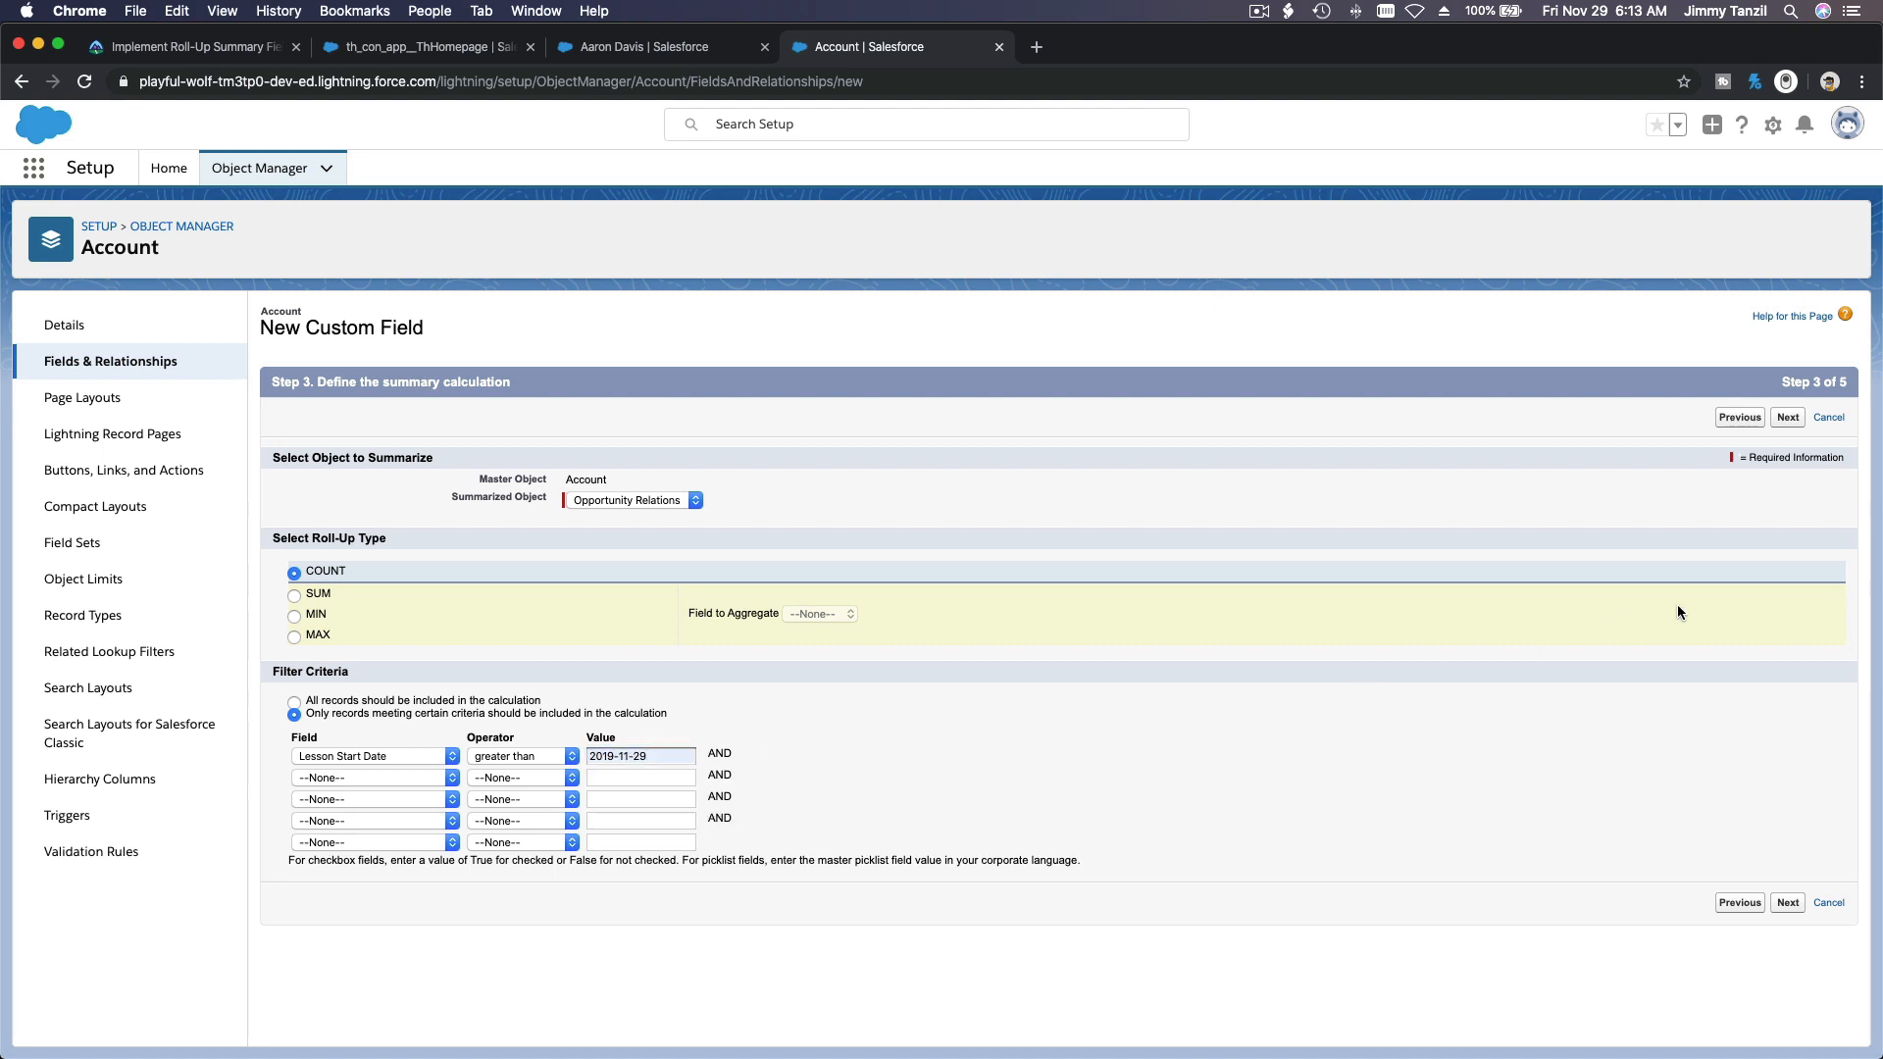
Step: Make Total Upcoming Students visible to all profiles and save it with all page layouts included
click(1788, 420)
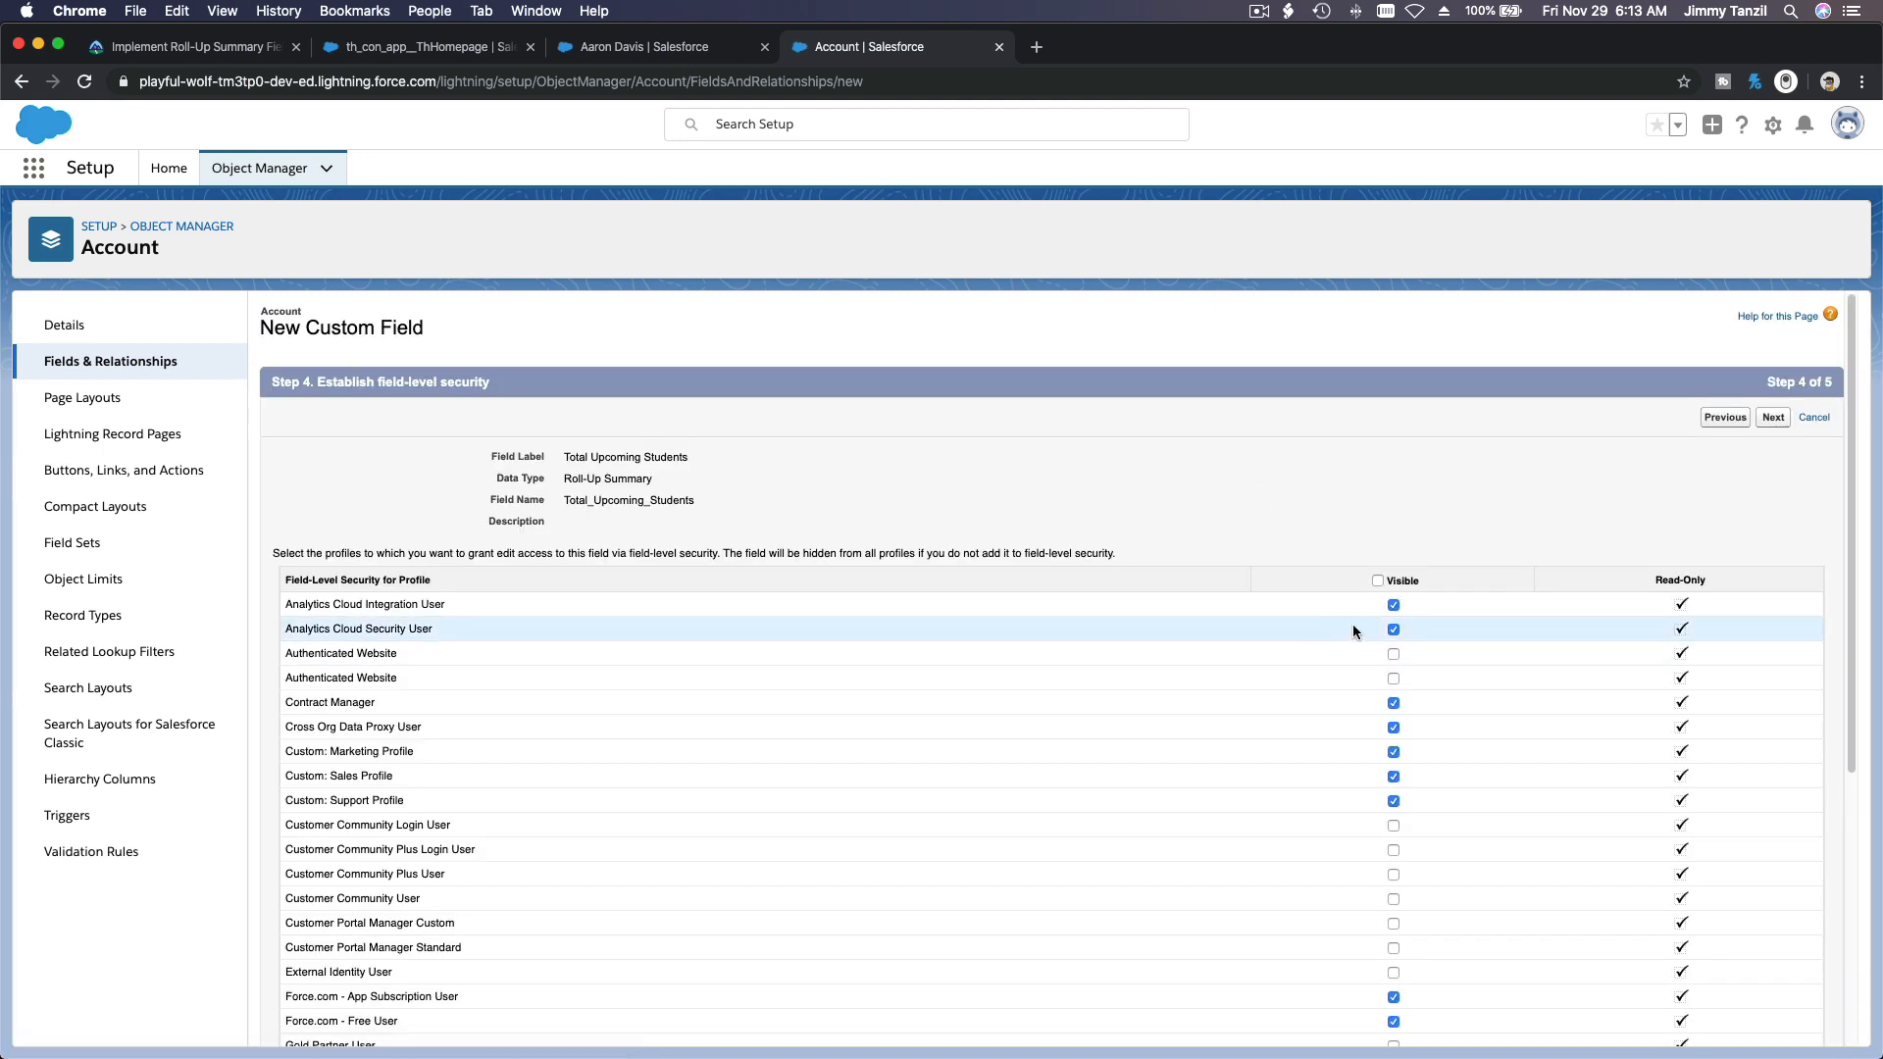
click(1378, 581)
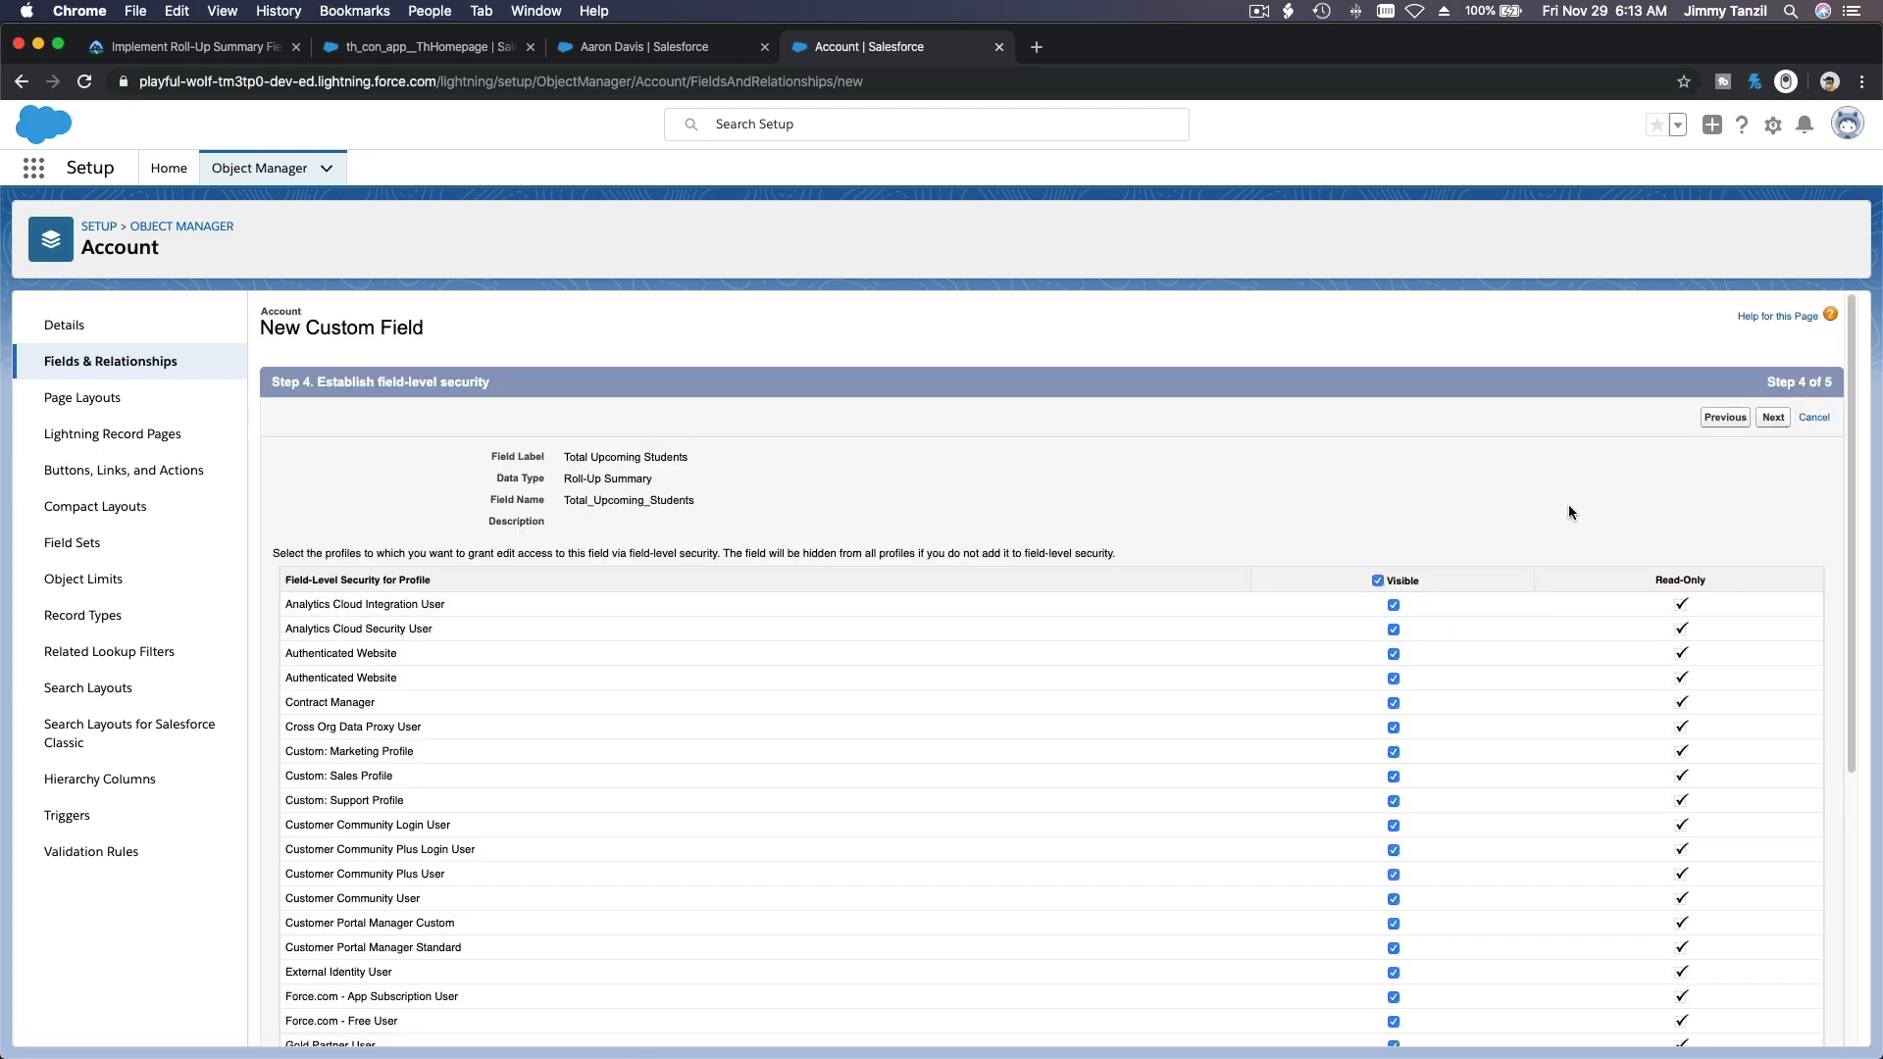
click(1770, 422)
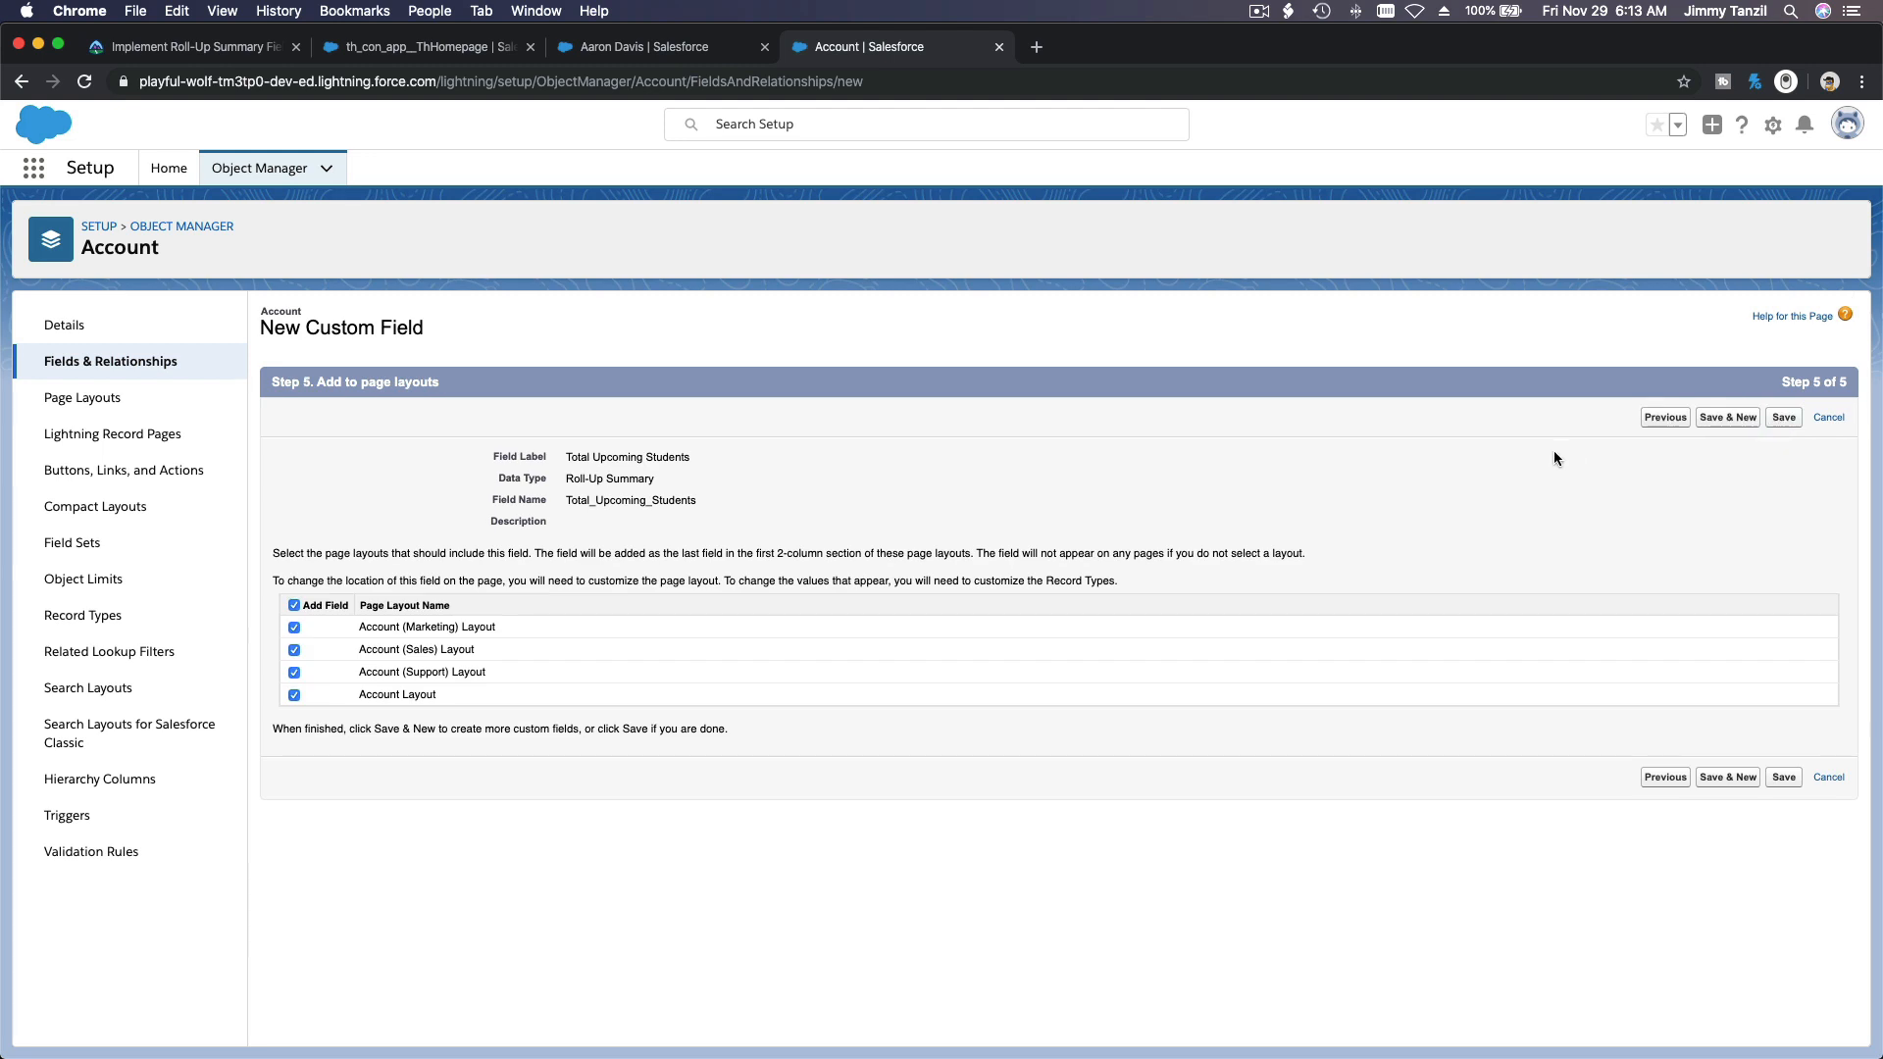
click(1783, 418)
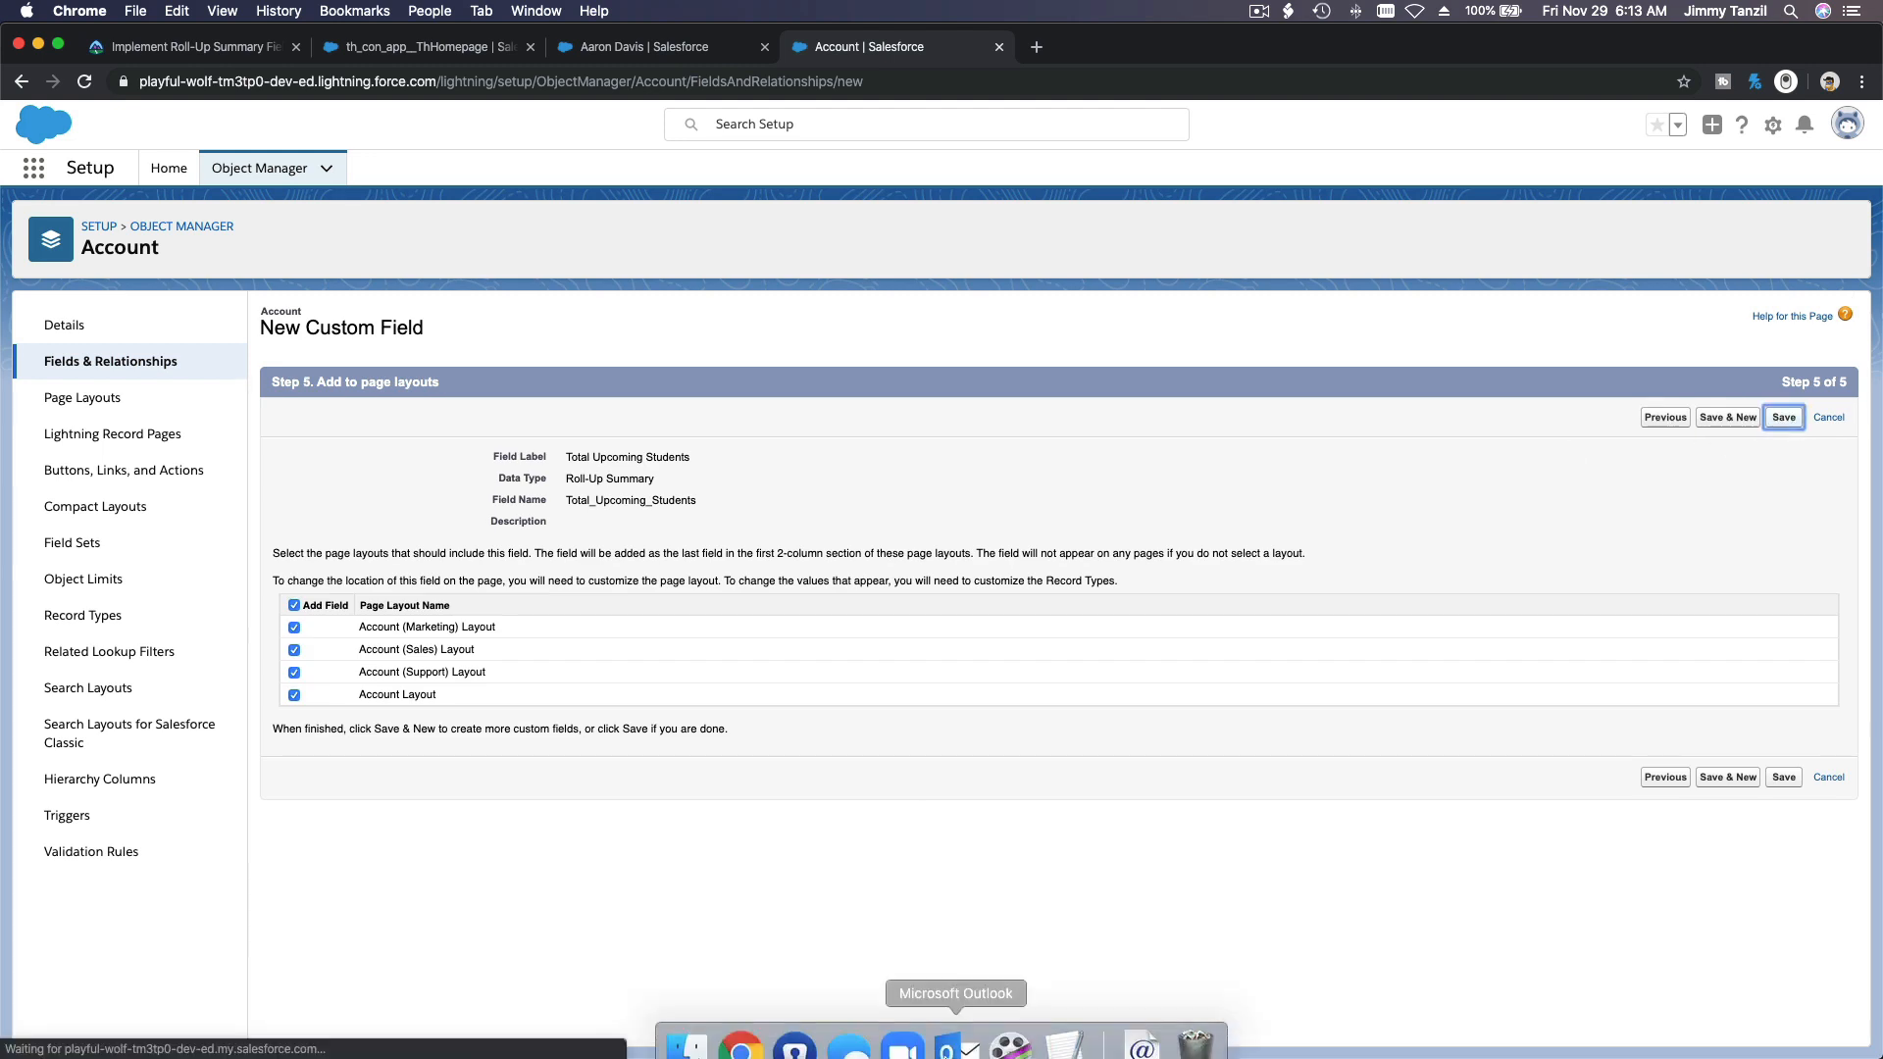
Step: Copy the field name Total Upcoming hours booked from the Swimming Instructor notes in TextEdit and return to Chrome
click(1064, 1025)
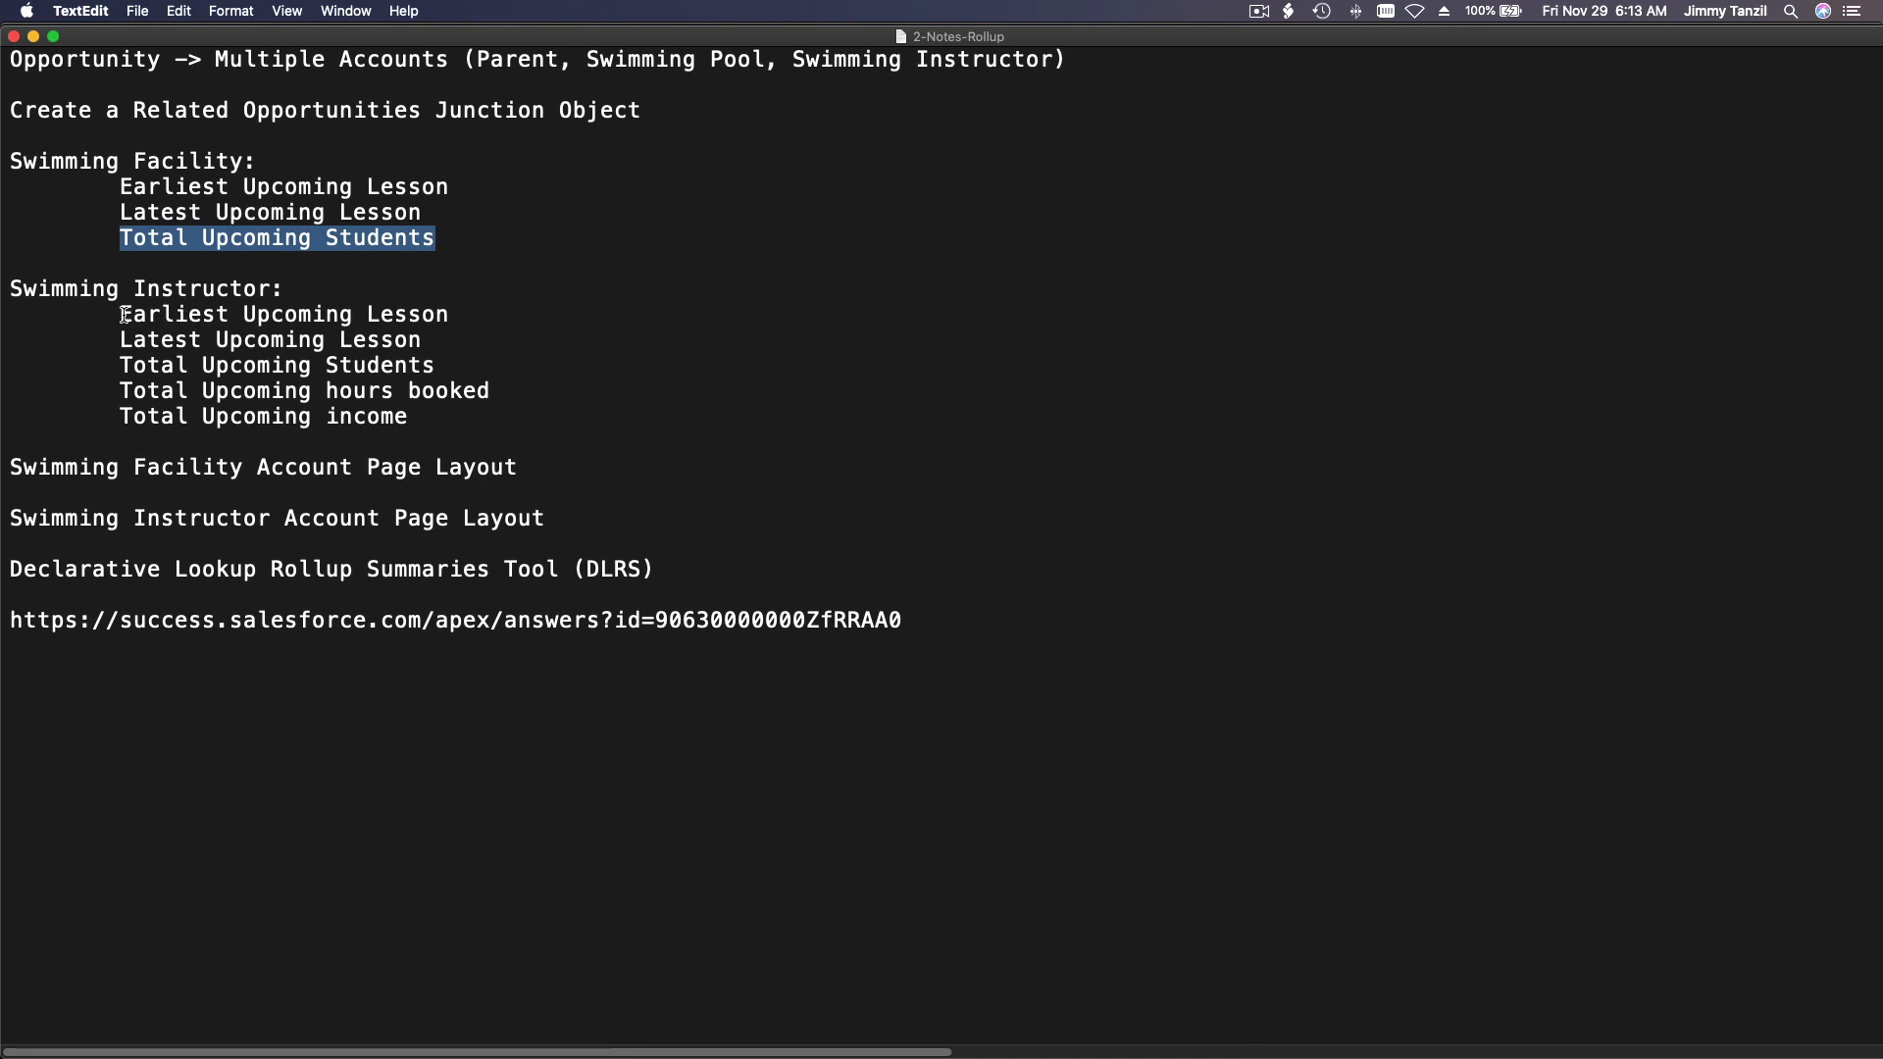
drag(121, 312, 441, 363)
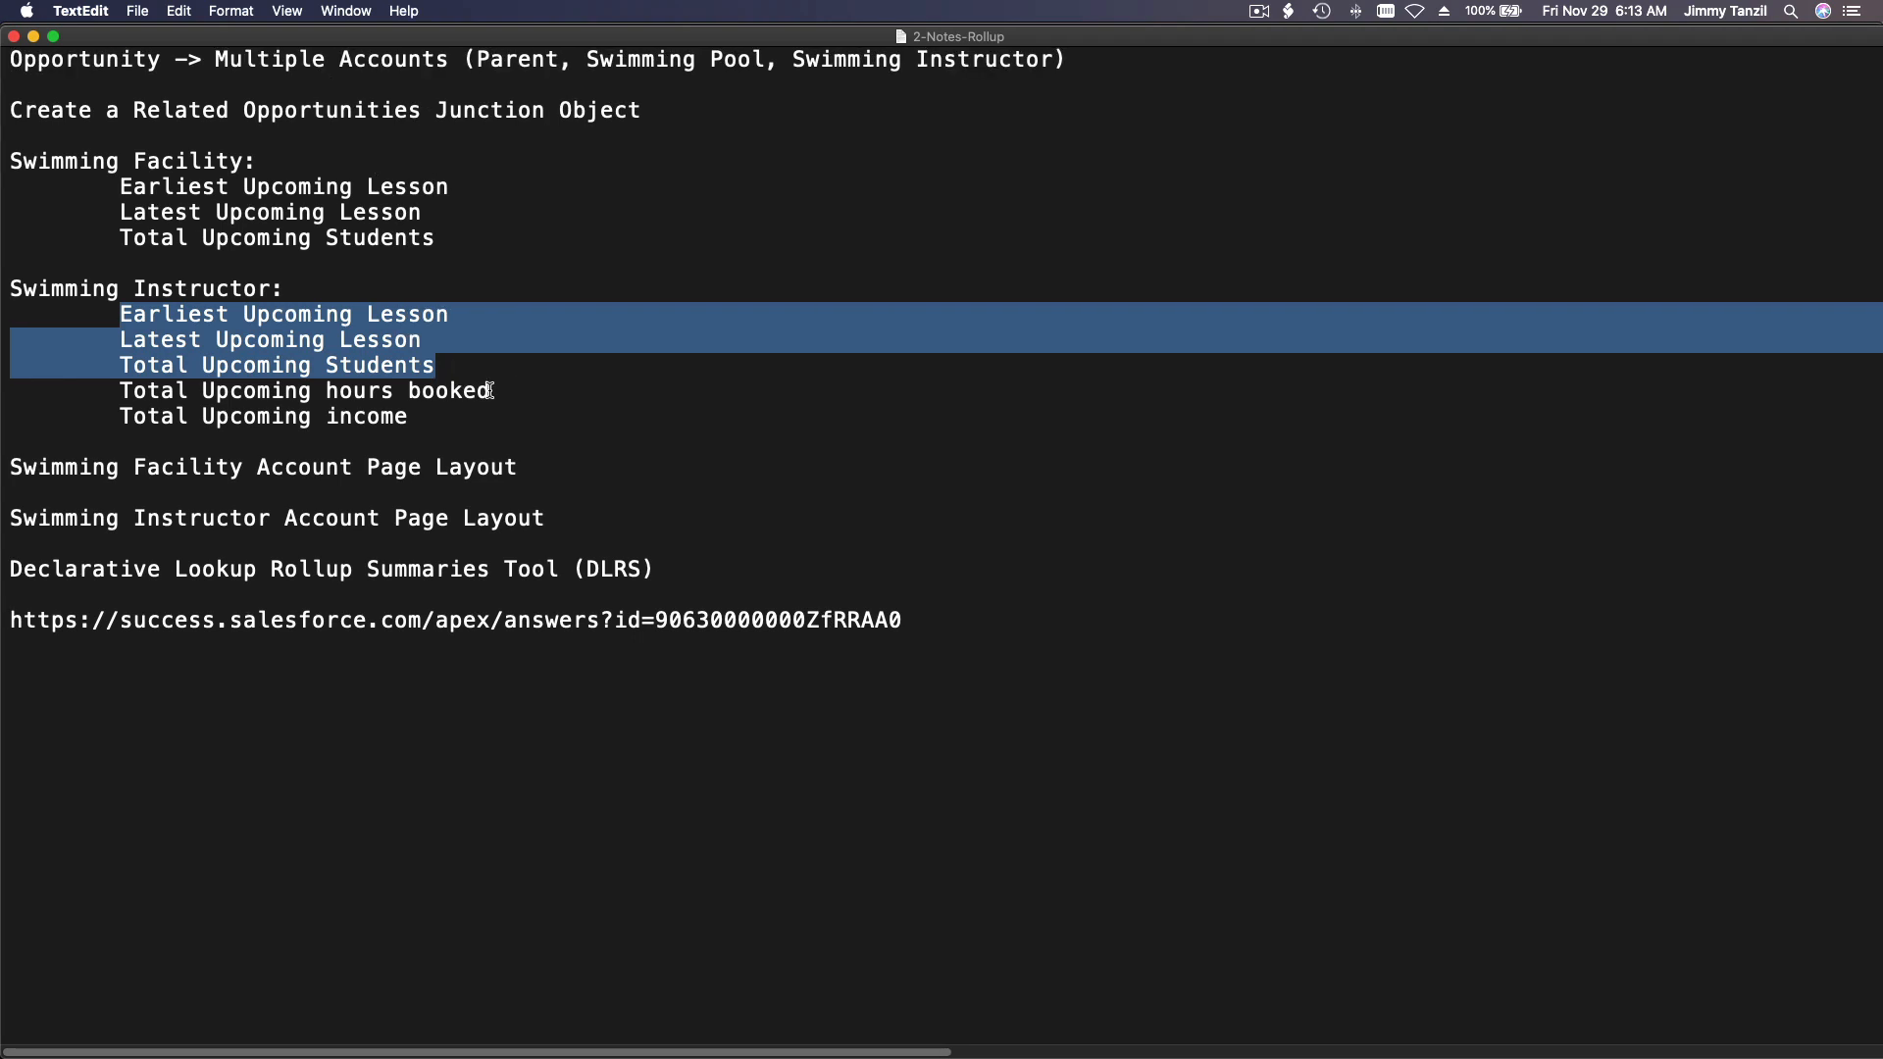
drag(490, 390, 112, 385)
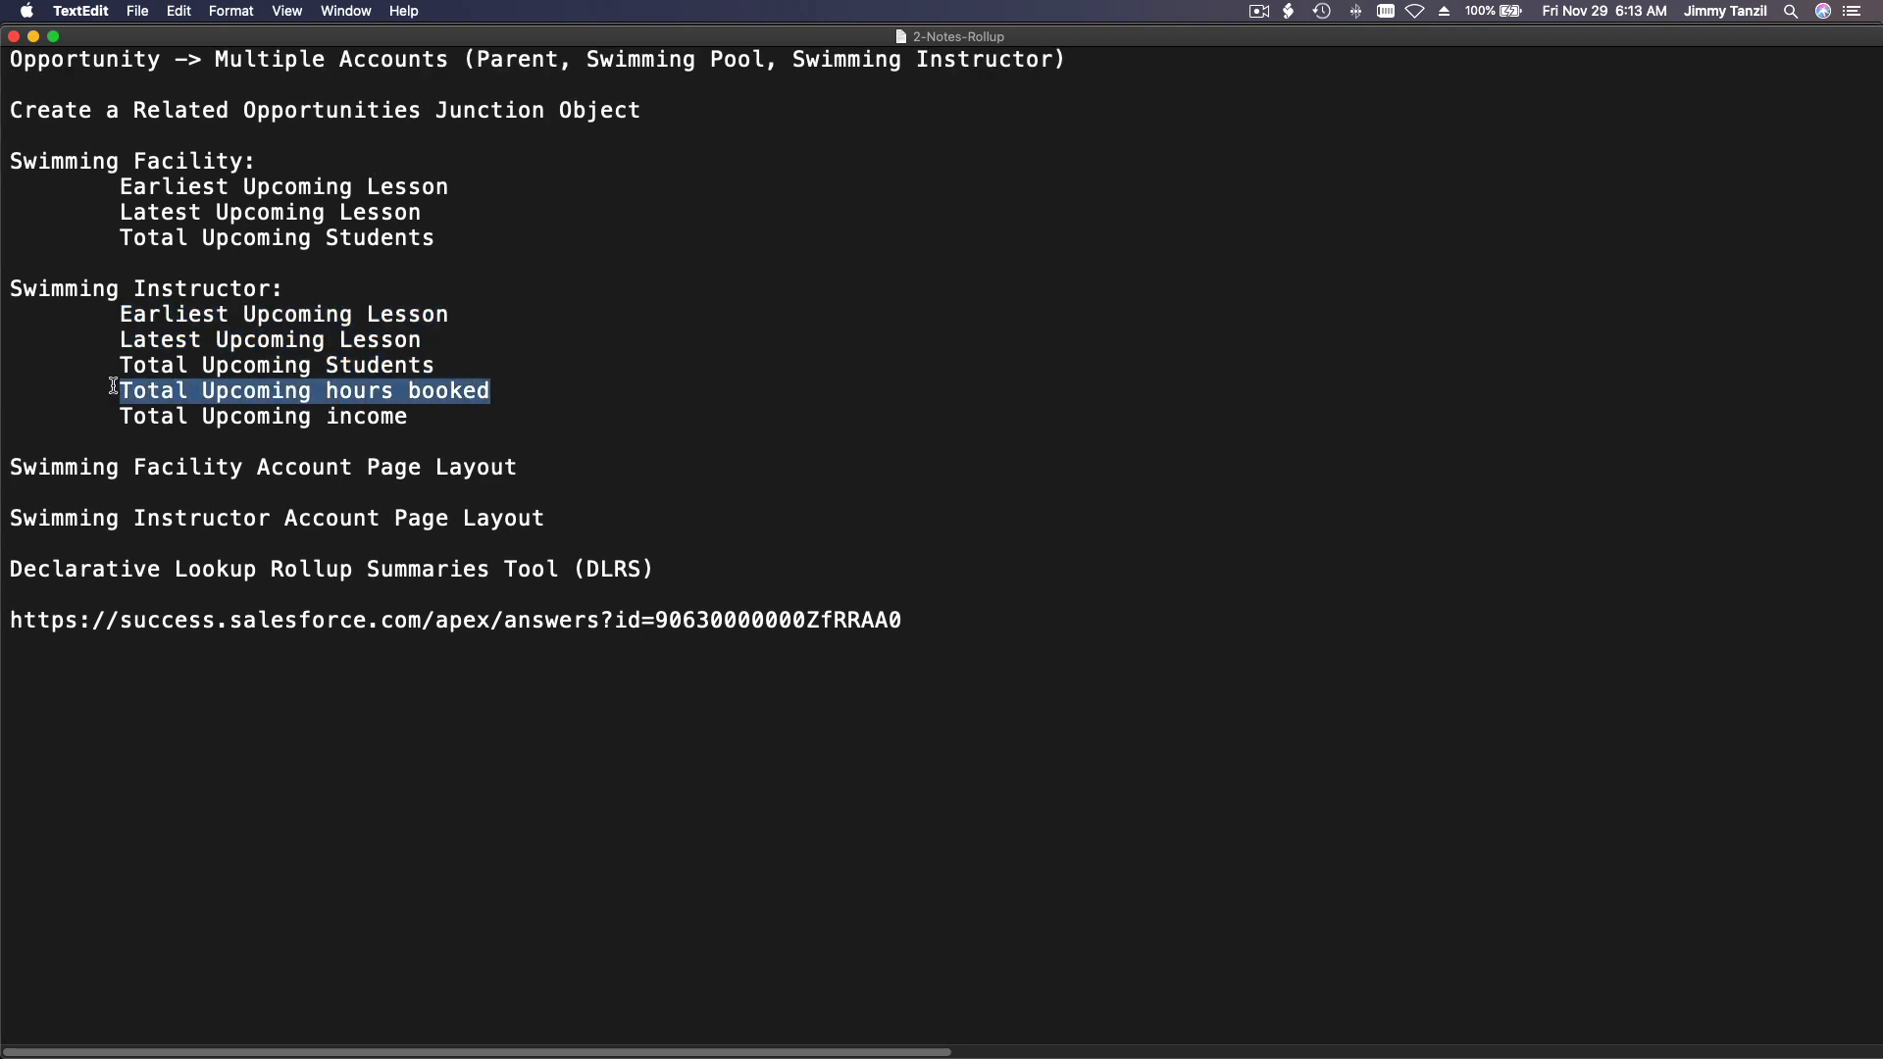
key(super+c)
mouse_move(863, 1054)
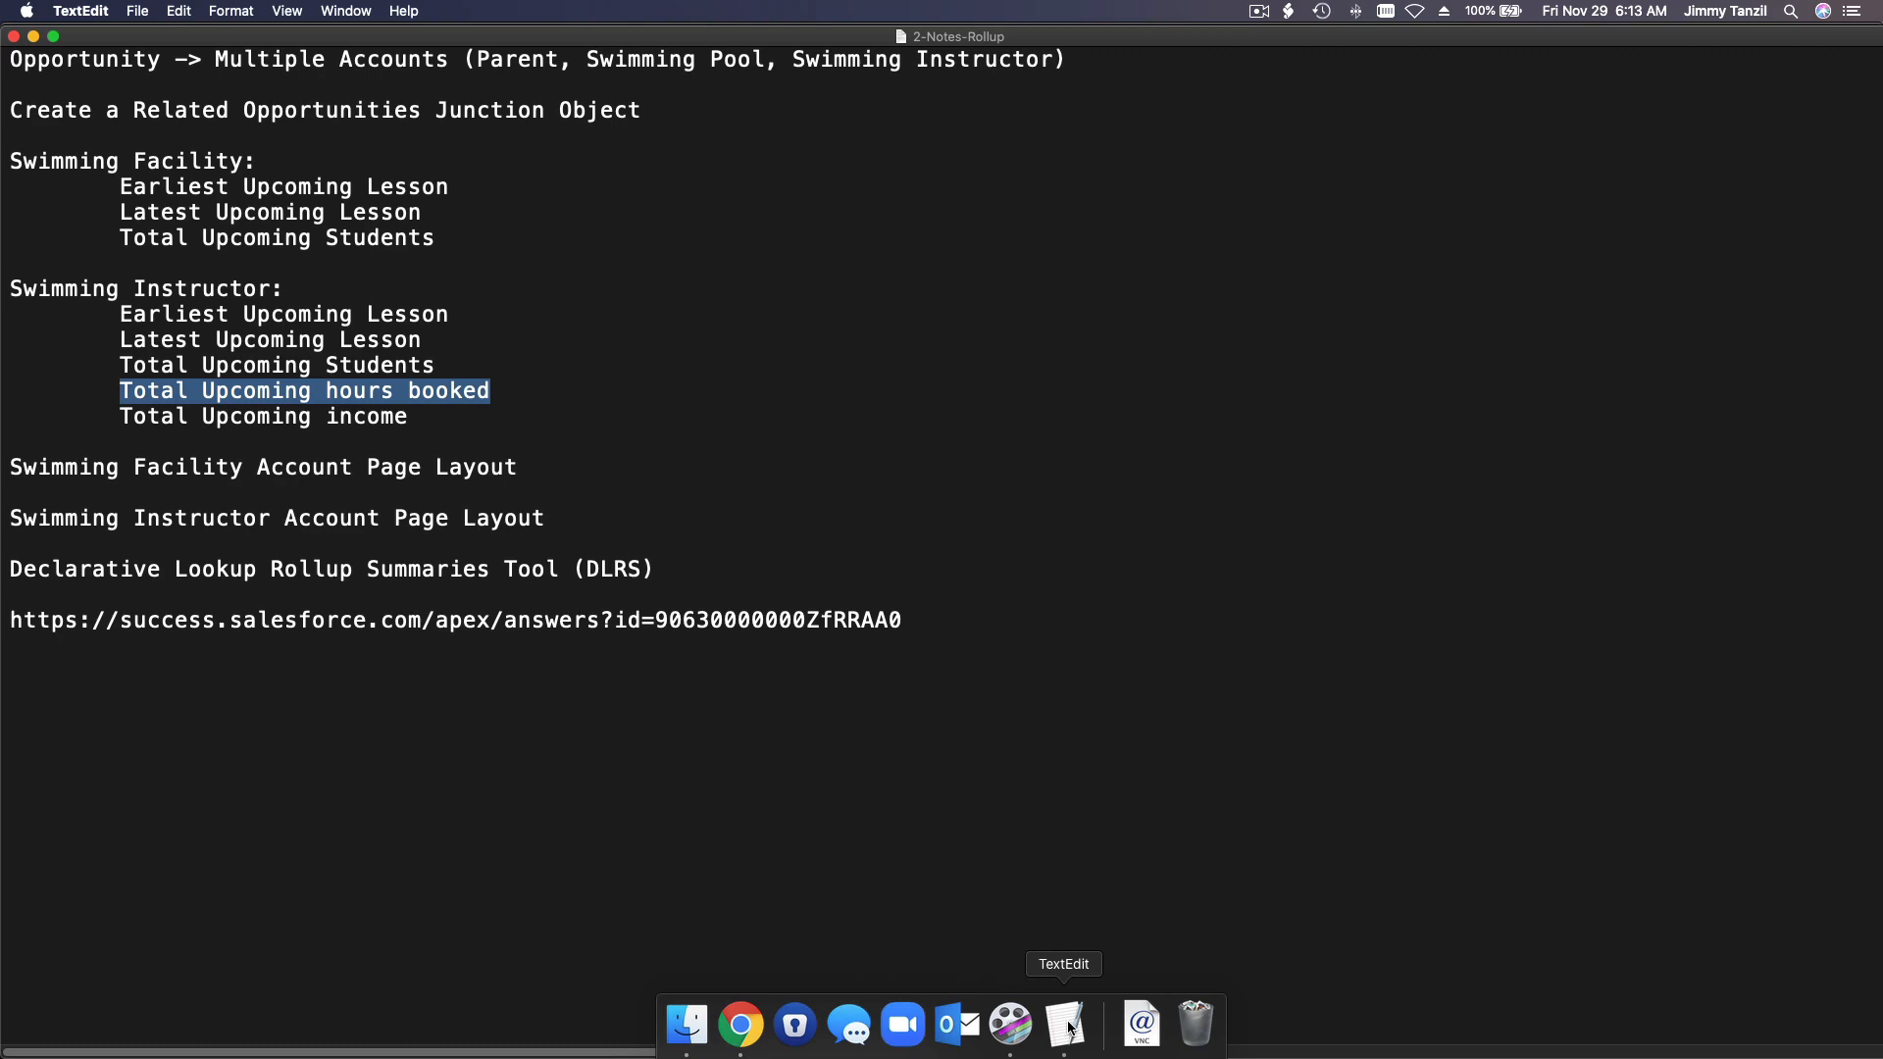
click(741, 1024)
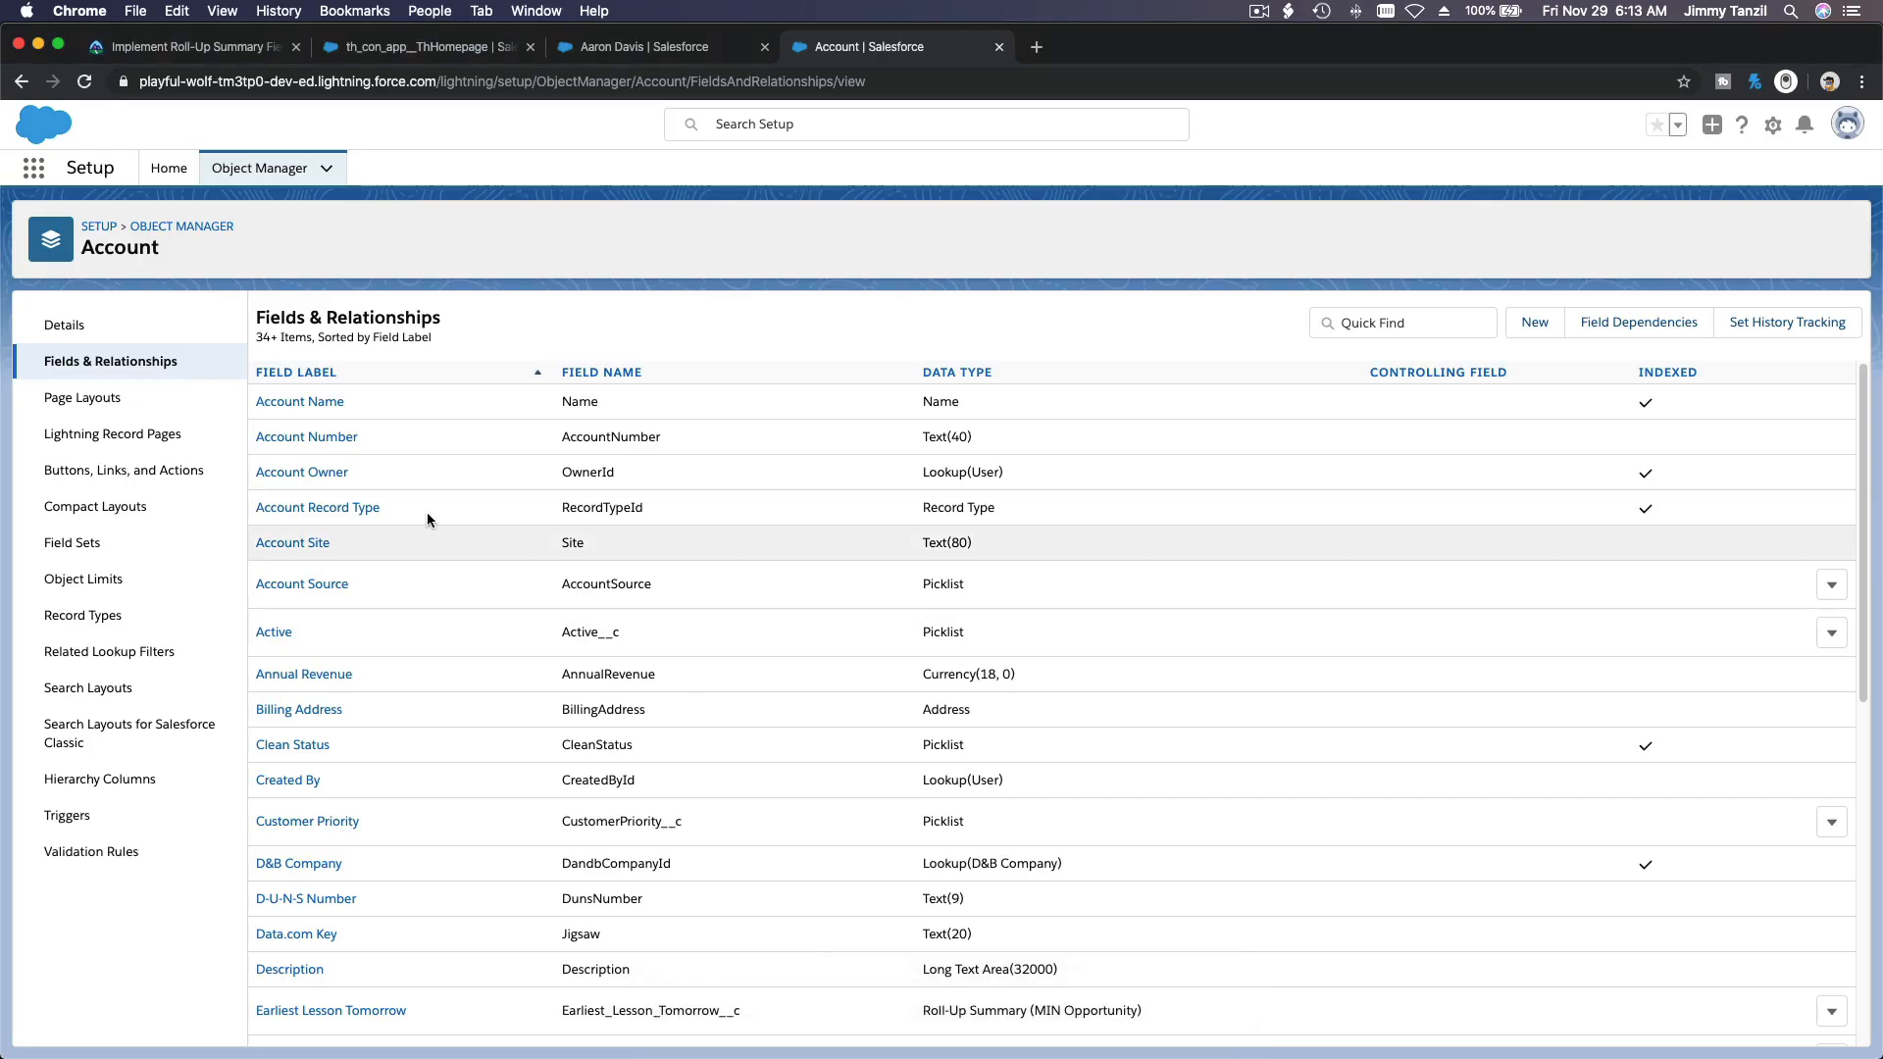
Step: Start a new Account field with the Formula data type and label it Total Upcoming hours booked
click(1534, 324)
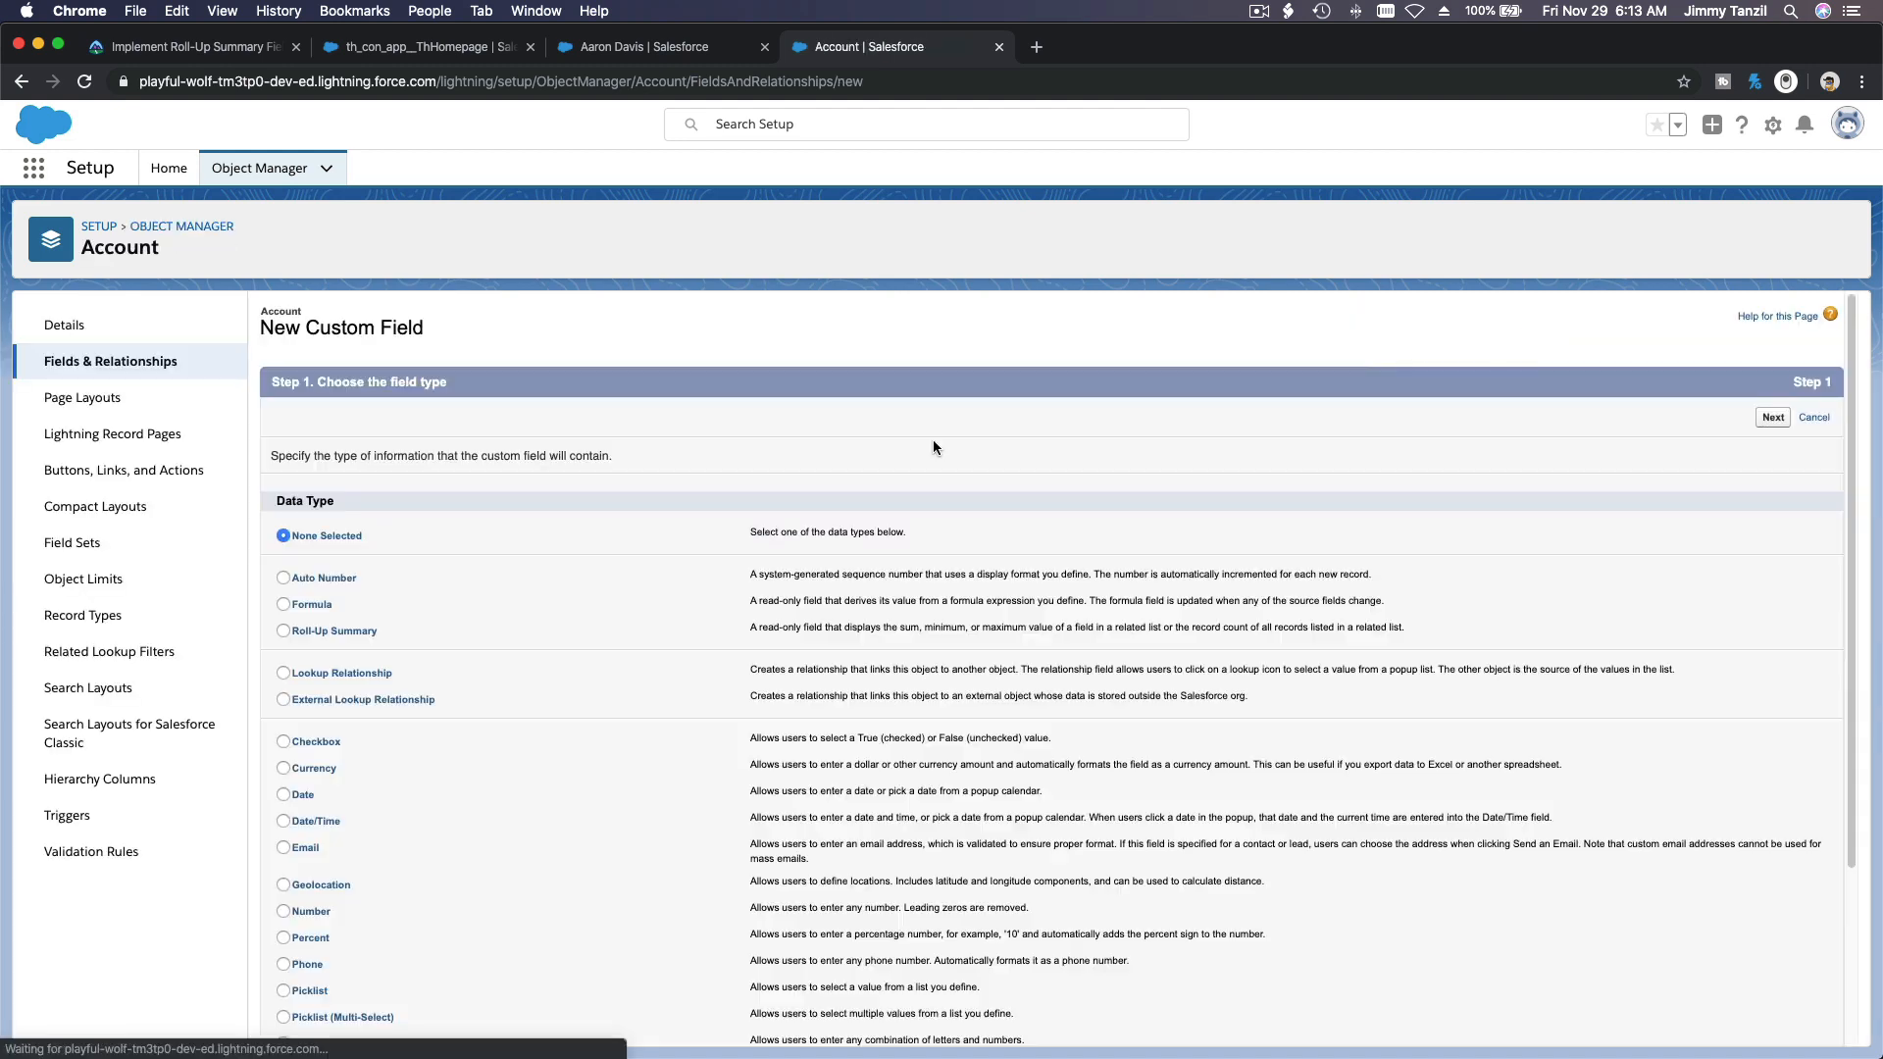
click(312, 608)
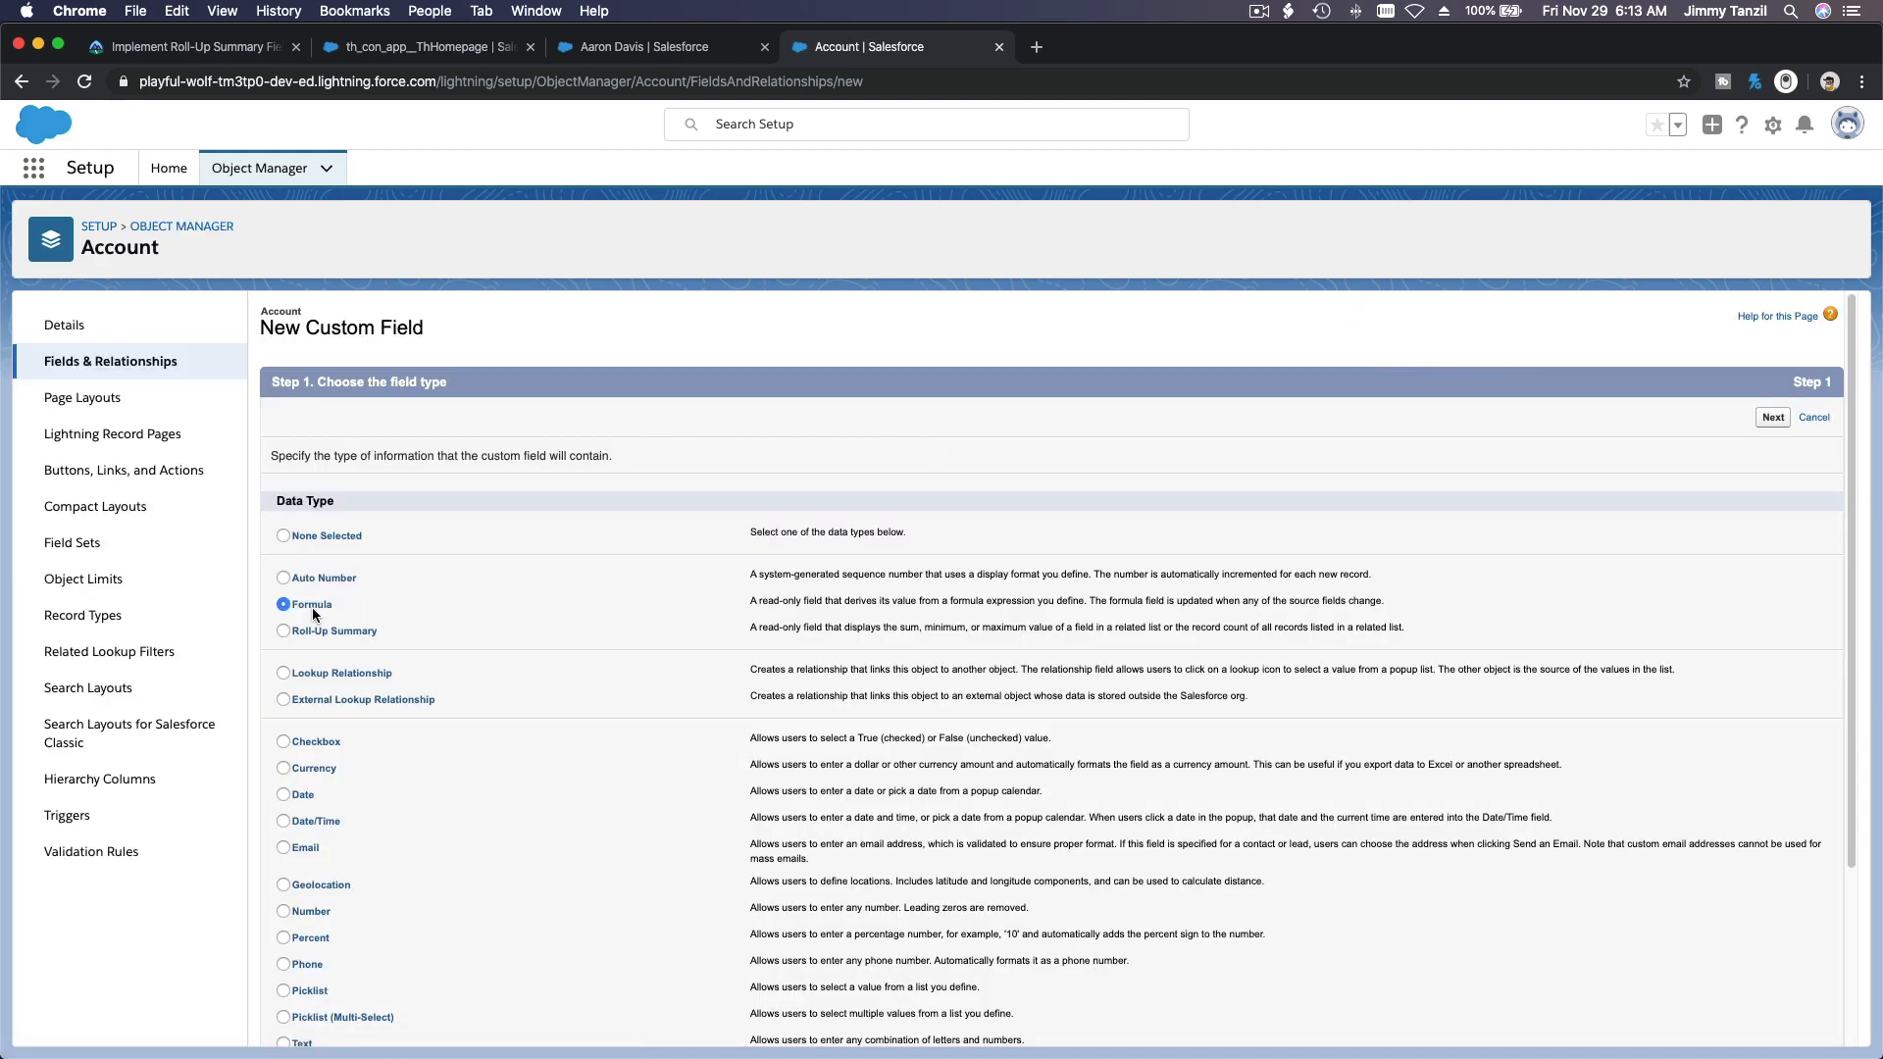
click(1772, 419)
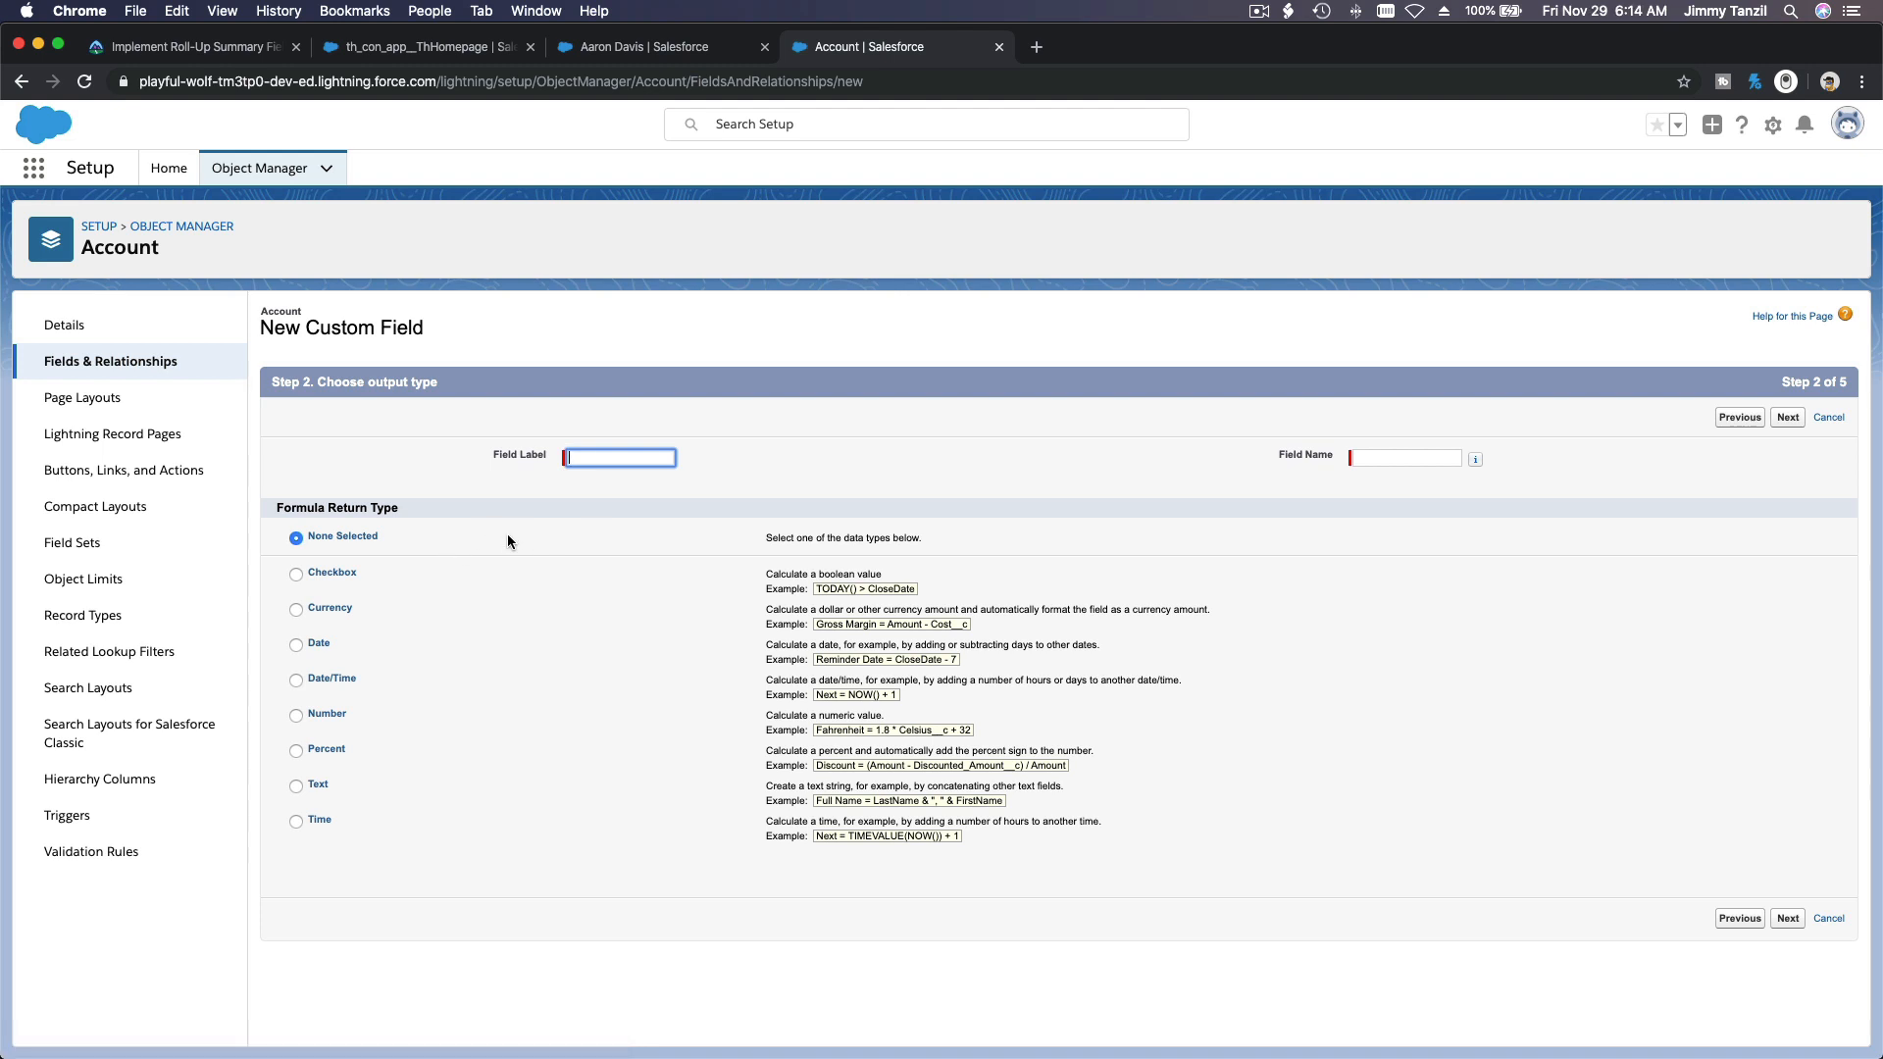
text(Total Upcoming hours booked)
key(Tab)
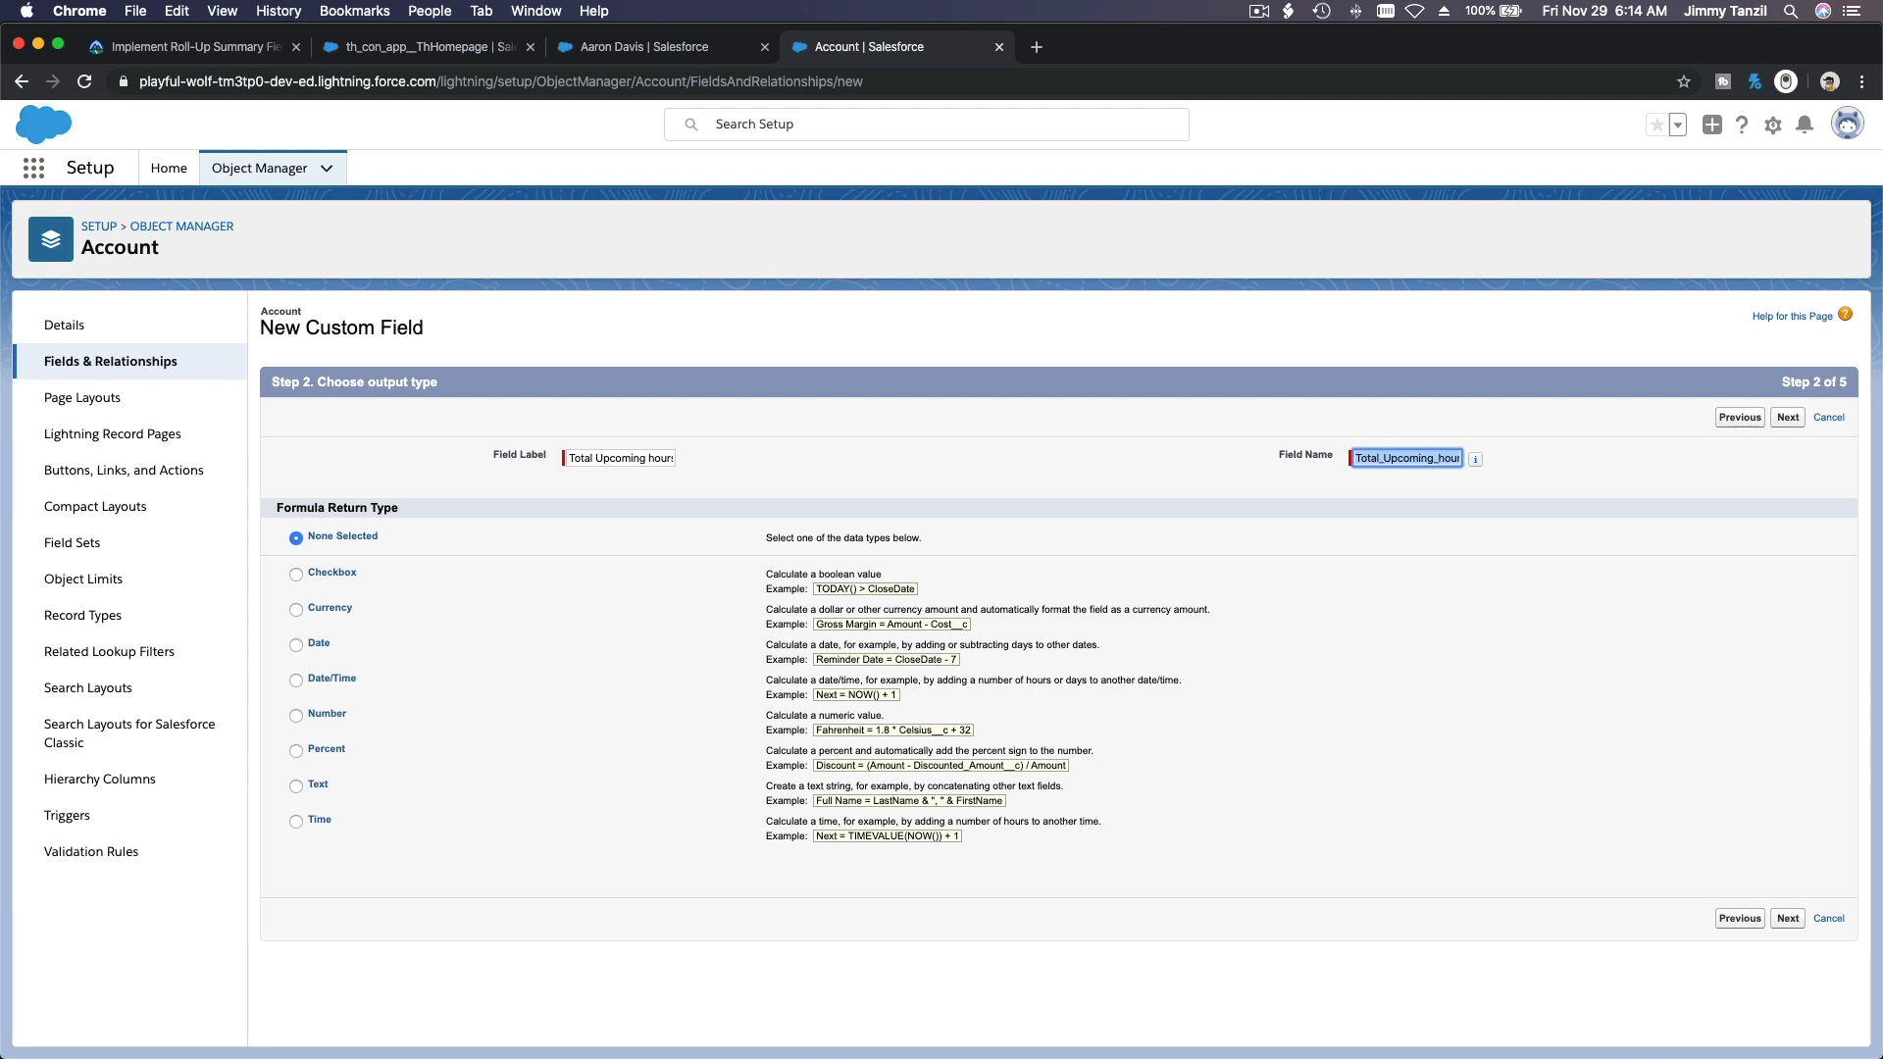
Step: Go back to change the new field's data type to Roll-Up Summary, keep its label, and continue to the summary calculation
click(1737, 417)
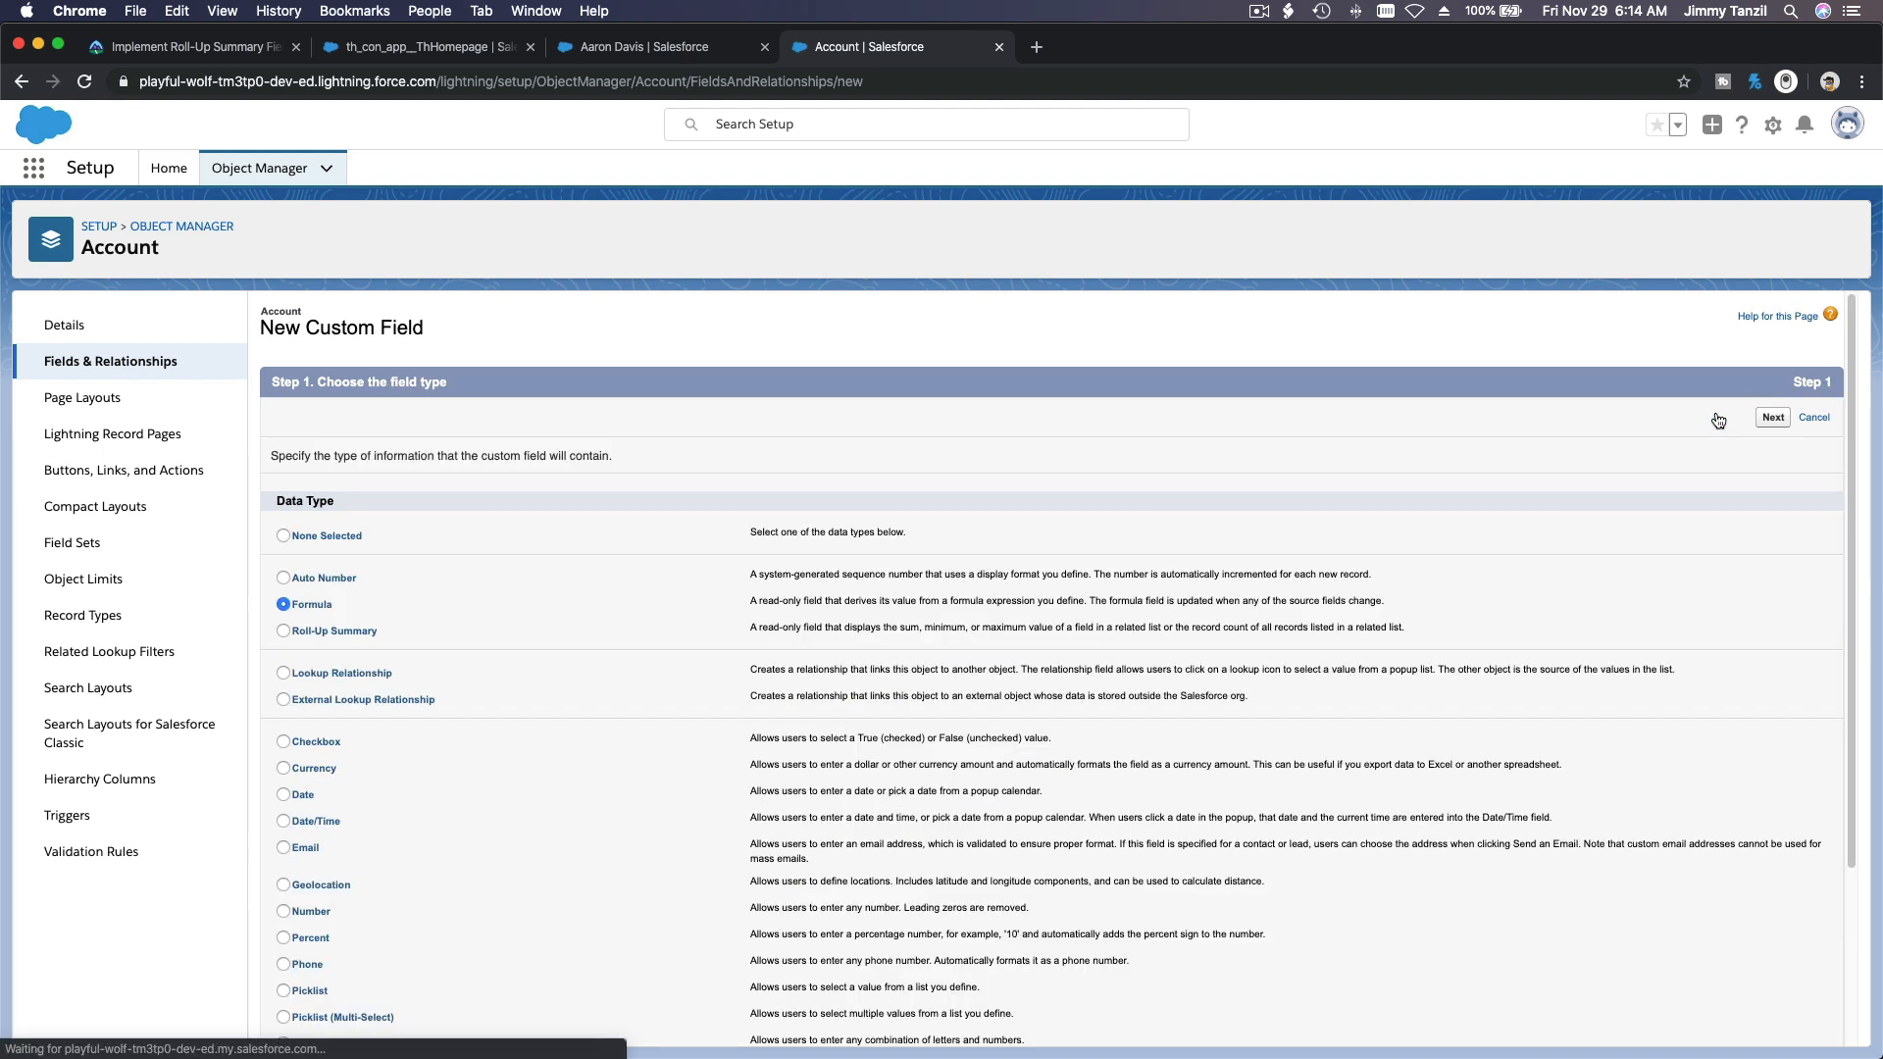
click(350, 635)
click(1772, 416)
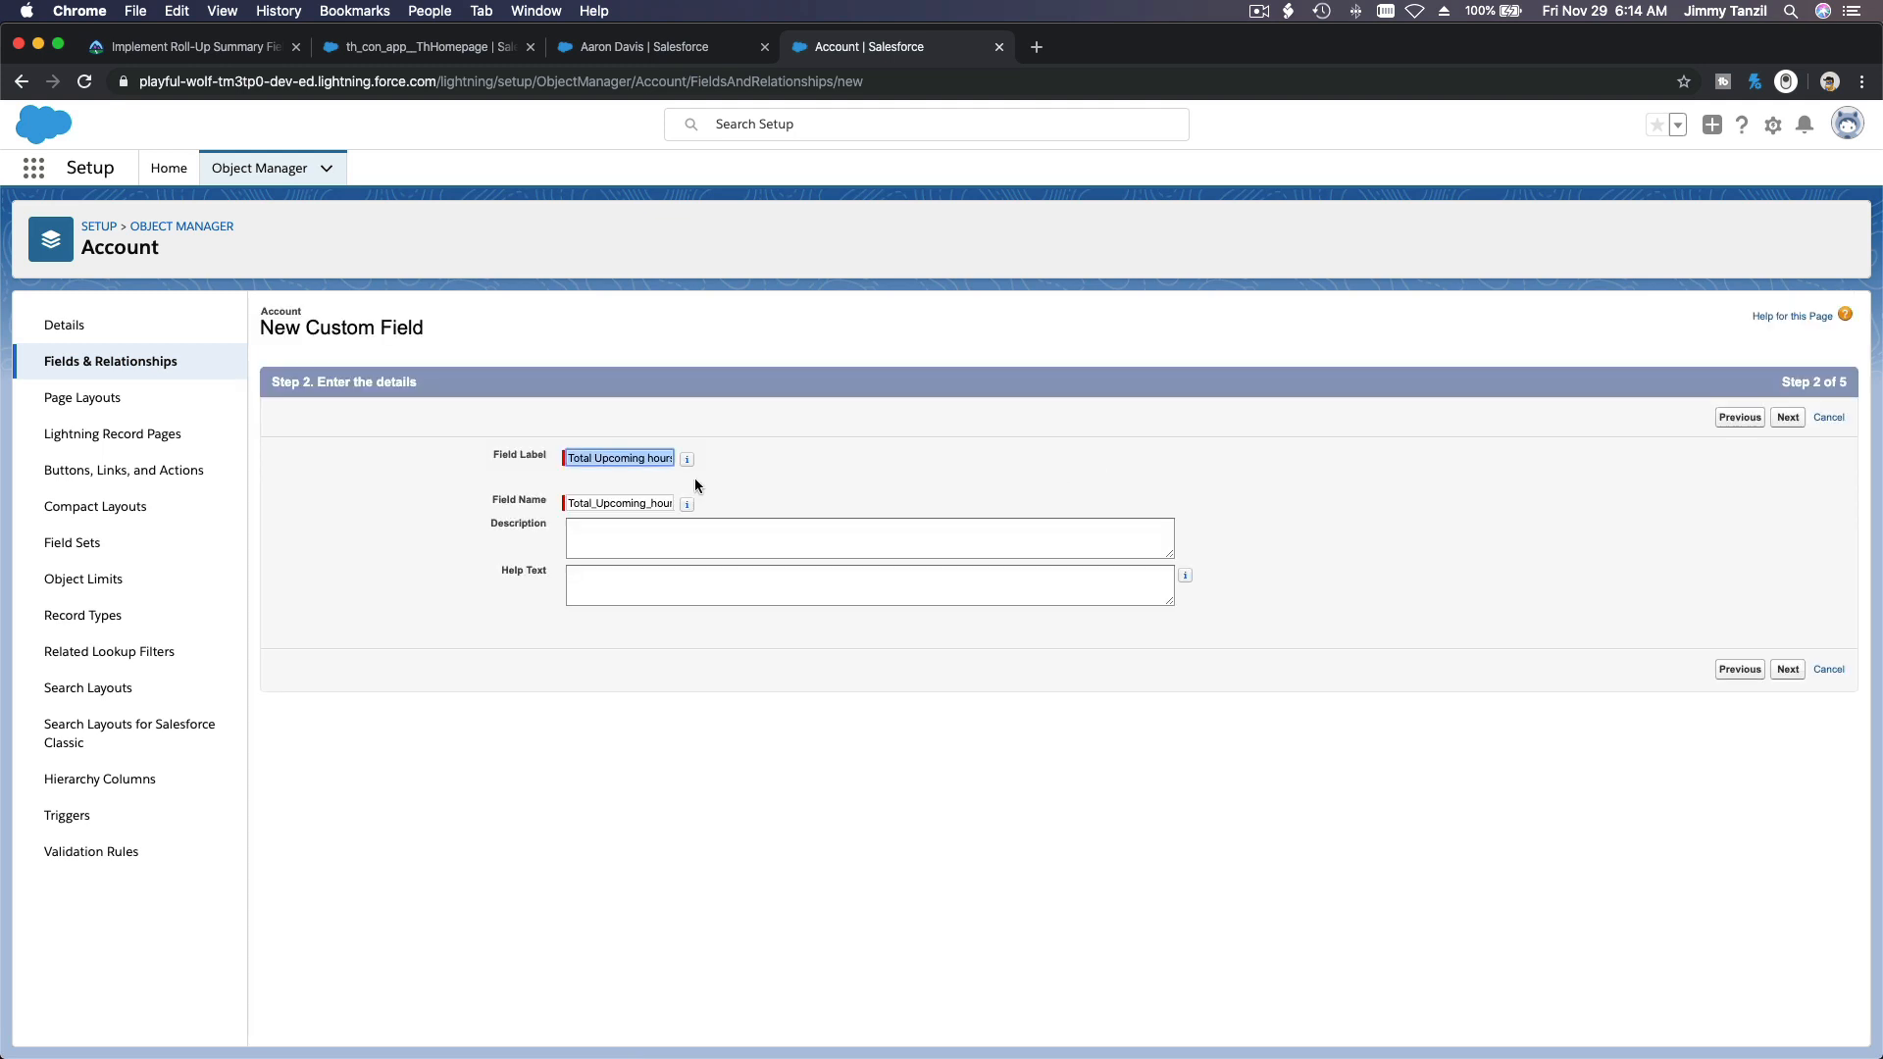
click(1784, 418)
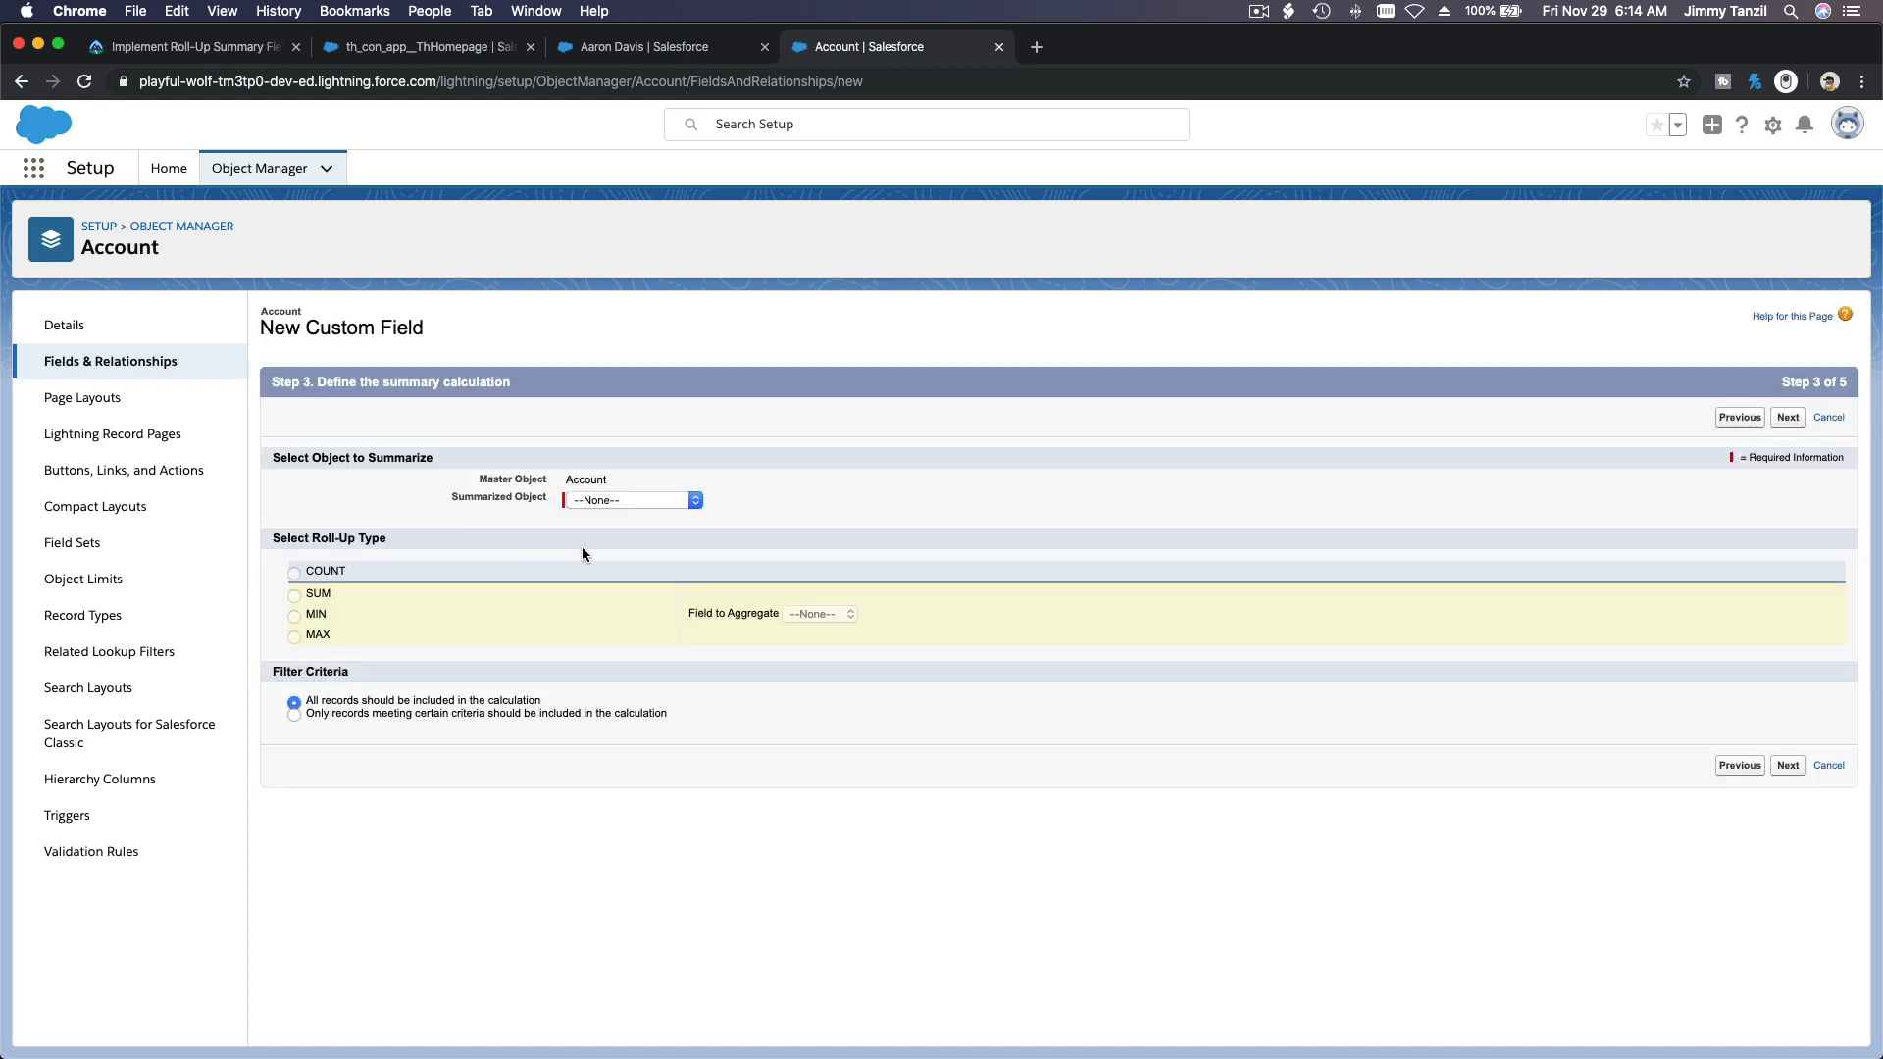
Step: Summarize Opportunity Relations with the SUM roll-up type, aggregating the Total Hours field
click(614, 504)
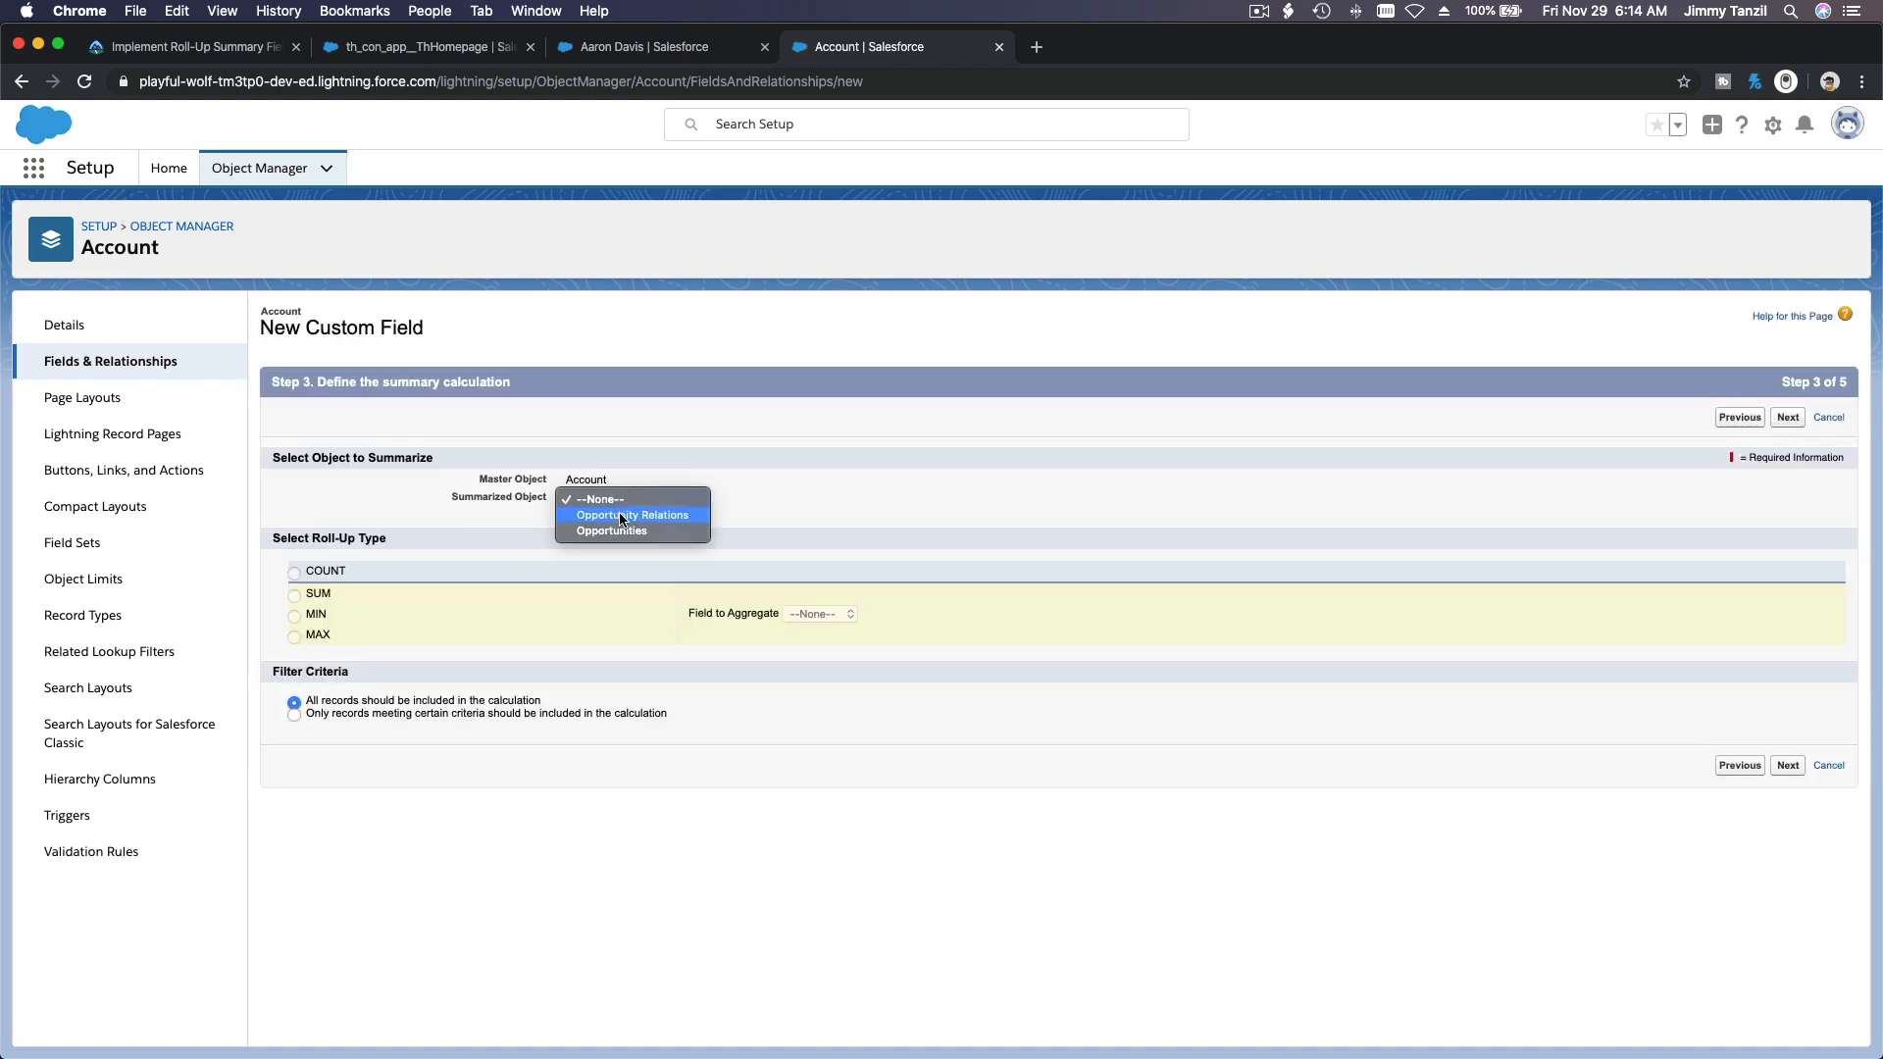
key(Escape)
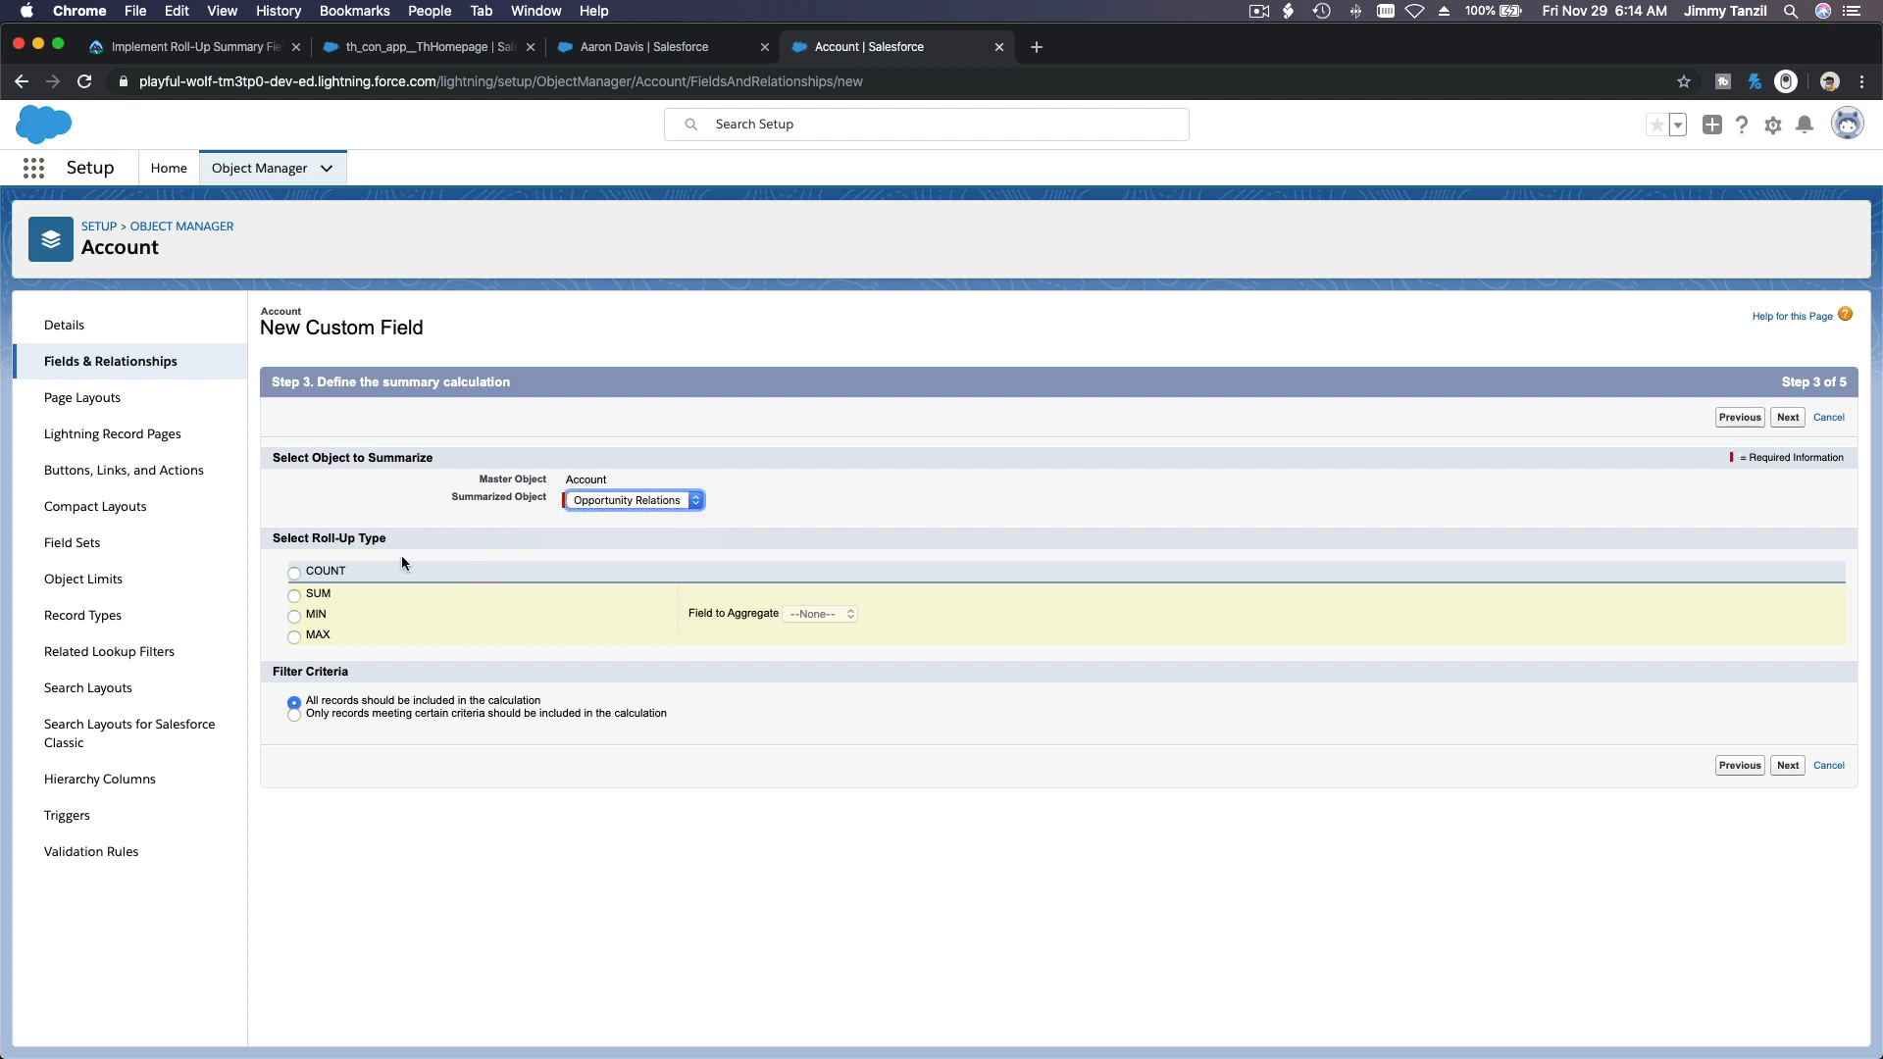
click(319, 600)
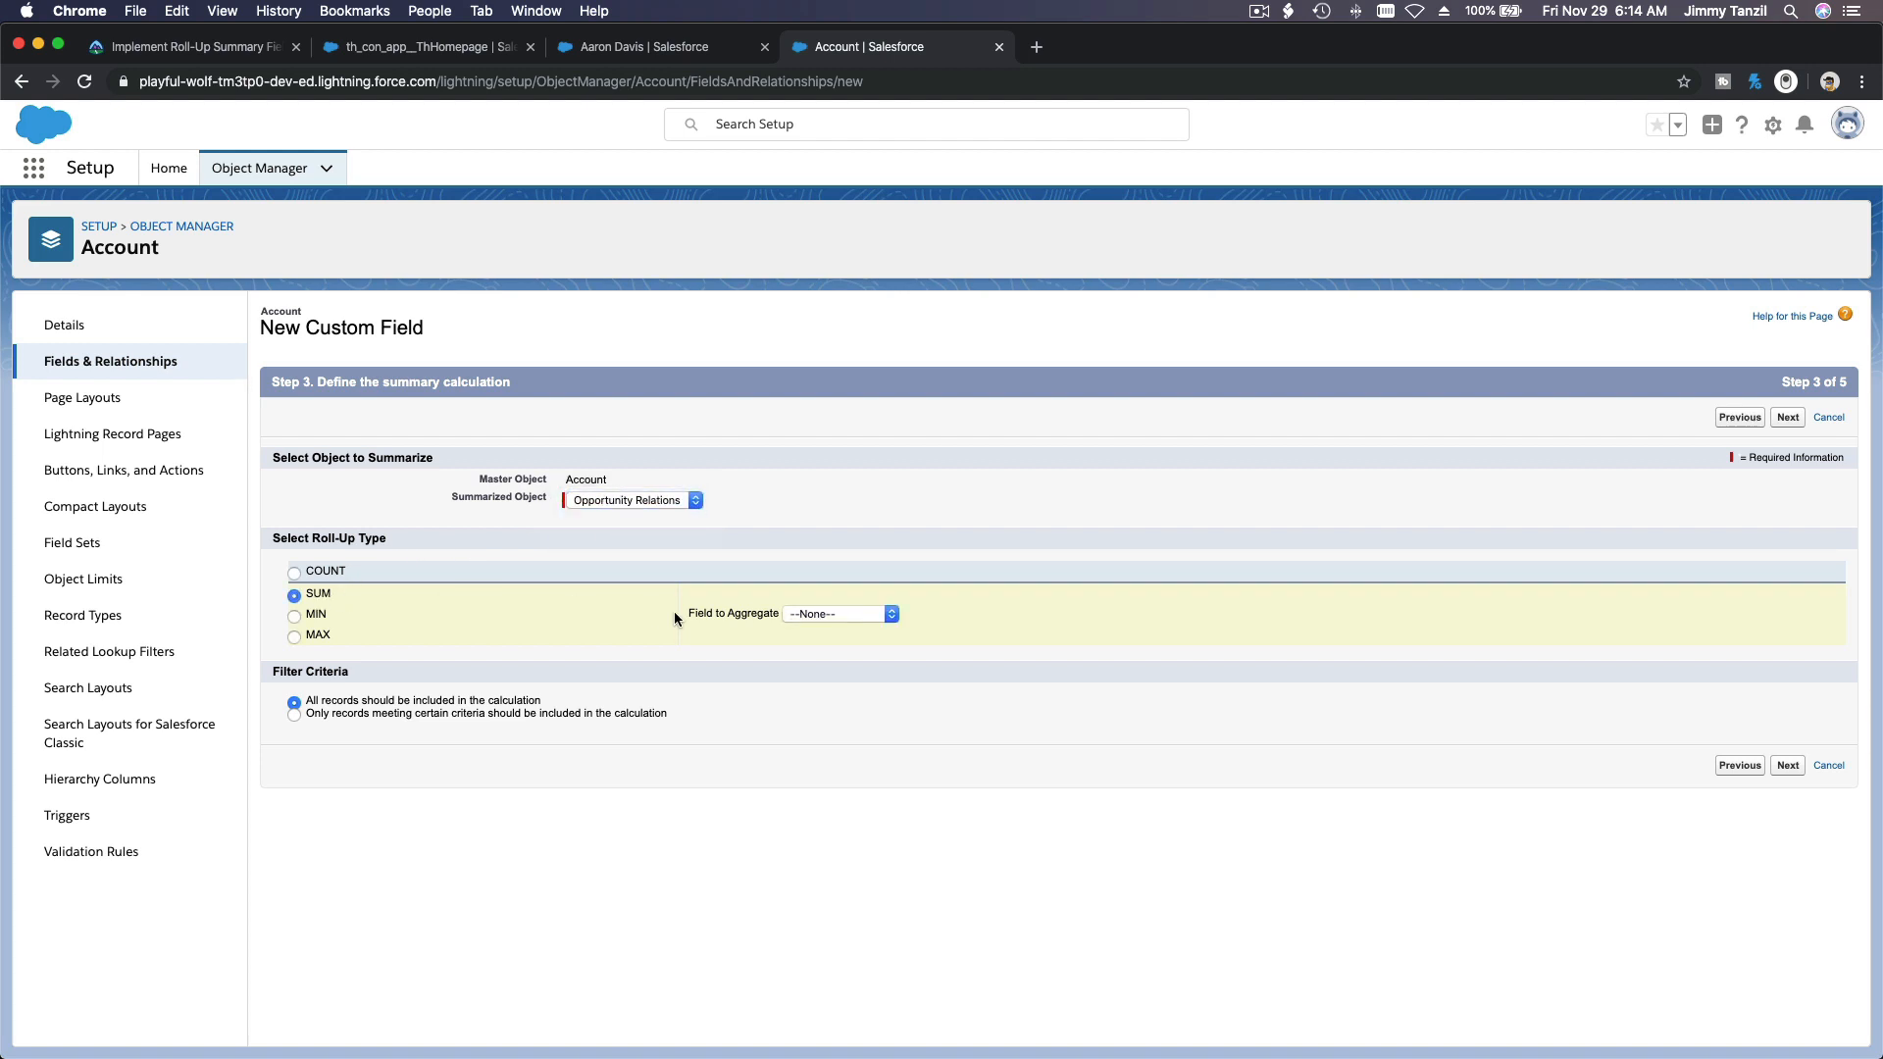
click(880, 616)
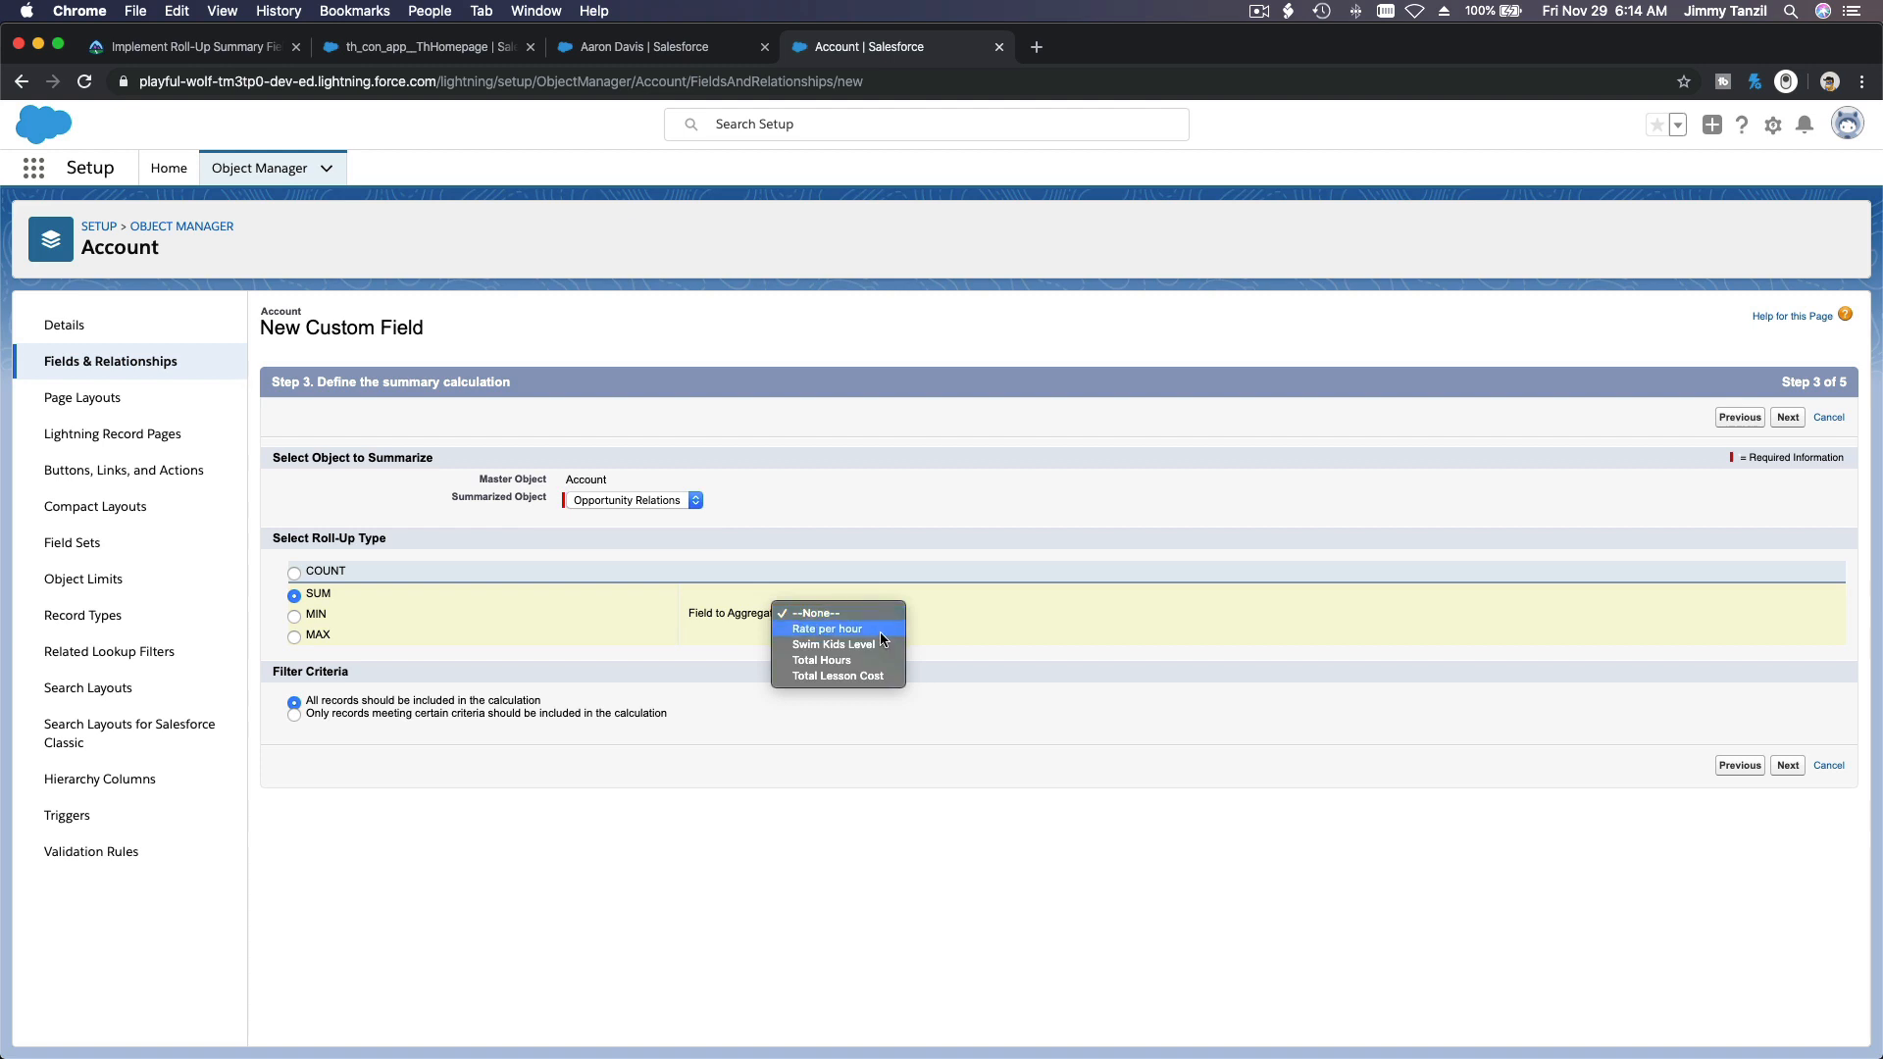
click(878, 660)
Step: Limit the hours roll-up to records whose Lesson Start Date is greater than 2019-11-29
click(528, 715)
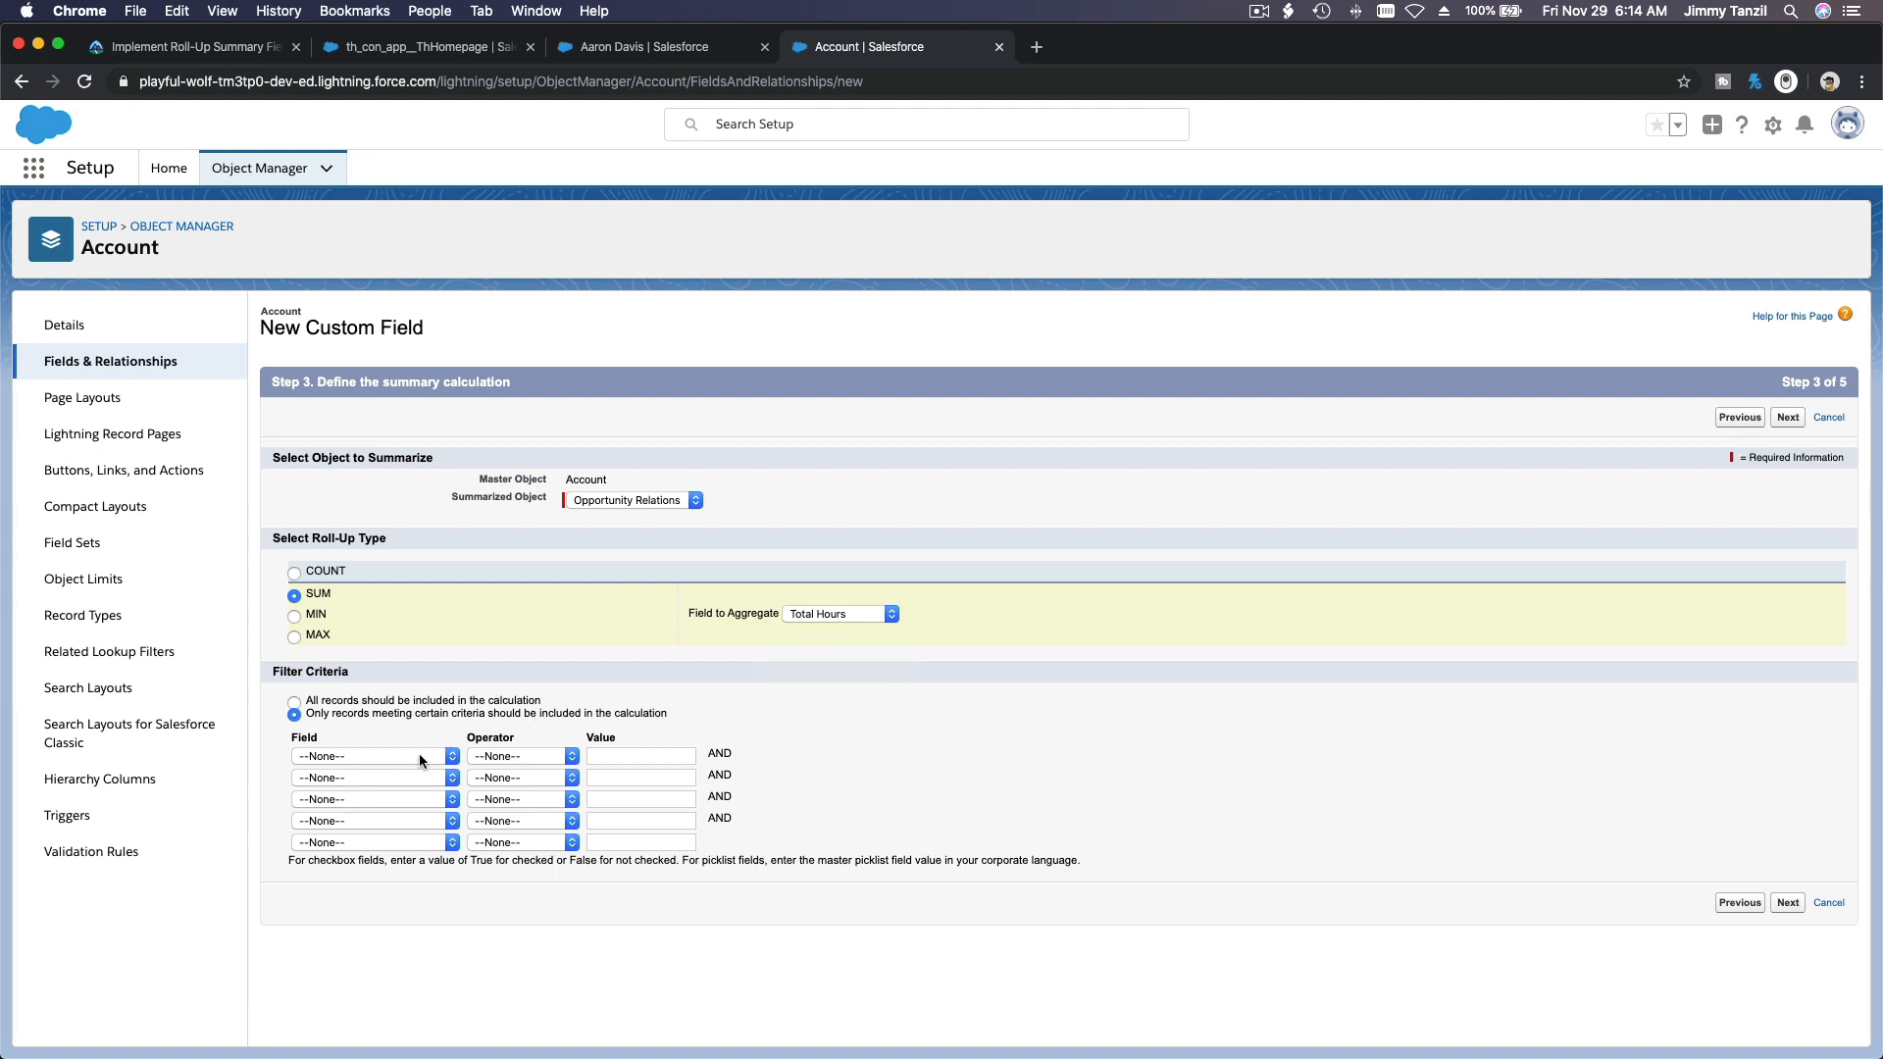
click(420, 757)
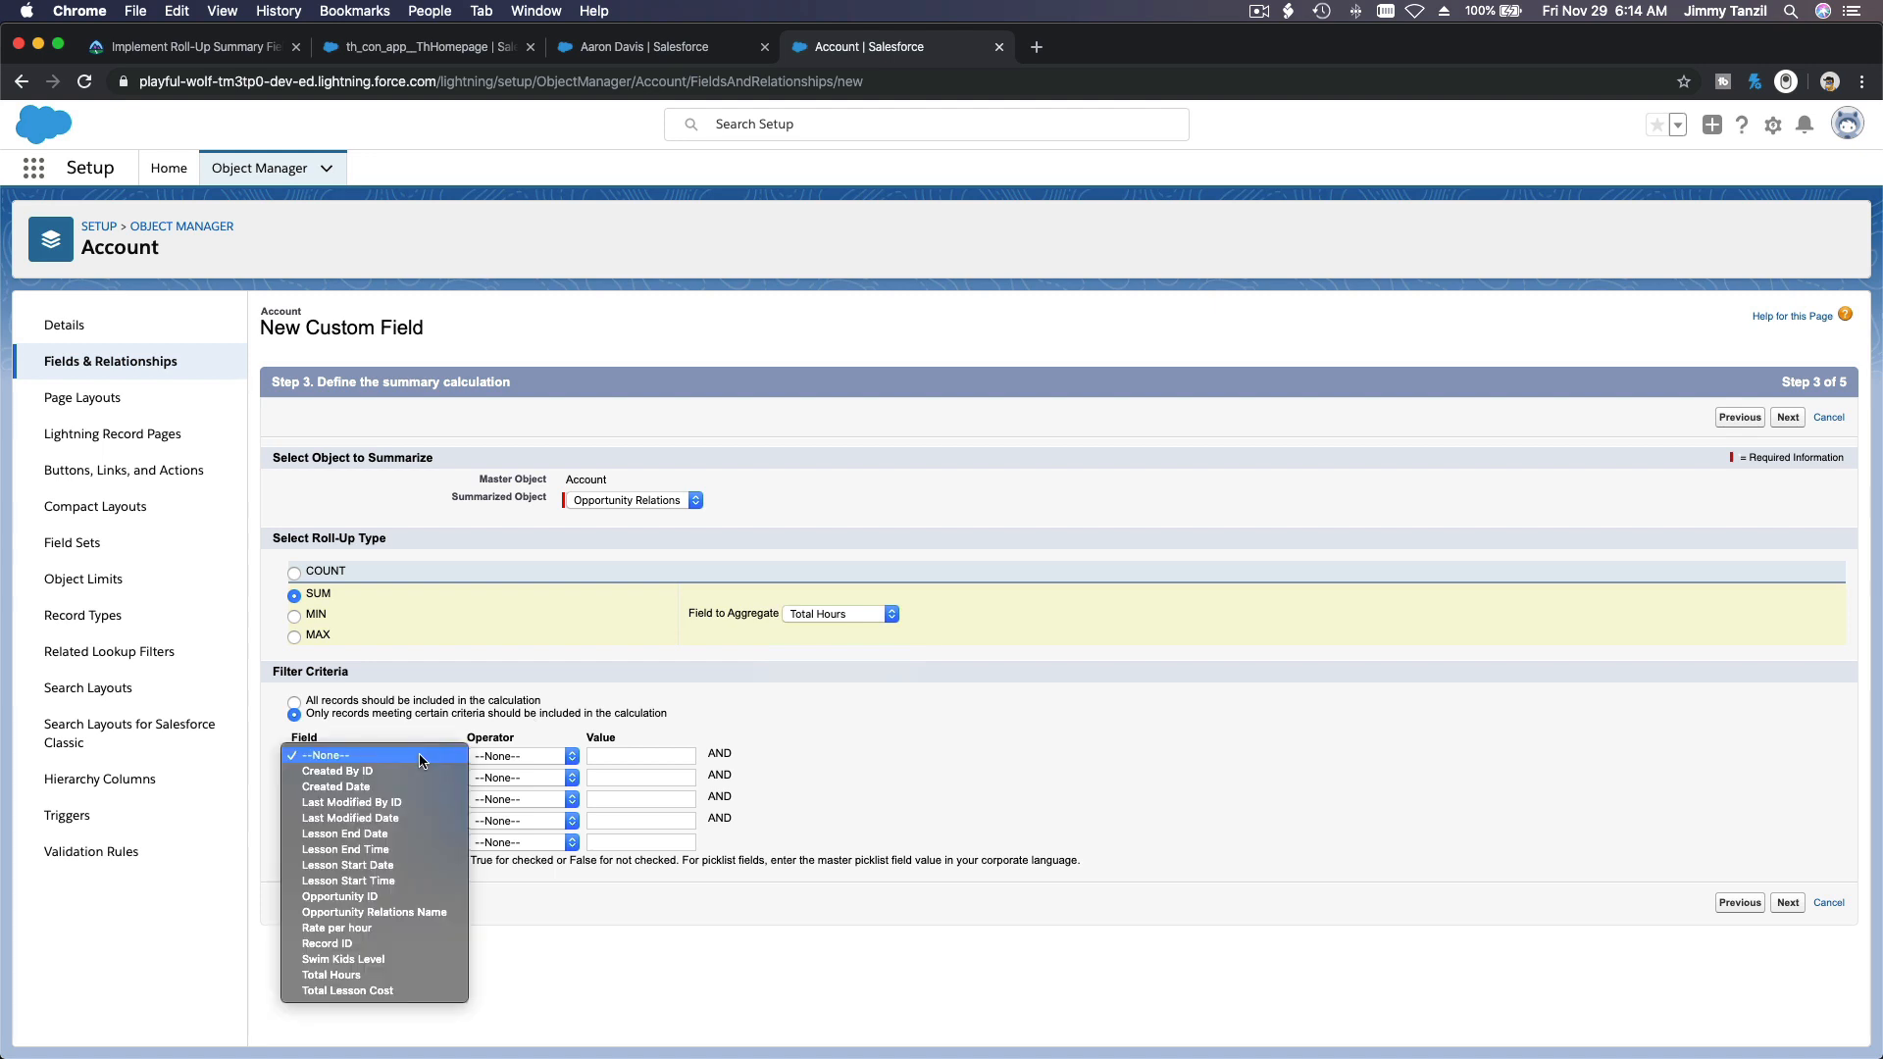
click(406, 865)
click(529, 755)
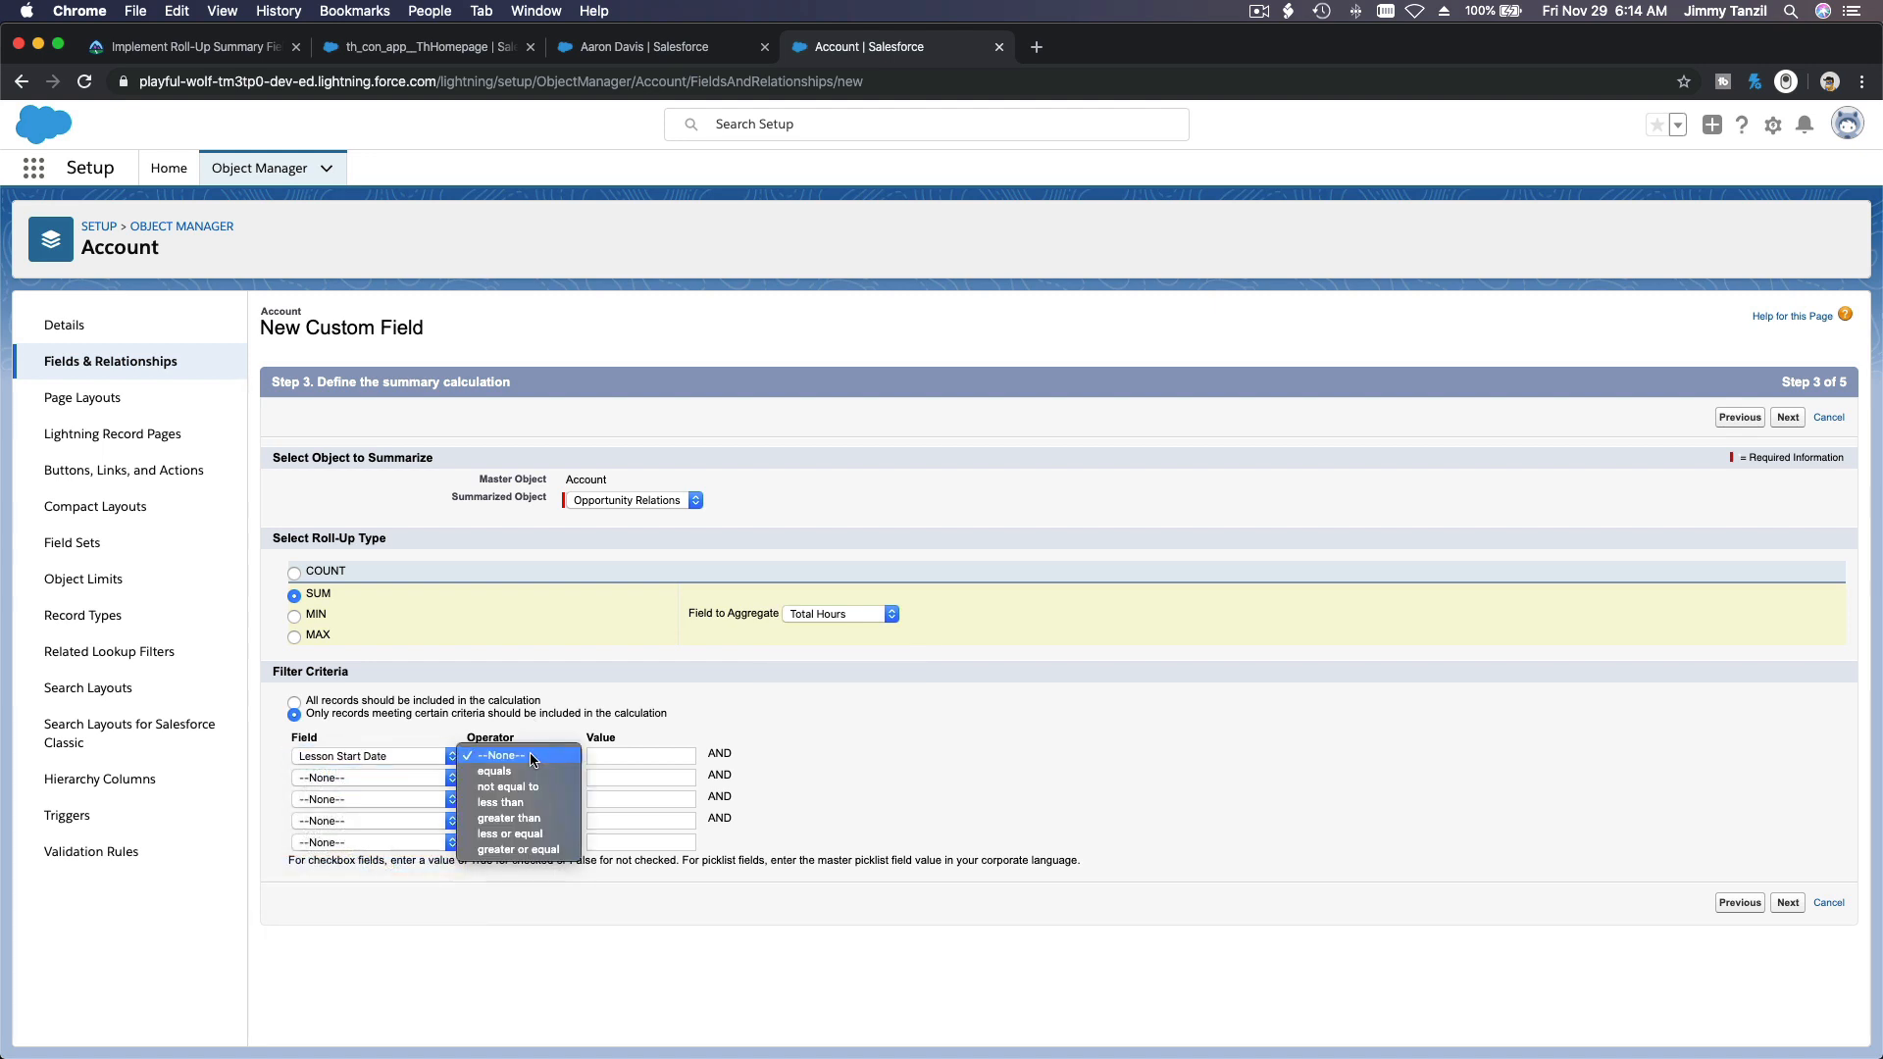
click(524, 817)
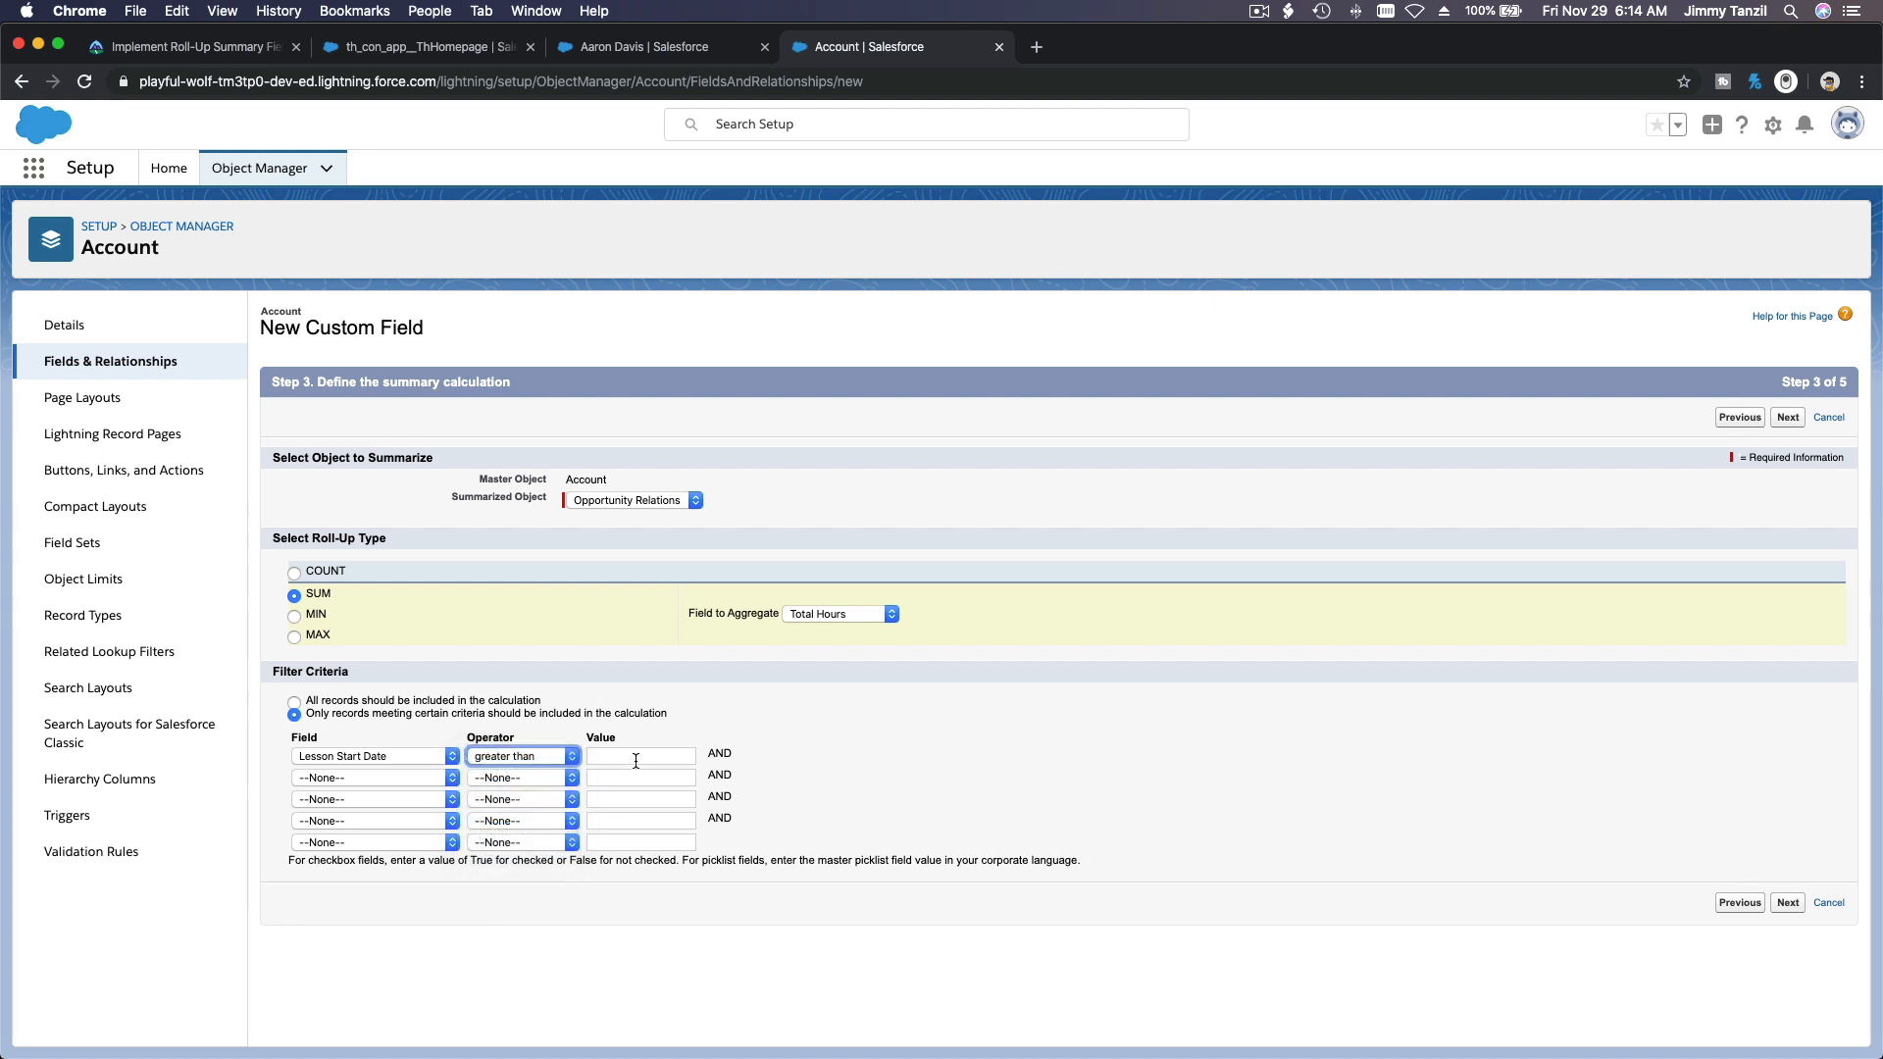
click(635, 760)
text(2019-11-29)
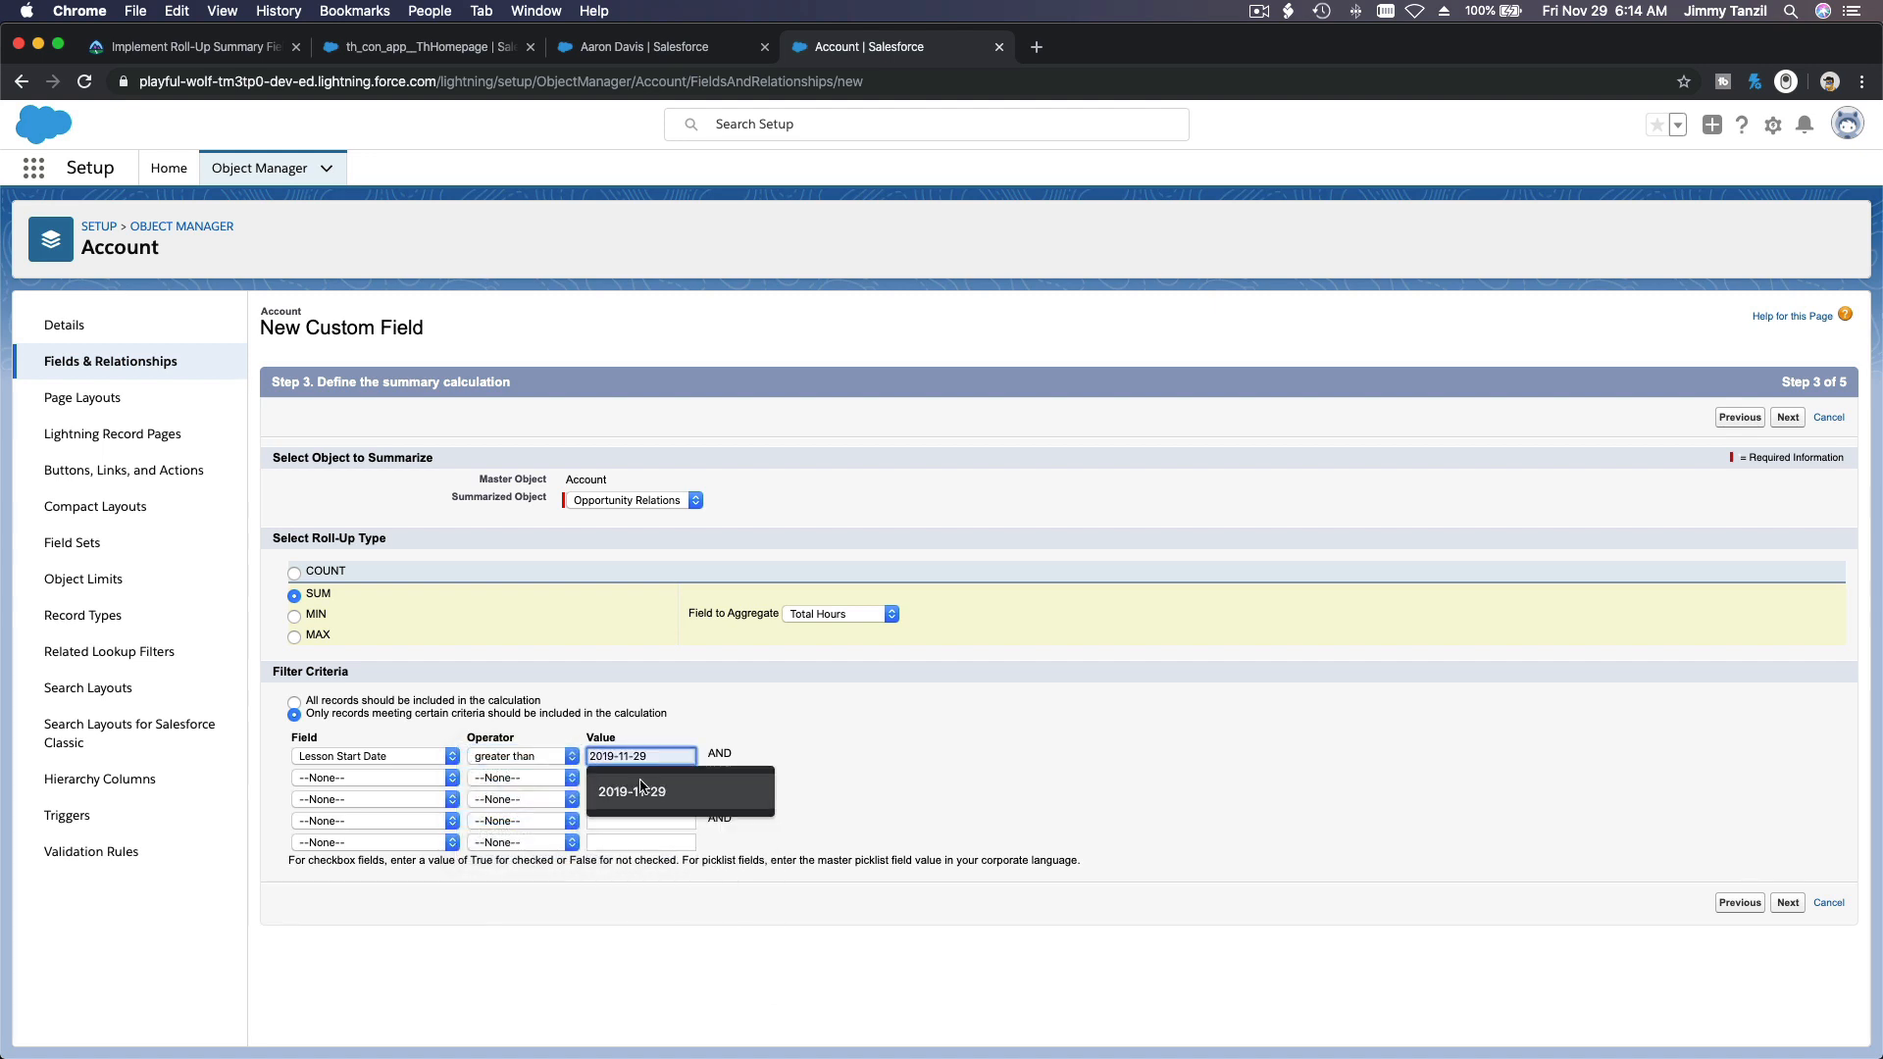
click(640, 790)
click(949, 736)
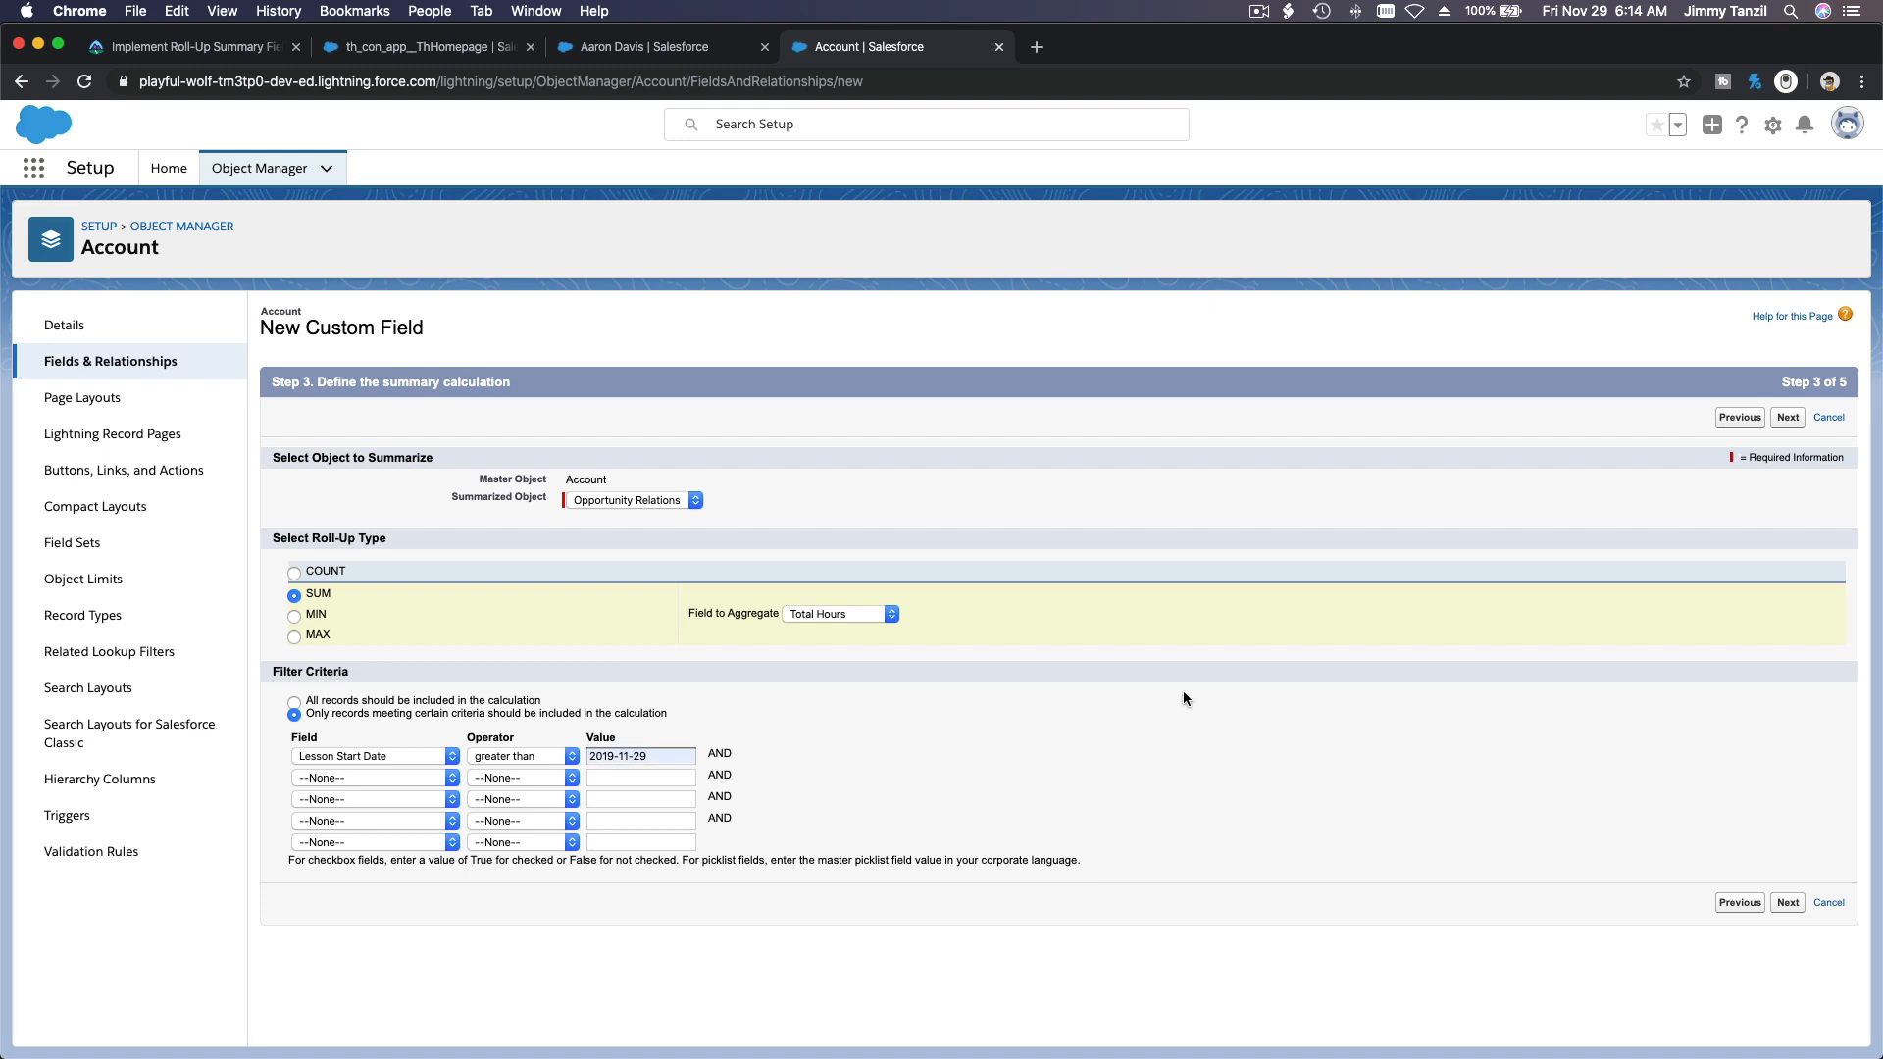
Step: Continue through field-level security, keep all four Account page layouts selected, and save Total Upcoming hours booked while starting another new field
click(1787, 417)
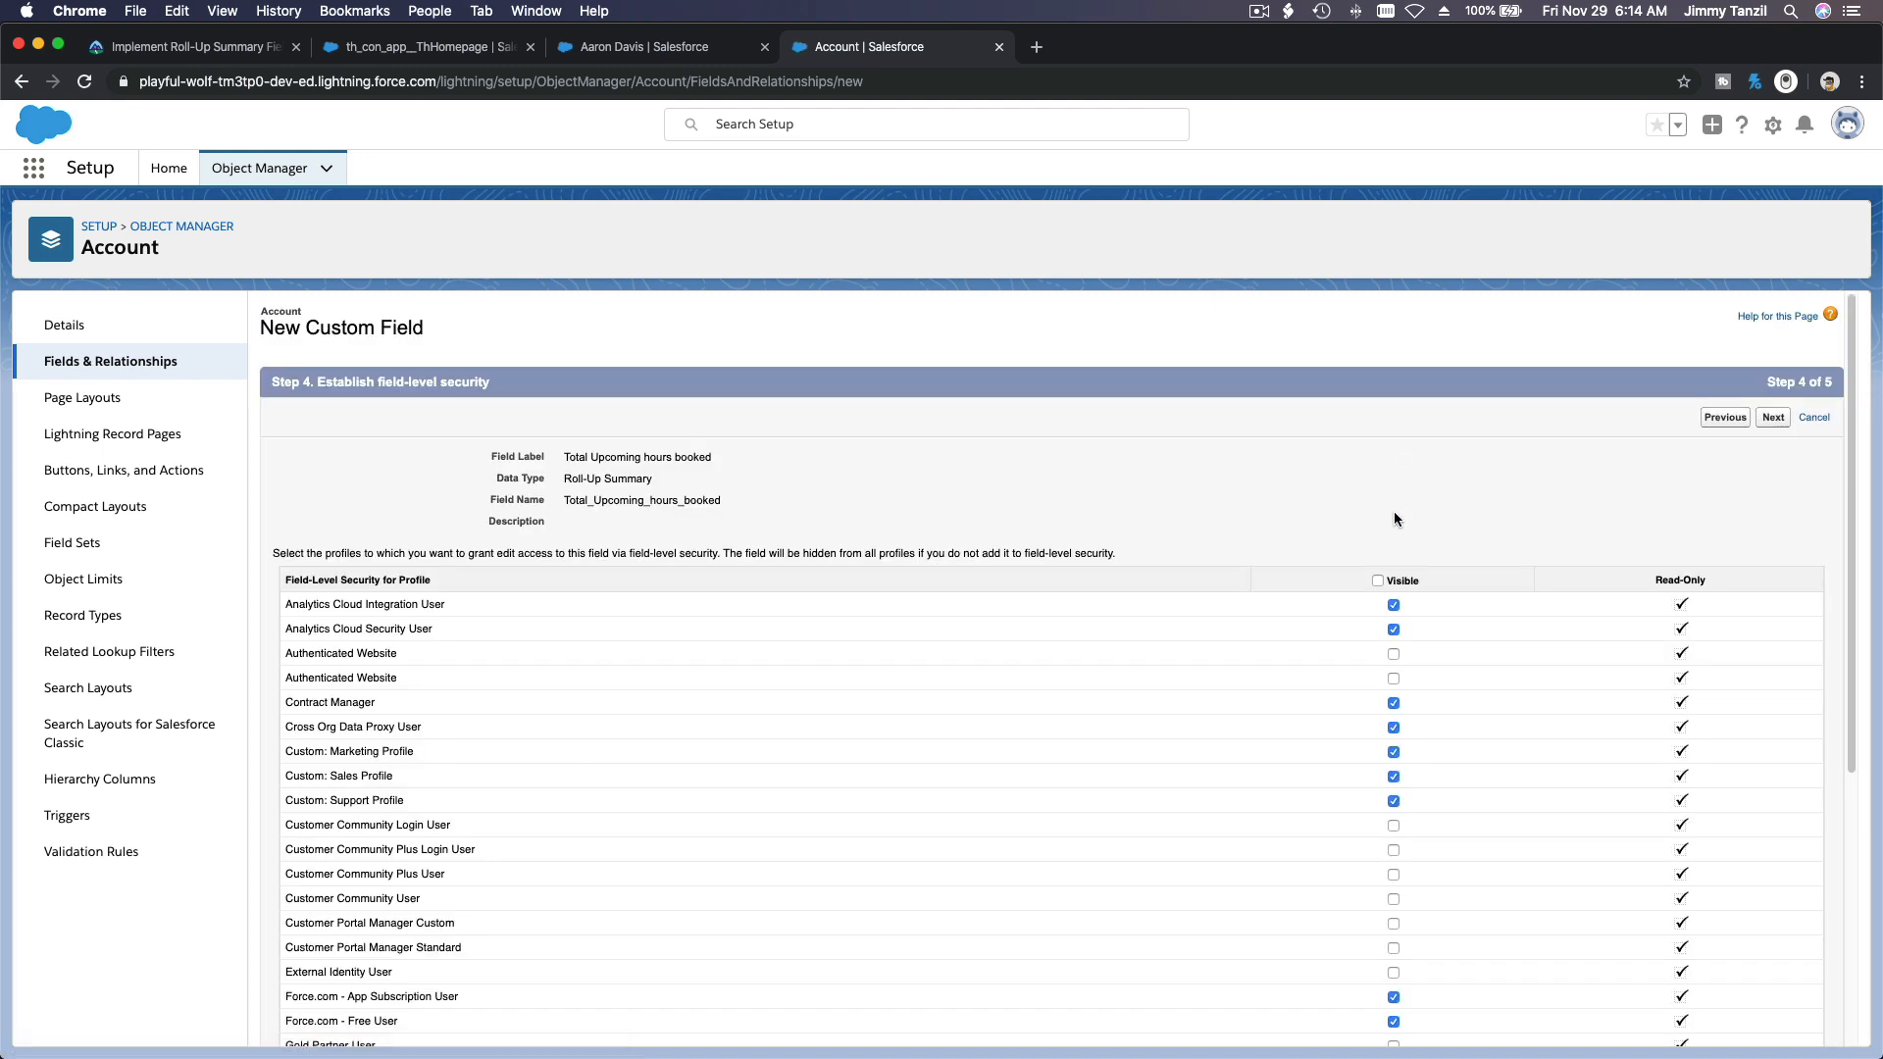
click(1775, 419)
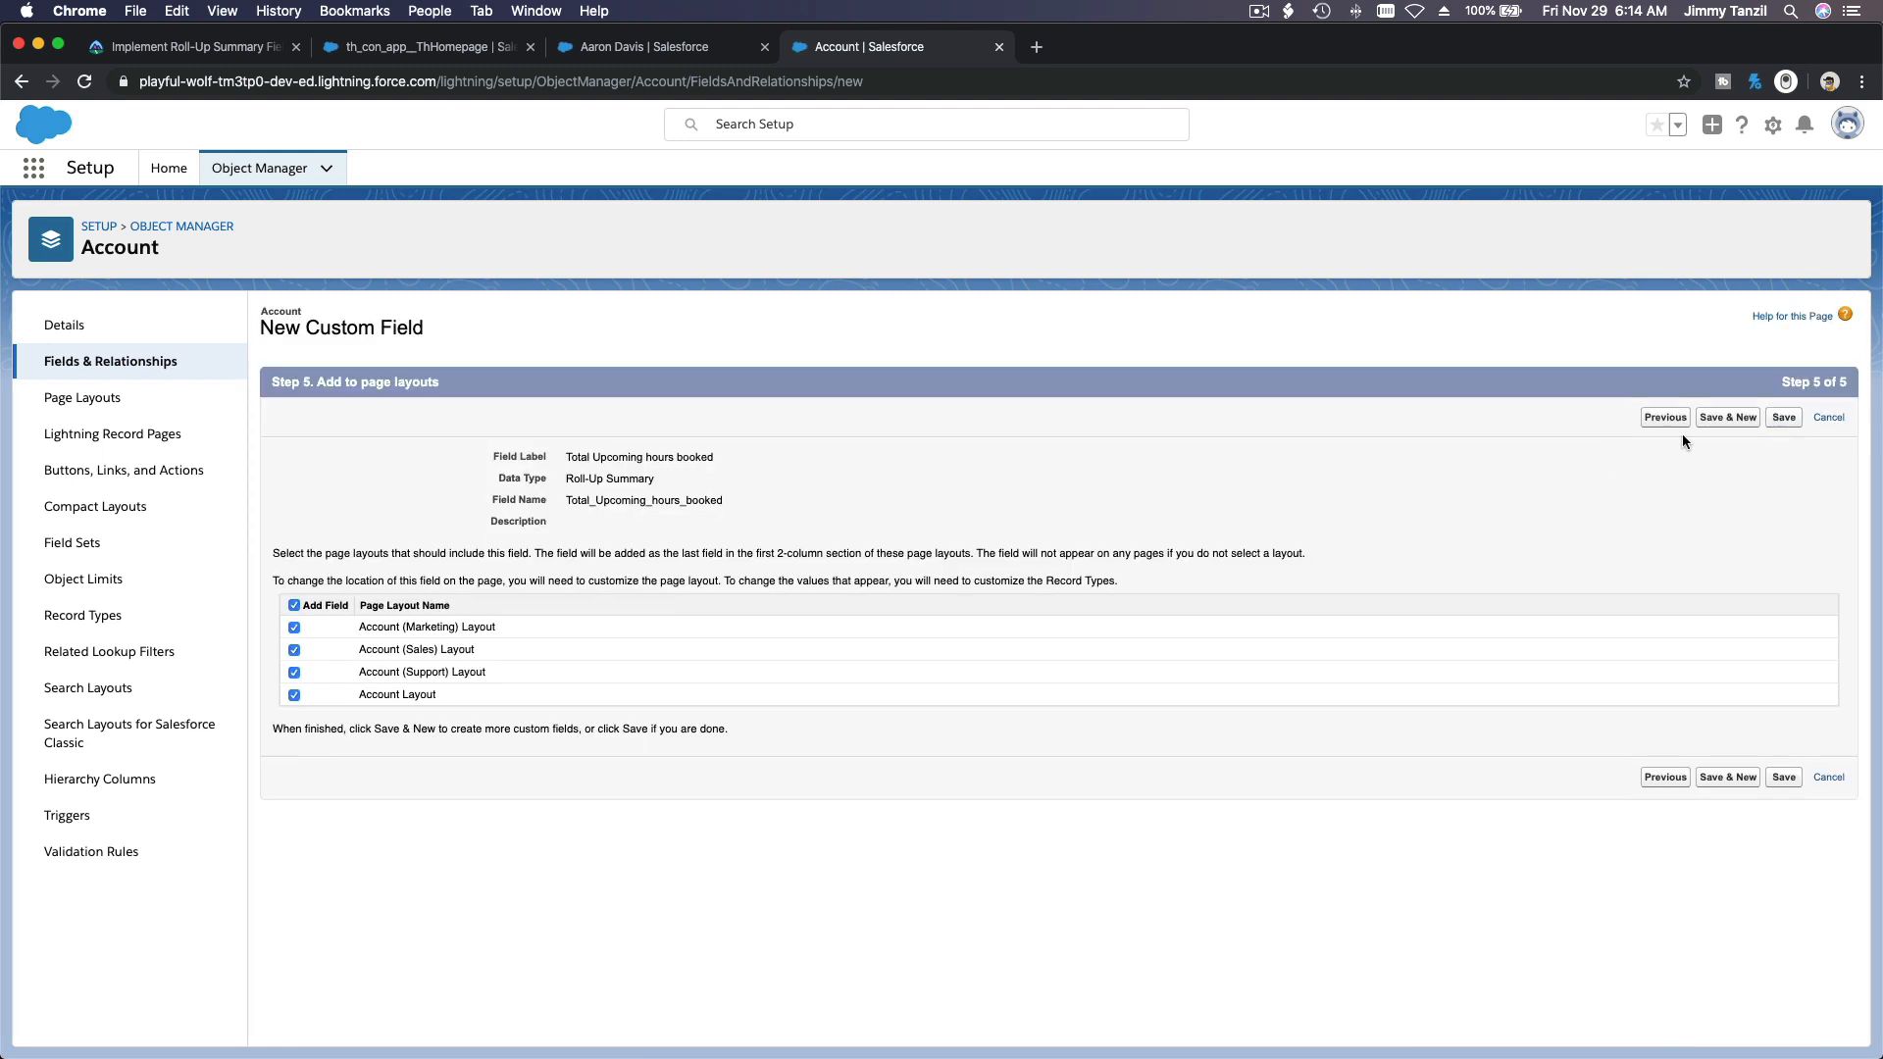
click(1726, 419)
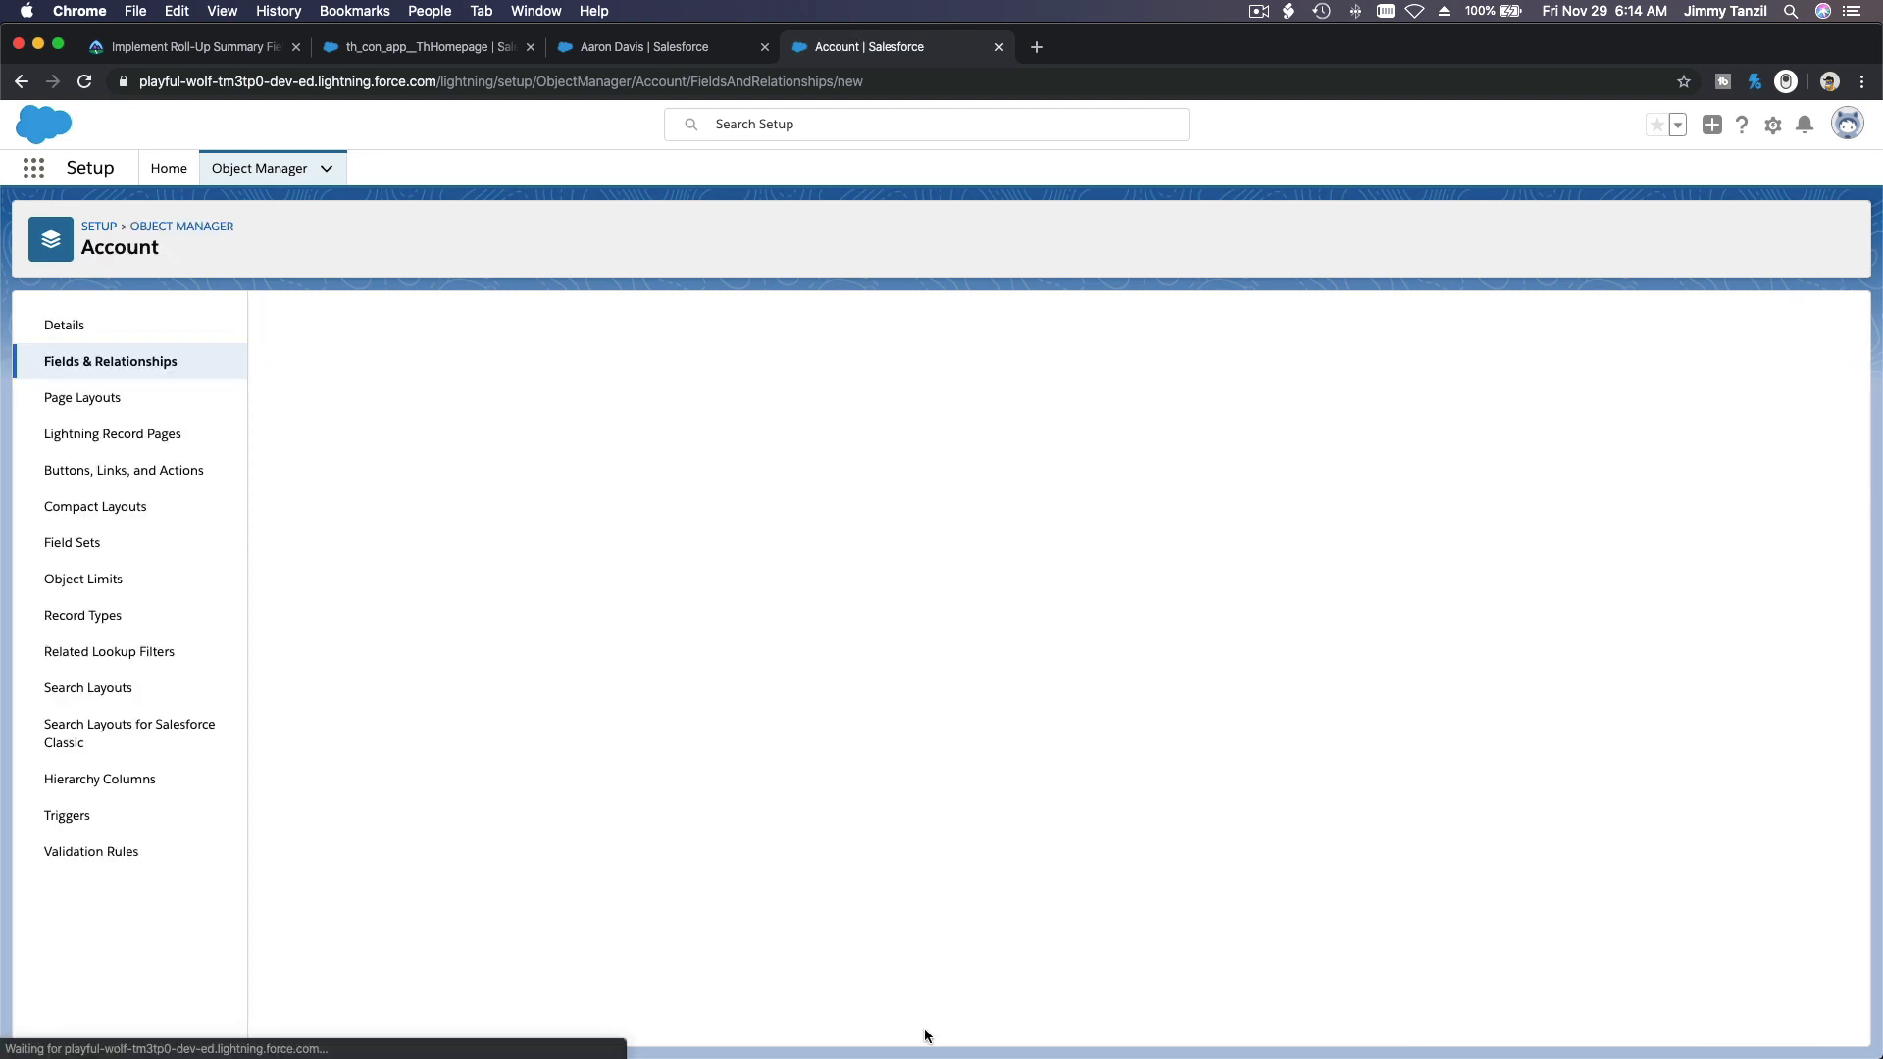
Step: Copy the field name Total Upcoming income from the Swimming Instructor notes in TextEdit and return to Chrome
mouse_move(966, 1030)
click(1062, 1023)
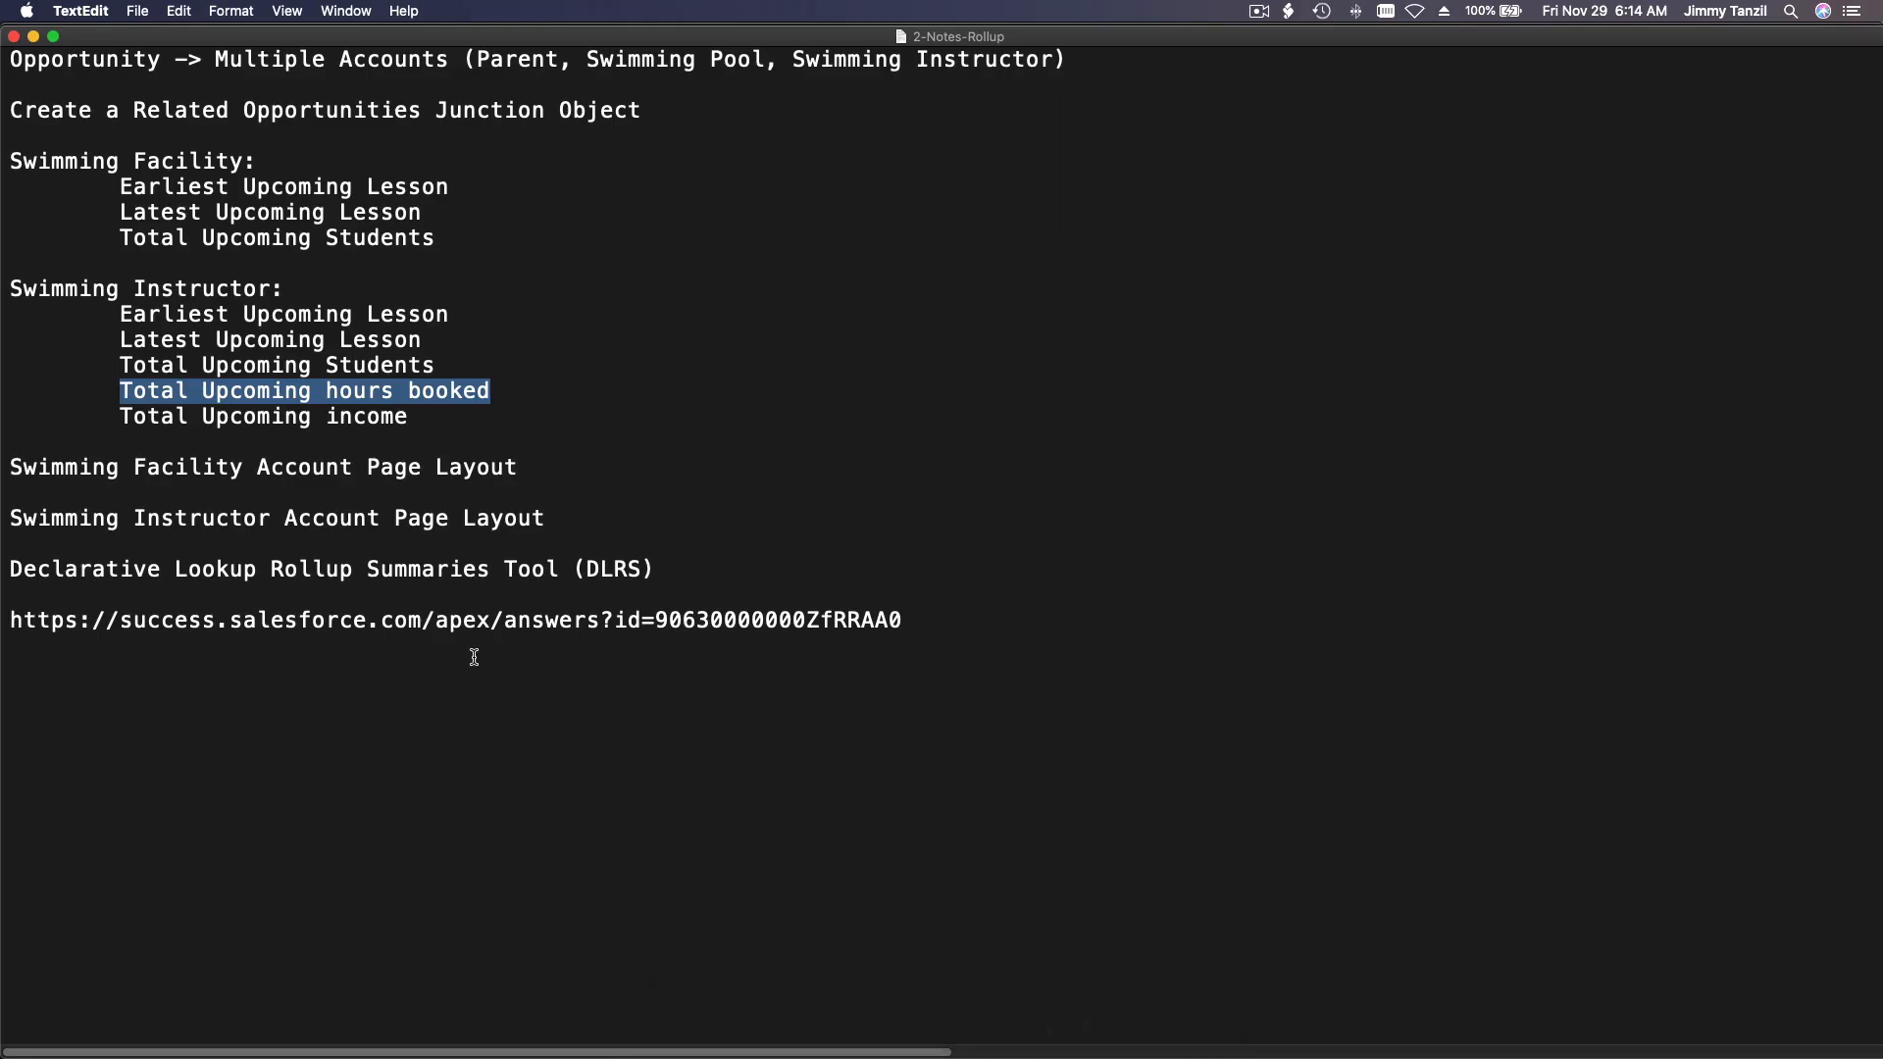
click(410, 424)
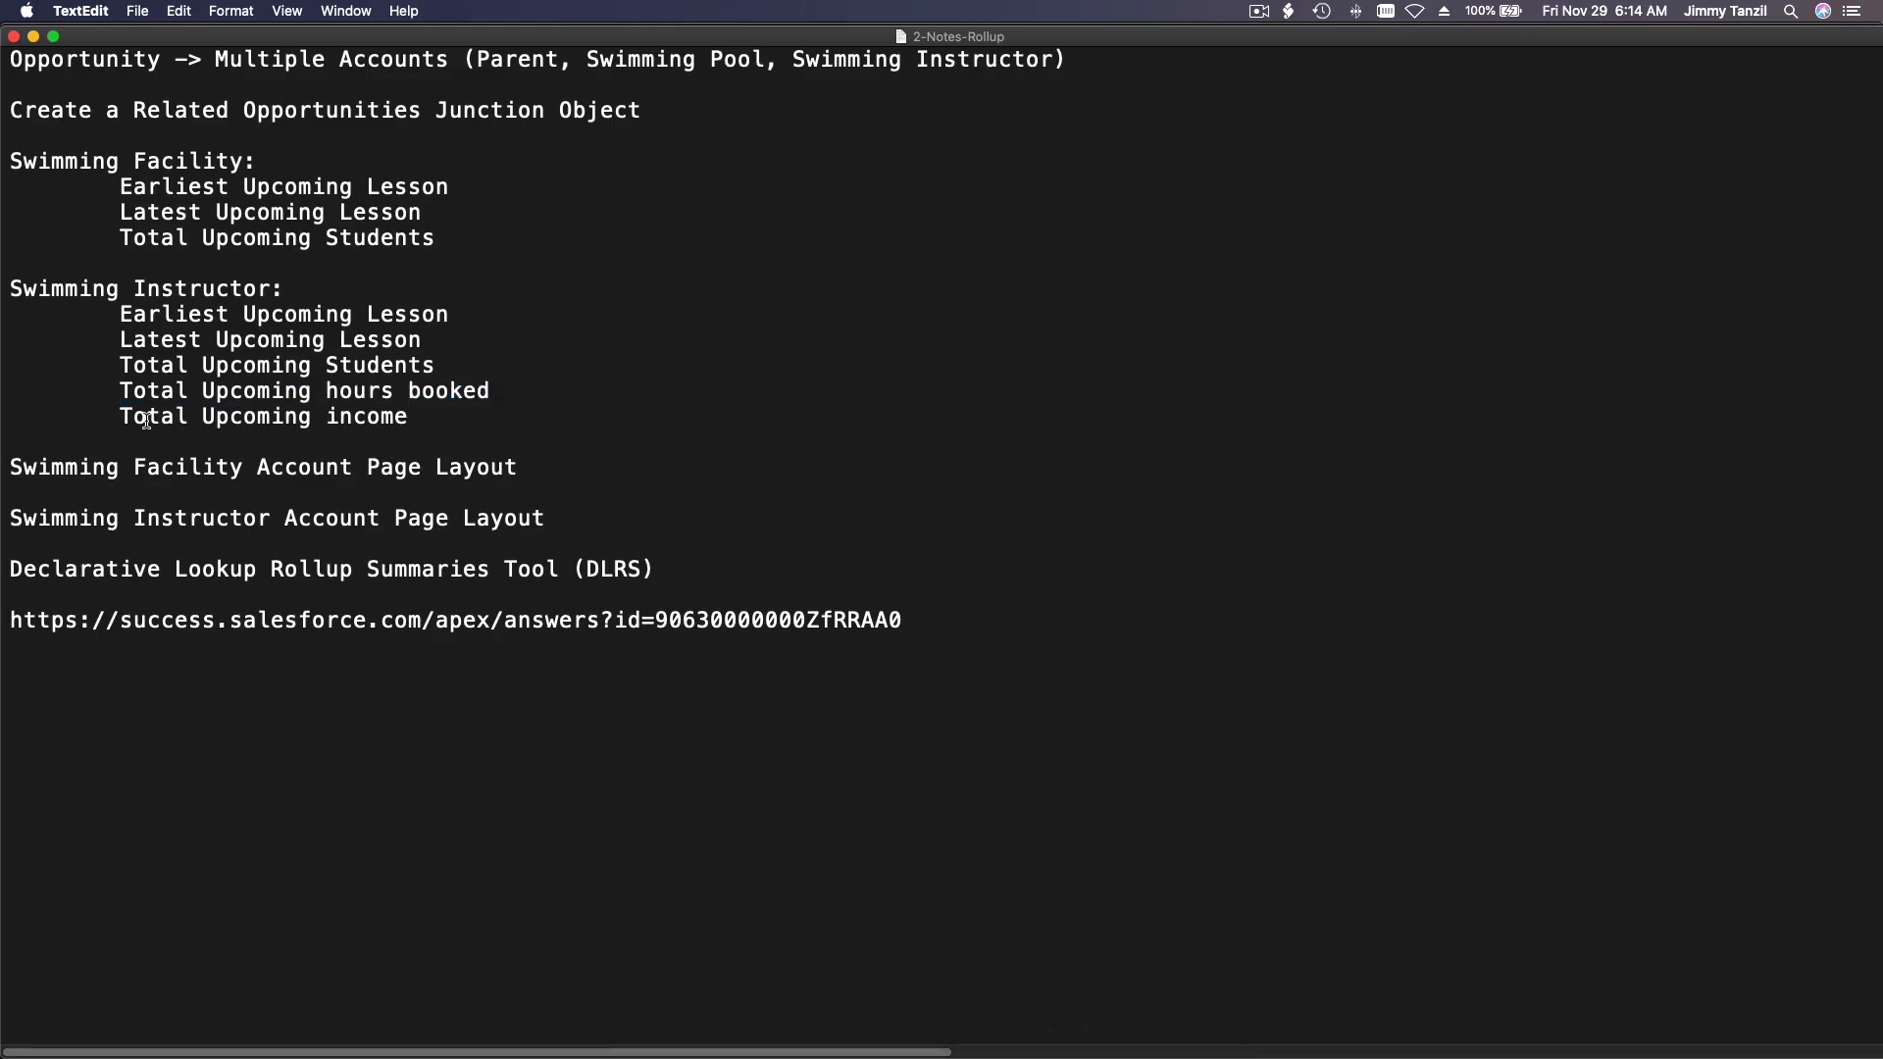
drag(124, 415, 417, 412)
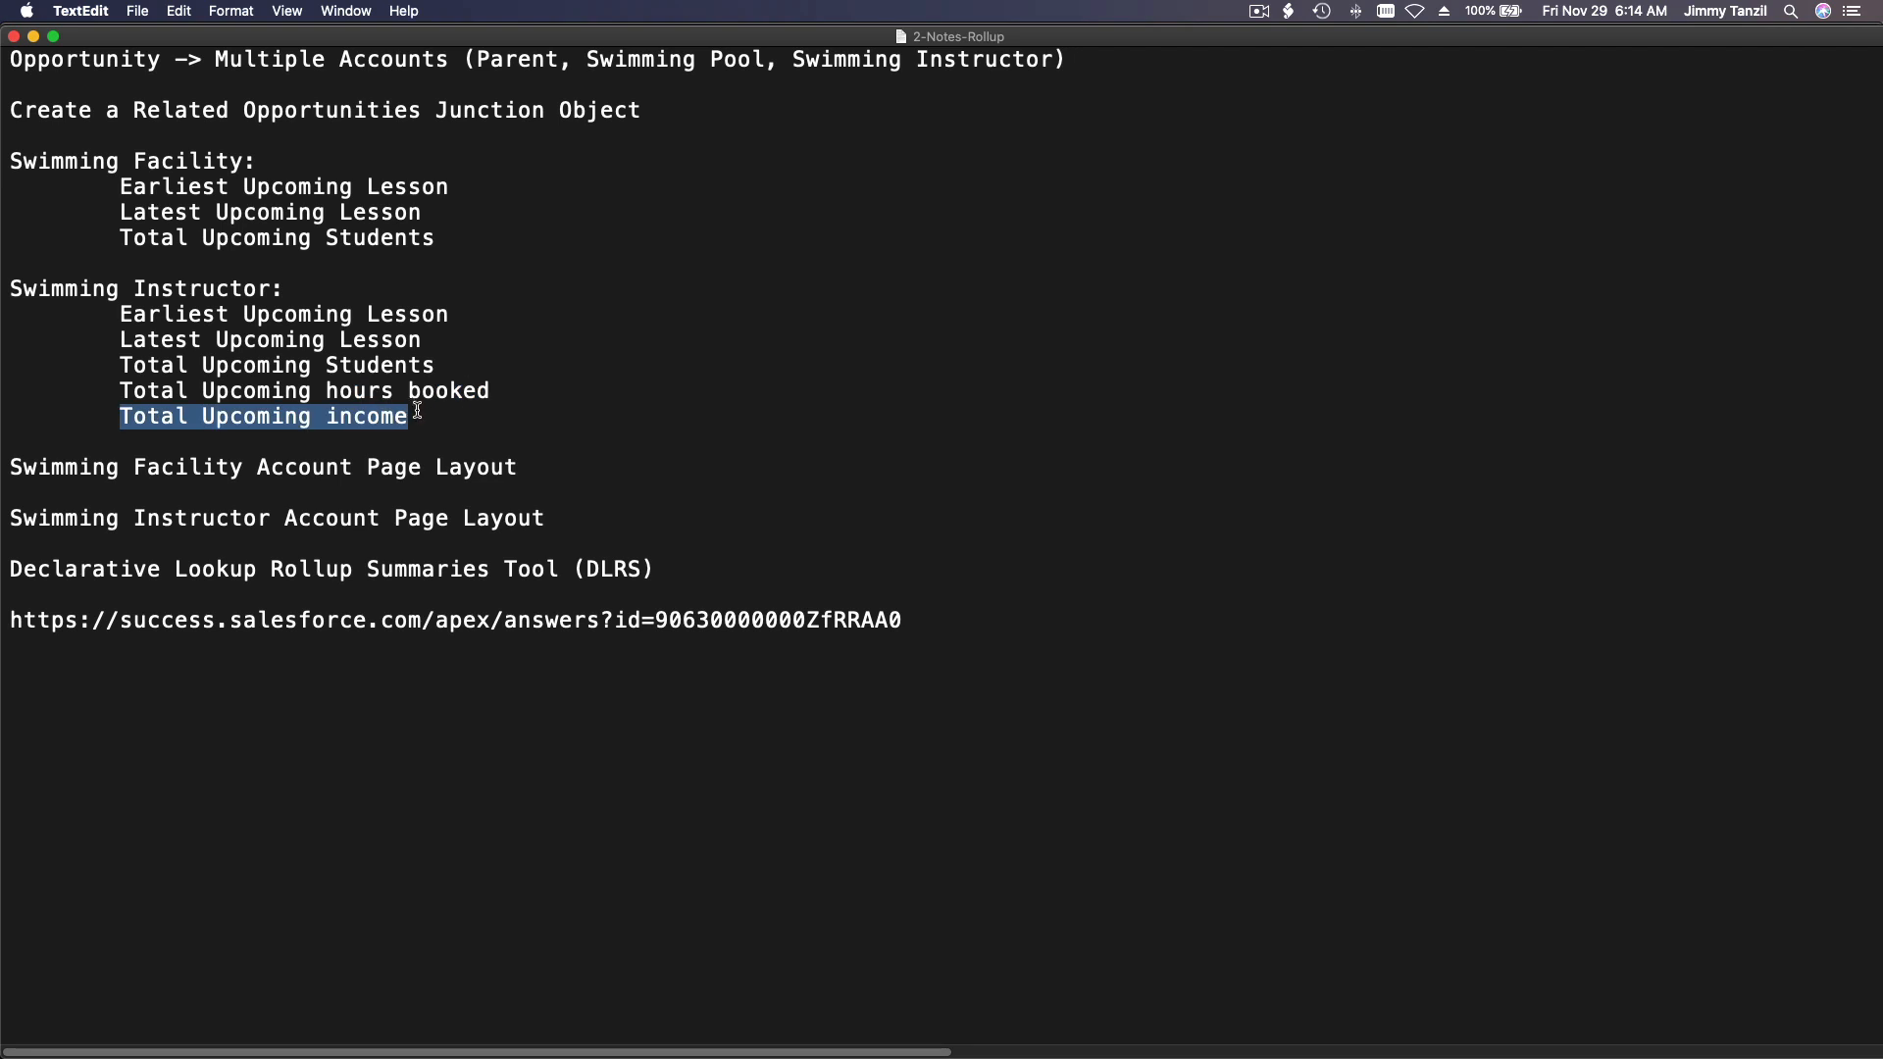
key(super+c)
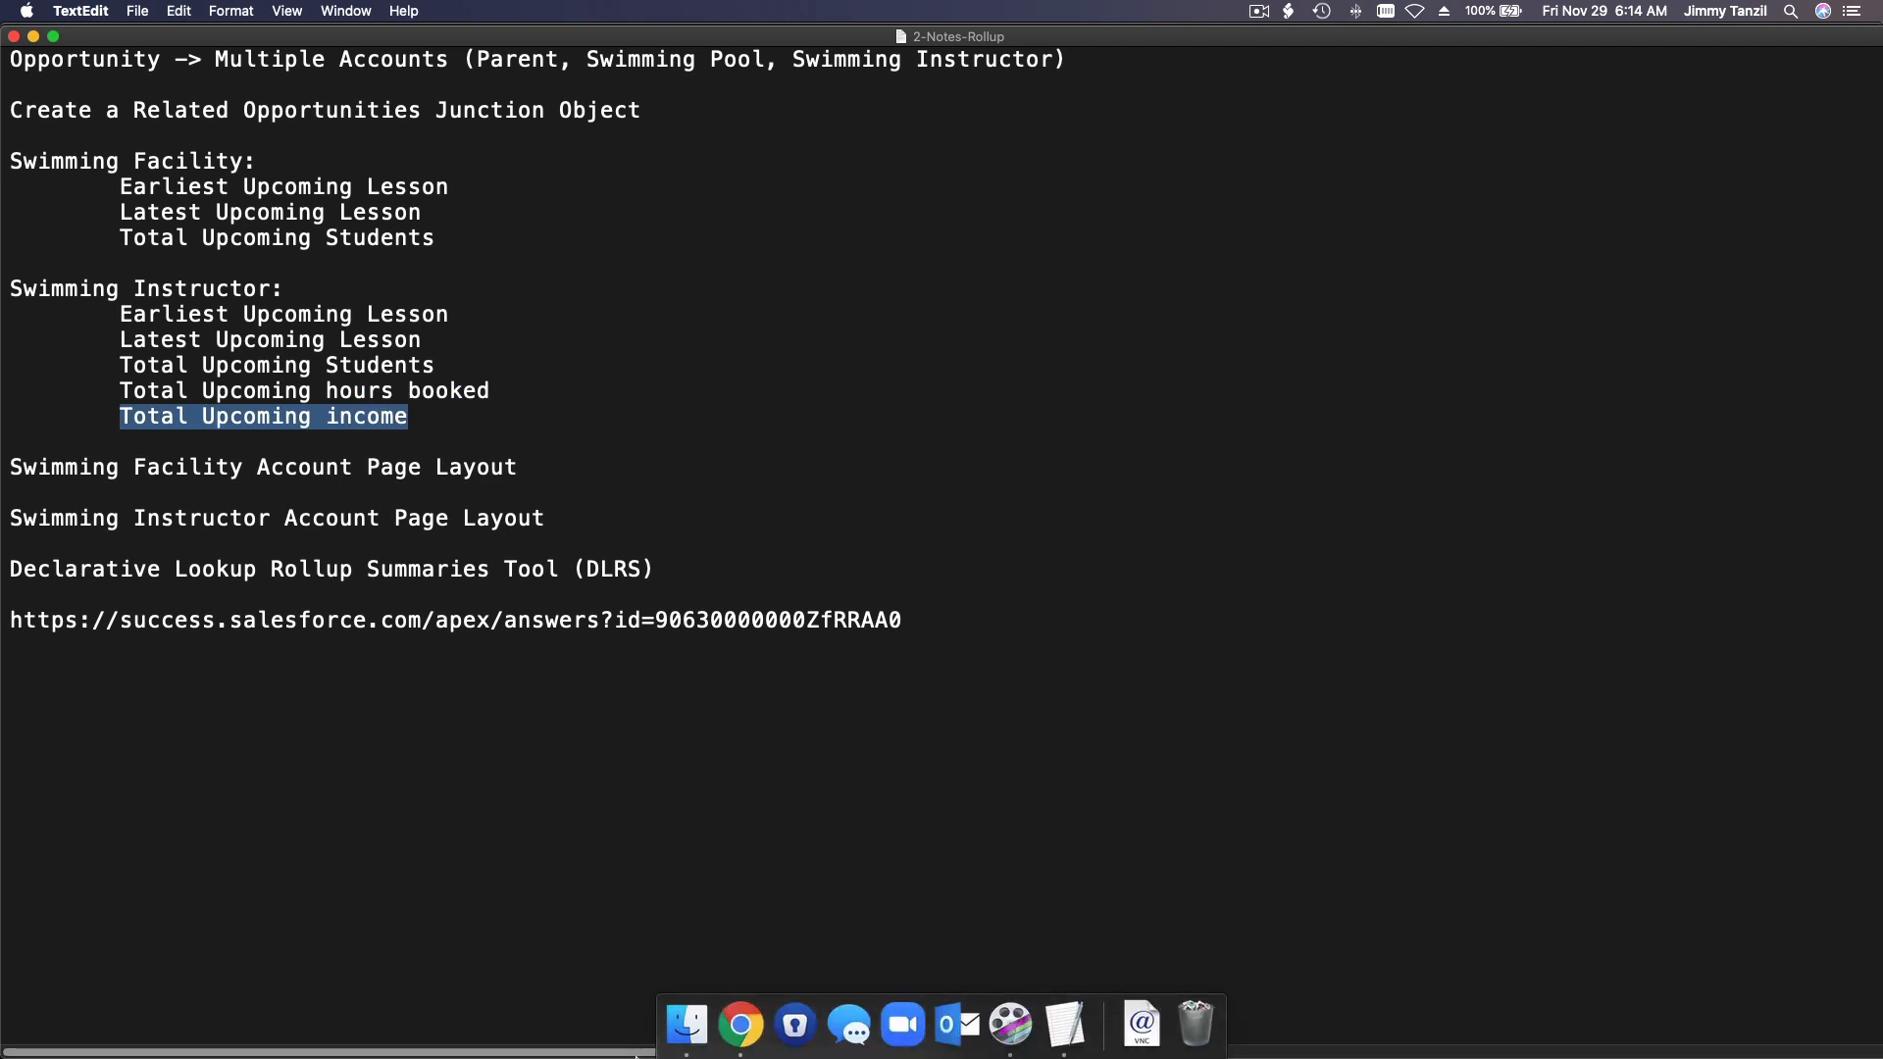
click(737, 1037)
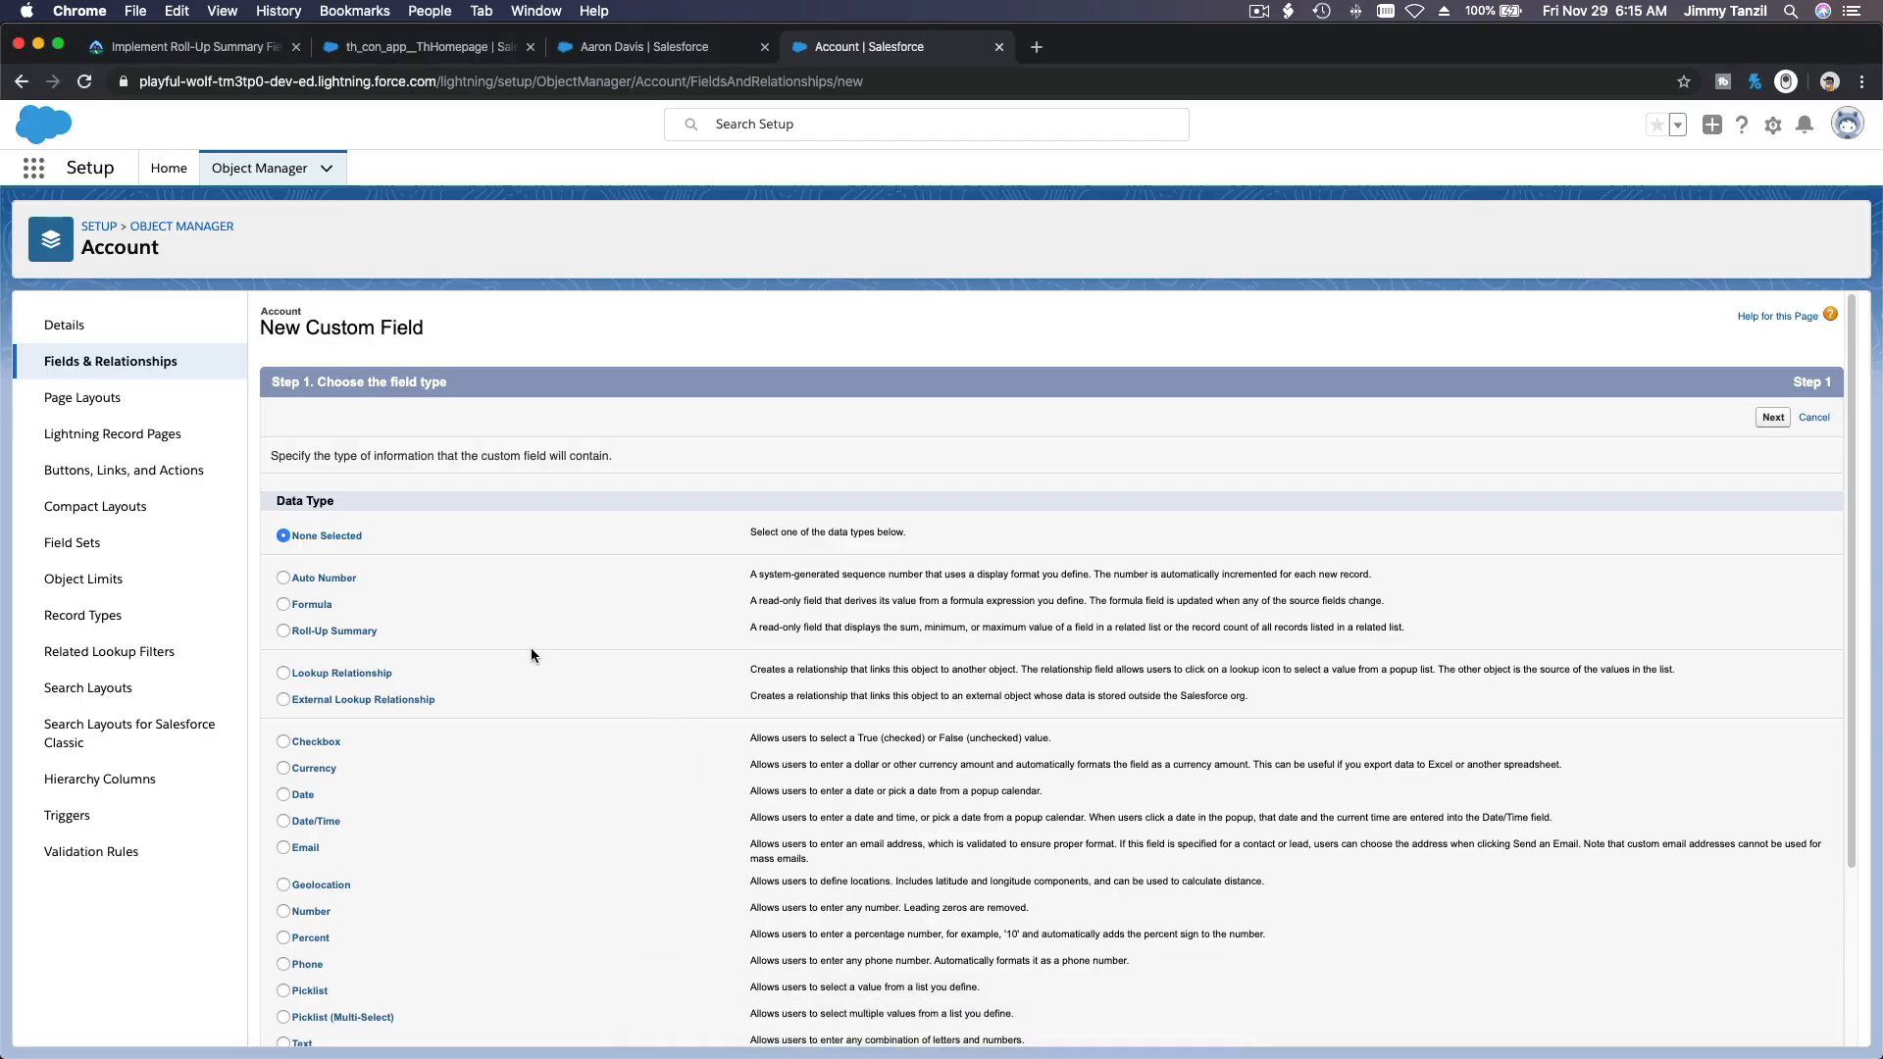
Step: Give the new Account field the Roll-Up Summary data type and the label Total Upcoming income, and continue to the summary calculation
click(363, 628)
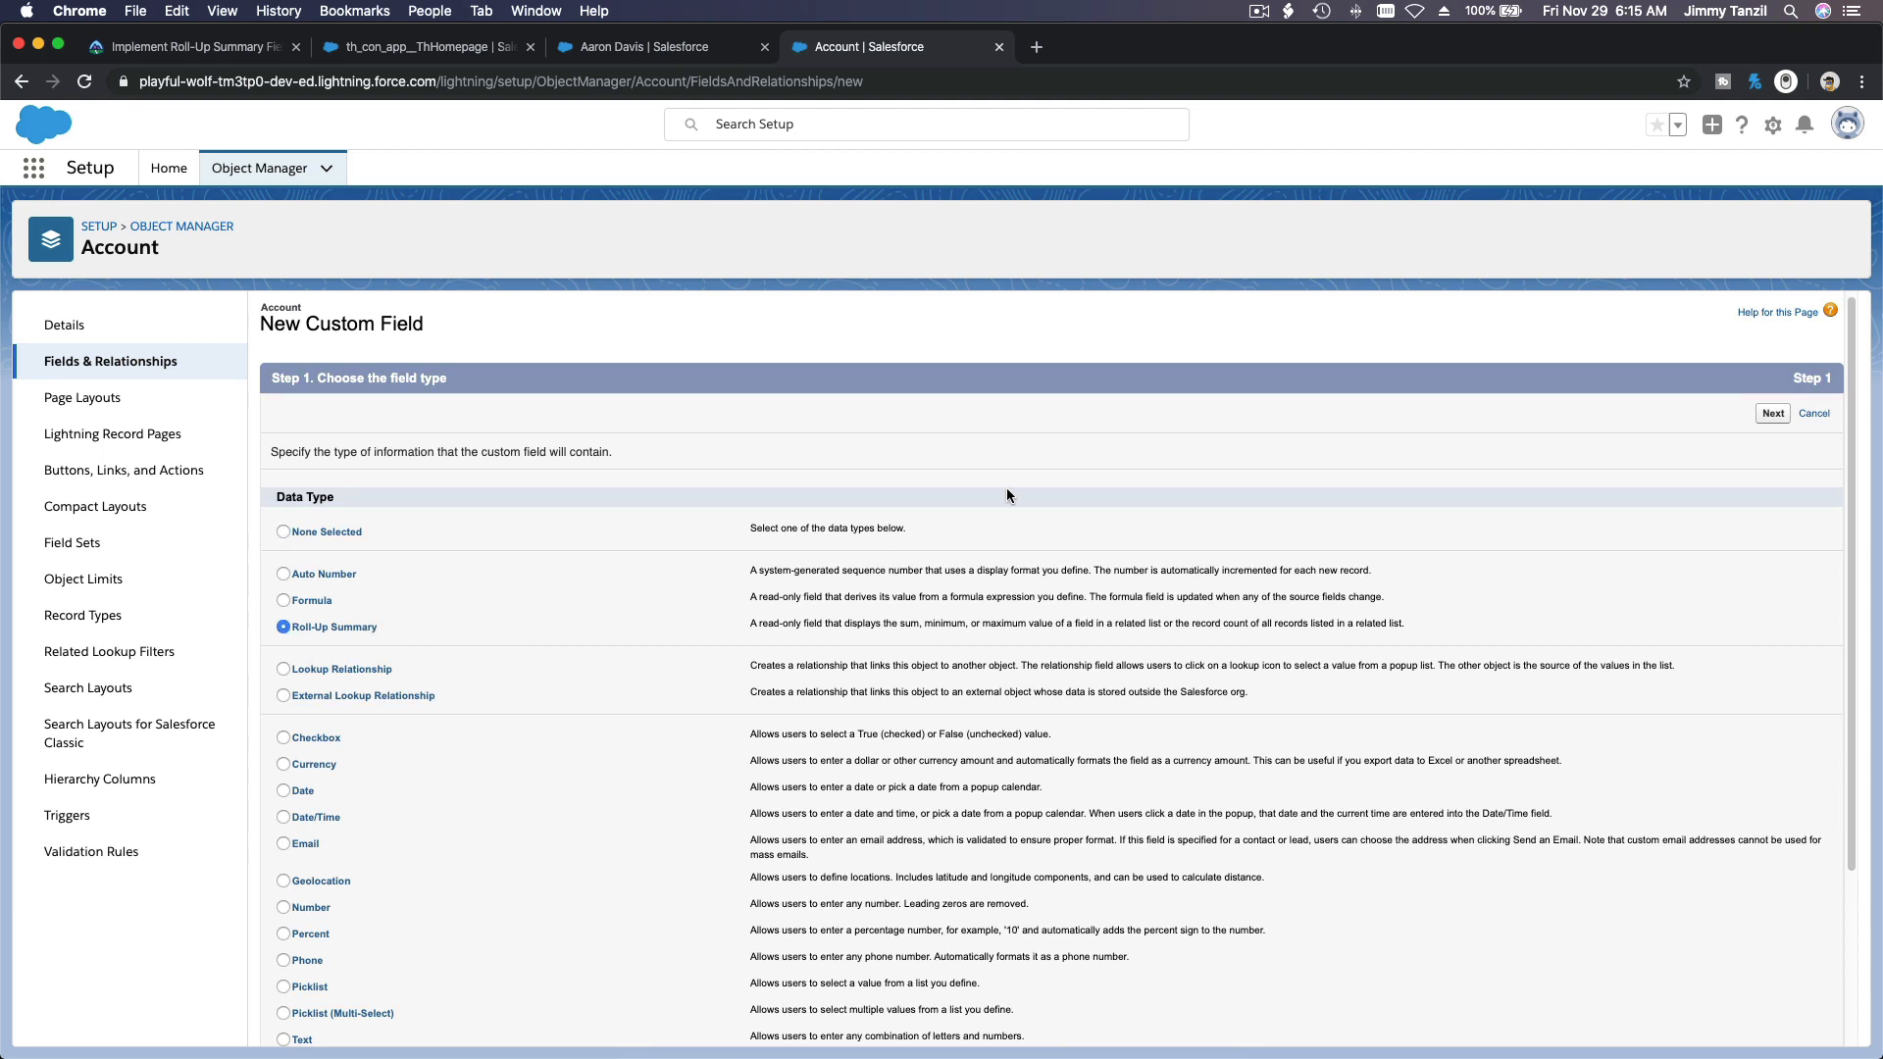
click(1770, 412)
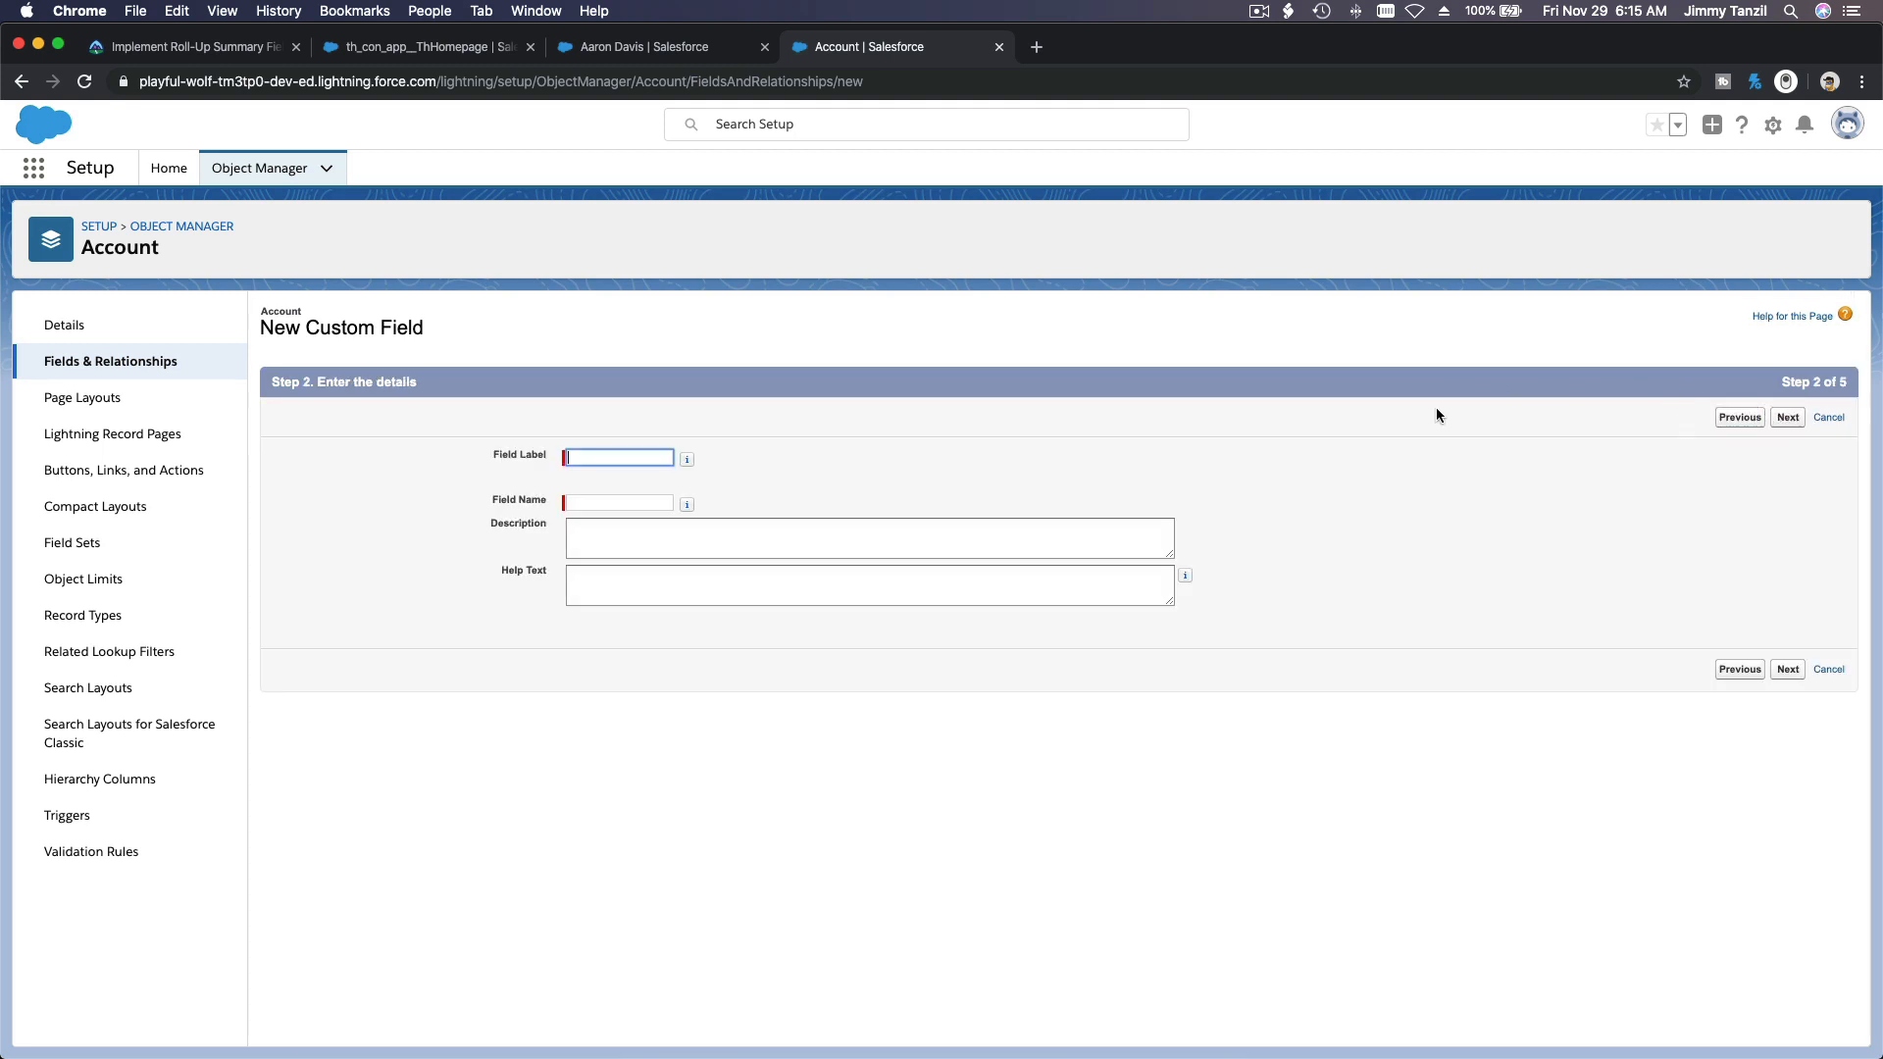
key(super+v)
key(Tab)
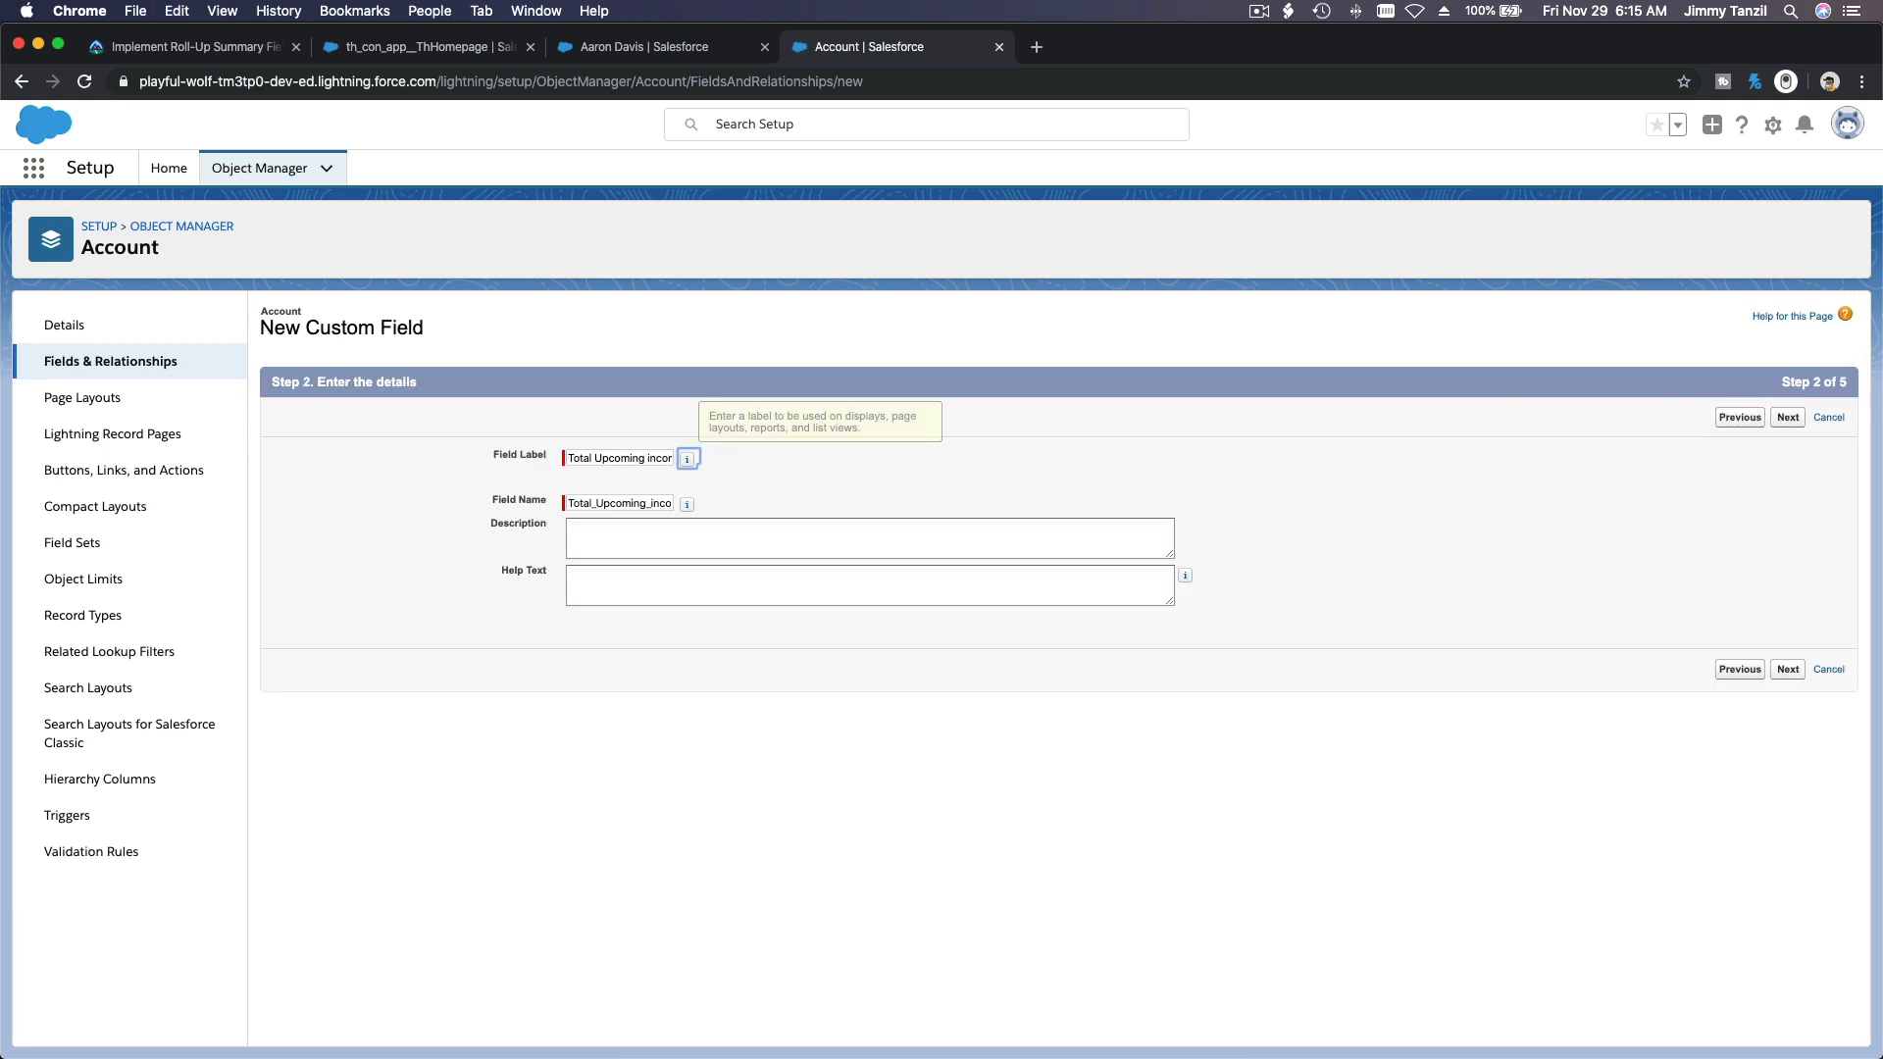
click(1788, 418)
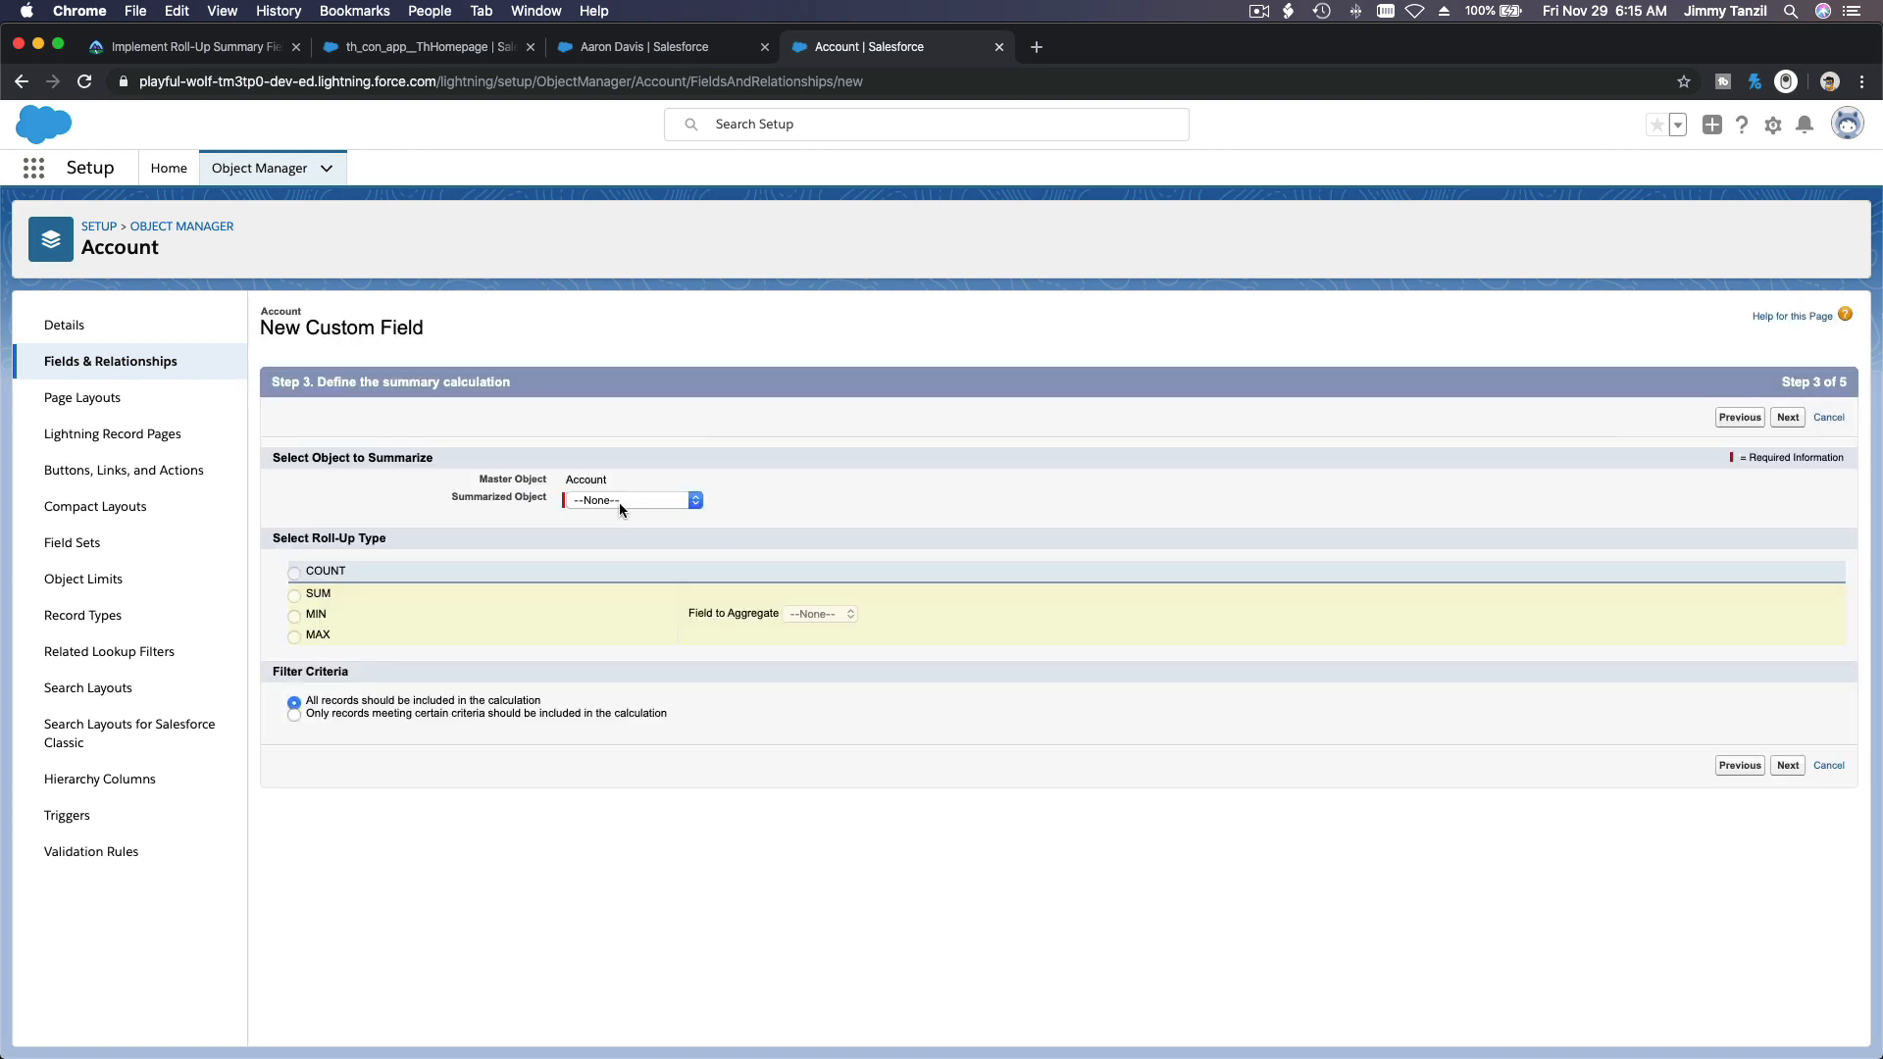
Step: Summarize Opportunity Relations with the SUM roll-up type, aggregating the Total Lesson Cost field
click(626, 499)
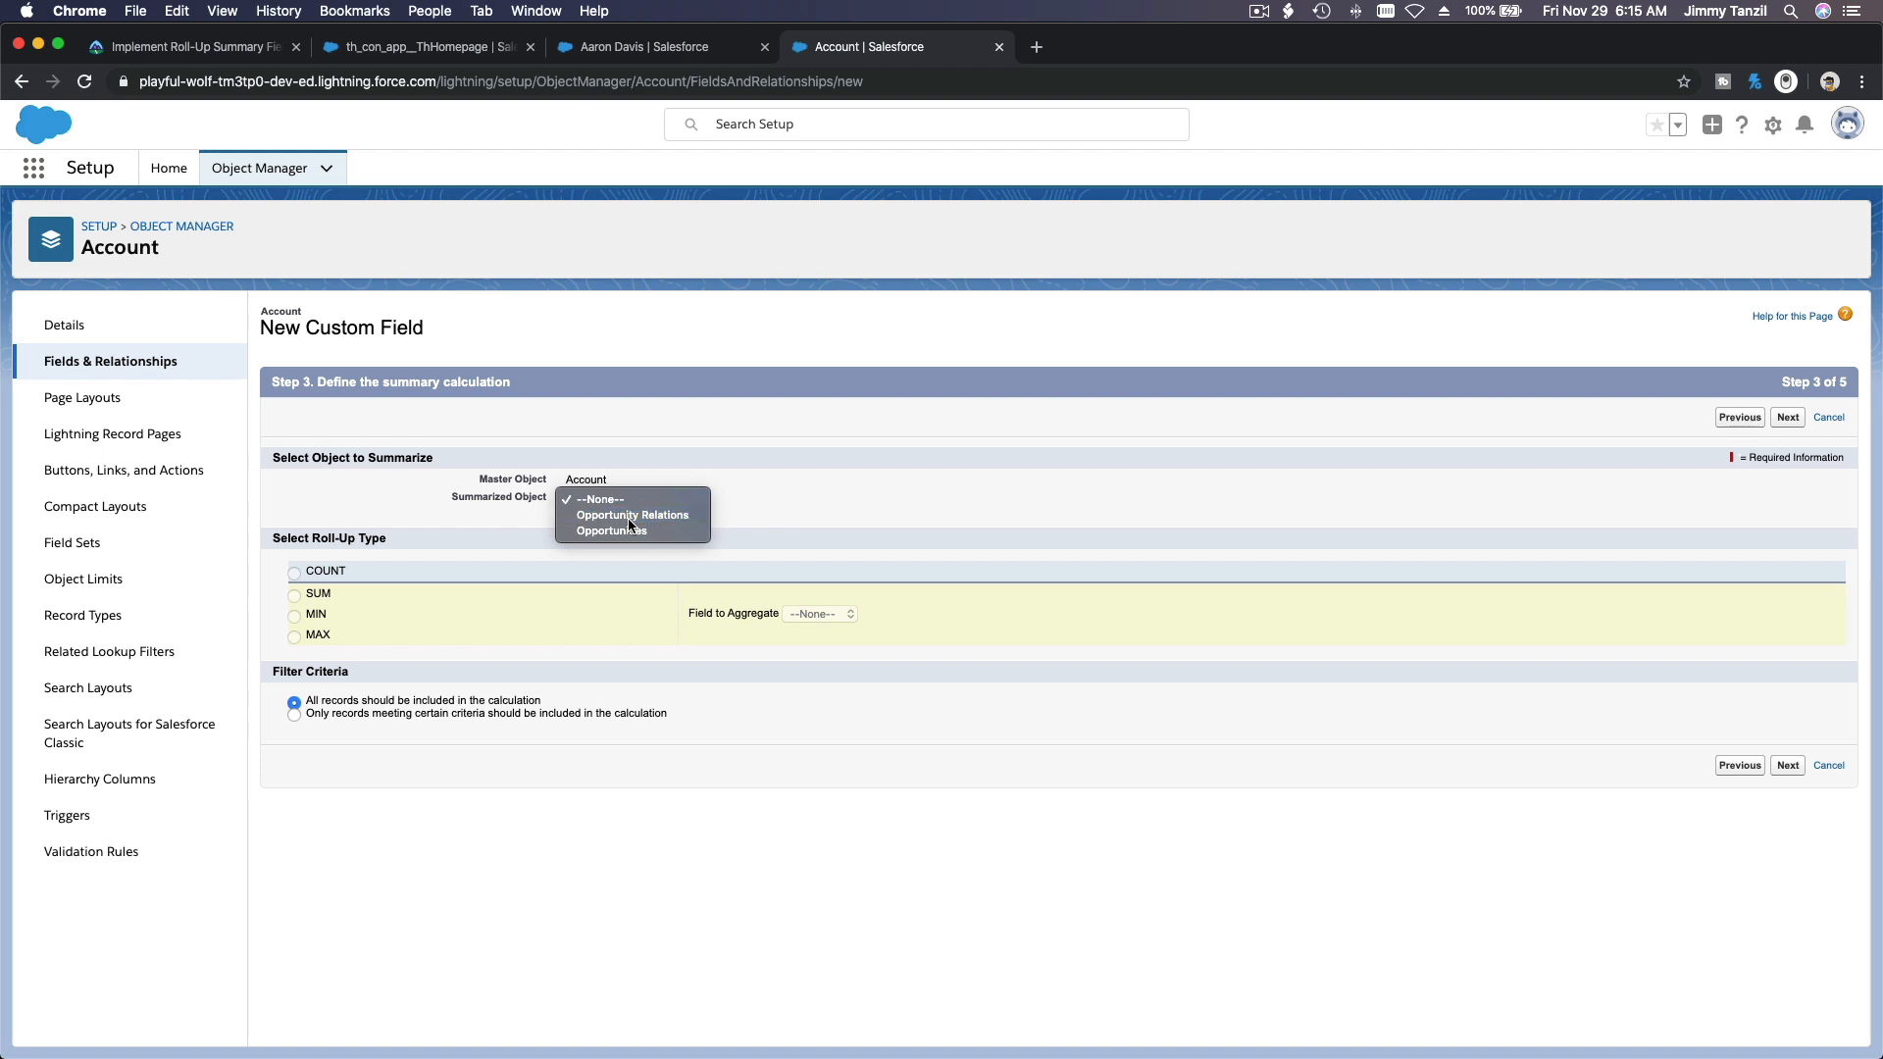
click(629, 517)
click(320, 595)
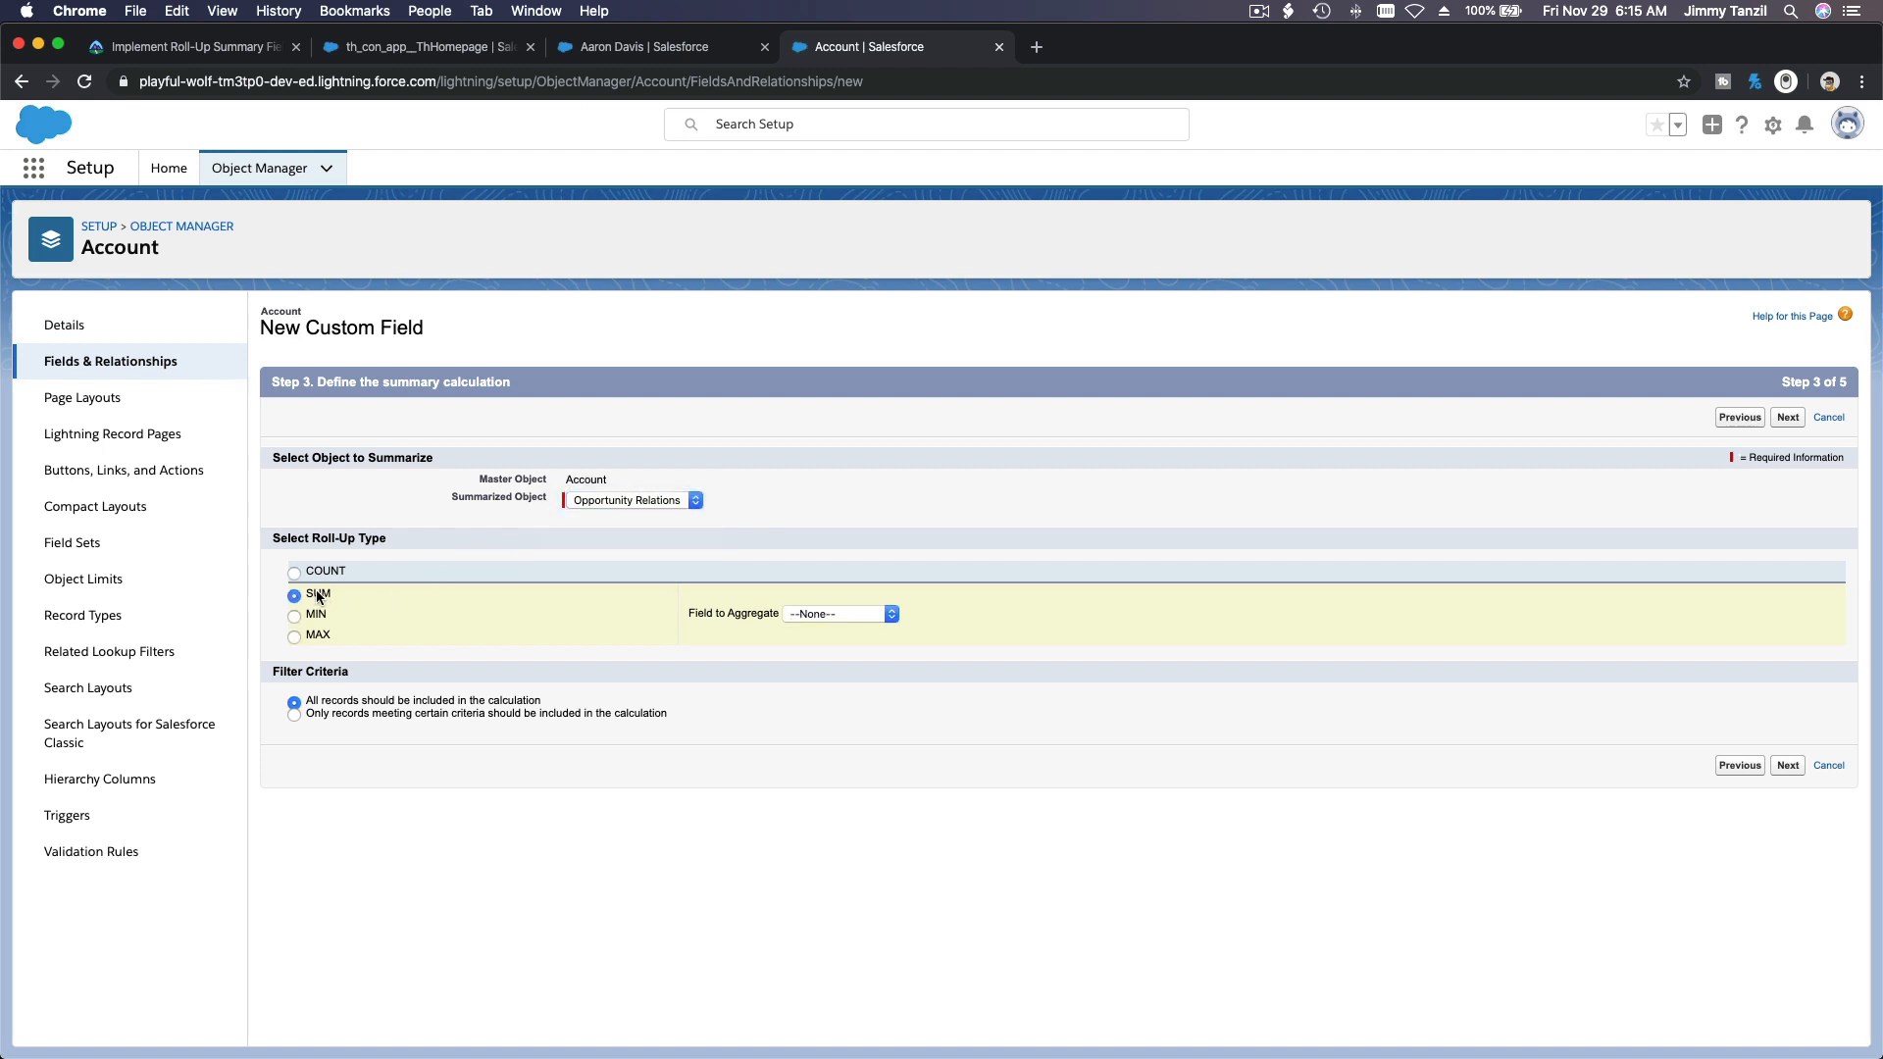
click(818, 615)
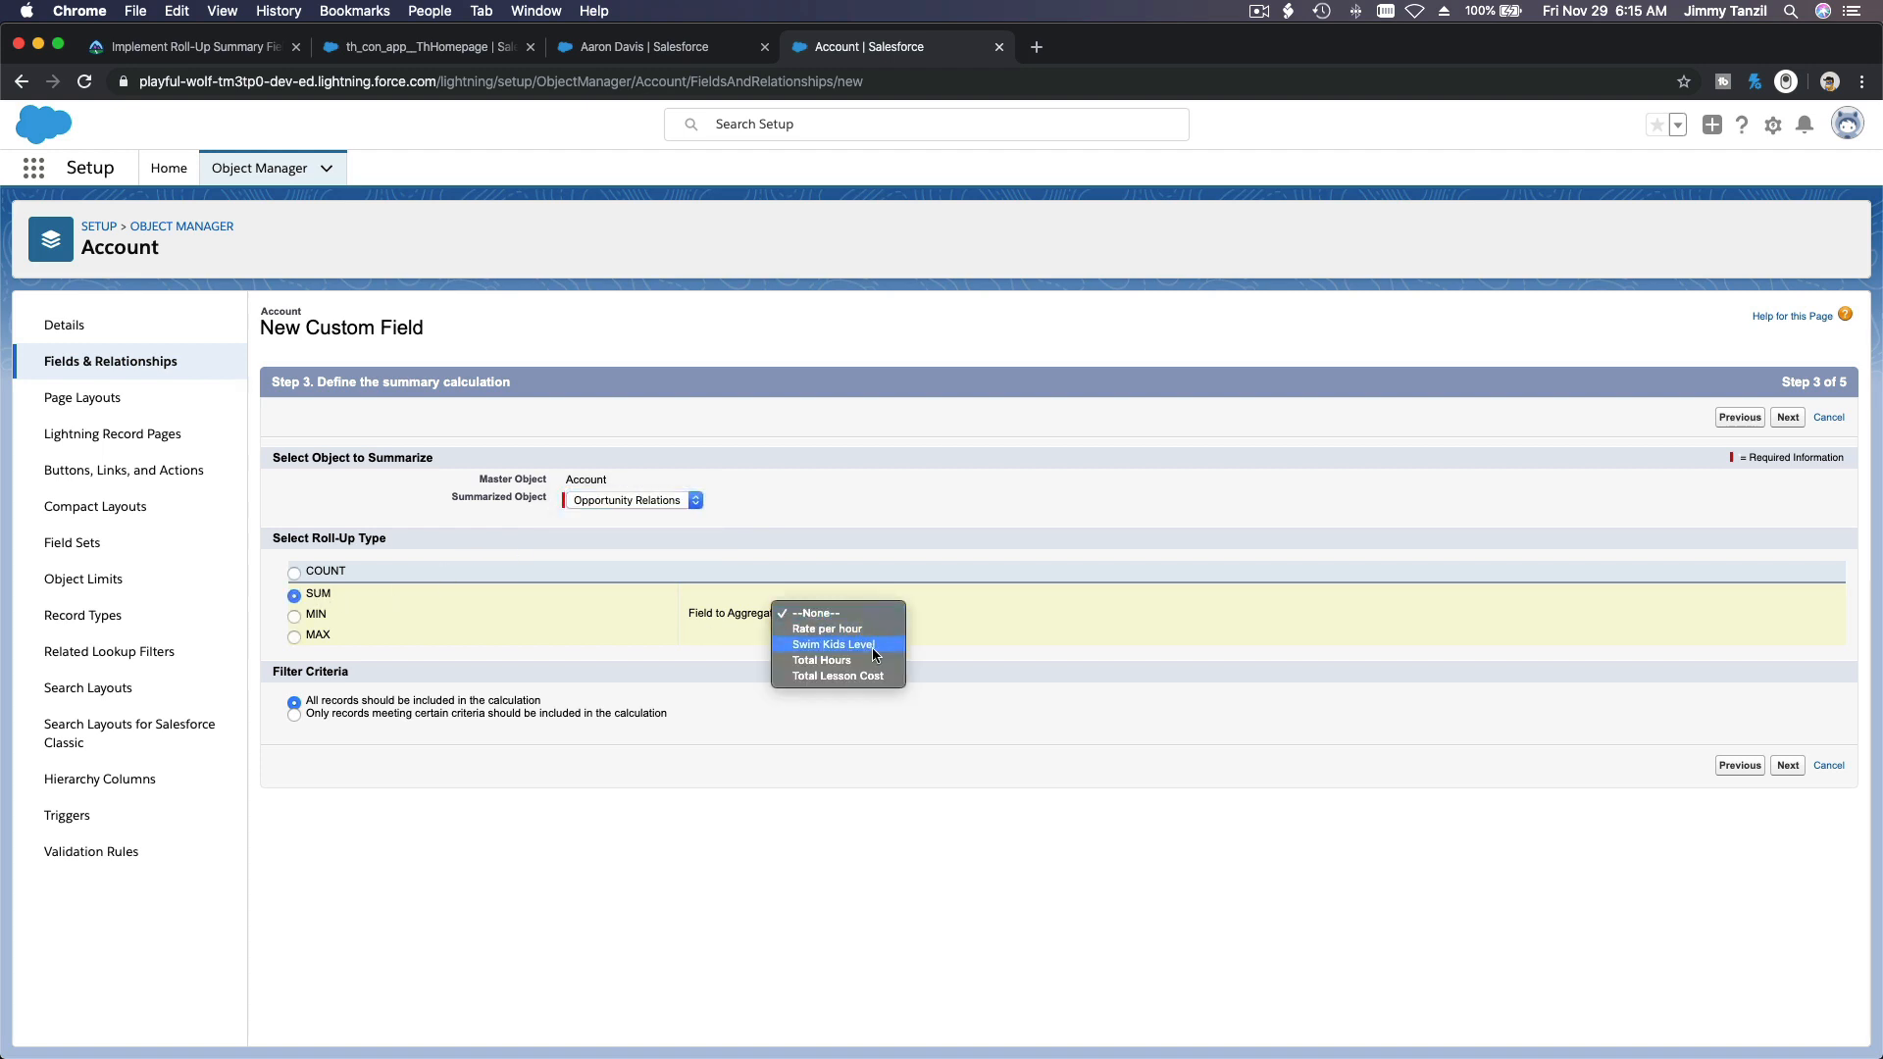
click(869, 675)
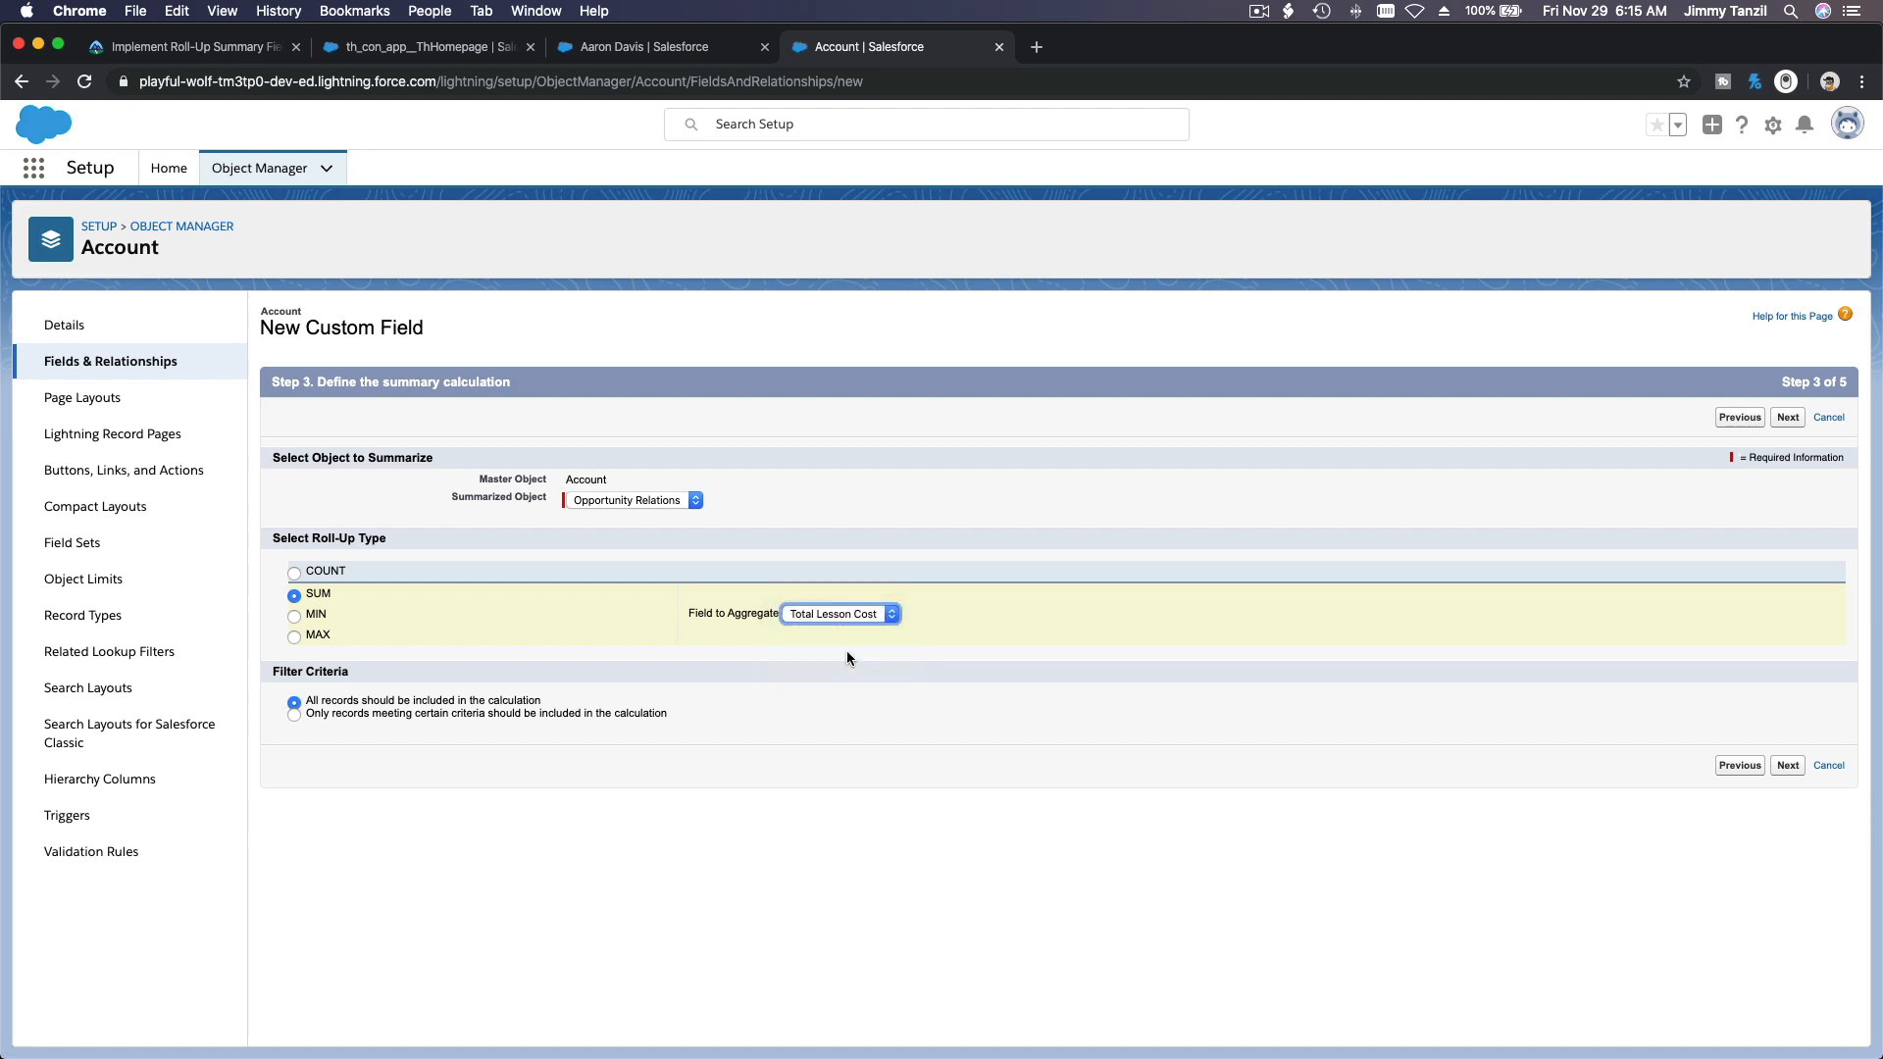
click(845, 650)
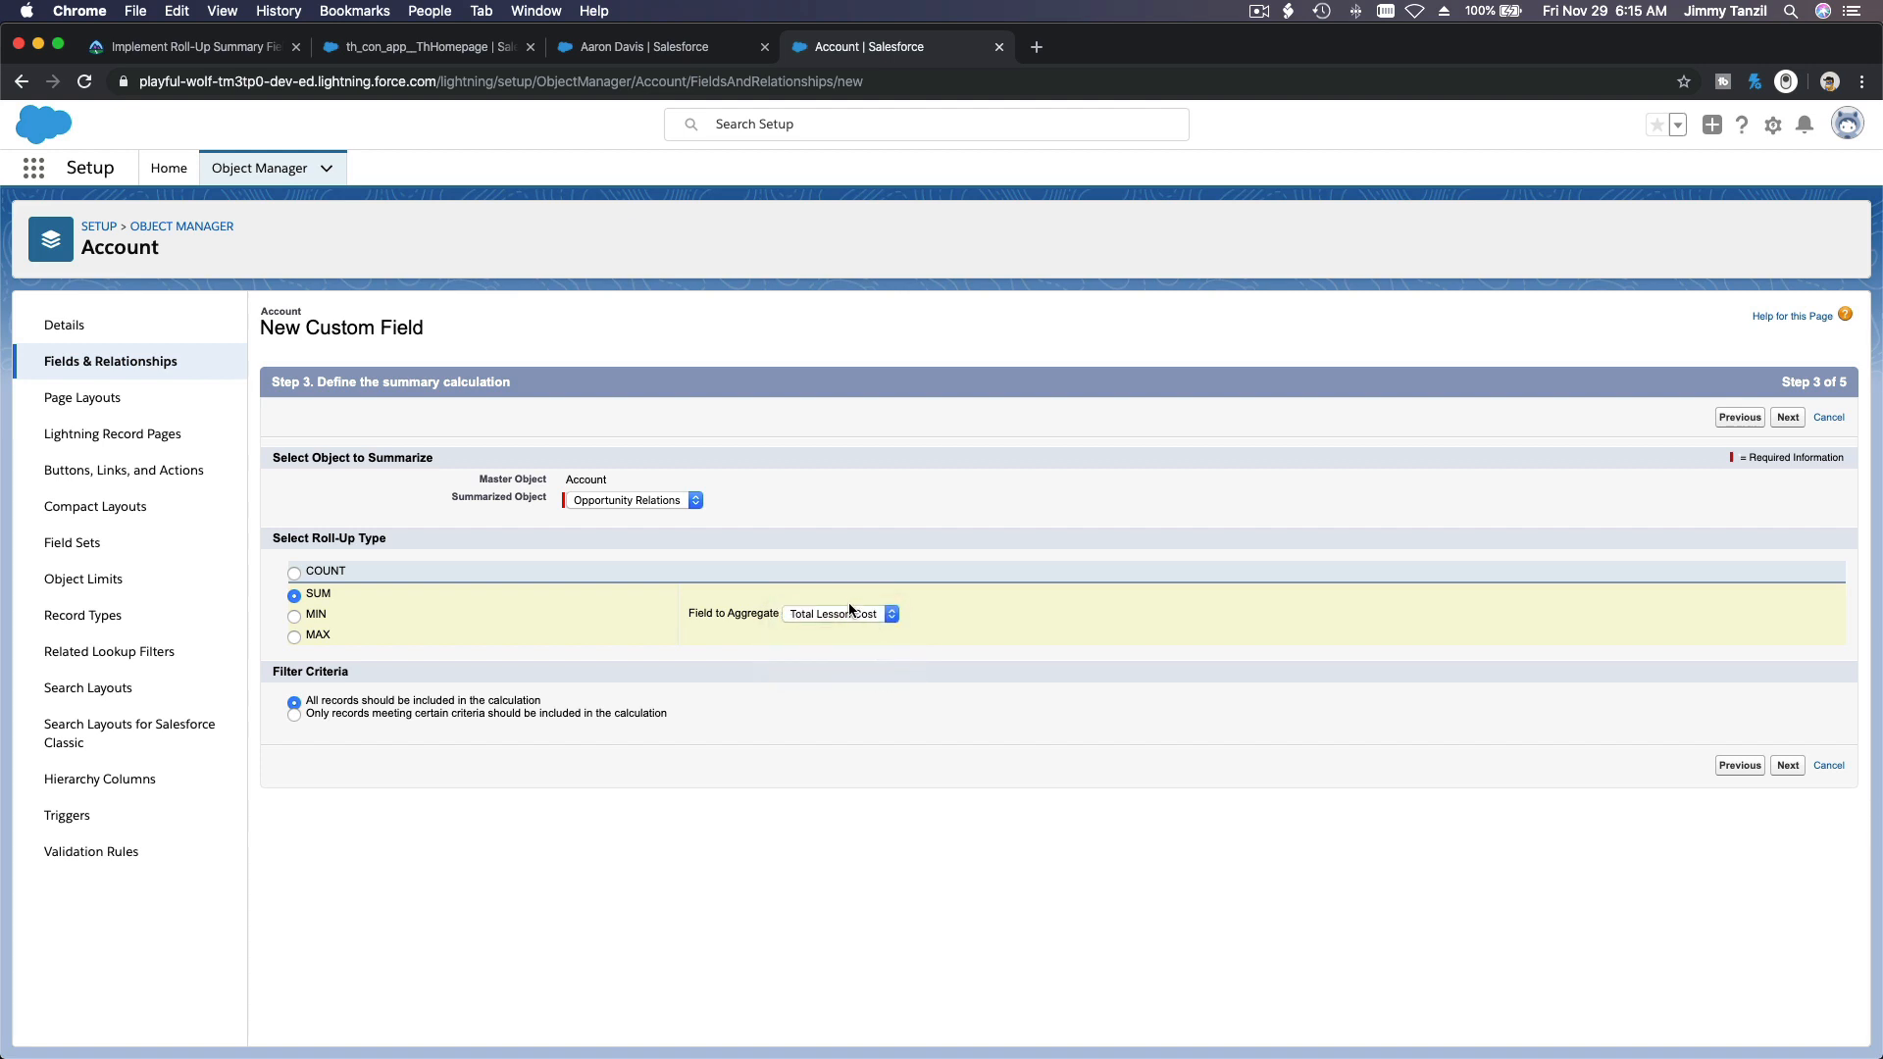
Step: Restrict the income roll-up with a filter for Lesson Start Date greater than 2019-11-29
click(539, 712)
click(414, 754)
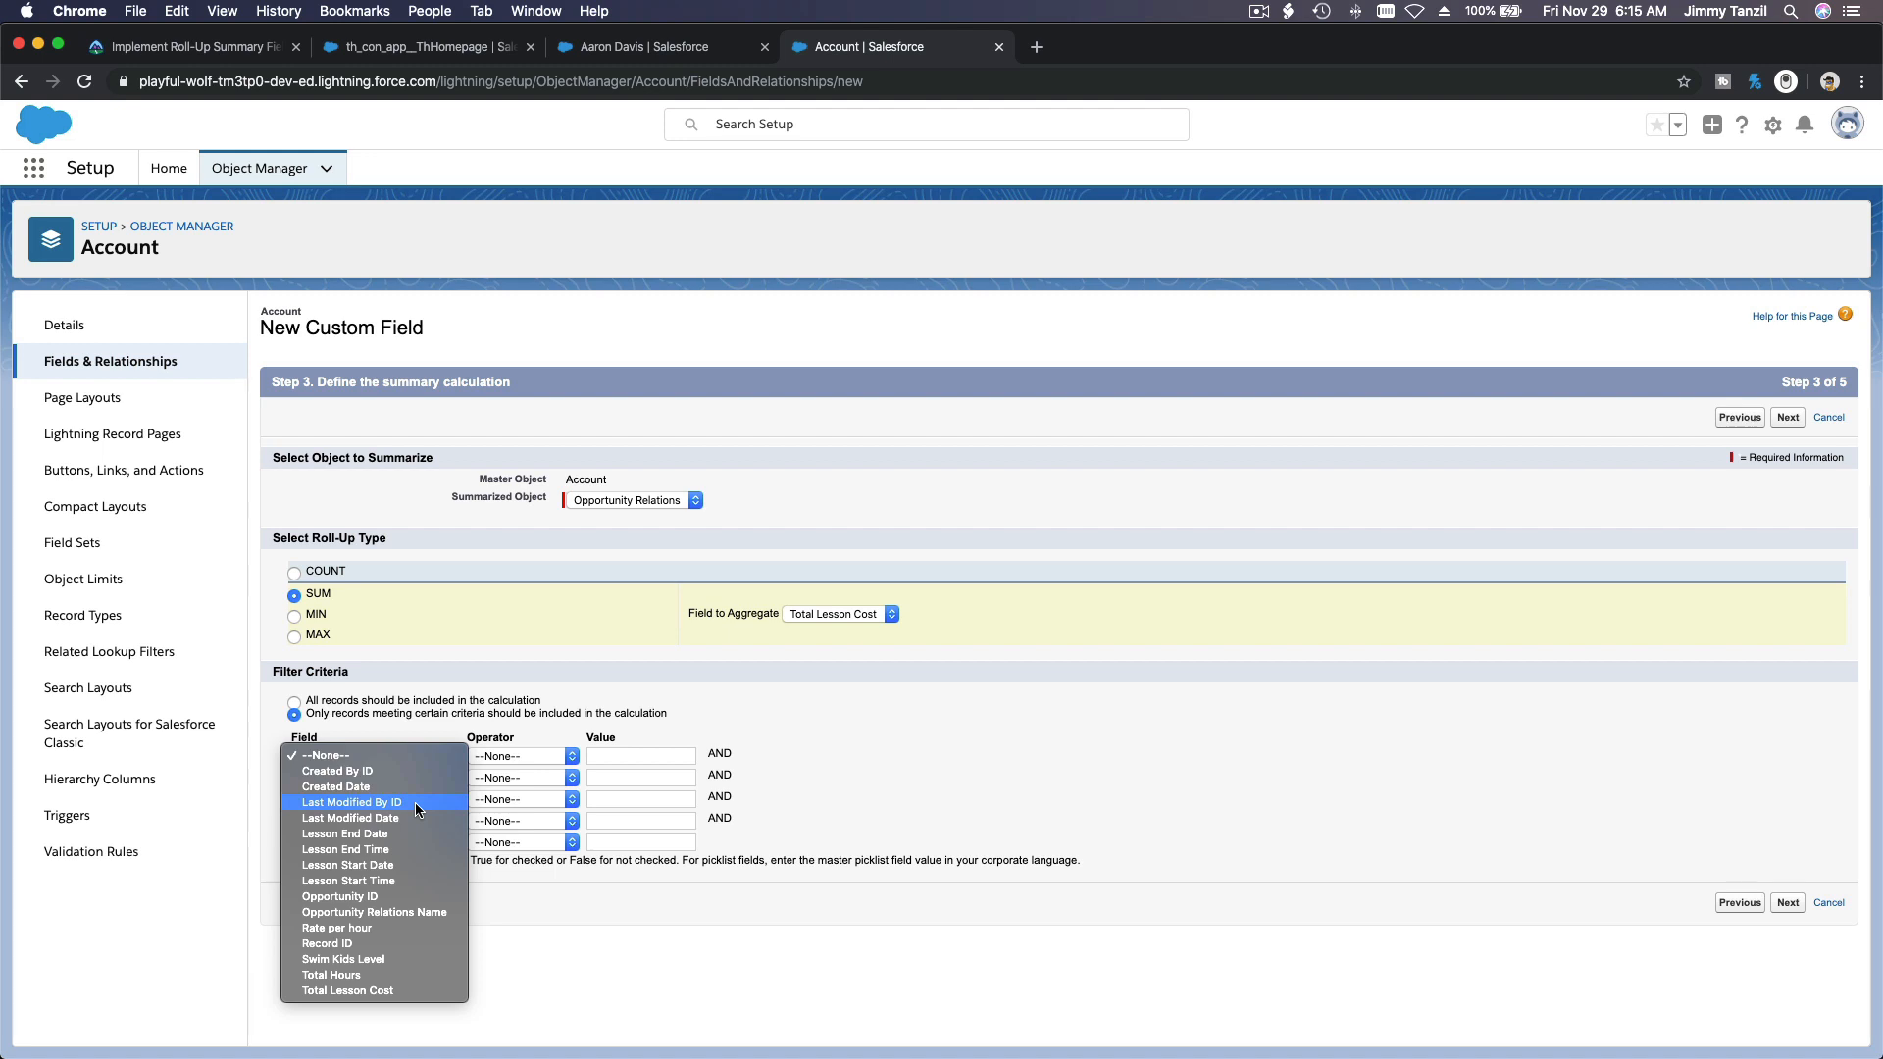
click(408, 867)
click(544, 759)
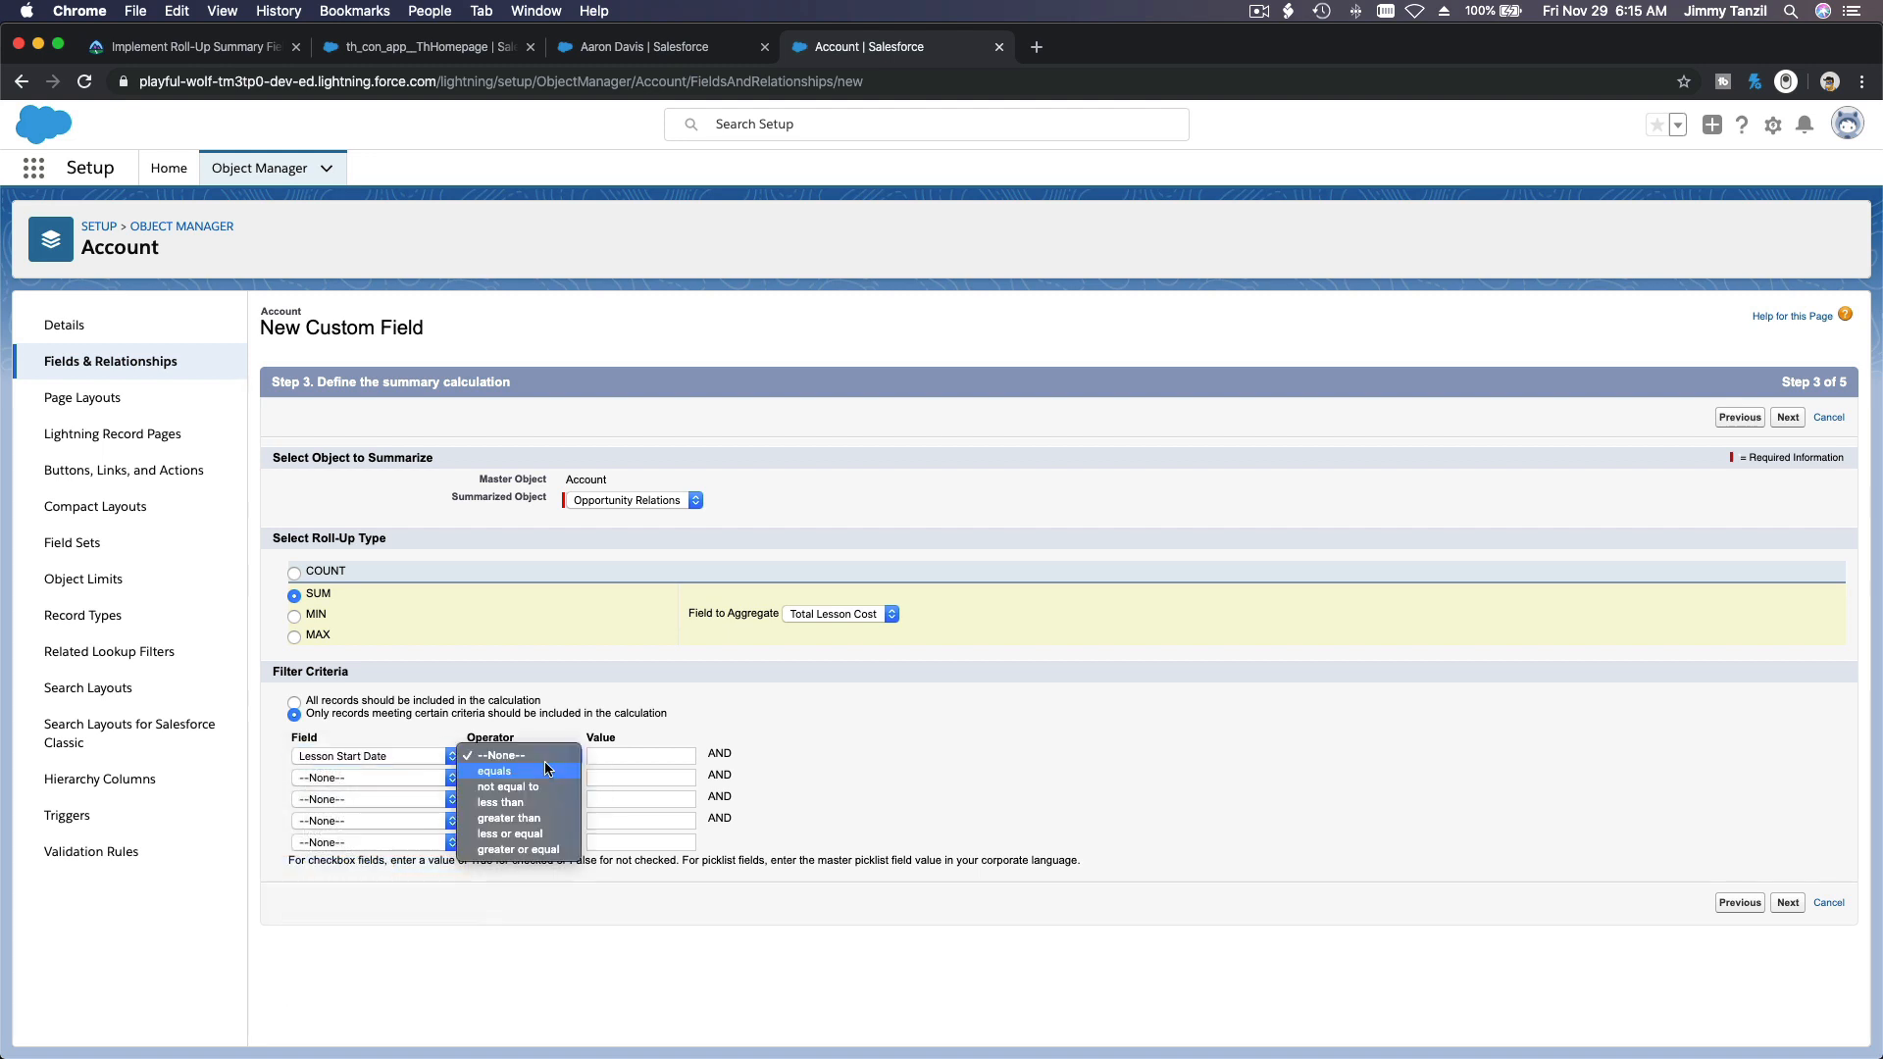
click(543, 823)
click(610, 755)
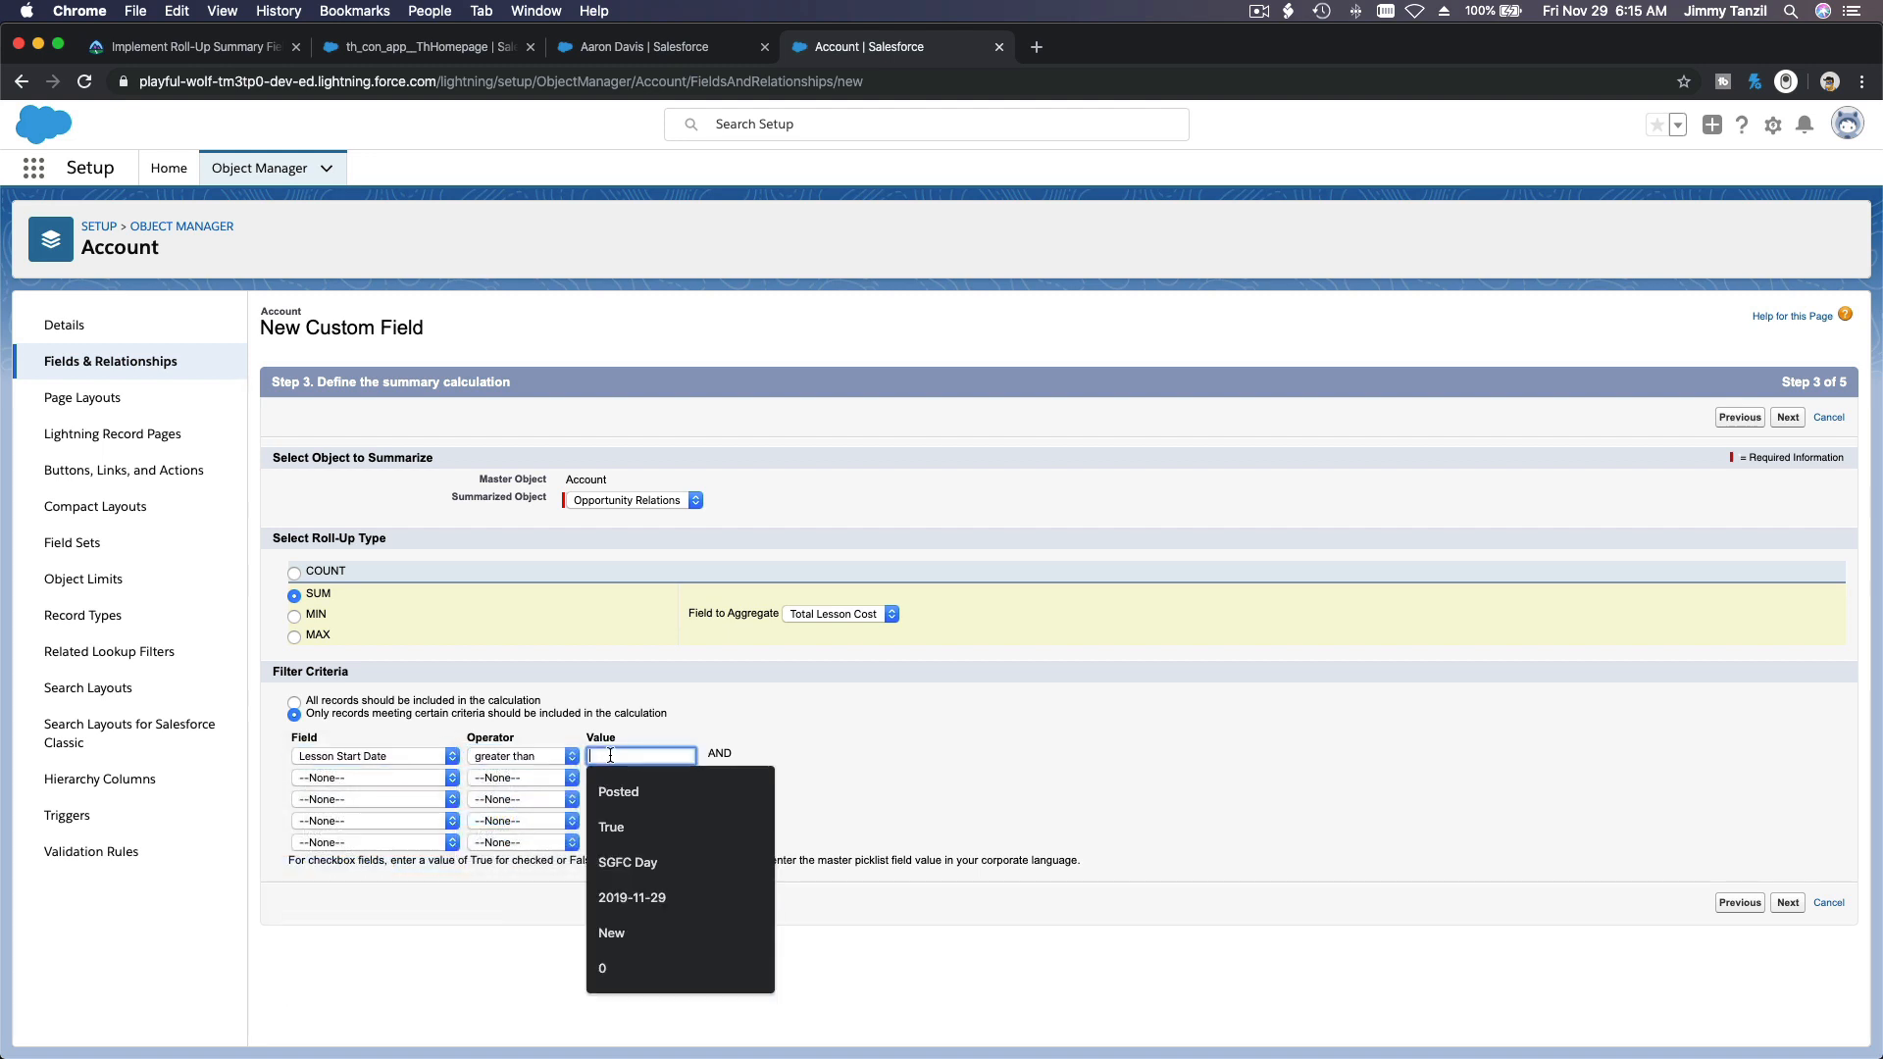
text(2019-11-29)
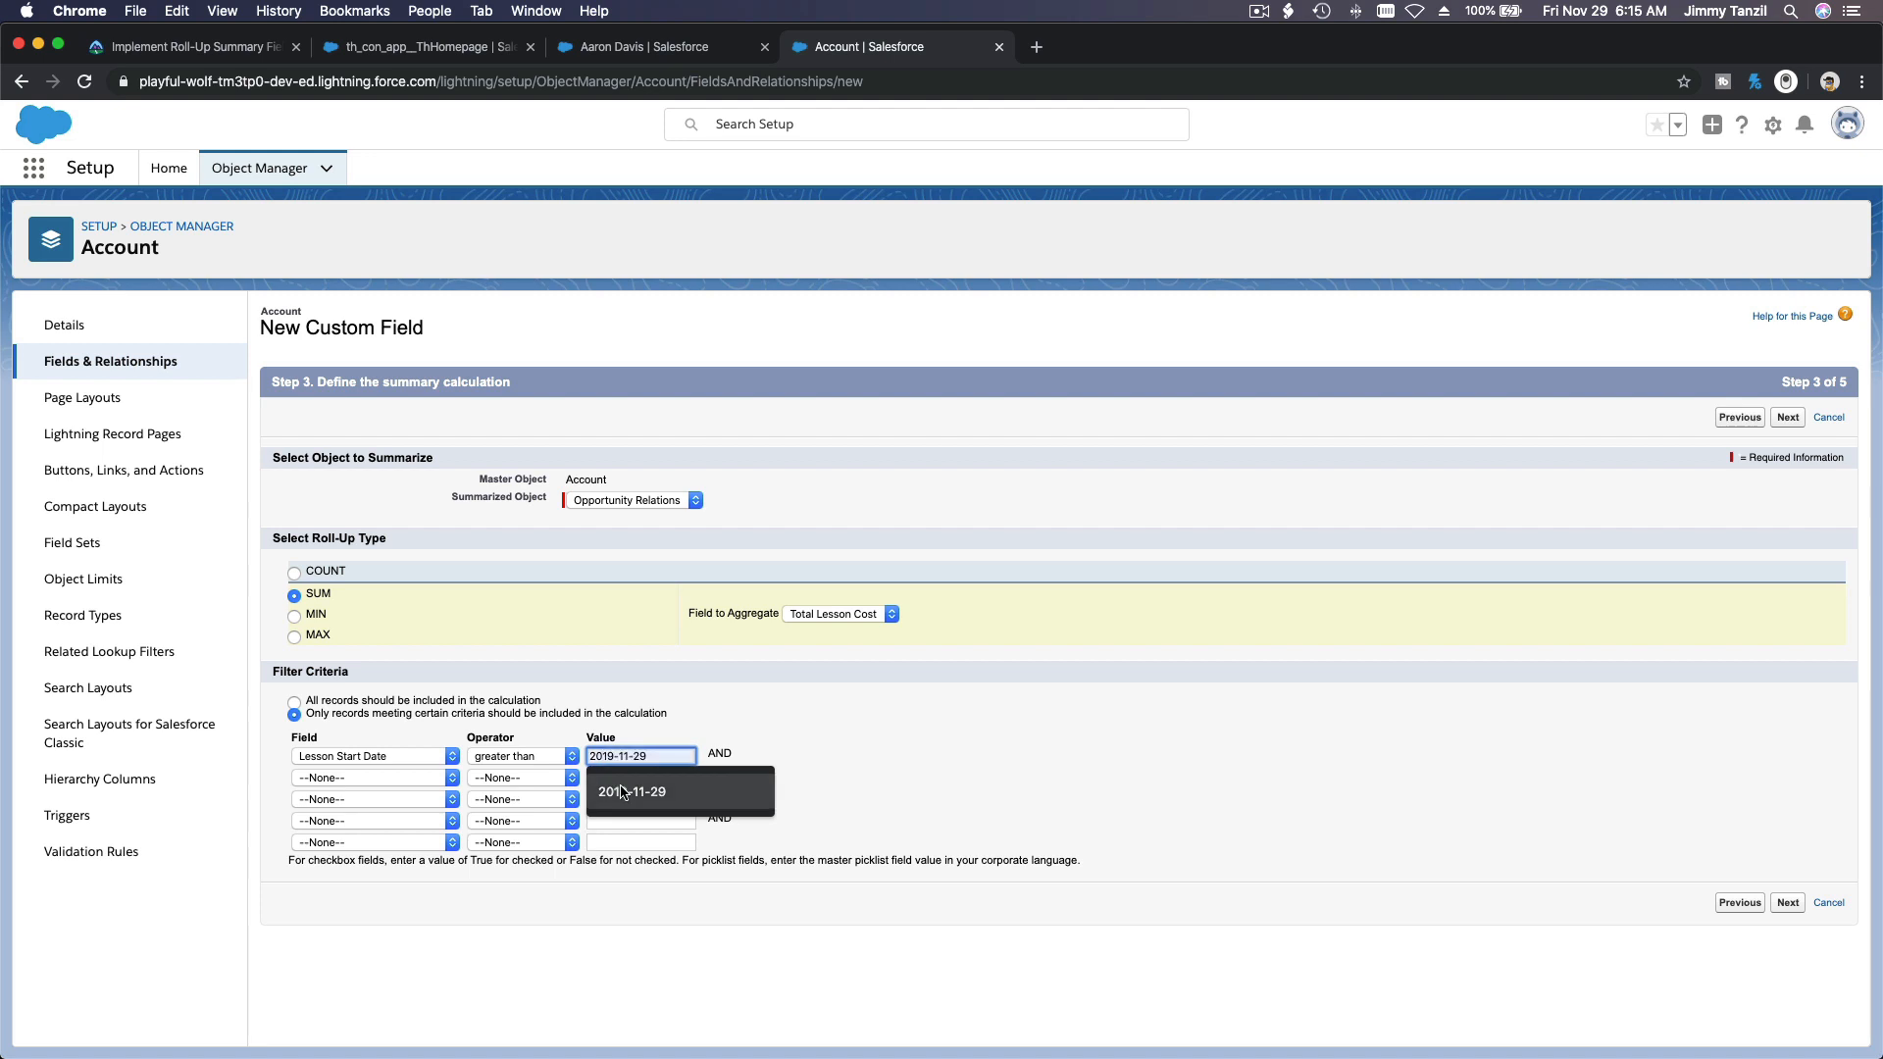
click(619, 786)
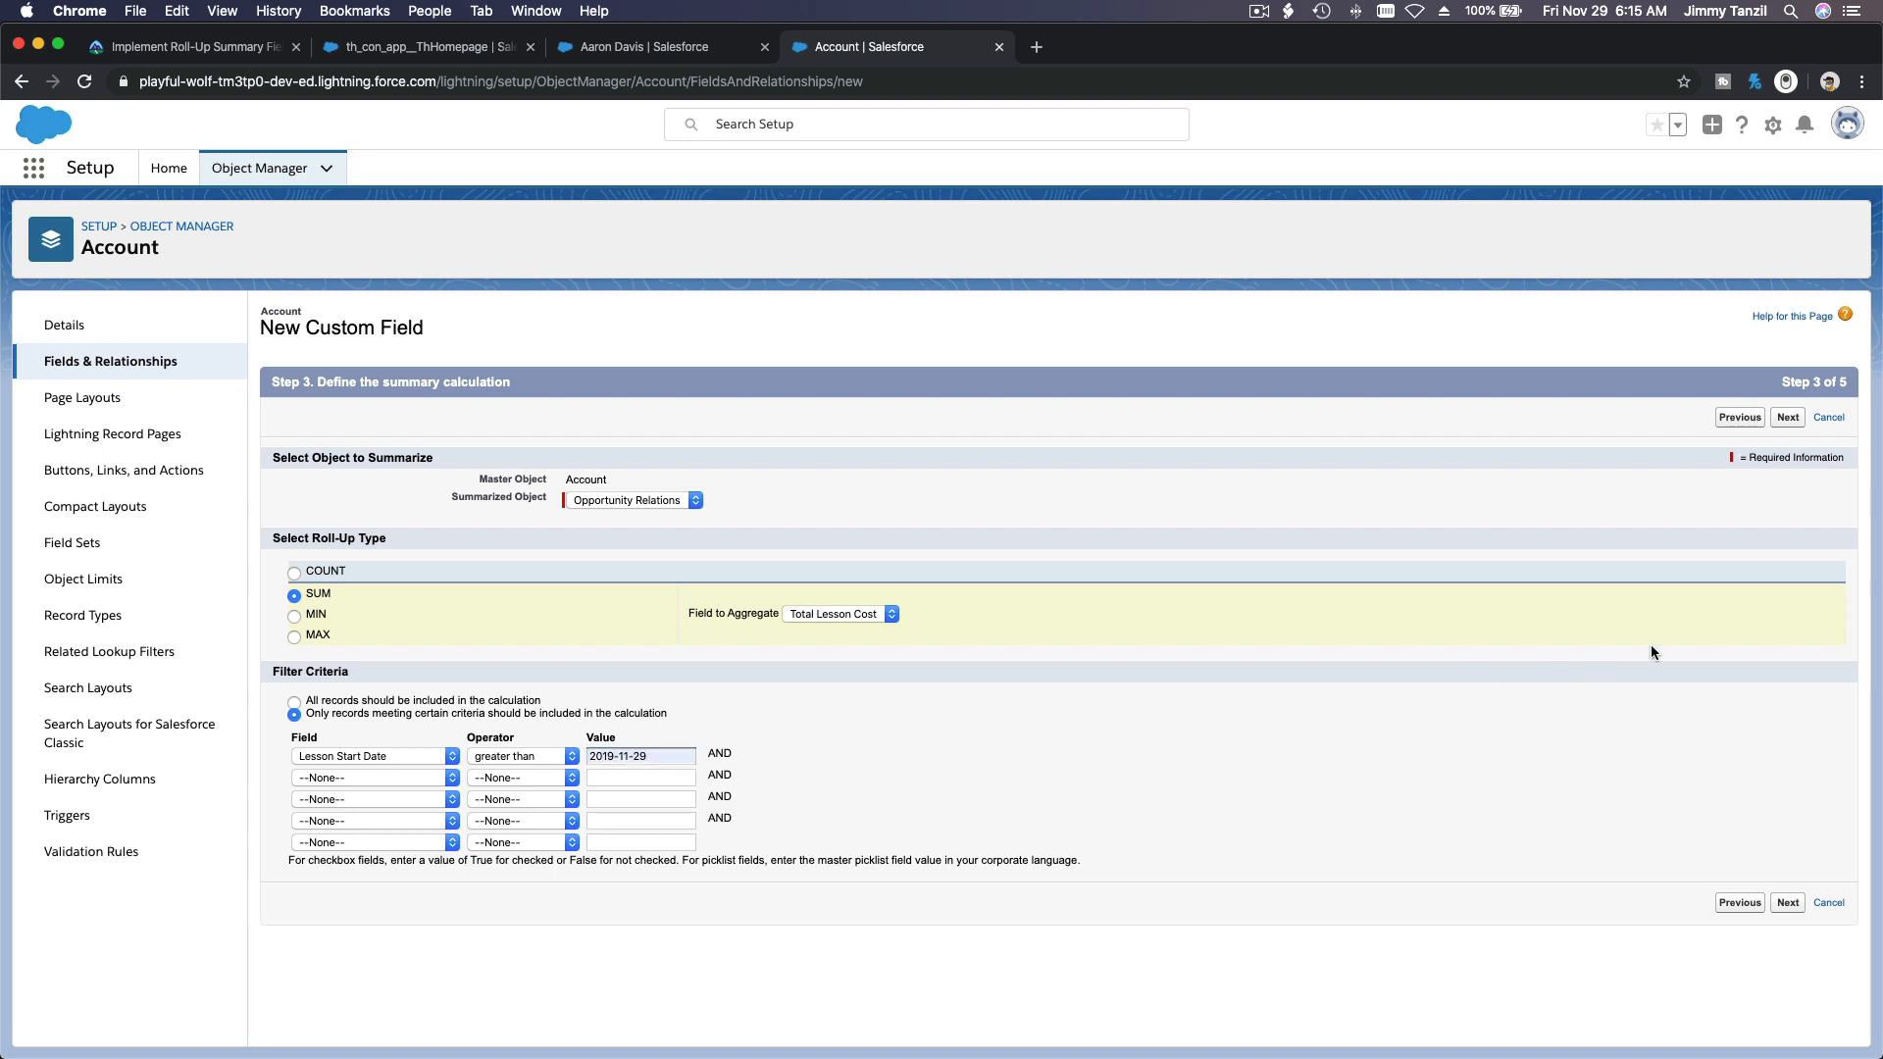
Step: Make Total Upcoming income visible to all profiles, keep all Account page layouts selected, and save the field
click(1792, 420)
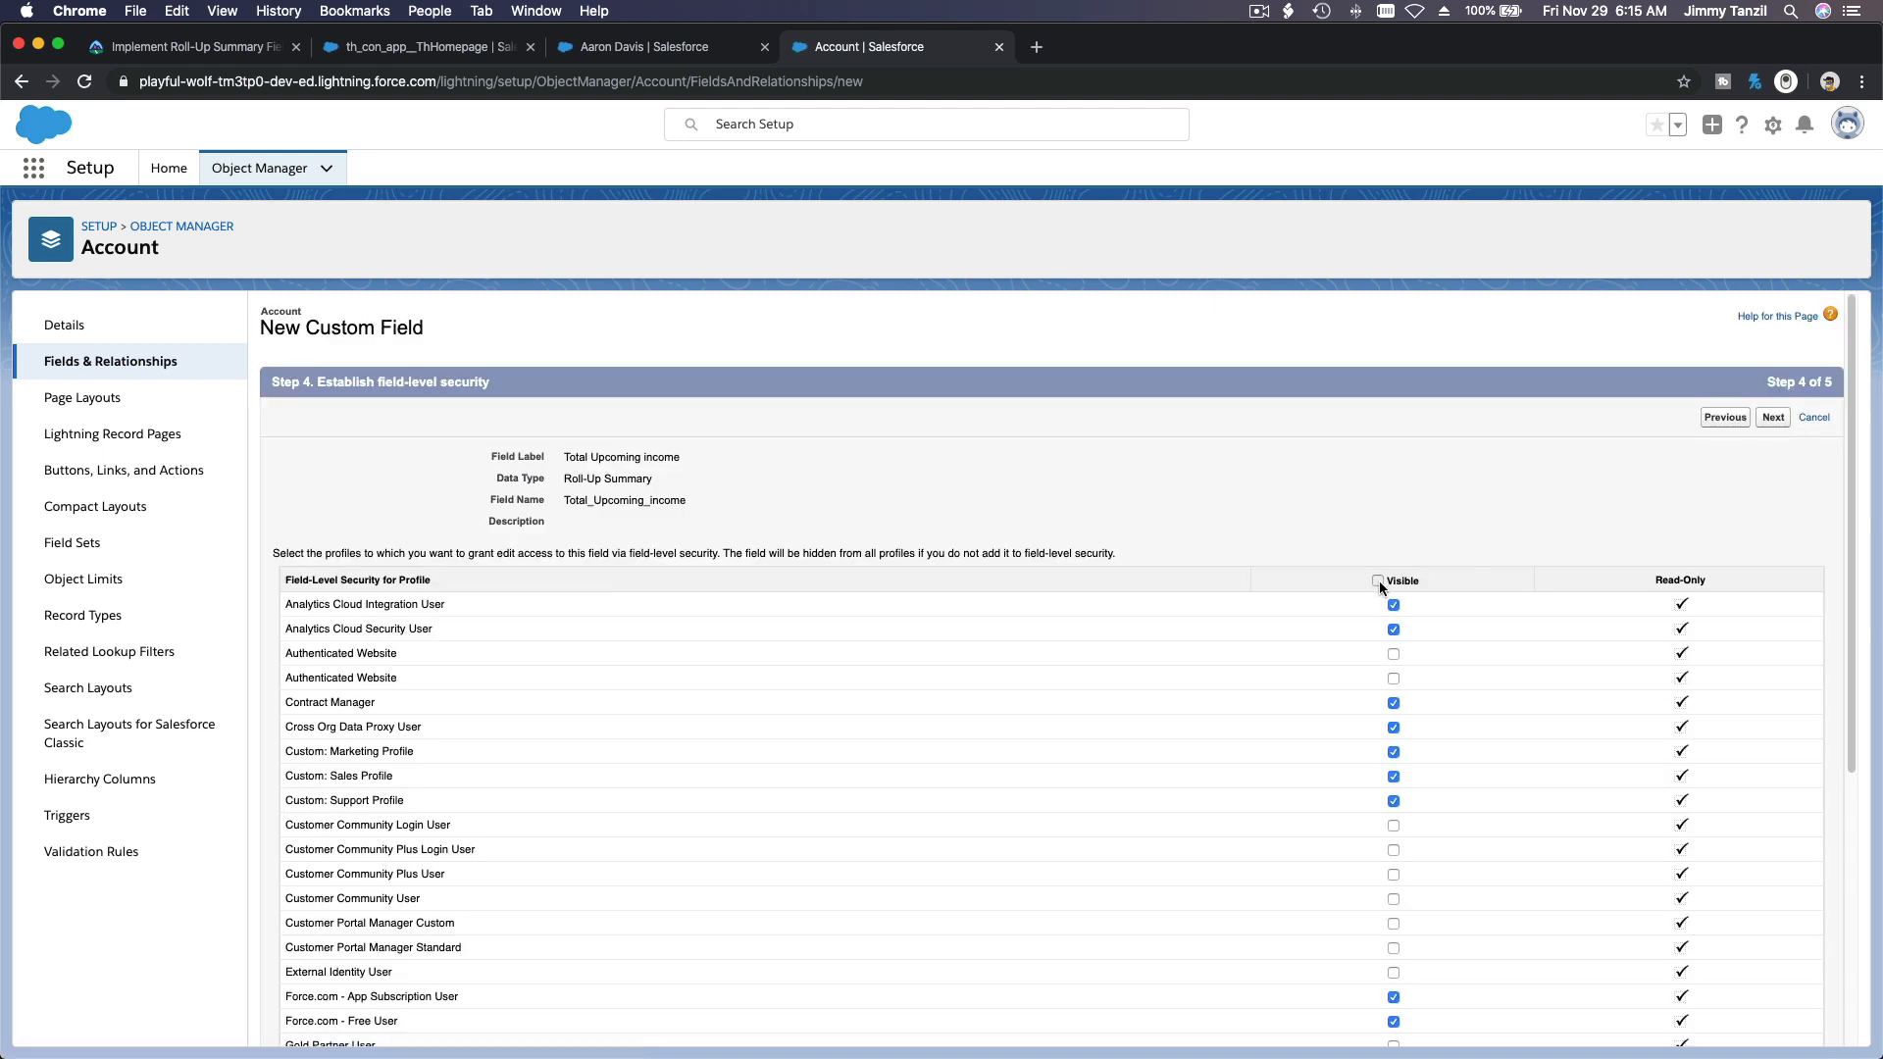
click(1378, 580)
click(1772, 419)
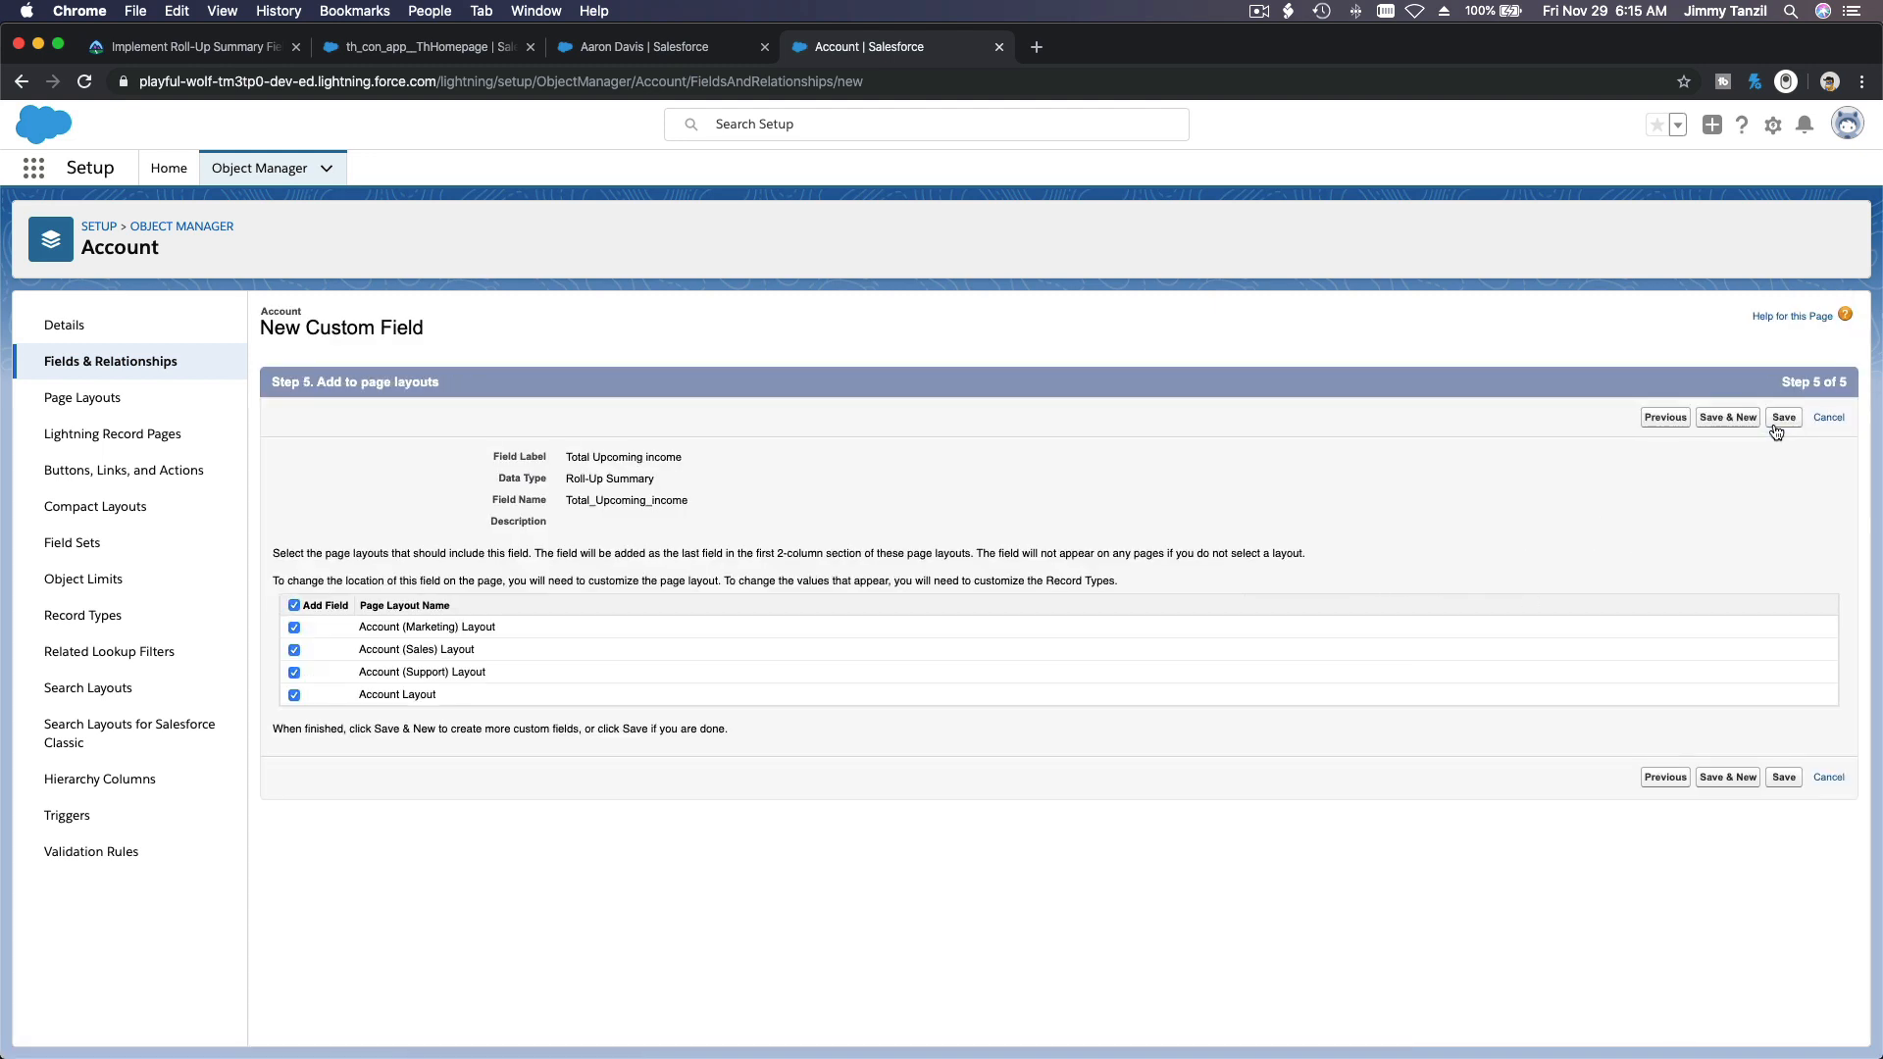
click(1781, 418)
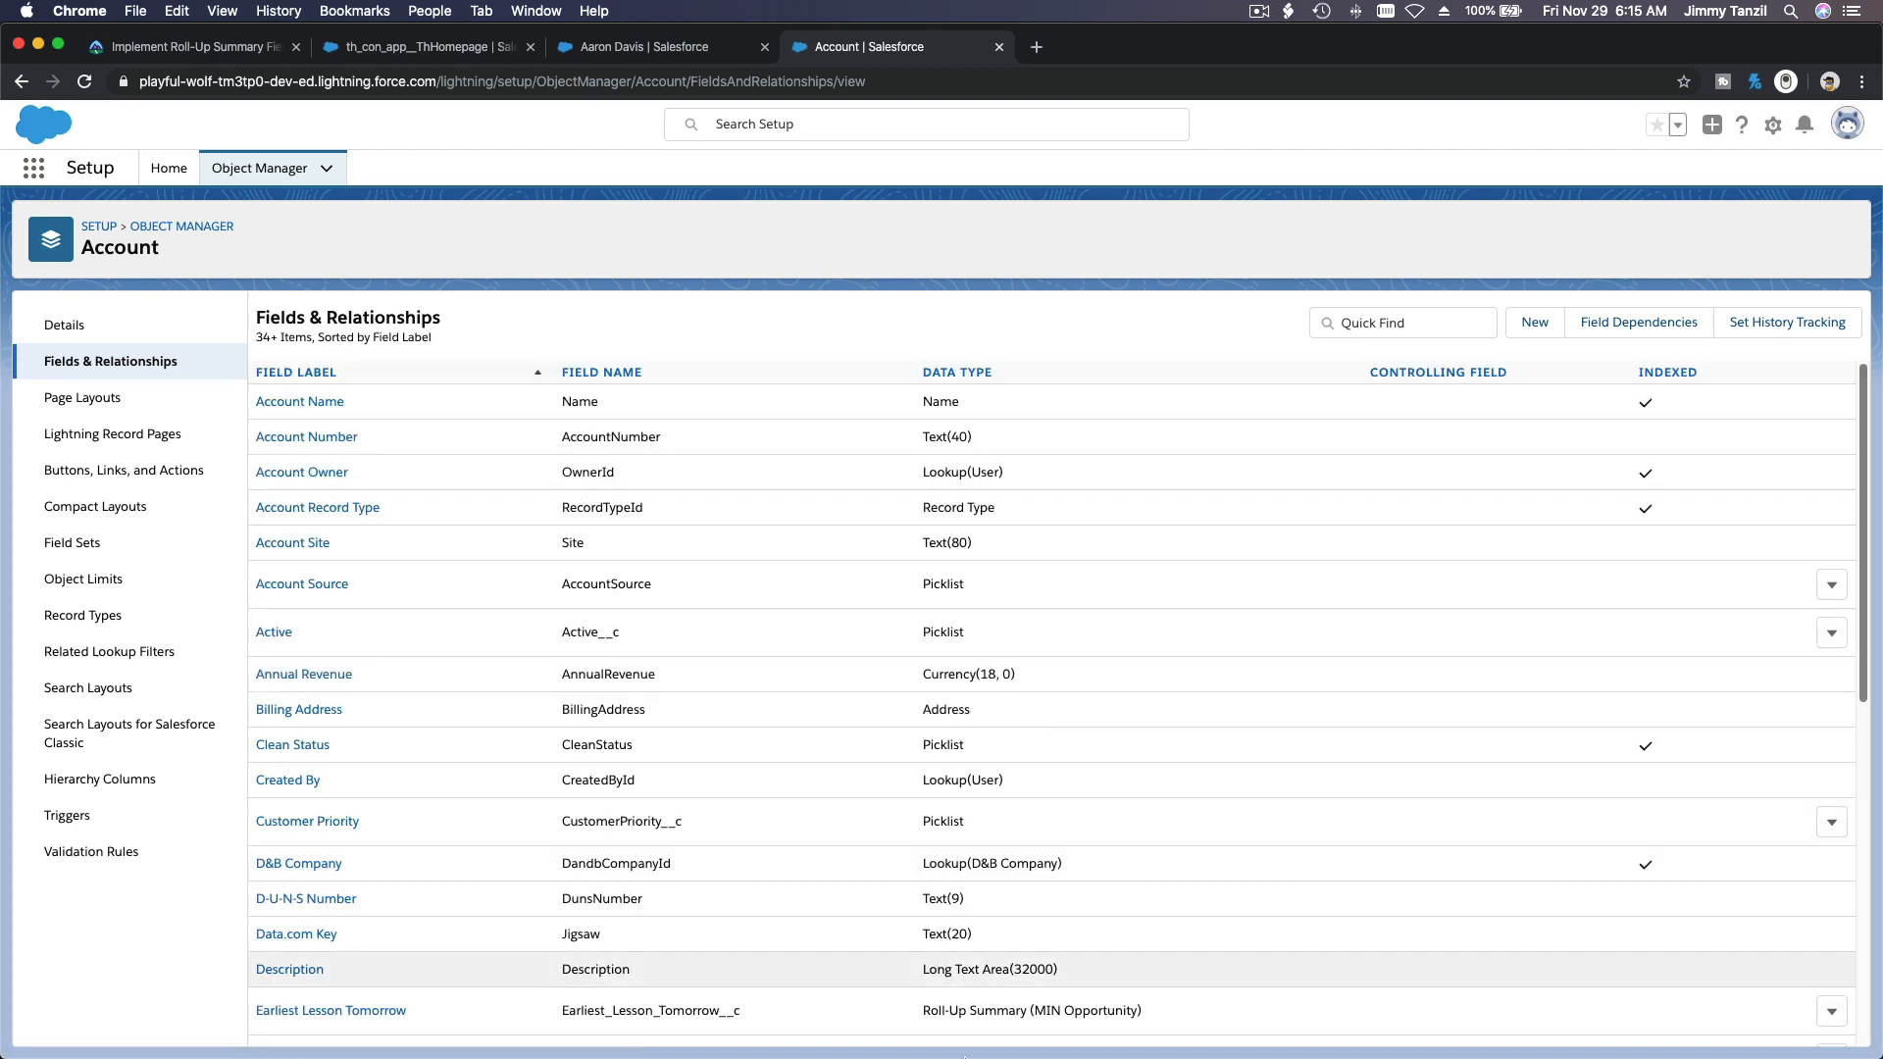
Step: Review the Swimming Instructor field list in the TextEdit notes, and switch to the swimming instructor's account record in Chrome
click(1064, 1025)
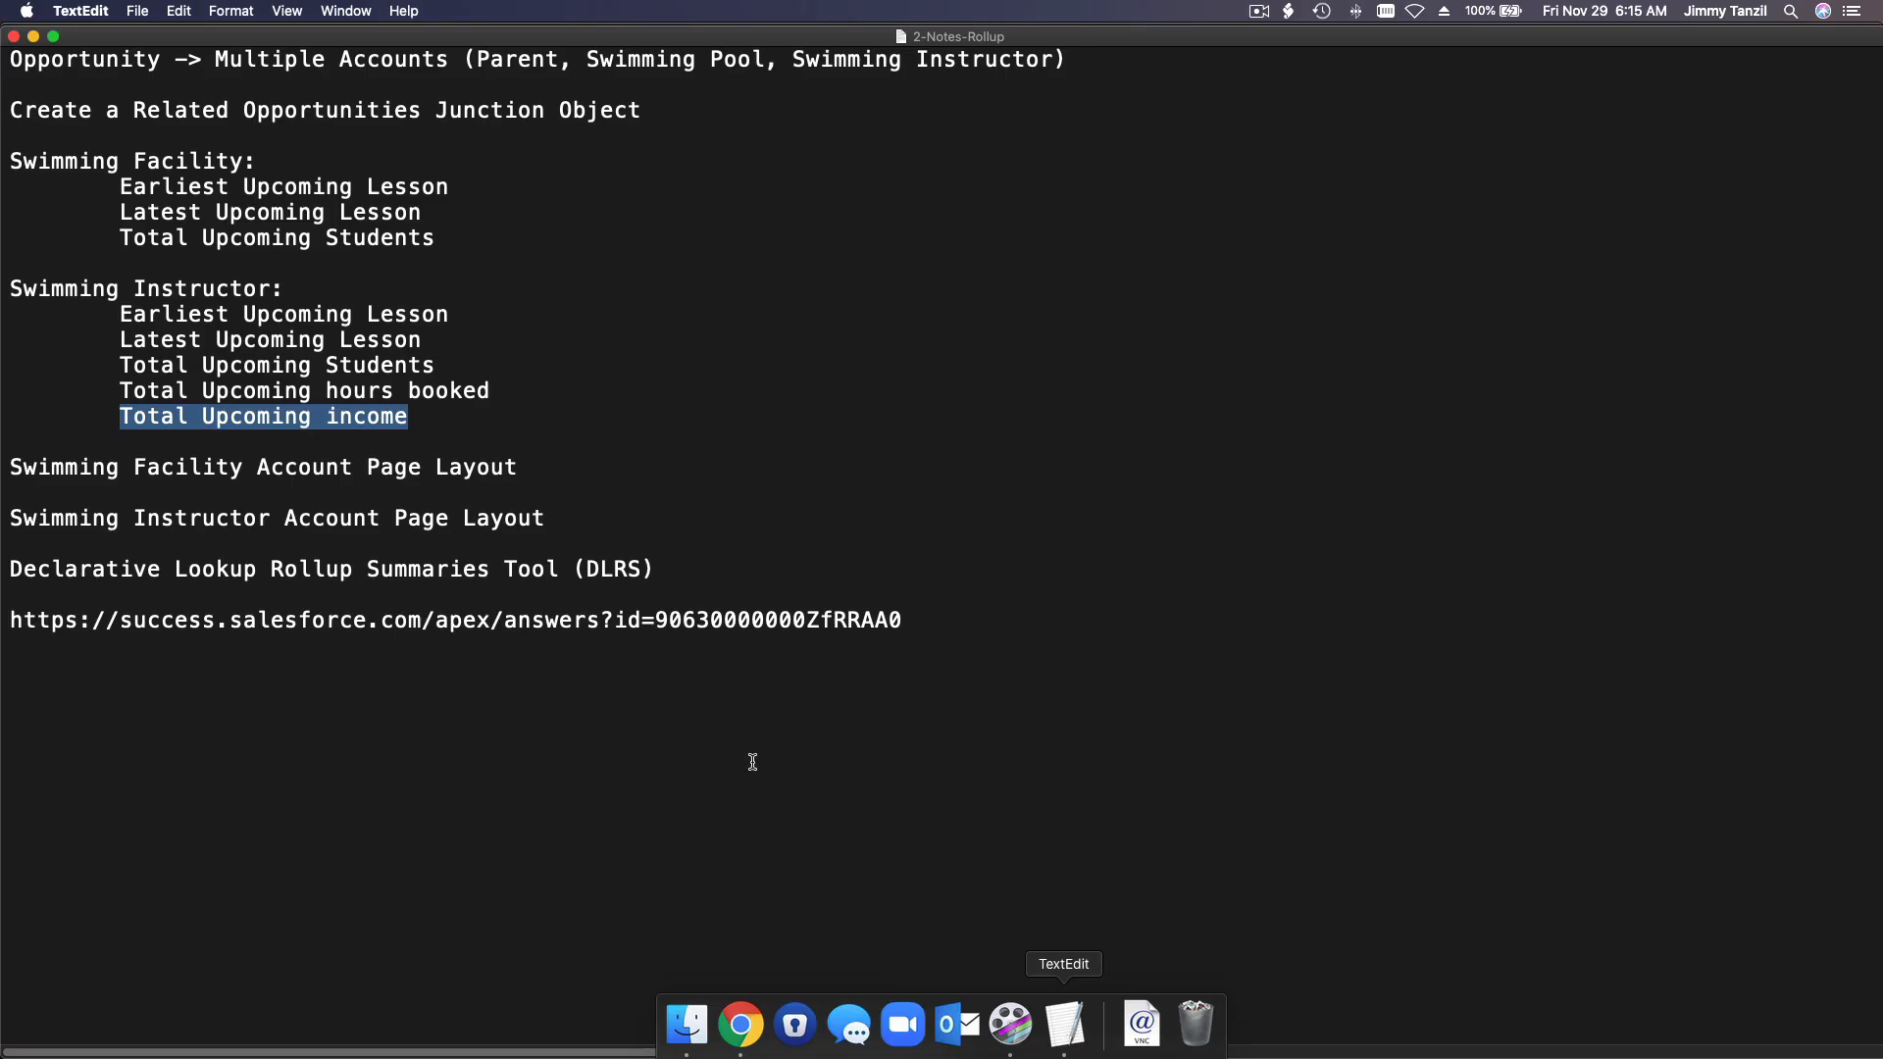
click(312, 390)
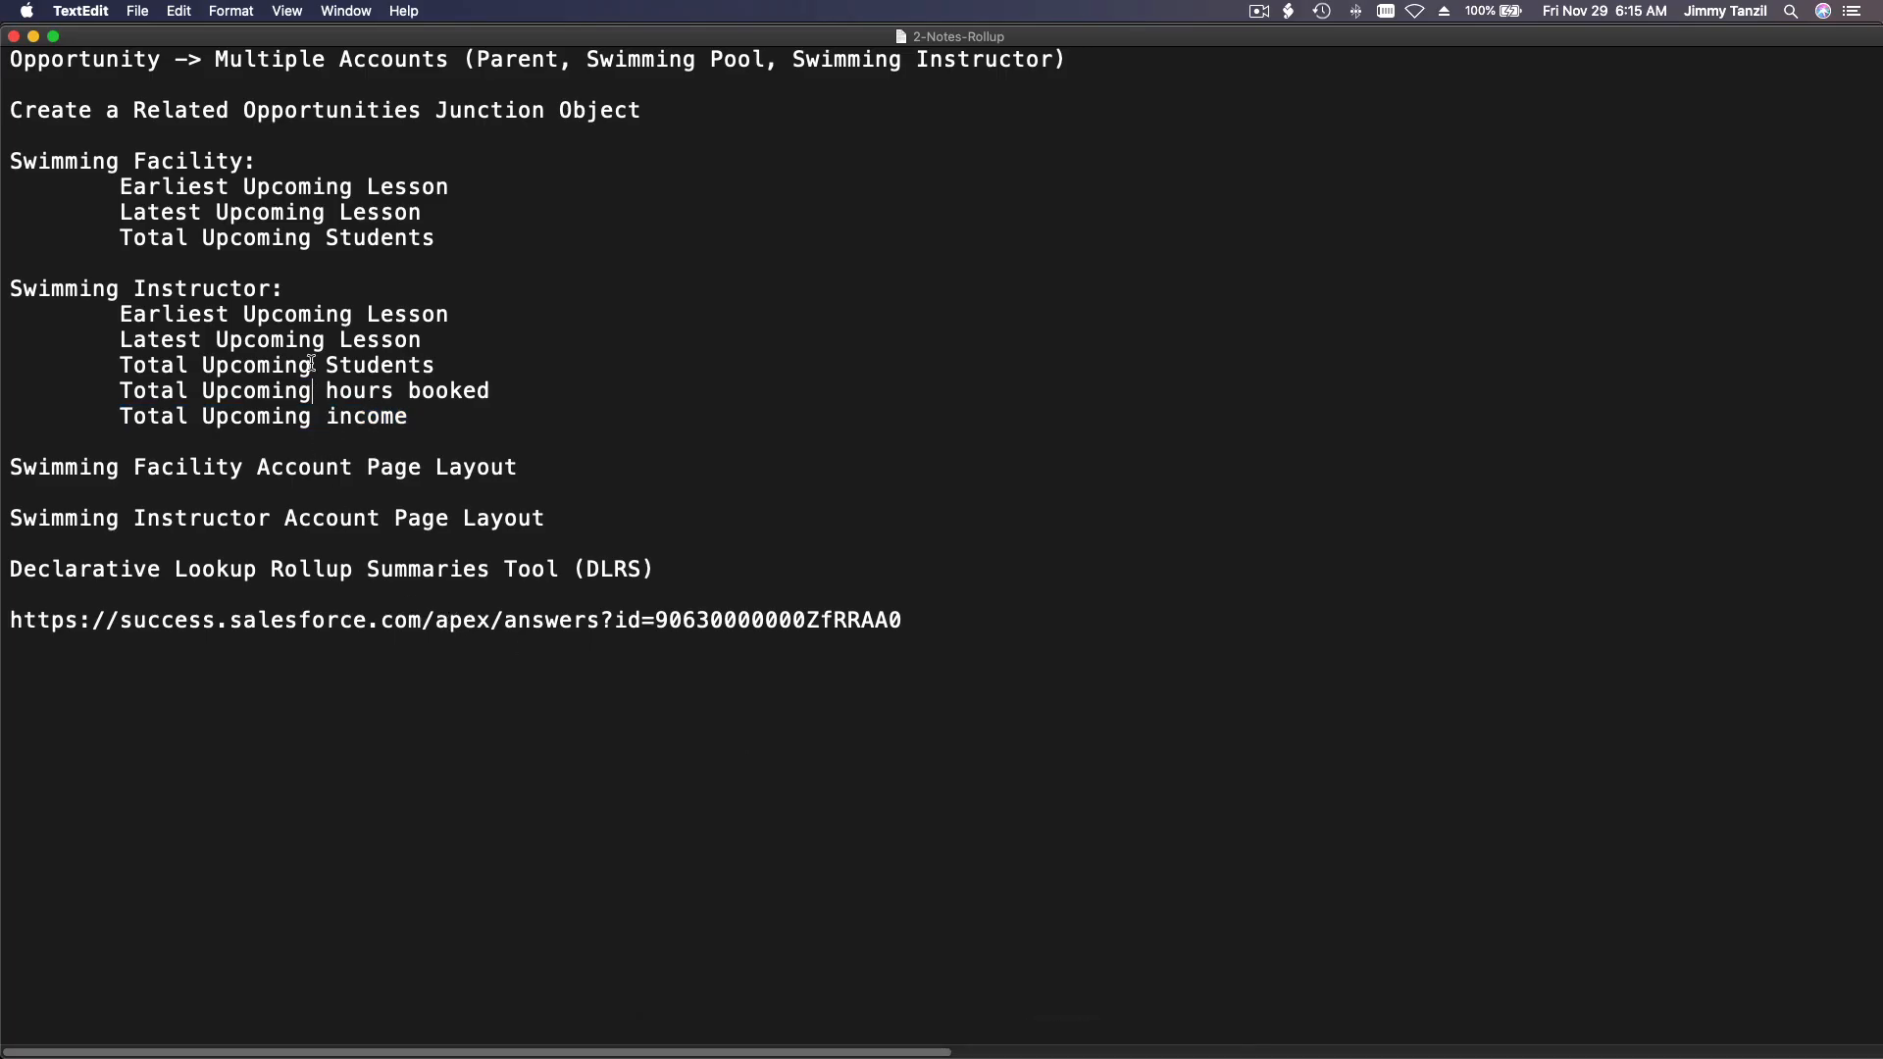
click(311, 315)
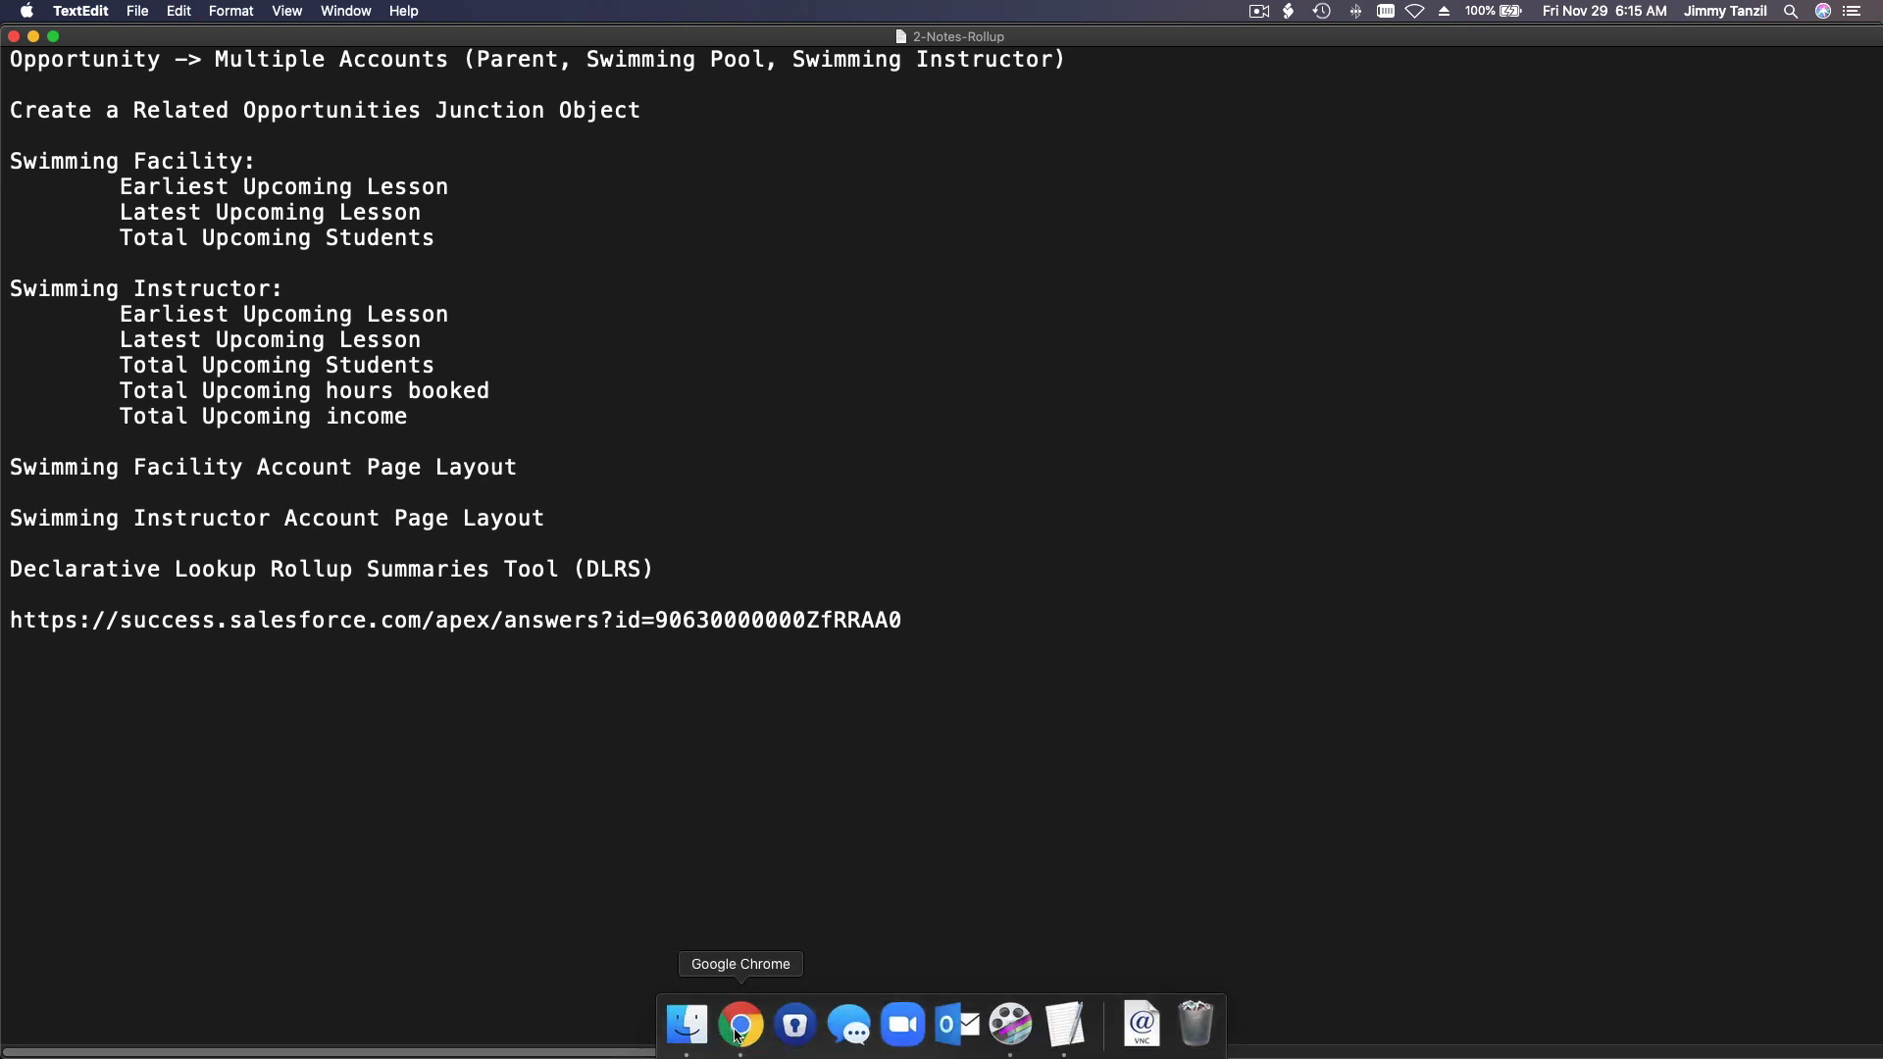
click(738, 1026)
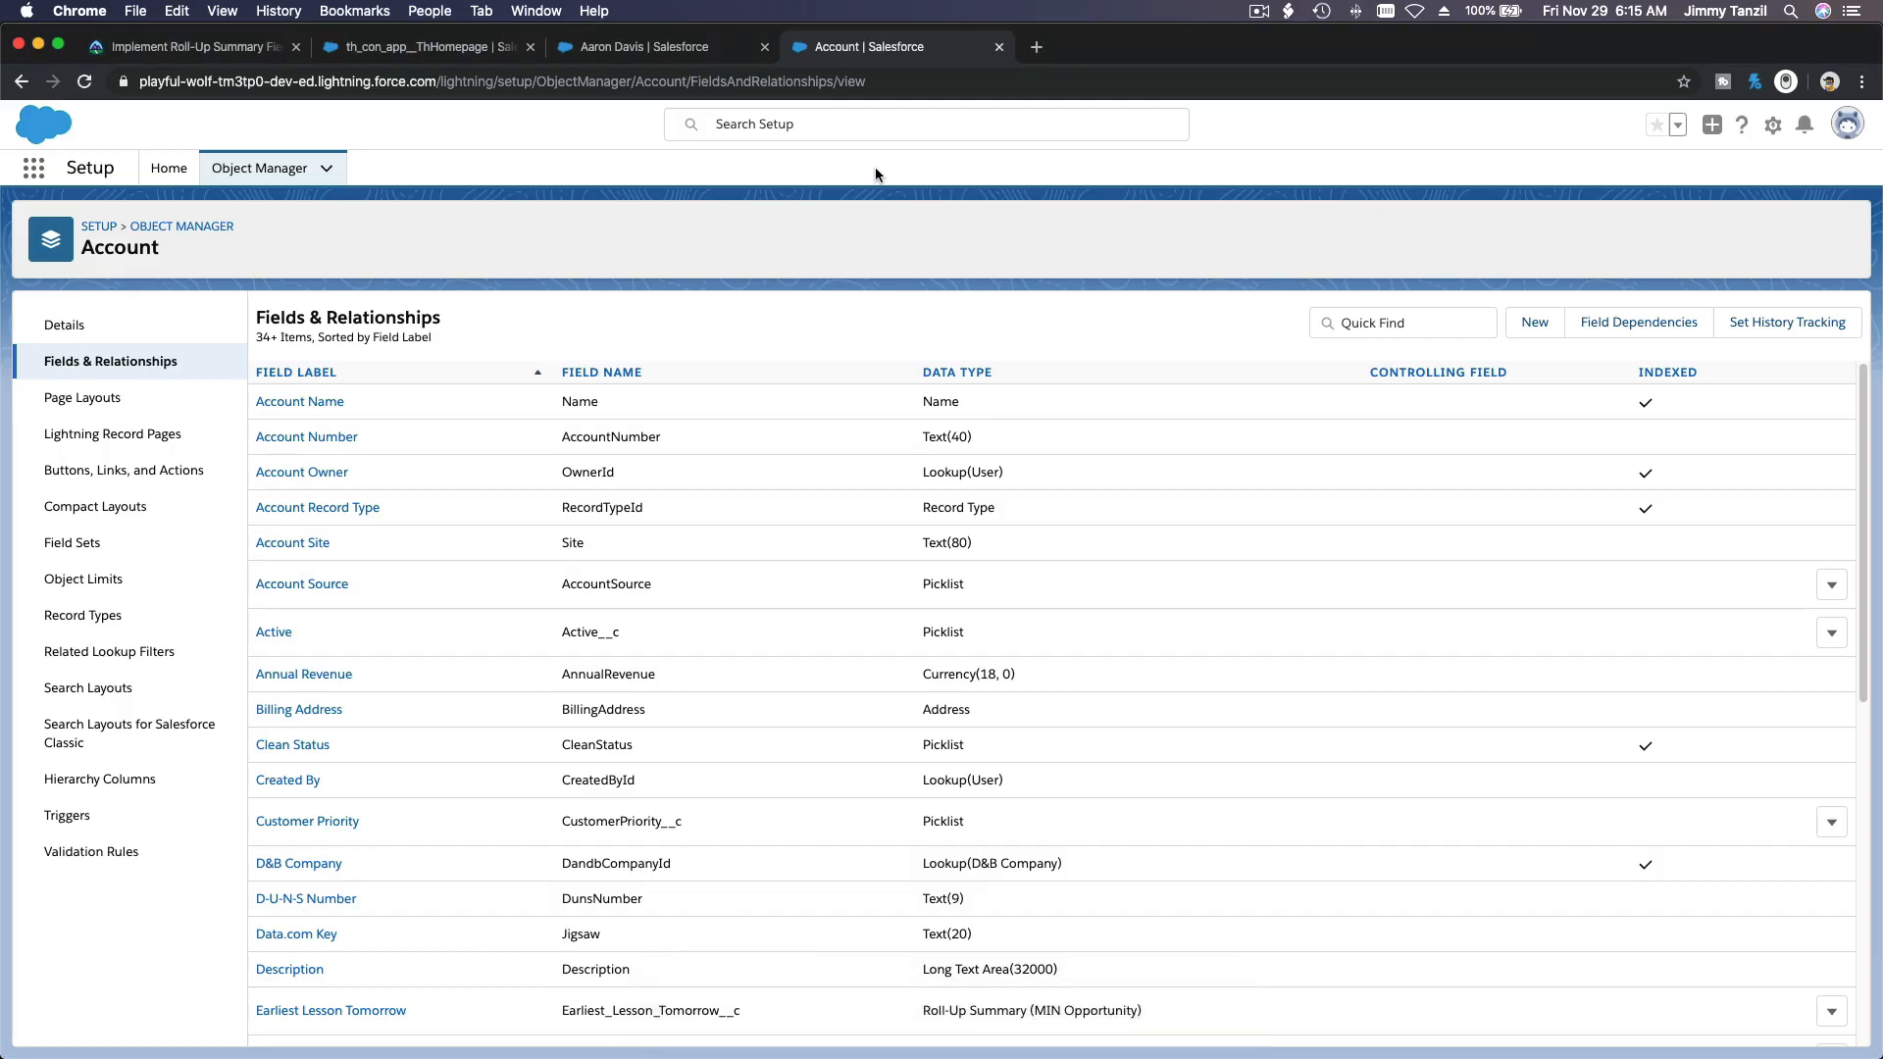
click(698, 45)
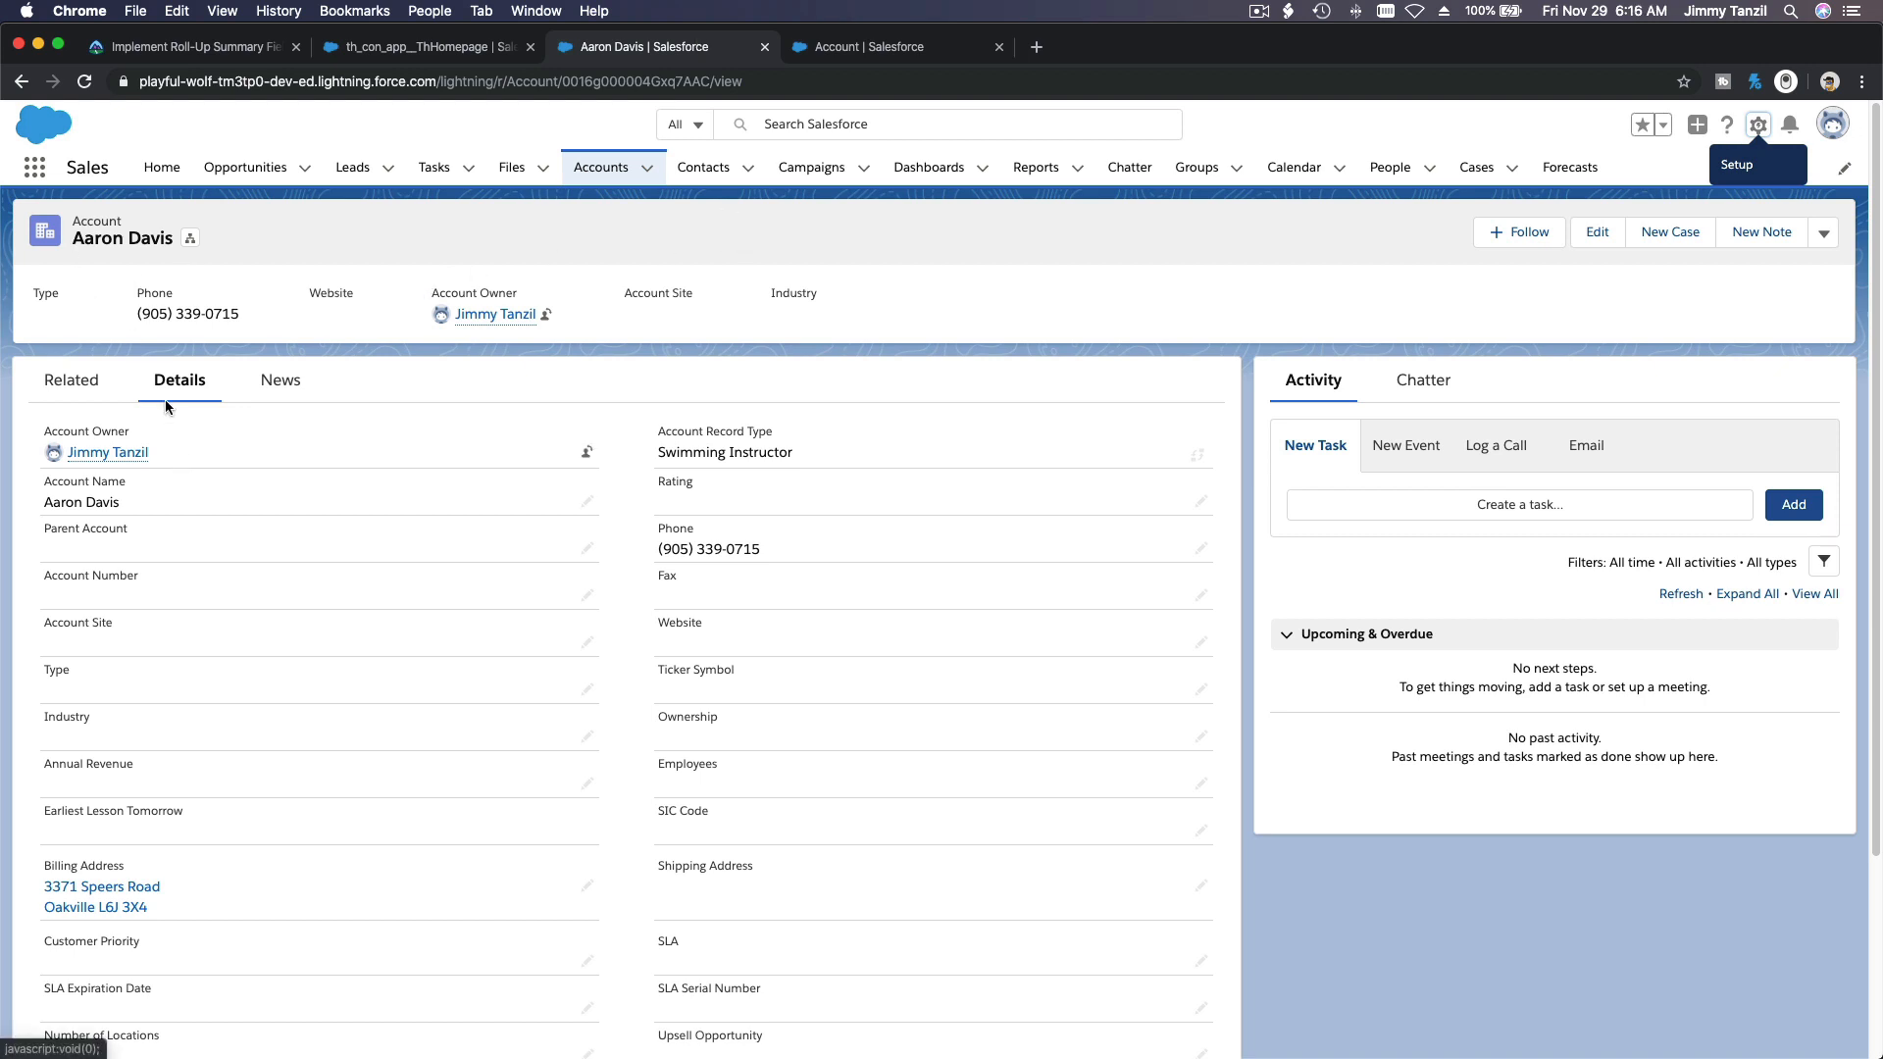
Step: Examine the fields displayed on the swimming instructor's account details, from the account name down to the description
triple_click(104, 238)
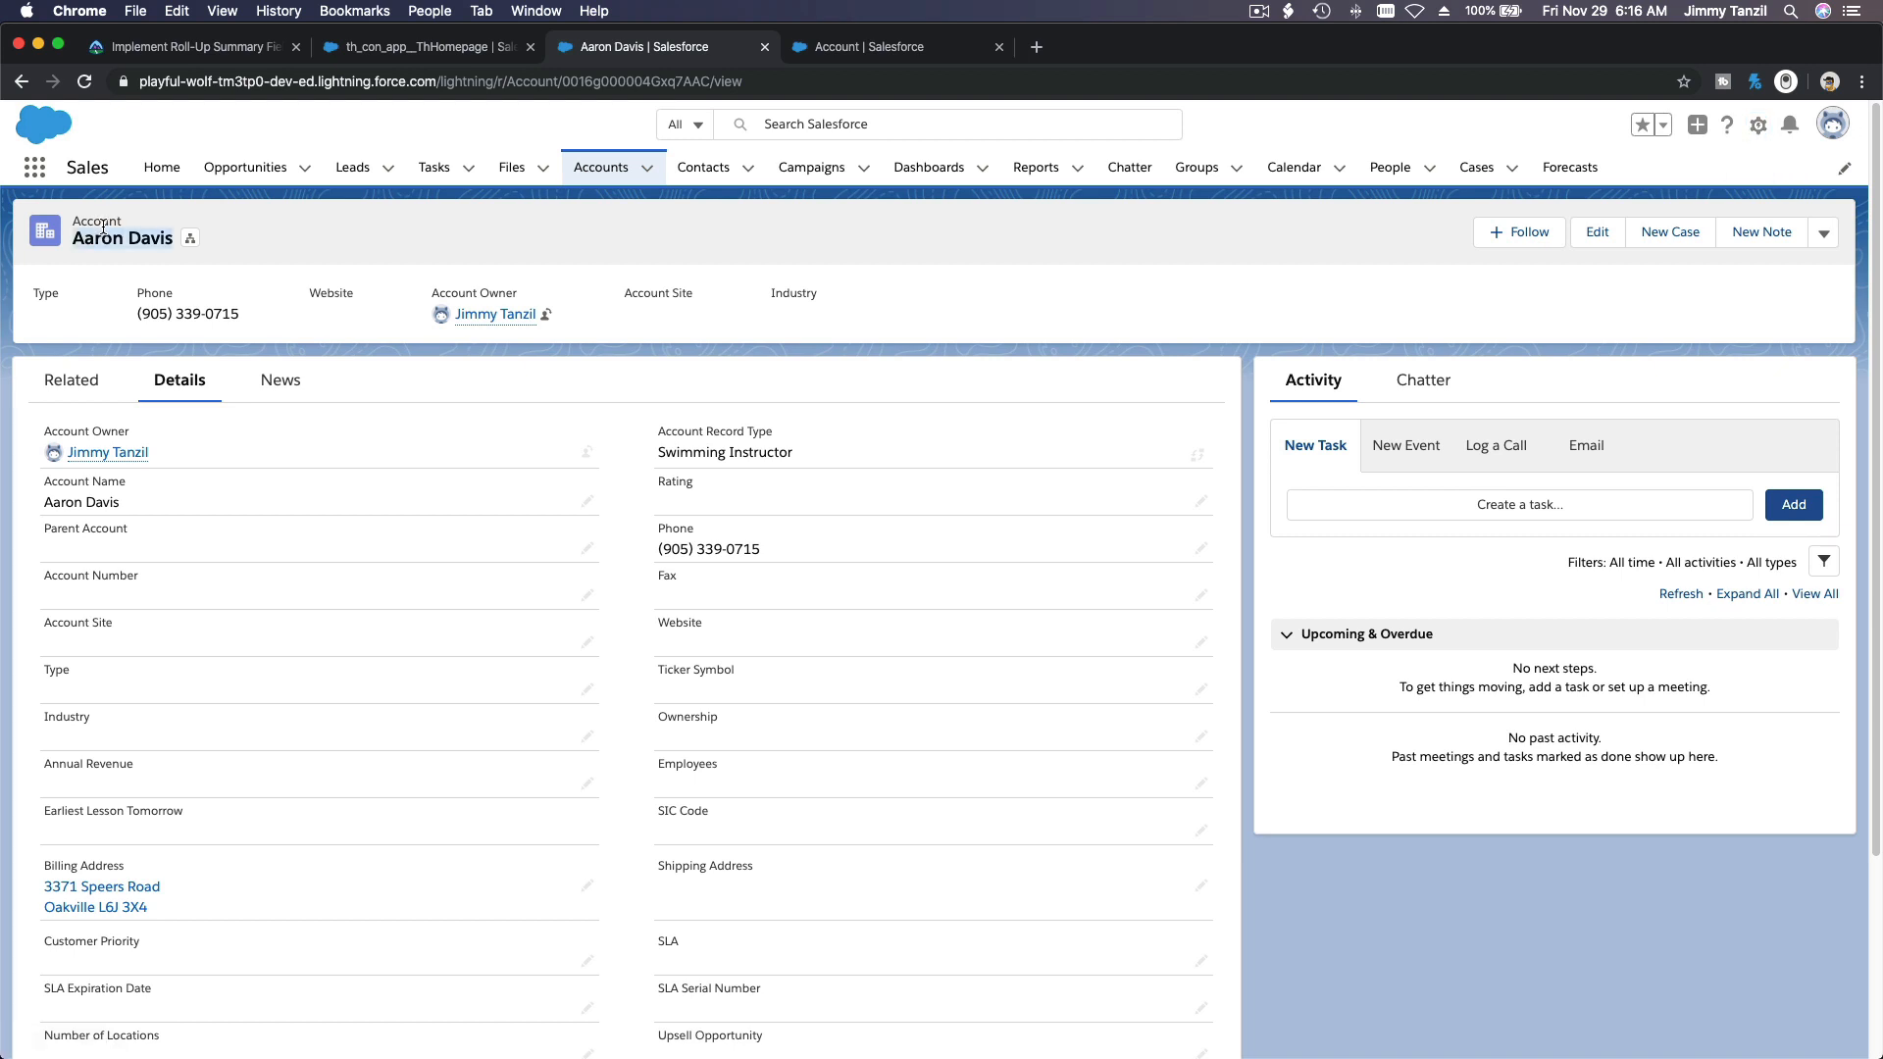
scroll(243, 500, down, 3)
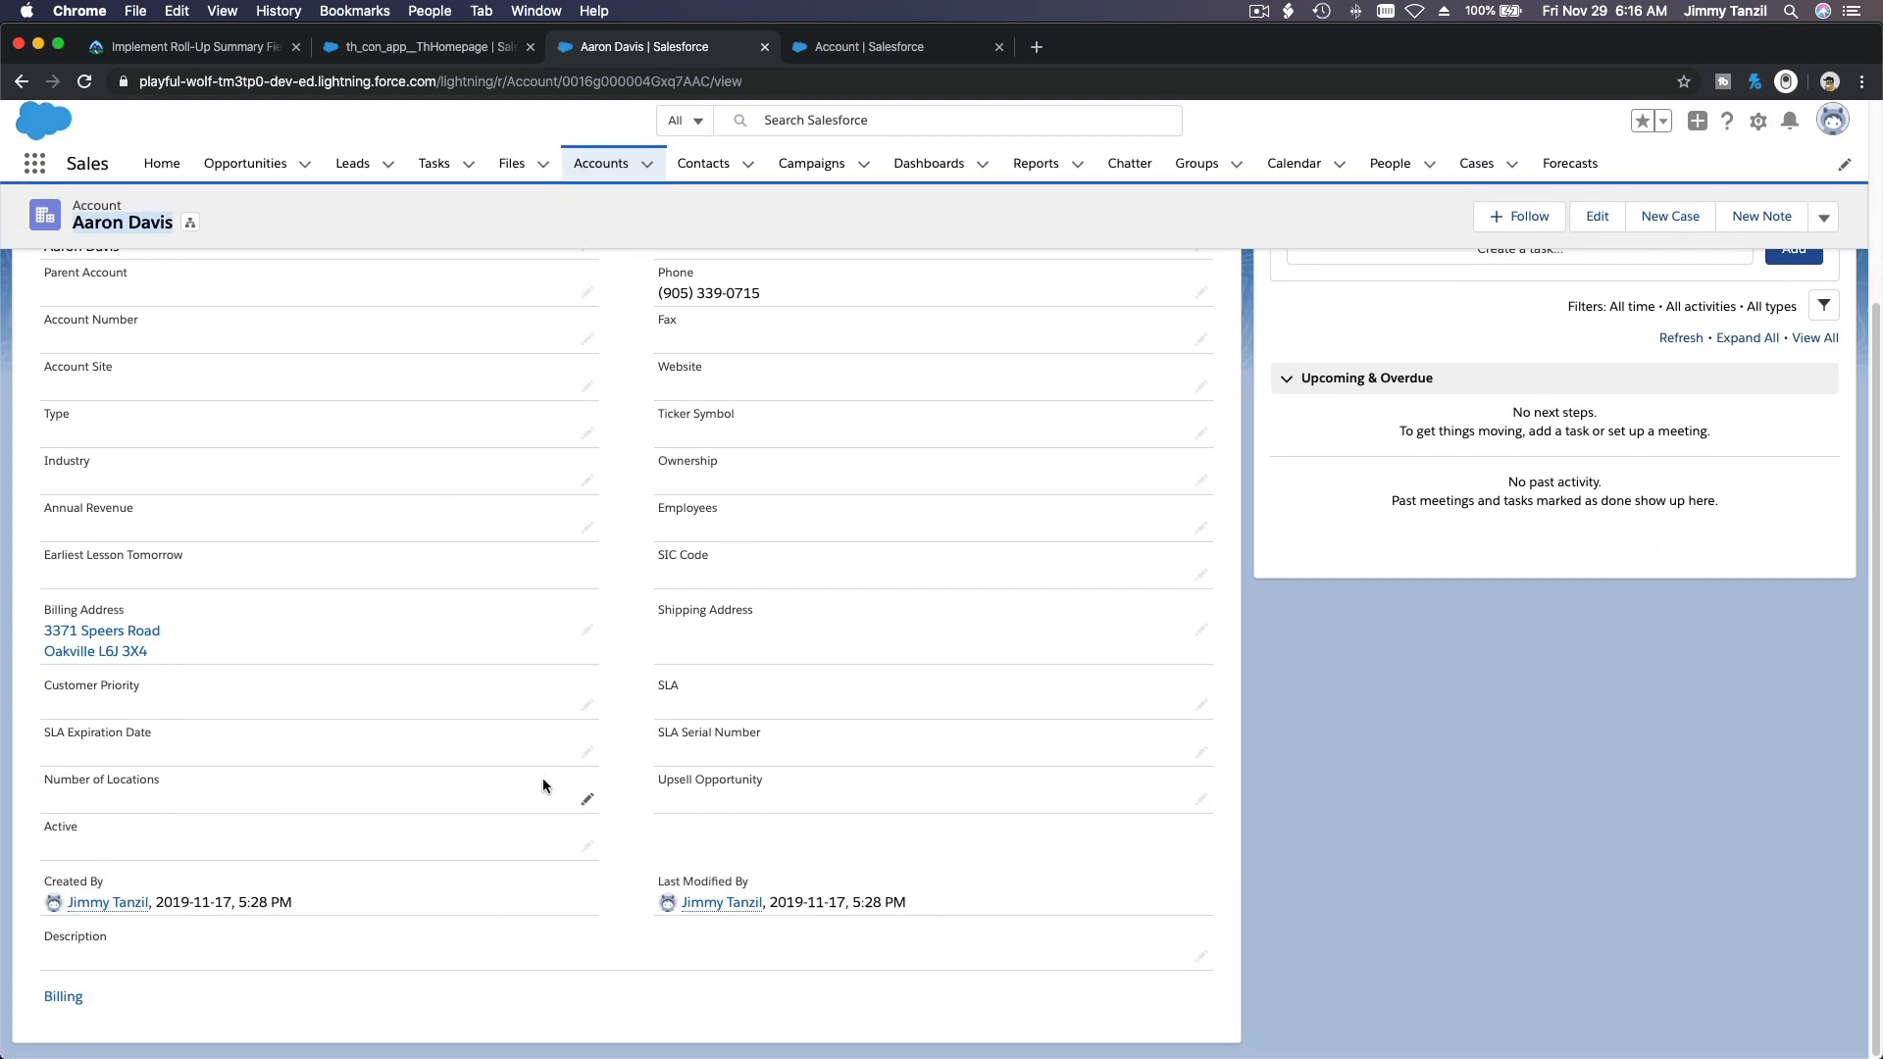
scroll(544, 784, up, 3)
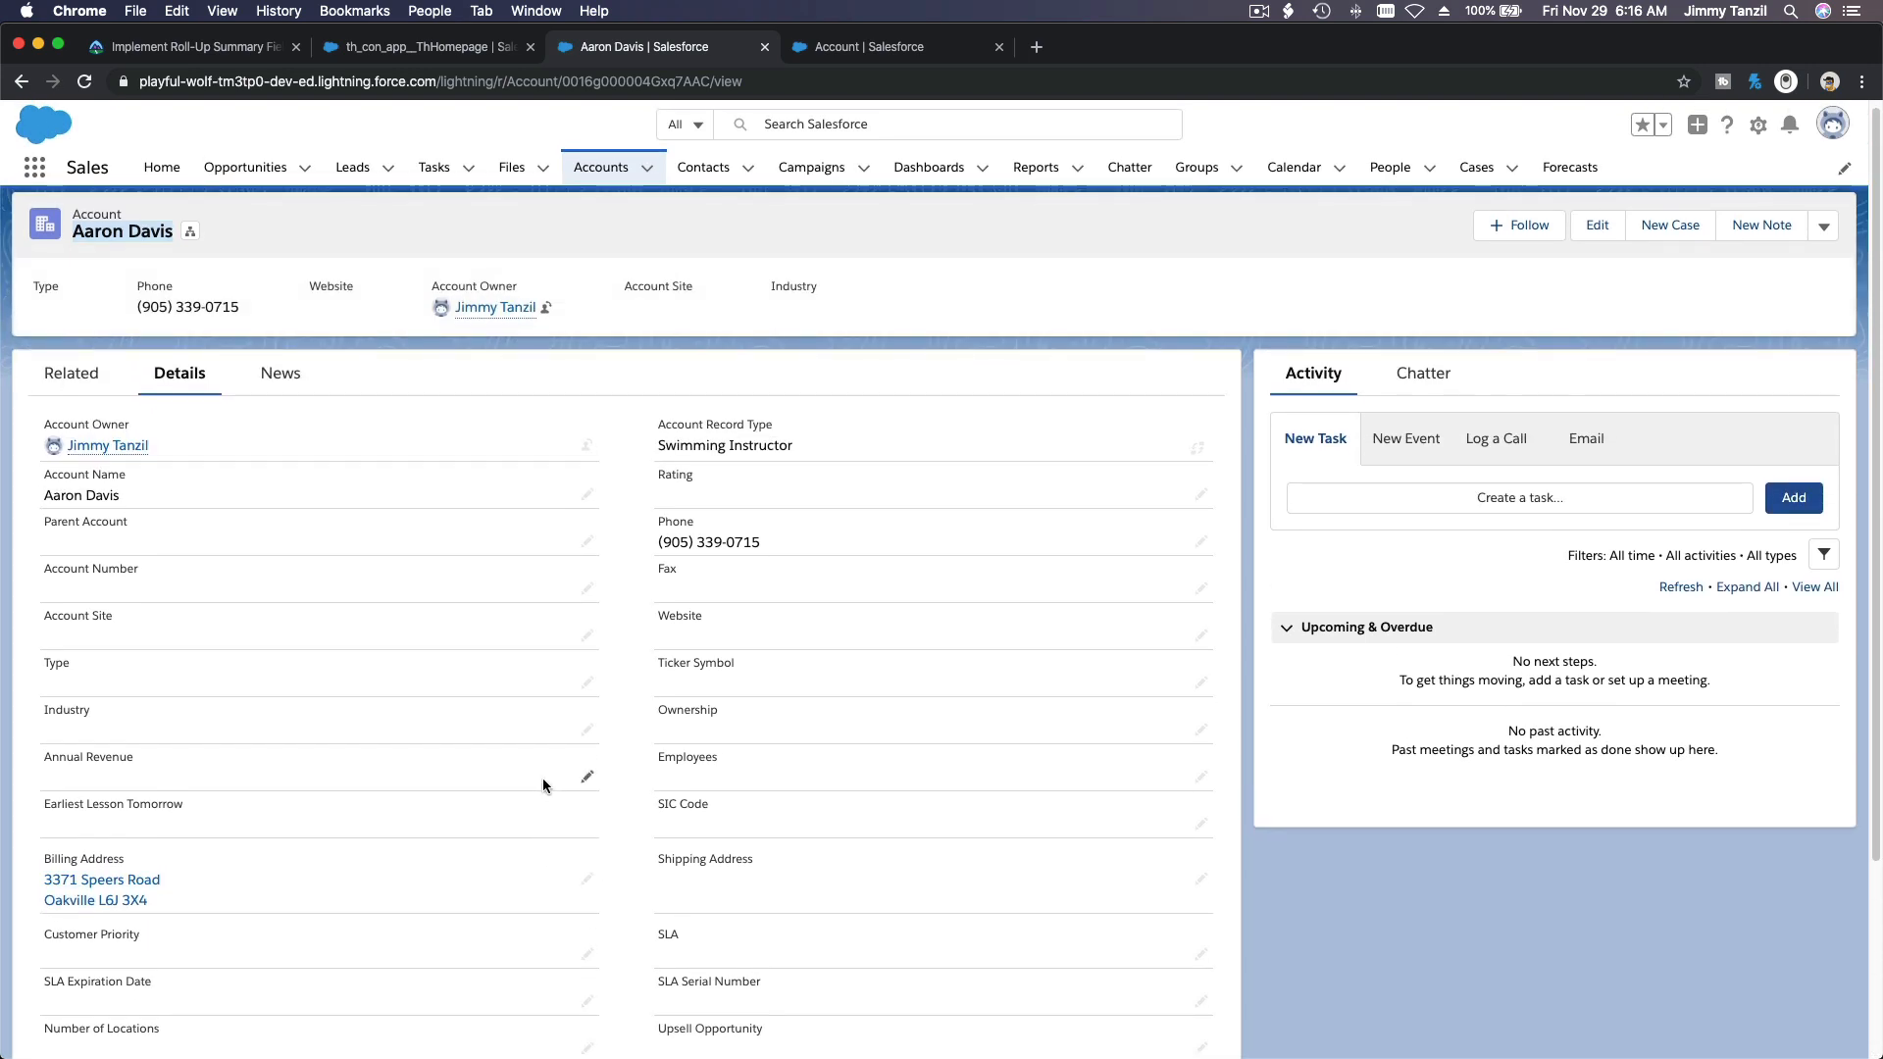
scroll(543, 779, down, 3)
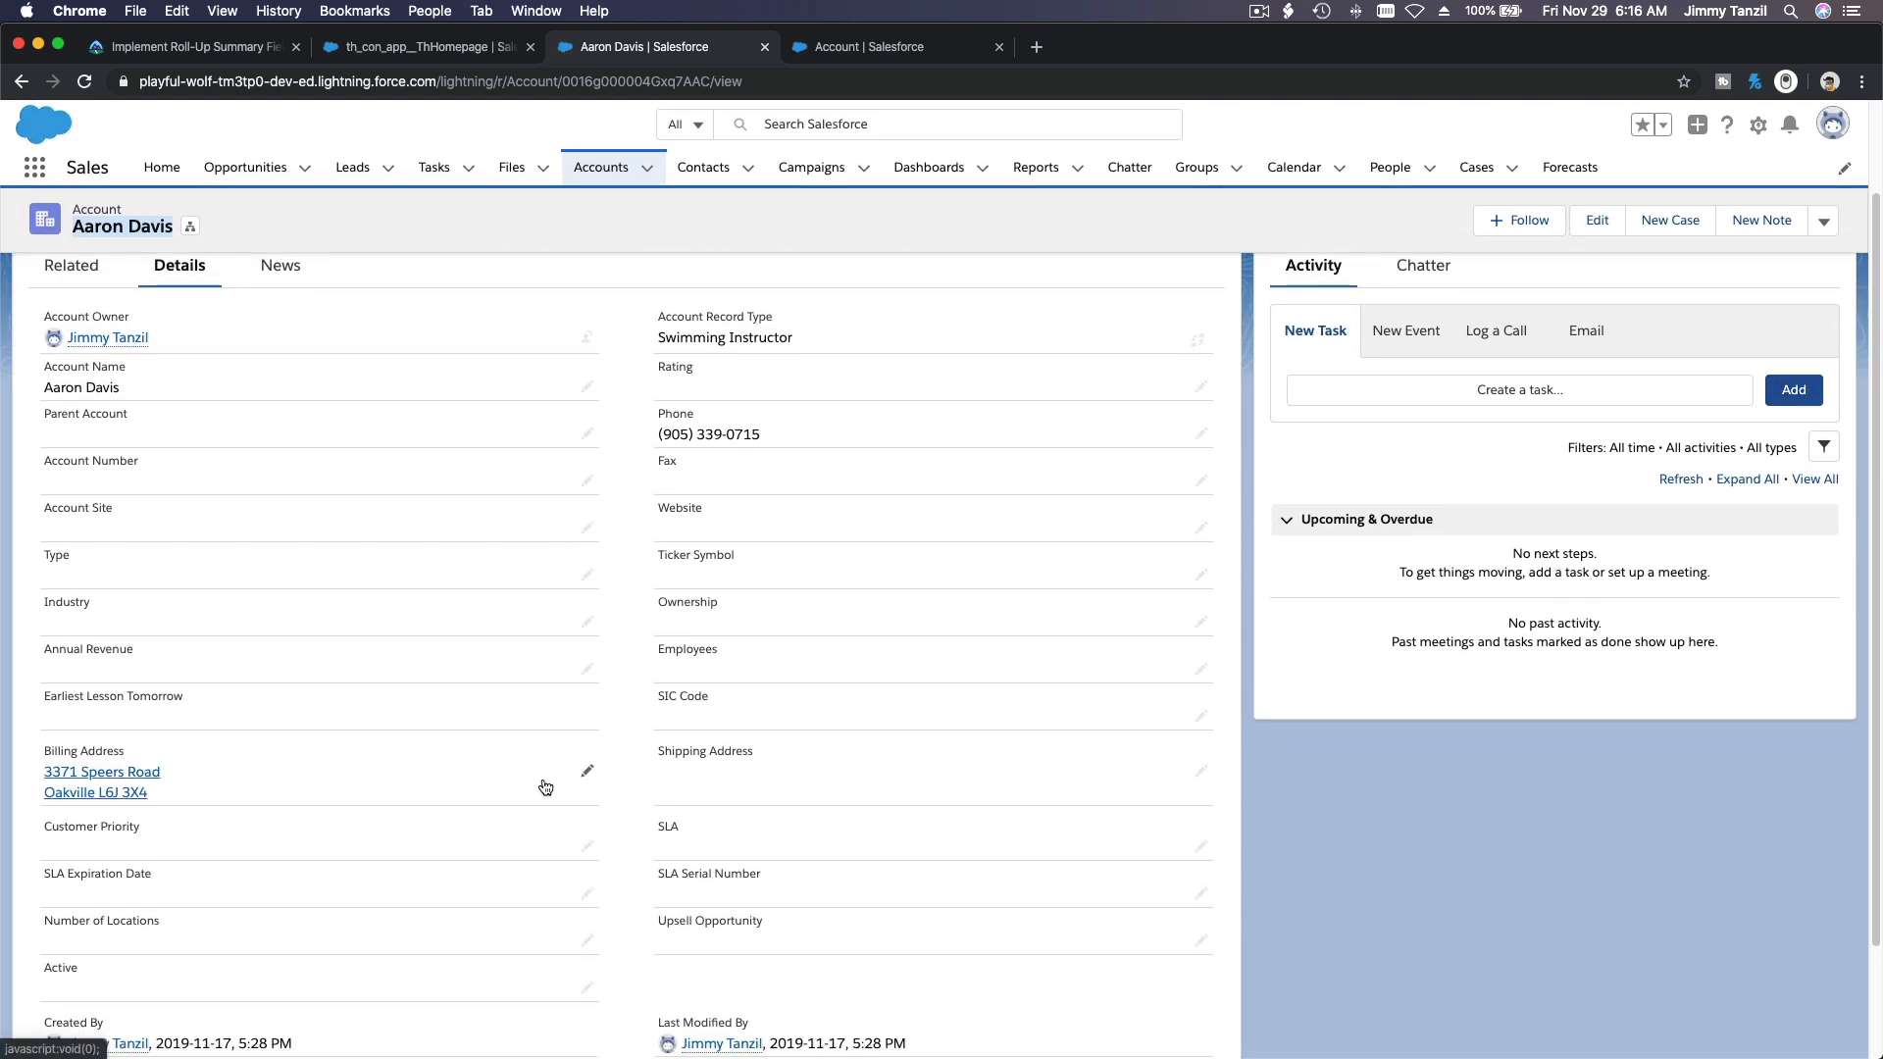
scroll(543, 785, down, 1)
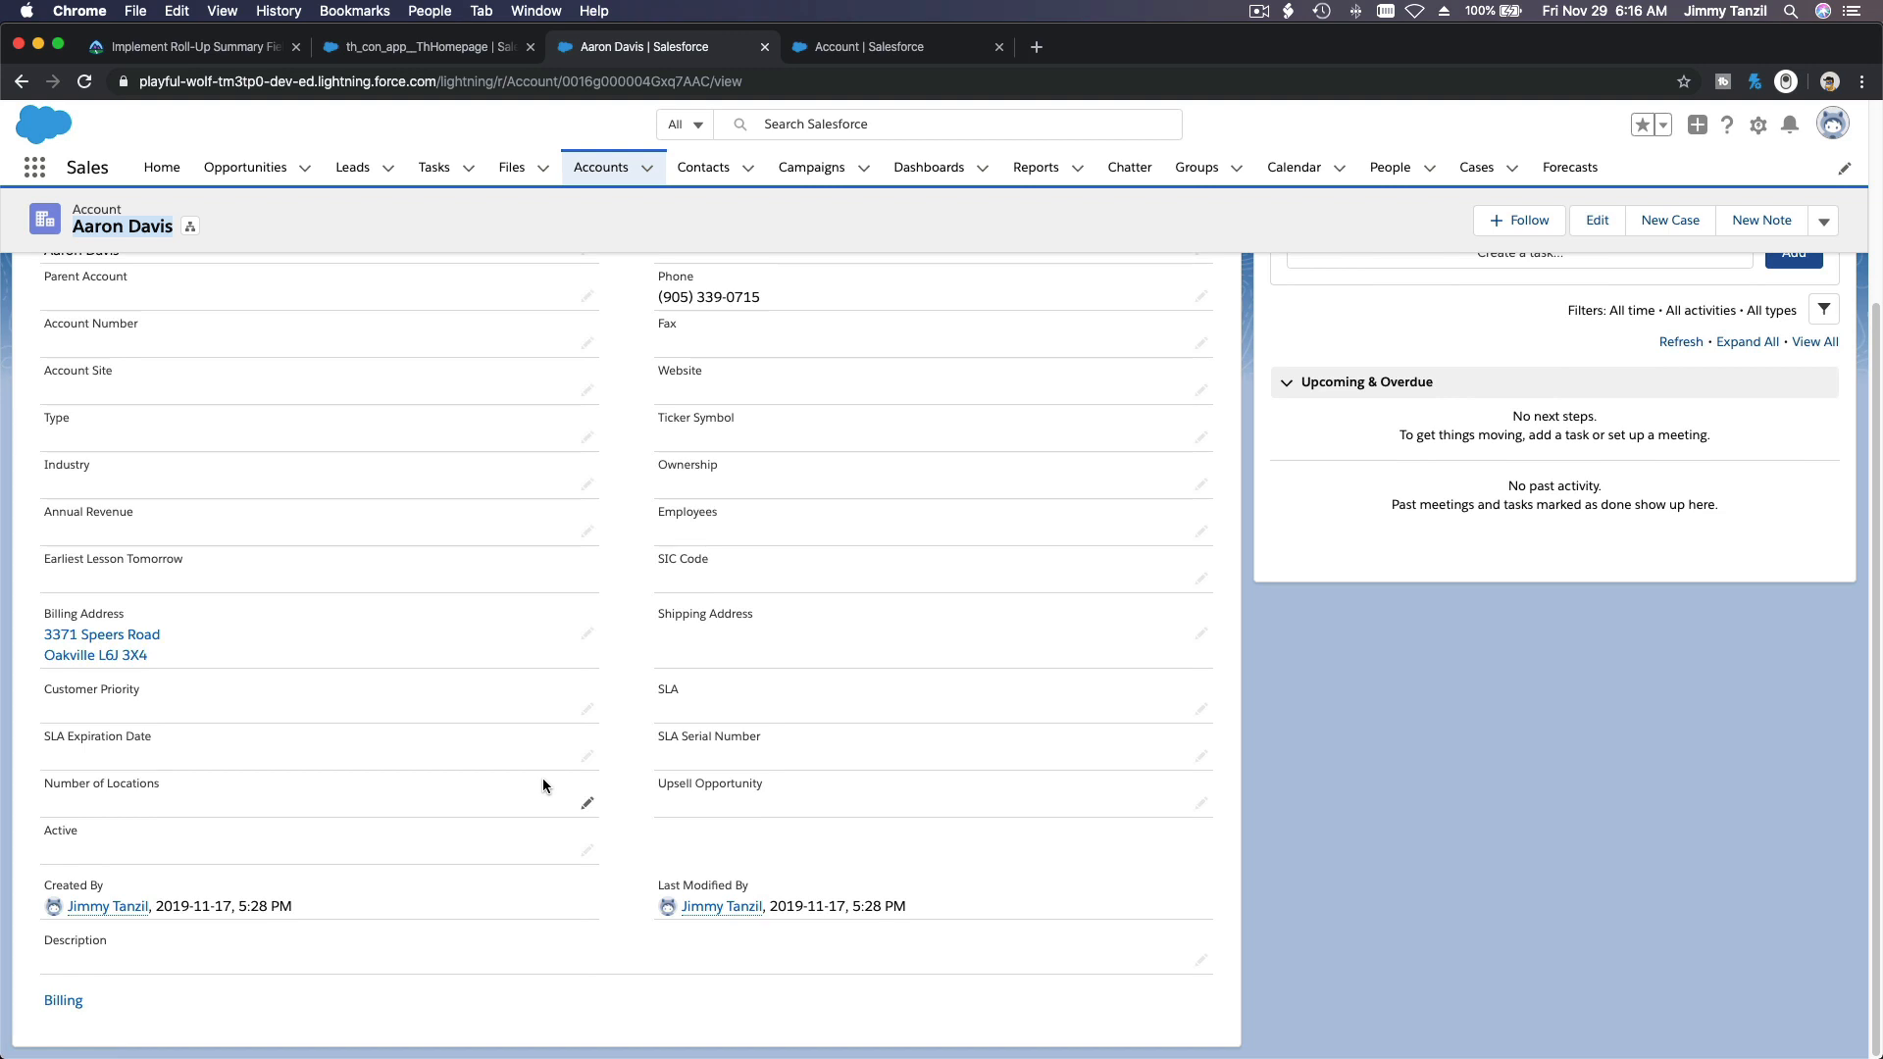
scroll(543, 779, up, 3)
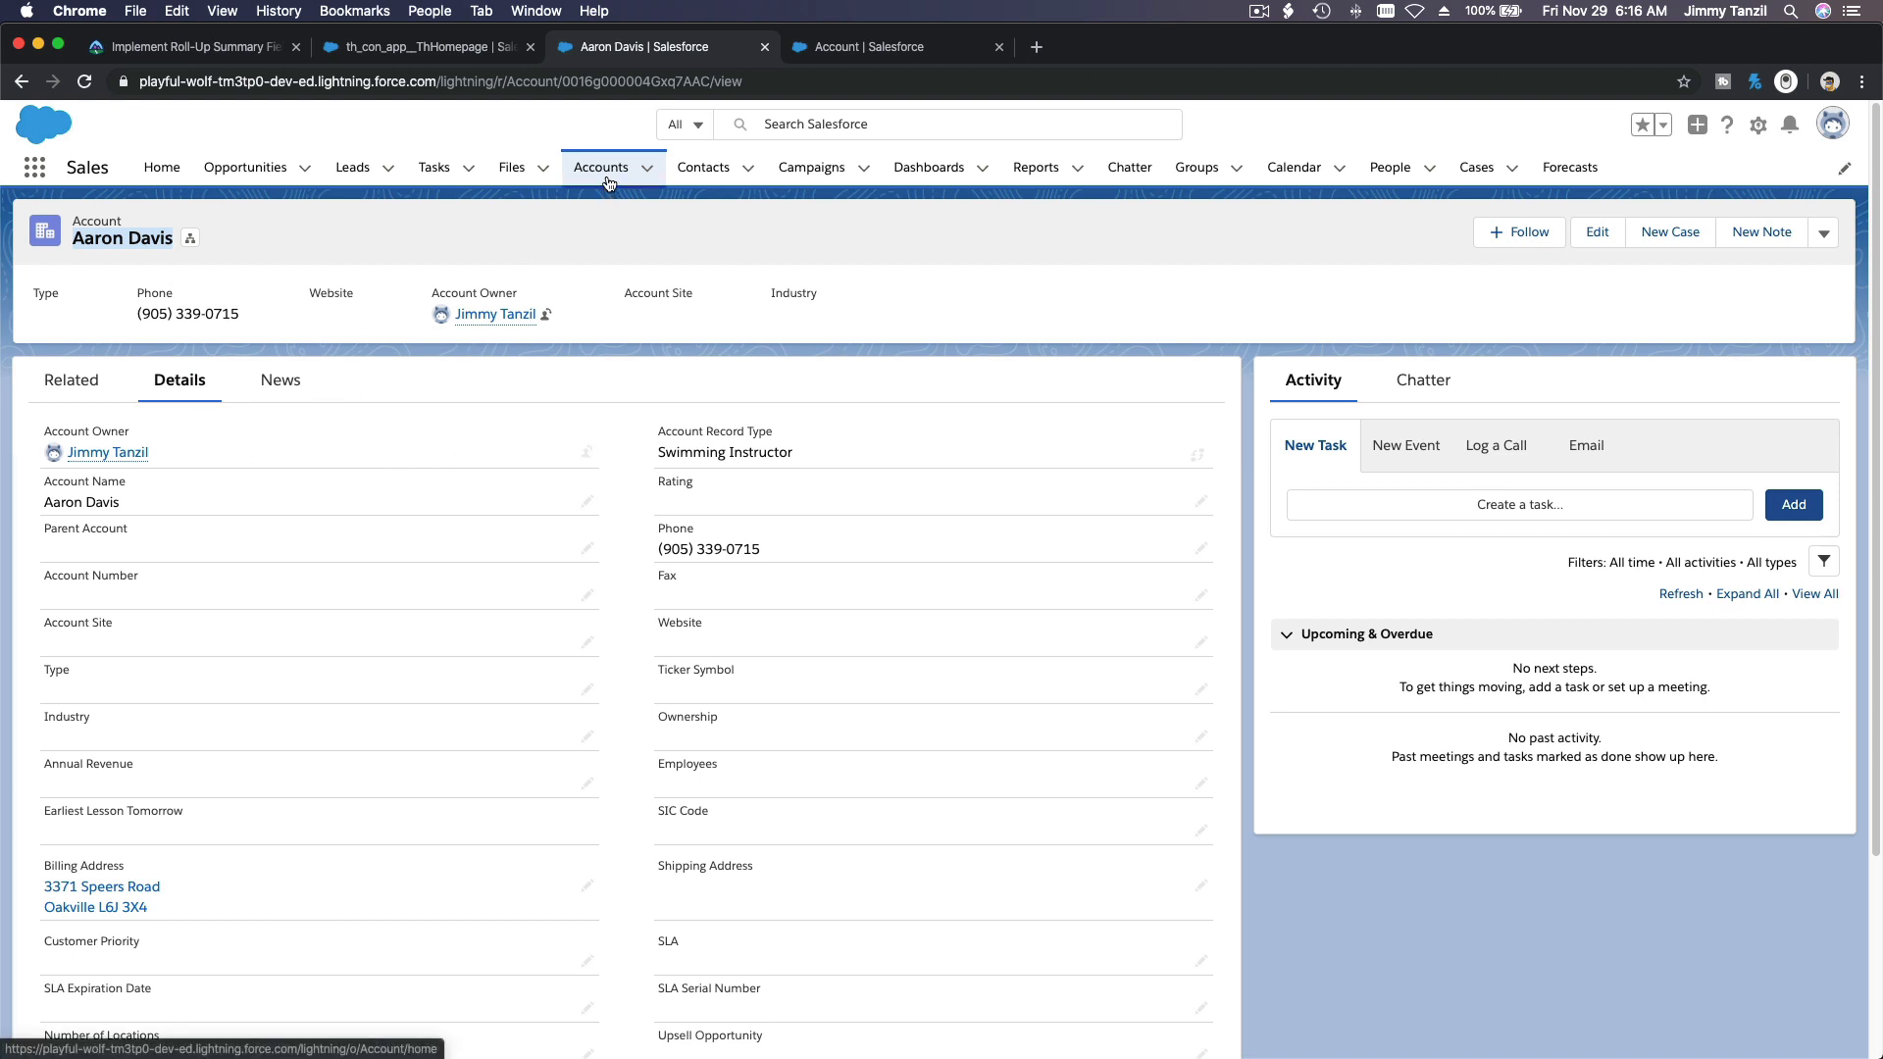
Step: Create a new Account page layout named Swimming Instructor in Object Manager, without cloning an existing layout
click(816, 54)
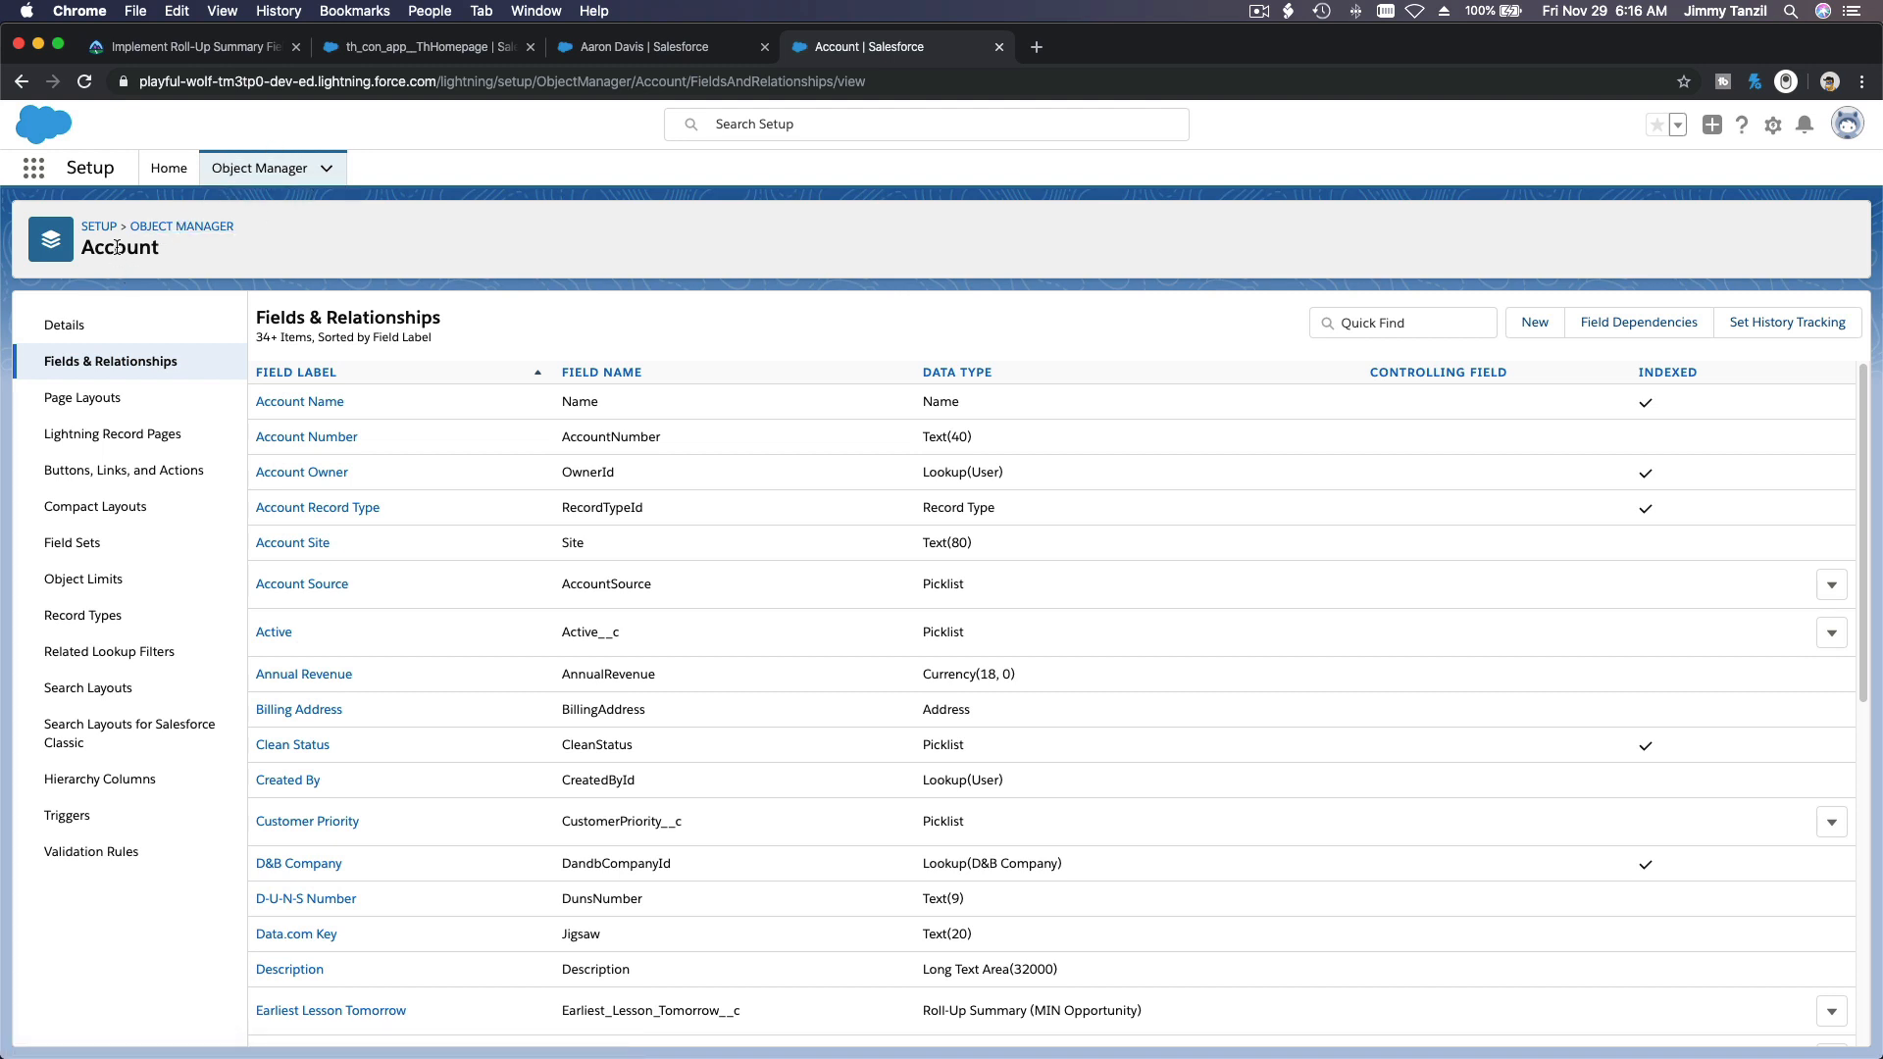
click(138, 274)
click(125, 398)
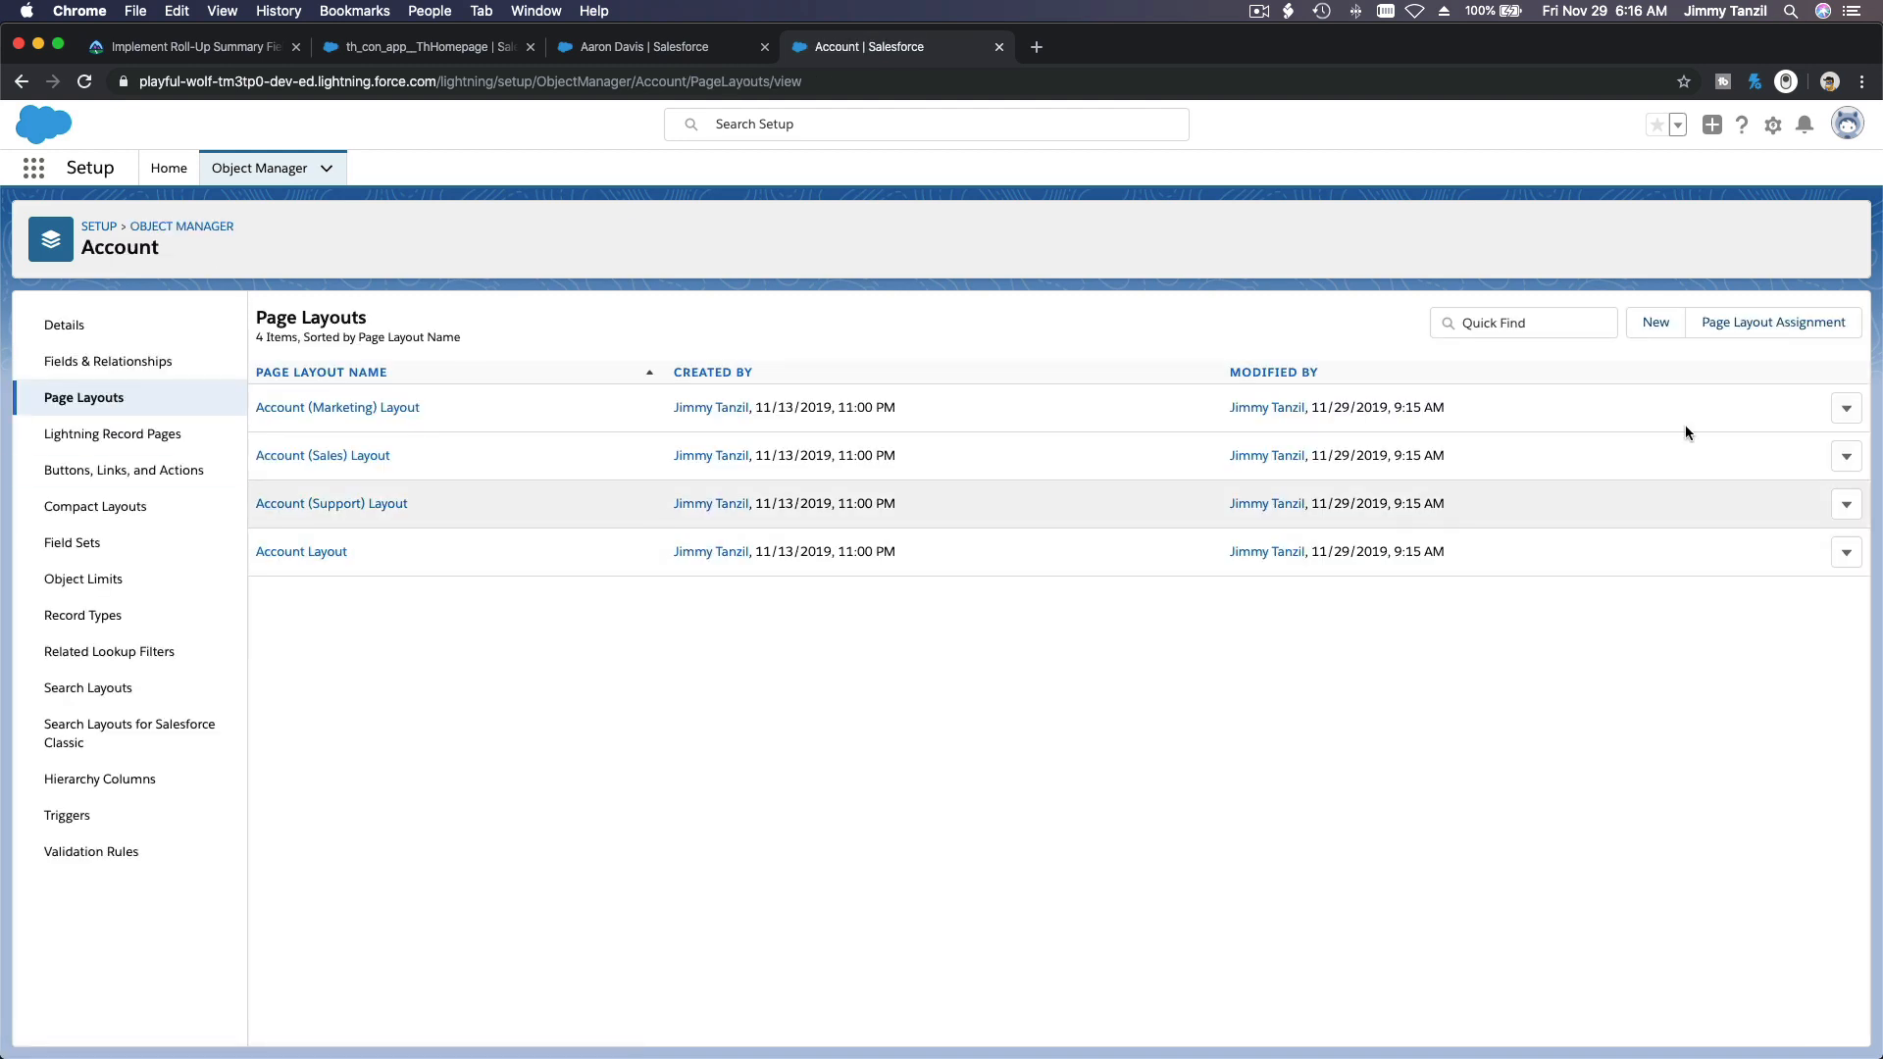
click(1656, 322)
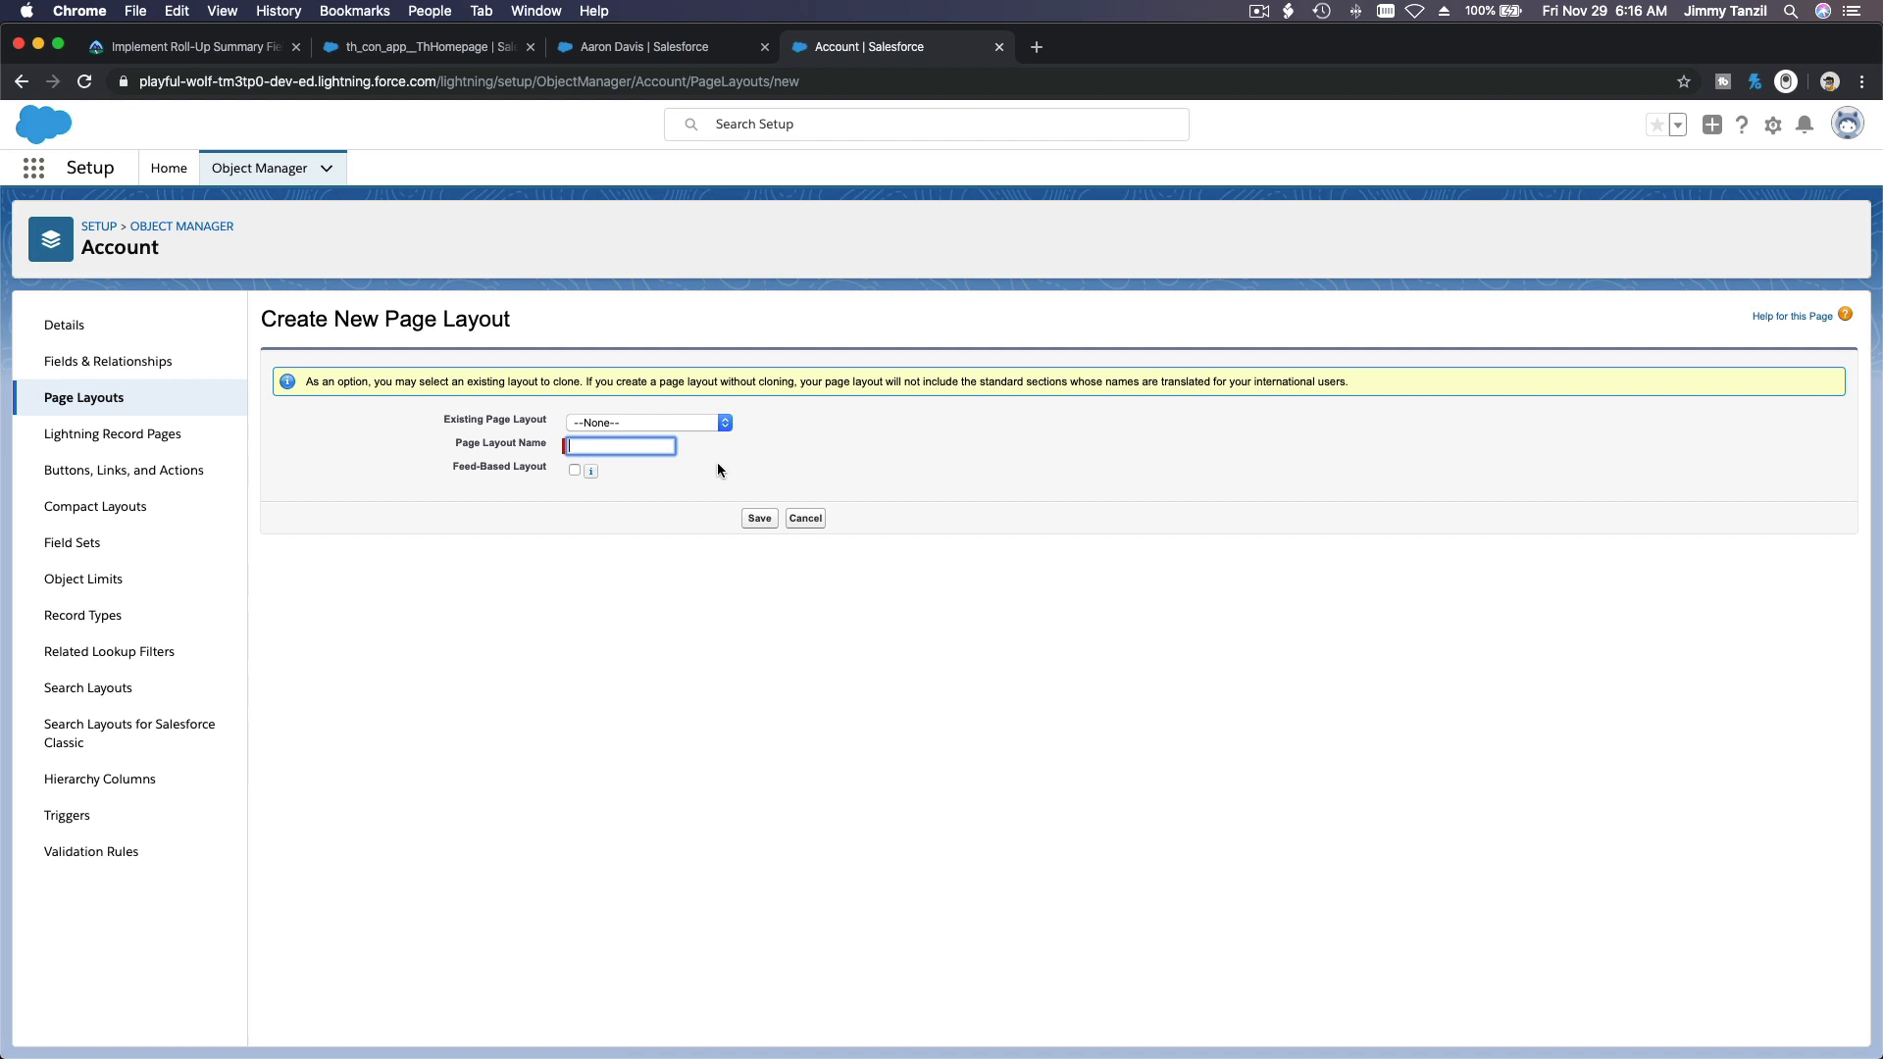
text(Swimmin)
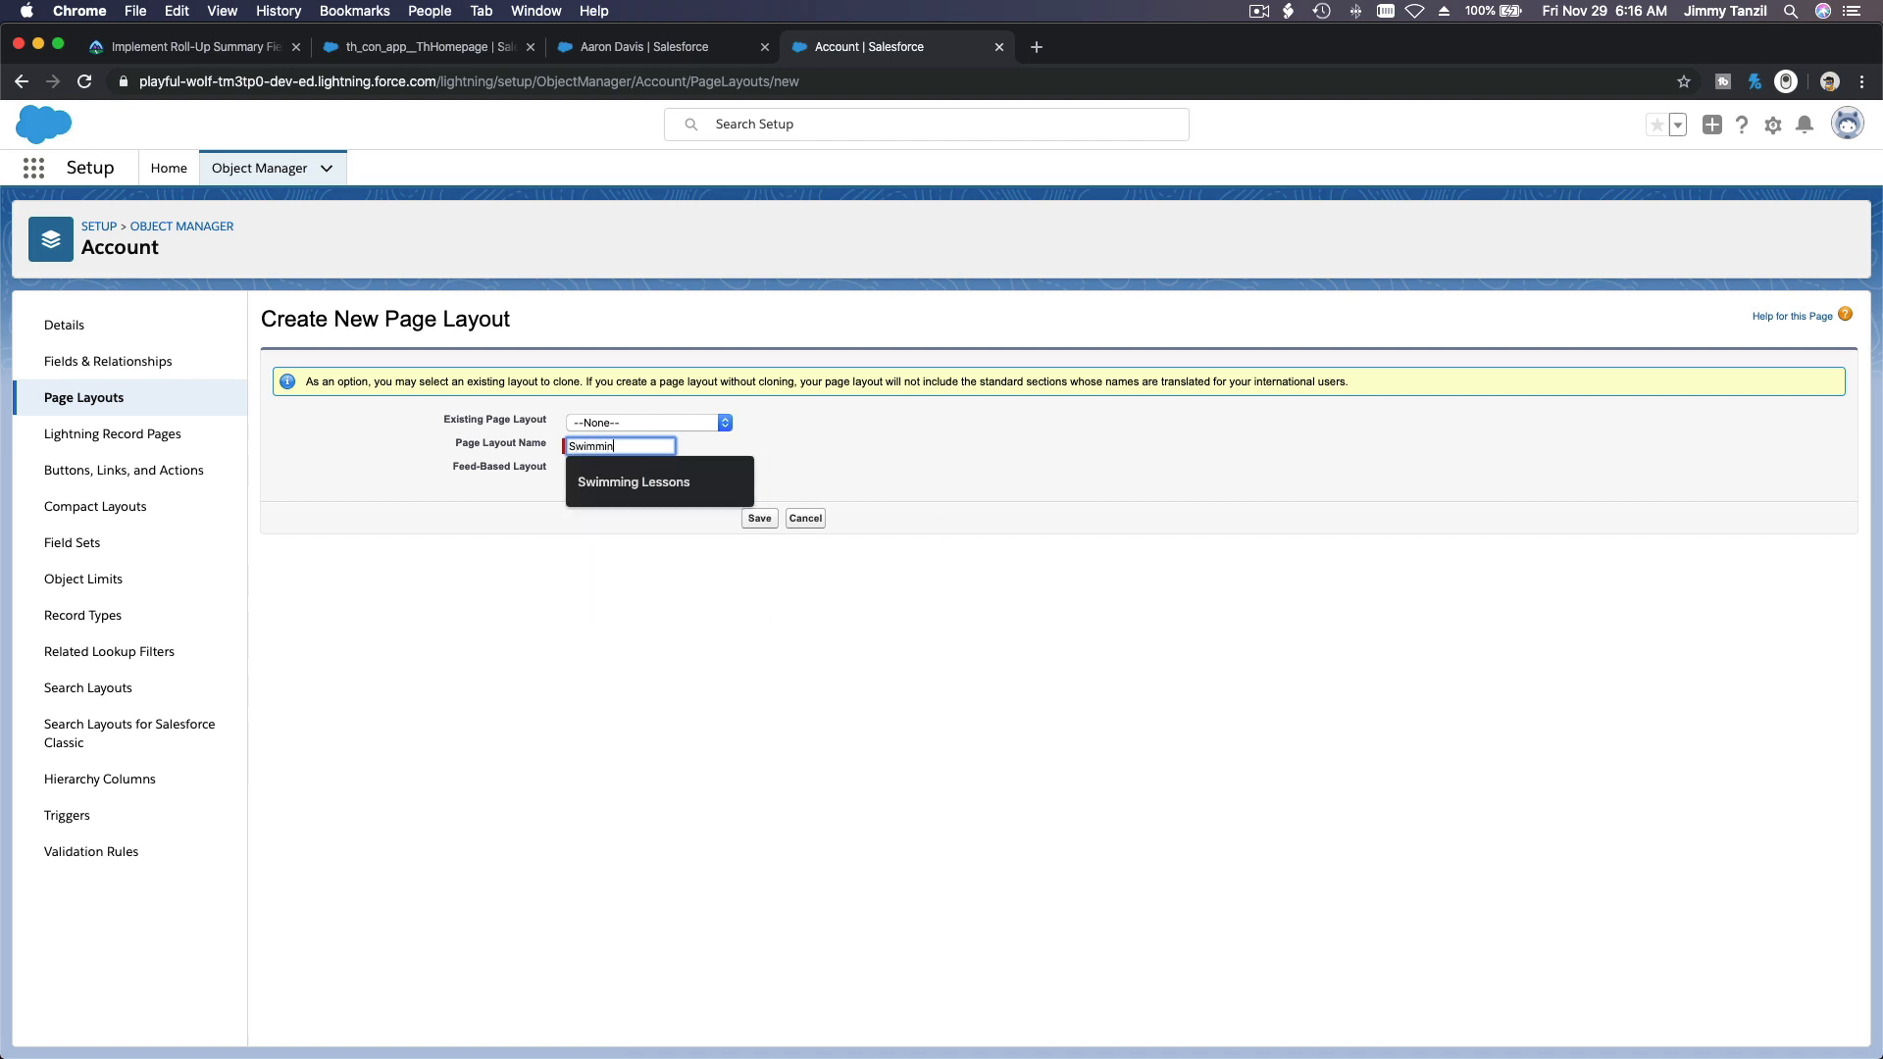
text(g Instructor)
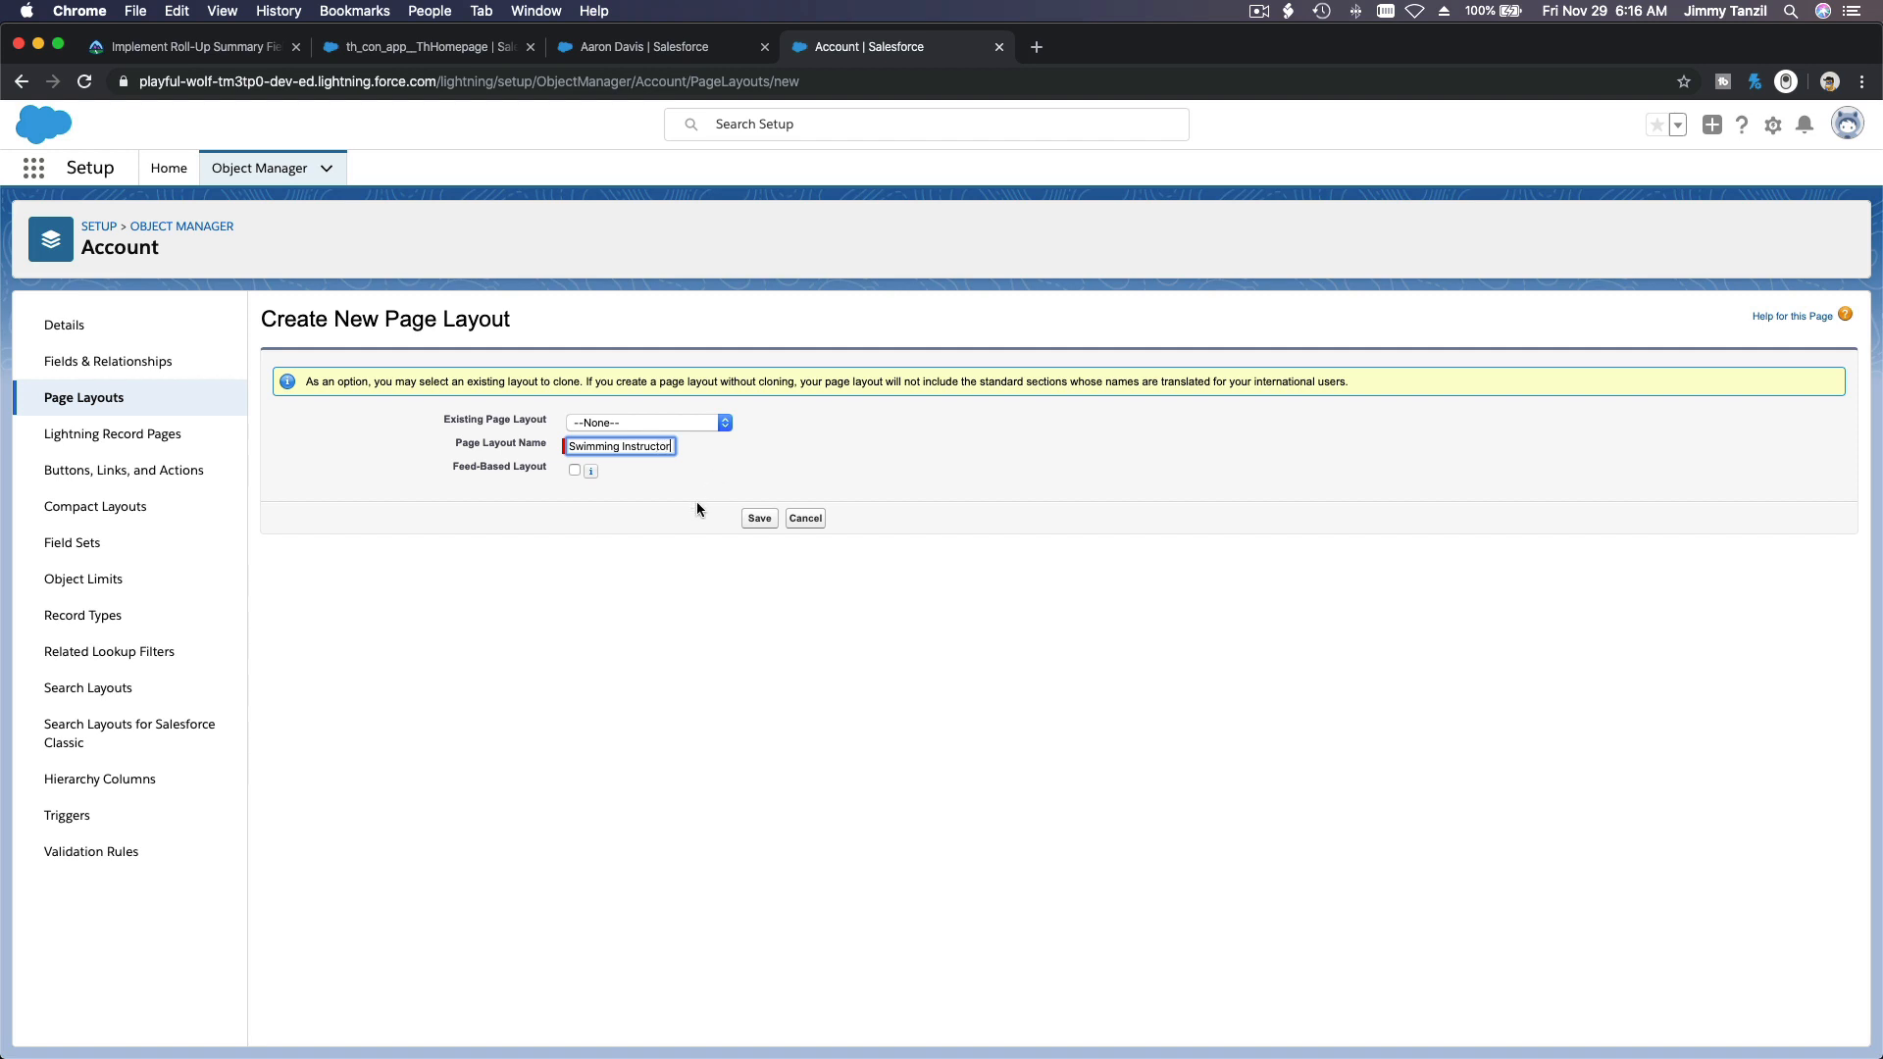
click(757, 520)
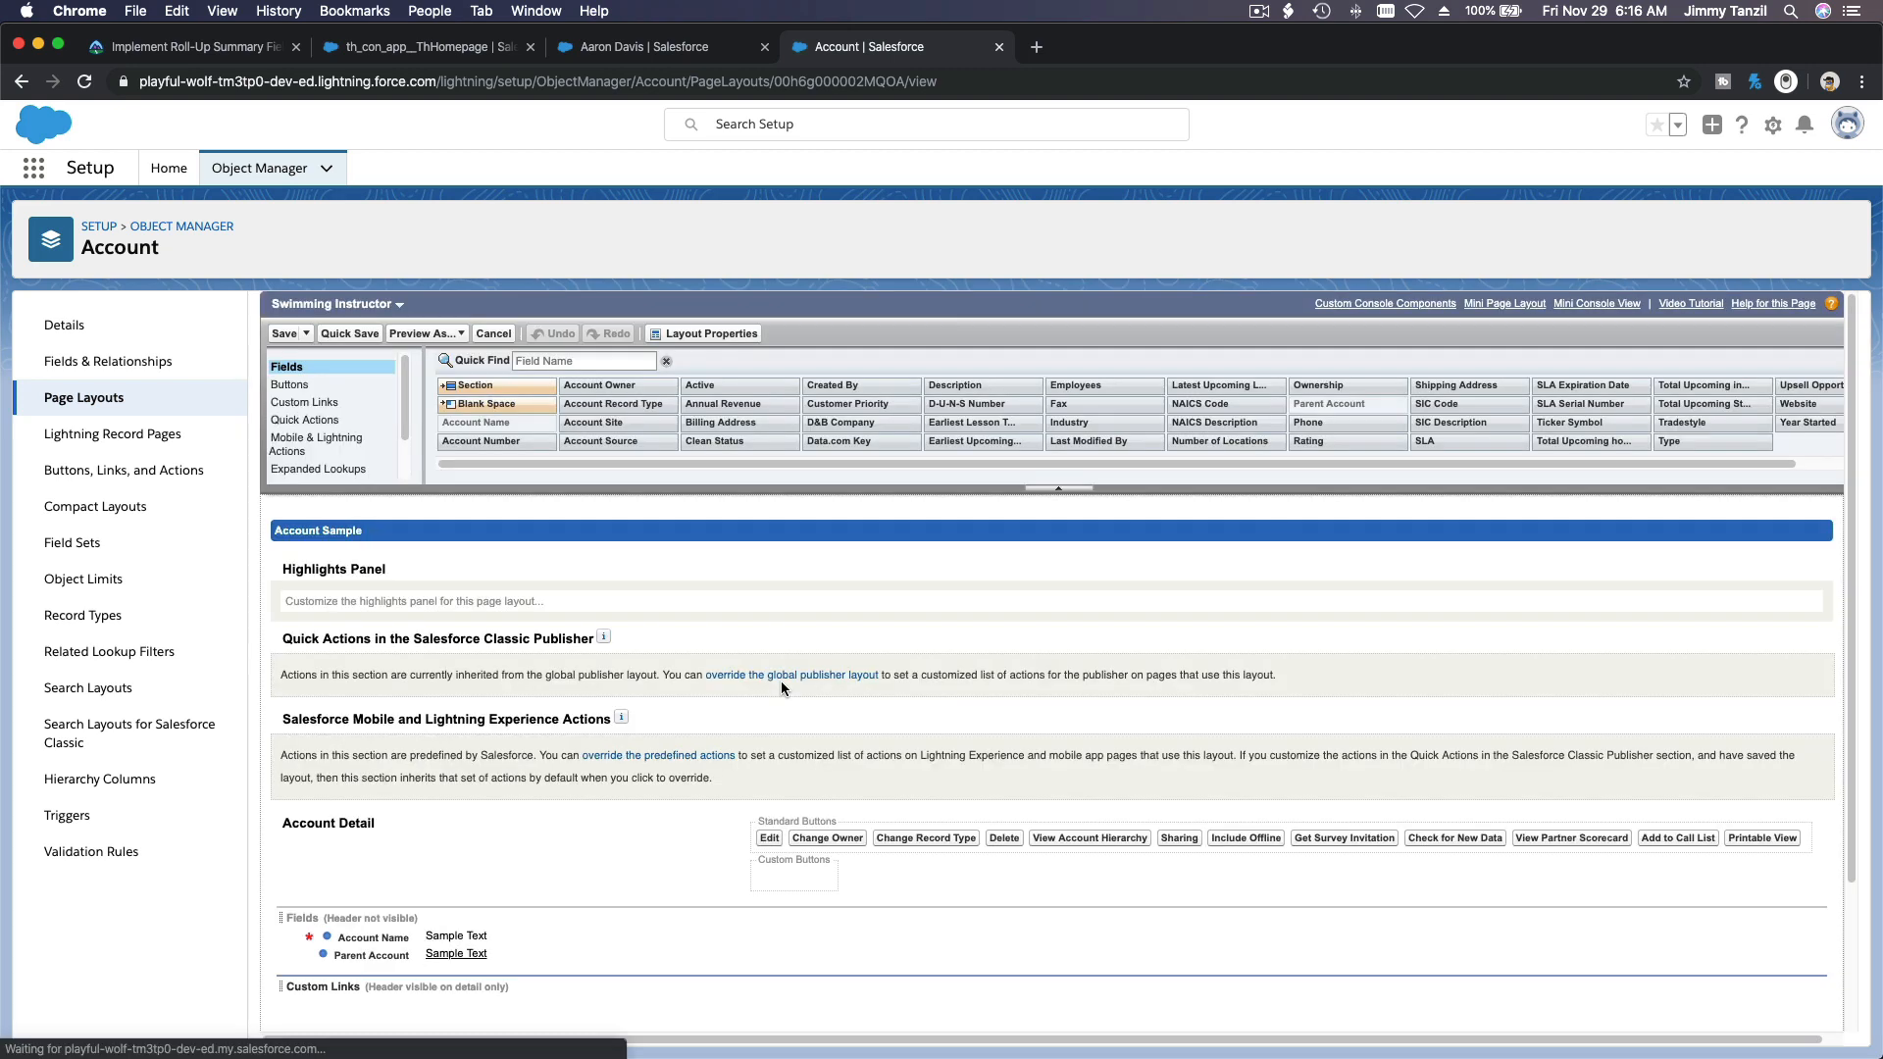
Step: Add the Account Record Type field above Account Name in the layout's Fields section
scroll(781, 681, down, 3)
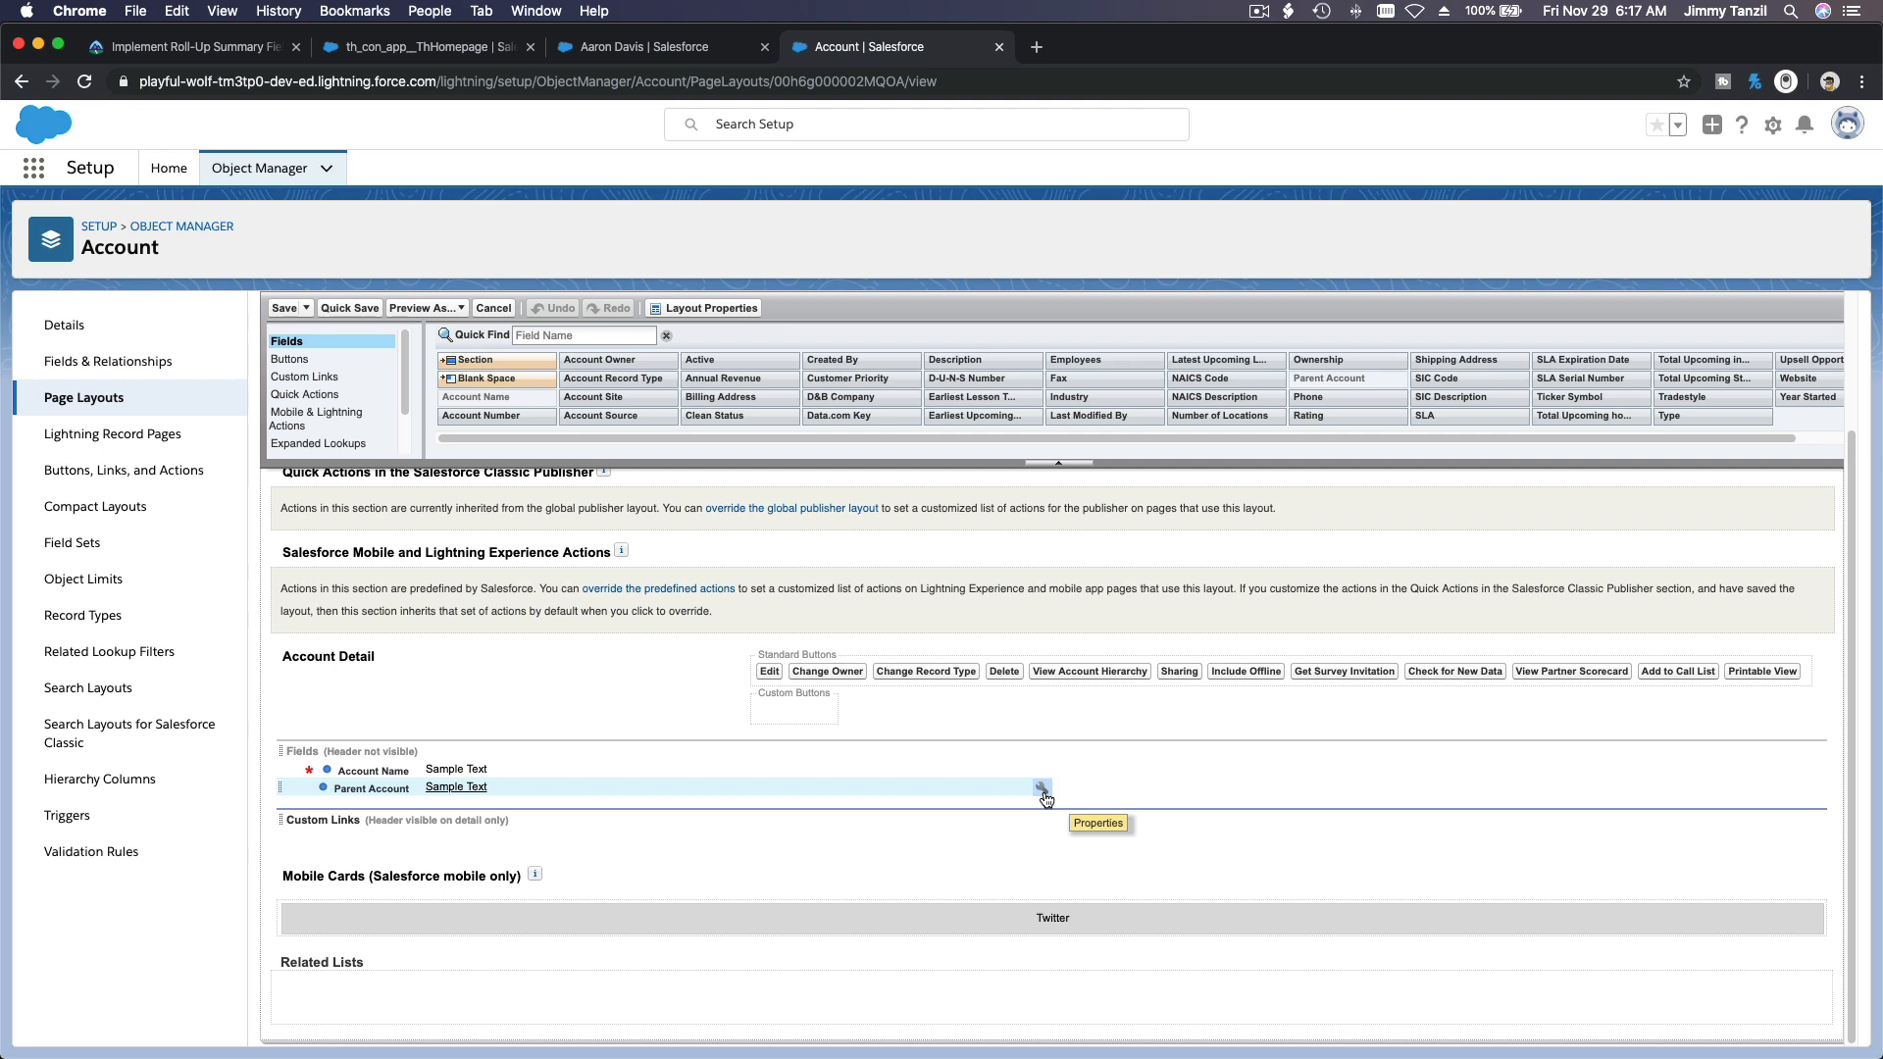
click(619, 336)
text(Rec)
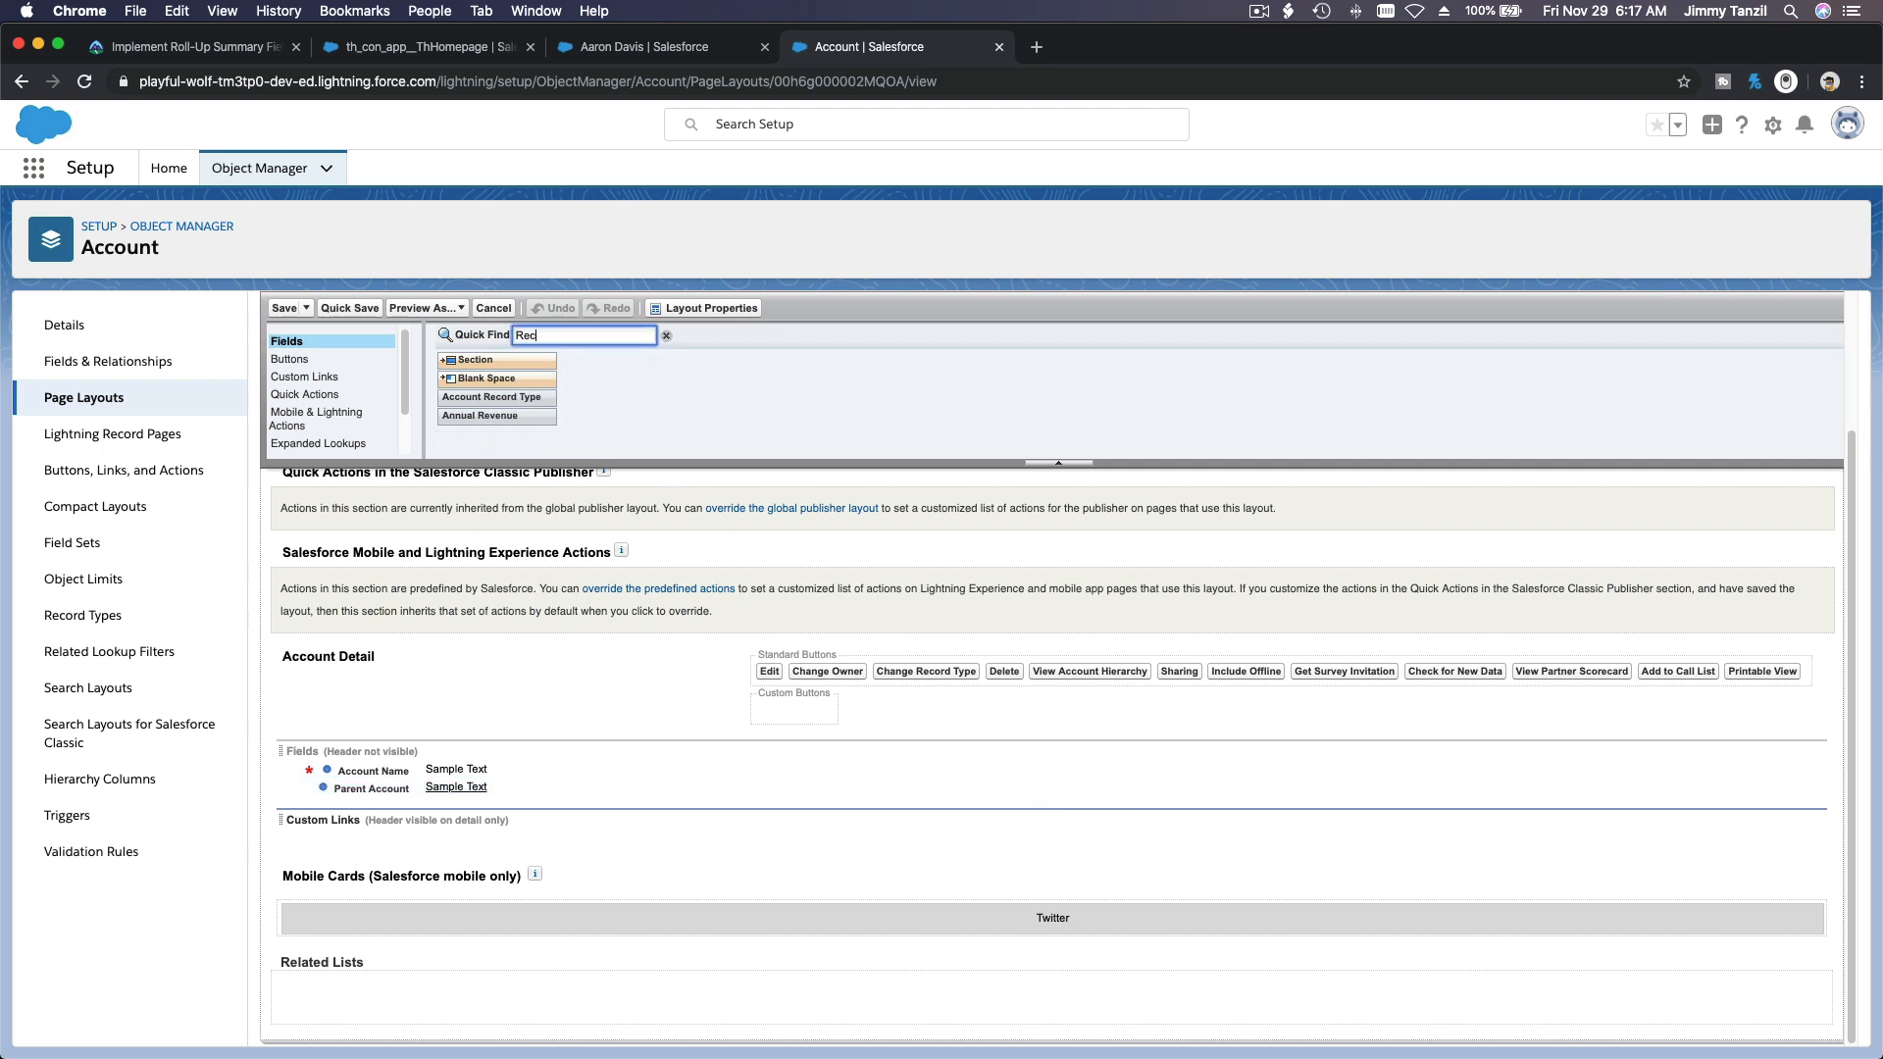
drag(541, 404, 521, 763)
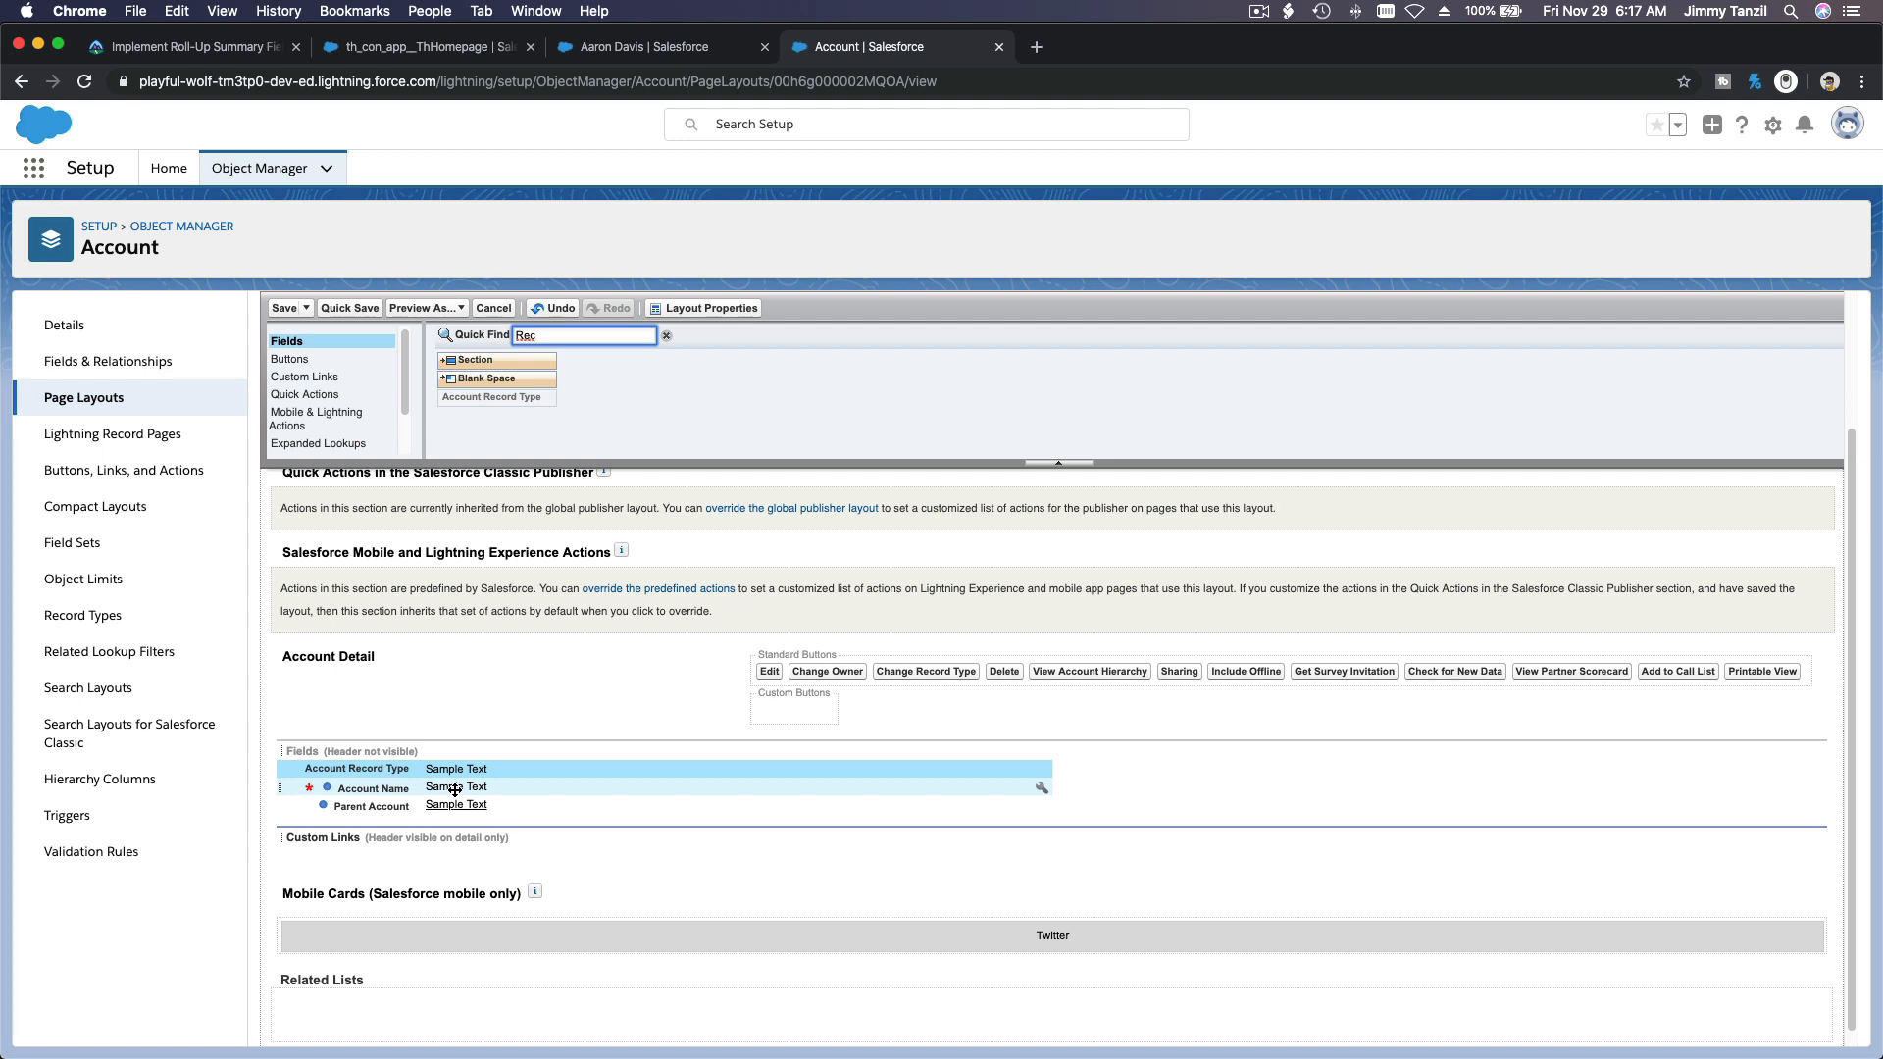
Step: Add a two-column section named Upcoming between the Fields and Custom Links sections of the layout
scroll(329, 395, down, 2)
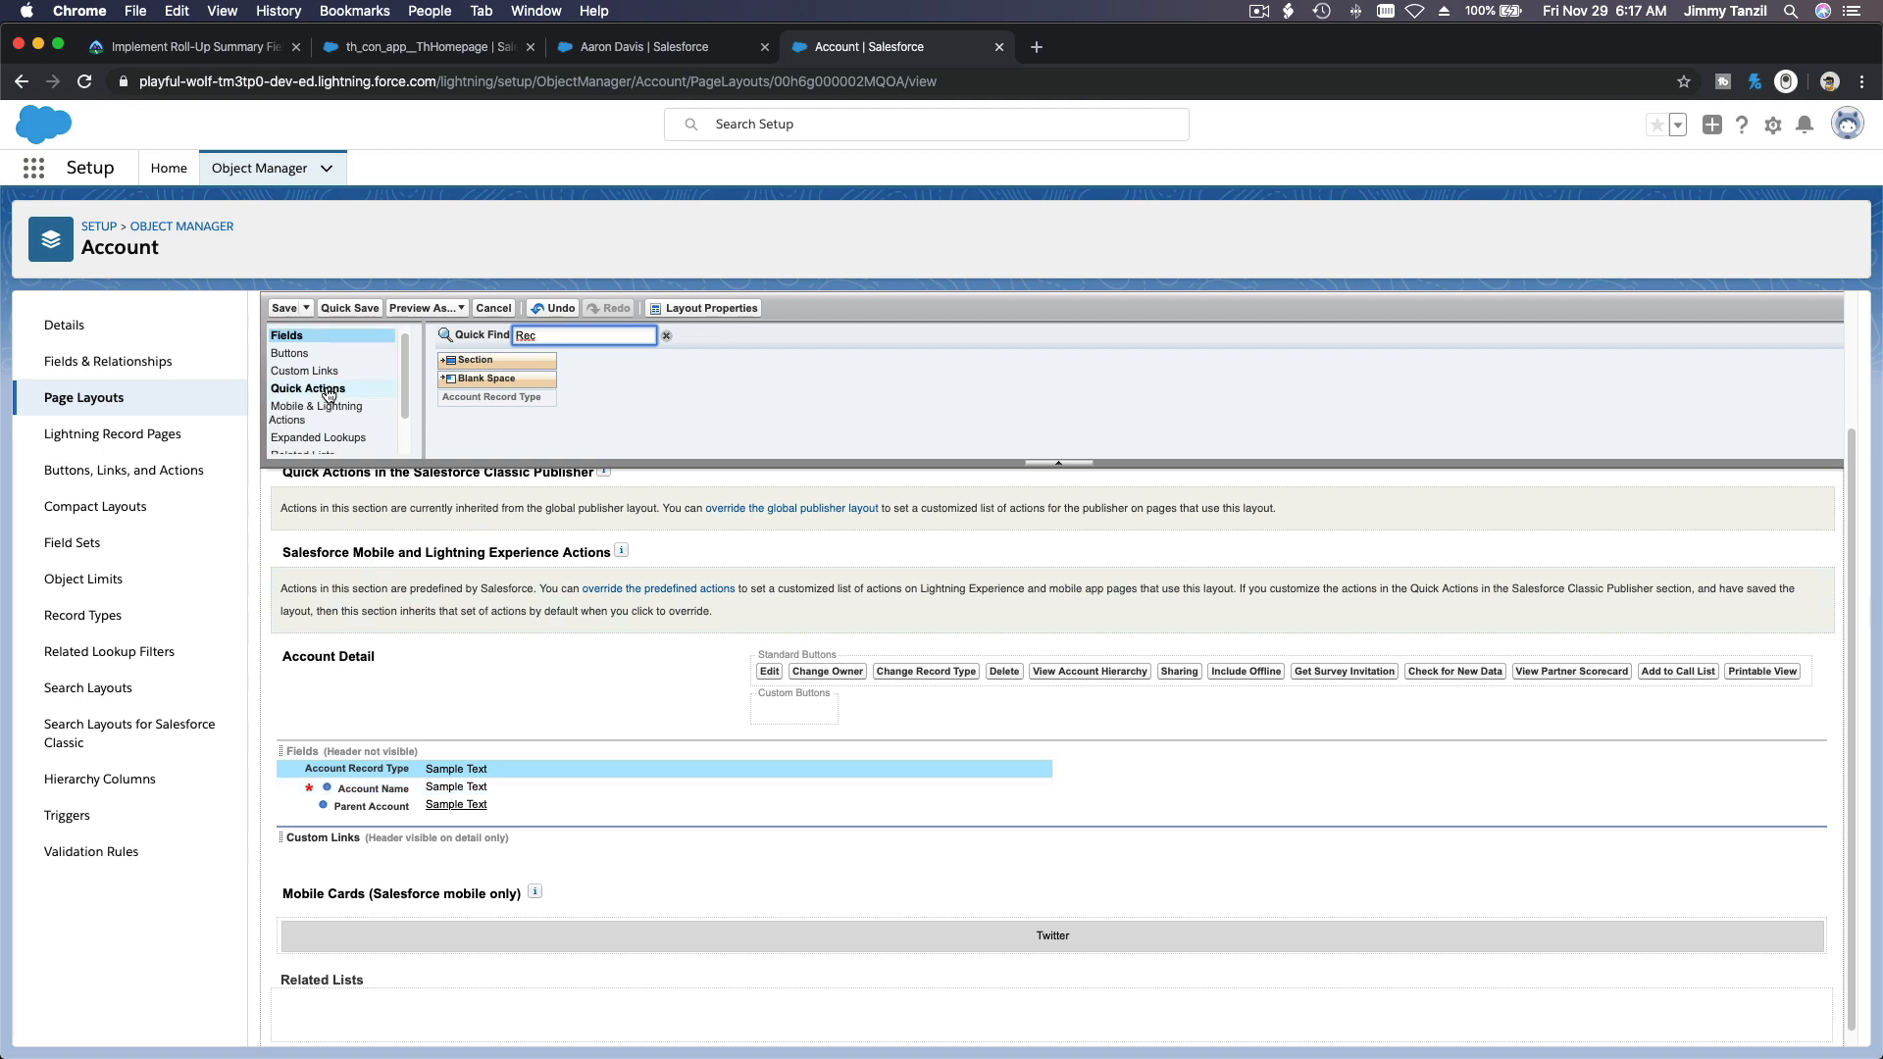
click(329, 395)
click(336, 411)
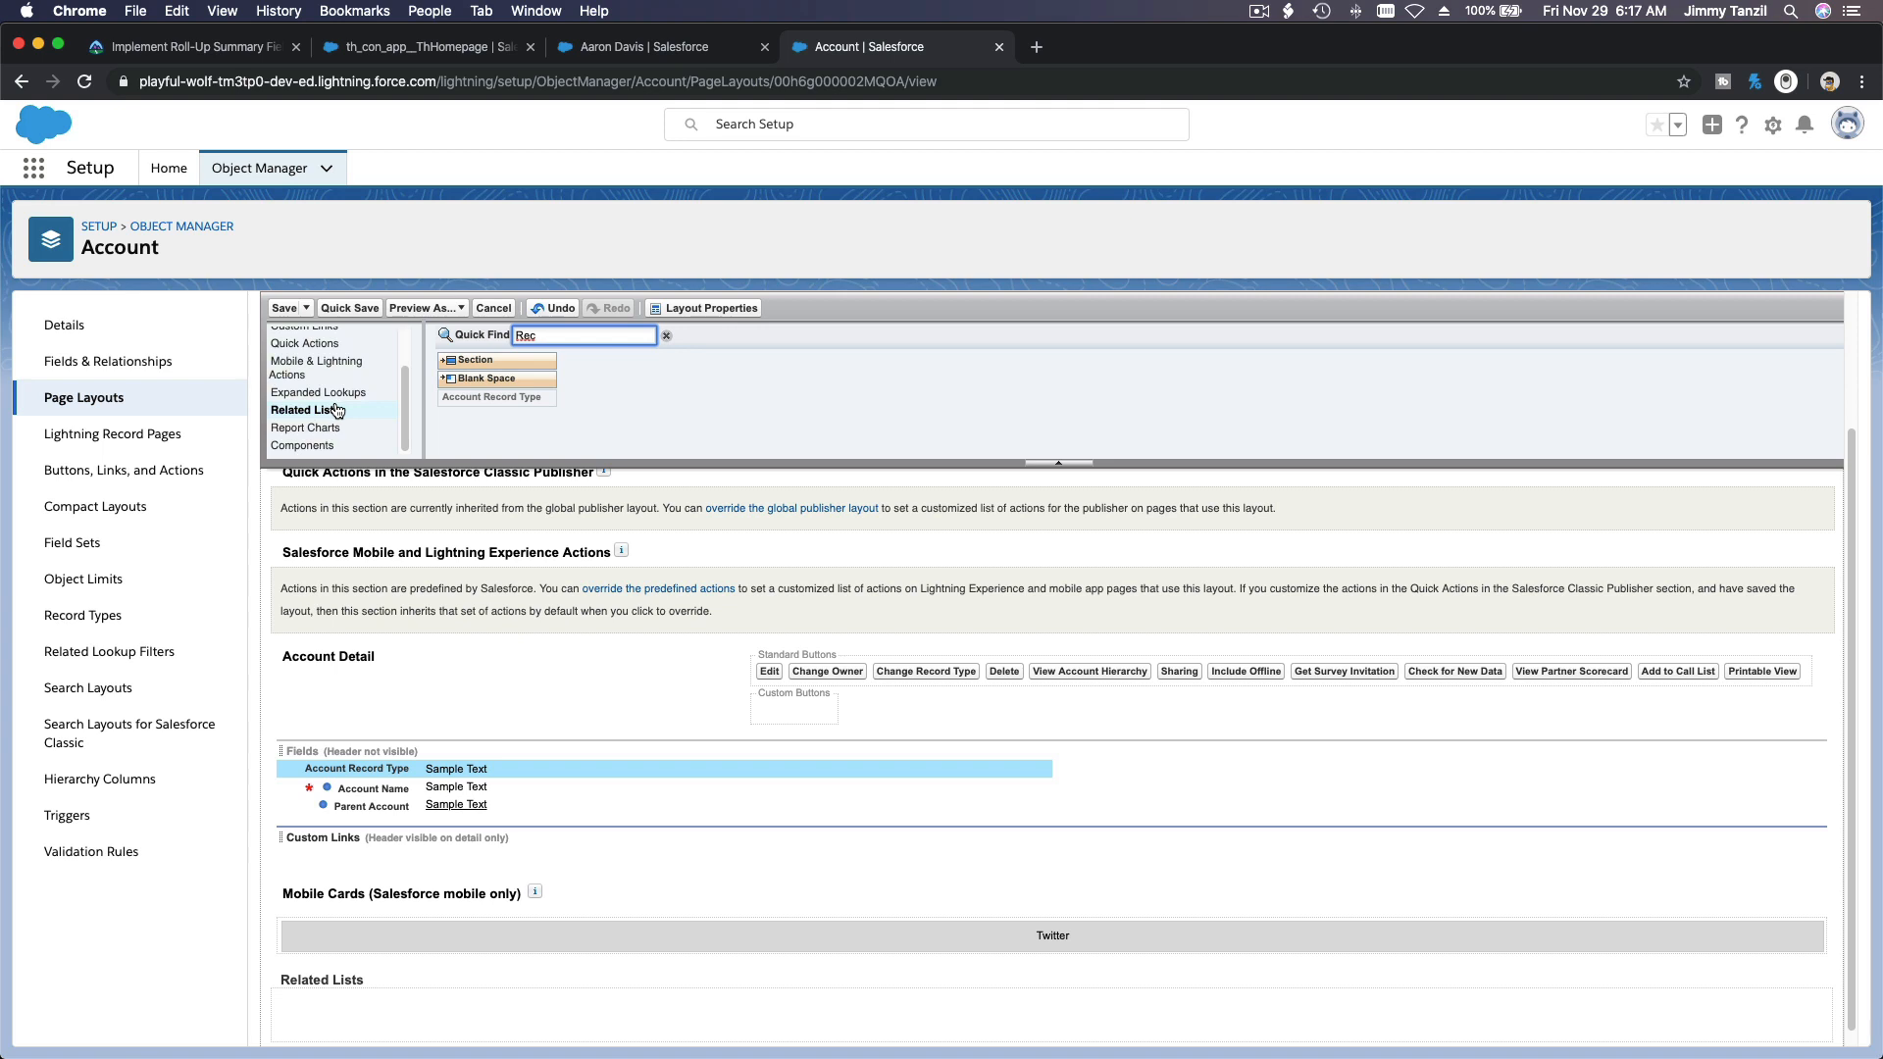
scroll(336, 411, up, 2)
click(294, 341)
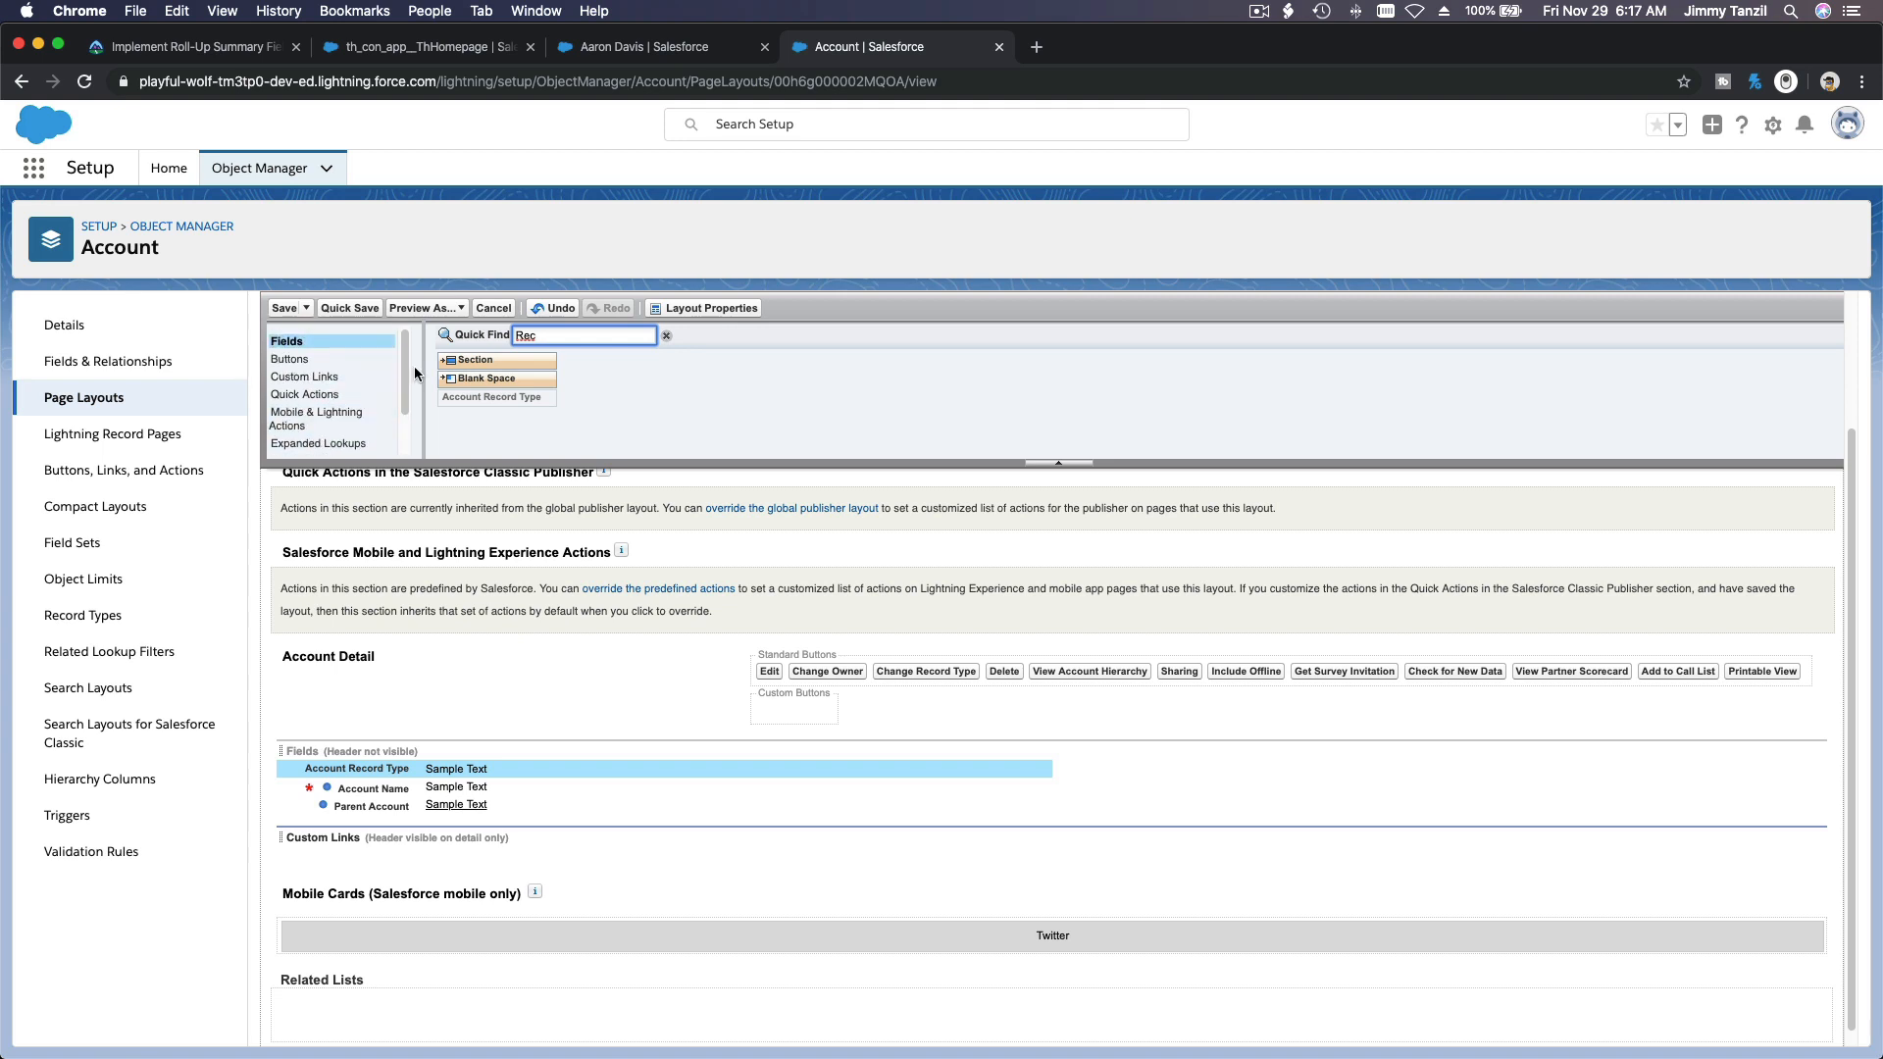
drag(447, 362, 443, 822)
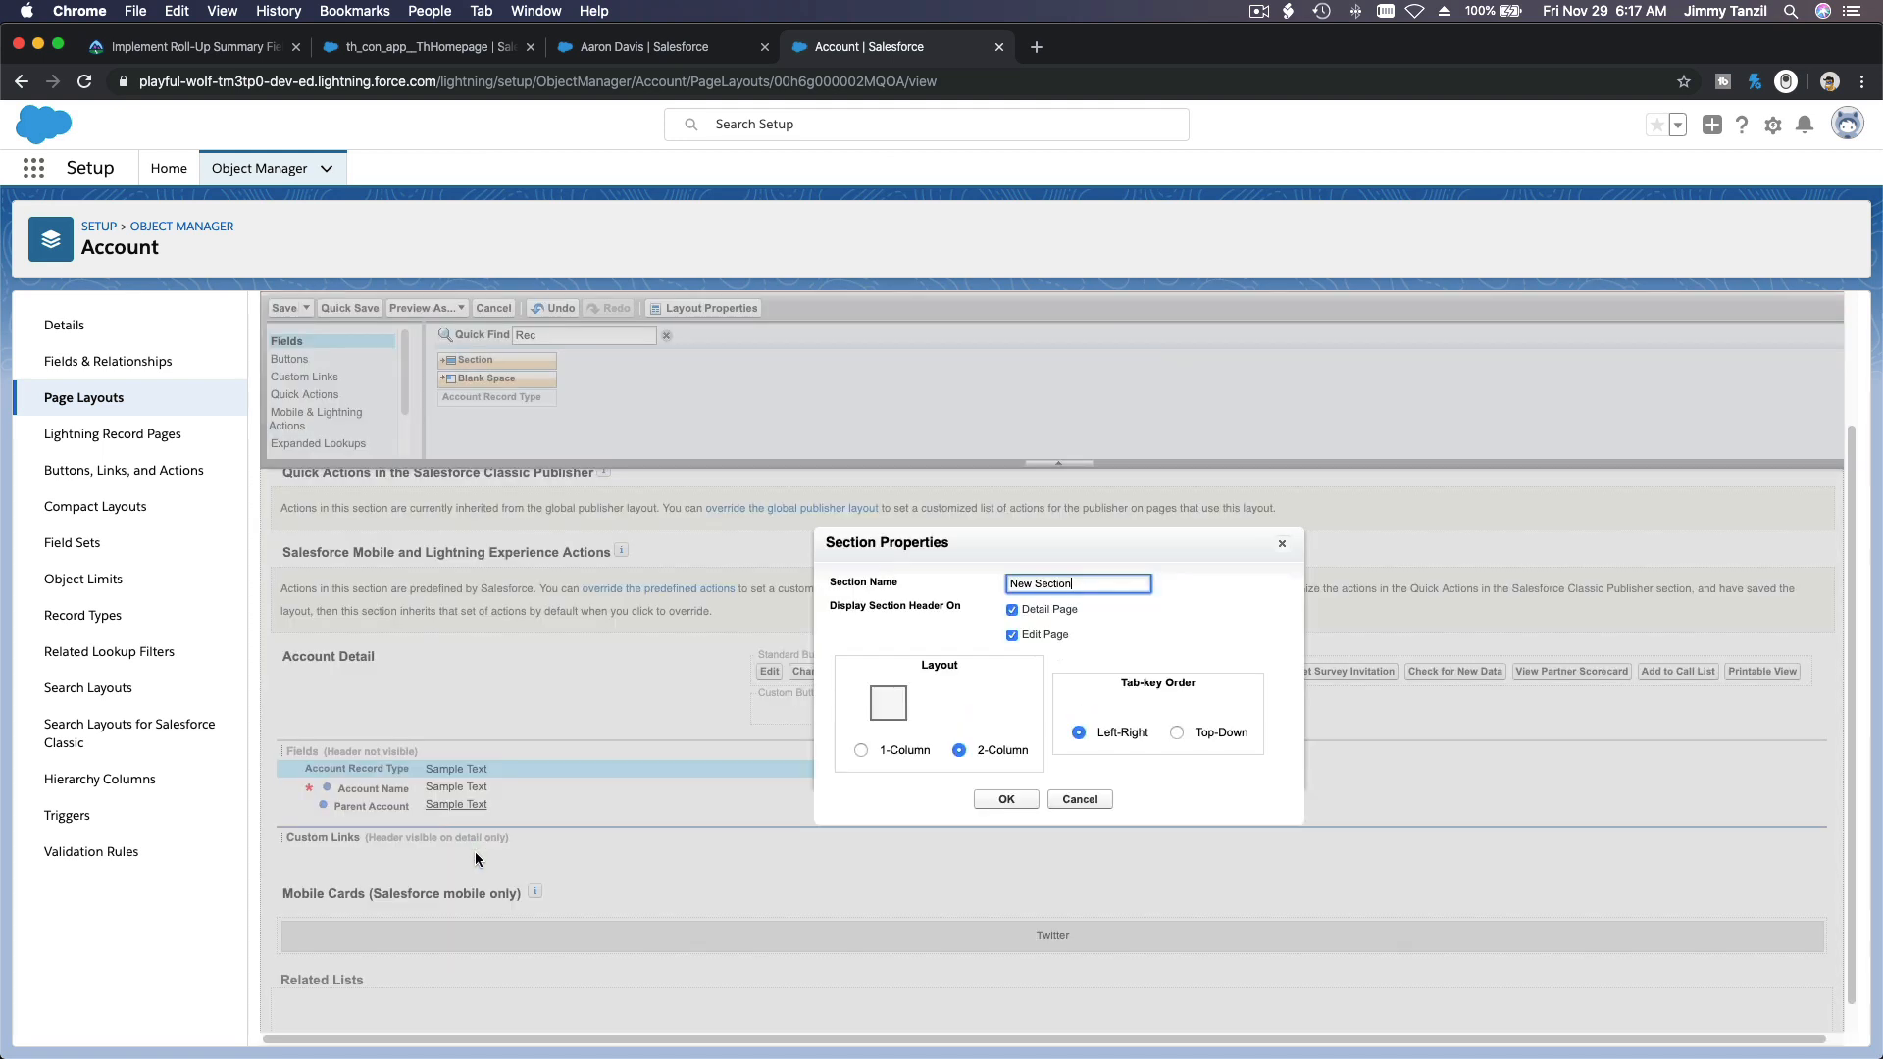
key(alt+shift+Left)
key(alt+shift+Left)
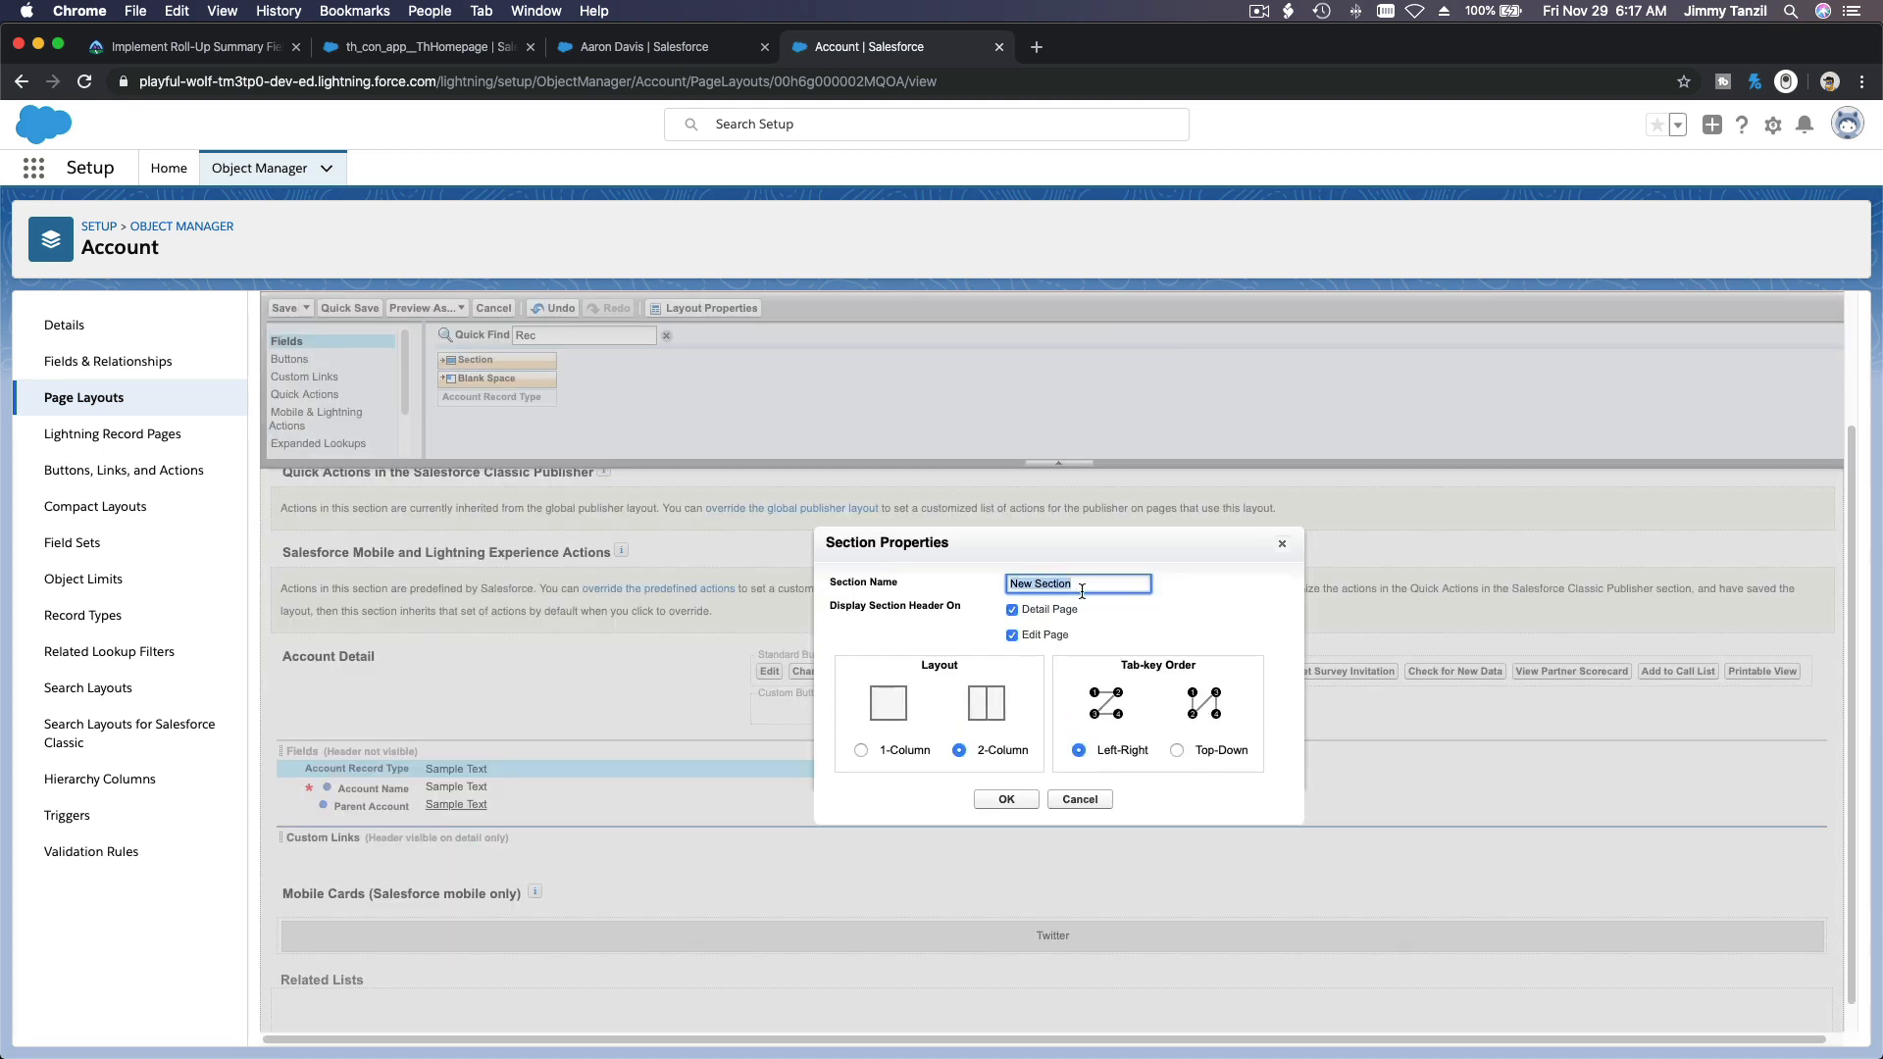
text(Upcominh)
key(BackSpace)
text(g)
click(1006, 801)
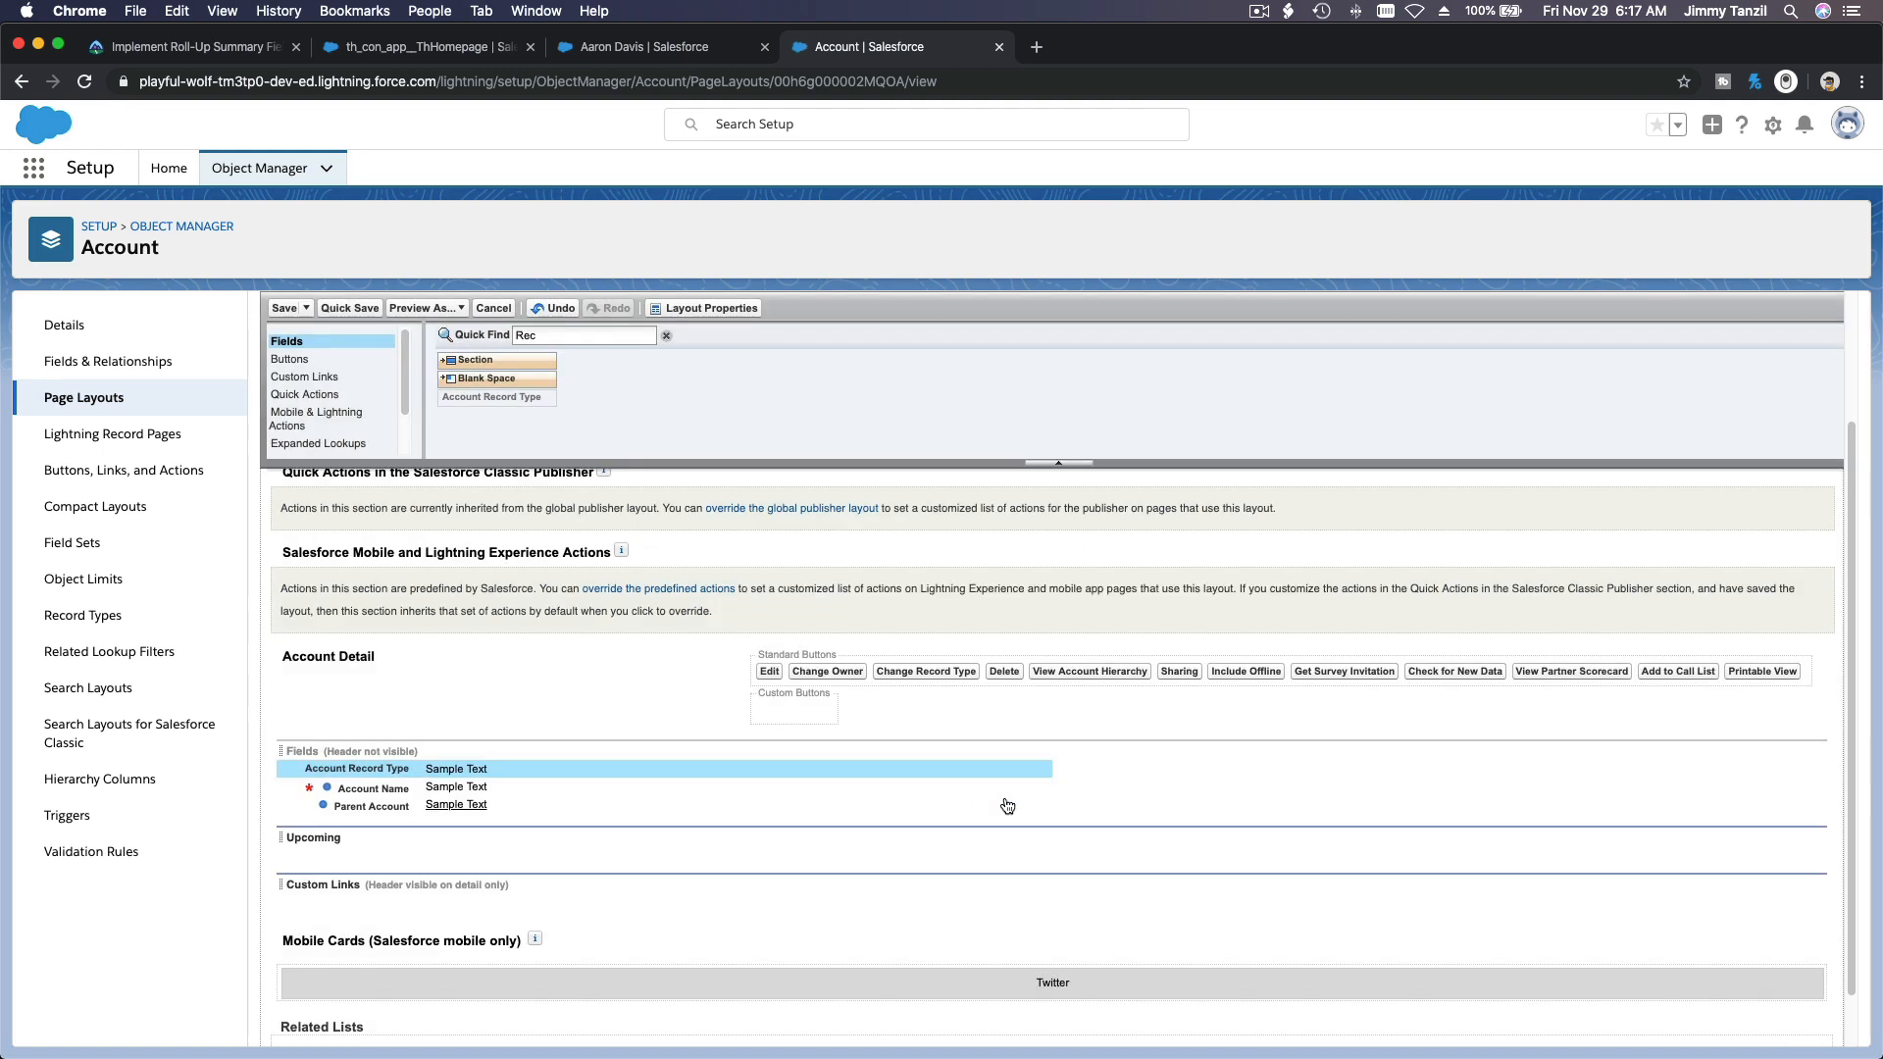
Step: Place the Earliest Upcoming Lesson and Latest Upcoming Lesson fields in the first column of the Upcoming section
click(595, 336)
key(BackSpace)
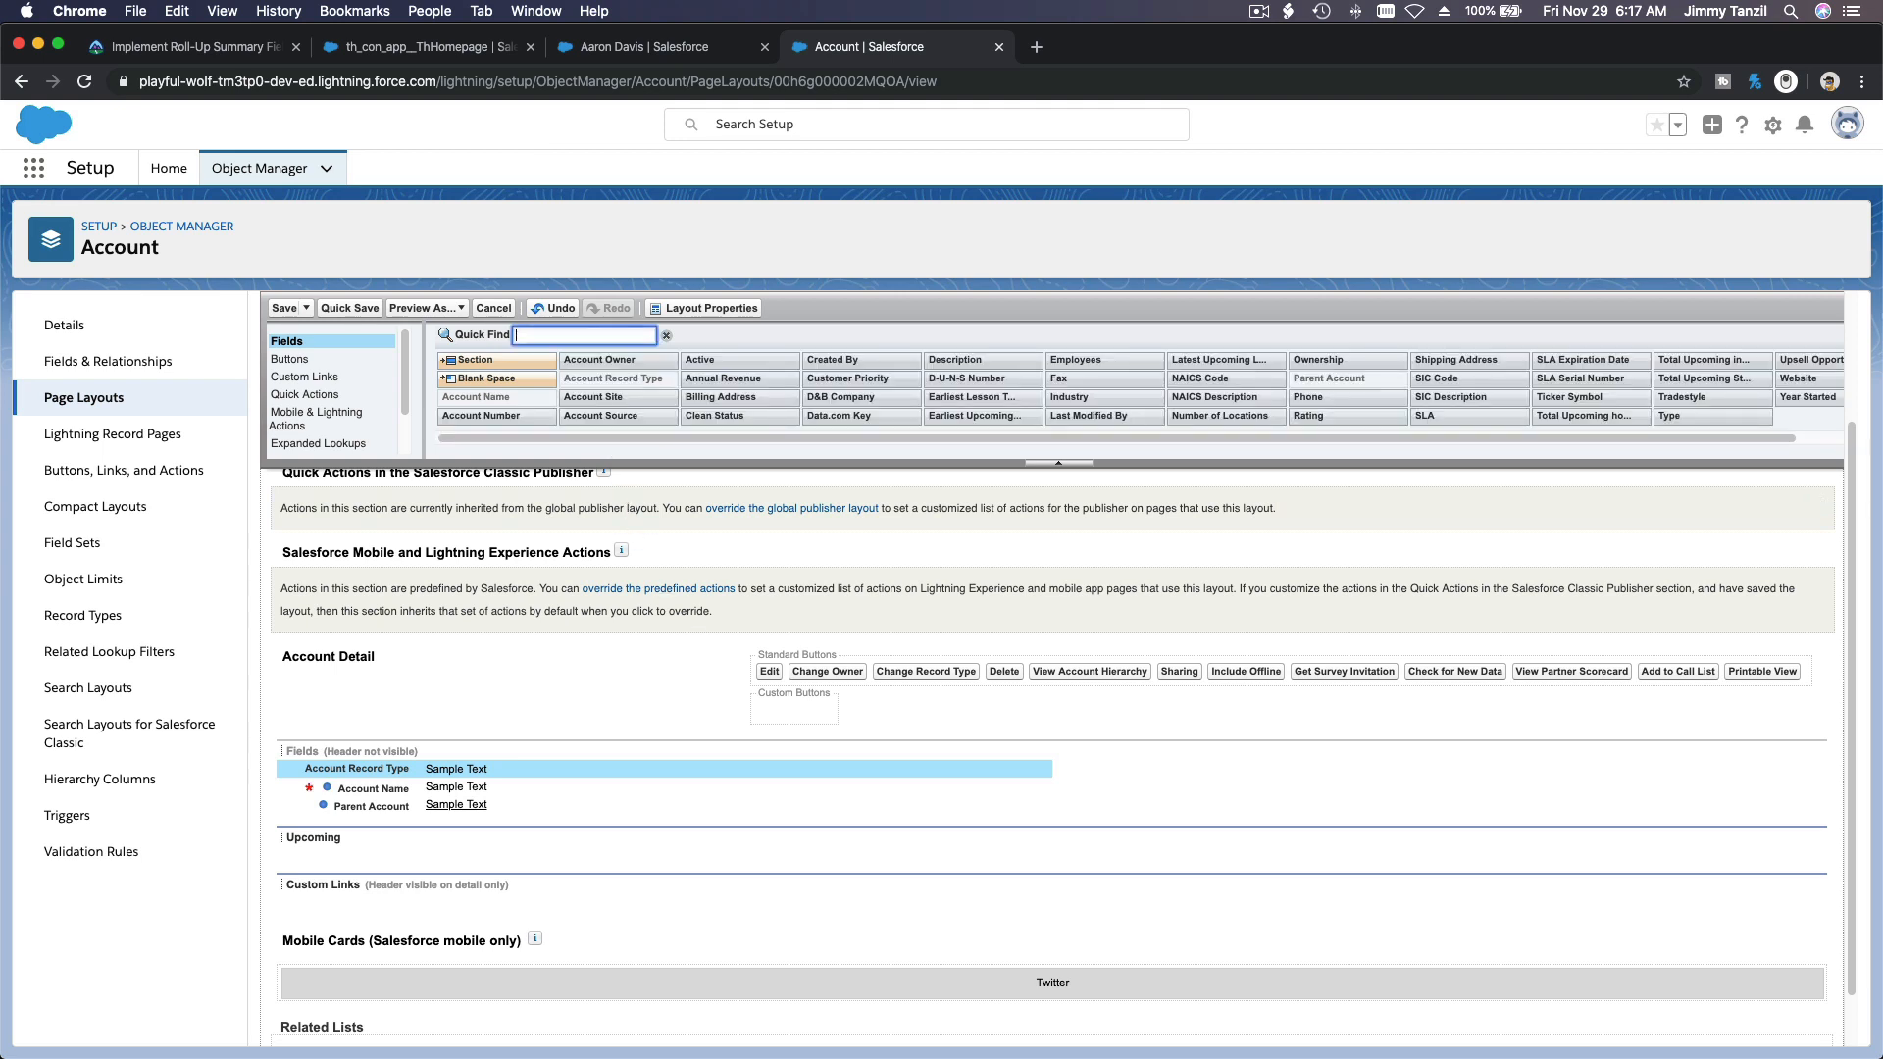
text(Ea)
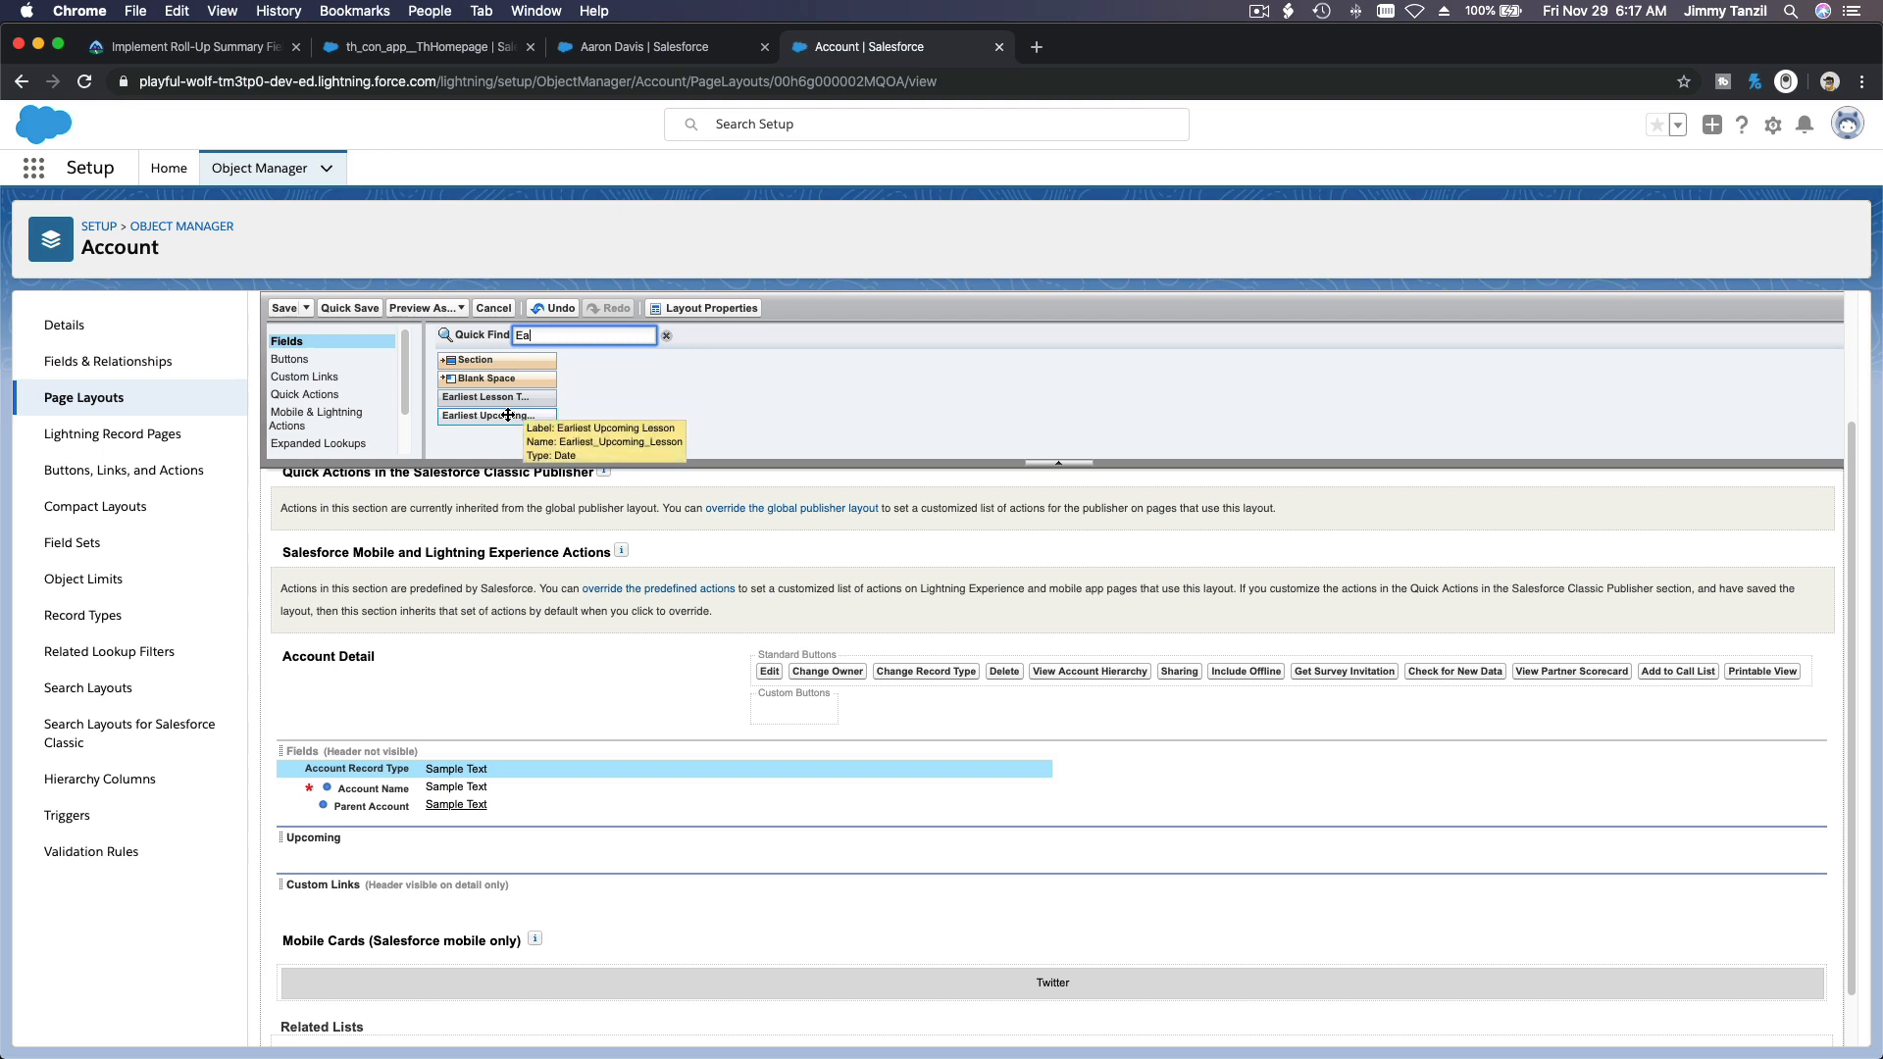
drag(508, 414, 472, 851)
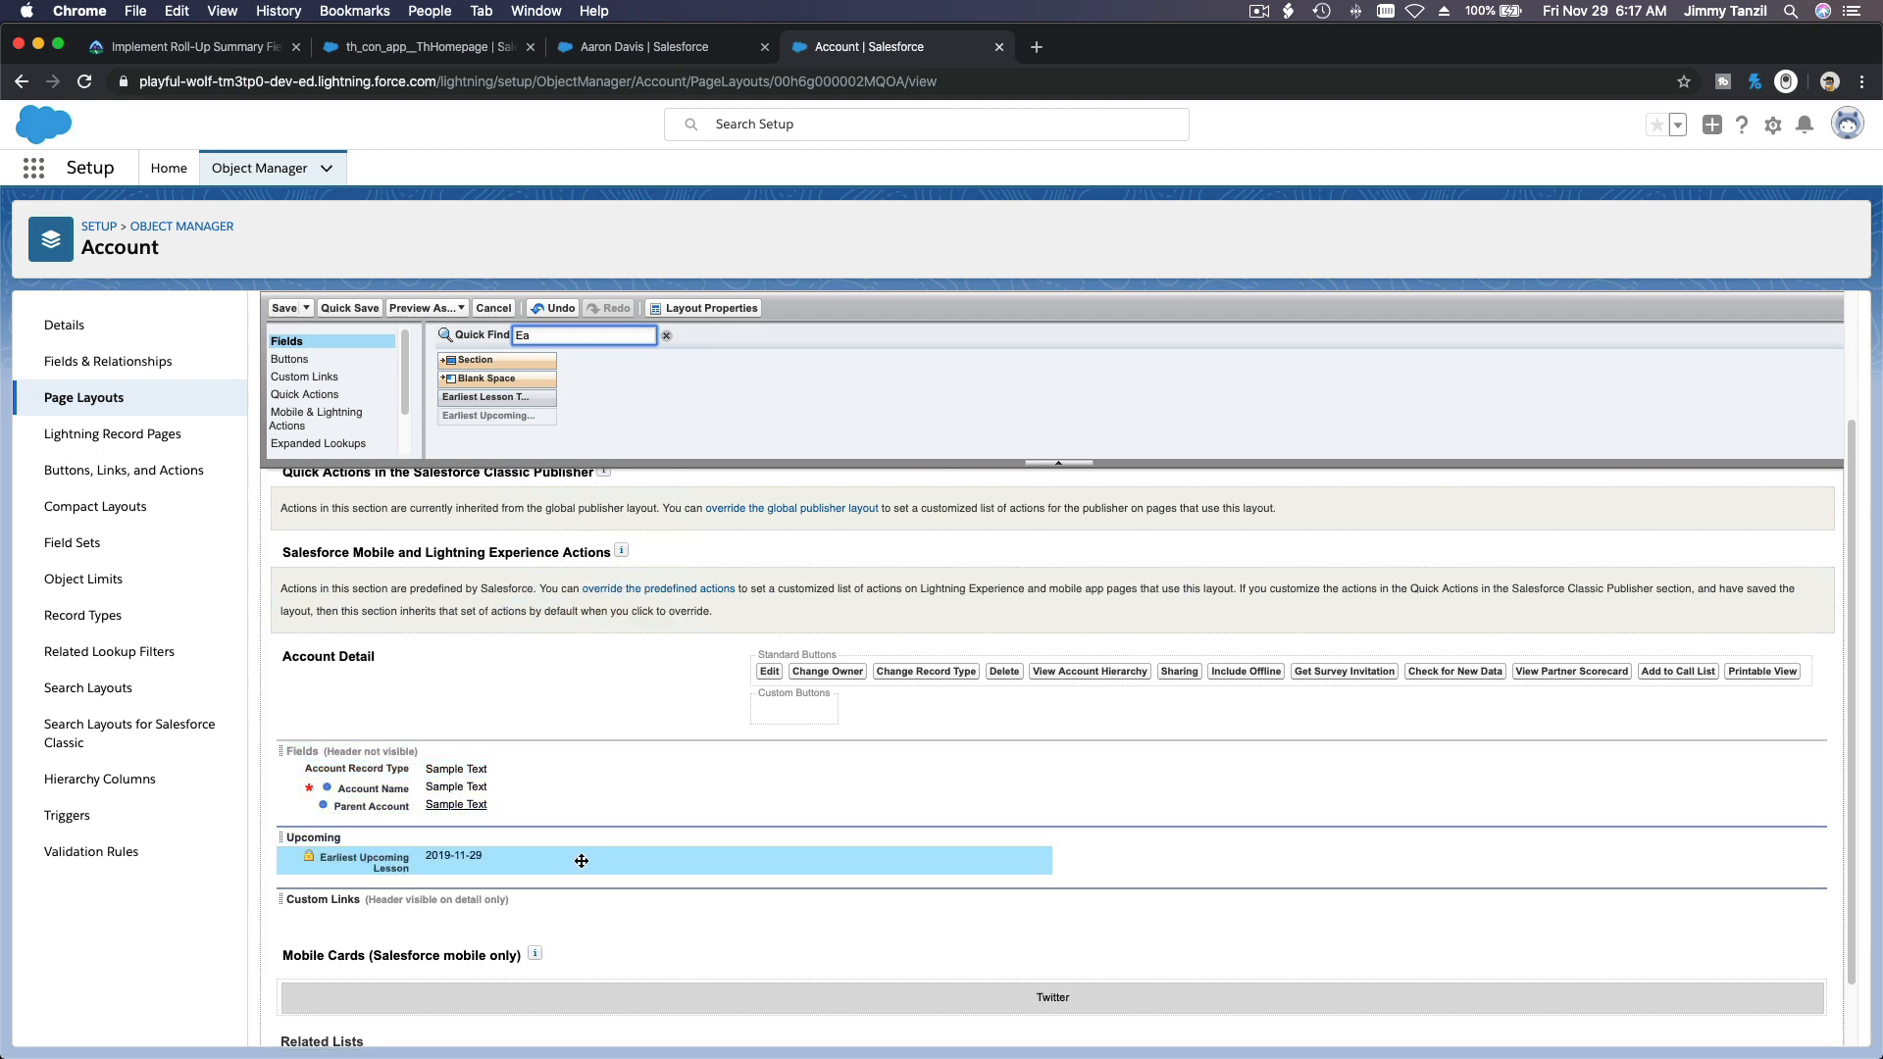
double_click(531, 330)
text(Latest)
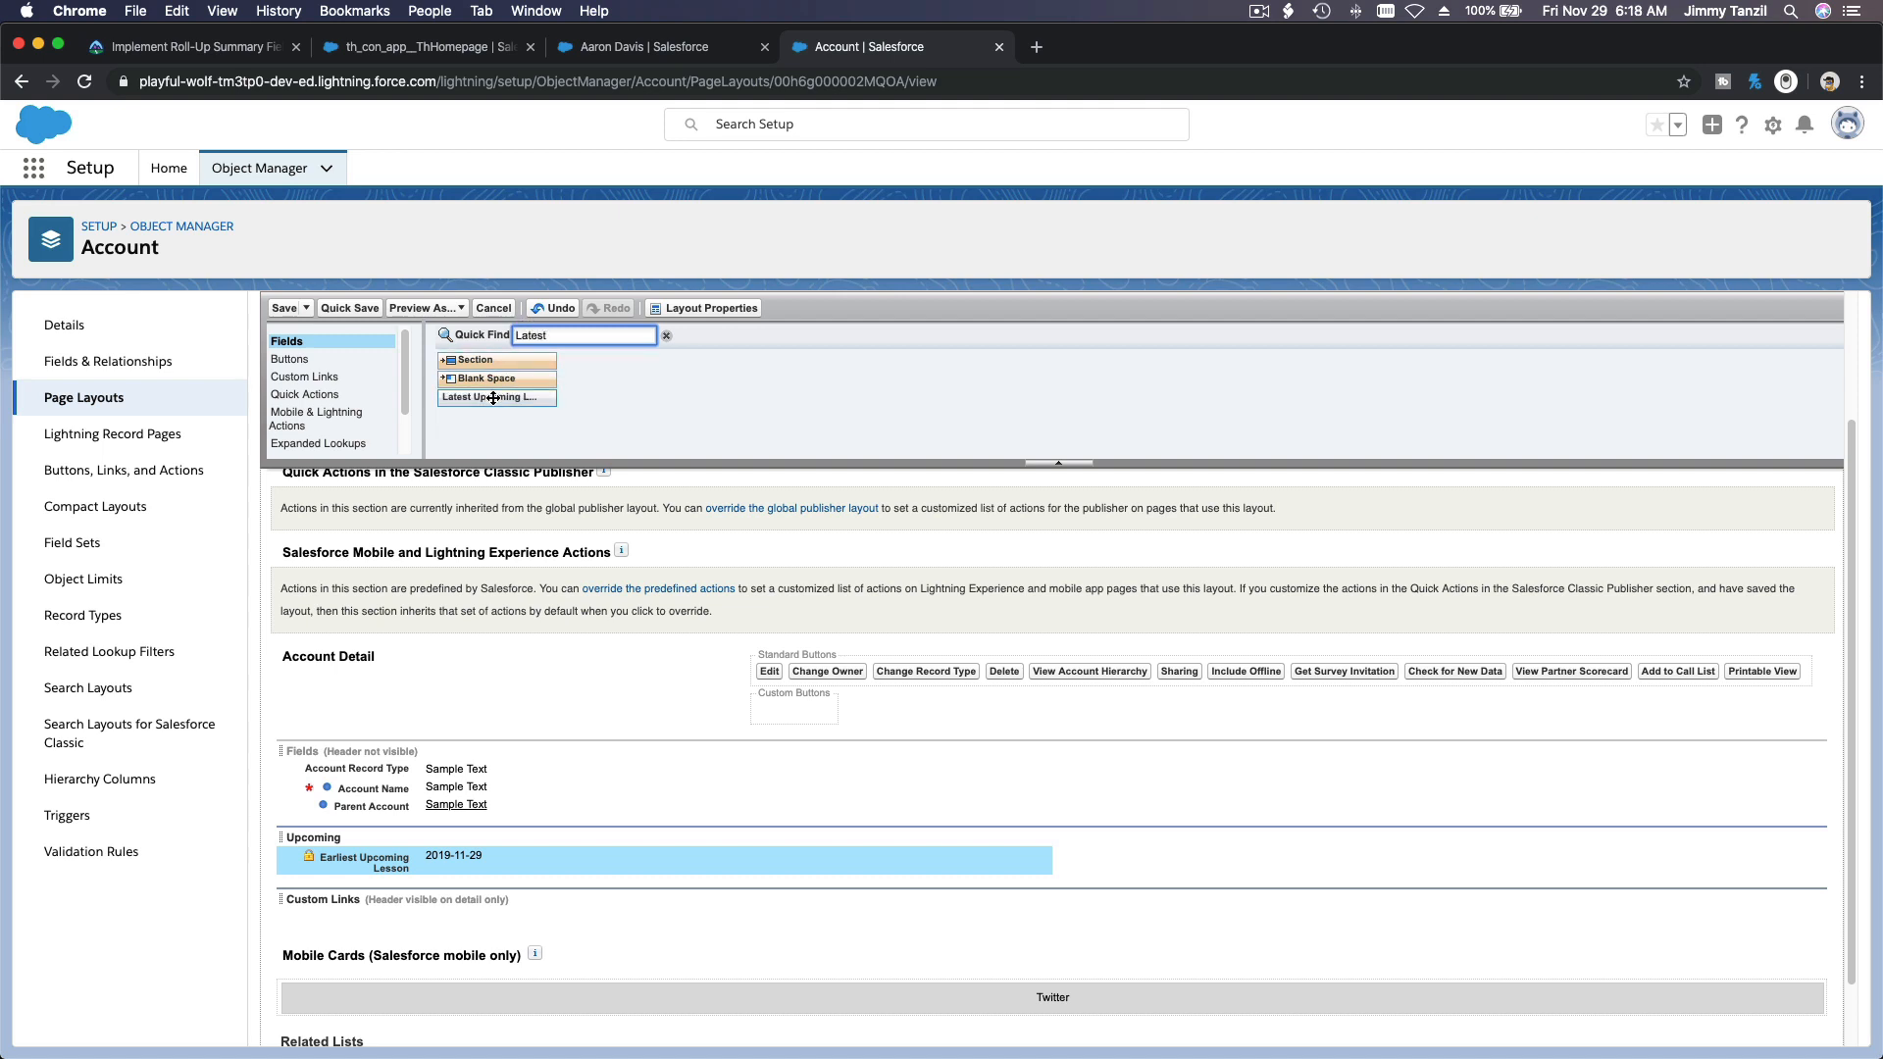
drag(492, 398, 474, 875)
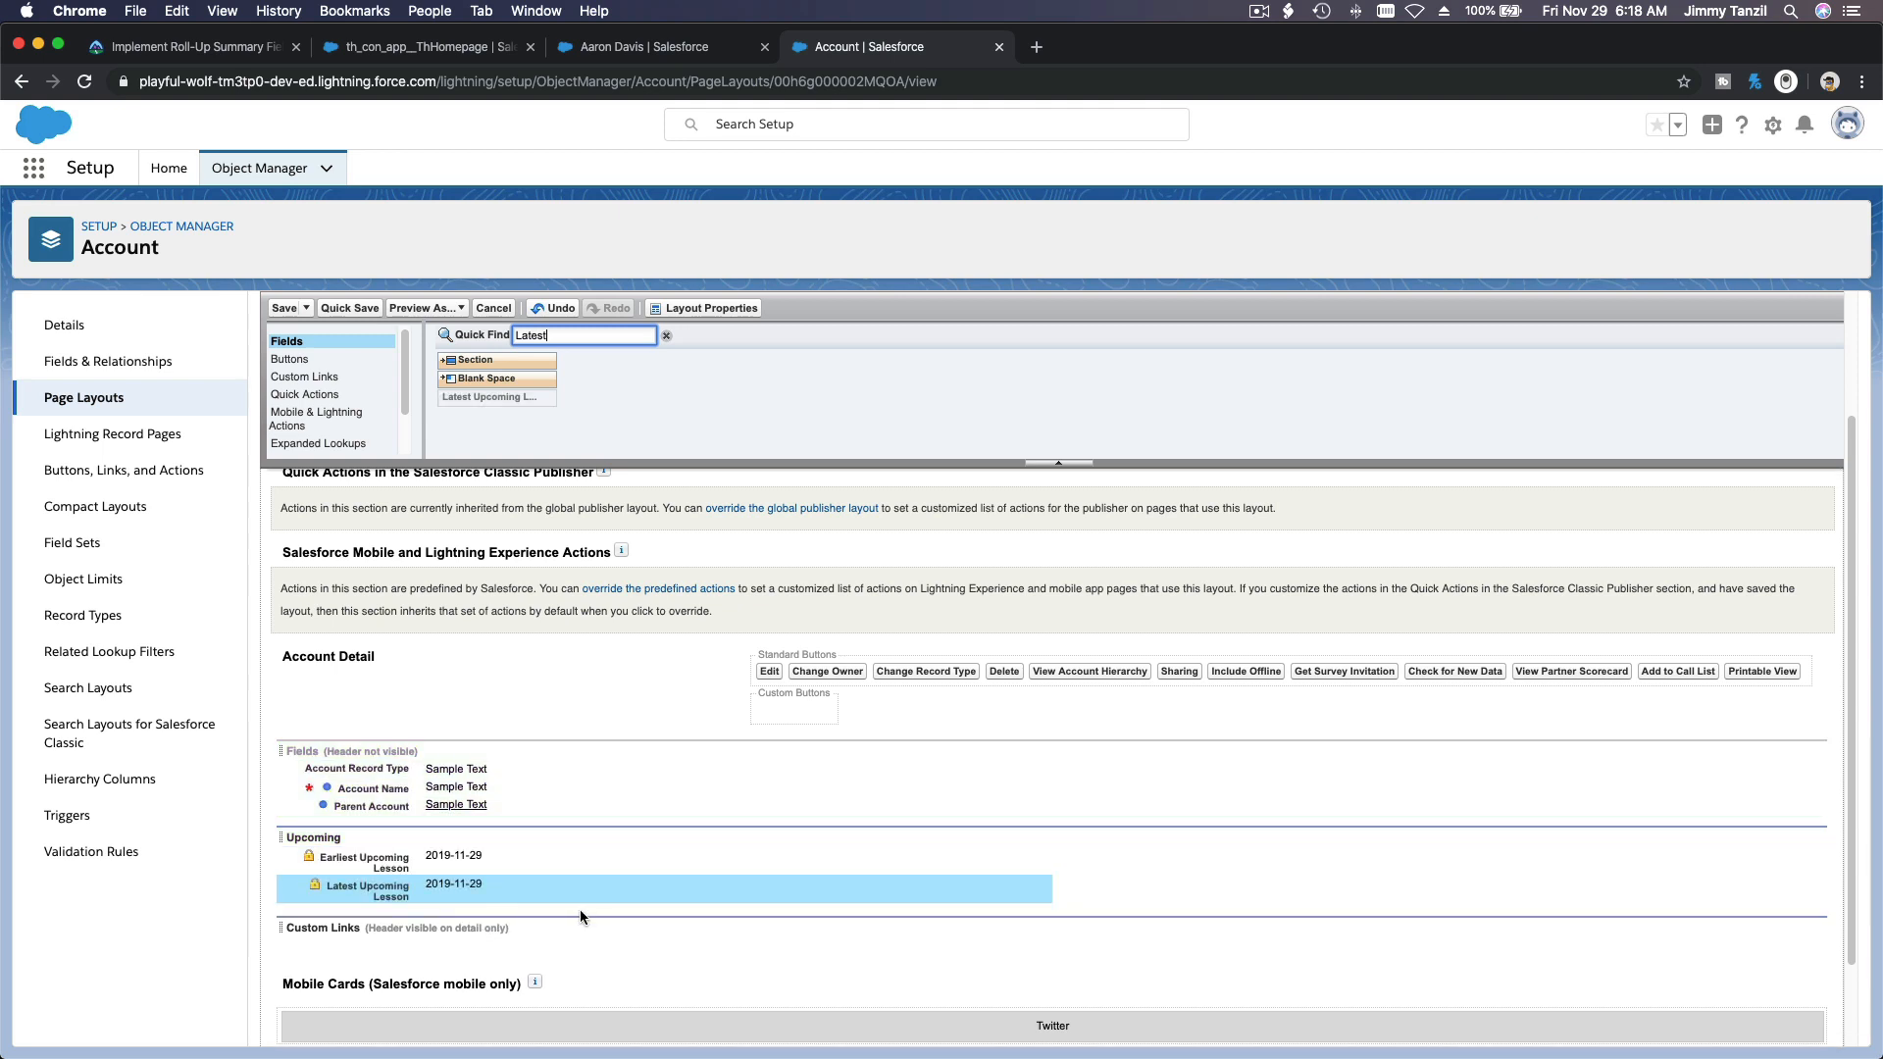
Step: Add Total Upcoming Students and Total Upcoming hours booked below the lesson dates, Total Upcoming income in the second column, and save the layout
double_click(547, 339)
text(Tota)
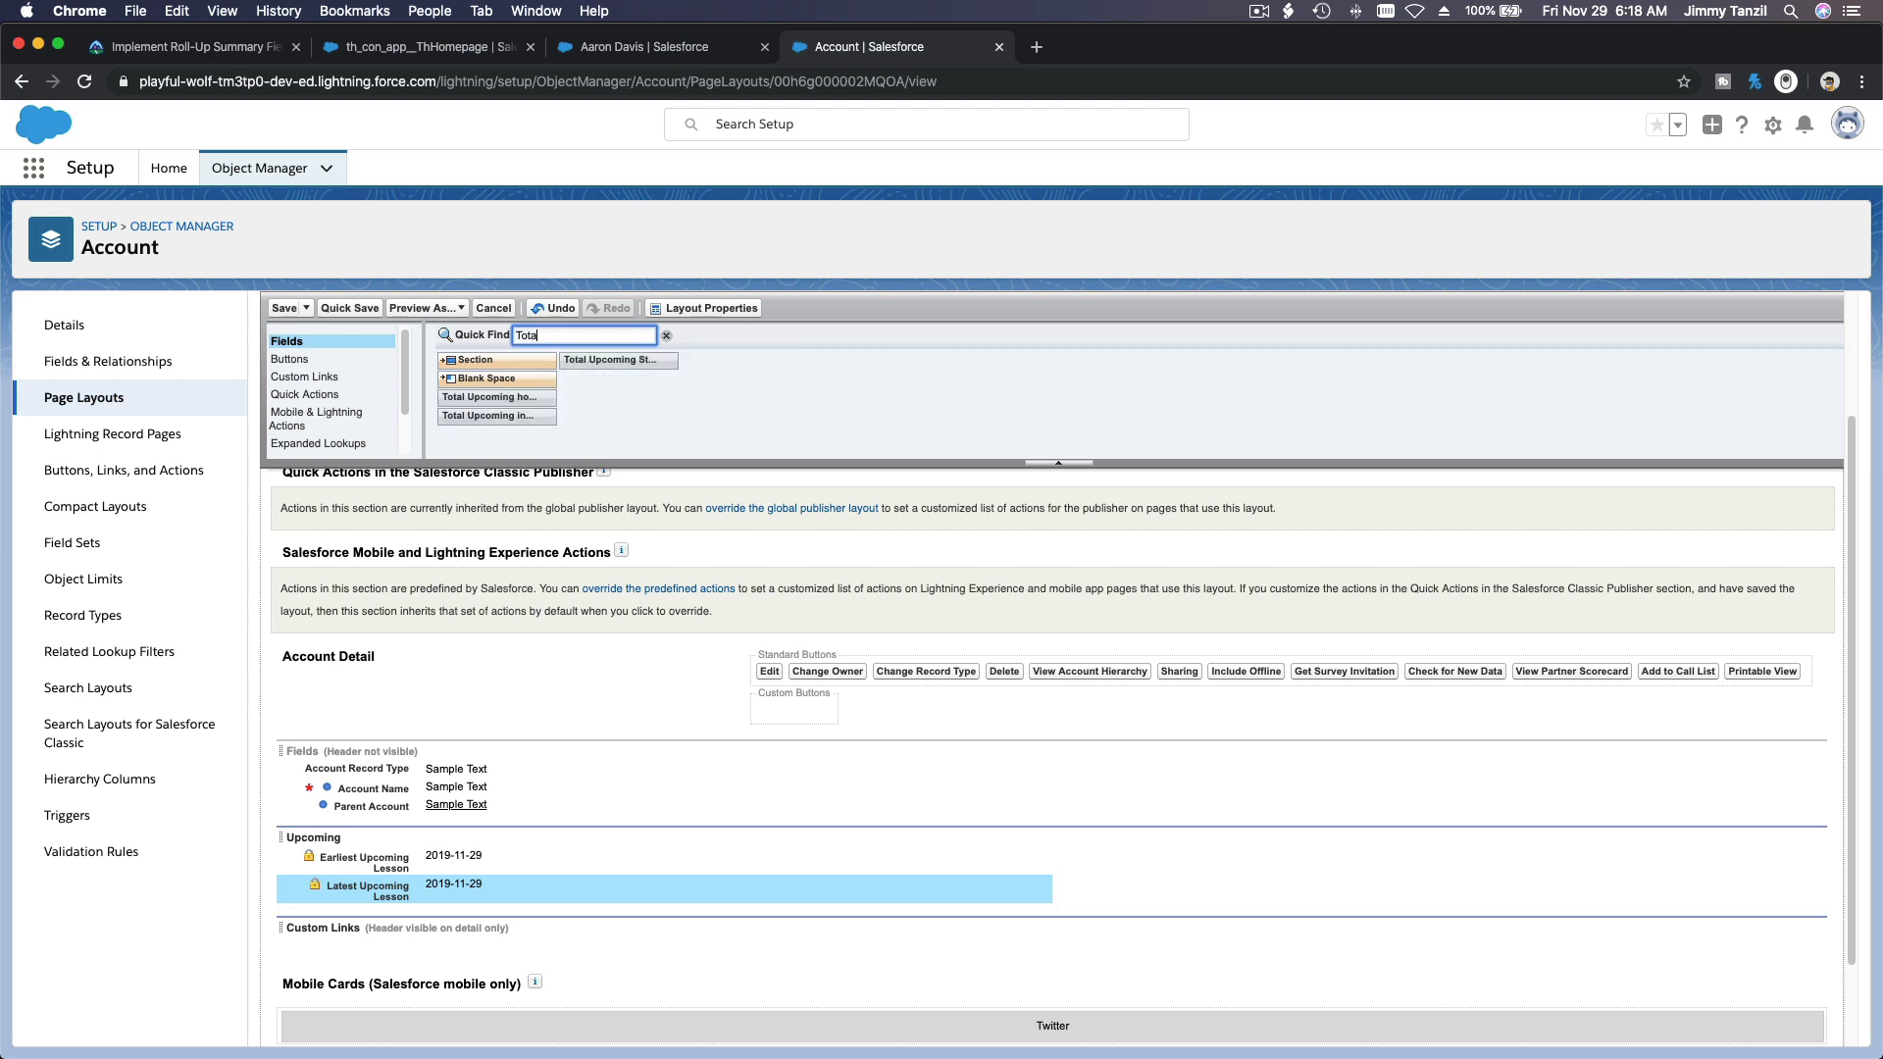
drag(579, 360, 577, 904)
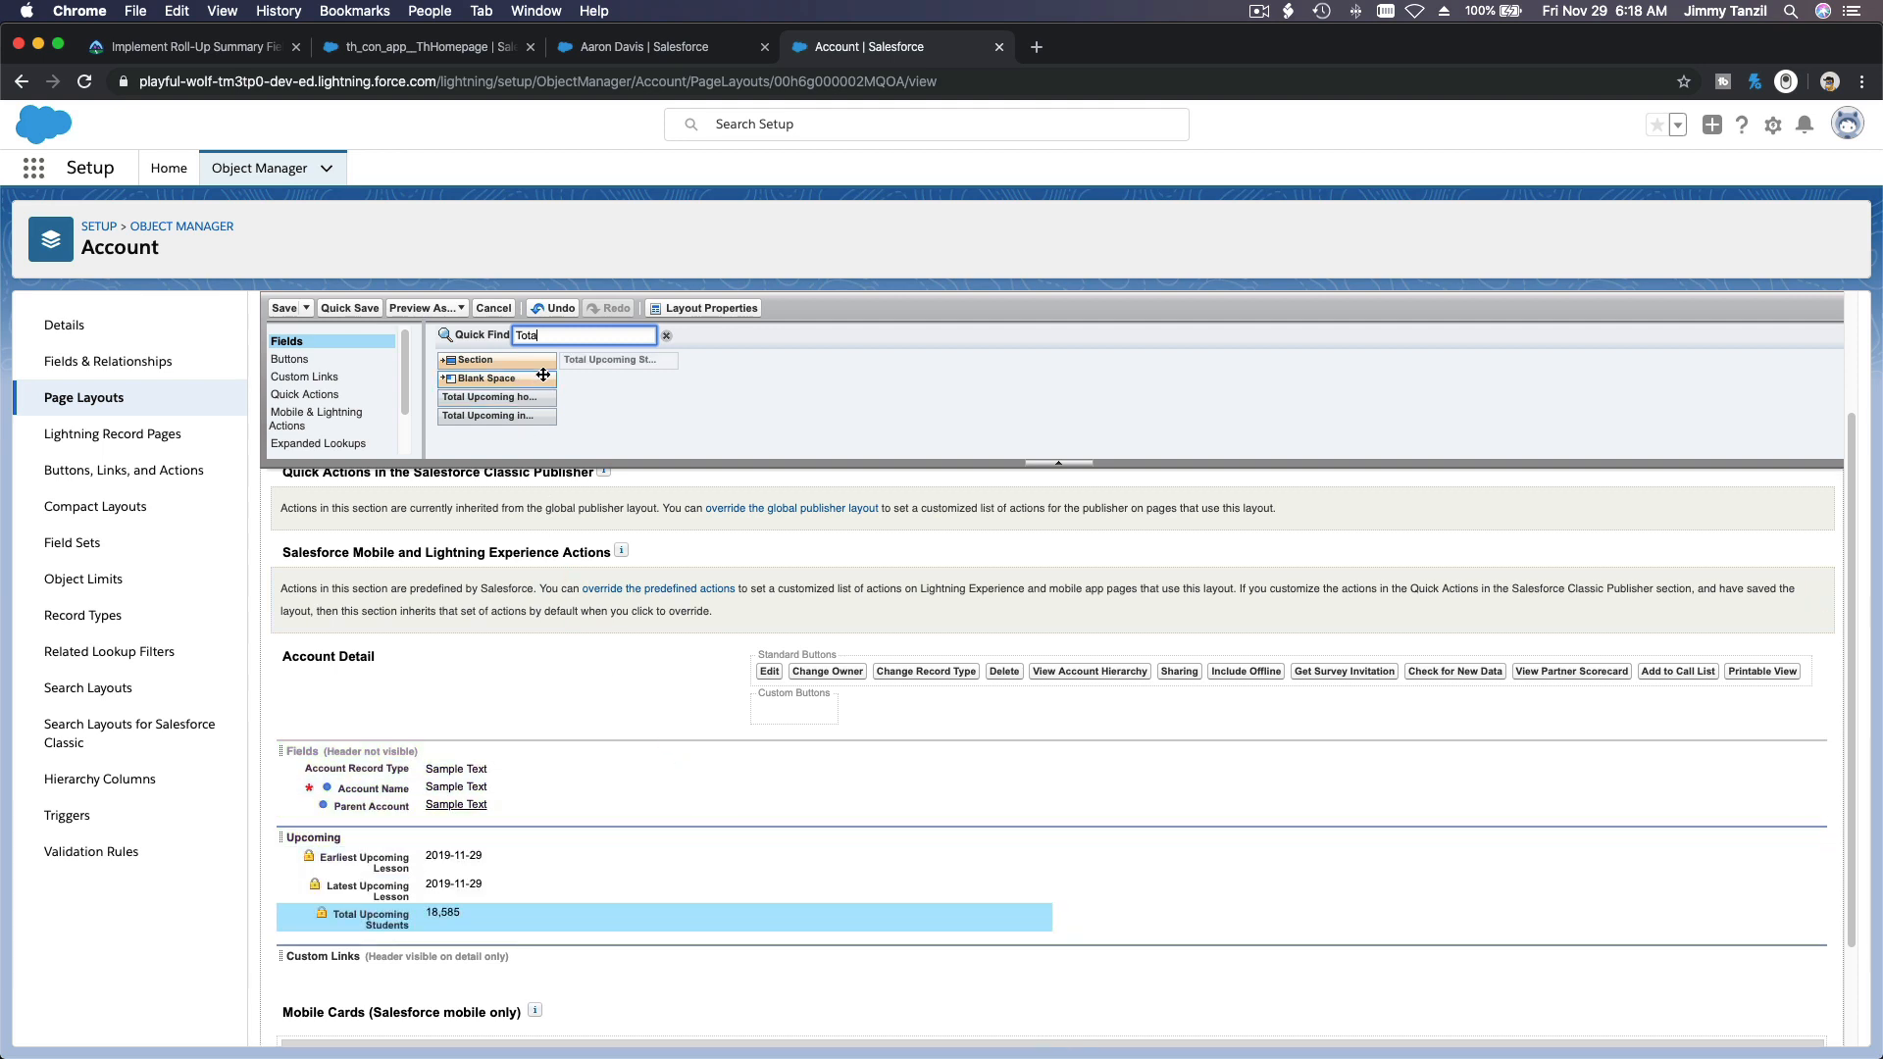
drag(508, 398, 798, 932)
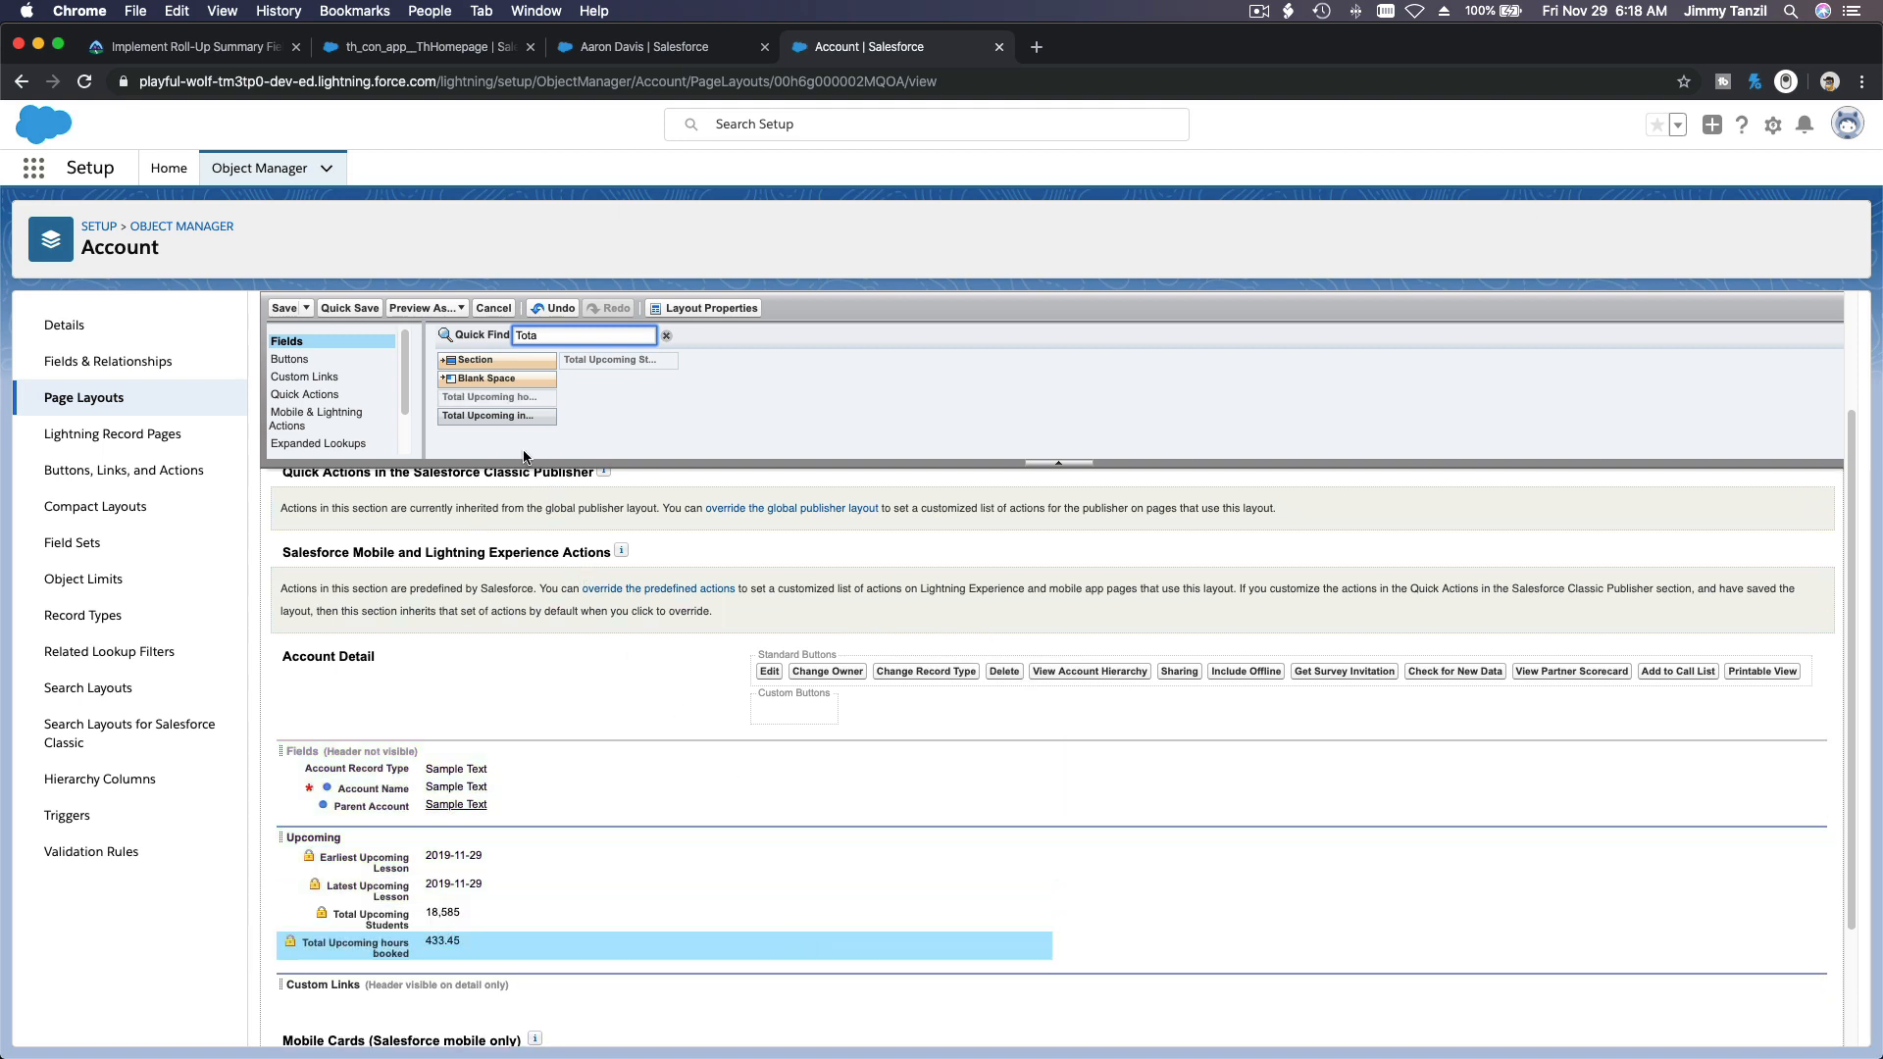
drag(508, 424, 1086, 887)
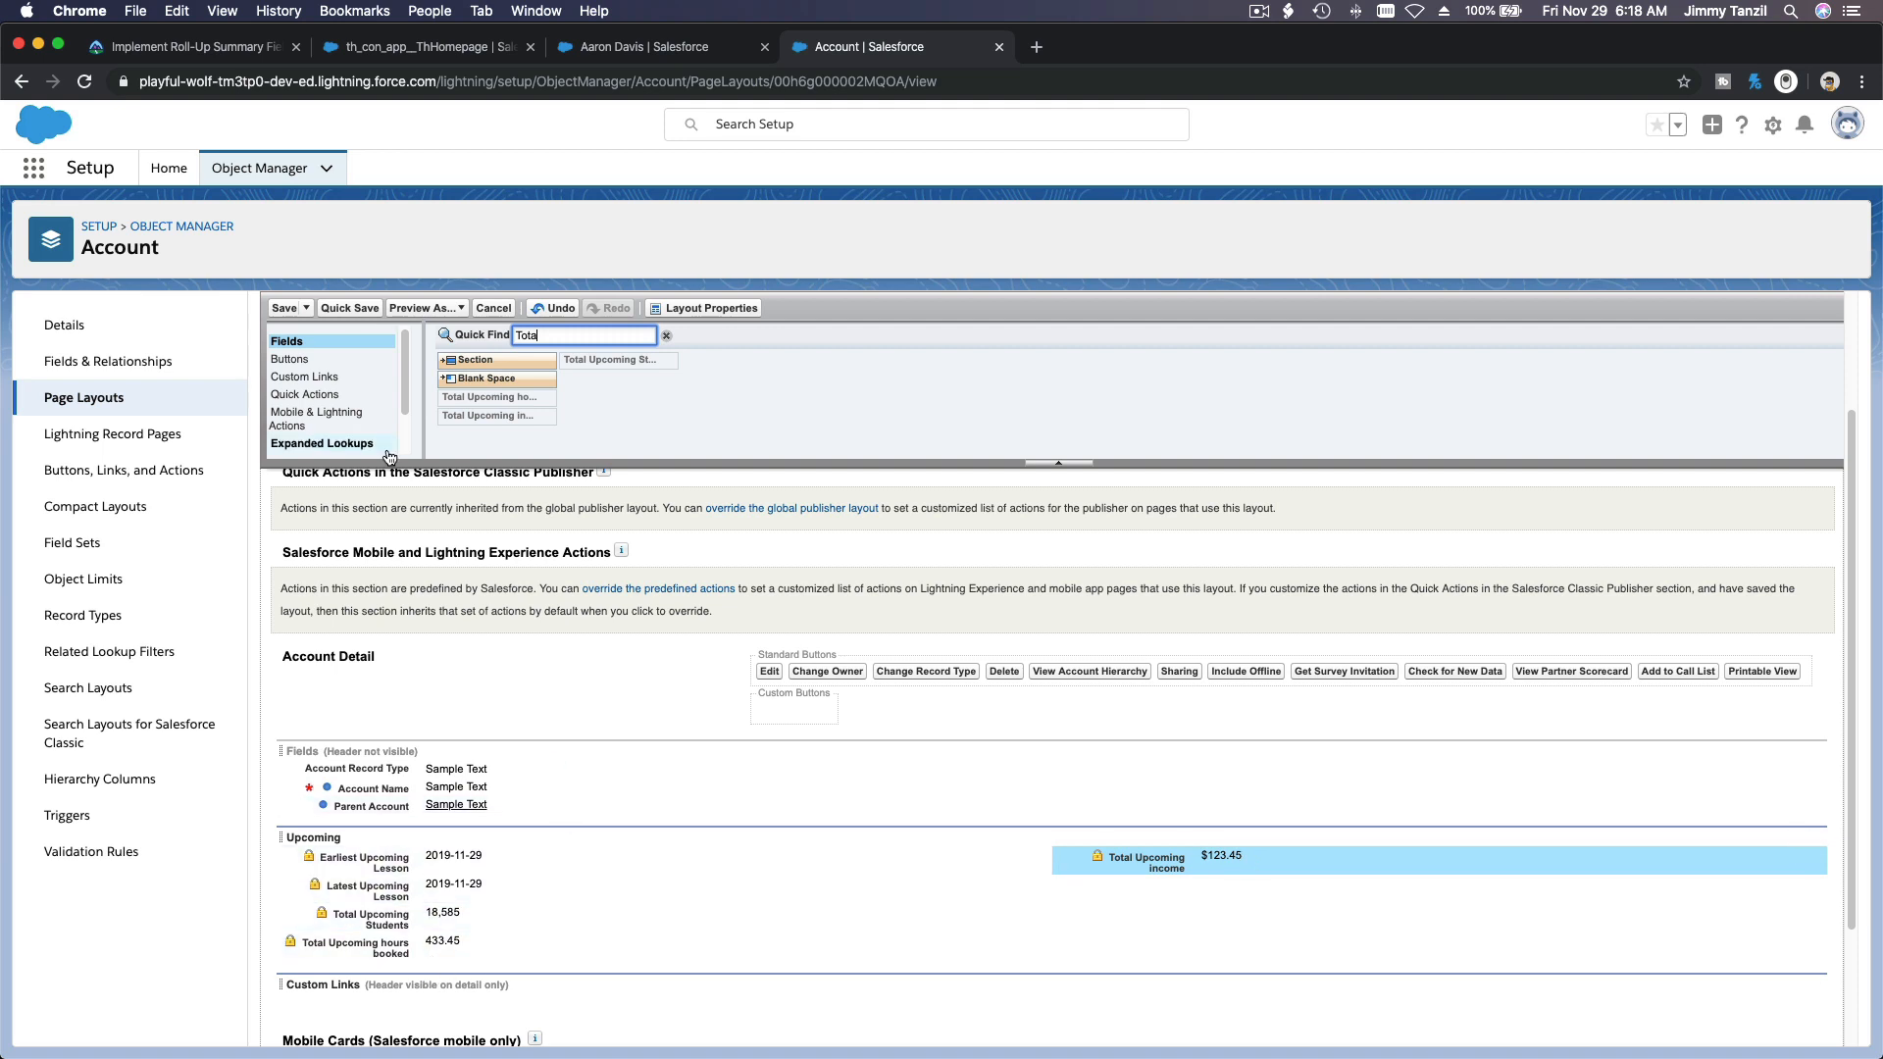
click(284, 309)
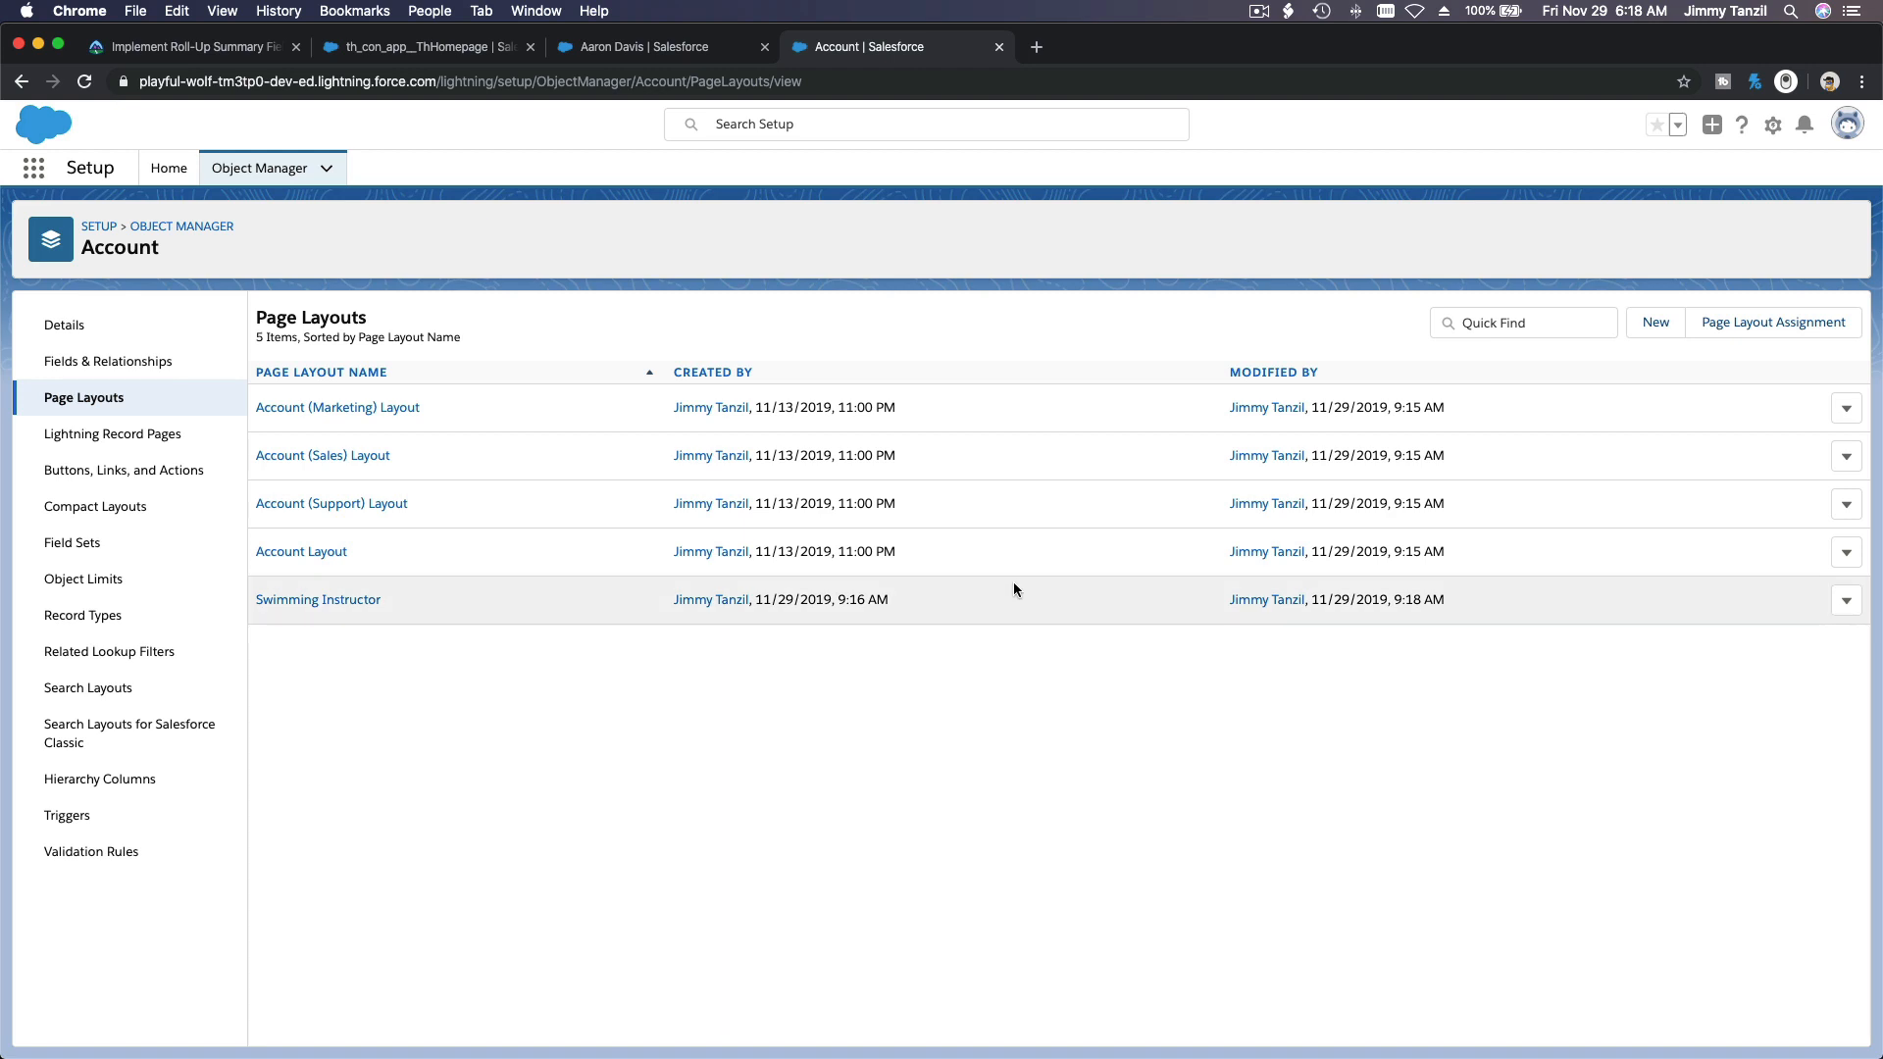
Step: Open the Account page layout assignments by profile and record type for editing
click(1765, 323)
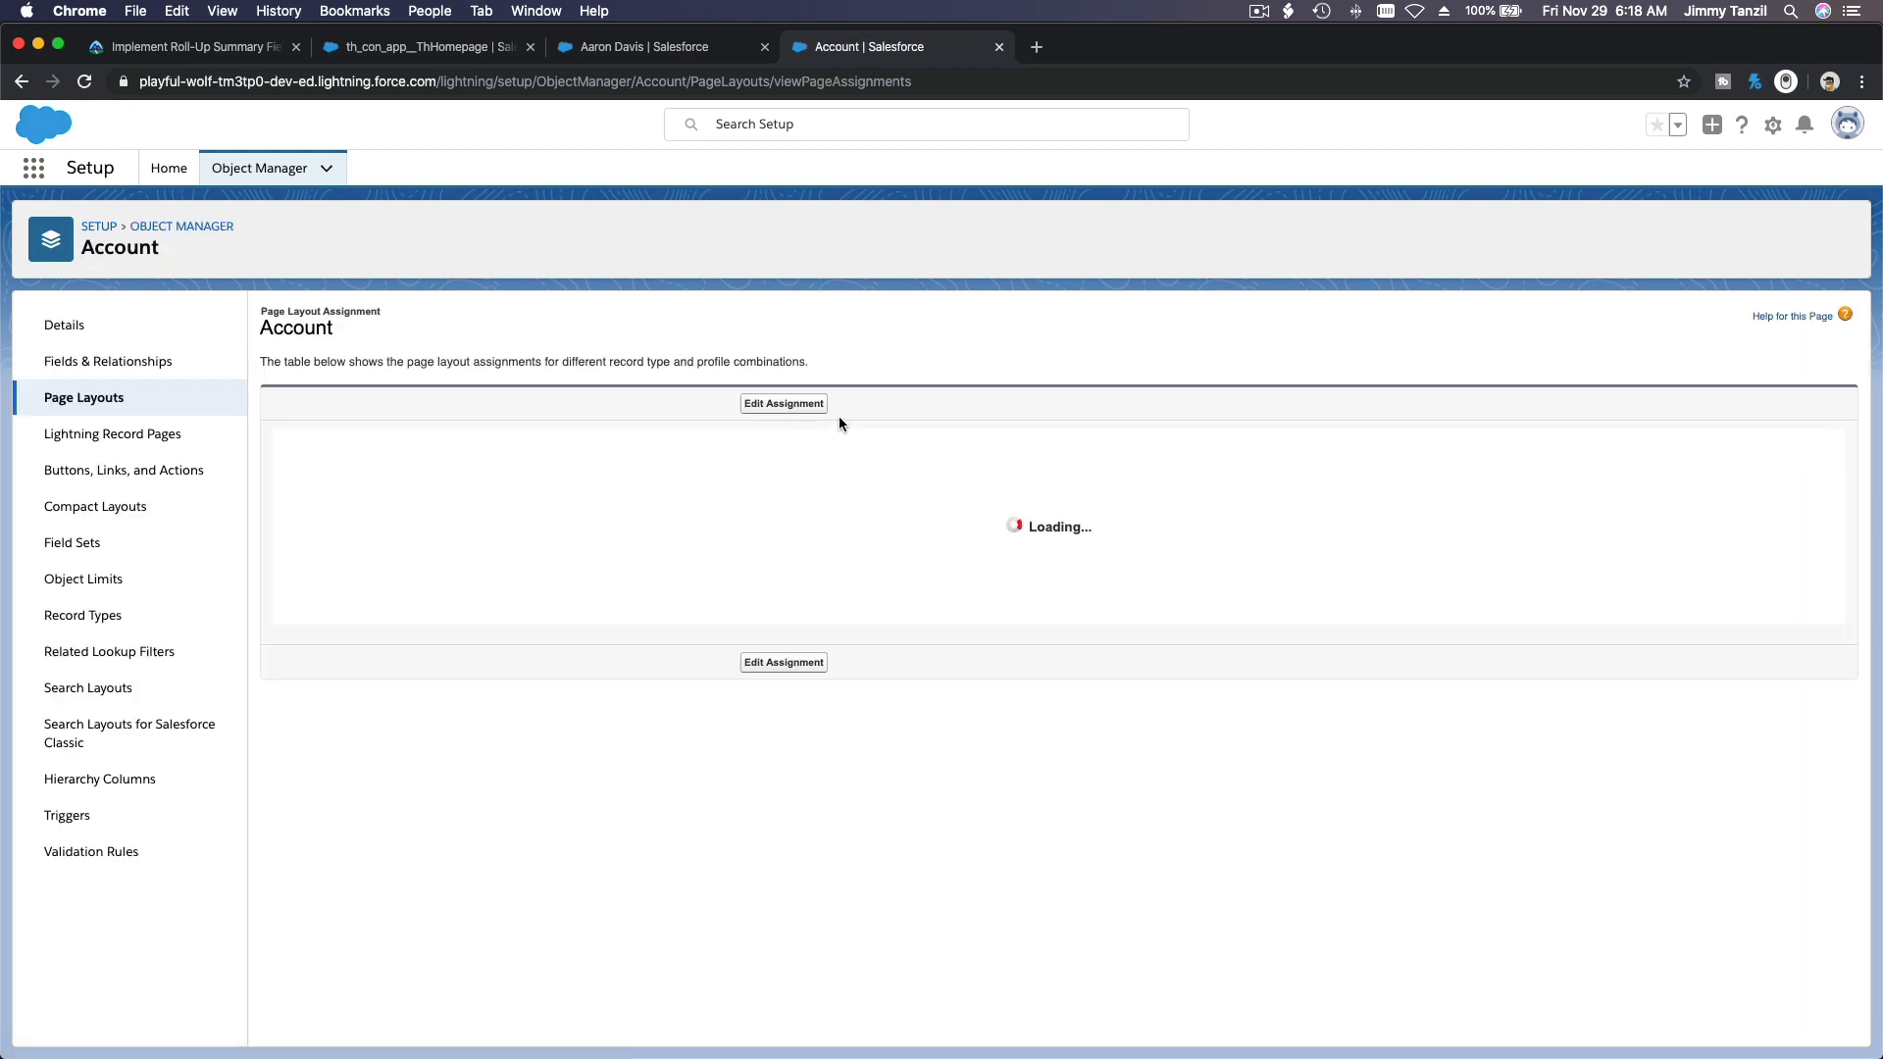
click(783, 406)
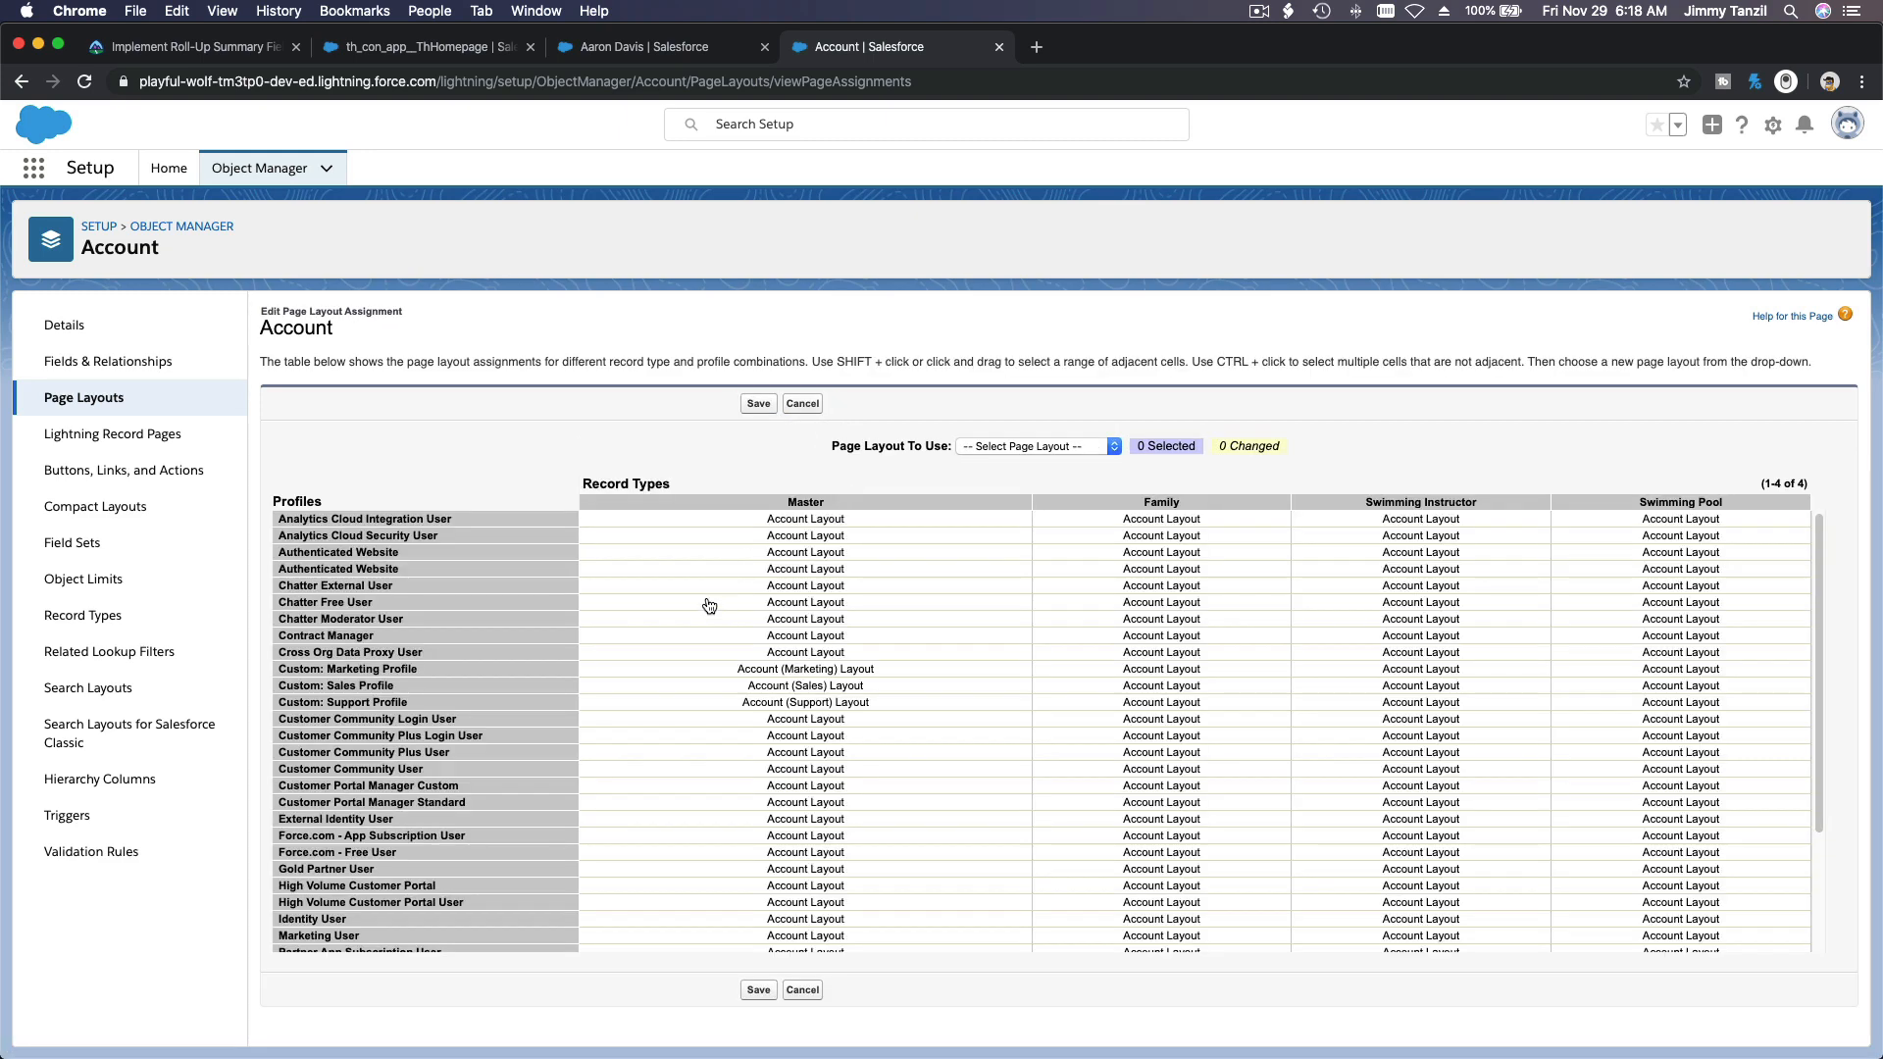
scroll(708, 606, down, 1)
scroll(709, 606, up, 1)
click(1021, 445)
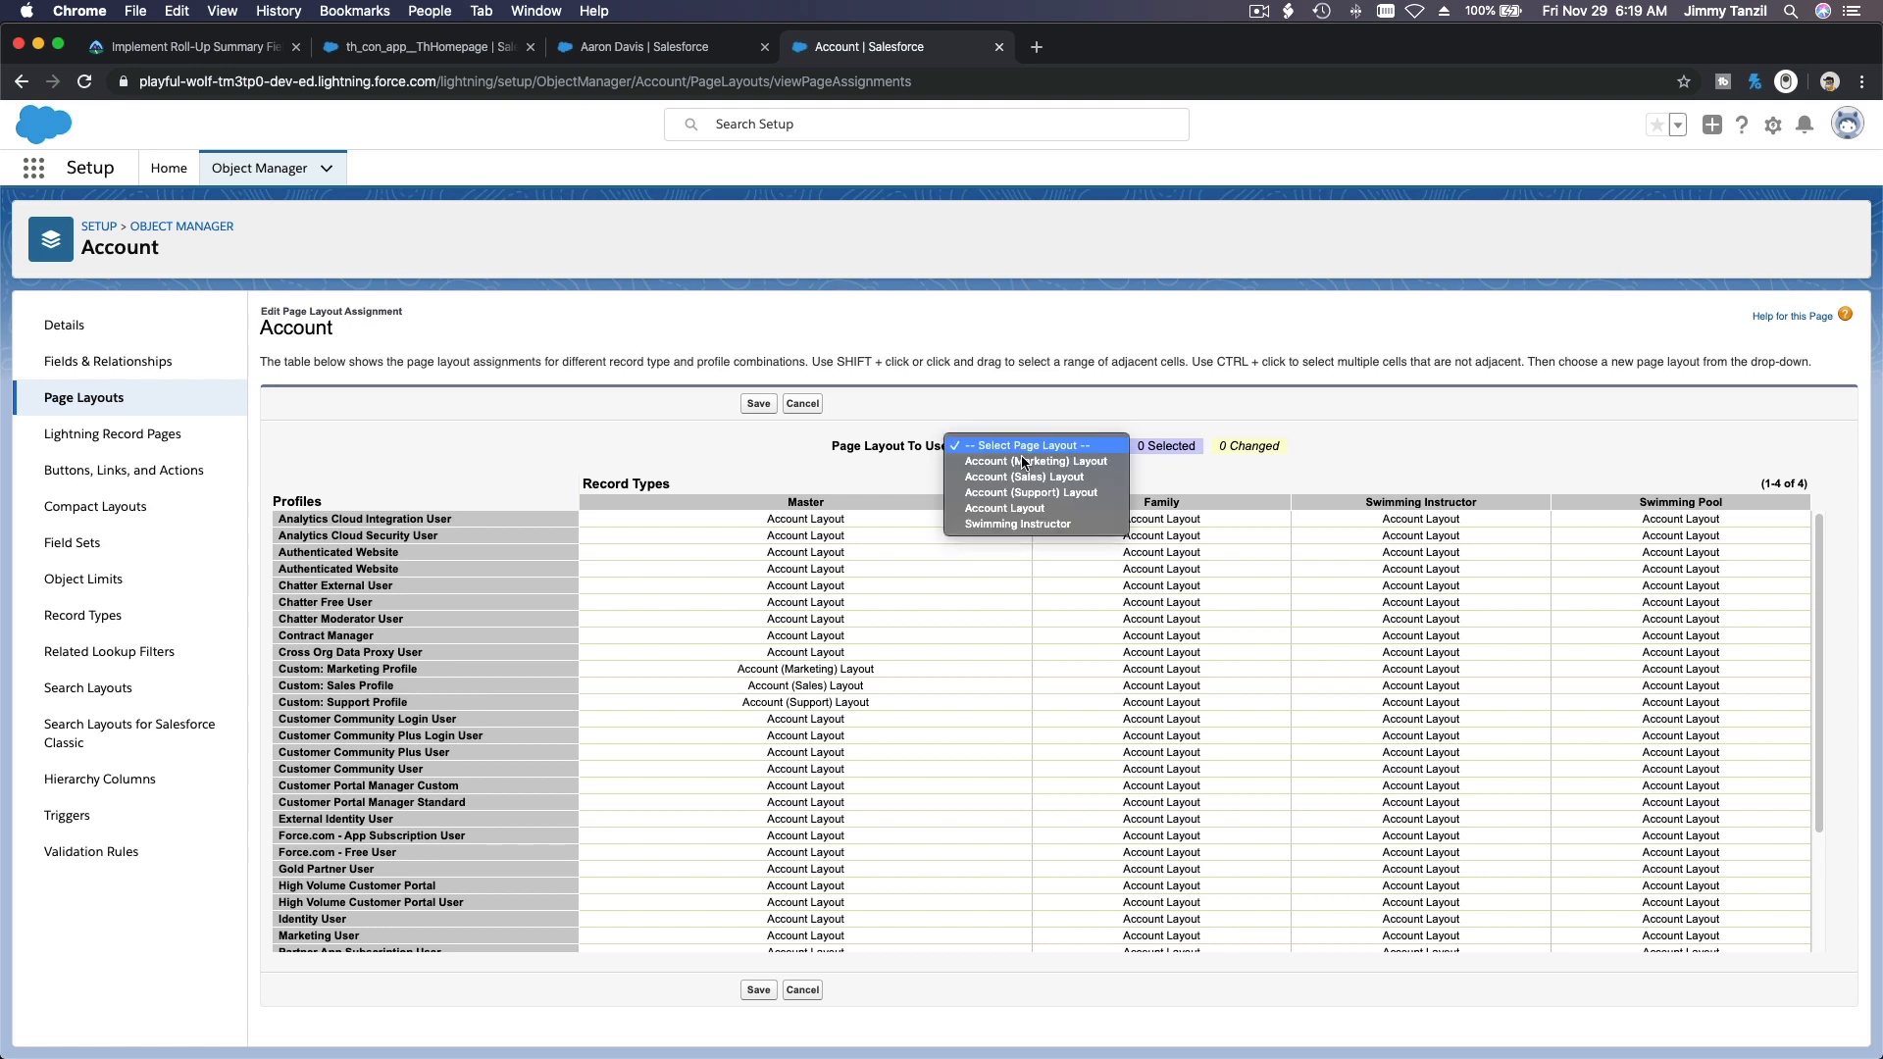
click(1030, 525)
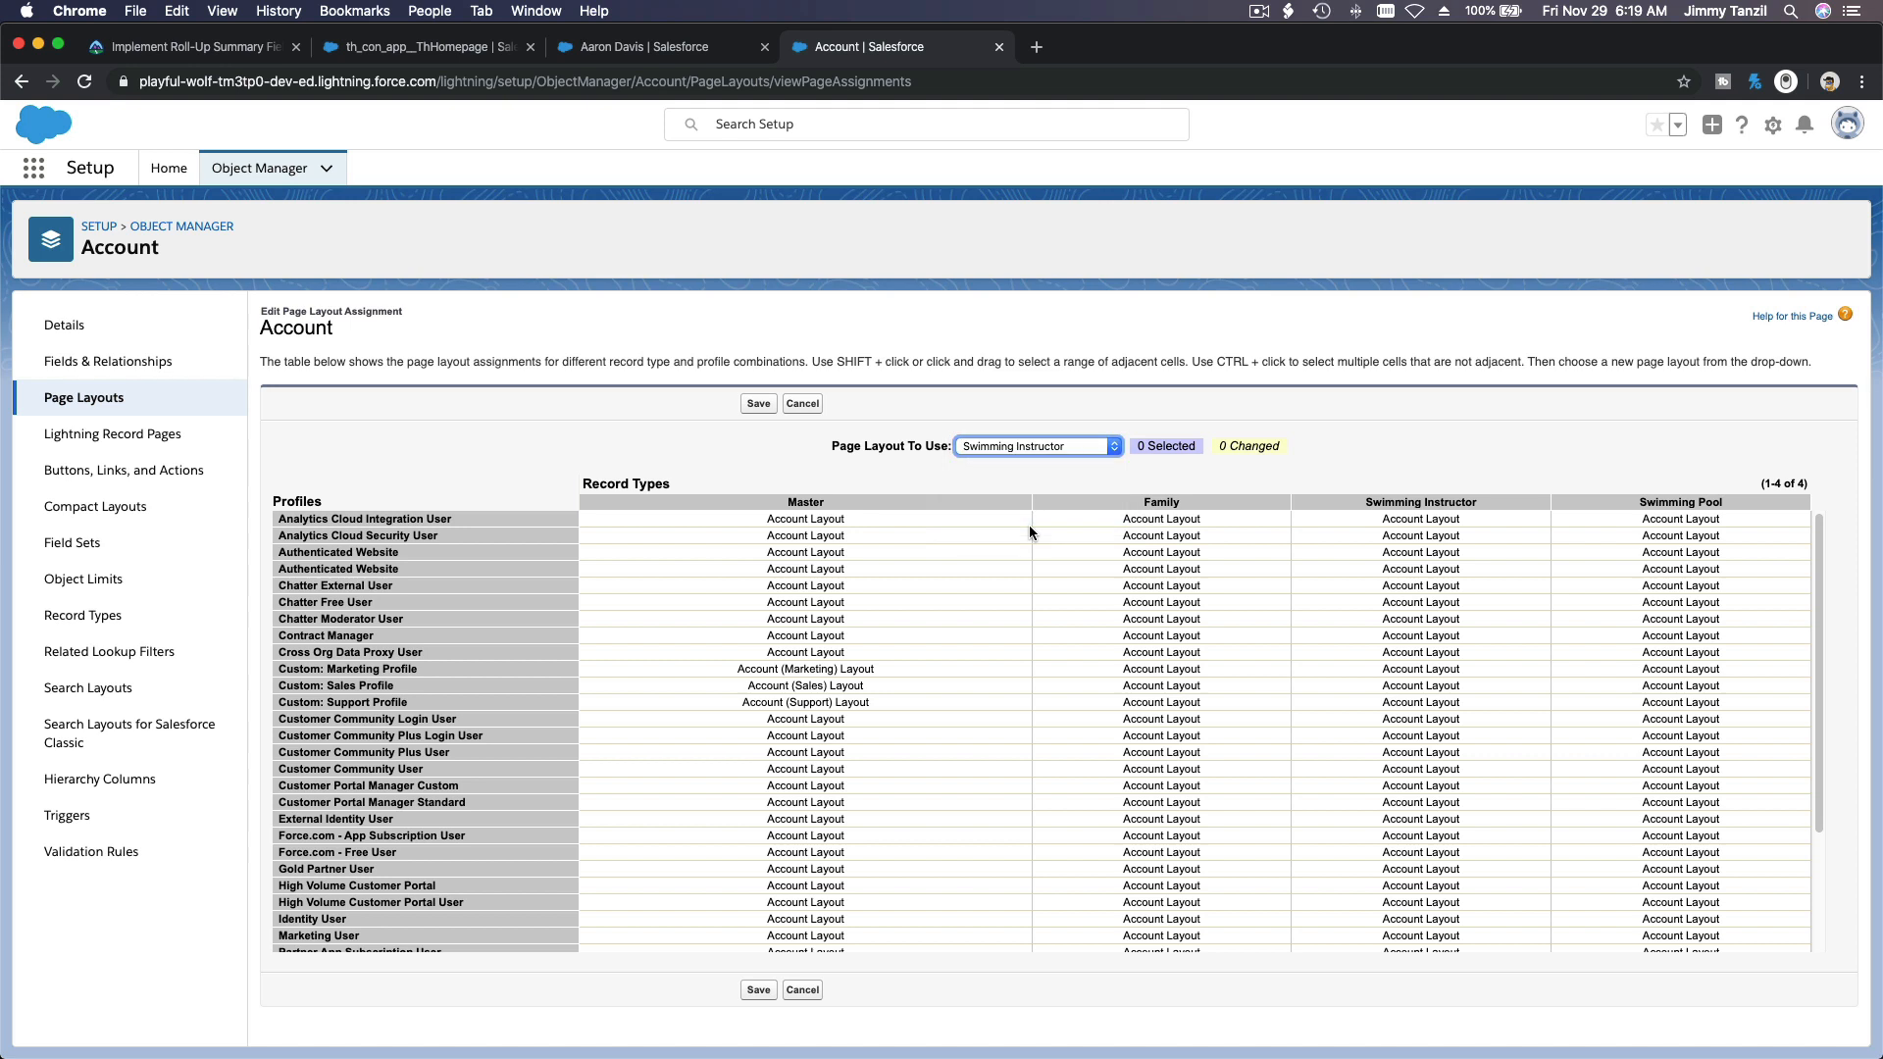
click(1023, 487)
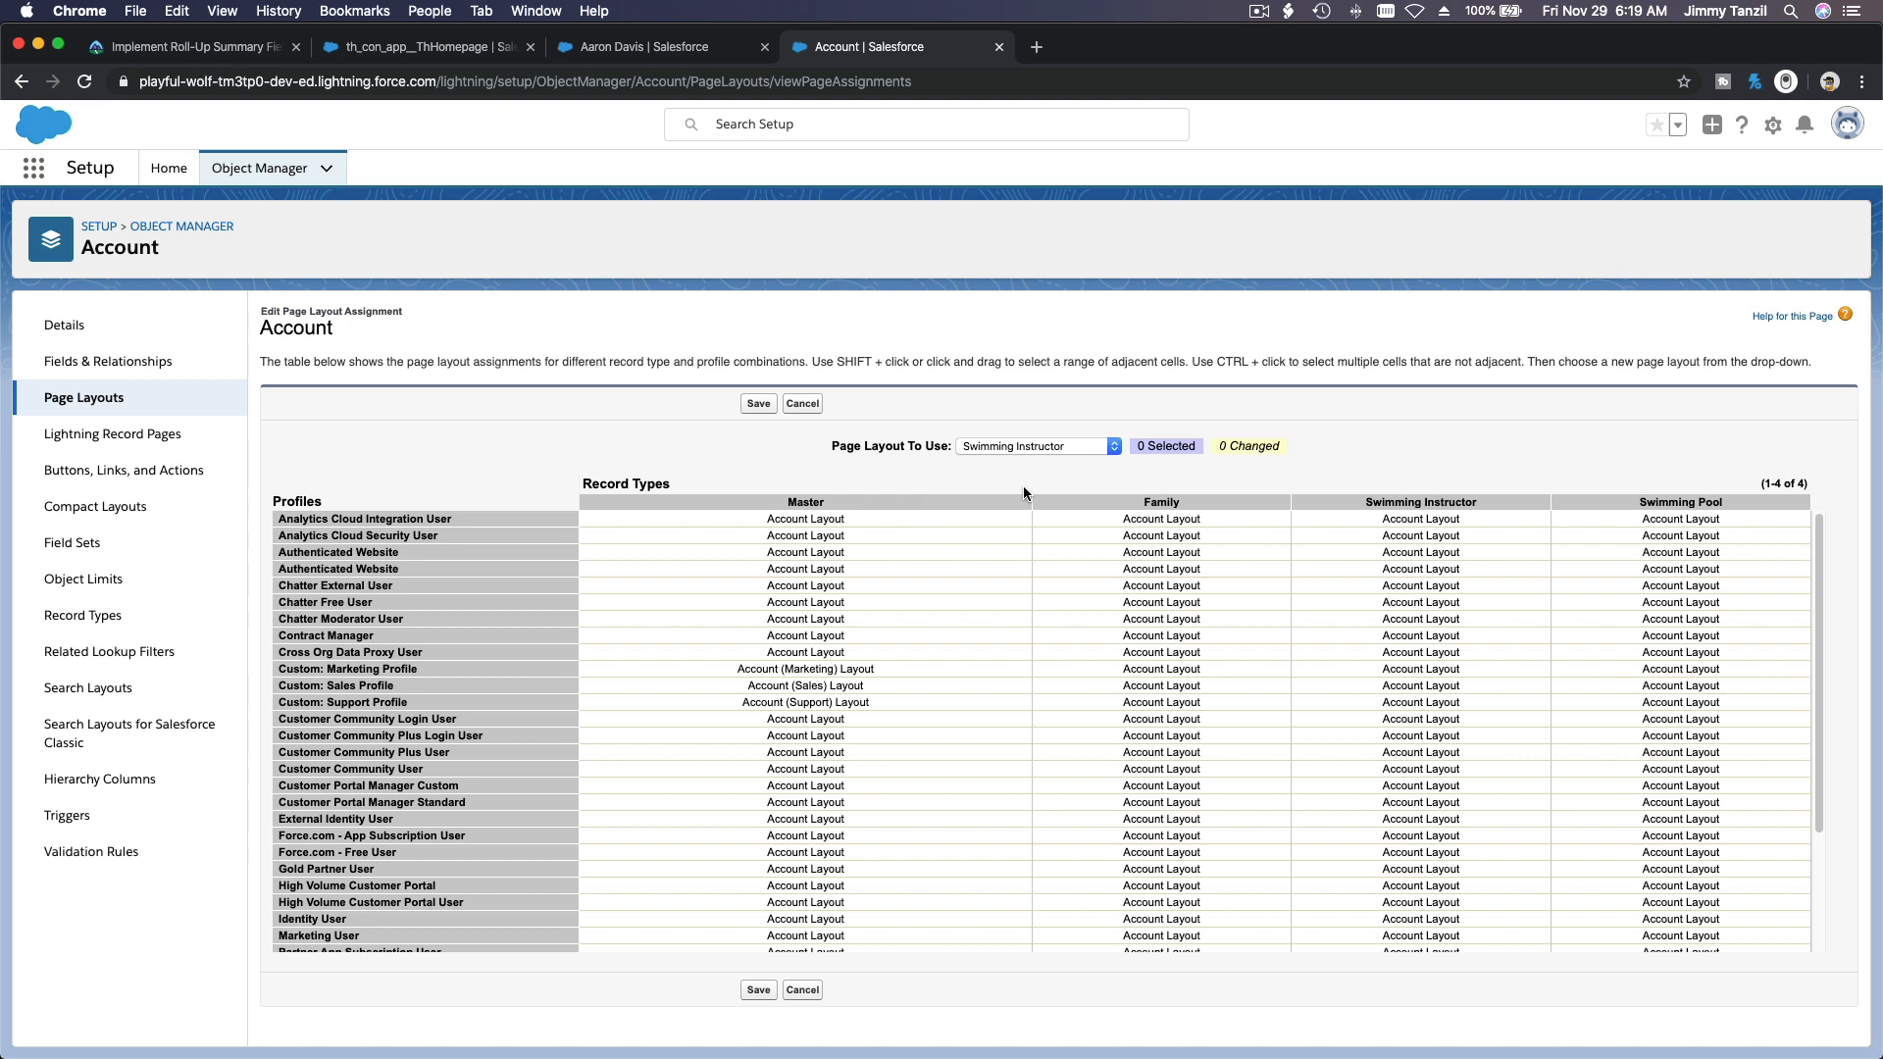
Step: Assign the Swimming Instructor page layout to the Swimming Instructor record type for all profiles and save the assignment
click(1346, 527)
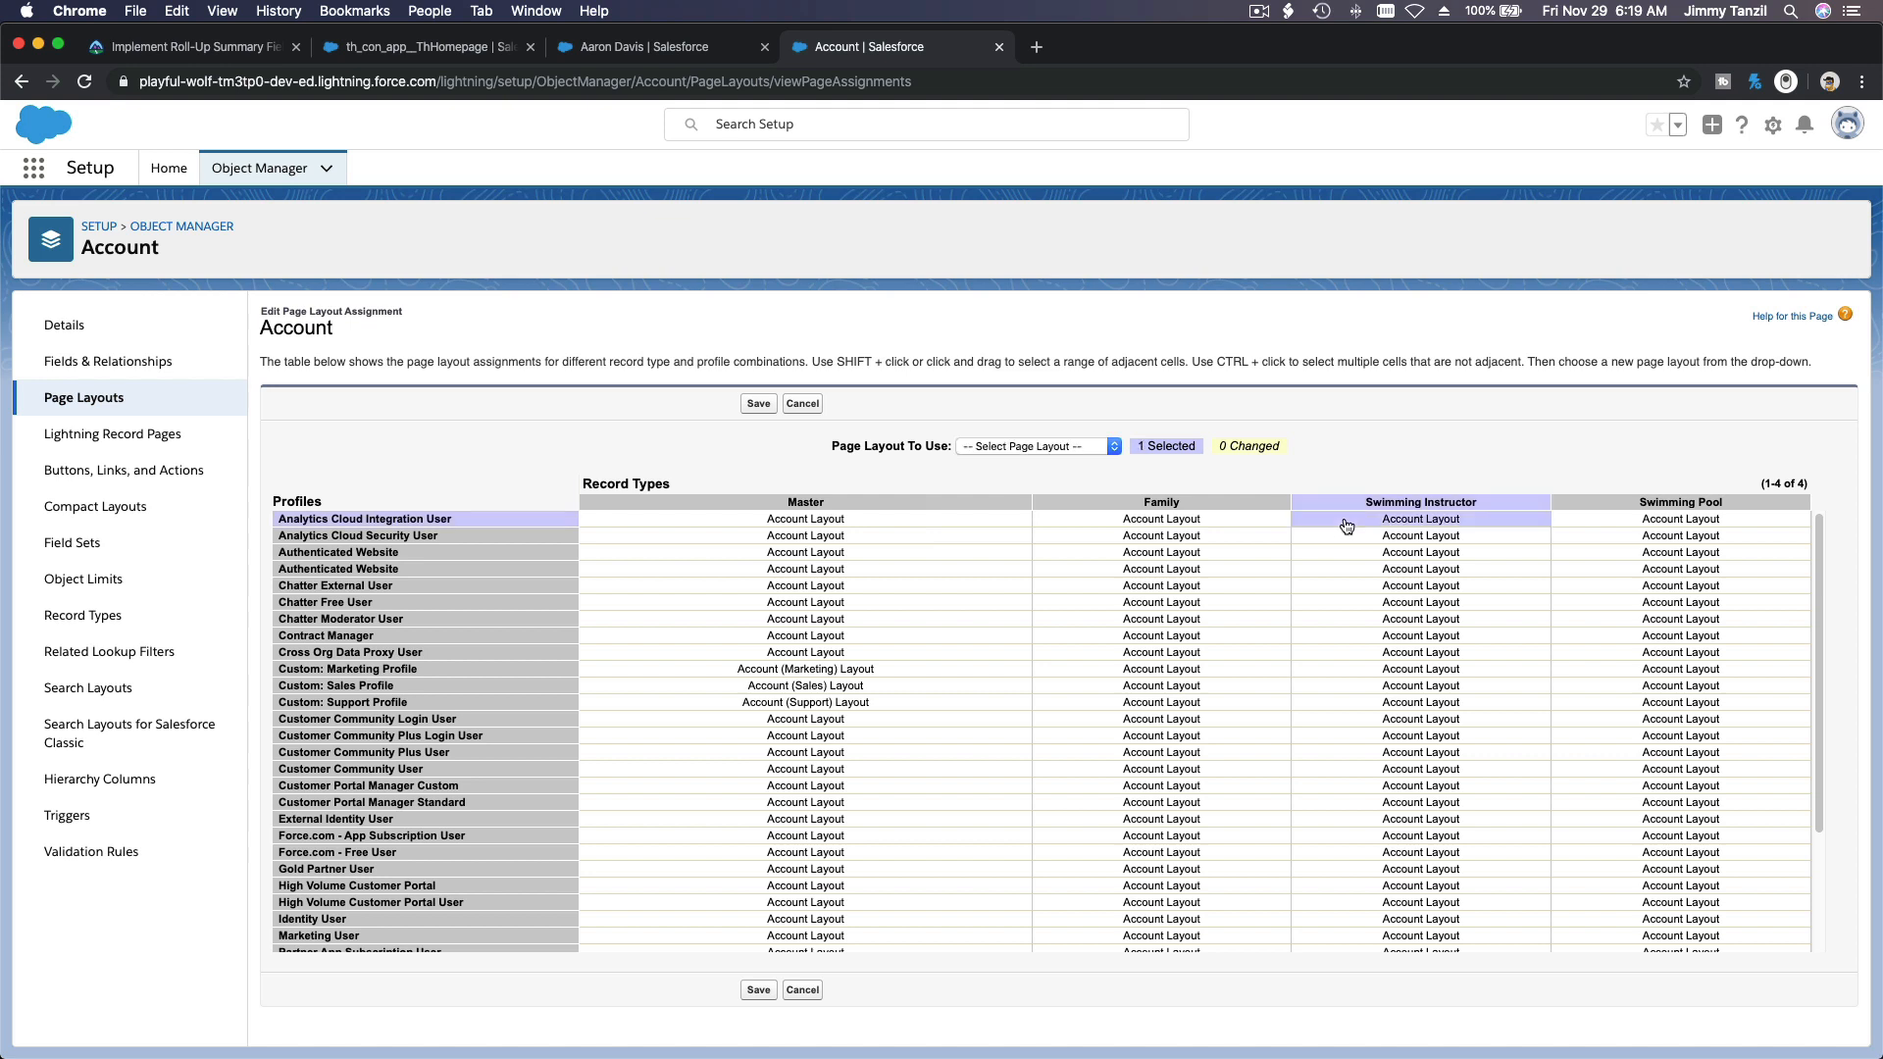
scroll(1357, 588, down, 5)
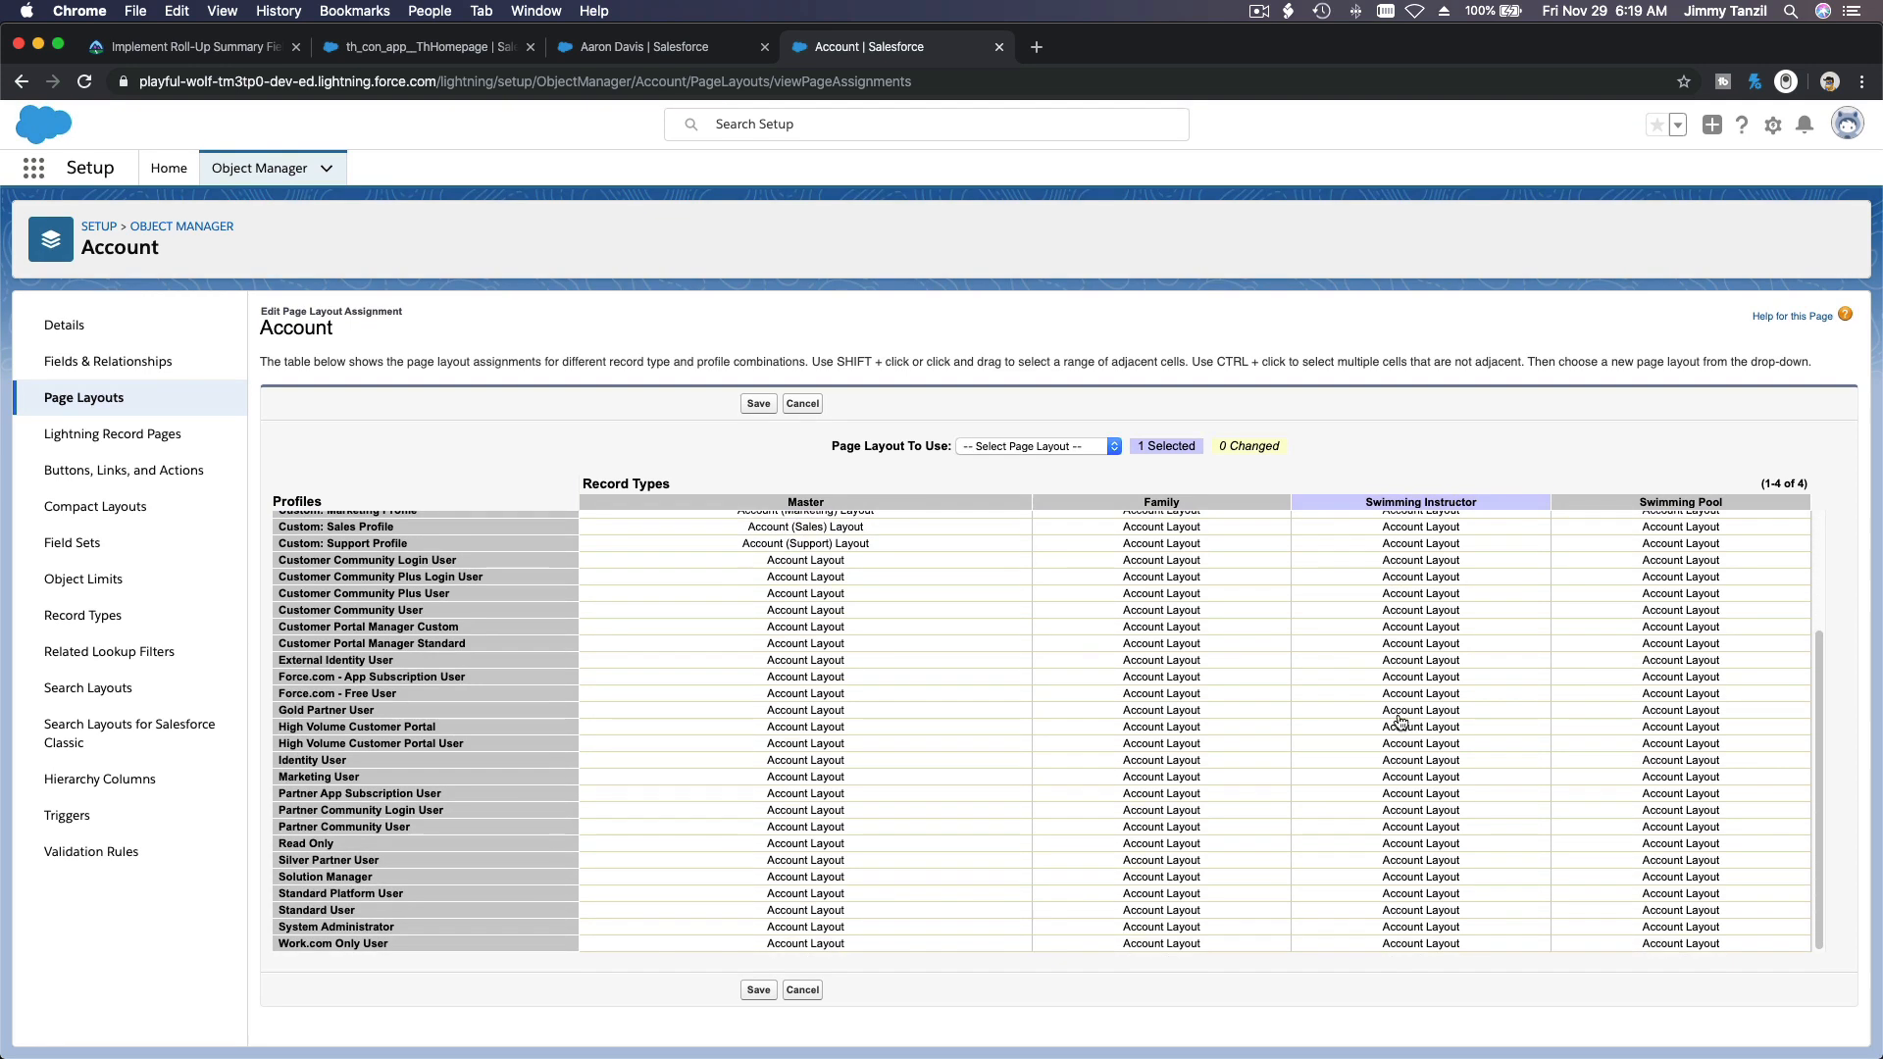
shift+click(1444, 943)
scroll(1444, 943, up, 5)
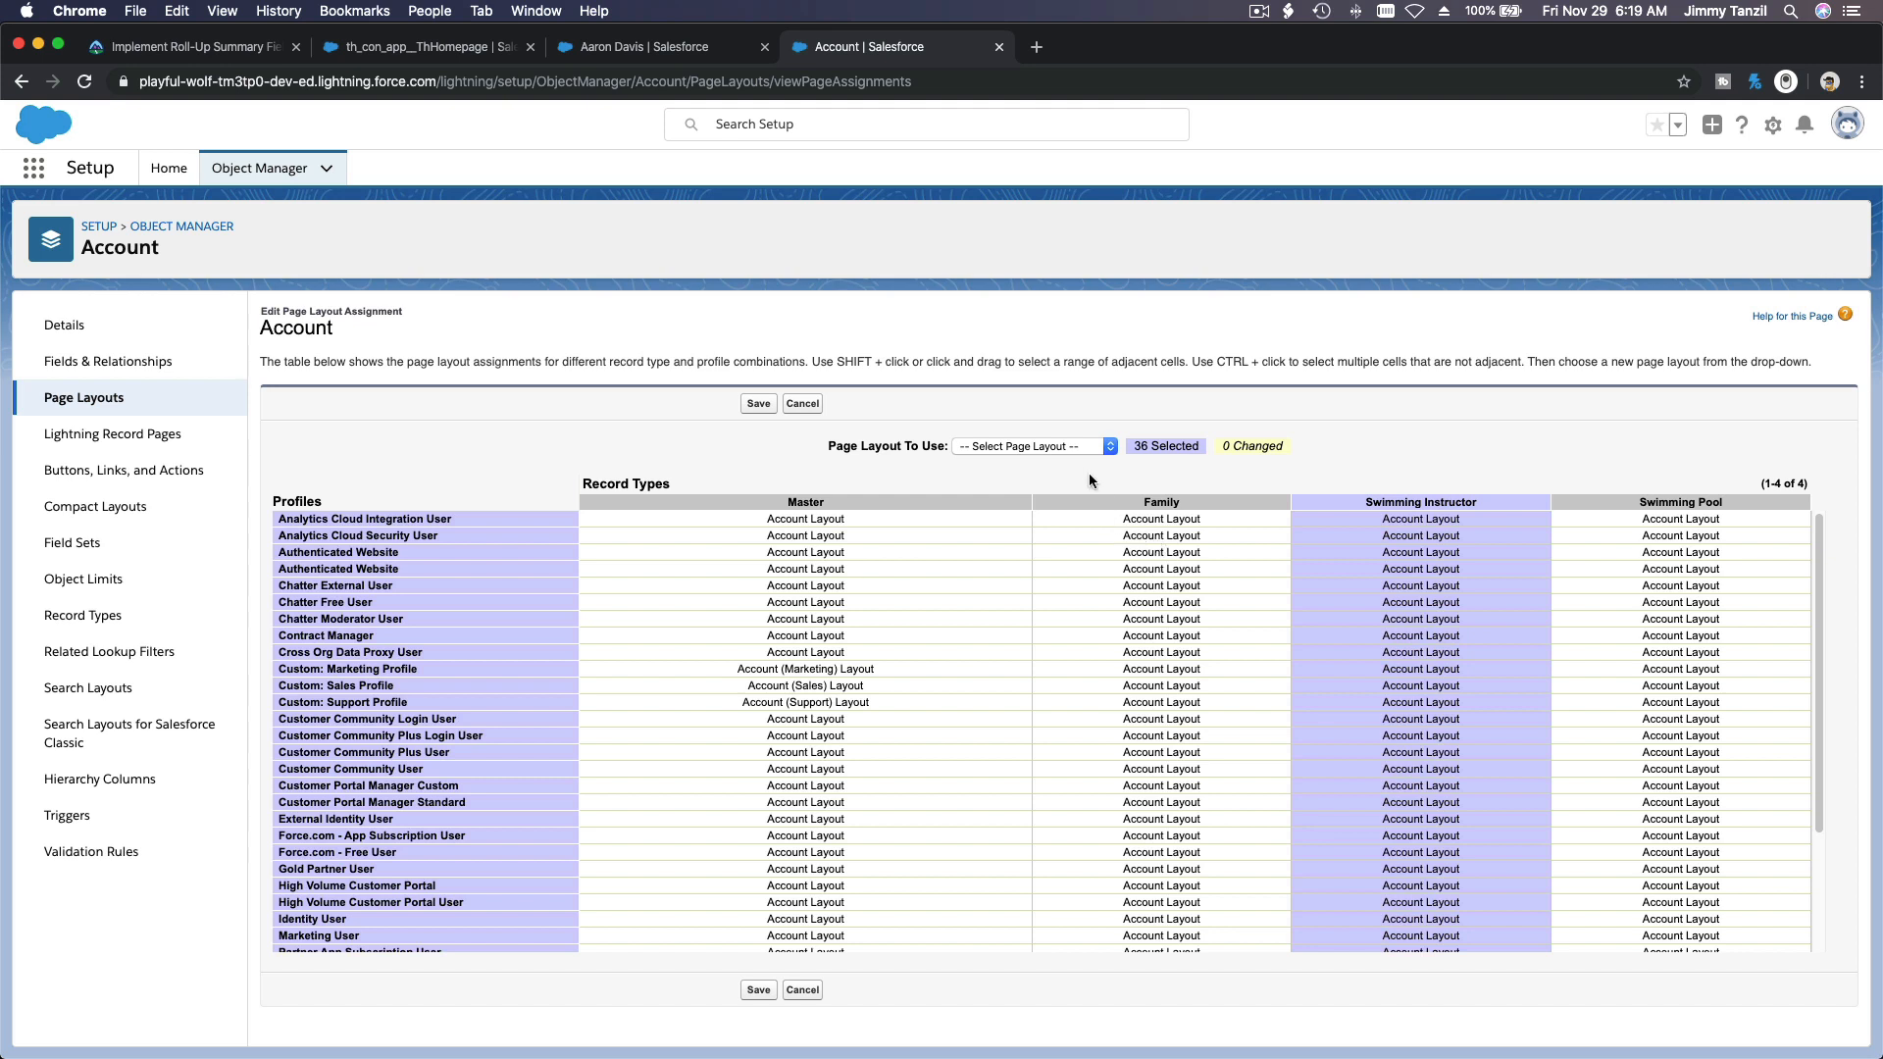
click(1081, 445)
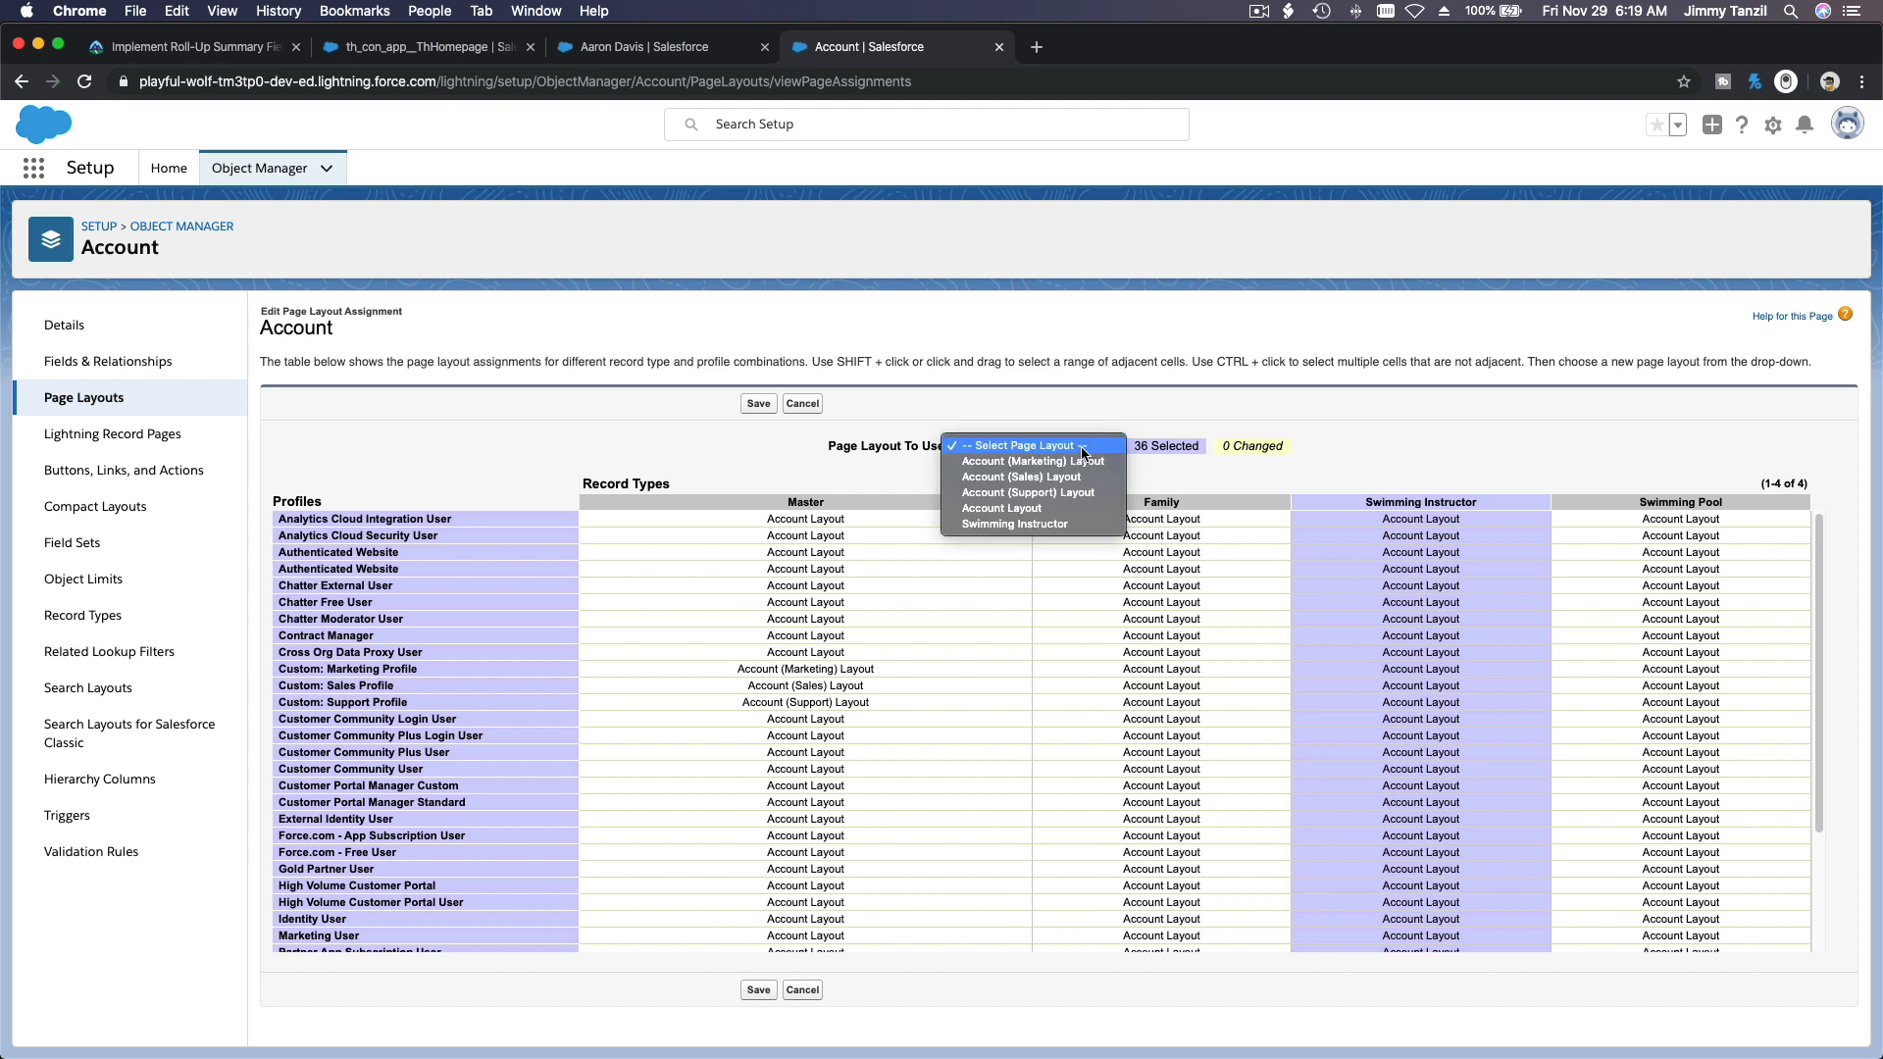
click(1084, 523)
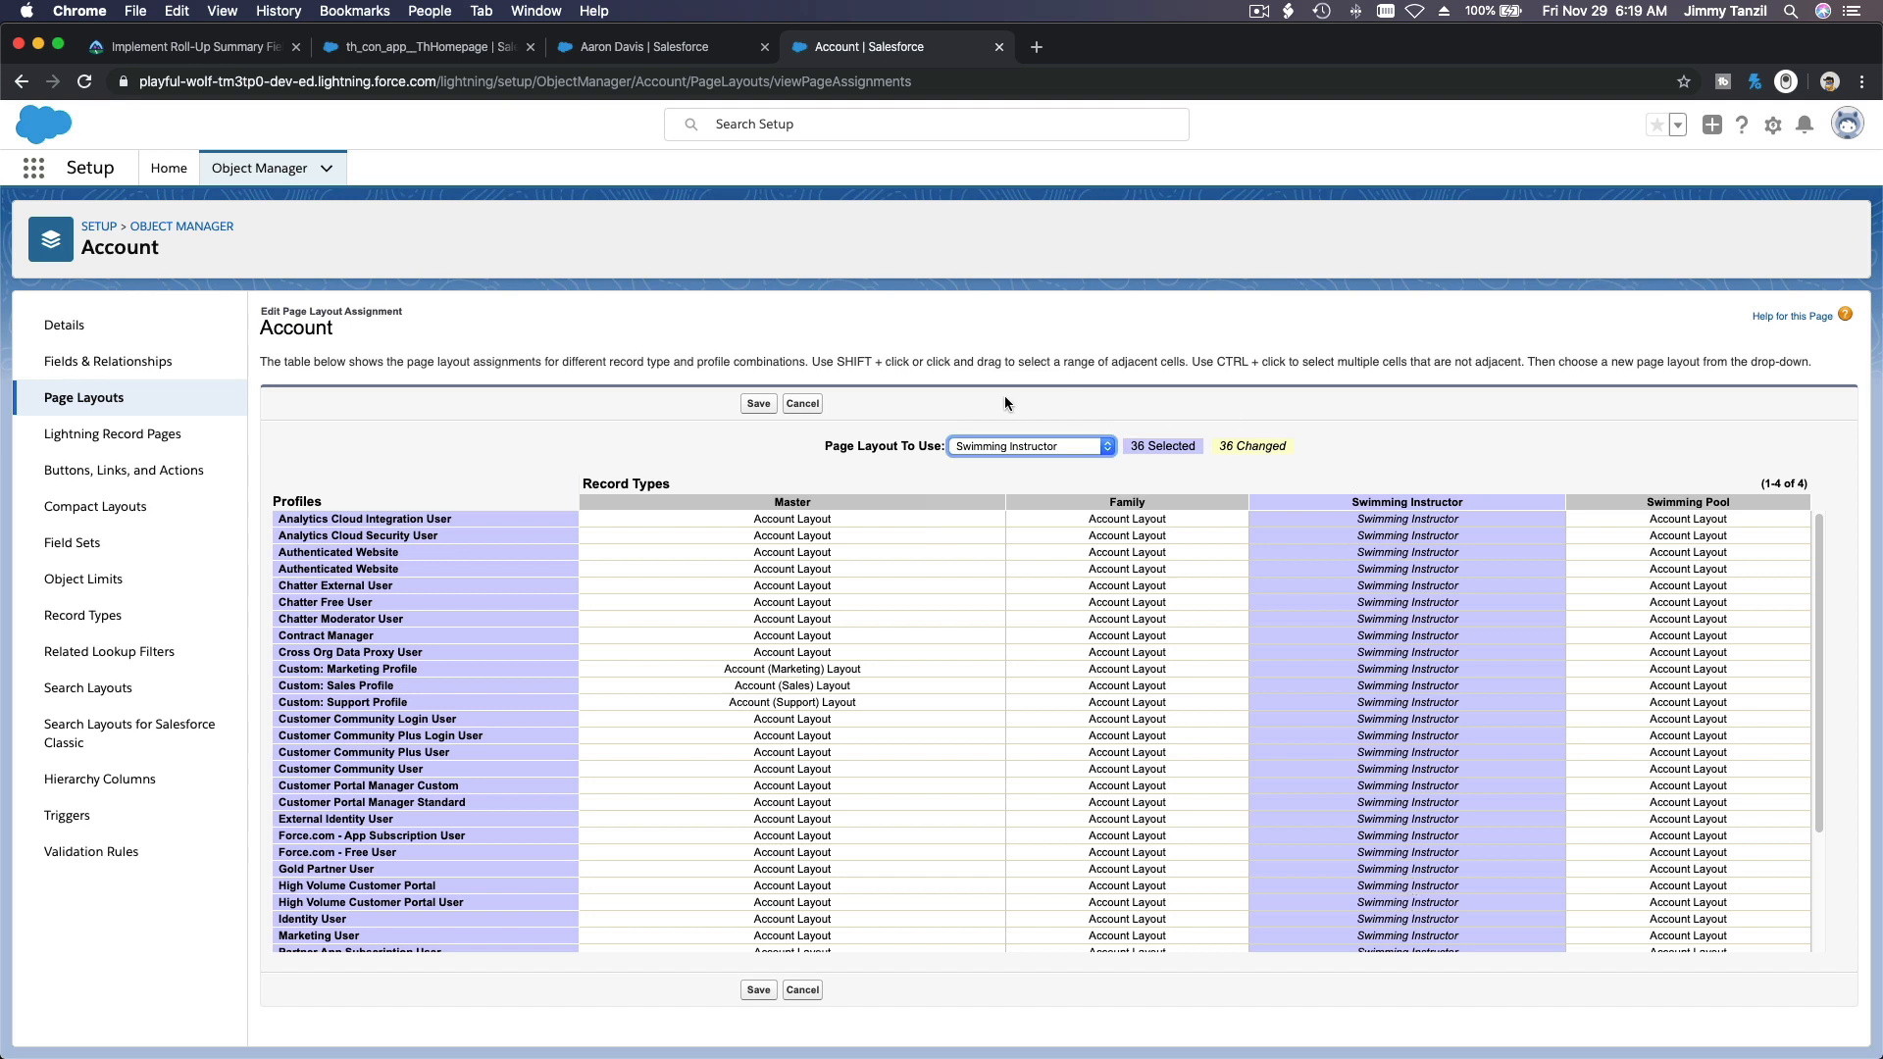
click(758, 404)
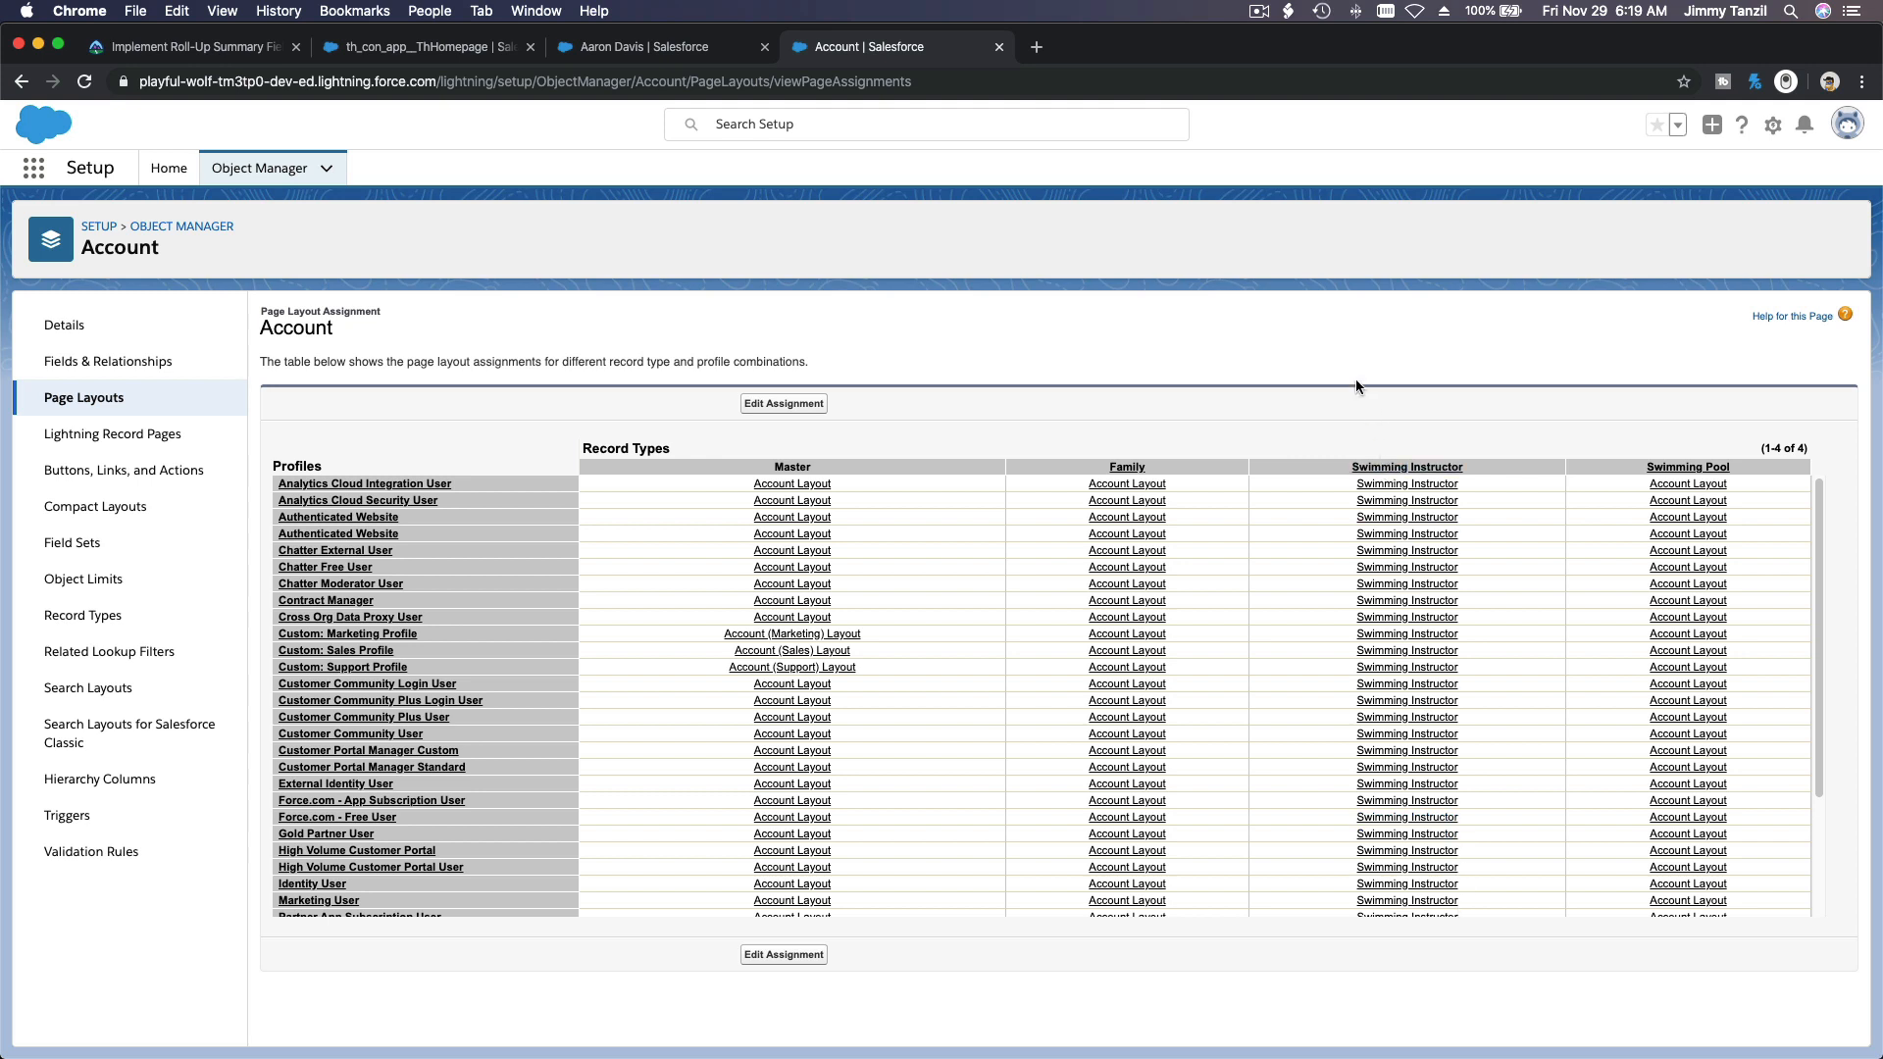
Step: Return to the swimming instructor's account record, reload it and show its details
click(638, 51)
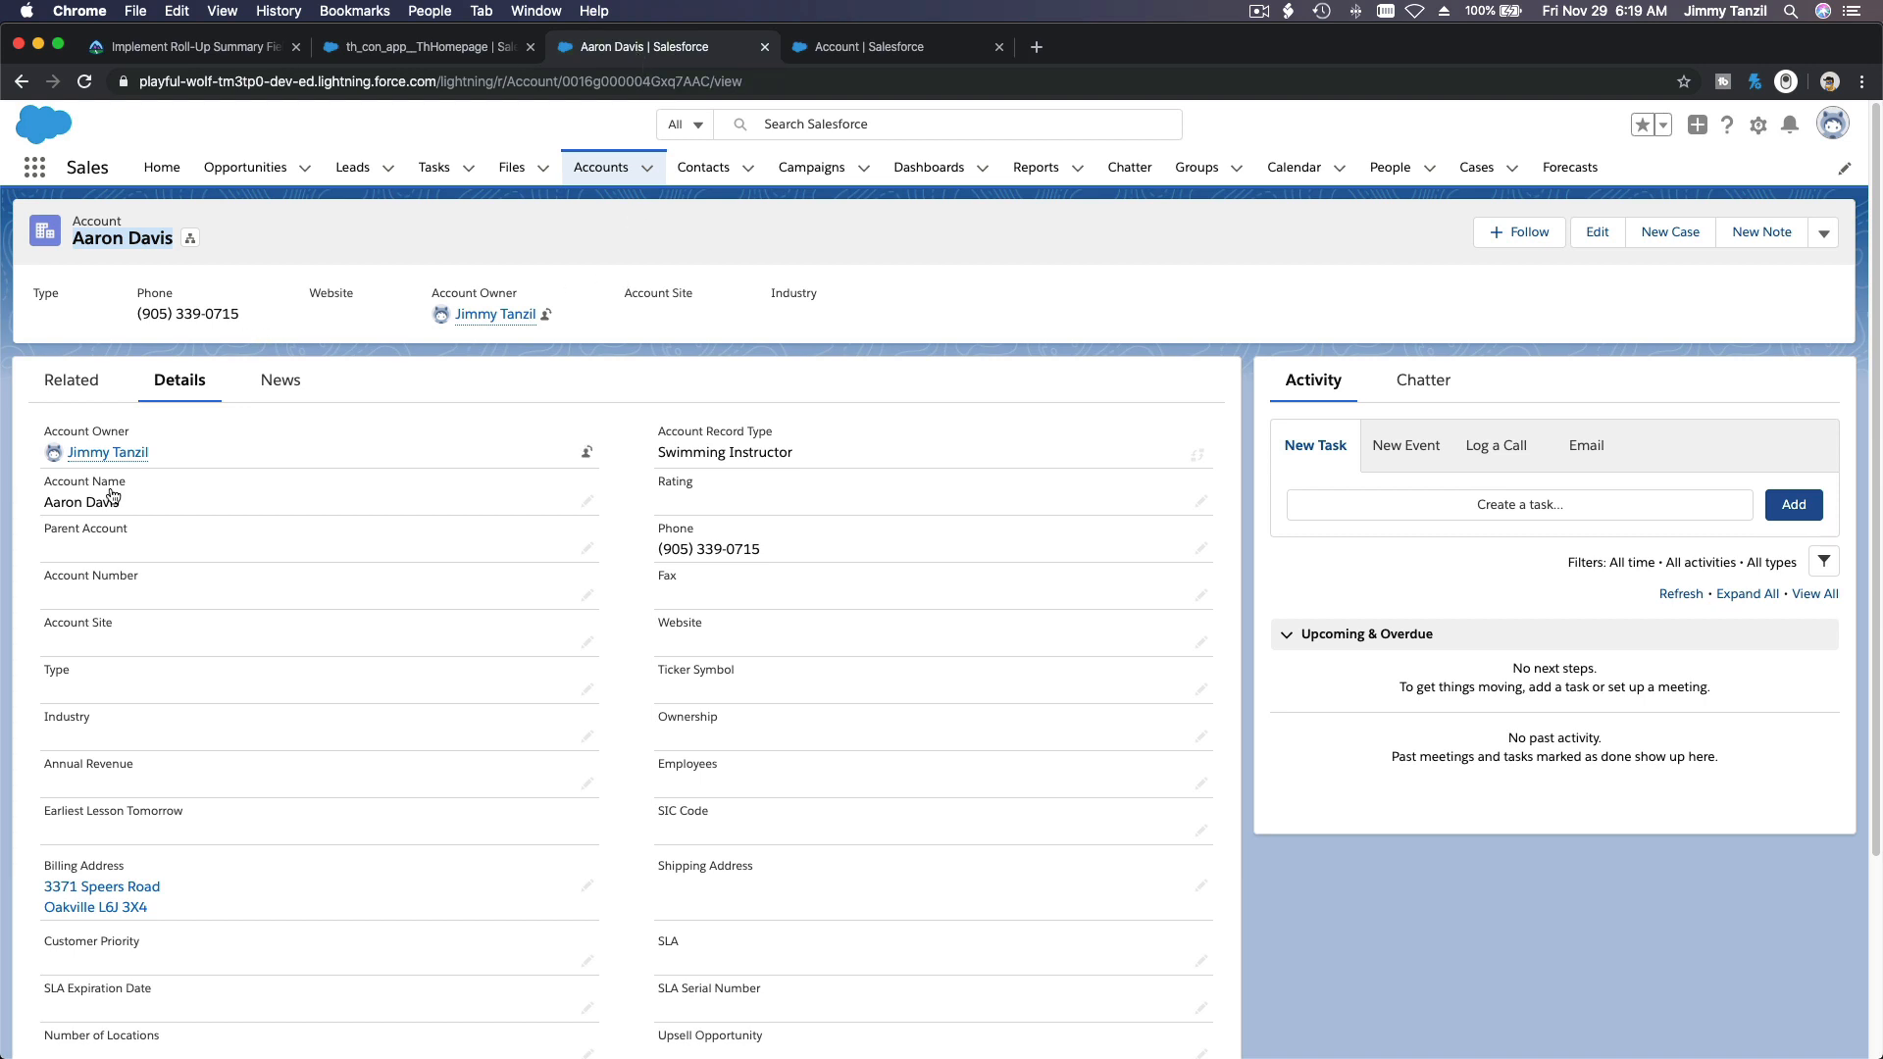
click(310, 349)
scroll(267, 470, down, 5)
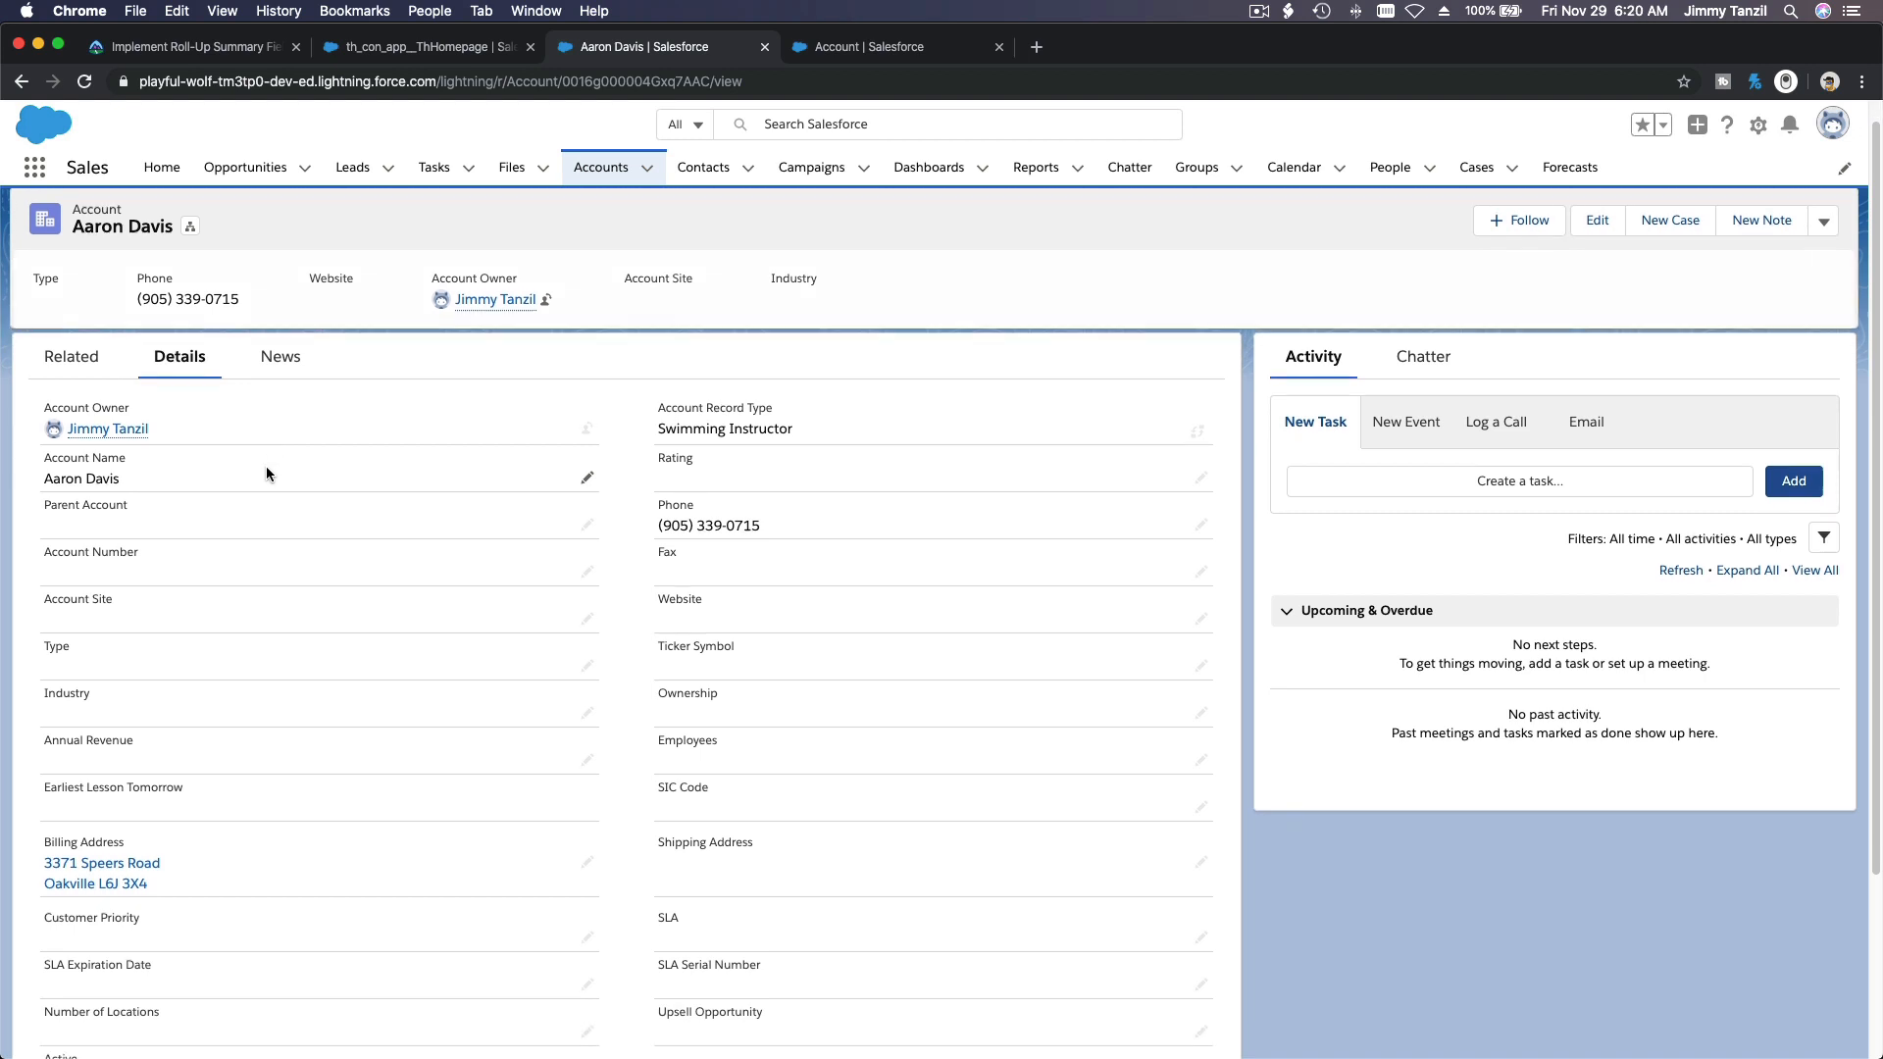
scroll(266, 467, up, 5)
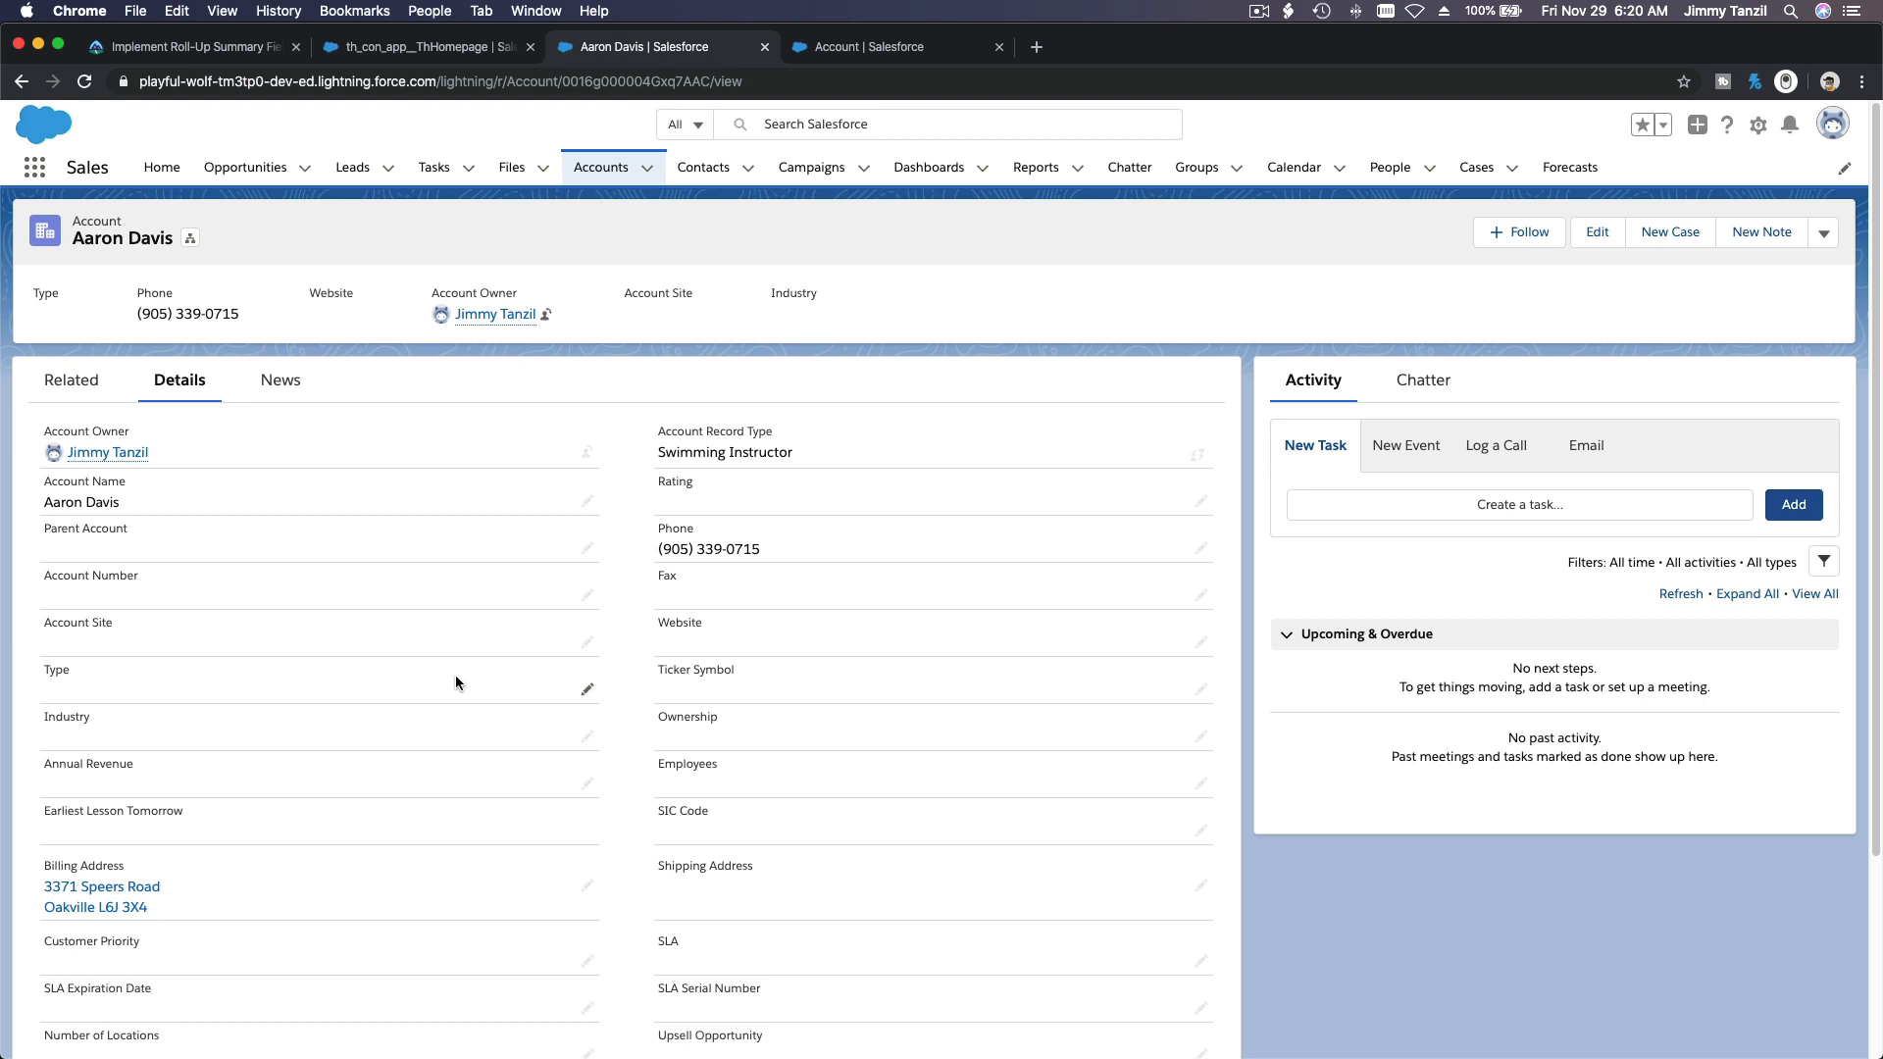
click(87, 85)
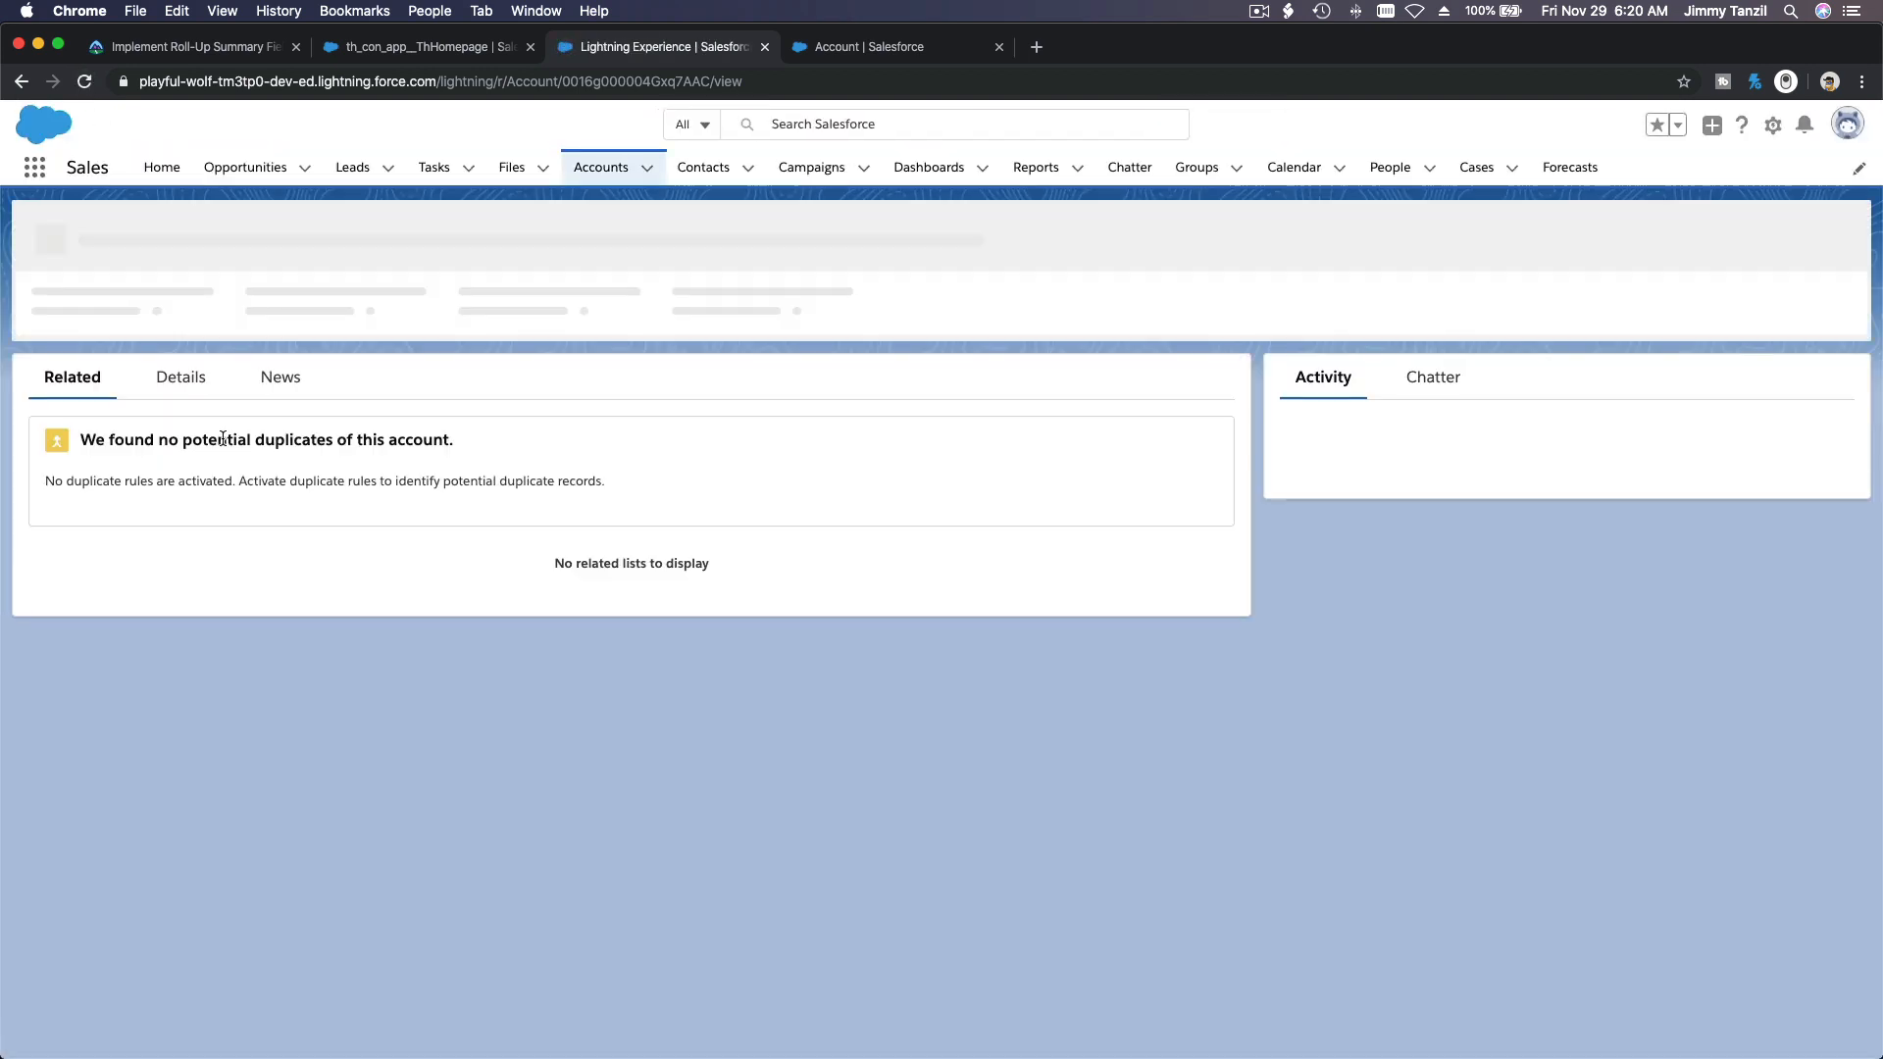
click(174, 385)
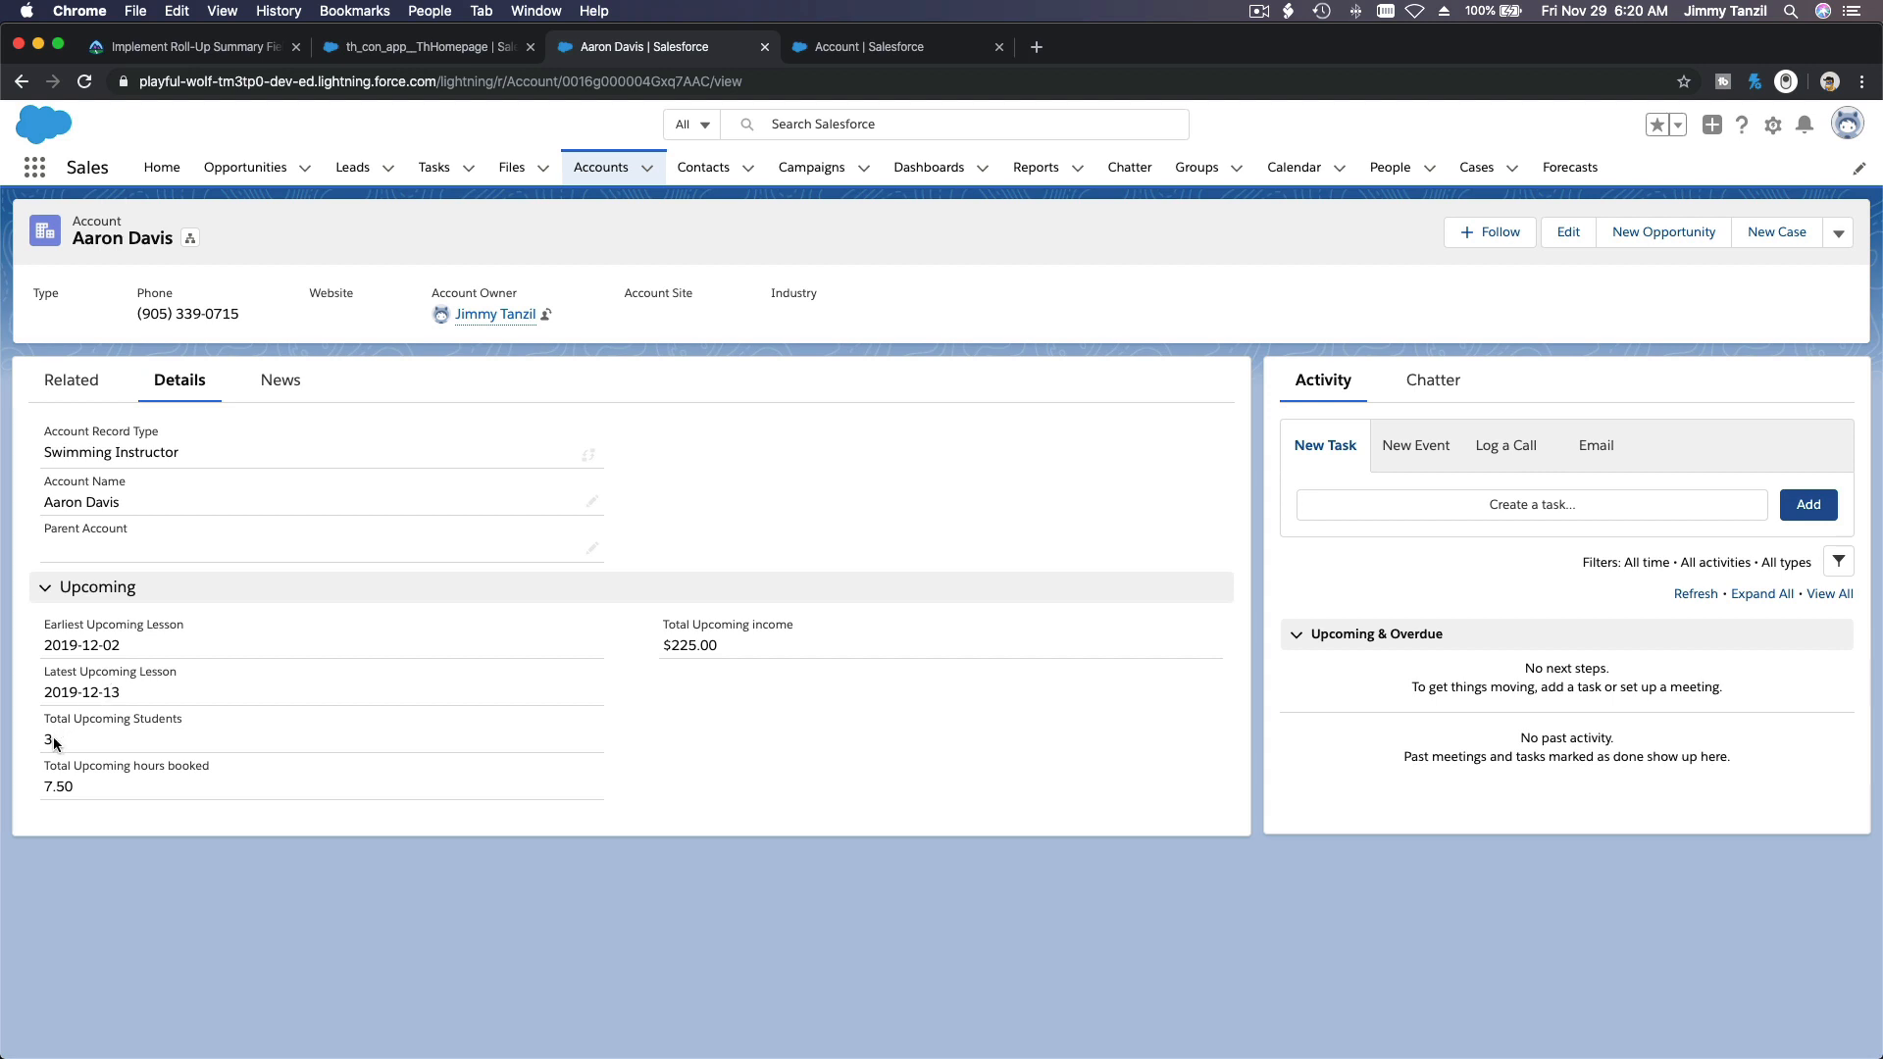
Step: Check the total upcoming students, hours booked and income in the Upcoming section of the instructor's account
drag(44, 738, 57, 738)
click(57, 741)
drag(74, 786, 45, 786)
click(693, 644)
drag(722, 647, 663, 646)
click(736, 719)
triple_click(136, 248)
Step: Open Contacts in a separate browser tab, keeping the instructor's account record open, and switch to it
click(712, 185)
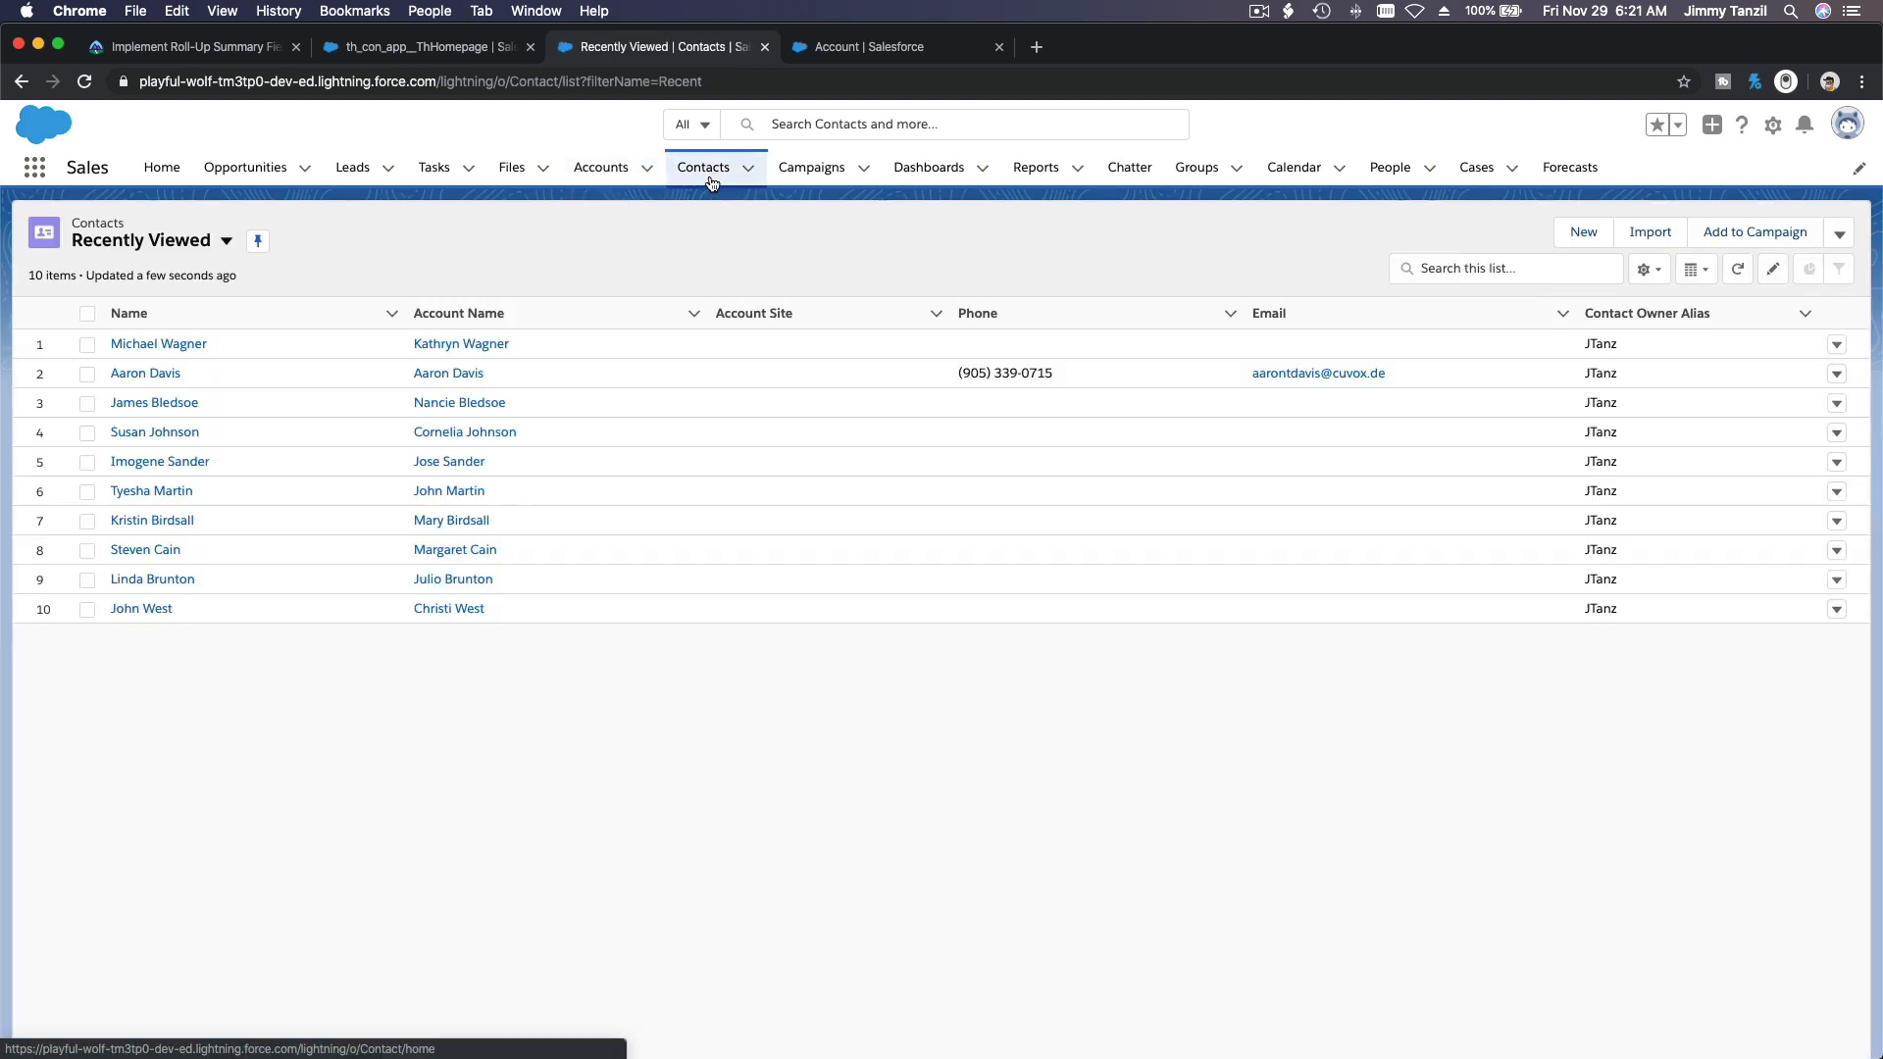
click(24, 82)
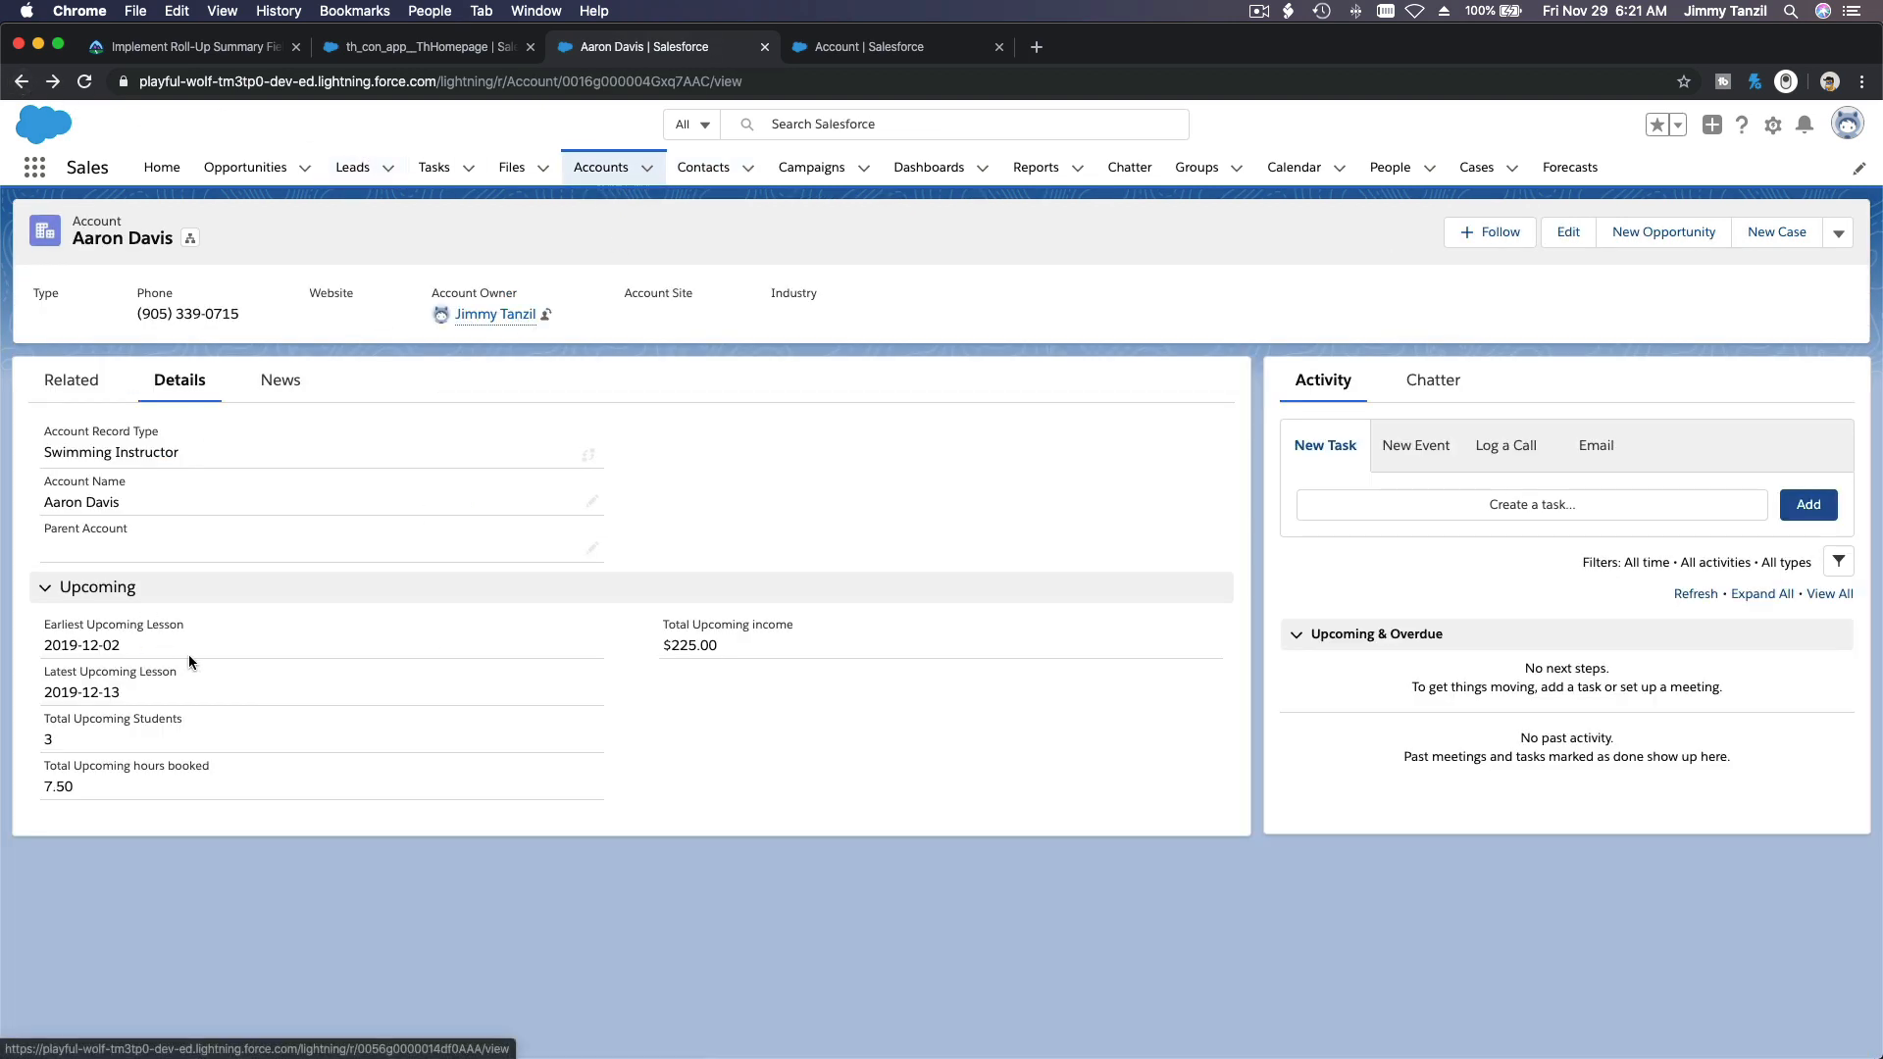
right_click(720, 175)
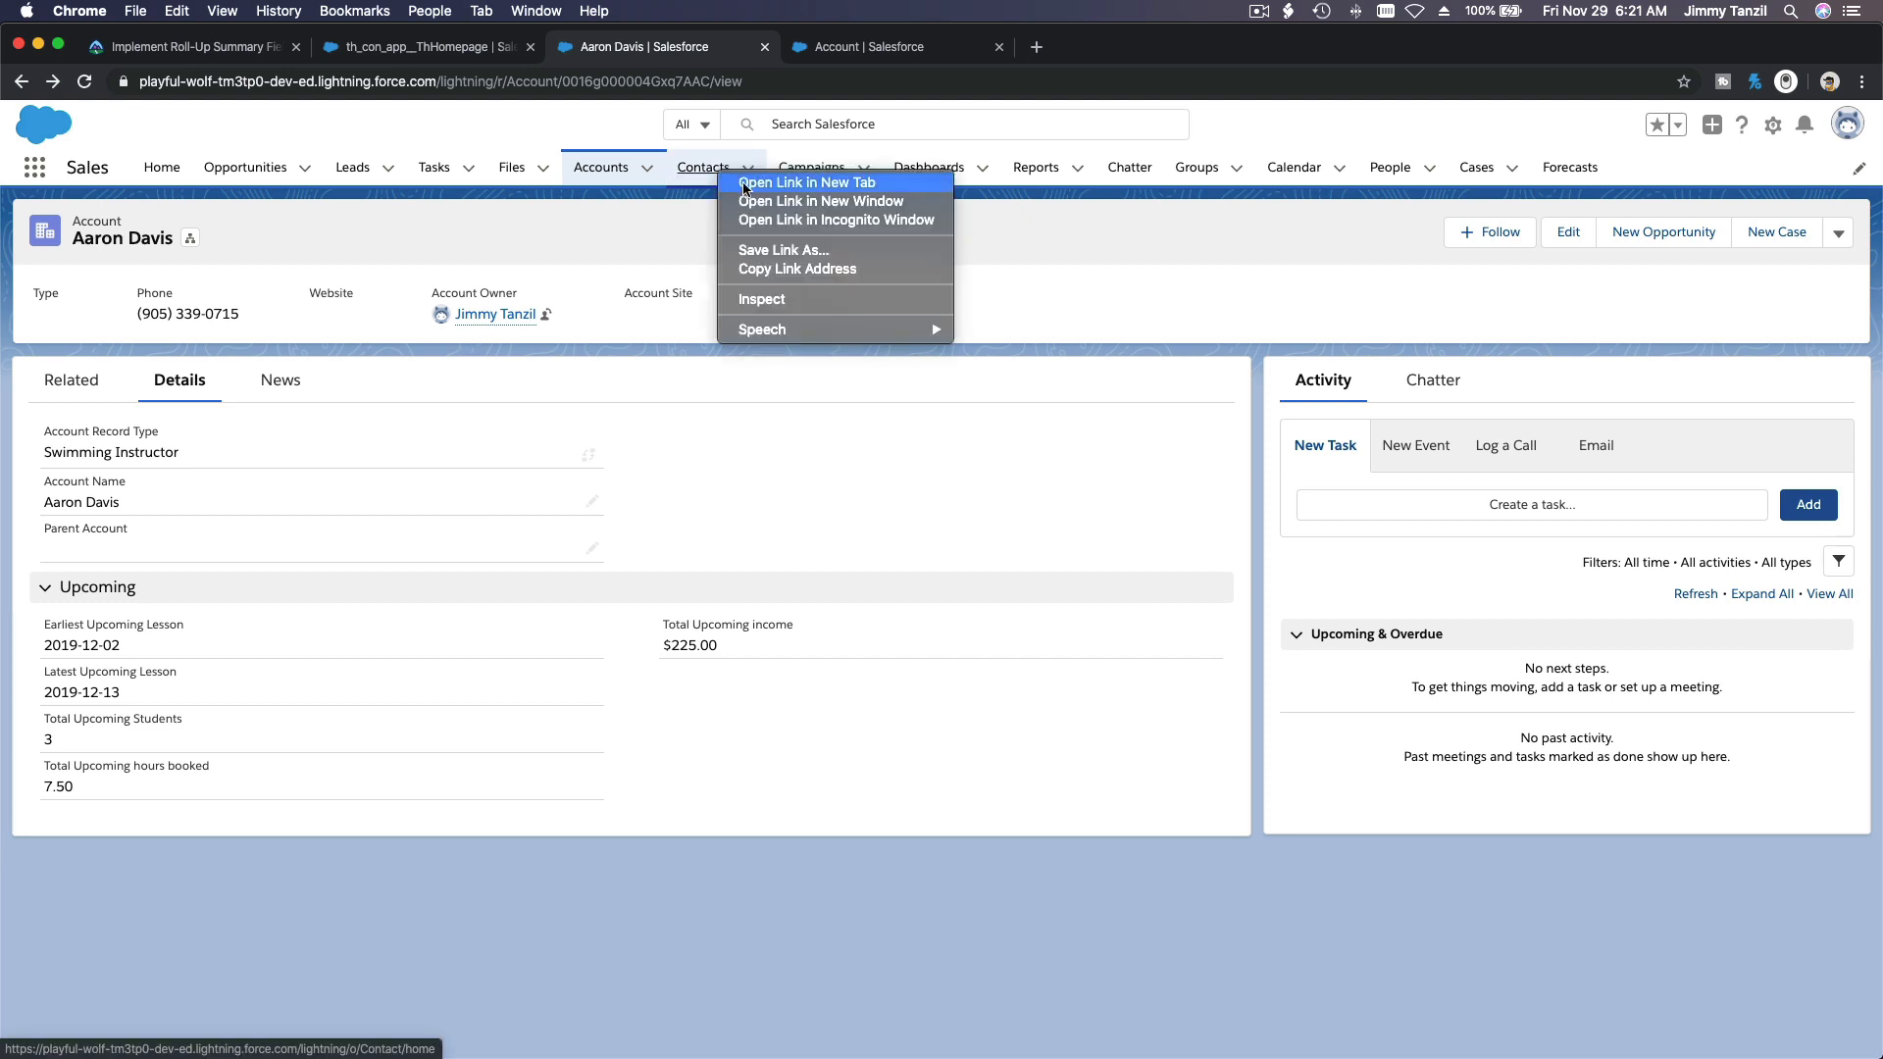
click(744, 184)
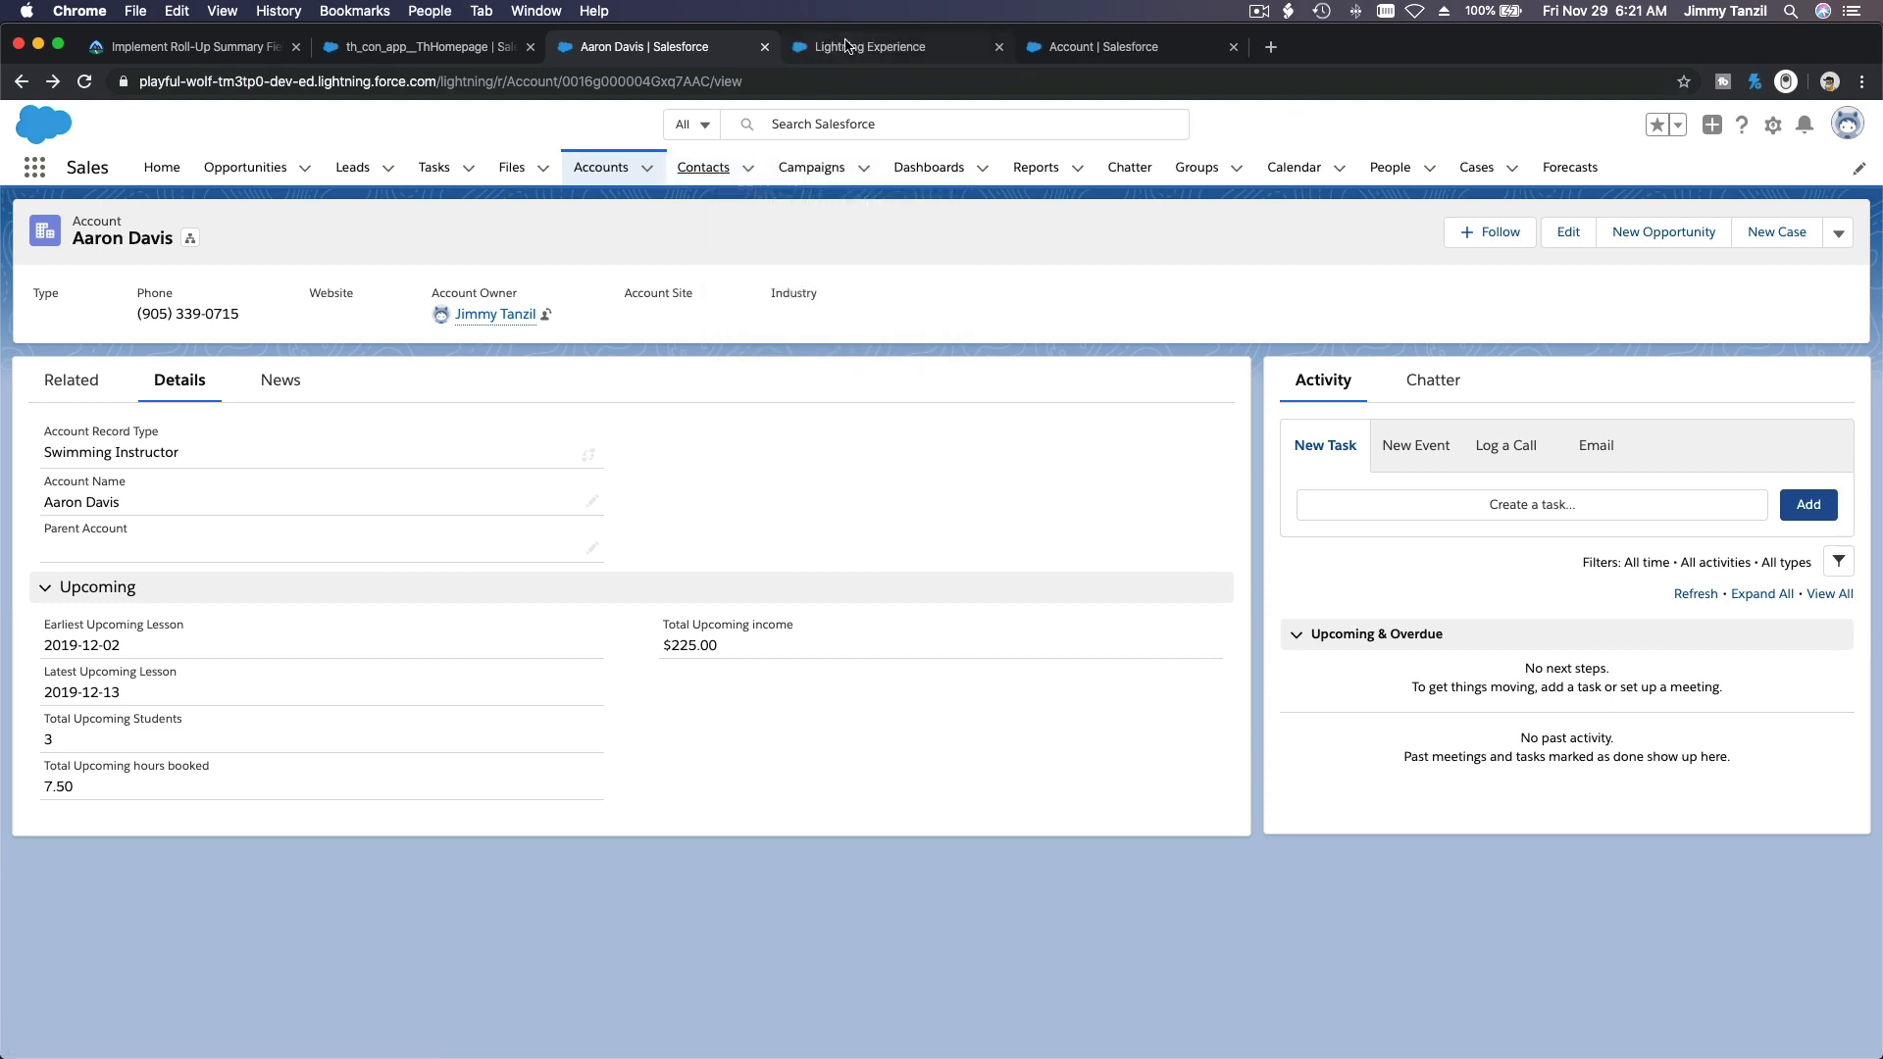
click(842, 47)
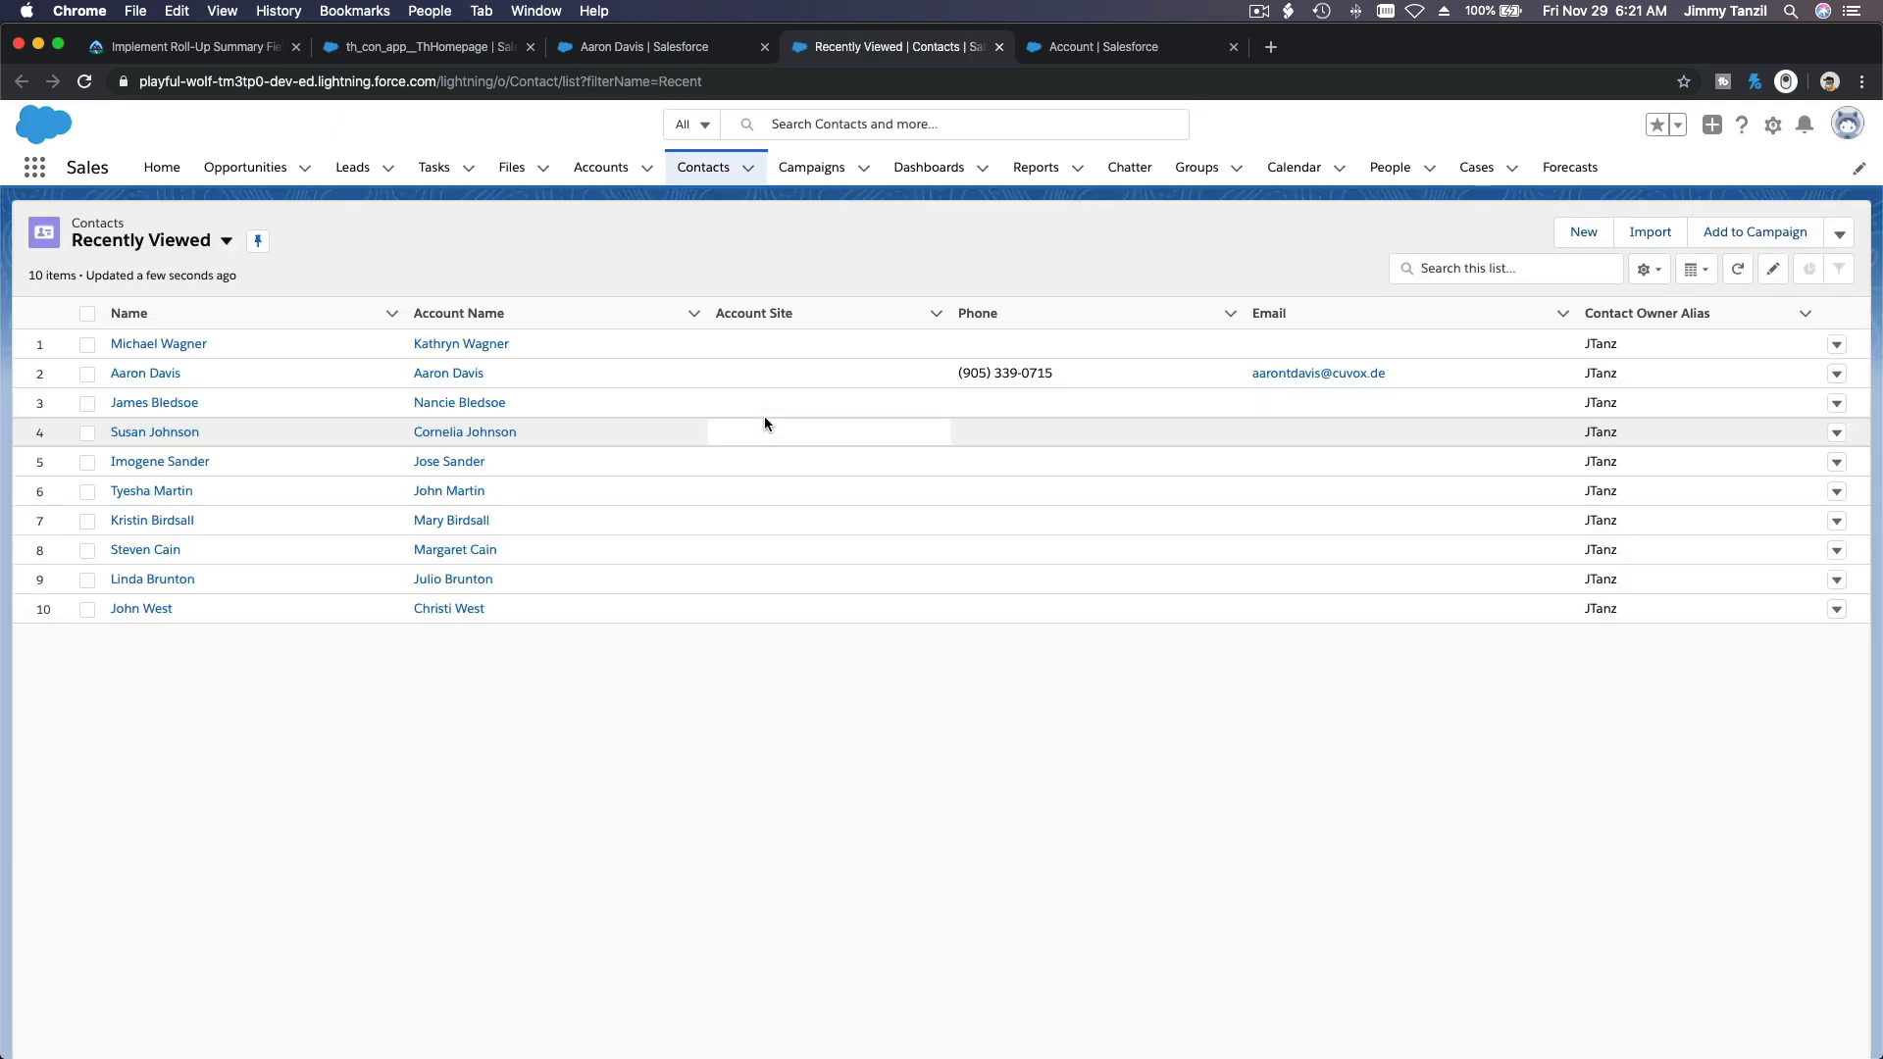
Step: Change the contact list view to Students and open the student contact in row 48
click(209, 247)
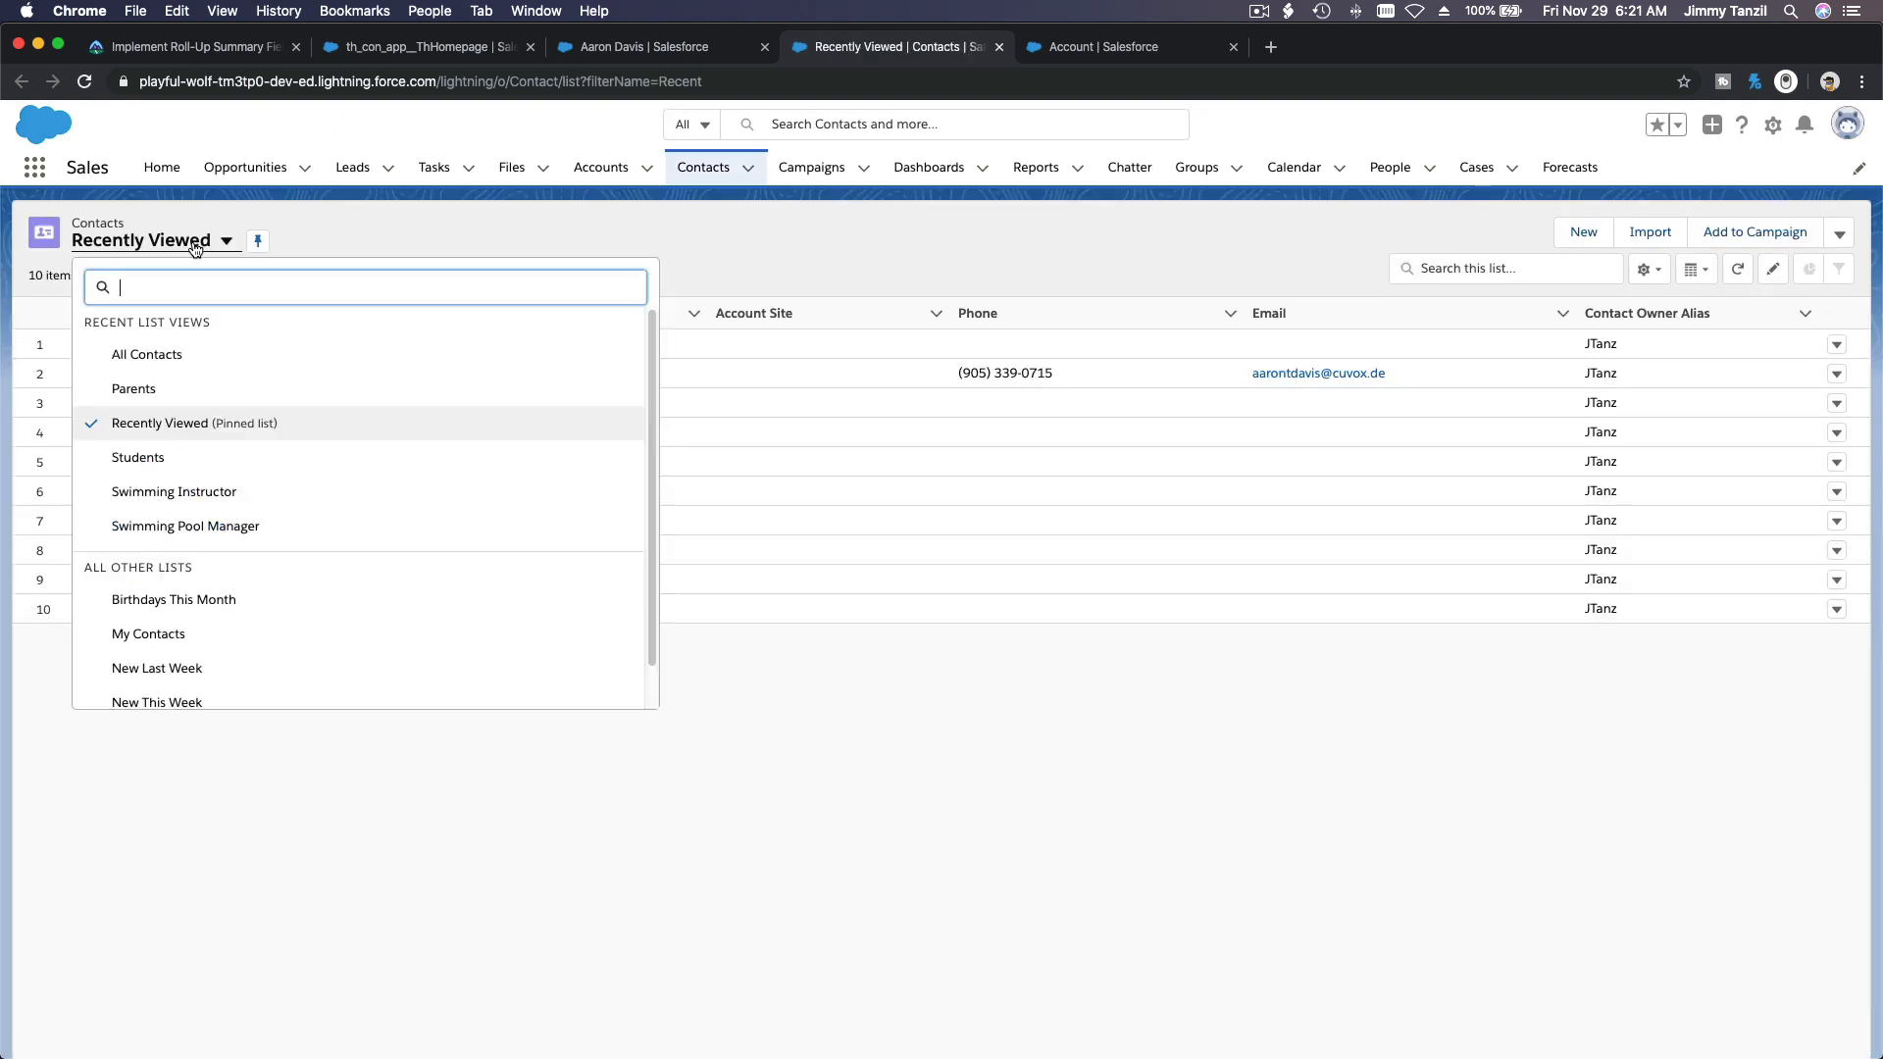
click(156, 458)
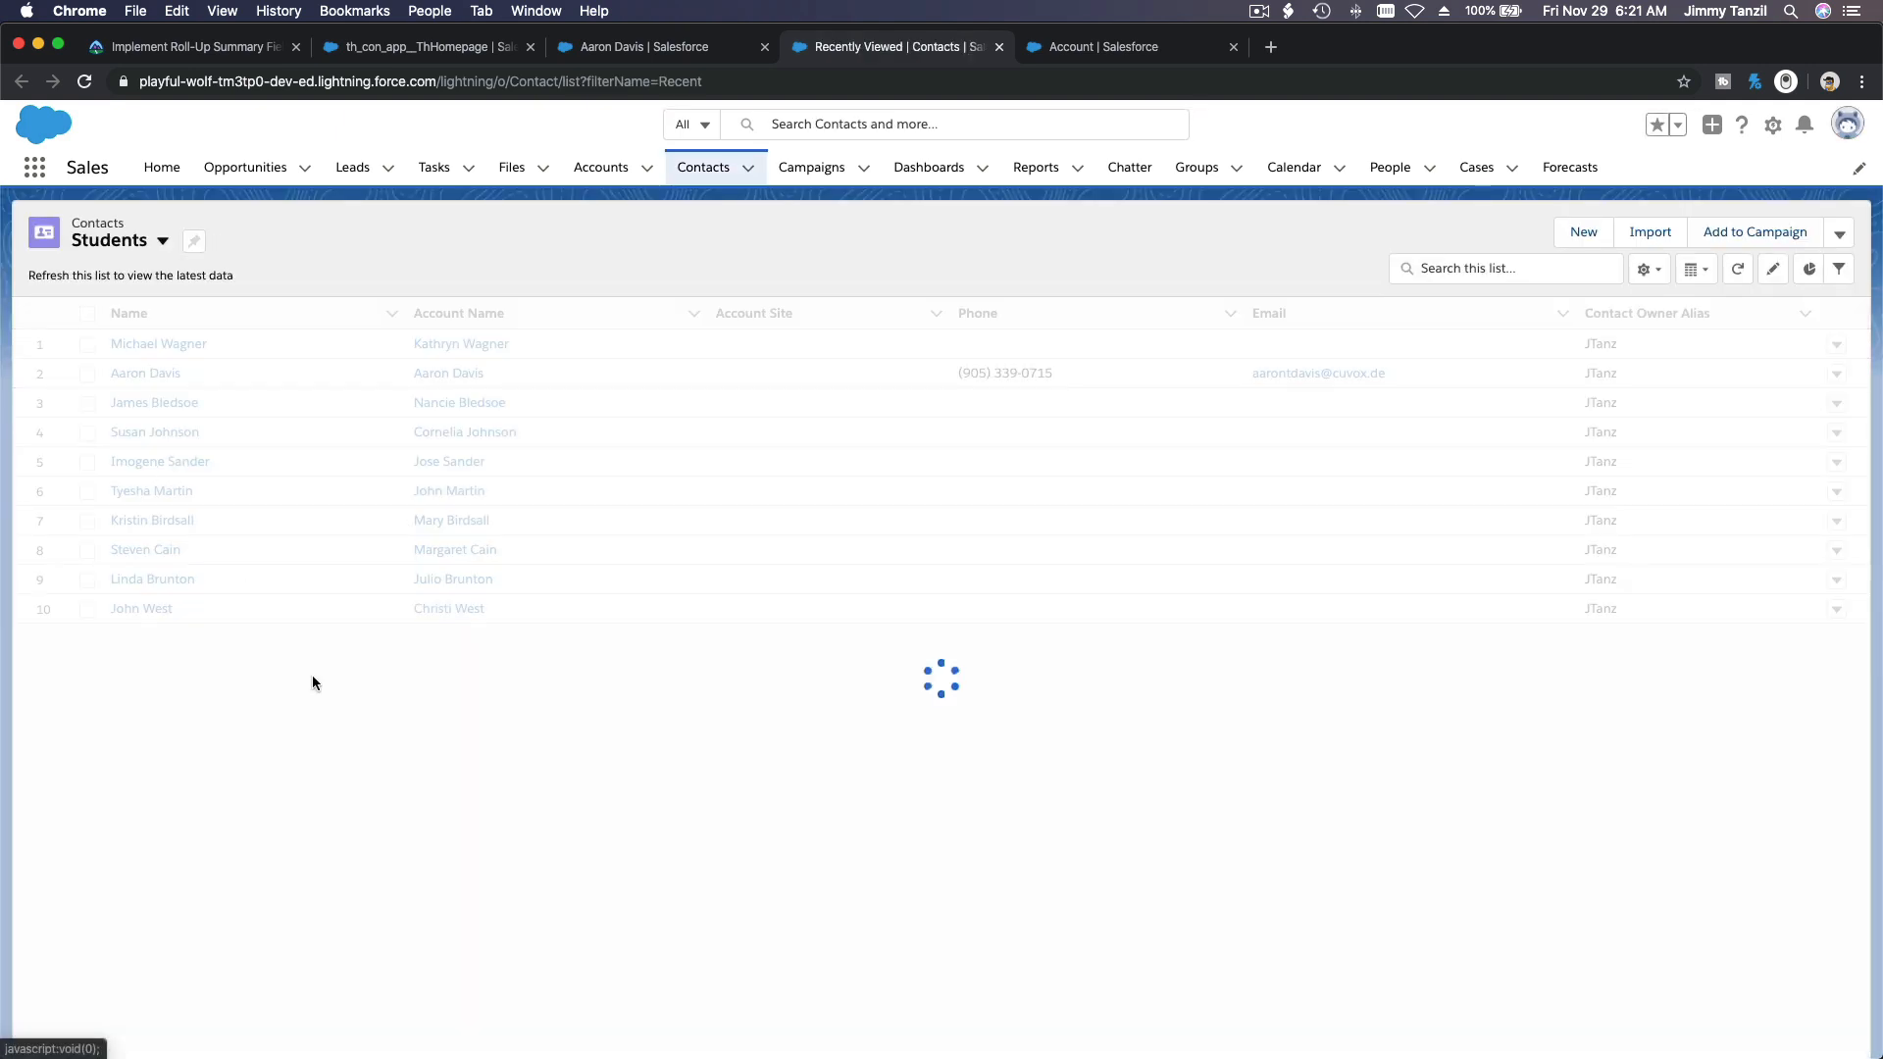
scroll(313, 677, down, 10)
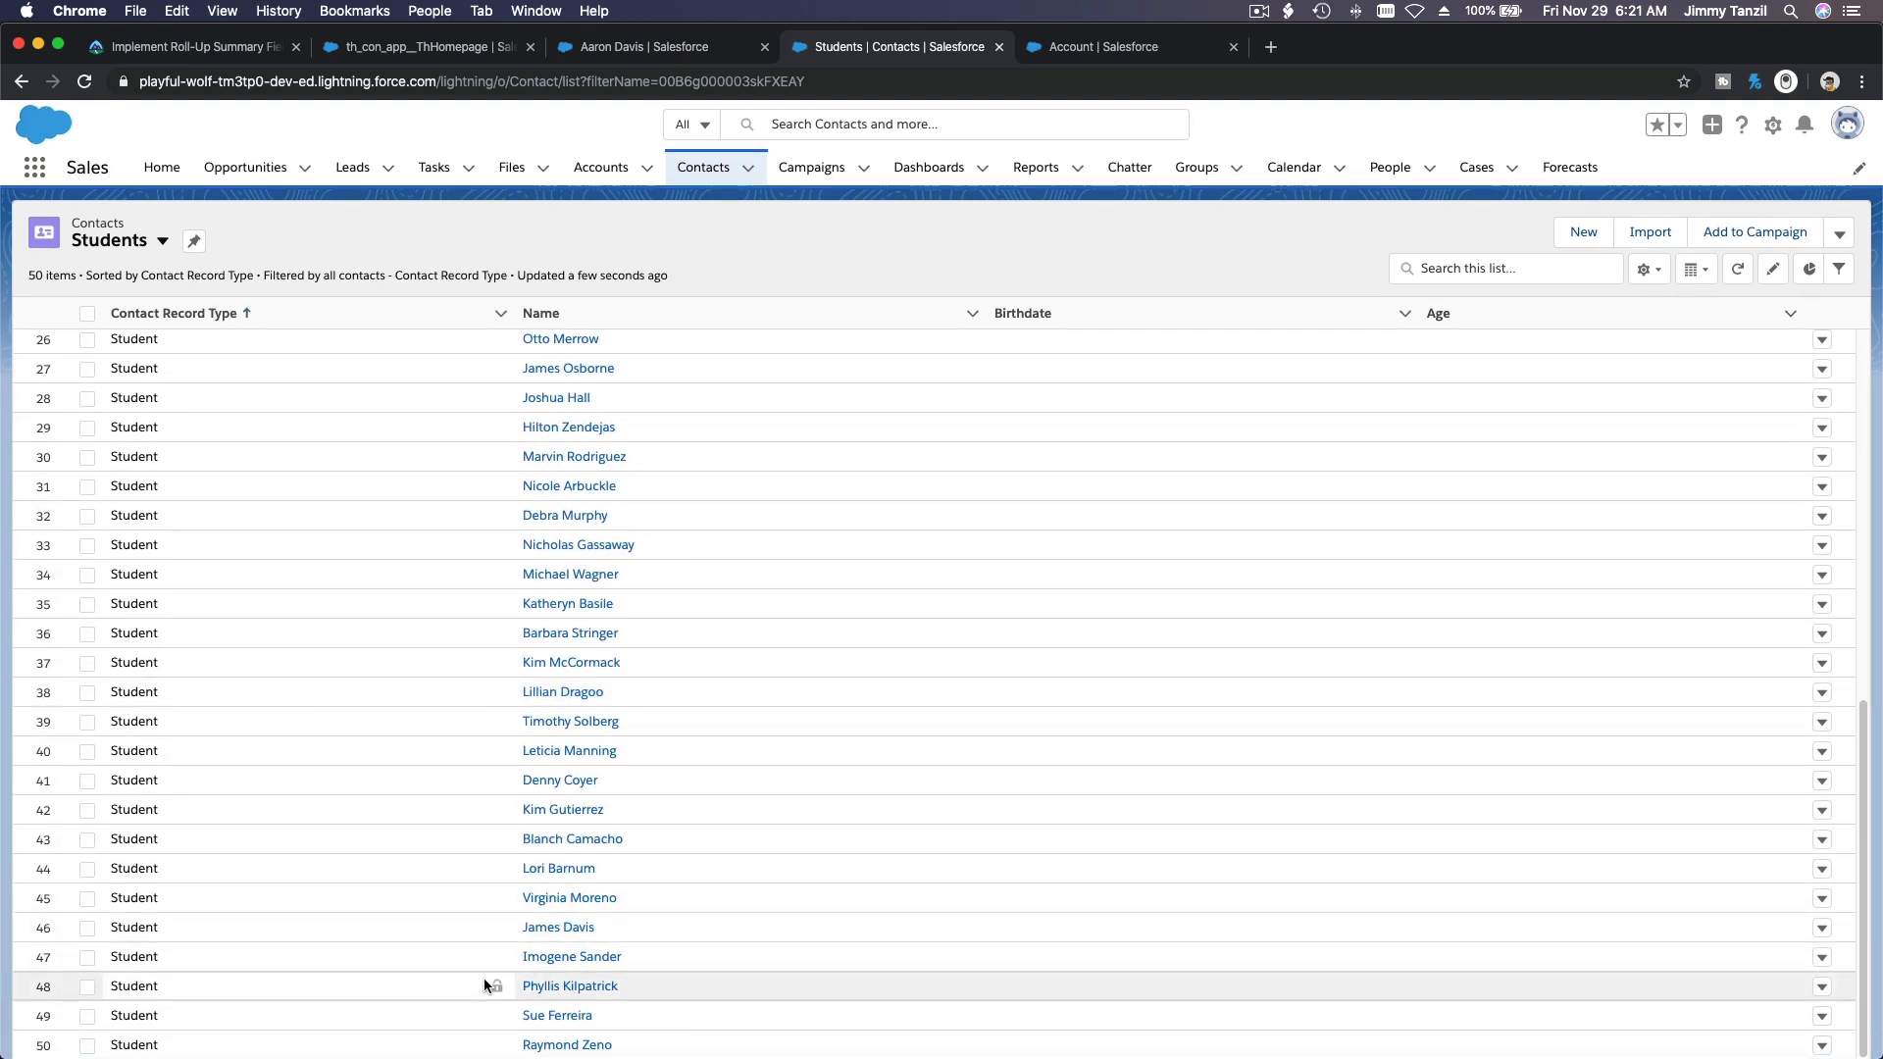
click(537, 989)
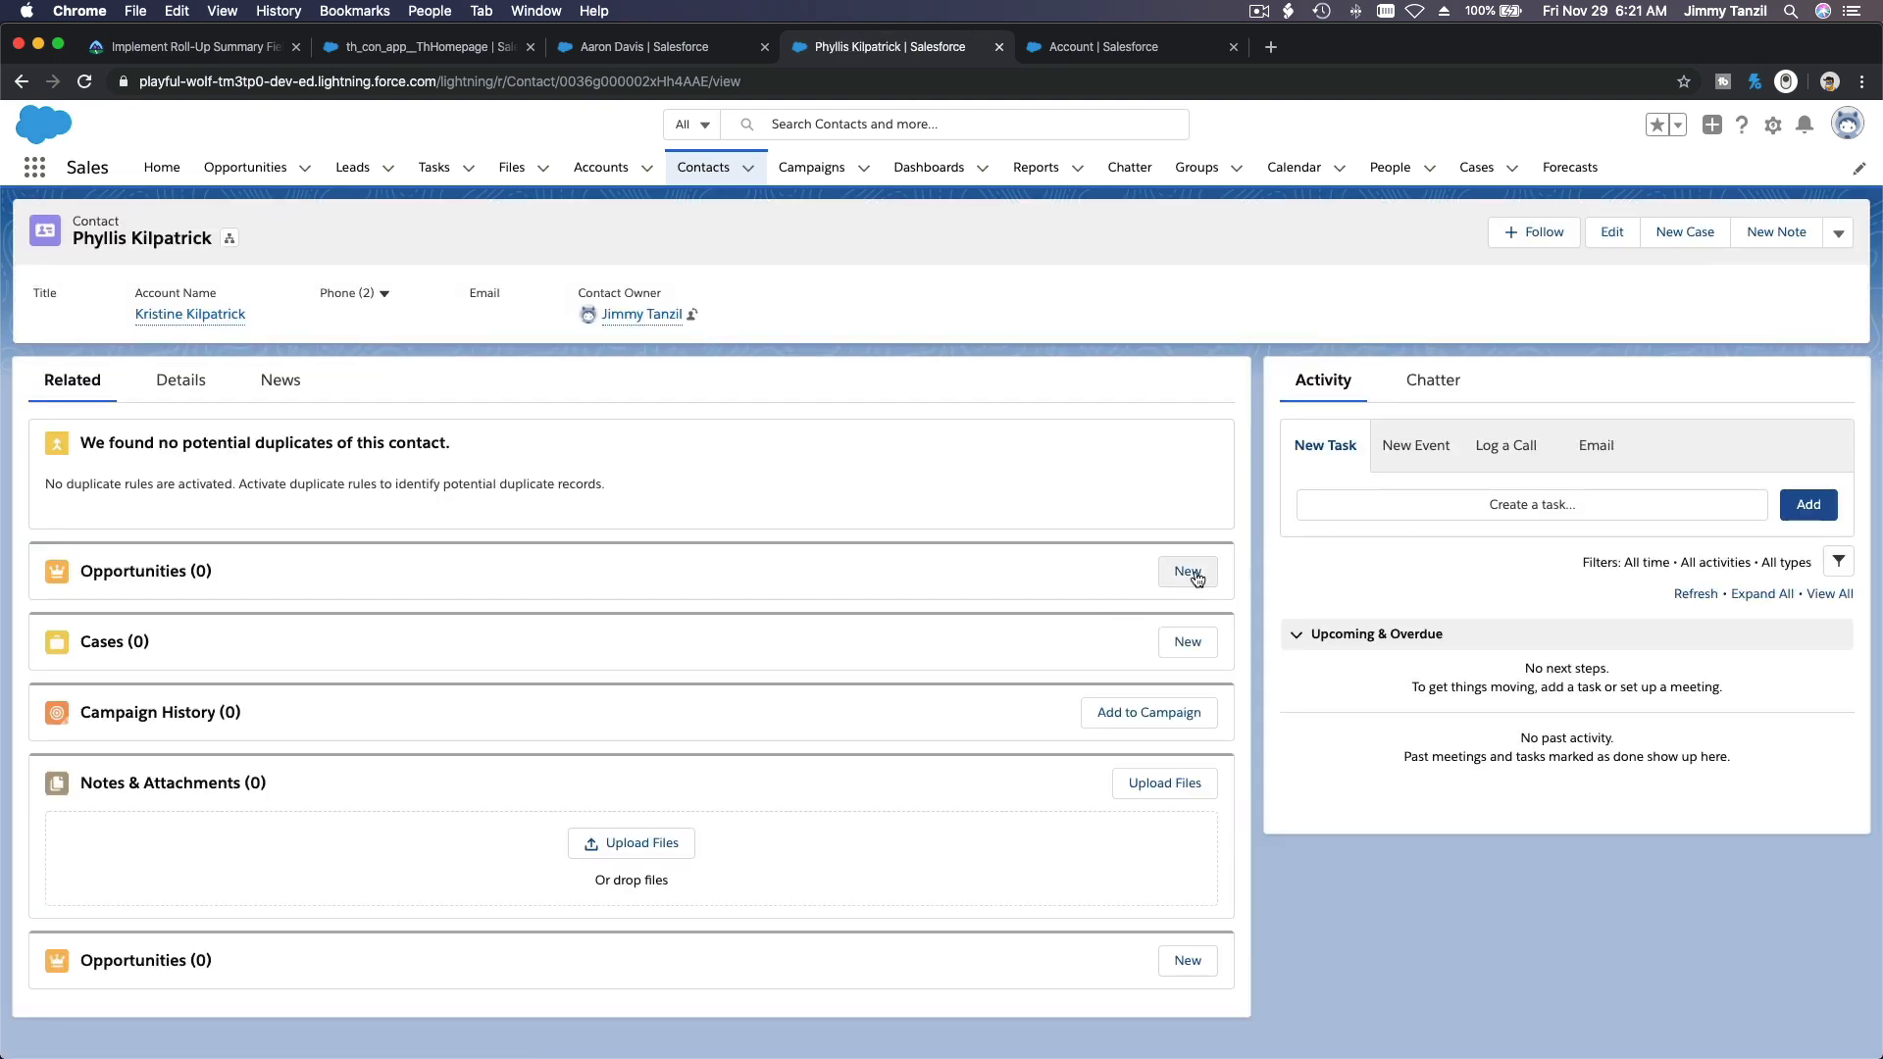
Step: Start a new opportunity for the student named Swim Kids 10, with close date 2019-11-29 and stage Closed Won
click(1188, 571)
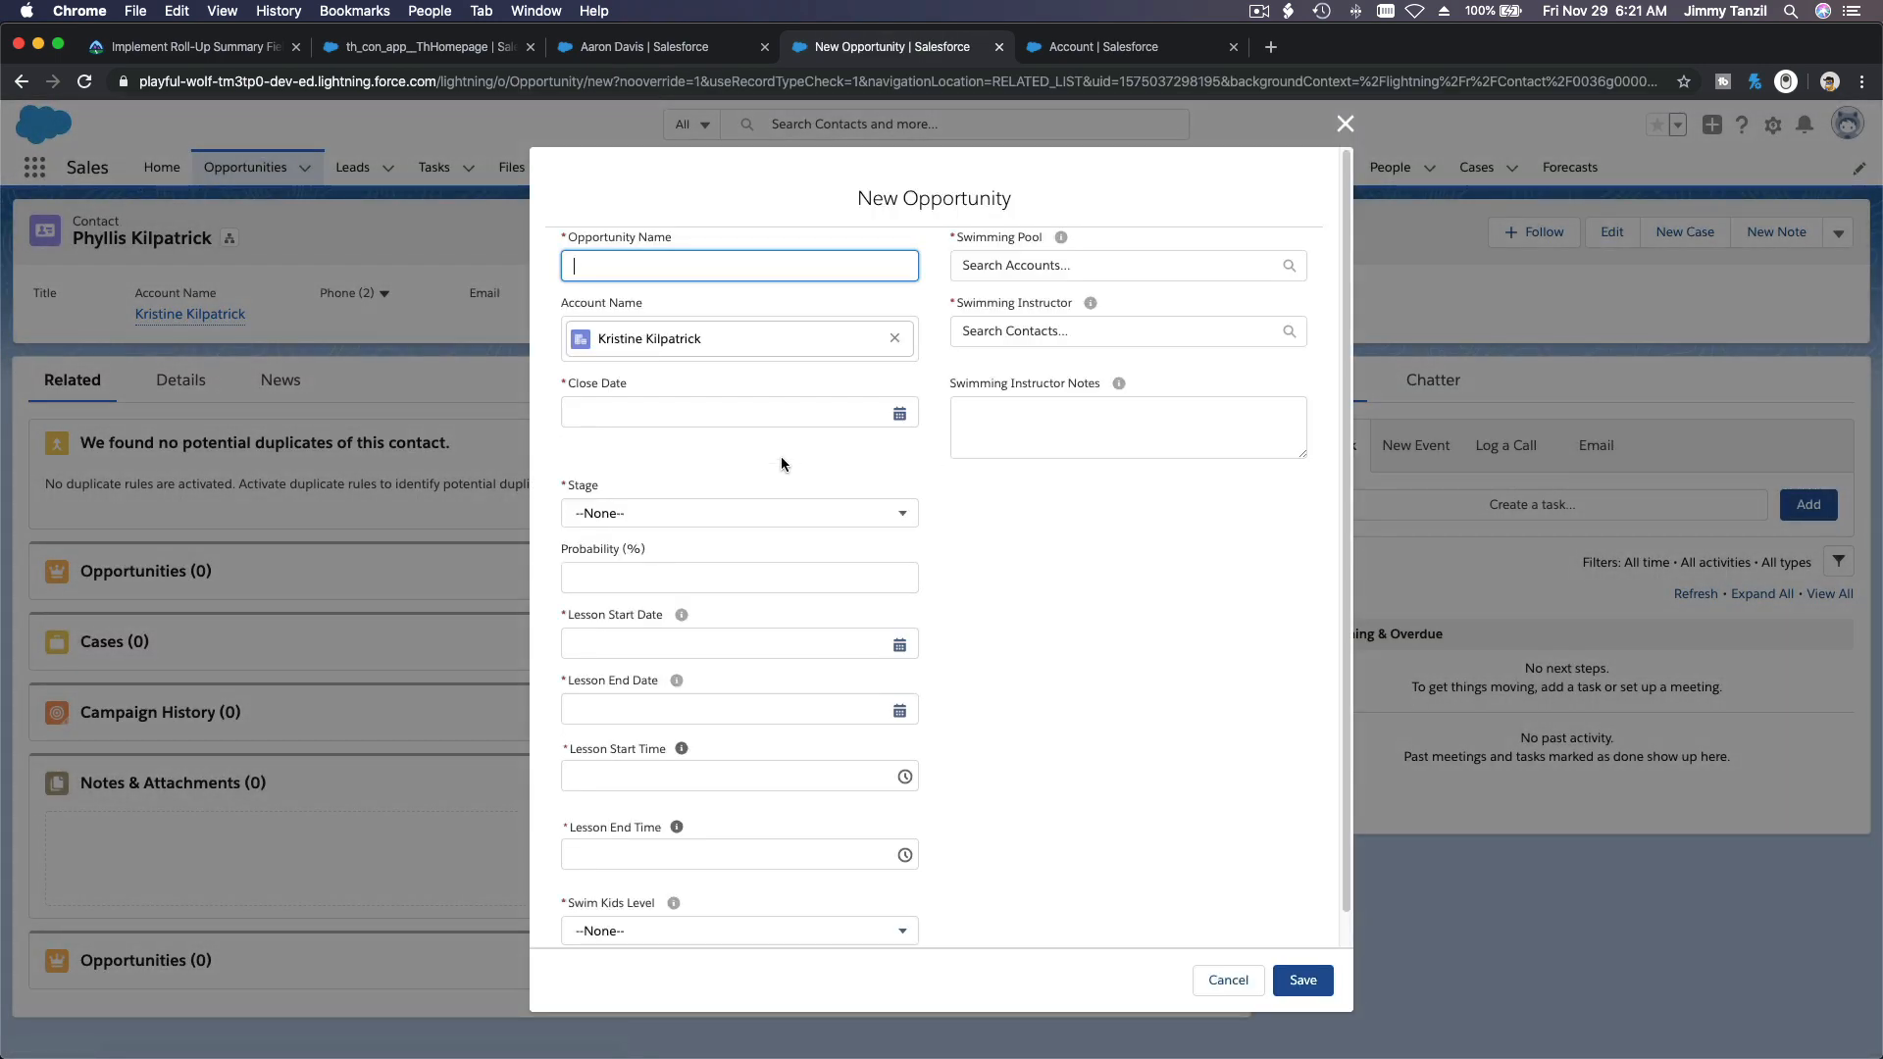
text(Swim Kids 10)
click(745, 413)
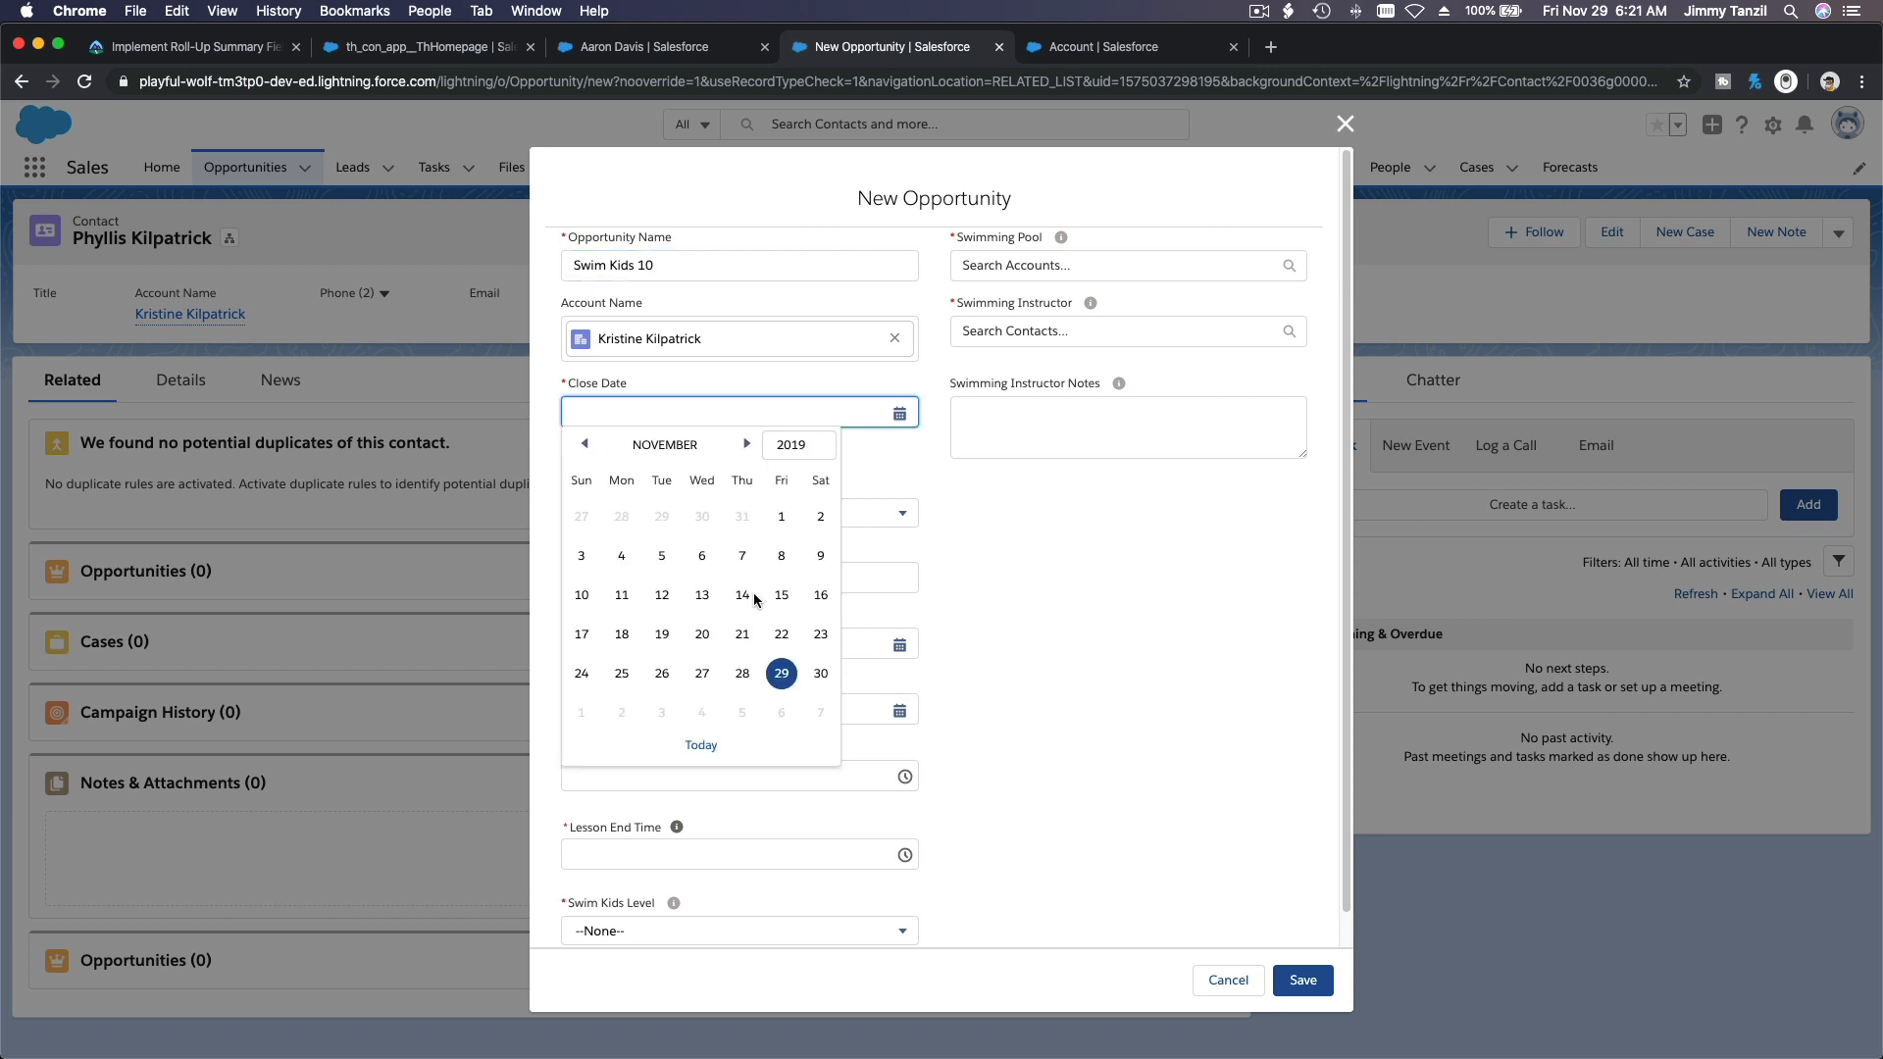
click(782, 674)
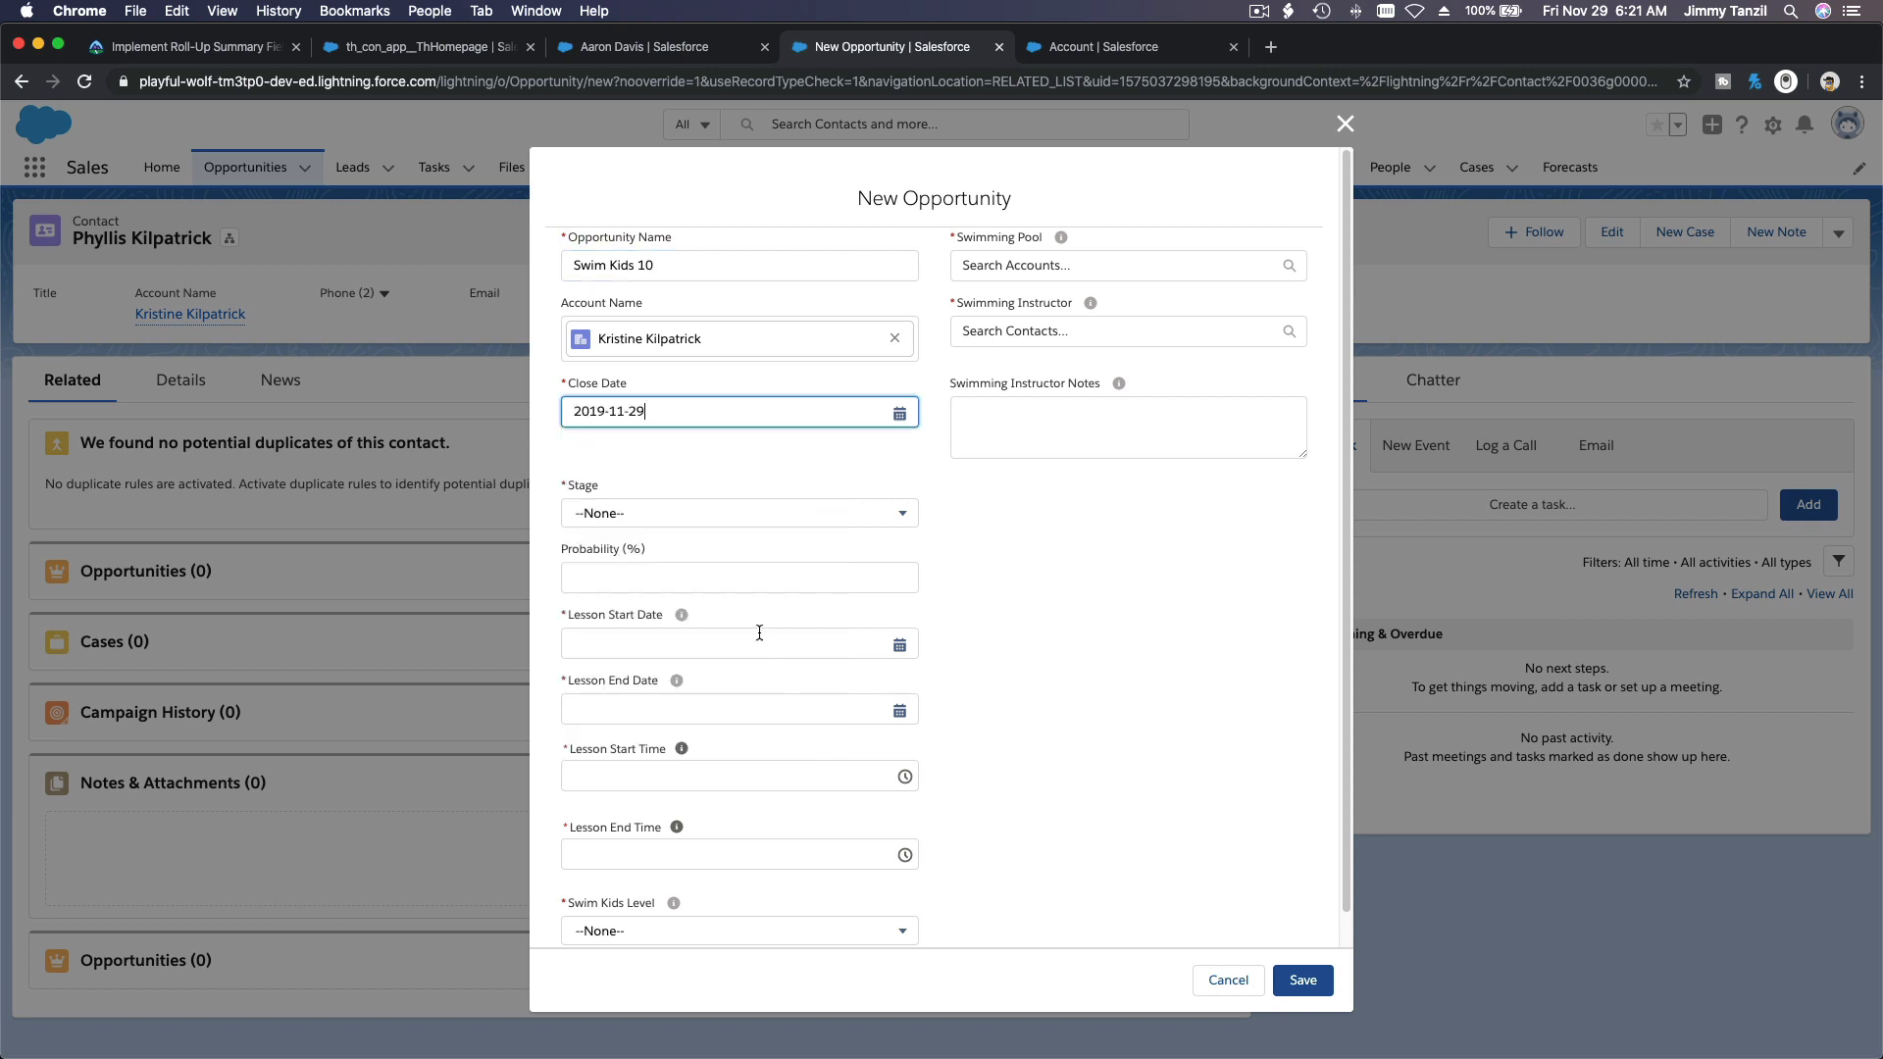
click(696, 524)
scroll(696, 618, down, 3)
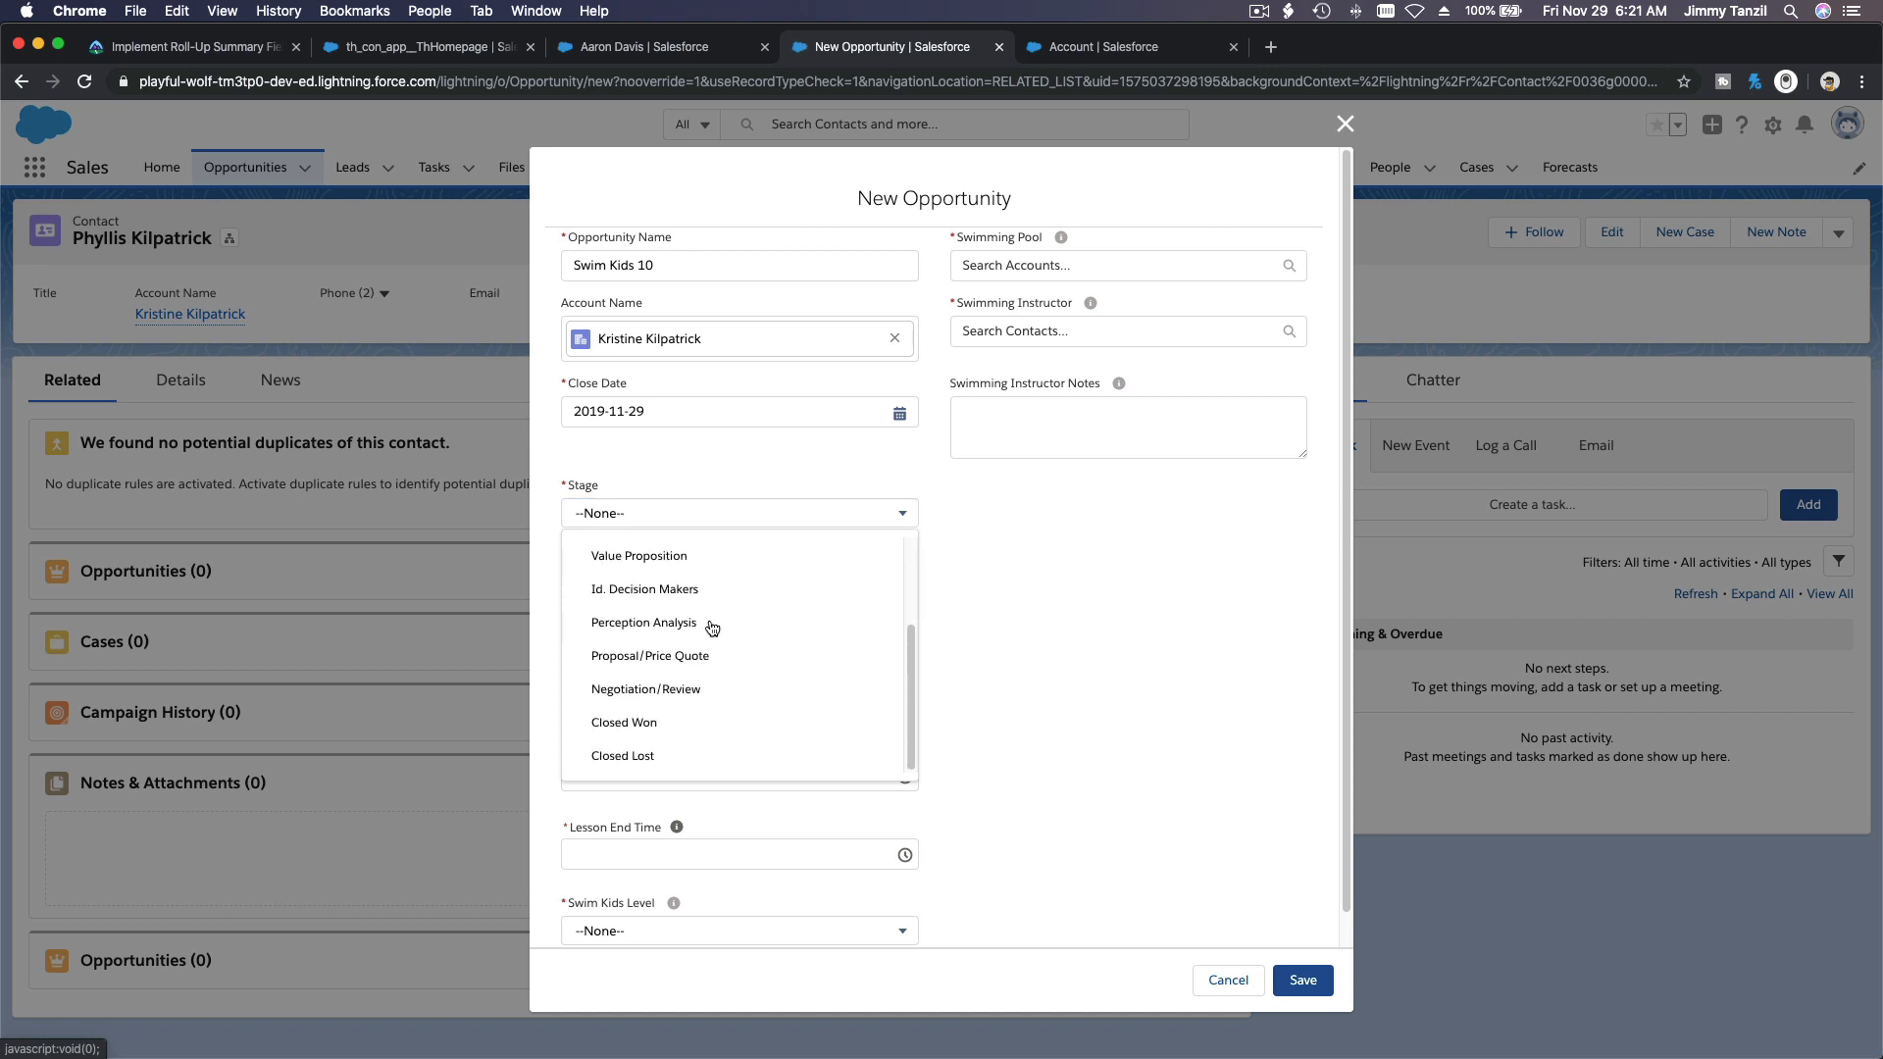
click(698, 729)
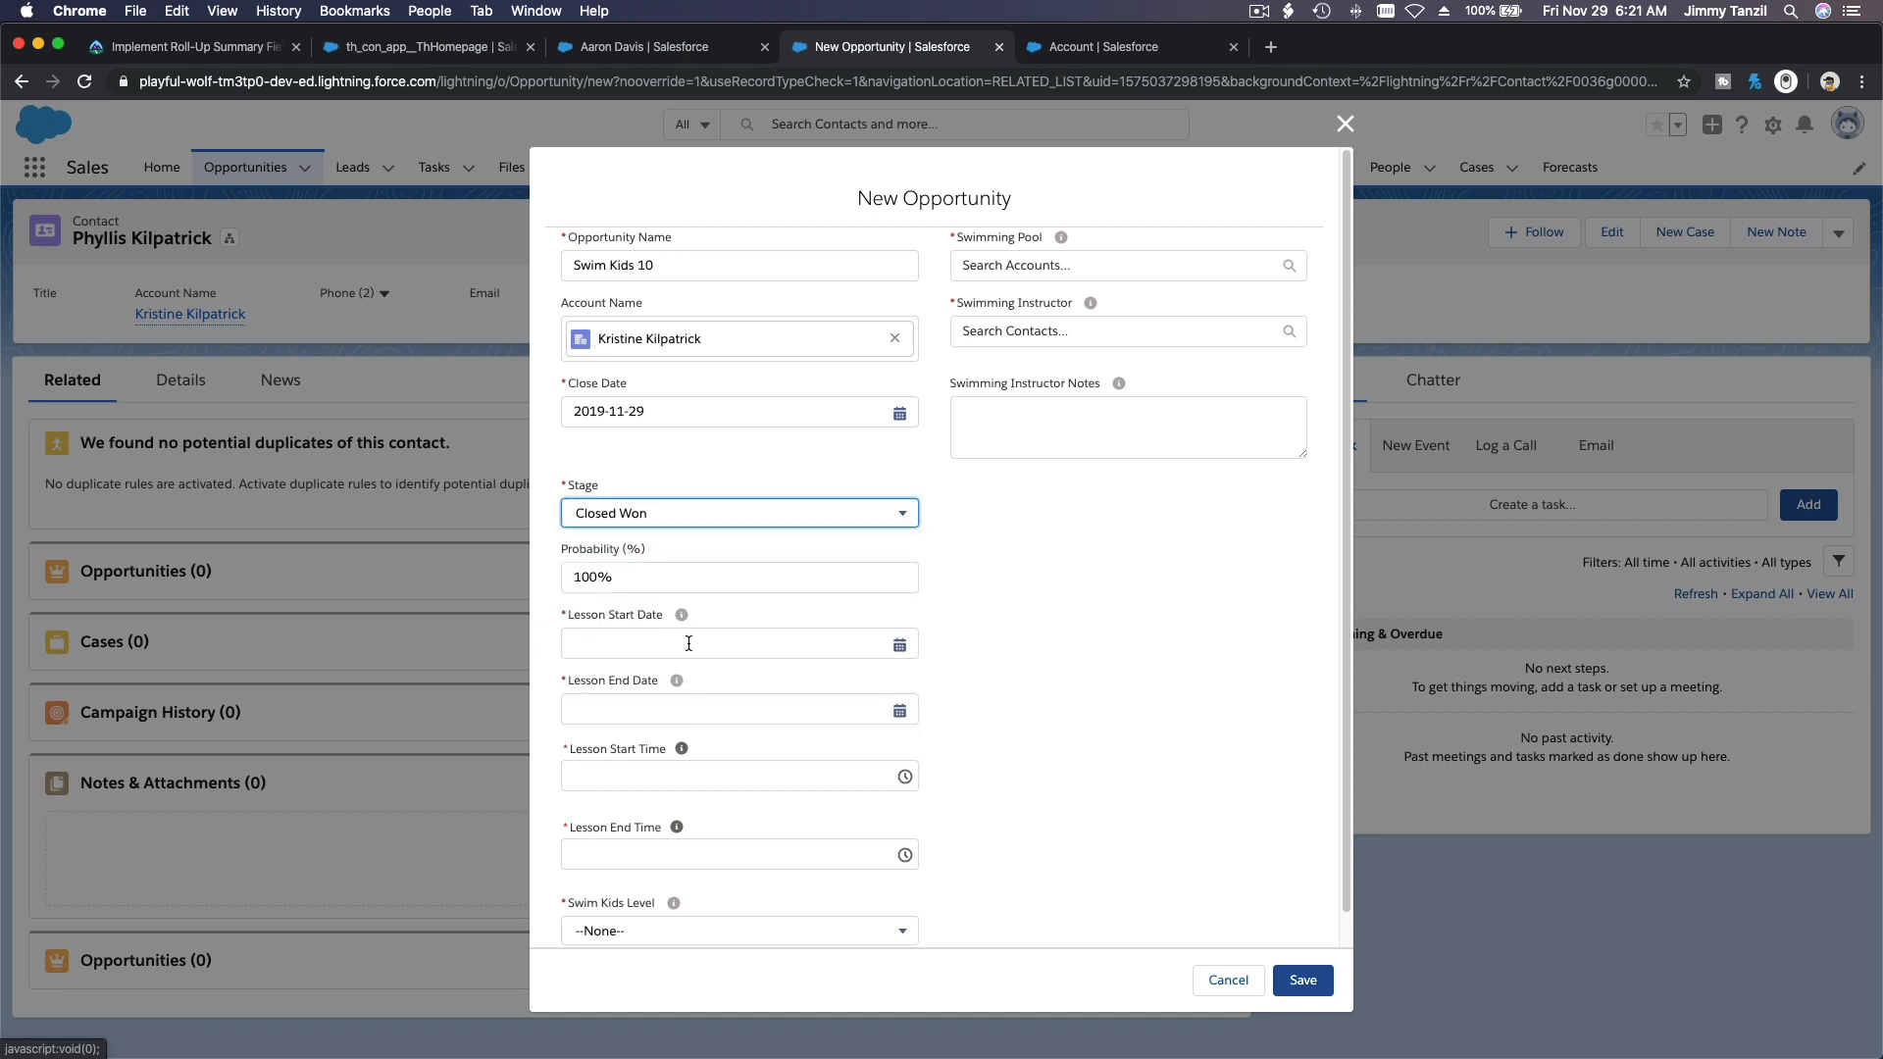
Step: Set the opportunity's lesson start date to 2019-11-30 and its lesson end date to 2019-12-14
click(689, 645)
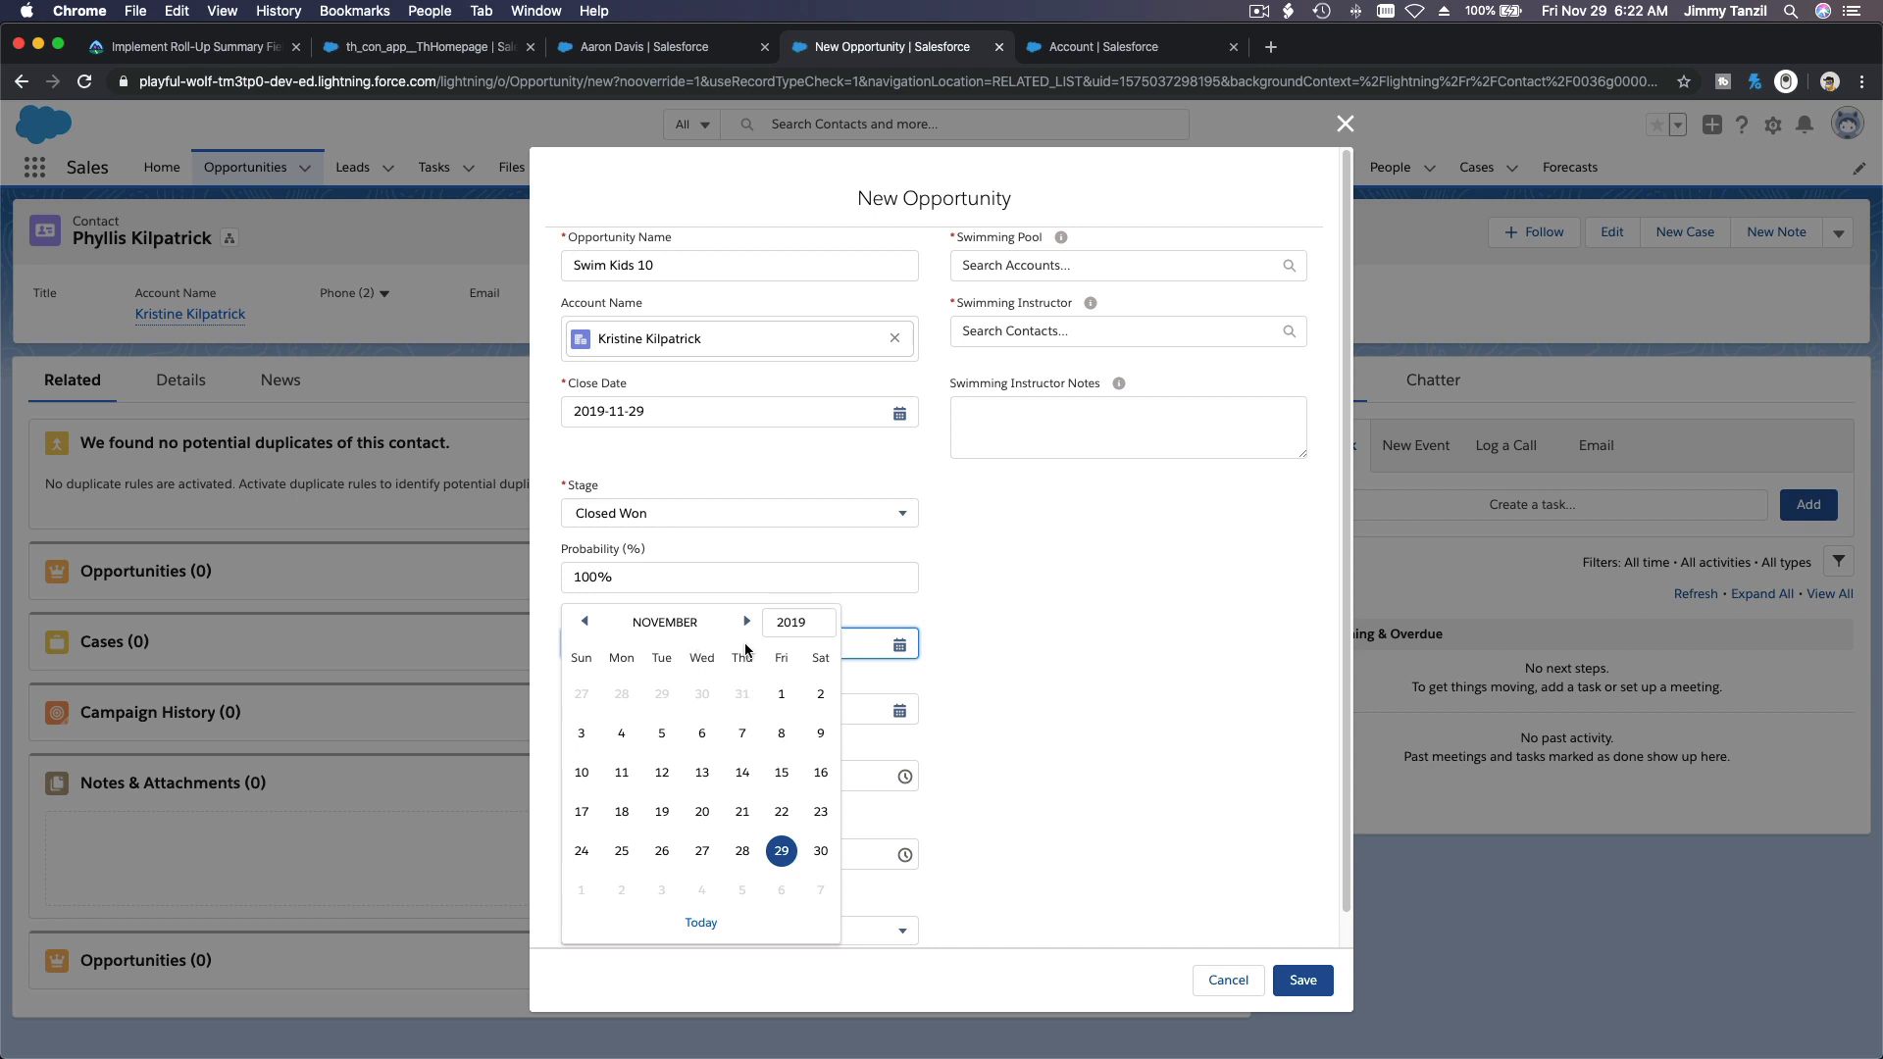
click(818, 859)
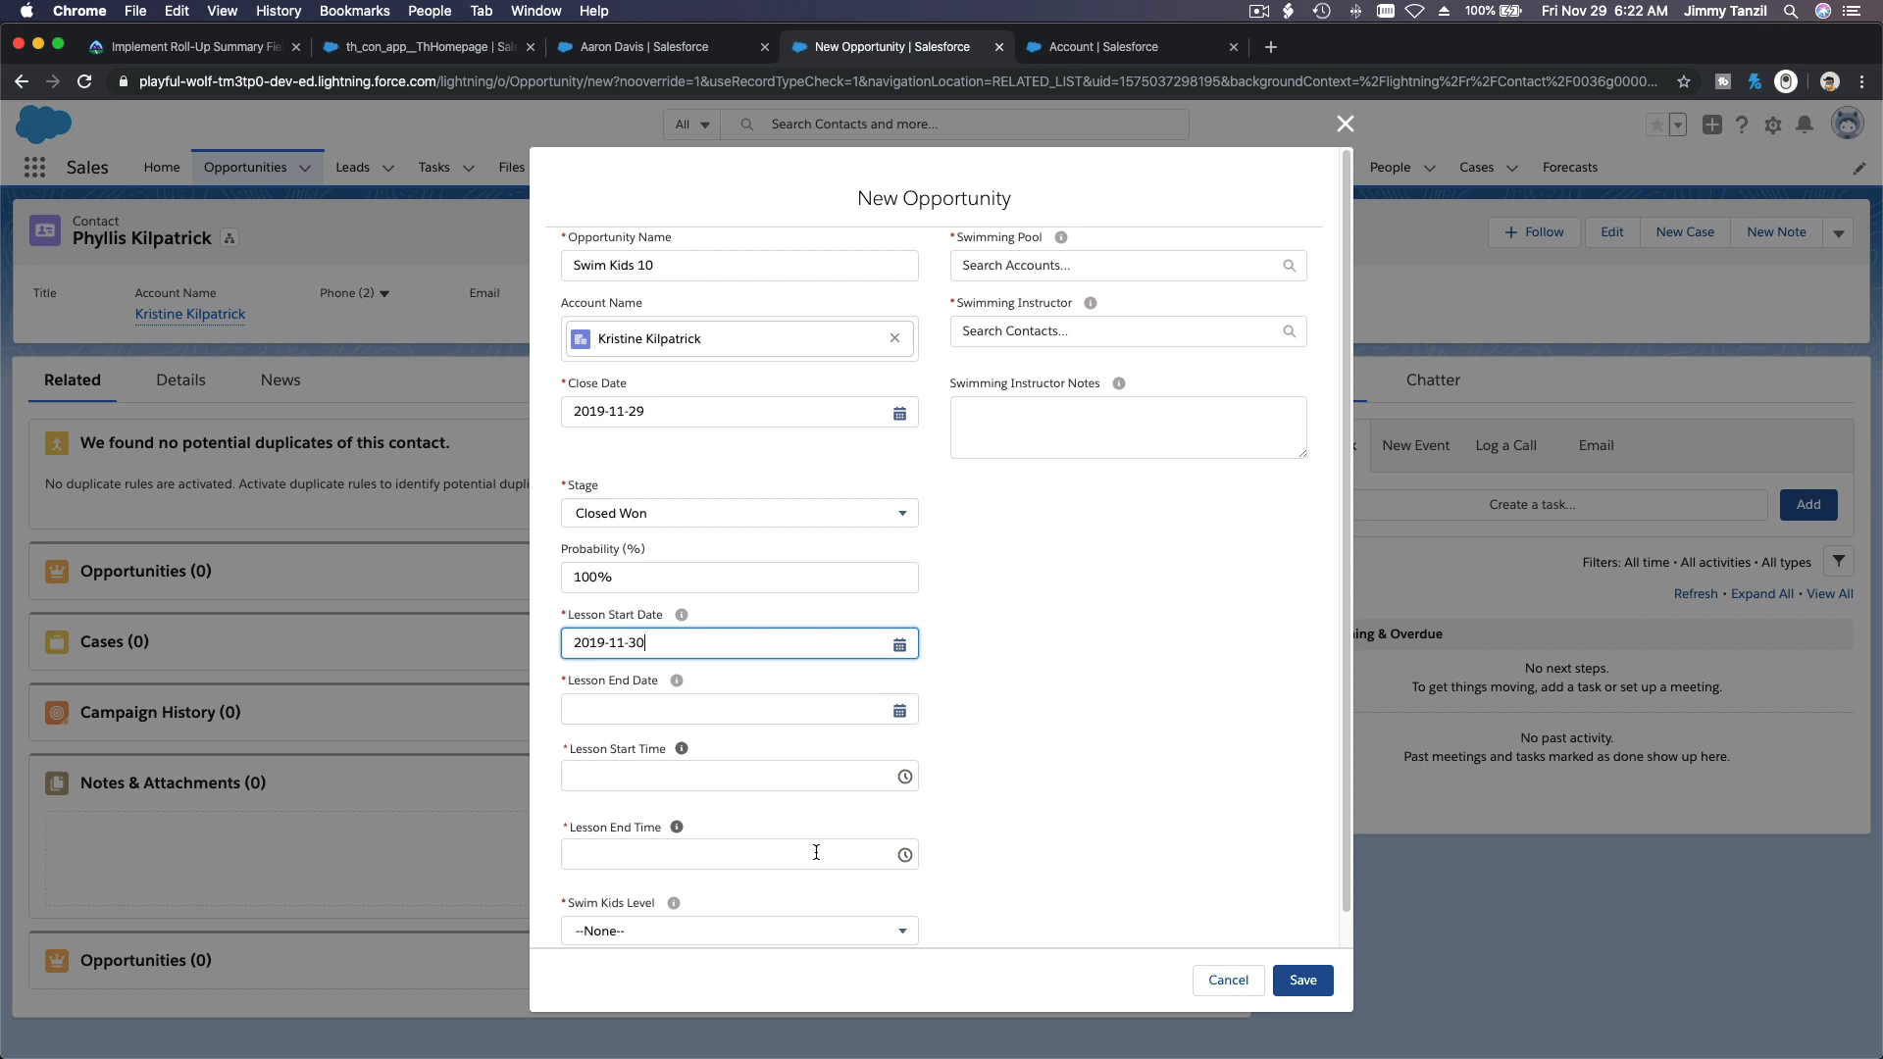
click(700, 710)
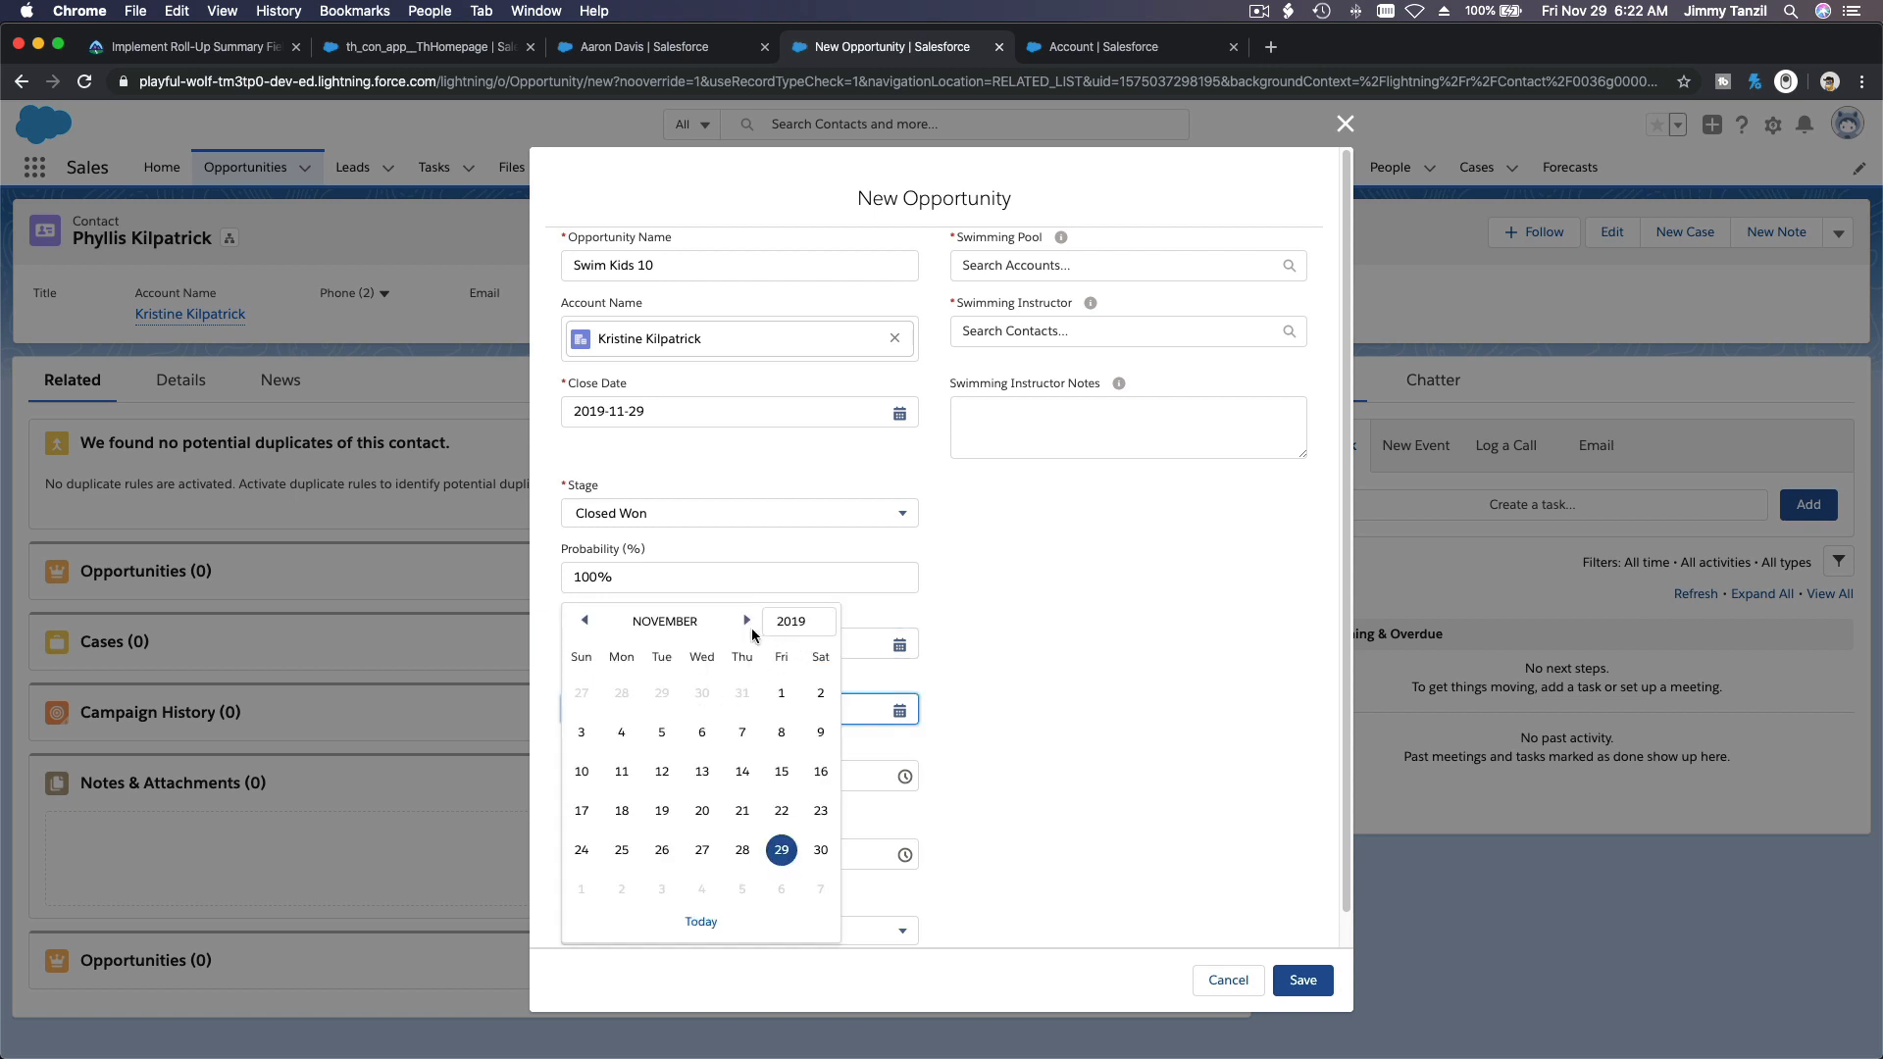
click(746, 621)
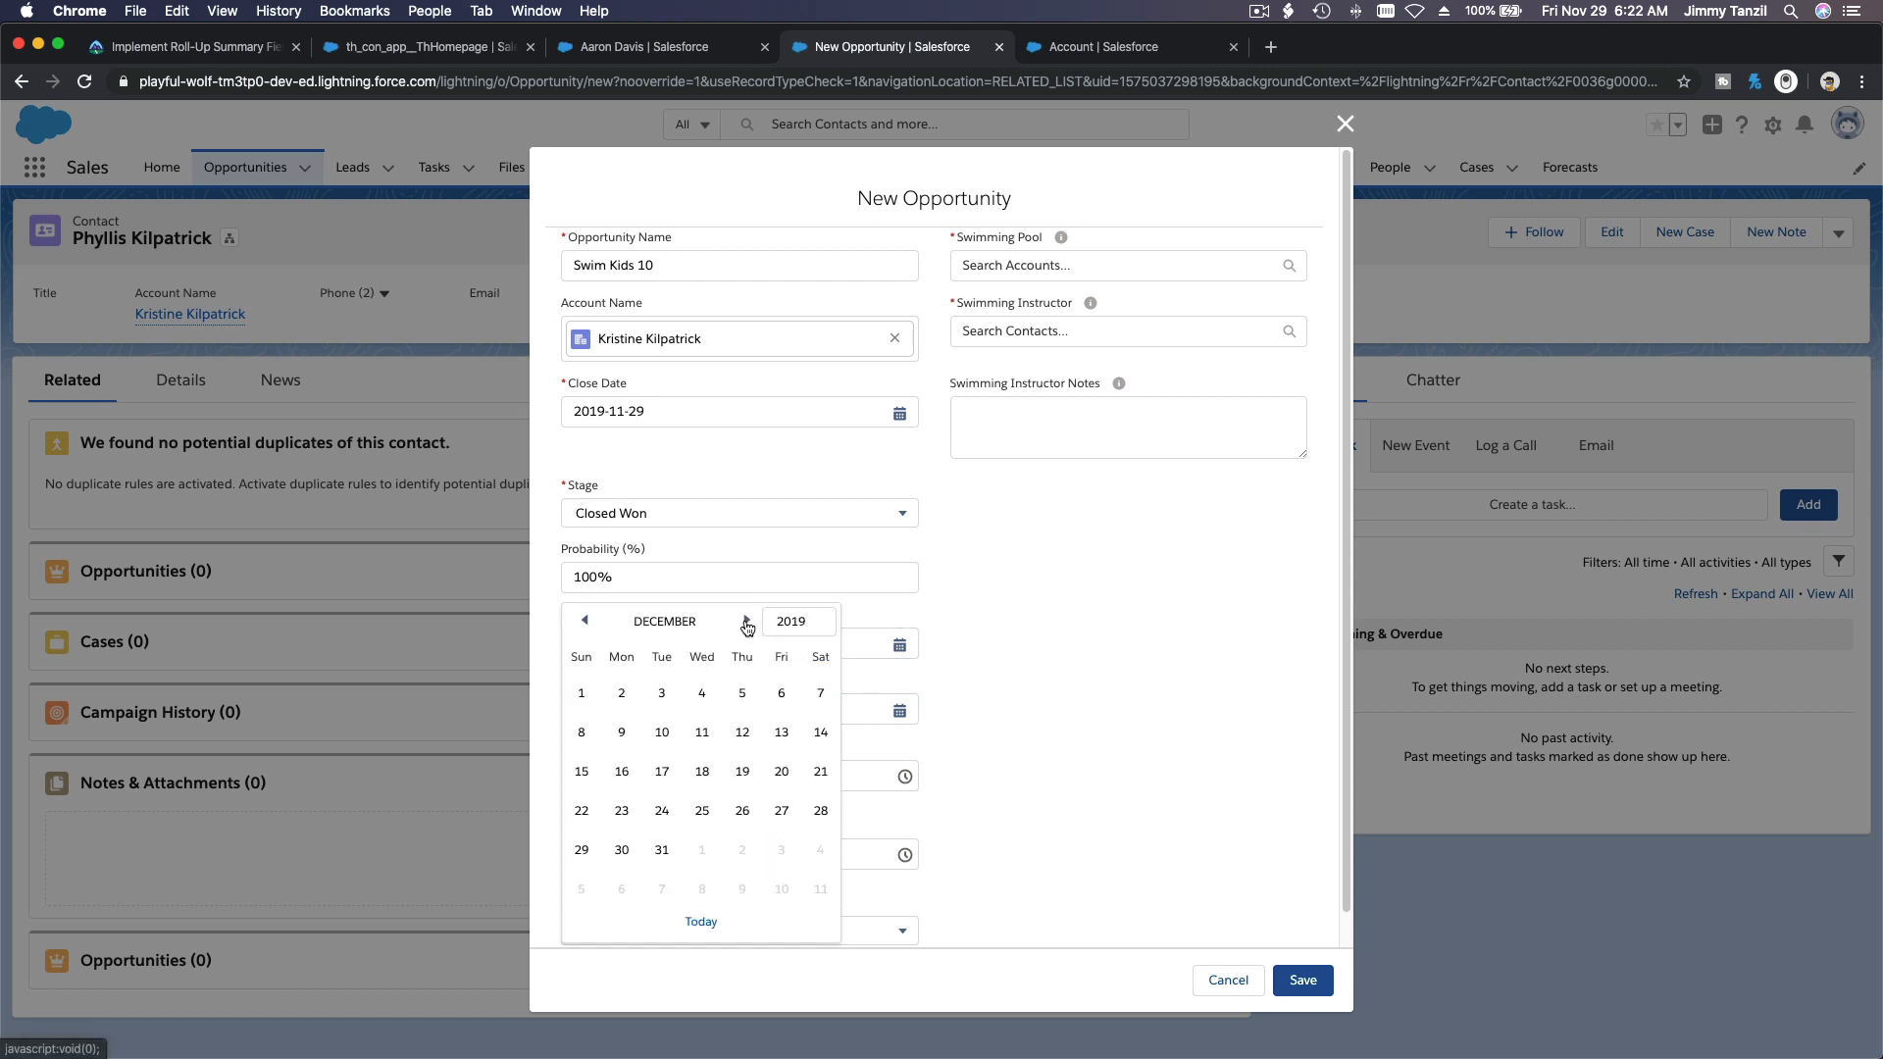
click(821, 733)
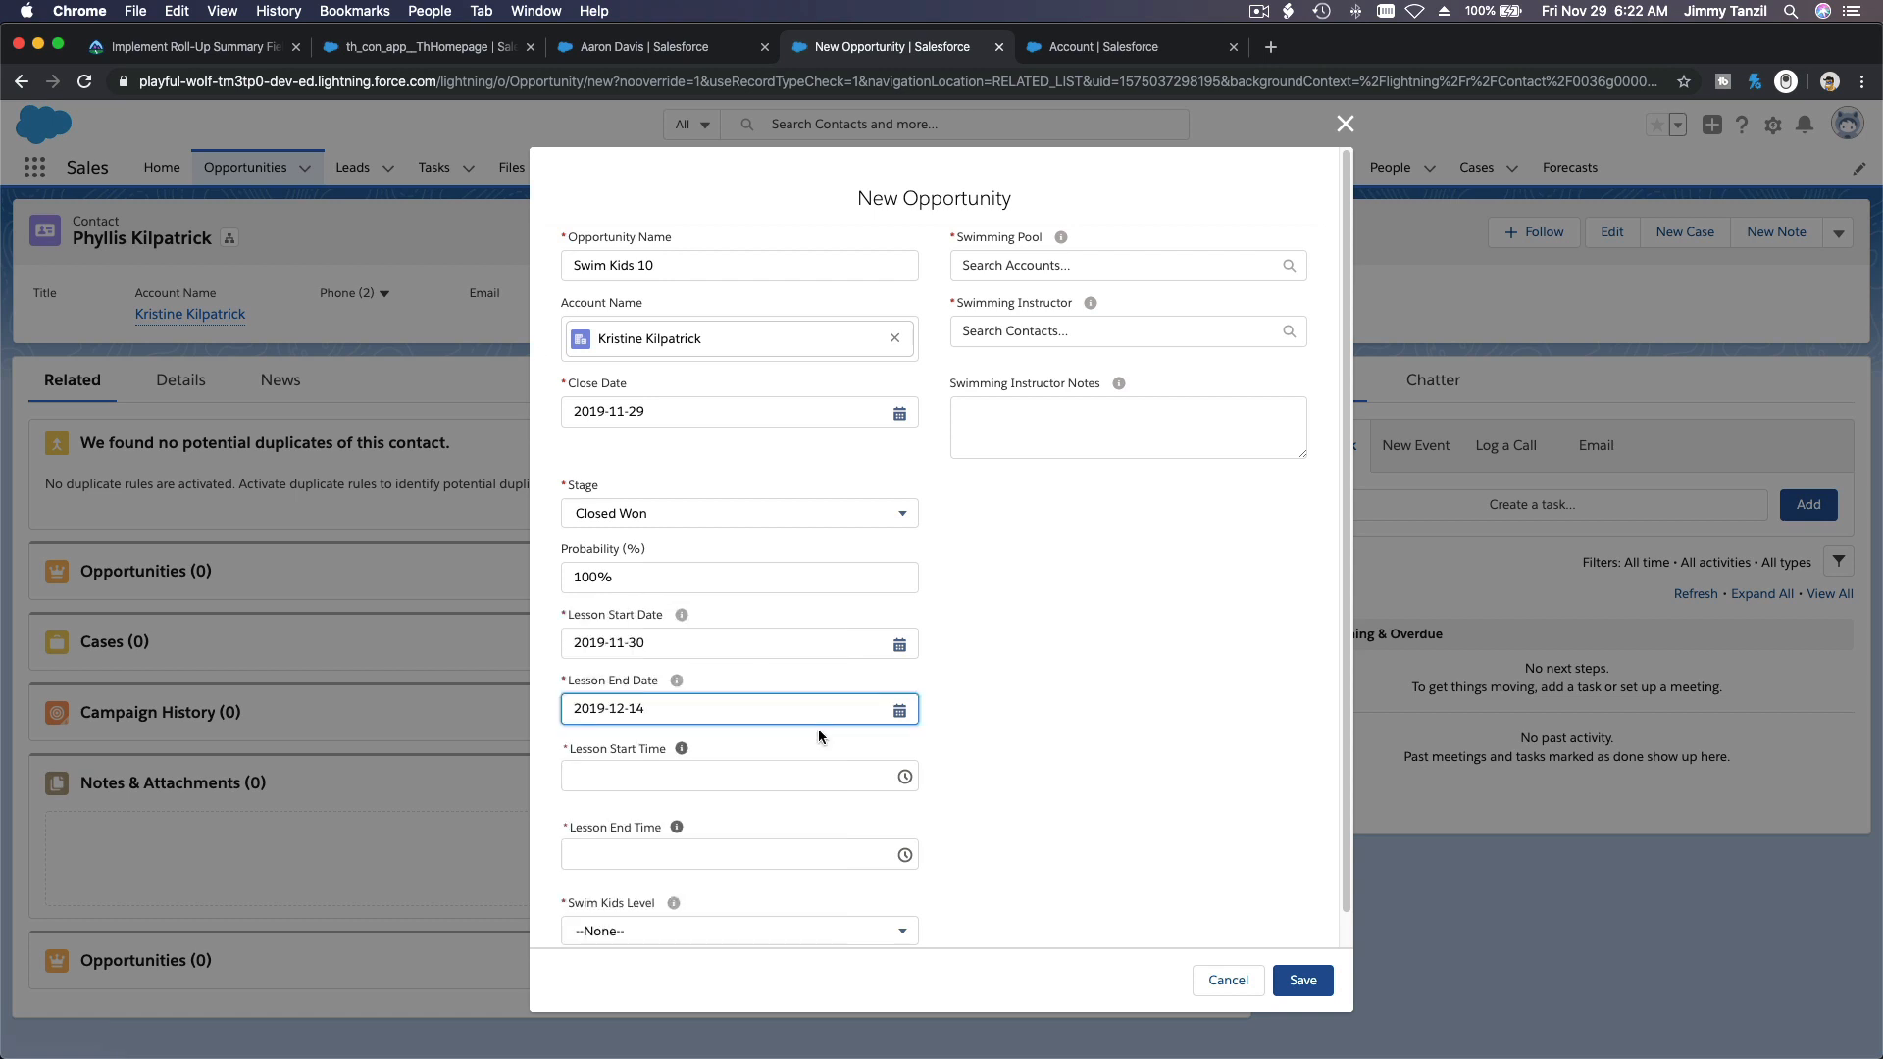
Step: Set the opportunity's lesson start time to 7:00 PM and its lesson end time to 7:30 PM
click(768, 778)
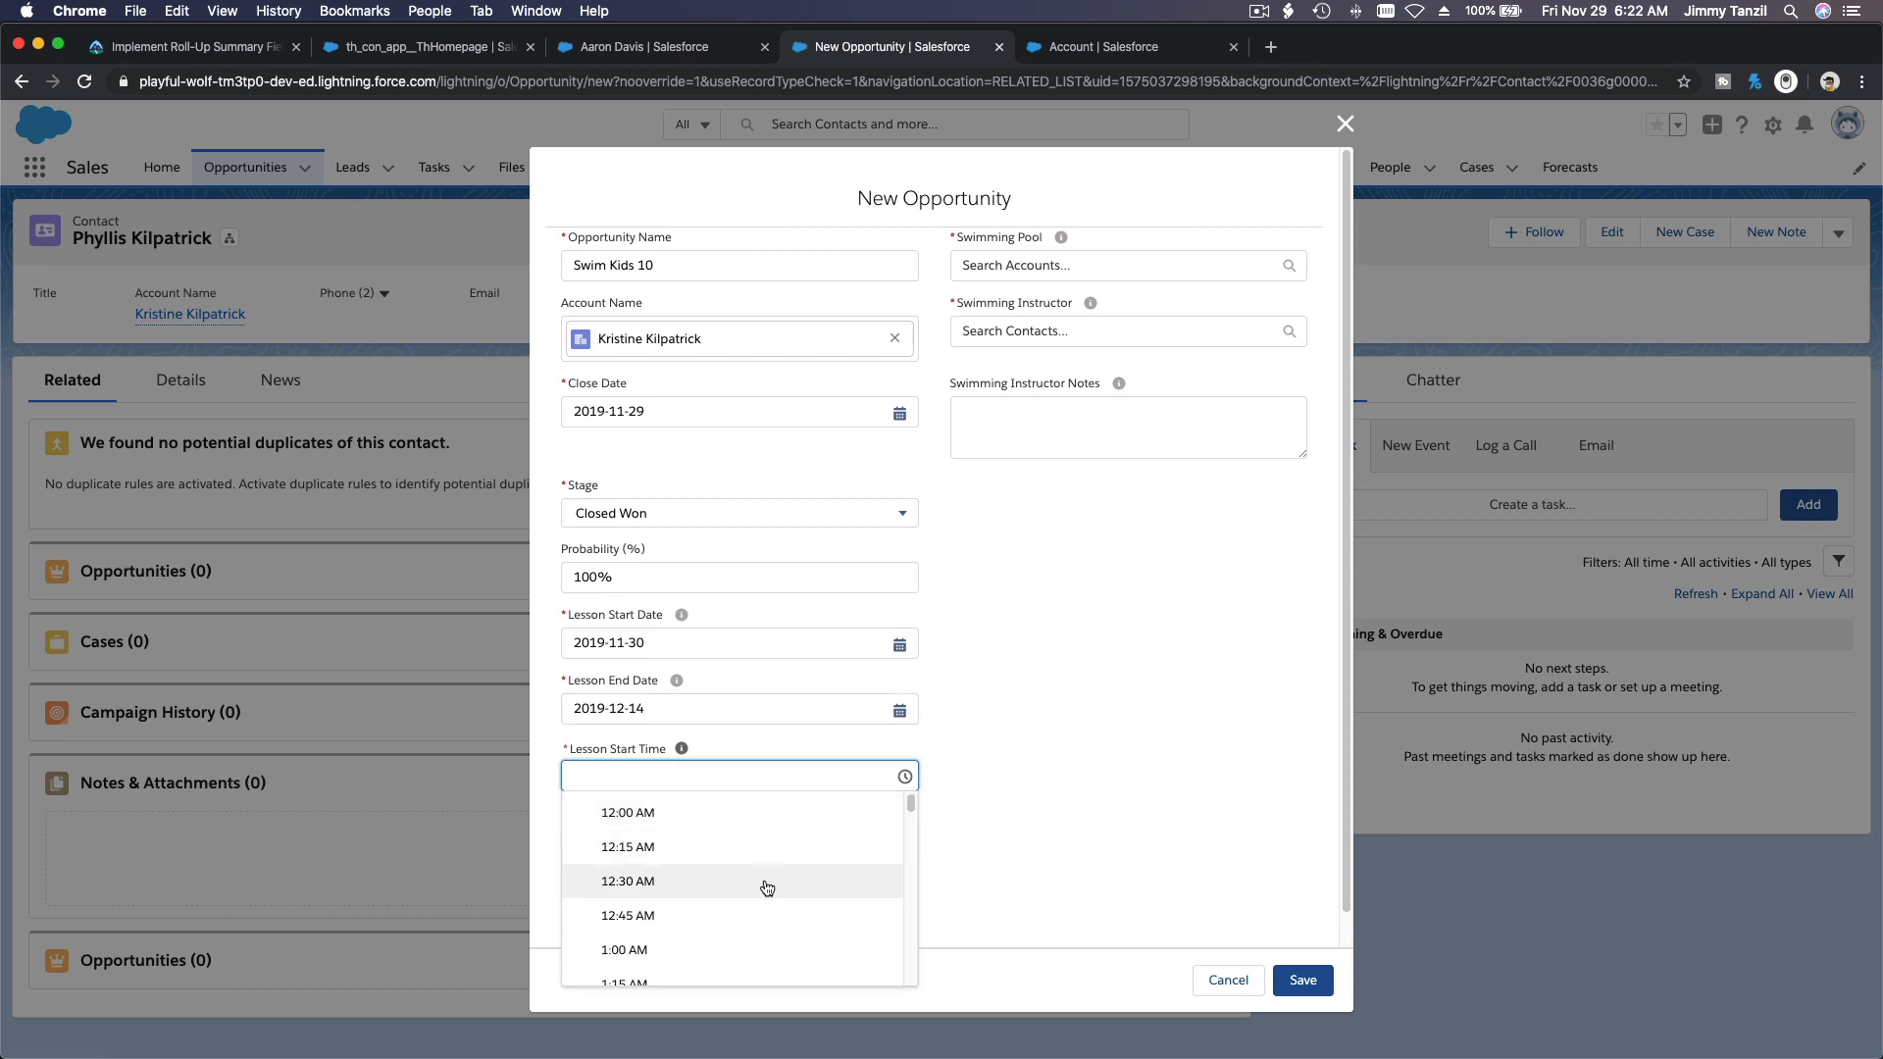
scroll(766, 872, down, 20)
scroll(767, 888, down, 8)
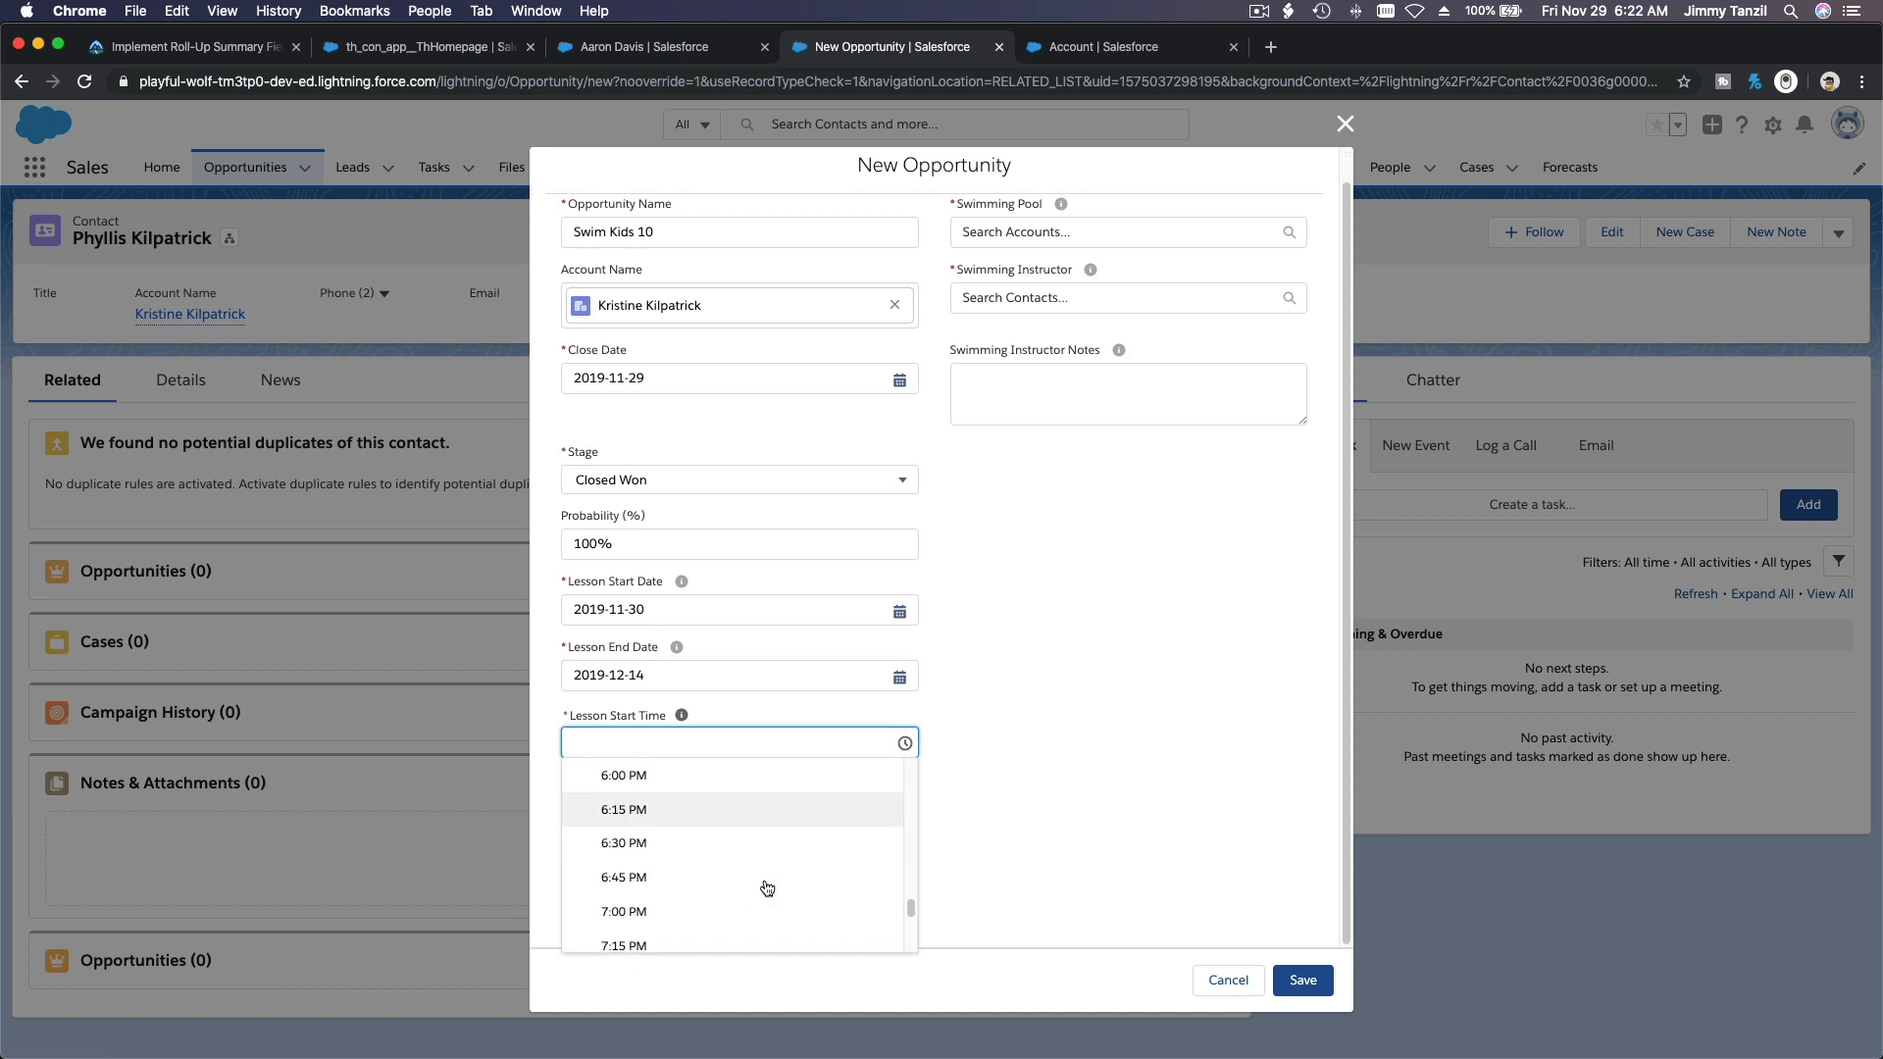
scroll(766, 887, down, 2)
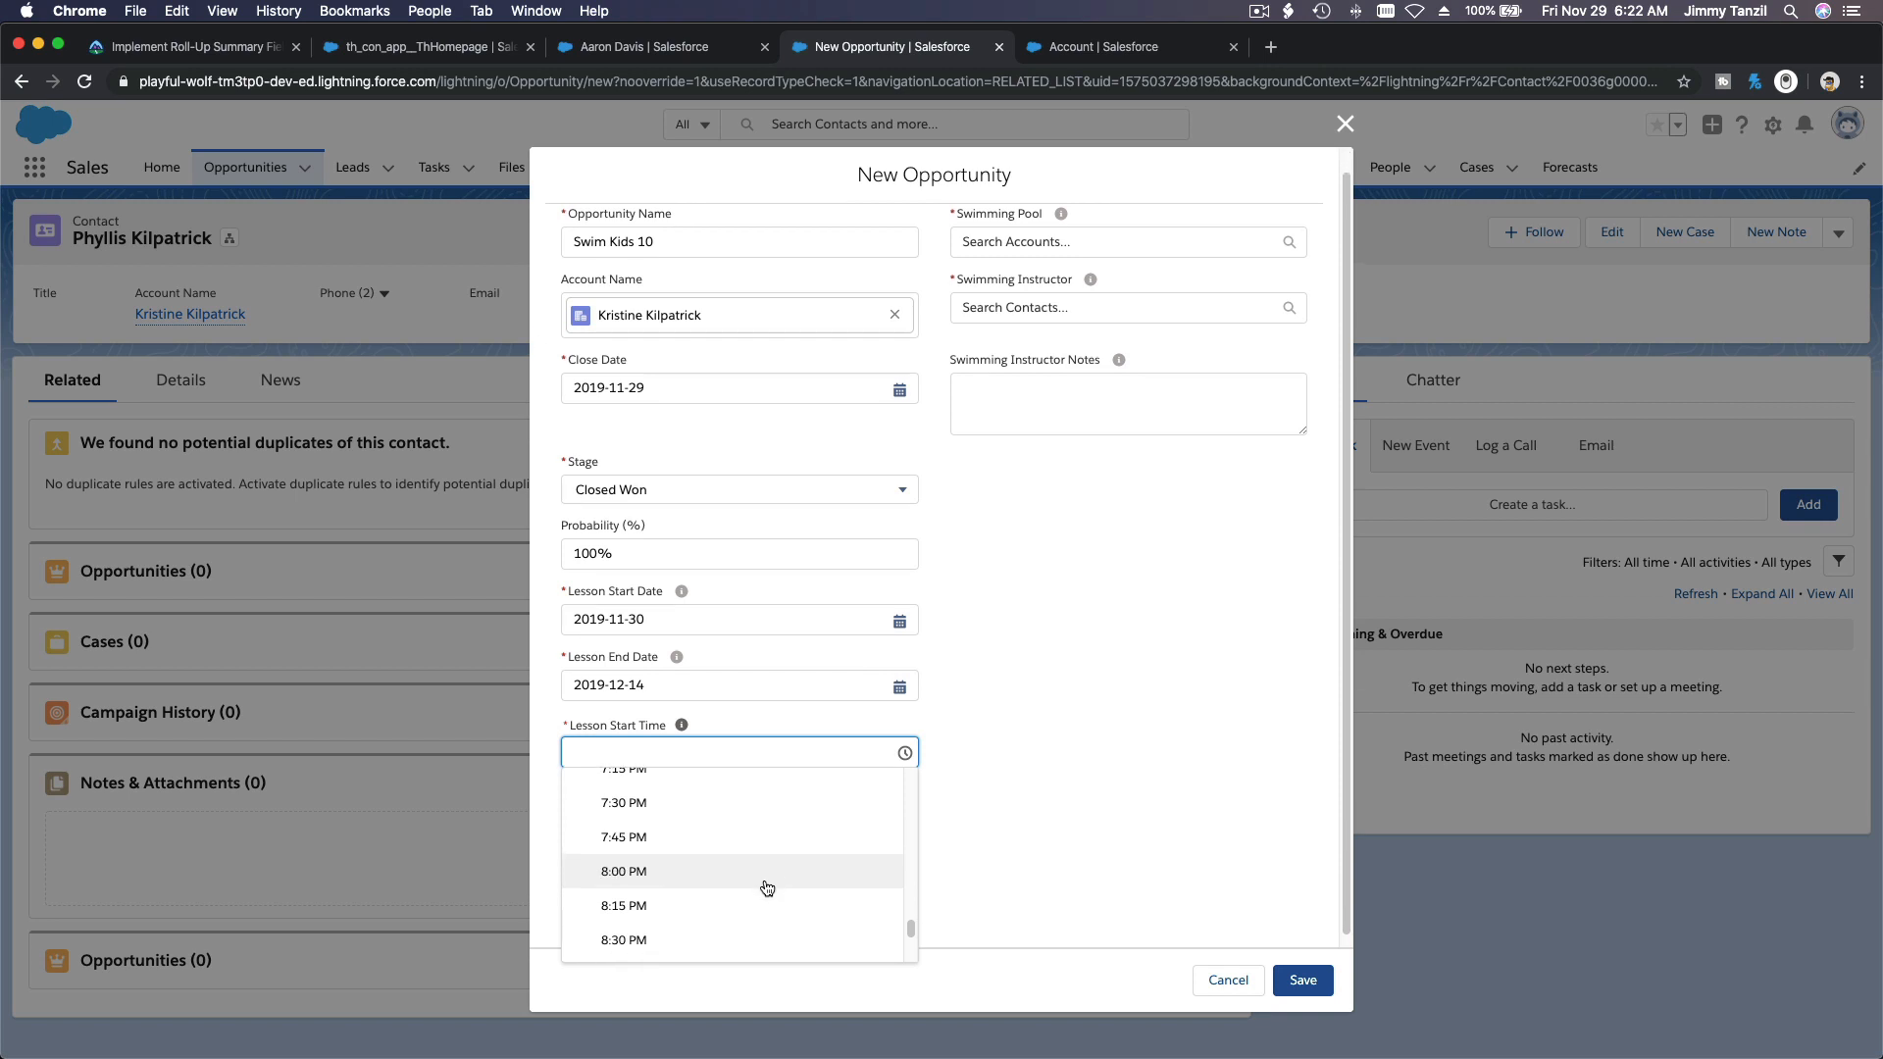
scroll(767, 887, up, 3)
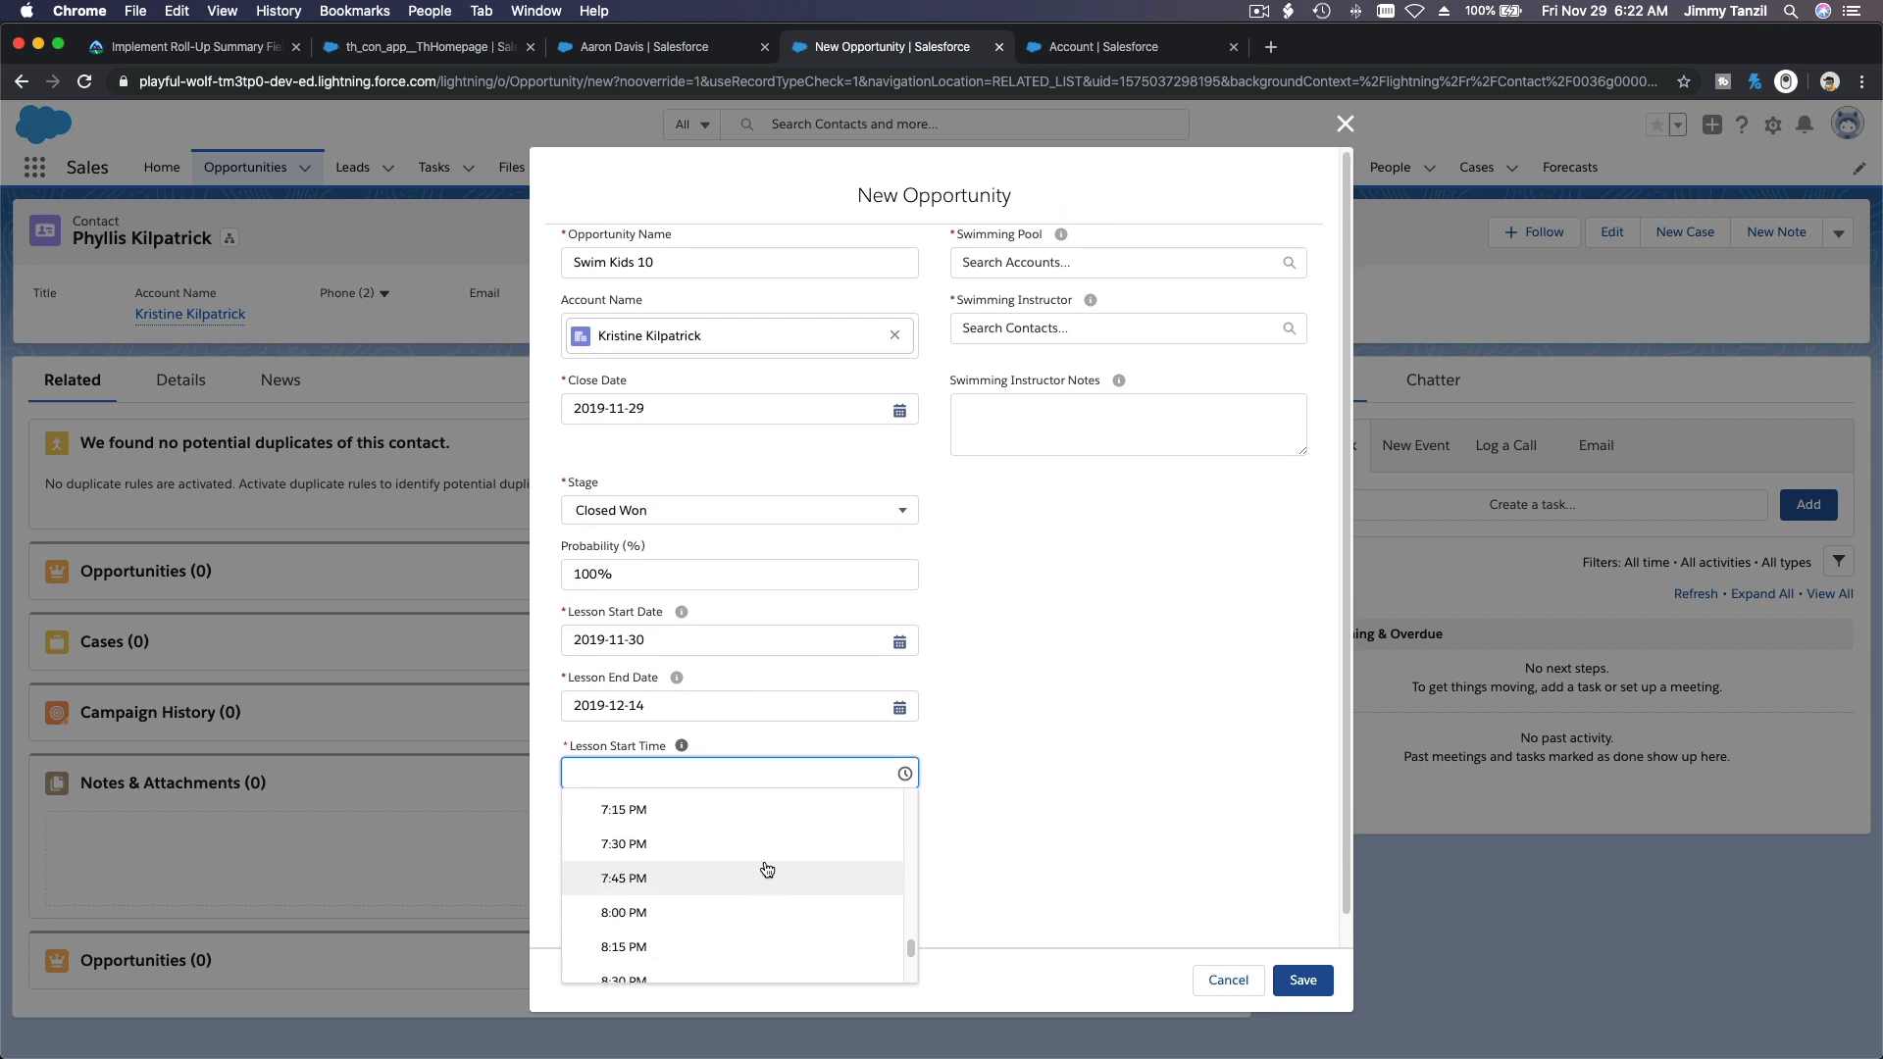
click(761, 831)
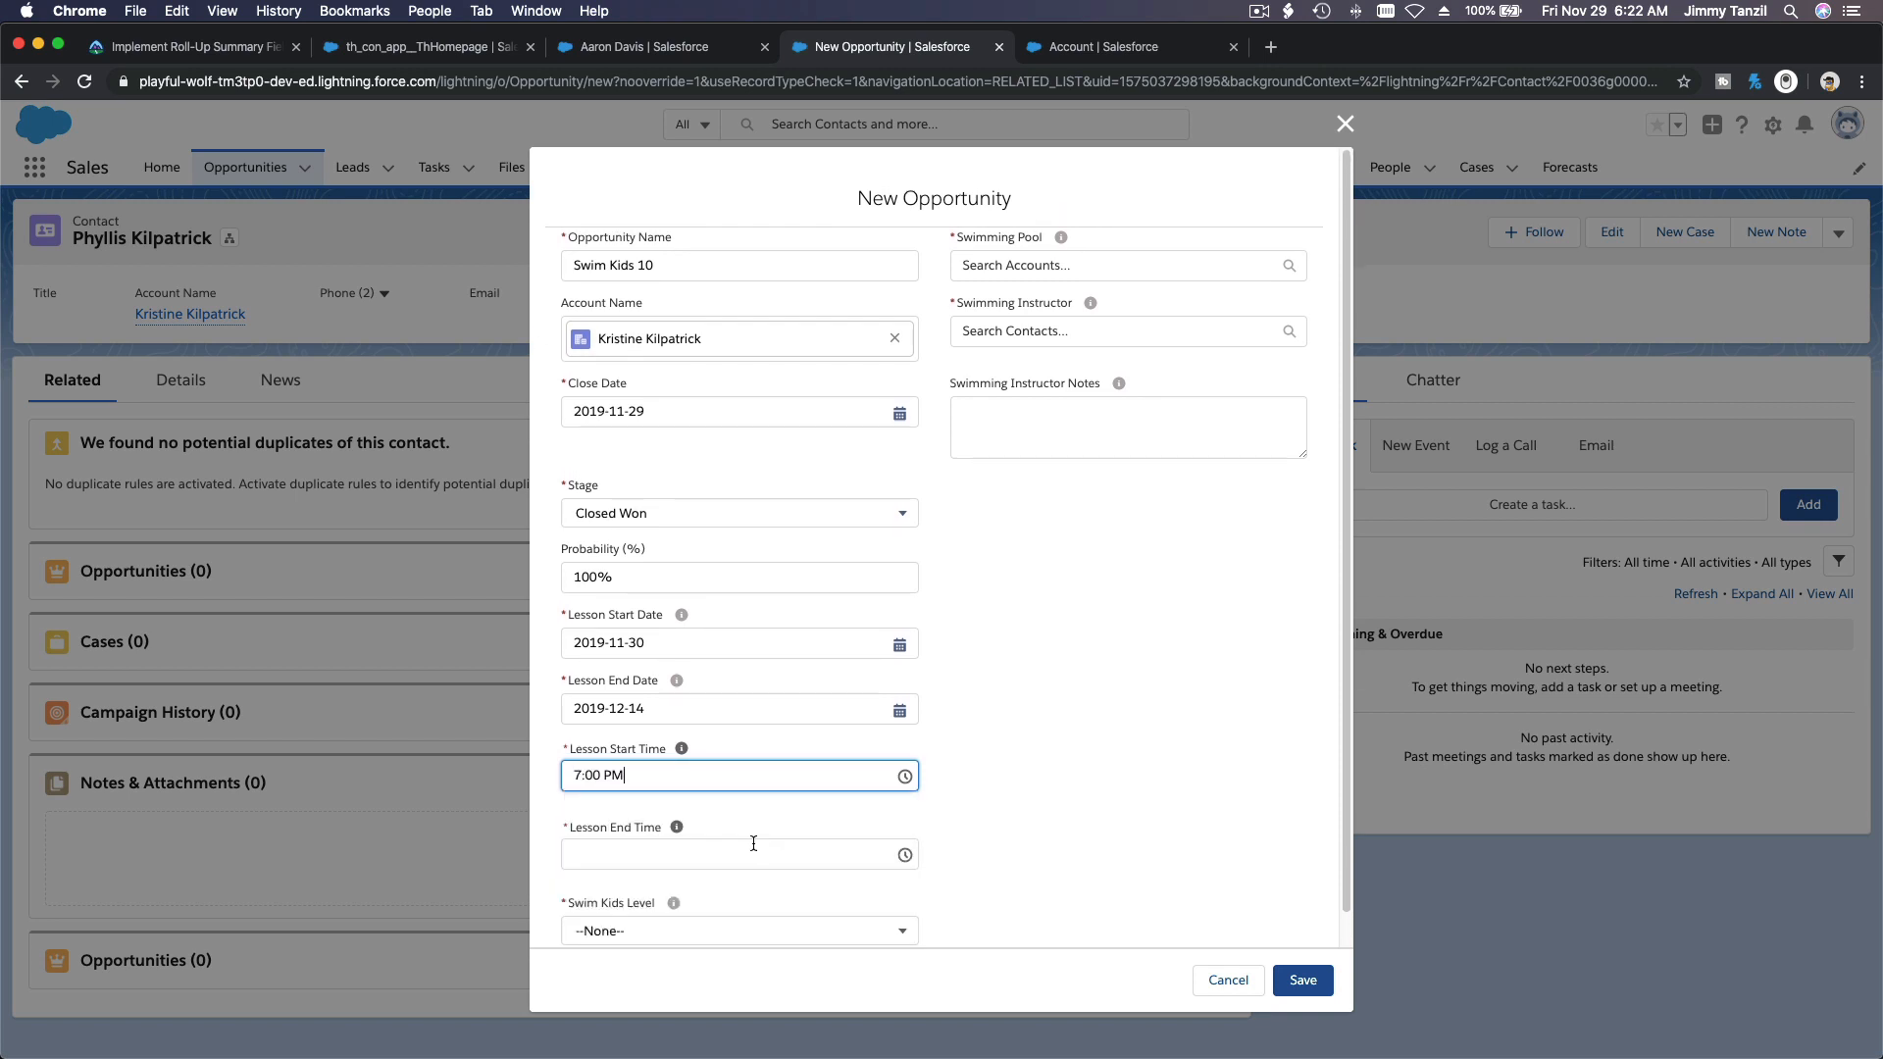
click(752, 851)
scroll(748, 784, down, 12)
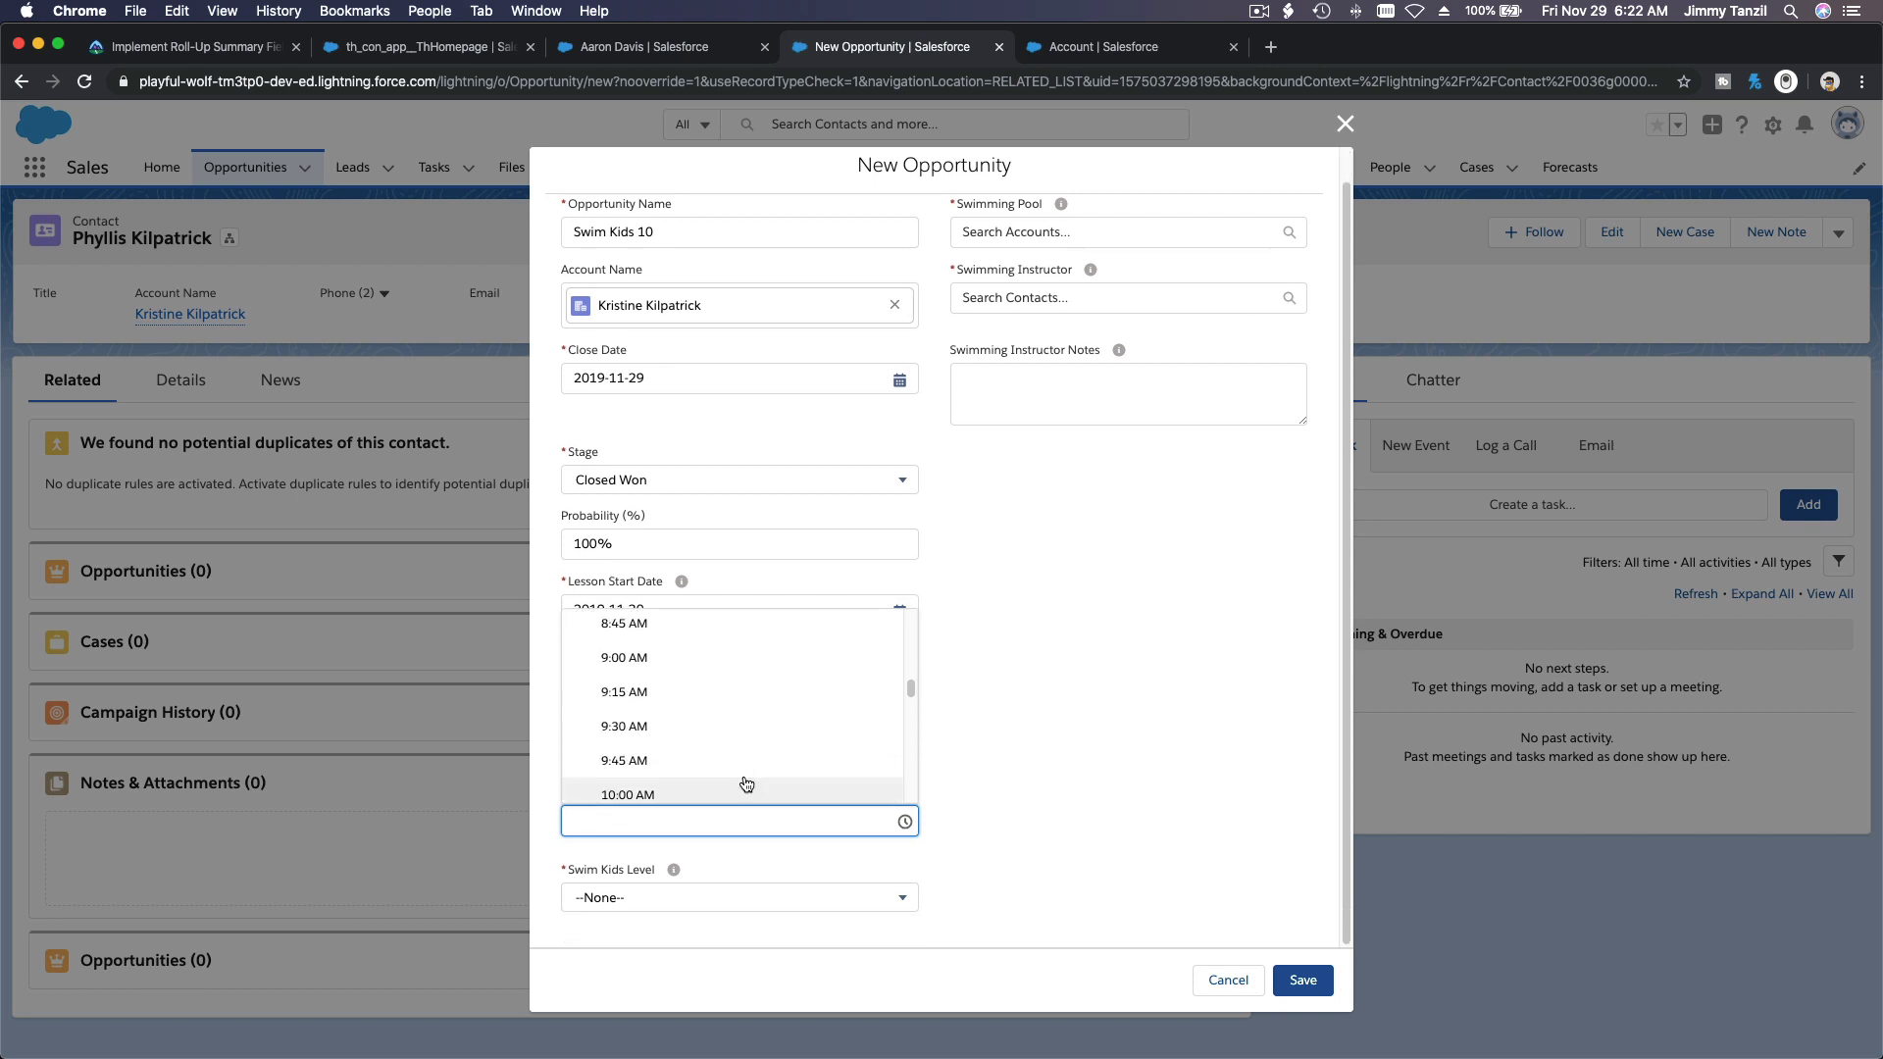
scroll(747, 784, down, 14)
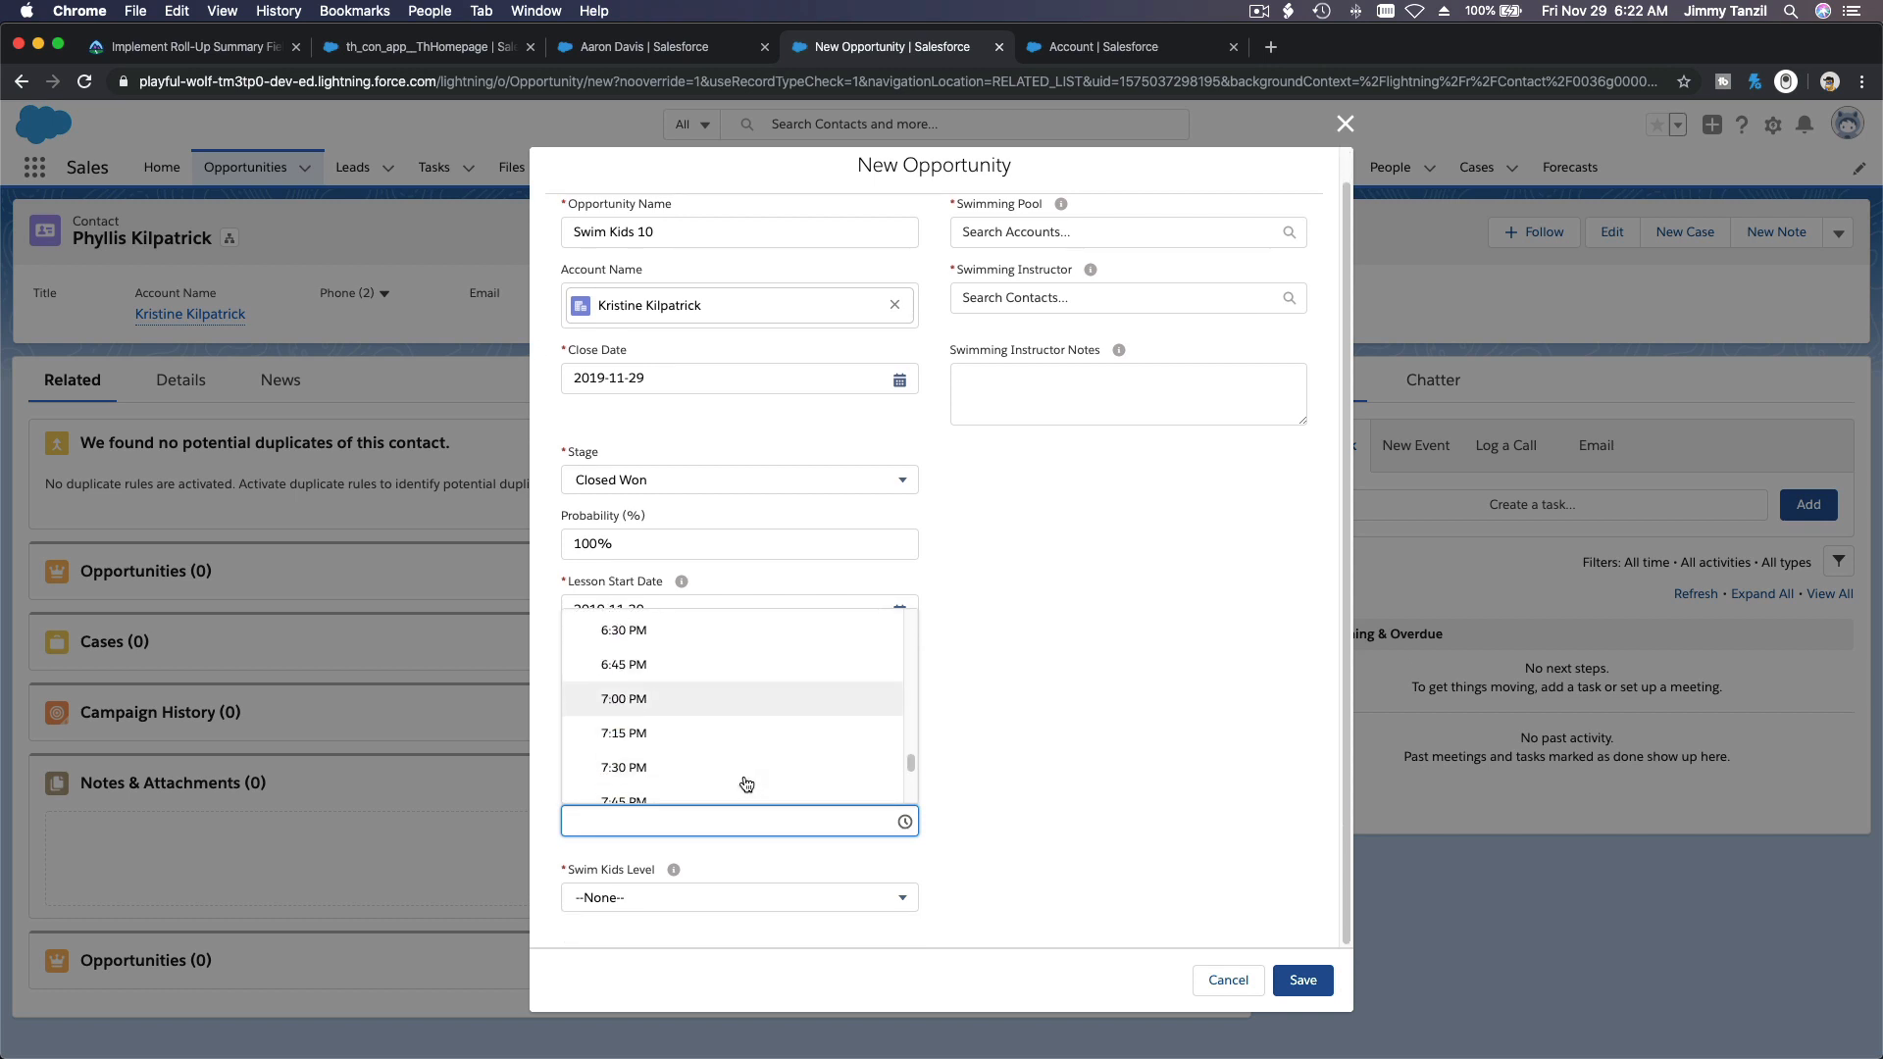
click(740, 753)
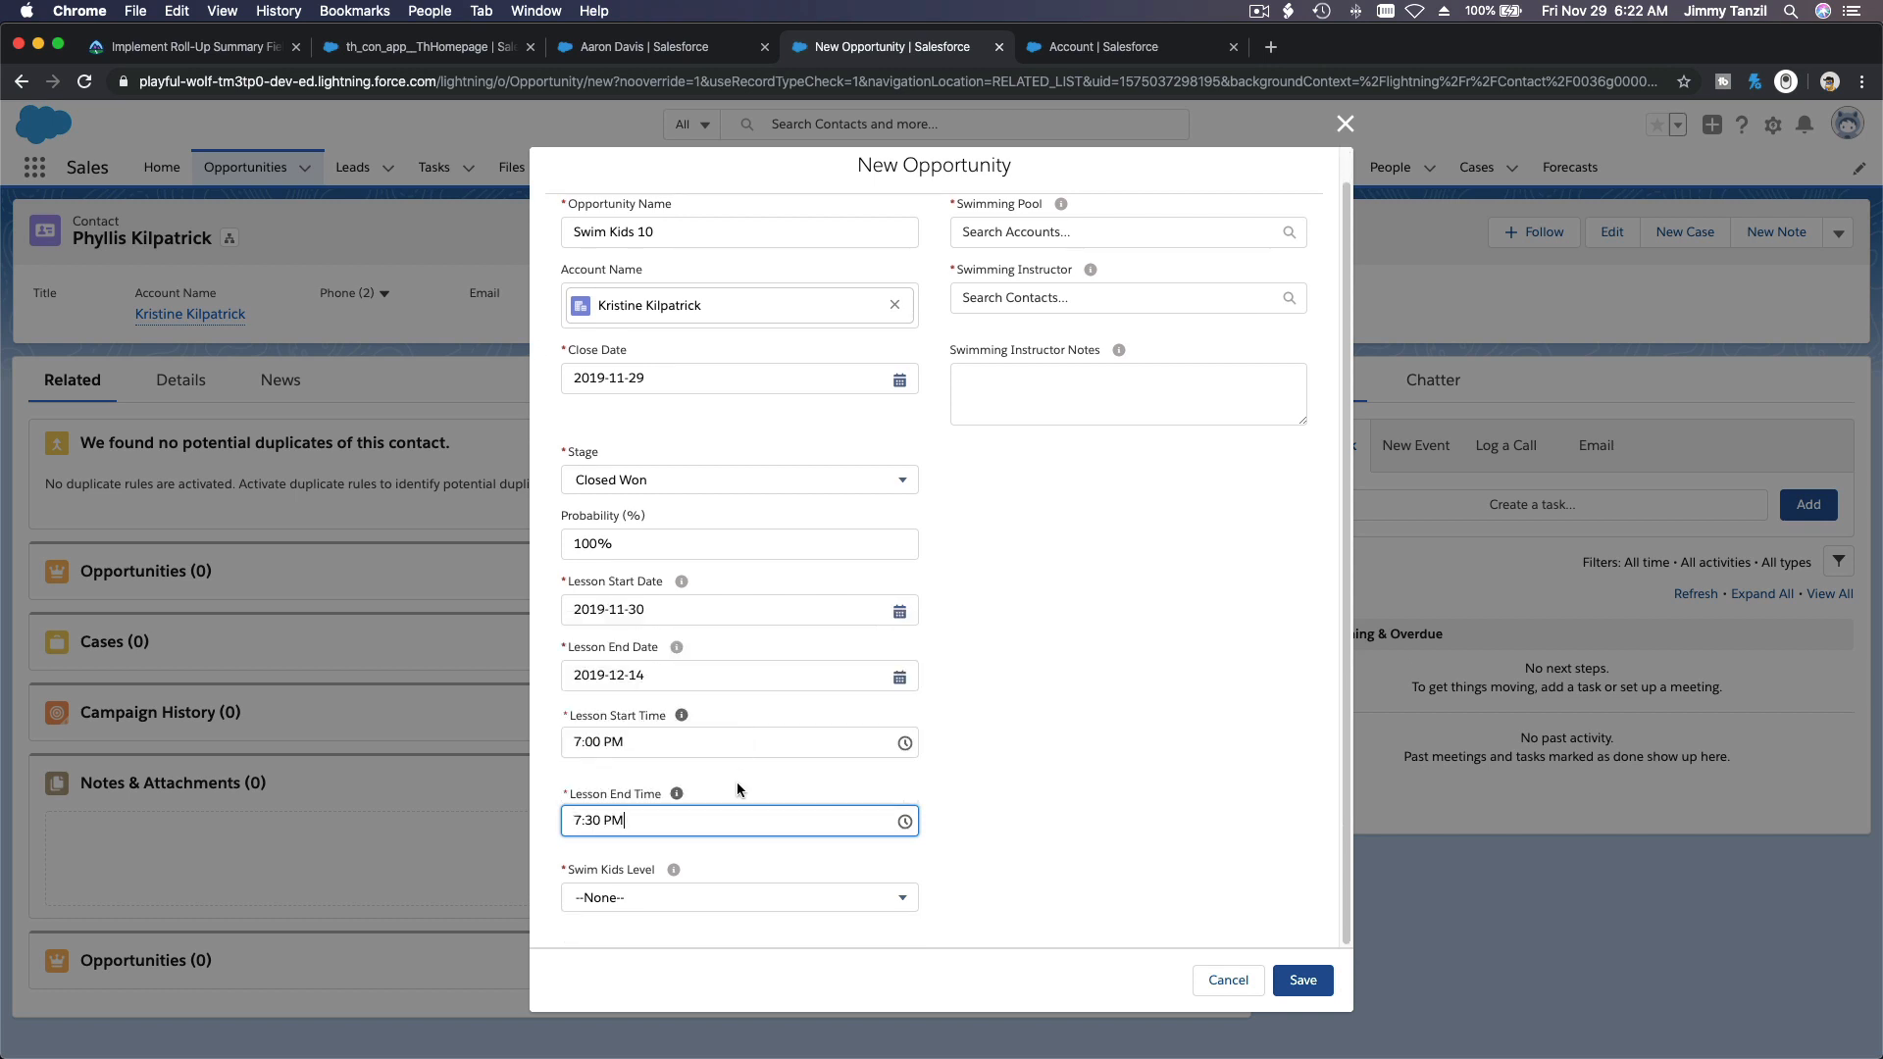
Step: Set the new opportunity's Swim Kids level to 10
click(739, 899)
scroll(725, 822, down, 3)
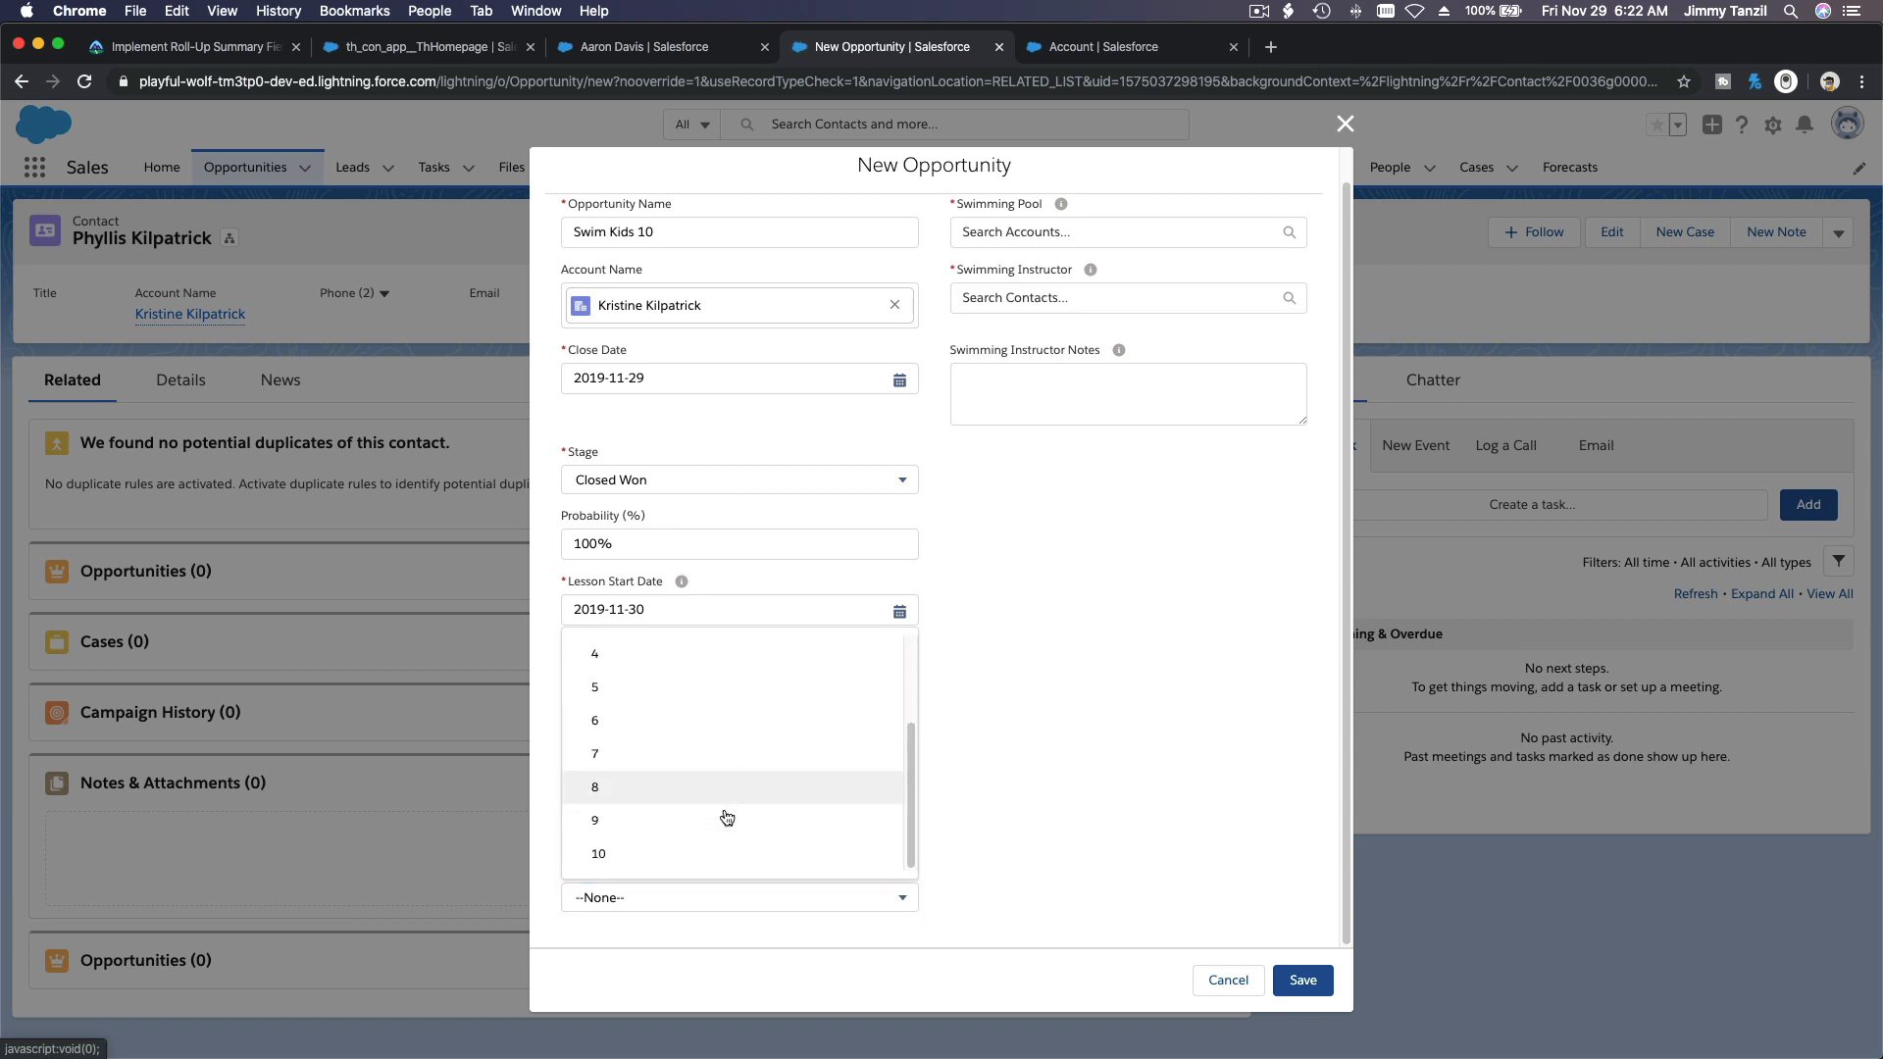
click(723, 852)
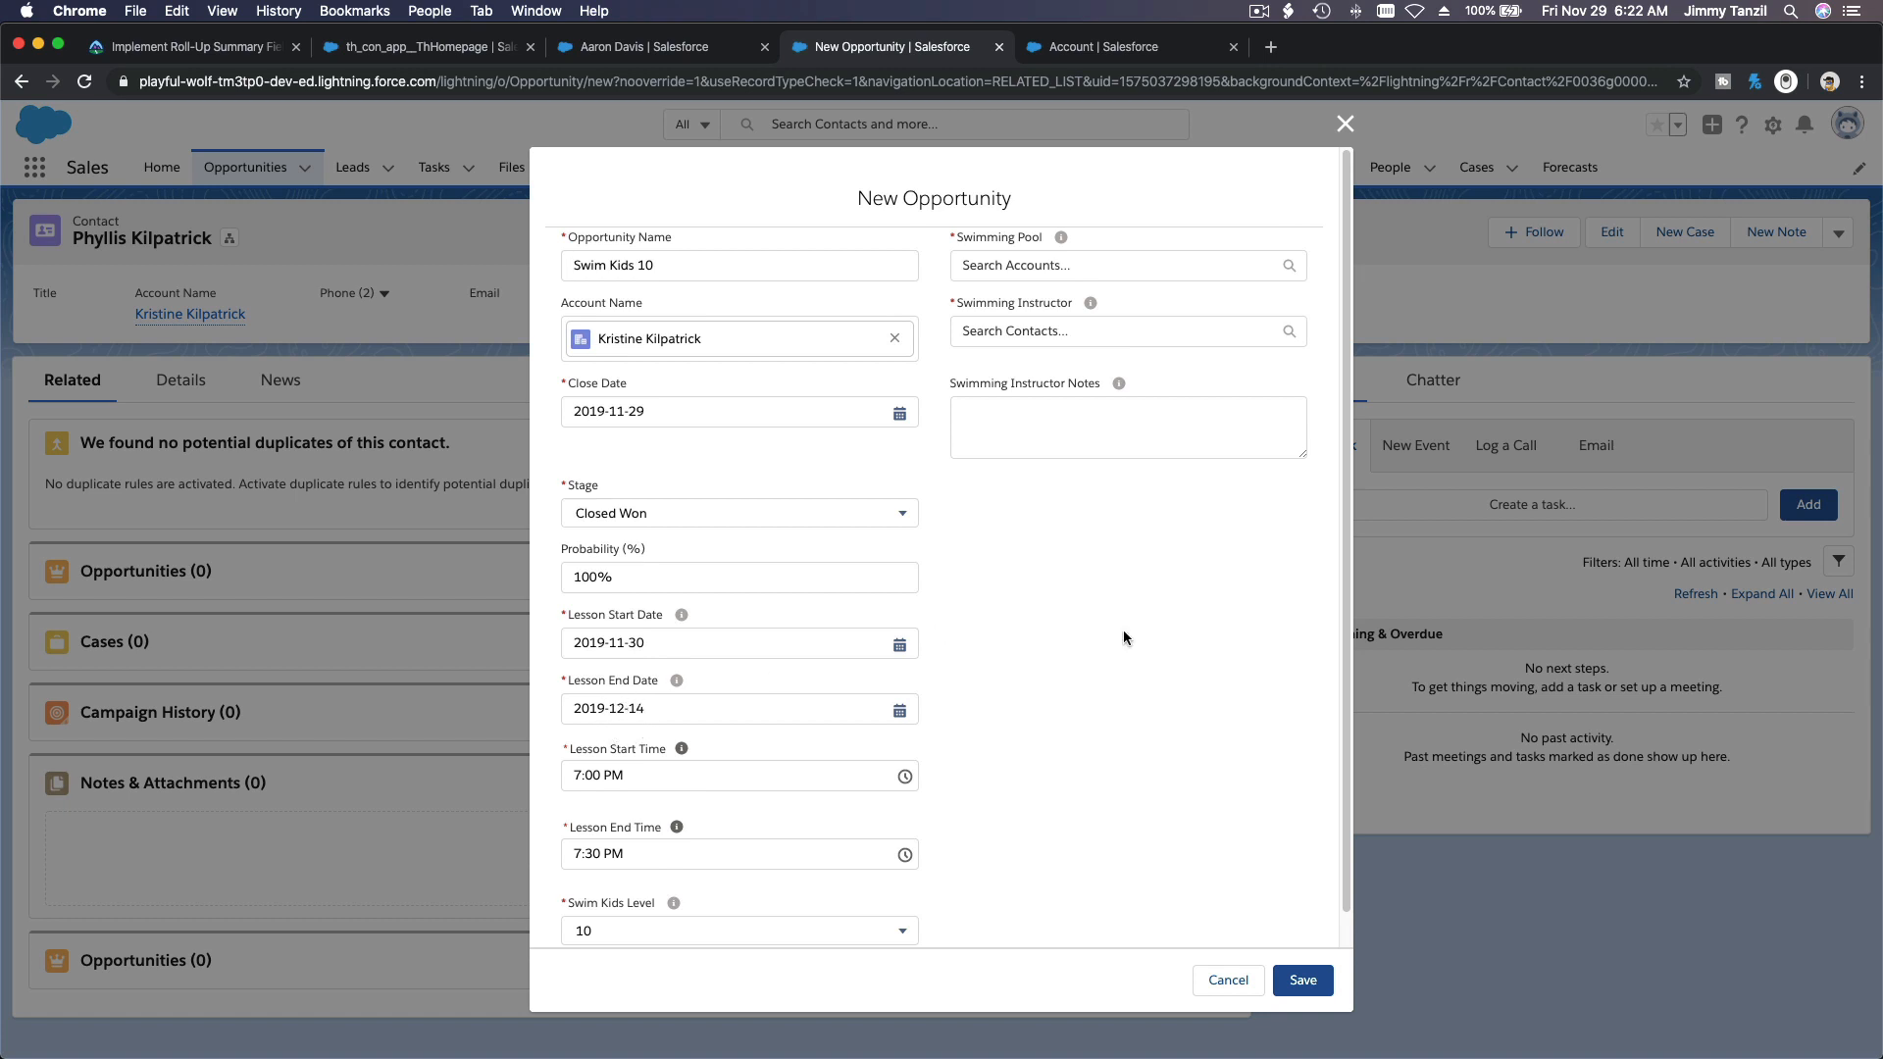
Step: Assign Coaldale Swimming Pool and the suggested swimming instructor to the opportunity, and save it
click(1101, 267)
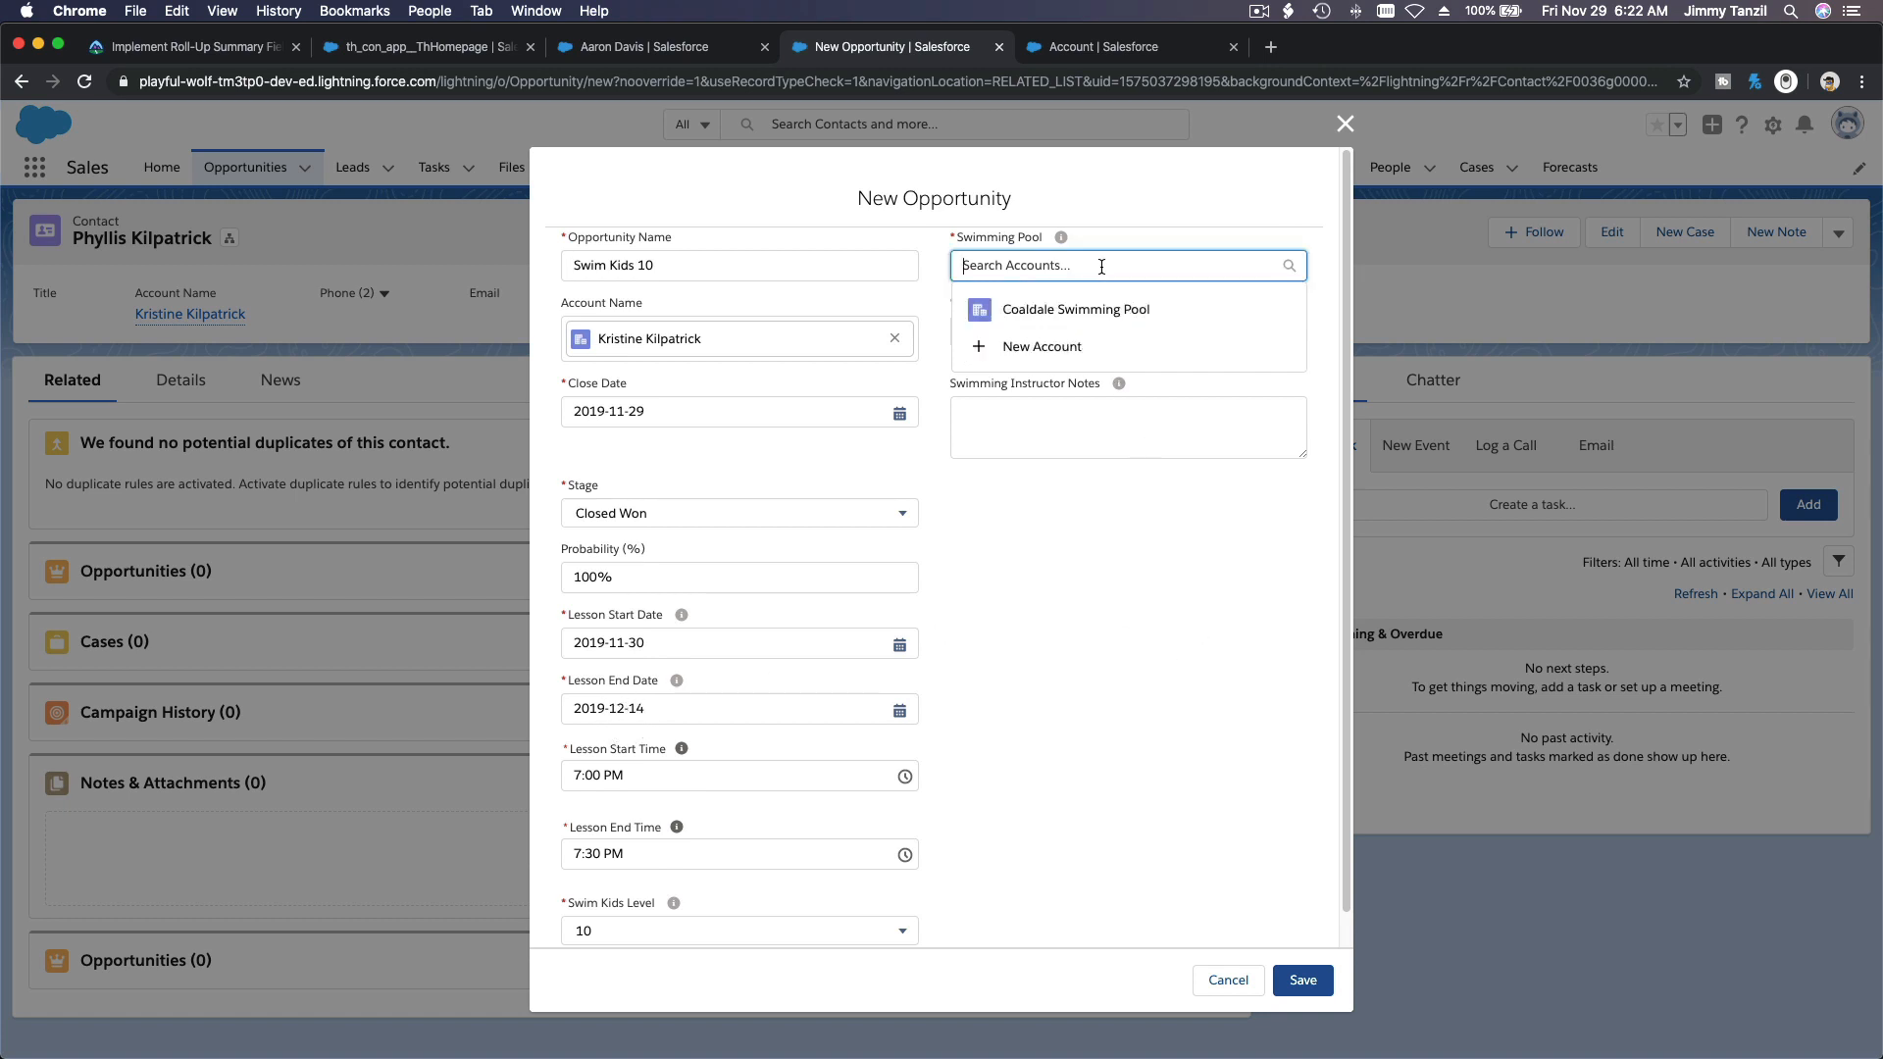
click(1094, 306)
click(1093, 345)
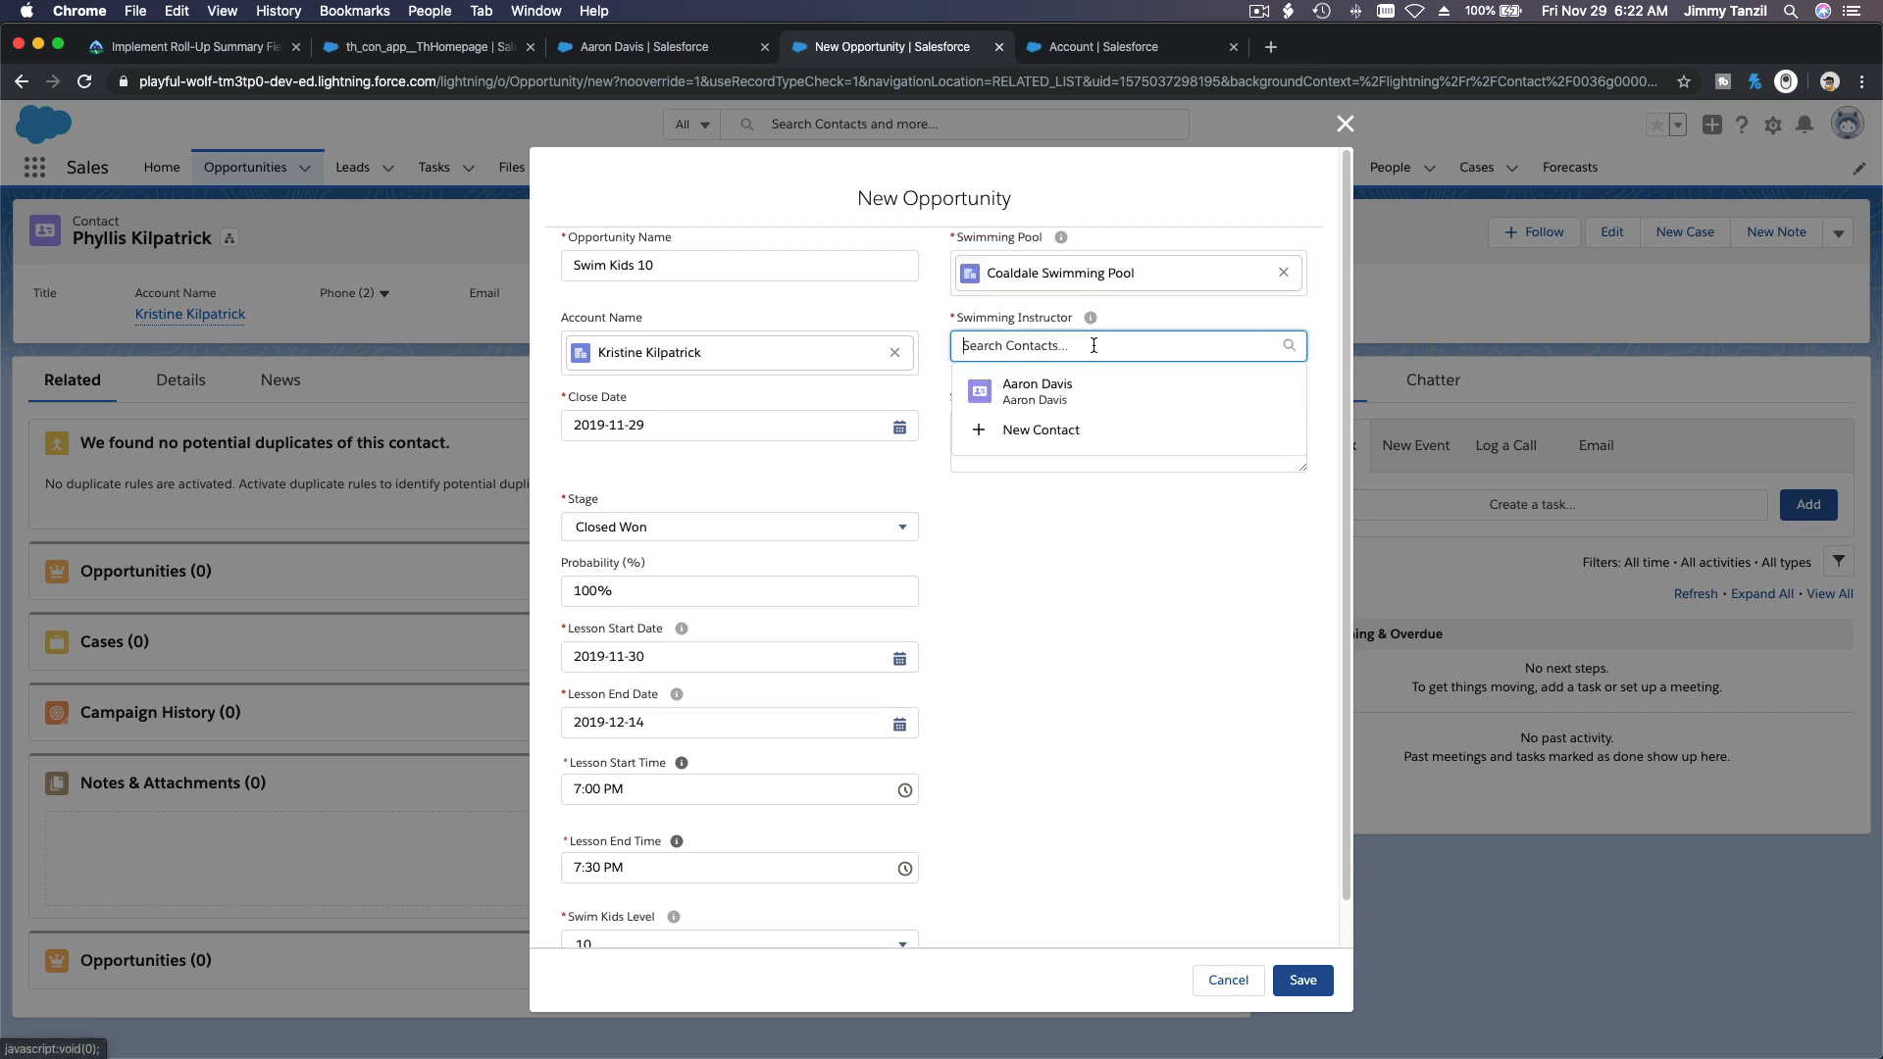
click(1092, 369)
click(1104, 539)
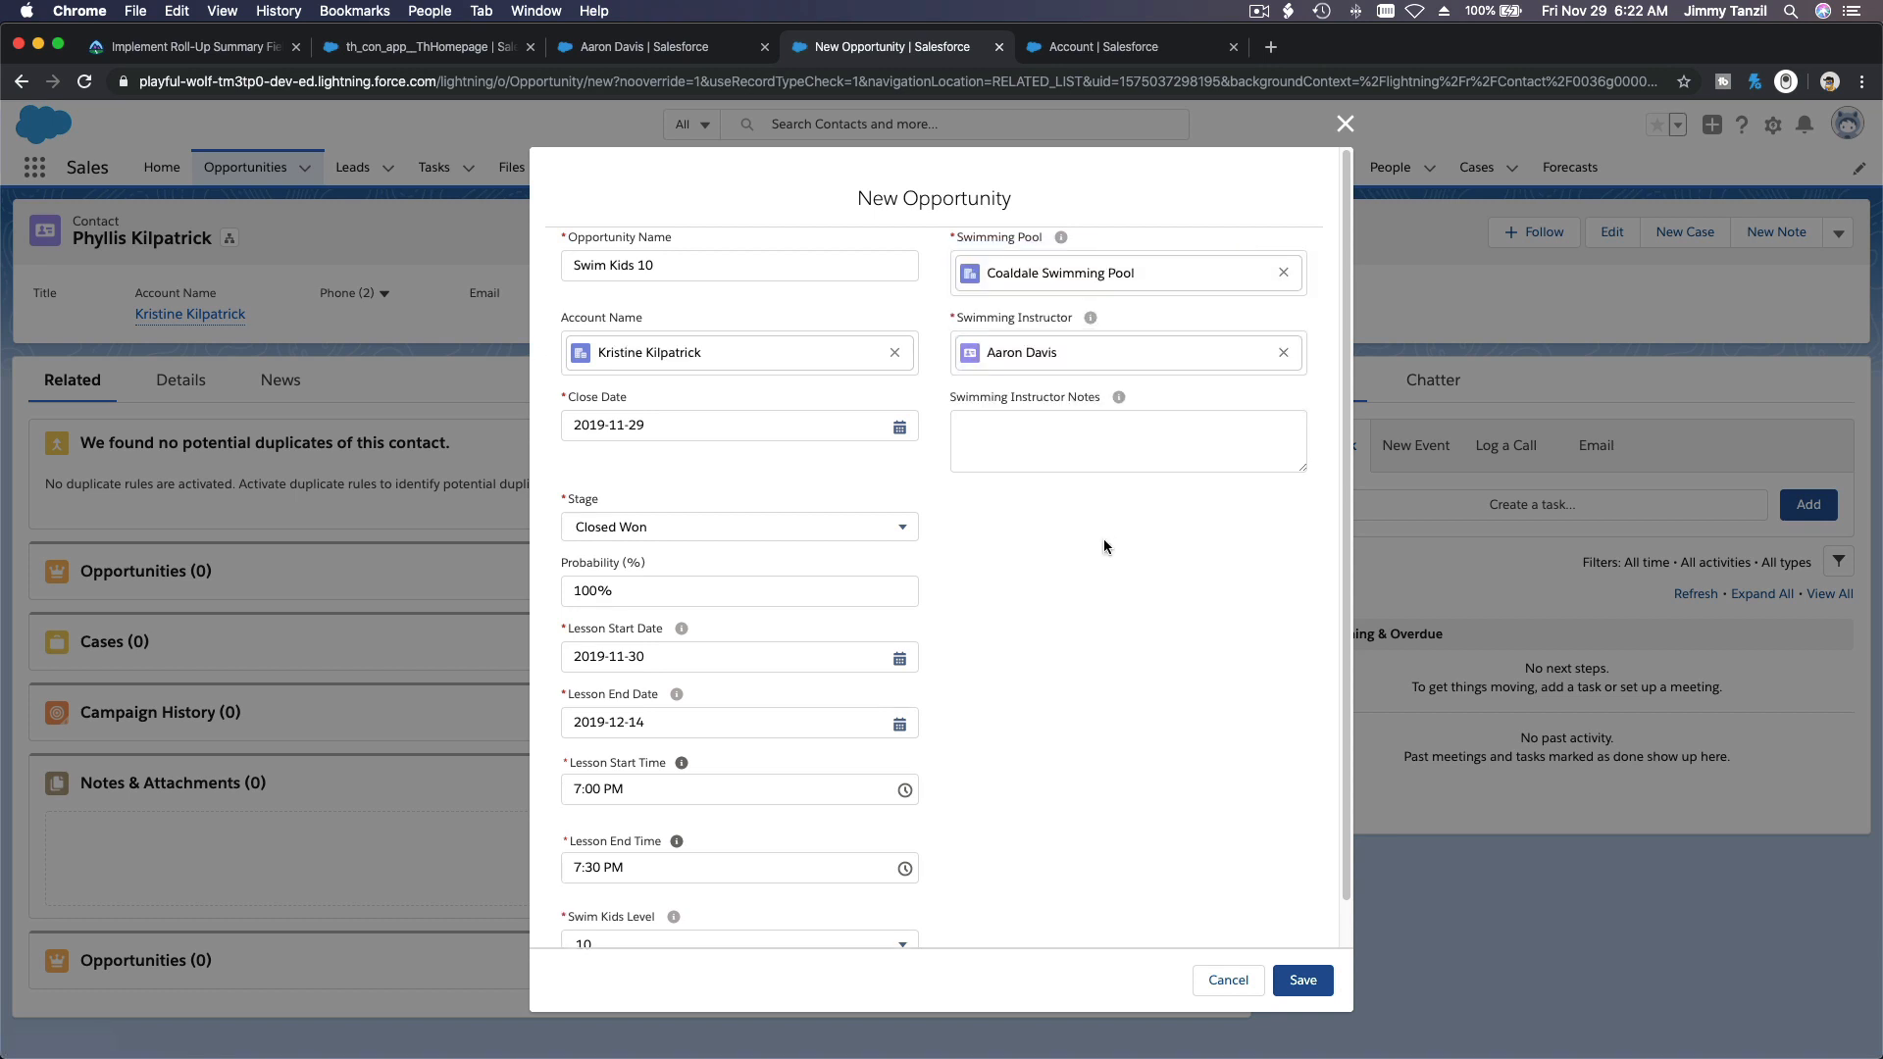
click(1302, 980)
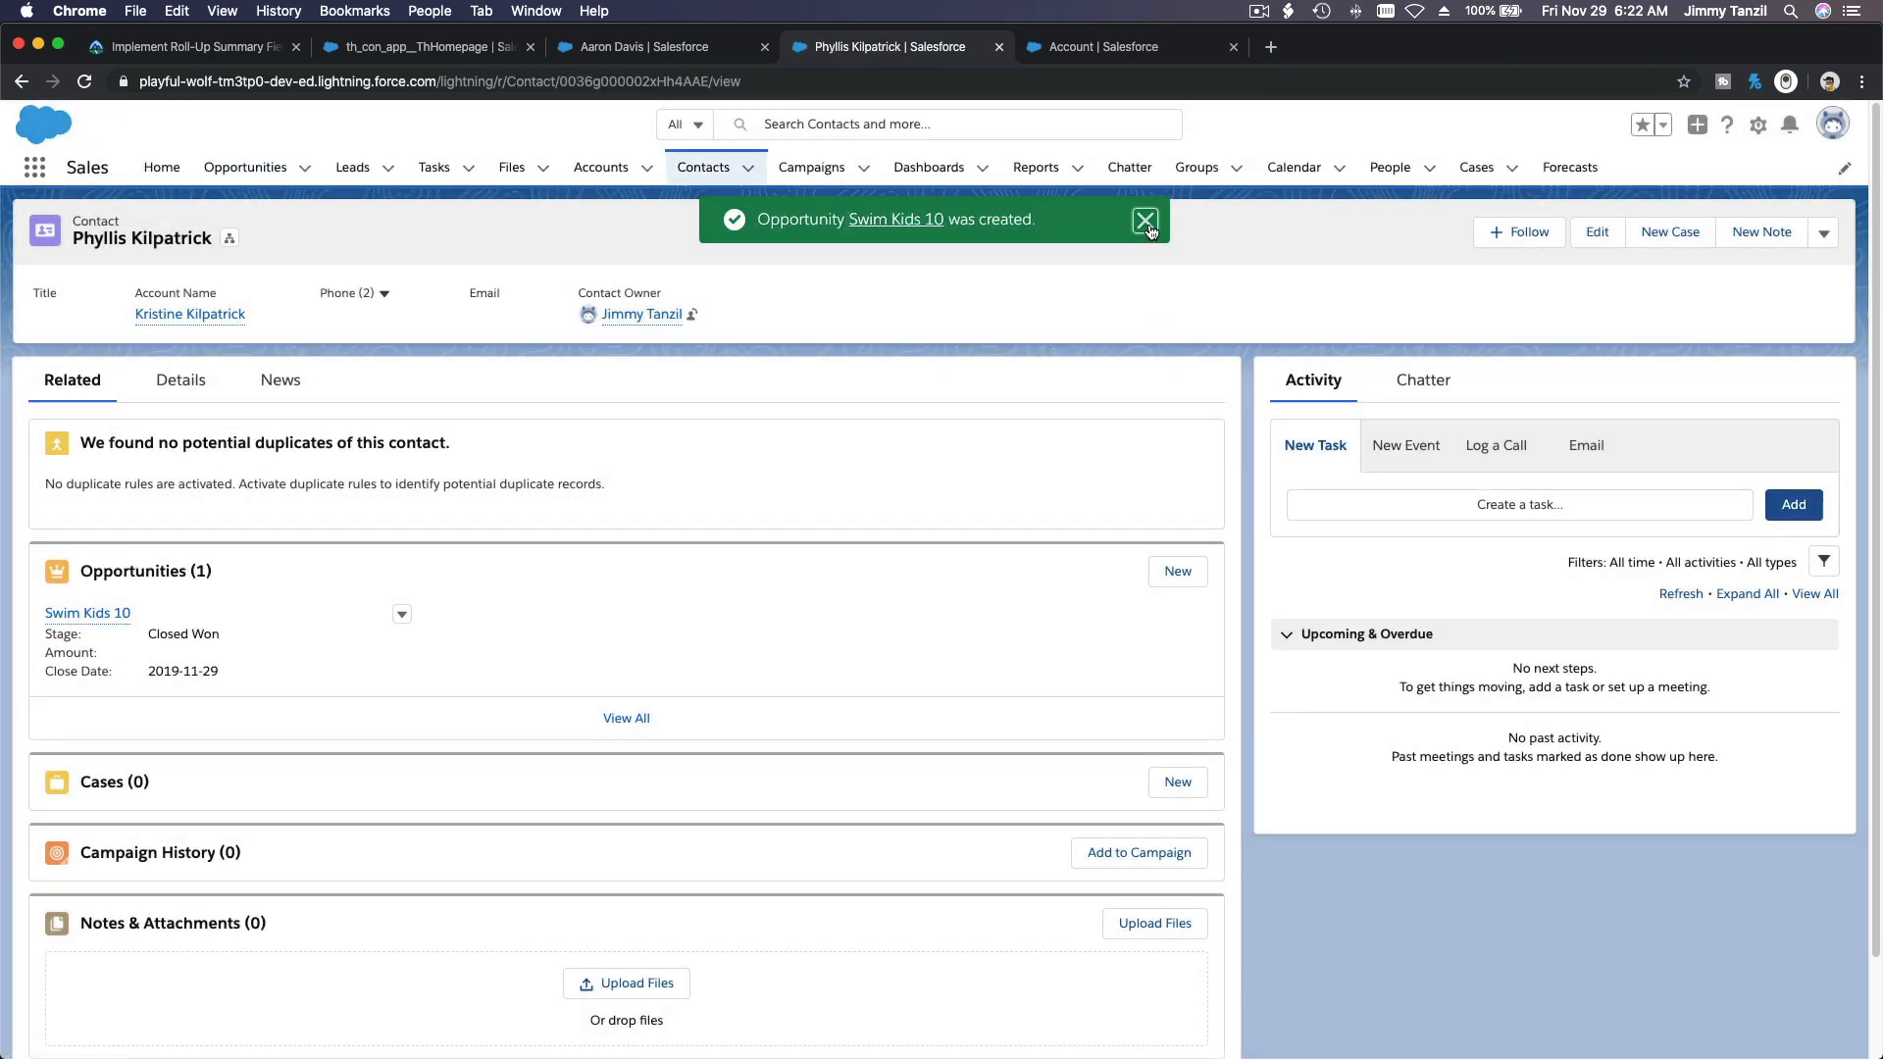
click(1144, 222)
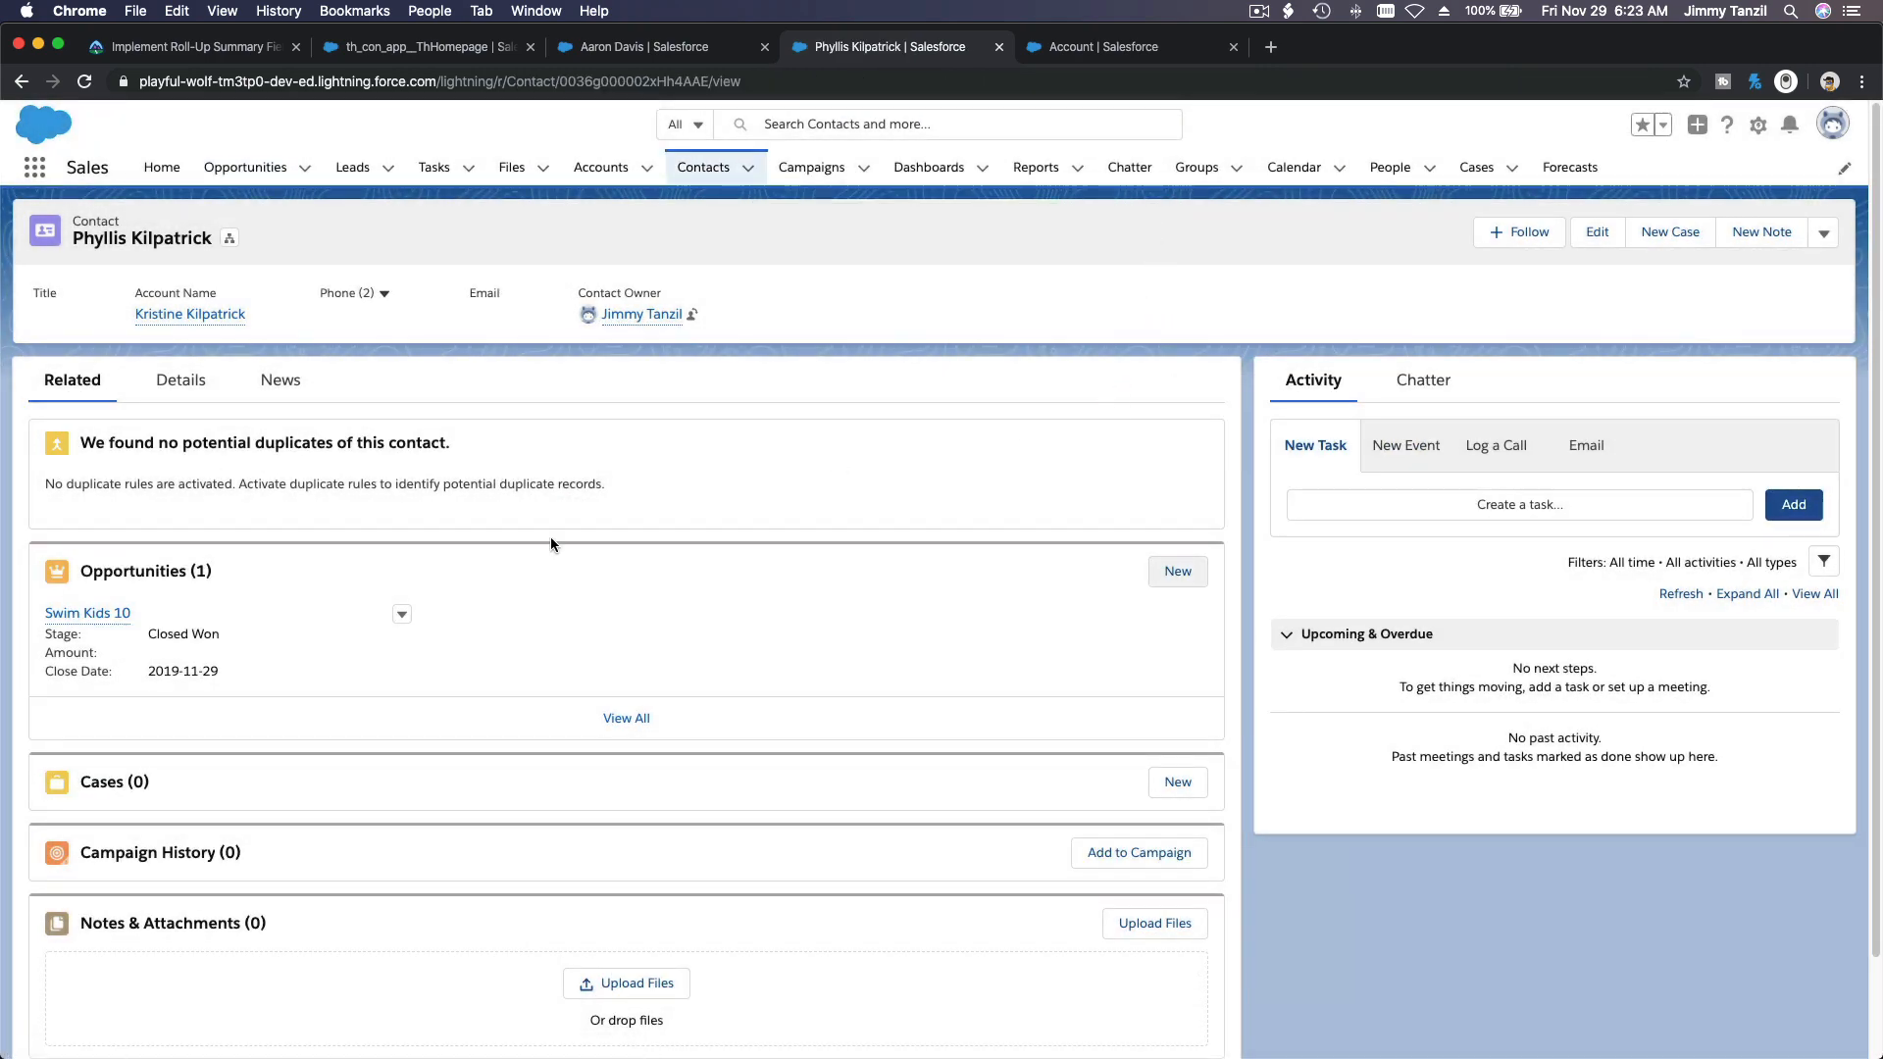
Step: Reload the instructor's account record and check the upcoming-lesson roll-up fields in its details
click(664, 56)
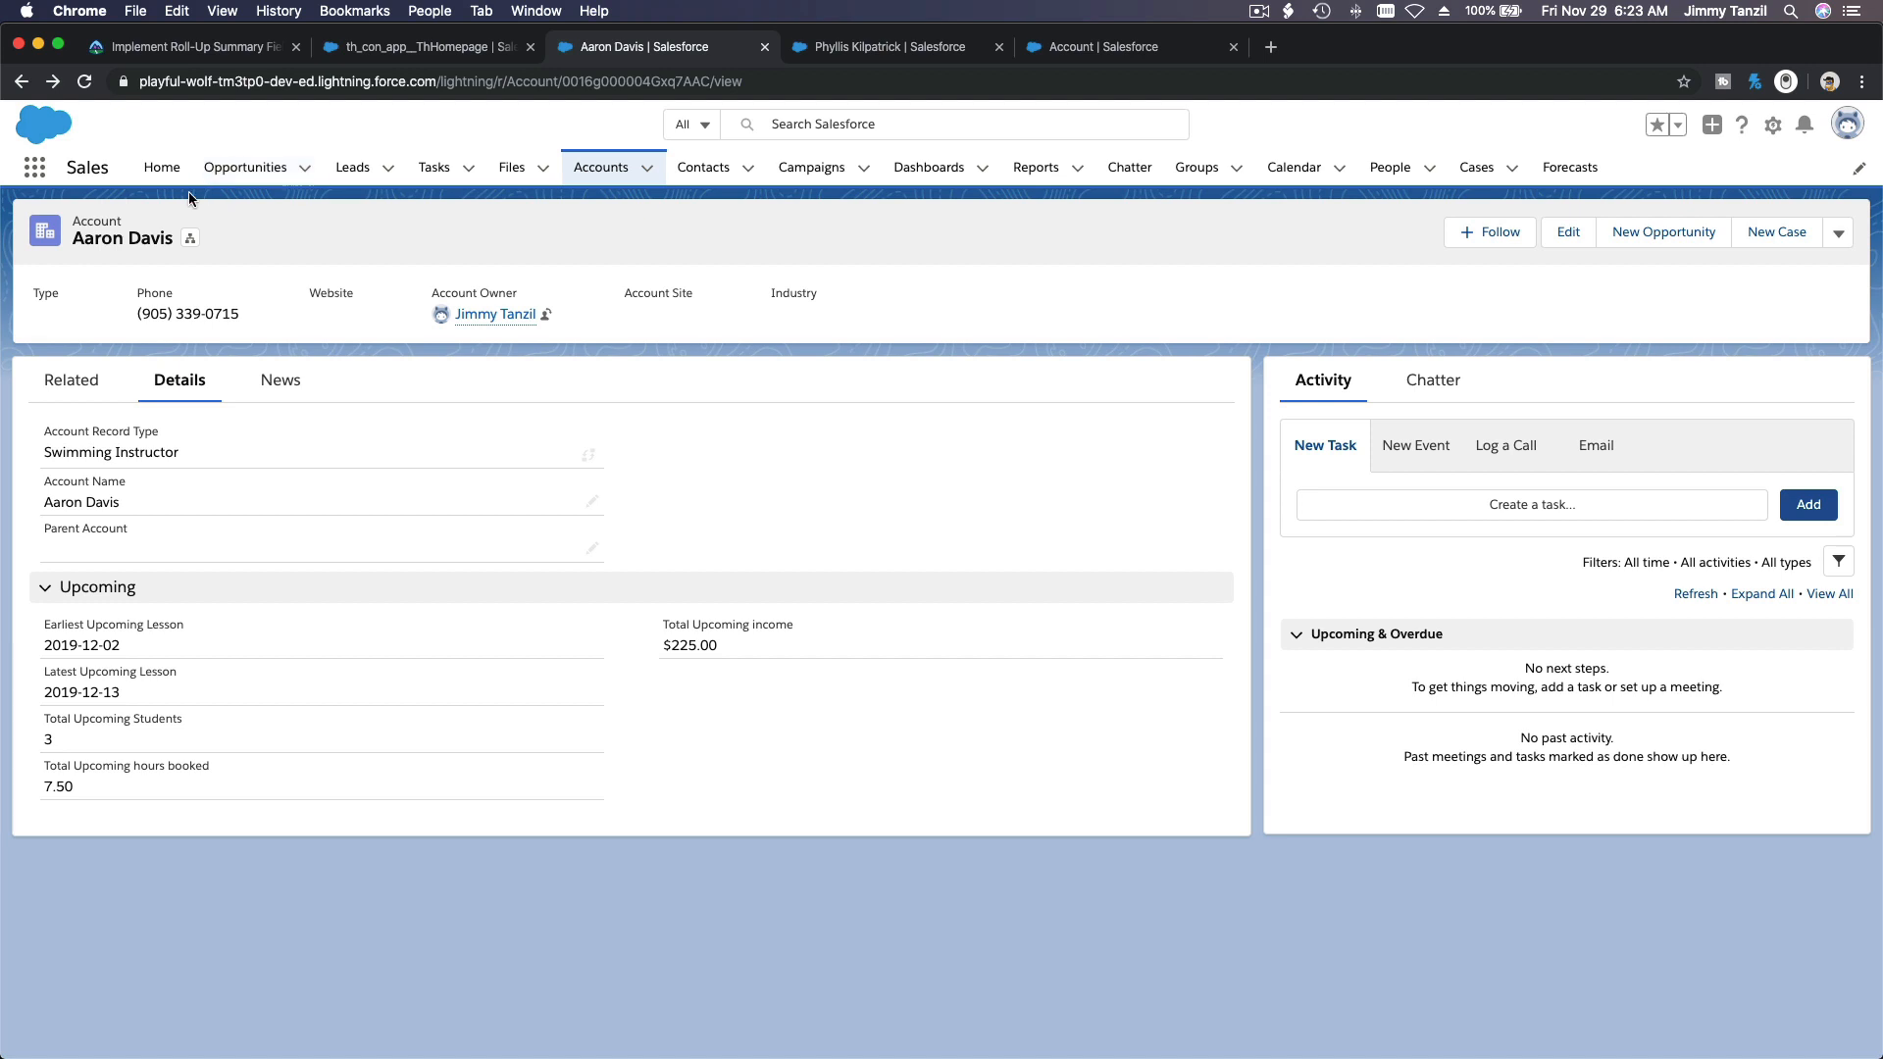
click(86, 83)
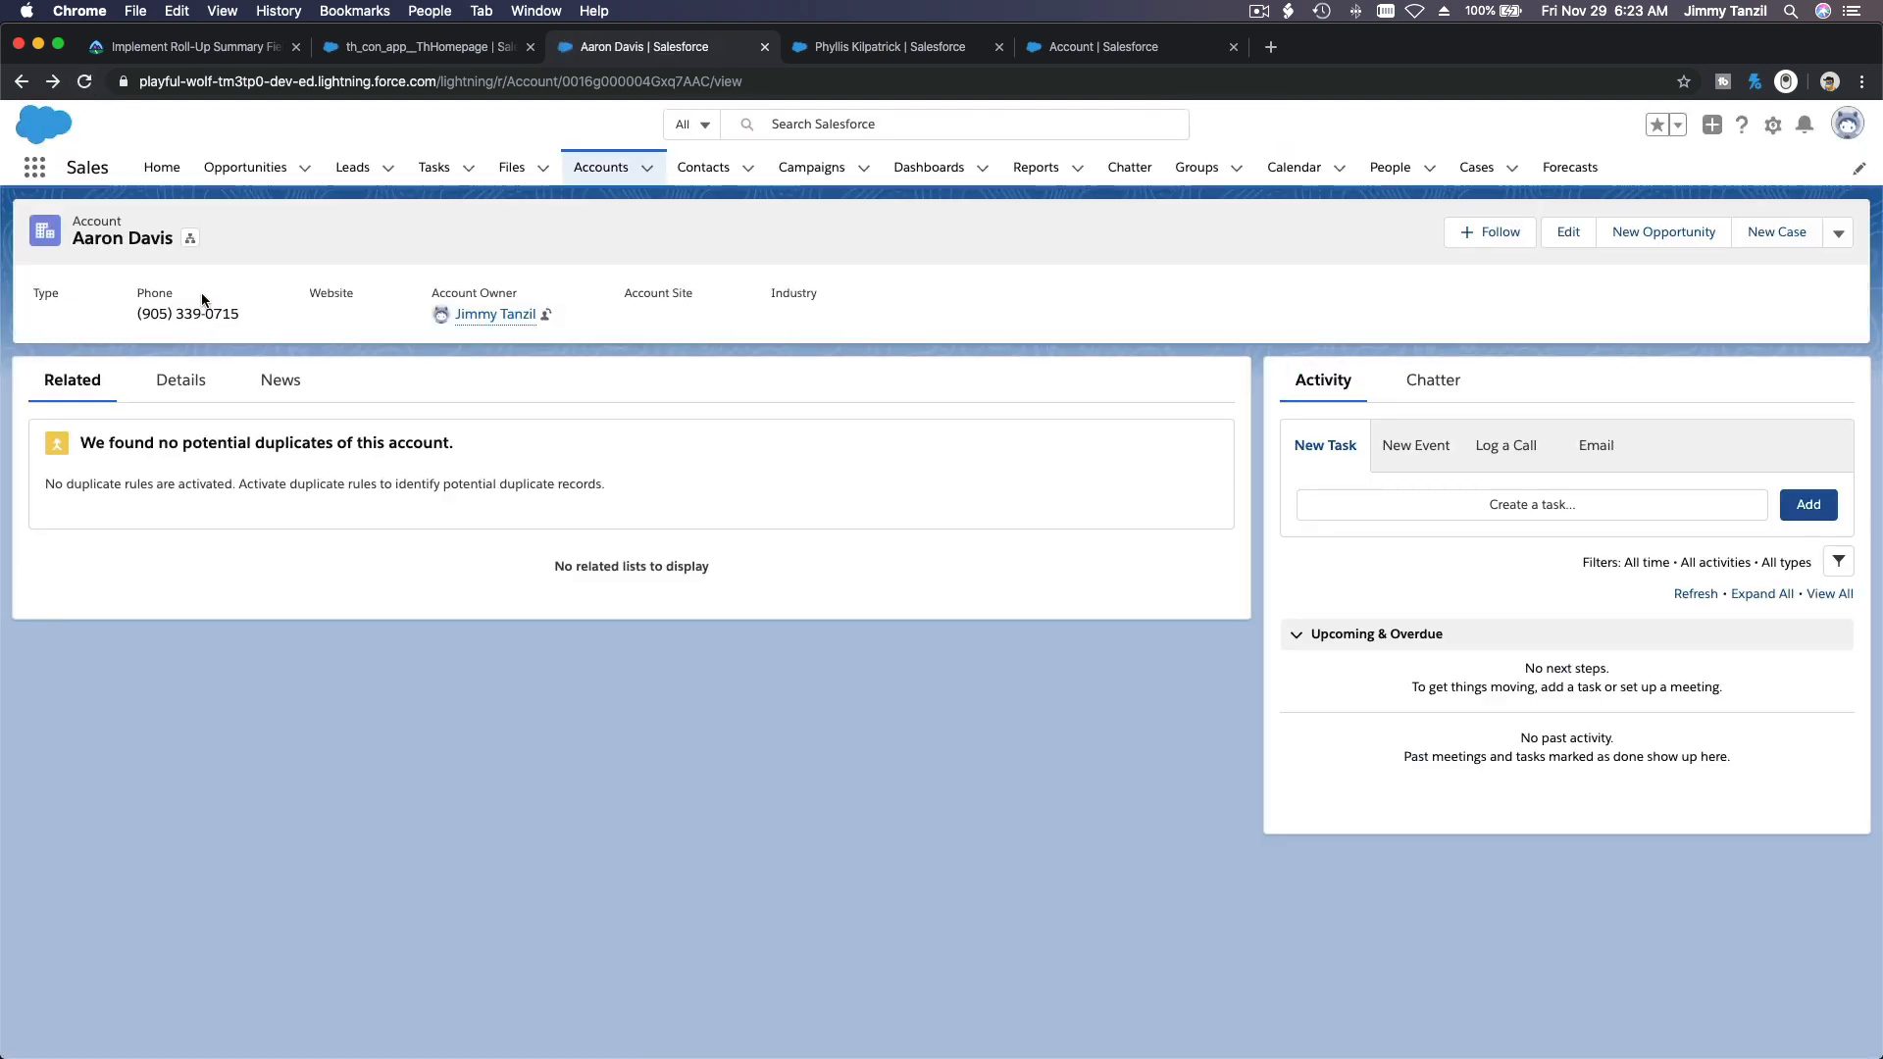
click(201, 381)
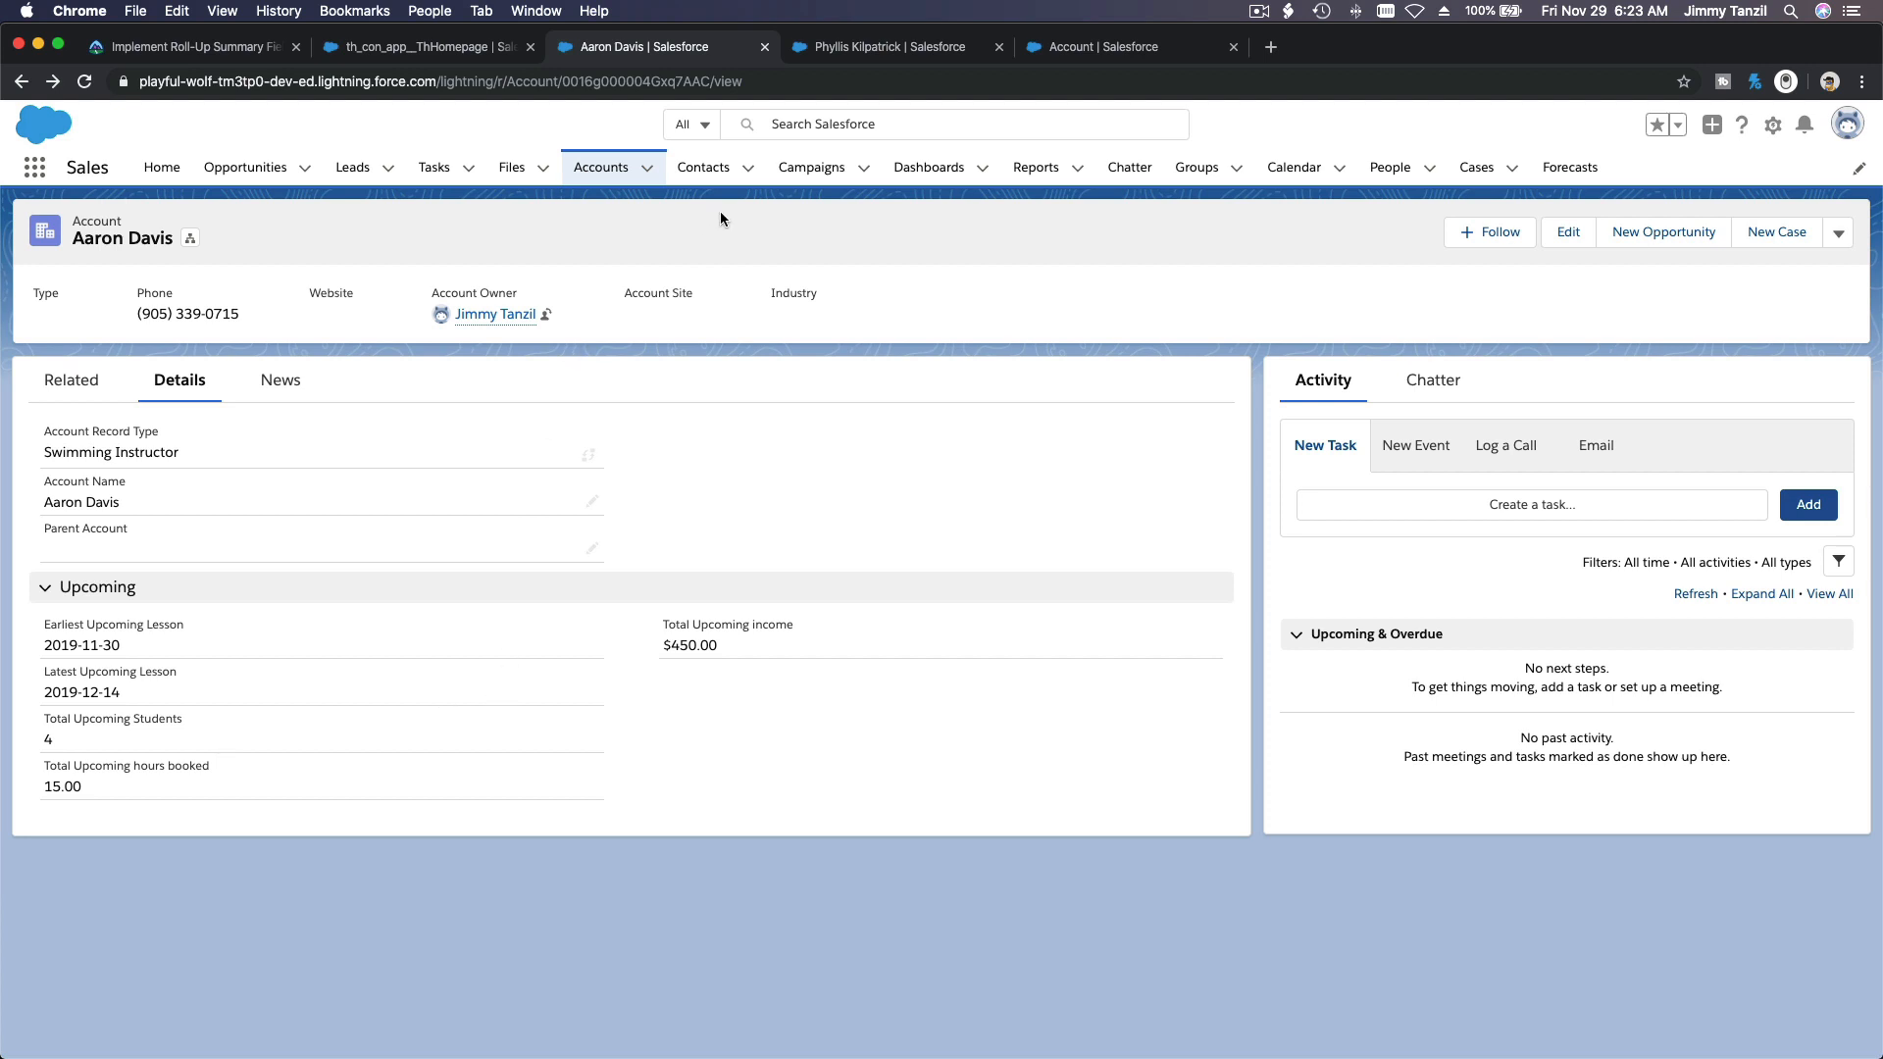
Step: Open the Coaldale Swimming Pool account from the student's Swim Kids 10 opportunity and review the upcoming-lesson roll-ups in its details
click(836, 51)
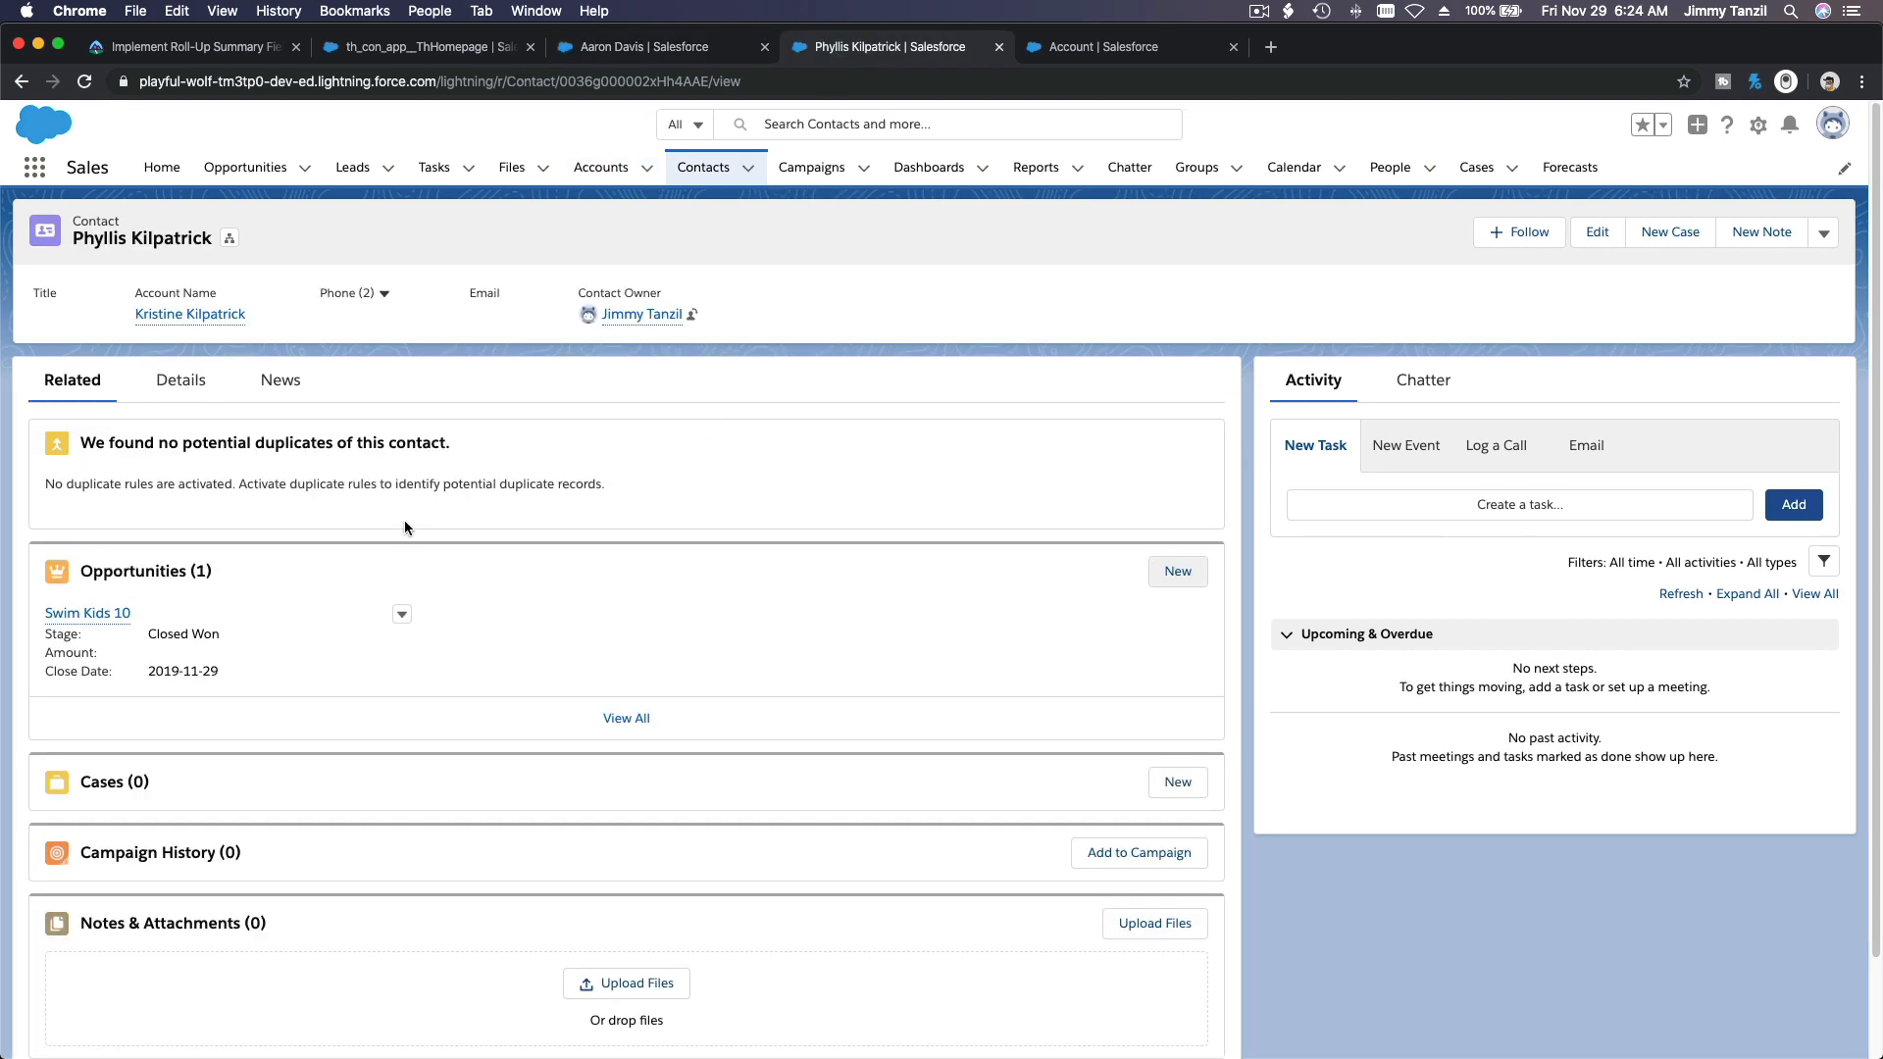
click(94, 618)
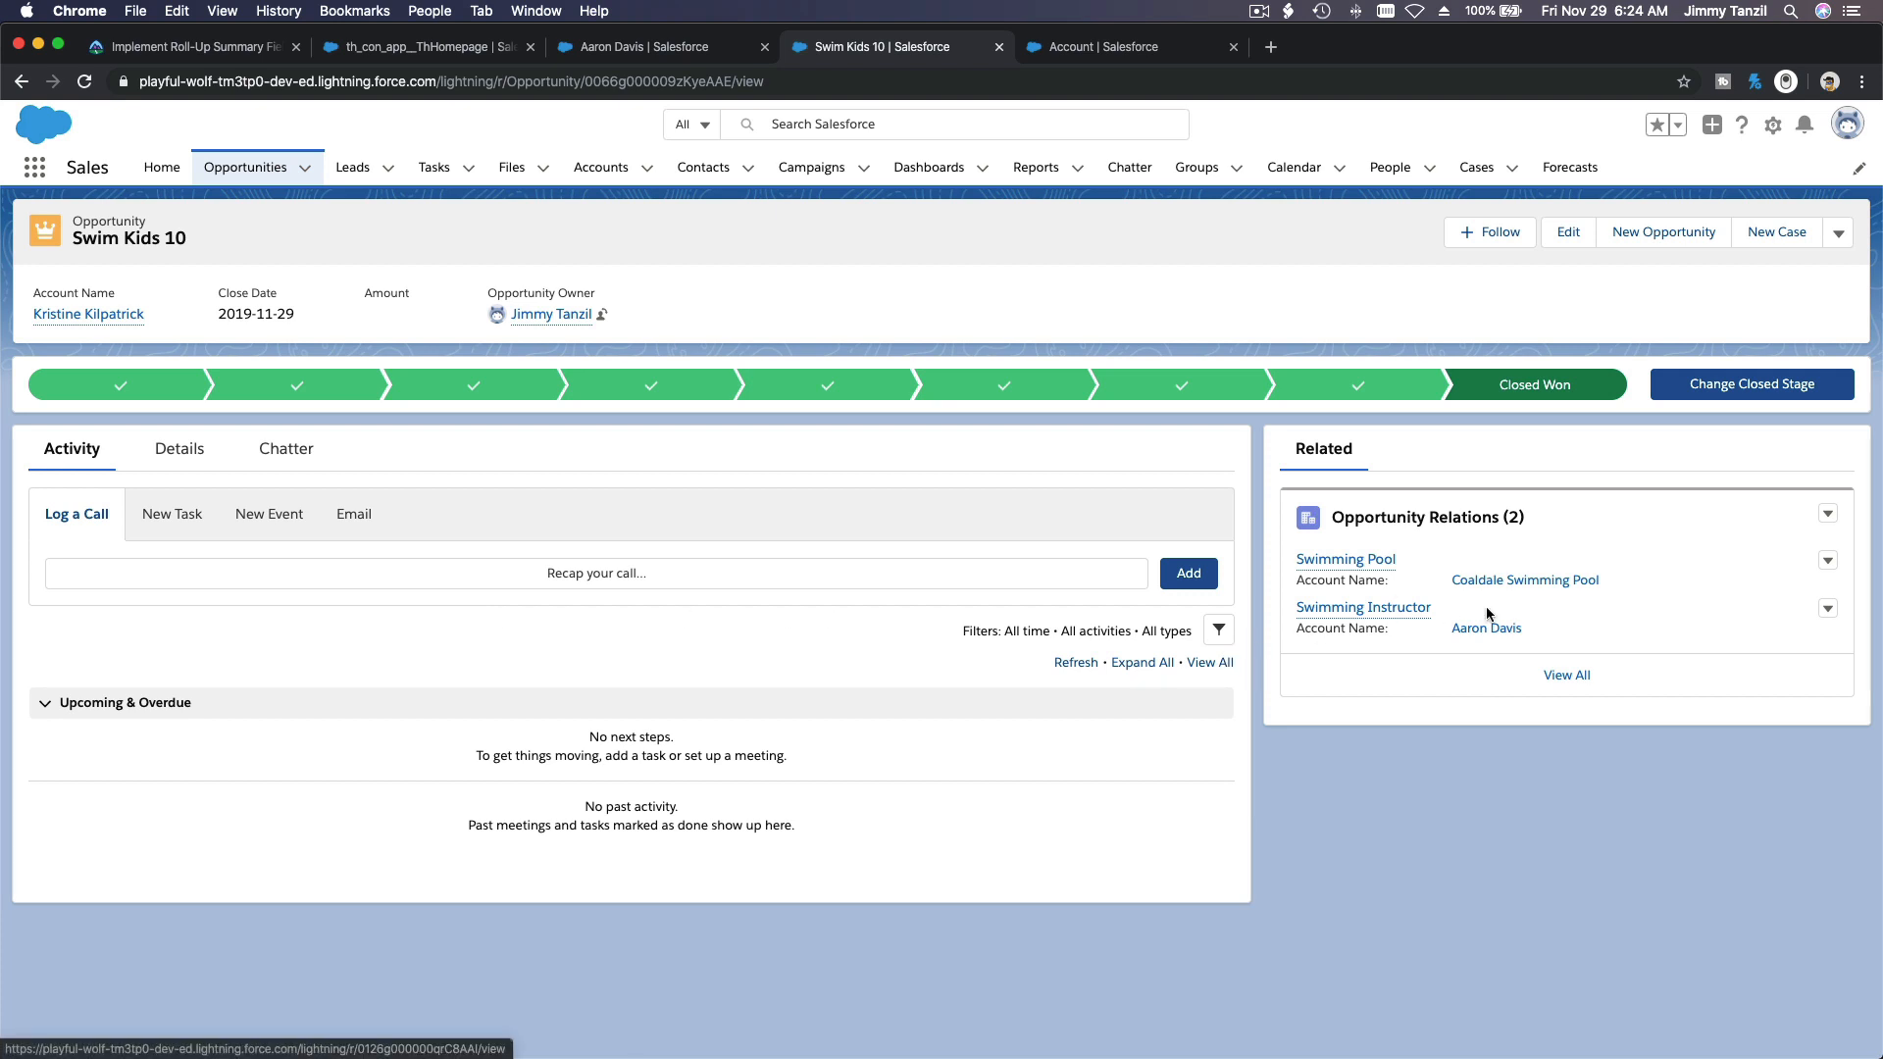
click(1544, 586)
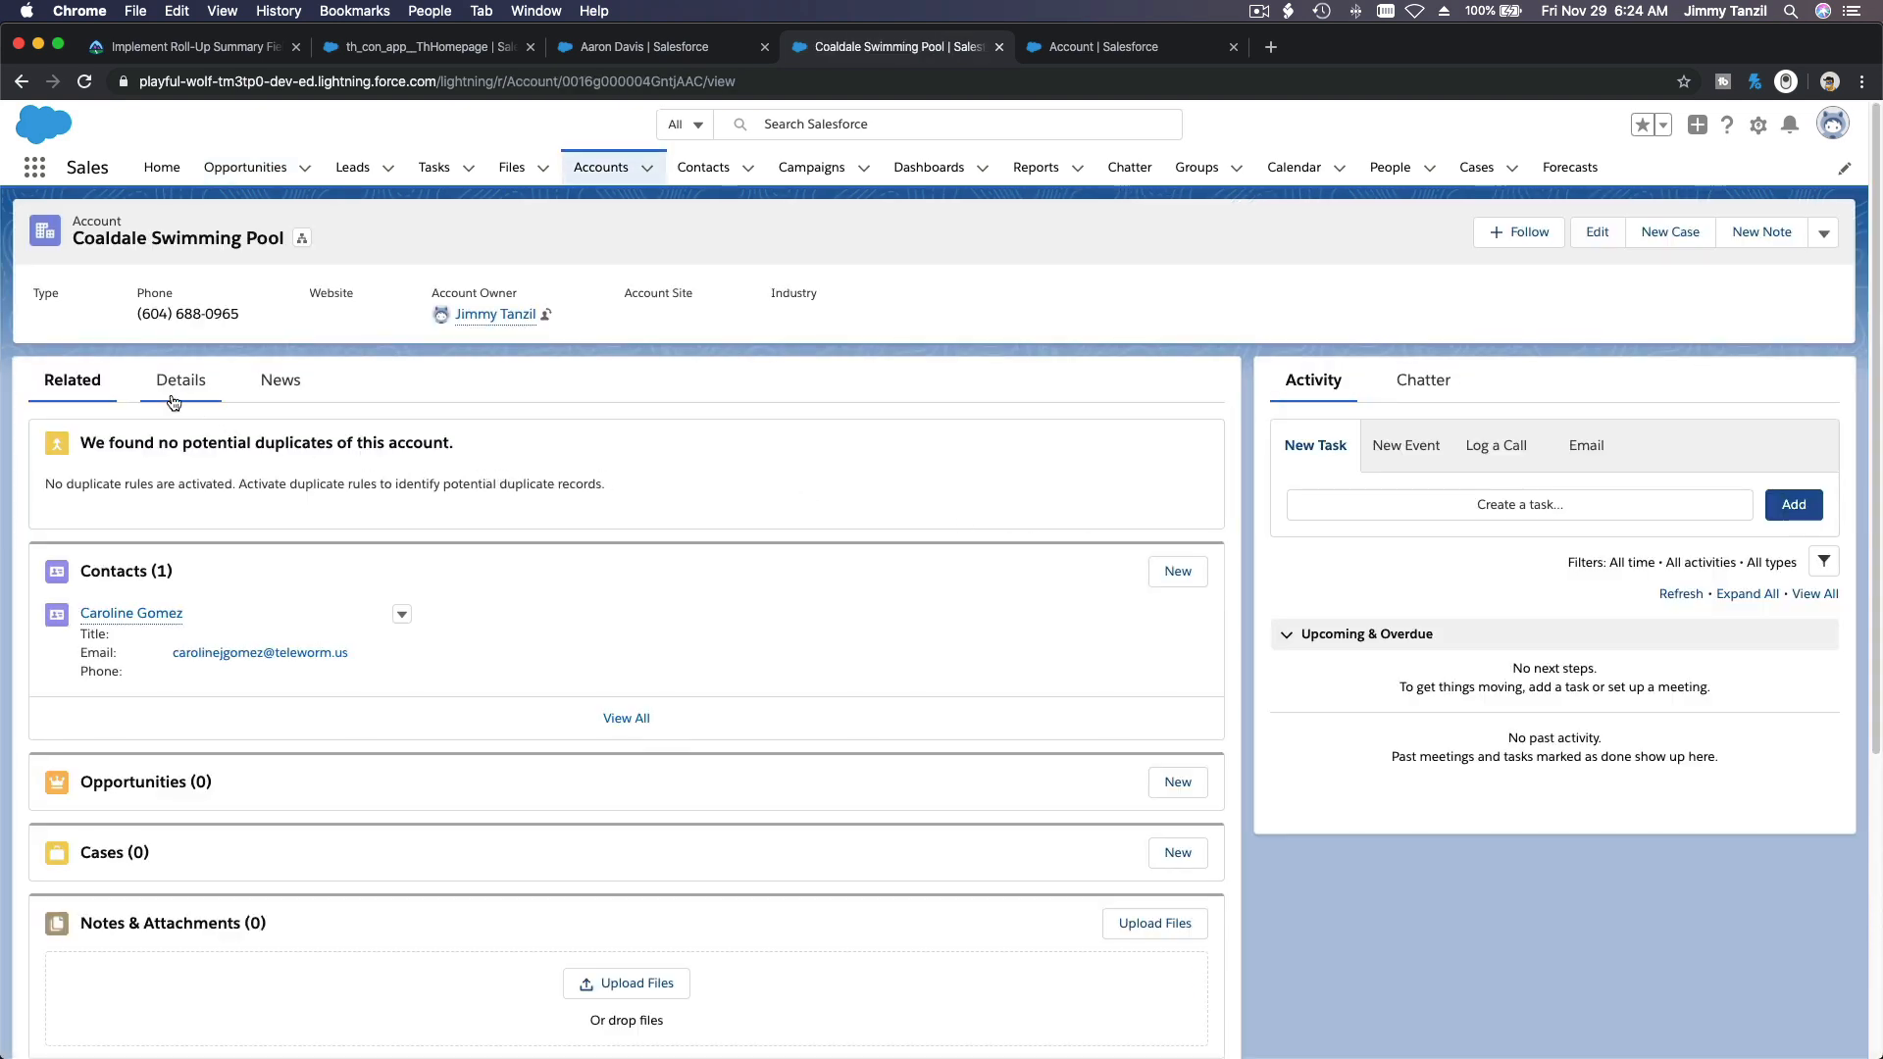
click(171, 396)
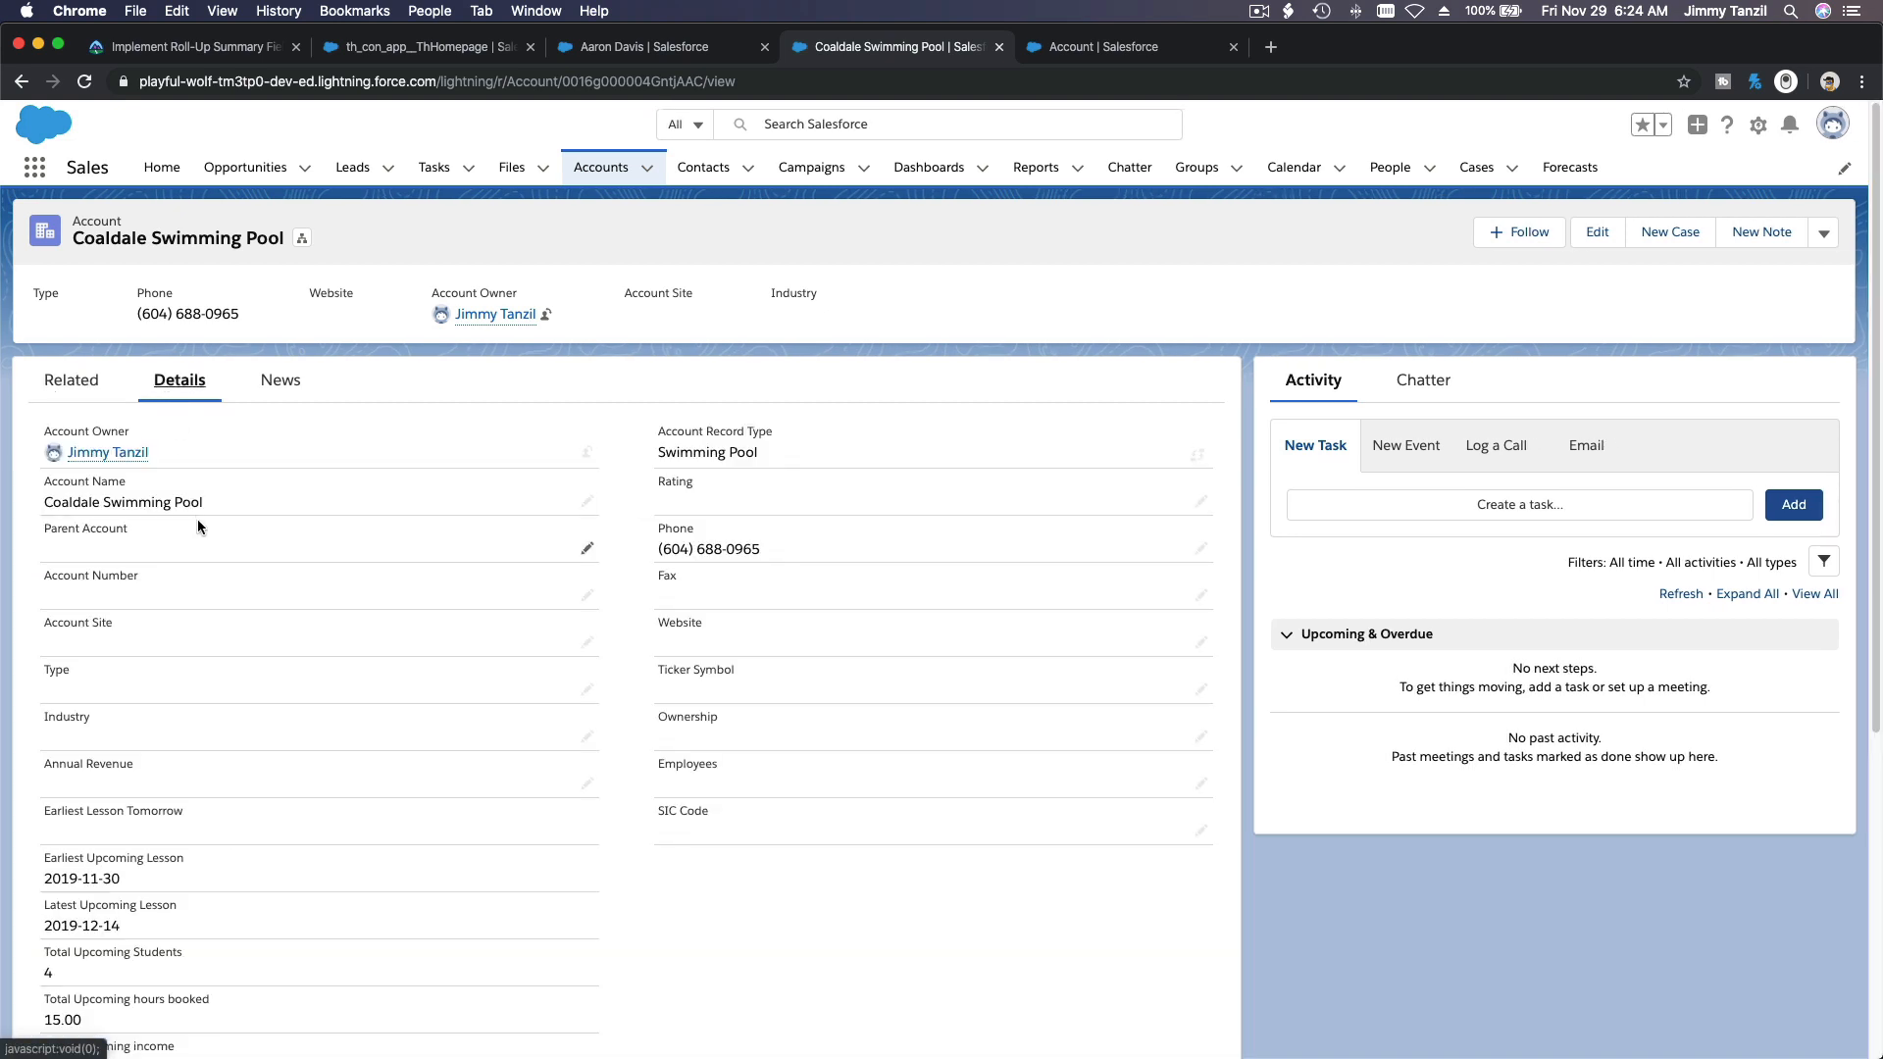
scroll(198, 521, down, 5)
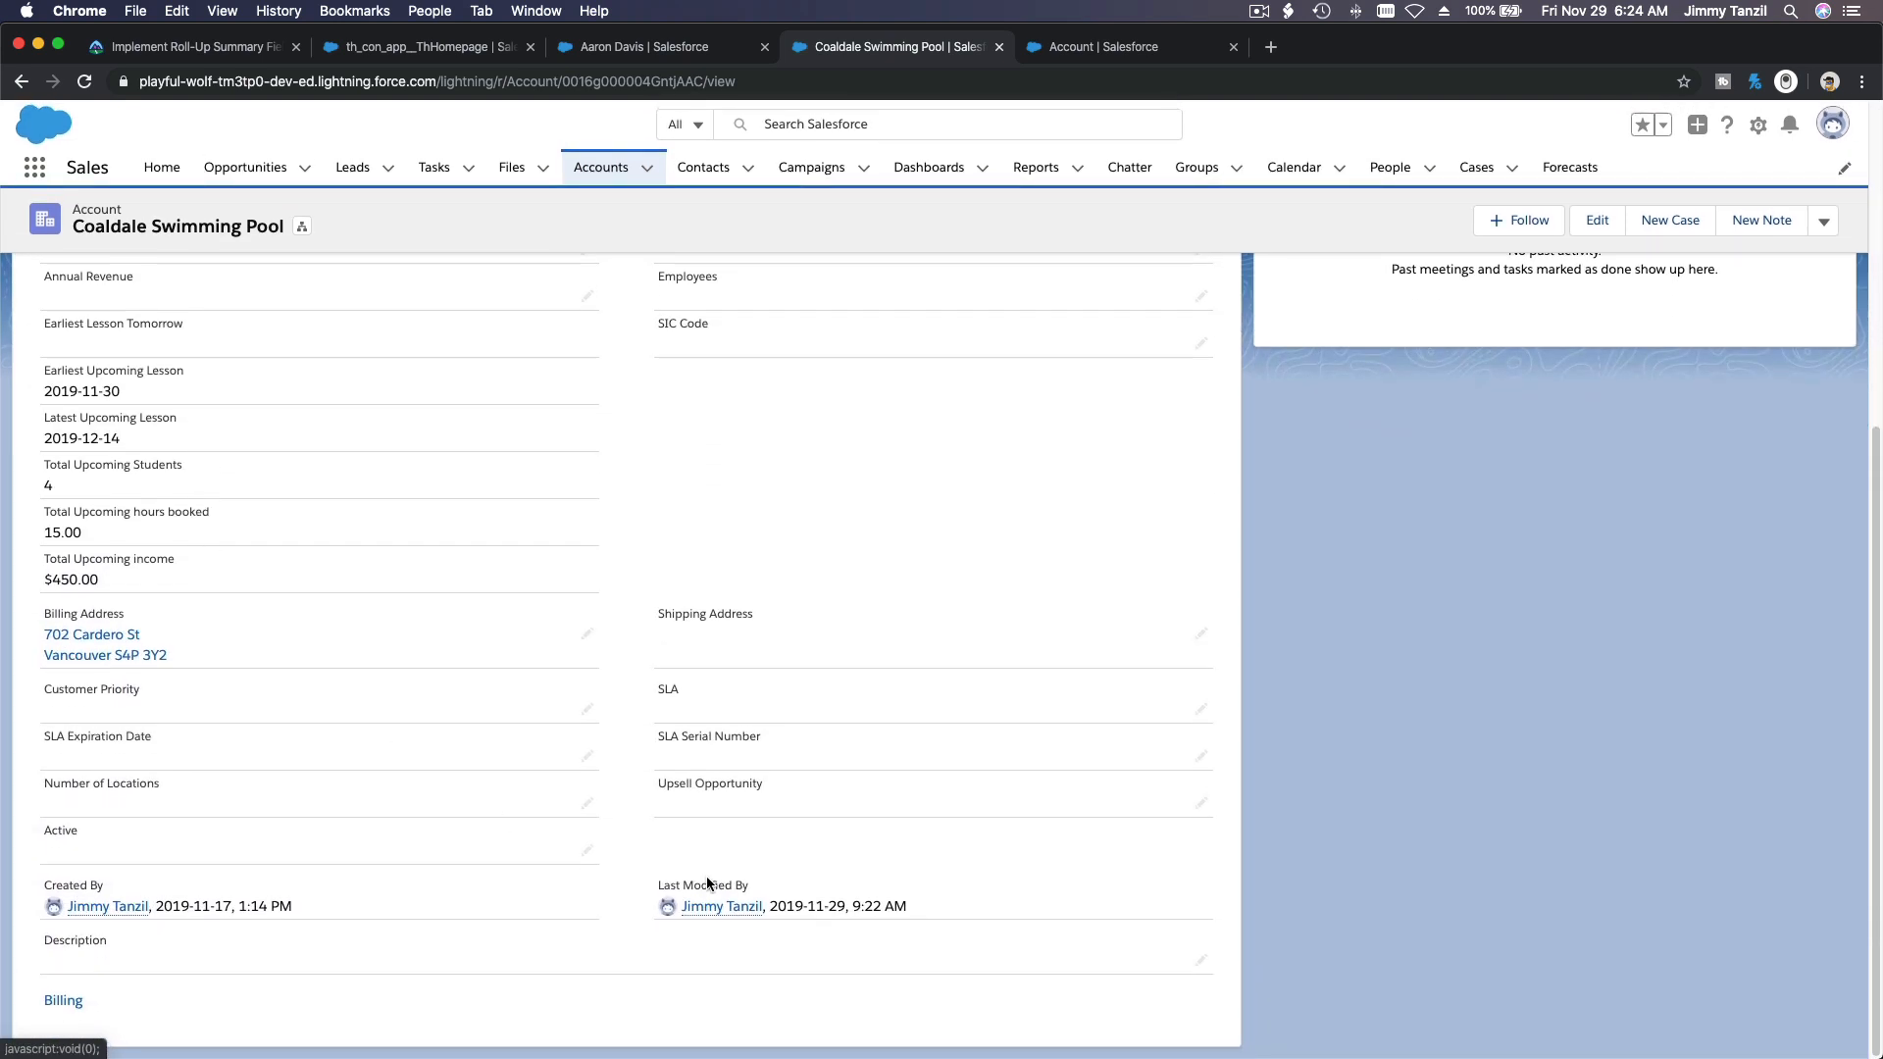
scroll(741, 630, up, 5)
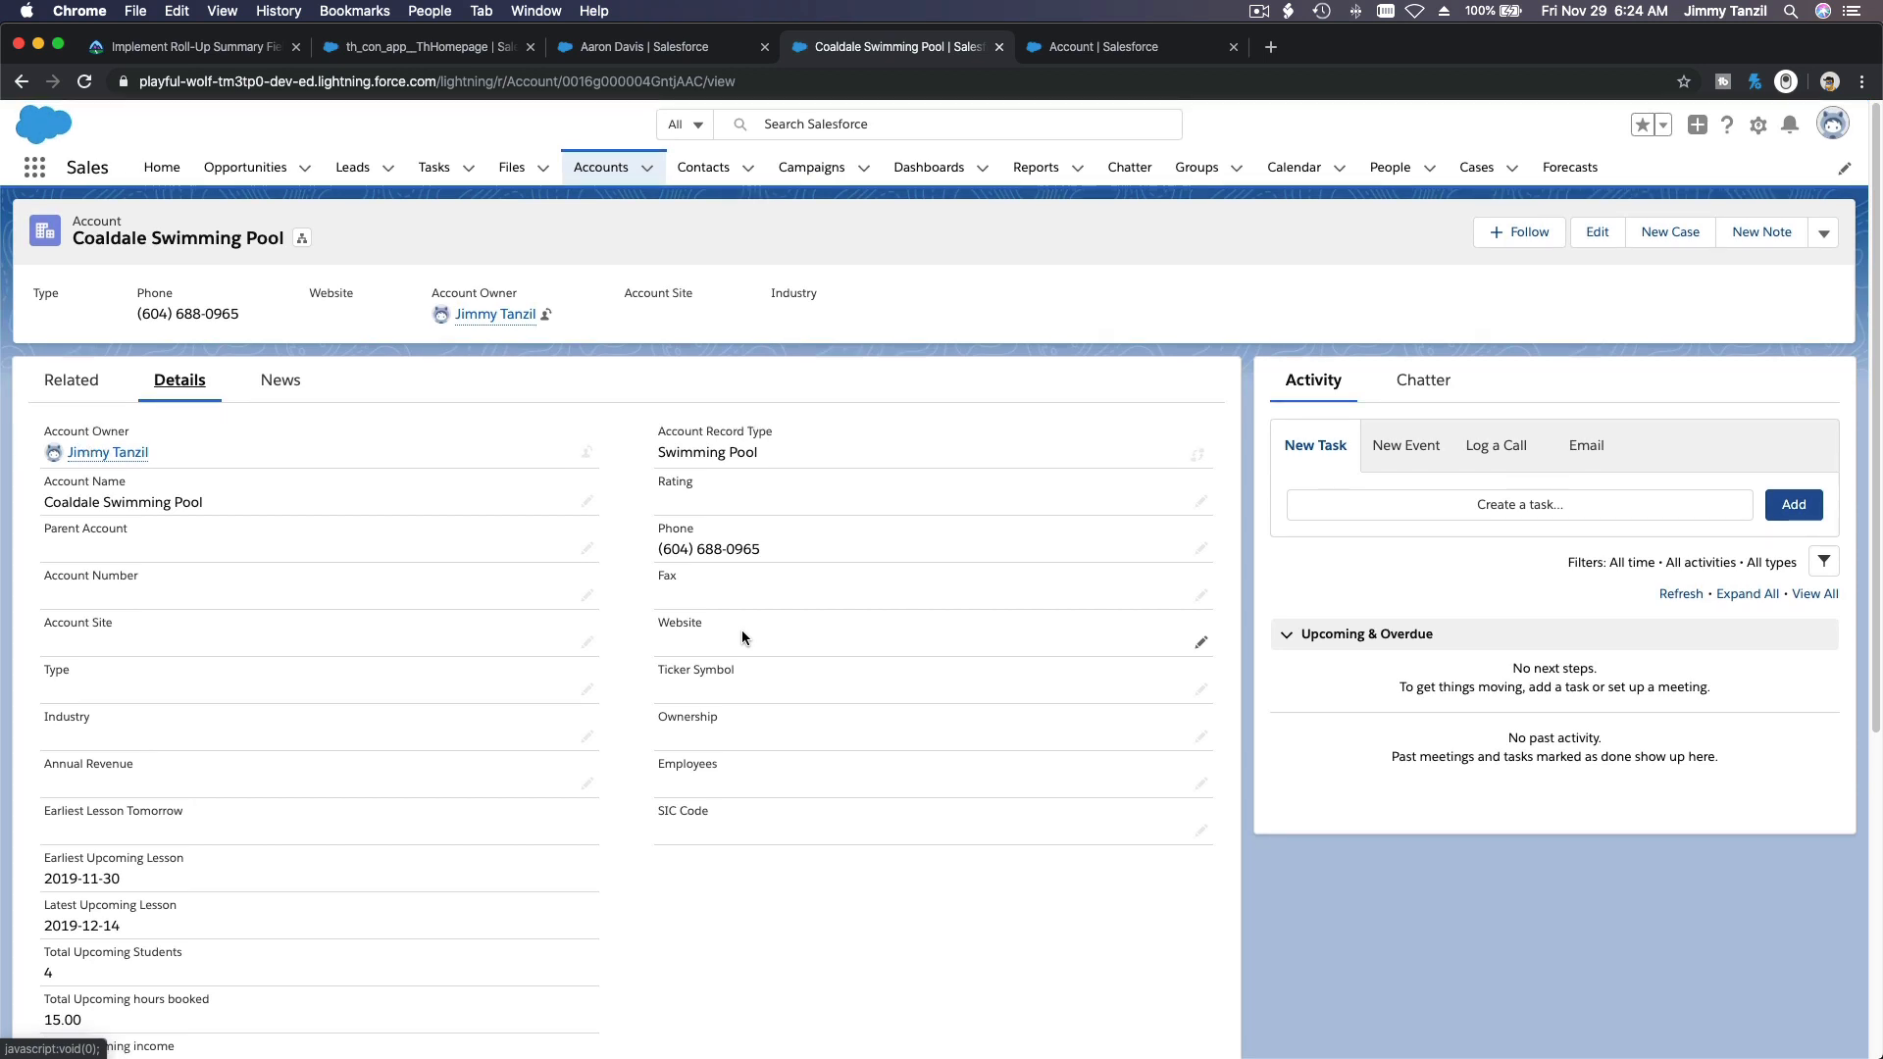
Step: Create an Account page layout named Swimming Pool, cloned from the Swimming Instructor layout
click(1078, 49)
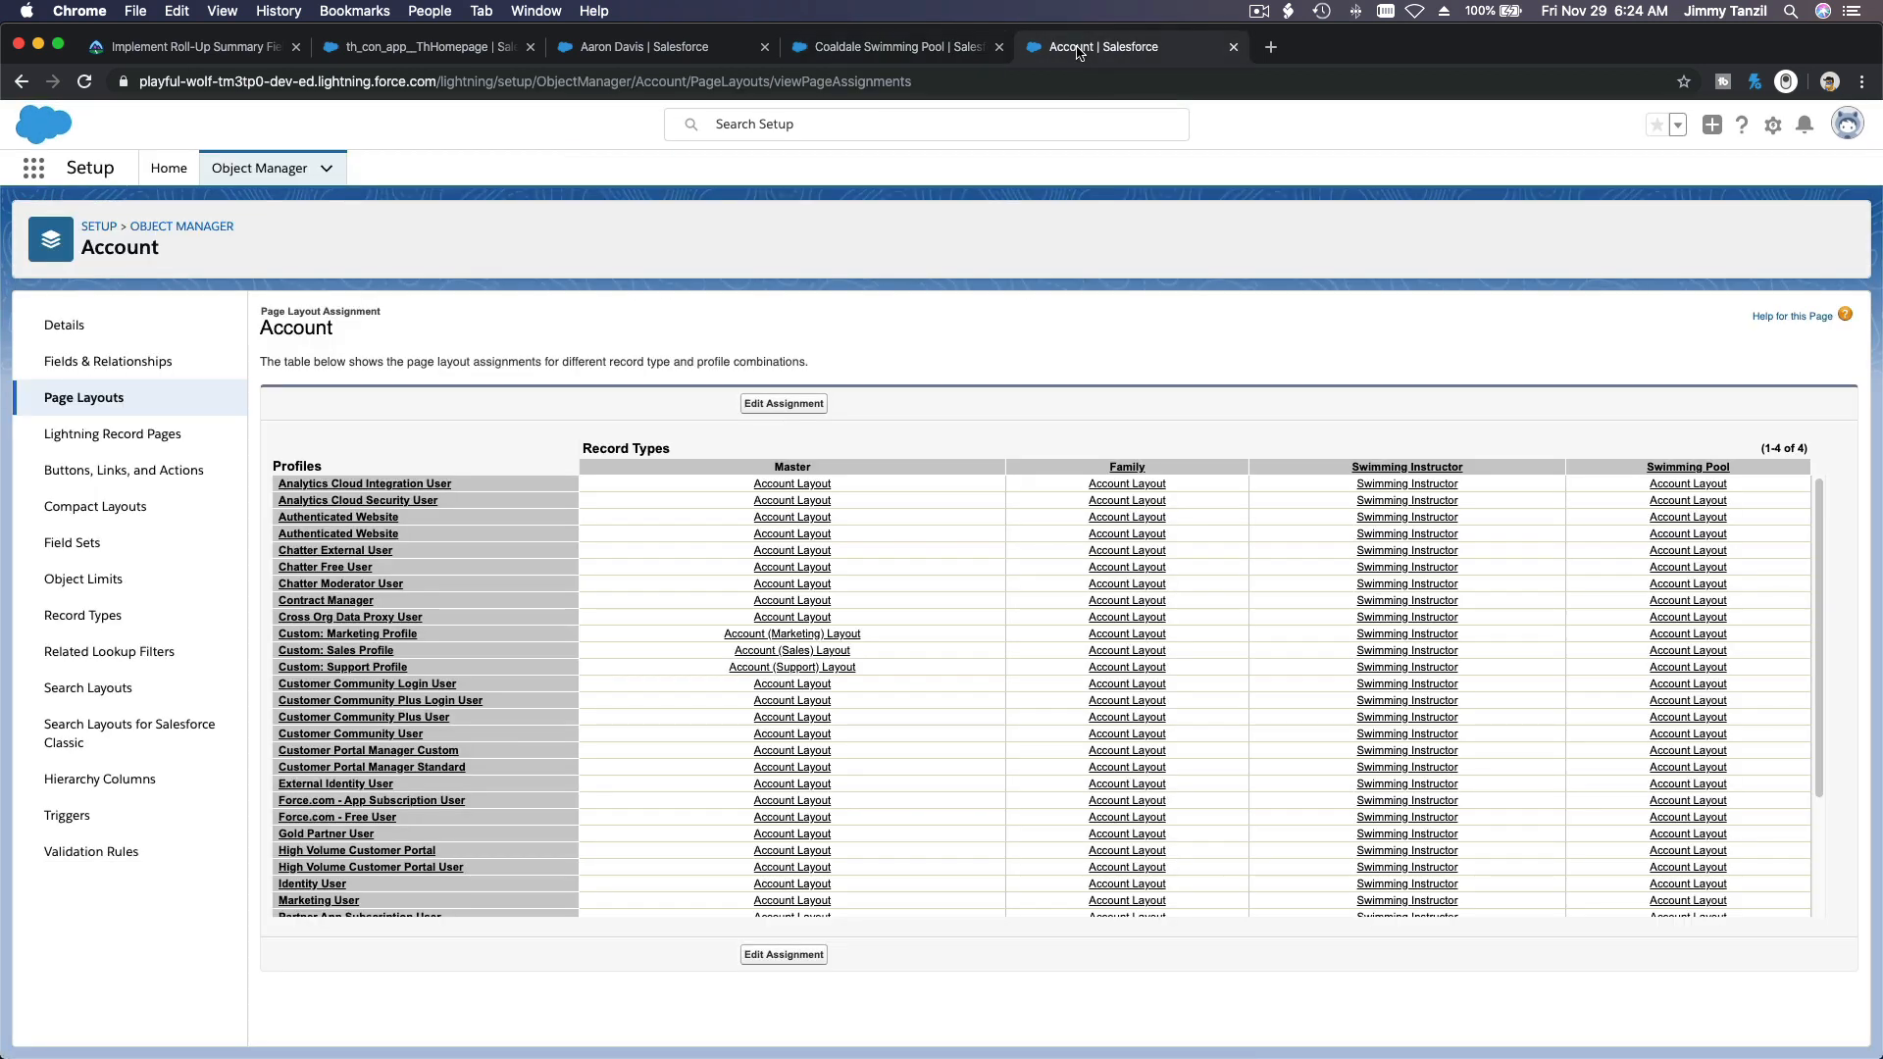
click(110, 400)
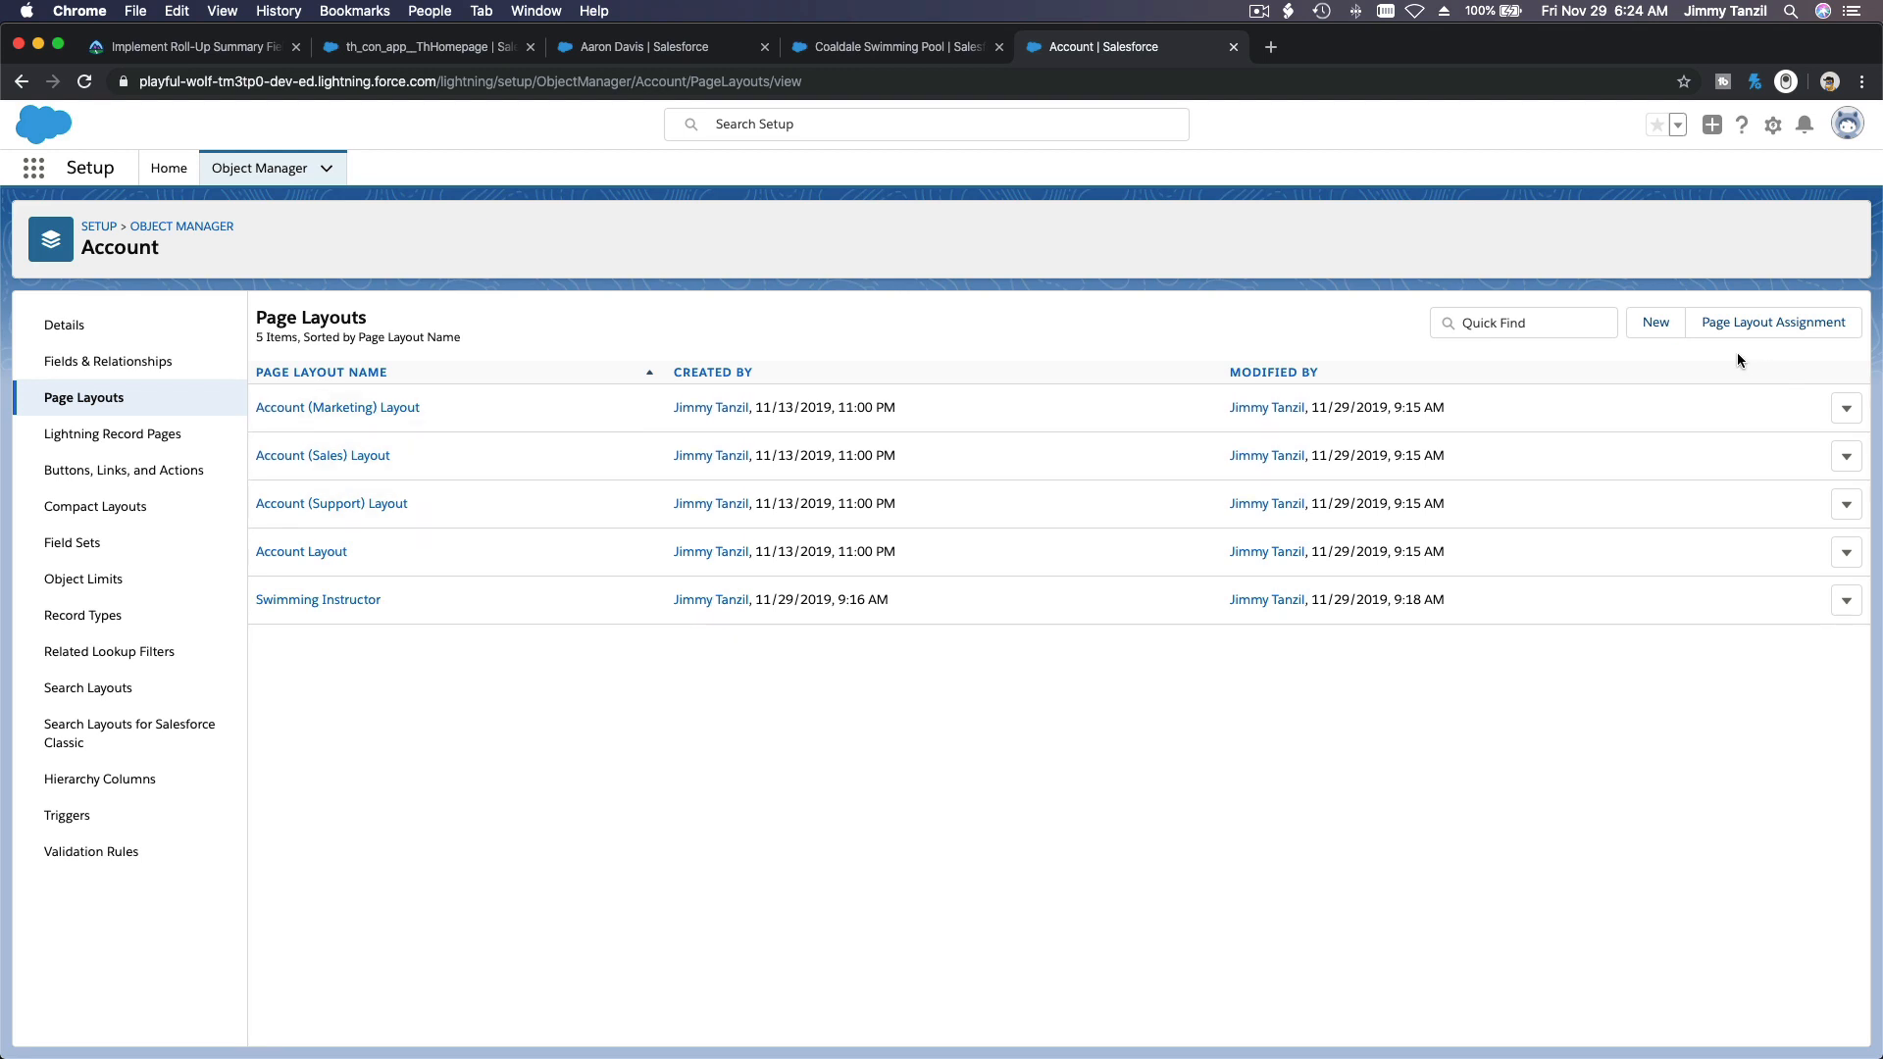
click(1657, 325)
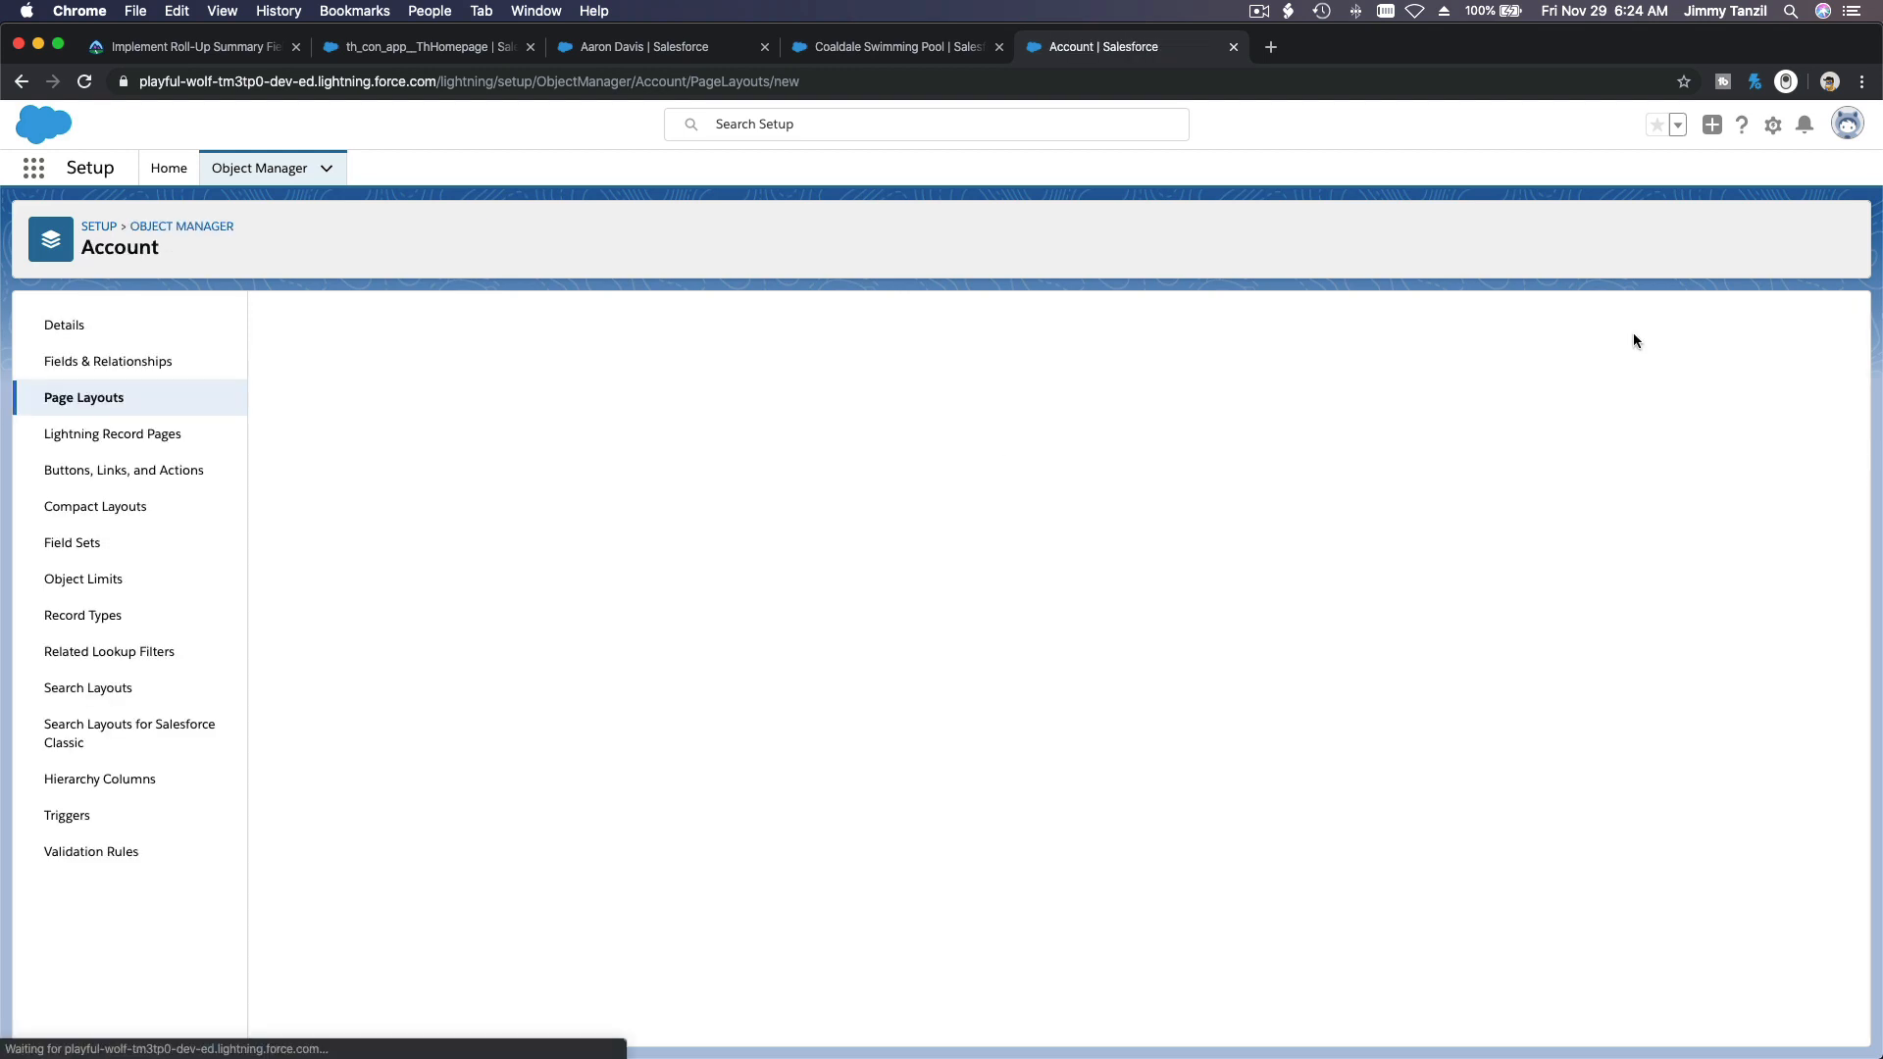
click(585, 420)
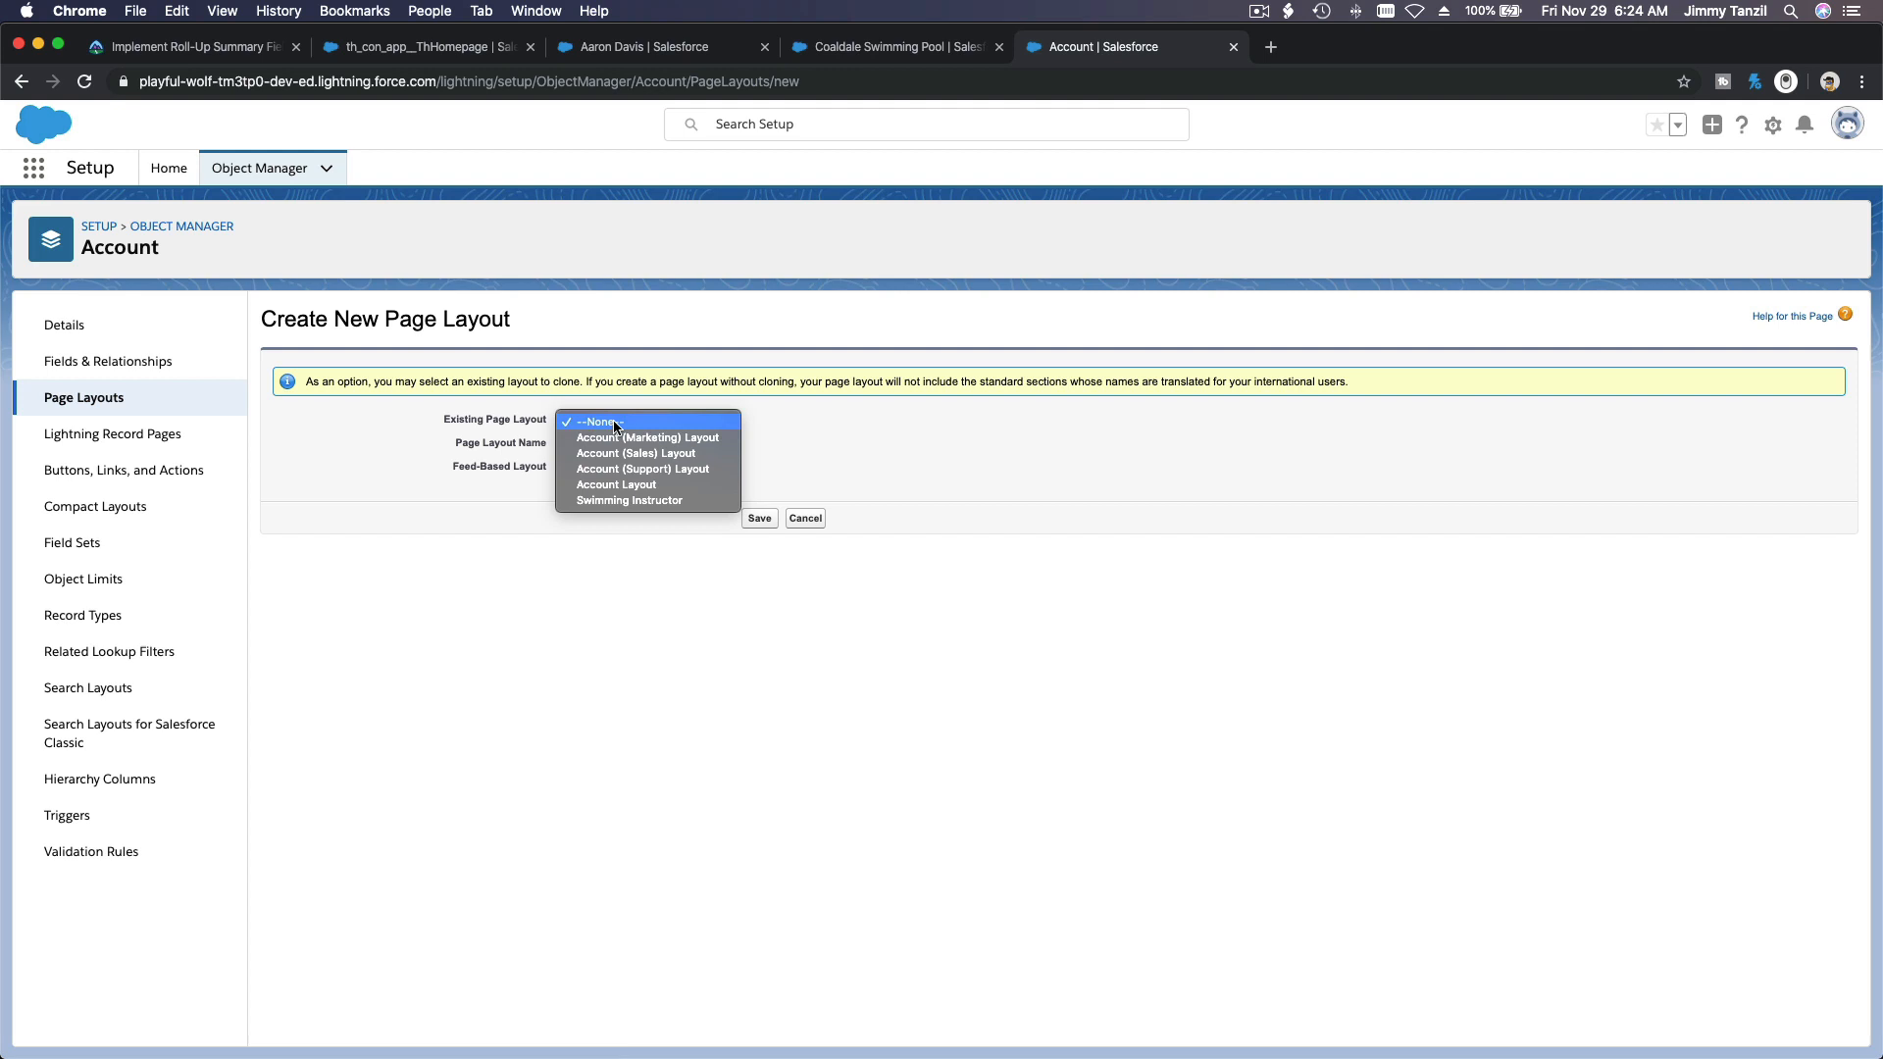
click(633, 501)
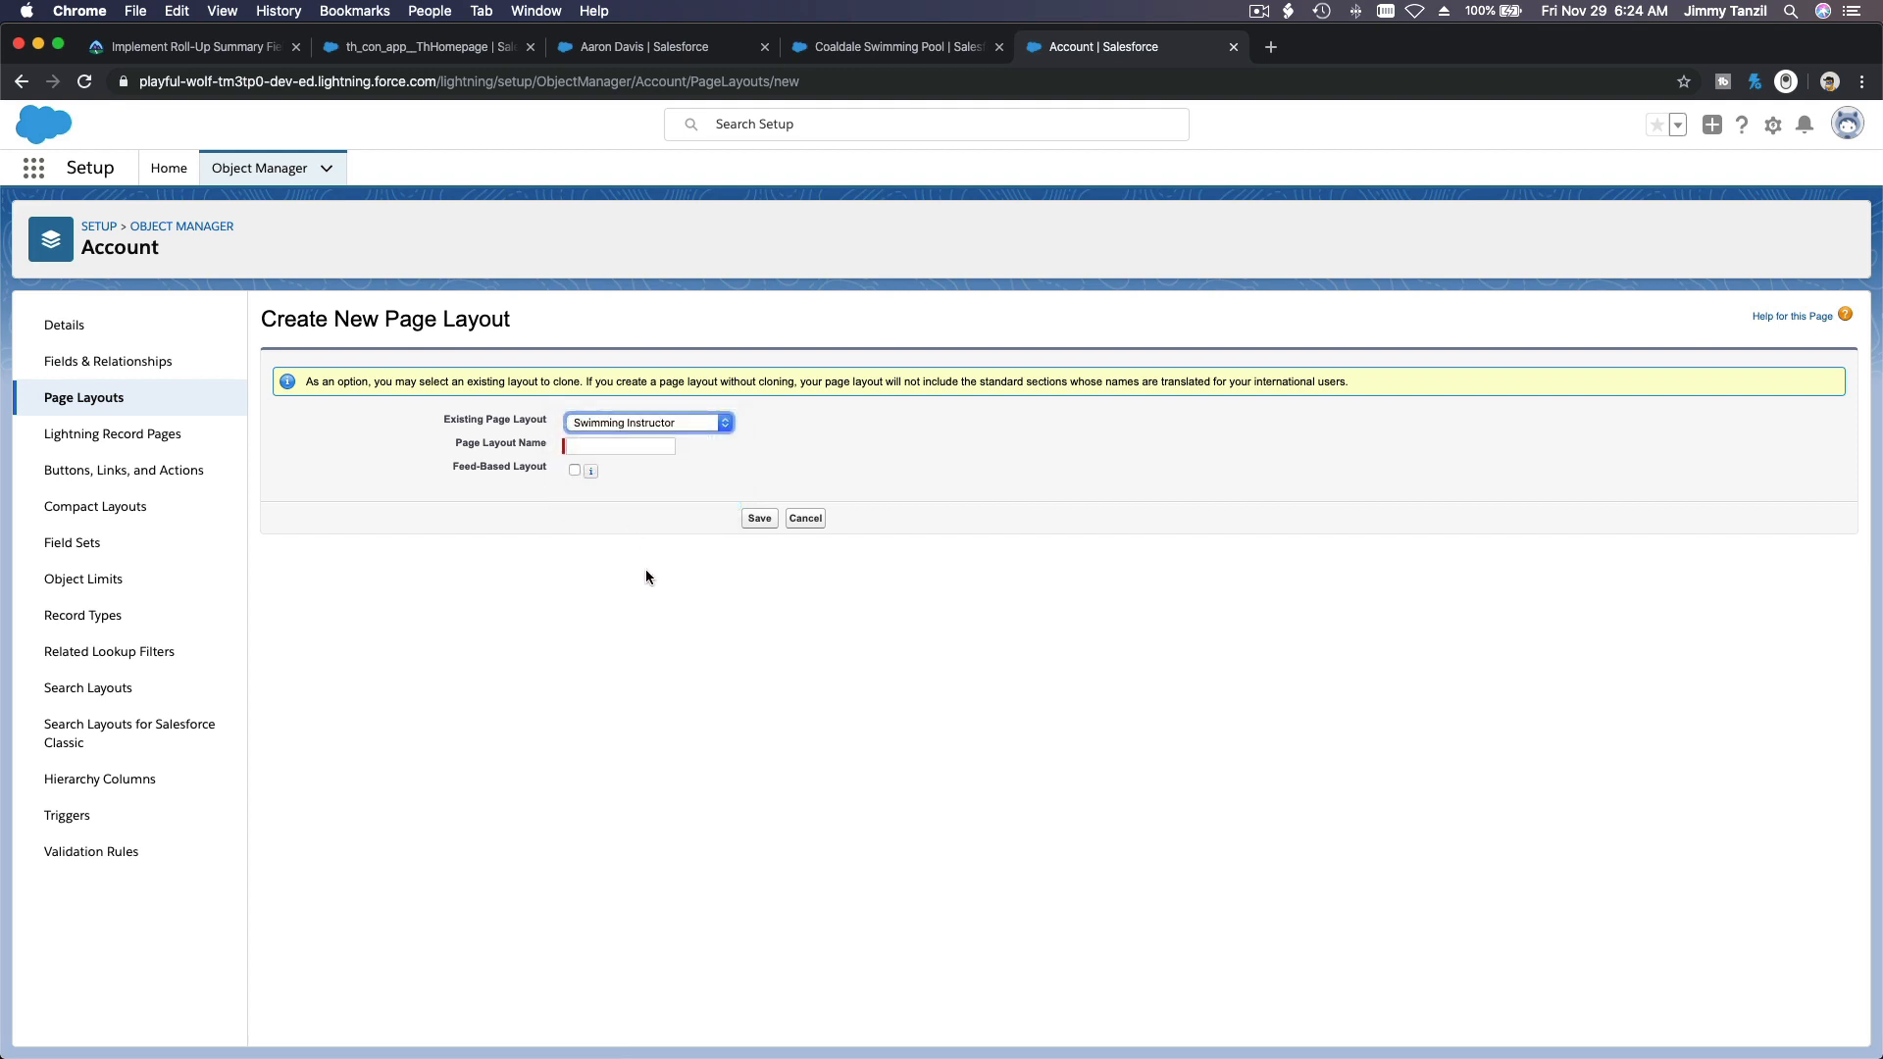
click(624, 447)
text(Swi)
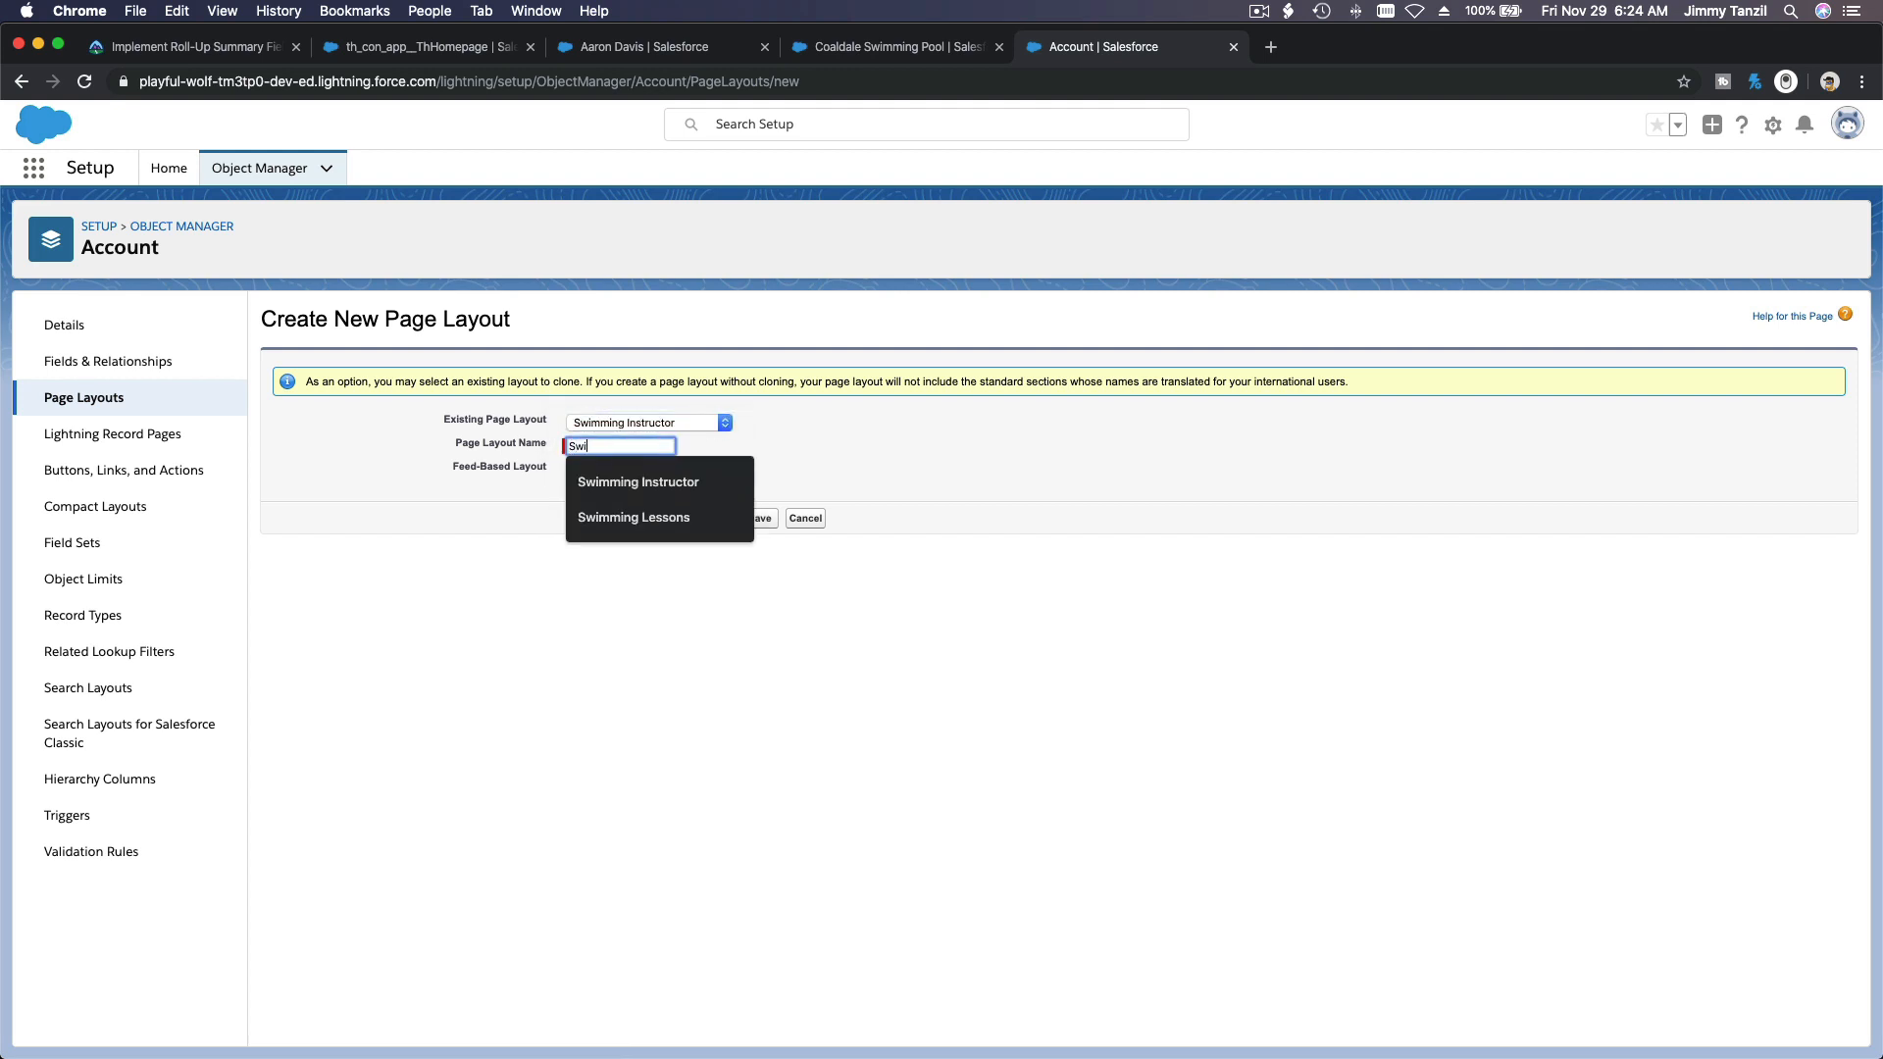
text(mming Pool)
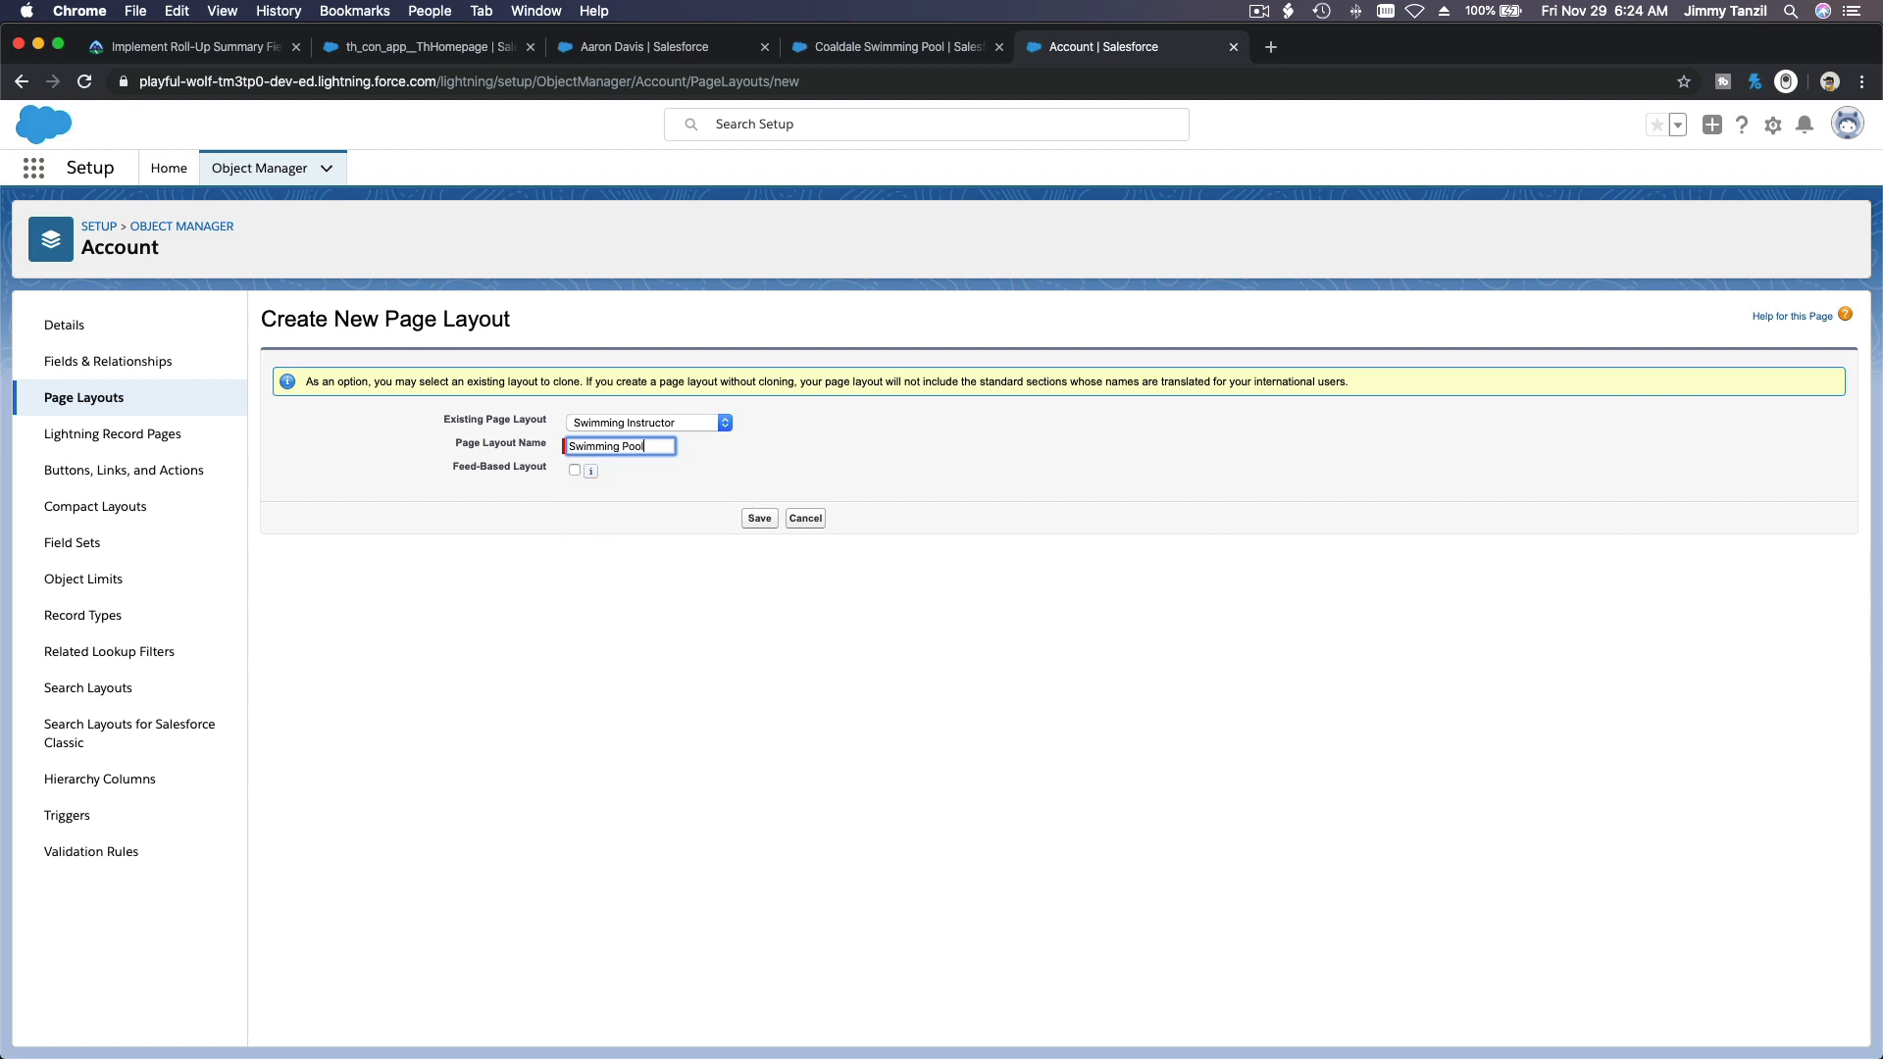
click(755, 517)
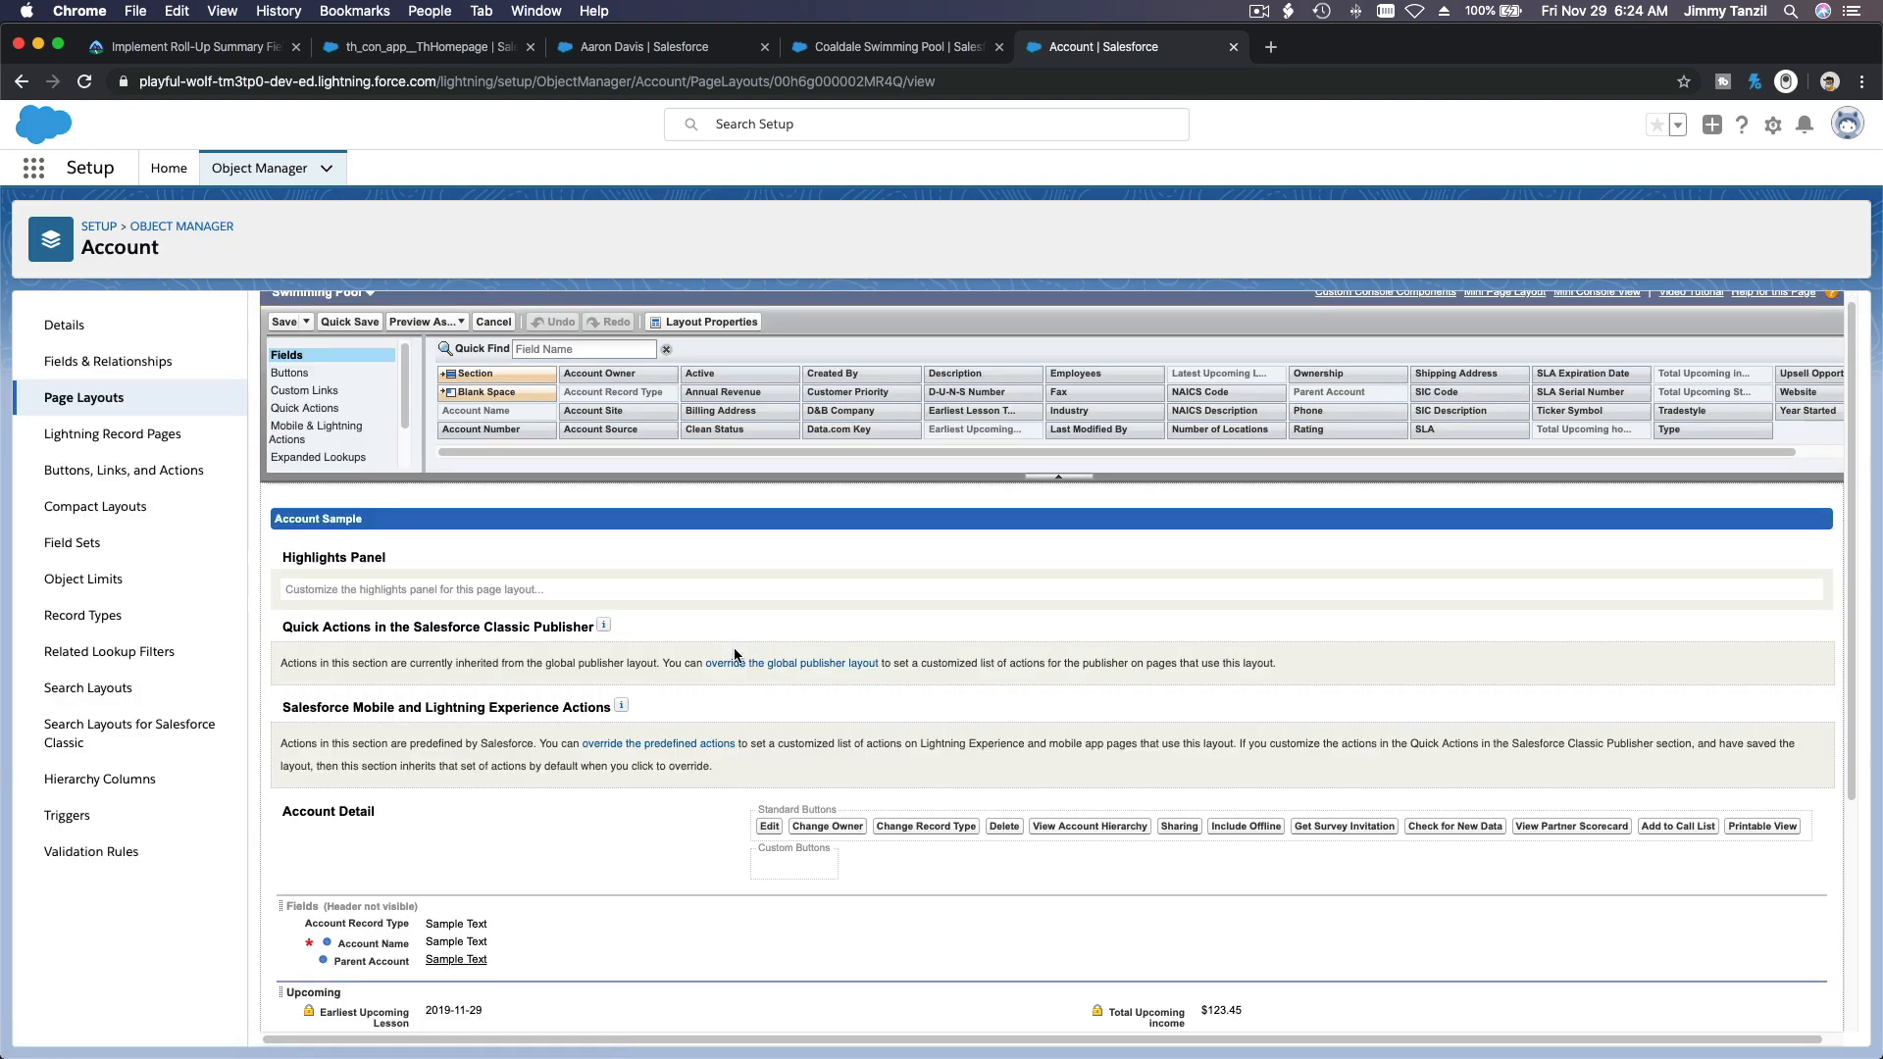
Step: Remove the Total Upcoming income and Total Upcoming hours booked fields from the layout's Upcoming section
scroll(555, 700, down, 3)
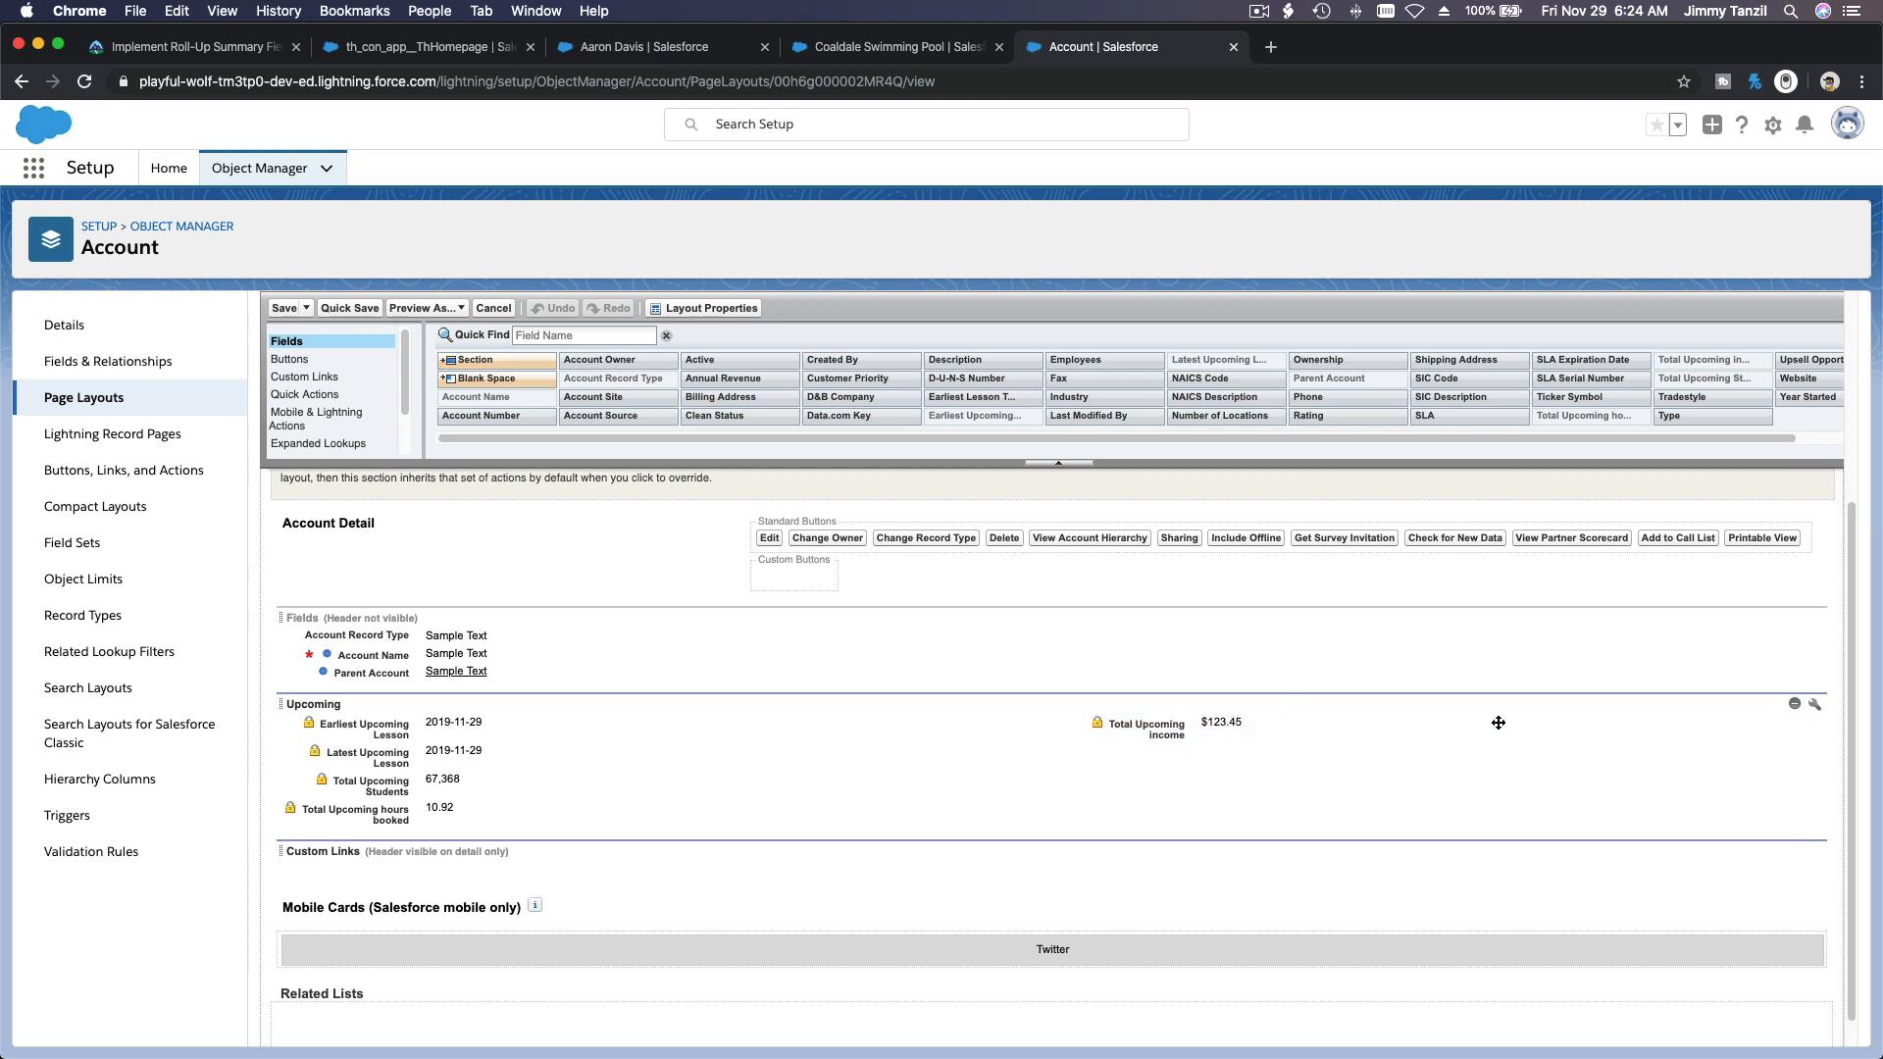
click(1797, 724)
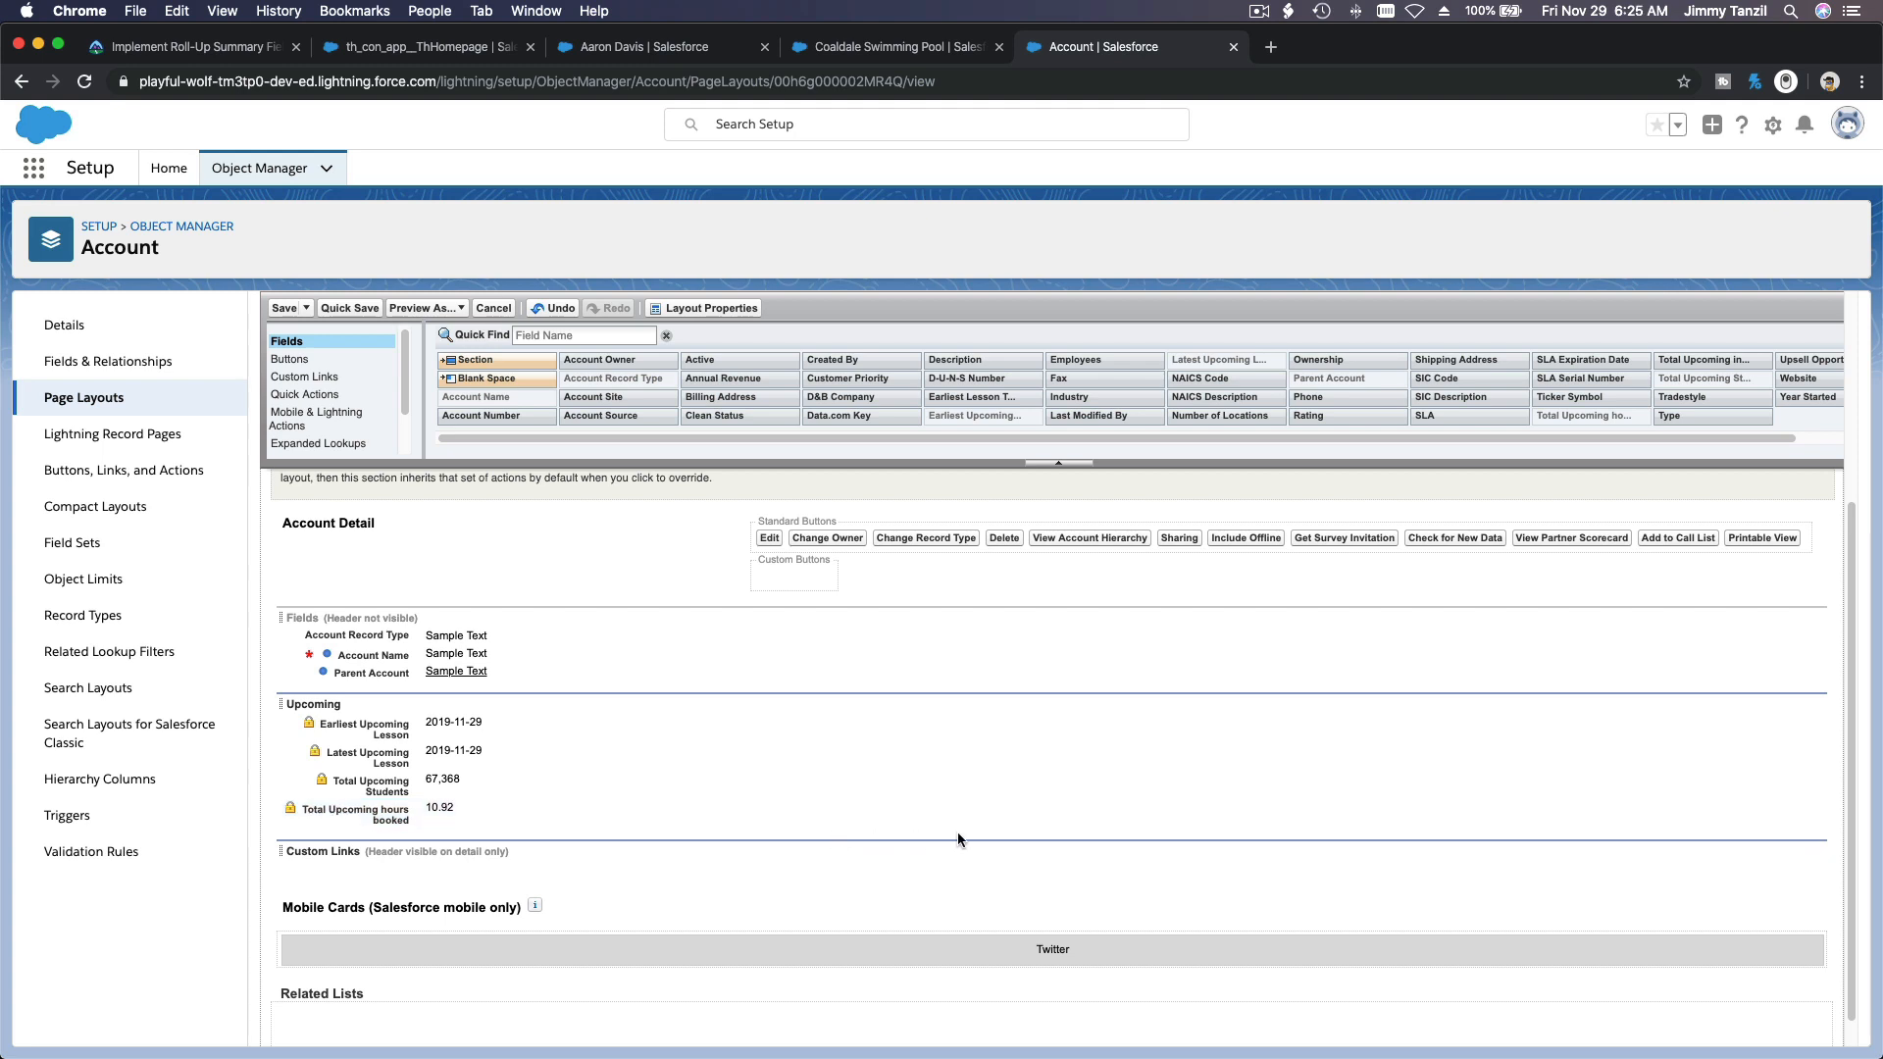
click(1022, 807)
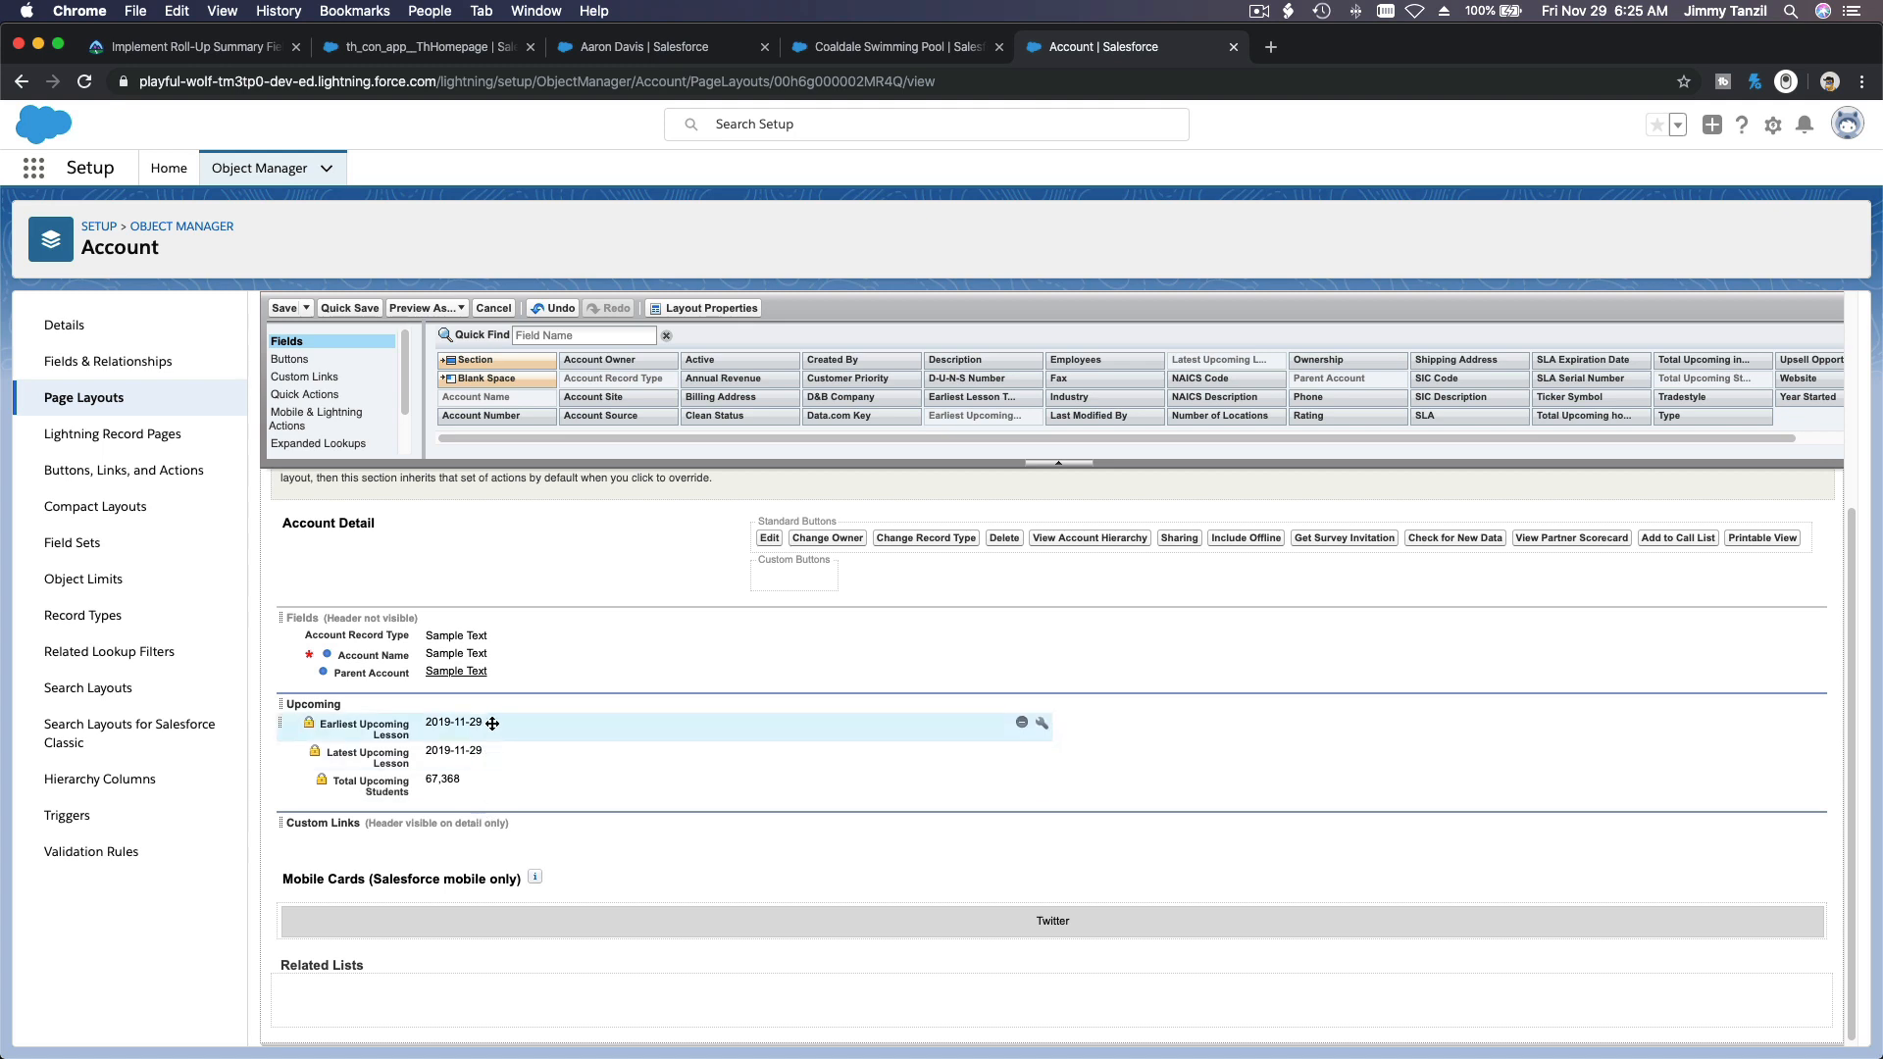
Step: Save the Swimming Pool page layout and assign it to the Swimming Pool record type for all profiles
click(283, 308)
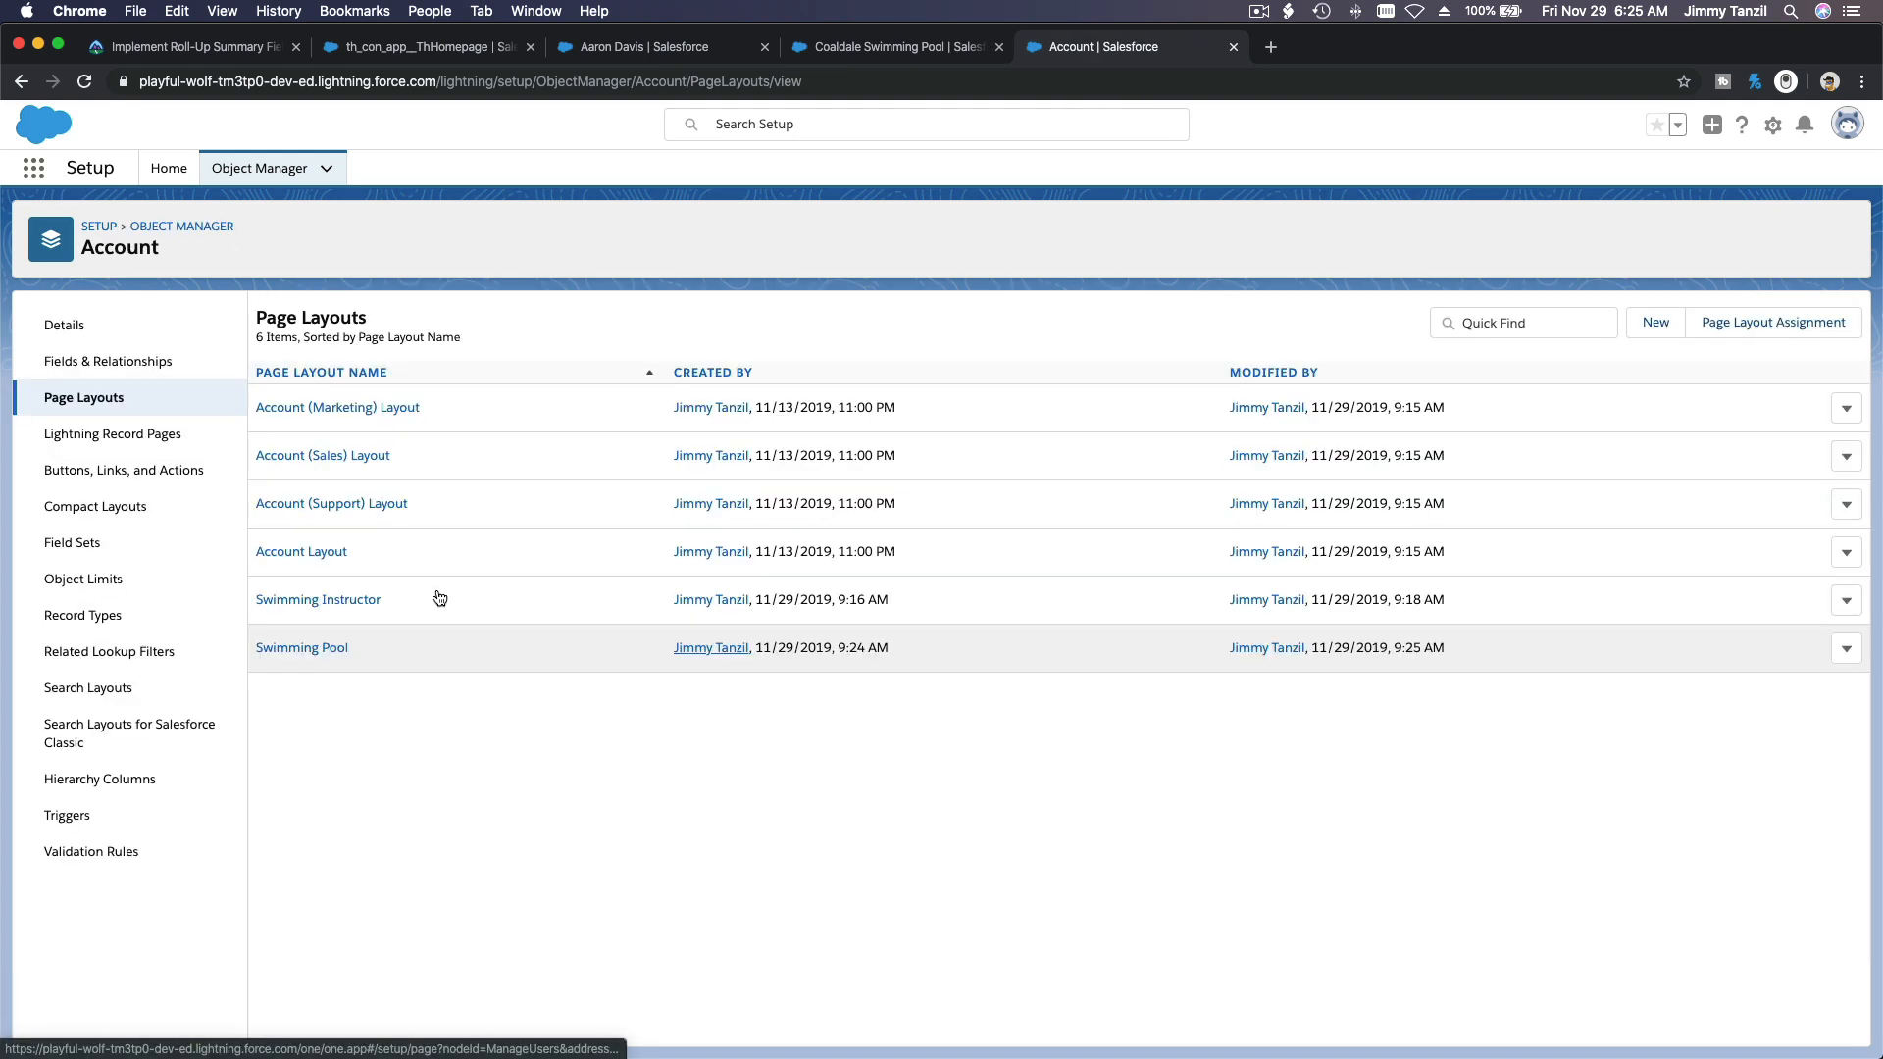
click(1723, 333)
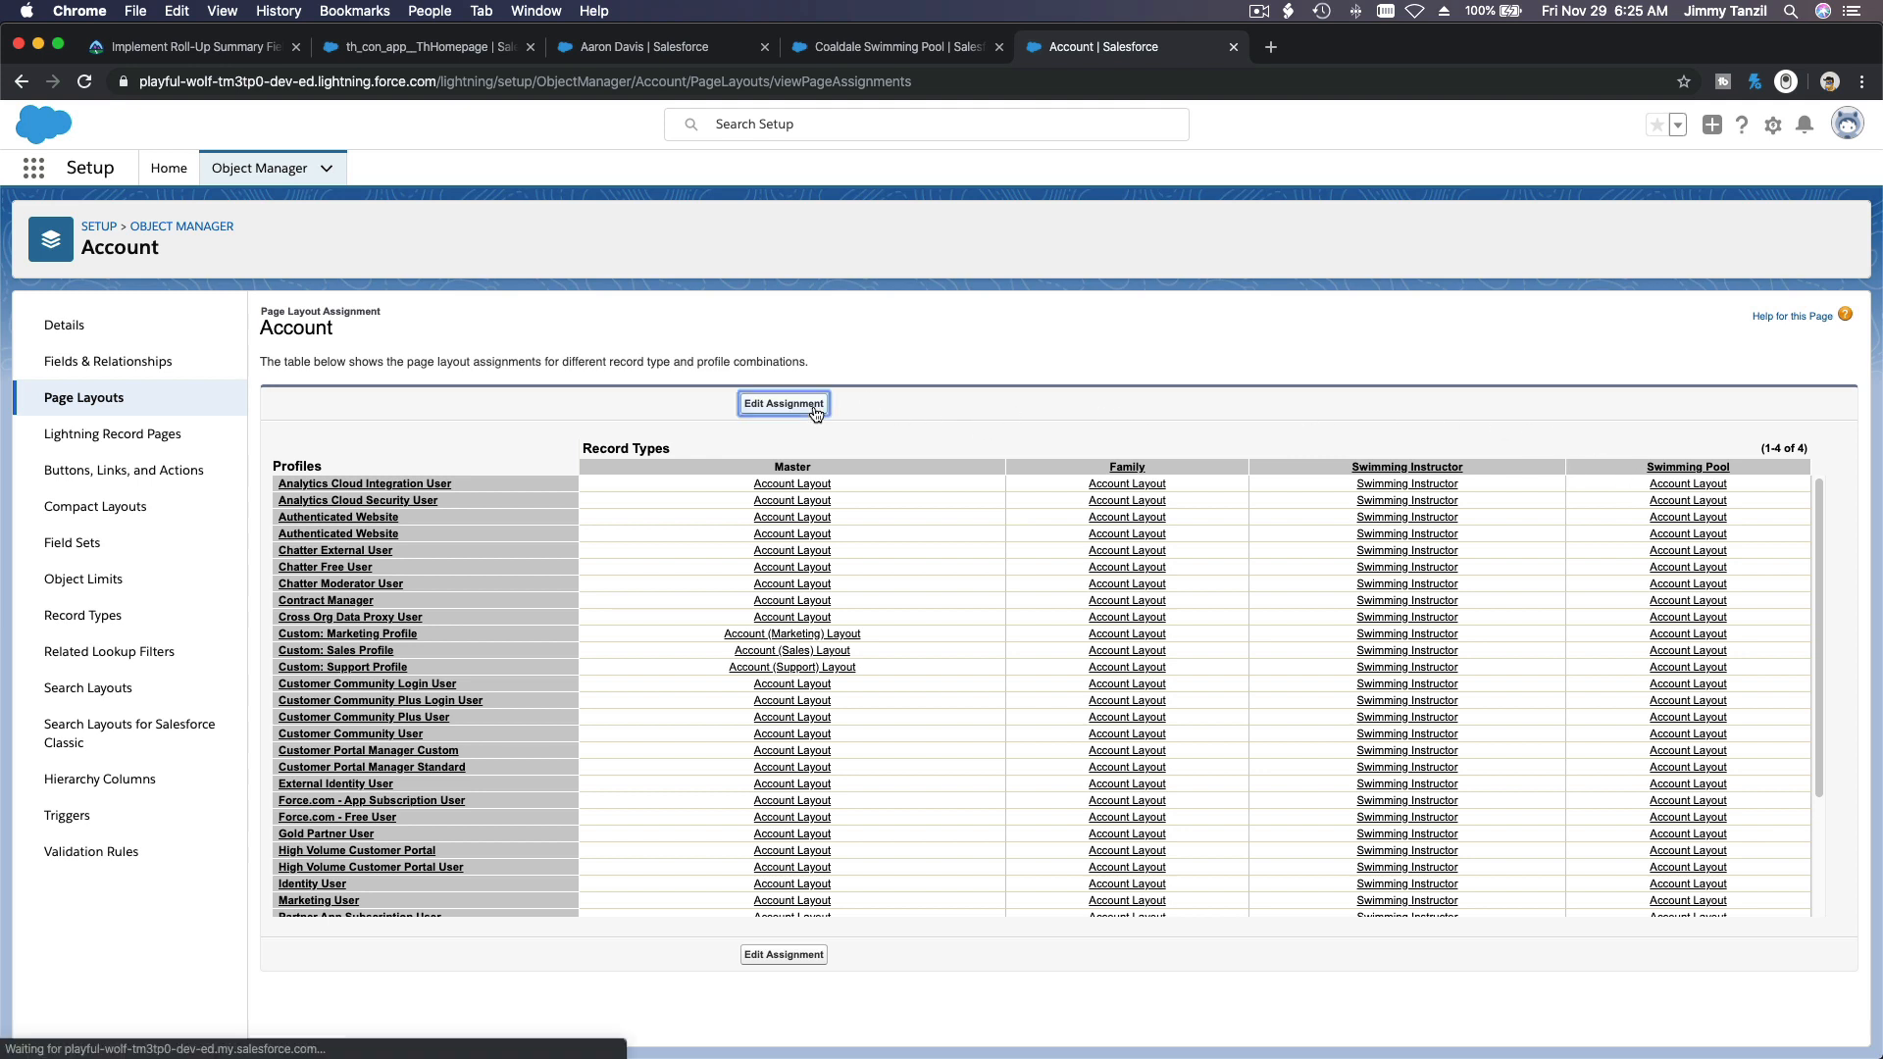
click(783, 403)
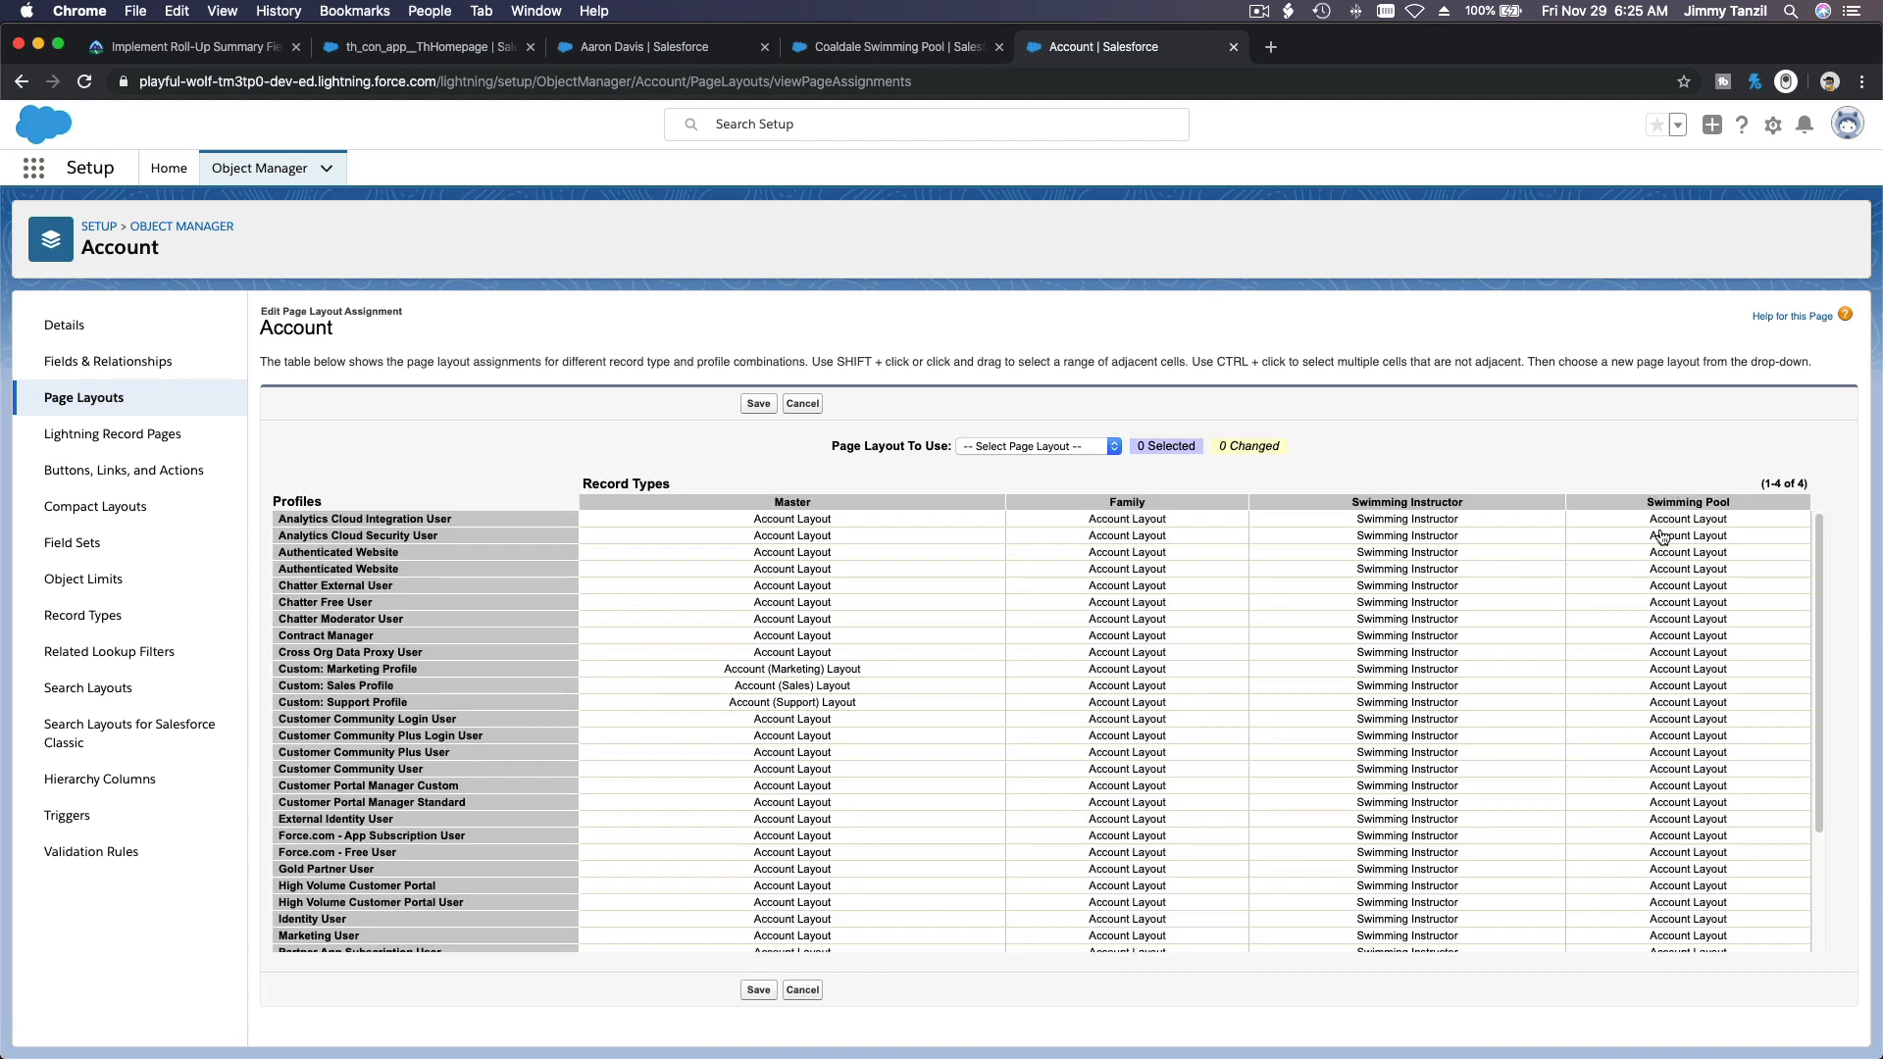
click(1630, 520)
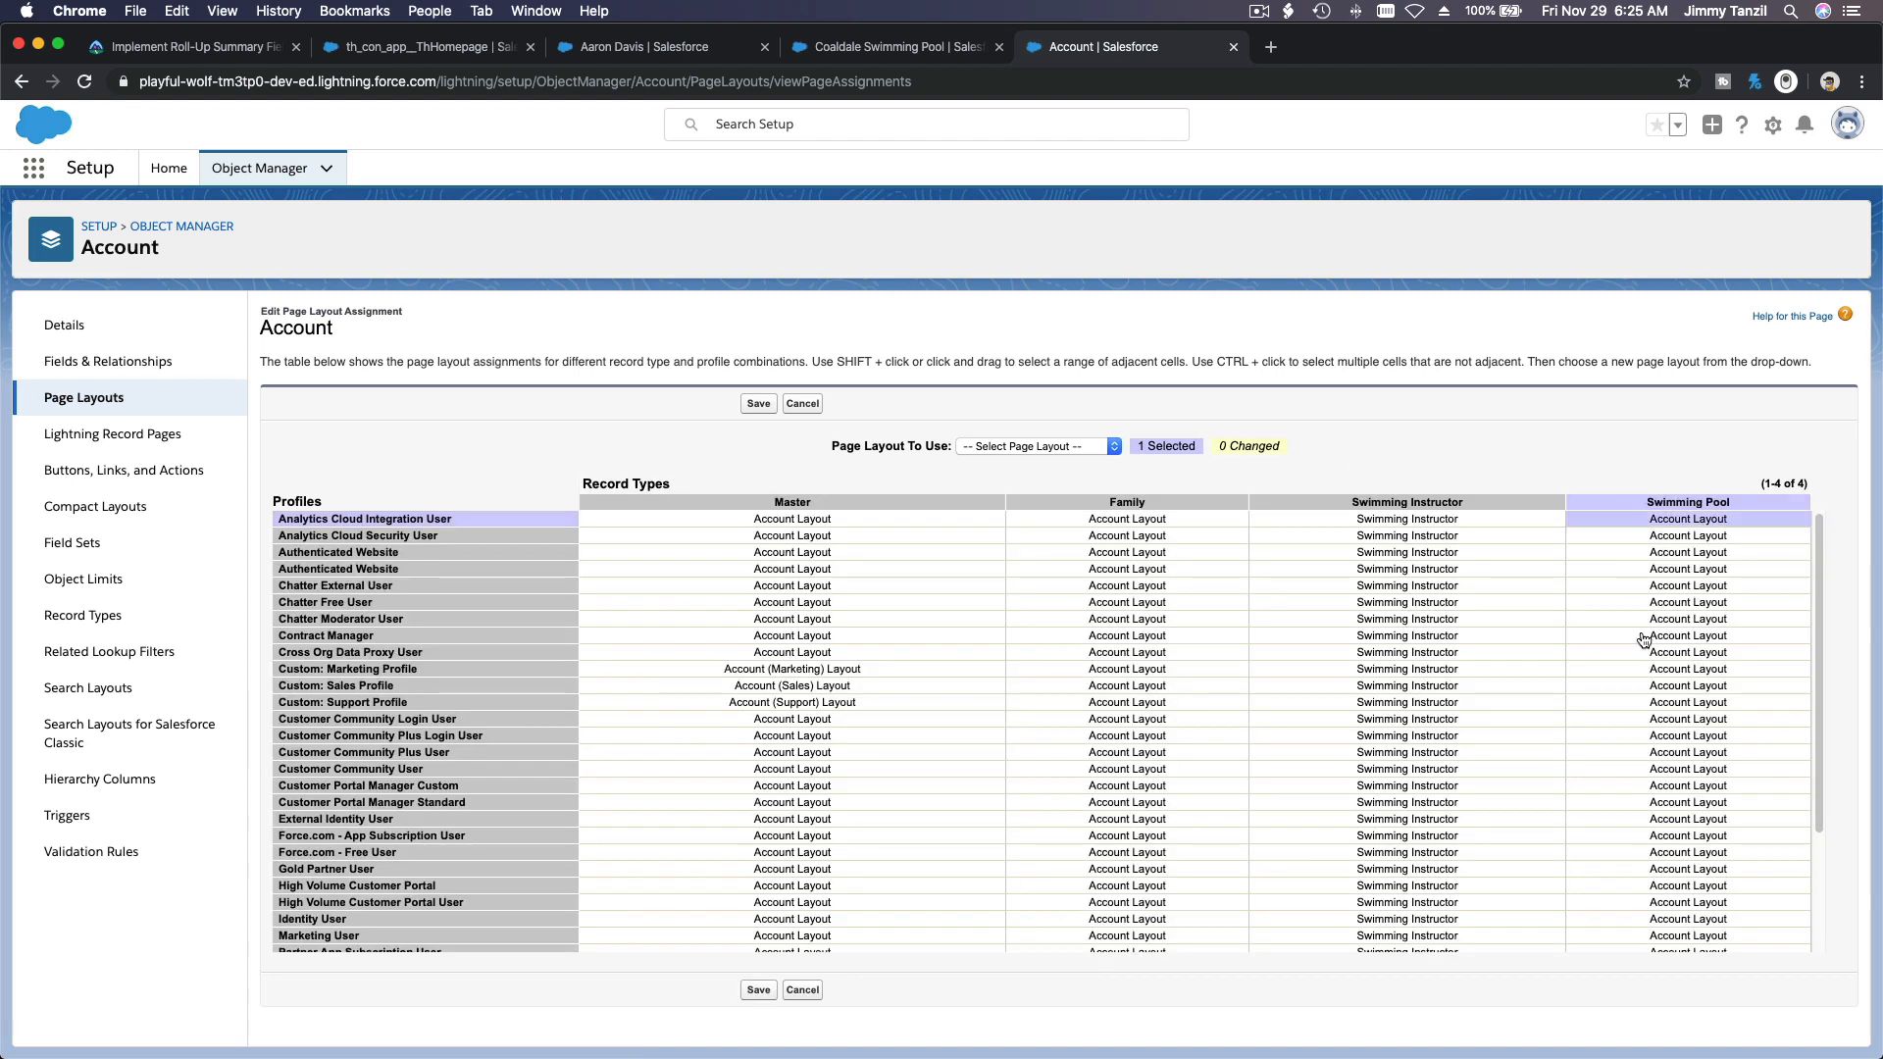
scroll(1643, 639, down, 5)
shift+click(1650, 945)
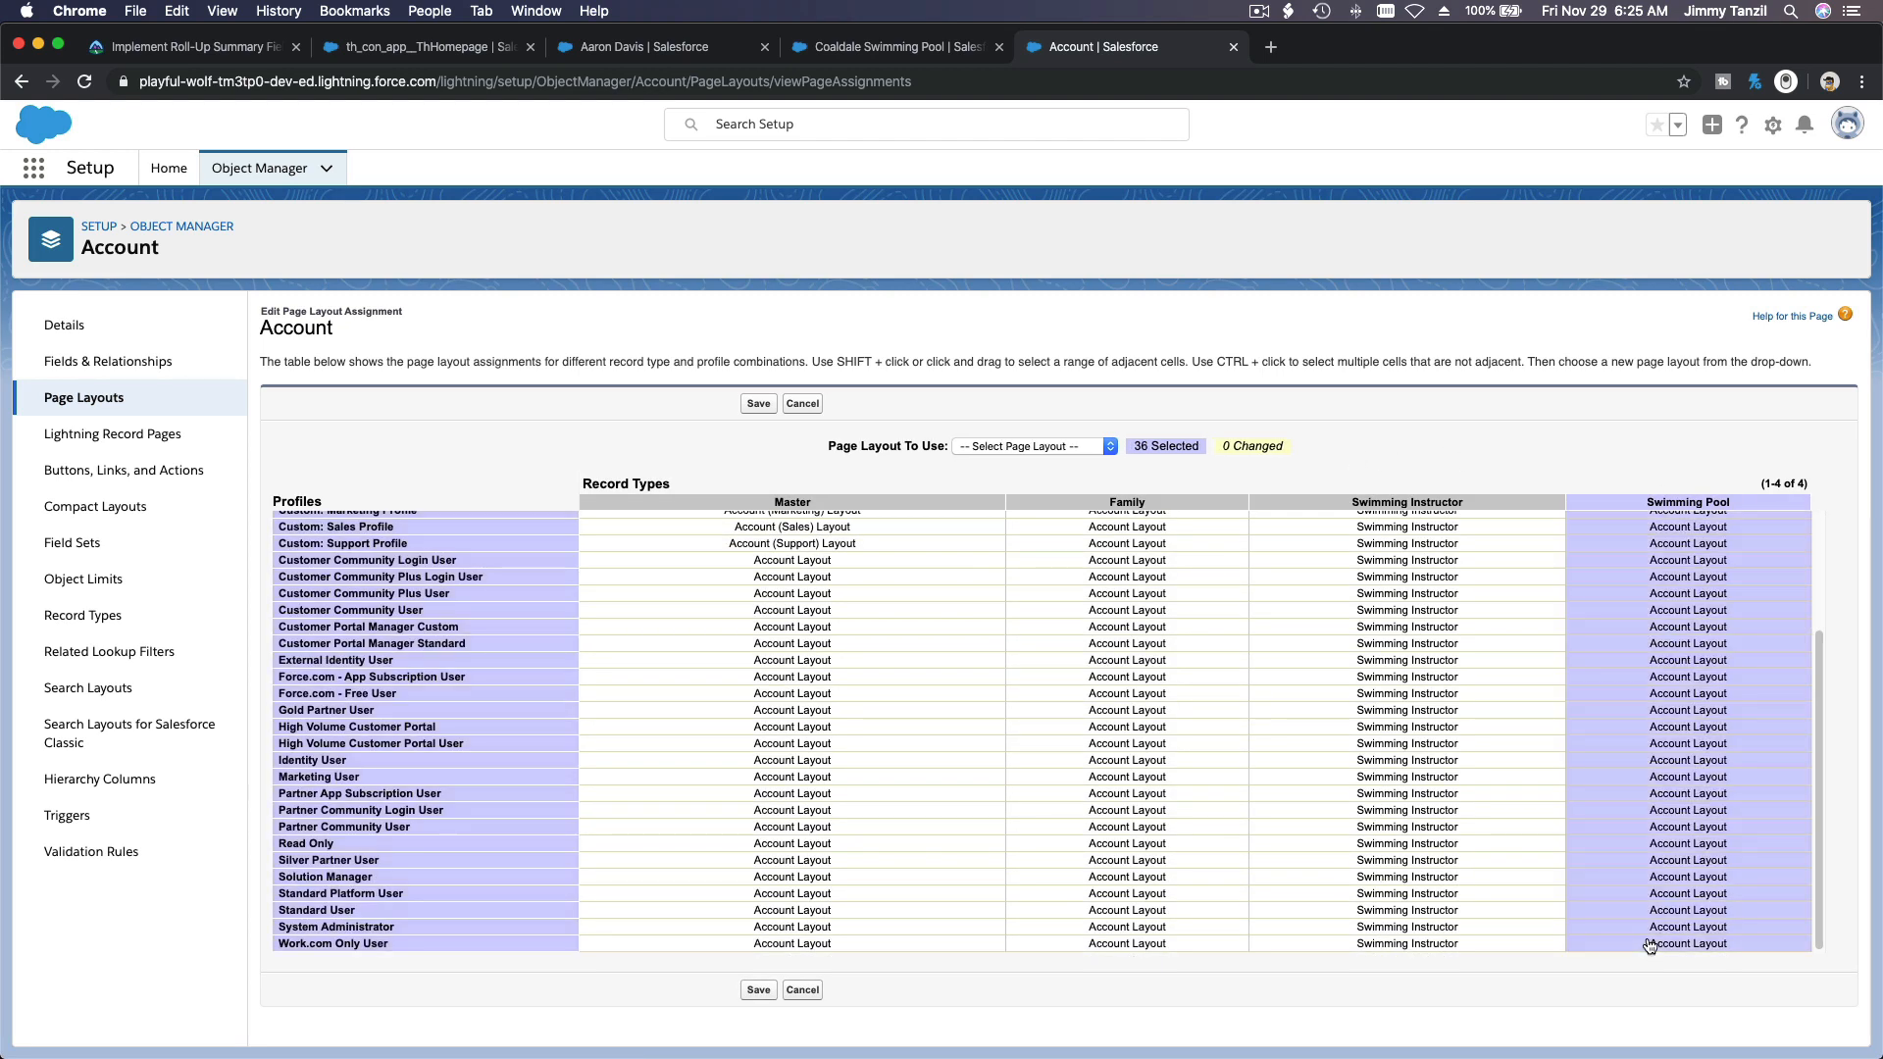
click(1040, 446)
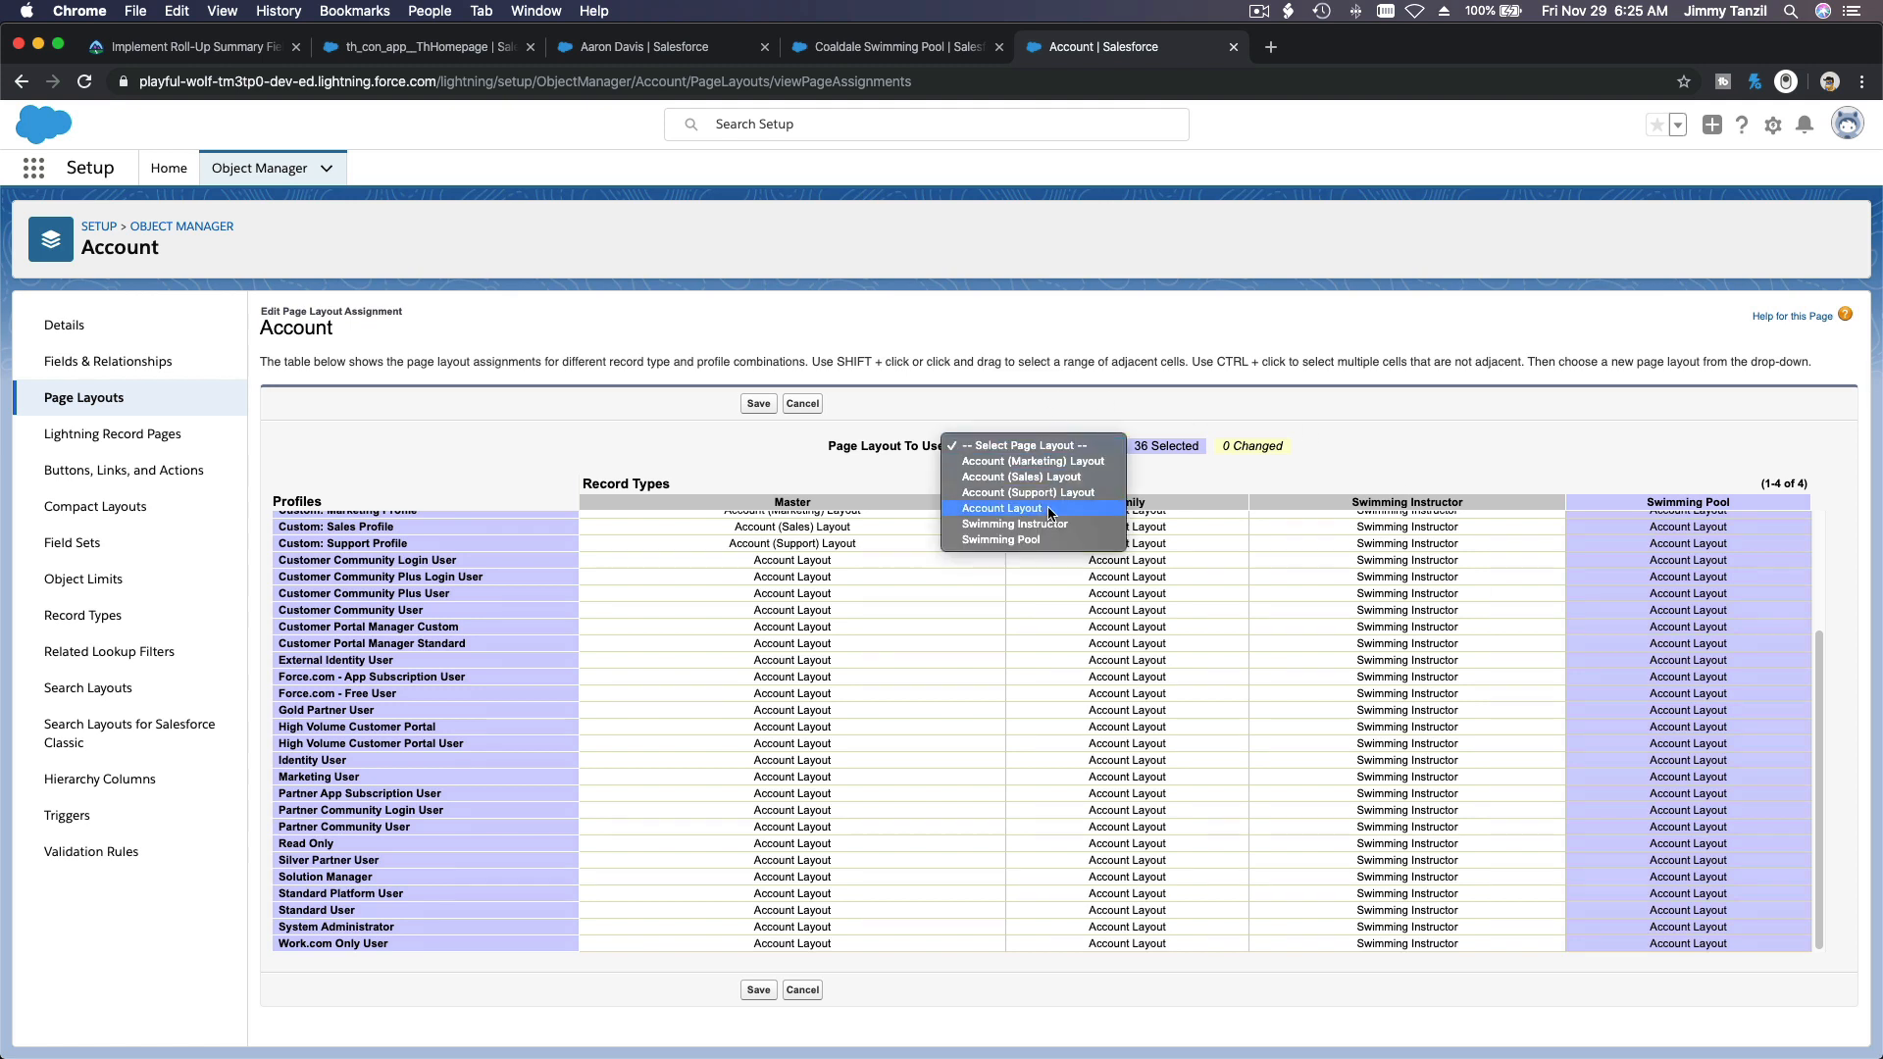
click(1045, 539)
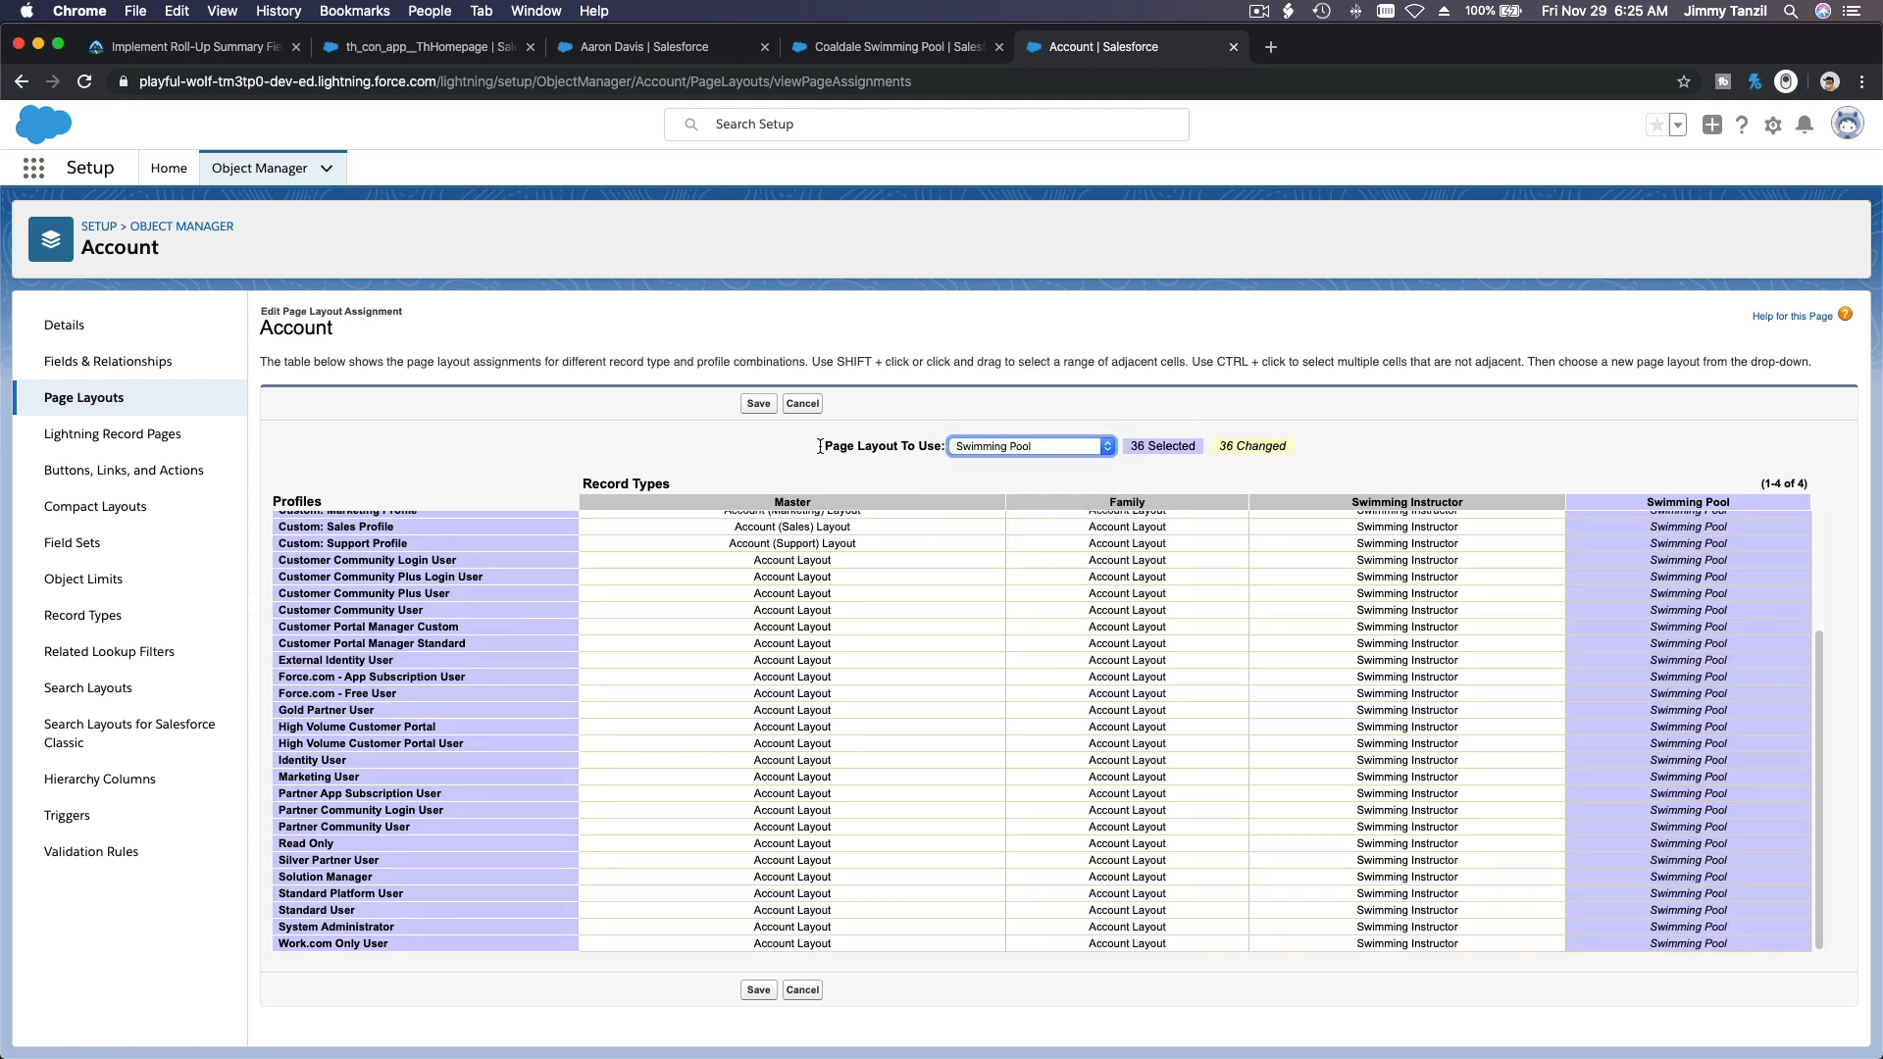
click(759, 405)
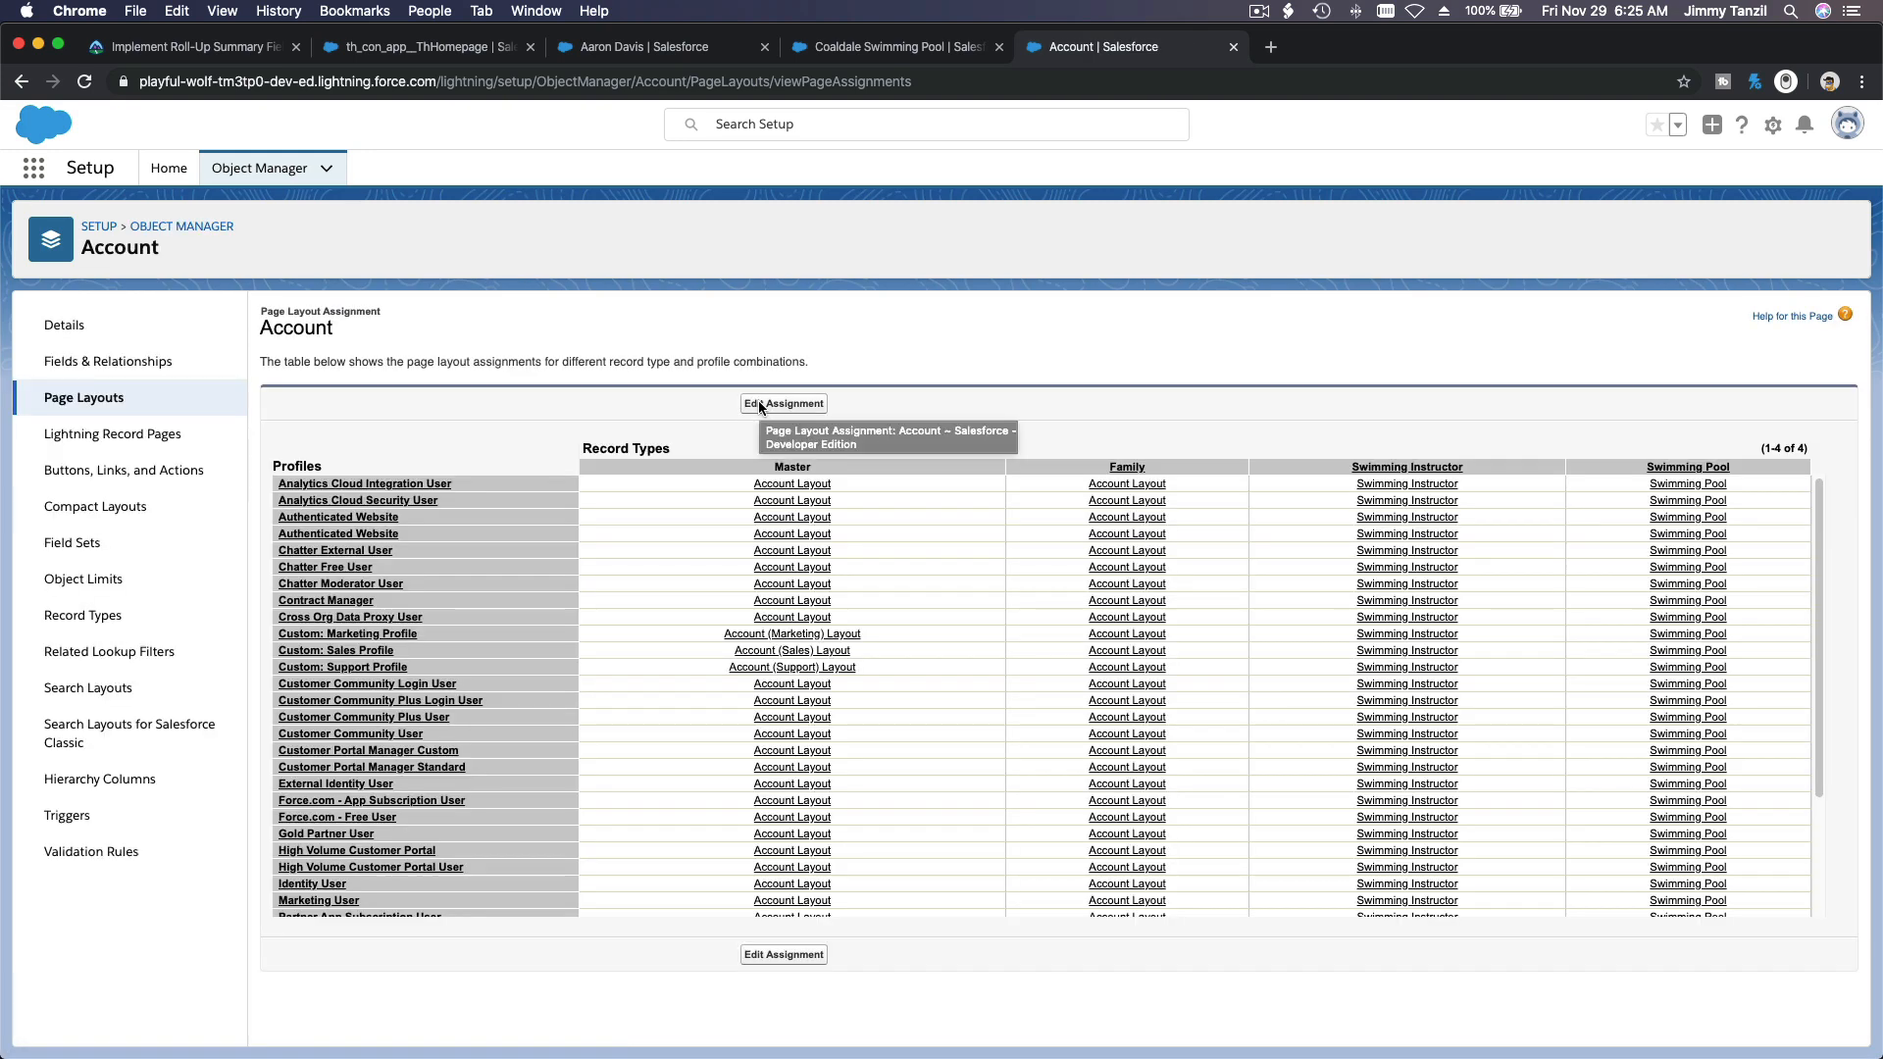
Step: Return to the Coaldale Swimming Pool account, reload it until the new layout applies, and review its Upcoming fields in the details
click(1233, 47)
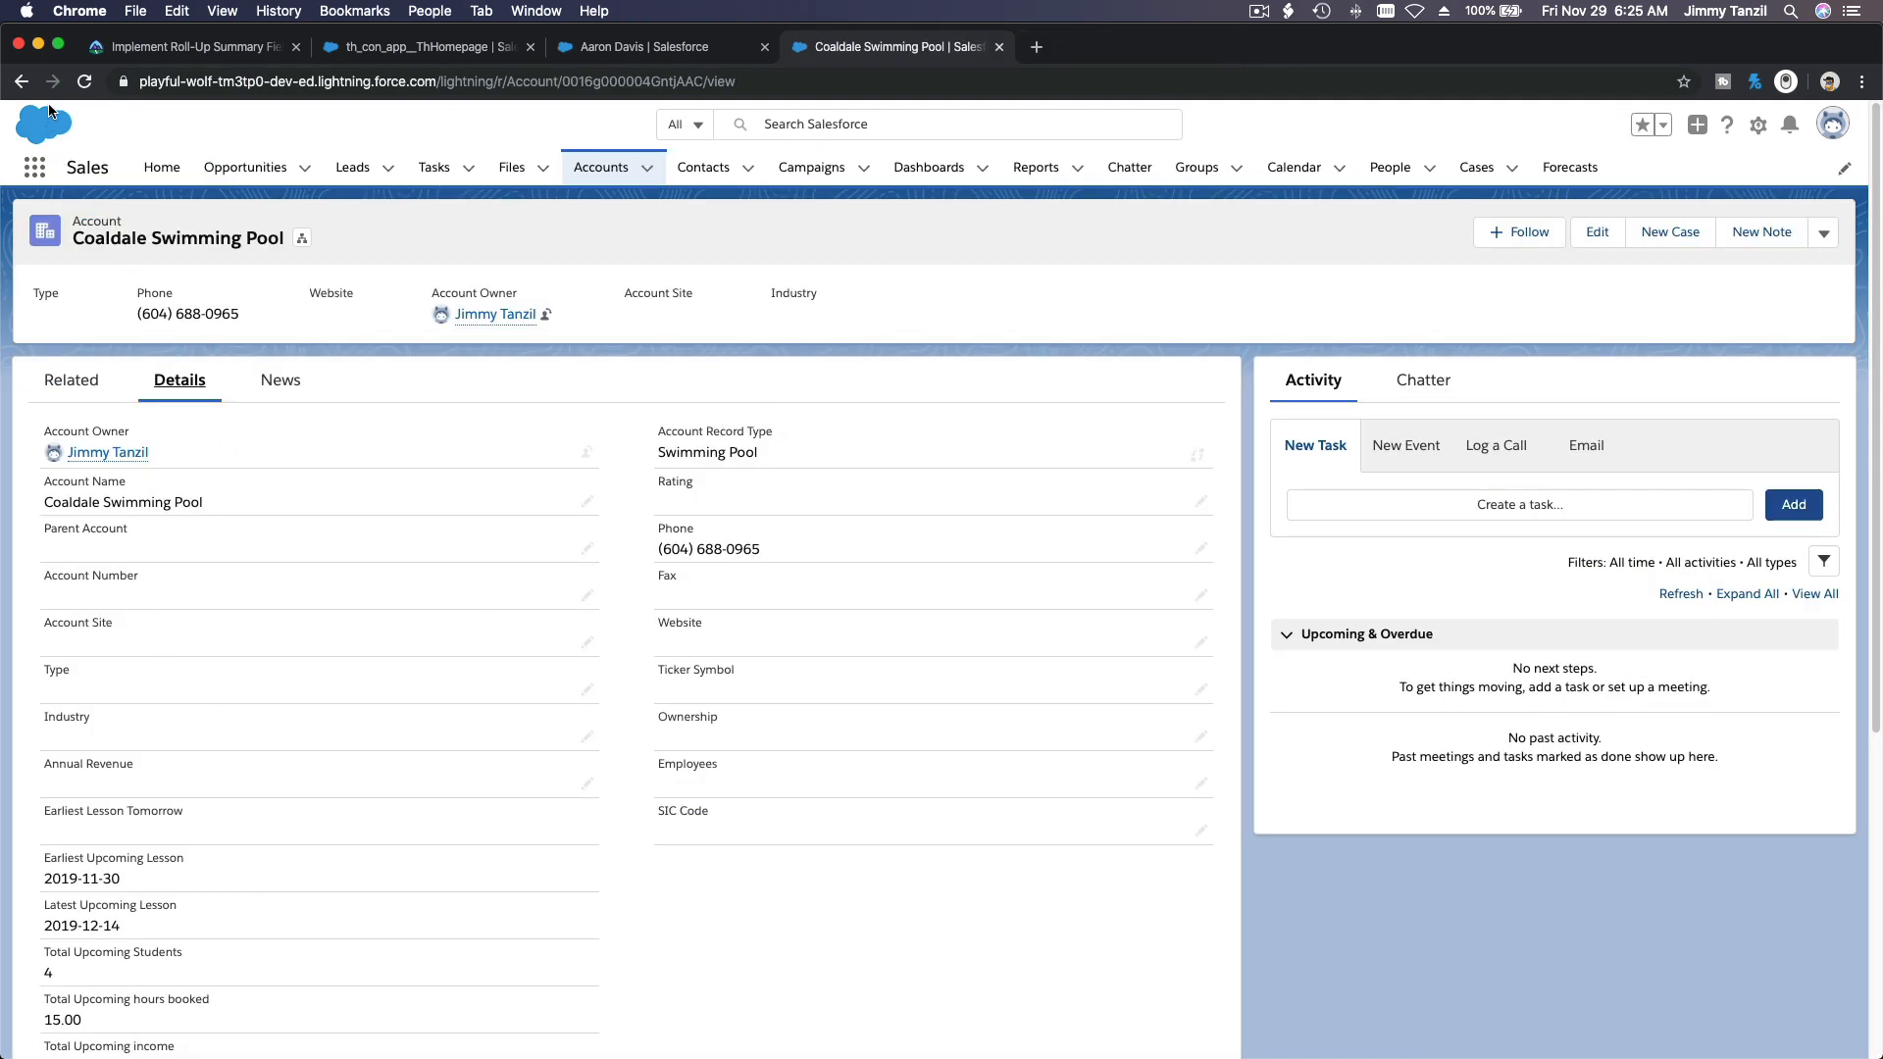
click(84, 81)
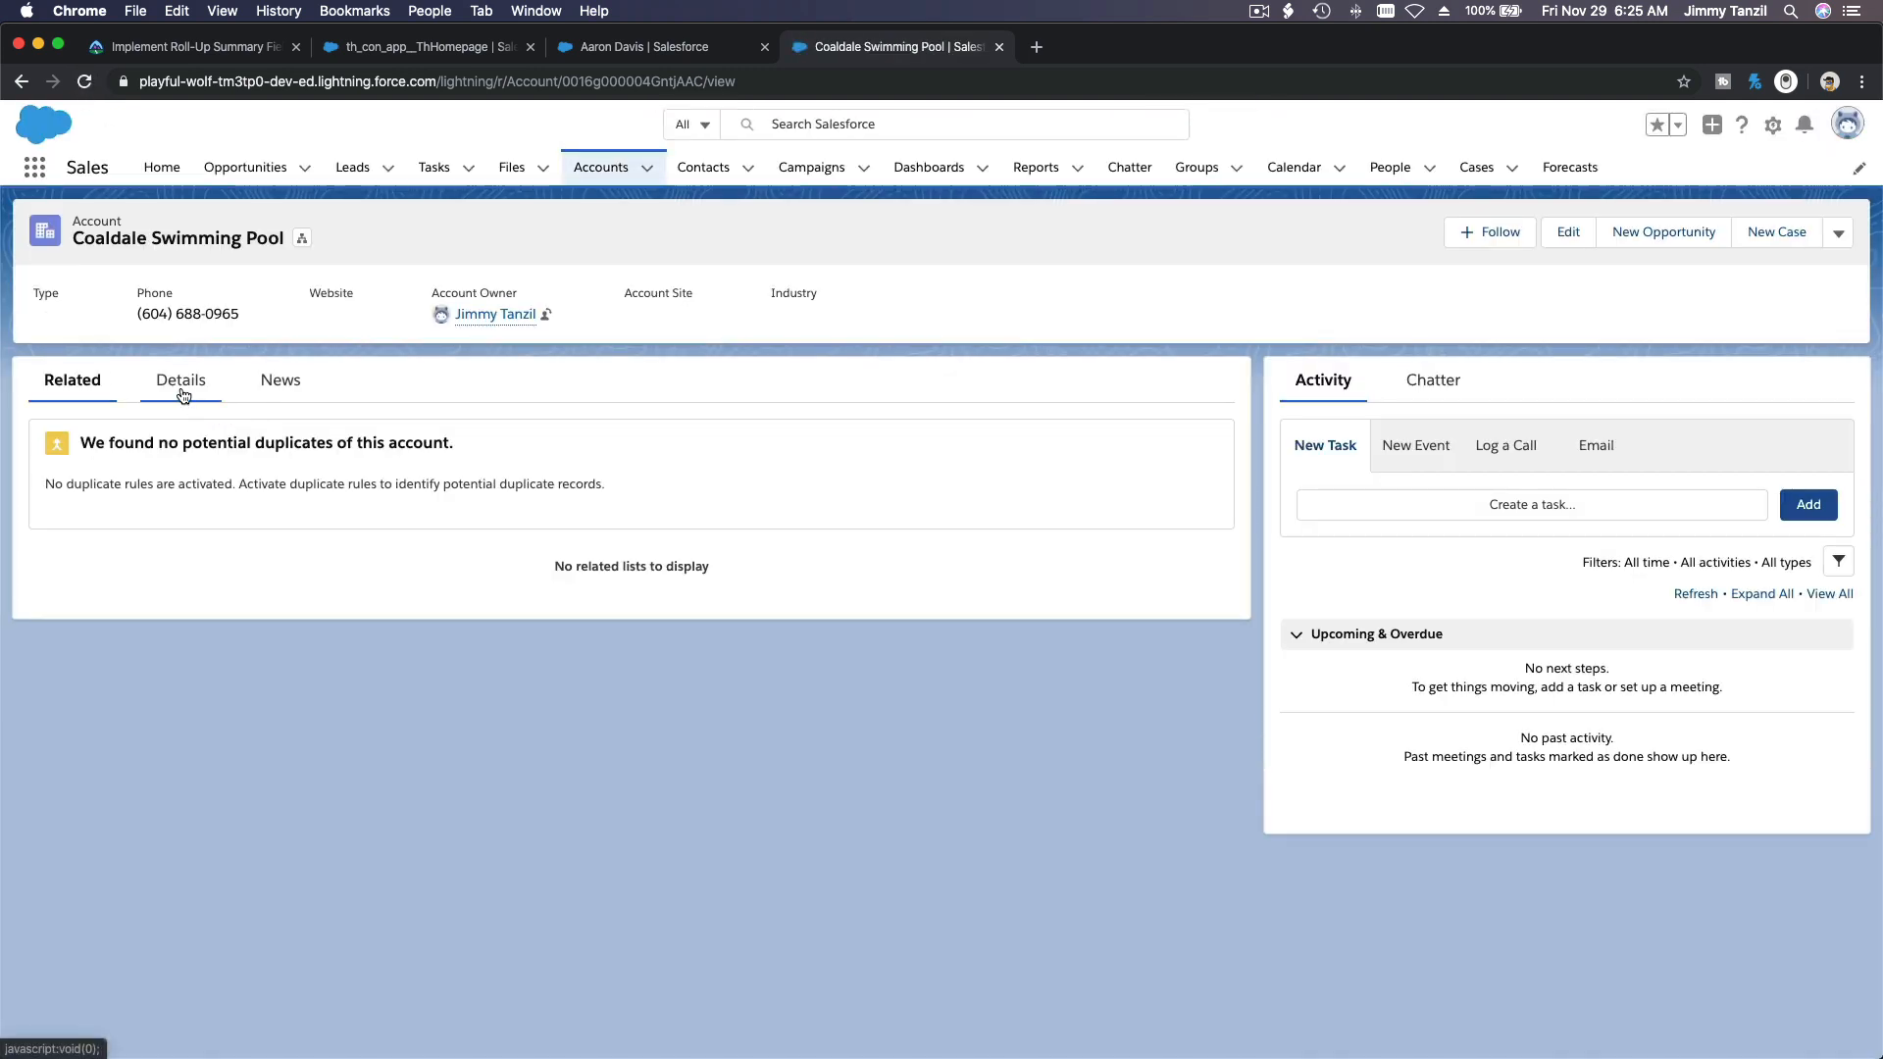
click(183, 394)
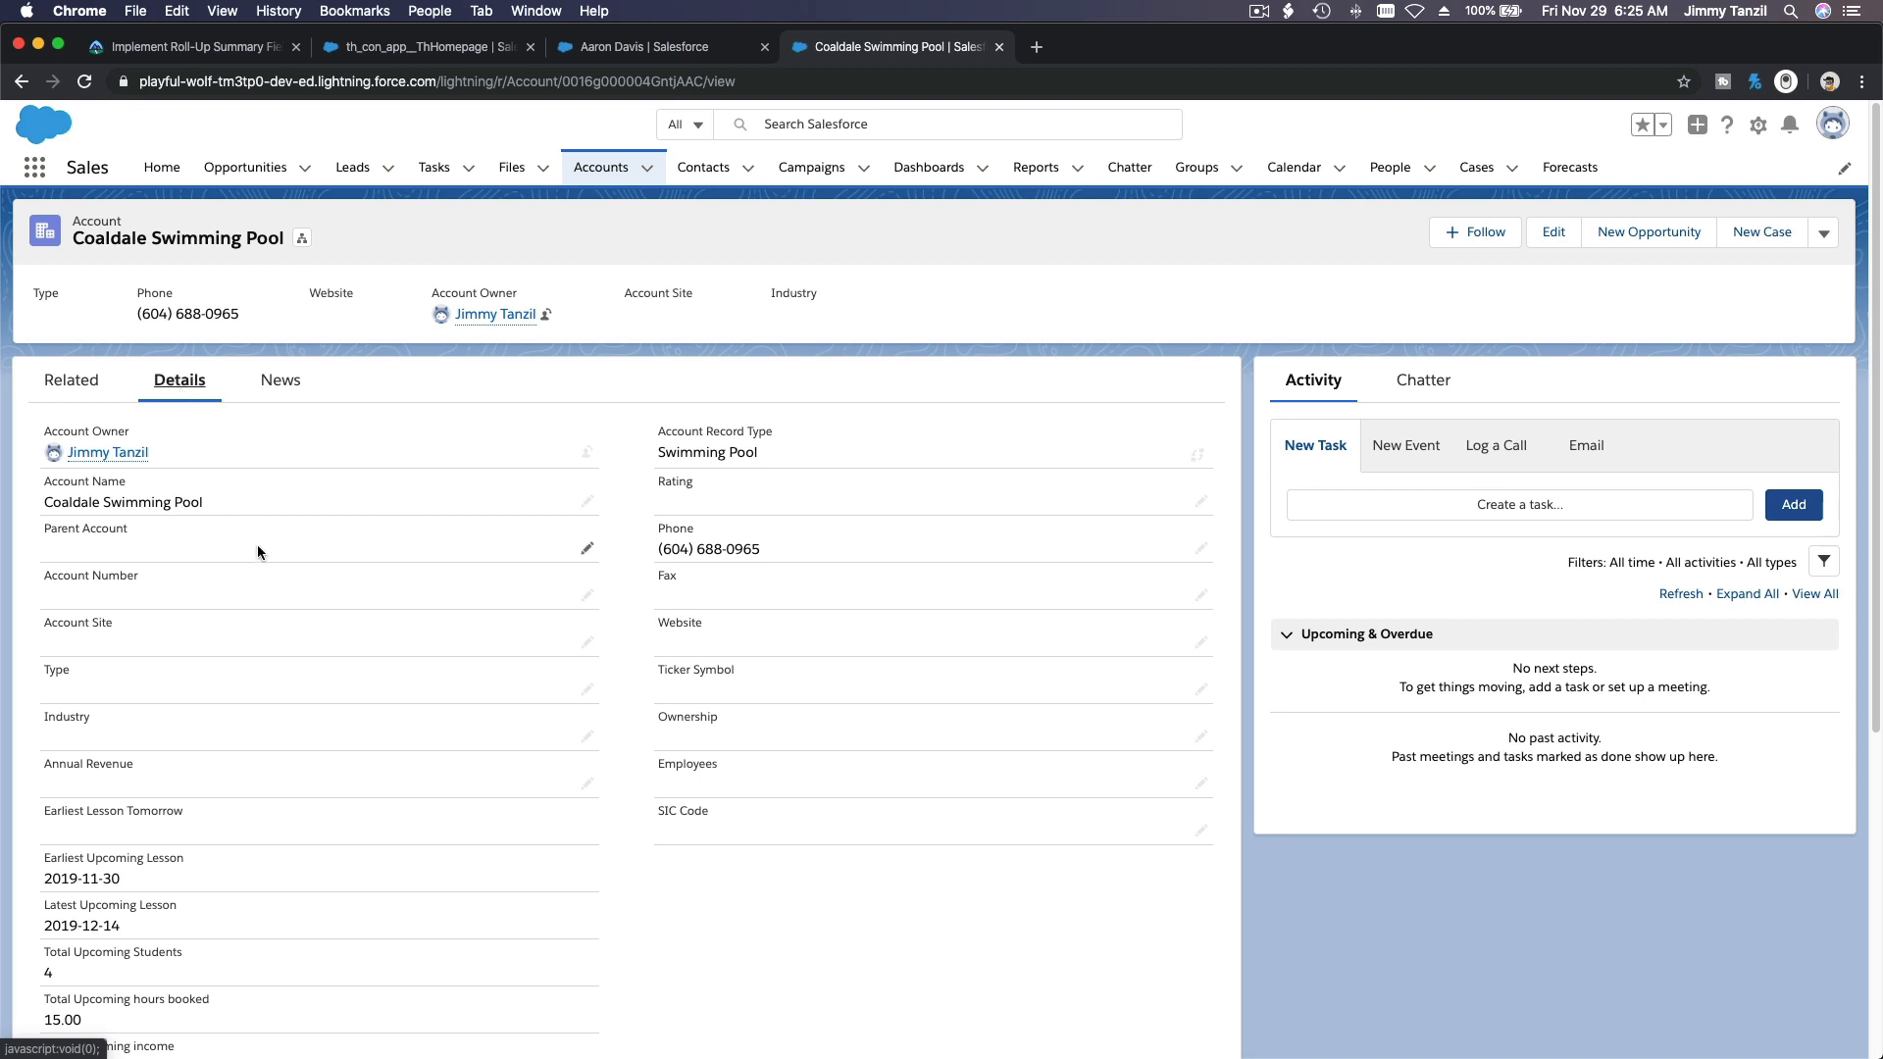
scroll(265, 564, down, 2)
scroll(267, 571, down, 3)
scroll(267, 571, up, 8)
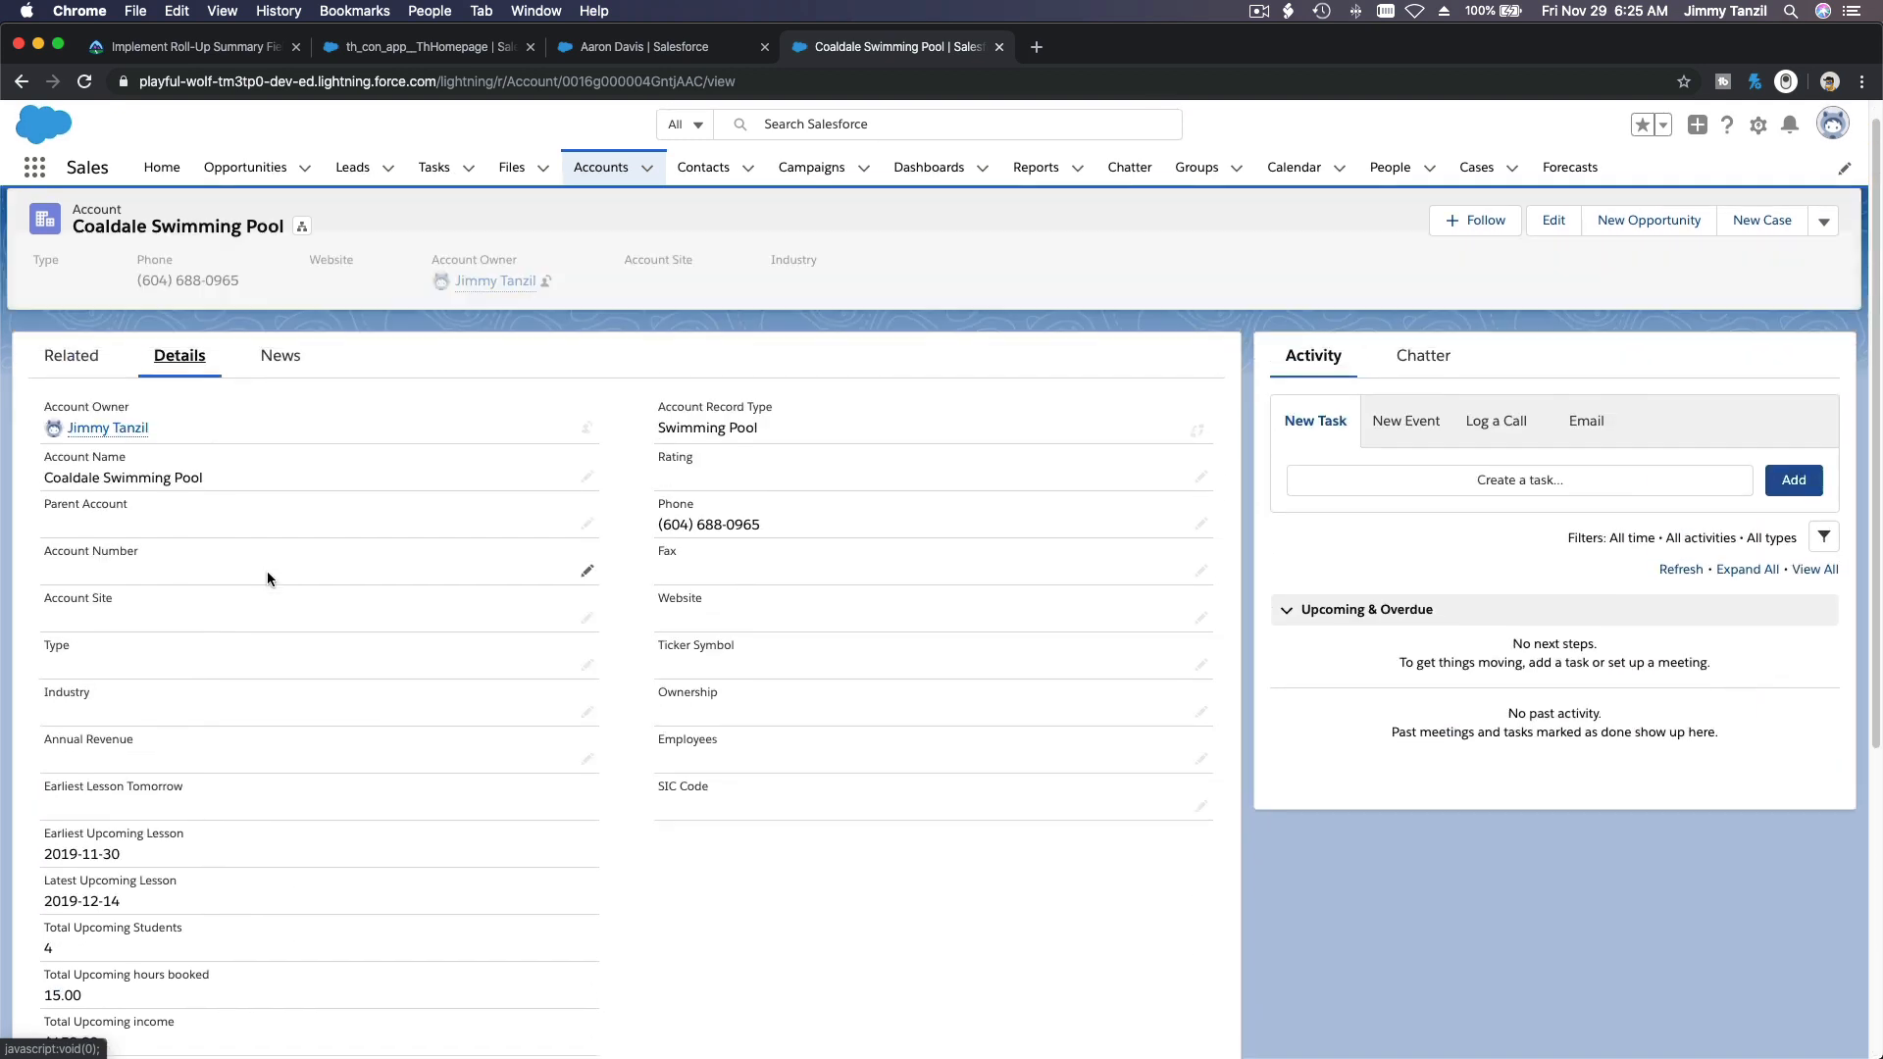
click(84, 84)
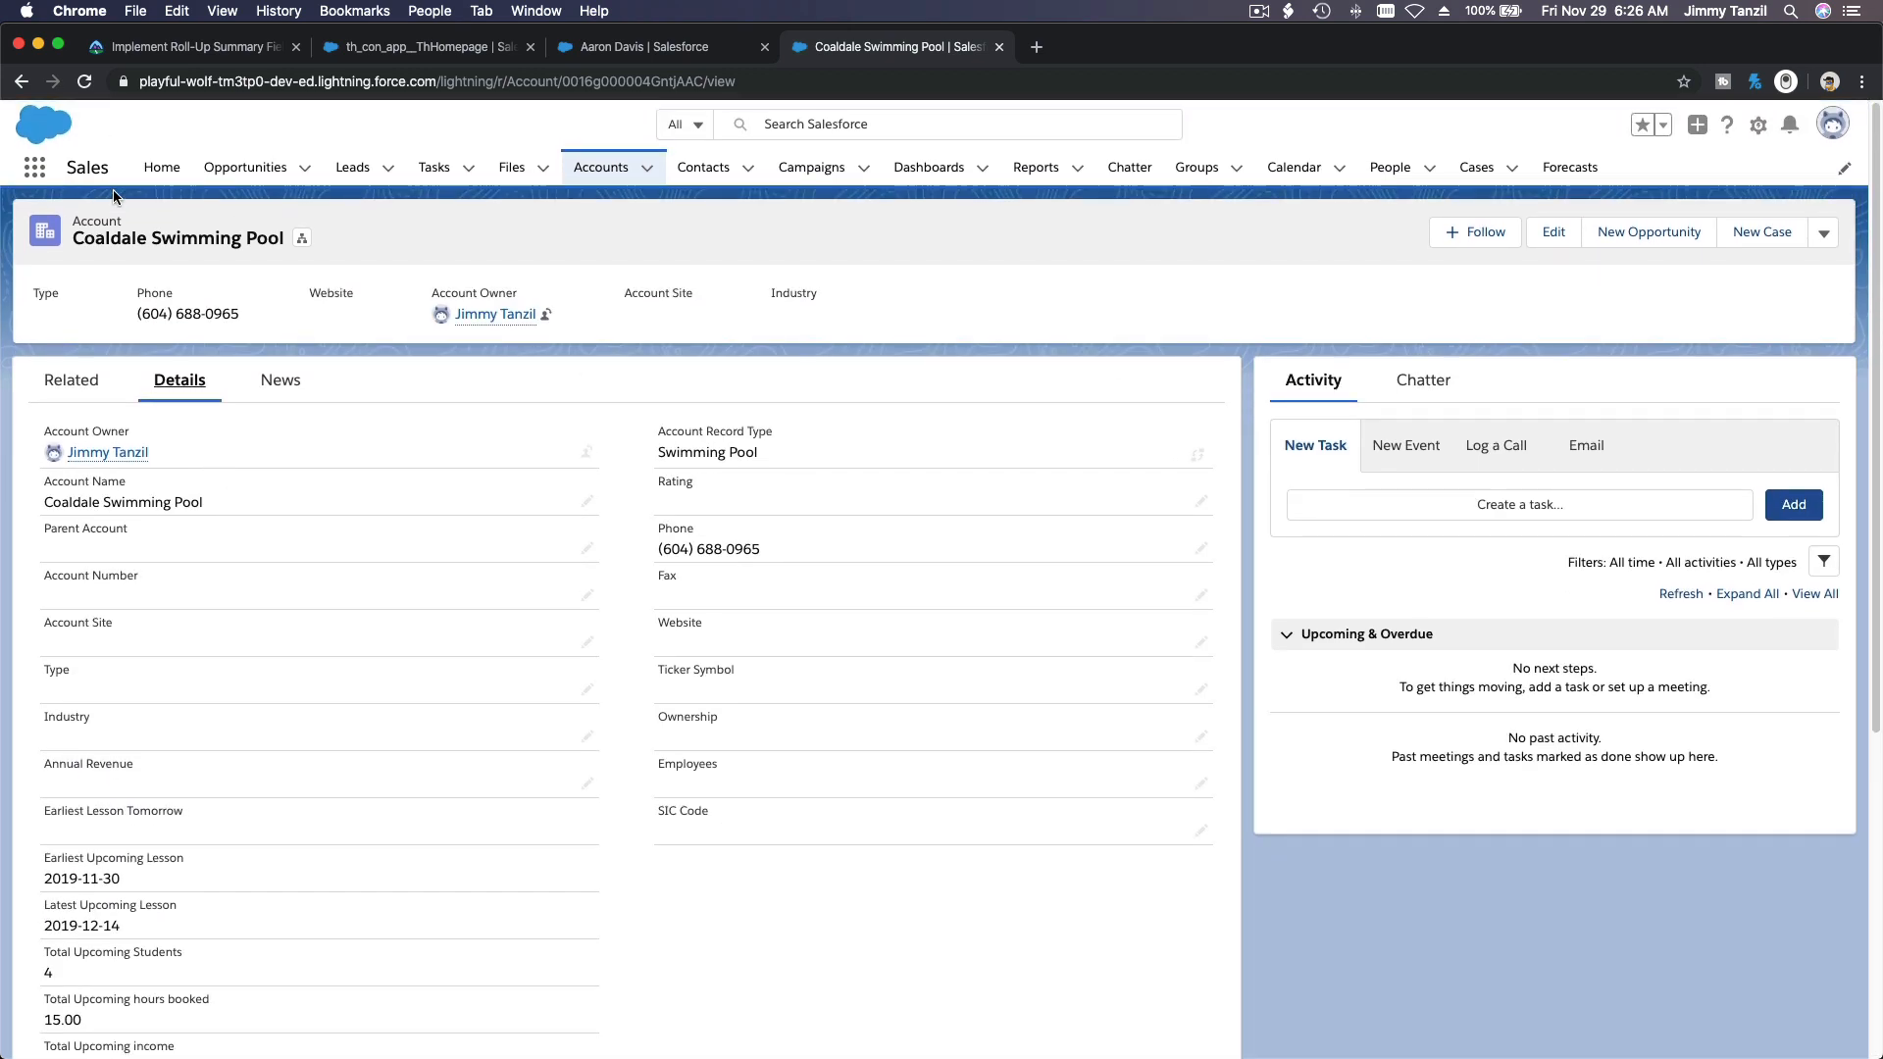
click(85, 82)
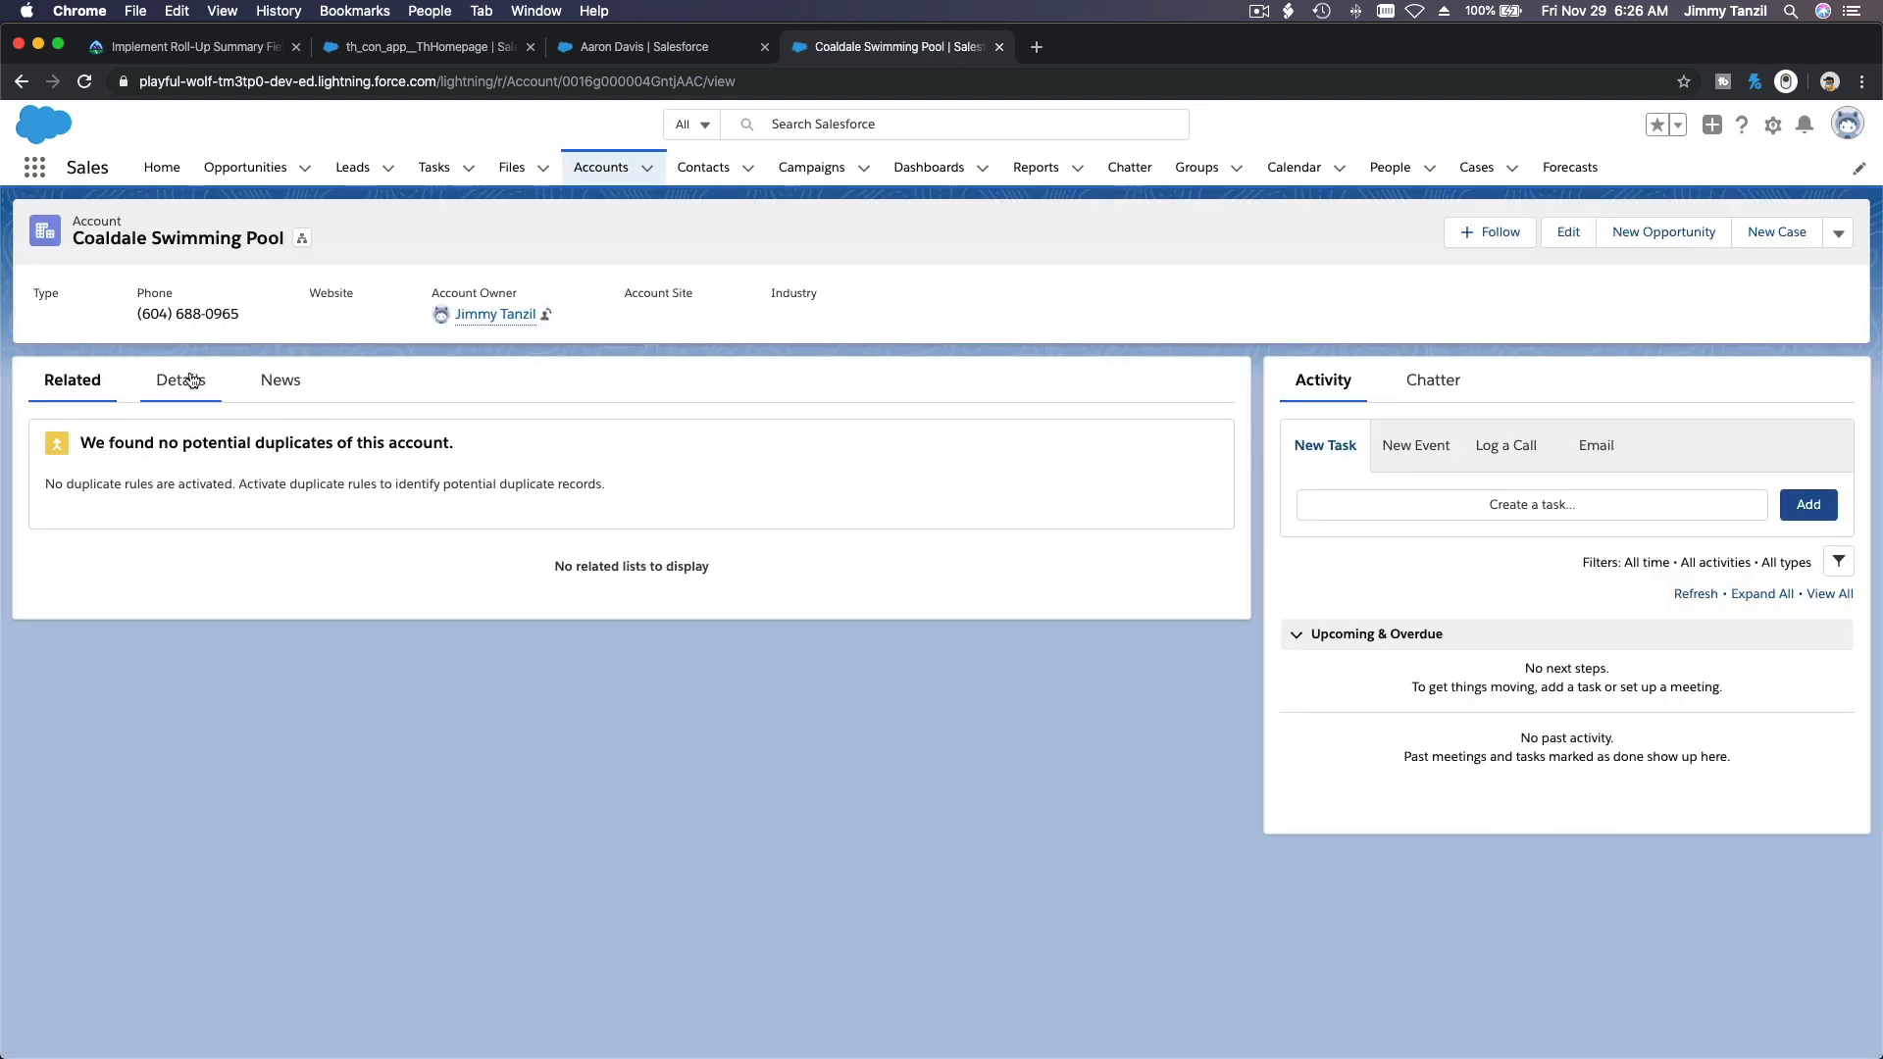
click(182, 380)
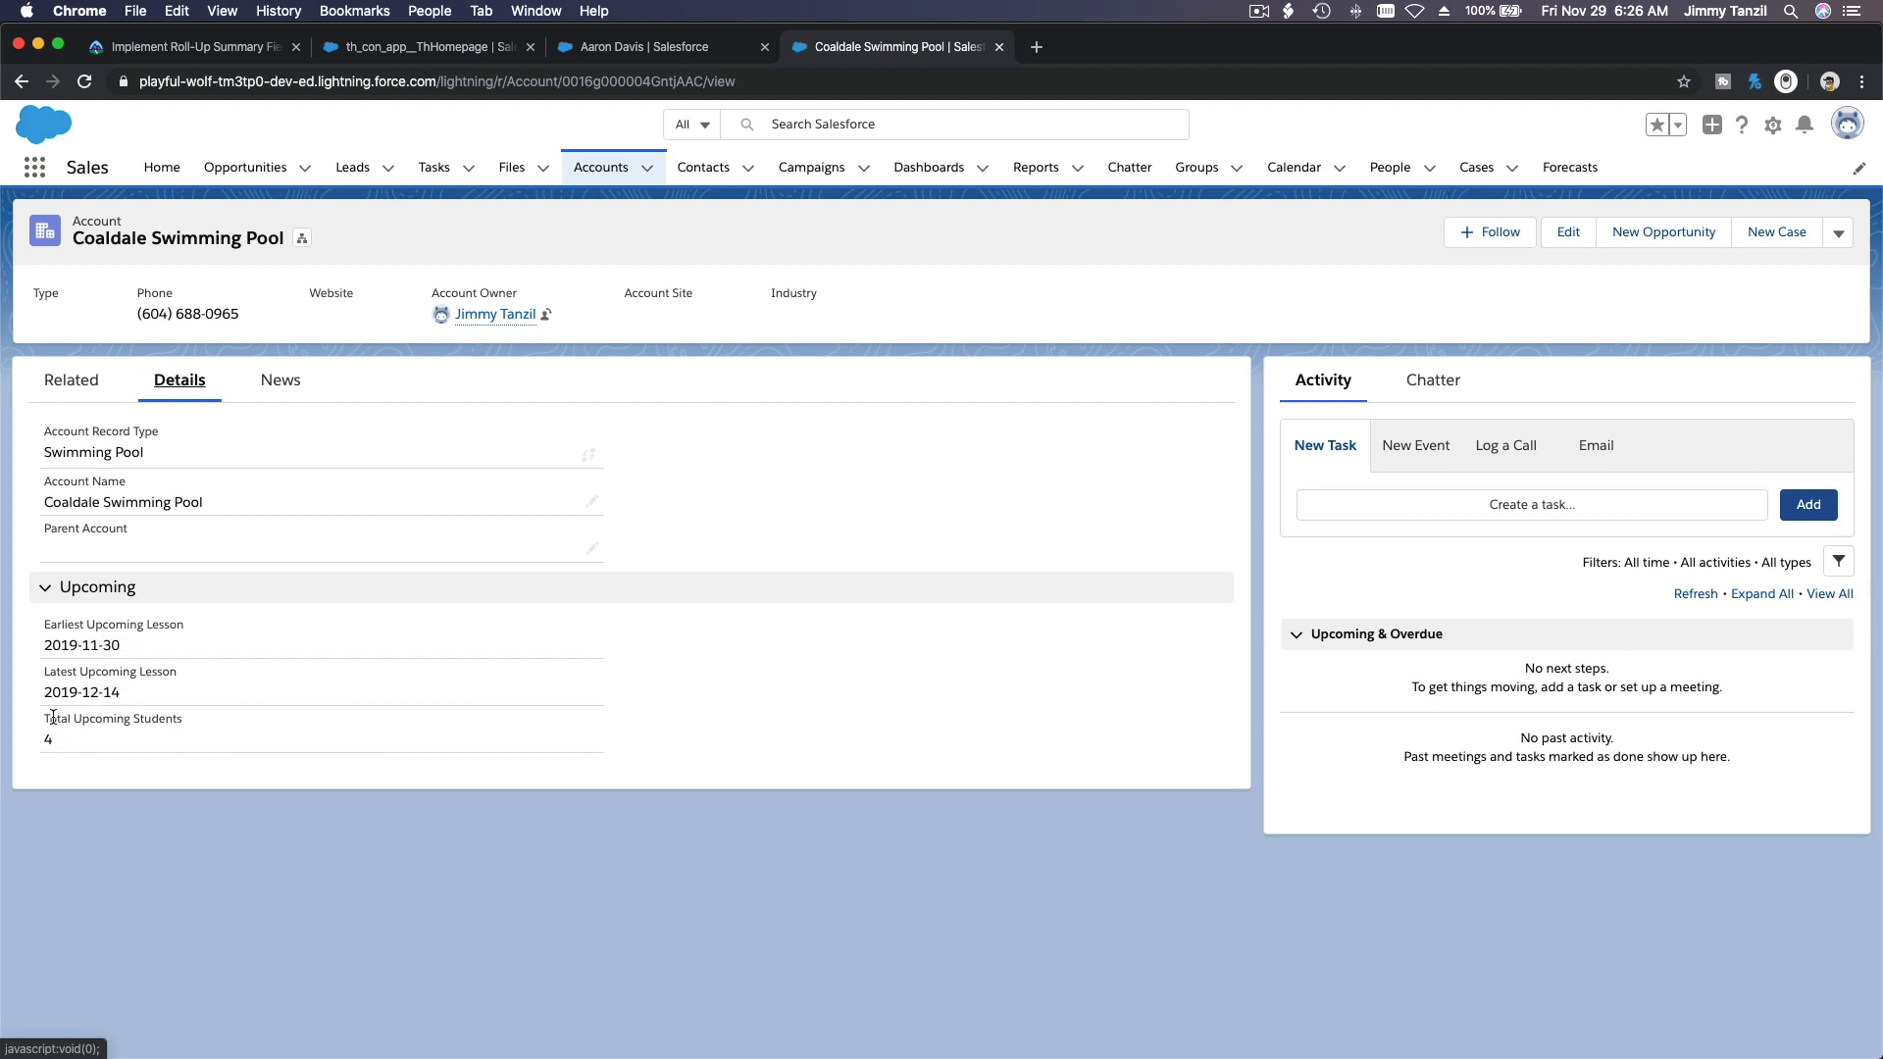
click(80, 396)
click(180, 385)
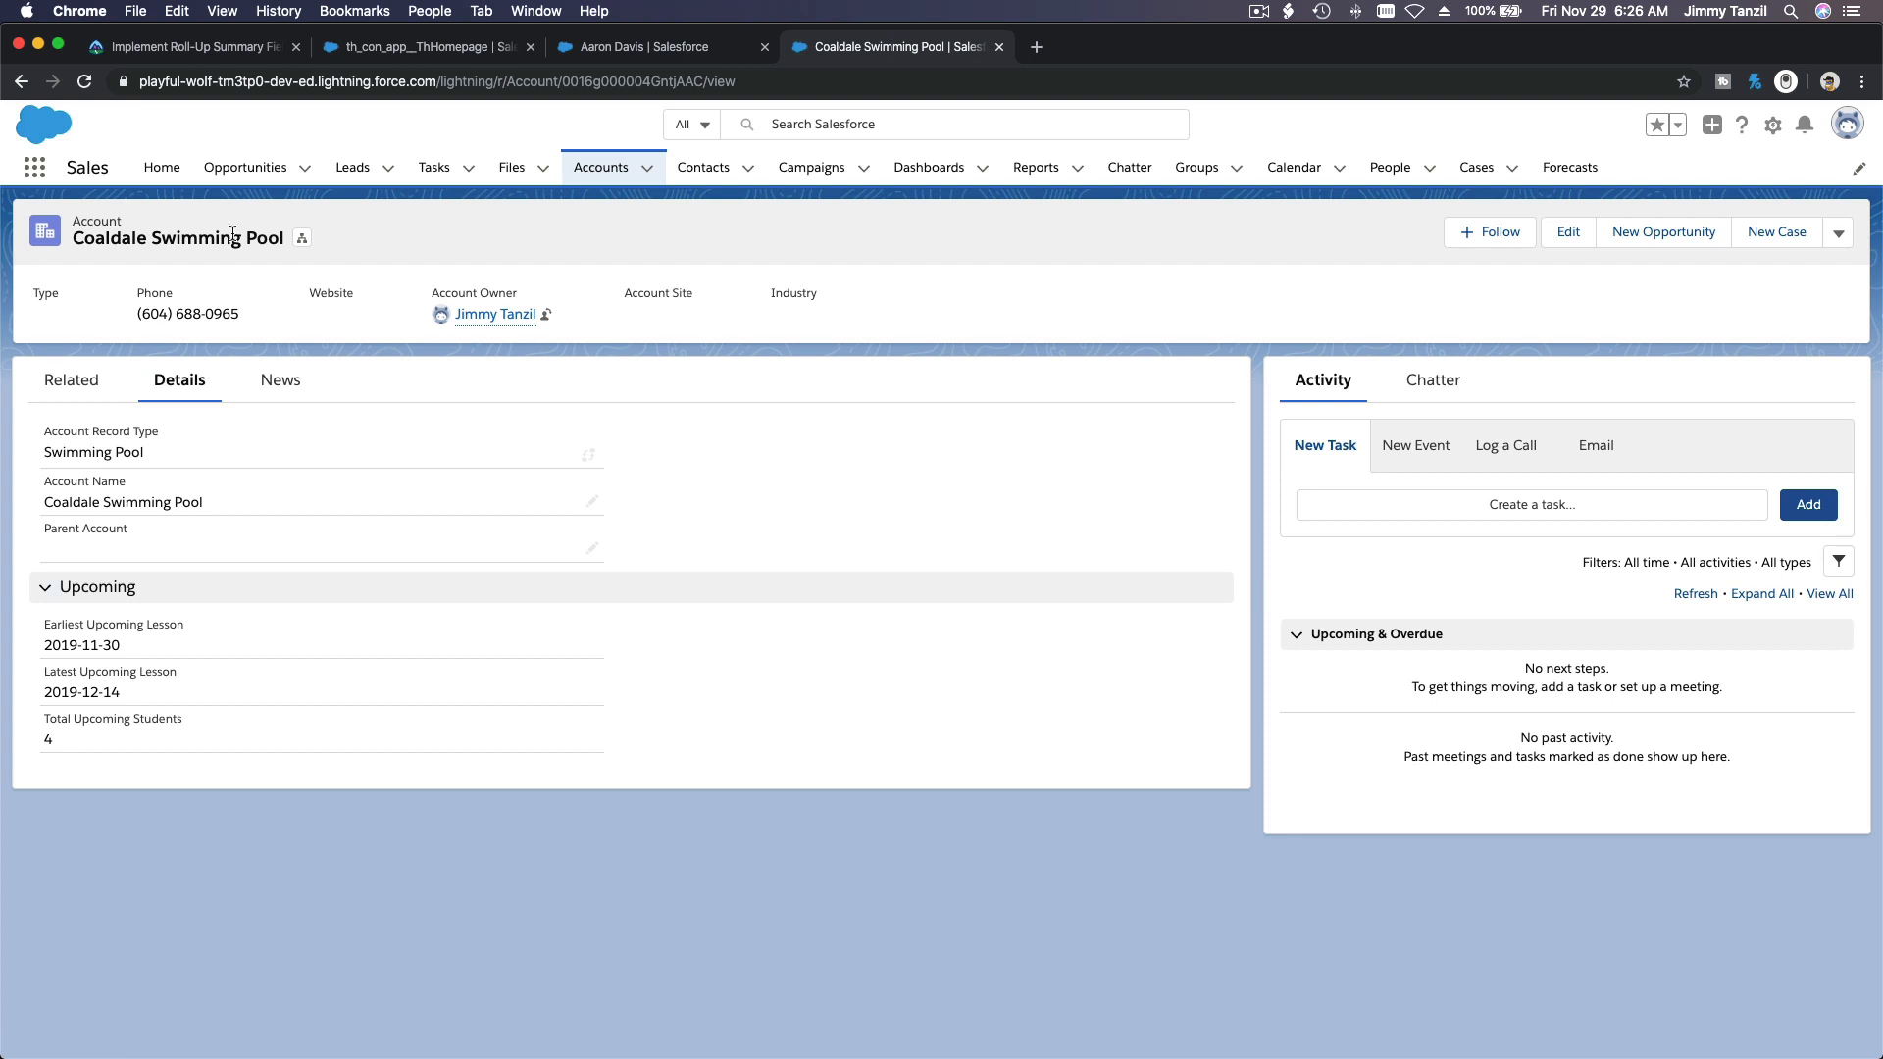
Step: Switch to the Trailhead unit Implement Roll-Up Summary Fields and read its Hands-on Challenge requirements
click(177, 57)
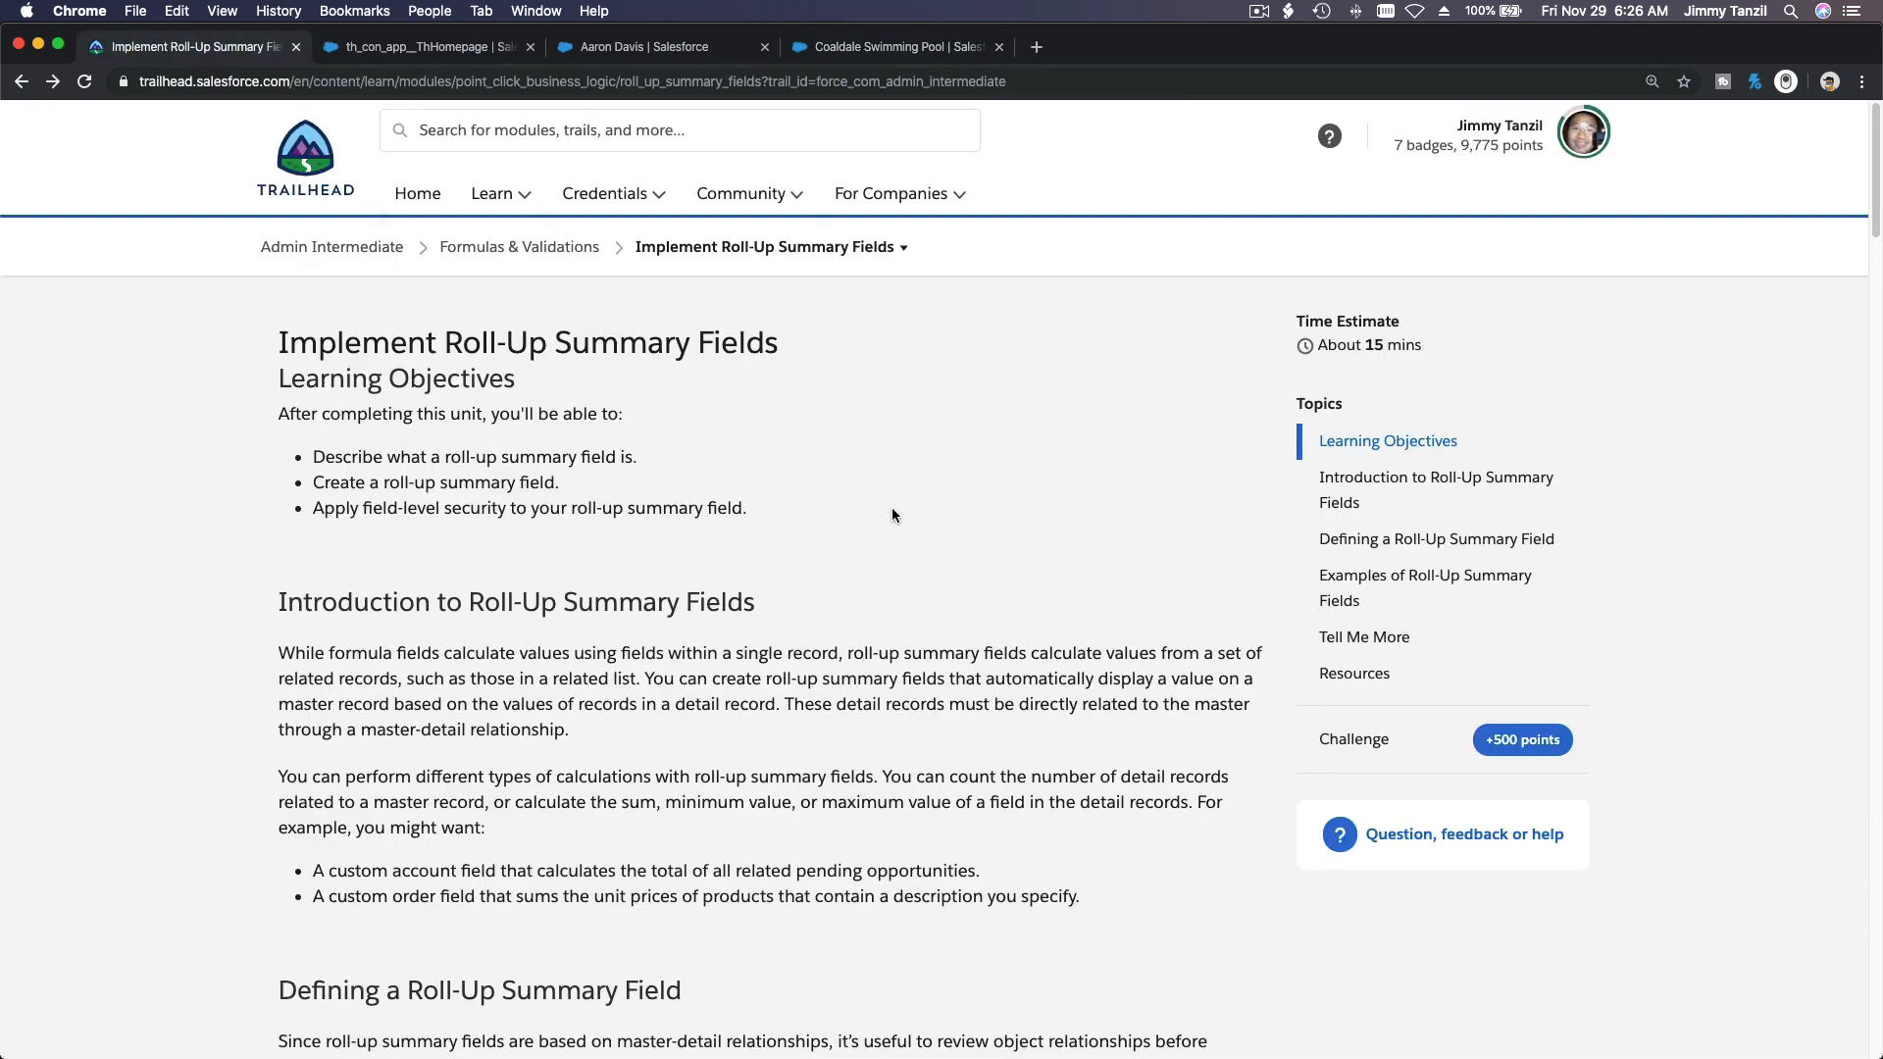
scroll(929, 462, down, 5)
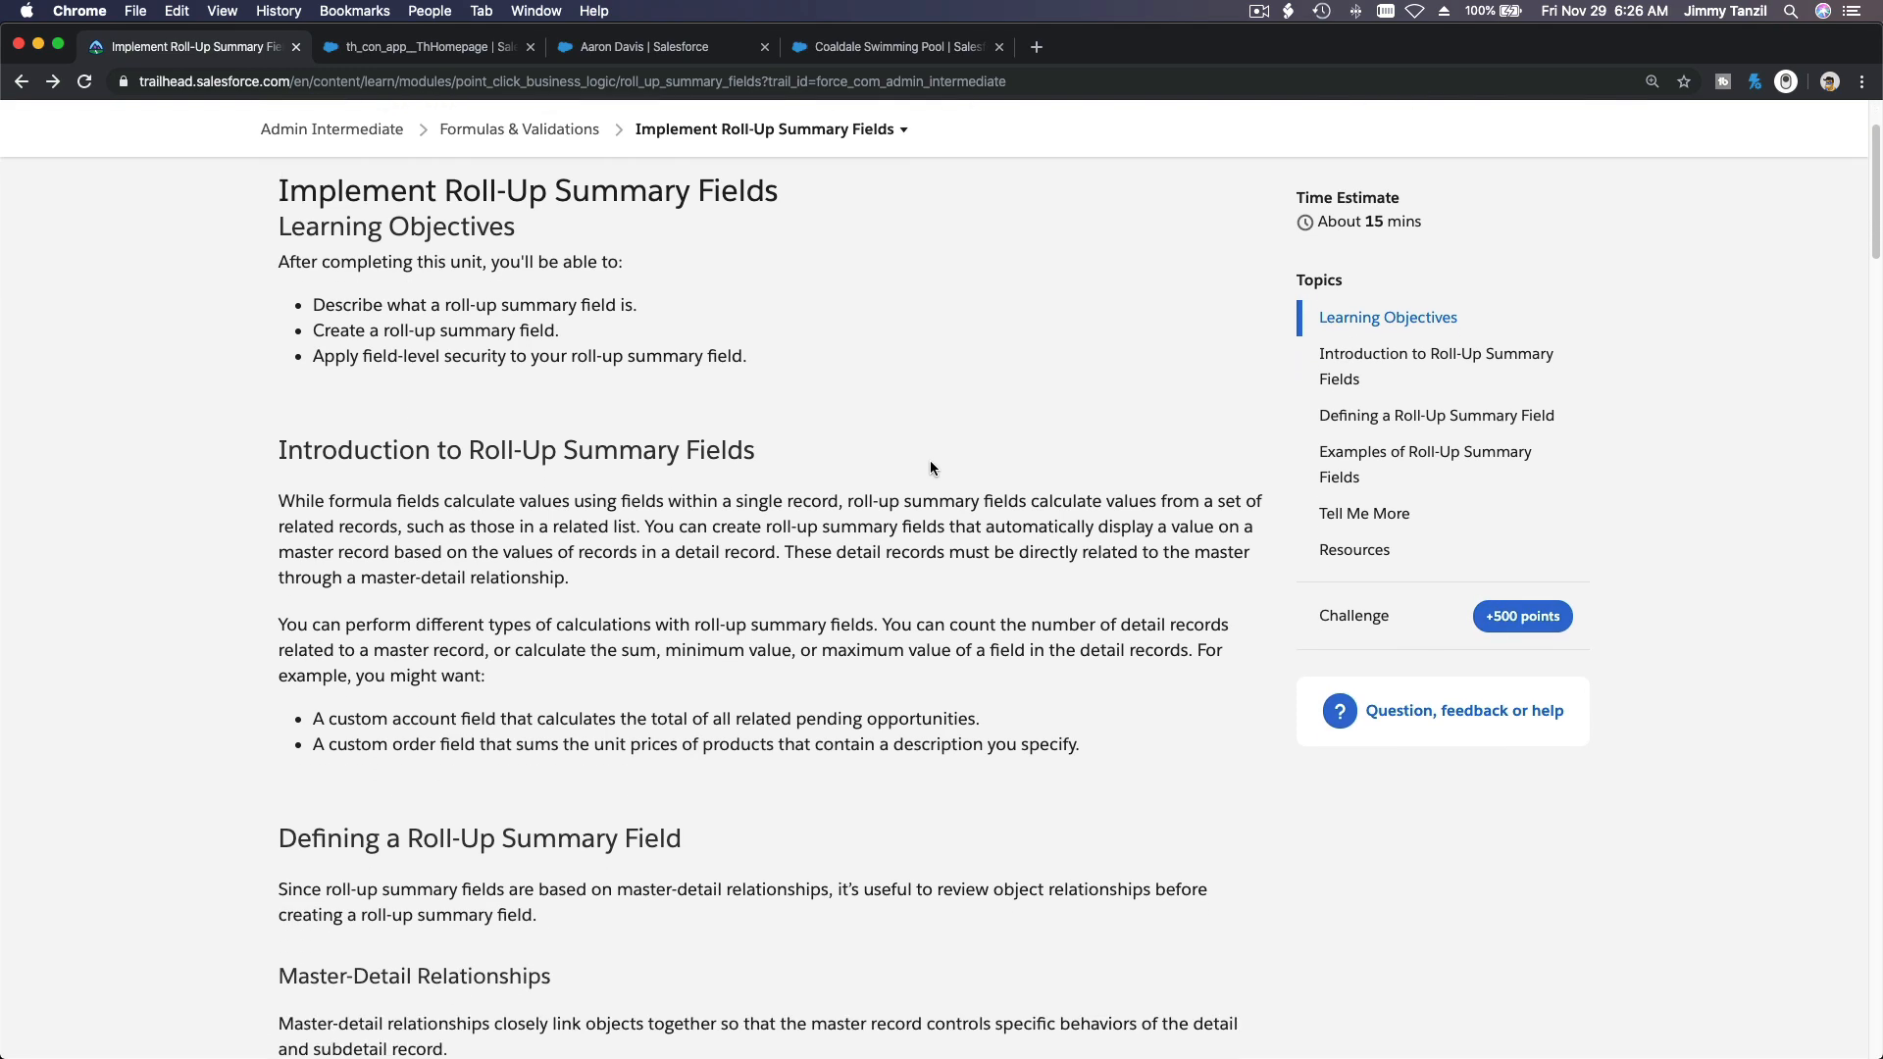
scroll(930, 465, down, 20)
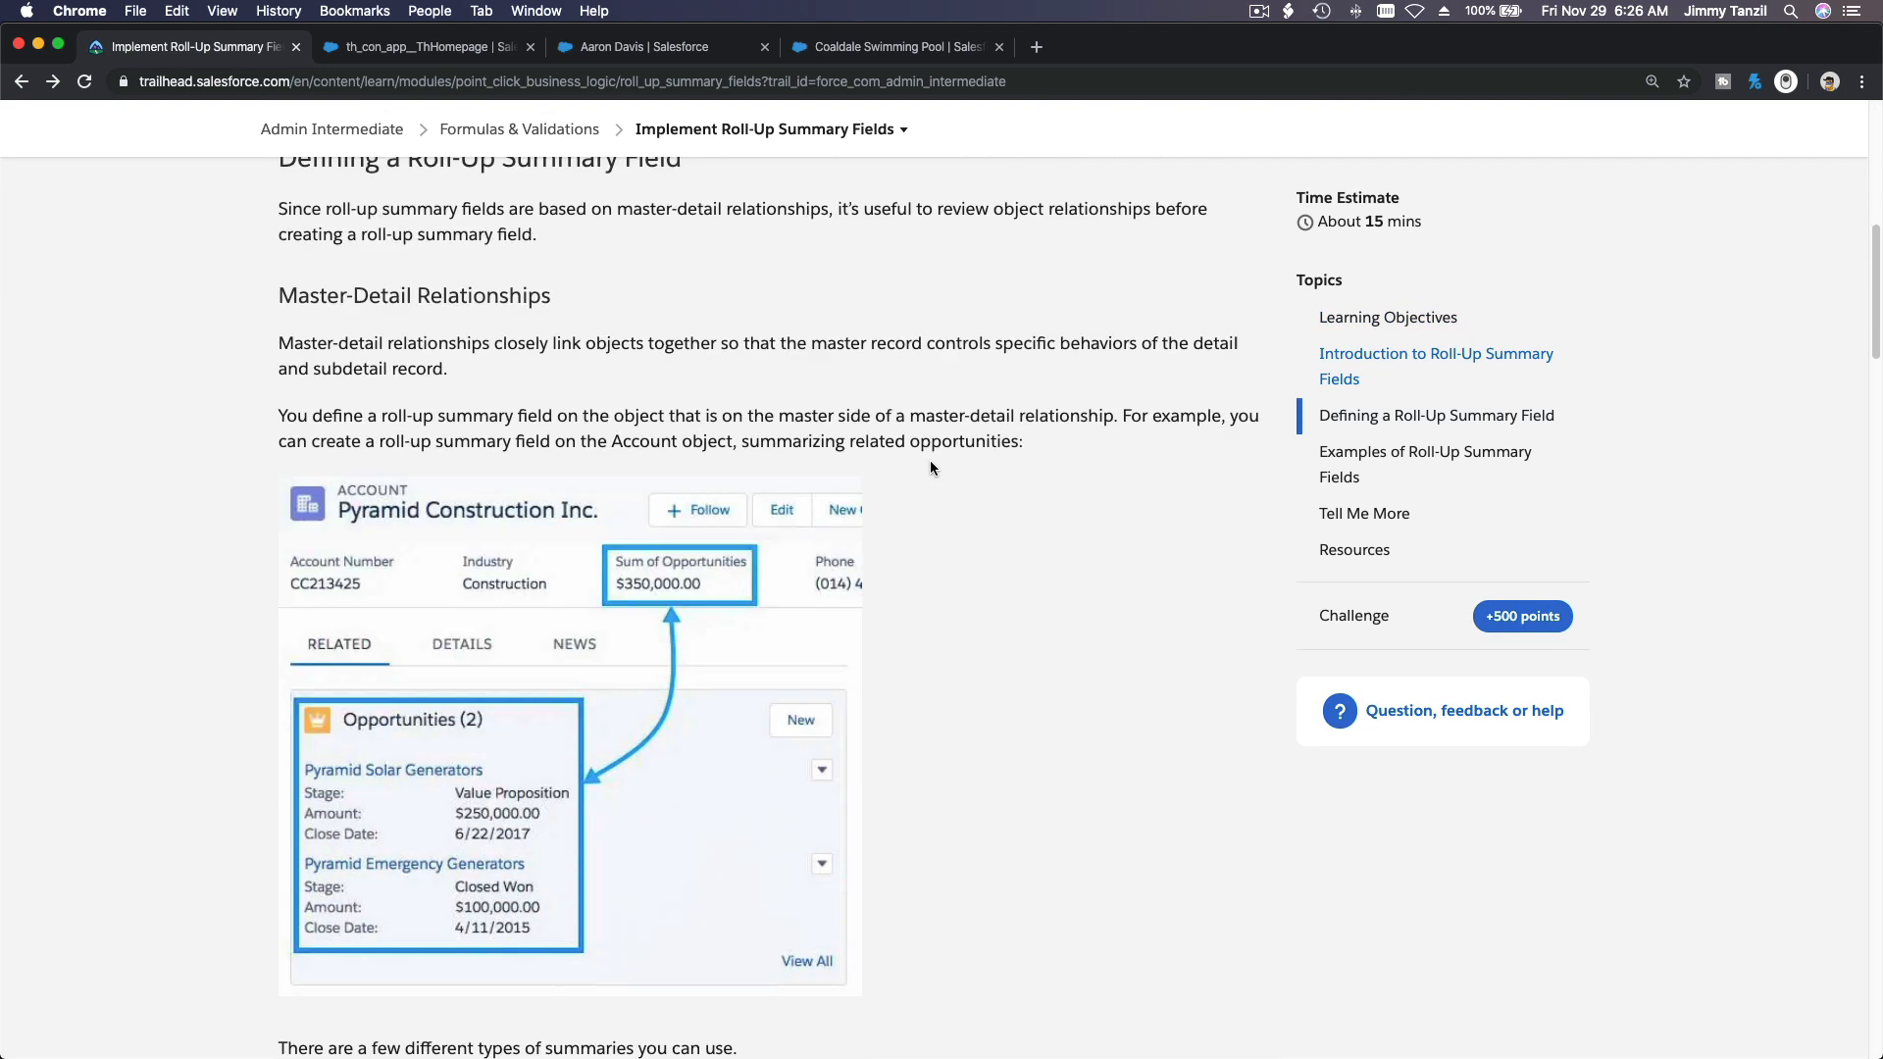
scroll(930, 468, down, 10)
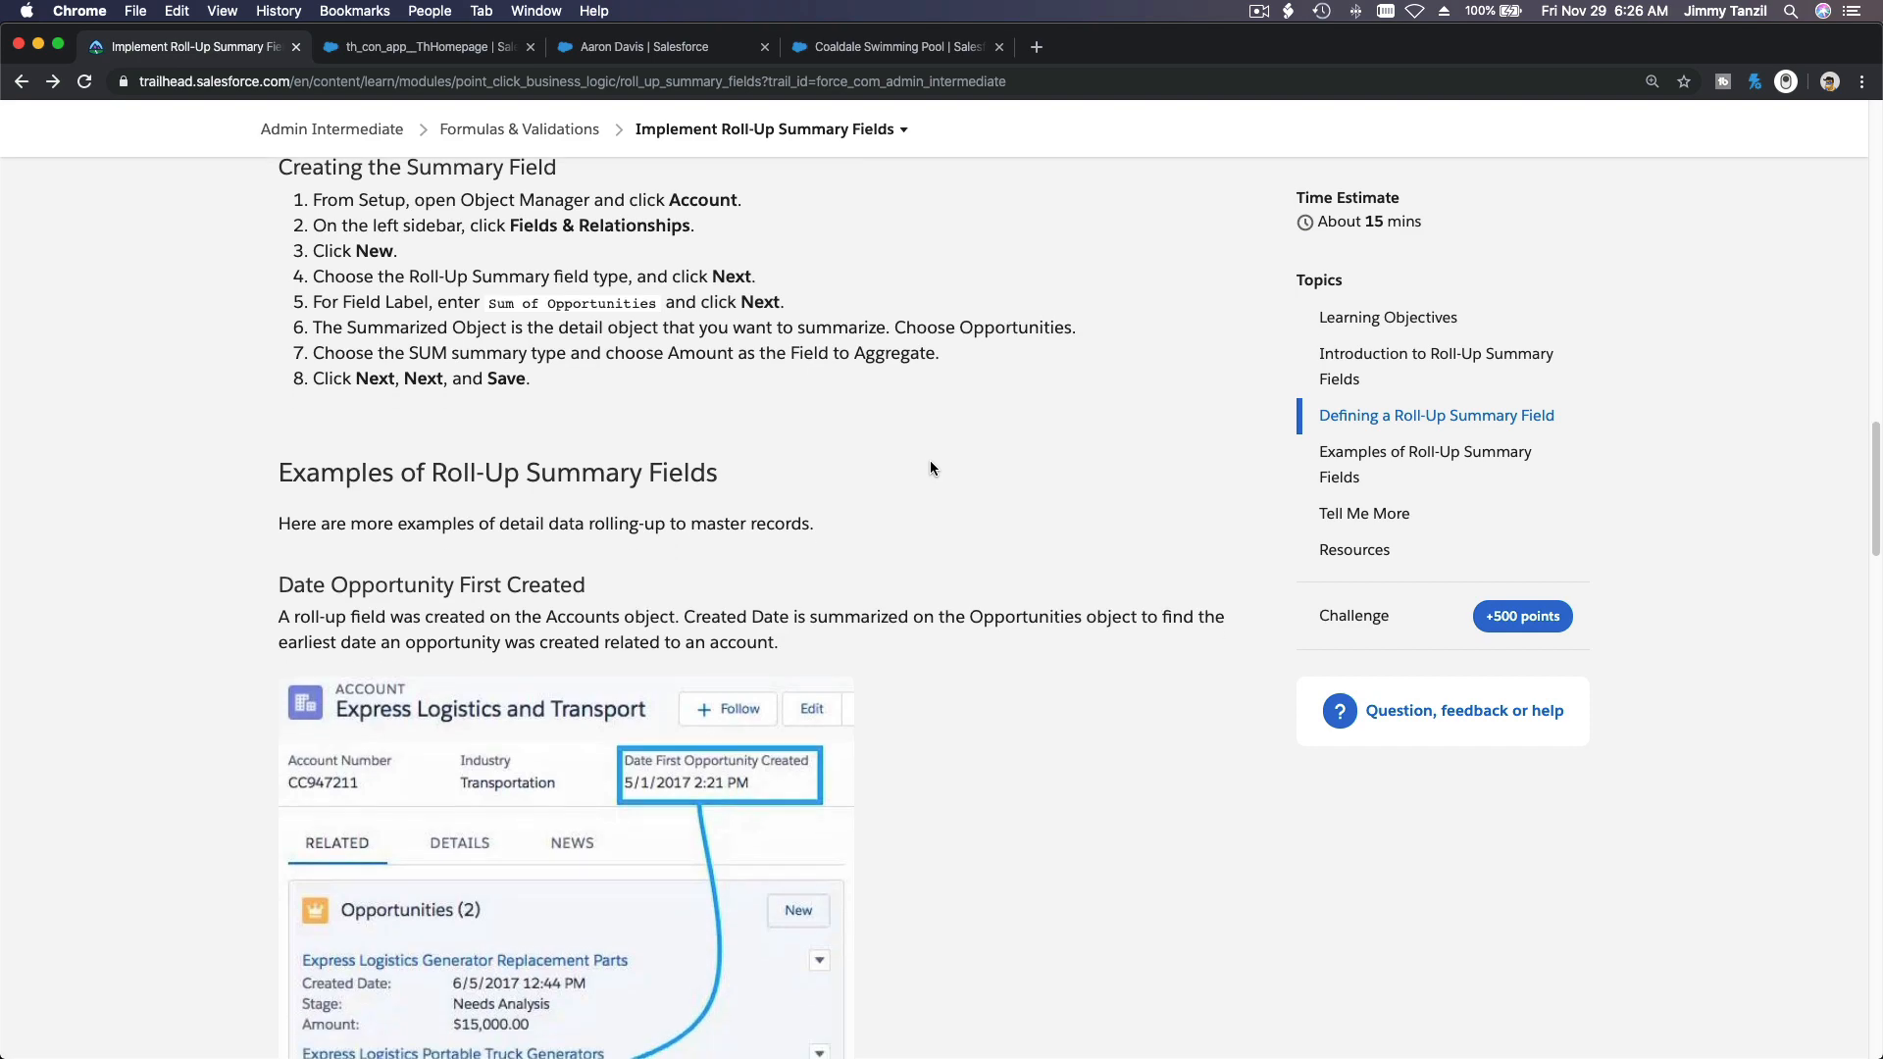
scroll(930, 468, down, 10)
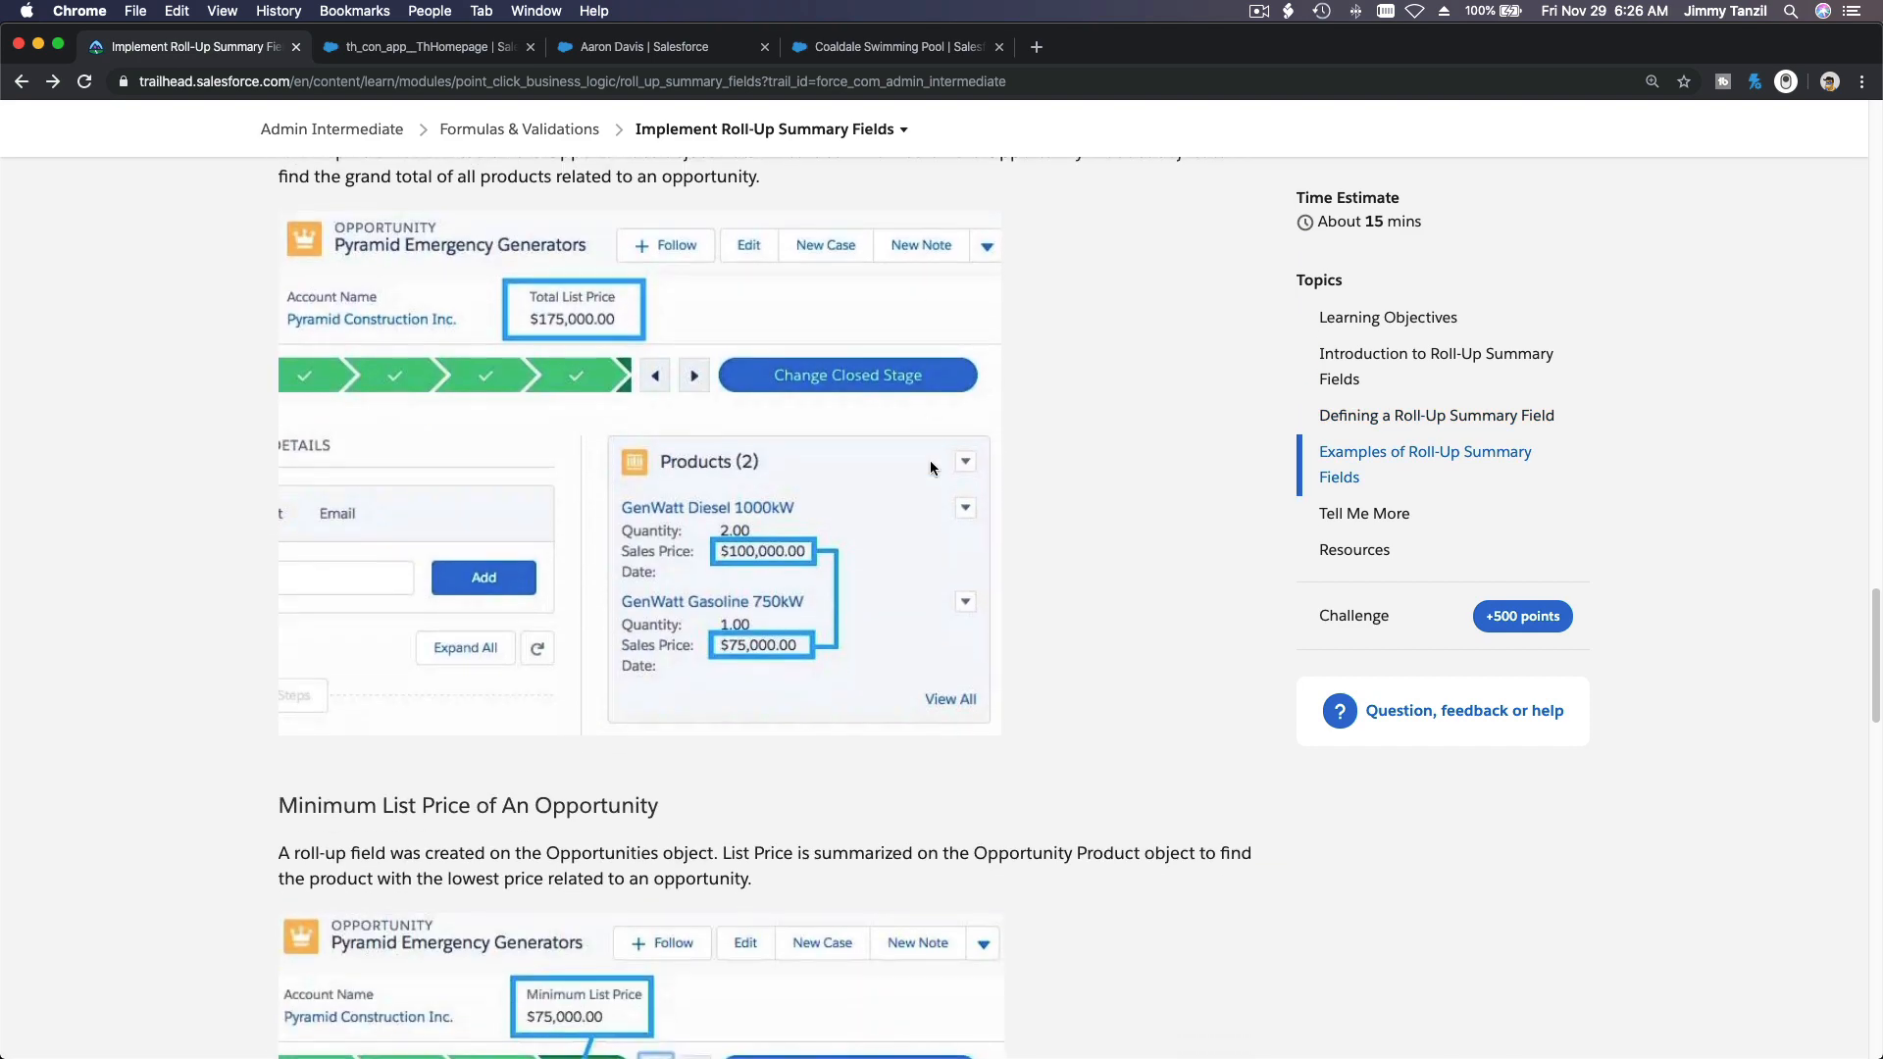
scroll(931, 462, down, 6)
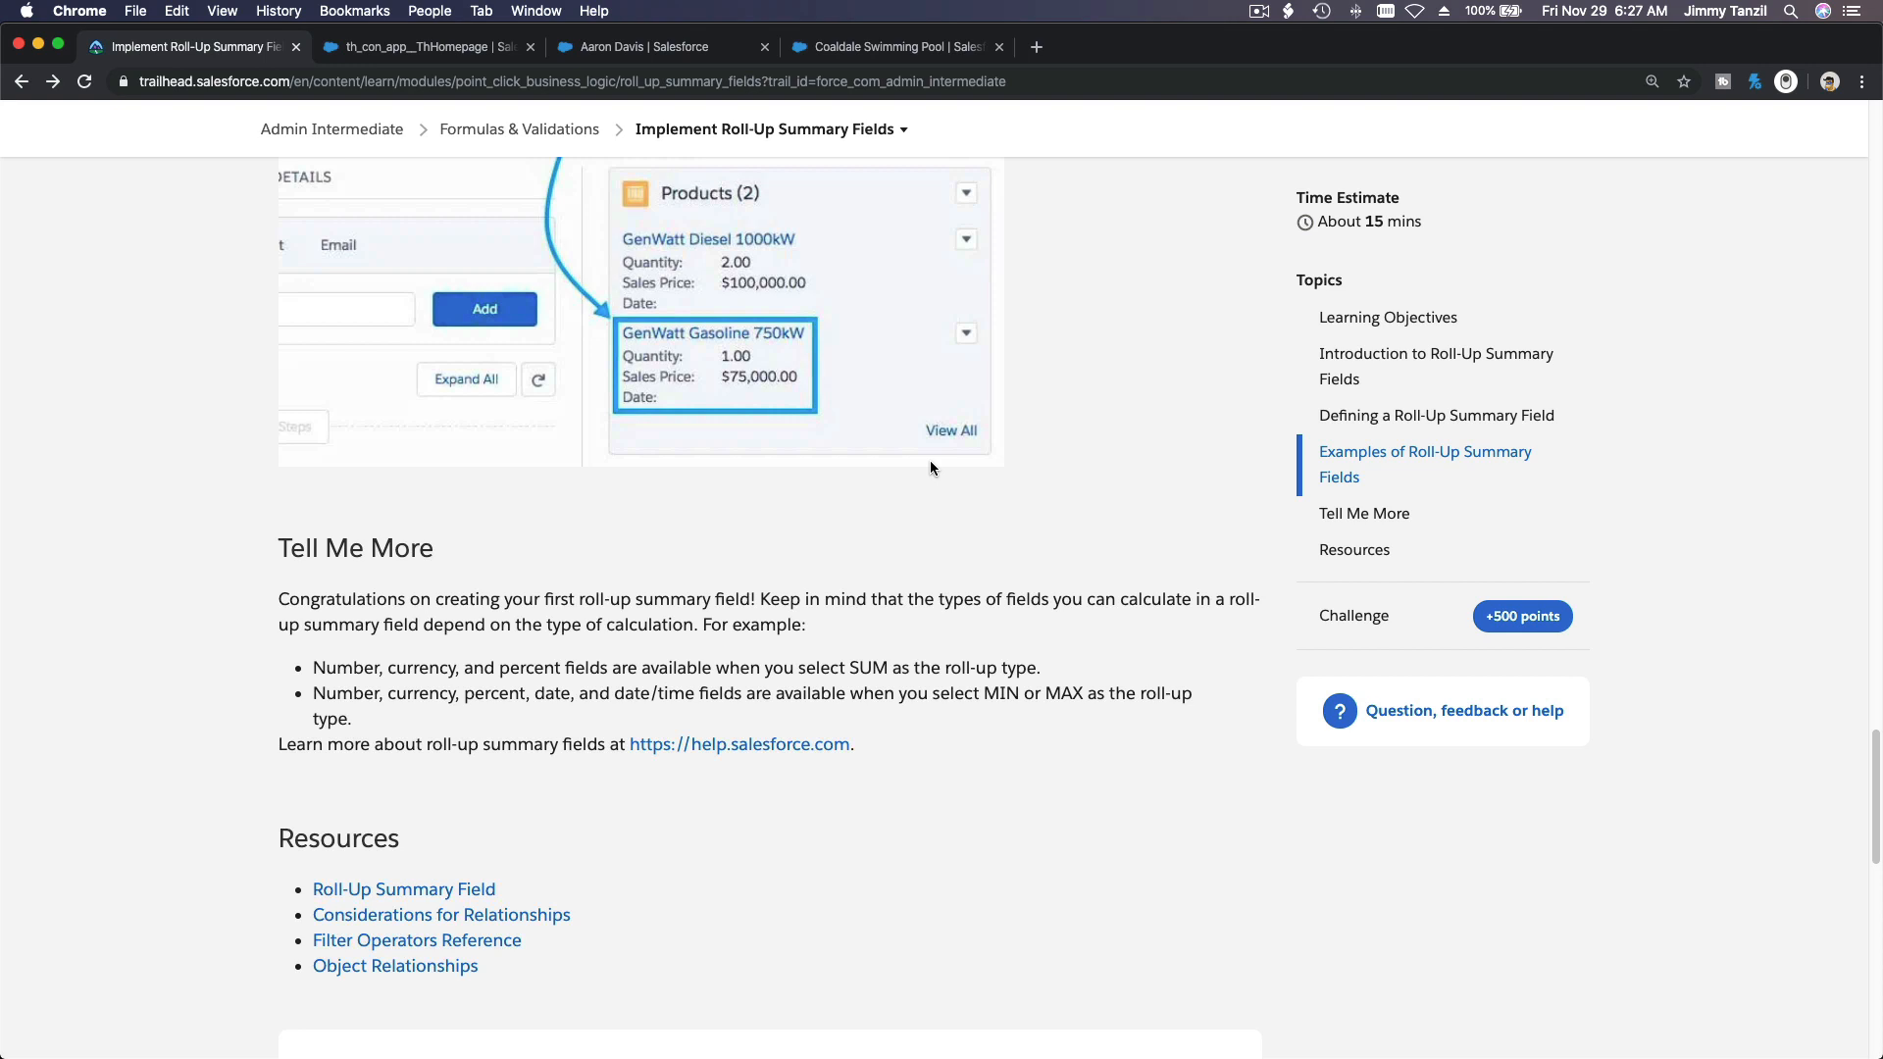
scroll(930, 468, down, 1)
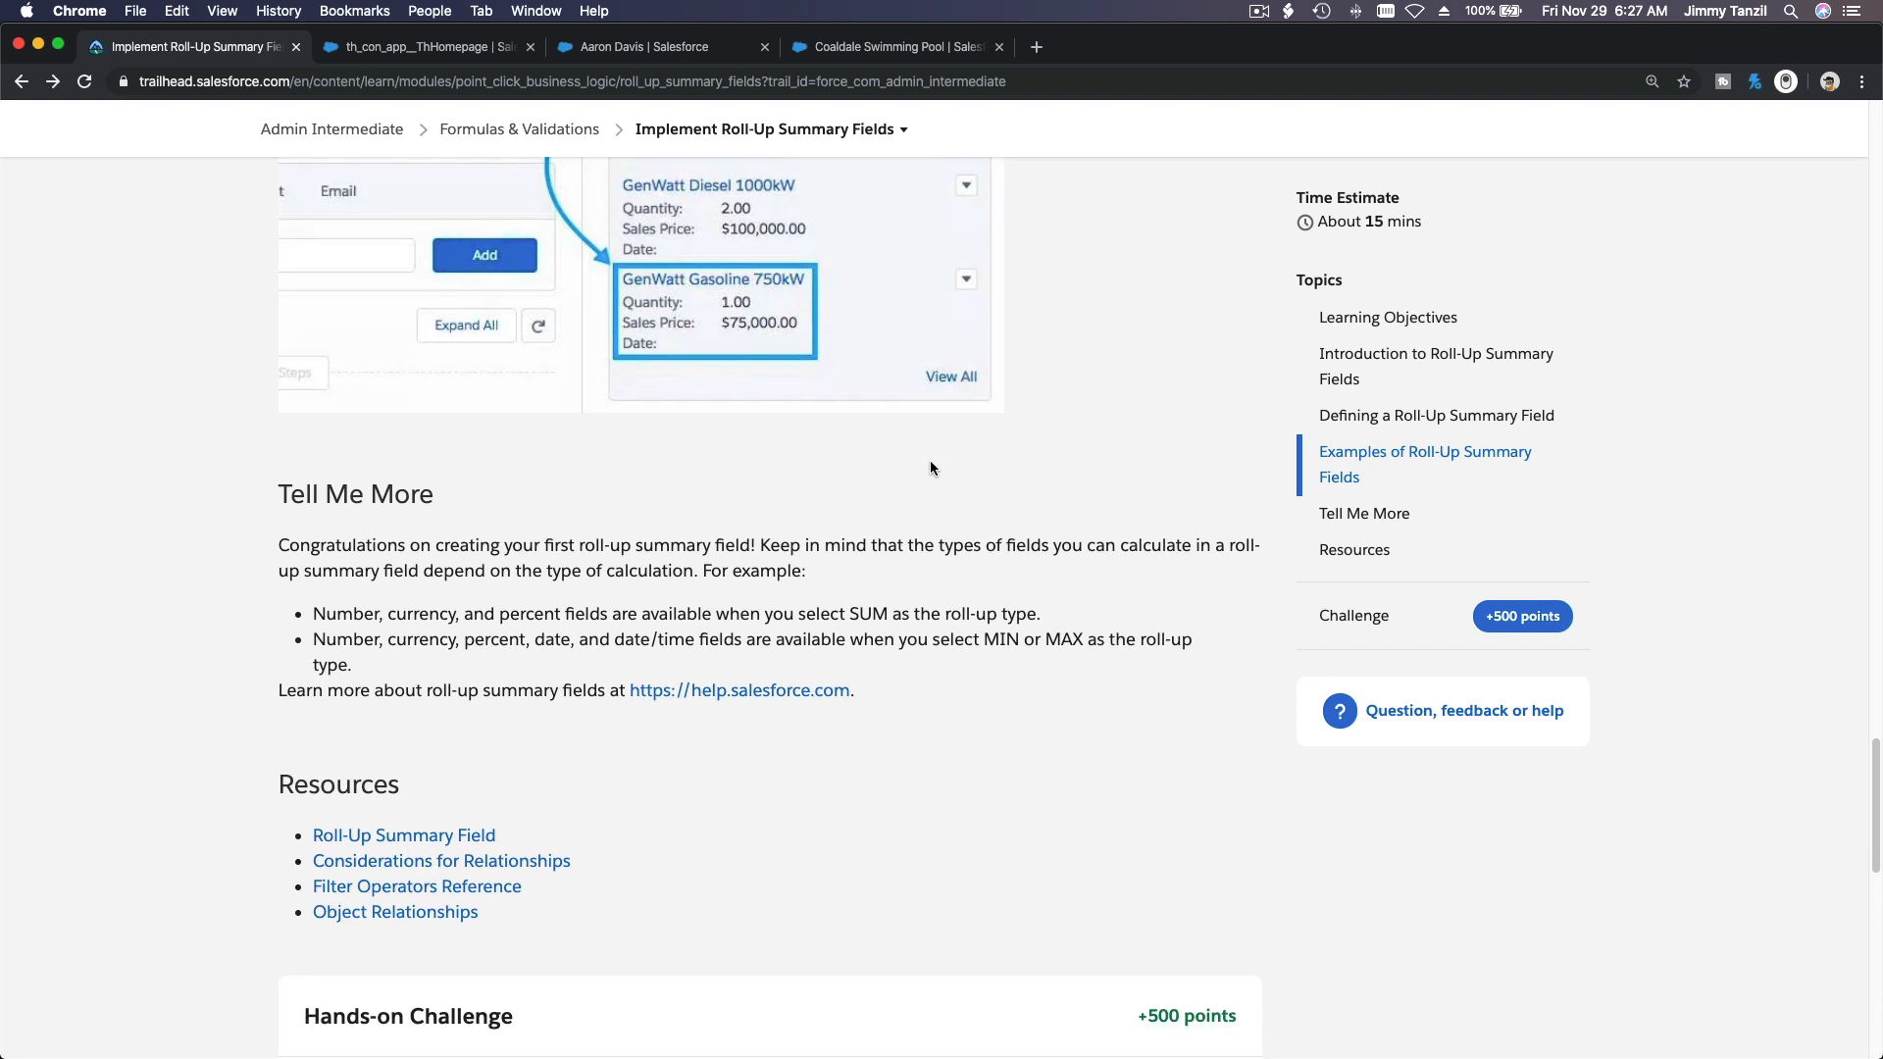
scroll(929, 467, down, 1)
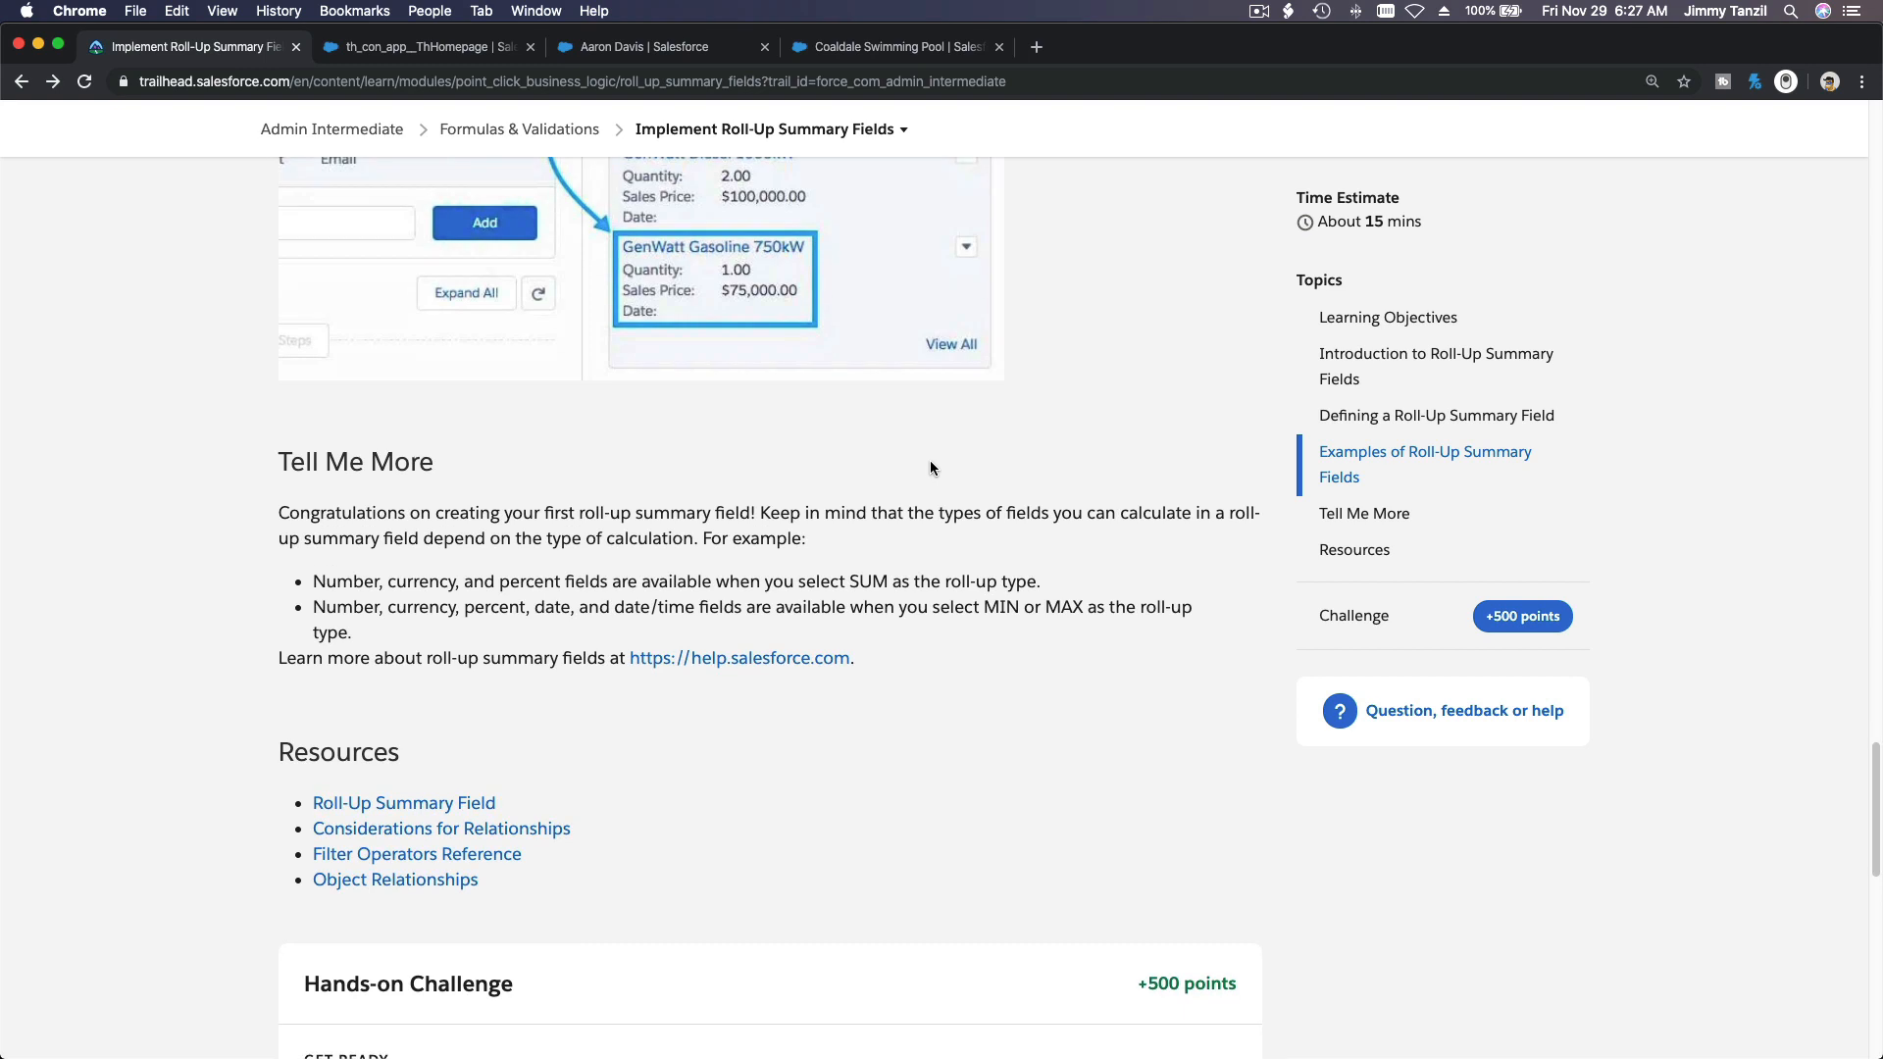
scroll(930, 467, down, 5)
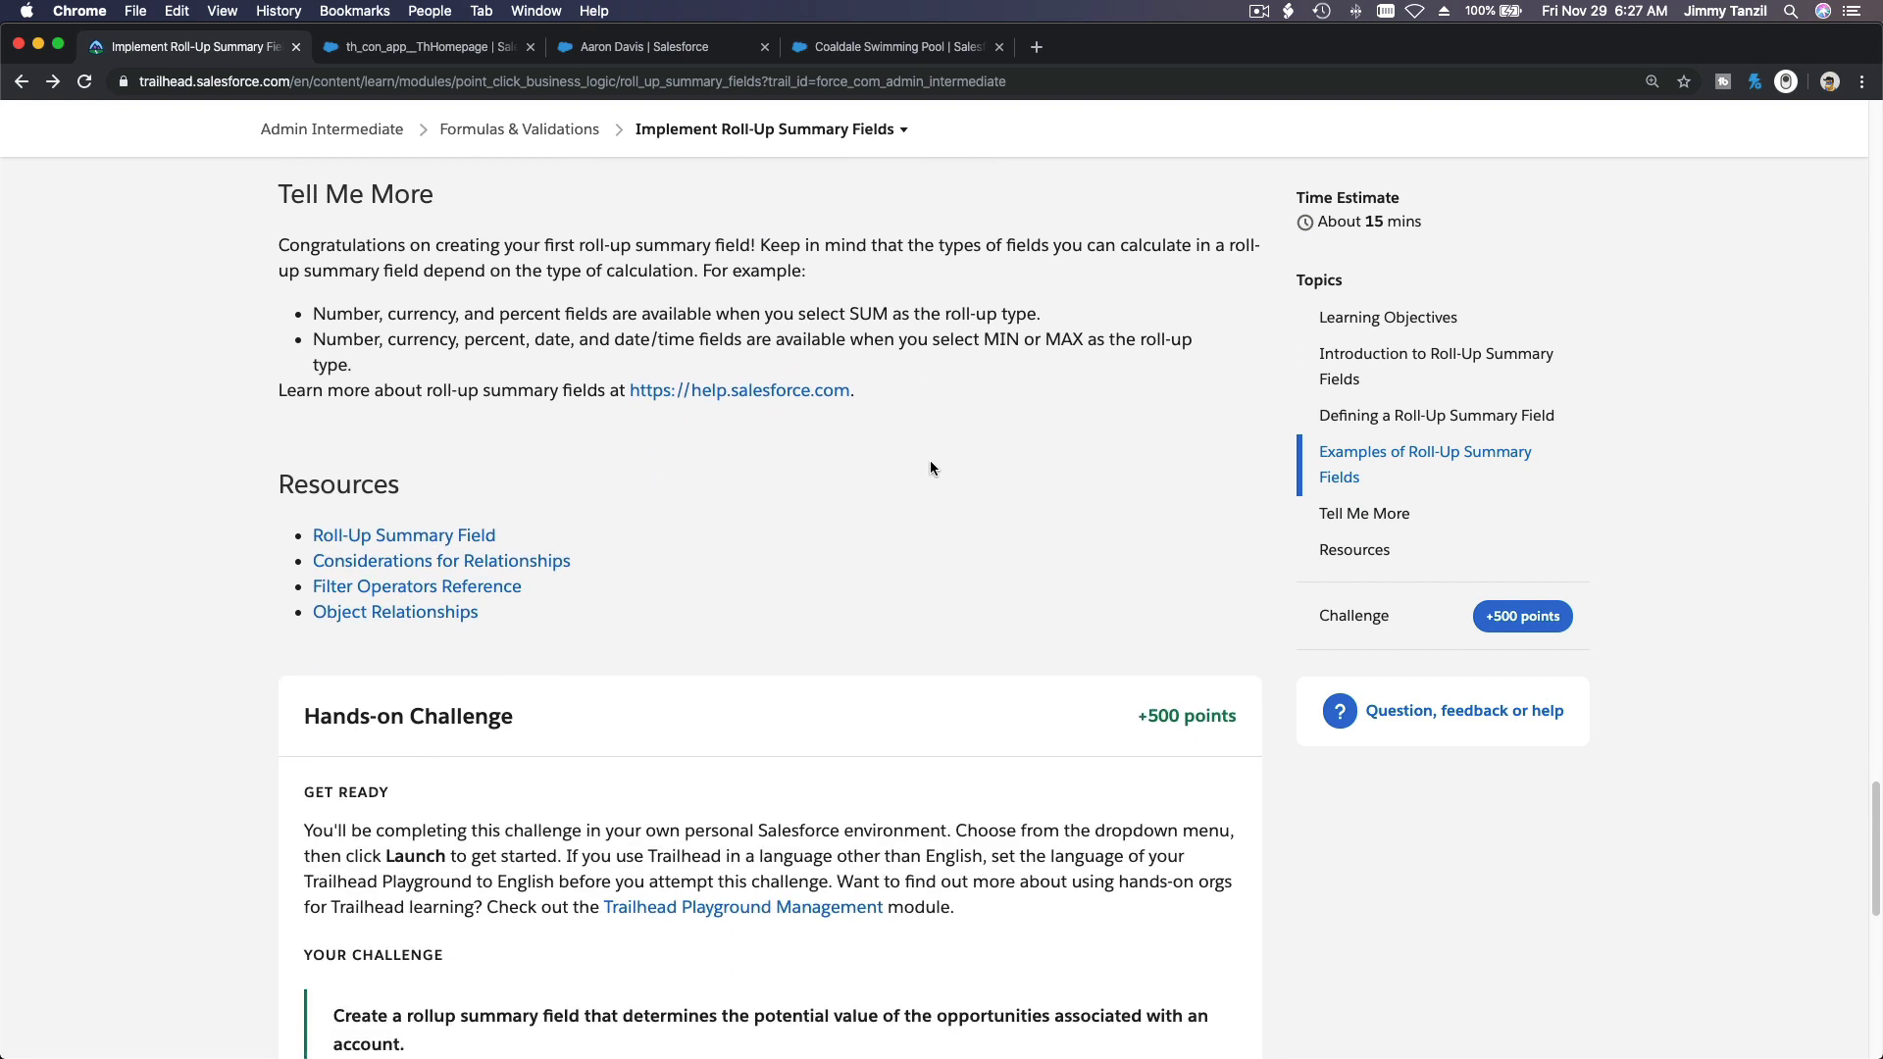
scroll(929, 468, down, 3)
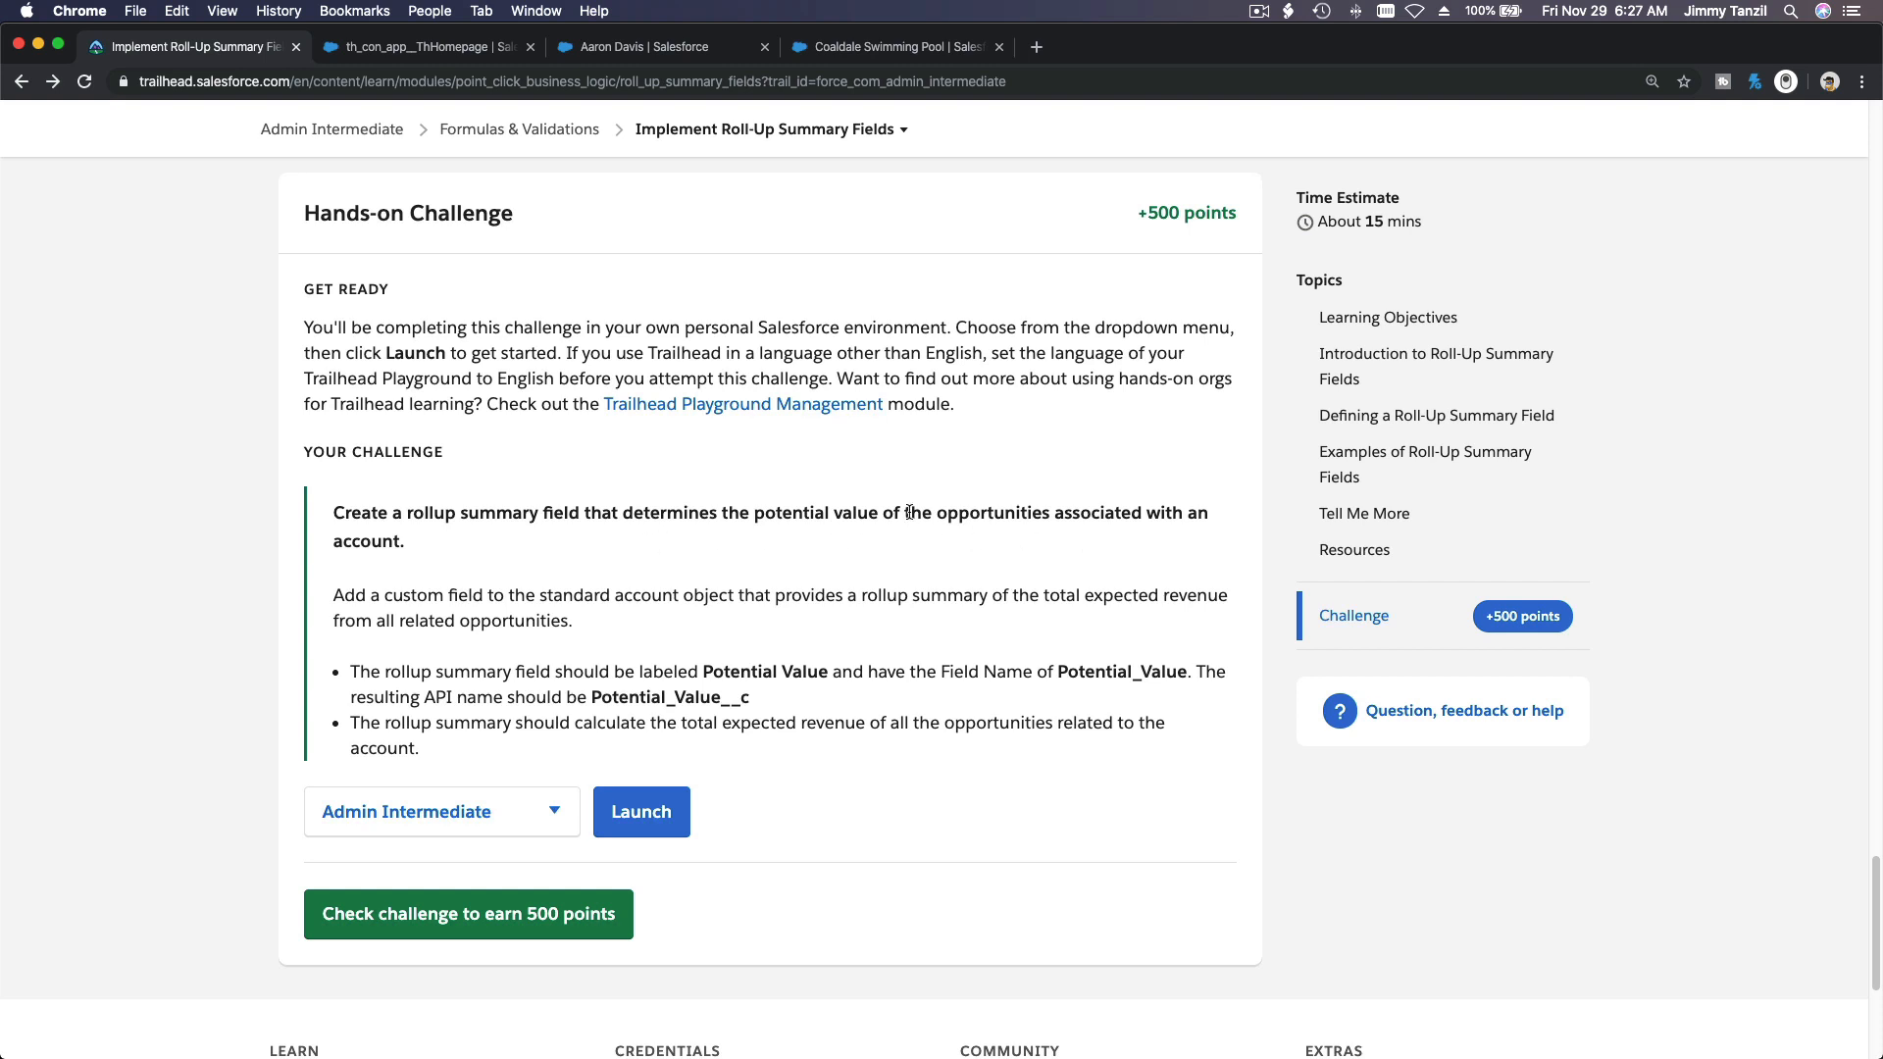
scroll(909, 511, down, 2)
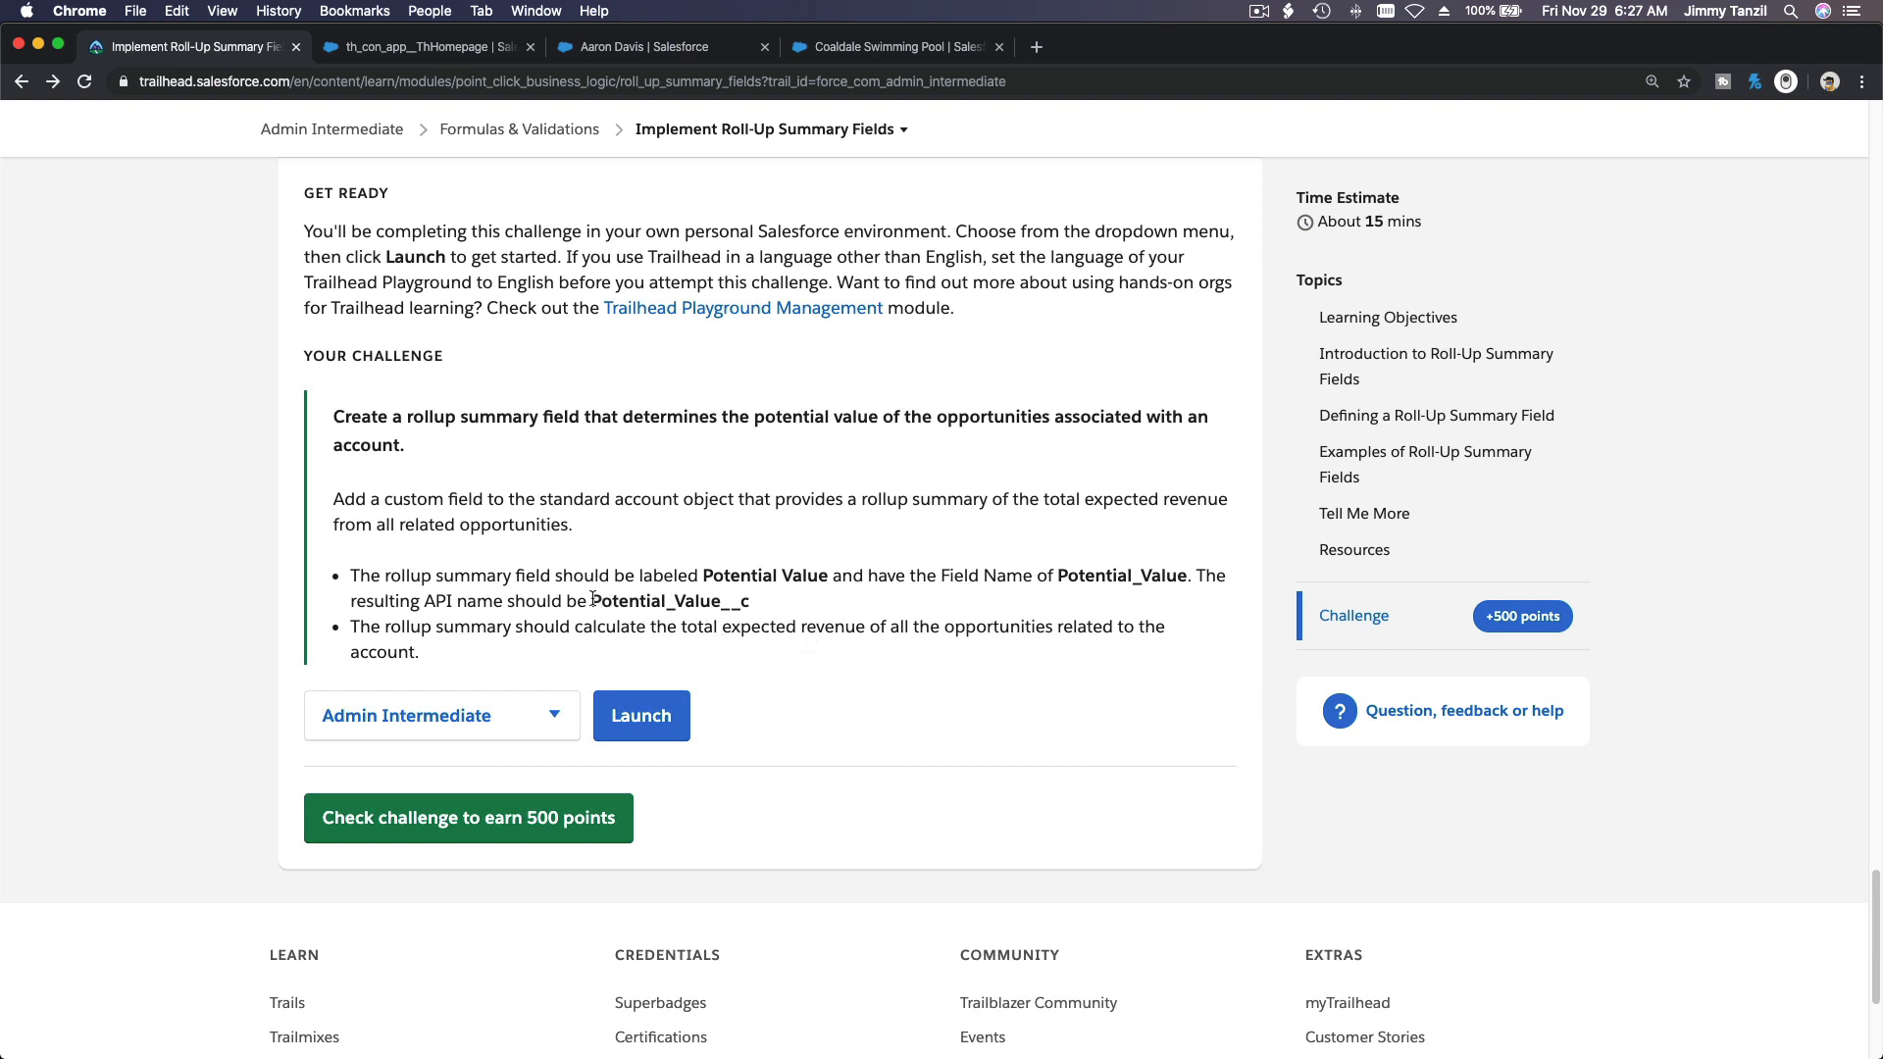
Step: Highlight the required API name Potential_Value__c and the field label Potential Value in the challenge text
drag(591, 601, 755, 603)
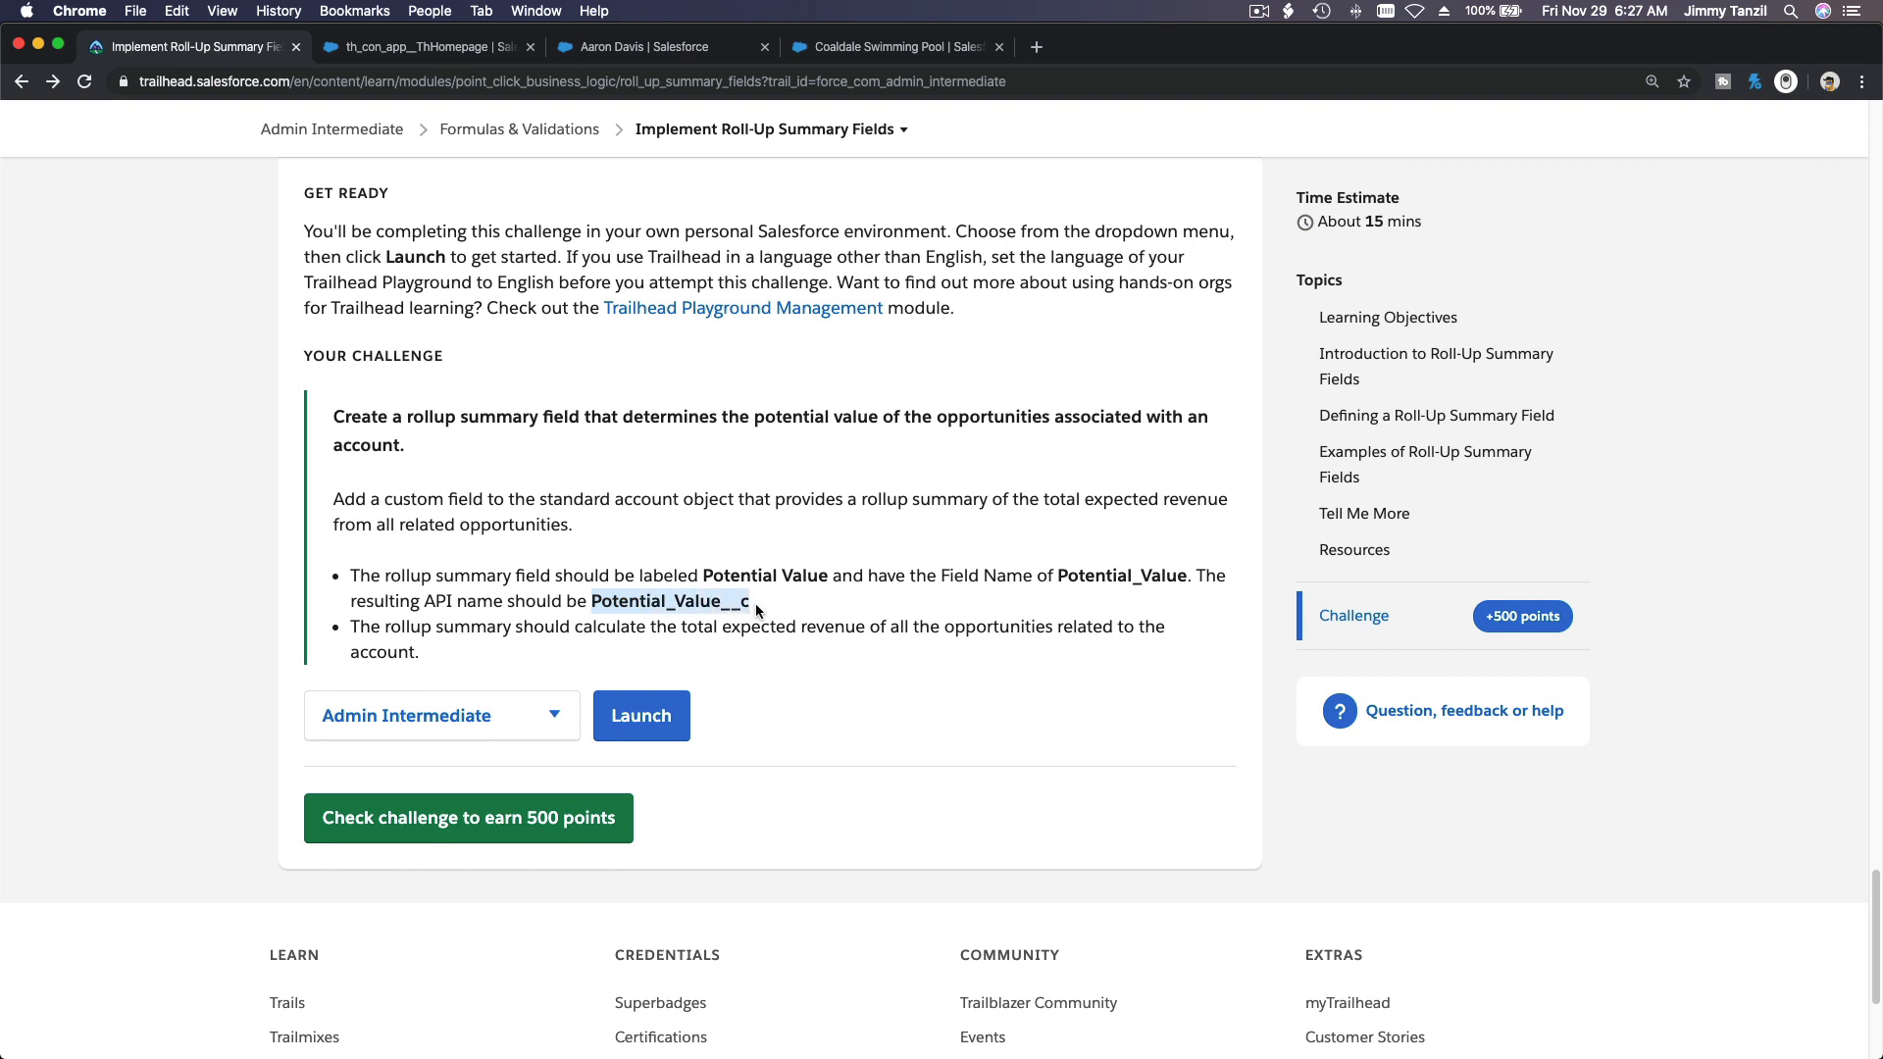
click(704, 572)
shift+click(829, 575)
key(super+c)
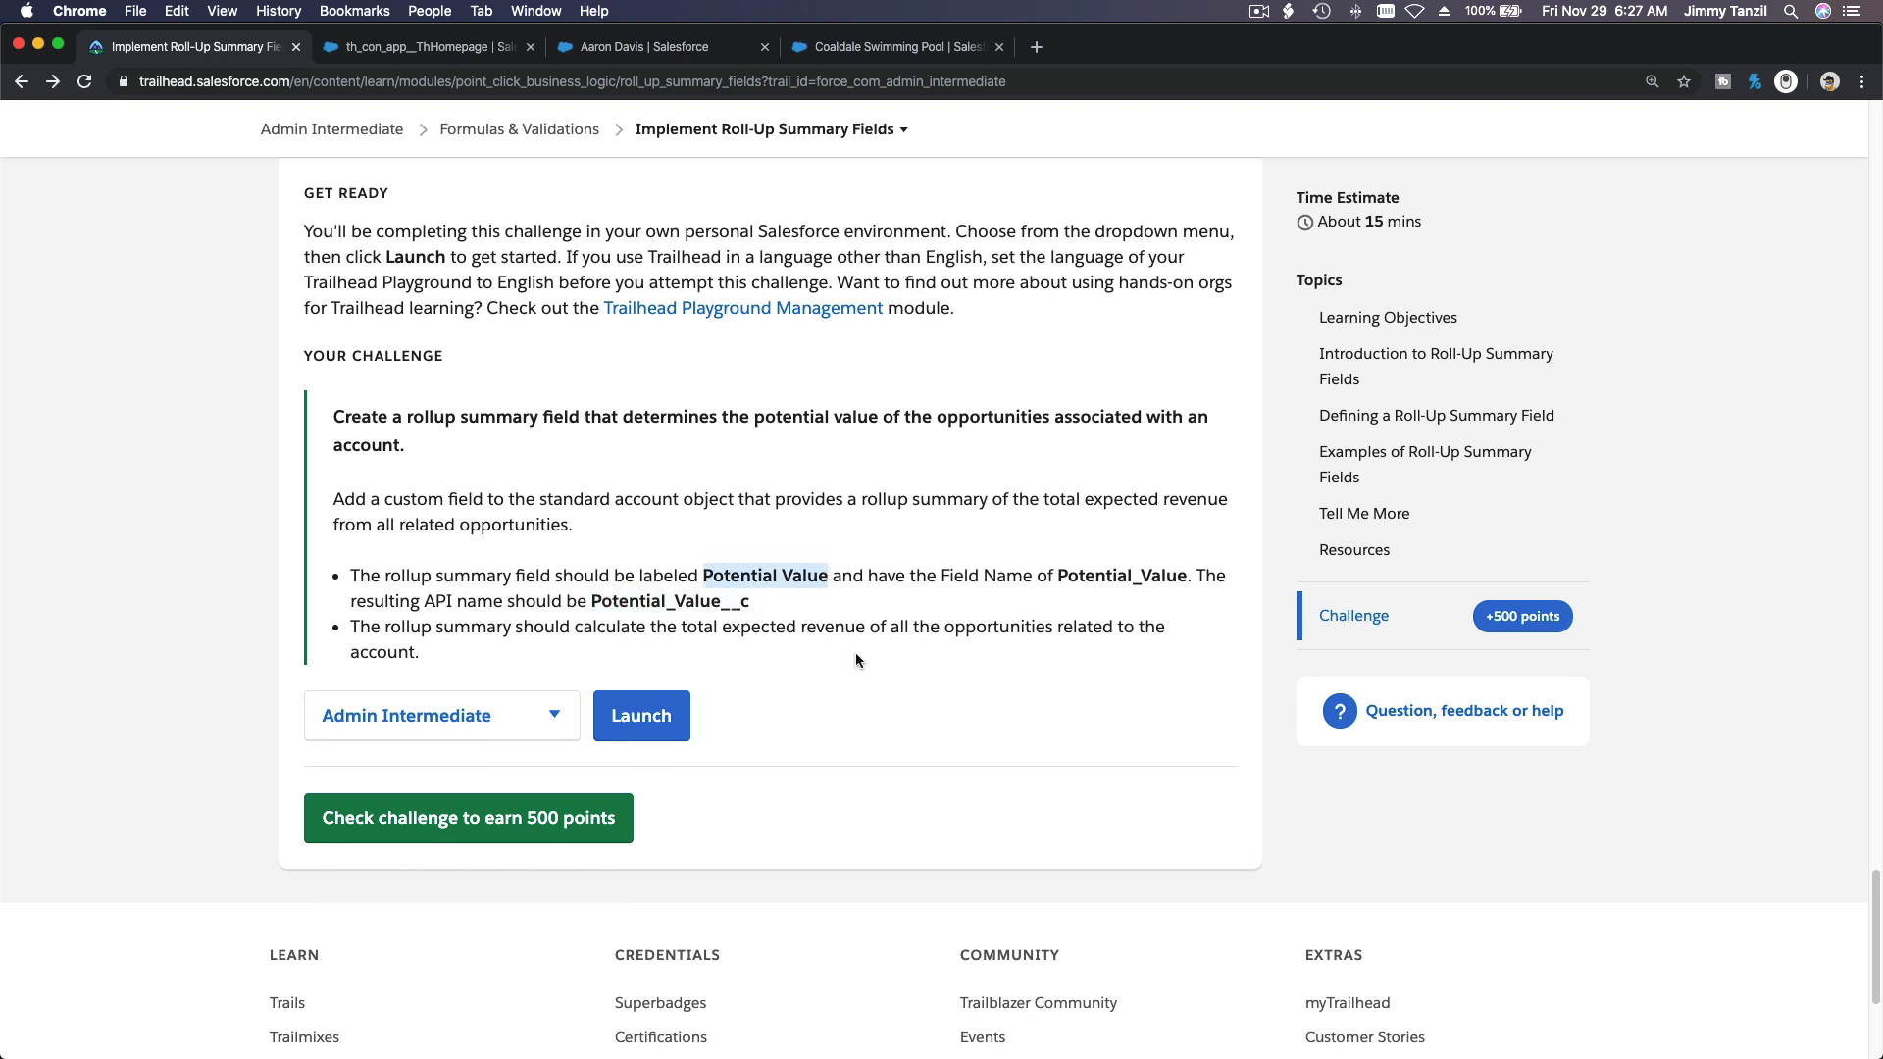
Step: Switch back to the Salesforce org and open the Account object's Fields & Relationships in Setup's Object Manager
click(838, 49)
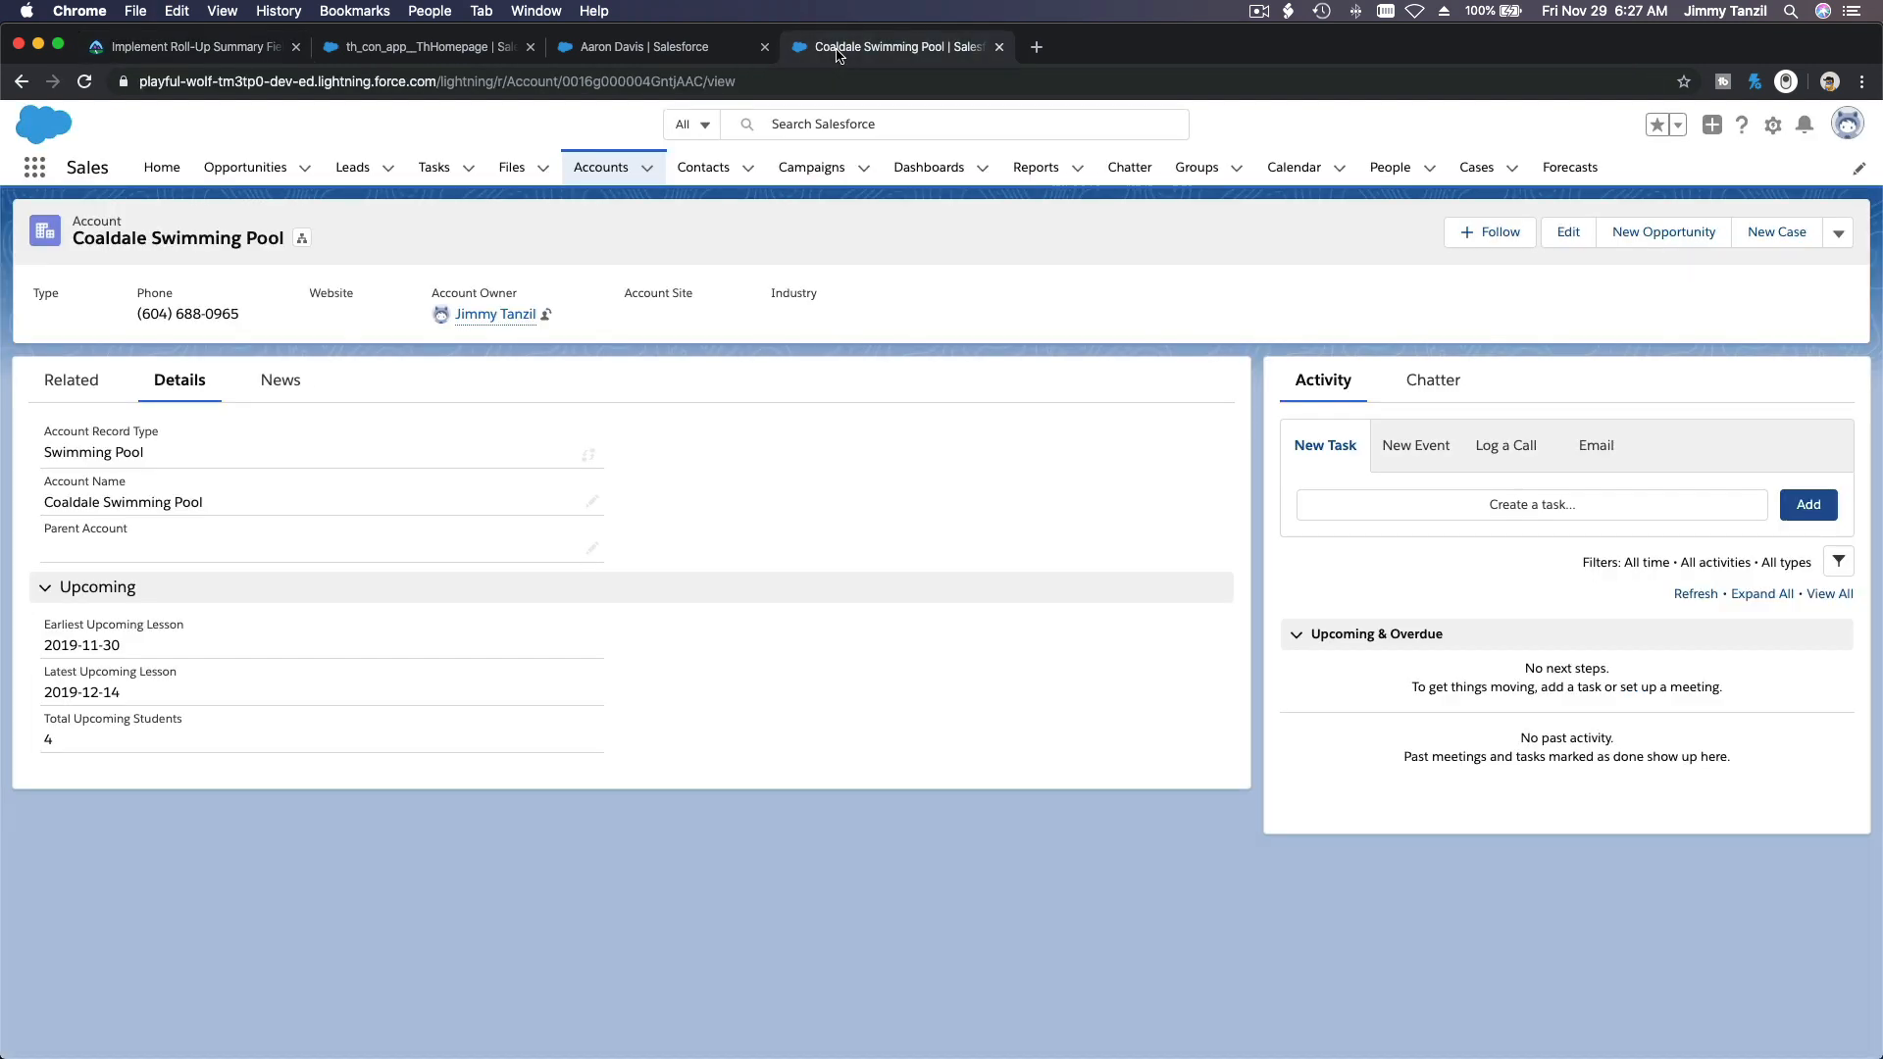
click(1771, 127)
click(1766, 187)
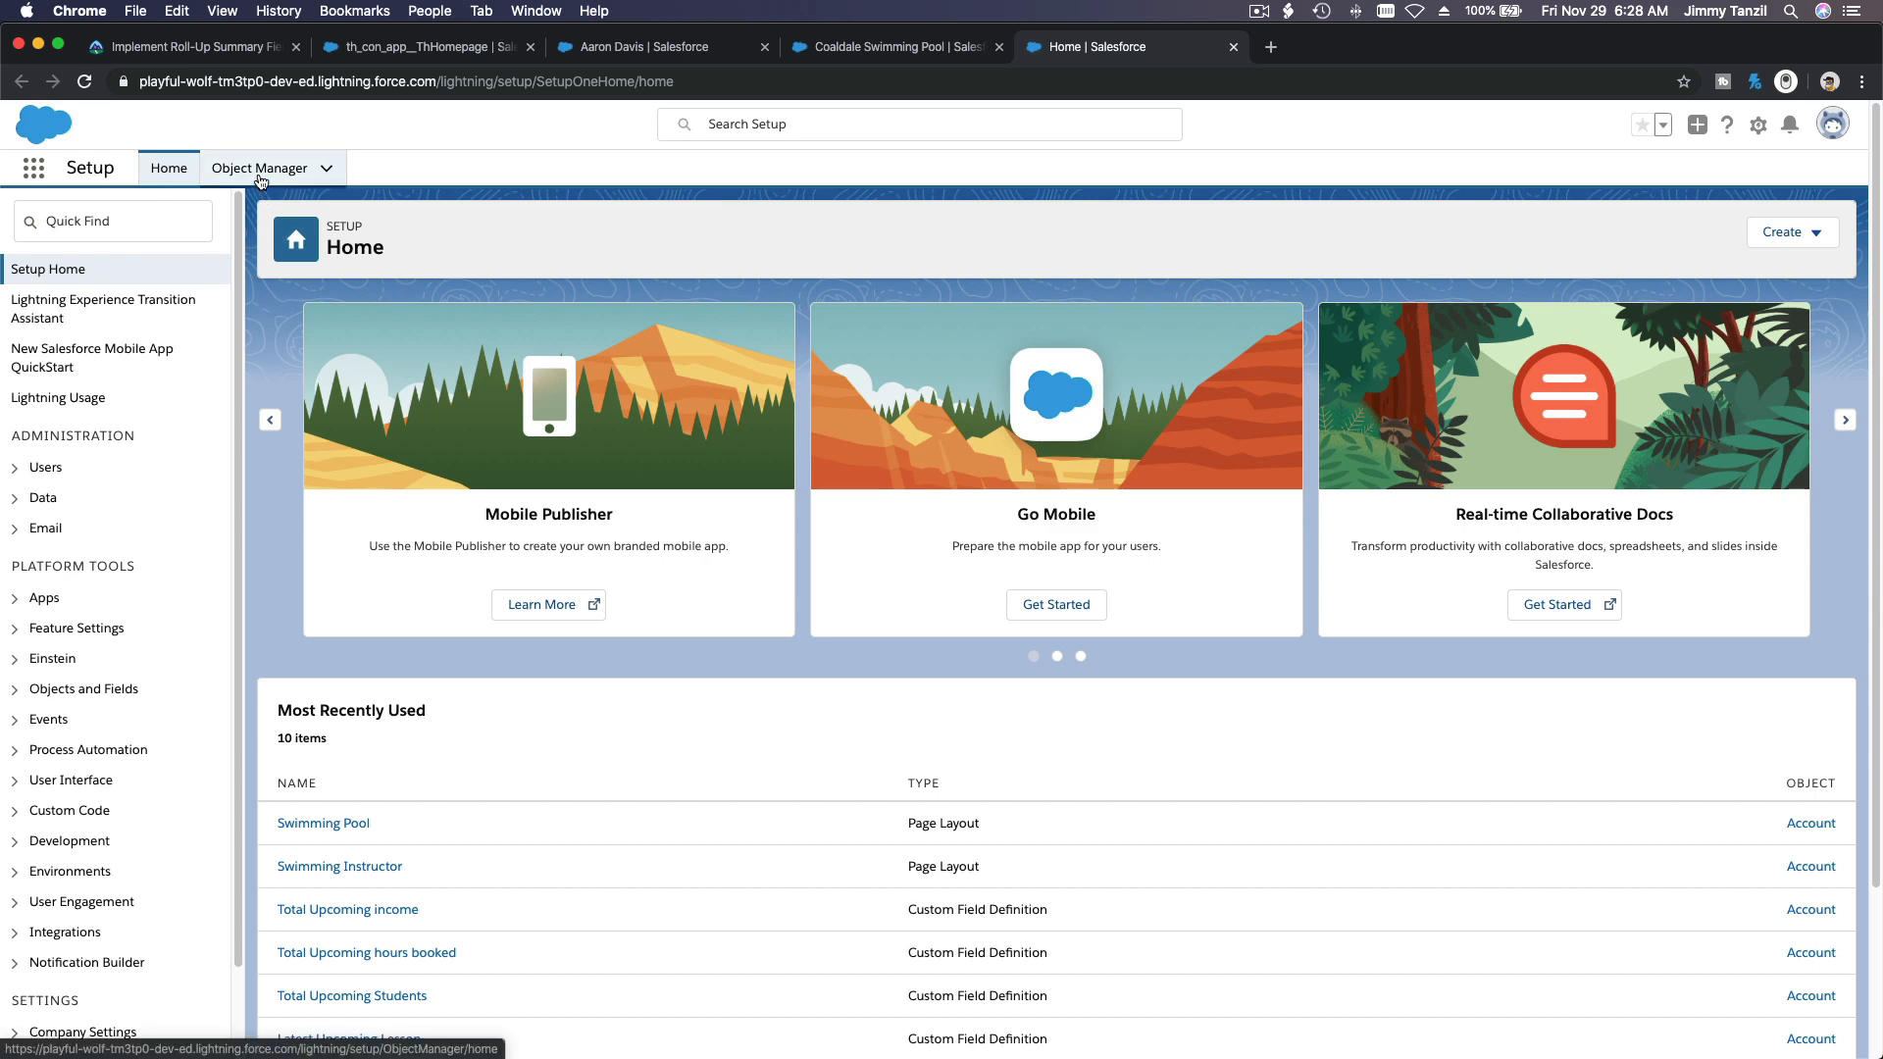
click(259, 177)
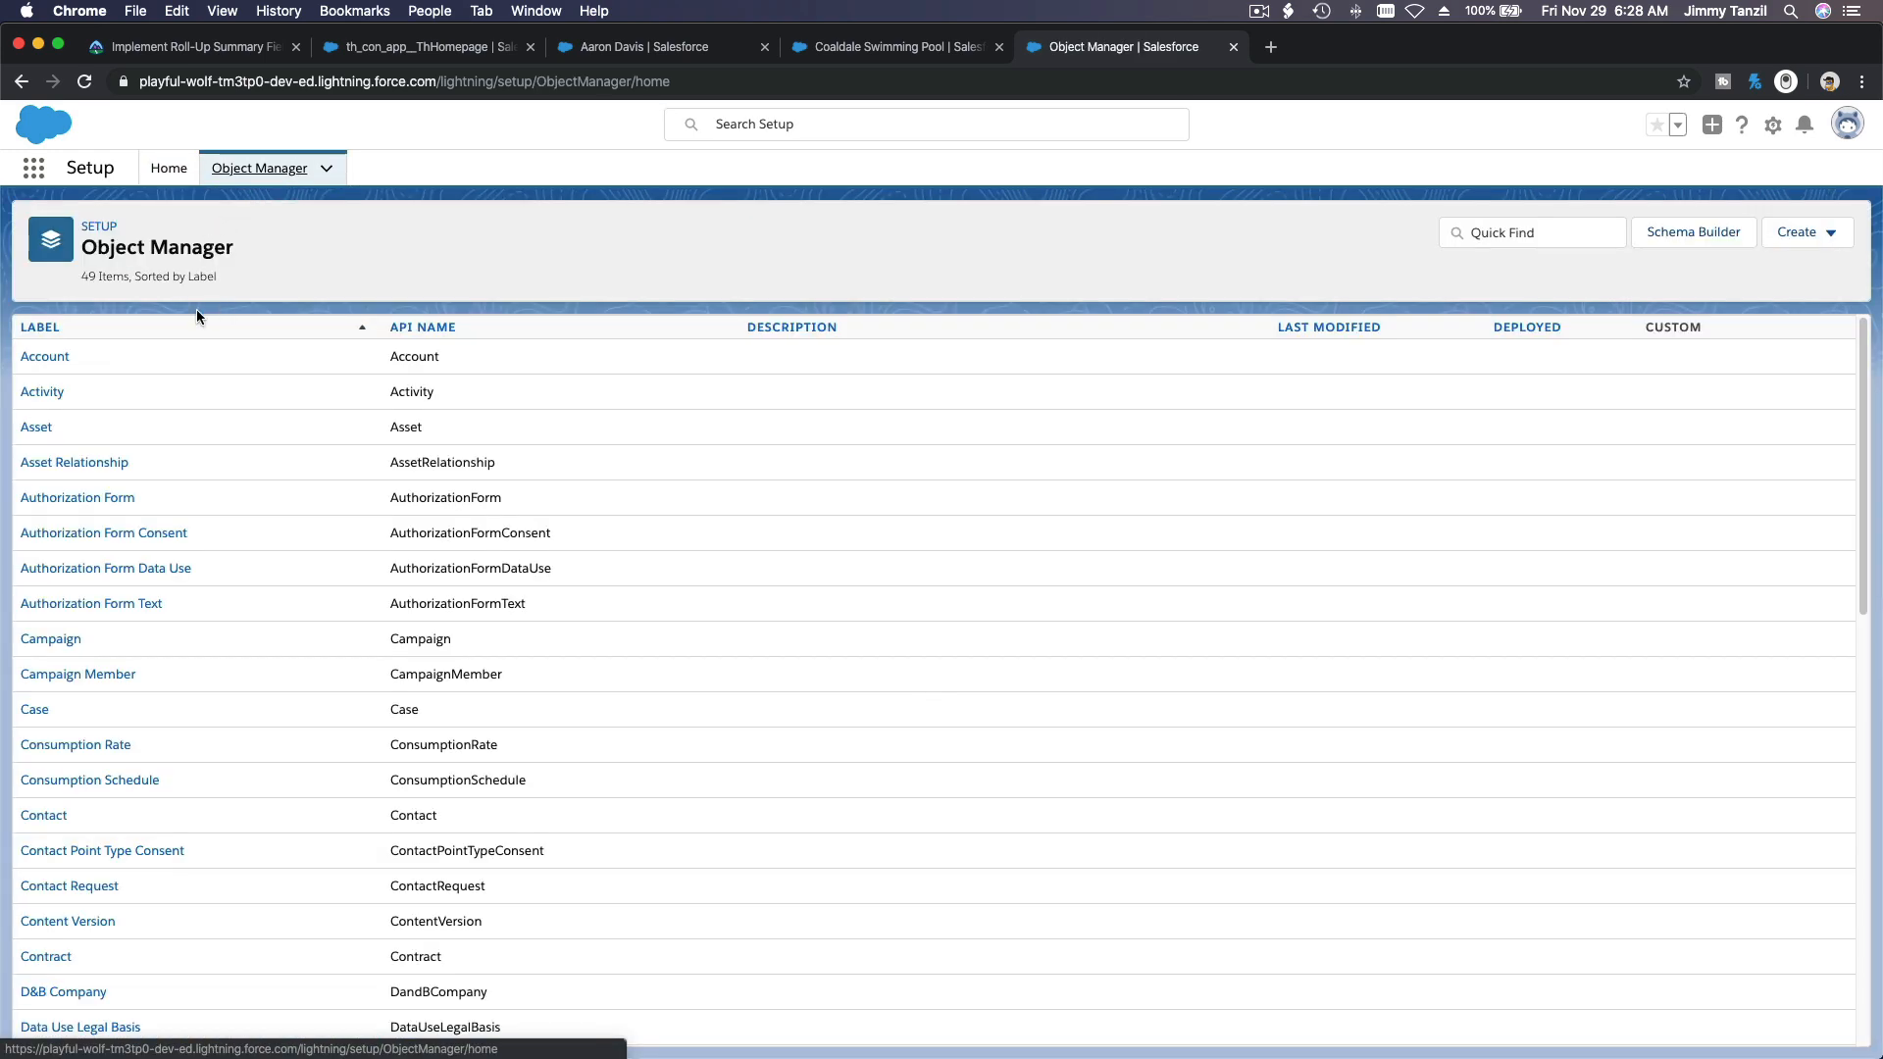
click(41, 356)
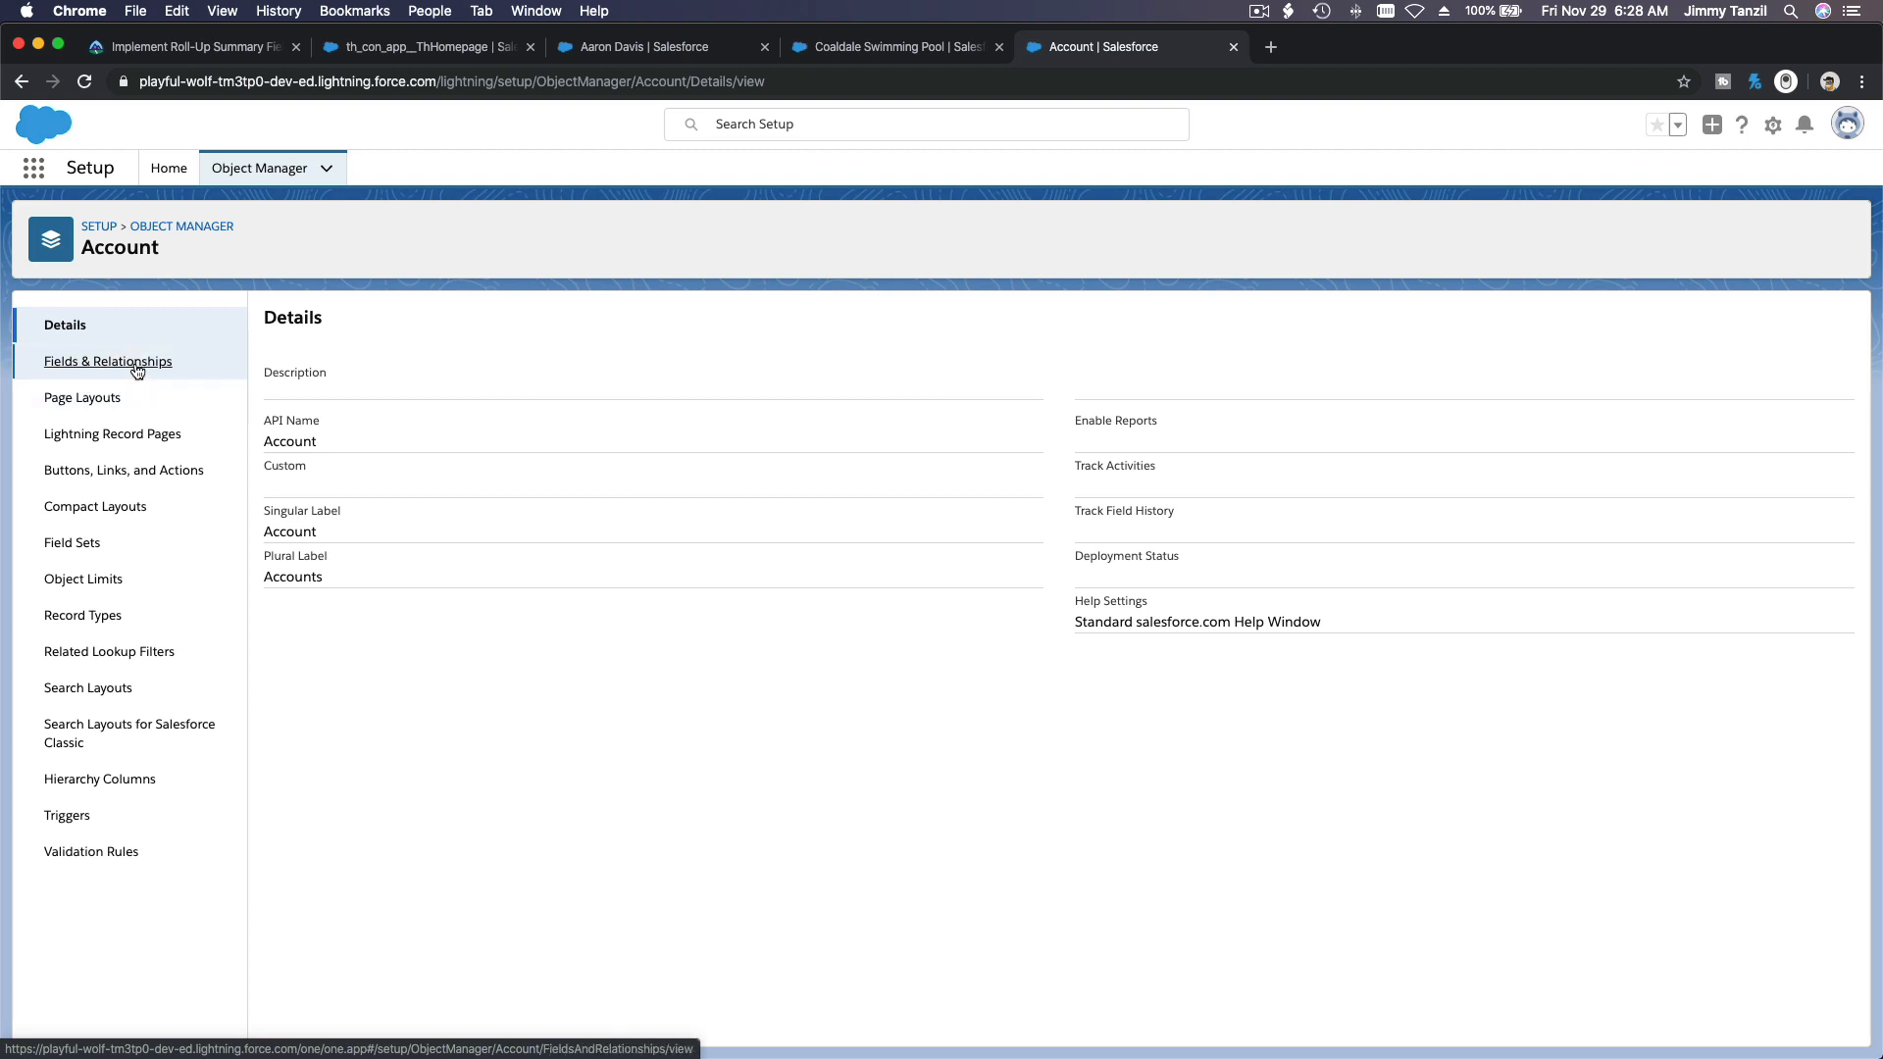
click(136, 371)
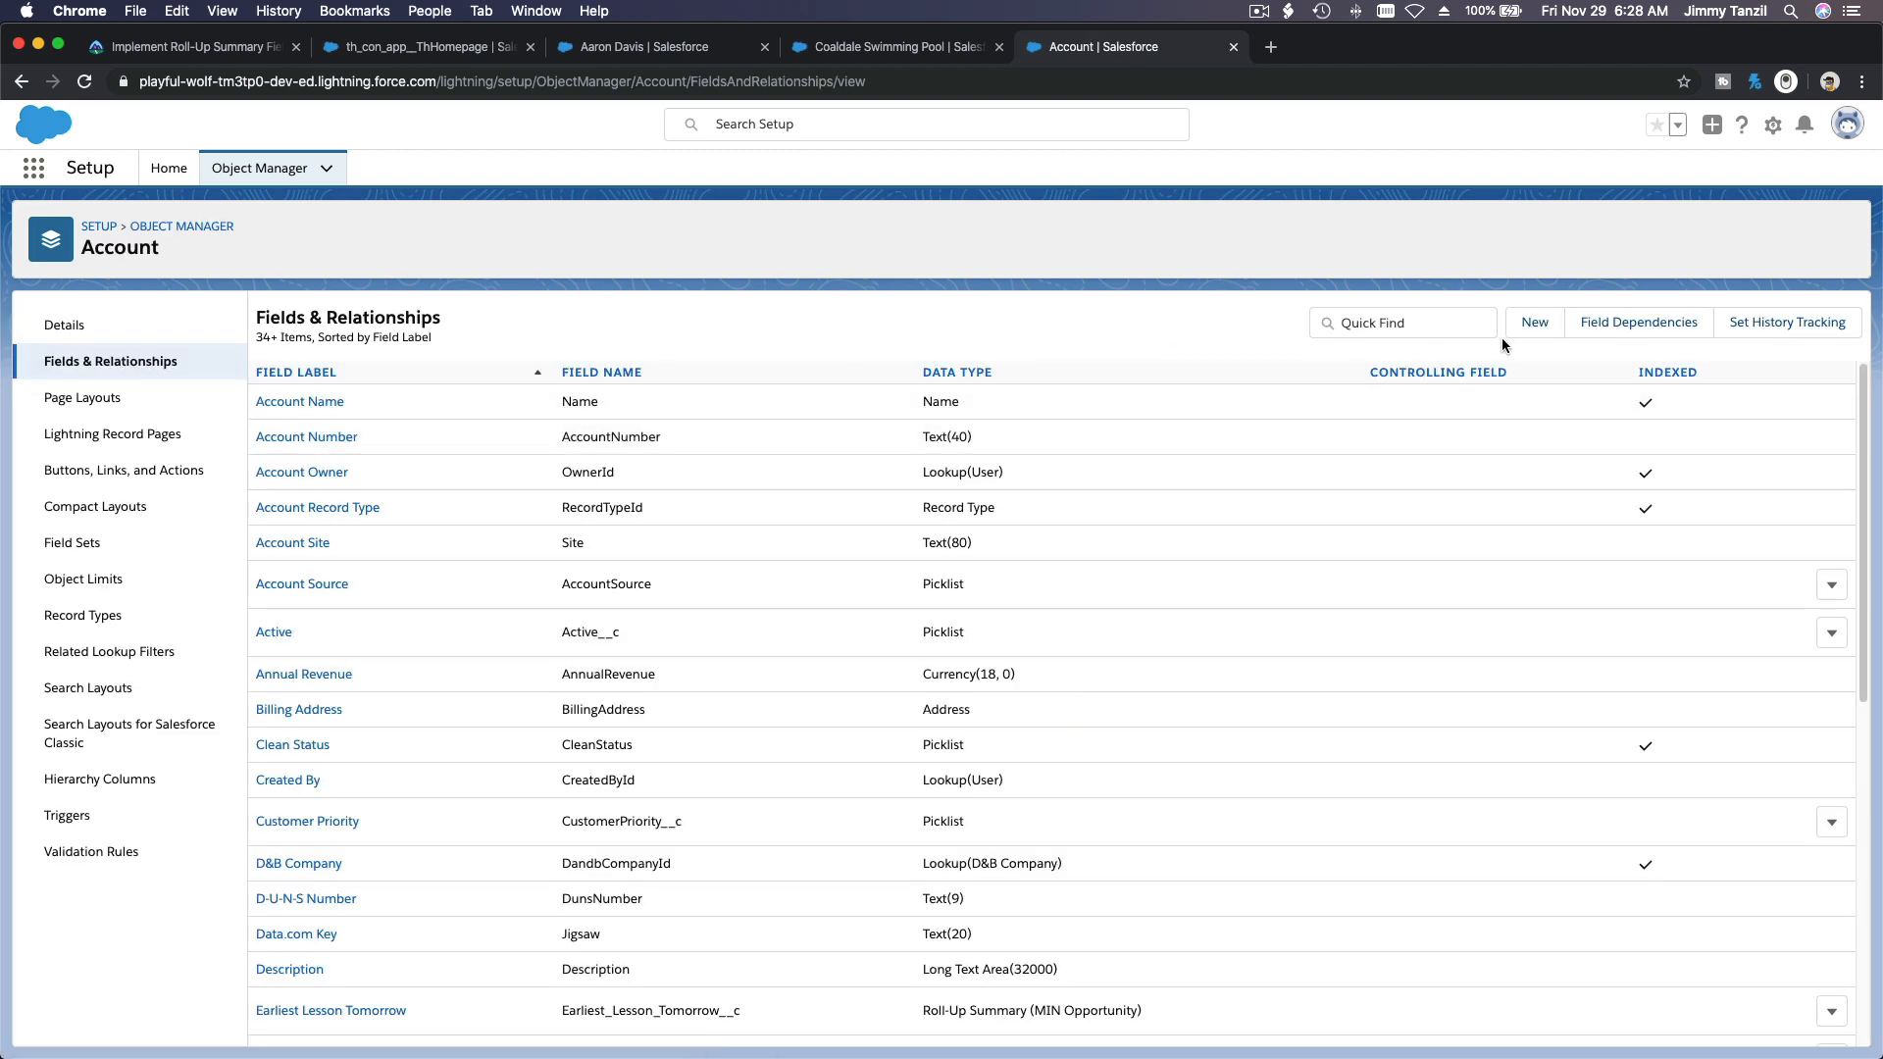
Step: Start a new Roll-Up Summary custom field on Account with the label Potential Value and field name Potential_Value
click(1534, 326)
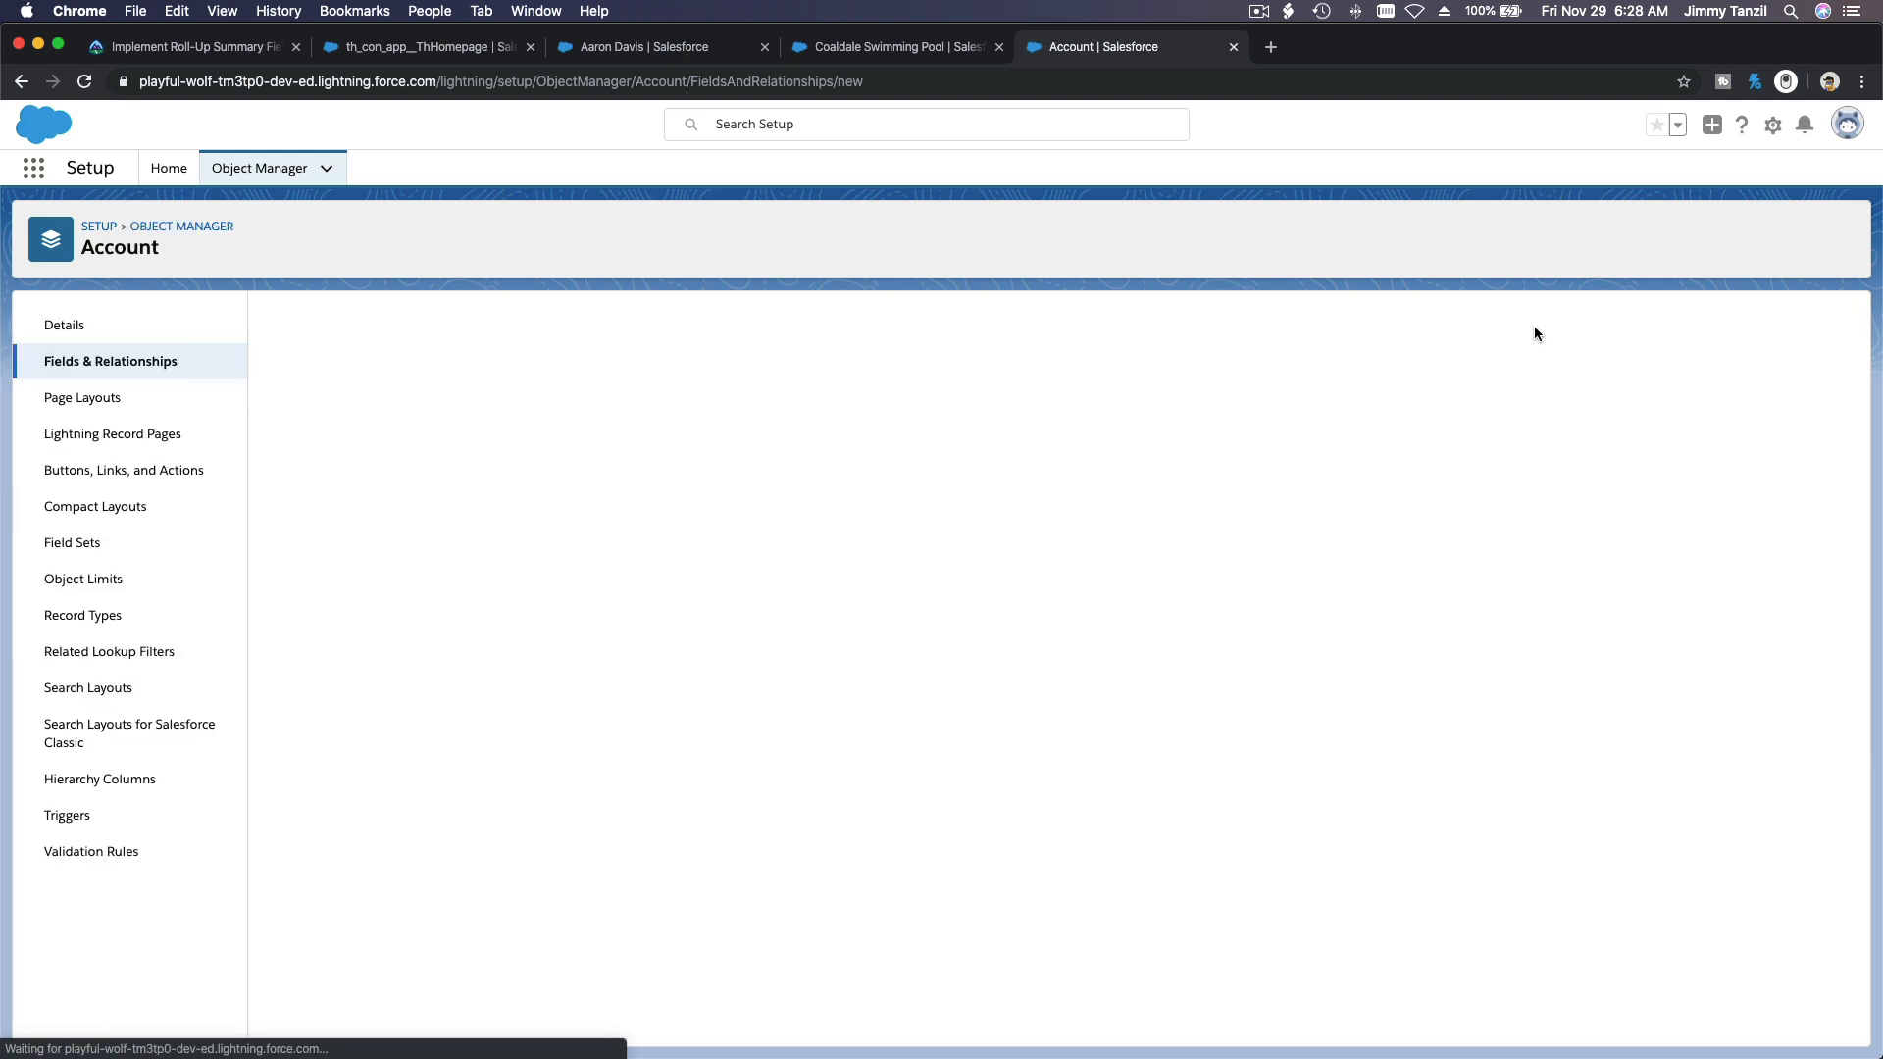
scroll(518, 546, down, 1)
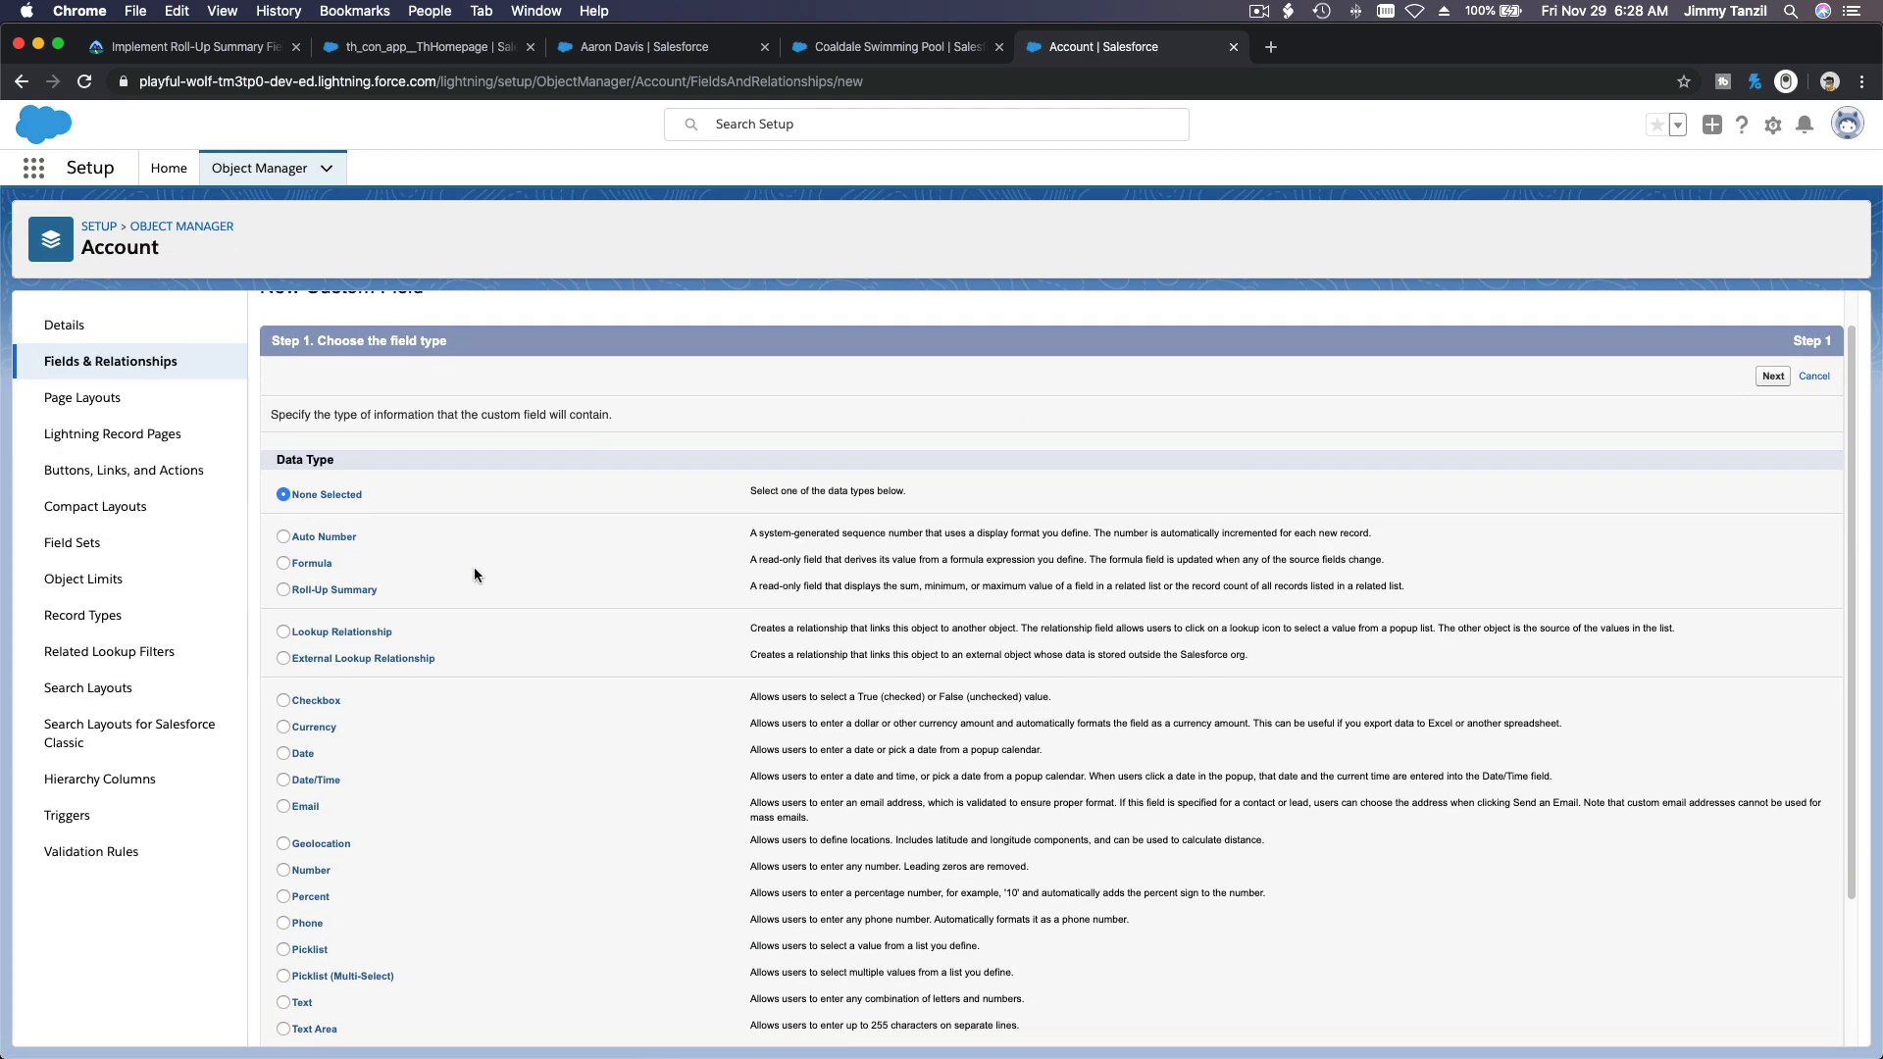
click(353, 594)
click(1772, 377)
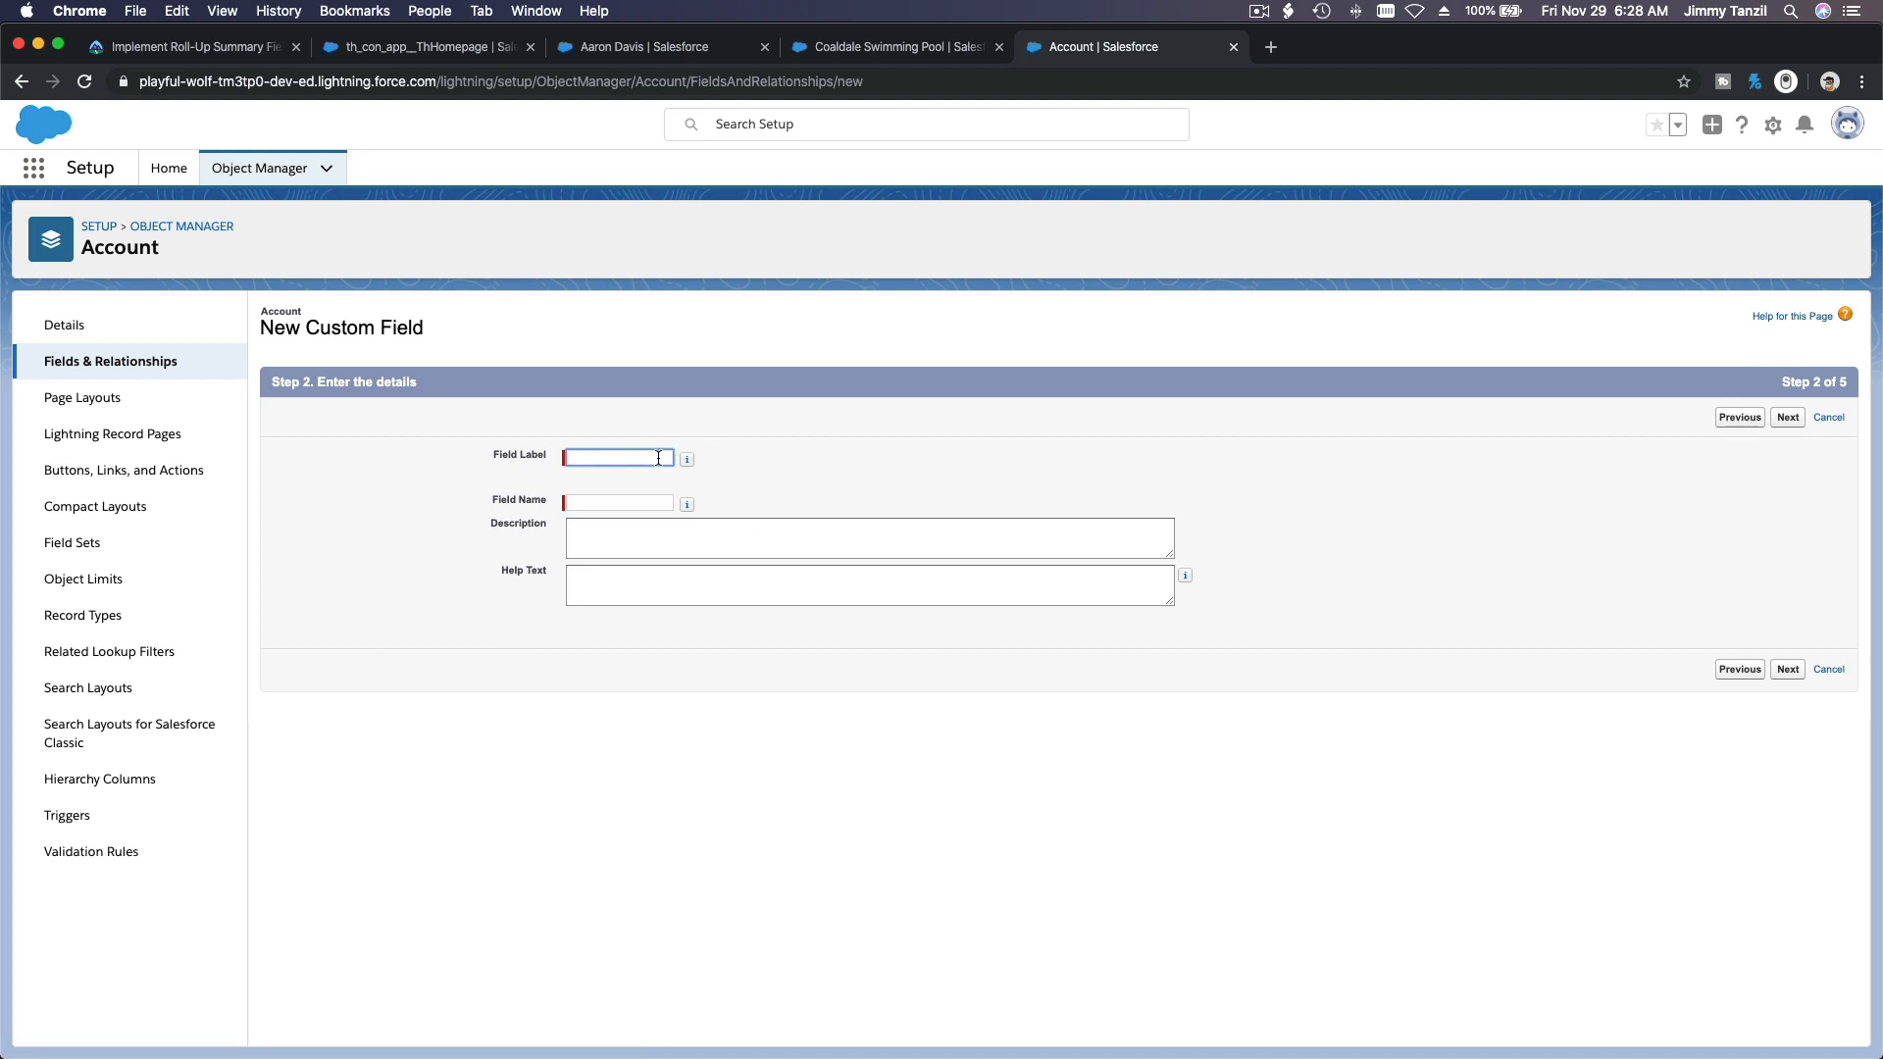
key(super+v)
key(Tab)
click(1784, 419)
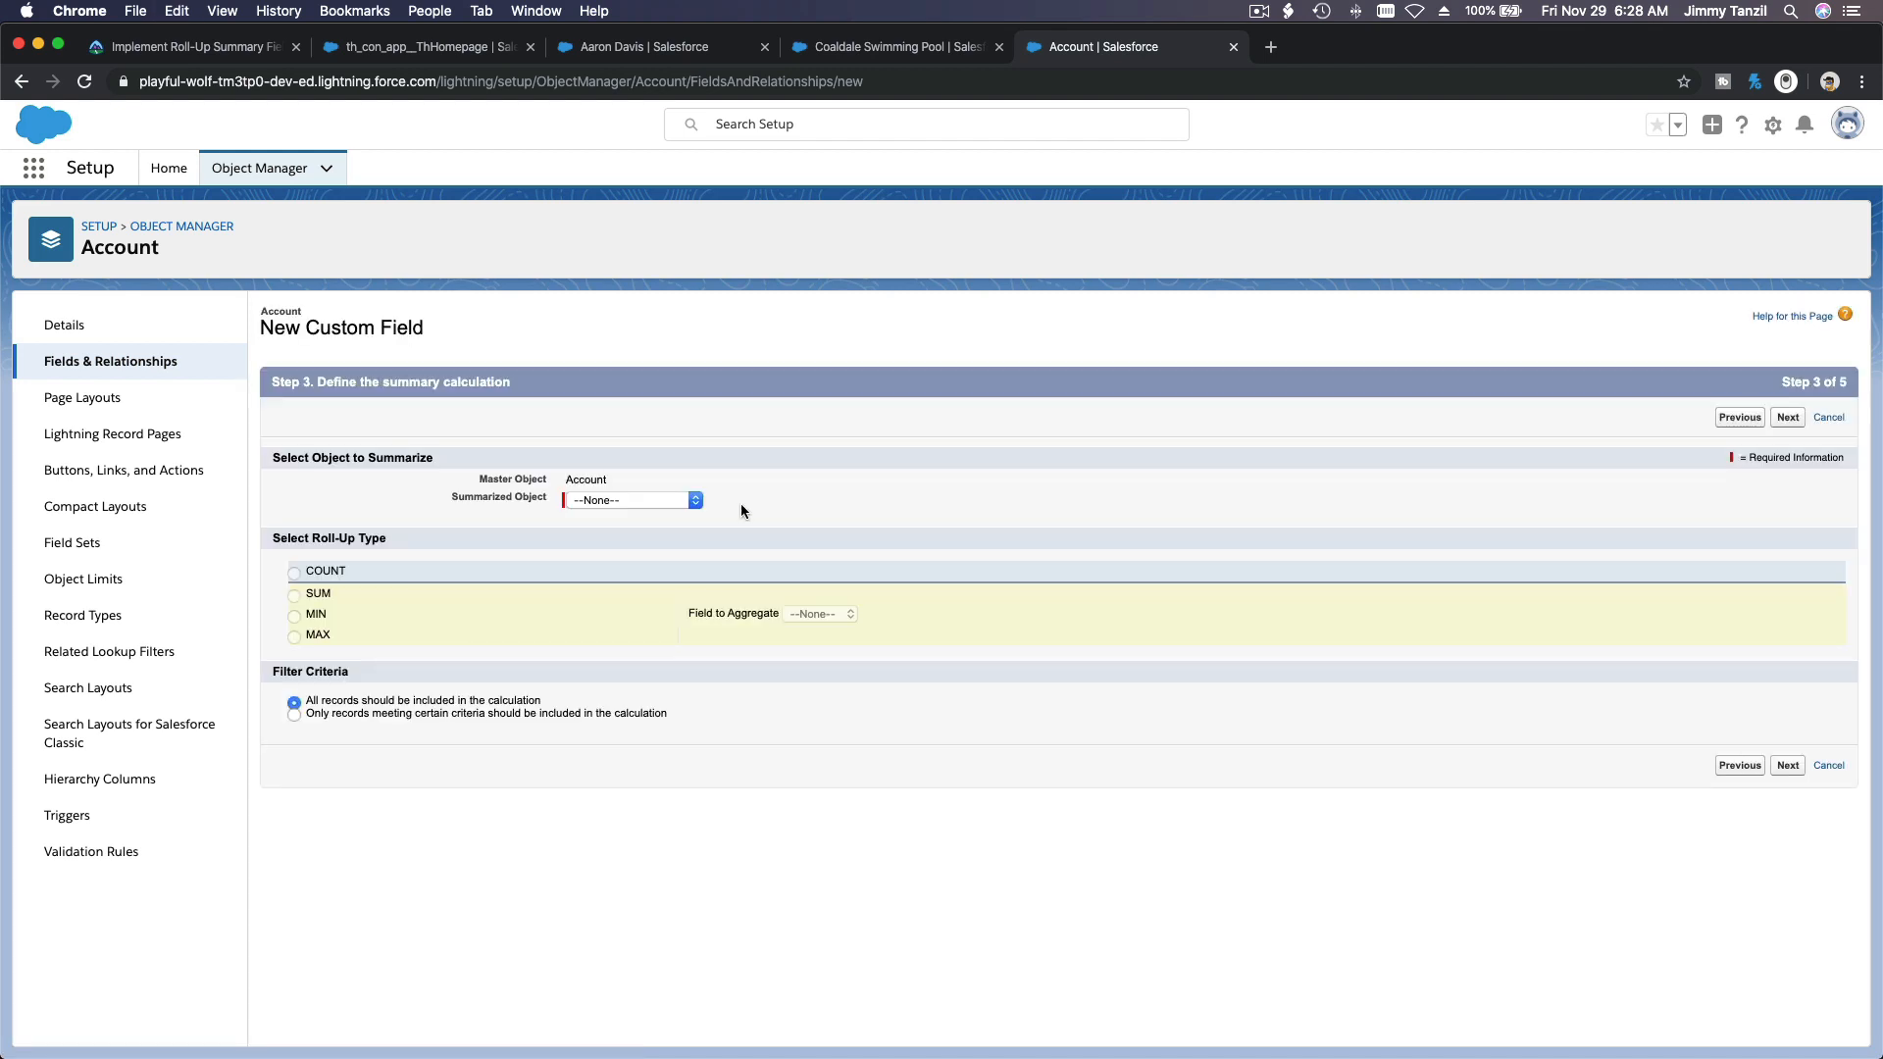
Step: Define the roll-up as the SUM of Expected Revenue over all Opportunities, checking the aggregate field against the Trailhead challenge text
click(651, 500)
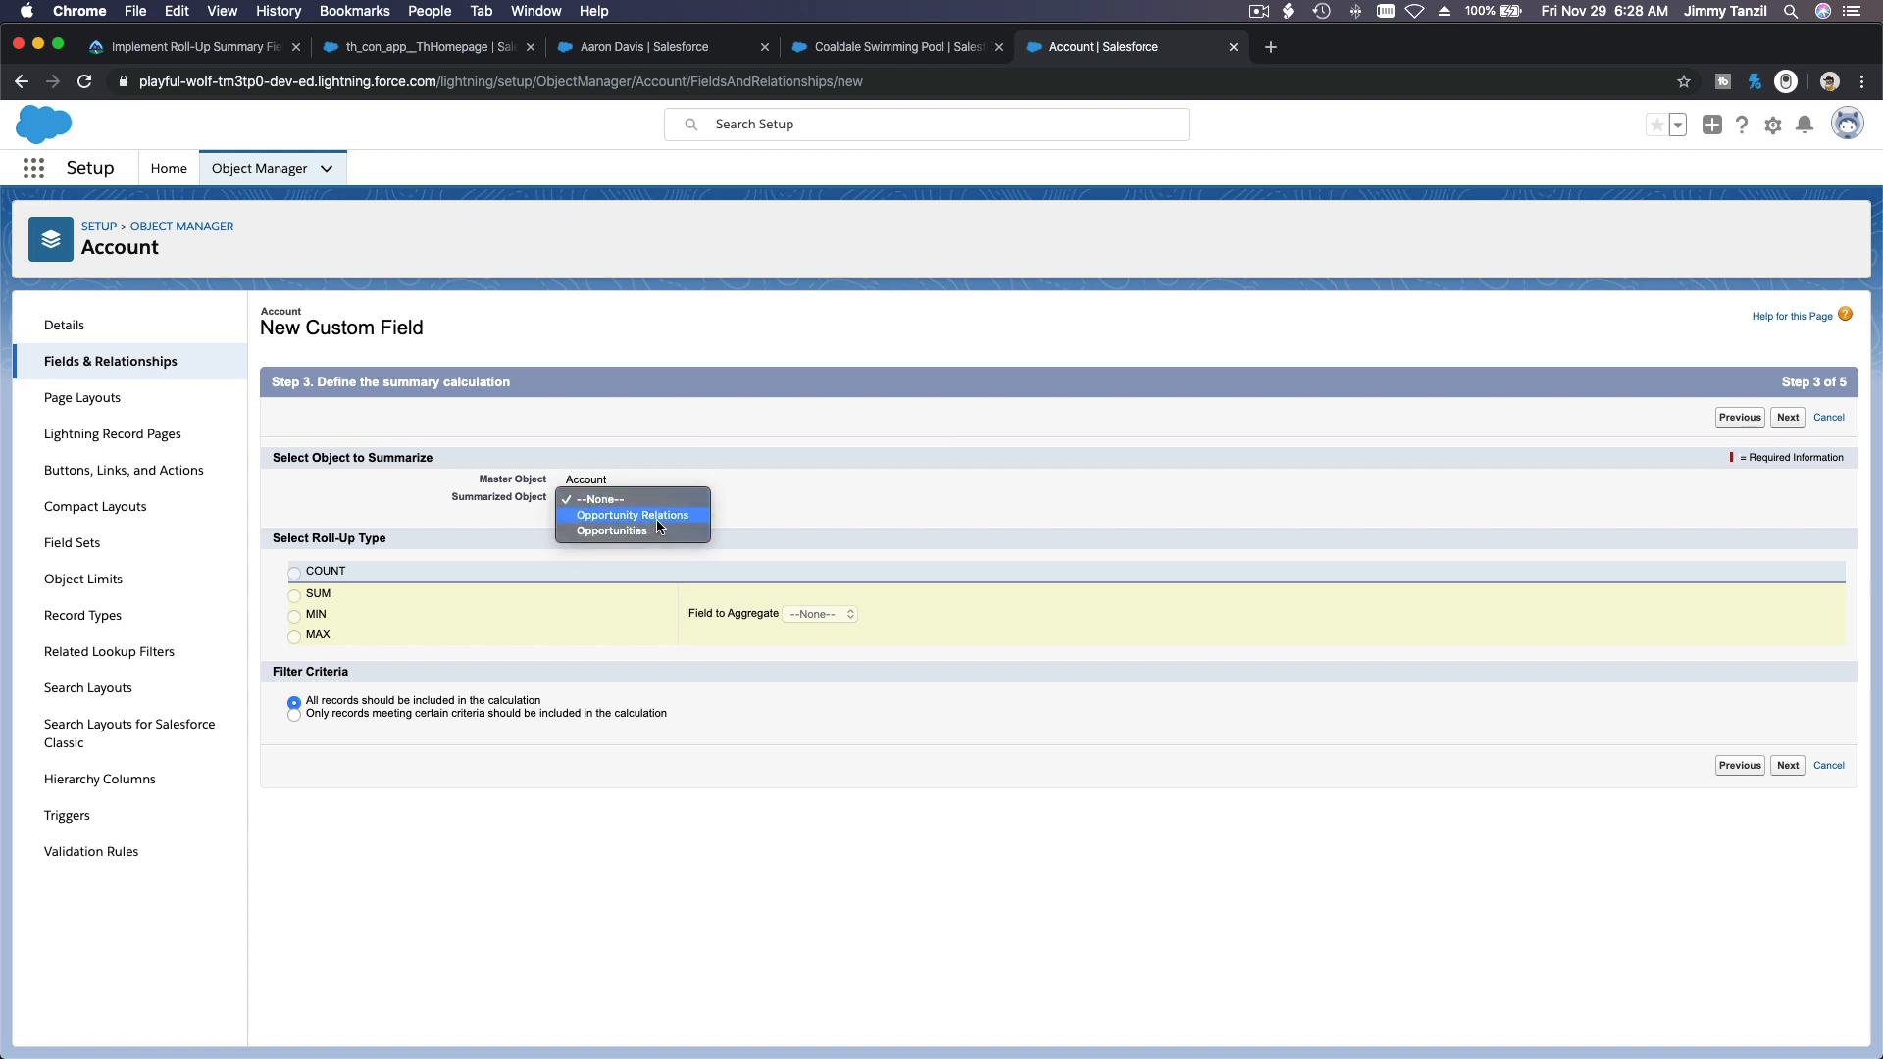
click(657, 531)
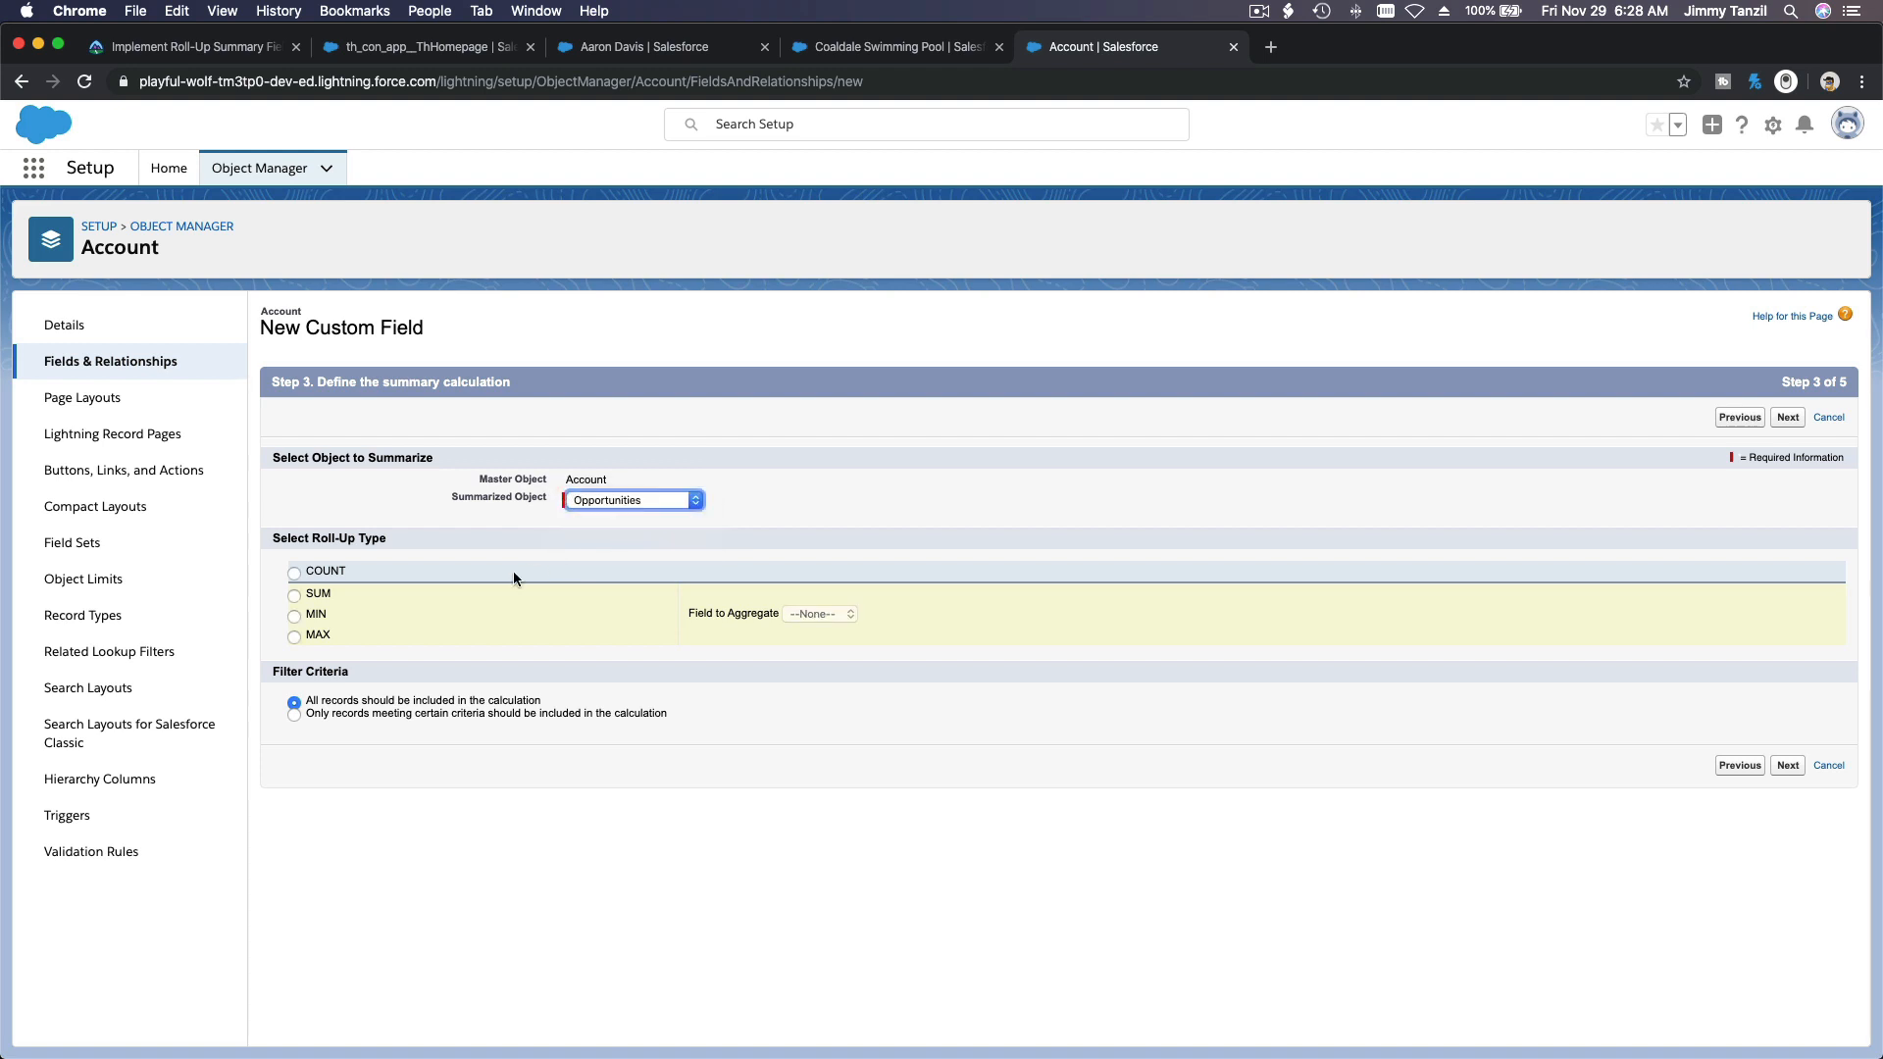
click(325, 593)
click(205, 46)
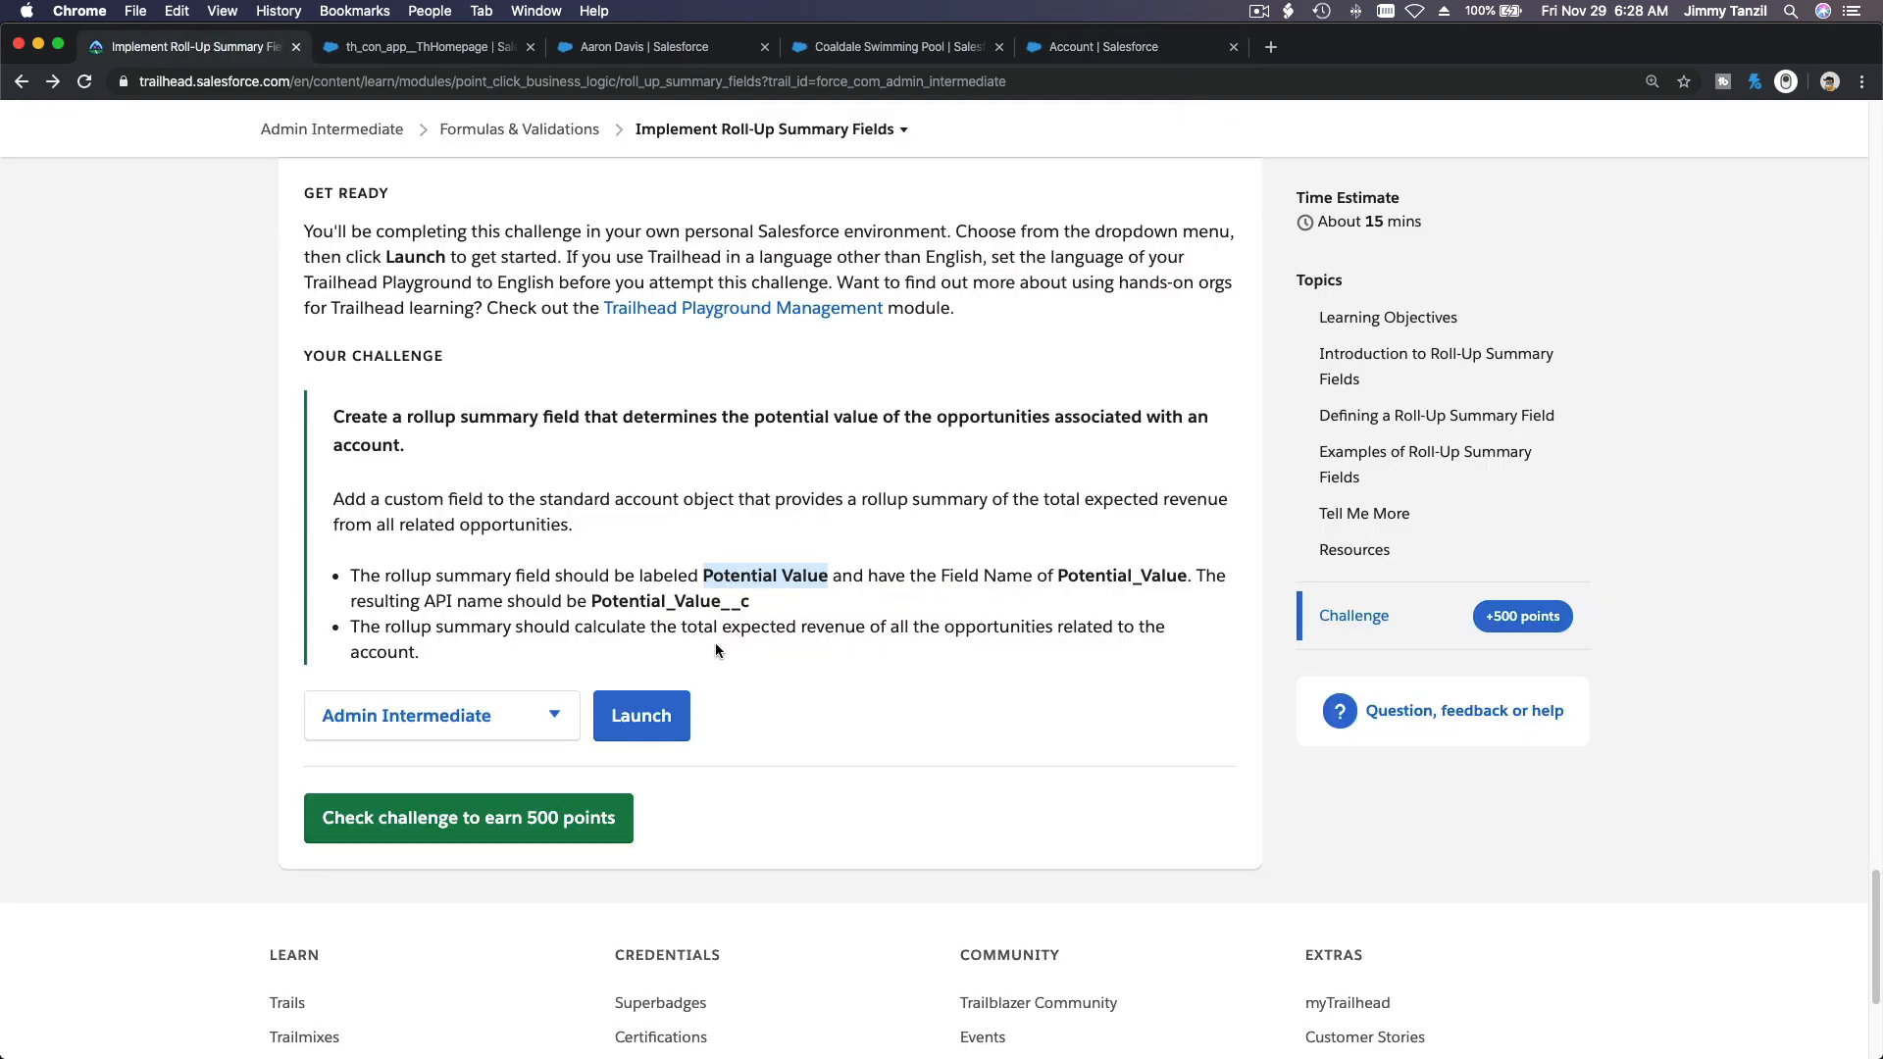
drag(681, 628, 859, 636)
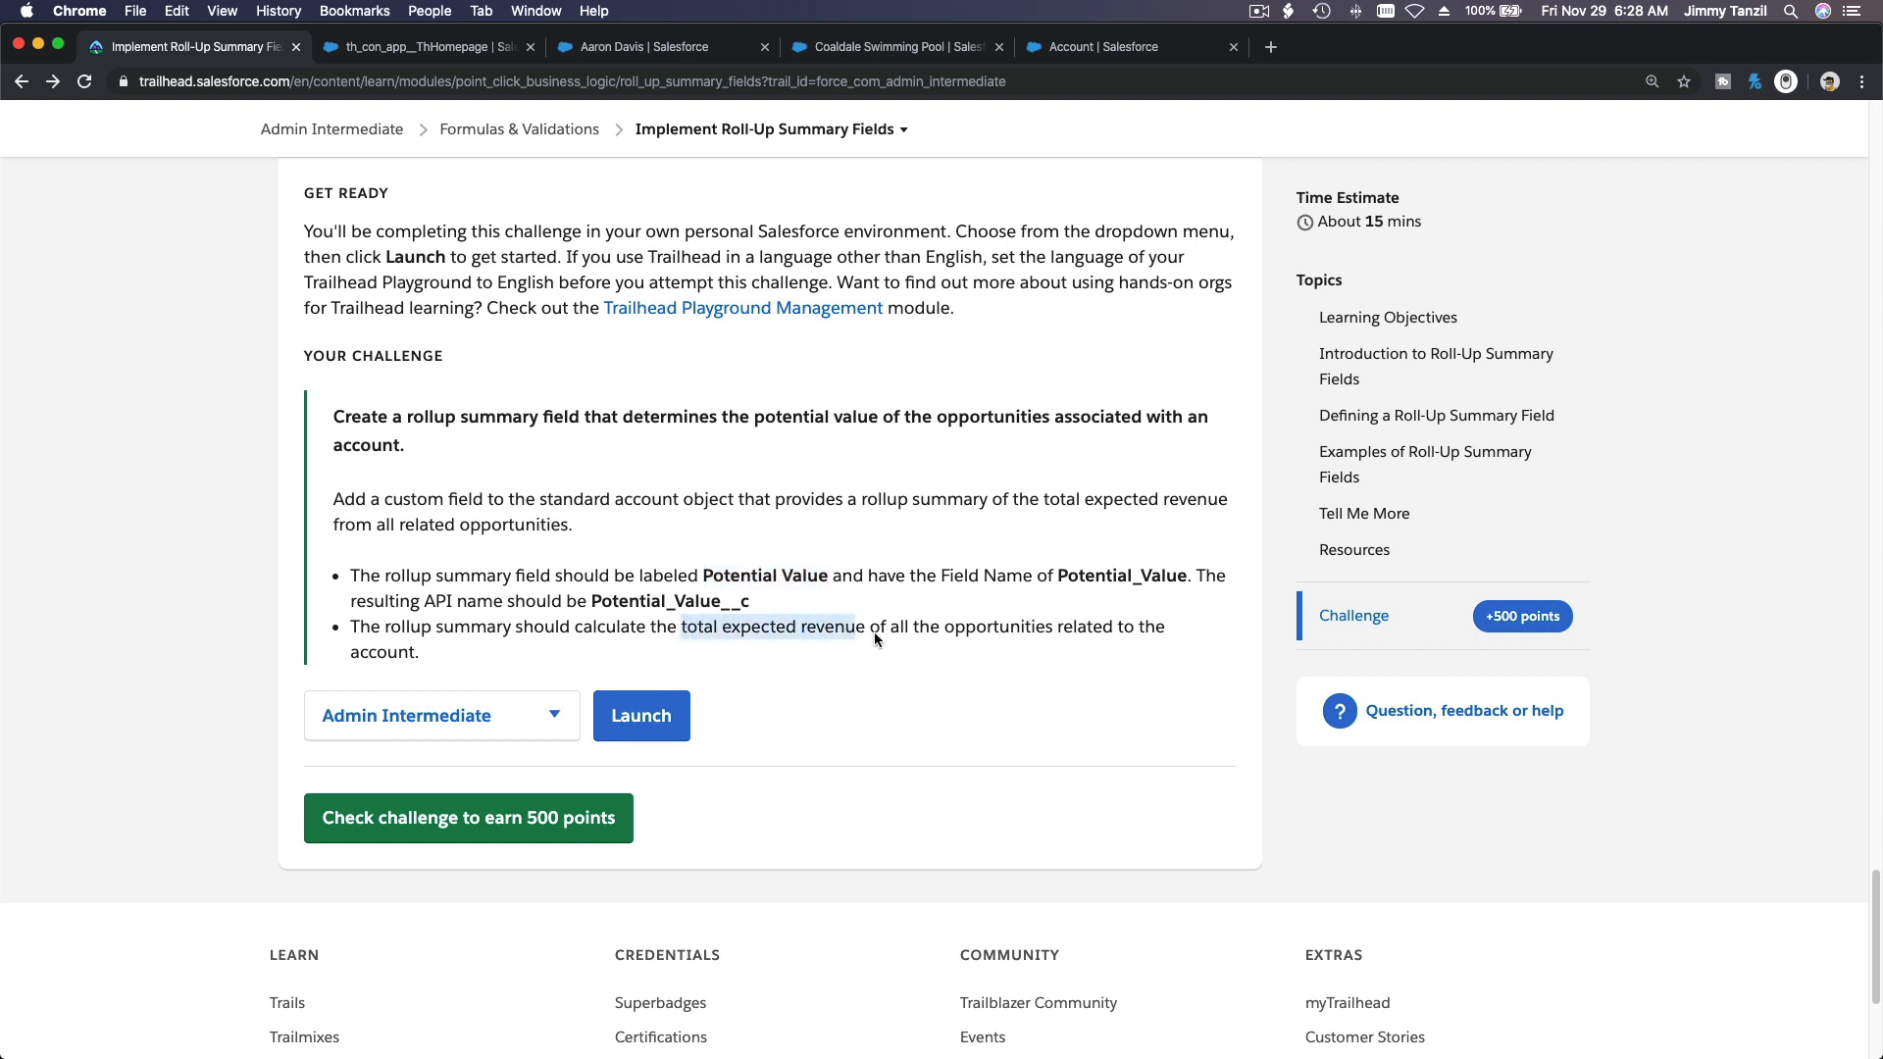
click(1080, 60)
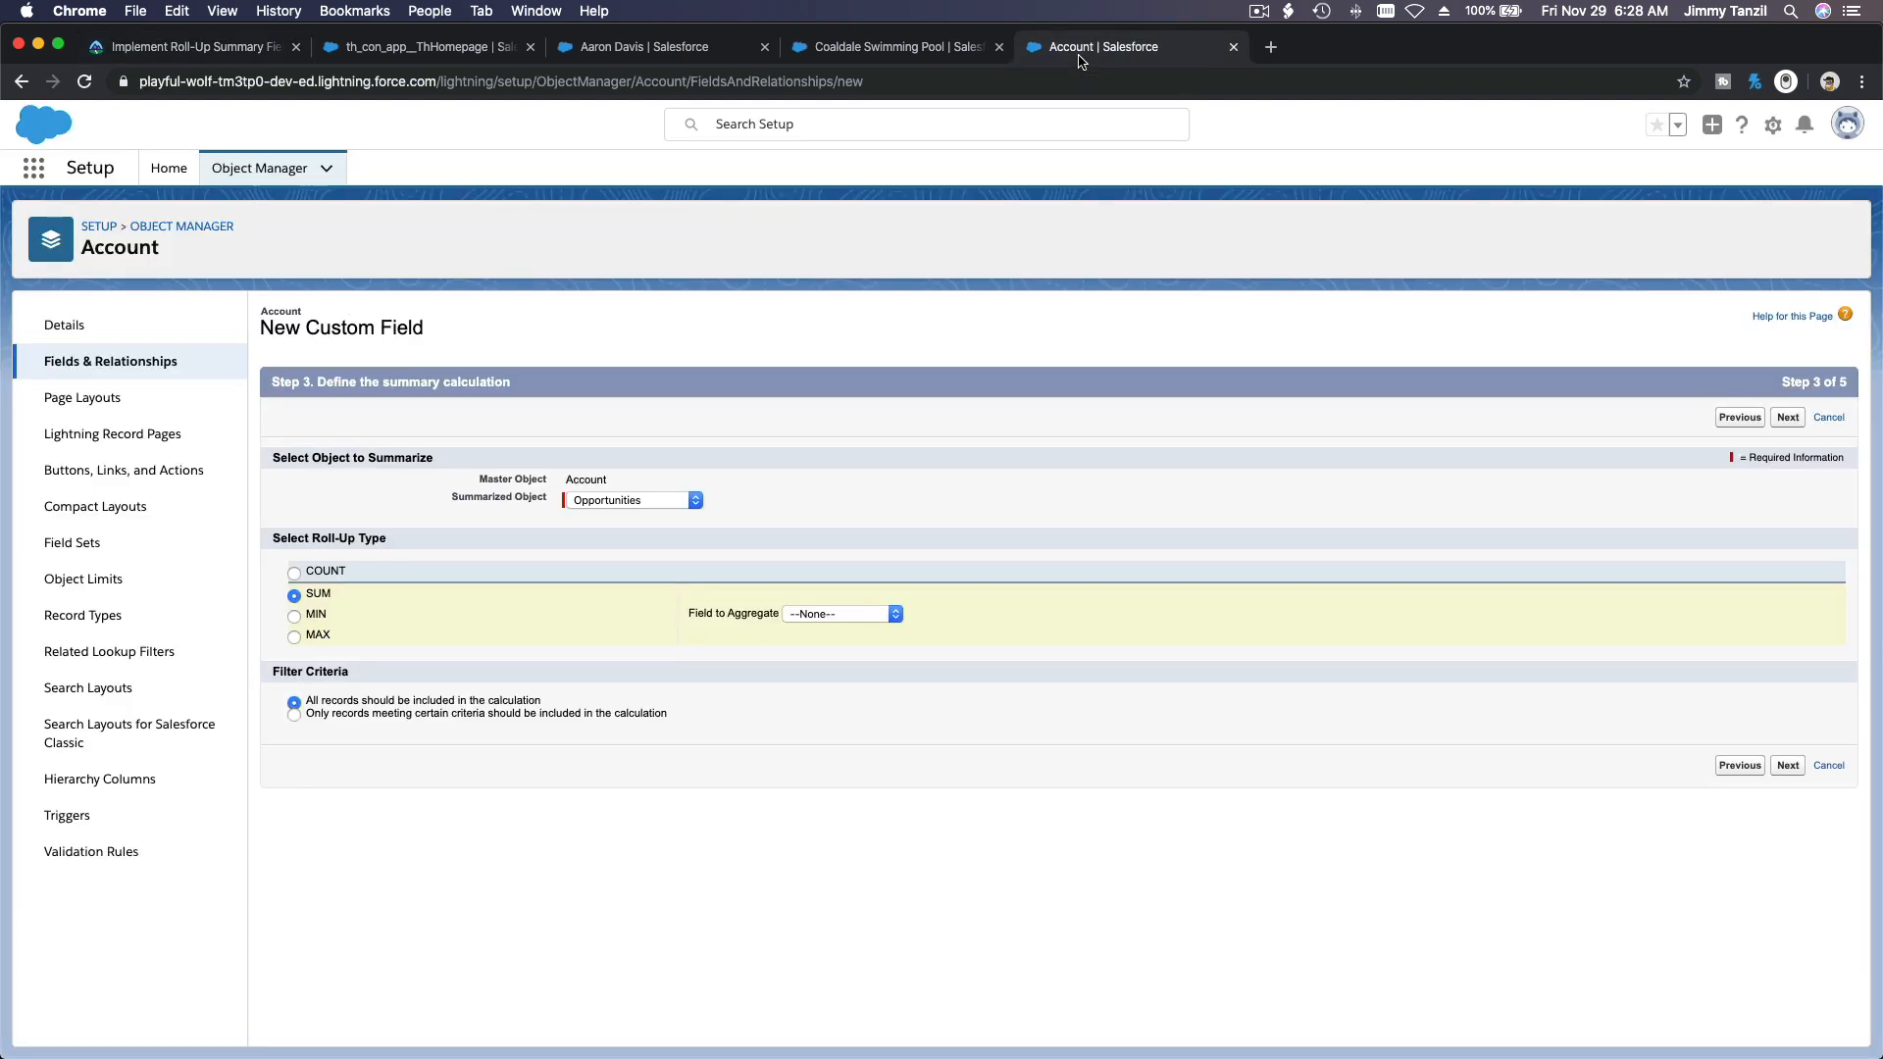
click(842, 613)
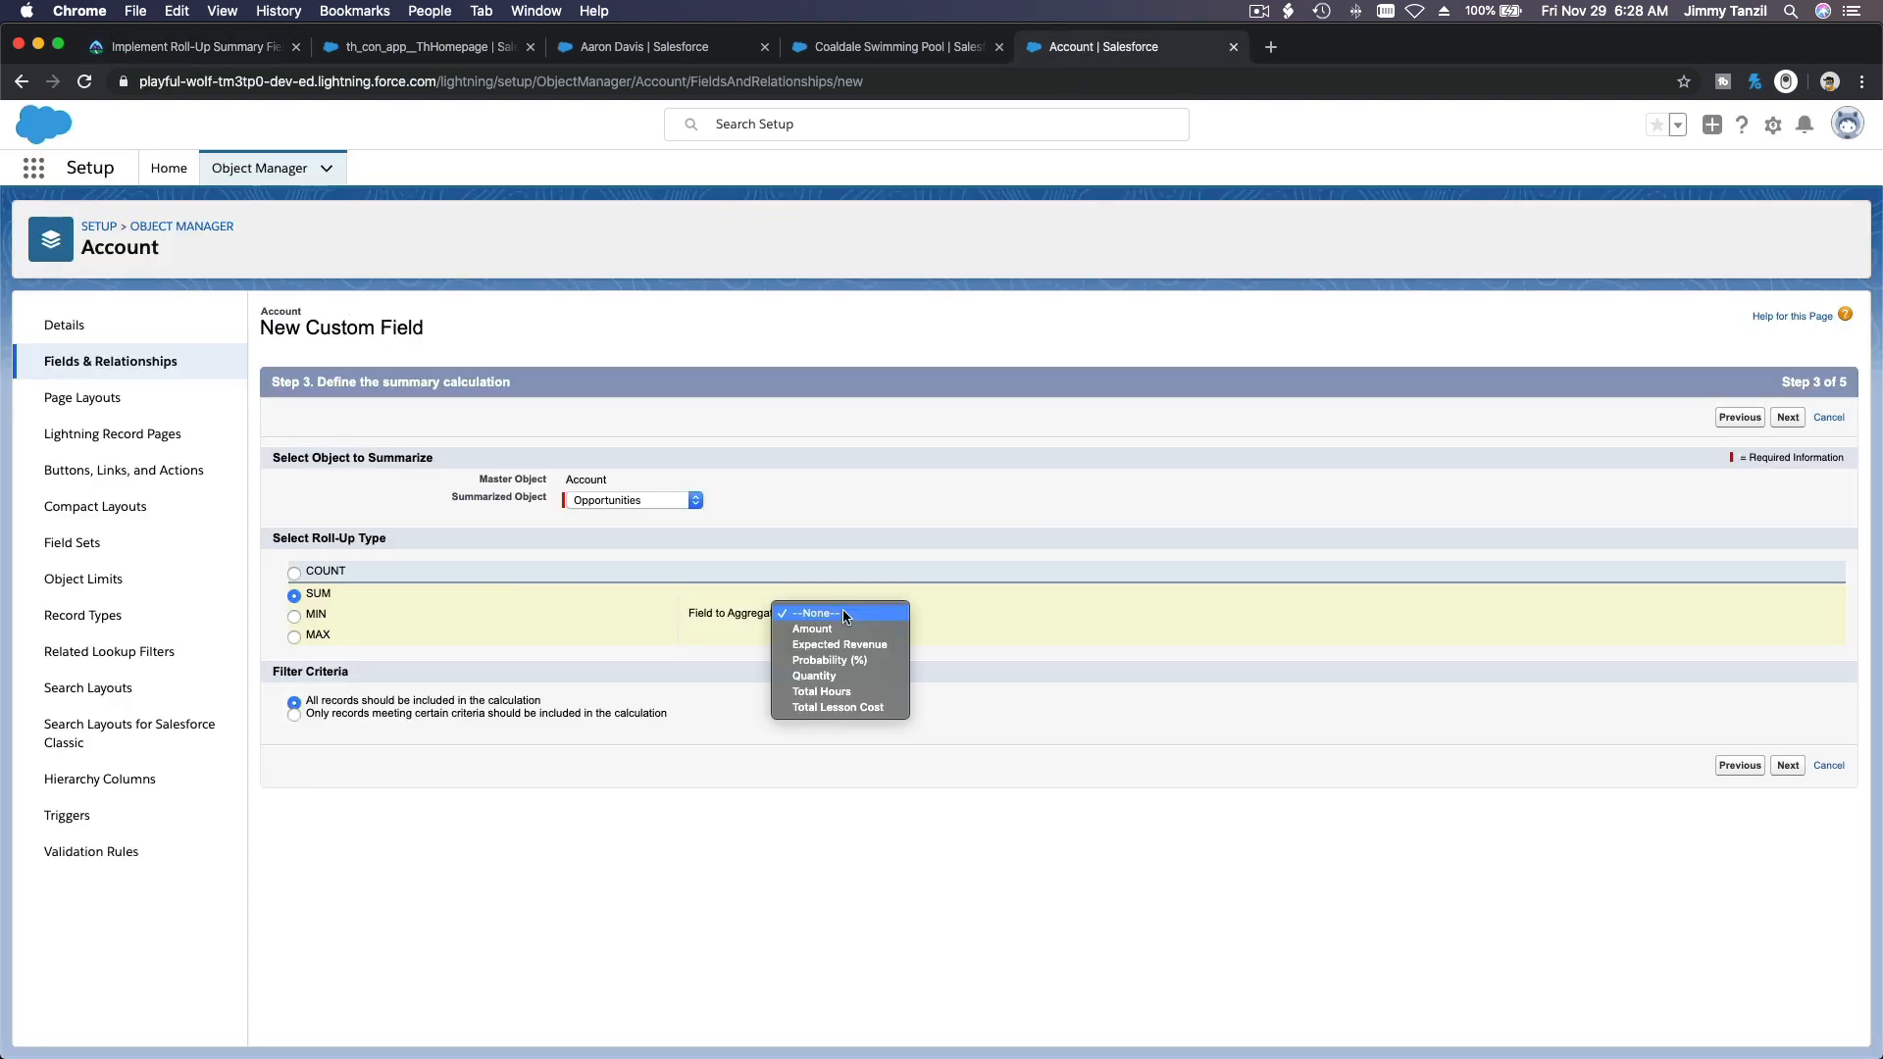
click(867, 649)
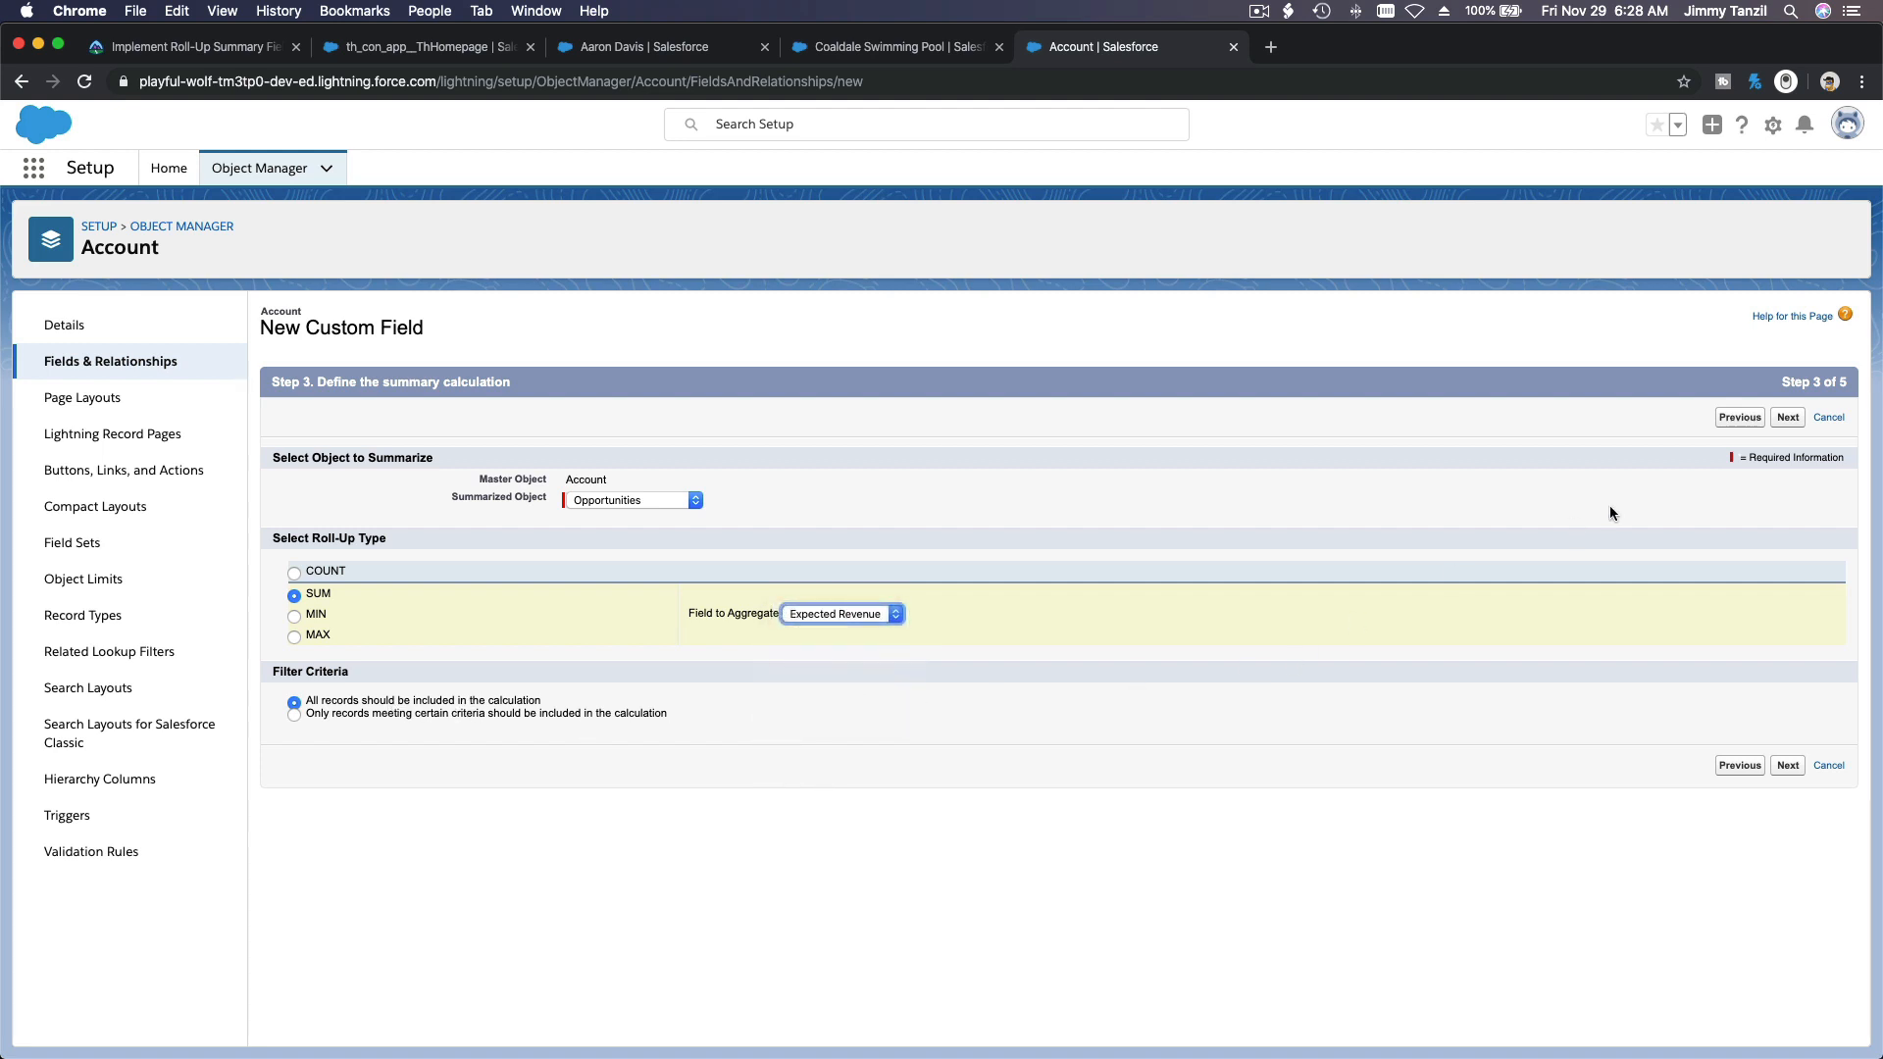
click(1788, 417)
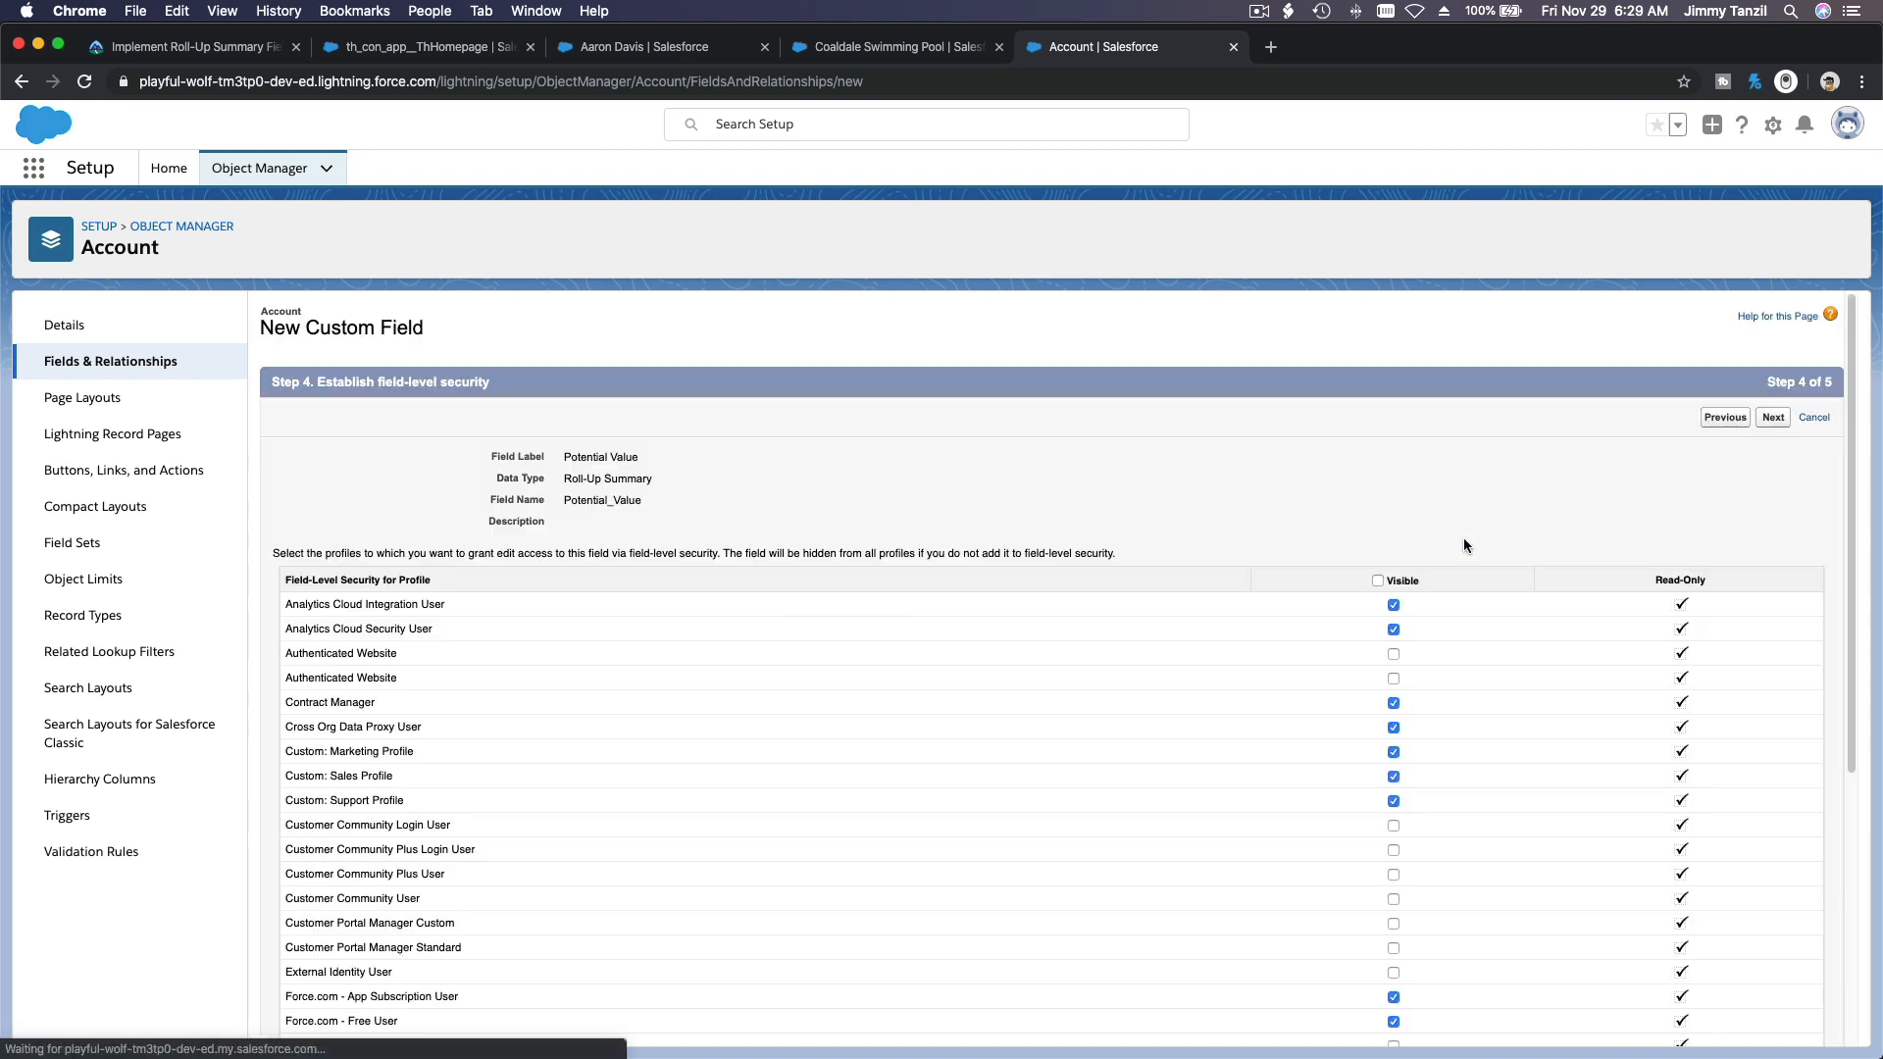
Step: Make the Potential Value field visible to all profiles and save it on all account page layouts
click(1378, 581)
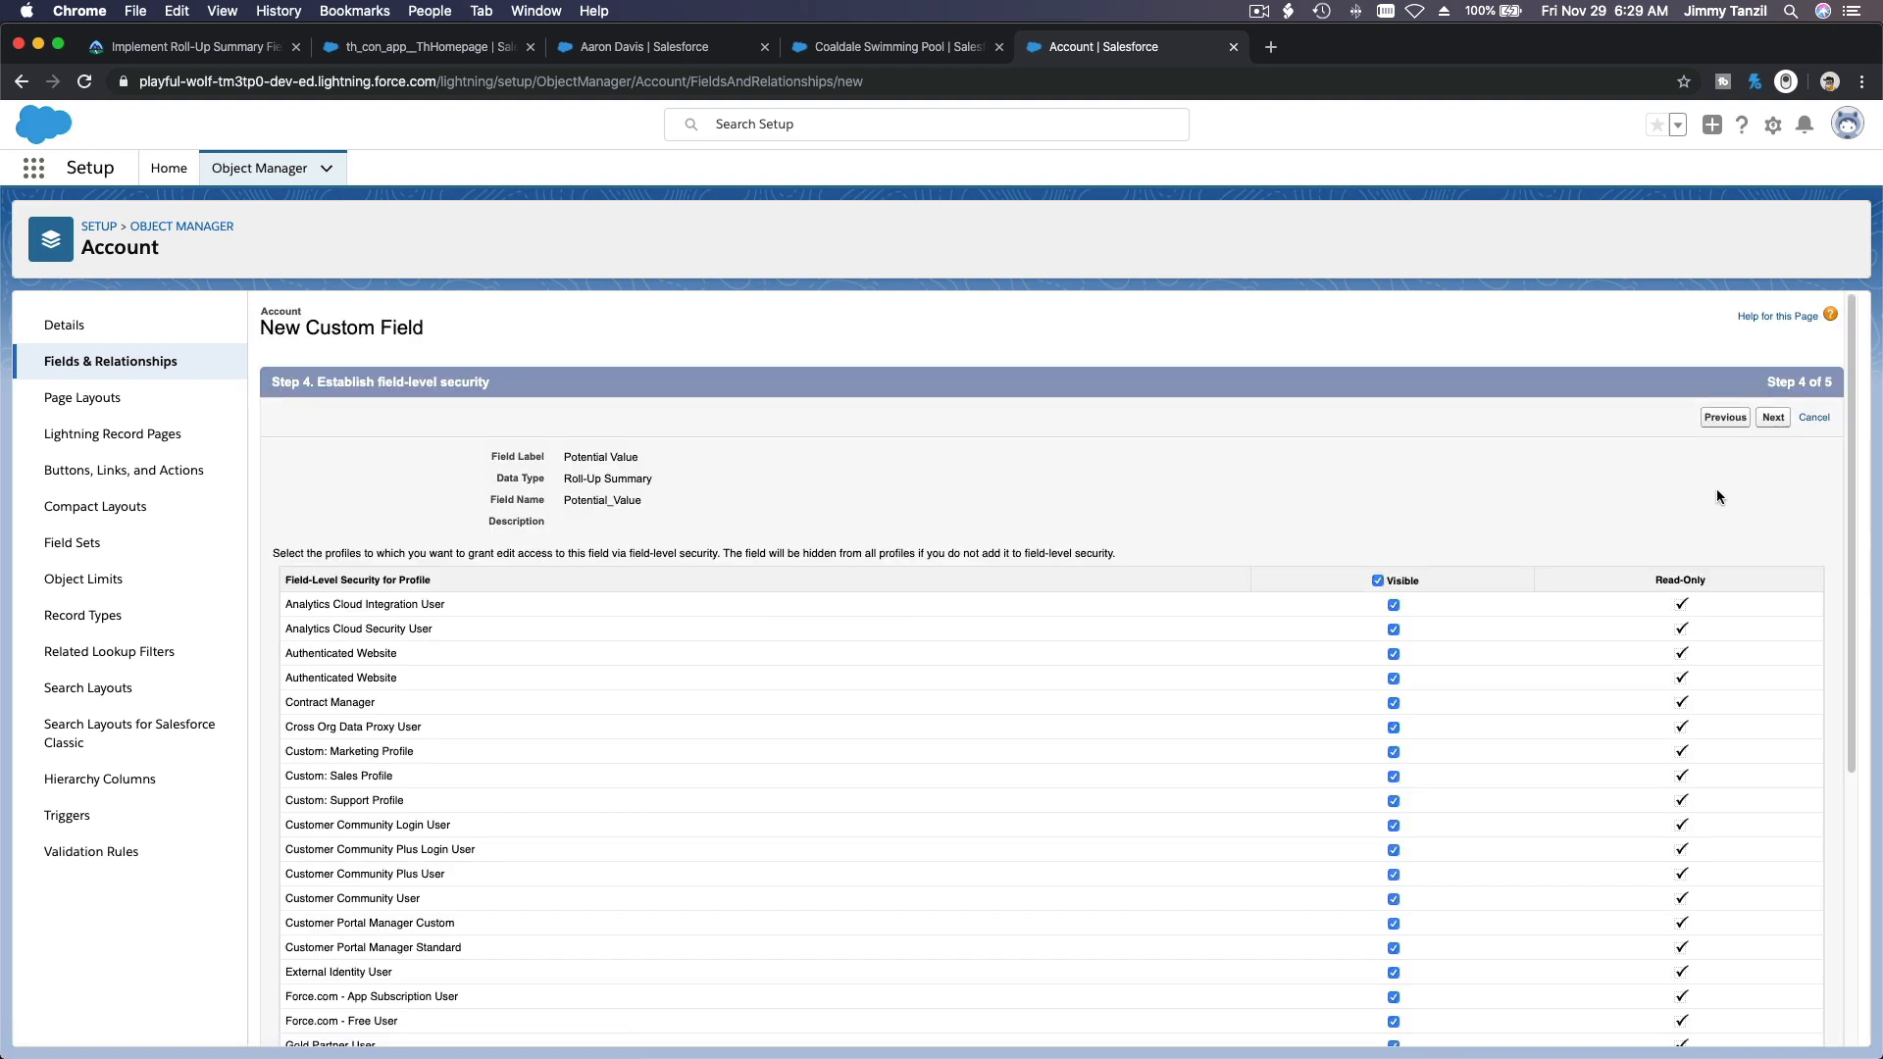
click(1774, 418)
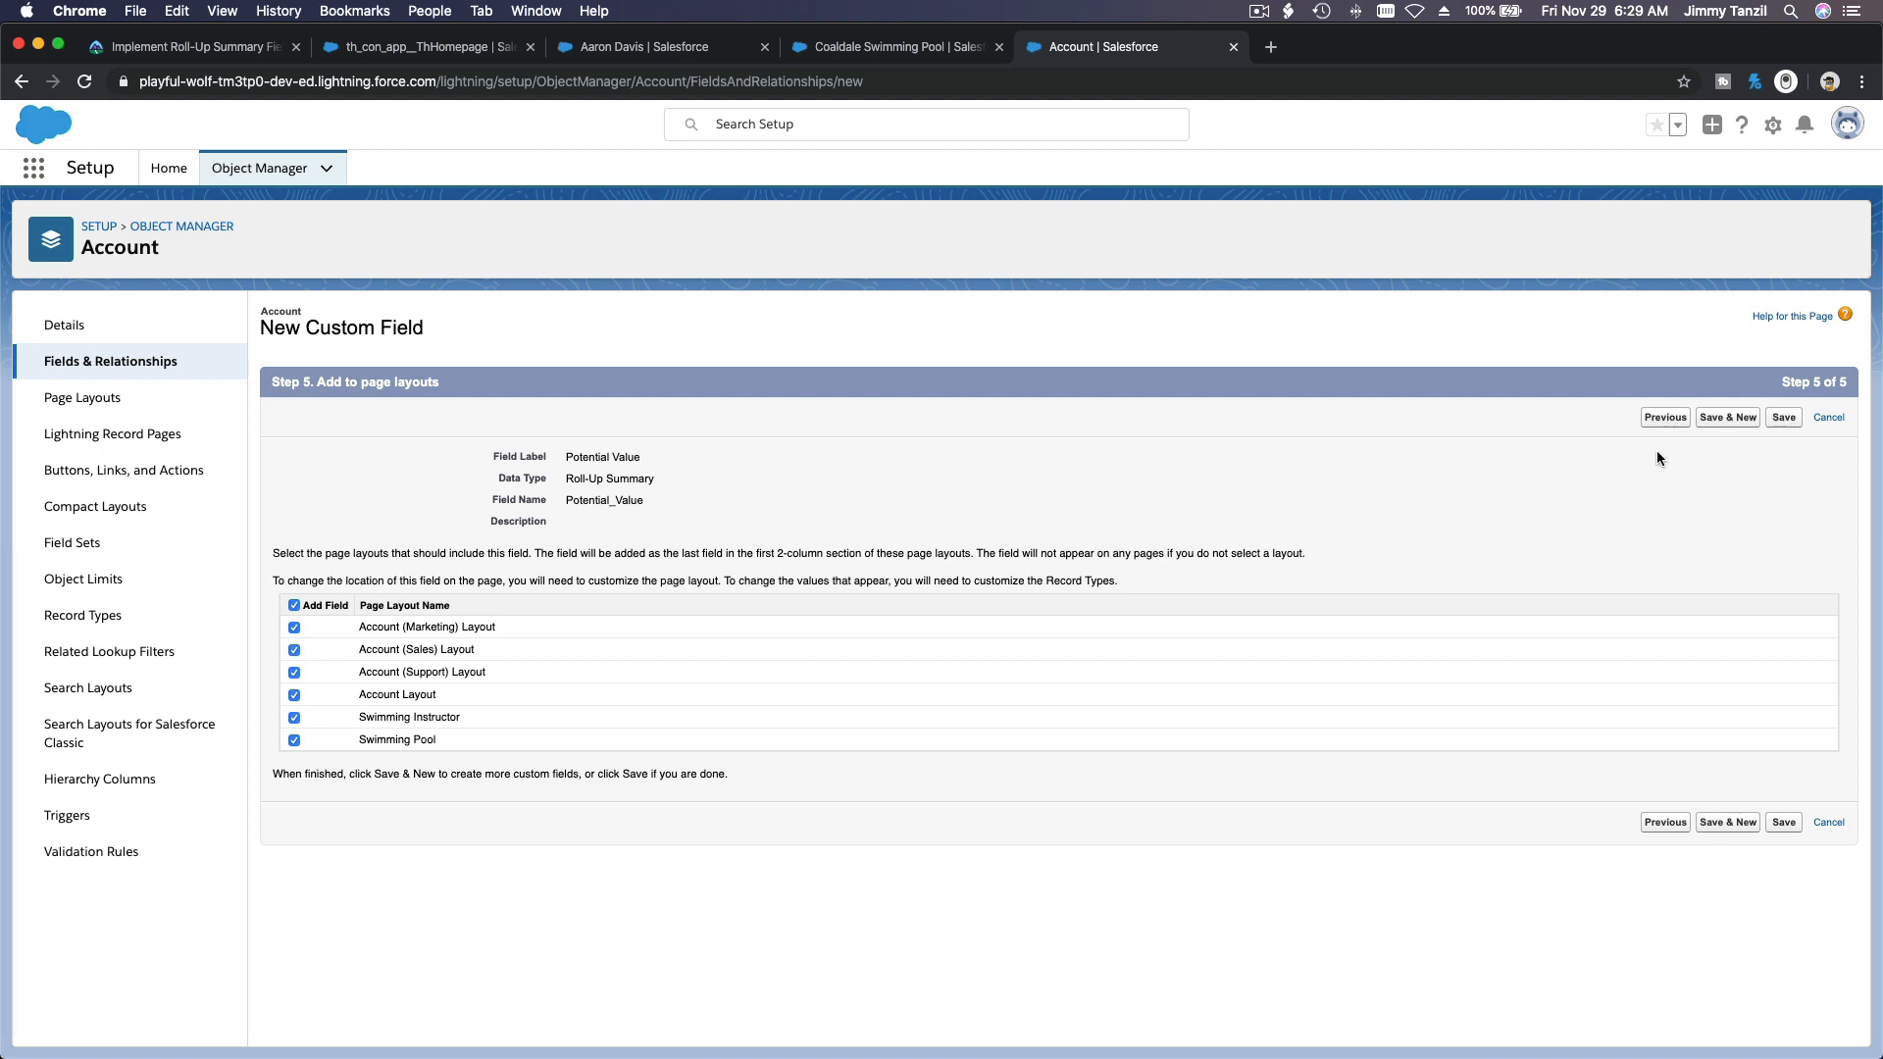
click(1777, 419)
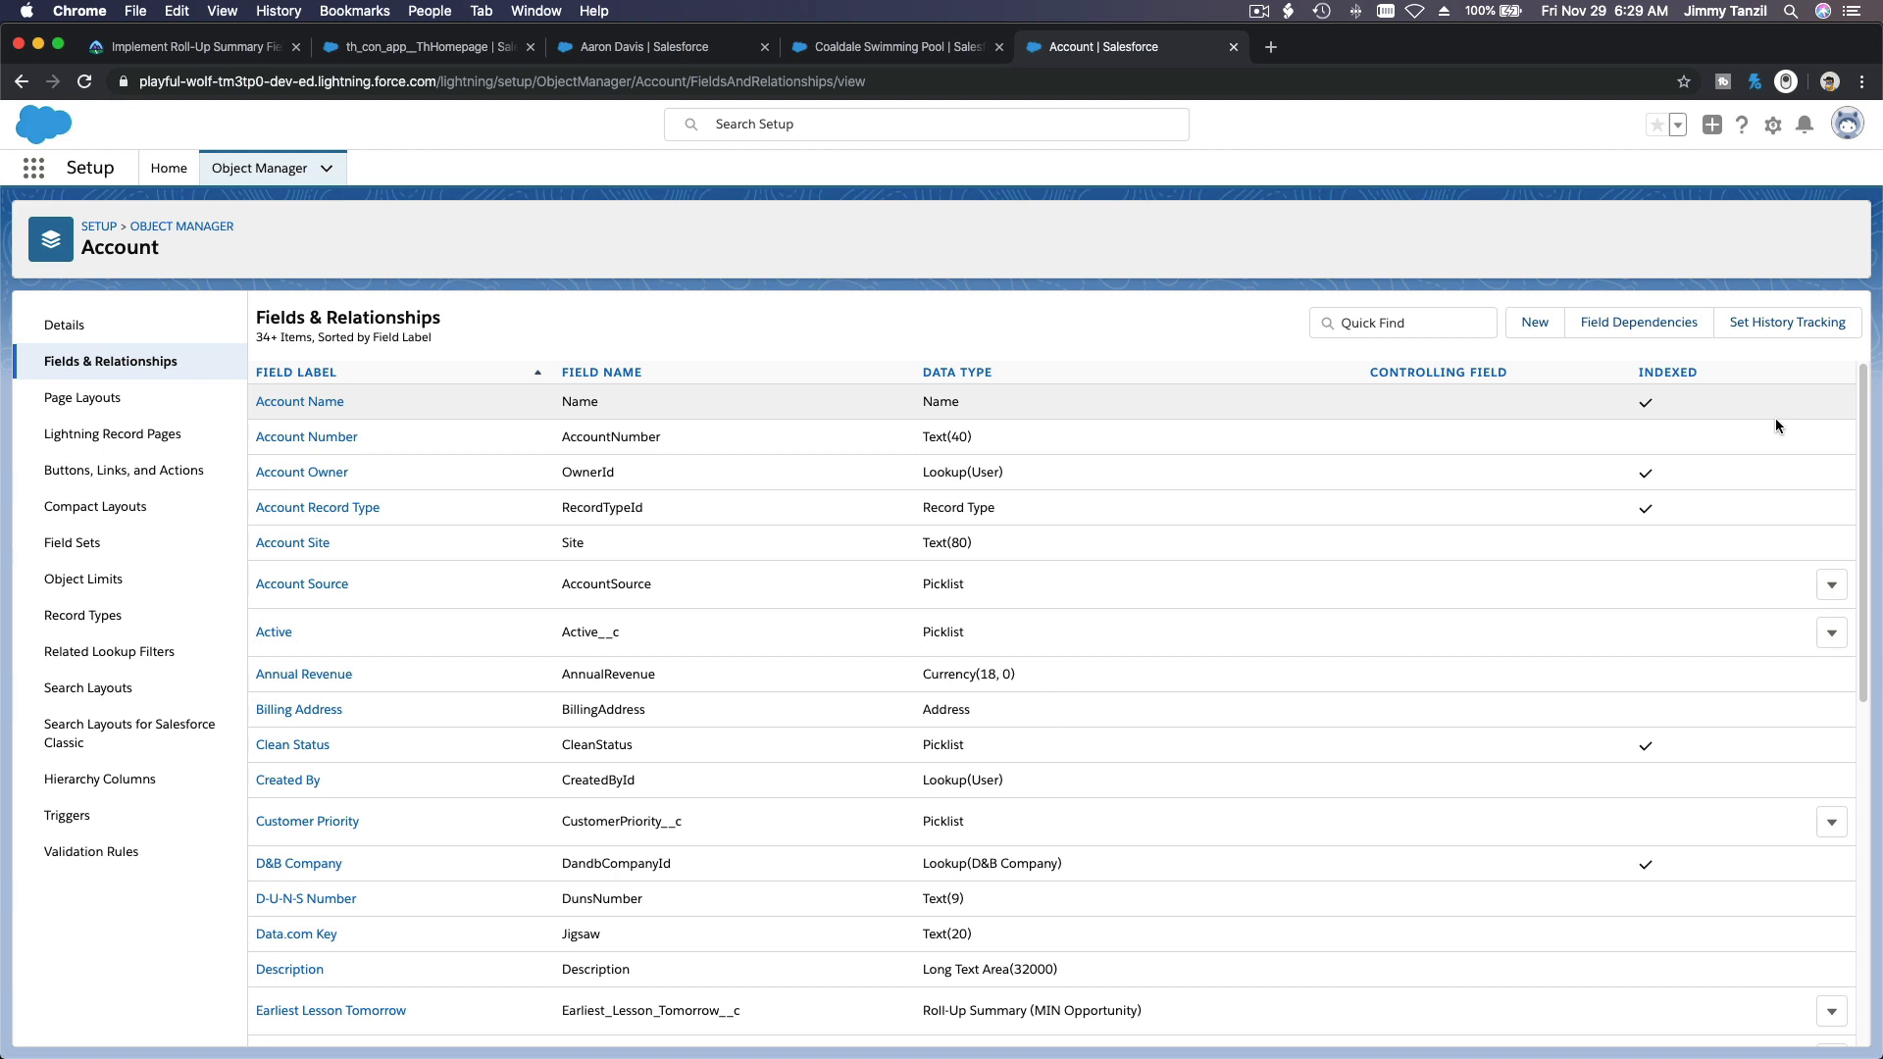
Step: Return to the Trailhead unit and review the challenge requirements, the summary field creation steps and the roll-up examples
click(211, 54)
click(567, 380)
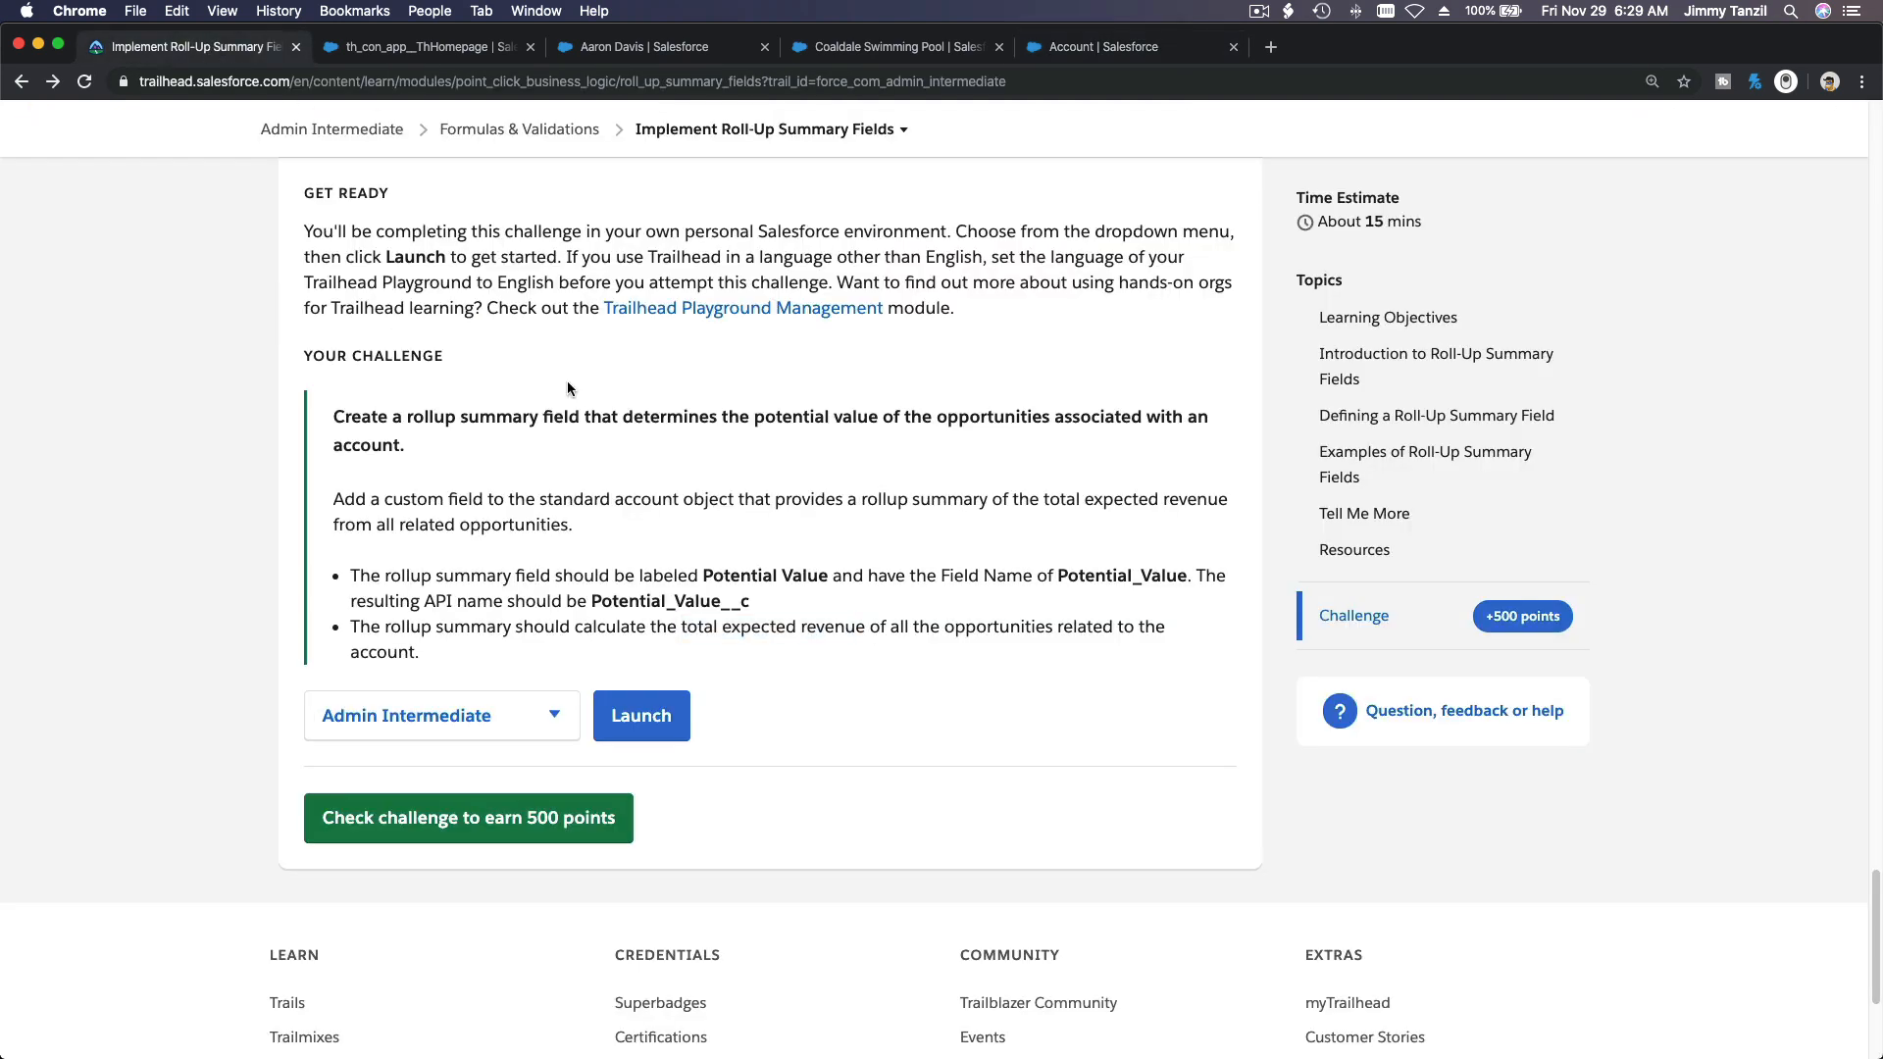
drag(327, 416, 568, 643)
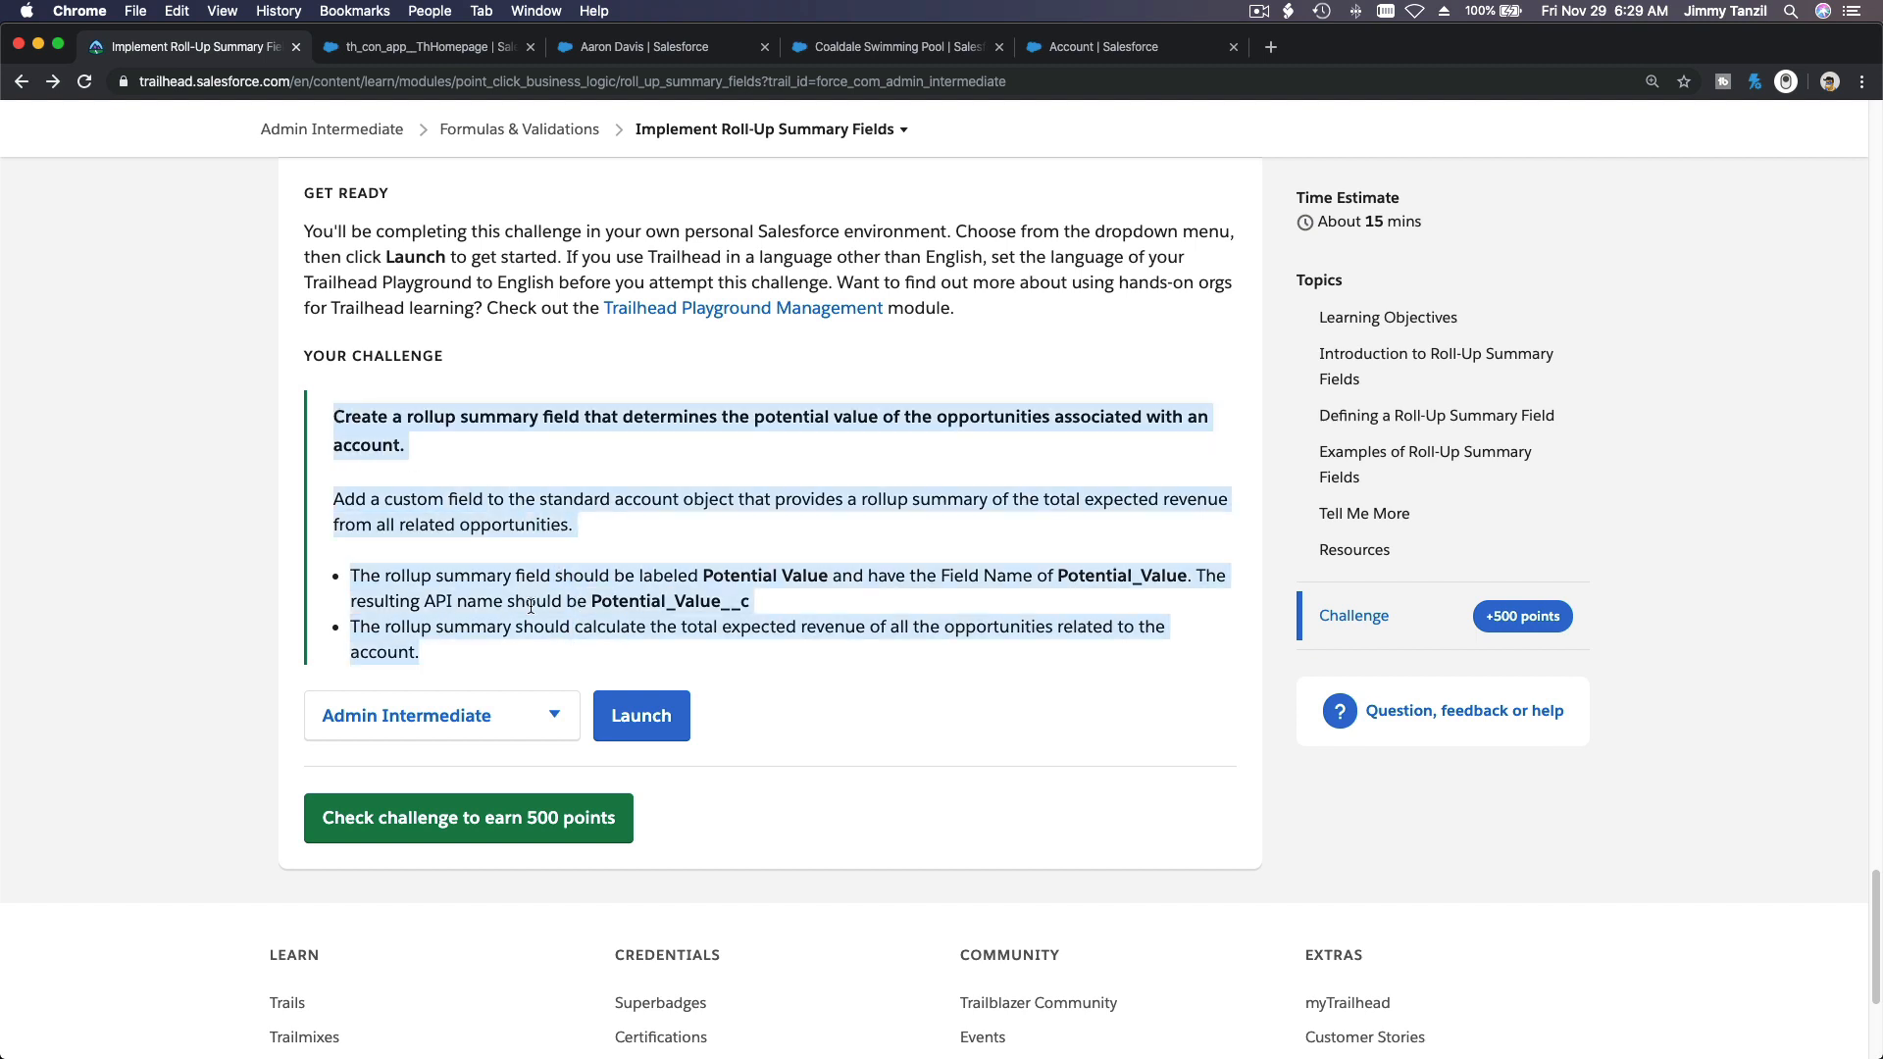
scroll(530, 606, up, 2)
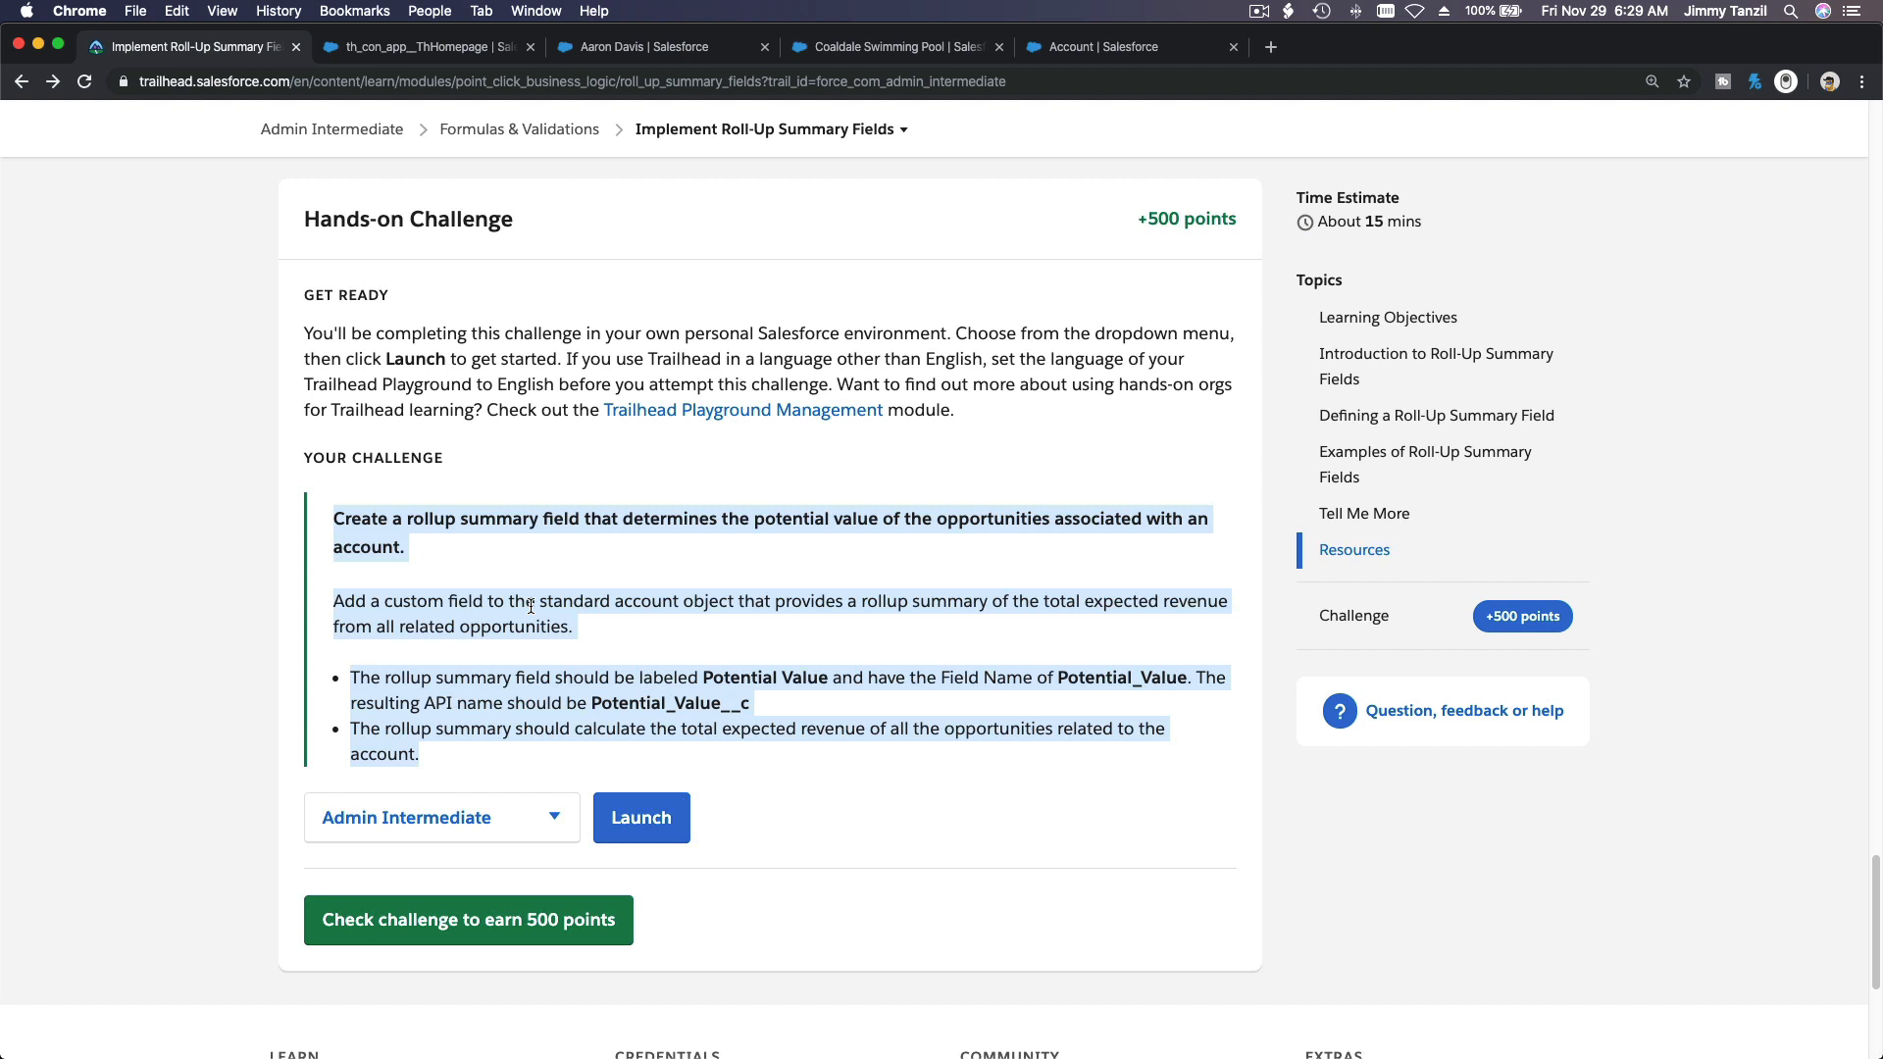
scroll(530, 606, up, 1)
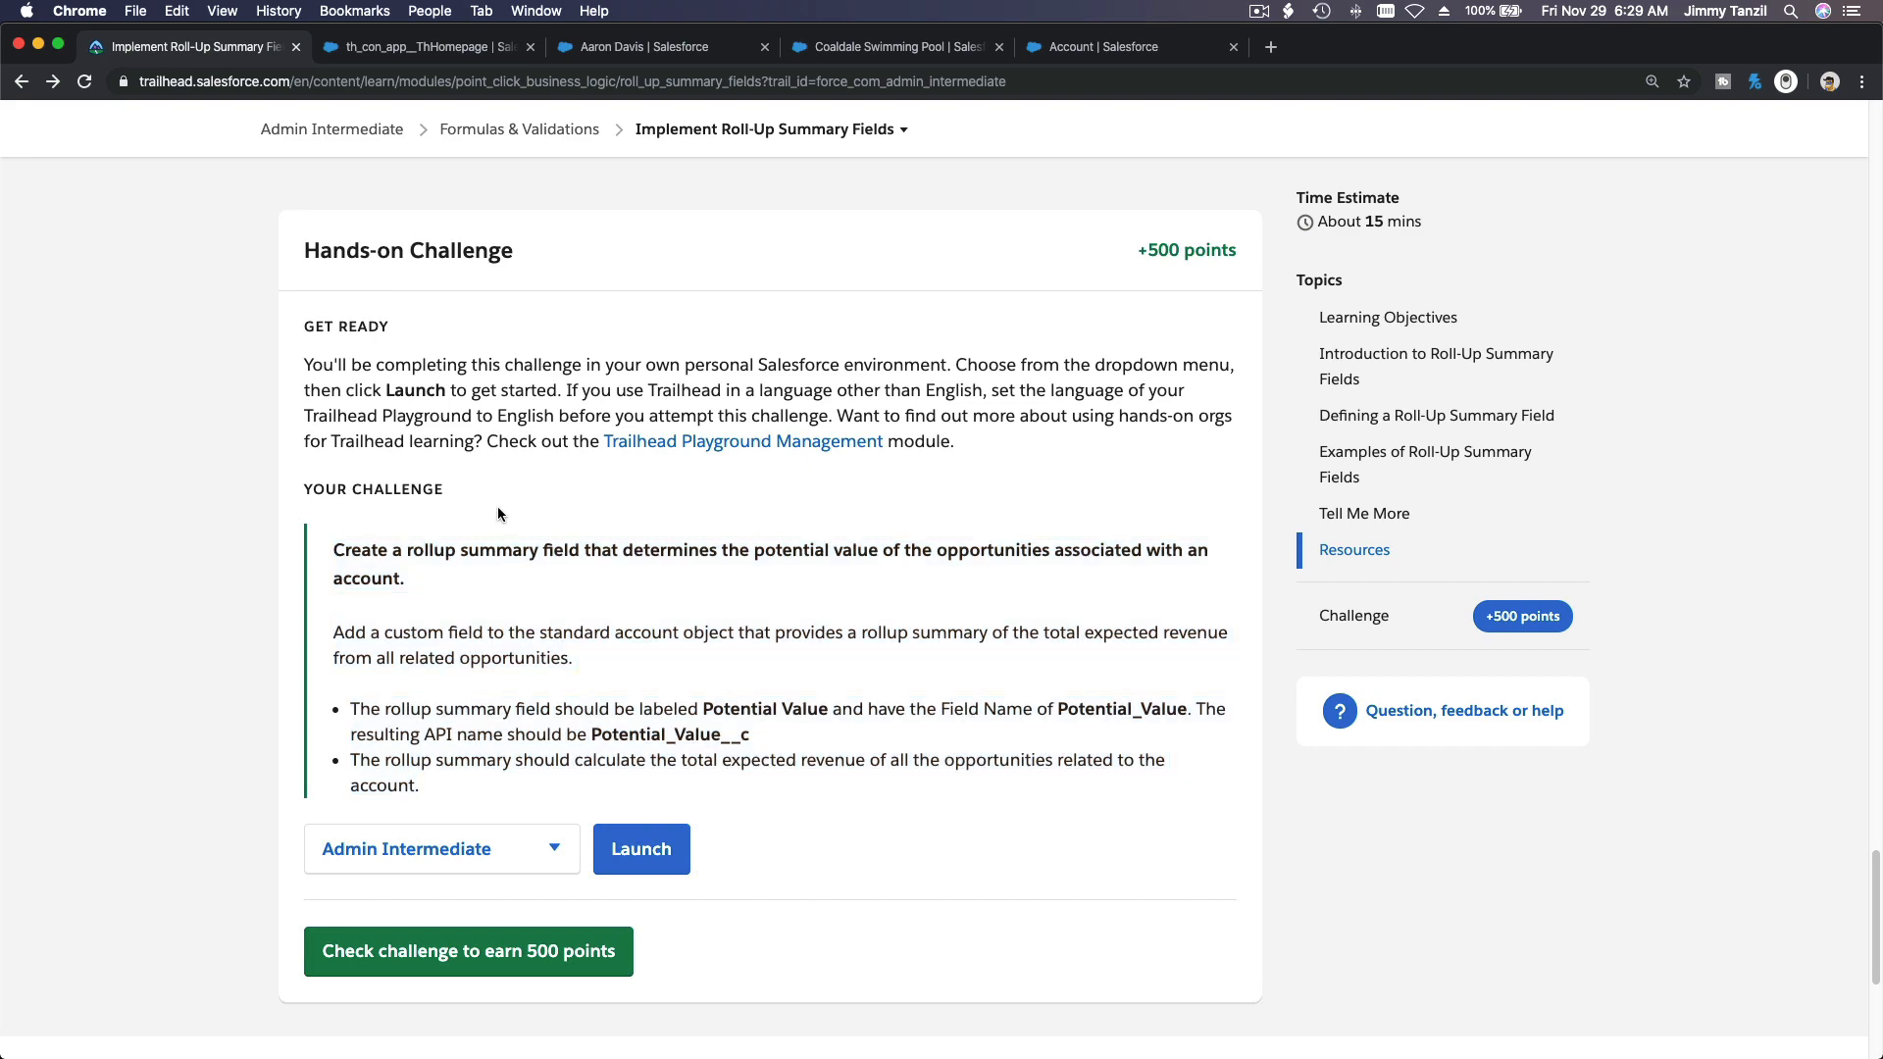
scroll(498, 512, up, 10)
scroll(497, 506, up, 10)
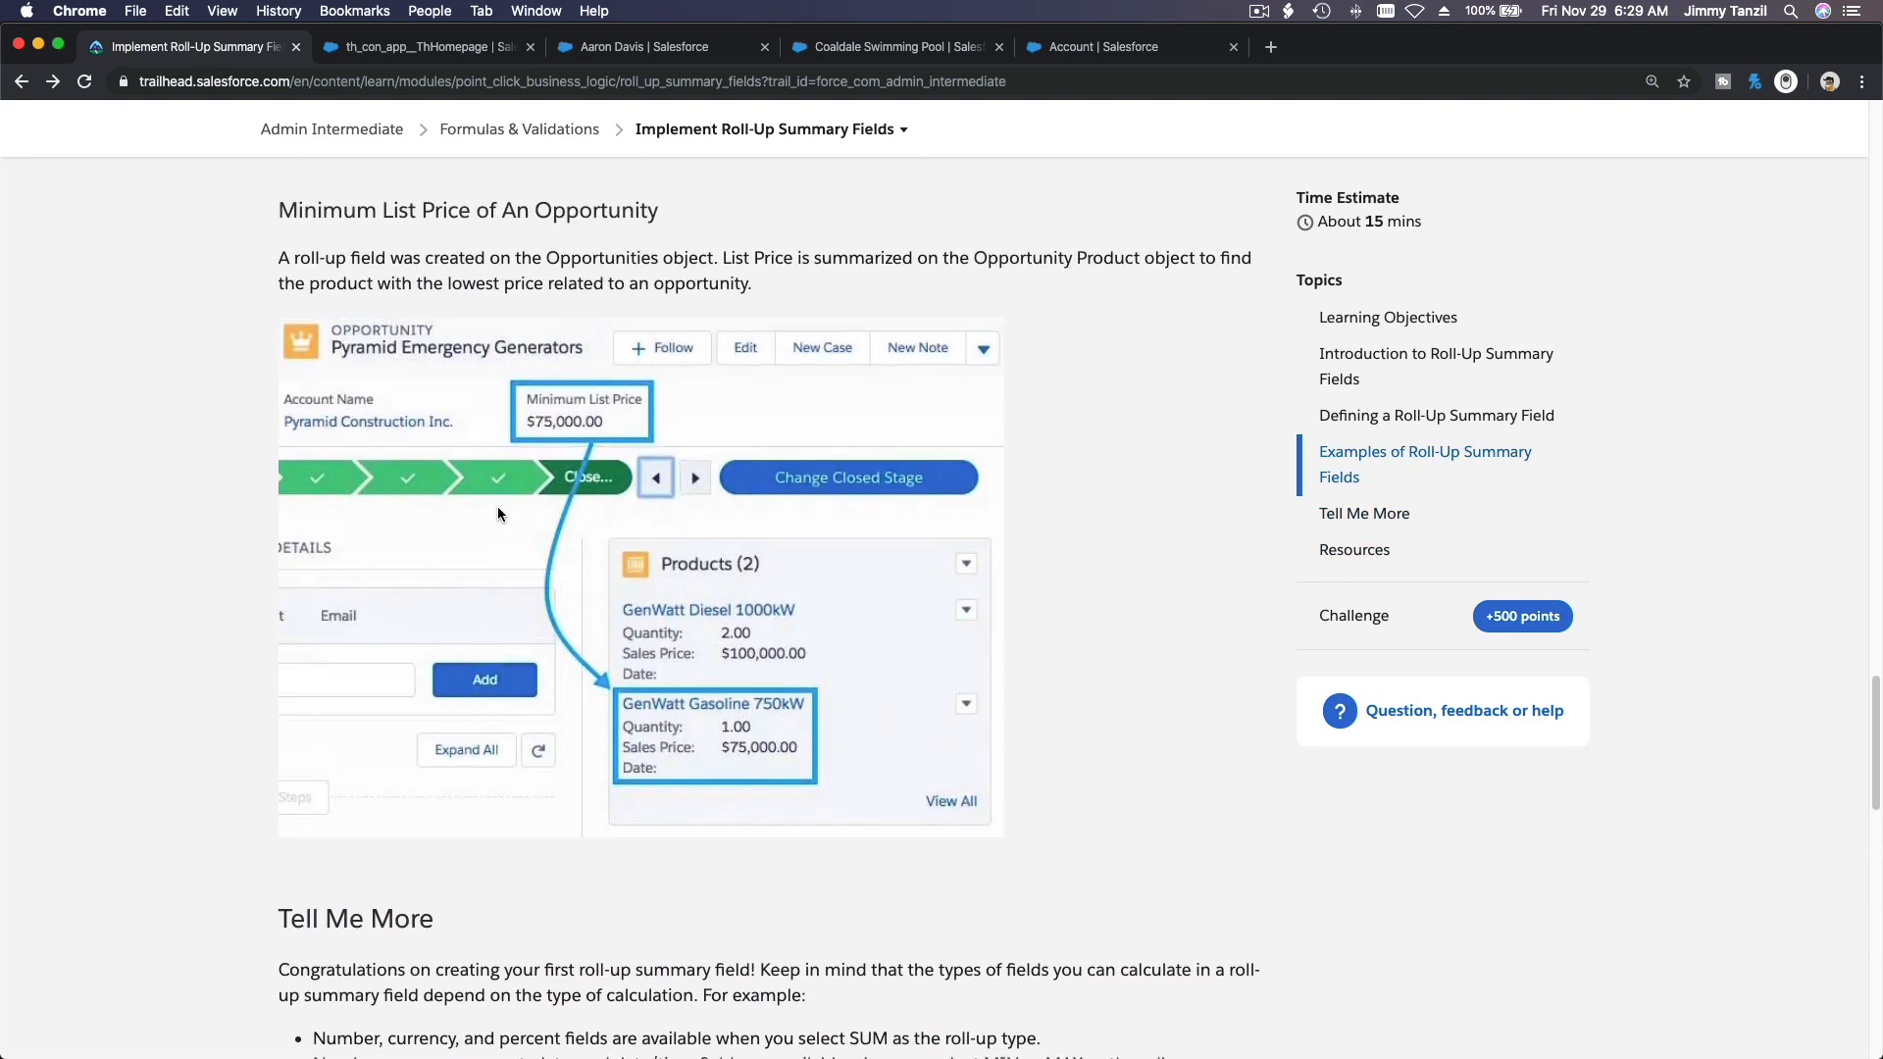
scroll(499, 510, up, 15)
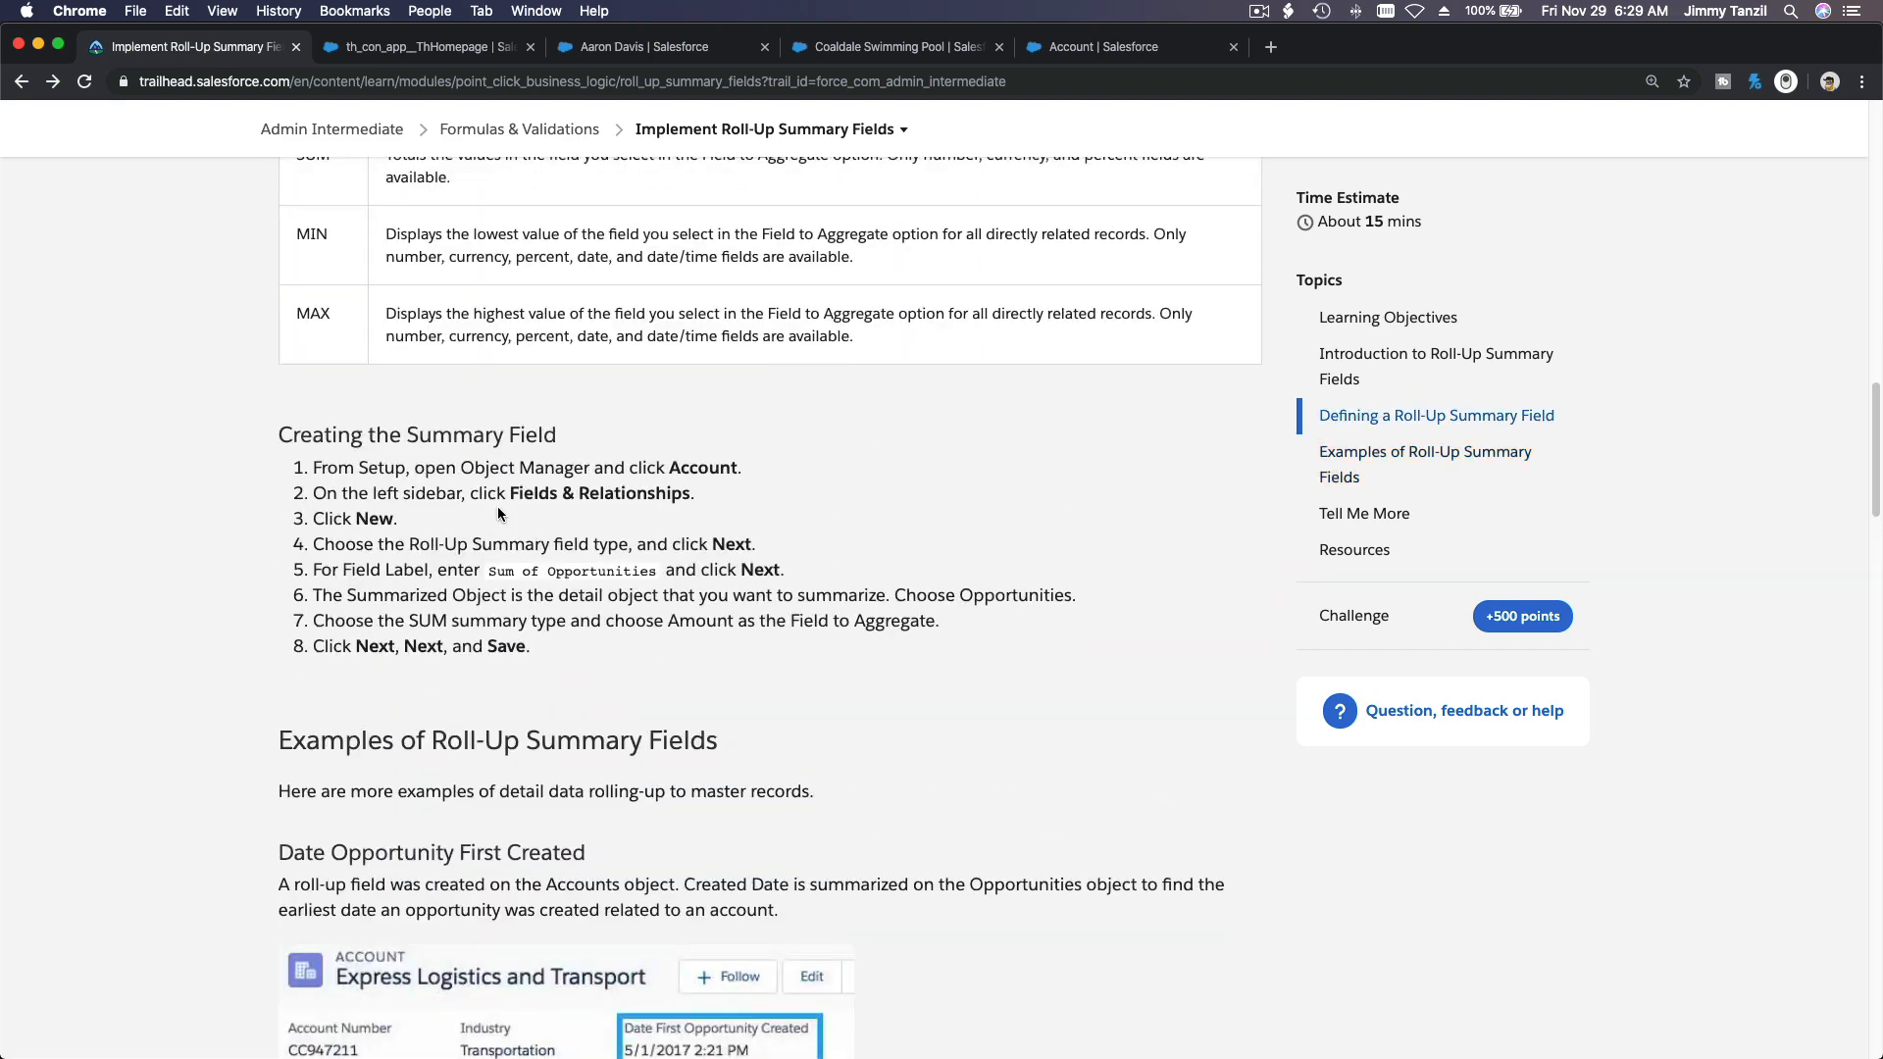
scroll(497, 512, up, 10)
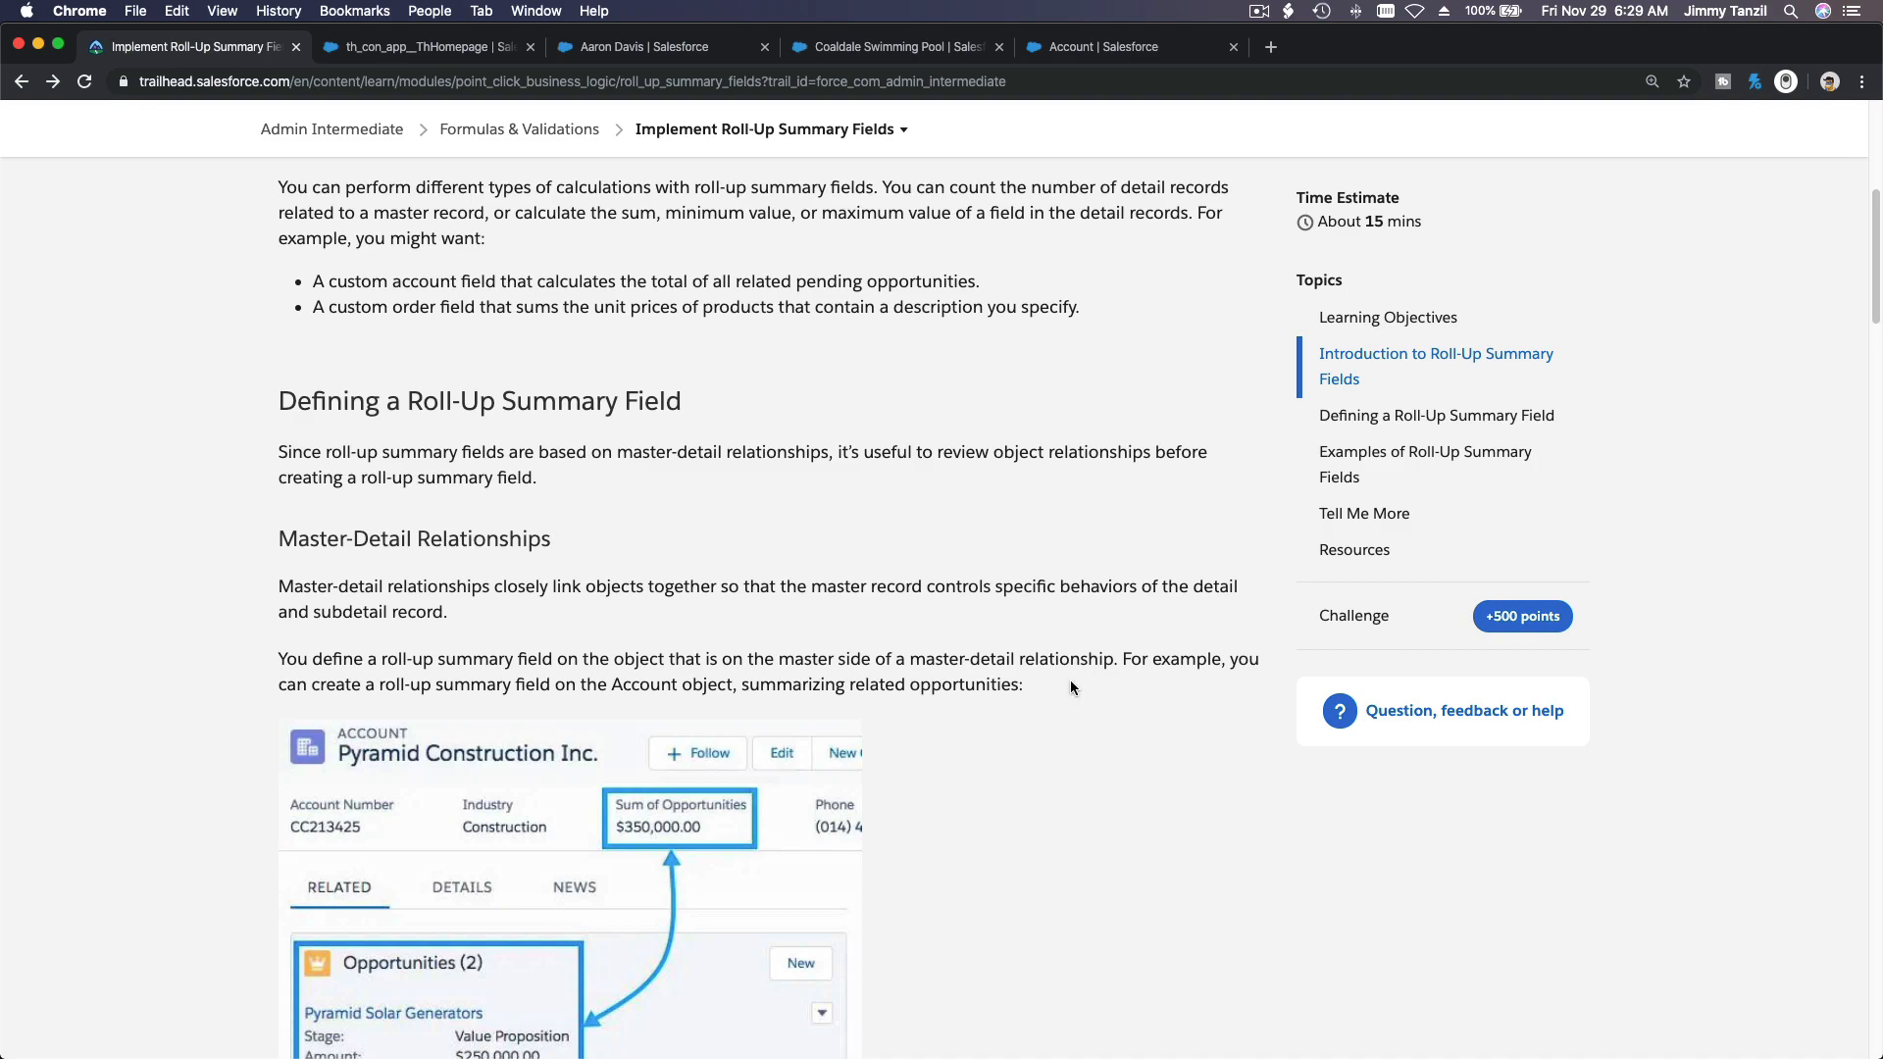
scroll(1070, 683, down, 15)
scroll(1069, 680, down, 20)
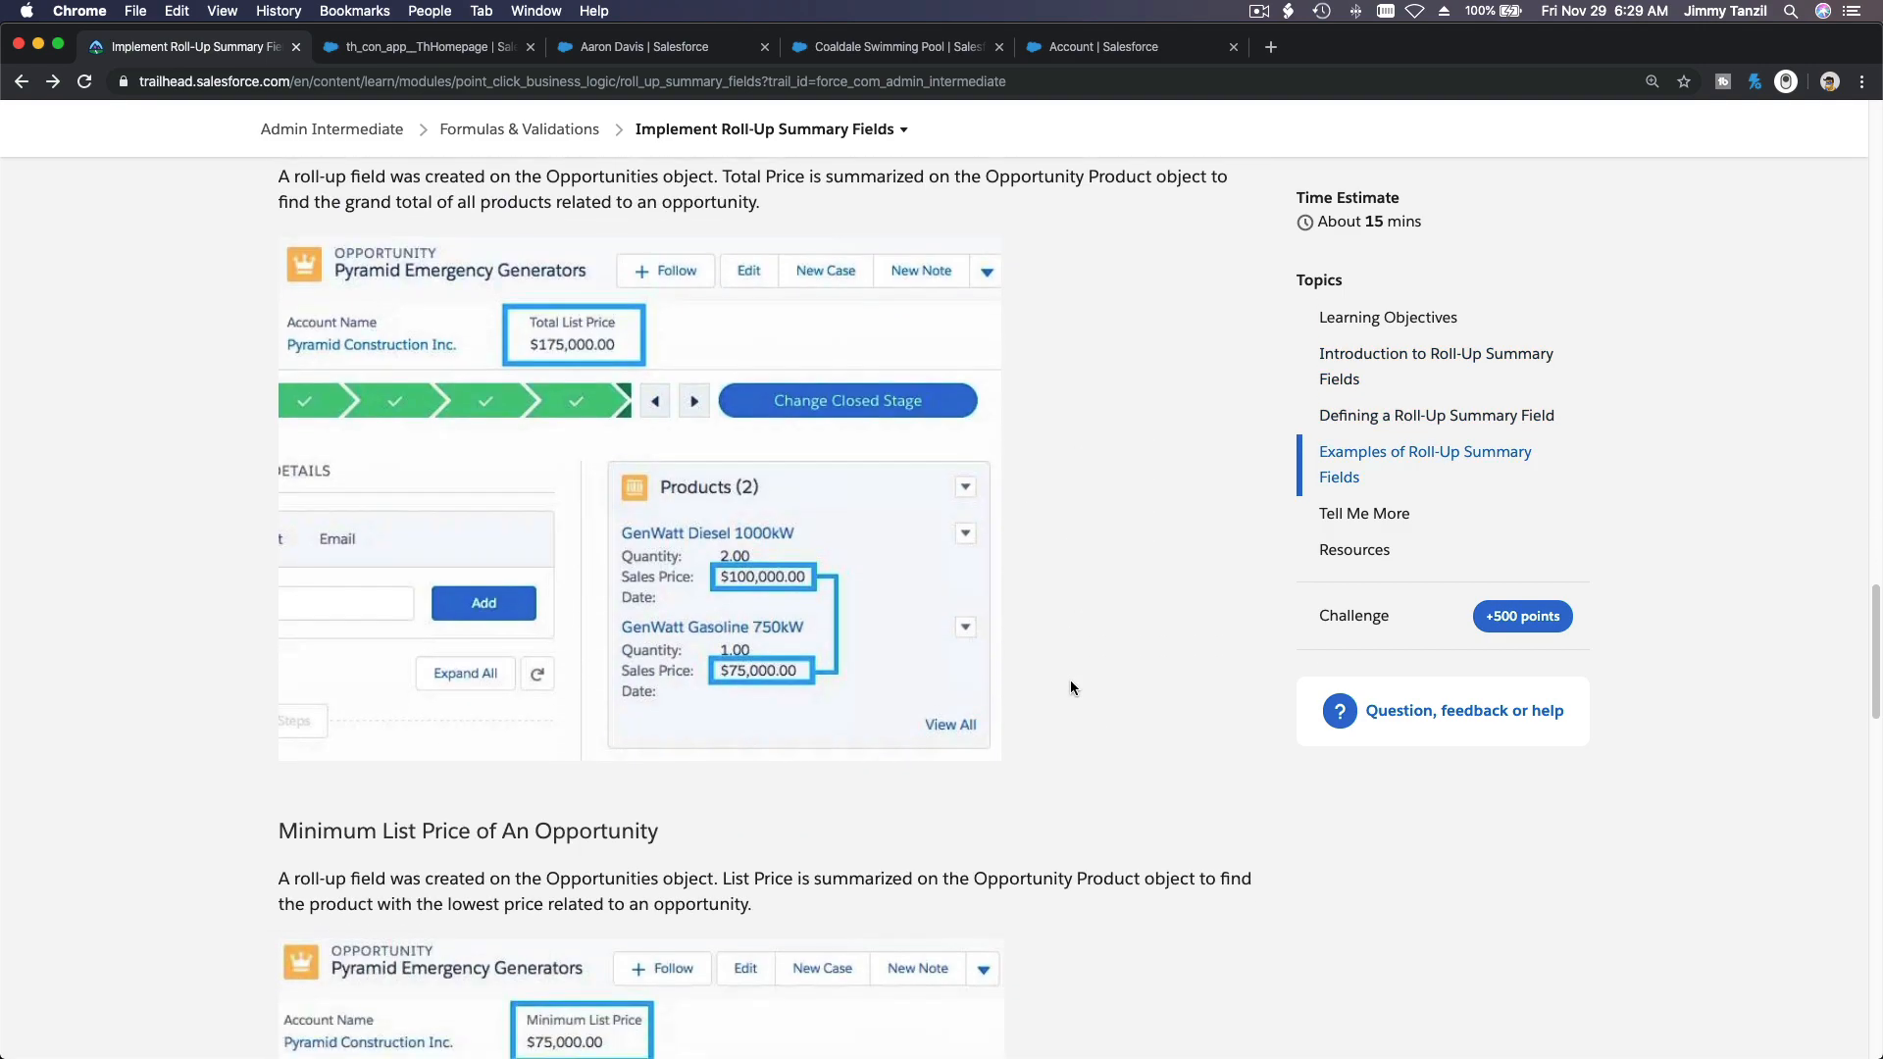
scroll(1071, 680, down, 5)
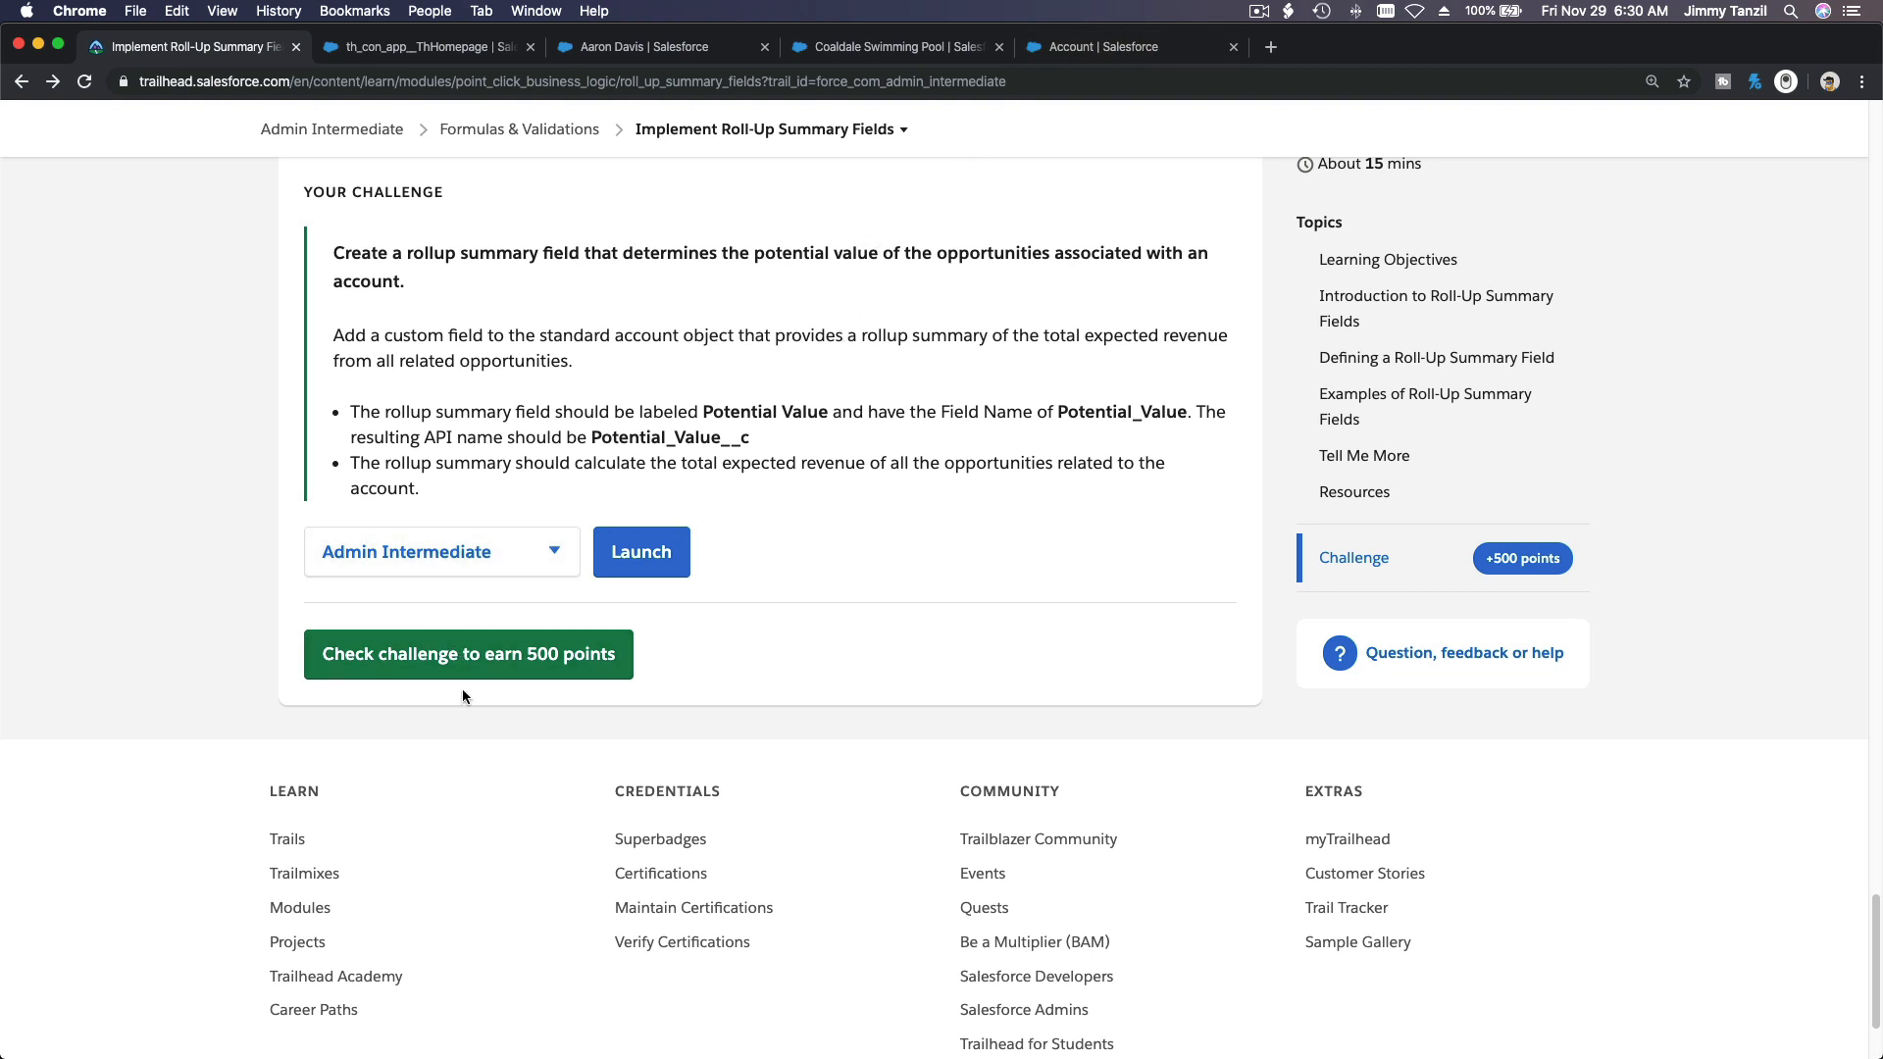
Step: Submit the roll-up summary challenge for checking in the Admin Intermediate playground and reload the unit page
click(454, 654)
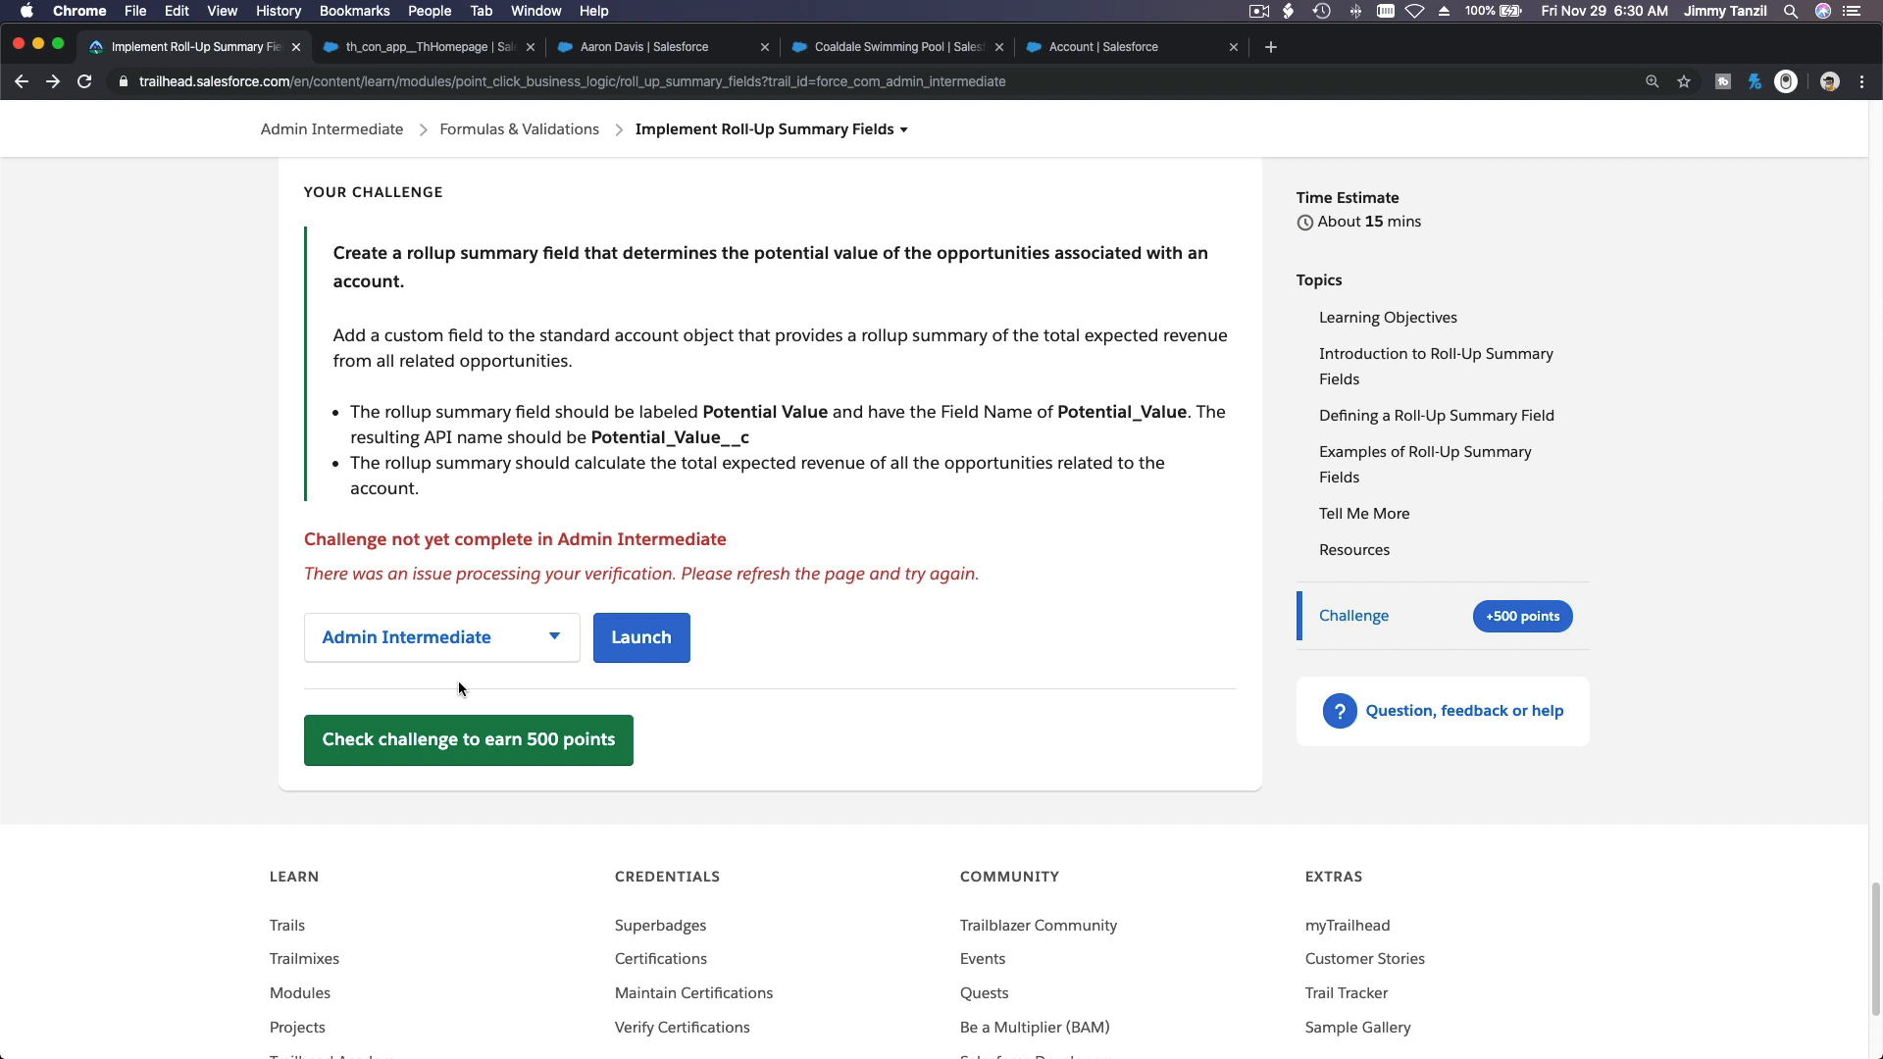
click(440, 730)
click(84, 82)
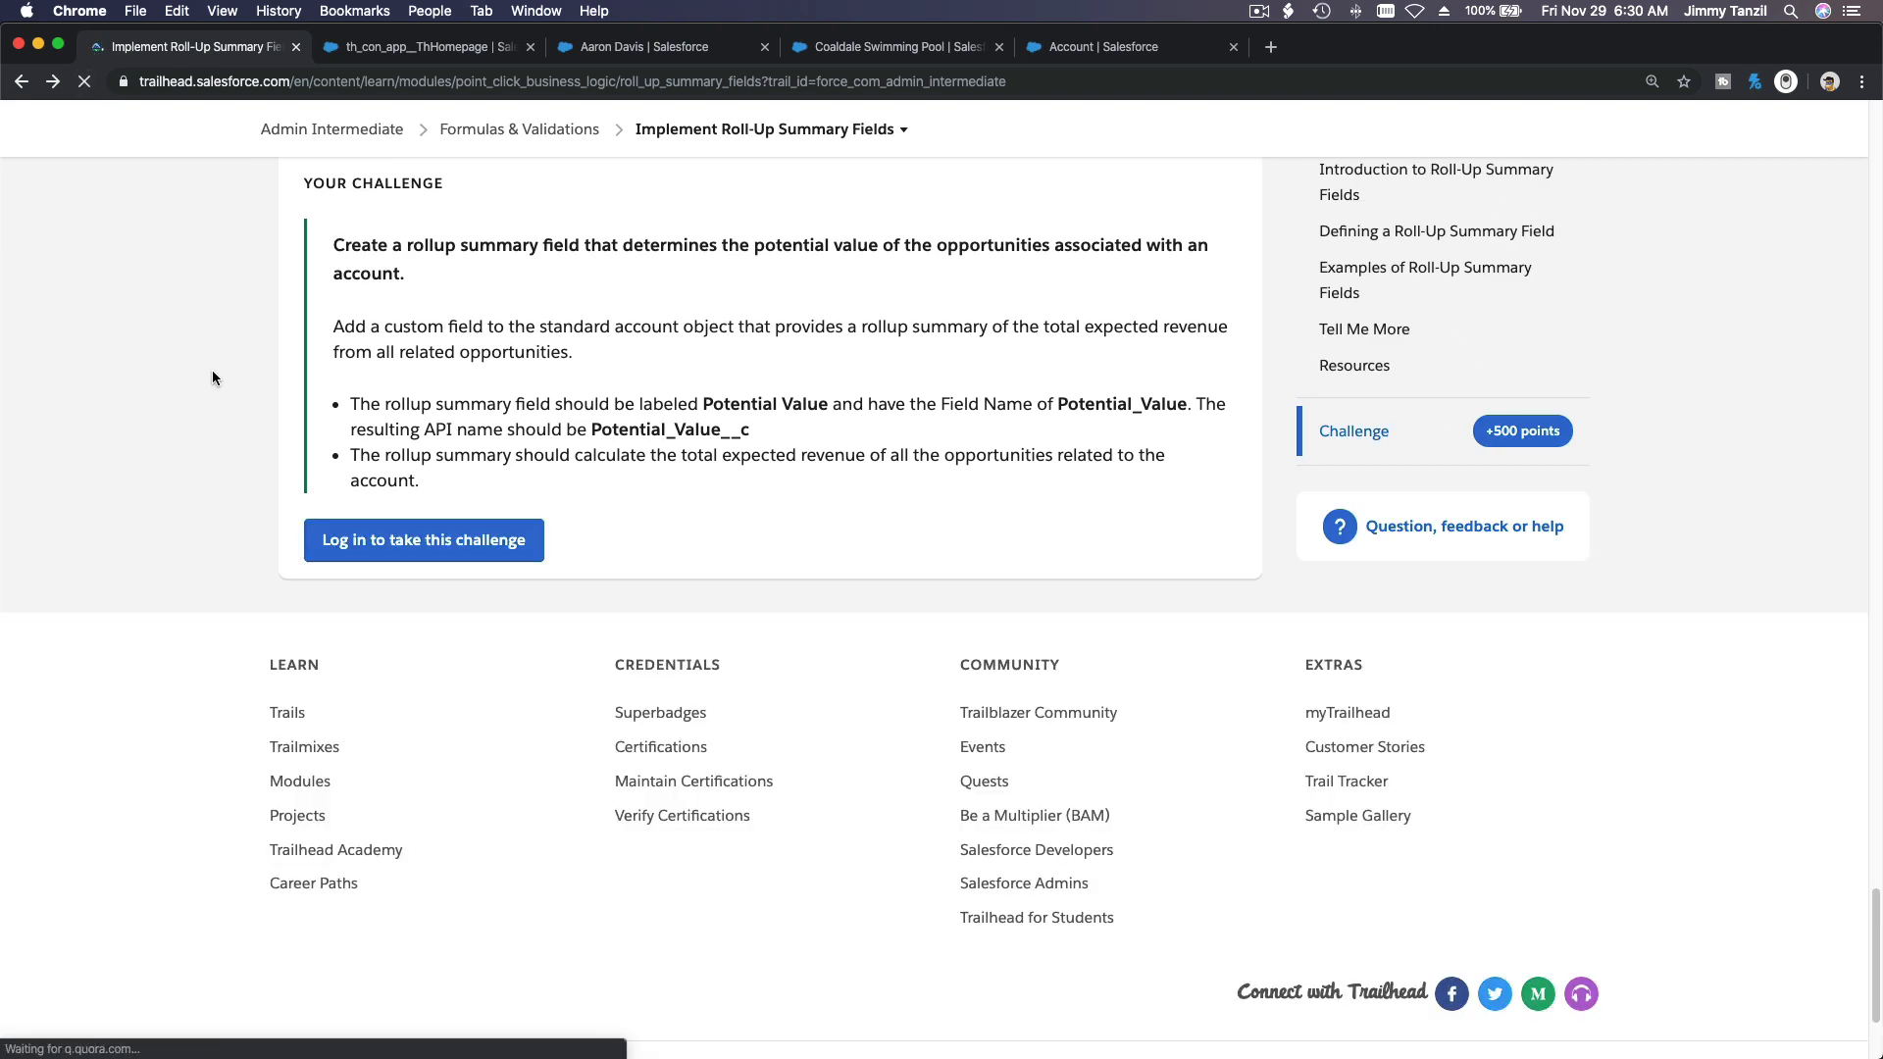